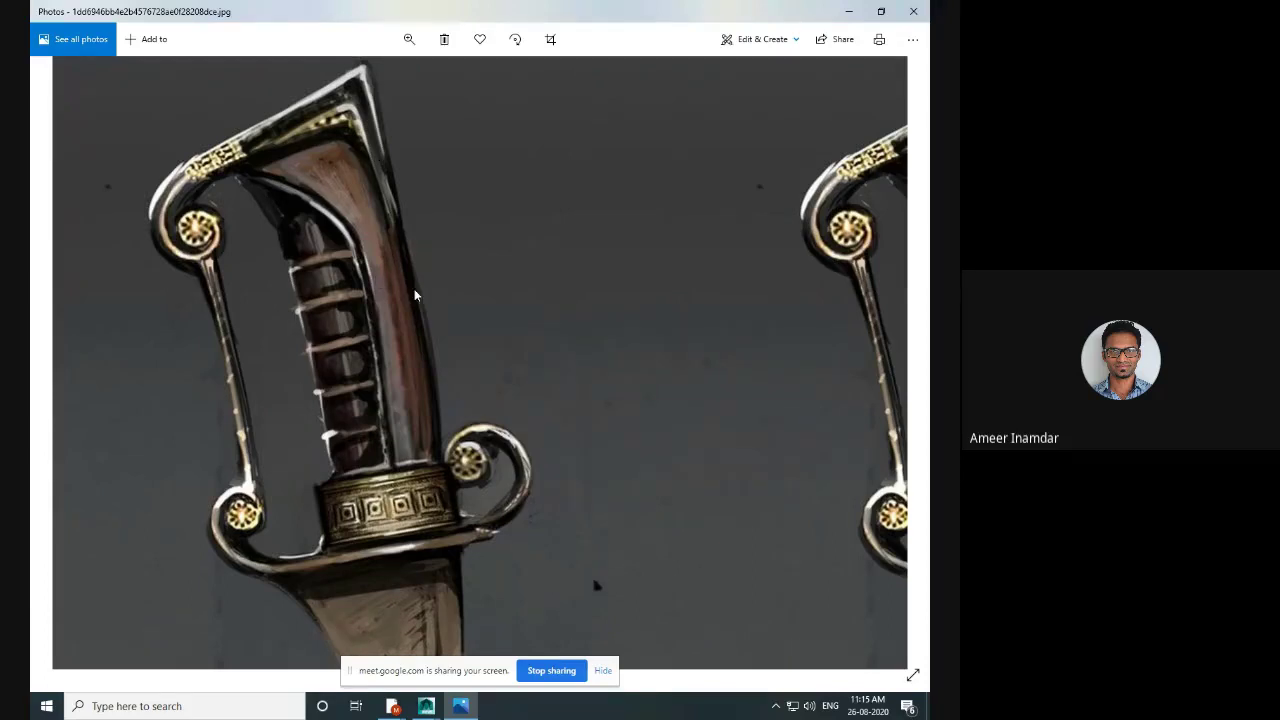
# - Put away the Pandora's Kopis reference image in Photos and switch to the empty scene in Maya
pyautogui.scroll(-5, 419, 300)
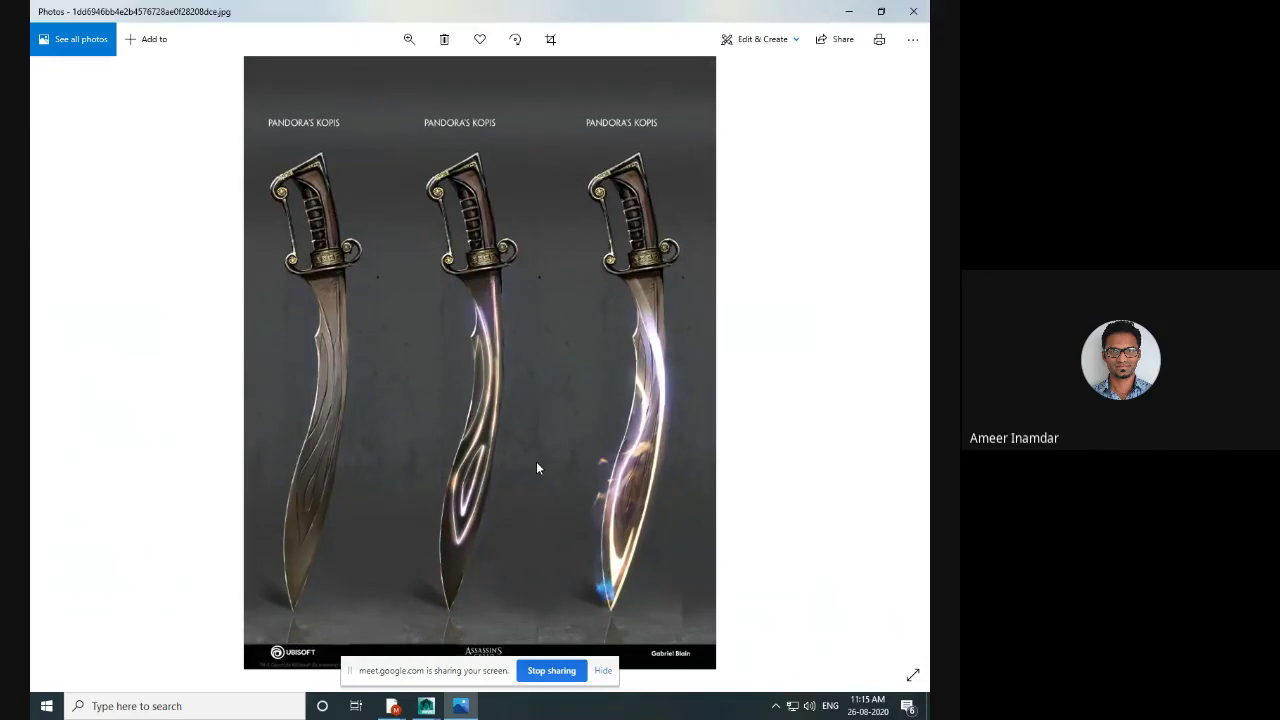
pyautogui.click(849, 11)
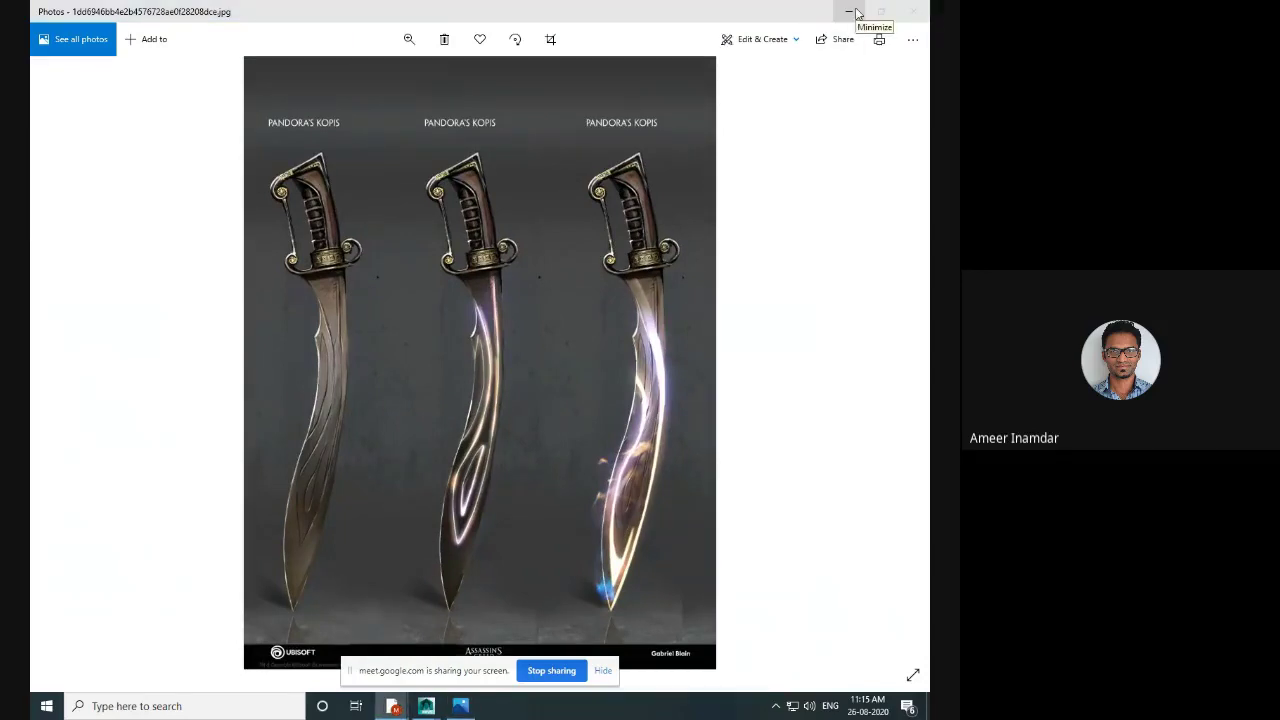
pyautogui.click(857, 12)
pyautogui.moveTo(433, 706)
pyautogui.click(490, 609)
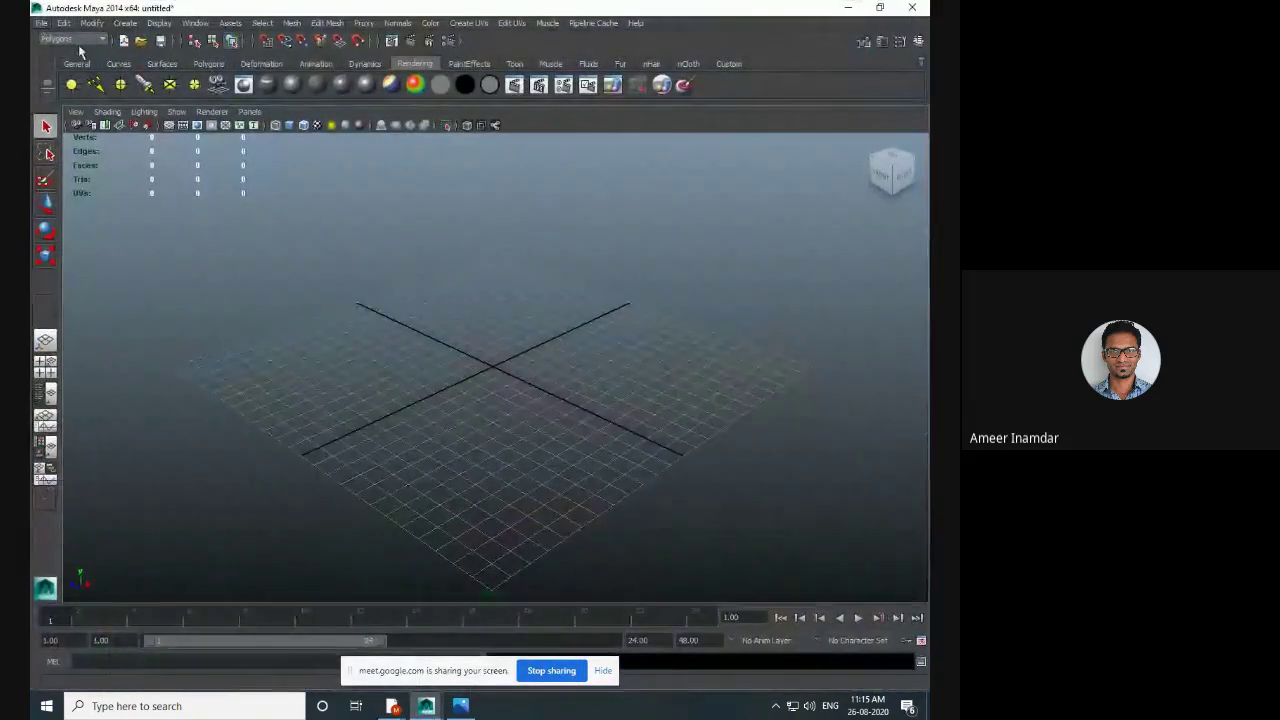
# - Start a new Maya project and name it weapon_model
pyautogui.click(41, 22)
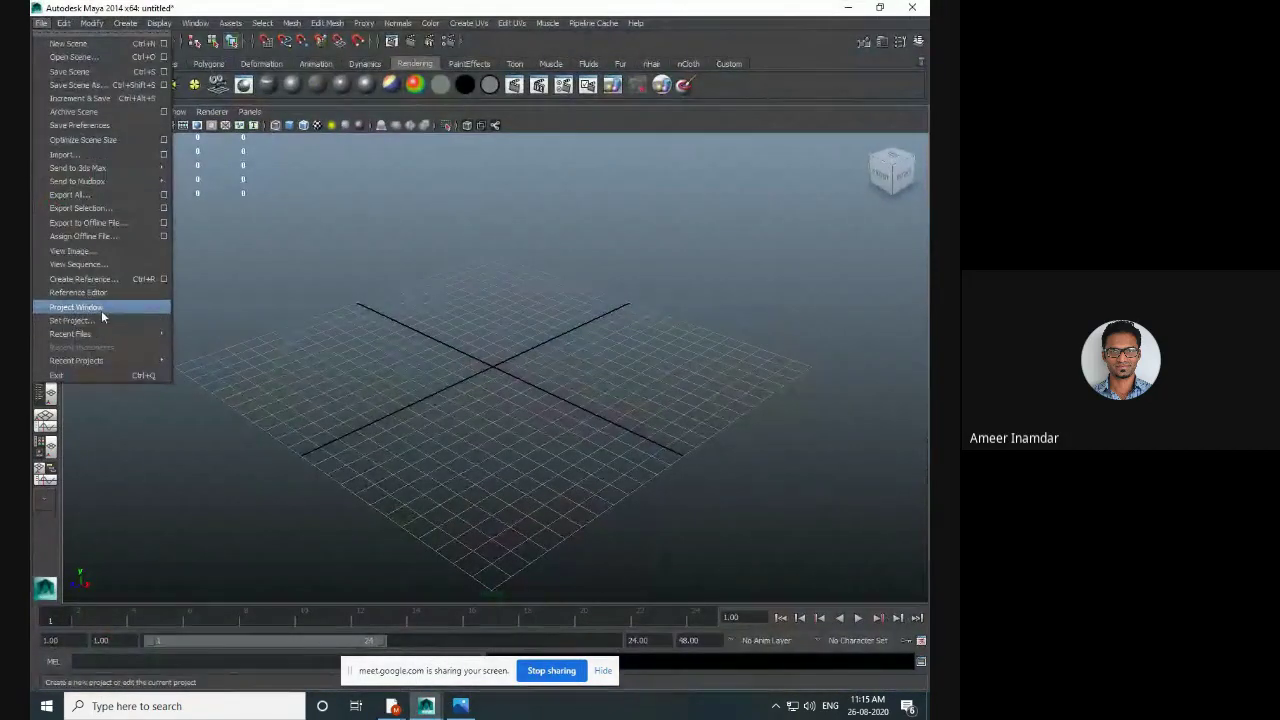
pyautogui.click(76, 307)
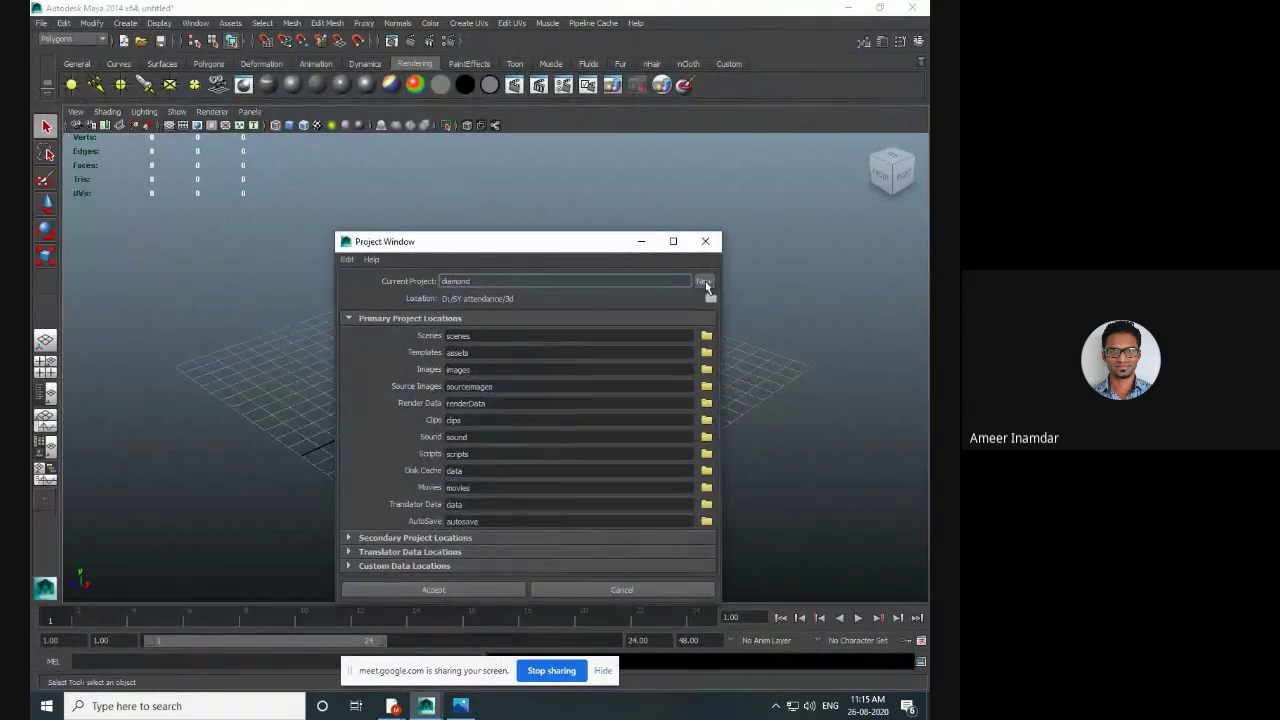
pyautogui.click(704, 283)
pyautogui.write('weapon')
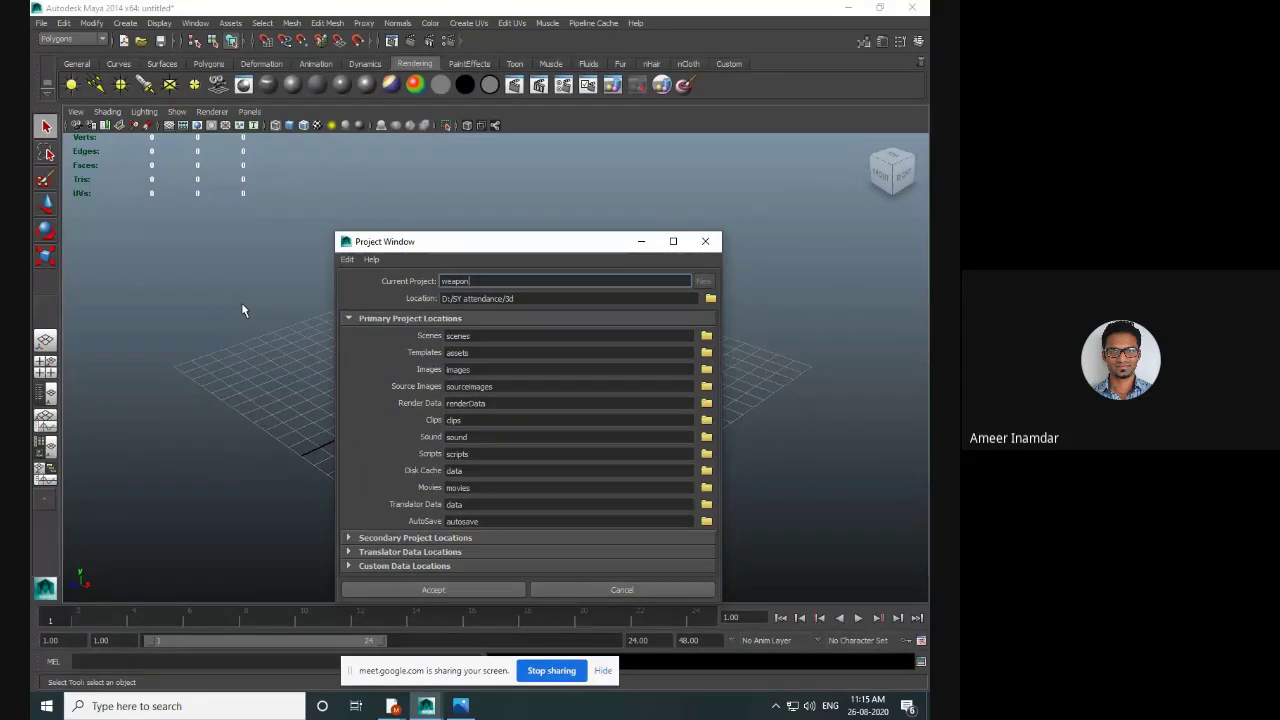
pyautogui.write('_model')
# - Set the project's location to D:/SY attendance/3d and create it with the default primary project folders
pyautogui.click(710, 298)
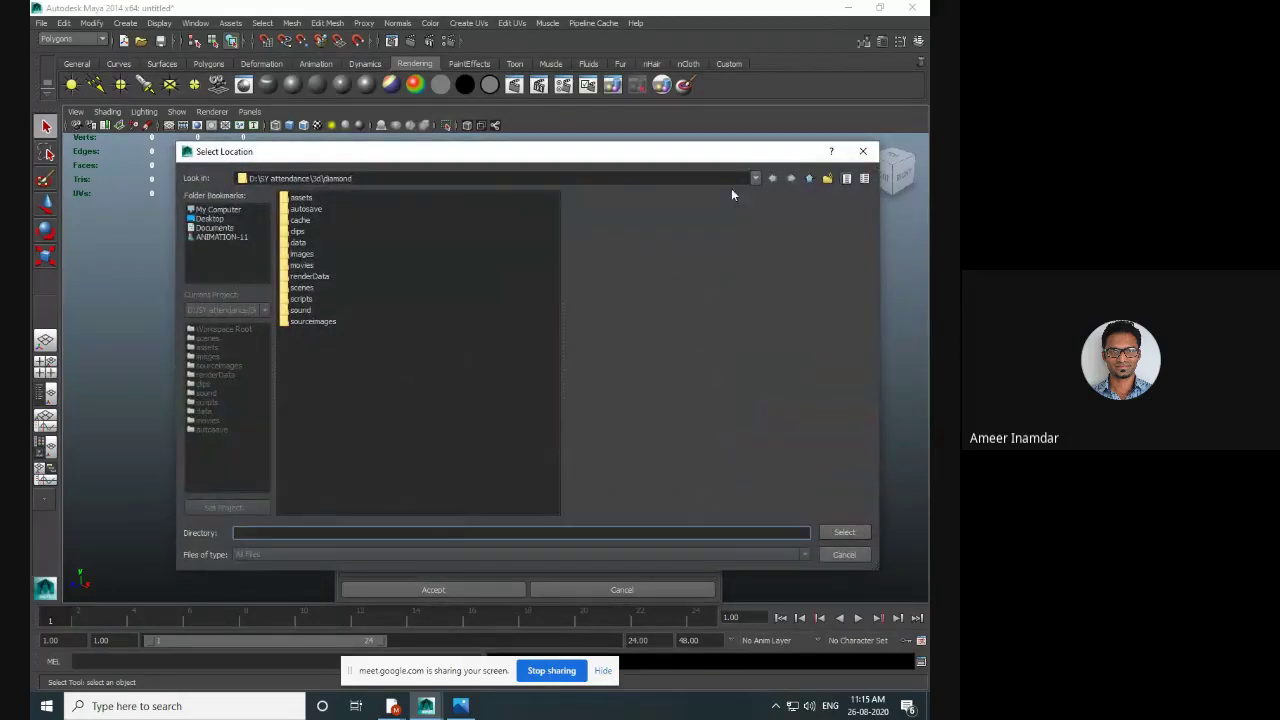
pyautogui.click(809, 178)
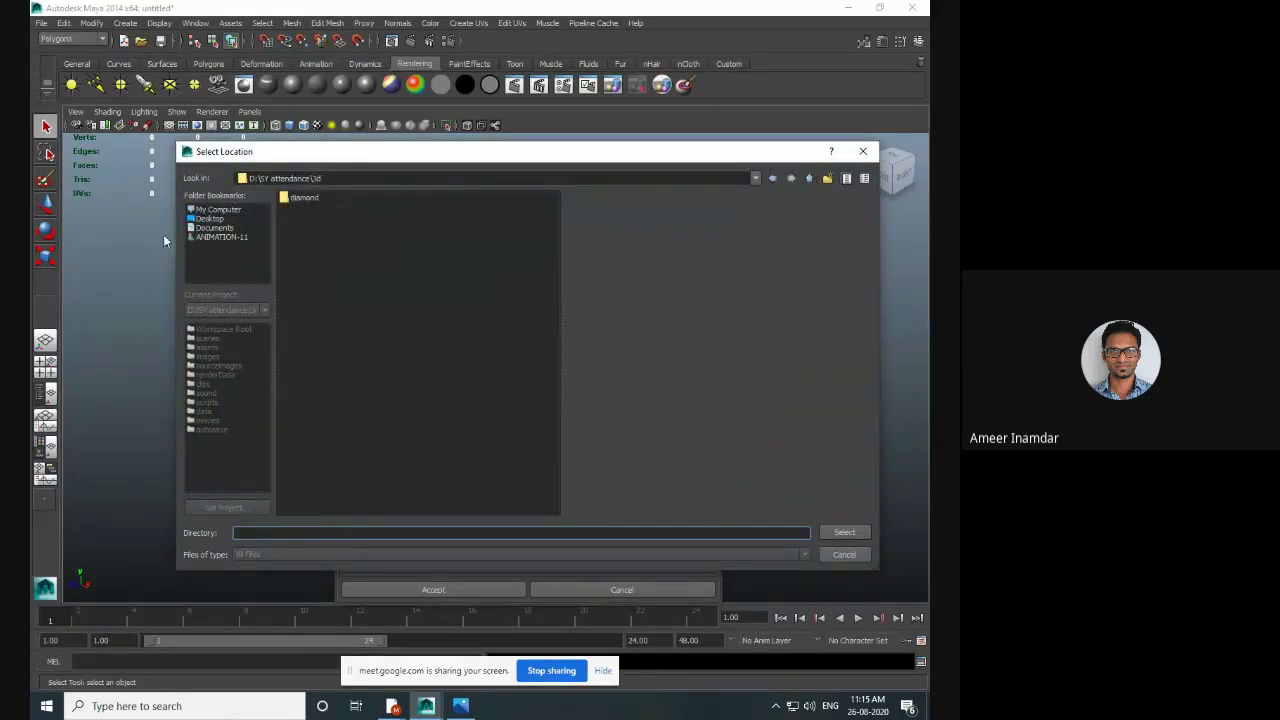
pyautogui.click(808, 178)
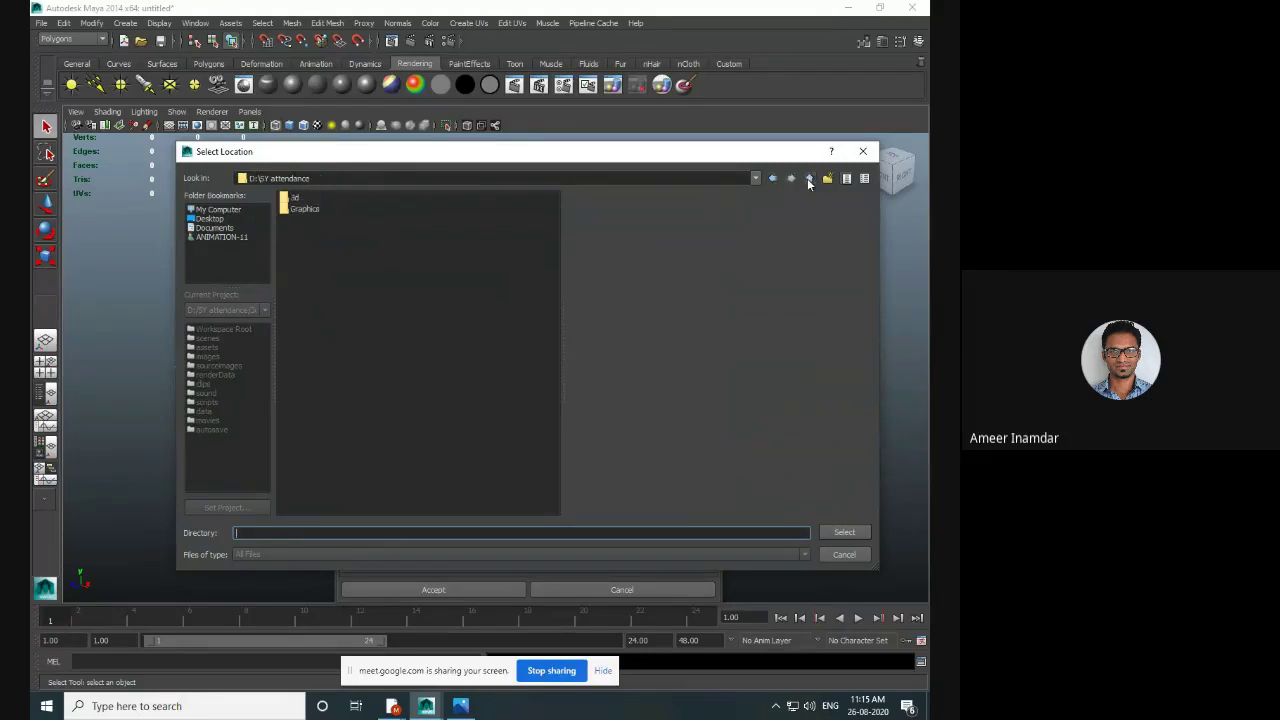
pyautogui.doubleClick(294, 198)
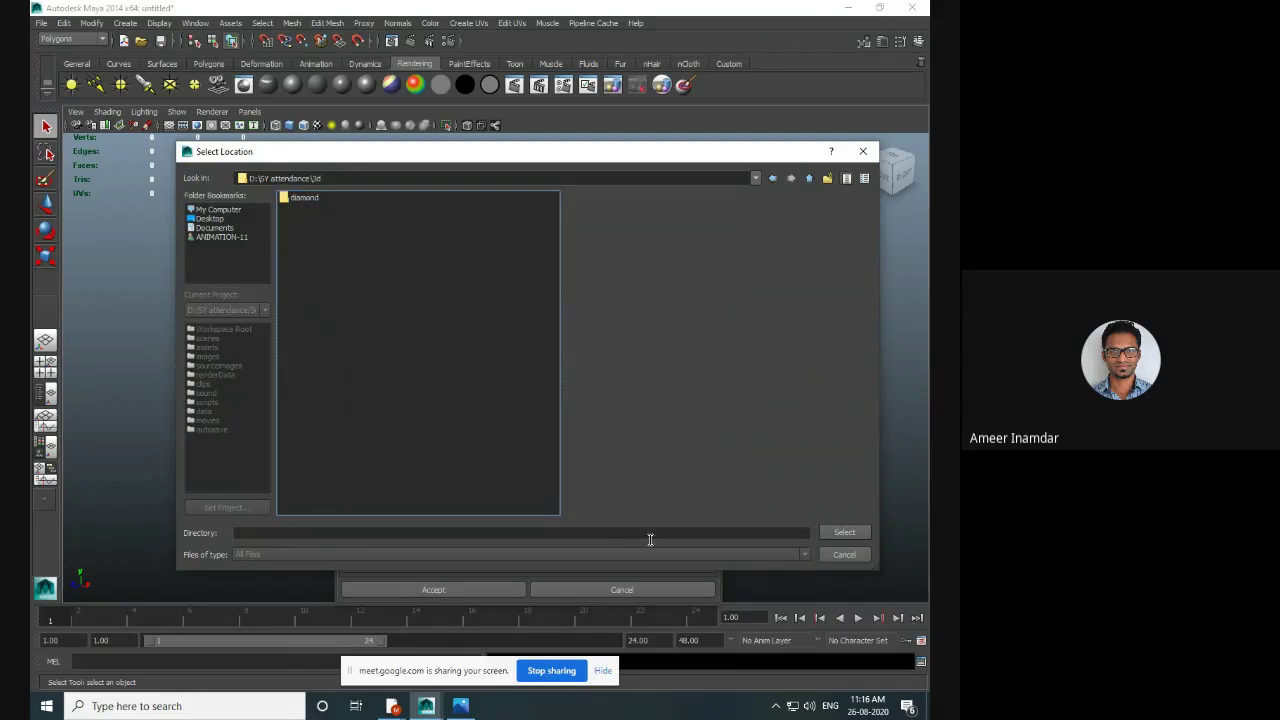
pyautogui.click(842, 532)
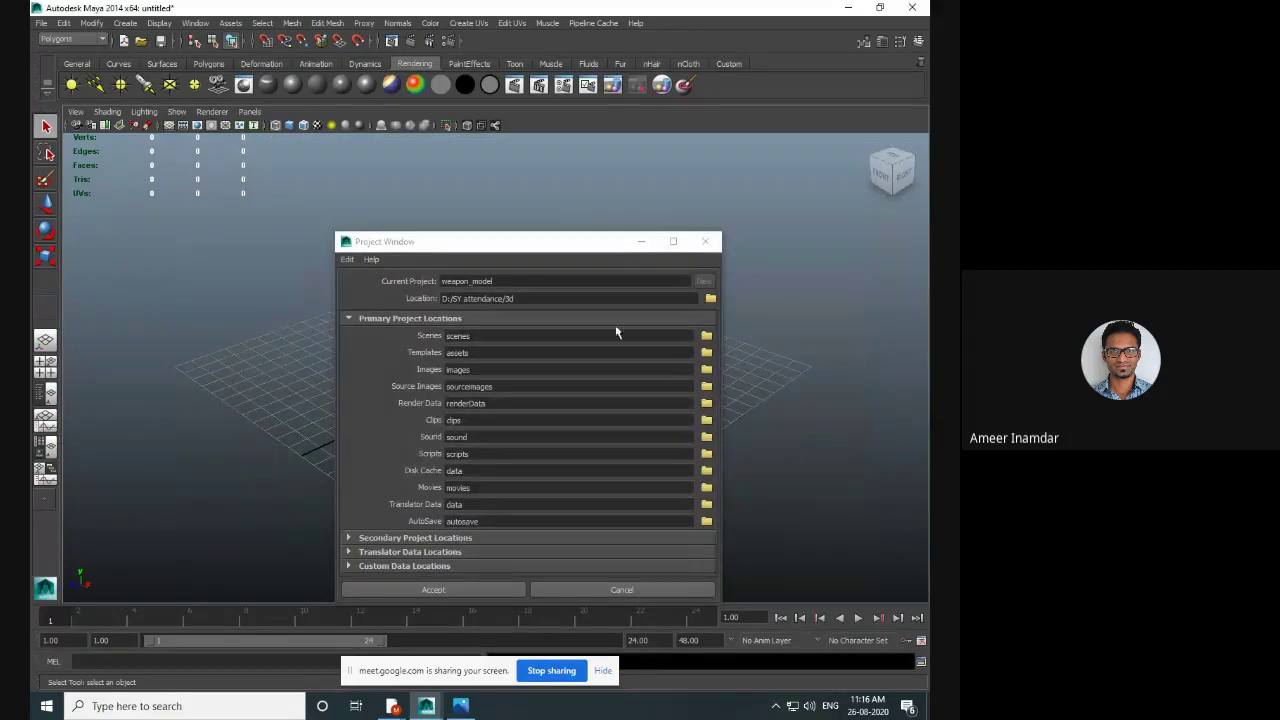
pyautogui.click(510, 299)
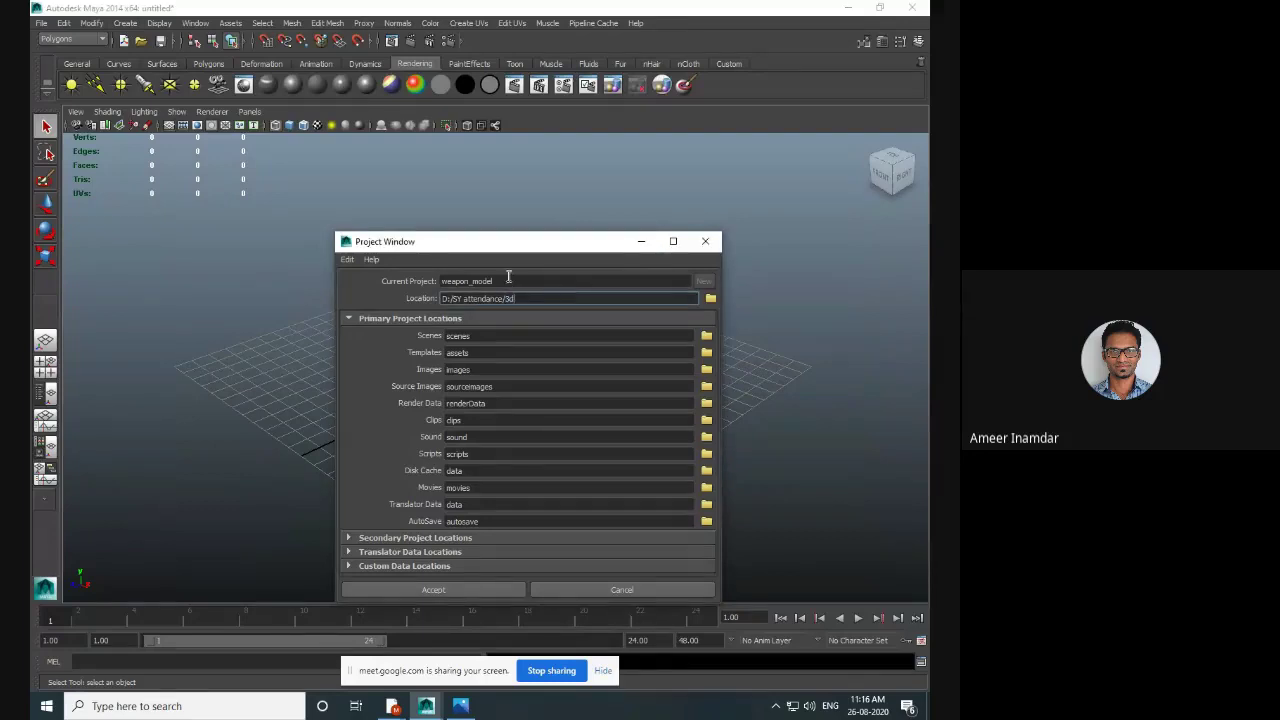
pyautogui.doubleClick(508, 280)
pyautogui.click(538, 335)
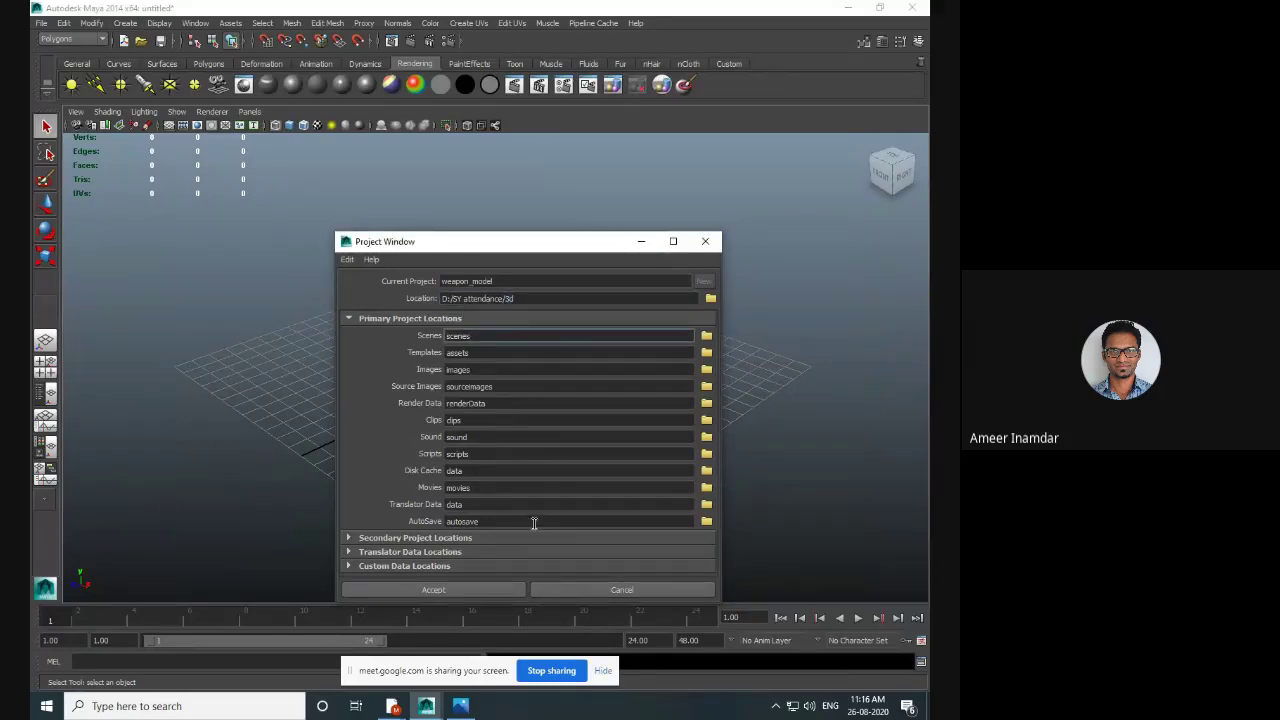
pyautogui.click(466, 590)
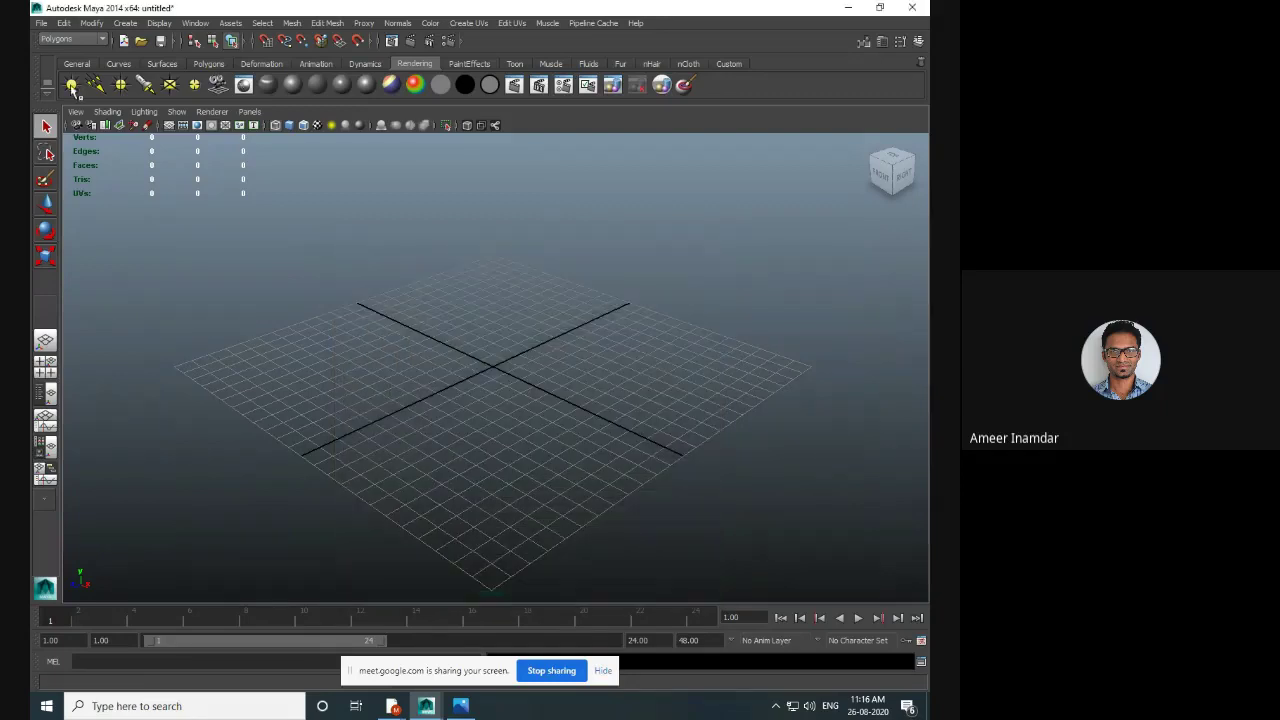
# - Save the scene as game_sword in Maya Binary format in the project's scenes folder
pyautogui.click(41, 22)
pyautogui.click(77, 86)
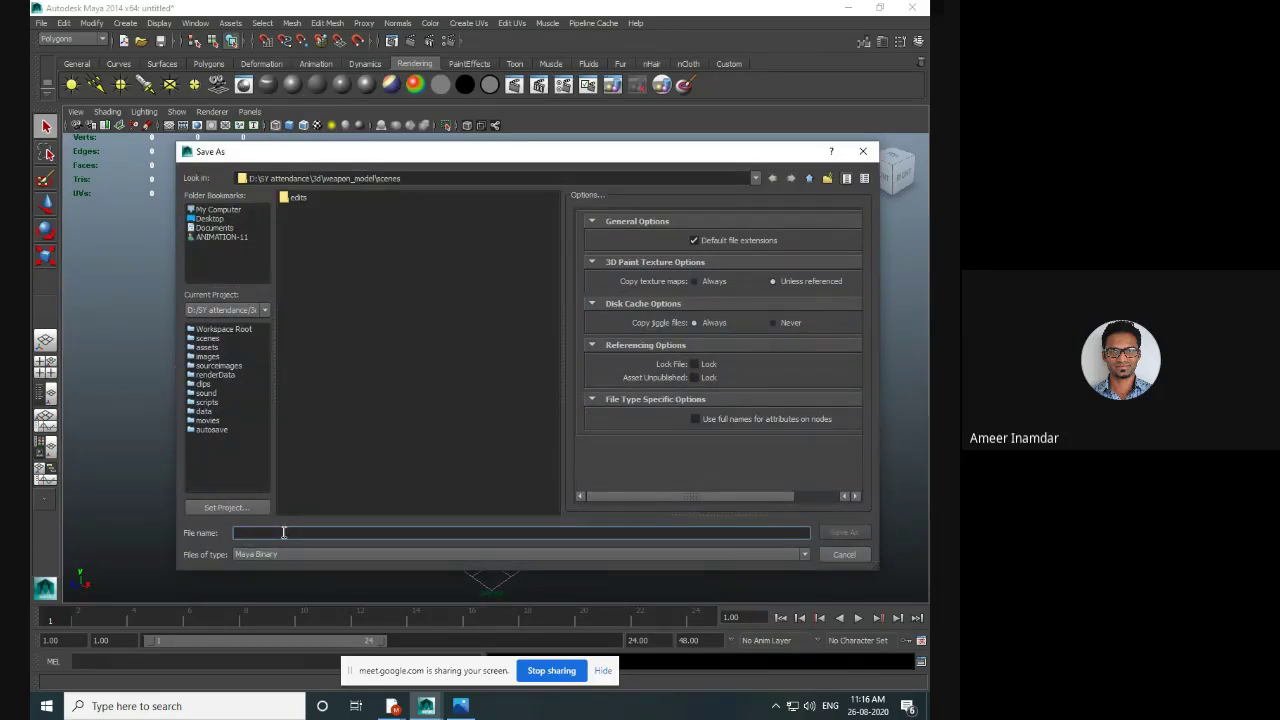
pyautogui.write('sword')
pyautogui.write('game')
pyautogui.press('BackSpace')
pyautogui.write('e_')
pyautogui.press('Return')
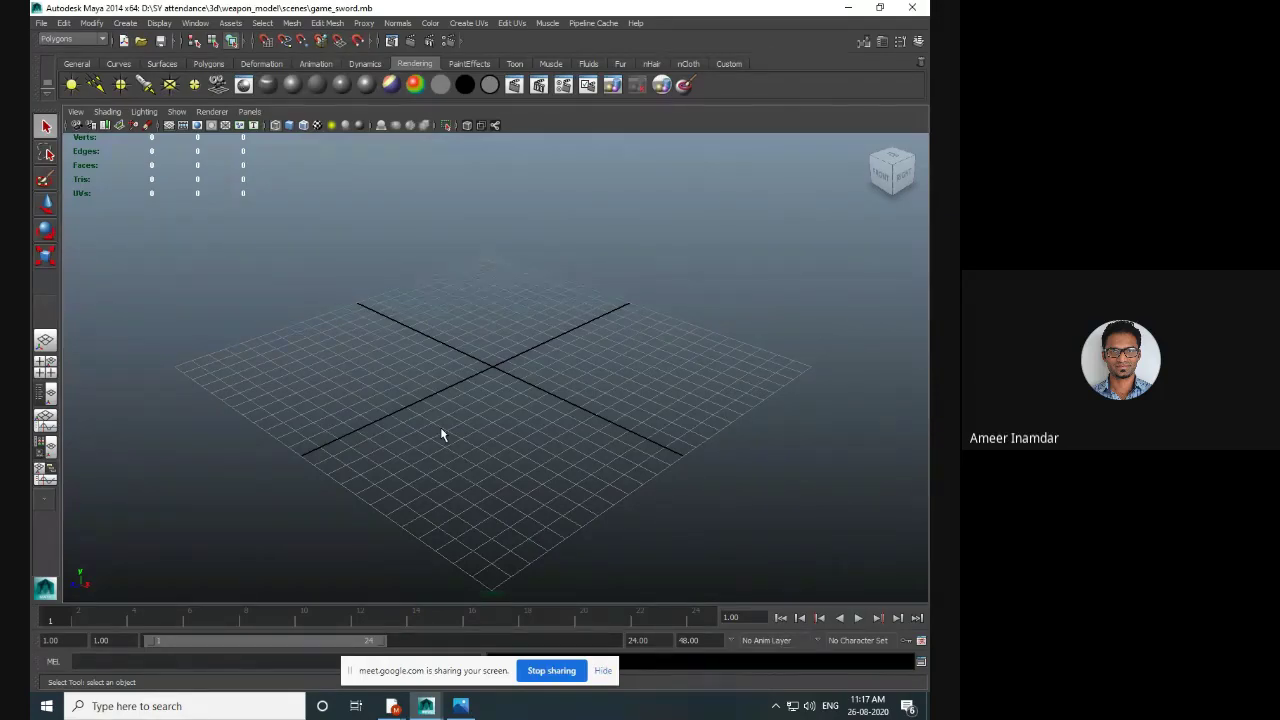
# - Show the Channel Box / Layer Editor and change the viewport to the four-view layout
pyautogui.click(918, 41)
pyautogui.press('space')
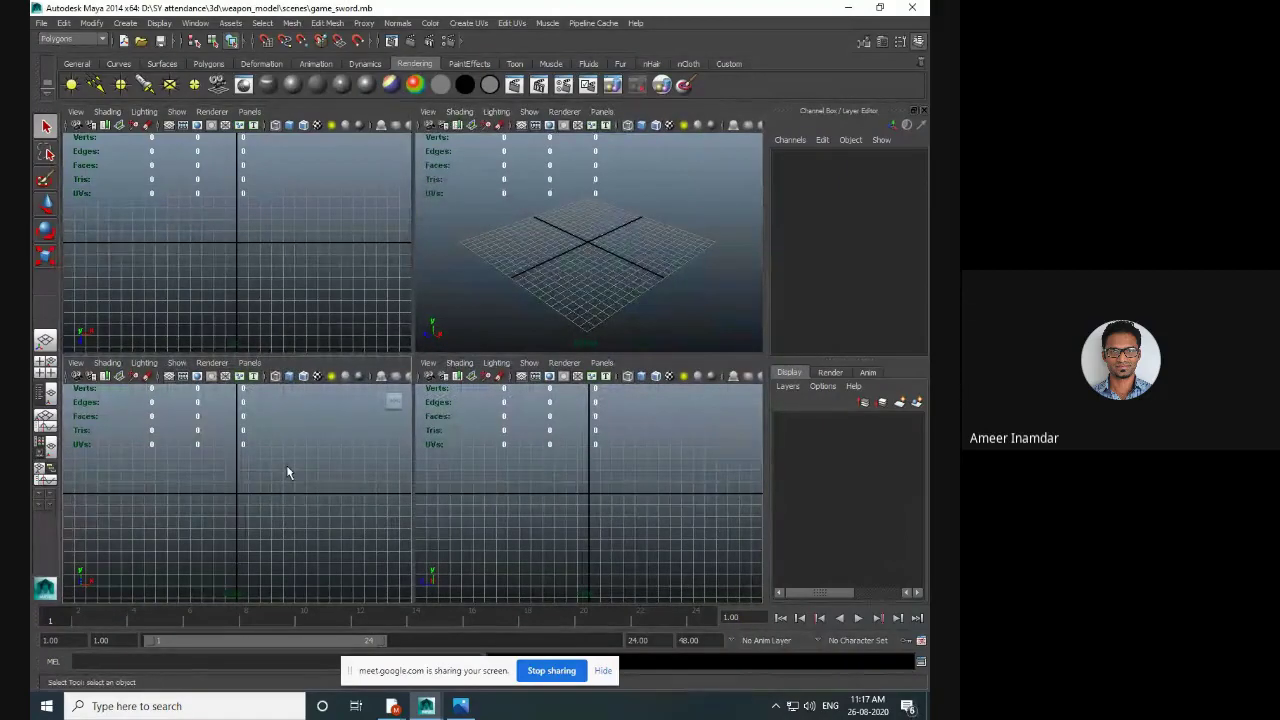
# - Switch to the Pandora's Kopis reference in Photos, examine the handles and blades of the three swords, and return to Maya
pyautogui.hotkey('alt', 'Tab')
pyautogui.press('Tab')
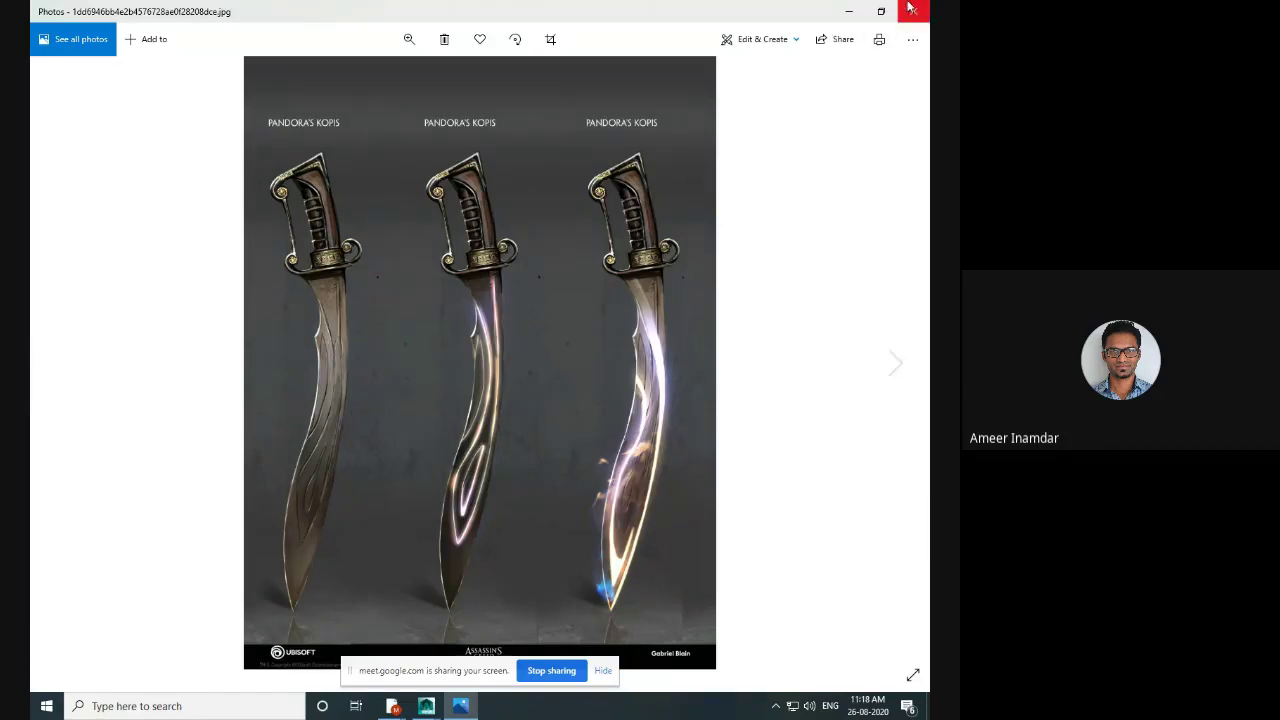
pyautogui.click(895, 362)
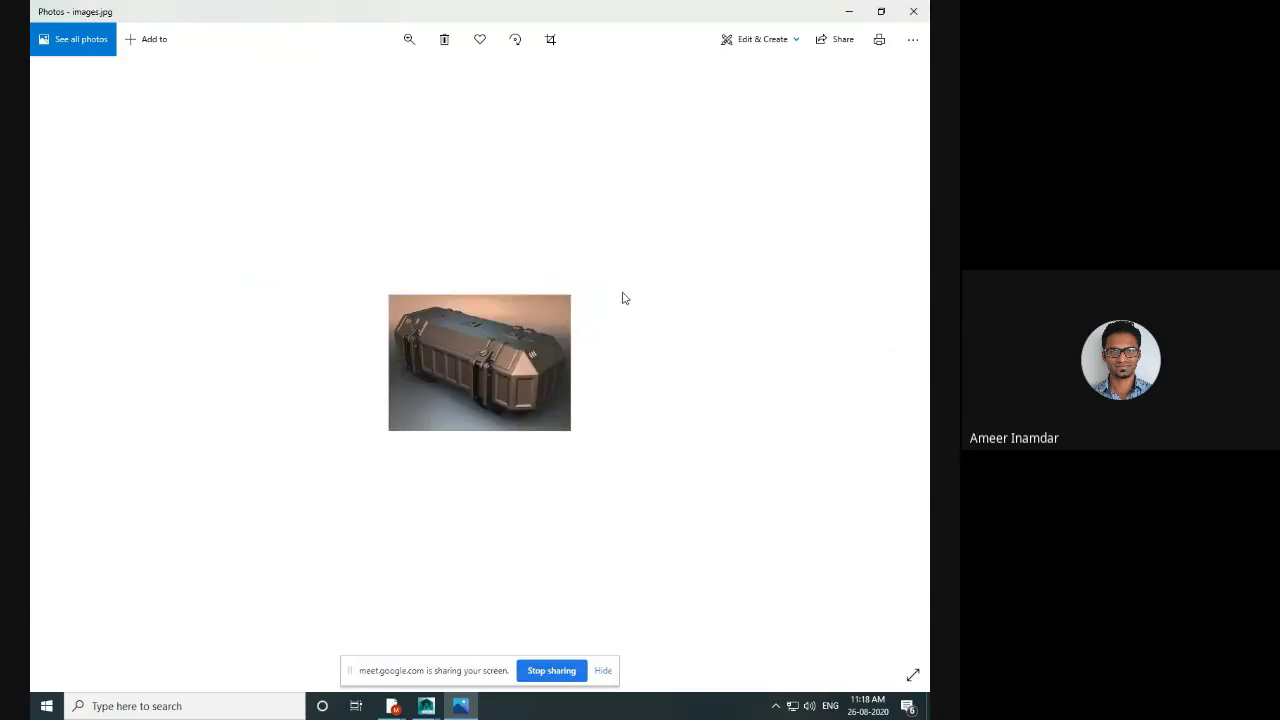
pyautogui.press('Left')
pyautogui.keyDown('ctrl'); pyautogui.scroll(5, 561, 303); pyautogui.keyUp('ctrl')
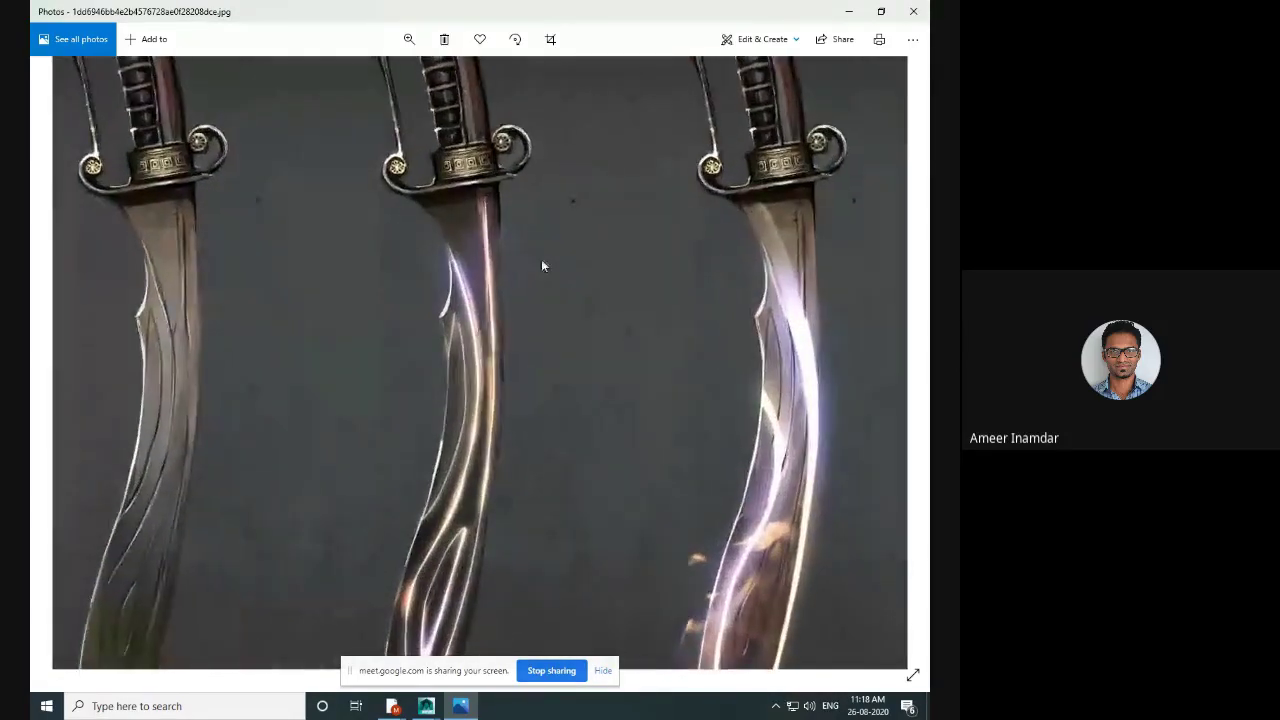
pyautogui.moveTo(505, 160); pyautogui.dragTo(573, 351)
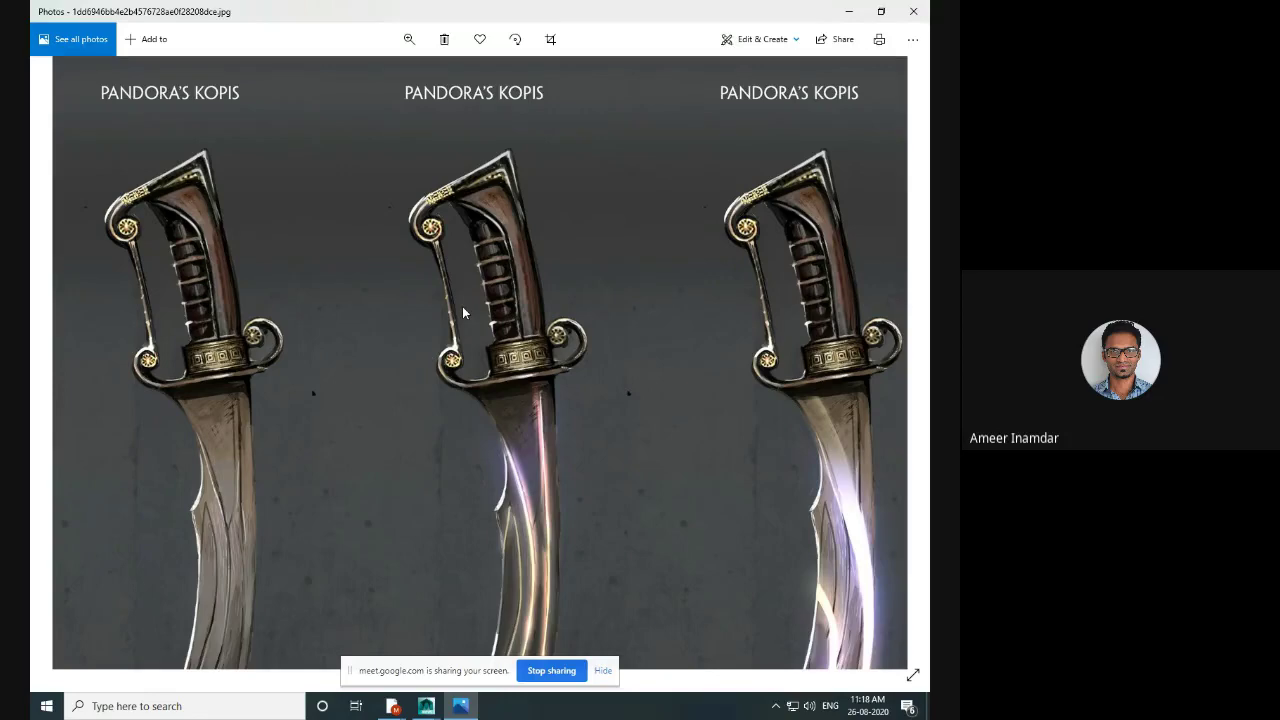
pyautogui.scroll(-3, 463, 312)
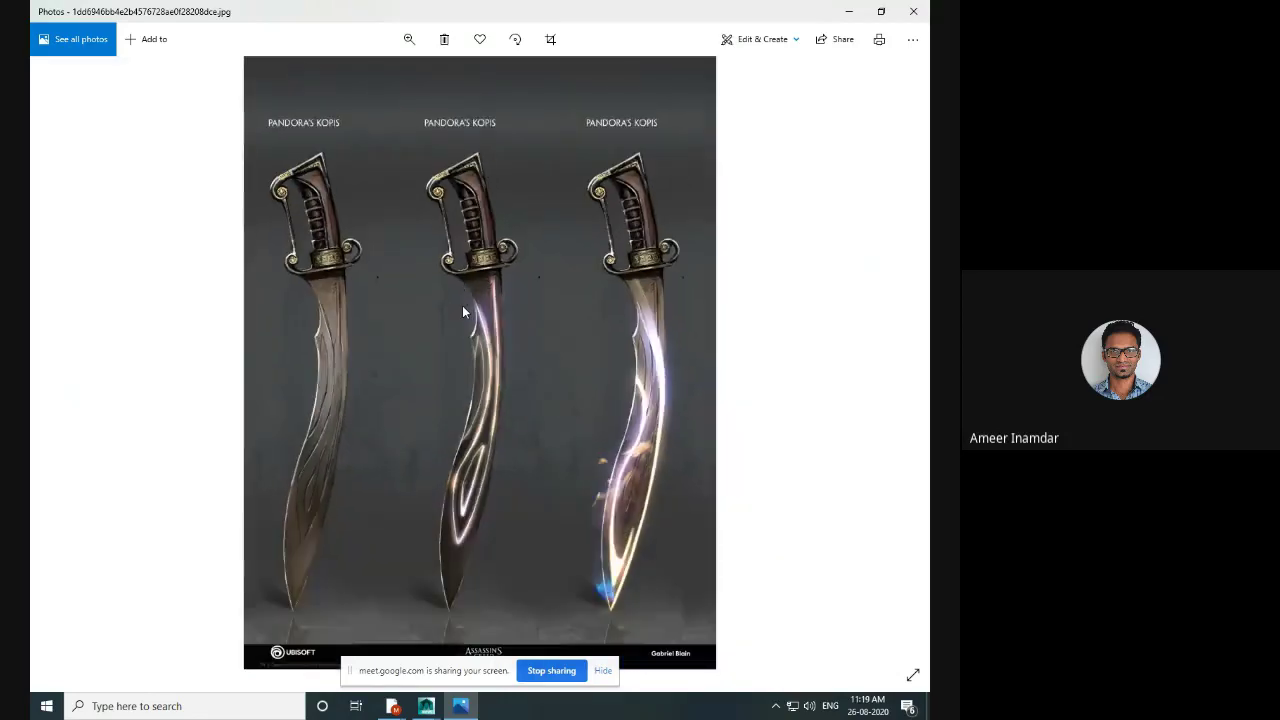
pyautogui.click(849, 11)
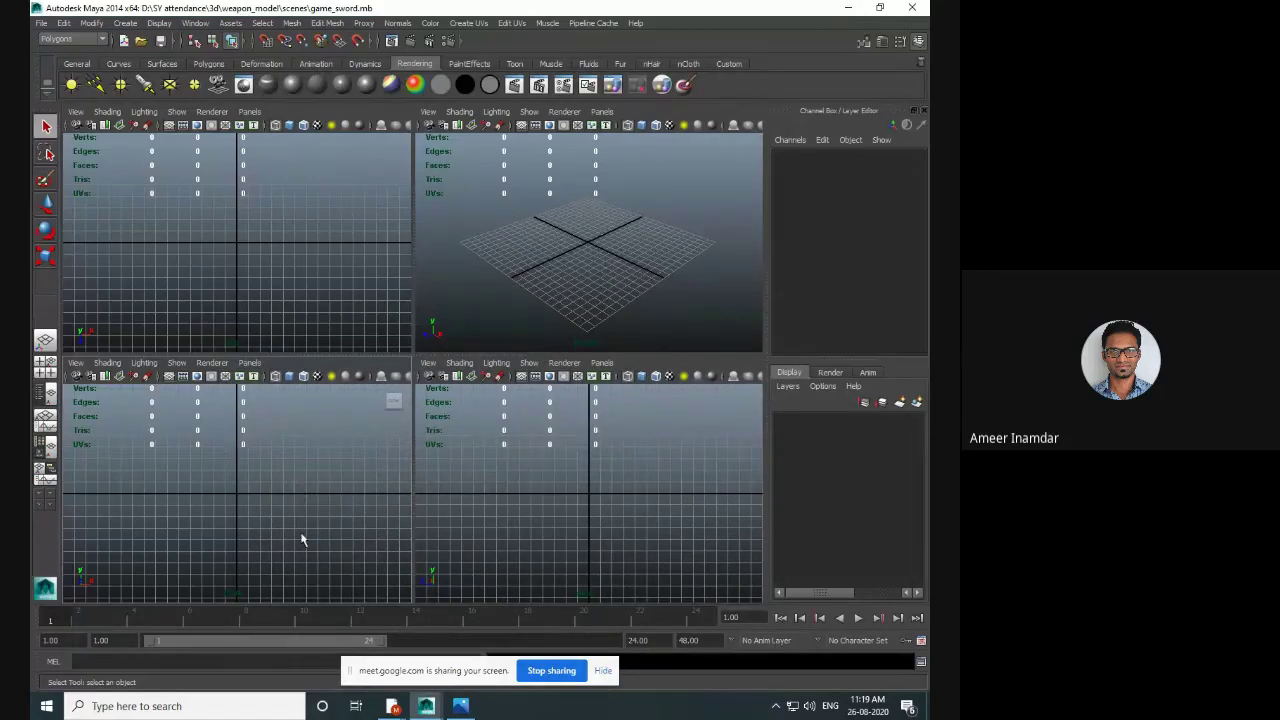
pyautogui.click(557, 488)
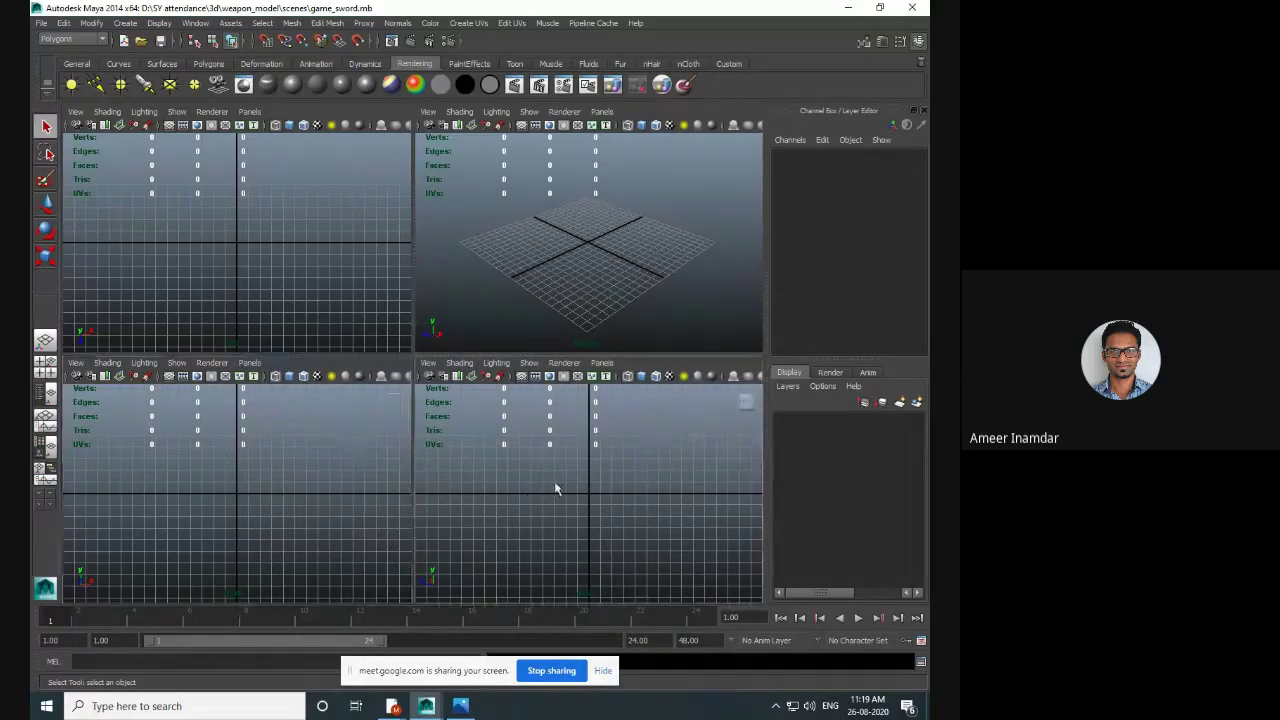
pyautogui.click(428, 363)
pyautogui.moveTo(515, 593)
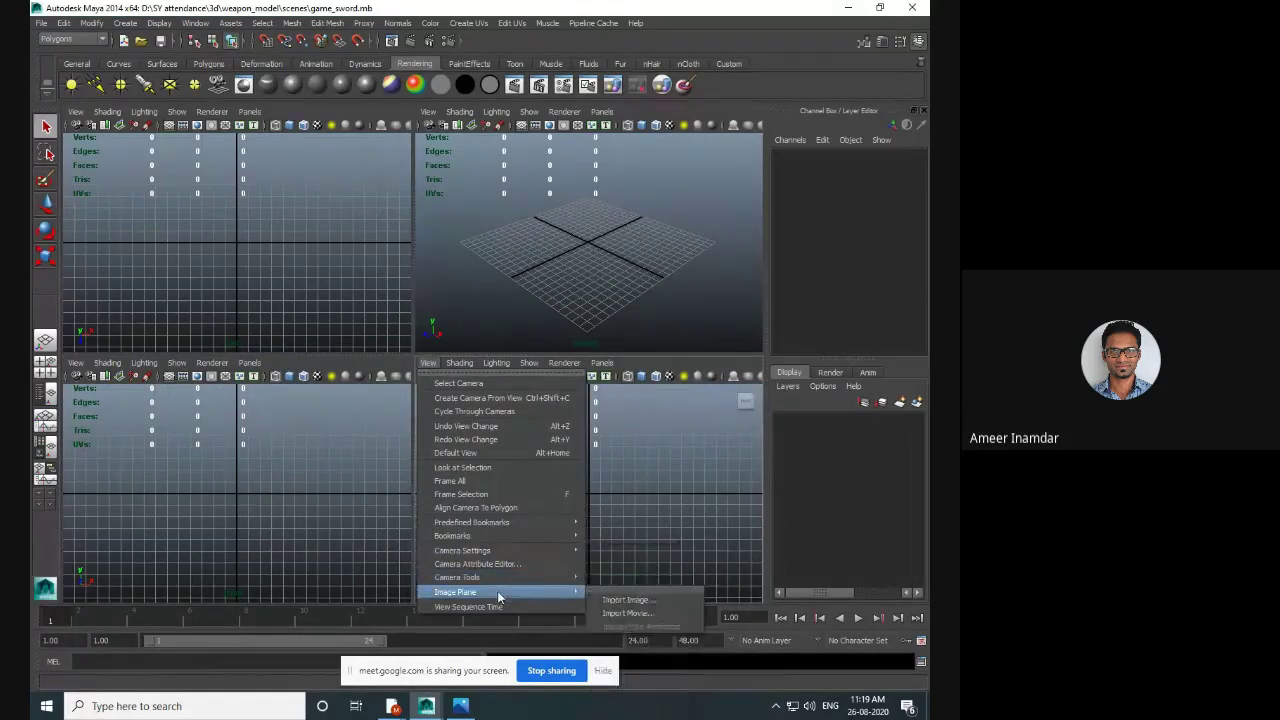
pyautogui.click(625, 600)
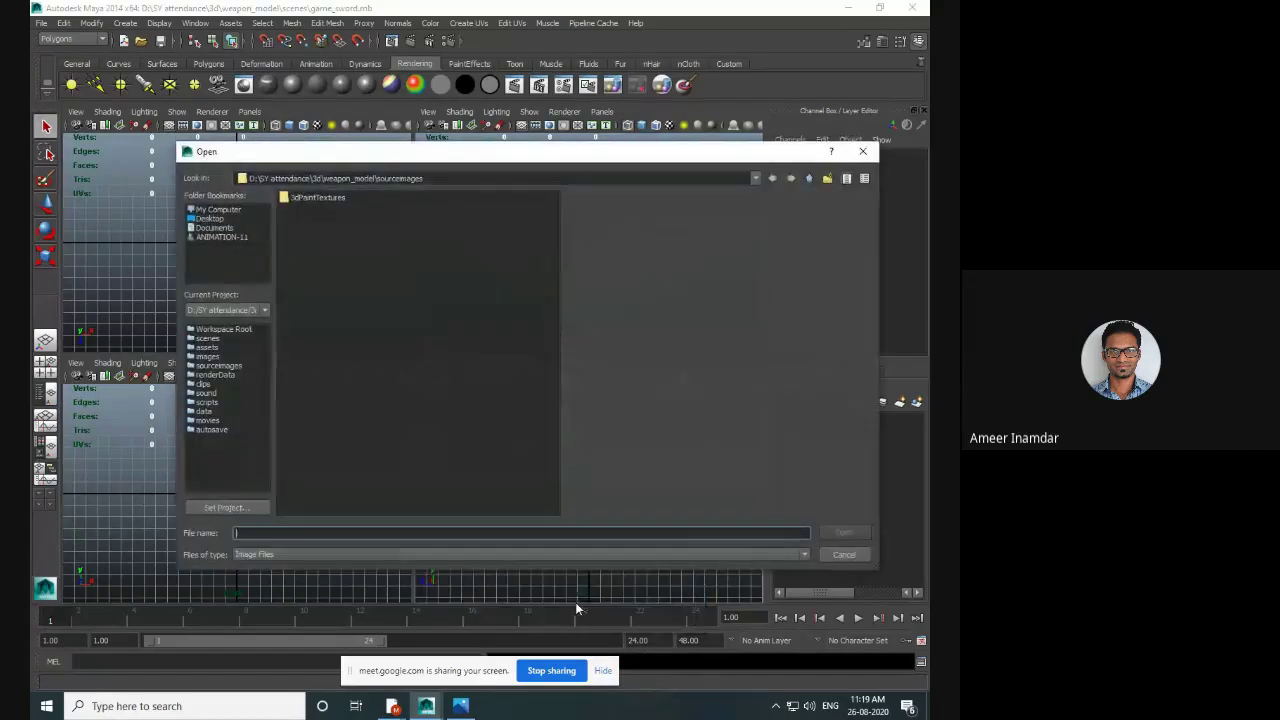
pyautogui.click(220, 220)
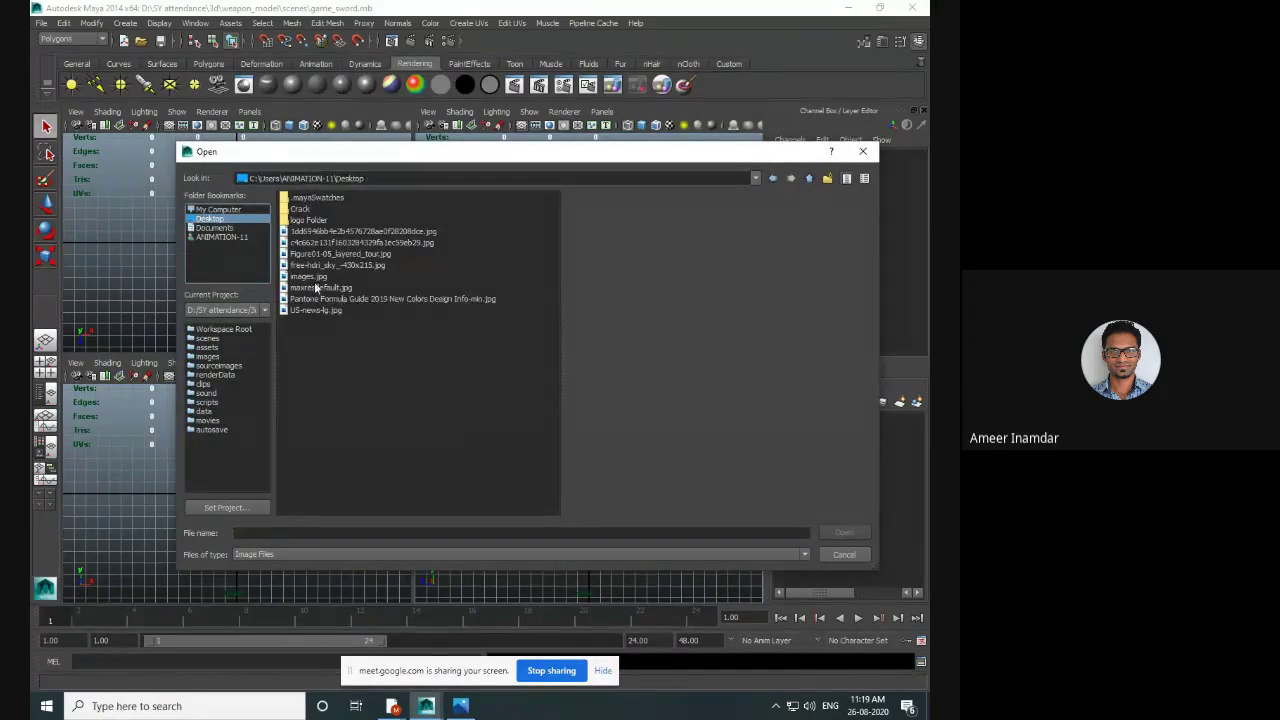
pyautogui.click(844, 554)
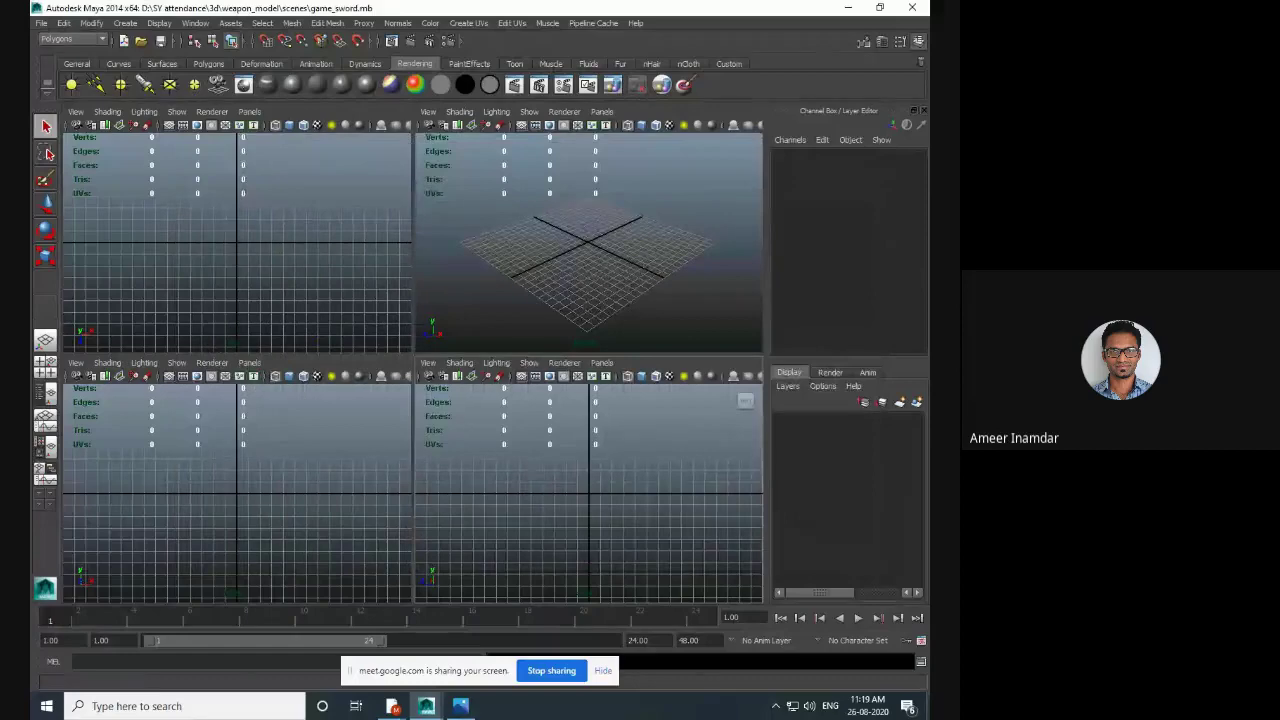
# - Move the Pandora's Kopis image from the desktop into the sourceimages folder of D:\SY attendance\3d\weapon_model using File Explorer
pyautogui.press('super+d')
pyautogui.click(172, 372)
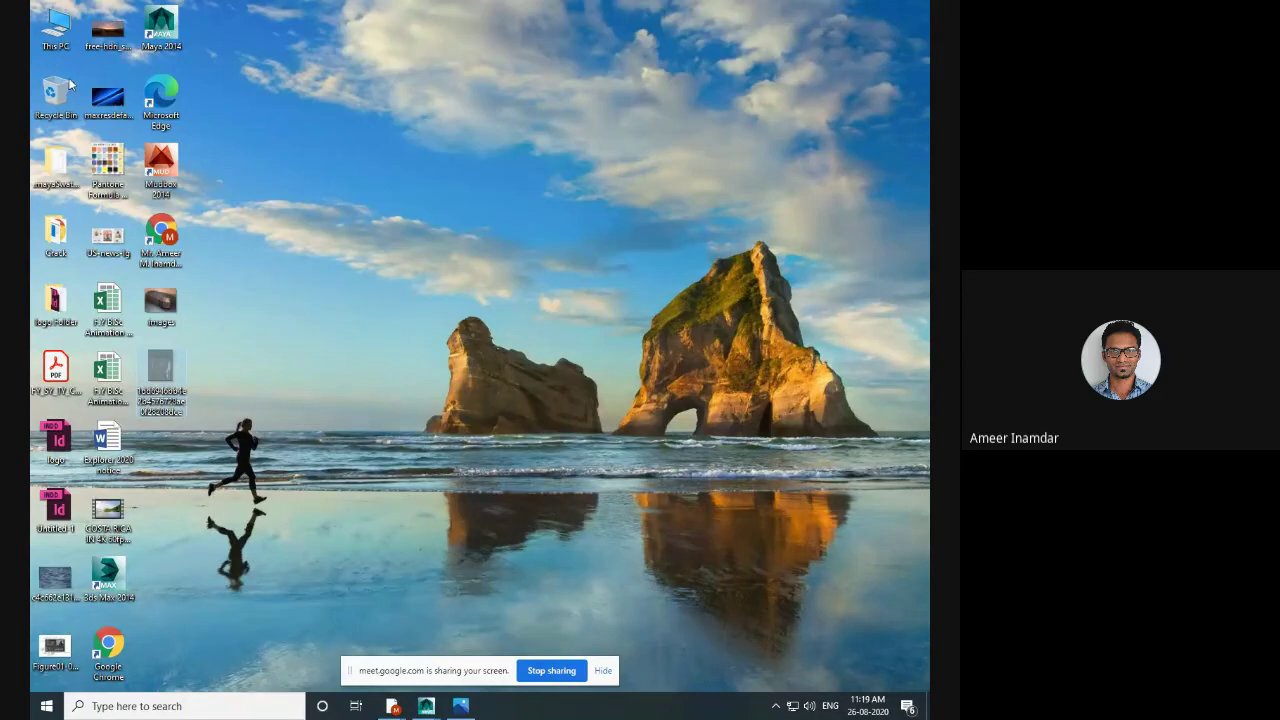
pyautogui.doubleClick(55, 30)
pyautogui.doubleClick(479, 203)
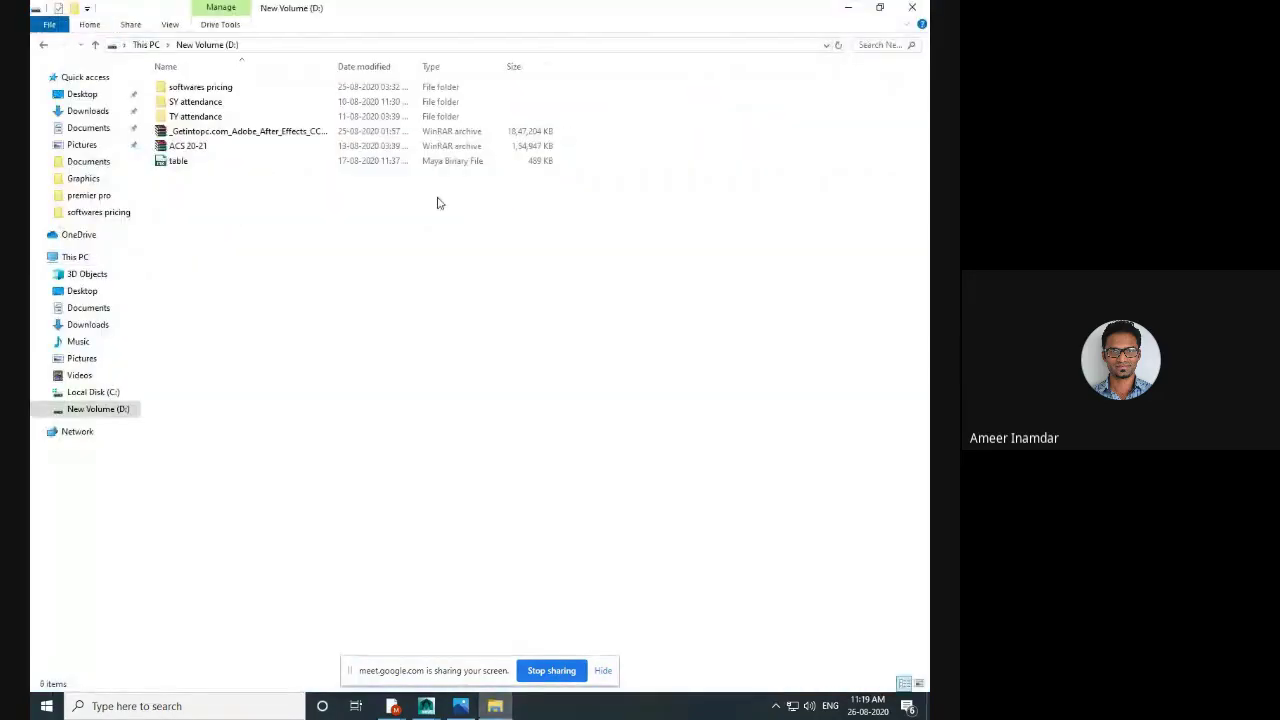
pyautogui.doubleClick(245, 99)
pyautogui.doubleClick(246, 90)
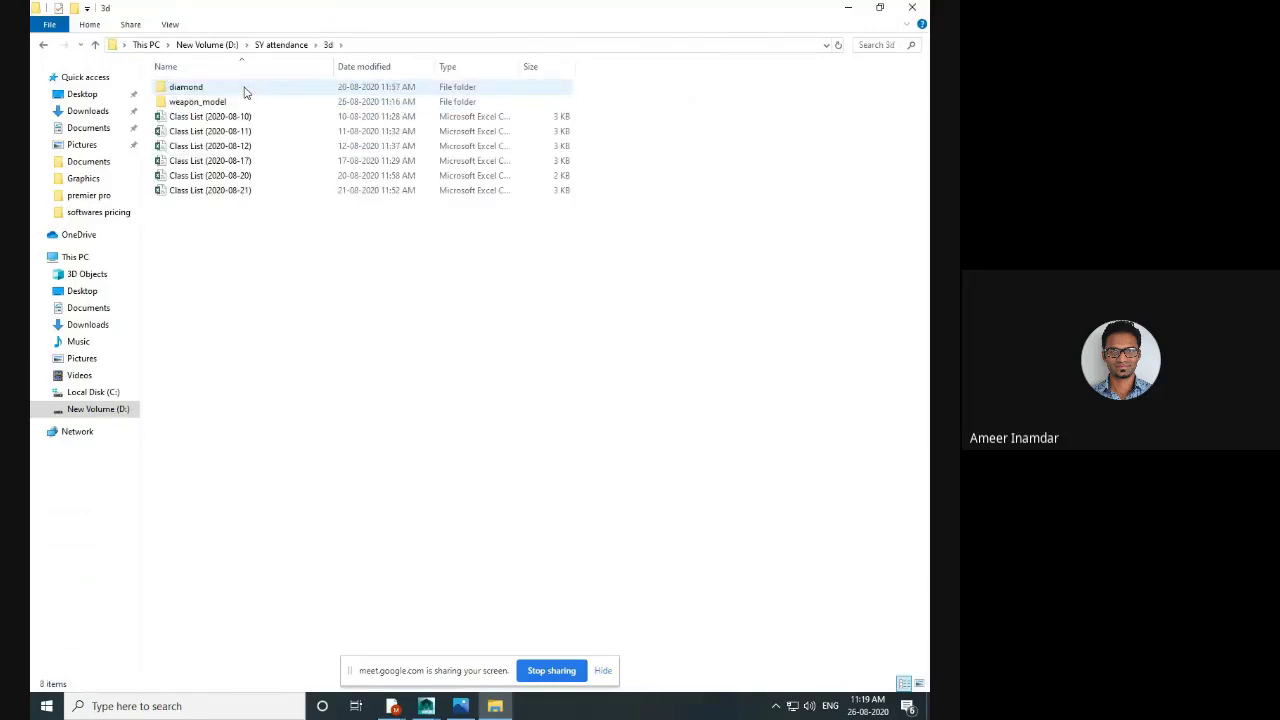
pyautogui.doubleClick(247, 102)
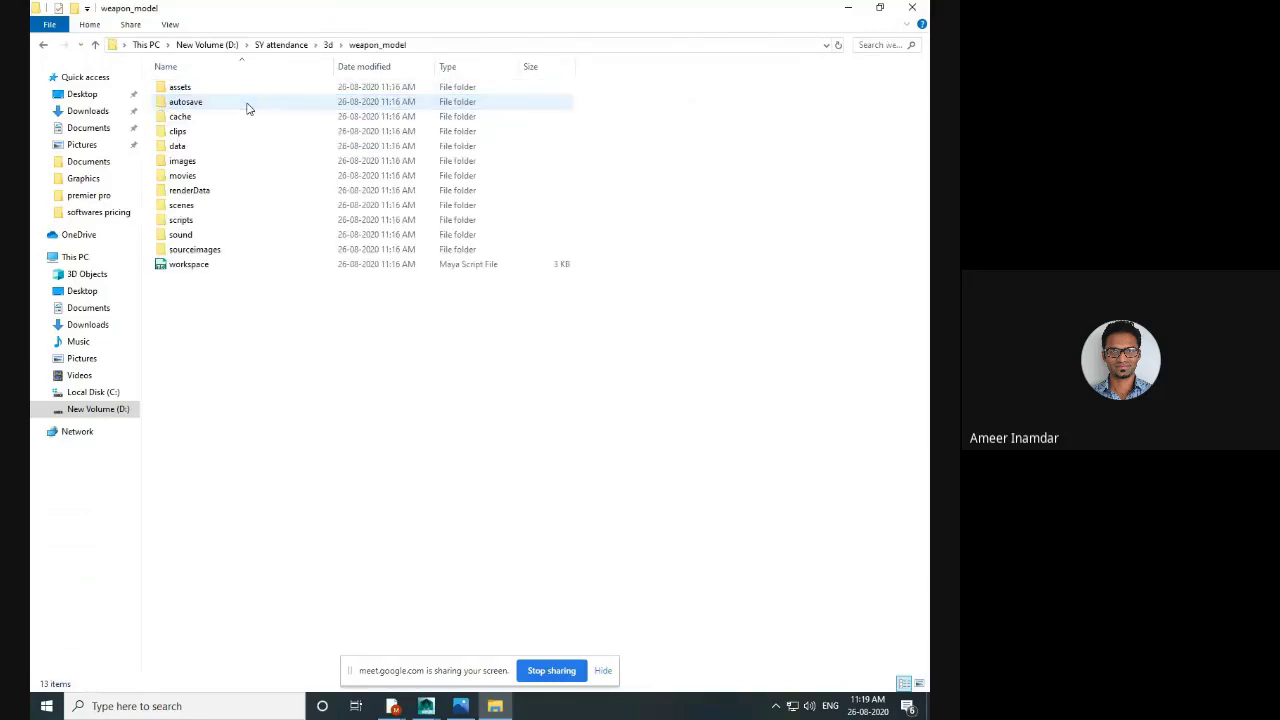
pyautogui.doubleClick(228, 249)
pyautogui.hotkey('ctrl', 'v')
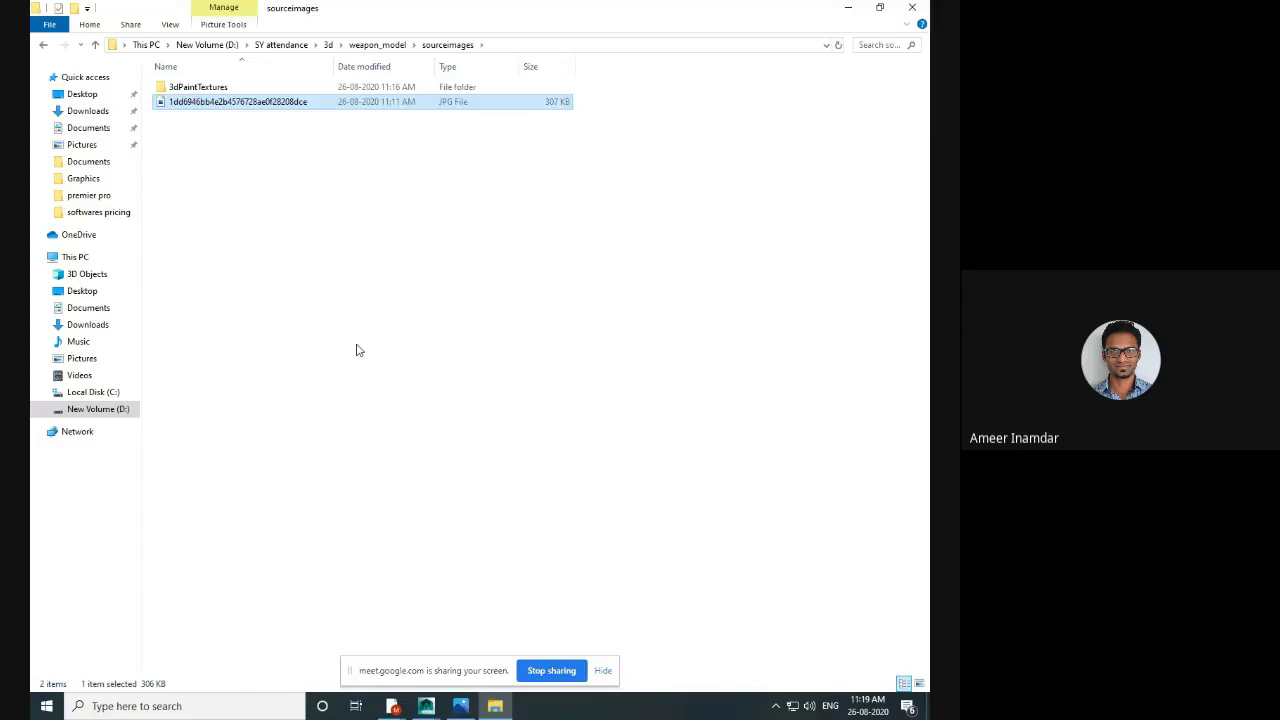
pyautogui.click(912, 7)
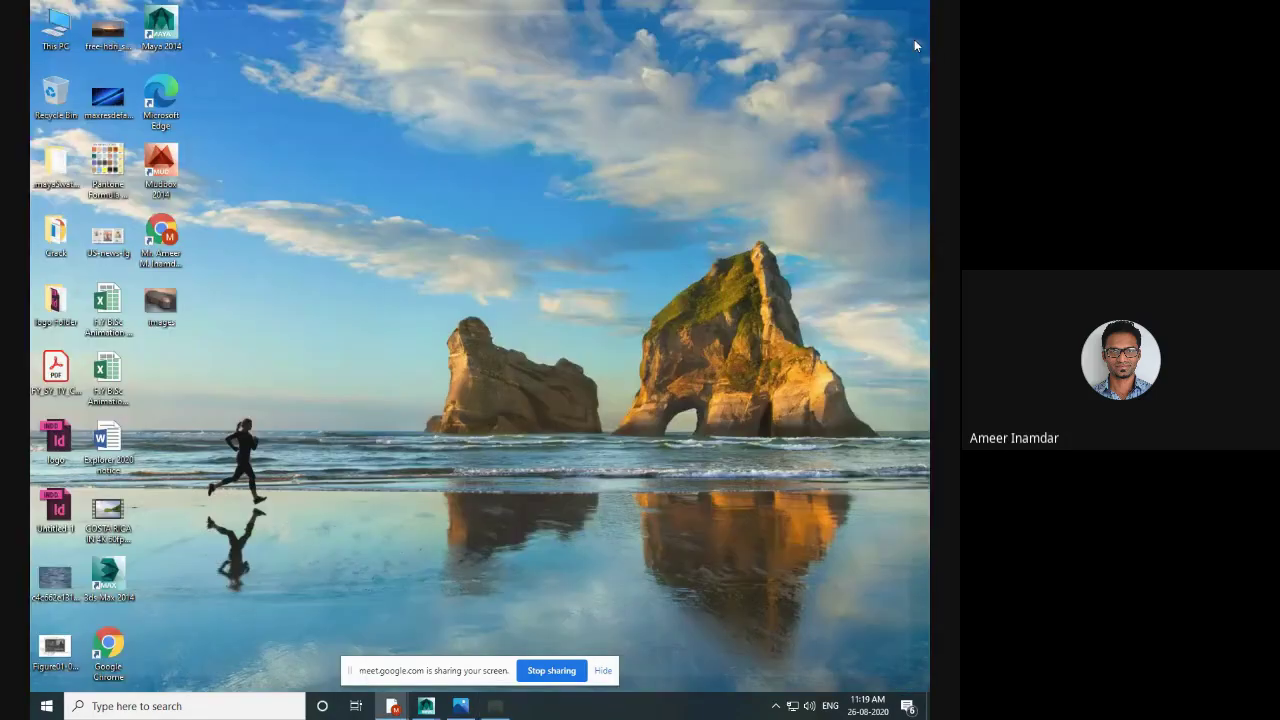
pyautogui.moveTo(427, 705)
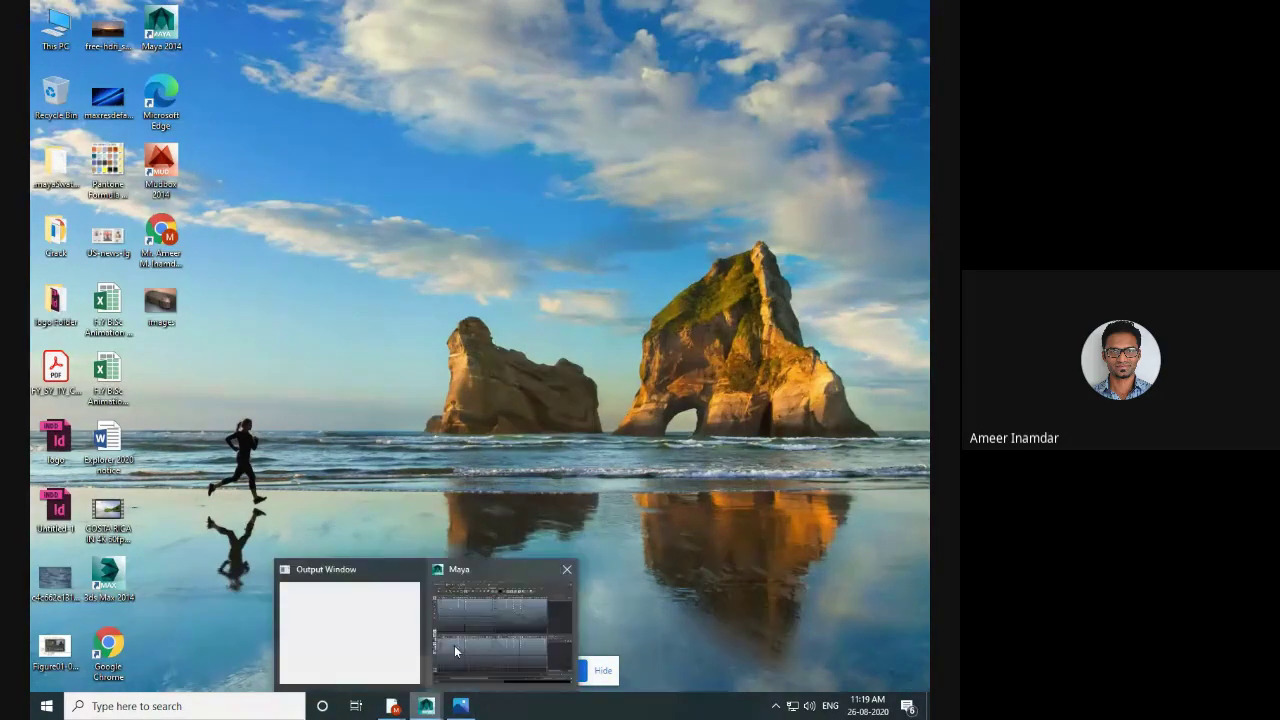
# - Return to Maya and try to import the Pandora's Kopis JPG from the project's sourceimages folder as an image plane in the side view
pyautogui.click(455, 651)
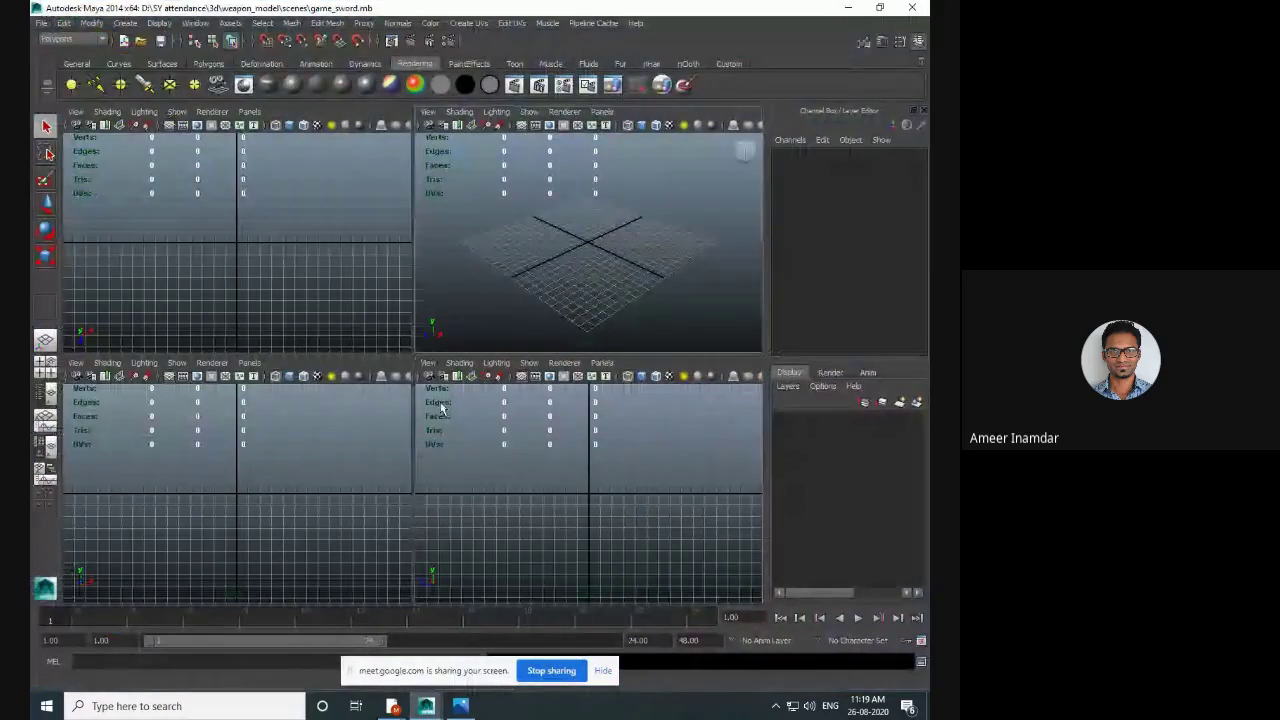
pyautogui.click(429, 363)
pyautogui.moveTo(495, 592)
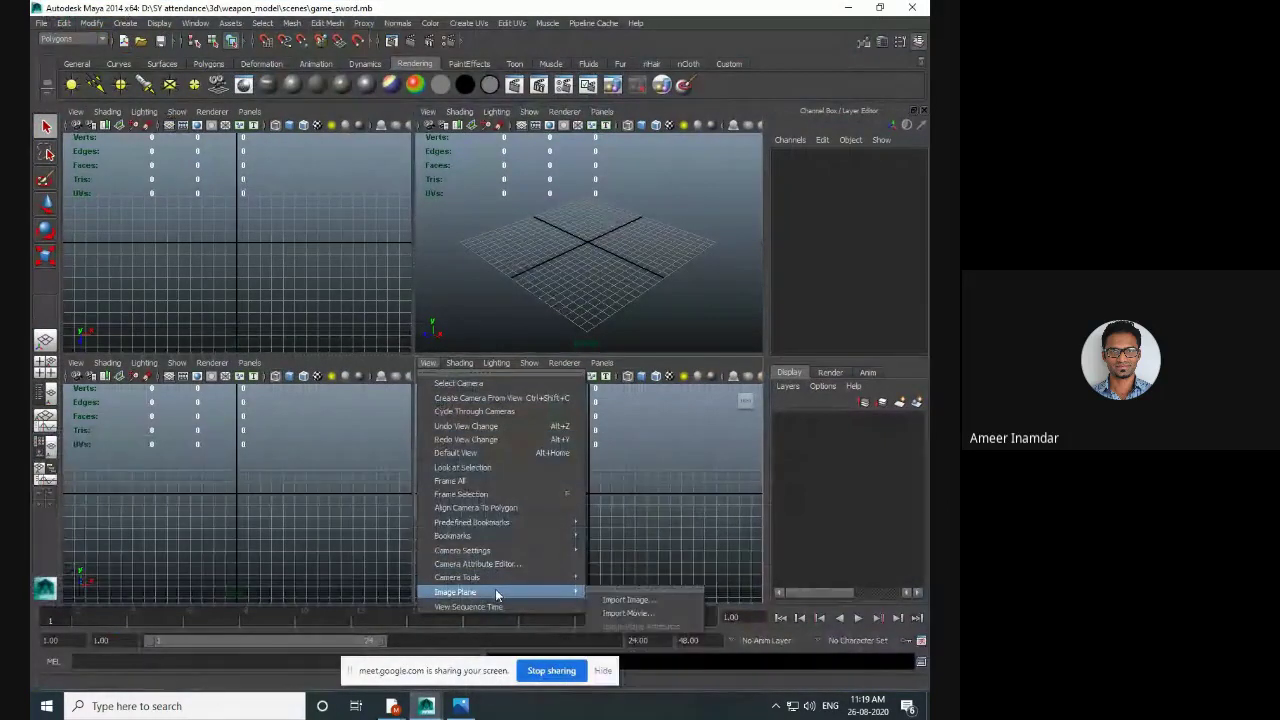
pyautogui.click(612, 600)
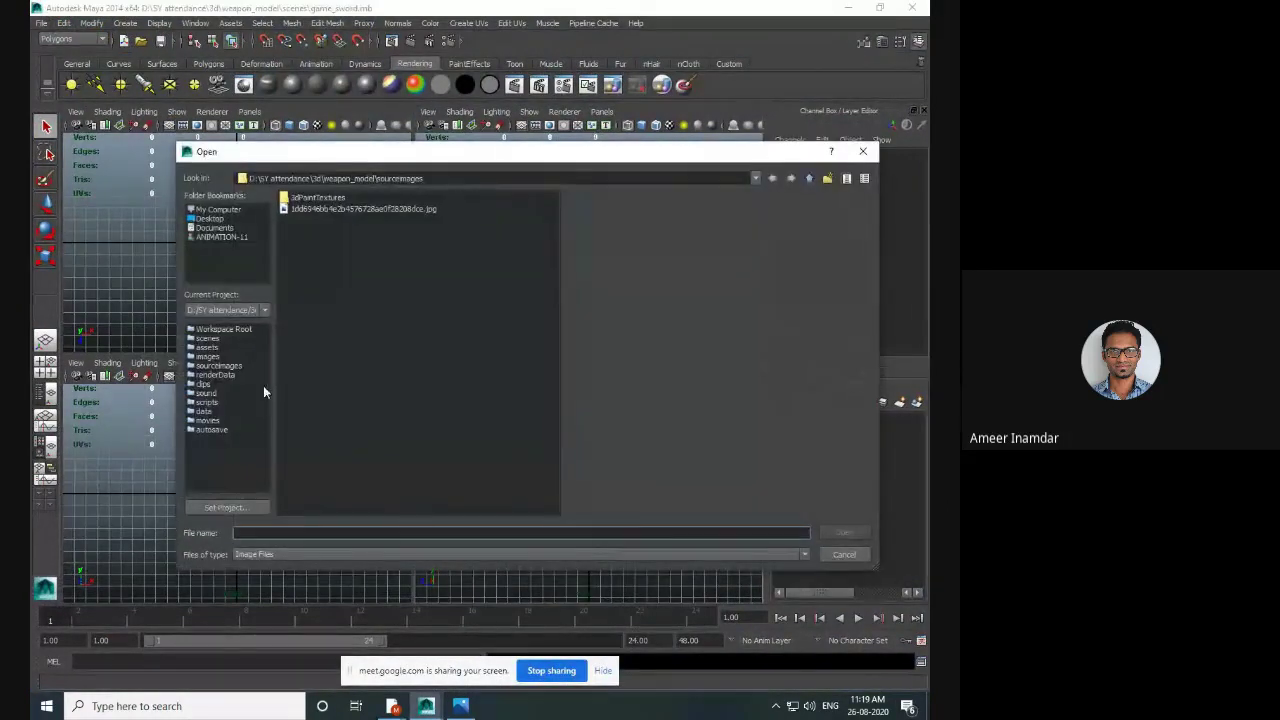
pyautogui.click(214, 366)
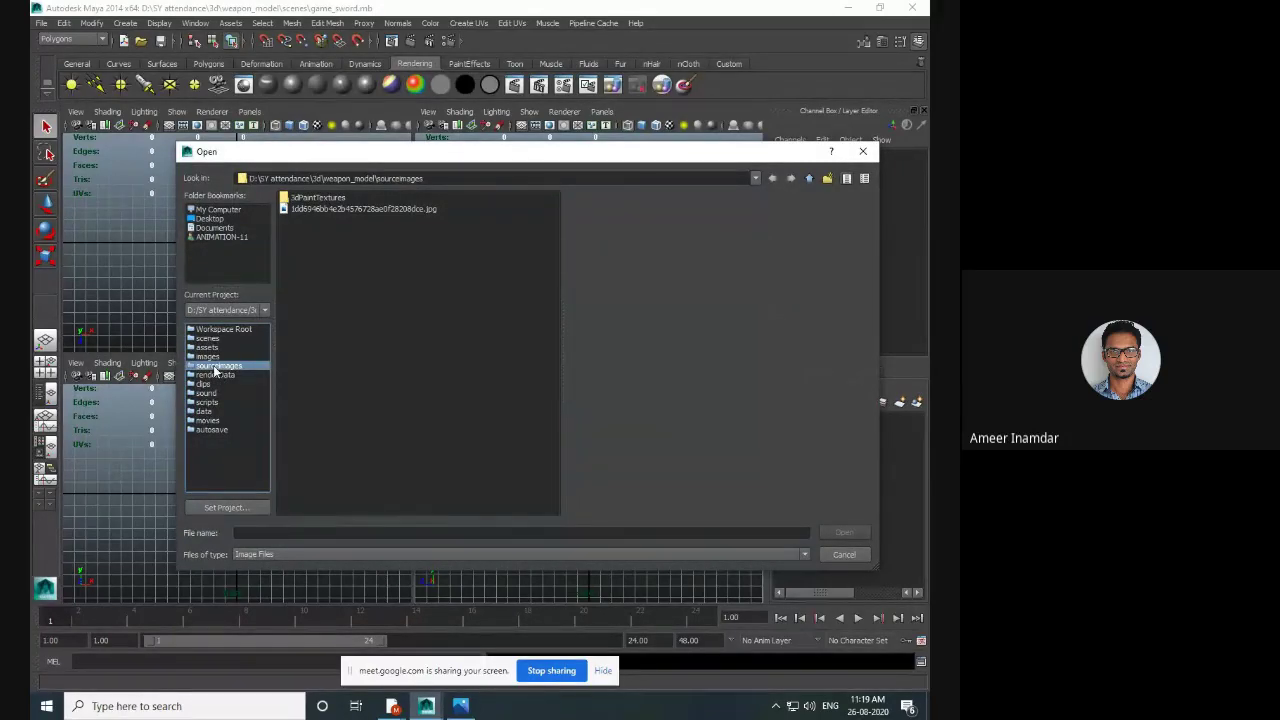
pyautogui.click(360, 208)
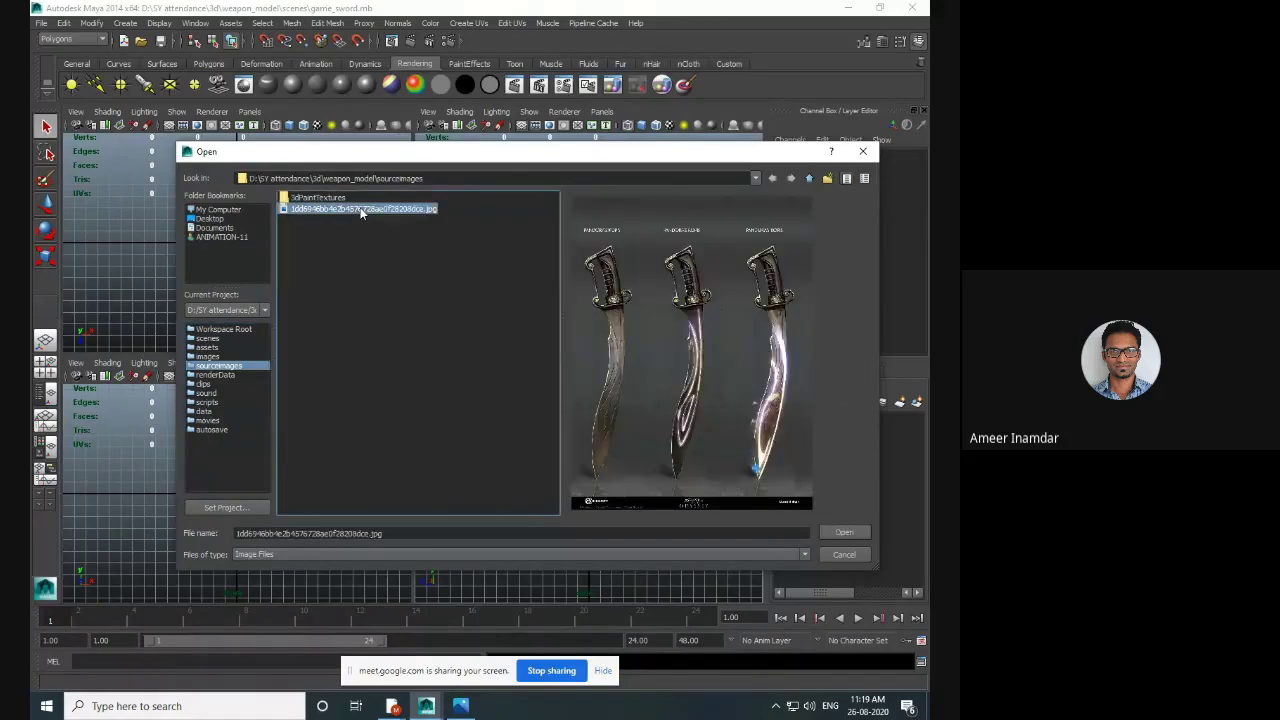
pyautogui.click(844, 532)
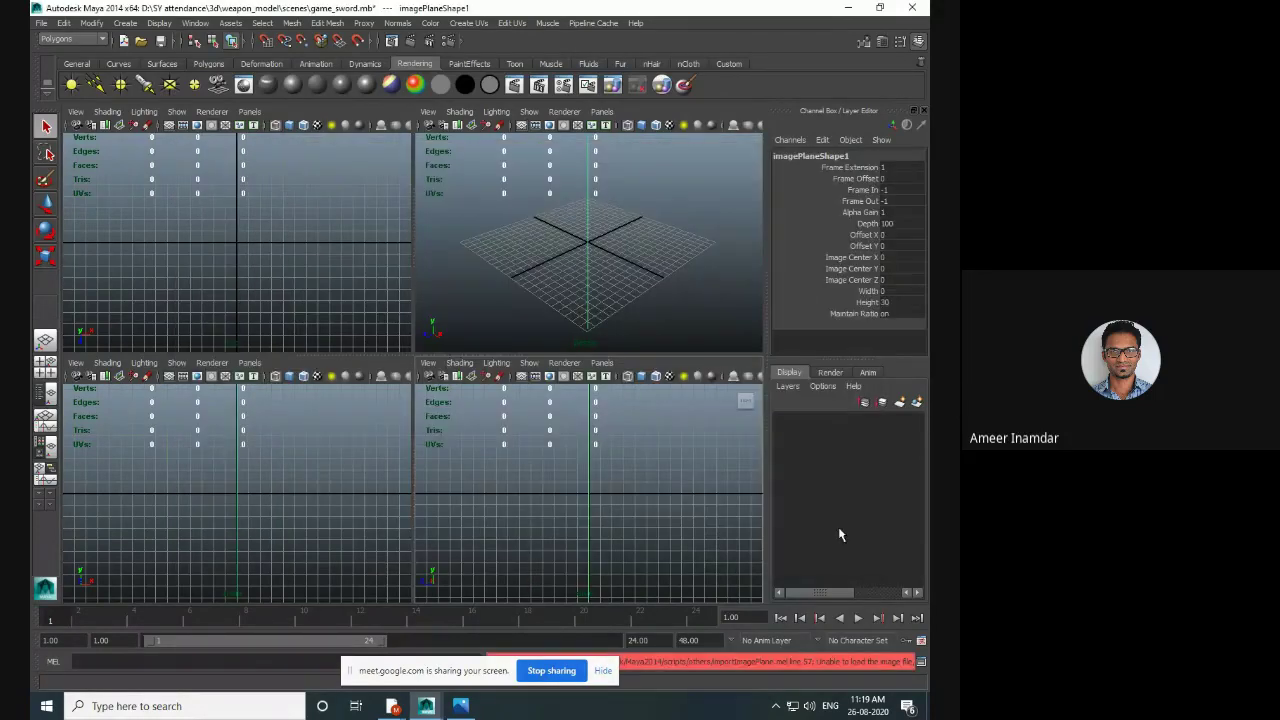
# - Examine the imported image plane across the orthographic views and in the enlarged side view
pyautogui.click(664, 502)
pyautogui.moveTo(651, 482); pyautogui.dragTo(565, 539)
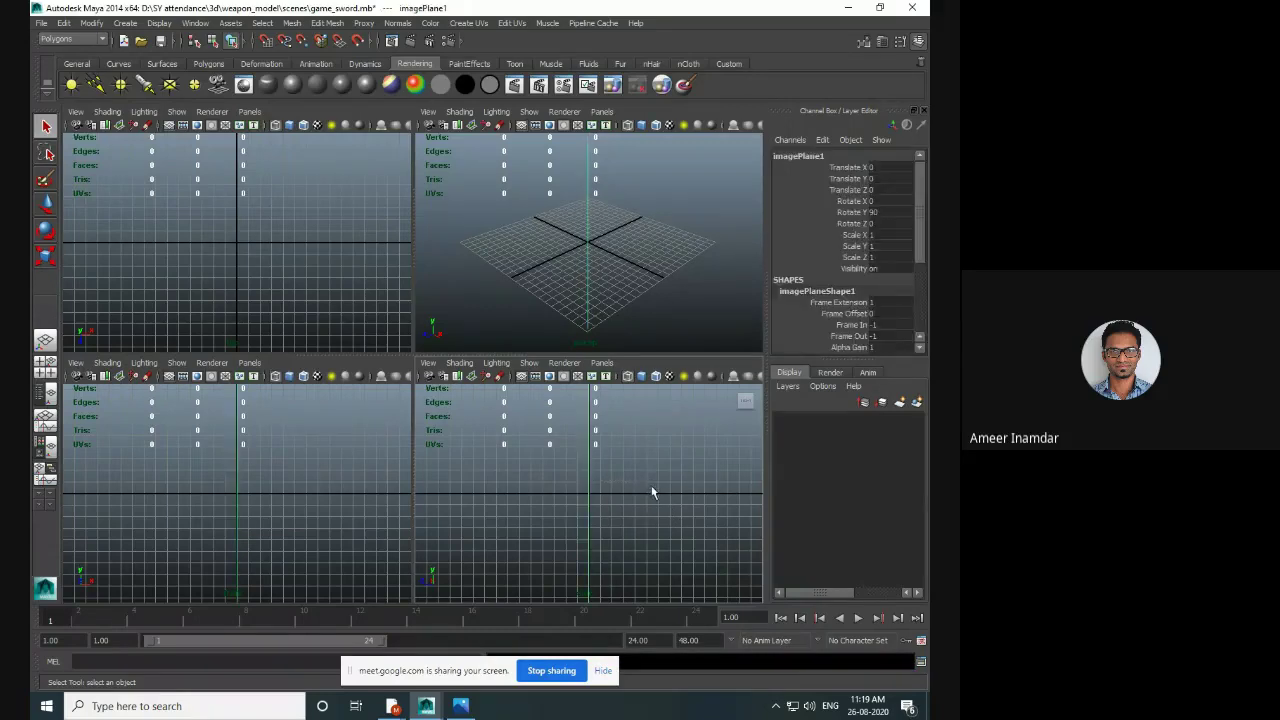
pyautogui.keyDown('alt'); pyautogui.moveTo(229, 320); pyautogui.dragTo(254, 280); pyautogui.keyUp('alt')
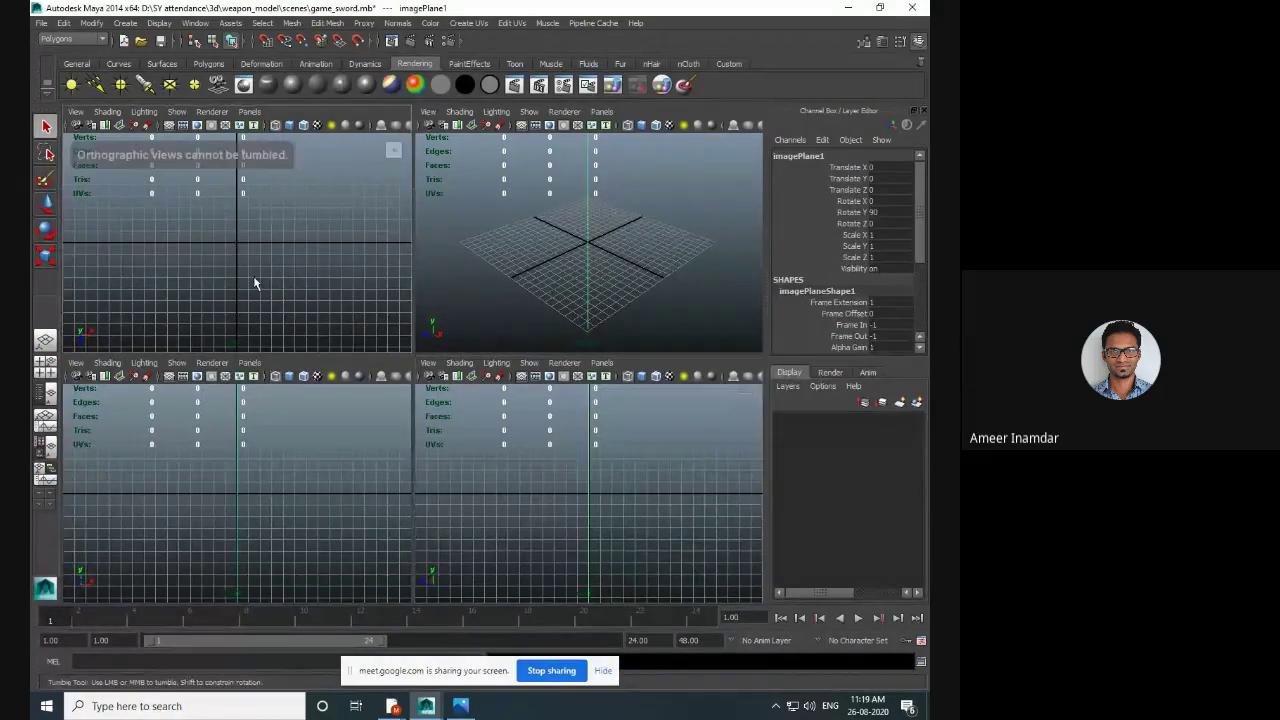
pyautogui.keyDown('alt'); pyautogui.moveTo(242, 521); pyautogui.dragTo(249, 514); pyautogui.keyUp('alt')
pyautogui.keyDown('alt'); pyautogui.moveTo(540, 509); pyautogui.dragTo(549, 506); pyautogui.keyUp('alt')
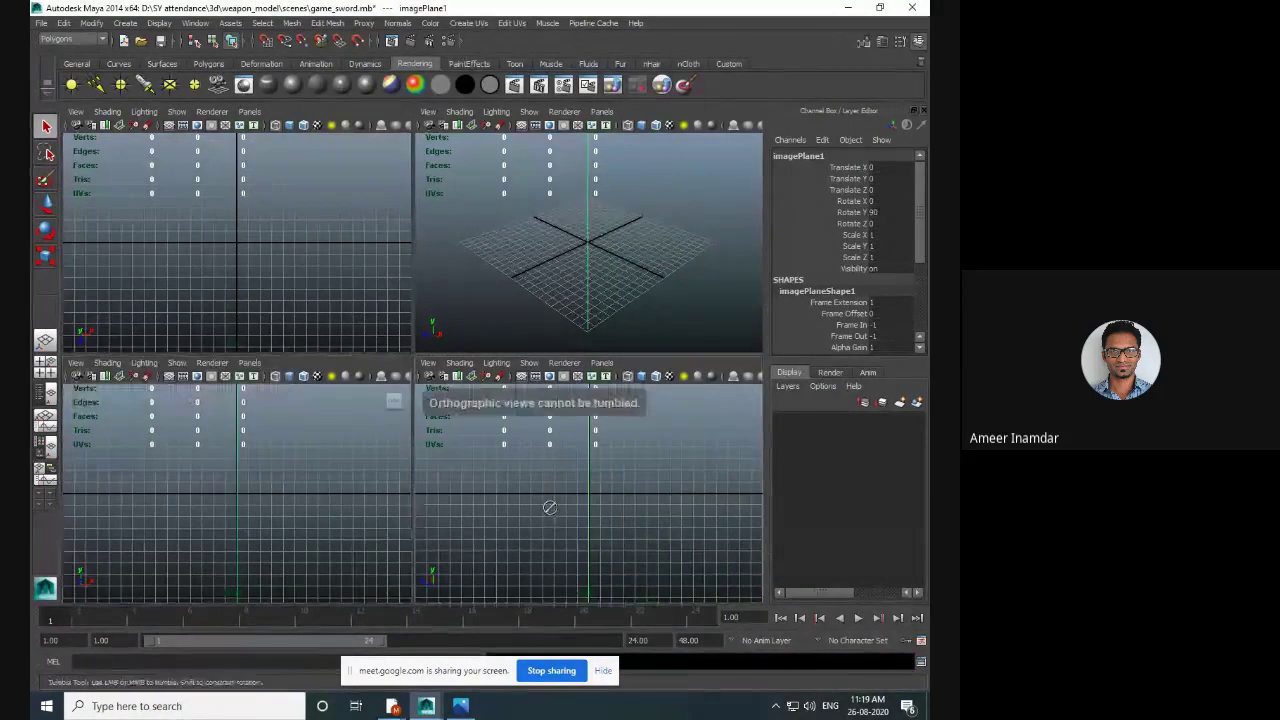
pyautogui.click(669, 511)
pyautogui.press('space')
pyautogui.scroll(-4, 475, 396)
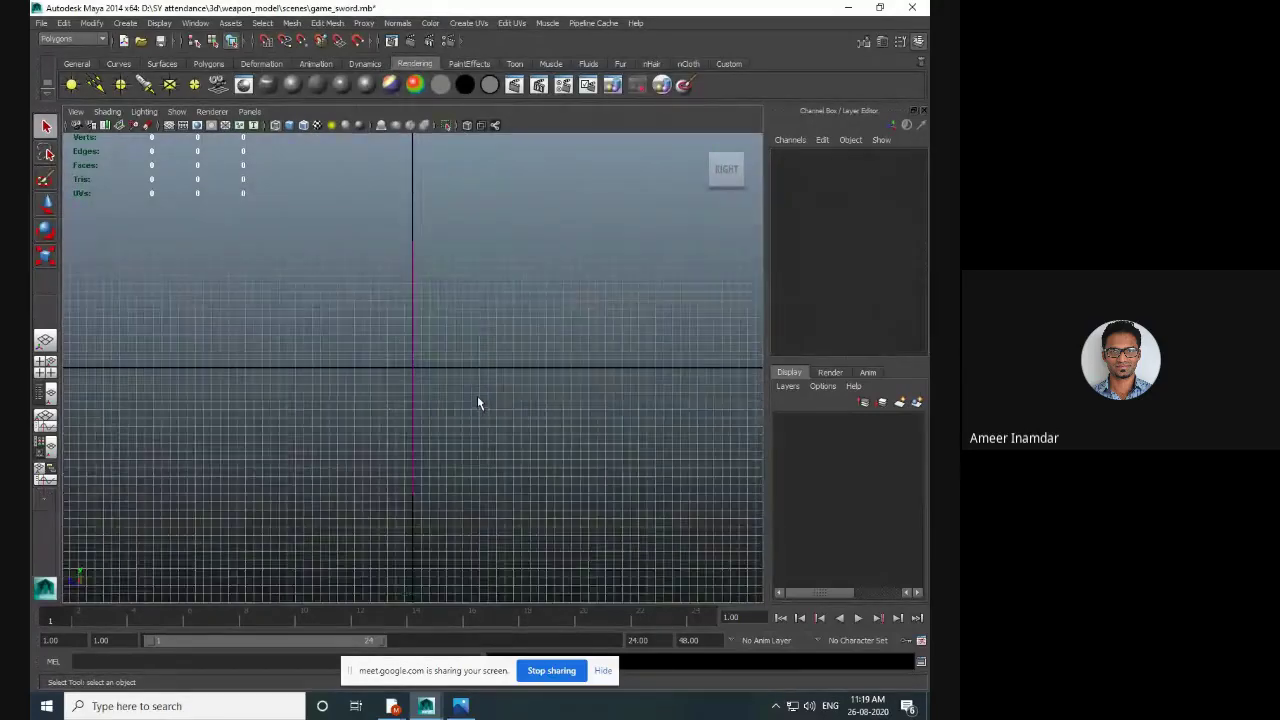
# - Select the image plane in the side view and set its Rotate Y to 0
pyautogui.click(416, 364)
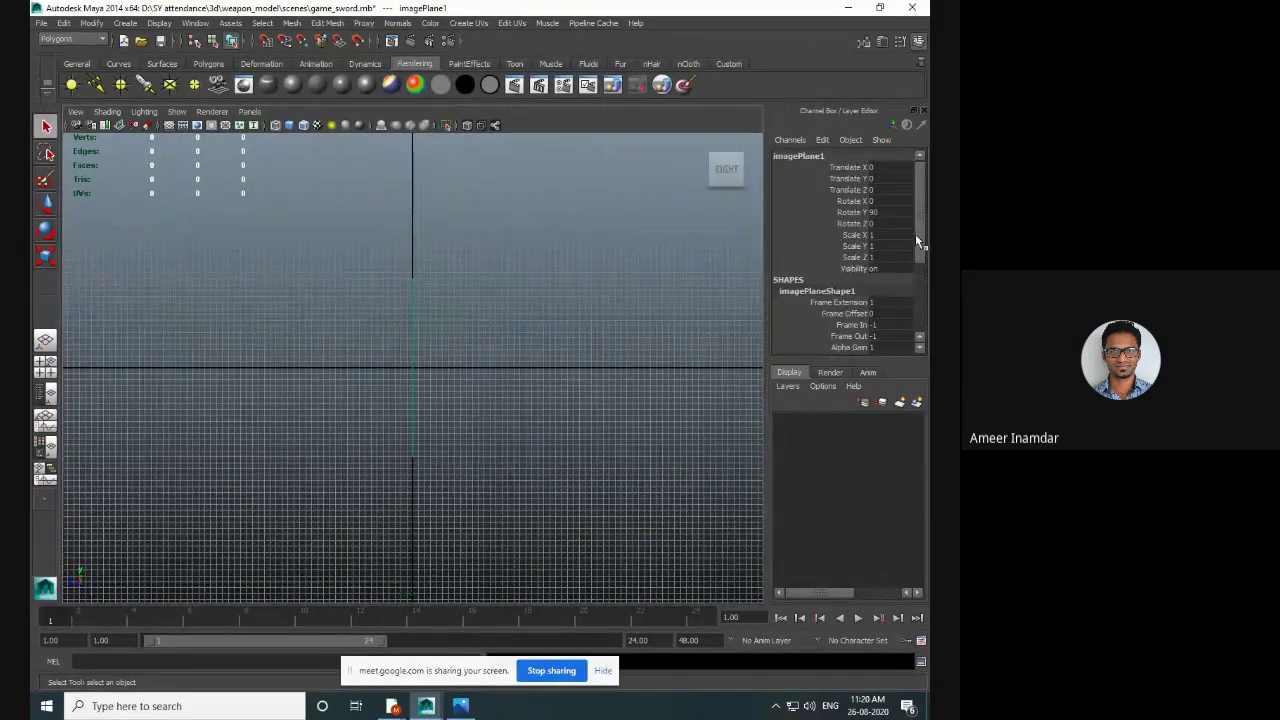
pyautogui.doubleClick(901, 212)
pyautogui.write('0')
pyautogui.doubleClick(886, 201)
pyautogui.press('Return')
# - Reselect the image plane and set the side view to wireframe display
pyautogui.click(640, 486)
pyautogui.moveTo(449, 532); pyautogui.dragTo(277, 199)
pyautogui.click(471, 384)
pyautogui.moveTo(456, 486); pyautogui.dragTo(274, 138)
pyautogui.press('4')
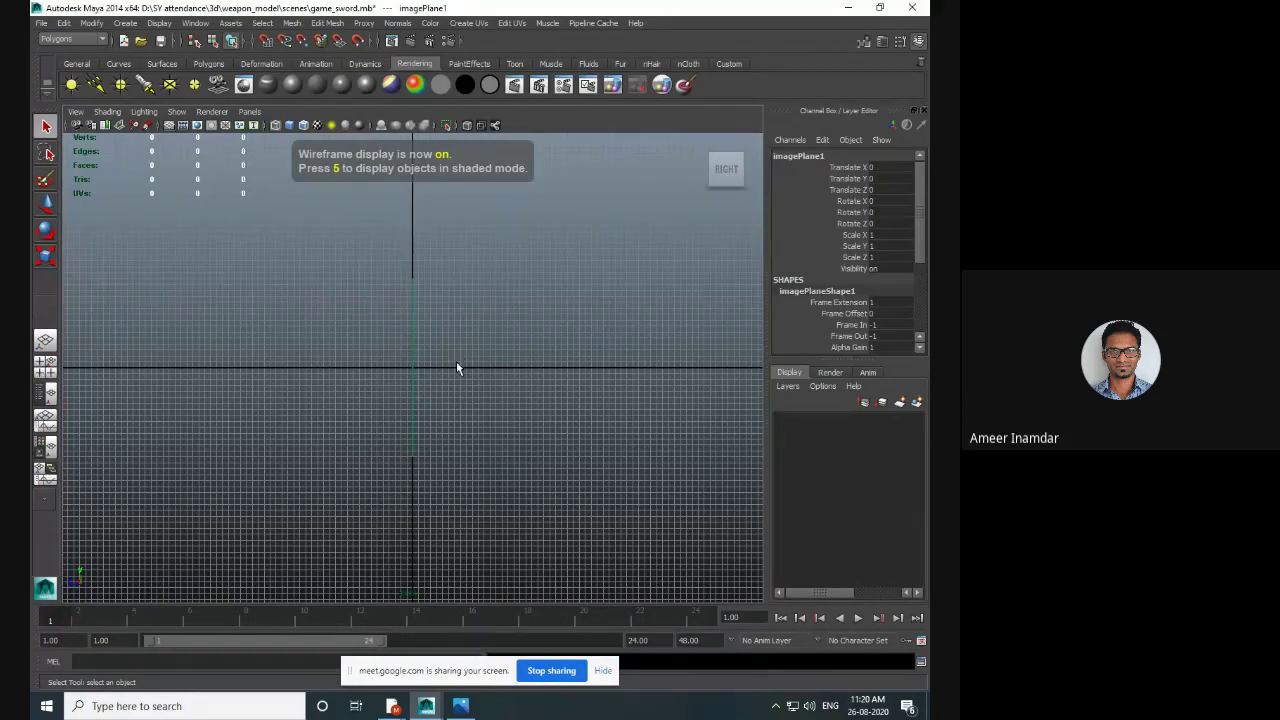
# - Try rotating the image plane freehand around its Y axis in the side view
pyautogui.click(539, 426)
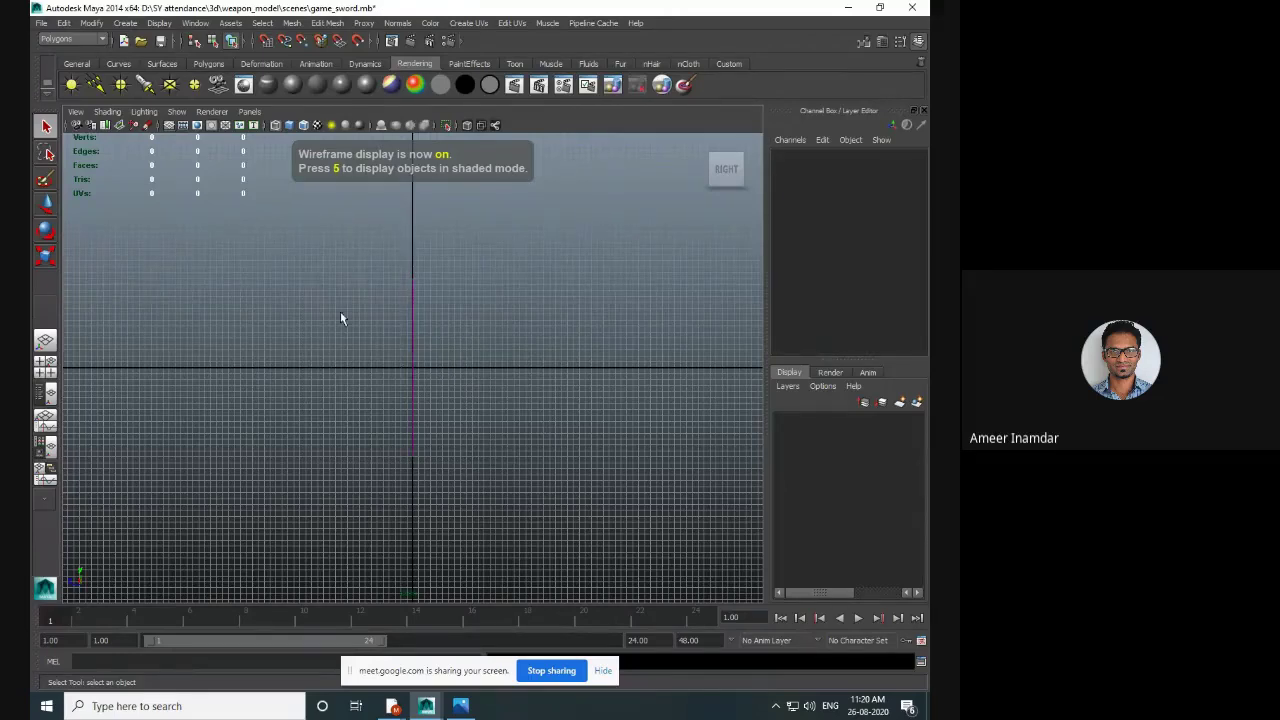
pyautogui.moveTo(401, 372); pyautogui.dragTo(457, 463)
pyautogui.click(885, 212)
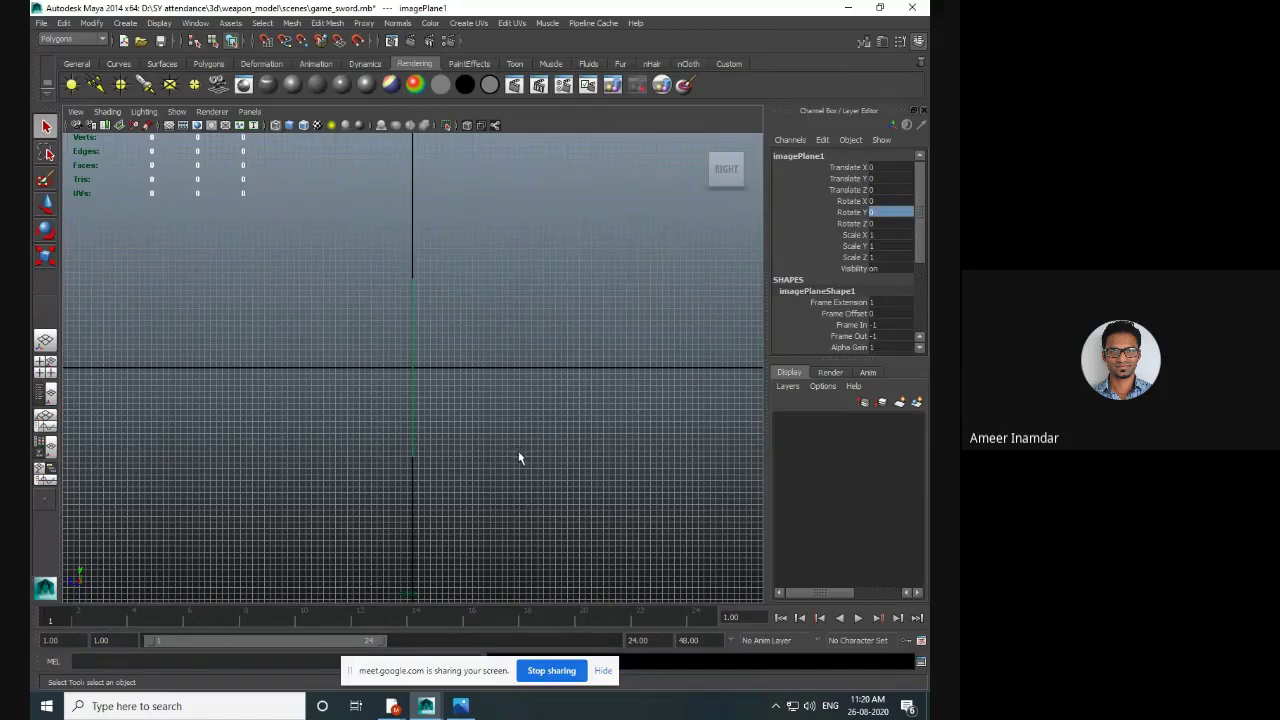
pyautogui.press('e')
pyautogui.moveTo(434, 366); pyautogui.dragTo(533, 374)
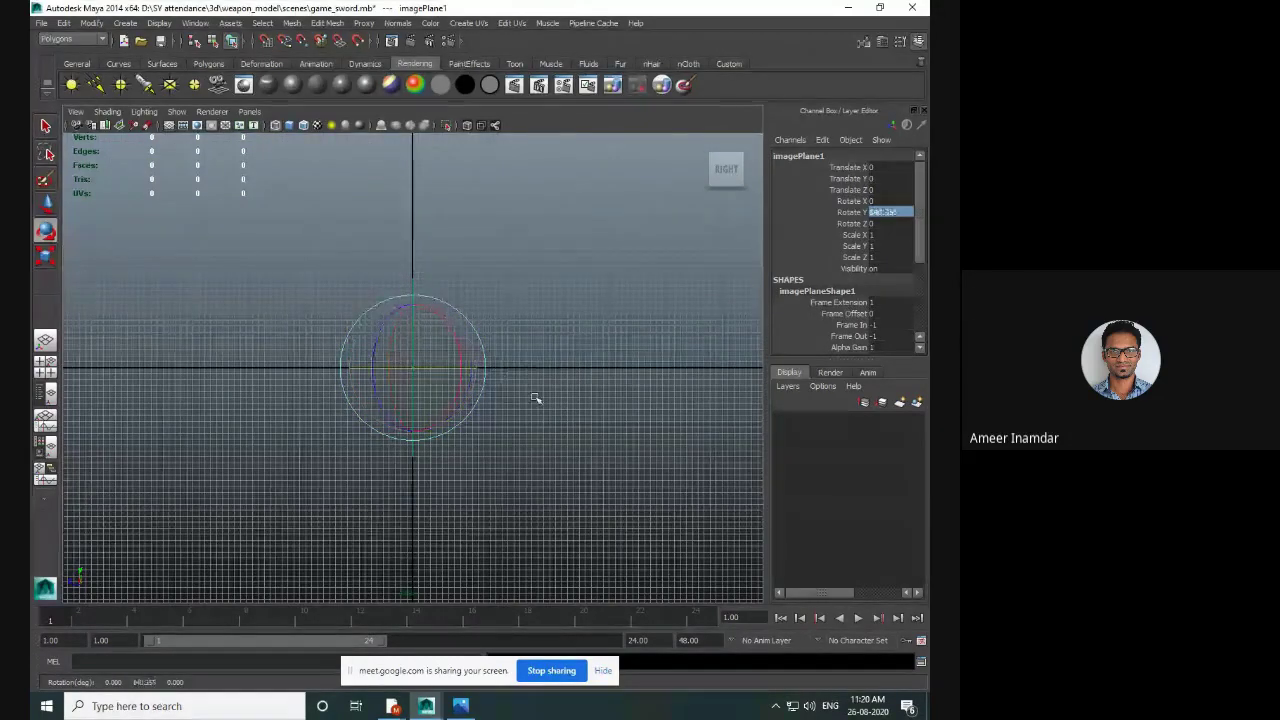
# - Return to the four-view layout and delete the image plane from the scene
pyautogui.click(531, 428)
pyautogui.press('space')
pyautogui.moveTo(539, 461); pyautogui.dragTo(676, 542)
pyautogui.press('Delete')
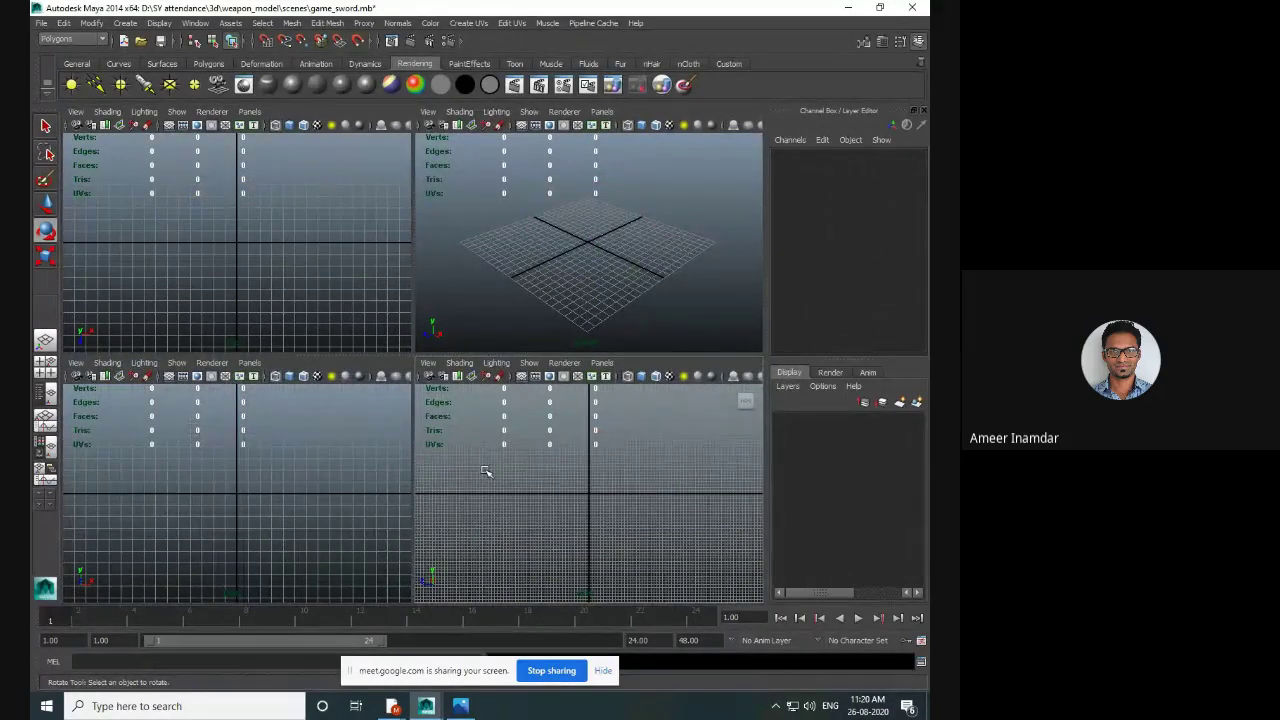
# - Switch to File Explorer and open the sourceimages folder in D:\SY attendance\3d\weapon_model
pyautogui.press('super+d')
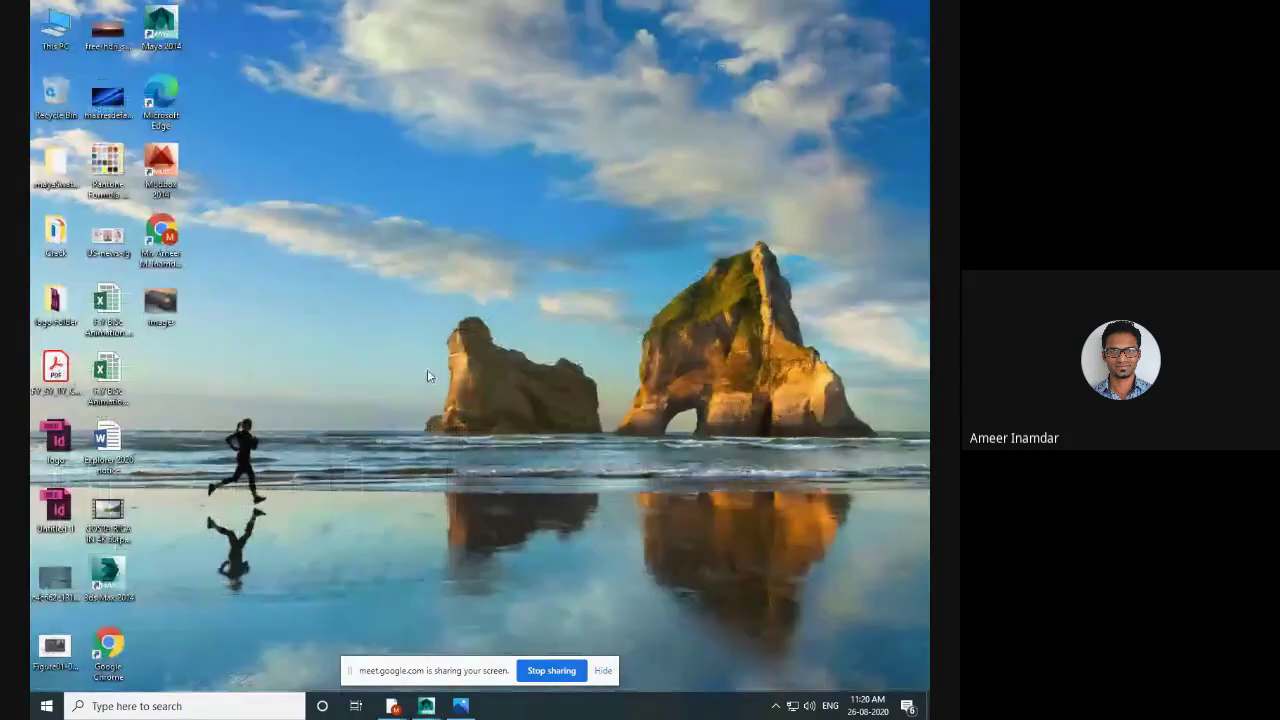
pyautogui.doubleClick(55, 30)
pyautogui.click(498, 200)
pyautogui.doubleClick(498, 200)
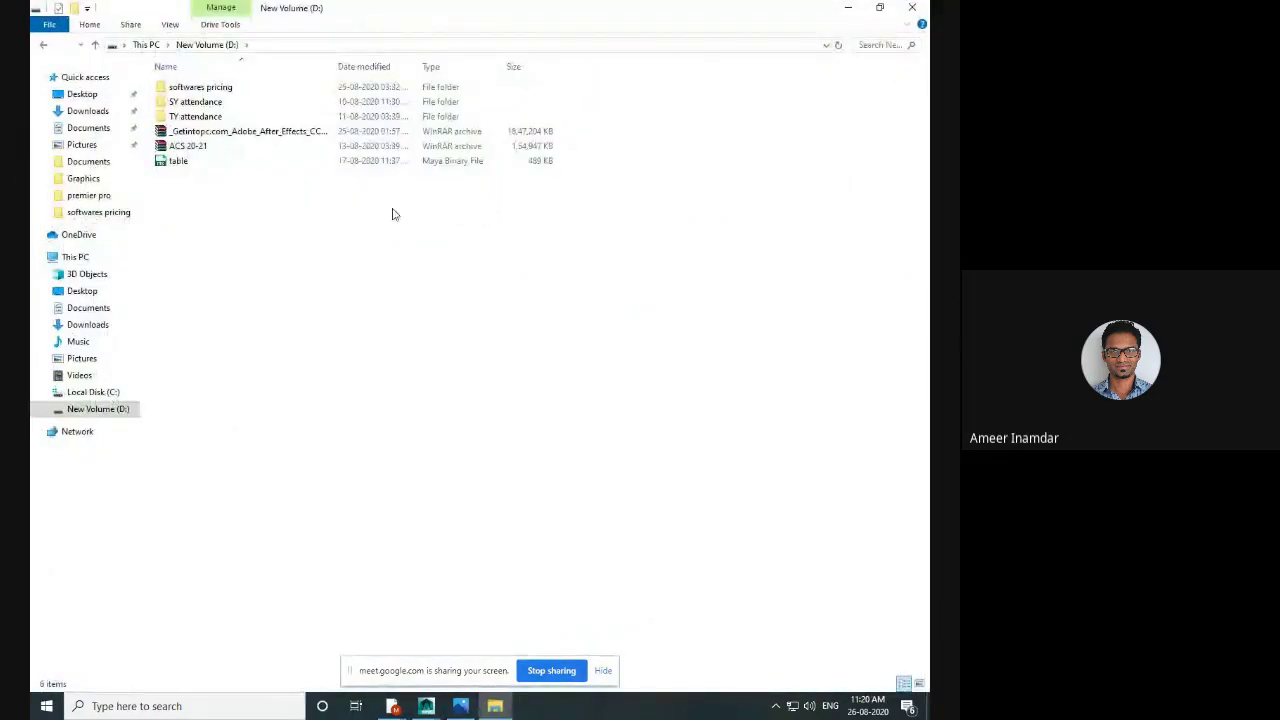
pyautogui.doubleClick(226, 103)
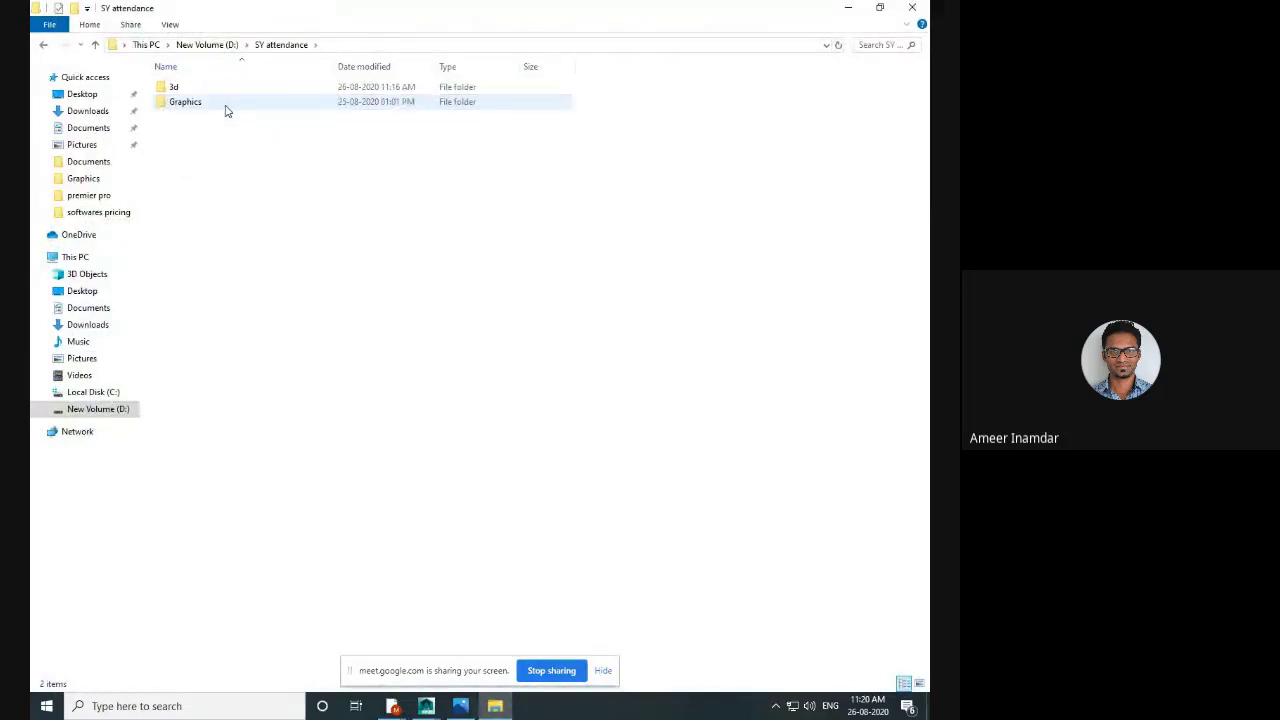
pyautogui.doubleClick(225, 90)
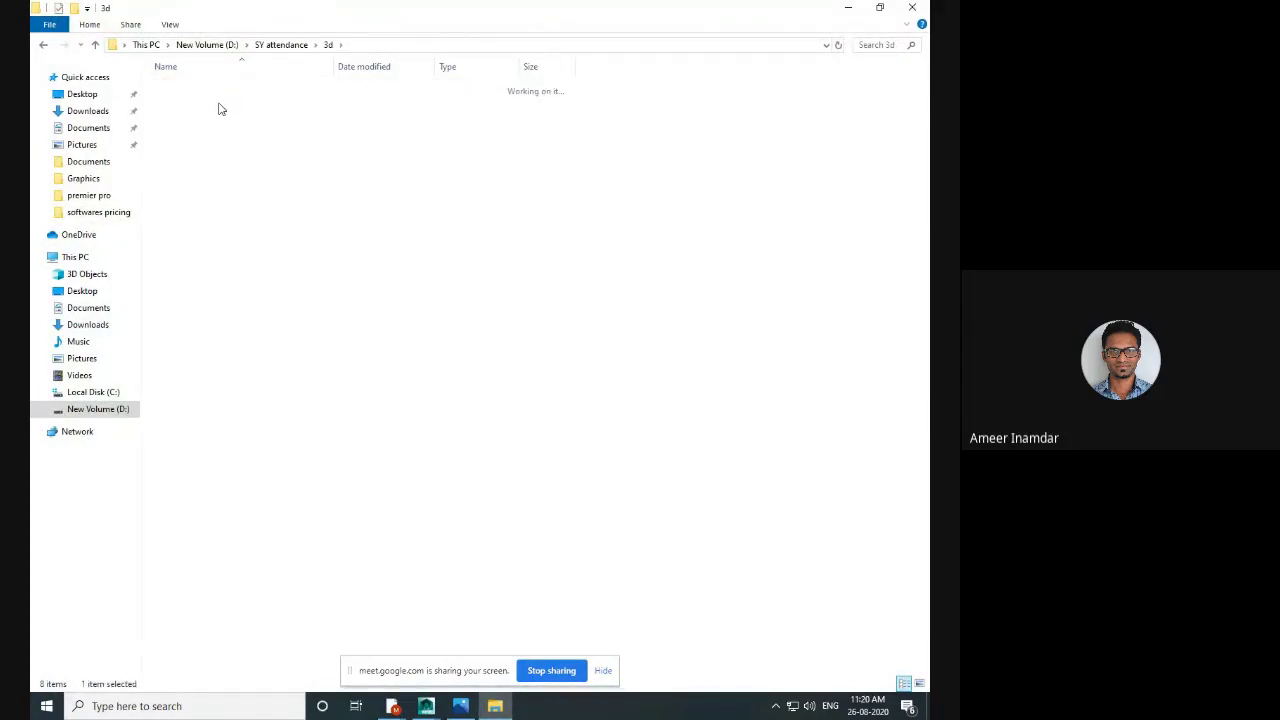
pyautogui.doubleClick(220, 110)
pyautogui.doubleClick(213, 252)
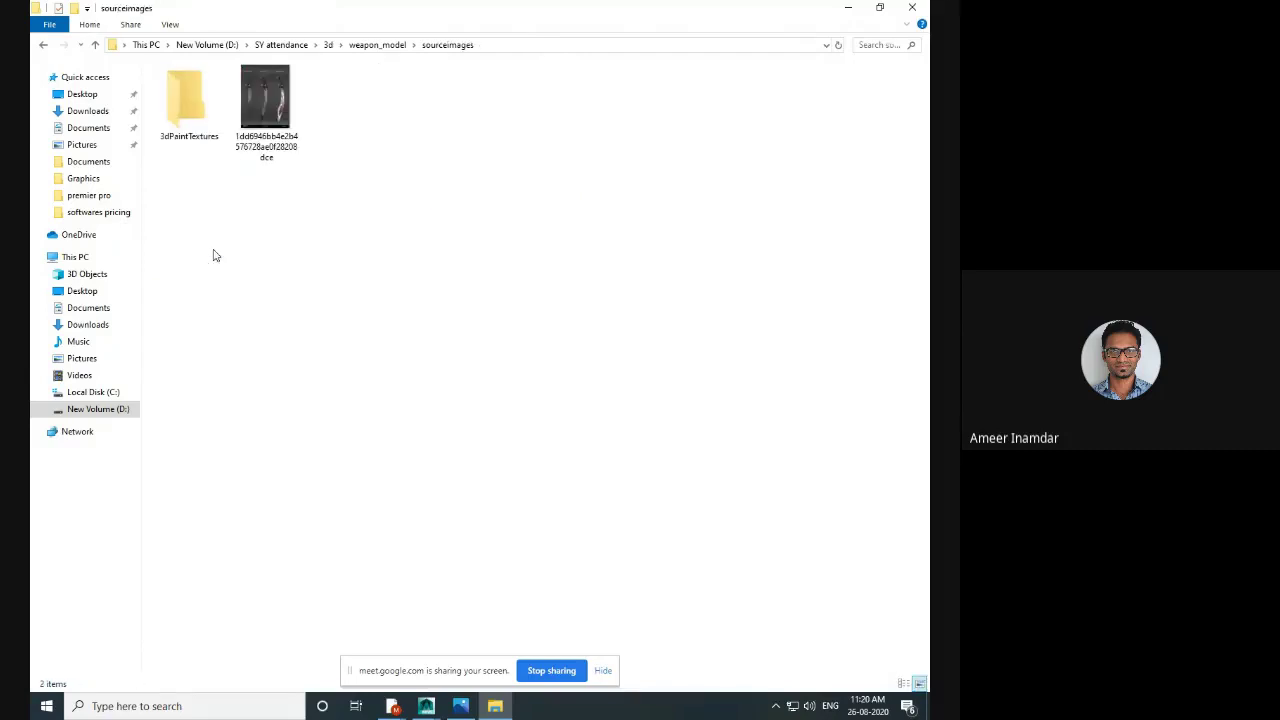
# - Open the Pandora's Kopis reference image in Adobe Photoshop CS6
pyautogui.click(268, 110)
pyautogui.rightClick(277, 122)
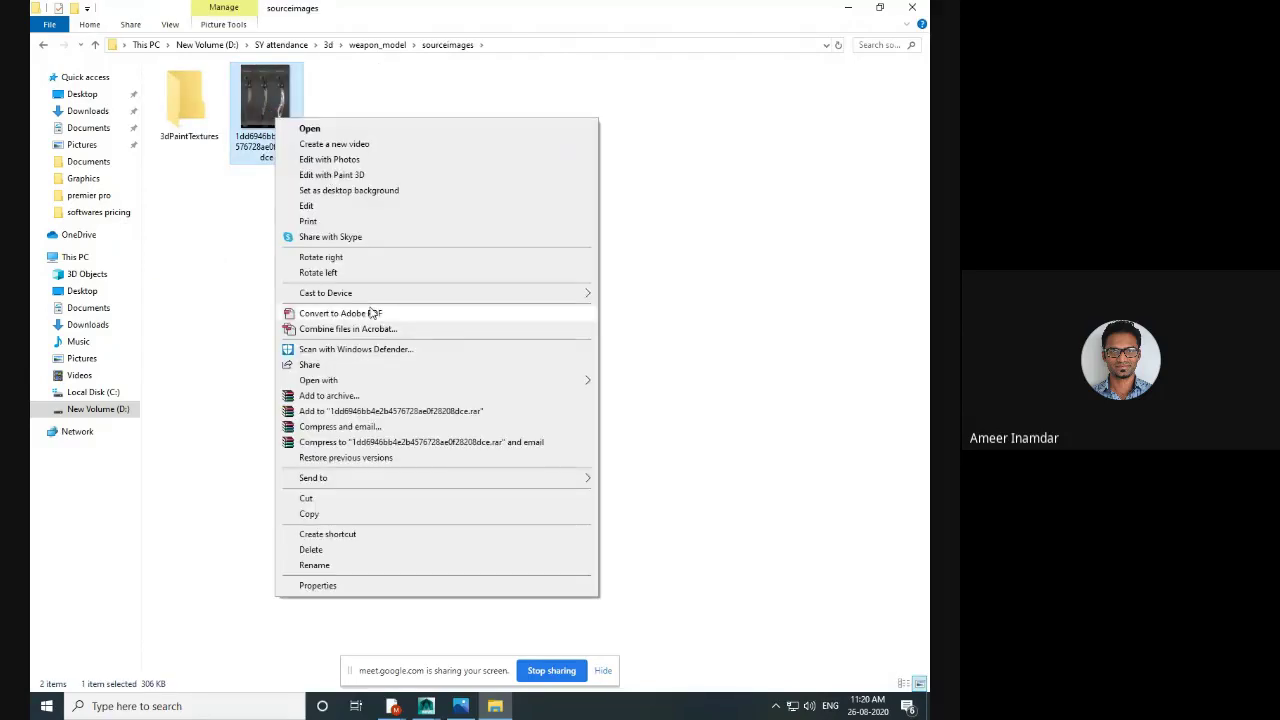
pyautogui.moveTo(485, 386)
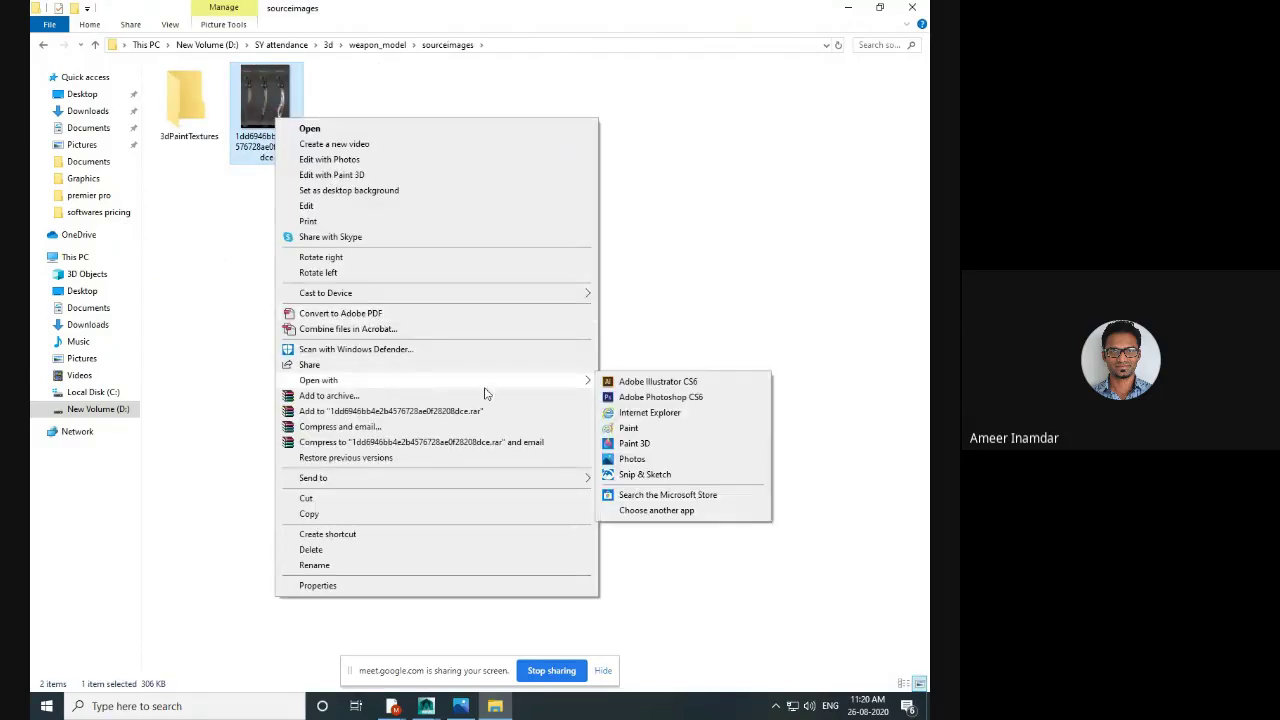
pyautogui.click(670, 397)
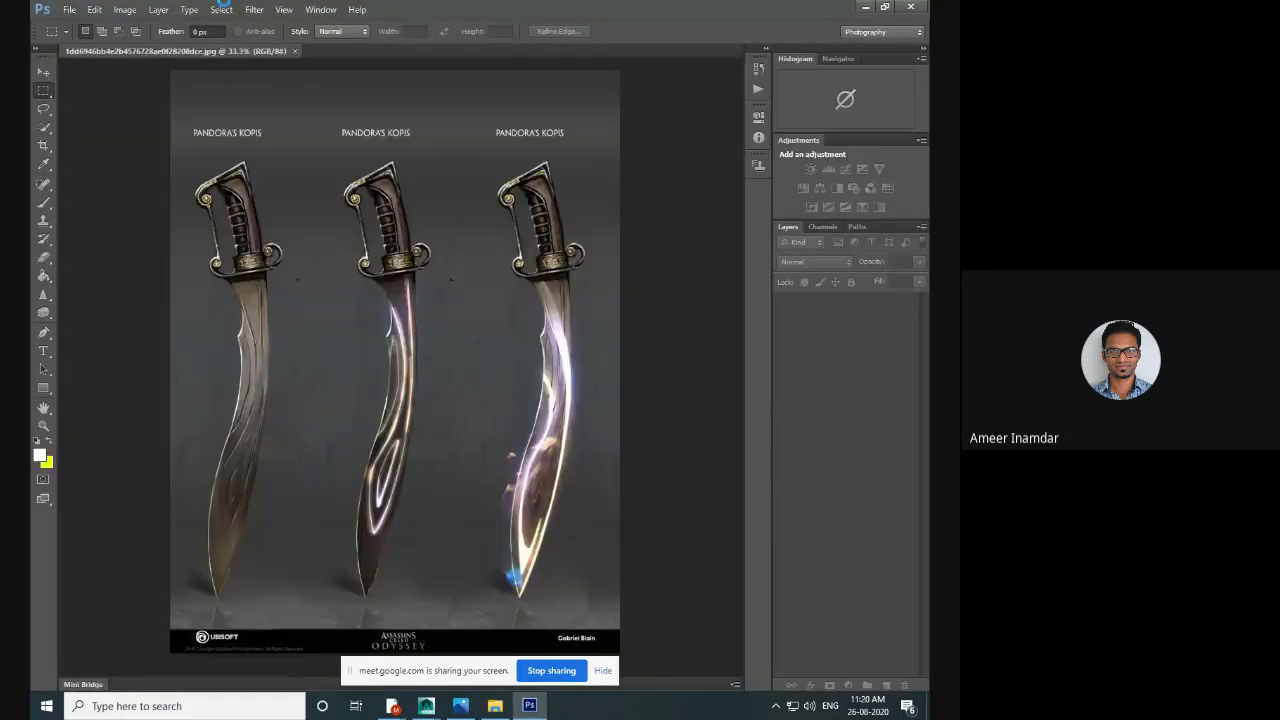
# - Try selecting the whole image, and marquee-select the area around all three swords before clearing the selection
pyautogui.hotkey('ctrl', 'a')
pyautogui.press('v')
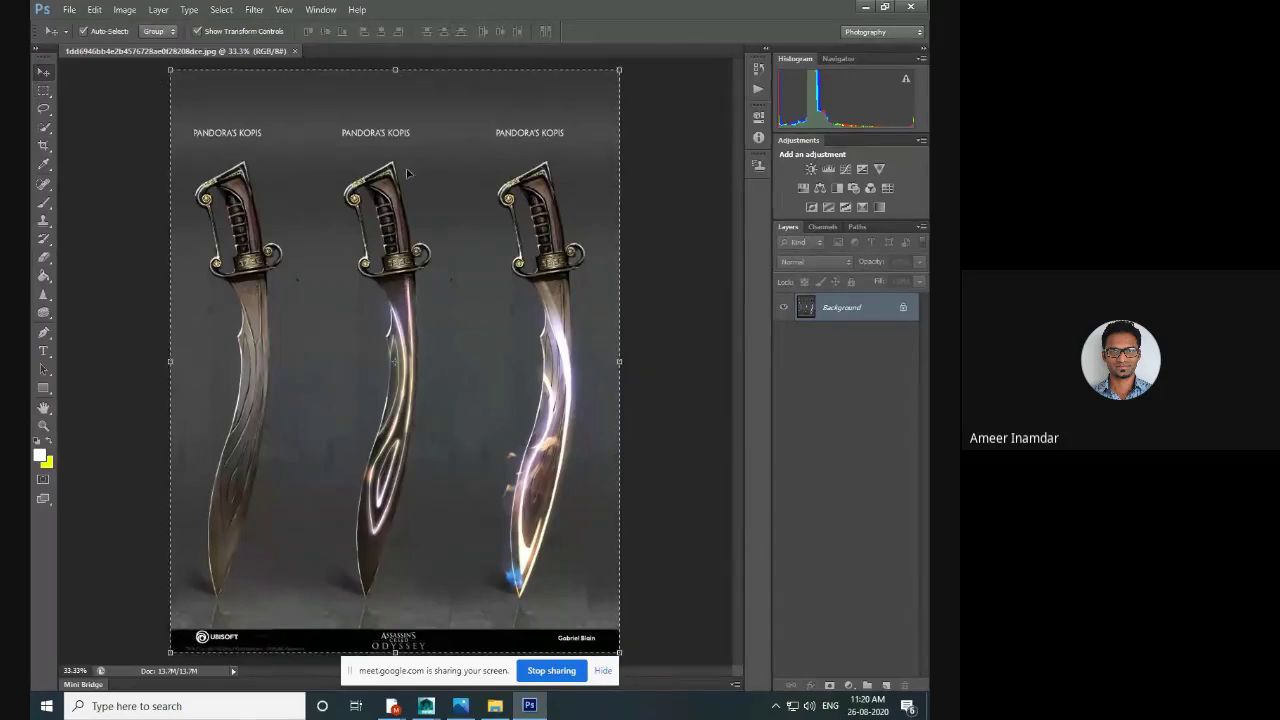
pyautogui.press('m')
pyautogui.click(603, 199)
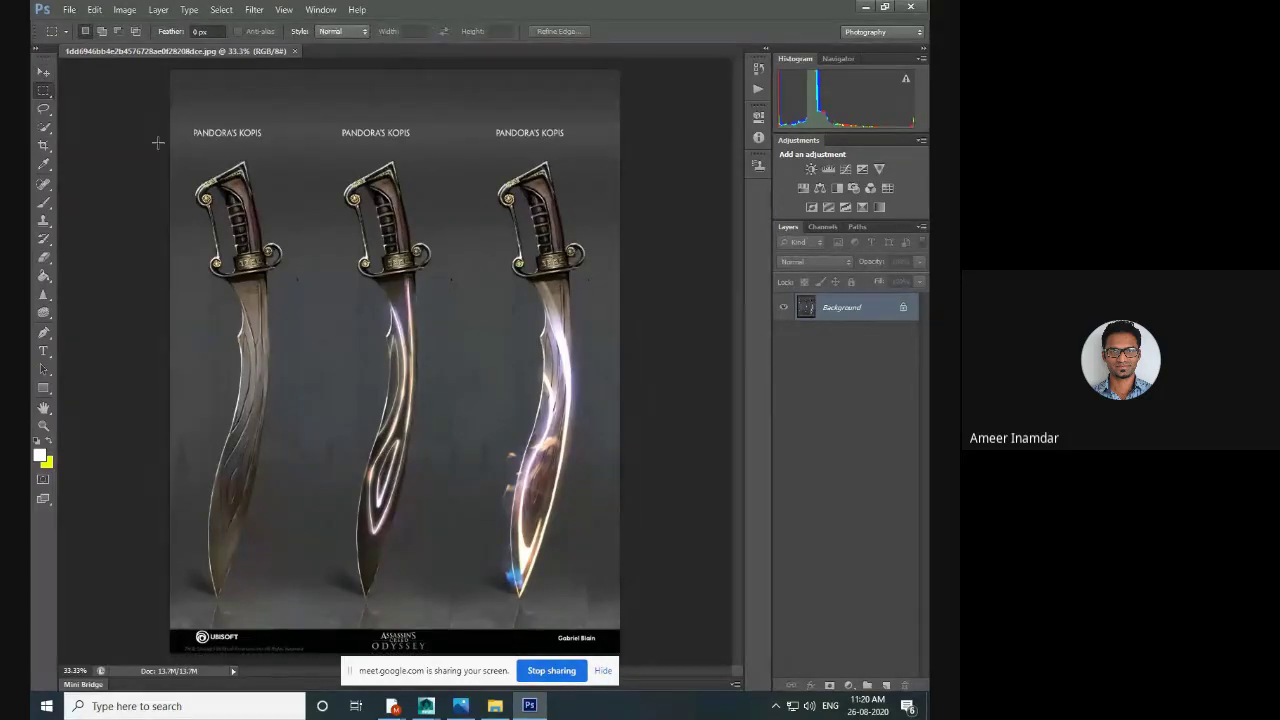
pyautogui.moveTo(160, 154); pyautogui.dragTo(689, 600)
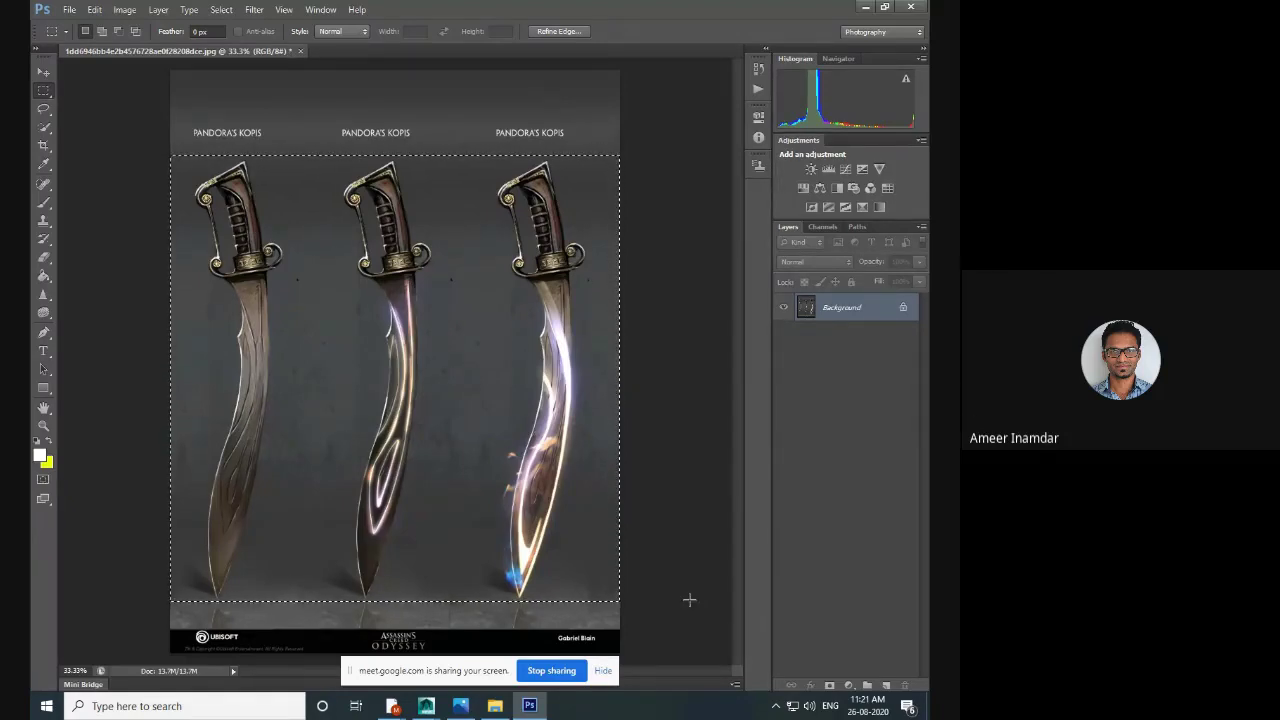
pyautogui.click(641, 408)
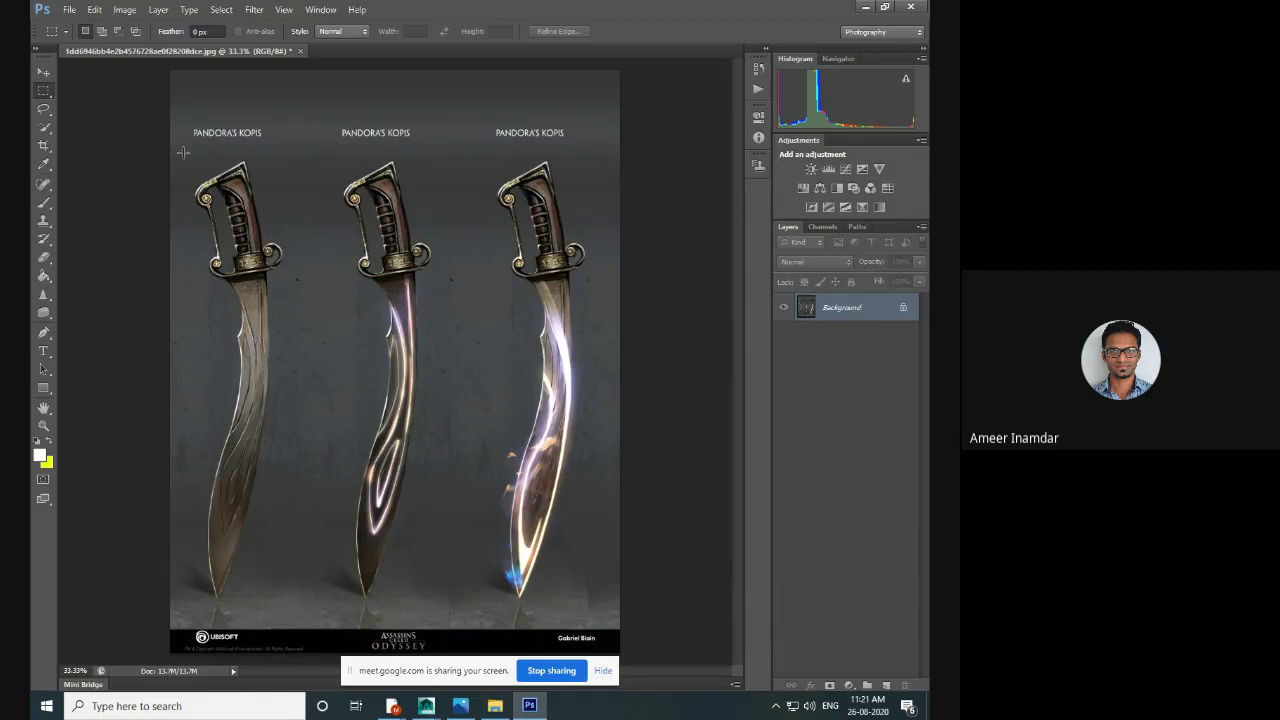
# - Crop the image to a rectangular selection tightly around the first, unlit sword and clear the selection
pyautogui.moveTo(183, 152); pyautogui.dragTo(282, 594)
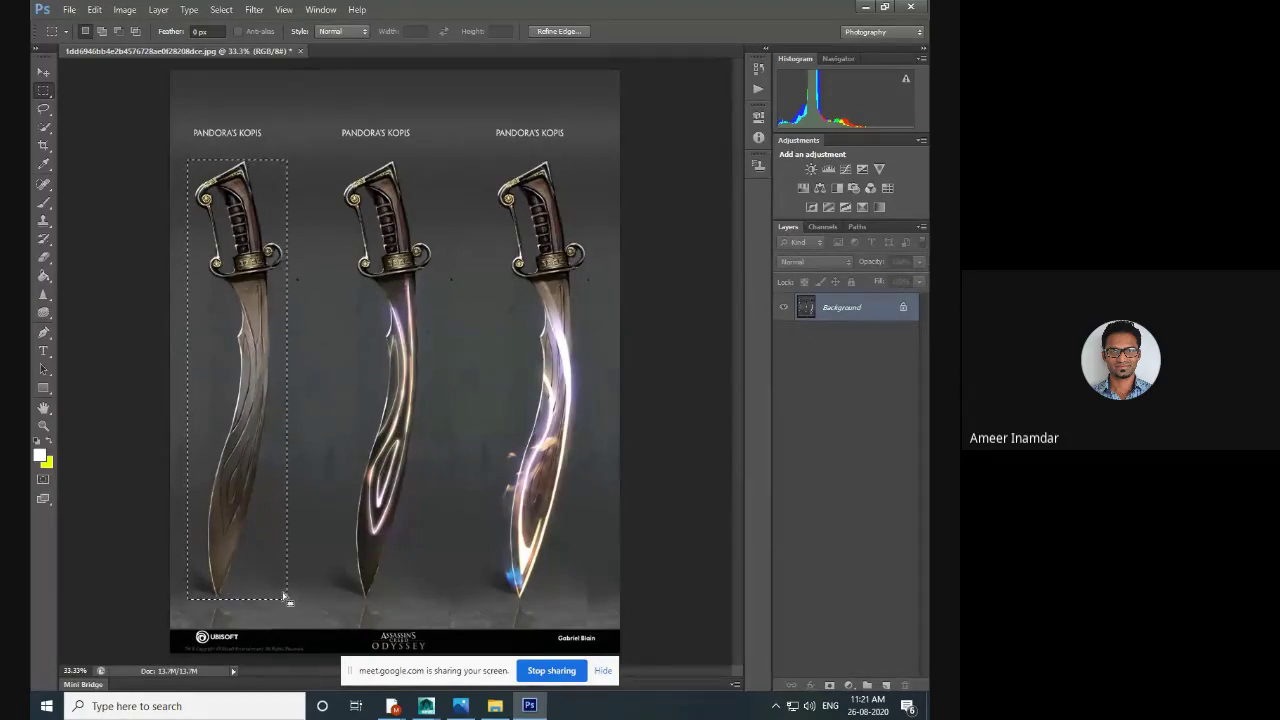
pyautogui.hotkey('alt', 'i')
pyautogui.press('p')
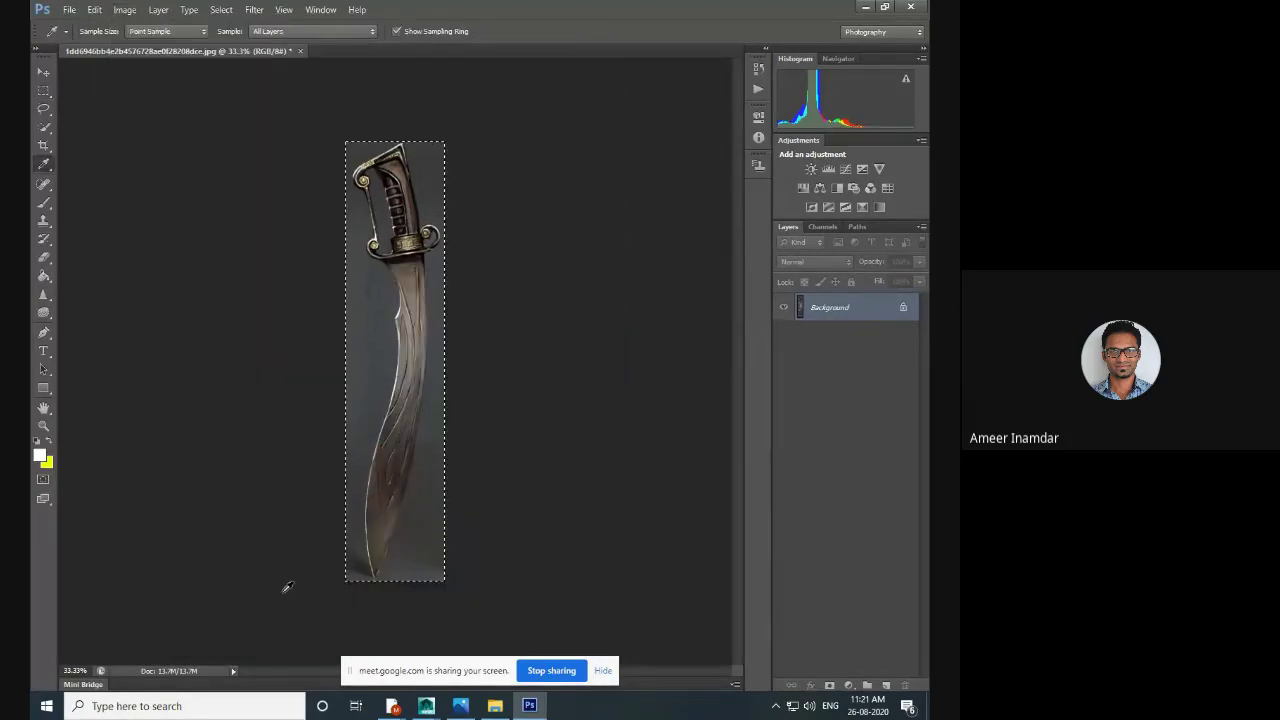
pyautogui.press('m')
pyautogui.click(494, 483)
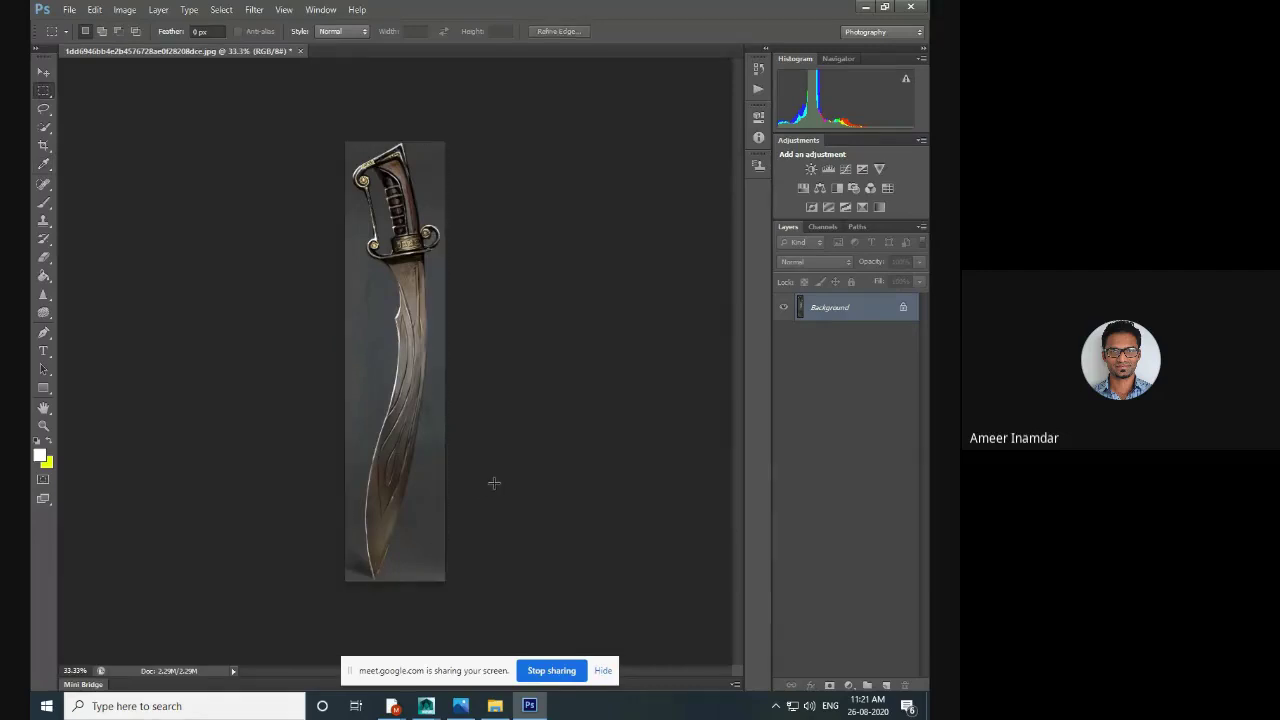
# - Save the cropped sword image as a JPEG named side in the sourceimages folder
pyautogui.hotkey('ctrl', 'shift', 's')
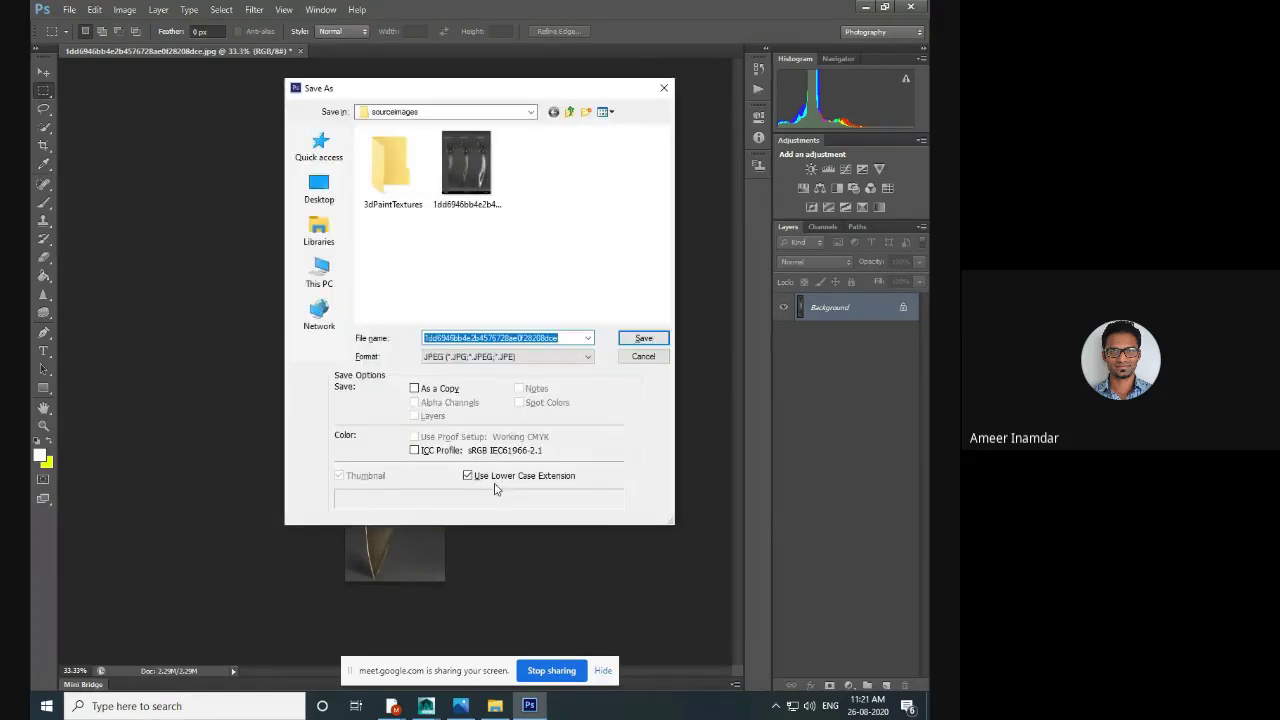
pyautogui.write('side')
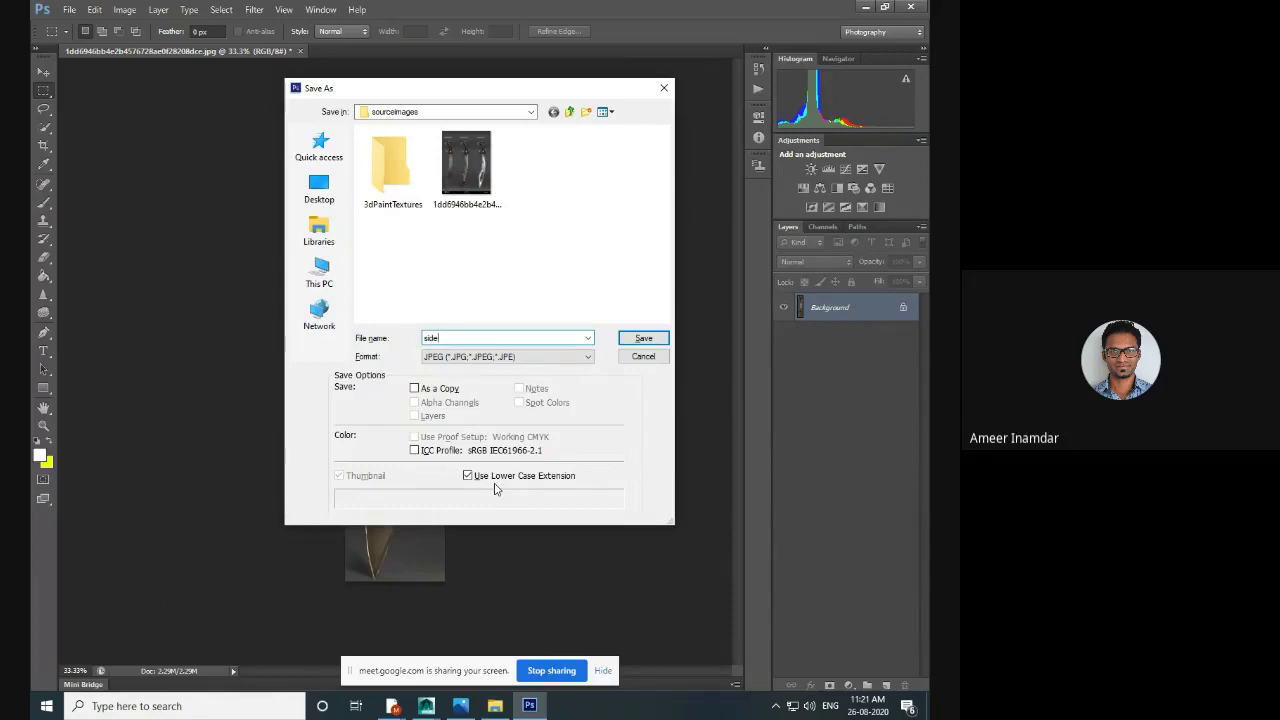
pyautogui.press('Return')
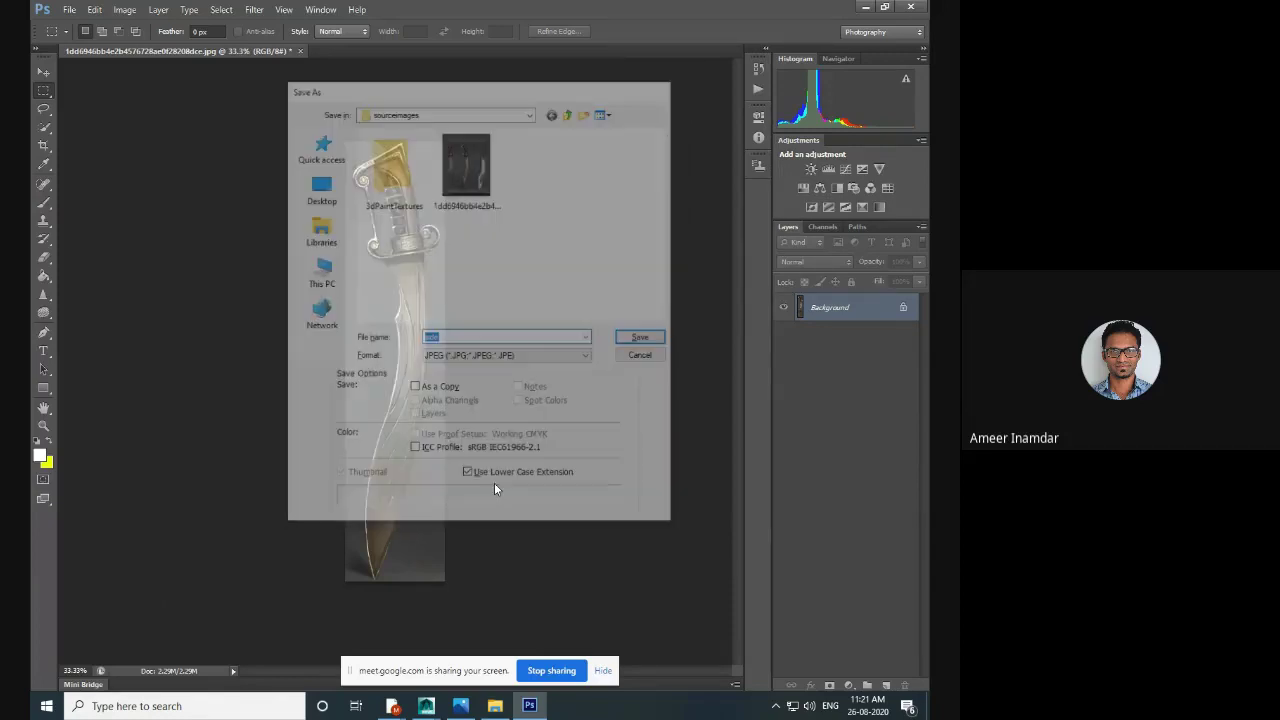
pyautogui.press('Return')
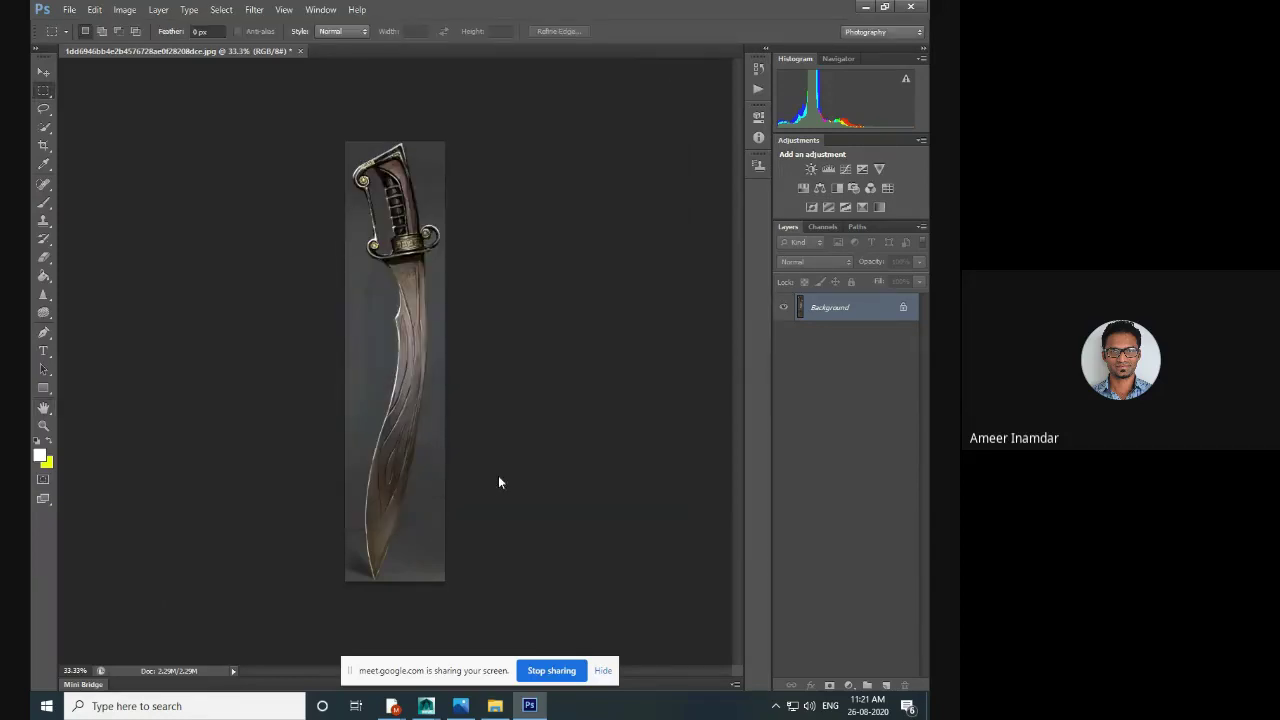
# - Switch to Maya and try importing side.jpg from sourceimages as an image plane in the side view
pyautogui.moveTo(424, 710)
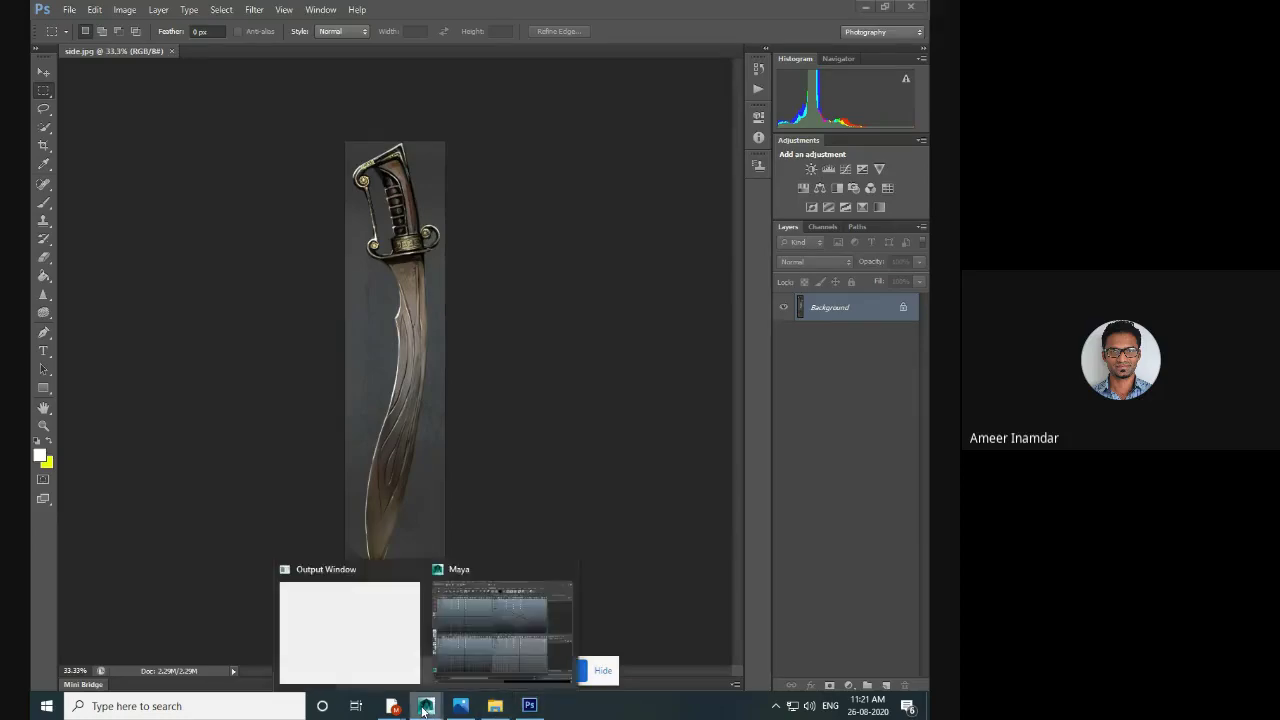
pyautogui.click(494, 620)
pyautogui.click(427, 364)
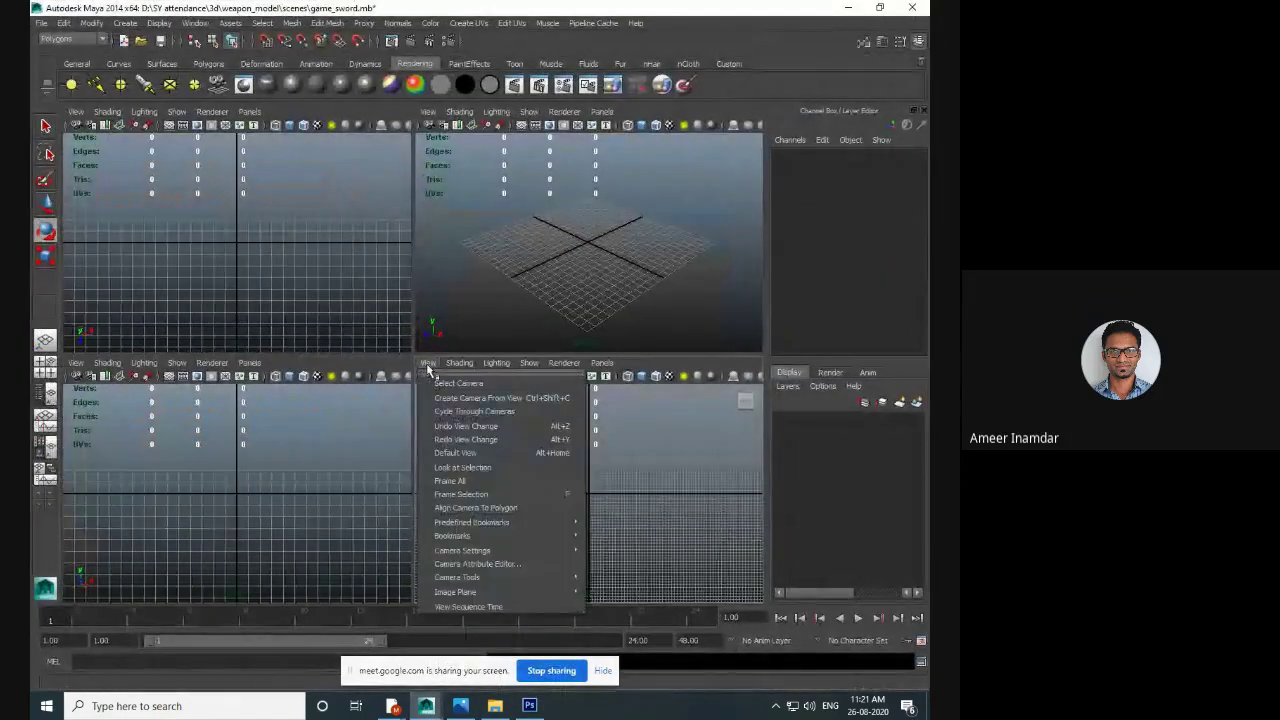
pyautogui.moveTo(491, 592)
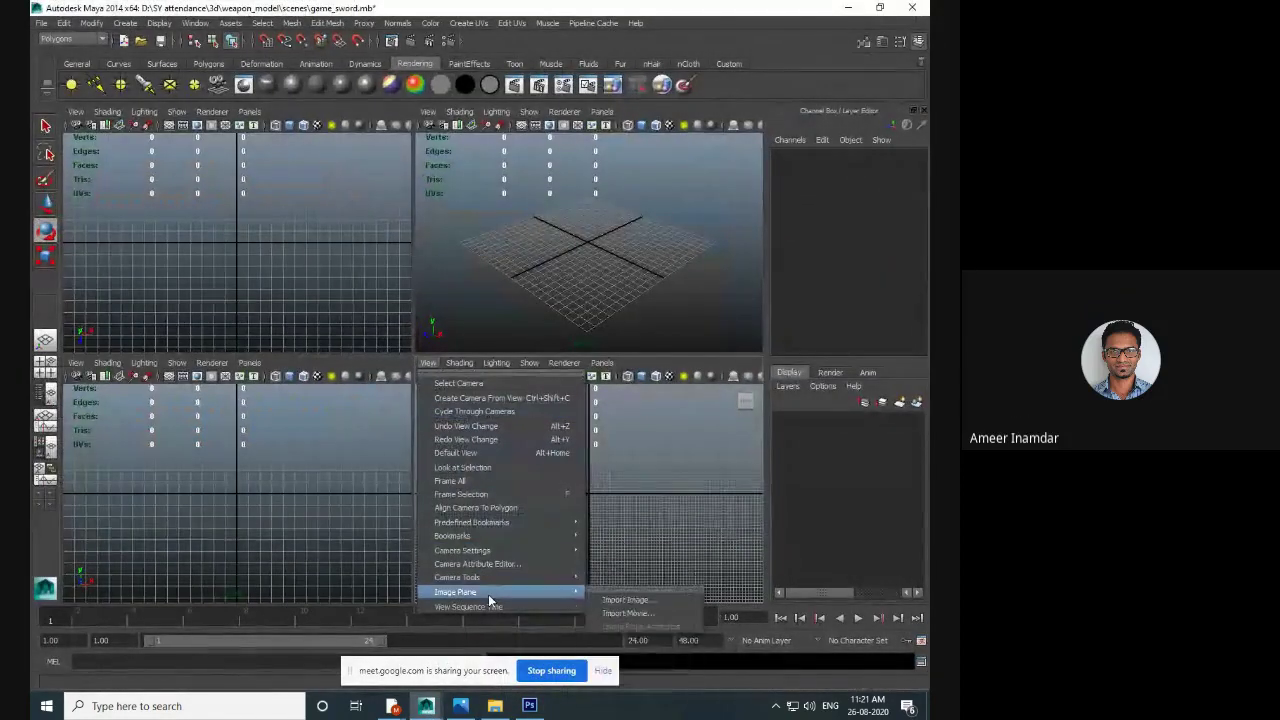
pyautogui.click(627, 600)
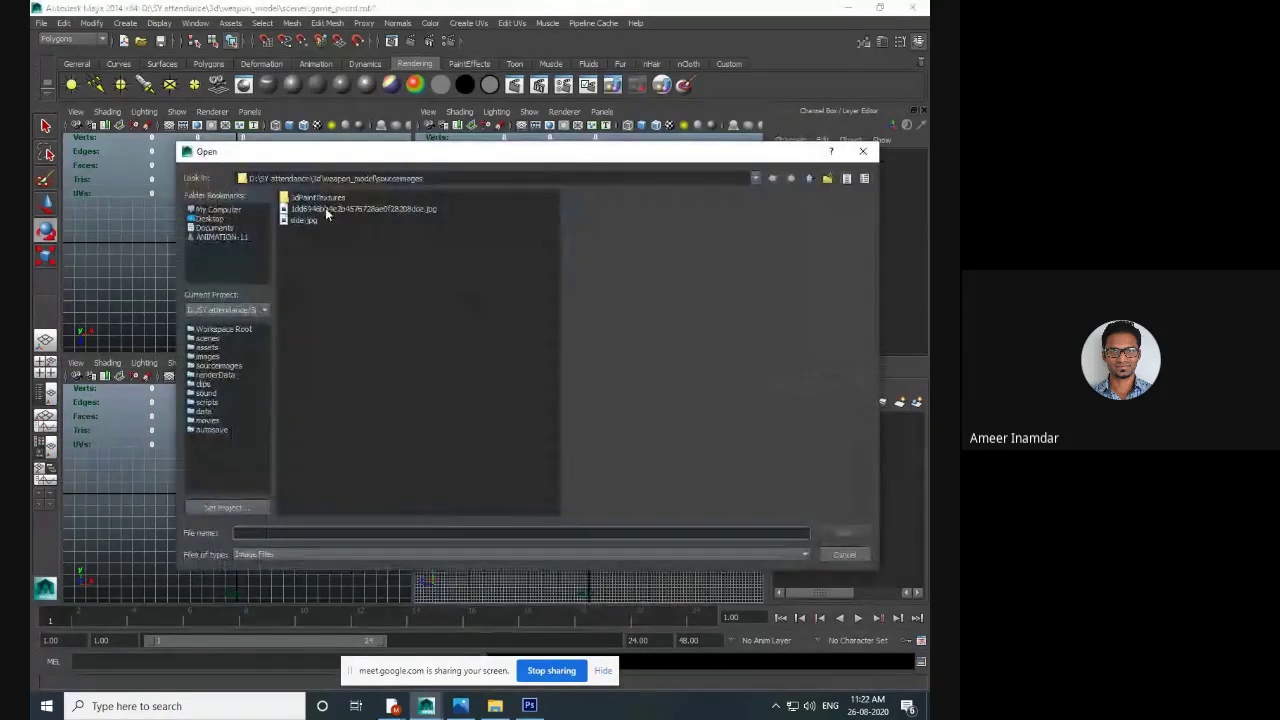
pyautogui.click(328, 220)
pyautogui.click(845, 533)
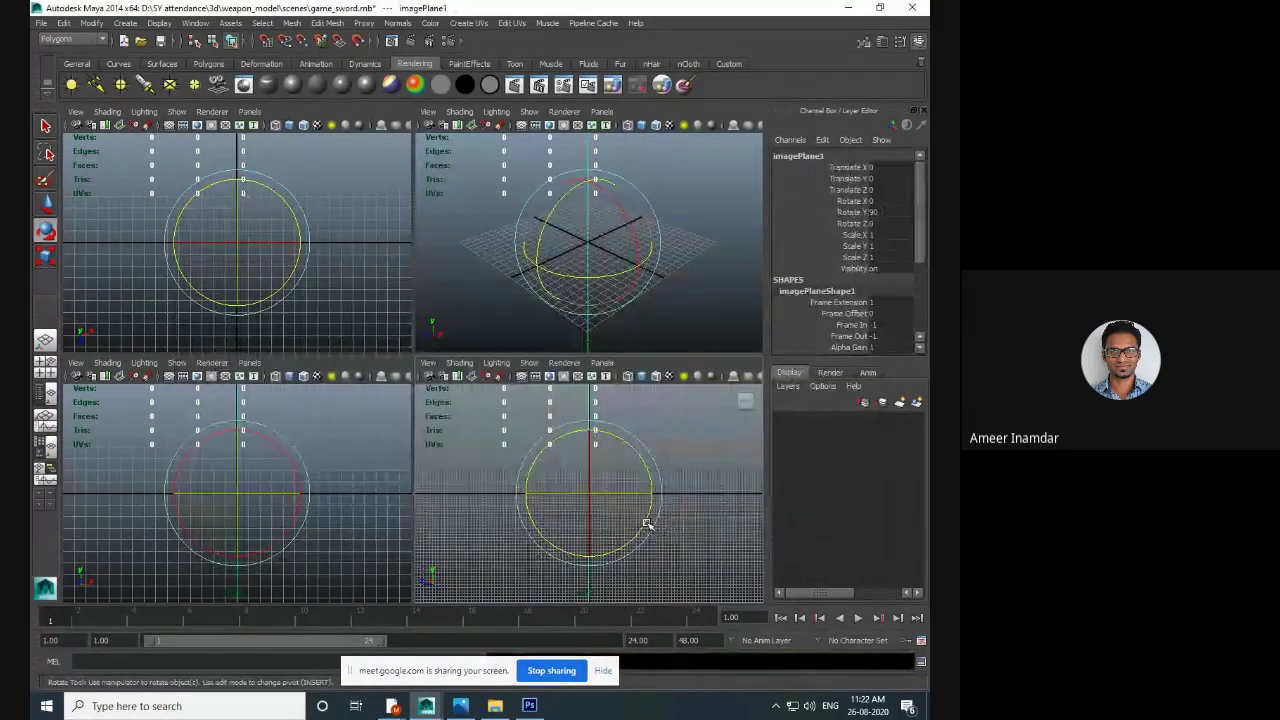
pyautogui.click(660, 484)
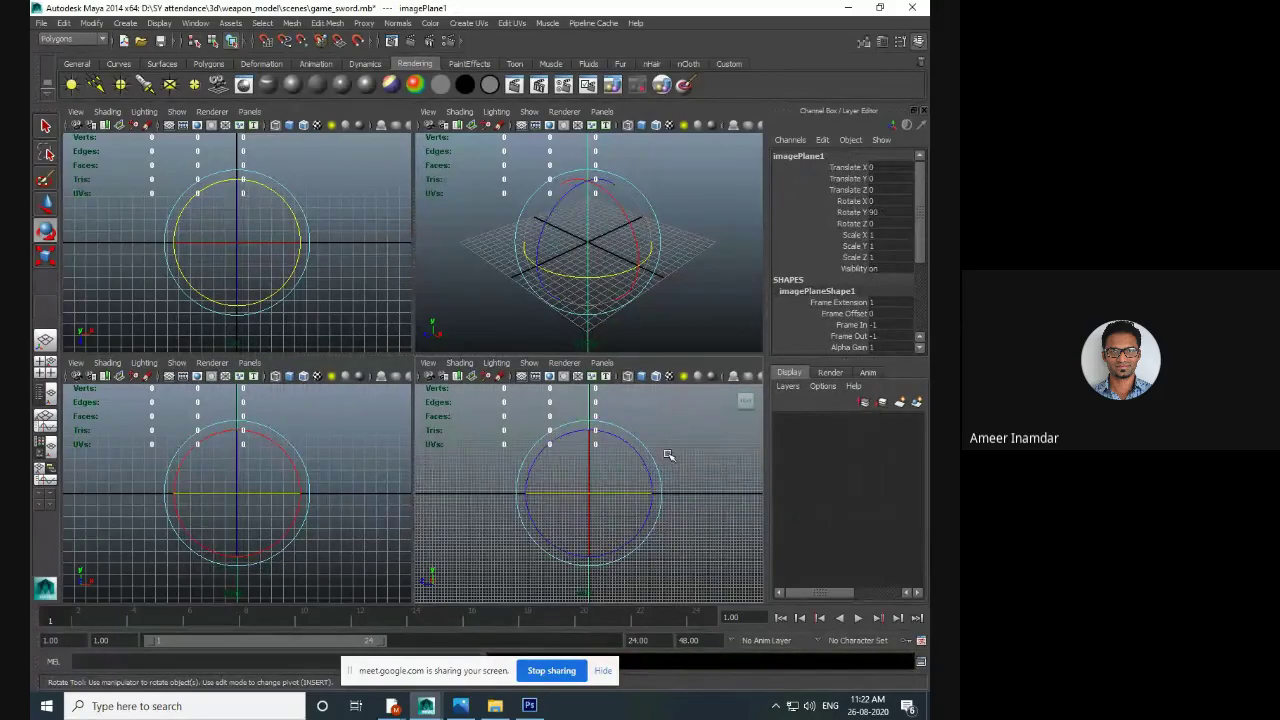
pyautogui.click(482, 543)
pyautogui.hotkey('ctrl', 'z')
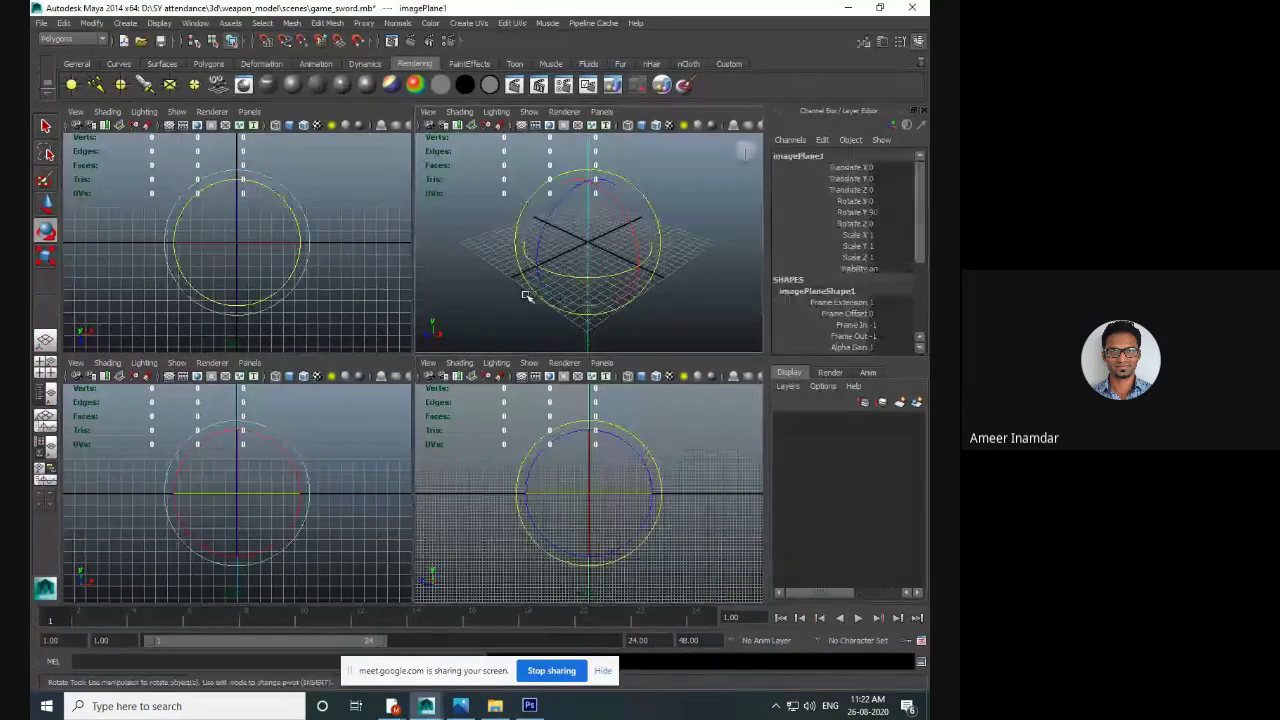
# - Start a new empty scene, discarding the unsaved changes to game_sword.mb
pyautogui.click(42, 24)
pyautogui.click(74, 56)
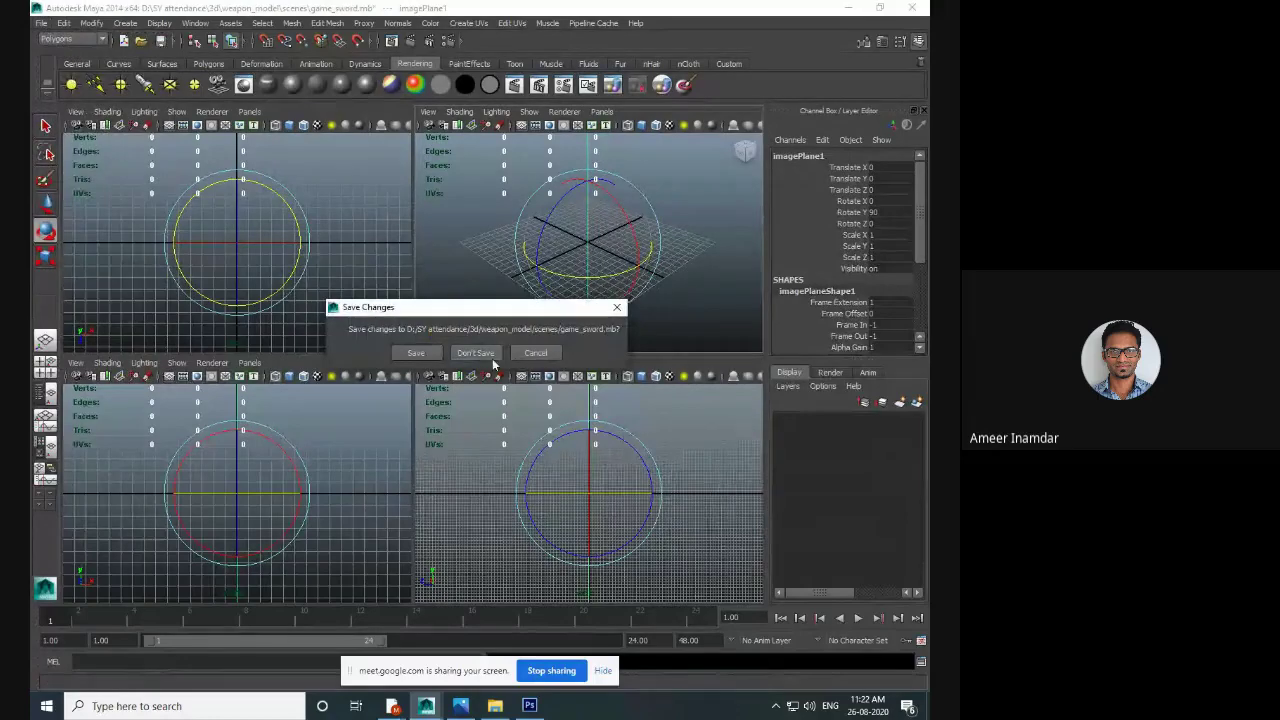
pyautogui.click(492, 358)
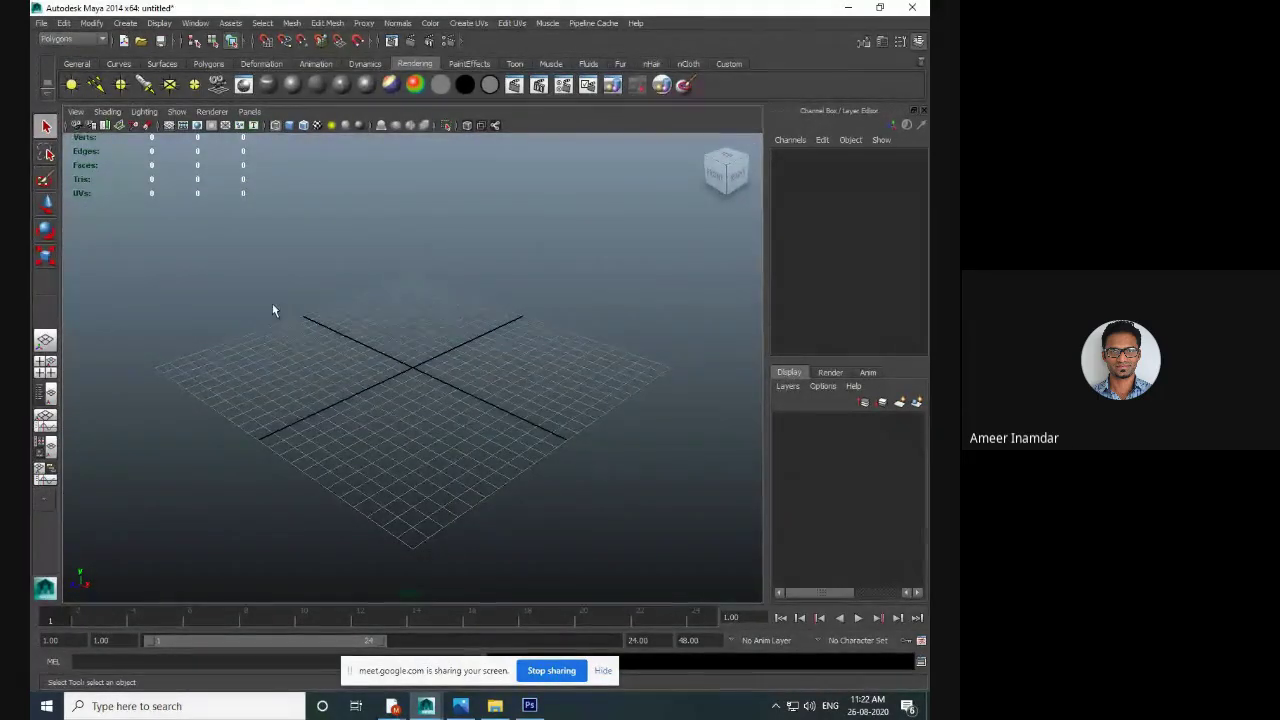
# - Try importing side.jpg as an image plane in the front view, working from the four-view layout
pyautogui.press('space')
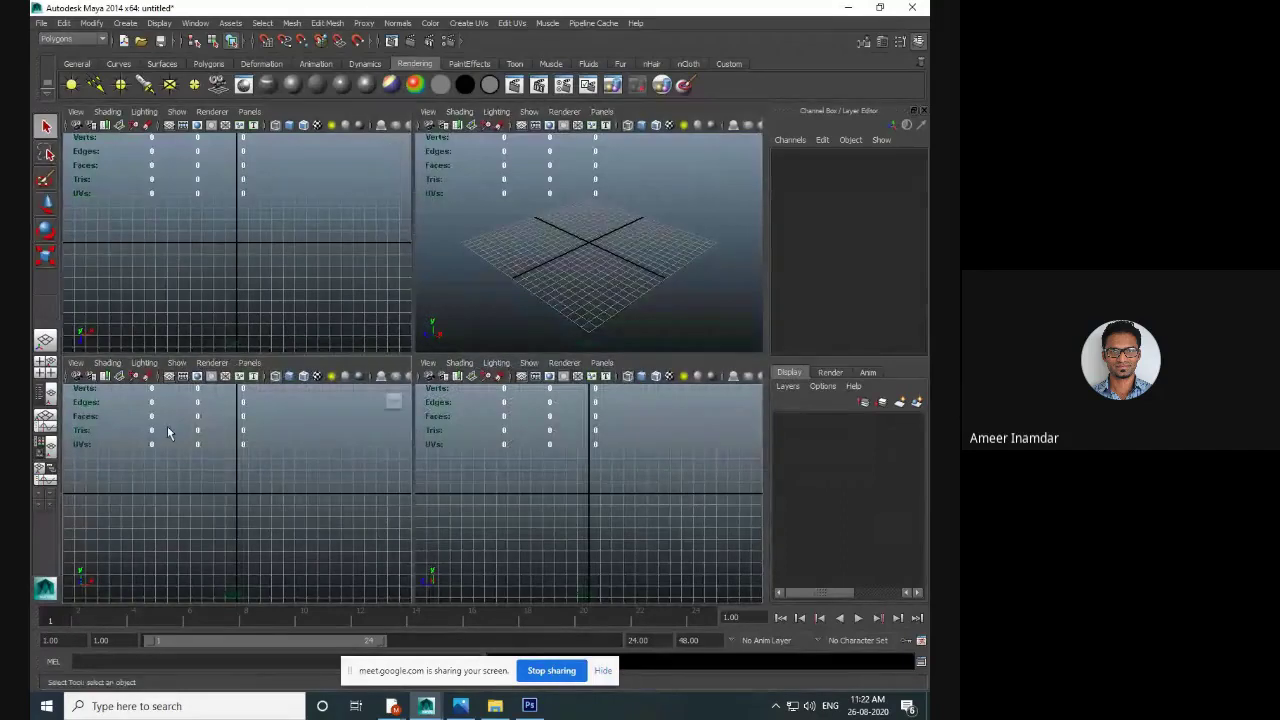
pyautogui.click(76, 363)
pyautogui.moveTo(163, 598)
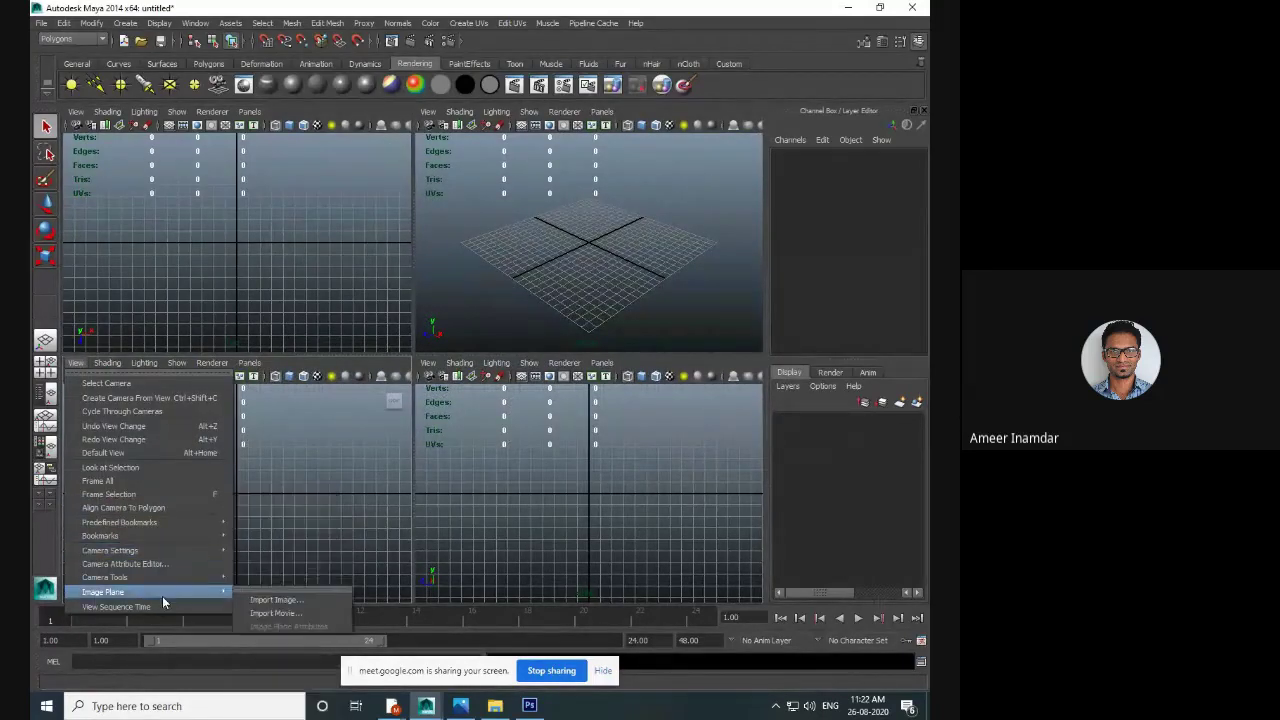
pyautogui.click(272, 599)
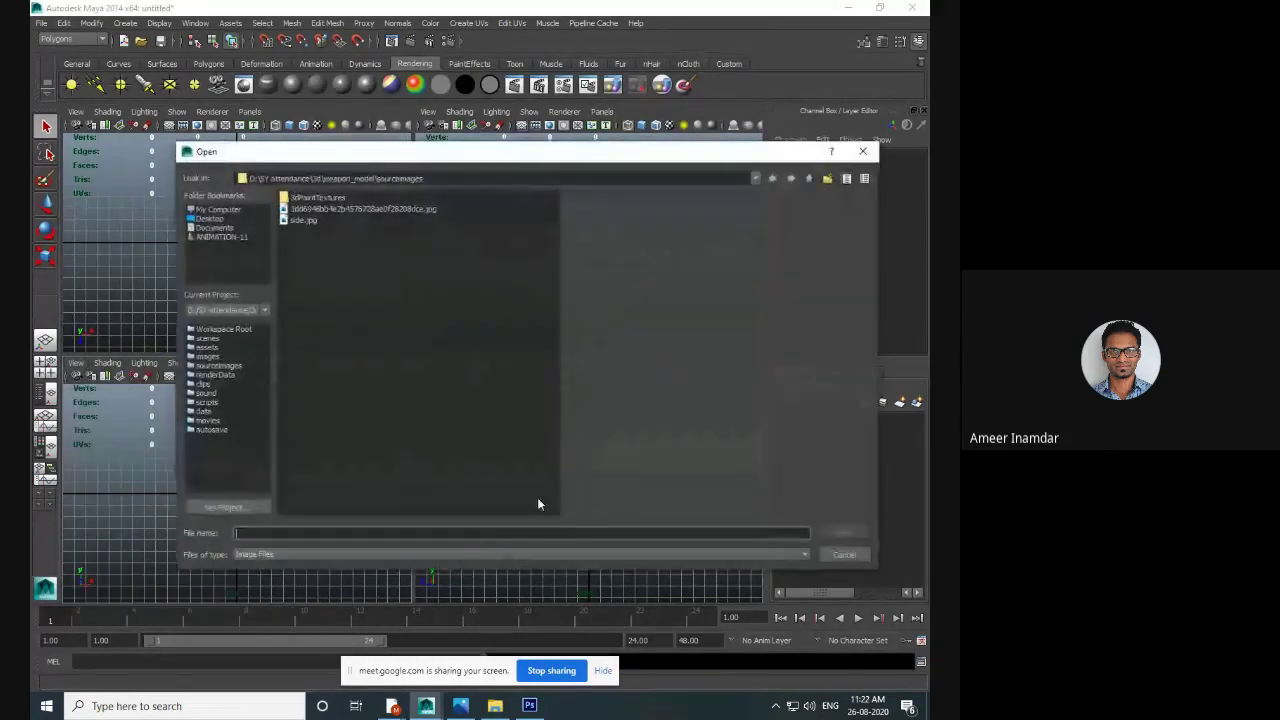
pyautogui.click(303, 220)
pyautogui.click(846, 533)
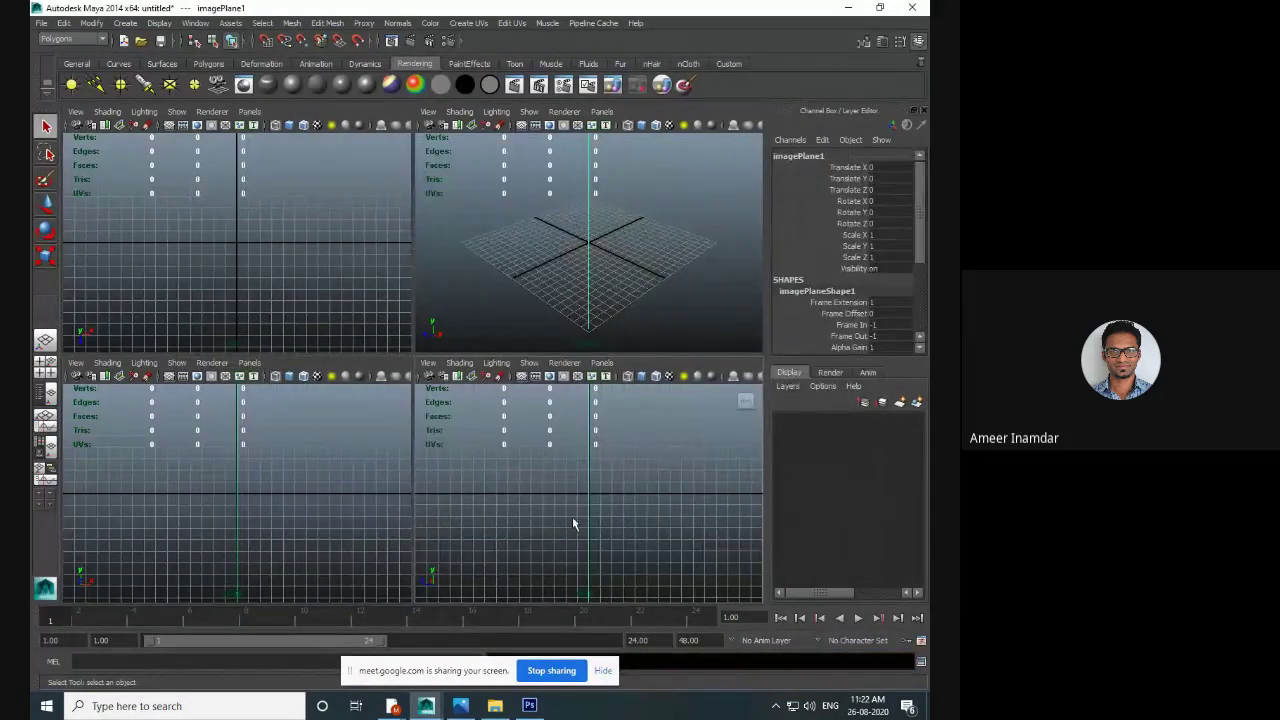
# - Restore Maya's preferences to their default settings and close the Preferences window
pyautogui.click(195, 23)
pyautogui.moveTo(280, 97)
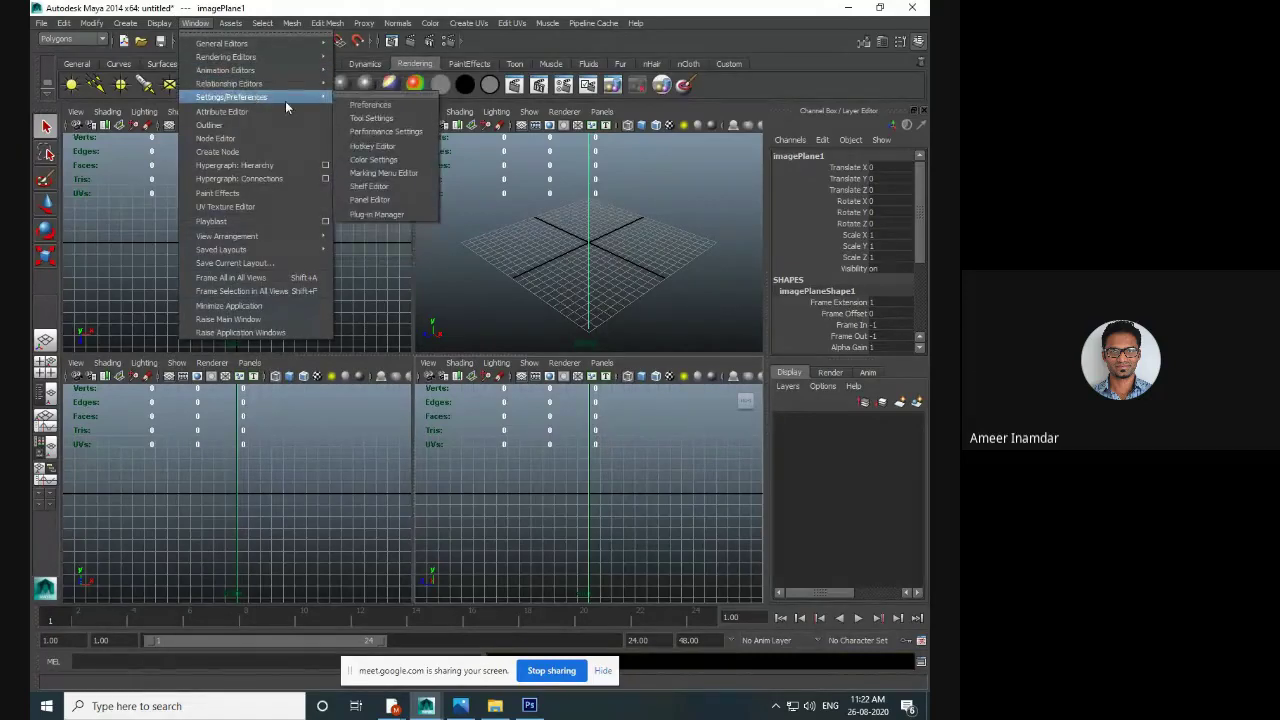
pyautogui.click(370, 104)
pyautogui.click(323, 177)
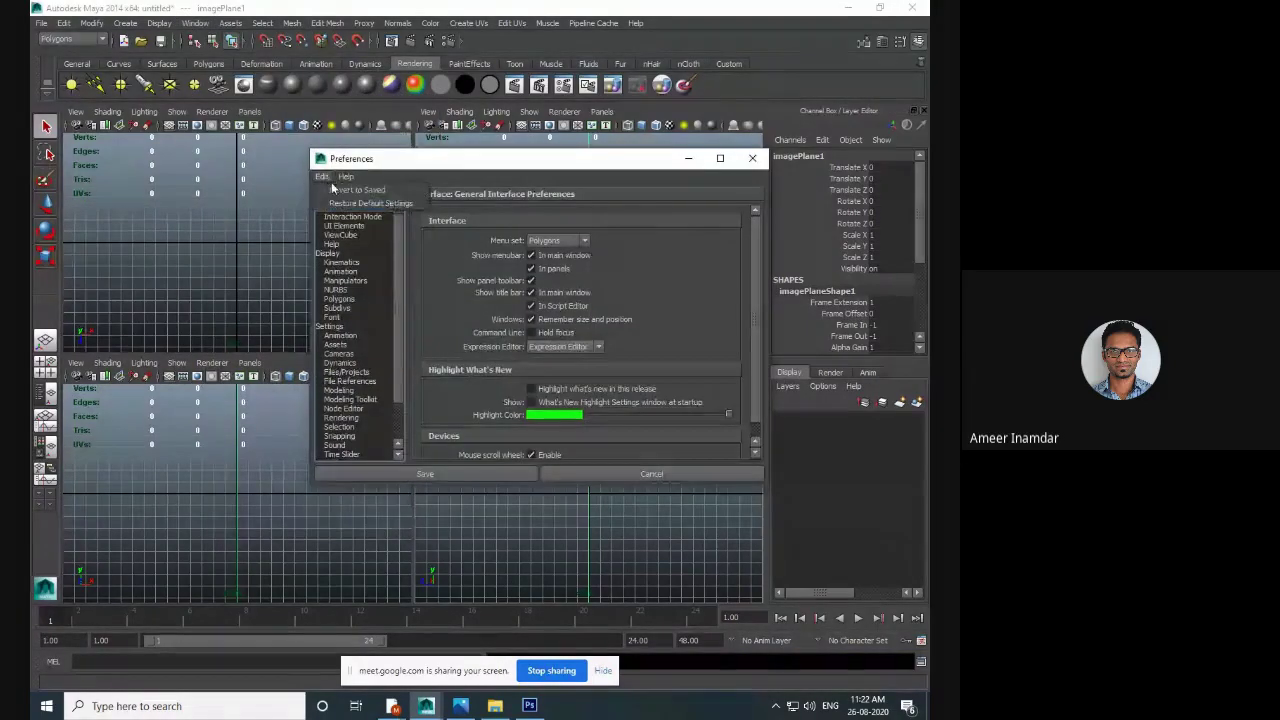
pyautogui.click(347, 204)
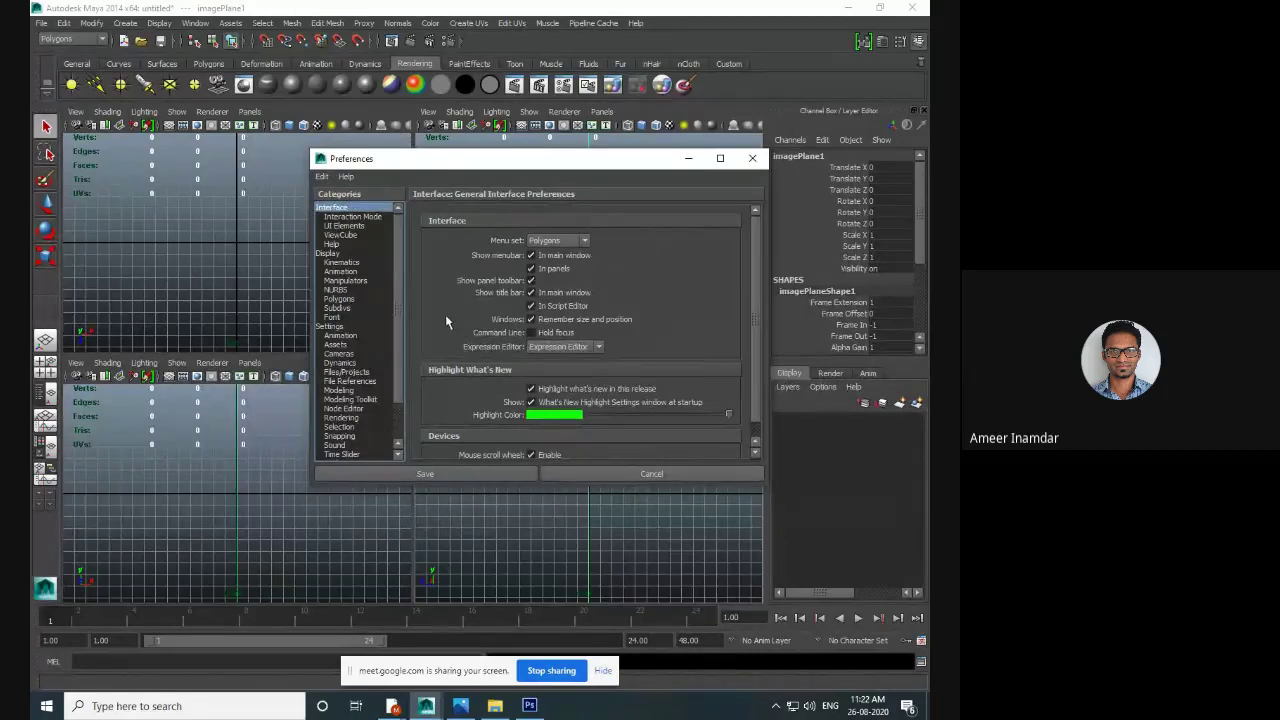
pyautogui.click(752, 158)
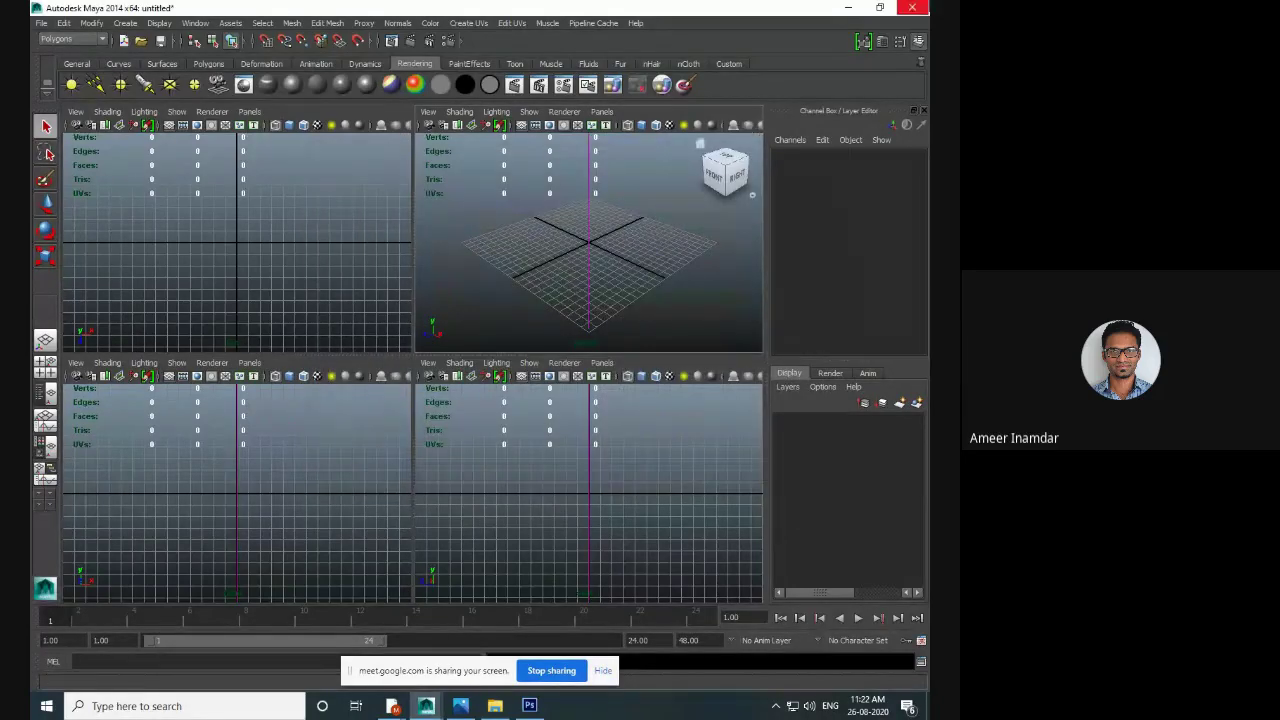
# - Close Maya without saving, relaunch Maya 2014 and turn off highlighting of new features
pyautogui.click(912, 10)
pyautogui.click(478, 356)
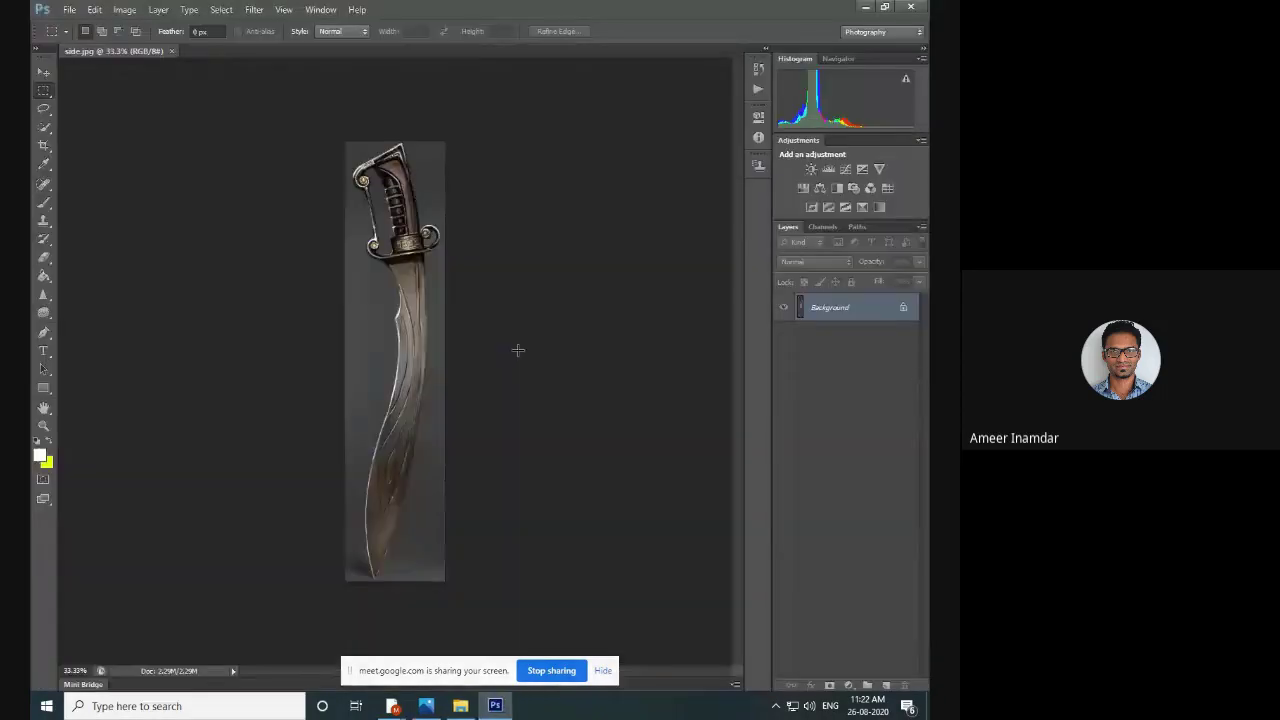
pyautogui.click(185, 706)
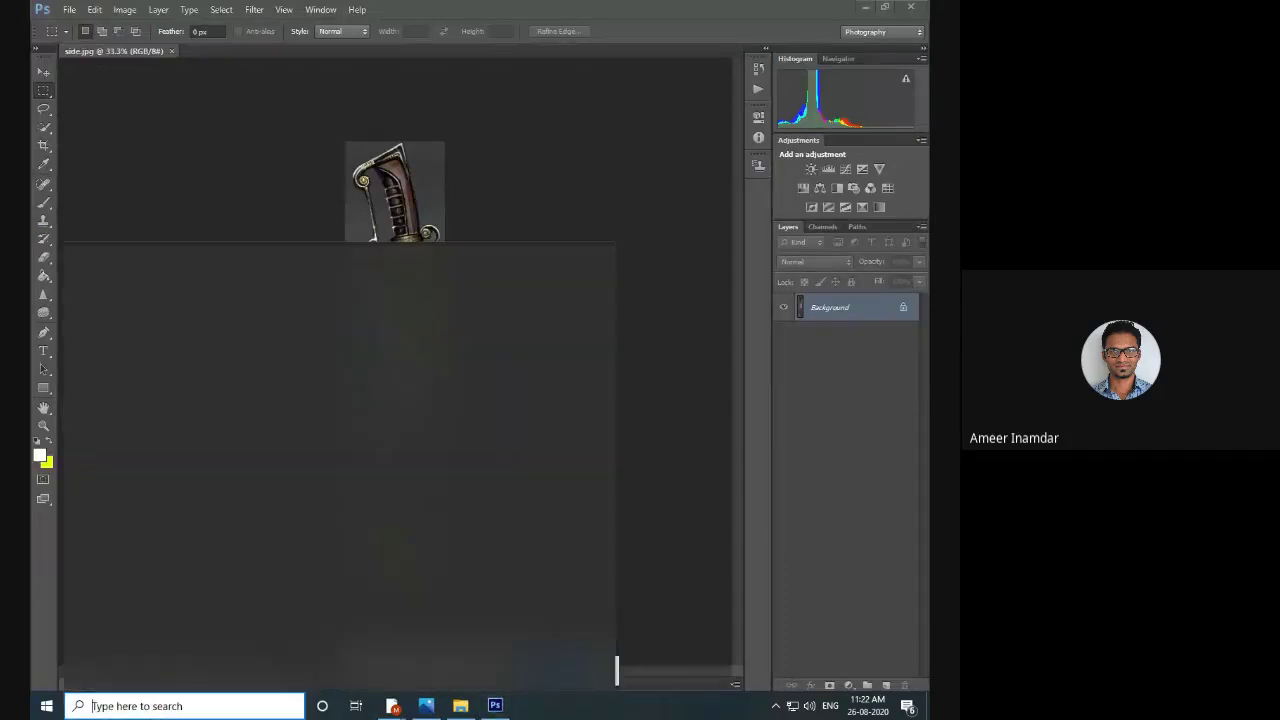
pyautogui.write('maya')
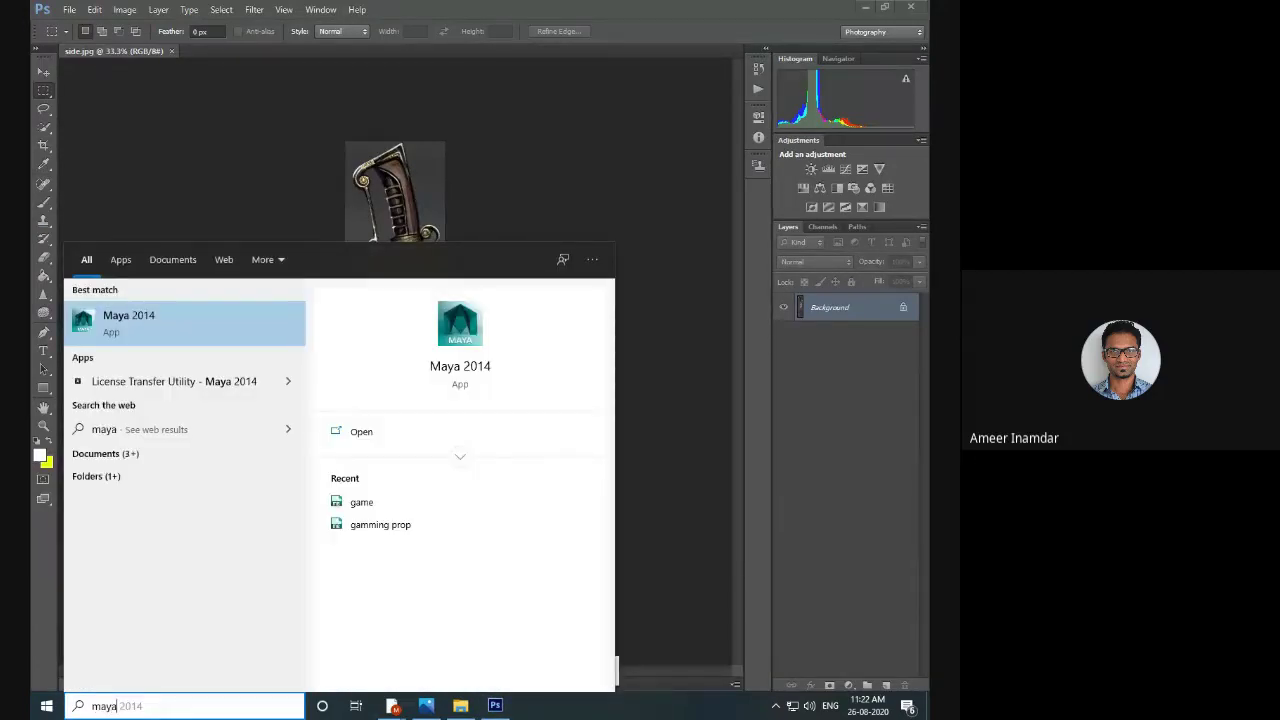
pyautogui.press('Escape')
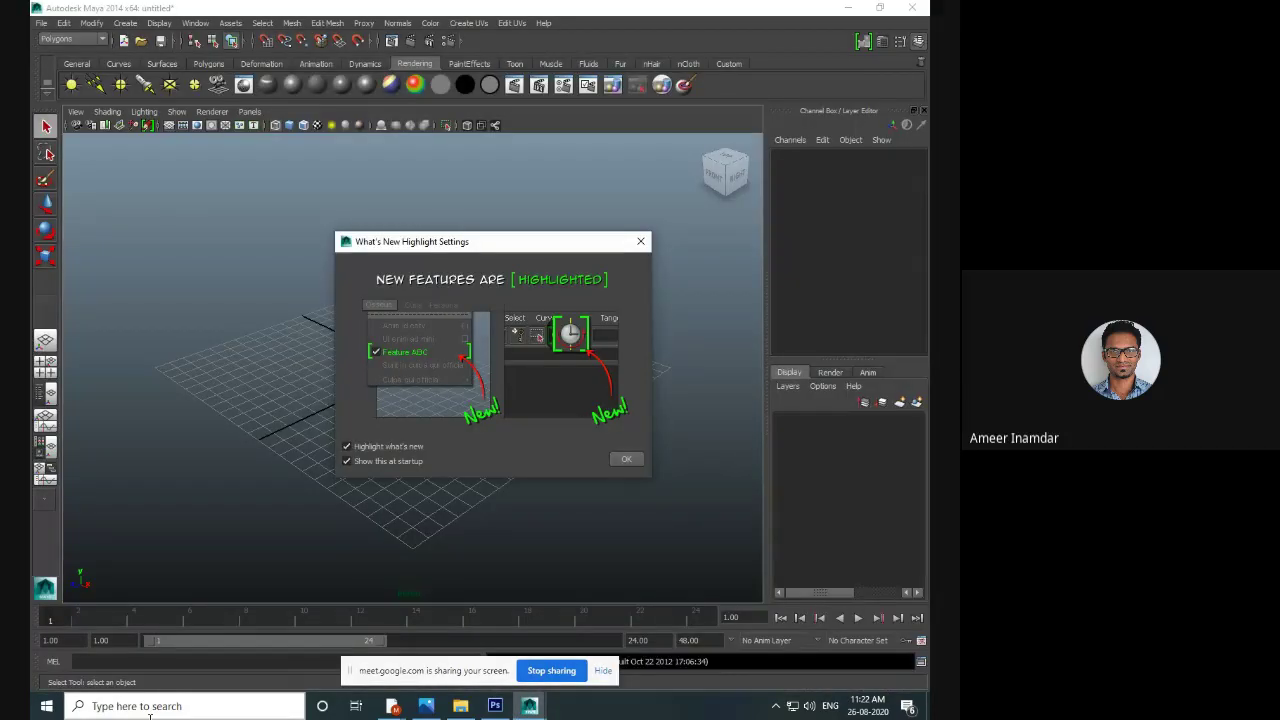
pyautogui.click(386, 448)
pyautogui.click(626, 460)
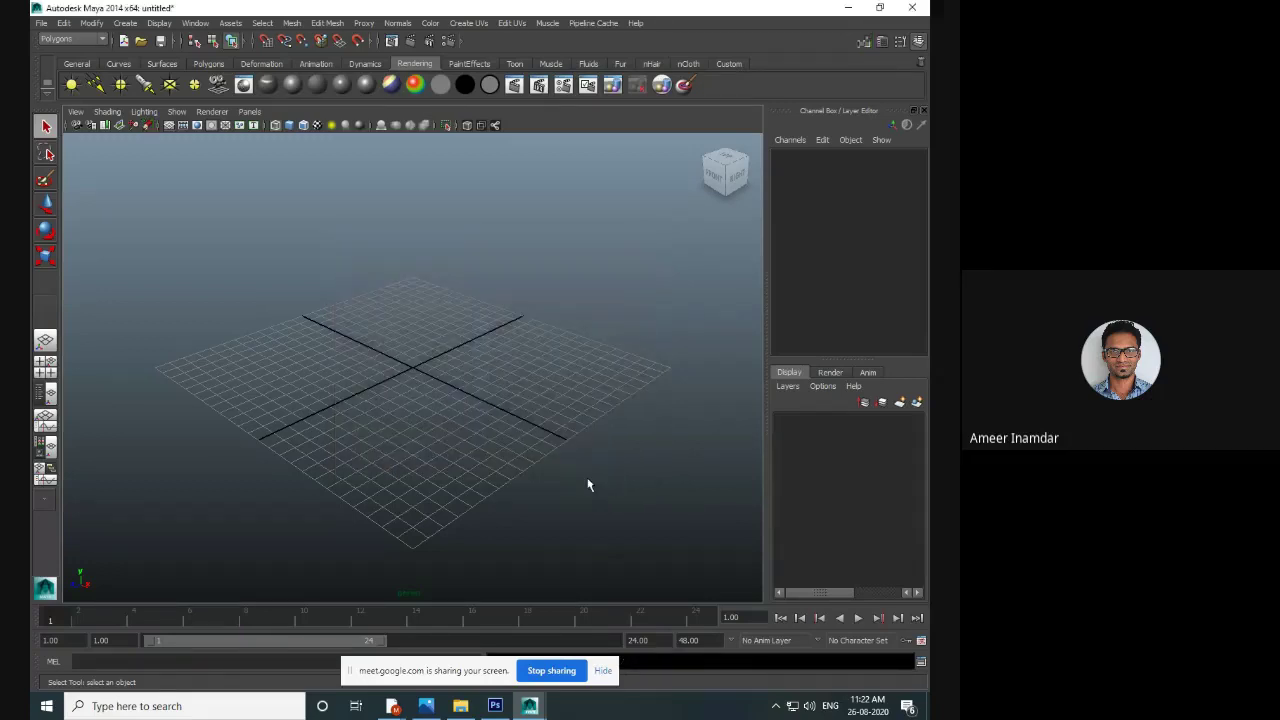
# - Try importing side.jpg as an image plane in the side view of the fresh scene
pyautogui.press('space')
pyautogui.press('space')
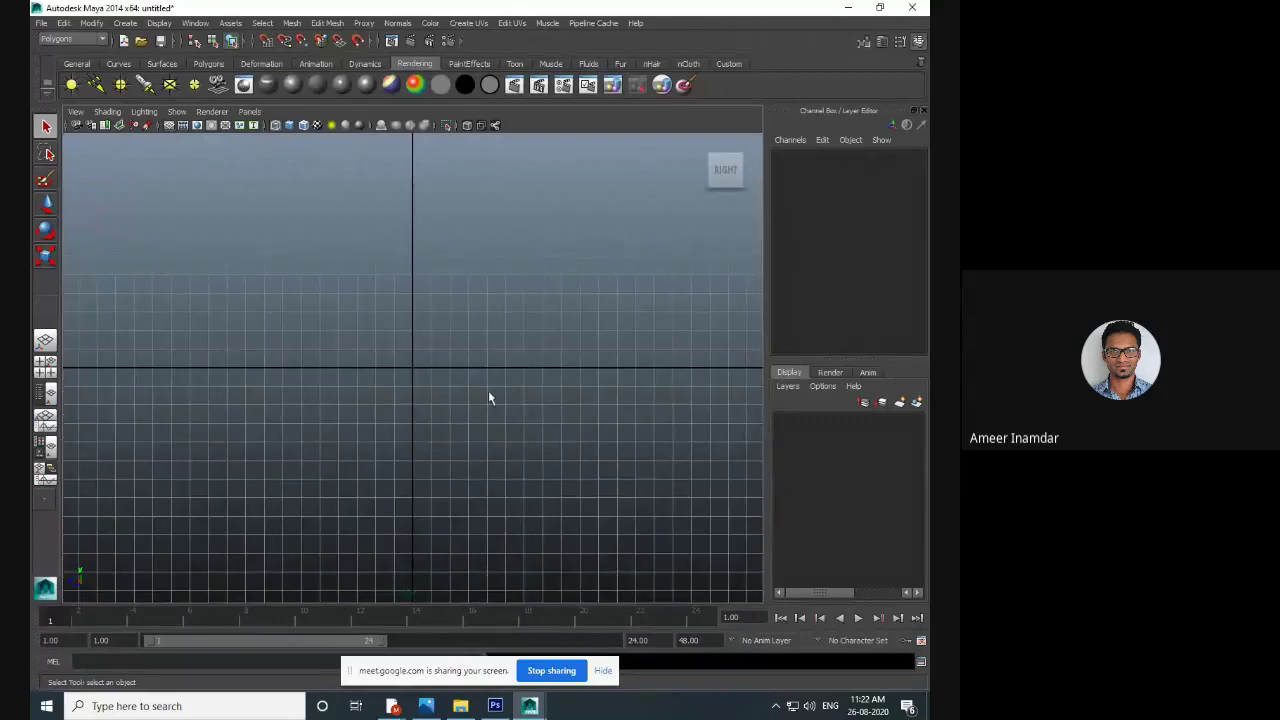
pyautogui.press('space')
pyautogui.press('space')
pyautogui.press('space')
pyautogui.click(428, 363)
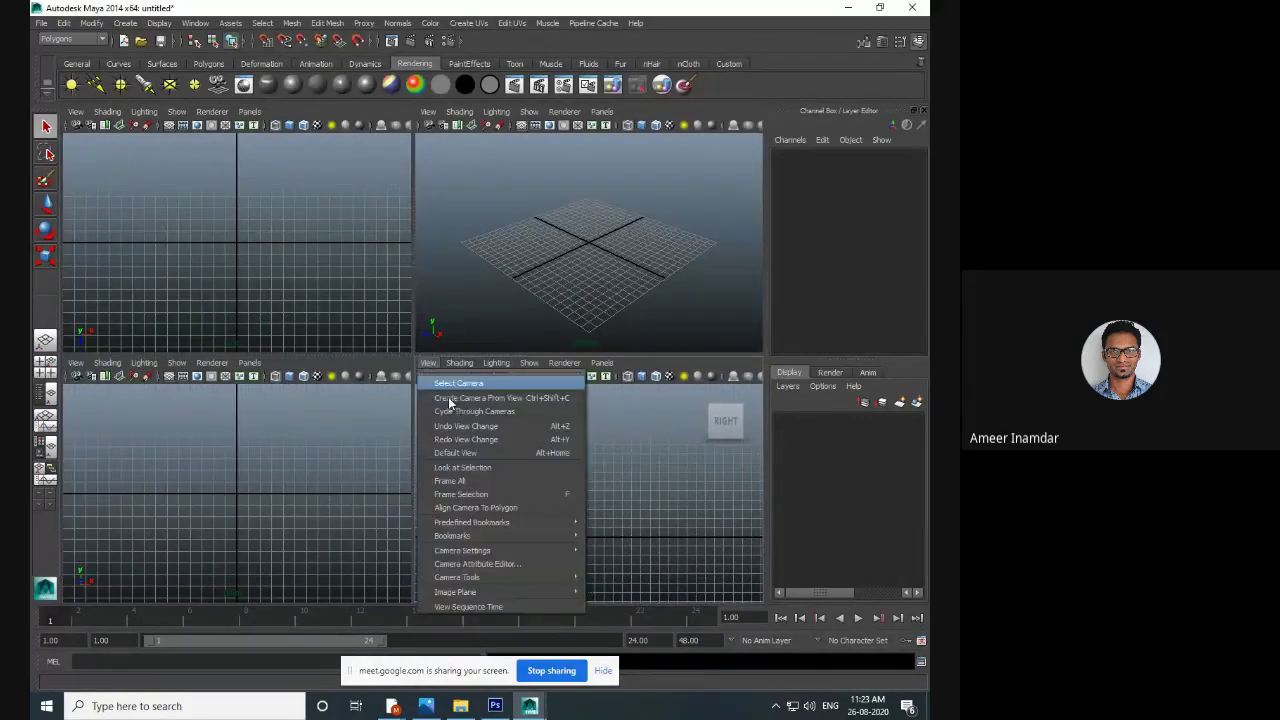
pyautogui.moveTo(474, 556)
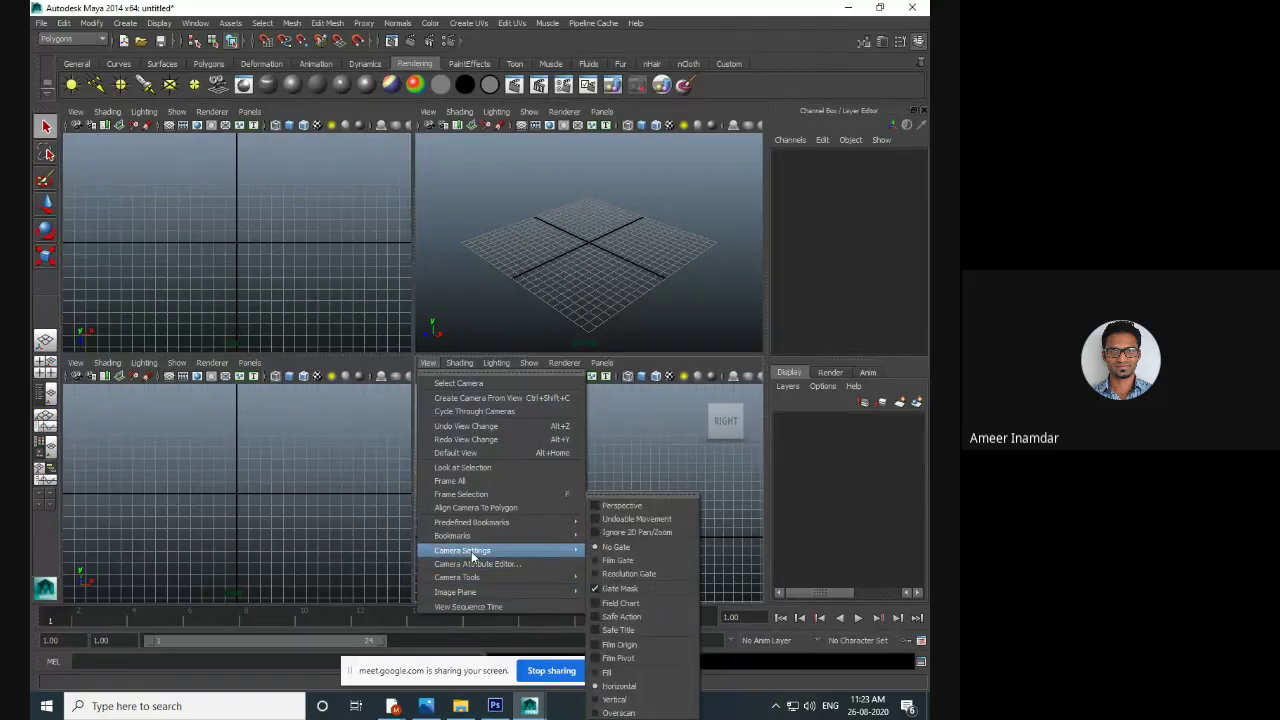
pyautogui.moveTo(470, 592)
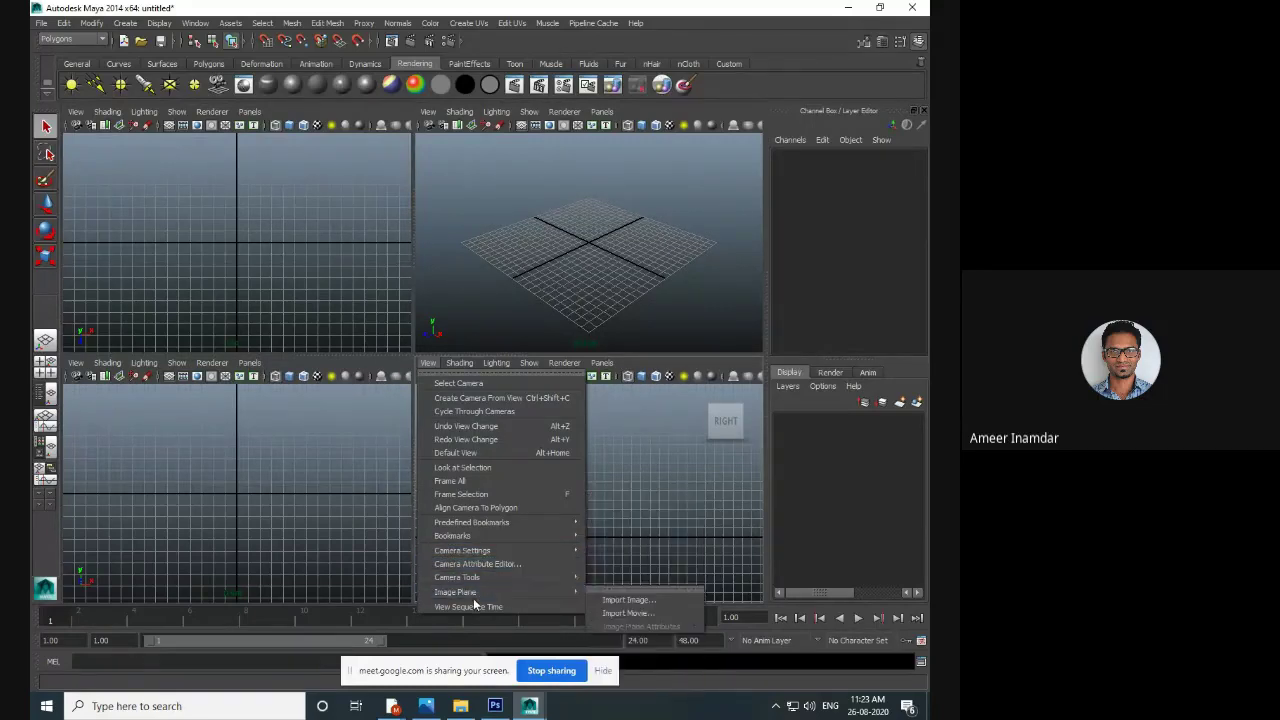
pyautogui.click(620, 600)
pyautogui.click(303, 221)
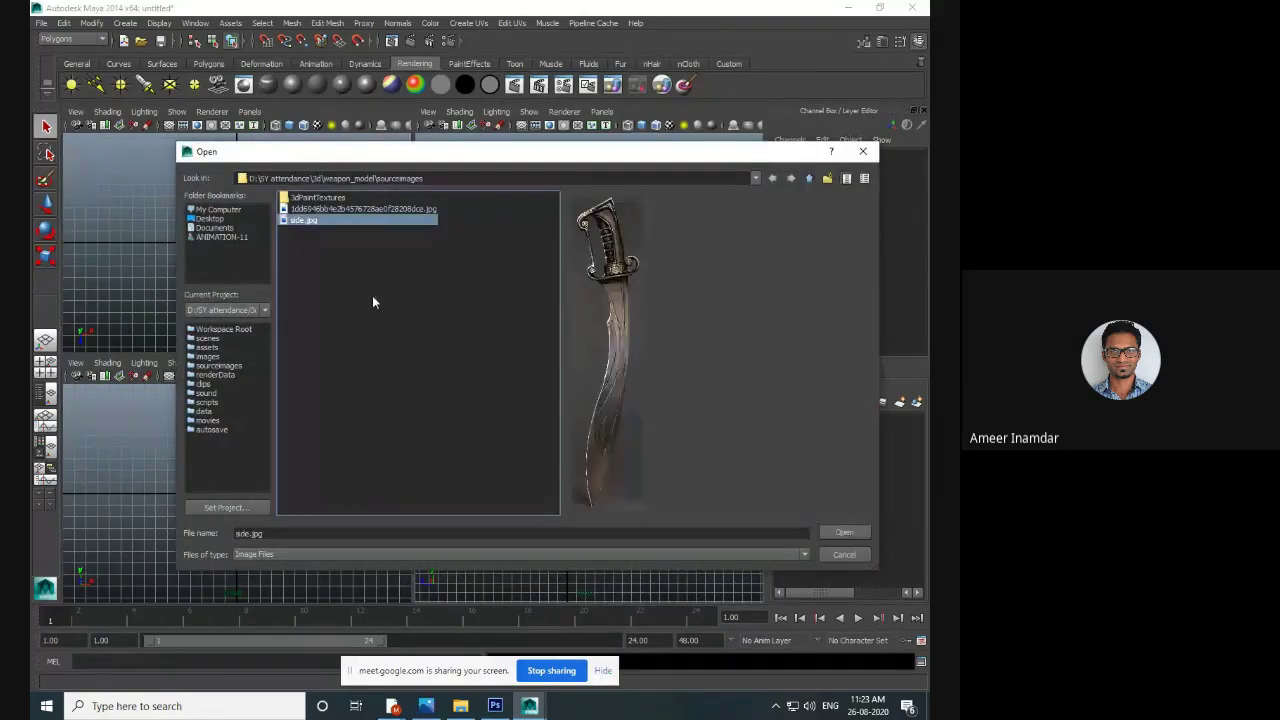
pyautogui.click(843, 532)
# - Select the imported image plane in the side view and delete it
pyautogui.click(613, 491)
pyautogui.moveTo(613, 491); pyautogui.dragTo(518, 494)
pyautogui.press('Delete')
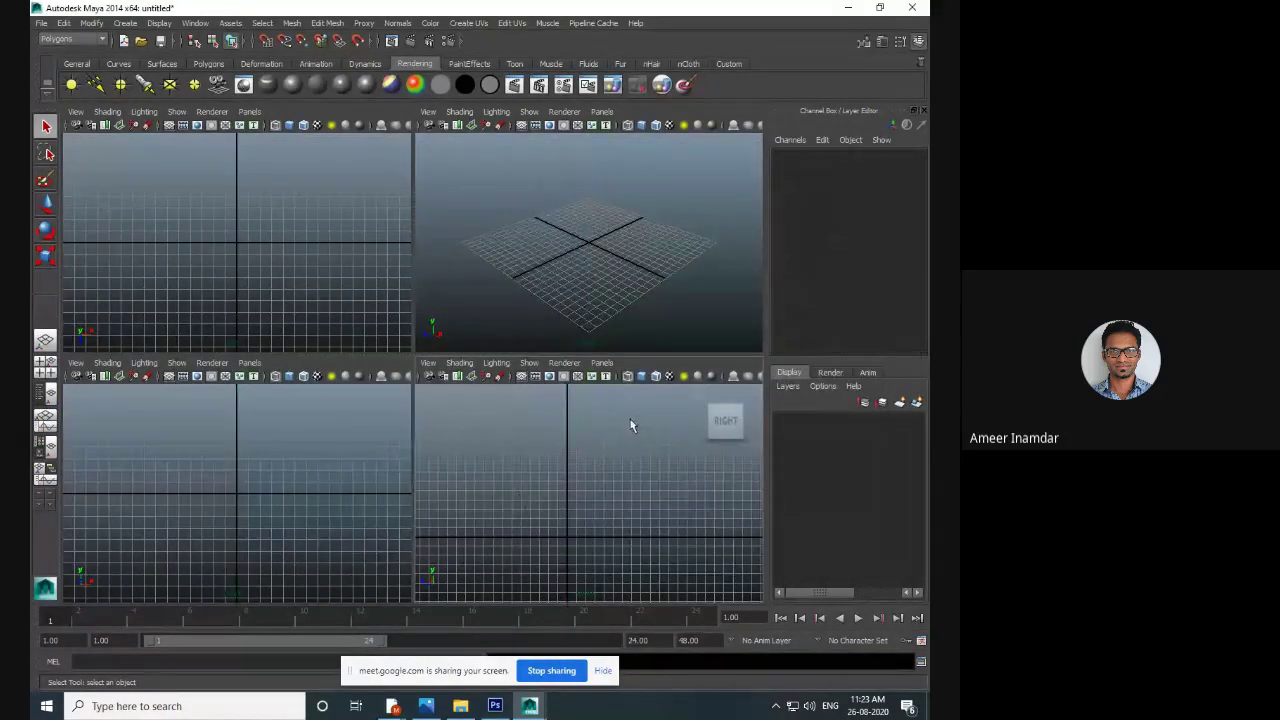
# - Draw a tall, narrow polygon plane in the side view, centred at about Y 4.73 and Z 0.99
pyautogui.click(567, 306)
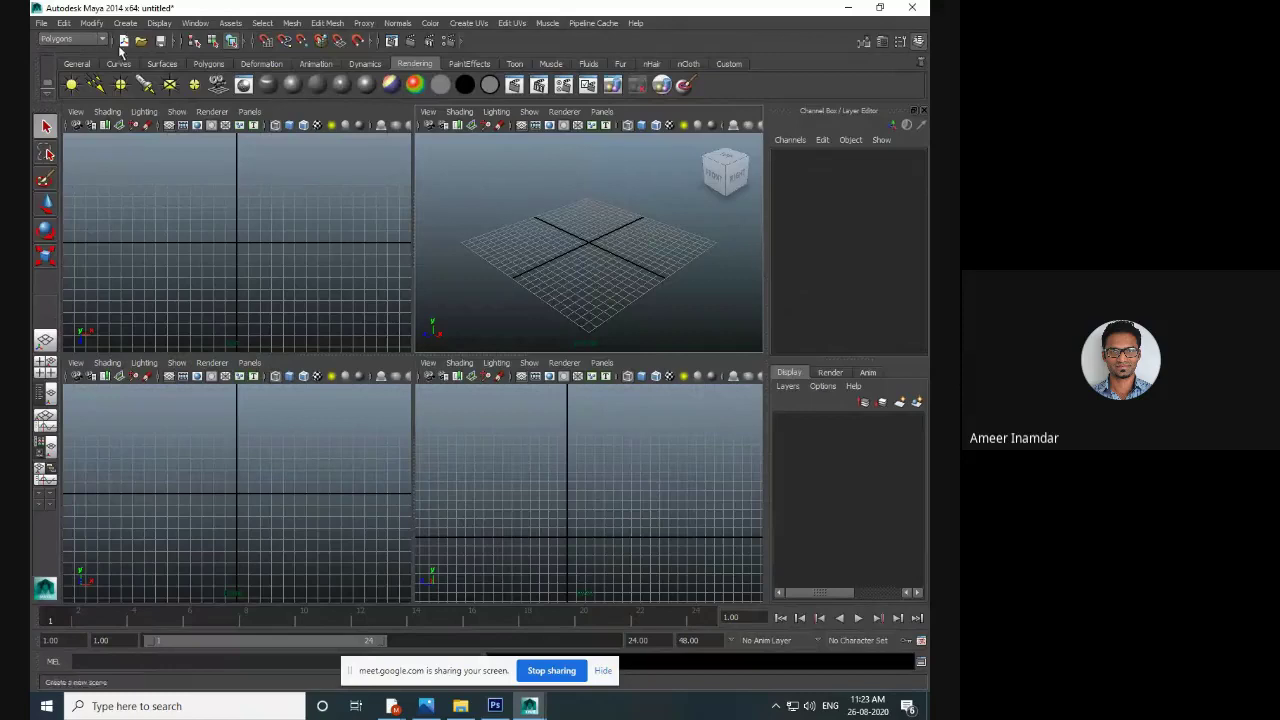
pyautogui.click(208, 63)
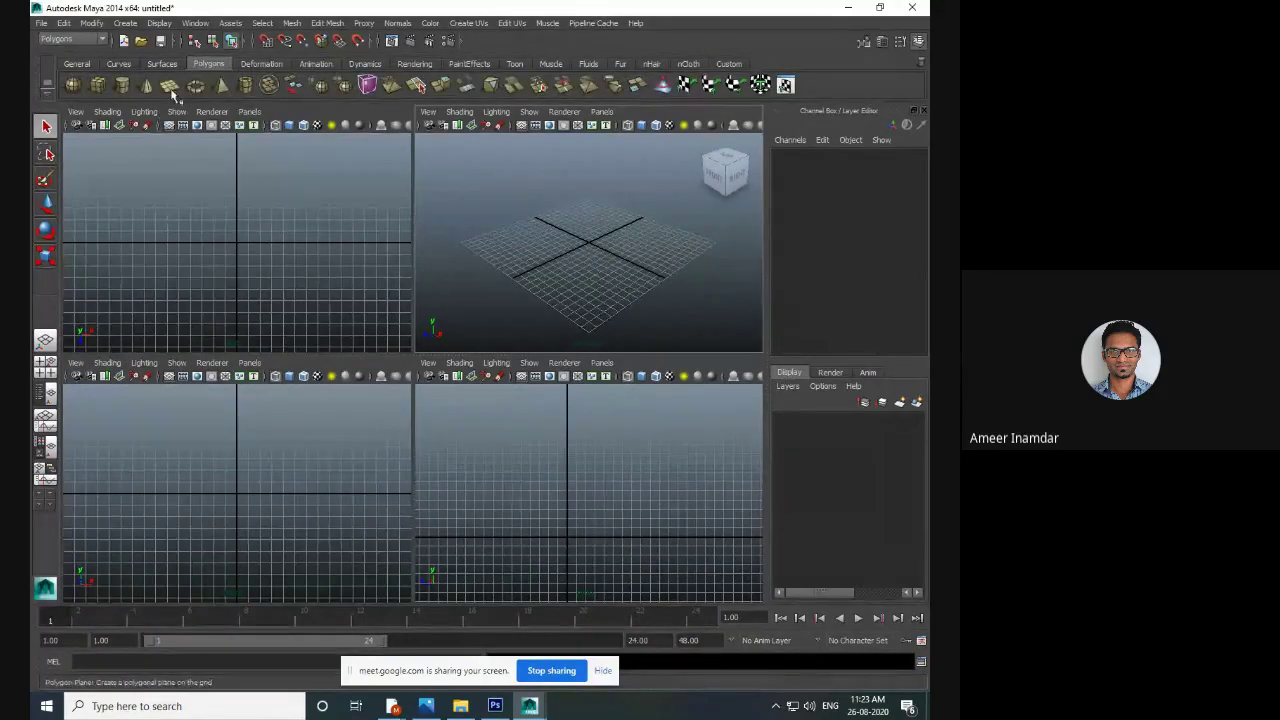
pyautogui.click(170, 85)
pyautogui.moveTo(529, 413); pyautogui.dragTo(587, 573)
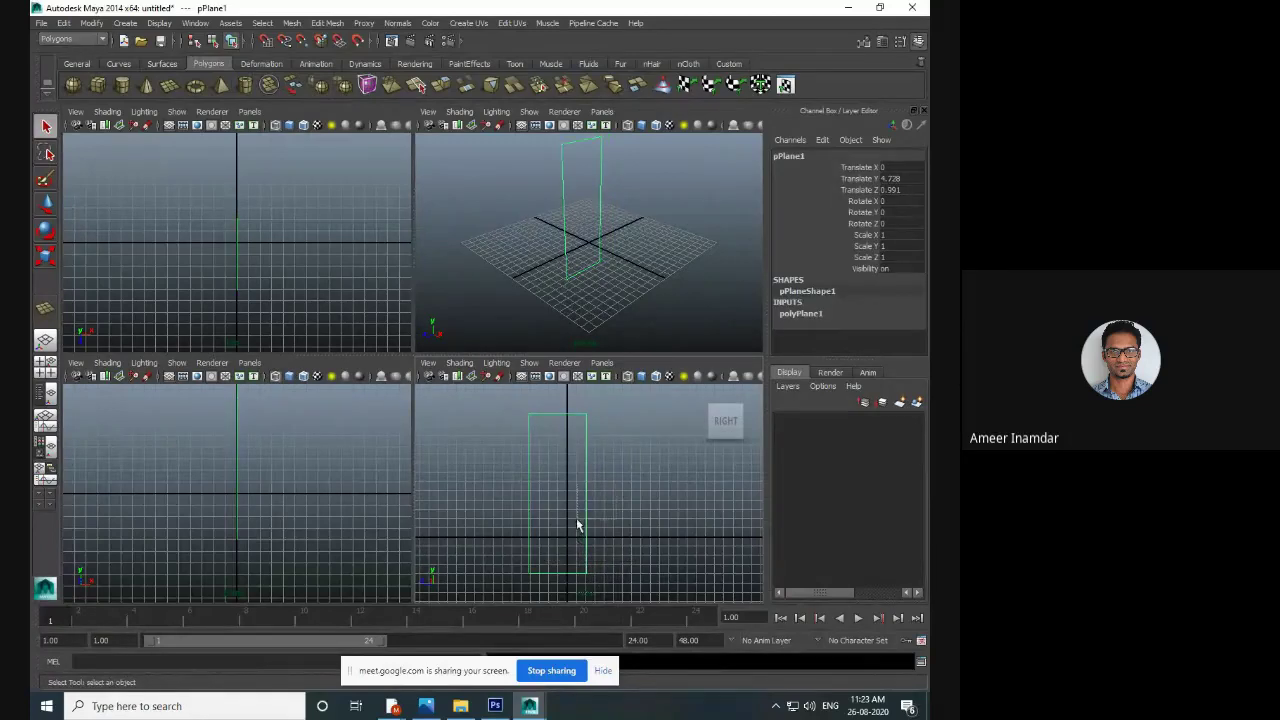
# - Assign a new Lambert material to the plane and load side.jpg from sourceimages as its colour file texture
pyautogui.click(410, 63)
pyautogui.click(315, 89)
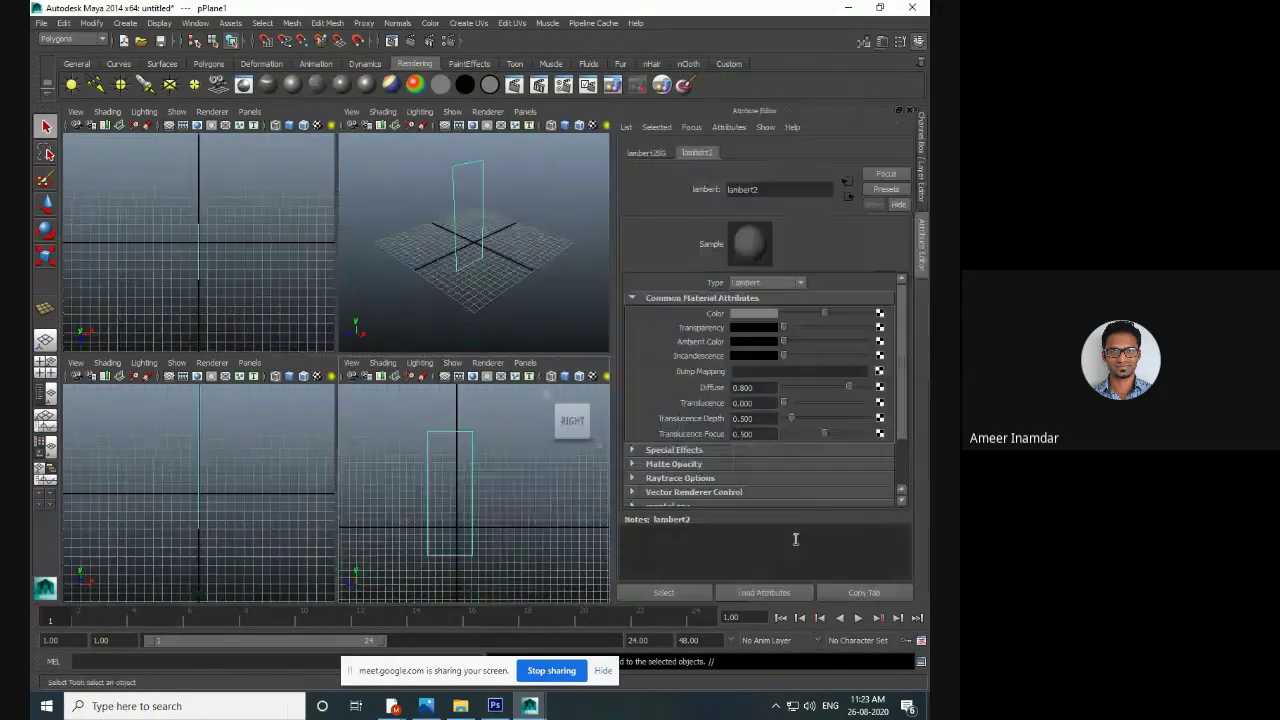
pyautogui.click(880, 327)
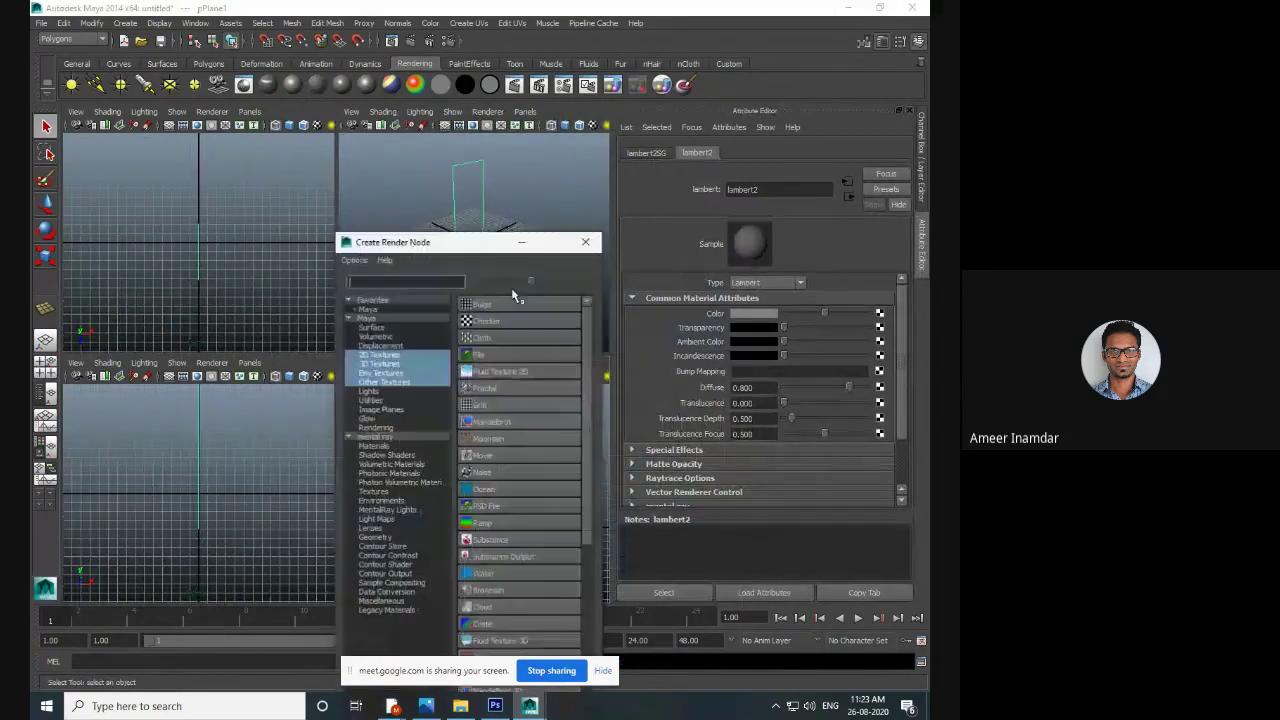
pyautogui.click(492, 355)
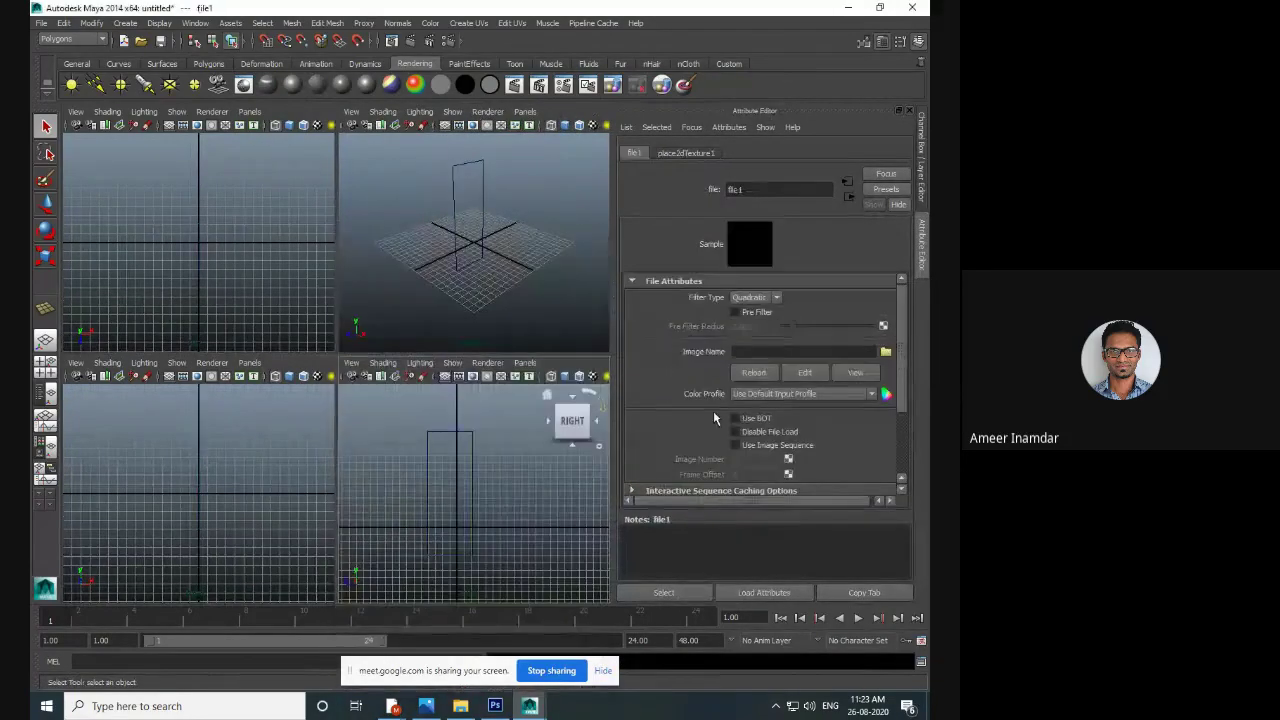
pyautogui.click(885, 353)
pyautogui.click(305, 220)
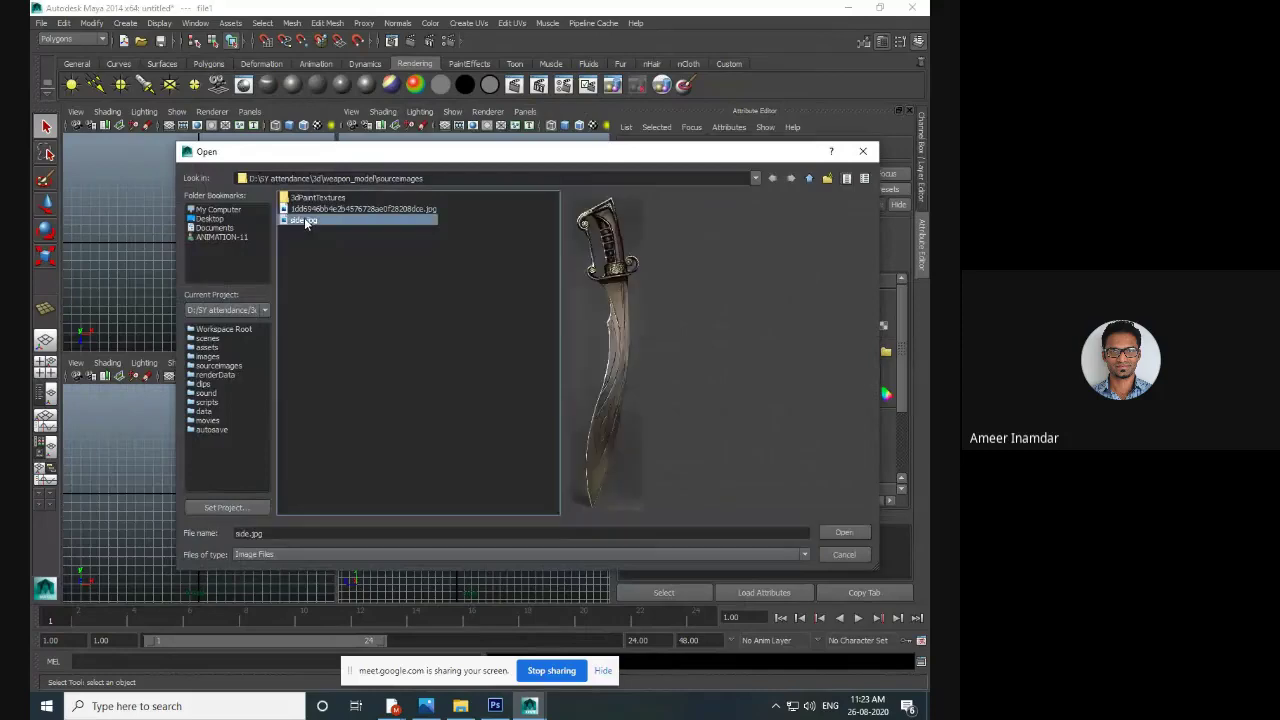
pyautogui.click(840, 533)
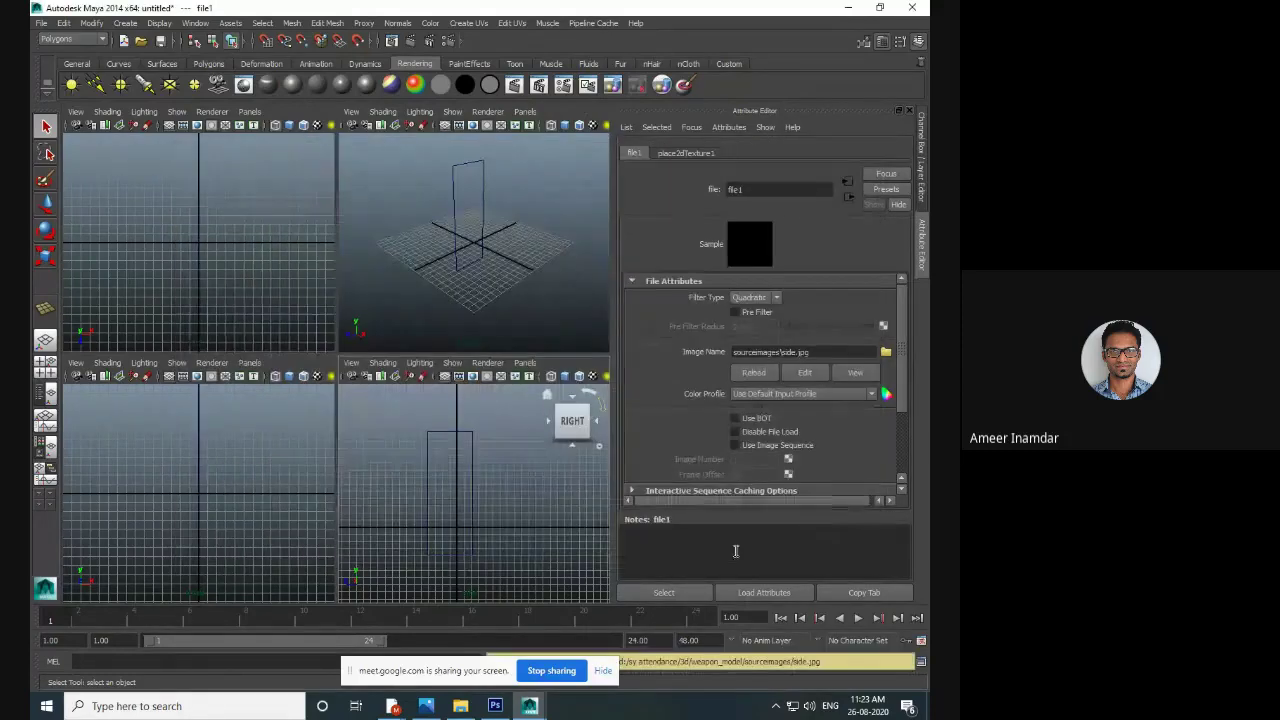
# - Turn on textured shading in the side view, select the plane and enlarge that view to a single pane
pyautogui.click(508, 560)
pyautogui.press('5')
pyautogui.press('6')
pyautogui.click(515, 509)
pyautogui.click(460, 509)
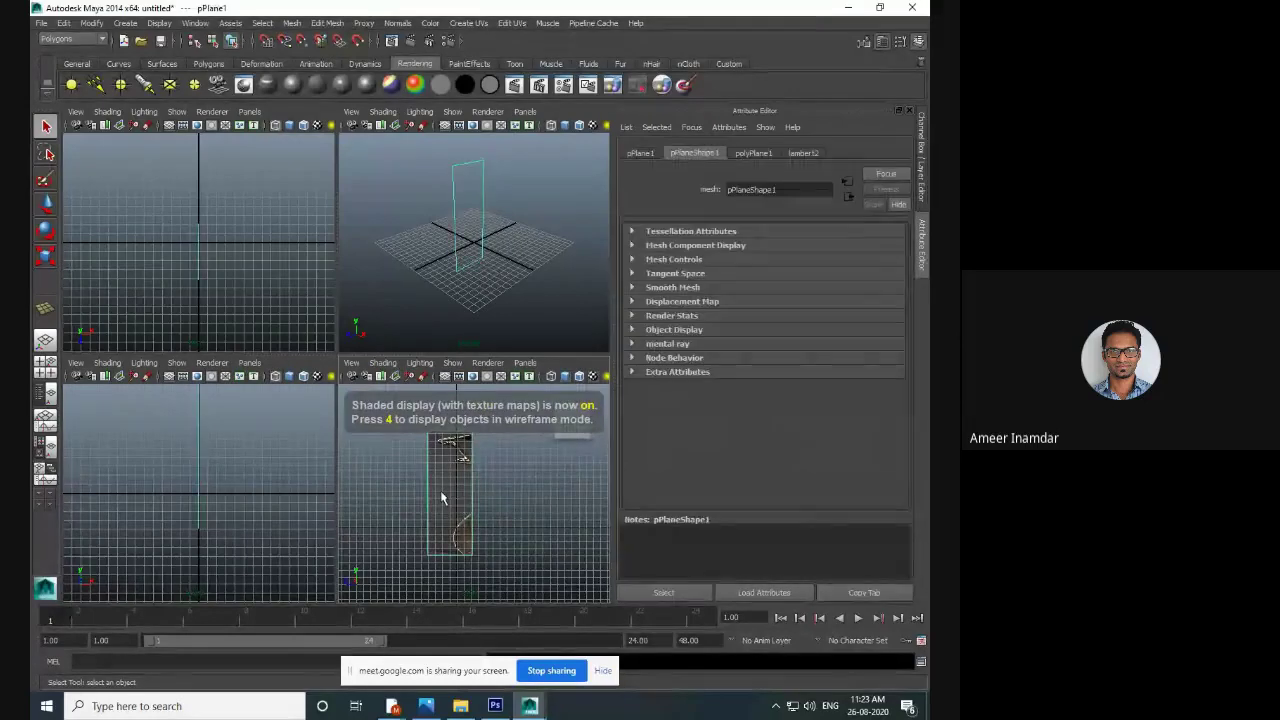
pyautogui.press('space')
pyautogui.scroll(-1, 323, 317)
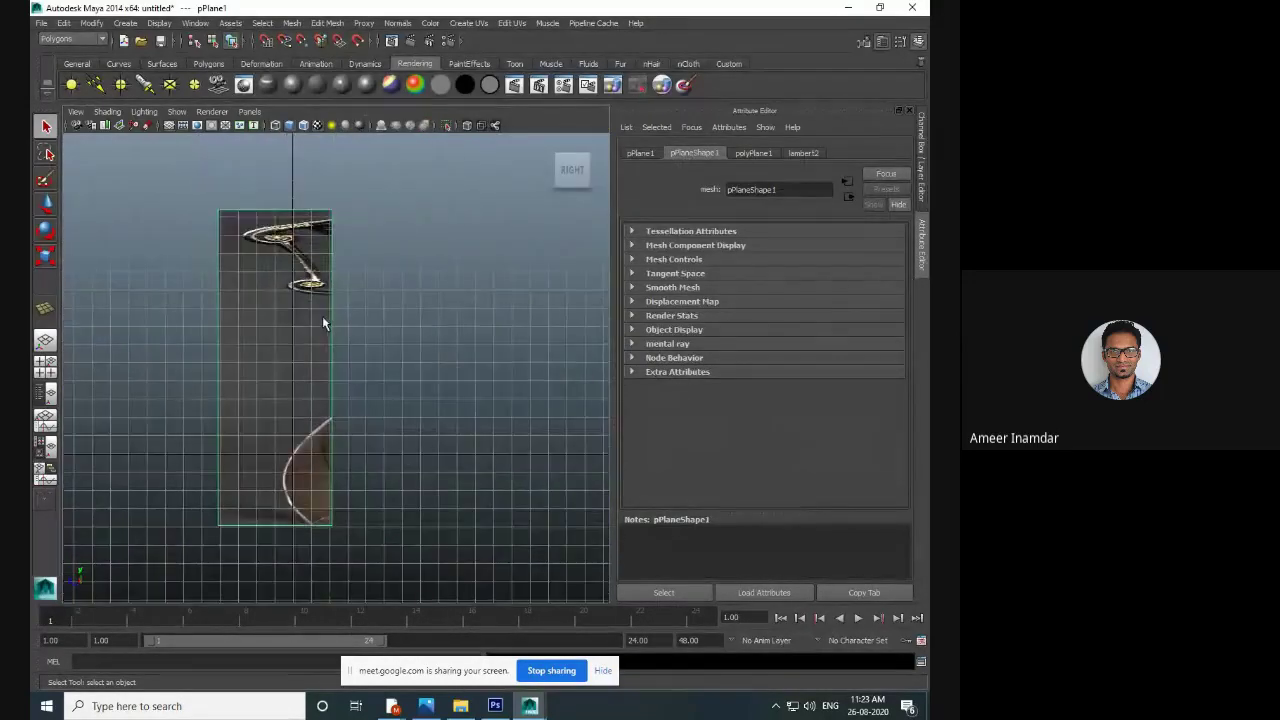
# - Apply planar mapping to the plane so the sword image fits it, and reselect the plane in object mode
pyautogui.click(468, 23)
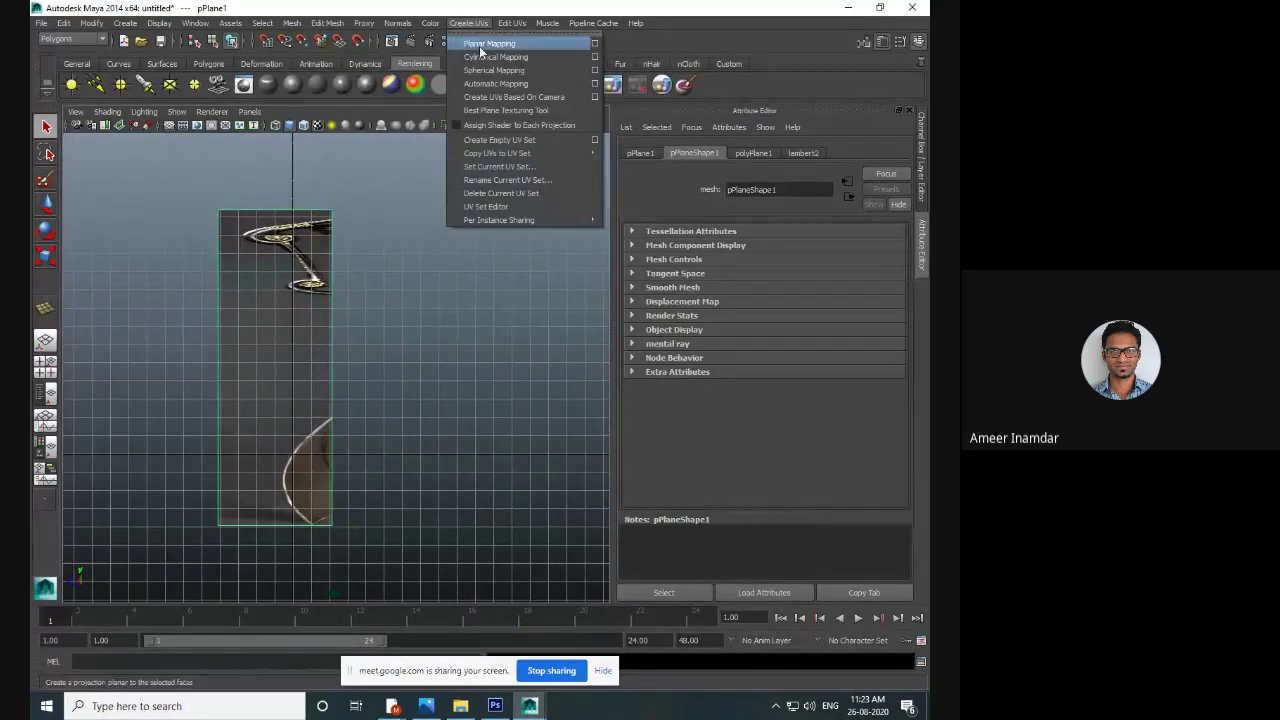
pyautogui.click(485, 45)
pyautogui.click(365, 400)
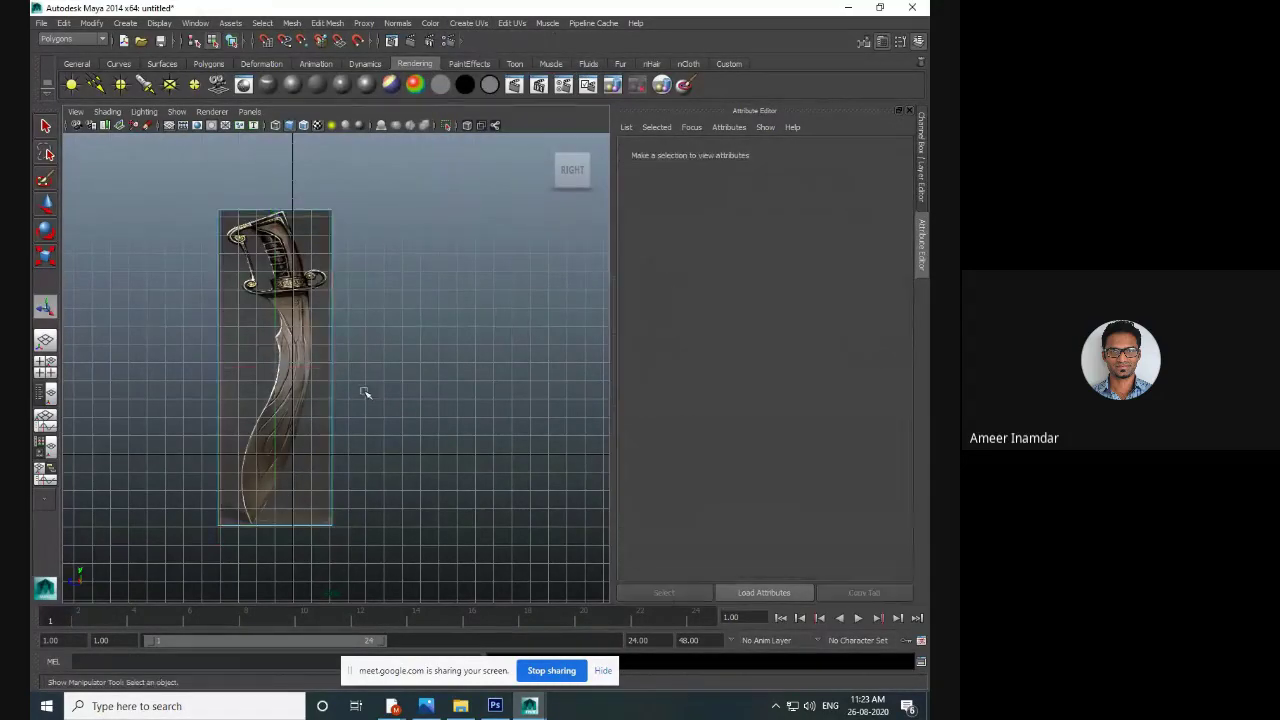
pyautogui.click(45, 127)
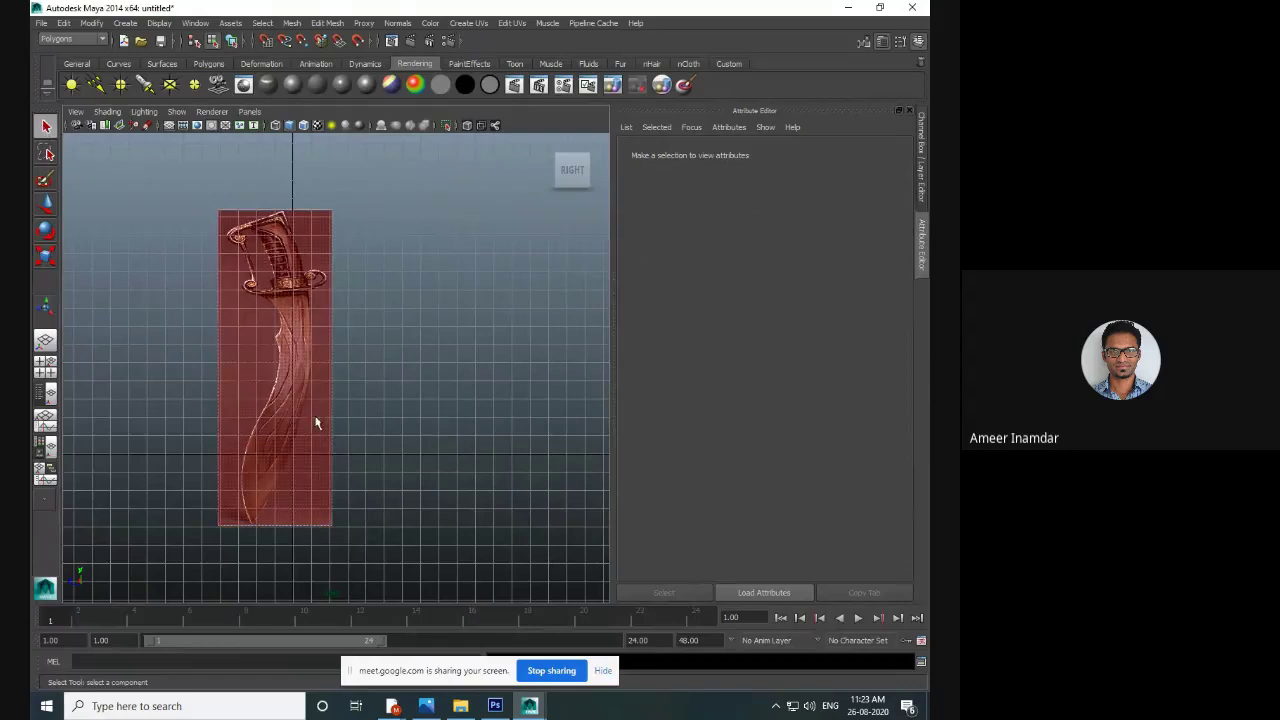
pyautogui.moveTo(320, 418); pyautogui.dragTo(388, 381, button='right')
pyautogui.click(295, 393)
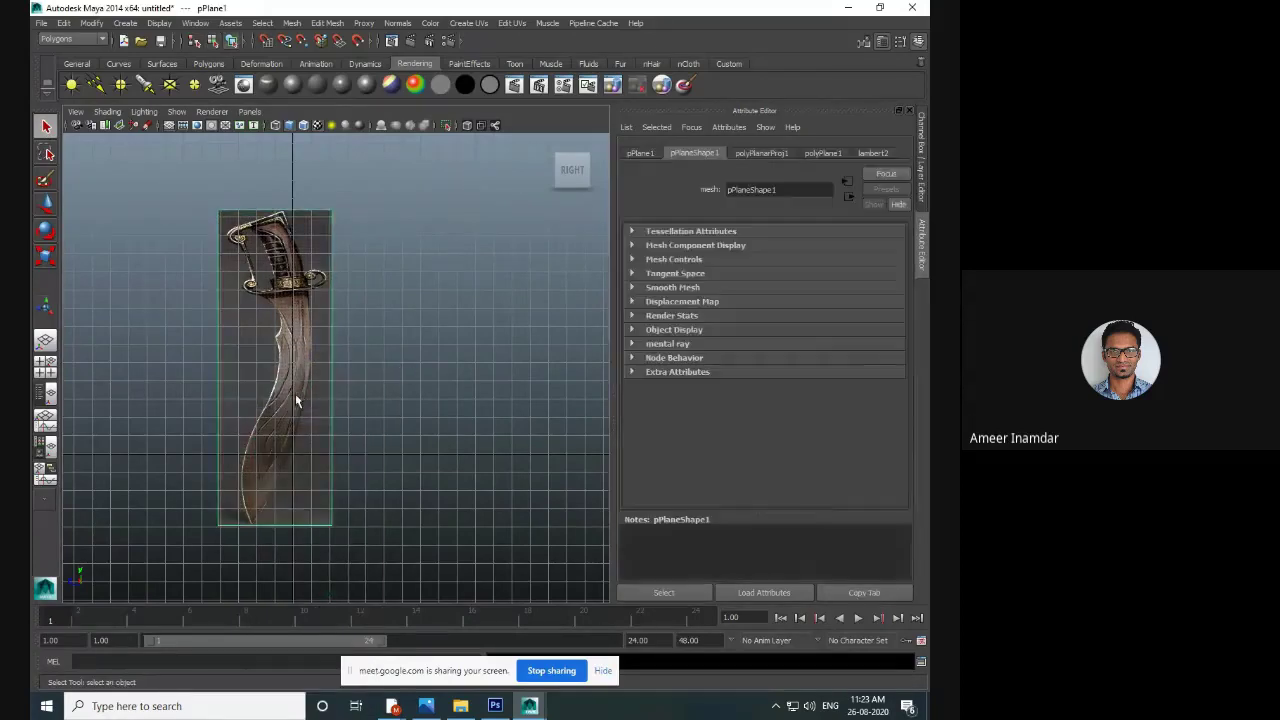
# - Scale the plane narrower along Z to about 0.56 to correct the sword's proportions
pyautogui.press('w')
pyautogui.press('e')
pyautogui.press('r')
pyautogui.moveTo(209, 369); pyautogui.dragTo(240, 370)
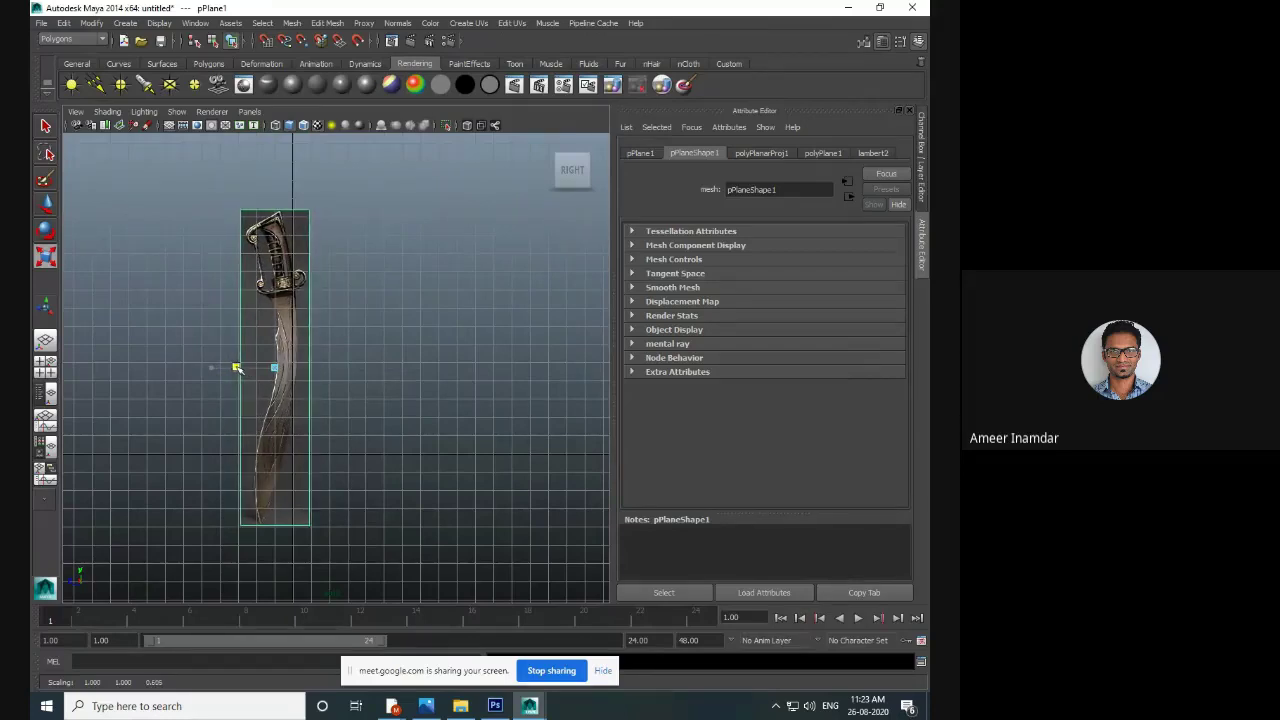
pyautogui.click(365, 403)
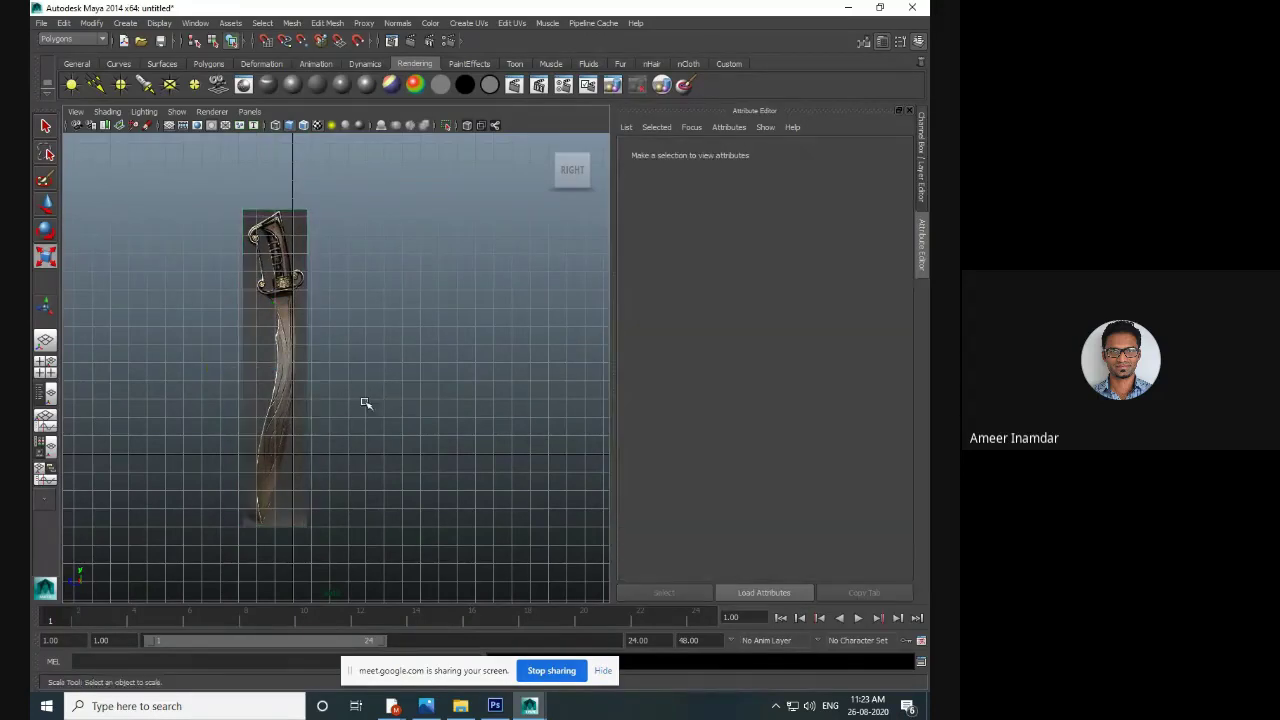
# - Switch to Photoshop to compare the sword's proportions in side.jpg with the plane, and return to Maya
pyautogui.hotkey('alt', 'Tab')
pyautogui.hotkey('alt', 'Tab')
pyautogui.hotkey('alt', 'Tab')
pyautogui.hotkey('alt', 'Tab')
pyautogui.hotkey('alt', 'Tab')
pyautogui.hotkey('alt', 'Tab')
pyautogui.hotkey('alt', 'Tab')
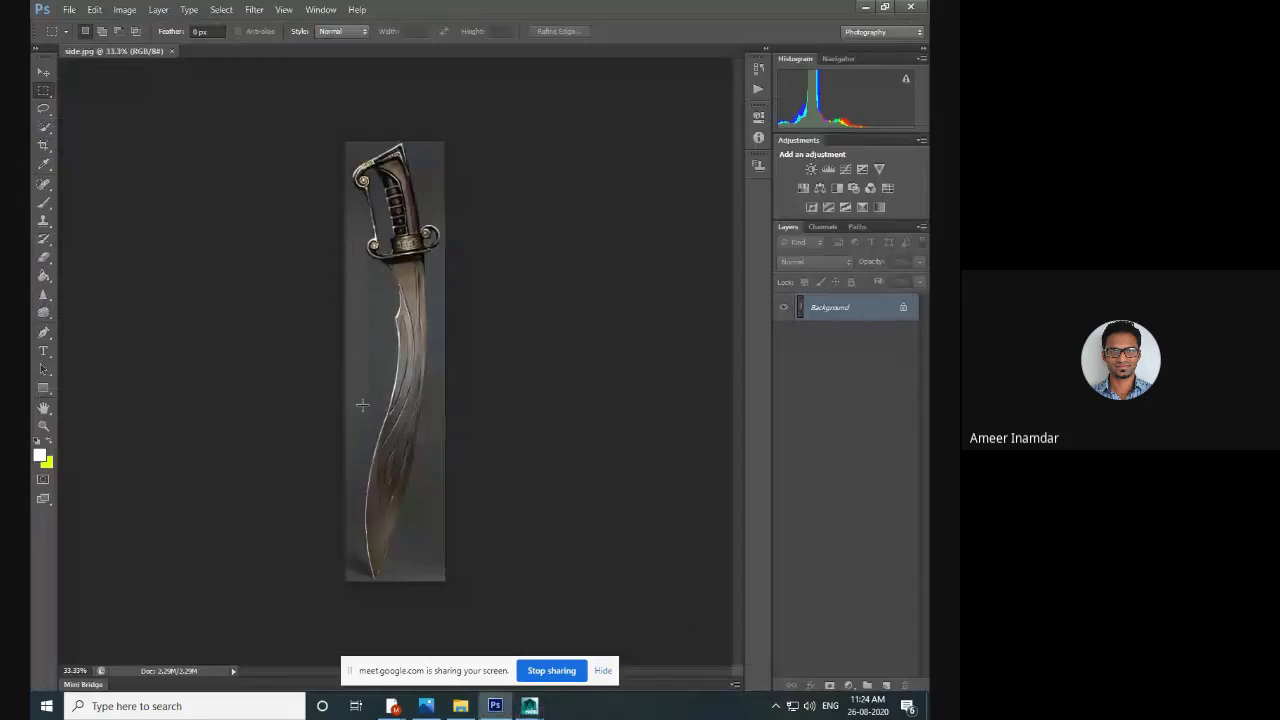
pyautogui.hotkey('alt', 'Tab')
# - Show textures in the perspective view and move the plane away from the grid to about X -32.42
pyautogui.click(322, 408)
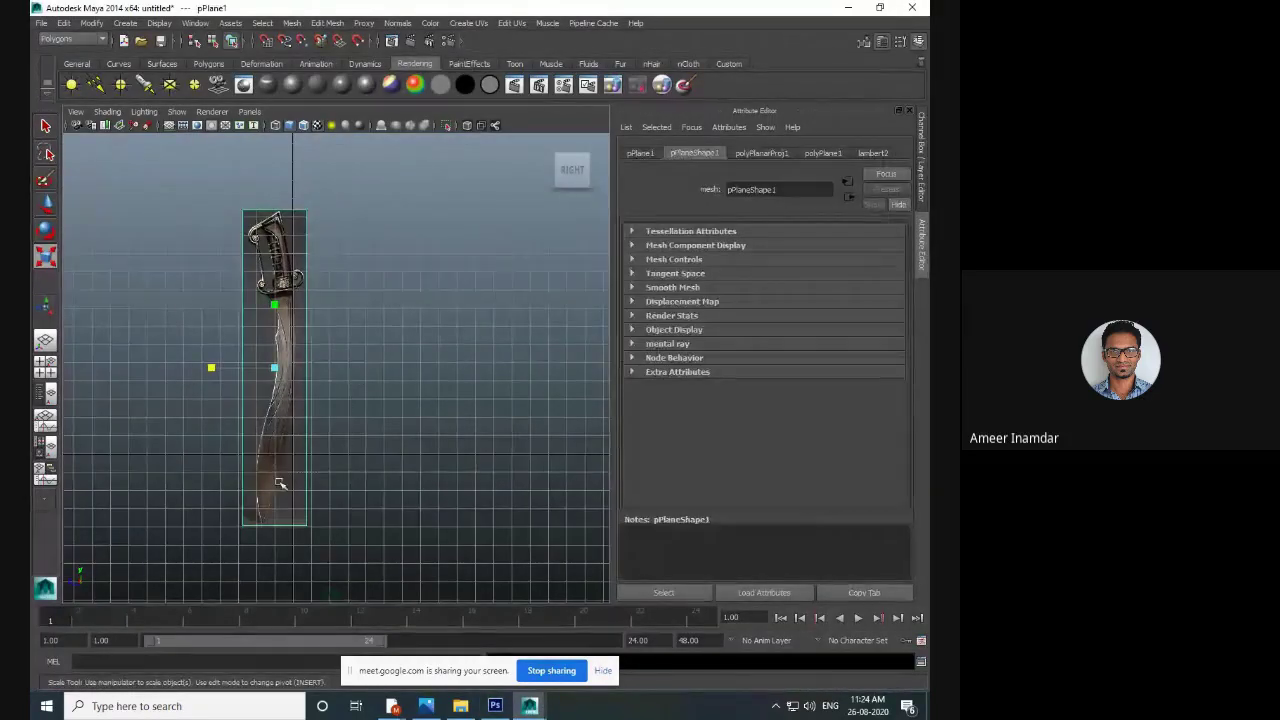
pyautogui.hotkey('ctrl', 'a')
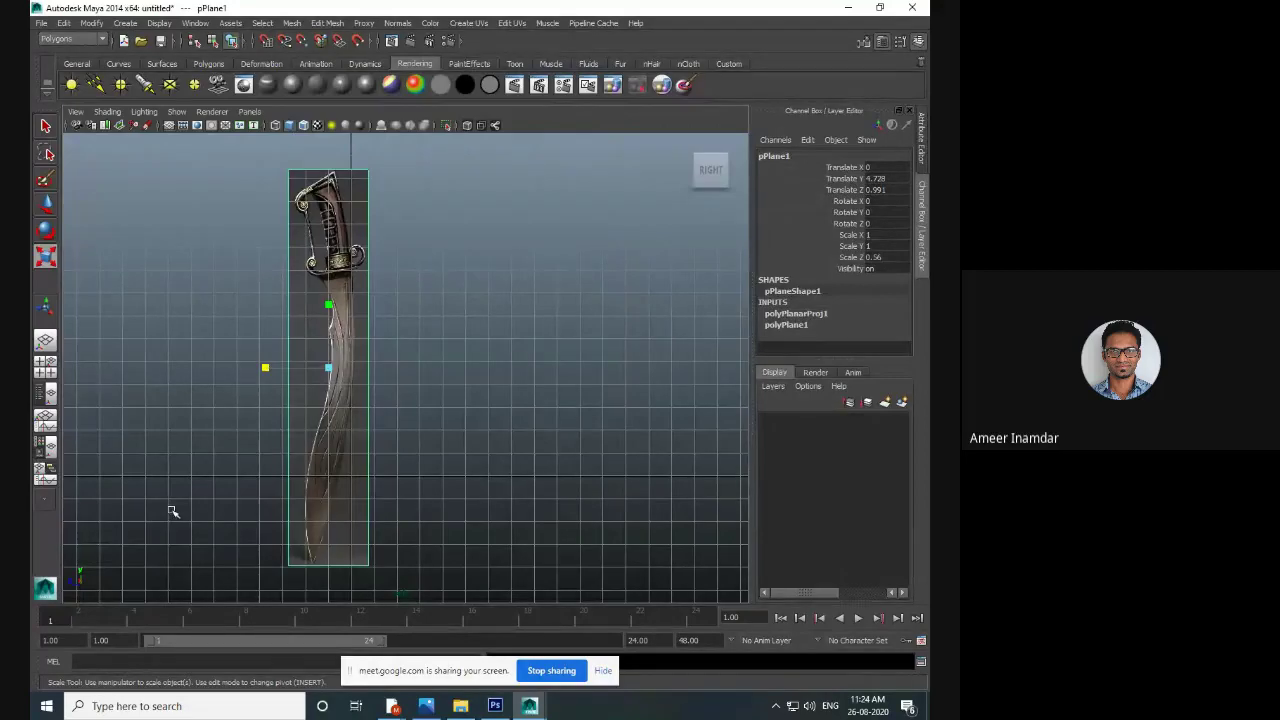
pyautogui.press('space')
pyautogui.press('space')
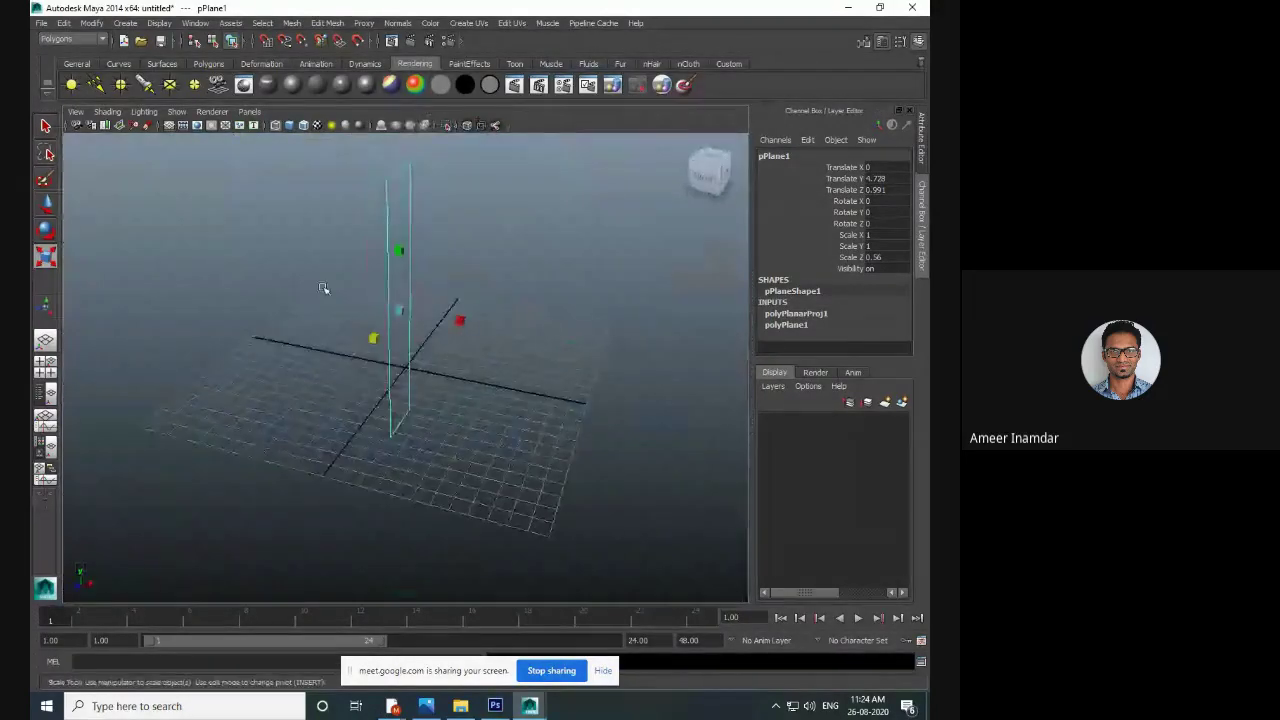
pyautogui.press('6')
pyautogui.press('w')
pyautogui.moveTo(450, 328); pyautogui.dragTo(114, 263)
pyautogui.keyDown('alt'); pyautogui.moveTo(294, 343); pyautogui.dragTo(300, 294); pyautogui.keyUp('alt')
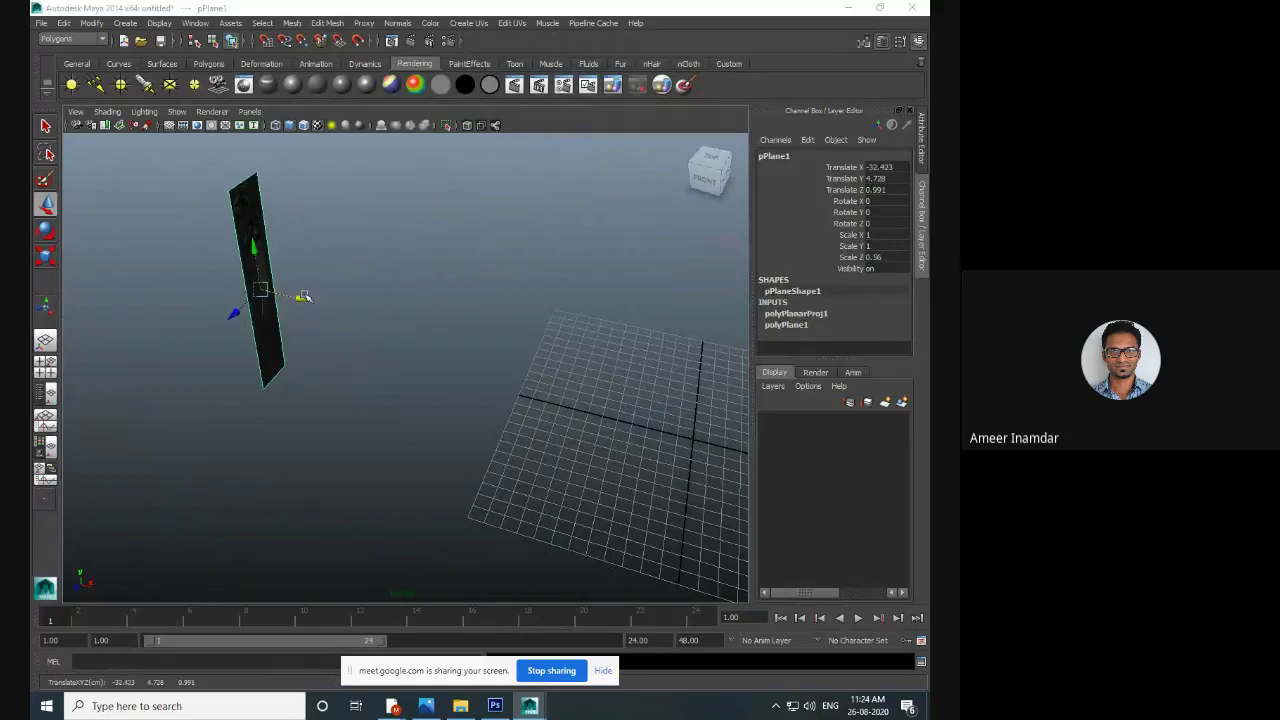
# - Move the plane in the side view to about Y 8.64 and Z 0.06, resting its lower edge on the horizontal axis
pyautogui.press('space')
pyautogui.press('space')
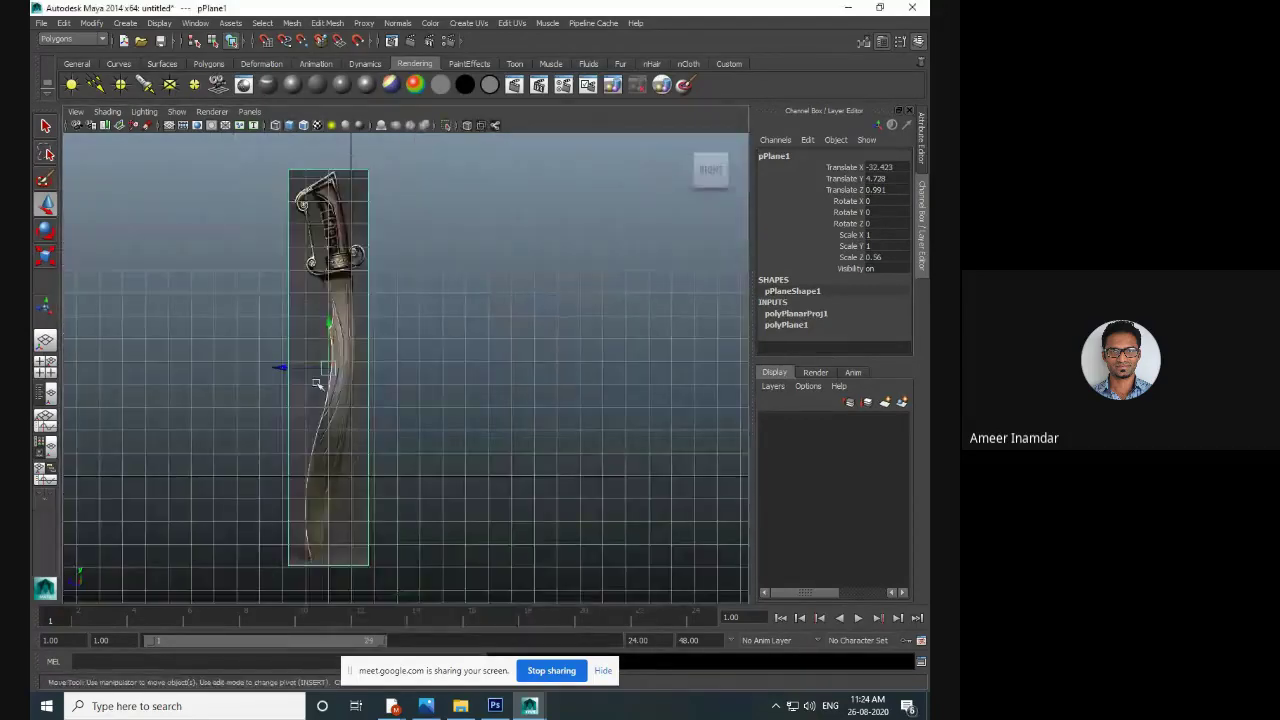
pyautogui.scroll(-3, 413, 425)
pyautogui.scroll(-3, 413, 425)
pyautogui.scroll(6, 413, 425)
pyautogui.keyDown('alt'); pyautogui.moveTo(420, 428); pyautogui.dragTo(338, 388, button='middle'); pyautogui.keyUp('alt')
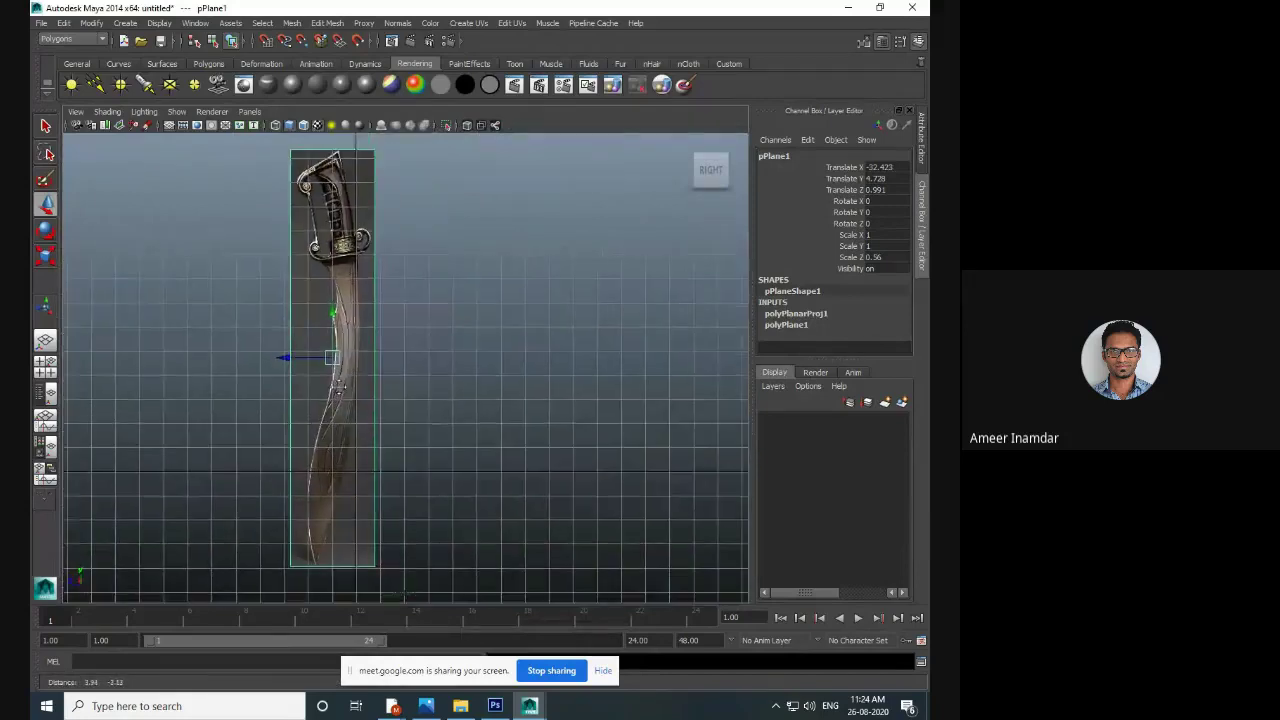
pyautogui.moveTo(334, 323); pyautogui.dragTo(340, 229)
pyautogui.moveTo(288, 263); pyautogui.dragTo(312, 263)
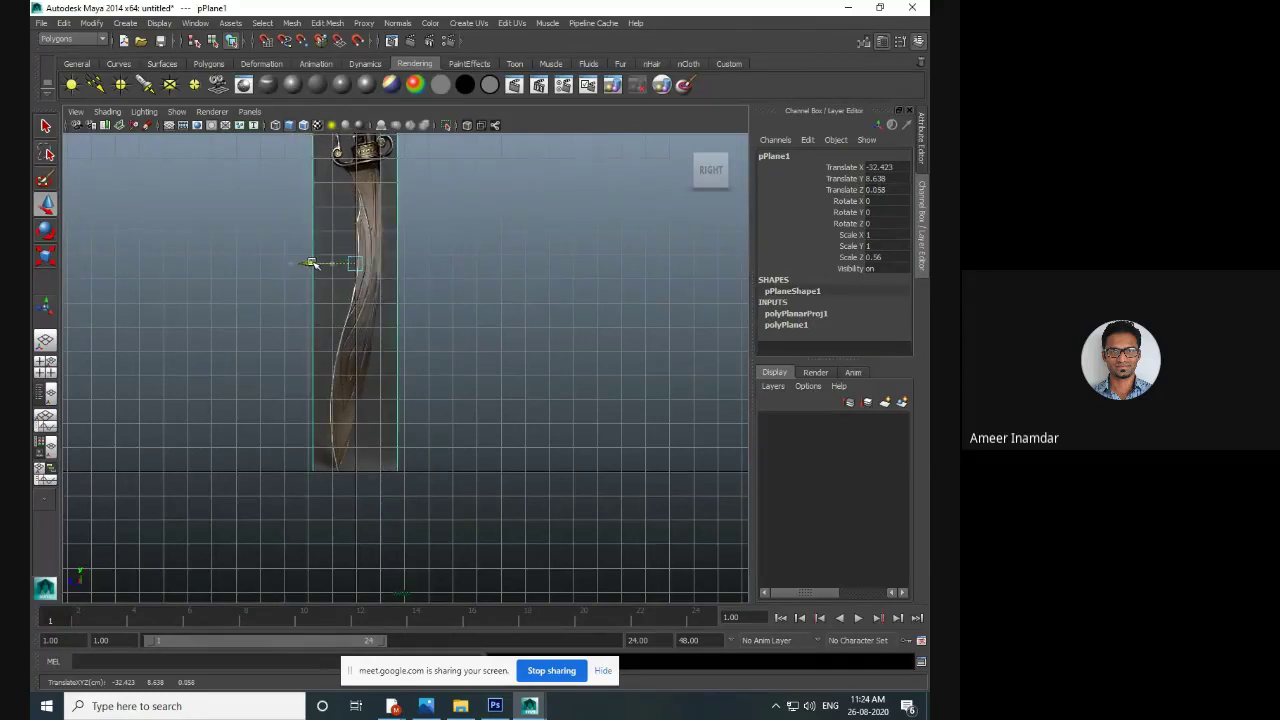
pyautogui.click(440, 393)
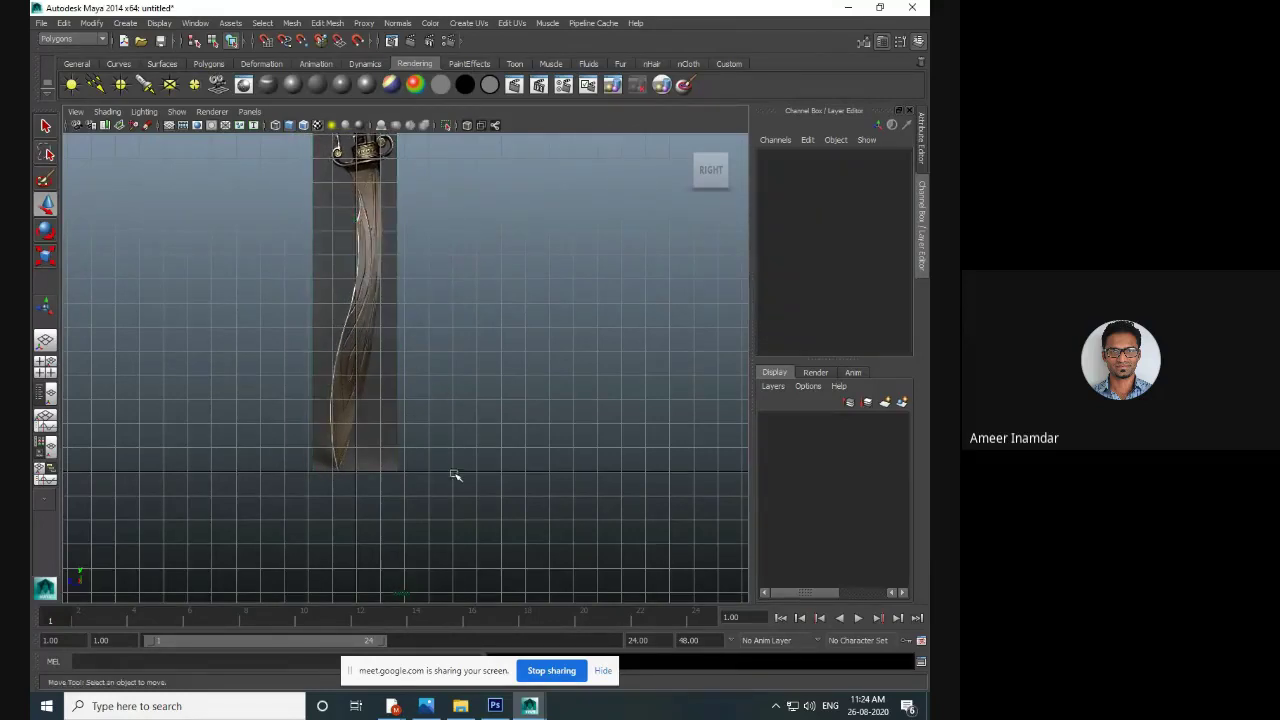
pyautogui.moveTo(254, 266); pyautogui.dragTo(406, 489)
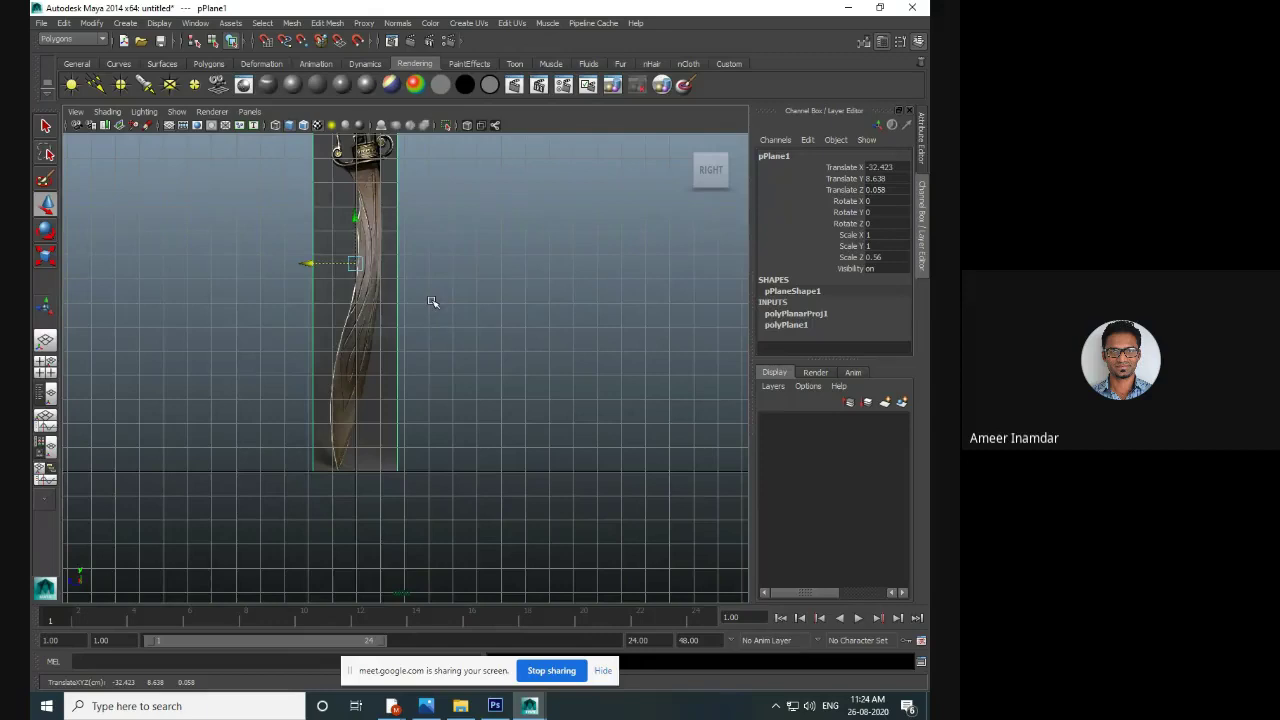
# - Fine-tune the plane's Z scale to 0.562 in the side view
pyautogui.scroll(-3, 432, 302)
pyautogui.scroll(4, 400, 330)
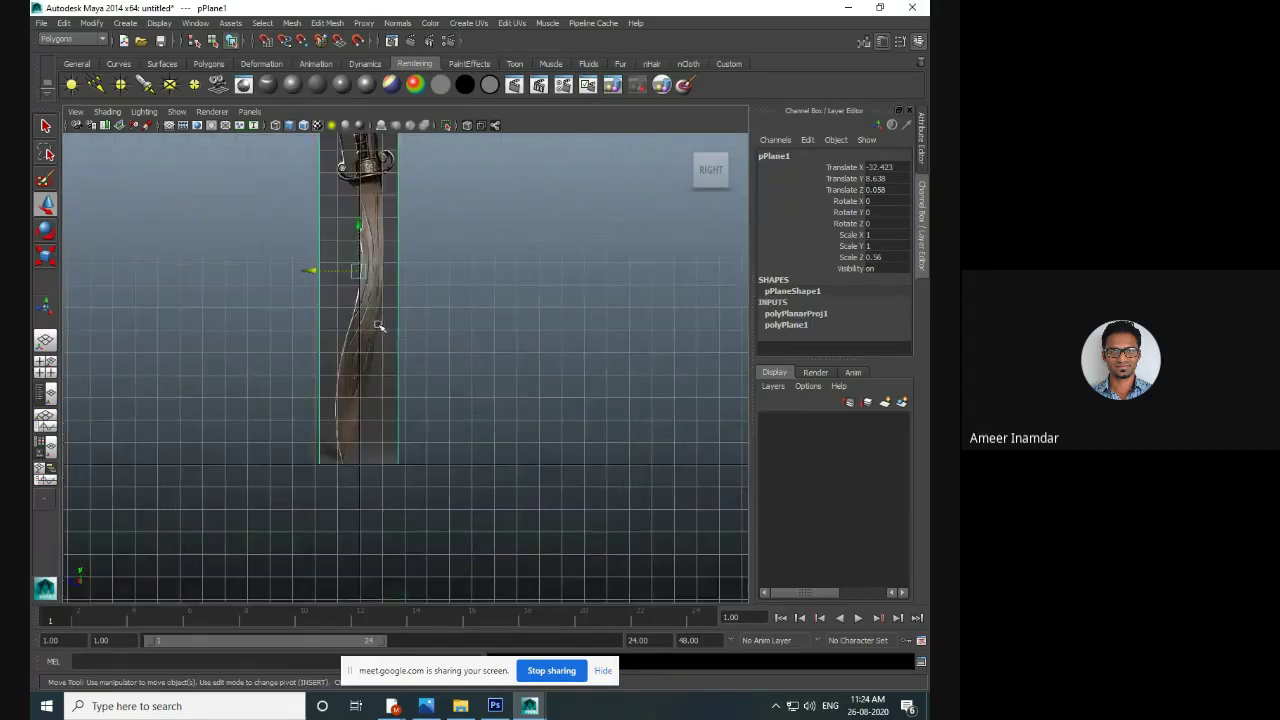
pyautogui.press('r')
pyautogui.moveTo(296, 272); pyautogui.dragTo(295, 270, button='middle')
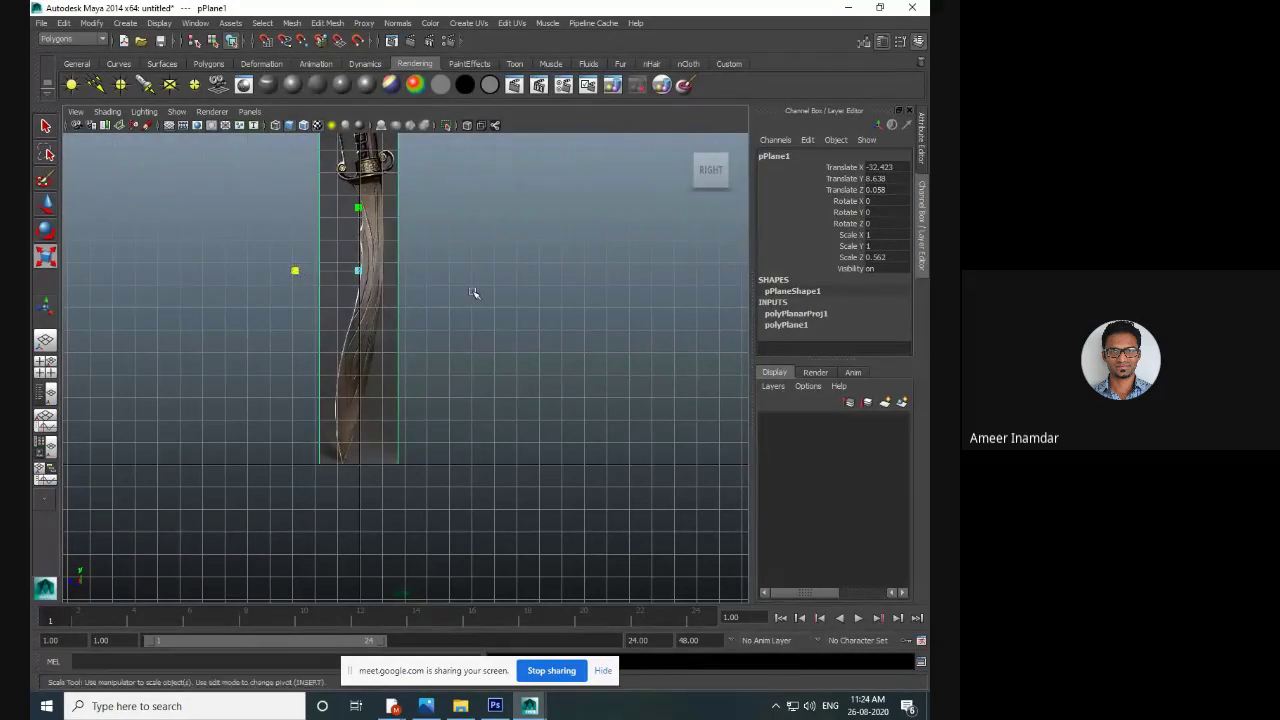
# - Reselect the reference plane and create a new display layer from it
pyautogui.click(529, 424)
pyautogui.moveTo(492, 384); pyautogui.dragTo(339, 507)
pyautogui.moveTo(465, 318); pyautogui.dragTo(205, 538)
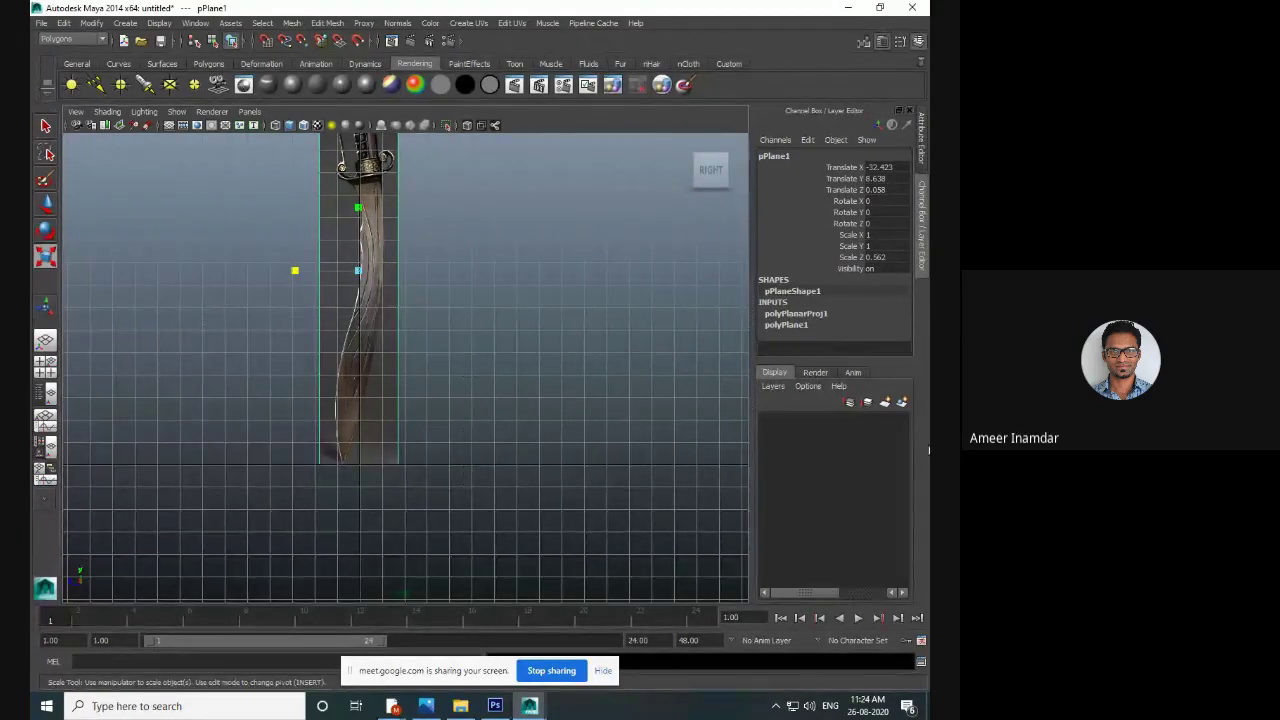
pyautogui.click(903, 402)
# - Name the plane's new display layer blueprint and give it a blue colour
pyautogui.doubleClick(818, 422)
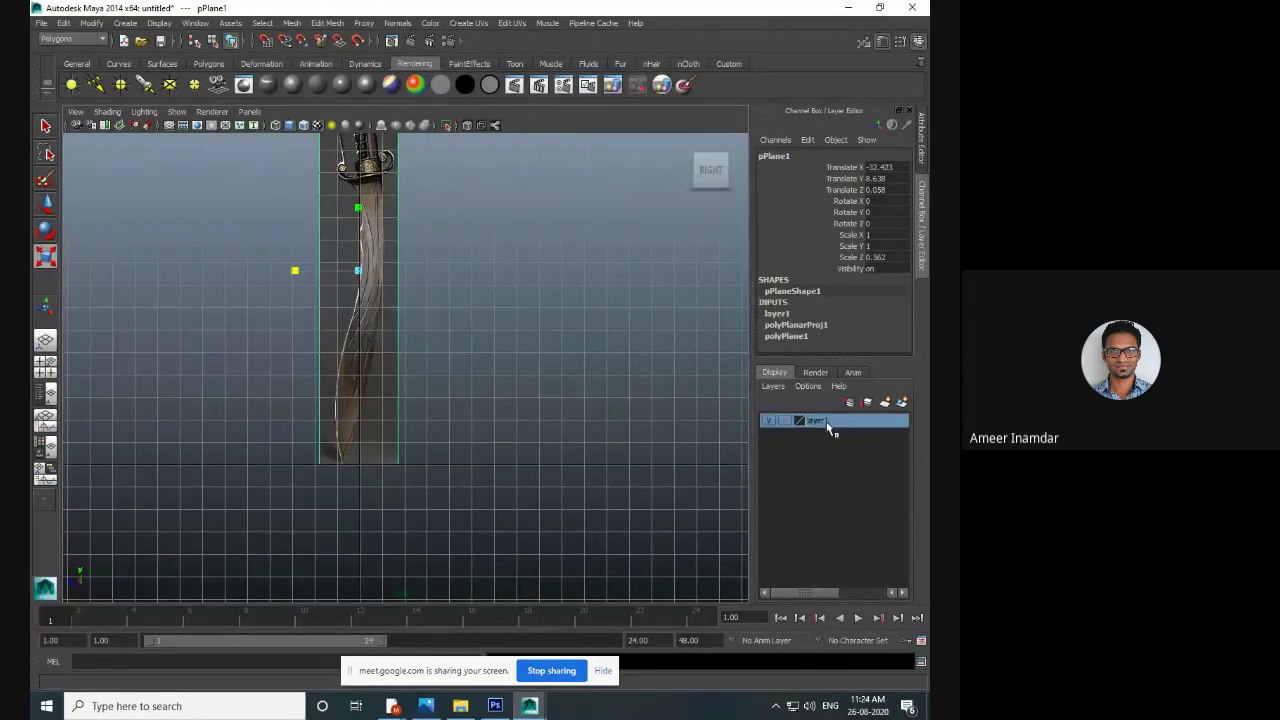
pyautogui.moveTo(428, 263); pyautogui.dragTo(365, 263)
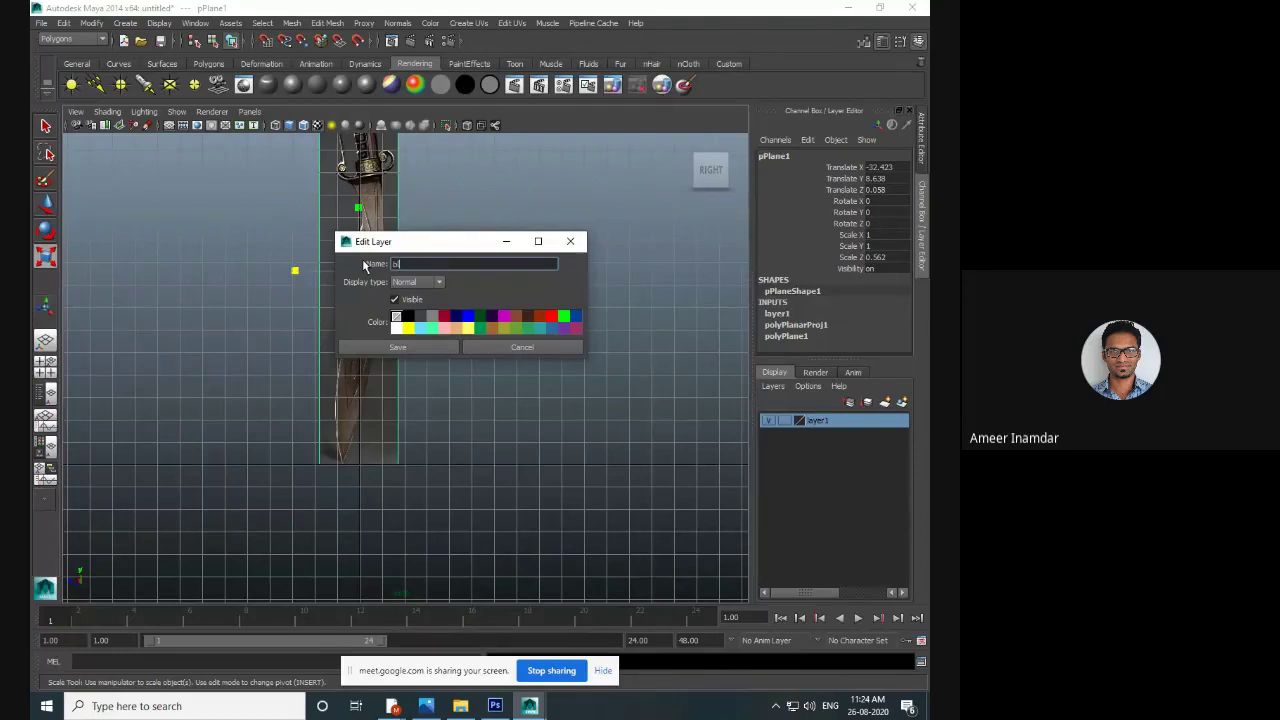
pyautogui.write('print')
pyautogui.click(468, 317)
pyautogui.click(431, 352)
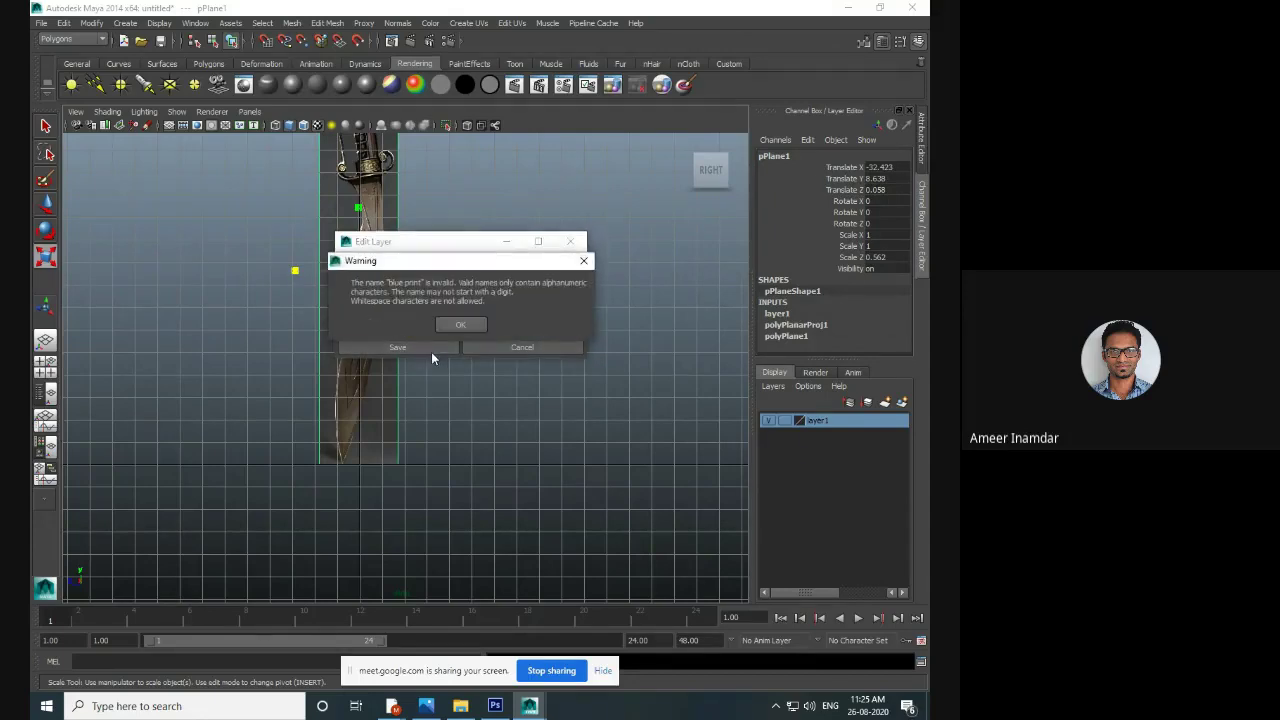
pyautogui.click(457, 323)
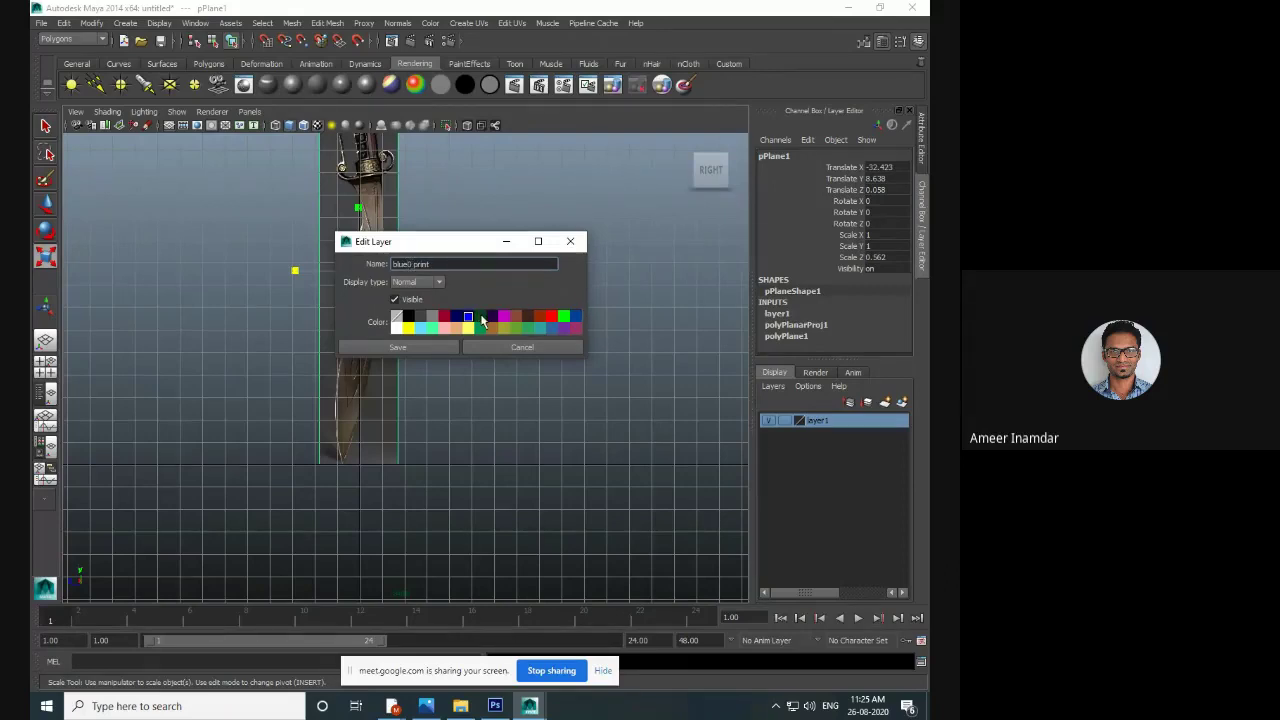
pyautogui.write('_')
pyautogui.press('BackSpace')
pyautogui.click(431, 345)
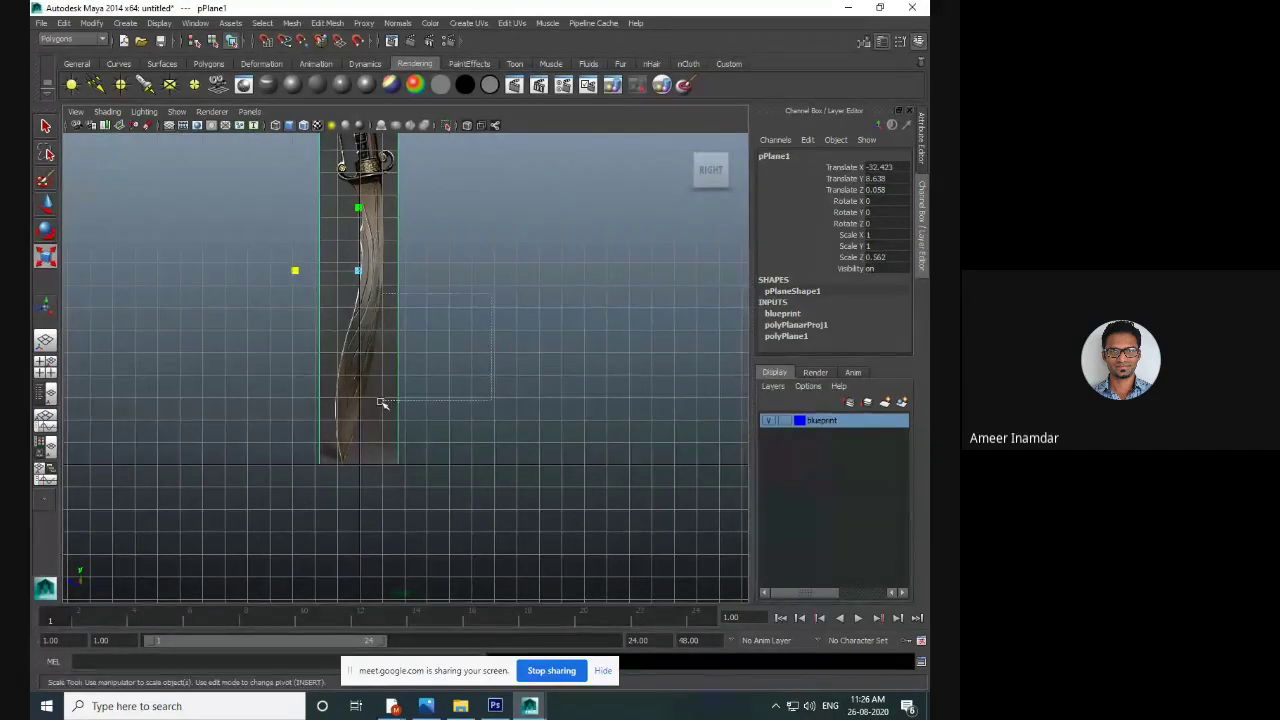
# - Set the blueprint layer to reference display type and check that the plane can no longer be selected
pyautogui.click(450, 398)
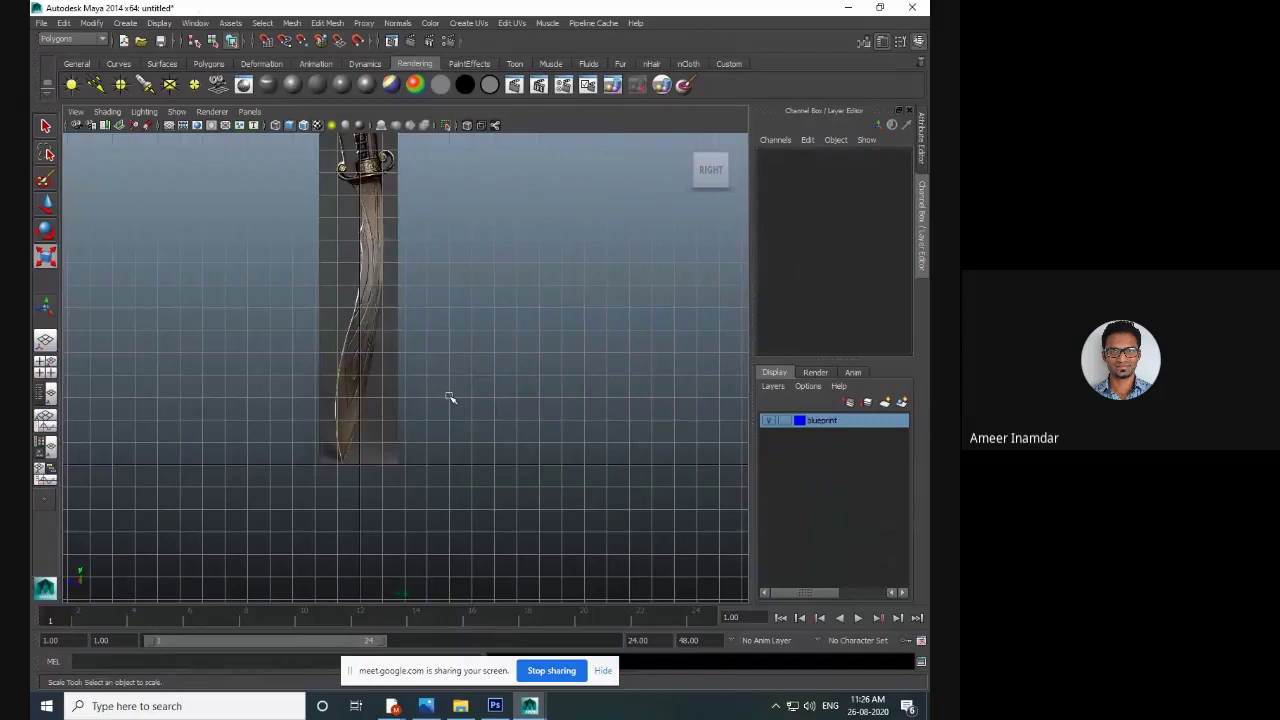
pyautogui.hotkey('alt', 'Tab')
pyautogui.hotkey('alt', 'Tab')
pyautogui.moveTo(306, 309); pyautogui.dragTo(454, 397)
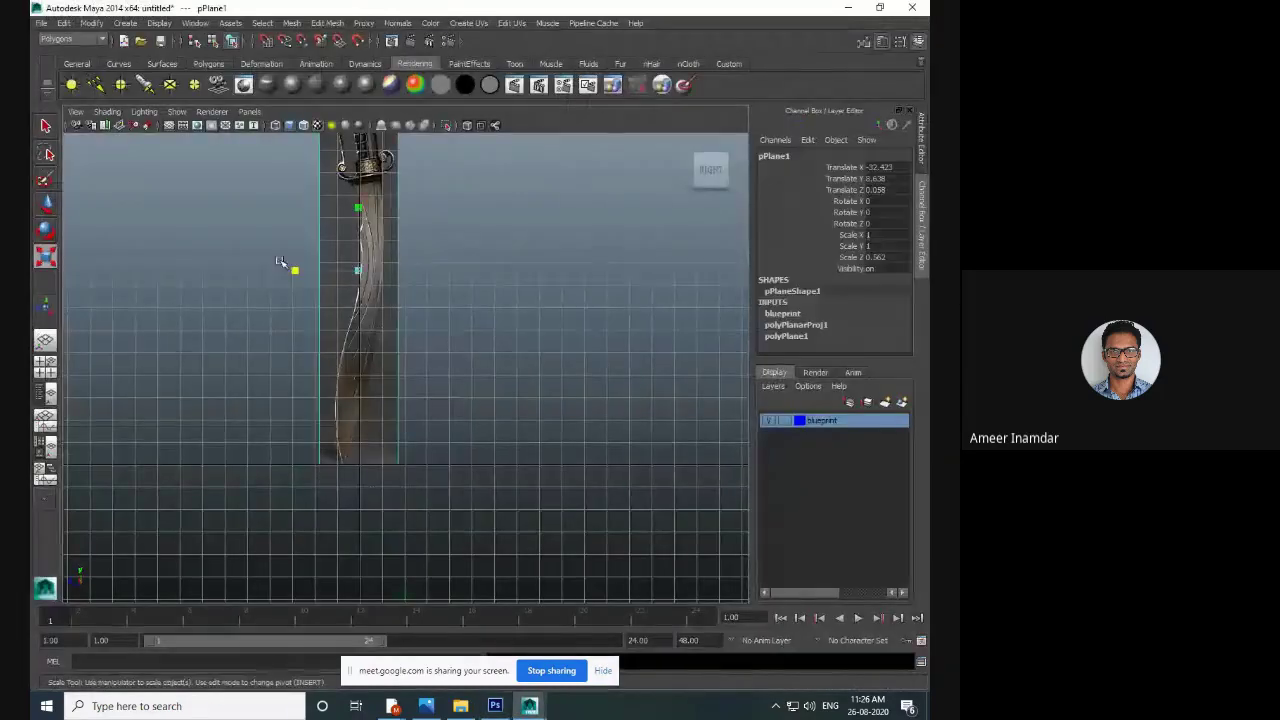
pyautogui.click(786, 420)
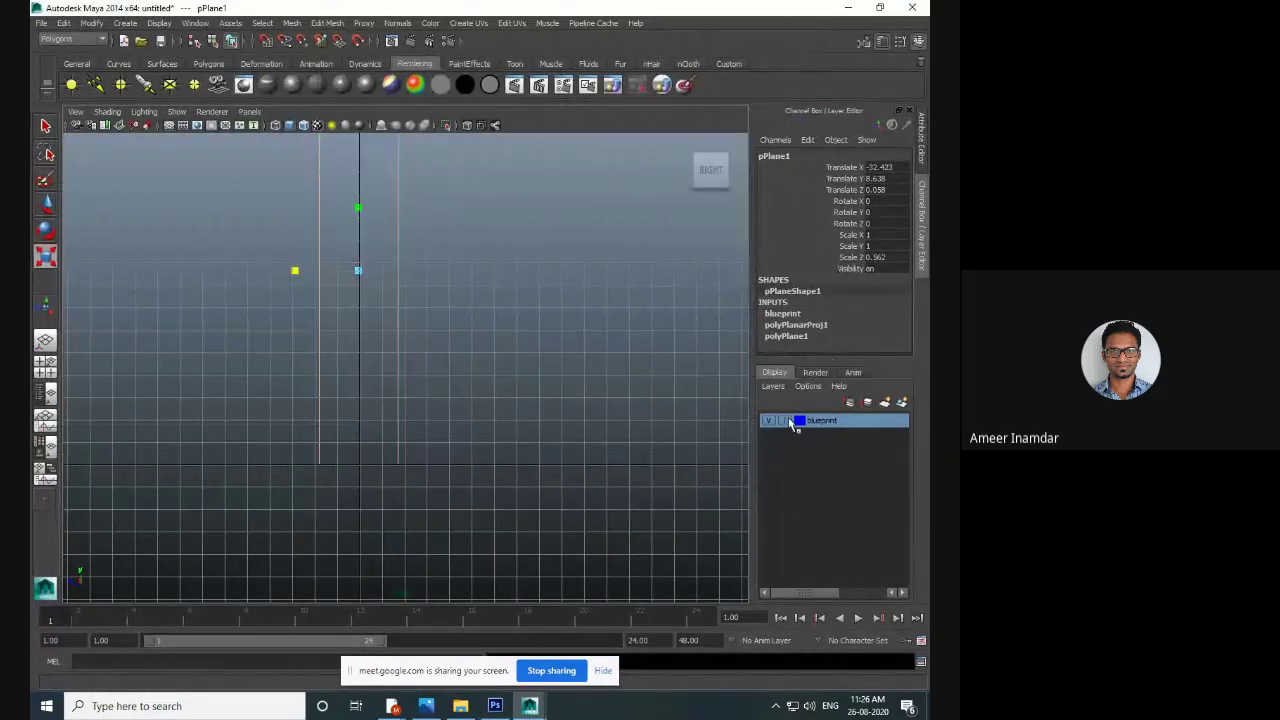
pyautogui.click(786, 420)
pyautogui.click(543, 403)
pyautogui.moveTo(404, 322); pyautogui.dragTo(331, 491)
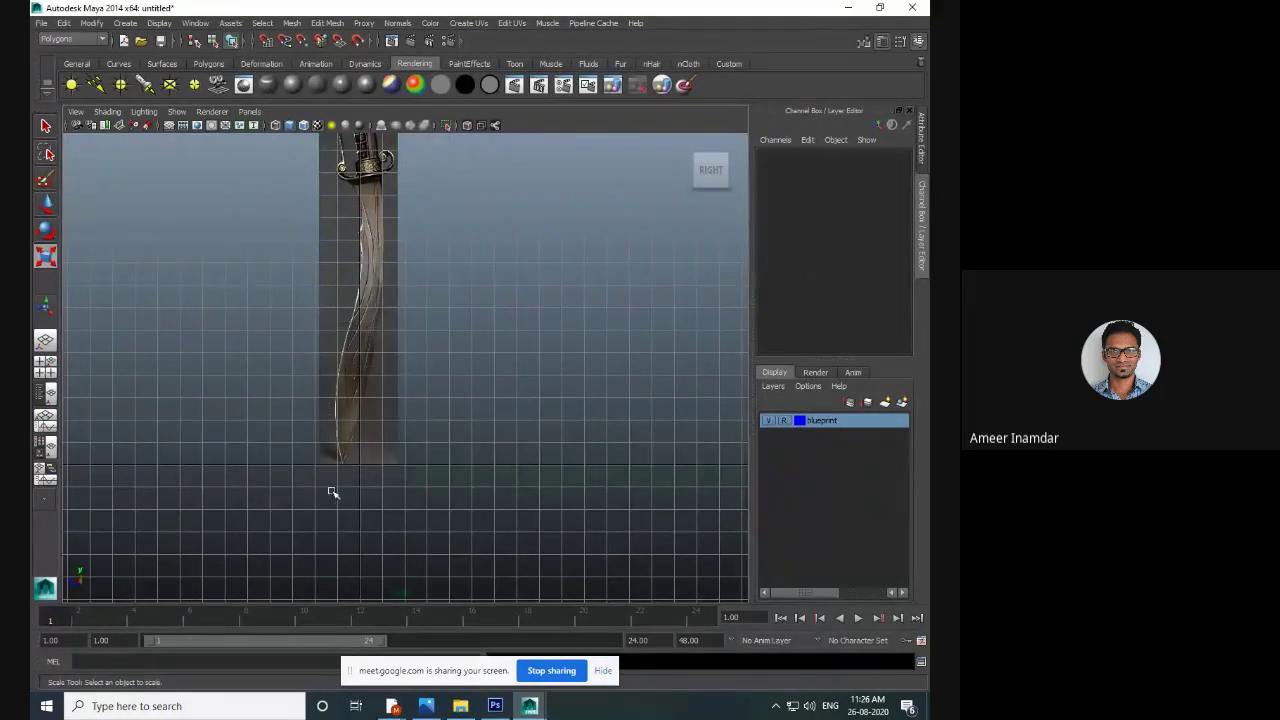
pyautogui.press('space')
pyautogui.press('space')
pyautogui.keyDown('alt'); pyautogui.moveTo(509, 336); pyautogui.dragTo(371, 289); pyautogui.keyUp('alt')
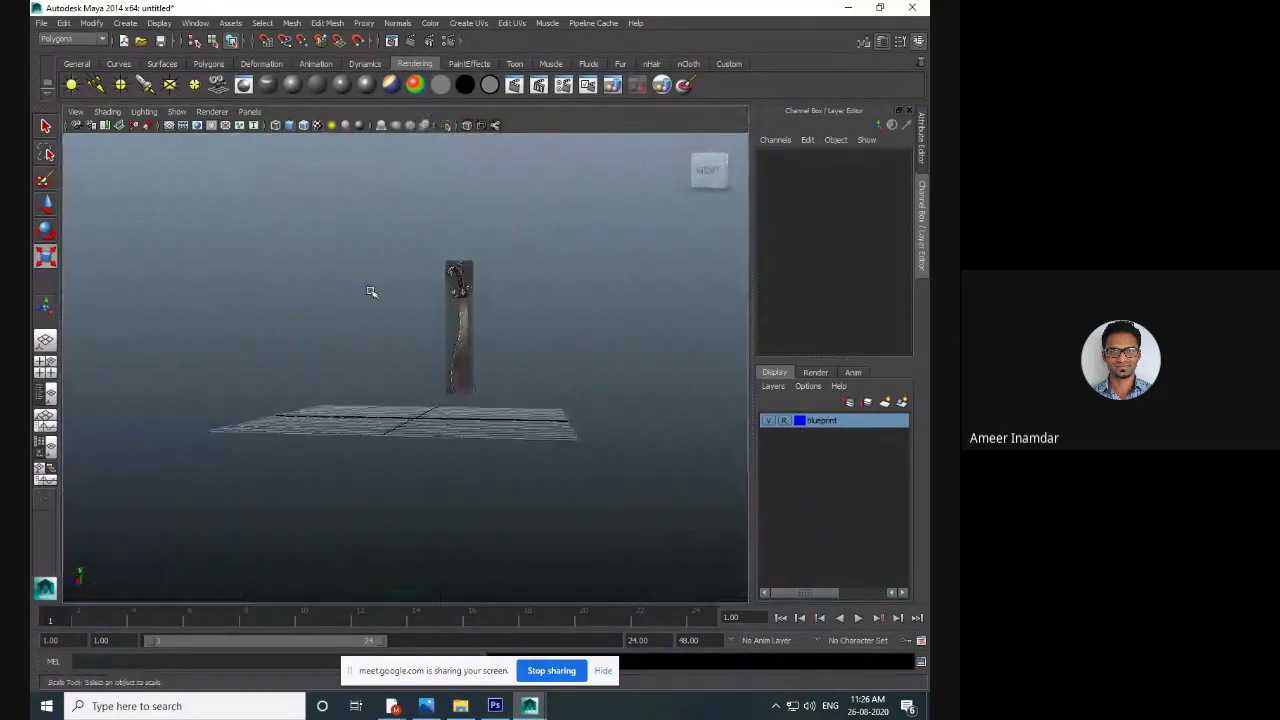
pyautogui.press('space')
pyautogui.press('space')
pyautogui.keyDown('alt'); pyautogui.moveTo(417, 363); pyautogui.dragTo(480, 391, button='middle'); pyautogui.keyUp('alt')
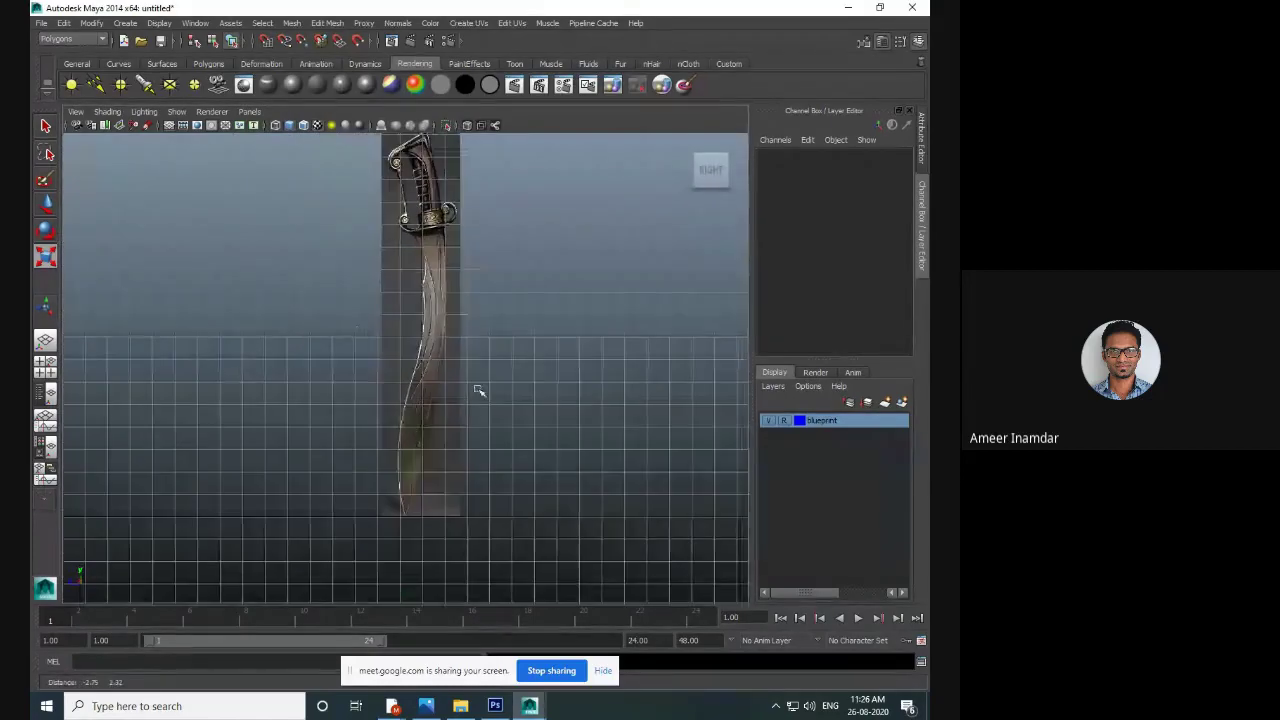
pyautogui.press('space')
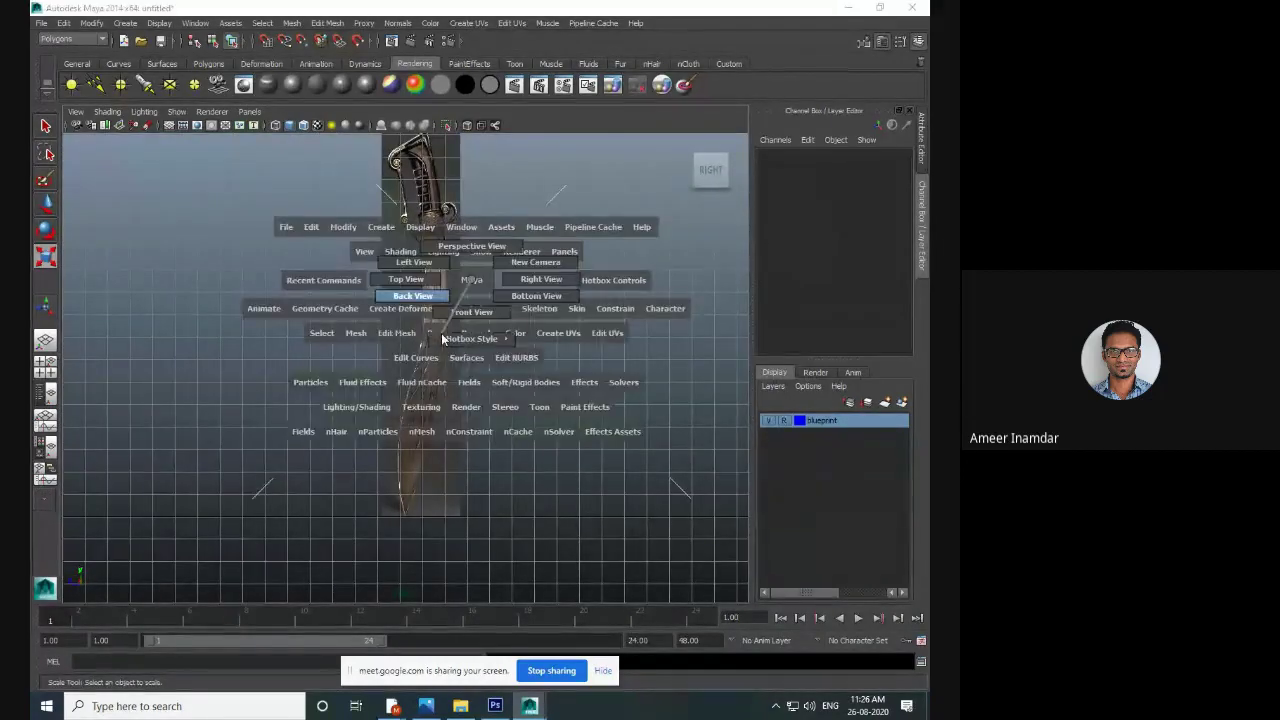
pyautogui.press('space')
pyautogui.click(490, 252)
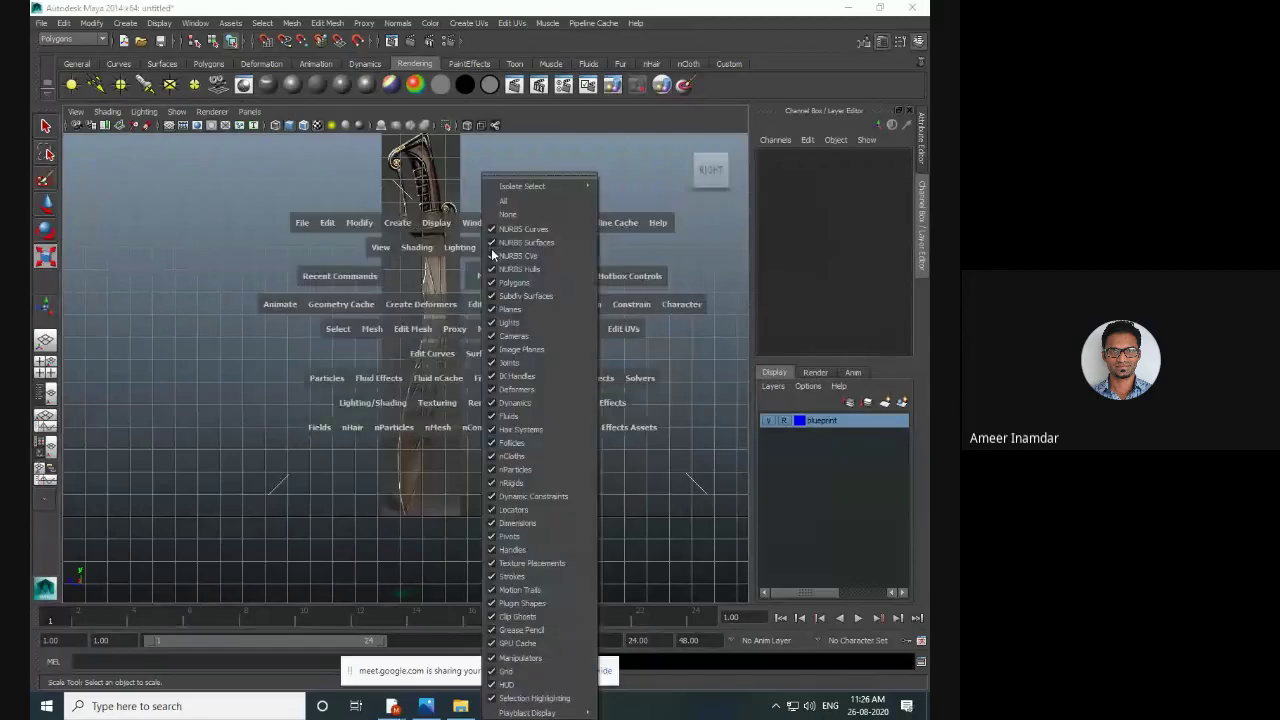
pyautogui.scroll(1, 477, 274)
pyautogui.press('space')
pyautogui.click(485, 228)
# - Create a small polygon cube over the blade's tip in the side view, give it some depth, and select it
pyautogui.keyDown('alt'); pyautogui.moveTo(475, 229); pyautogui.dragTo(450, 279, button='middle'); pyautogui.keyUp('alt')
pyautogui.press('r')
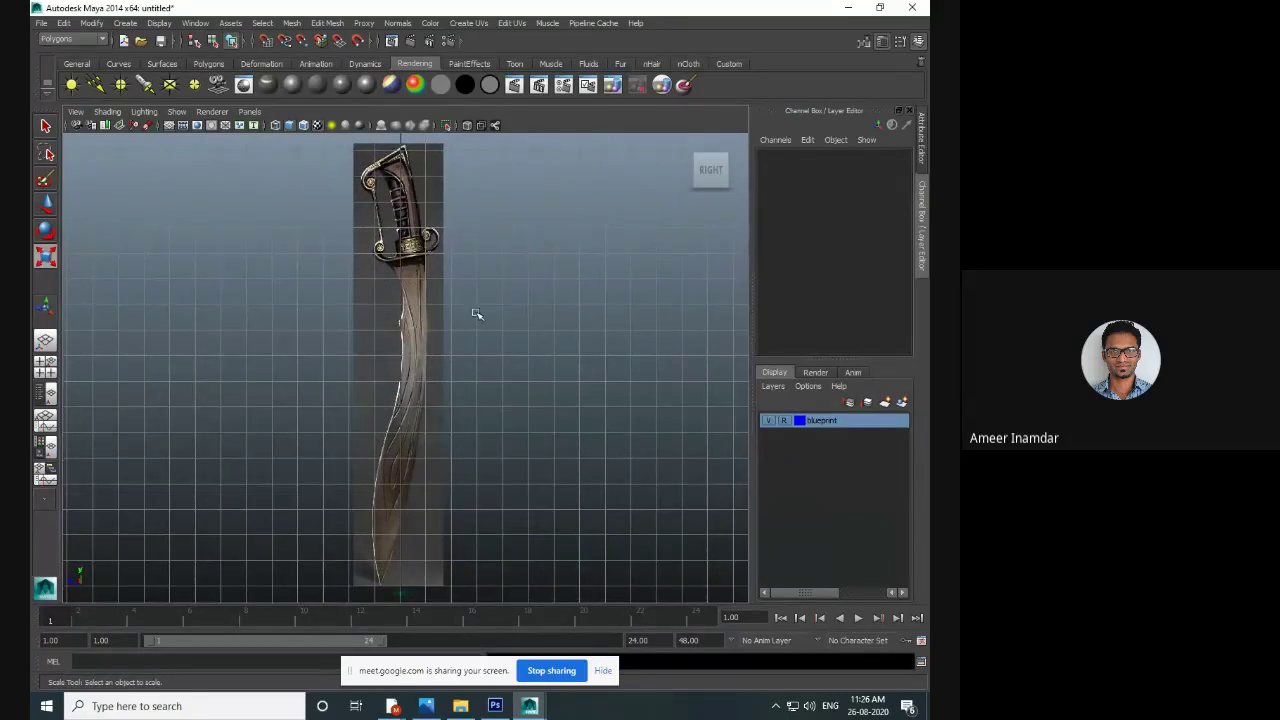
pyautogui.click(209, 64)
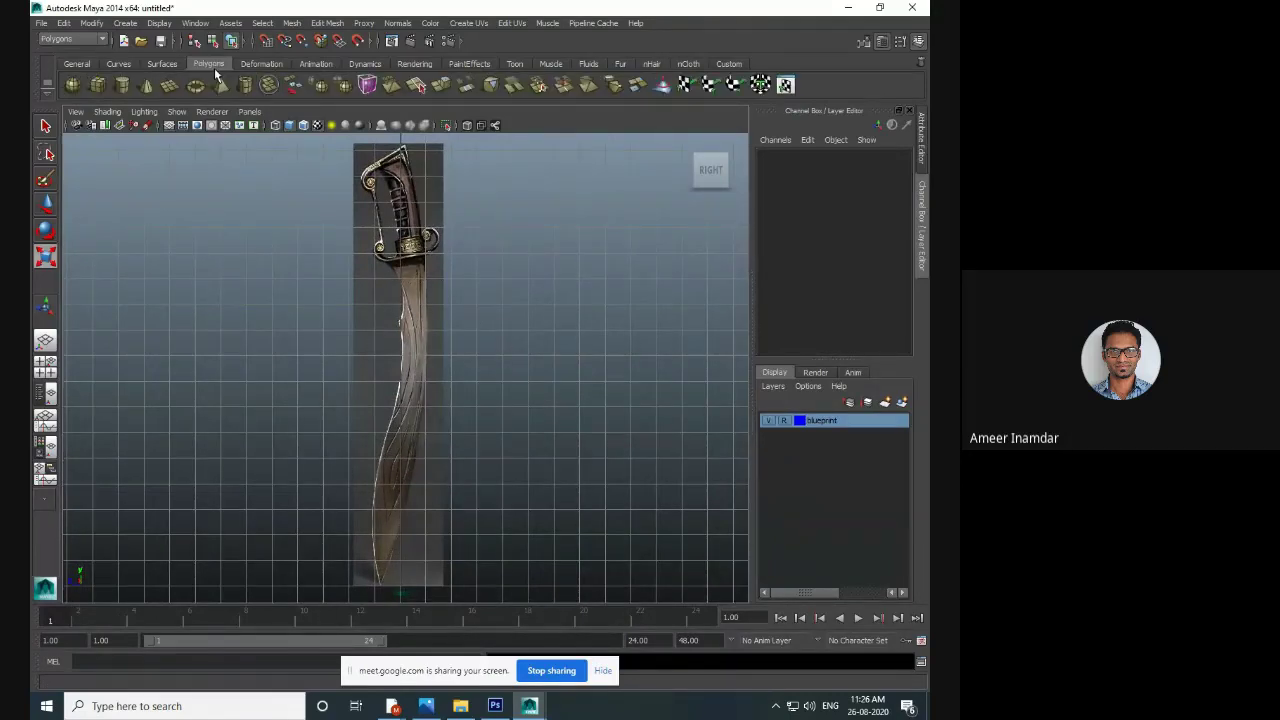
pyautogui.click(98, 86)
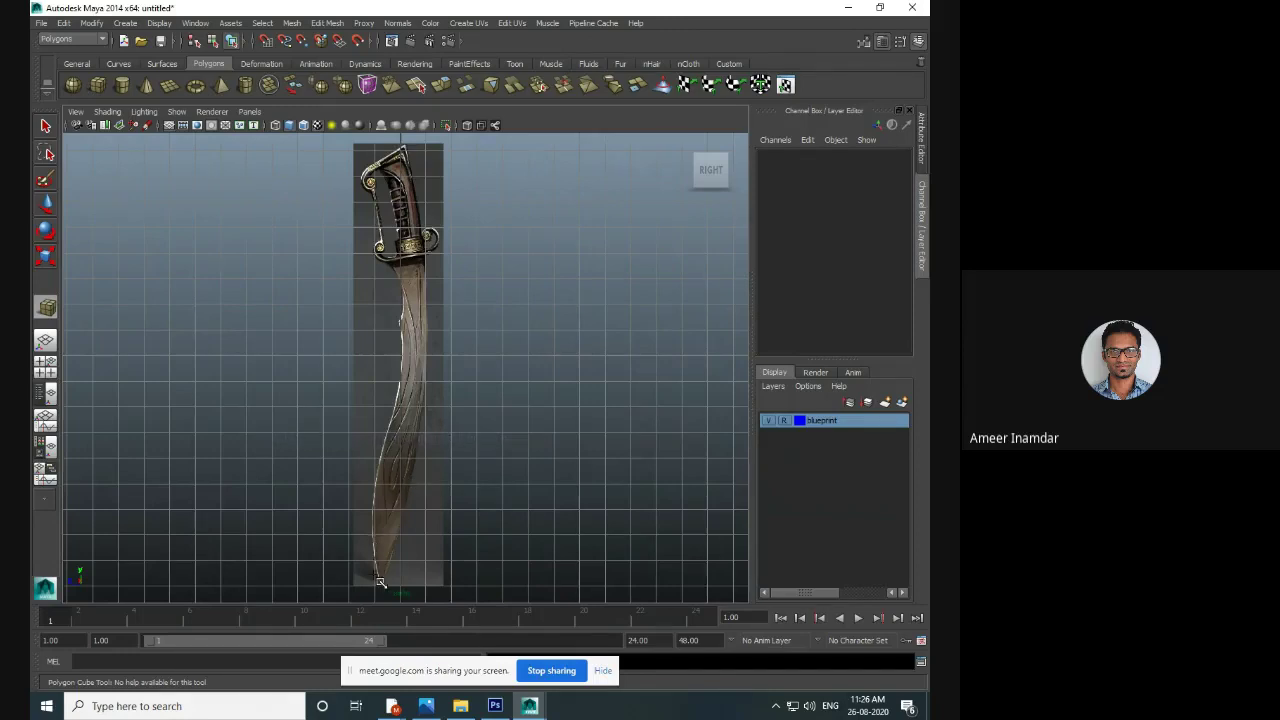
pyautogui.moveTo(376, 548); pyautogui.dragTo(404, 588)
pyautogui.press('space')
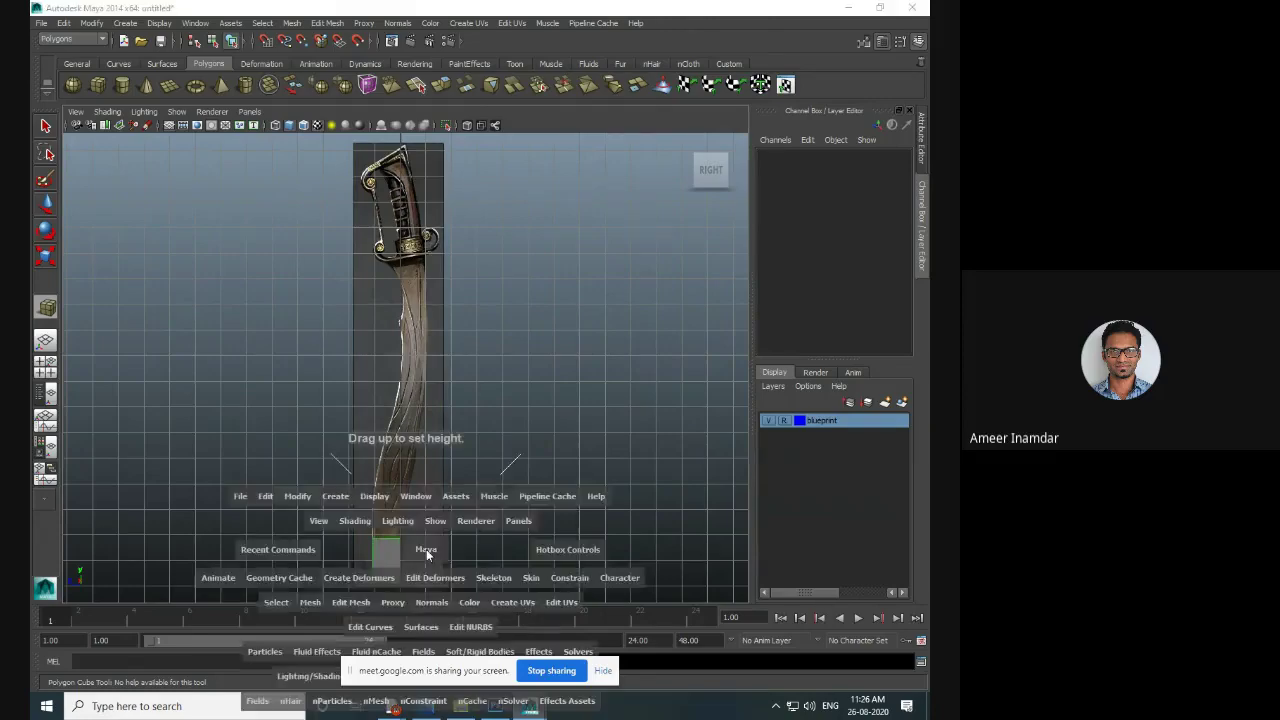
pyautogui.press('space')
pyautogui.keyDown('alt'); pyautogui.moveTo(537, 354); pyautogui.dragTo(471, 260); pyautogui.keyUp('alt')
pyautogui.moveTo(438, 331); pyautogui.dragTo(436, 330)
pyautogui.press('space')
pyautogui.press('space')
pyautogui.keyDown('alt'); pyautogui.moveTo(454, 528); pyautogui.dragTo(476, 350, button='middle'); pyautogui.keyUp('alt')
pyautogui.click(530, 445)
pyautogui.click(420, 430)
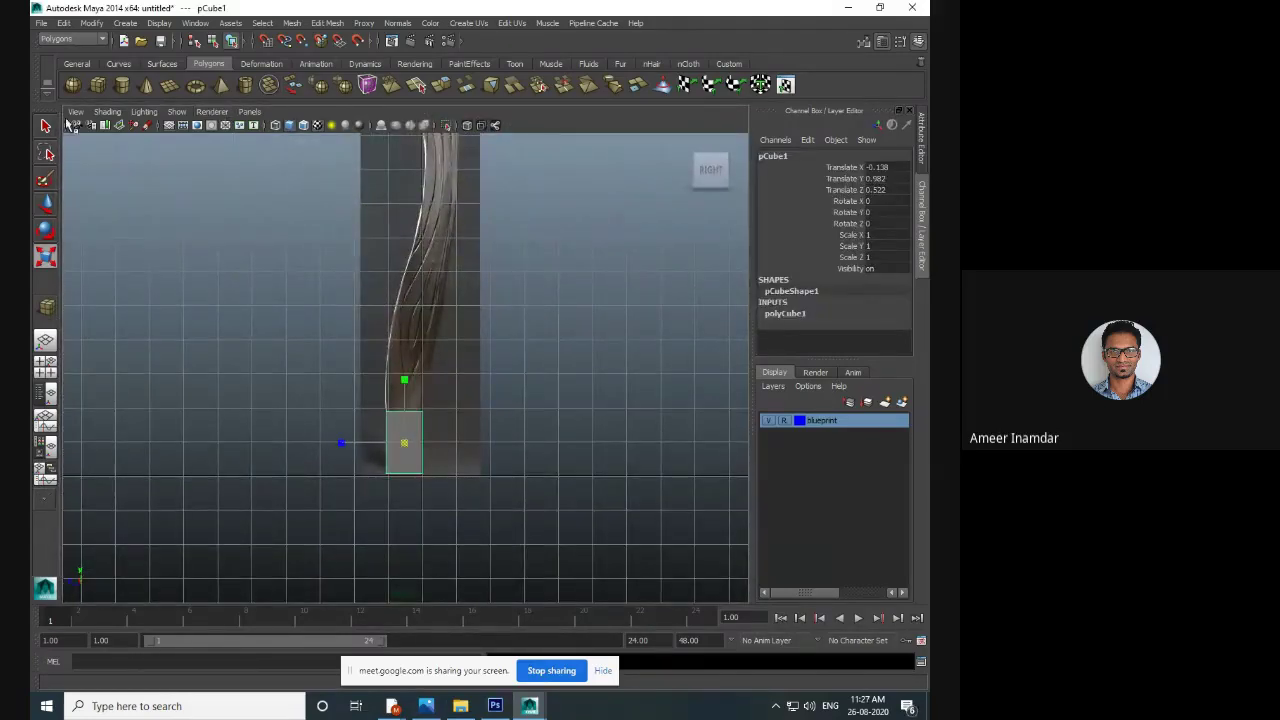
# - Try X-Ray shading in the side view to see the blueprint through the cube, and switch it off again
pyautogui.click(104, 112)
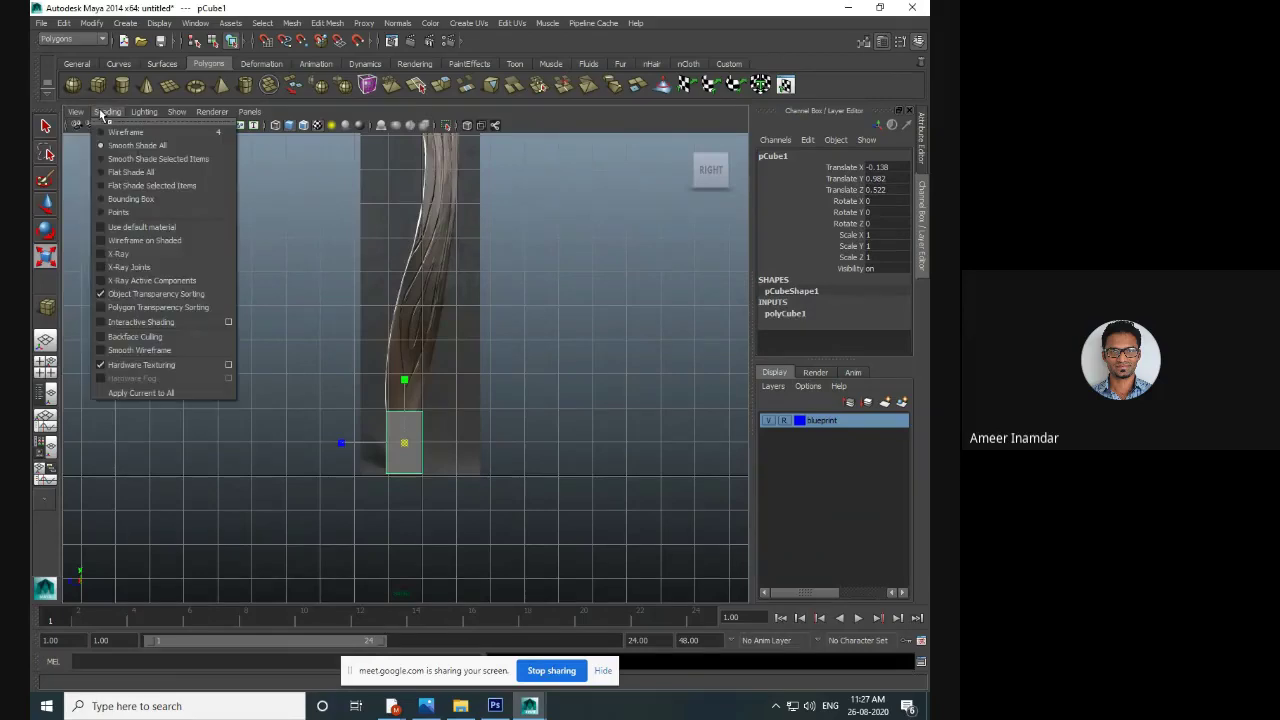
pyautogui.click(130, 252)
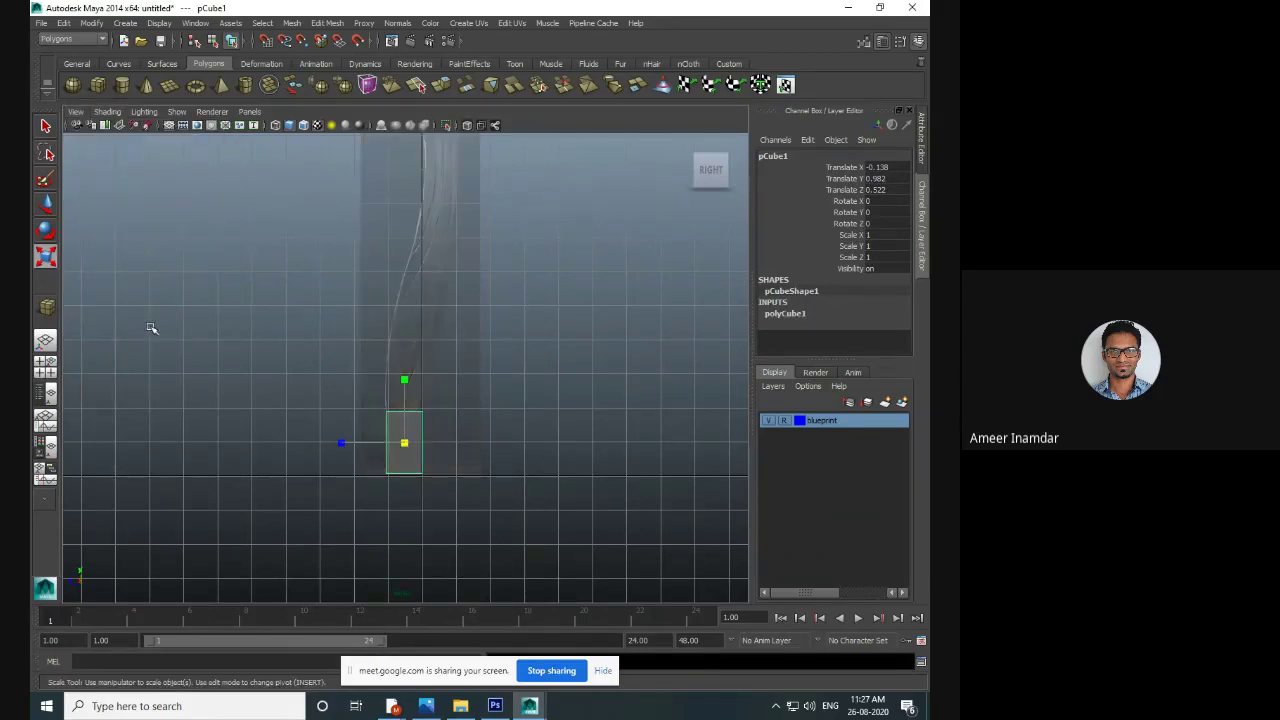
pyautogui.click(526, 486)
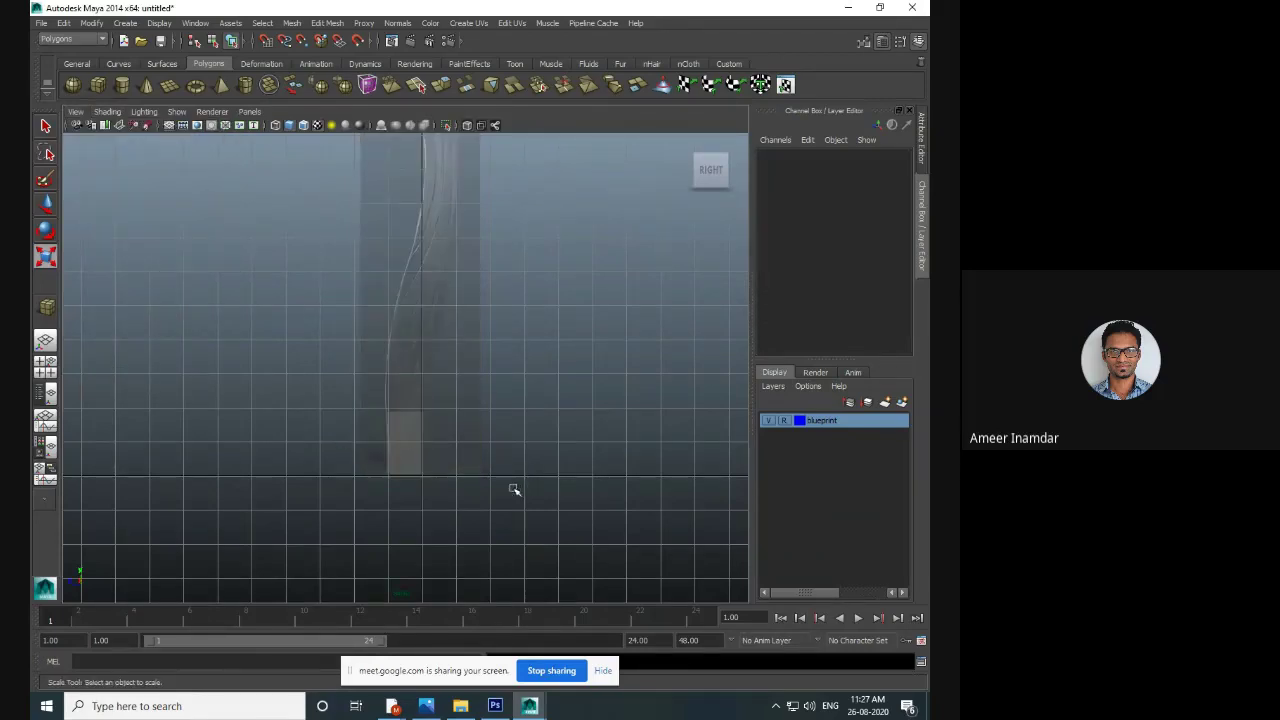
pyautogui.moveTo(513, 491); pyautogui.dragTo(248, 263)
pyautogui.click(107, 111)
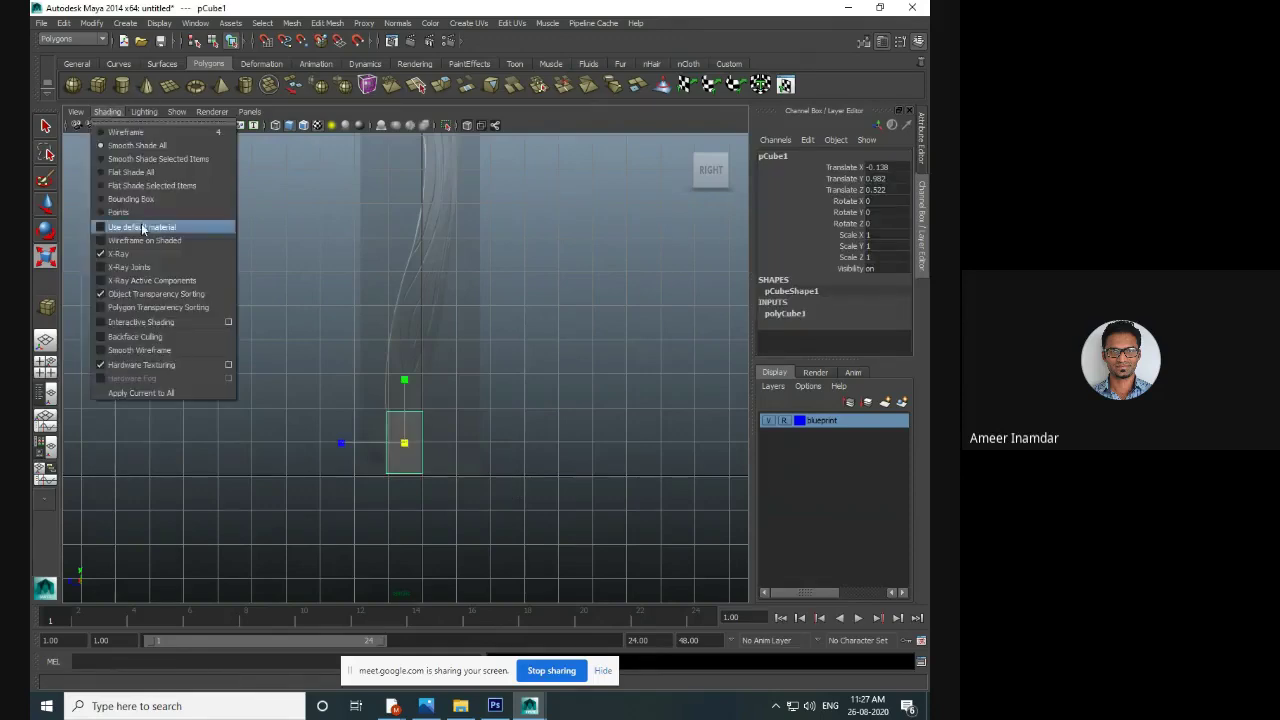
pyautogui.click(135, 260)
pyautogui.click(480, 489)
pyautogui.click(414, 443)
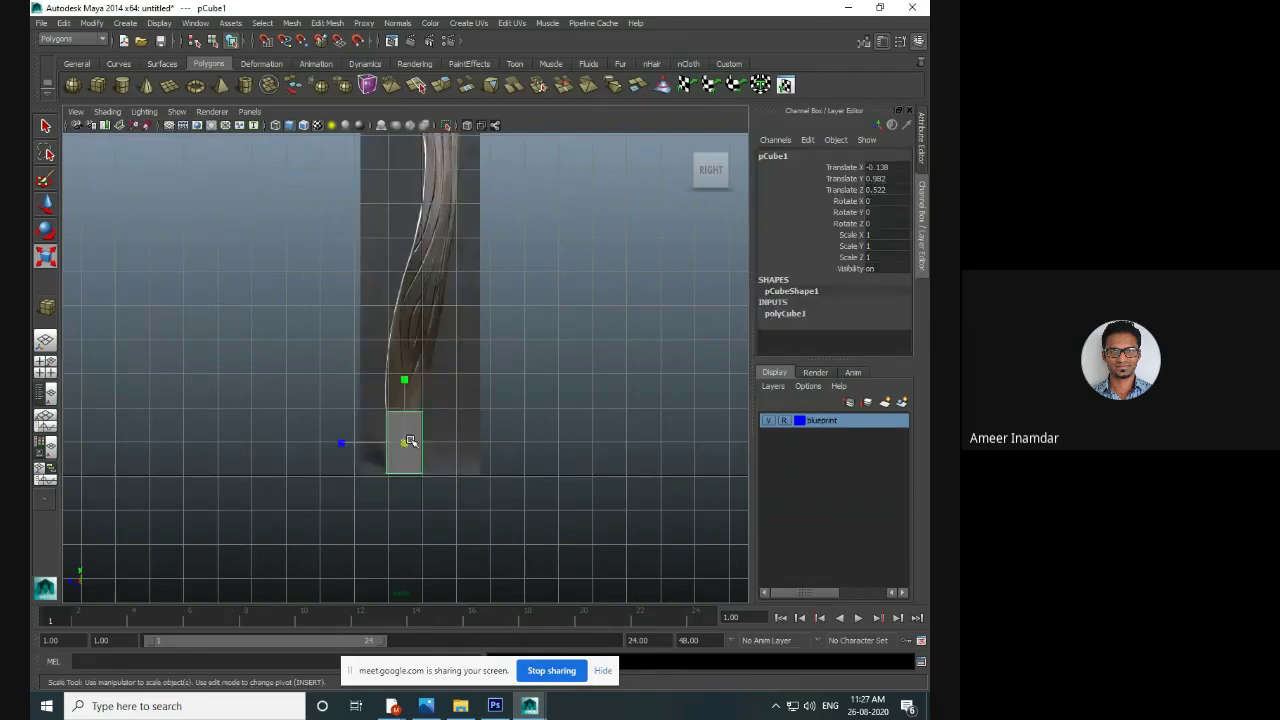
# - Assign a new Lambert material to the cube and name the material sword
pyautogui.click(414, 64)
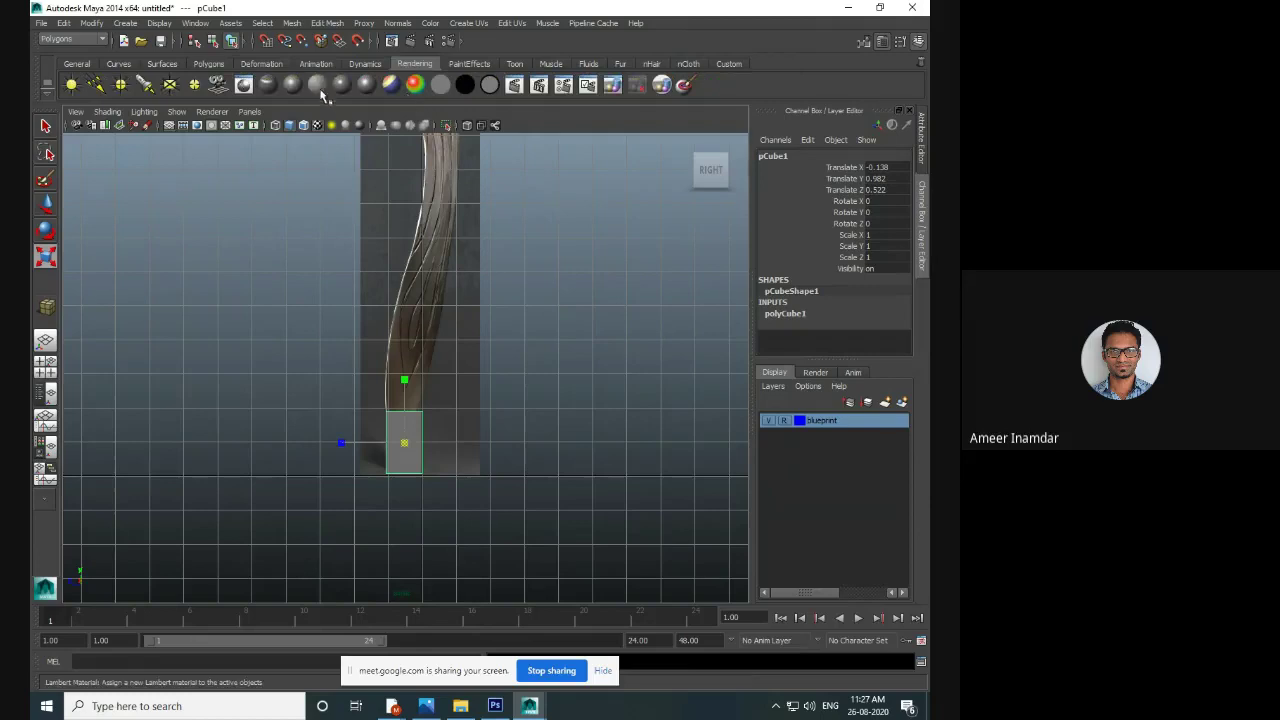
pyautogui.hotkey('ctrl', 'a')
pyautogui.click(801, 153)
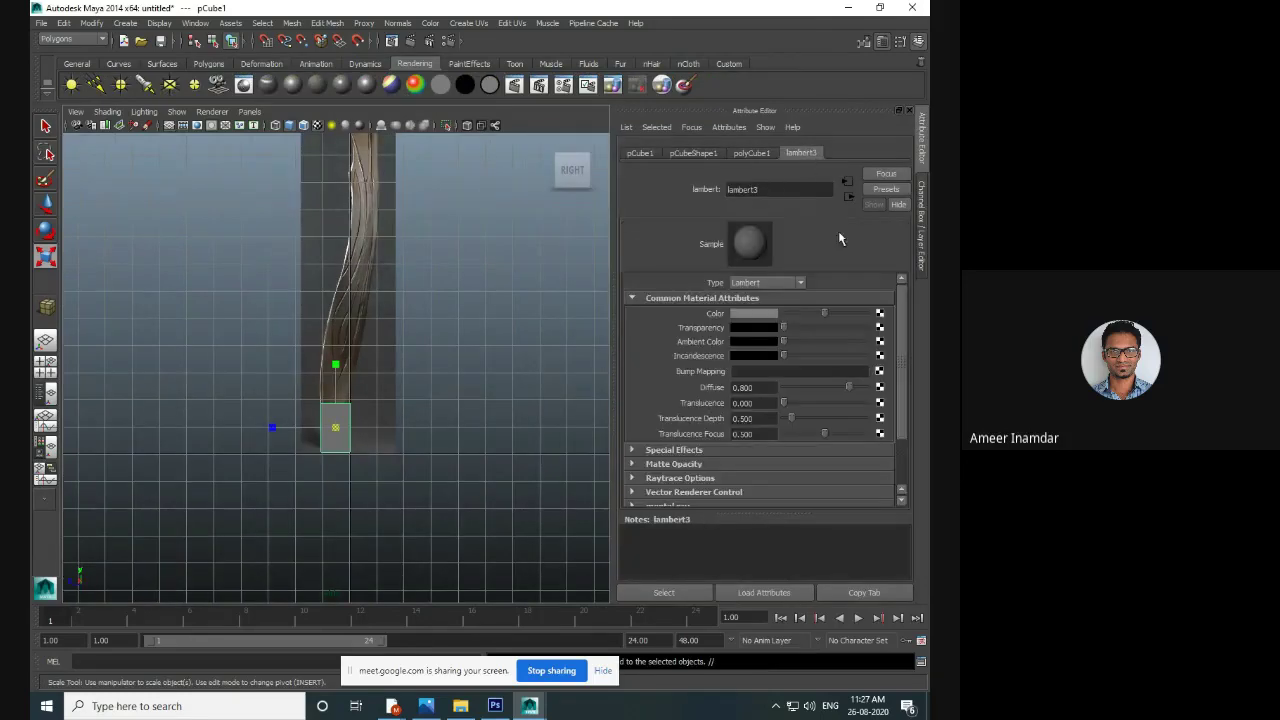
pyautogui.doubleClick(780, 189)
pyautogui.write('sword')
pyautogui.press('Return')
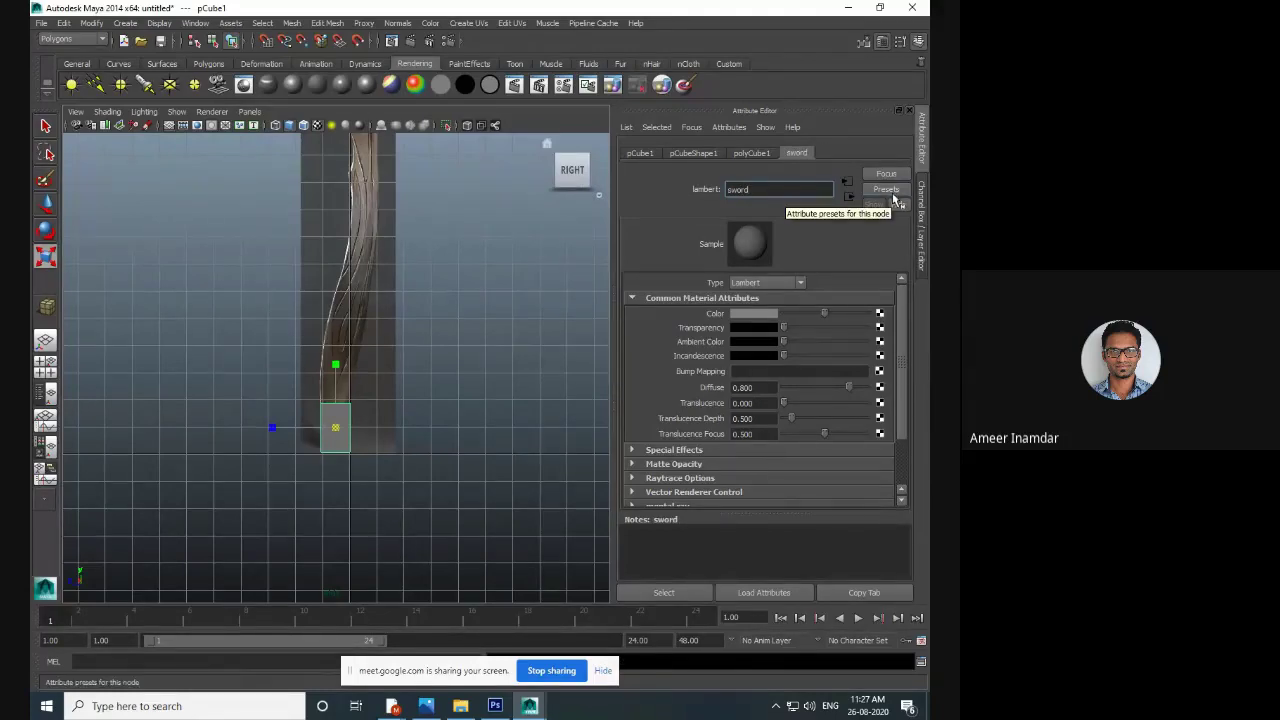
# - Raise the sword material's transparency so the reference image shows through the cube, and check it in the side view
pyautogui.moveTo(784, 328); pyautogui.dragTo(840, 328)
pyautogui.click(468, 392)
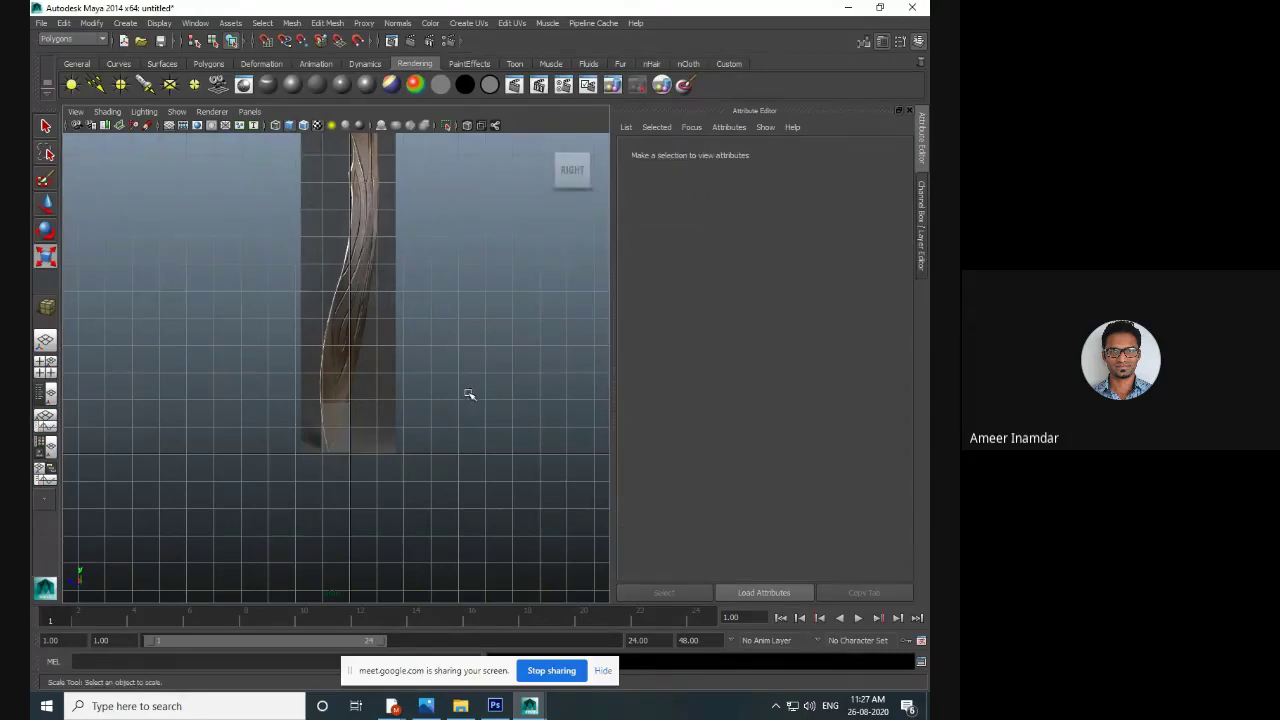
pyautogui.press('space')
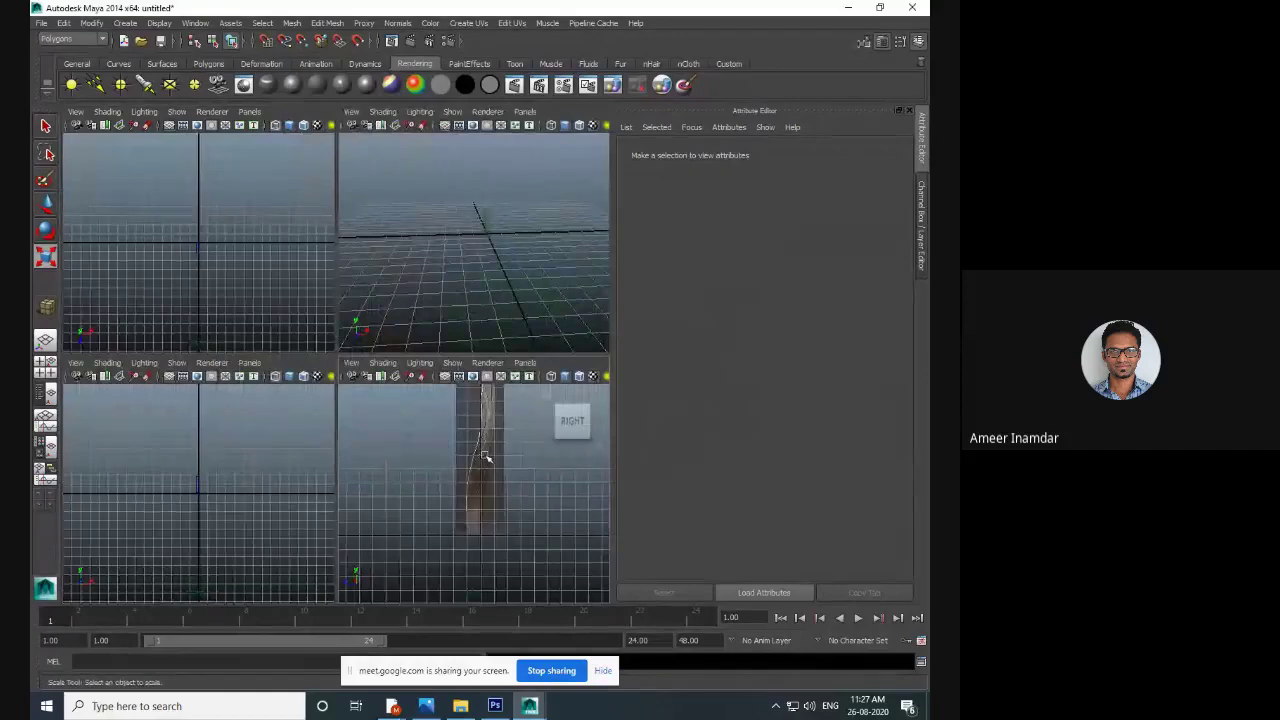
pyautogui.press('space')
pyautogui.hotkey('ctrl', 'a')
pyautogui.scroll(5, 415, 422)
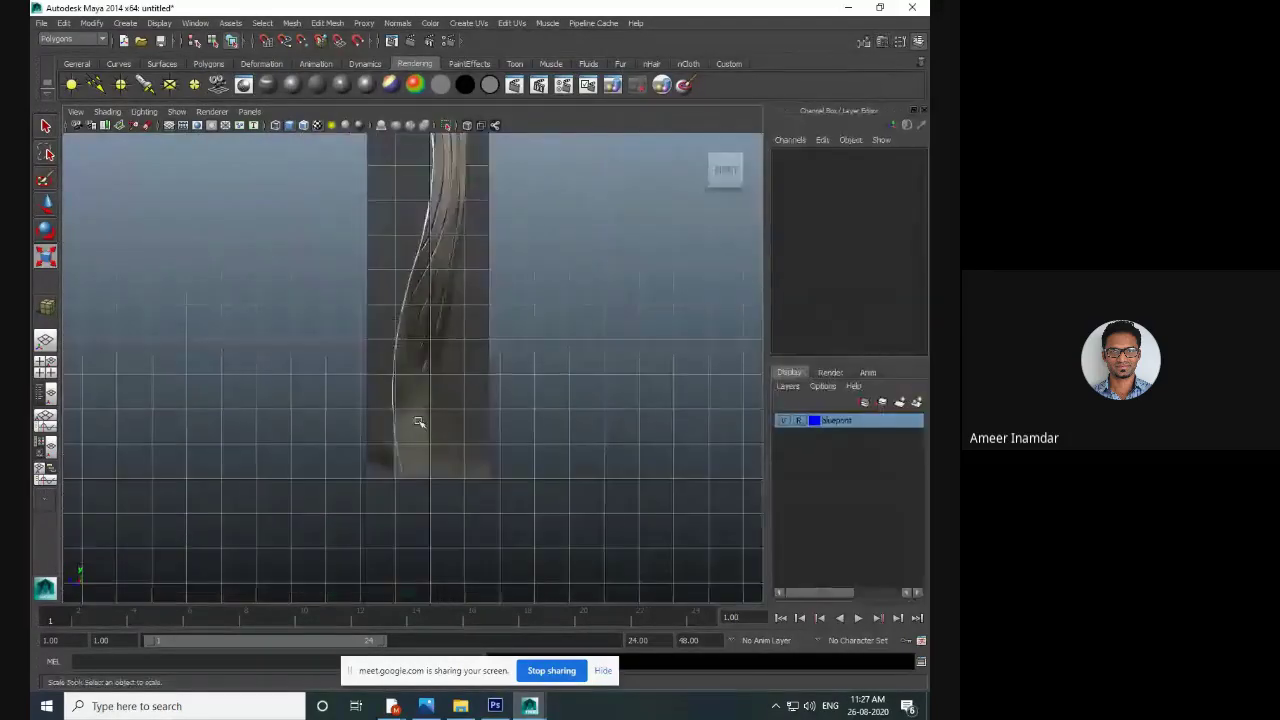
pyautogui.keyDown('alt'); pyautogui.moveTo(415, 422); pyautogui.dragTo(438, 342, button='middle'); pyautogui.keyUp('alt')
# - Select the cube's upper vertices and move them up to just below the sword's guard
pyautogui.click(455, 419)
pyautogui.scroll(-4, 462, 398)
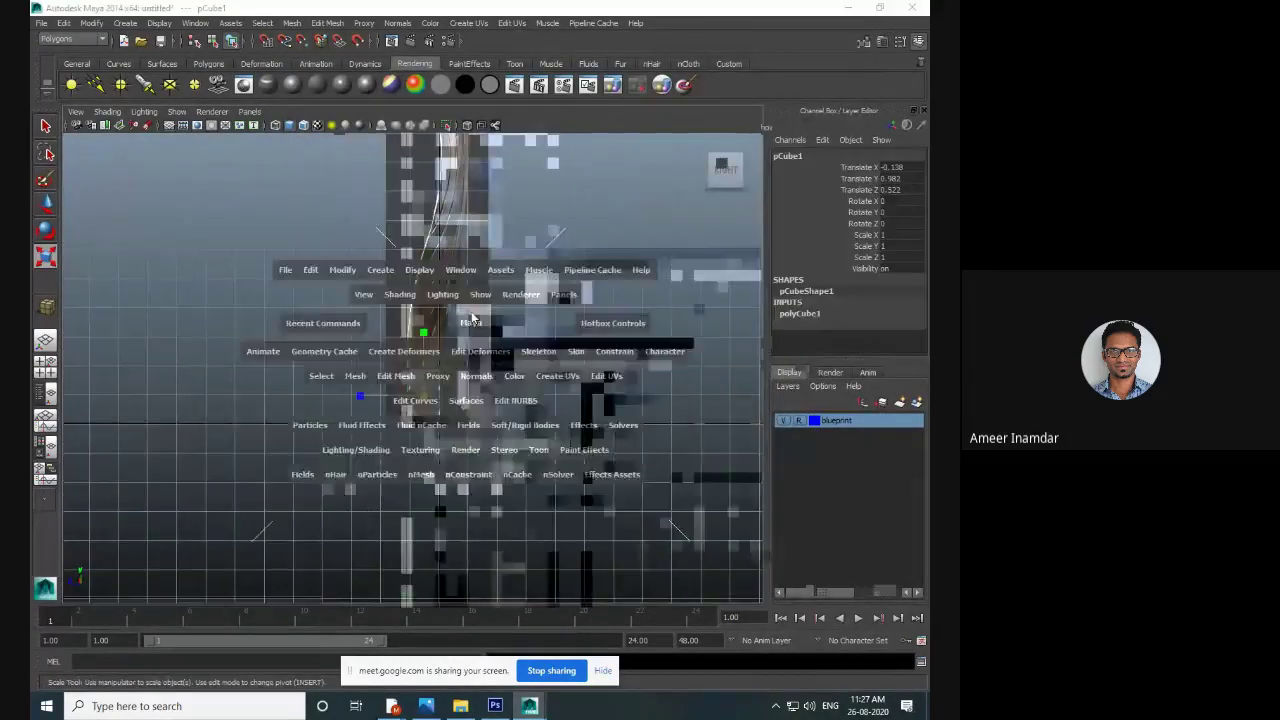
pyautogui.press('space')
pyautogui.press('space')
pyautogui.scroll(4, 400, 400)
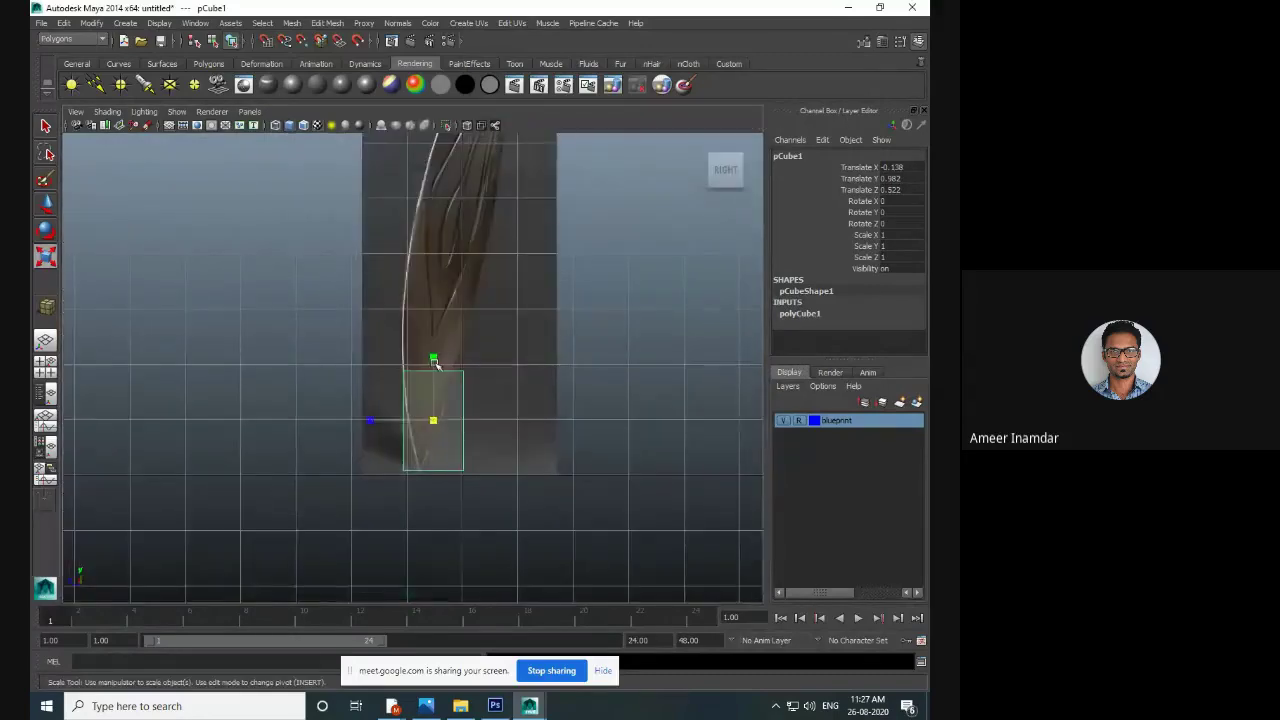
pyautogui.scroll(-3, 480, 386)
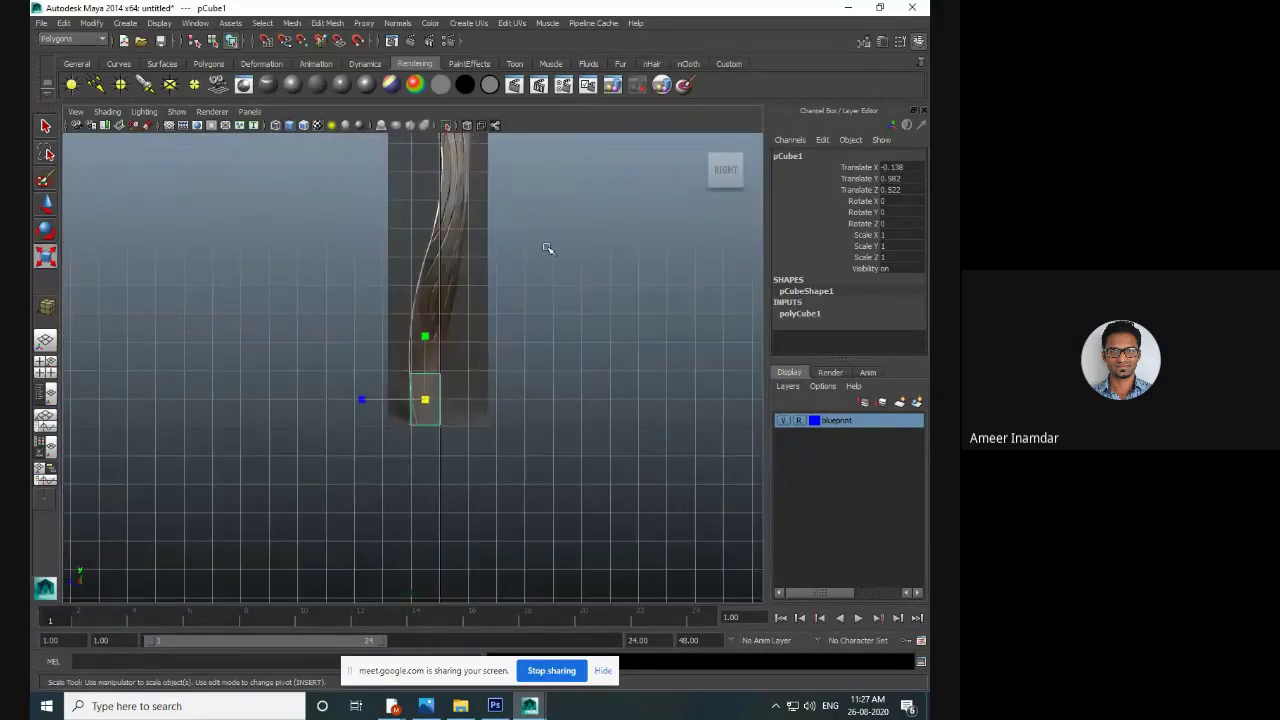
pyautogui.press('space')
pyautogui.keyDown('alt'); pyautogui.moveTo(552, 237); pyautogui.dragTo(537, 370, button='middle'); pyautogui.keyUp('alt')
pyautogui.moveTo(456, 384); pyautogui.dragTo(402, 386, button='right')
pyautogui.moveTo(417, 467); pyautogui.dragTo(485, 497)
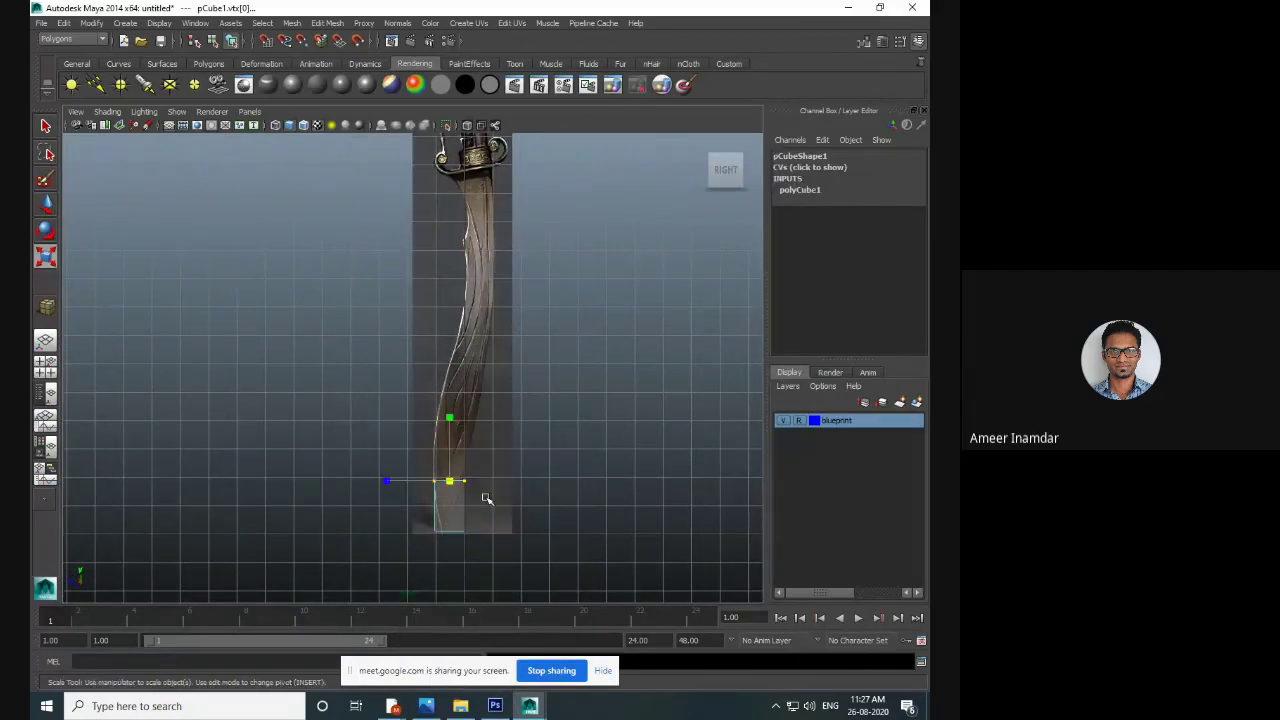
pyautogui.press('w')
pyautogui.moveTo(452, 433); pyautogui.dragTo(468, 128)
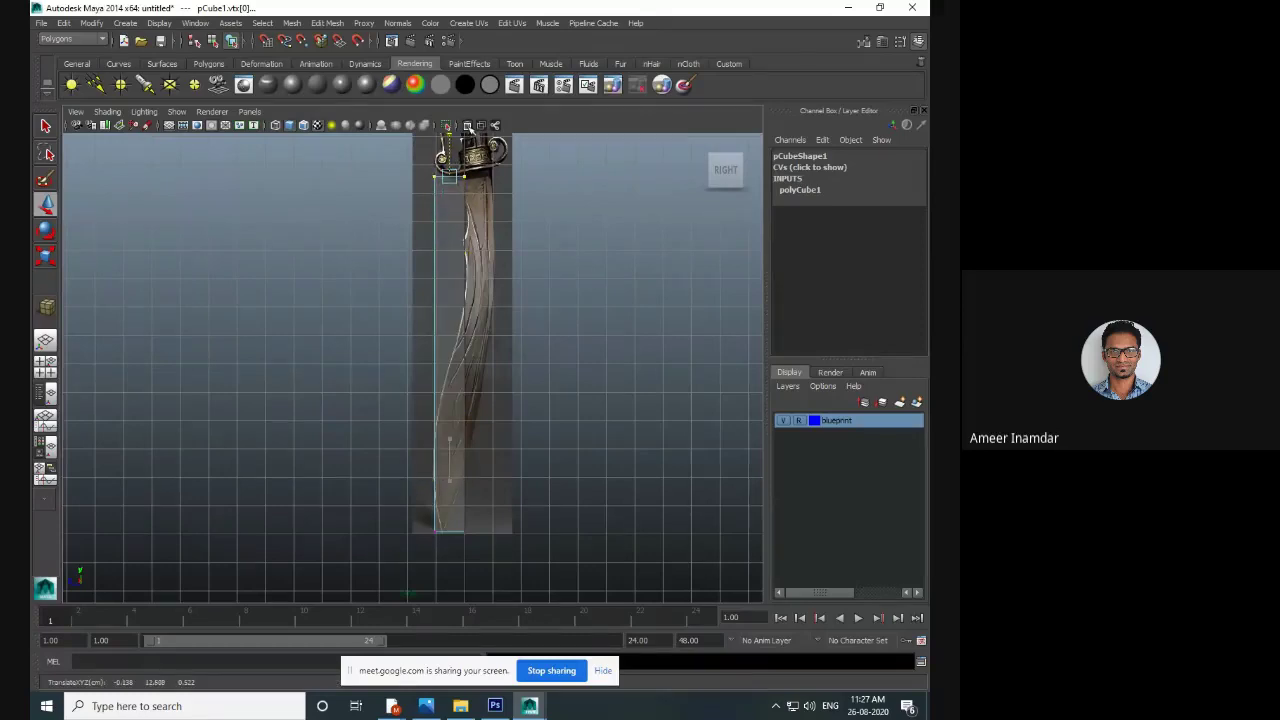
# - Move the mesh's two upper corner vertices to match the blade's width and slant directly under the guard
pyautogui.scroll(2, 471, 214)
pyautogui.keyDown('alt'); pyautogui.moveTo(471, 214); pyautogui.dragTo(366, 277, button='middle'); pyautogui.keyUp('alt')
pyautogui.scroll(4, 508, 219)
pyautogui.scroll(3, 366, 328)
pyautogui.keyDown('alt'); pyautogui.moveTo(366, 328); pyautogui.dragTo(375, 429, button='middle'); pyautogui.keyUp('alt')
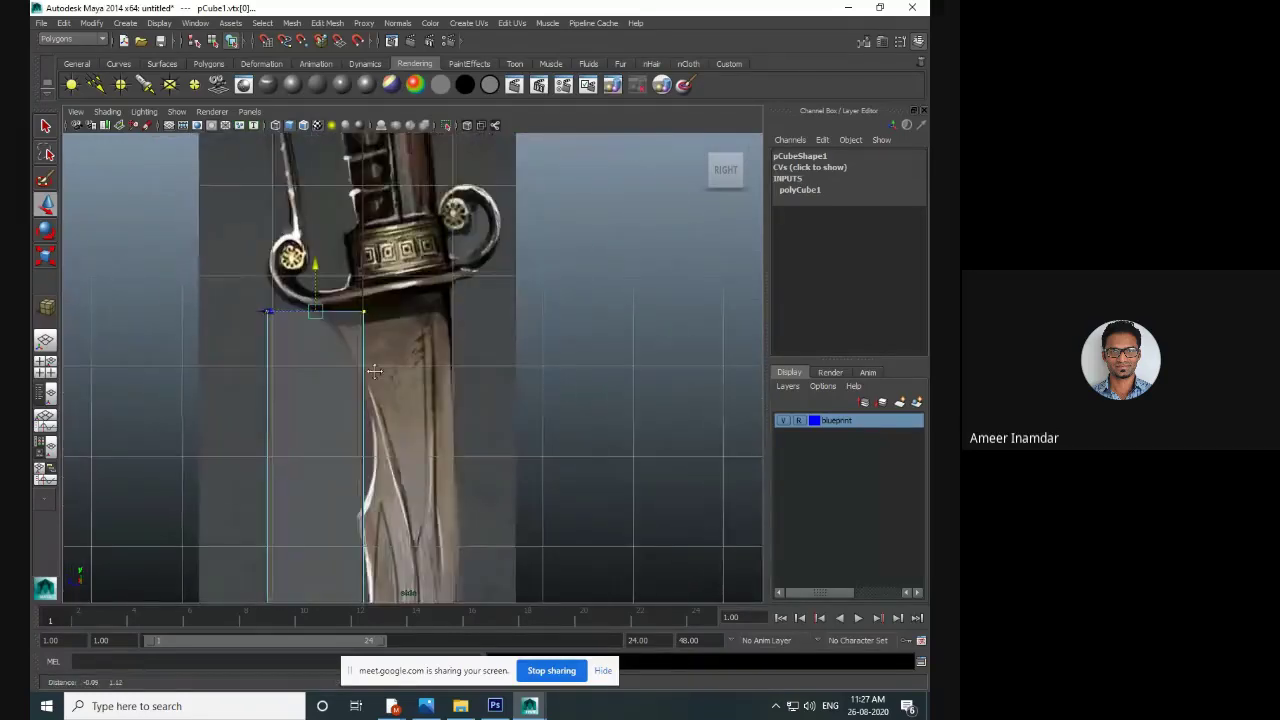
pyautogui.moveTo(385, 288); pyautogui.dragTo(453, 287)
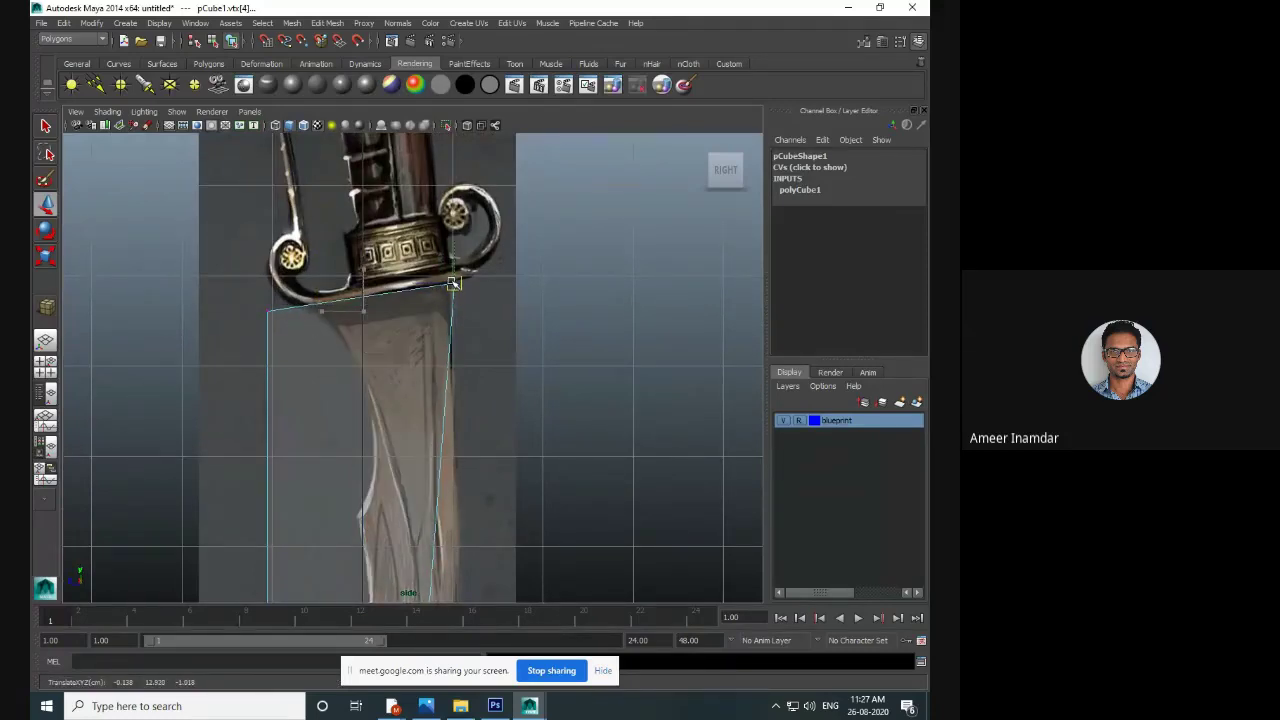
pyautogui.click(265, 310)
pyautogui.moveTo(265, 310); pyautogui.dragTo(313, 308)
# - Move the mesh's two lower corner vertices inward and up onto the blade's edges just above its tip
pyautogui.keyDown('alt'); pyautogui.moveTo(359, 397); pyautogui.dragTo(394, 243, button='middle'); pyautogui.keyUp('alt')
pyautogui.scroll(-8, 366, 300)
pyautogui.scroll(6, 439, 450)
pyautogui.scroll(1, 373, 487)
pyautogui.keyDown('alt'); pyautogui.moveTo(373, 487); pyautogui.dragTo(414, 363, button='middle'); pyautogui.keyUp('alt')
pyautogui.scroll(1, 410, 385)
pyautogui.keyDown('alt'); pyautogui.moveTo(405, 408); pyautogui.dragTo(420, 380, button='middle'); pyautogui.keyUp('alt')
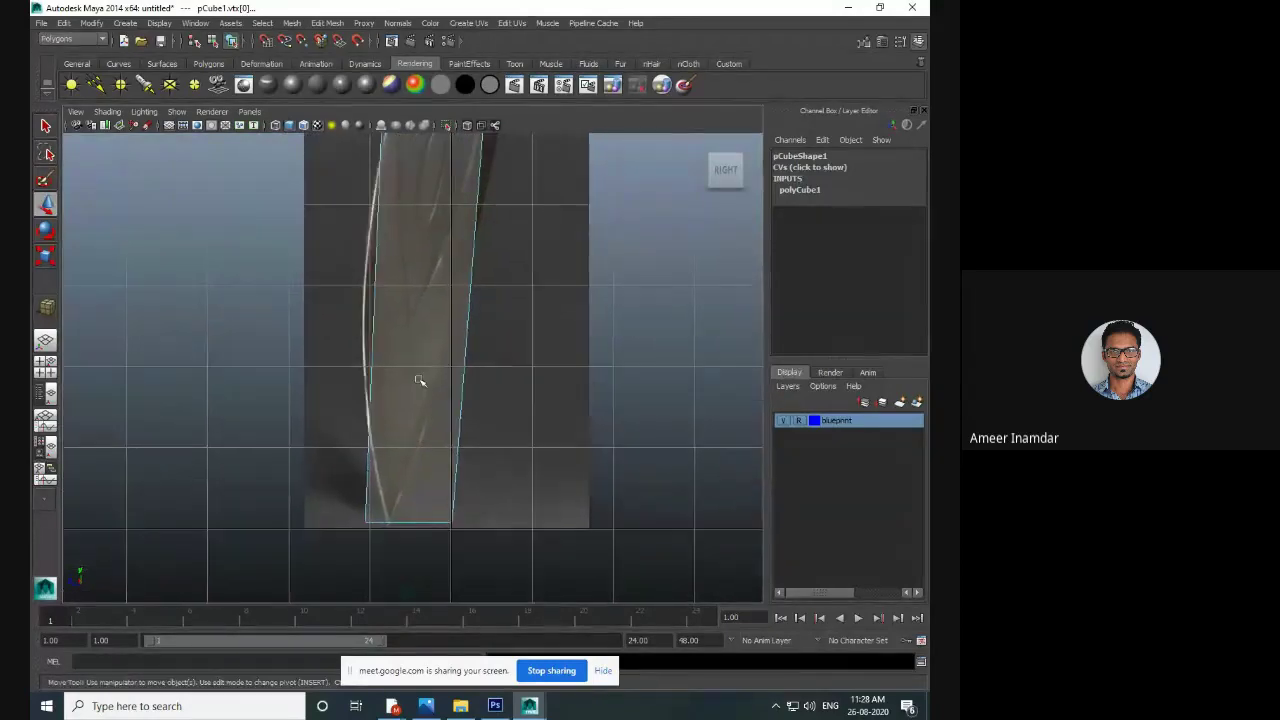
pyautogui.moveTo(443, 509); pyautogui.dragTo(411, 474)
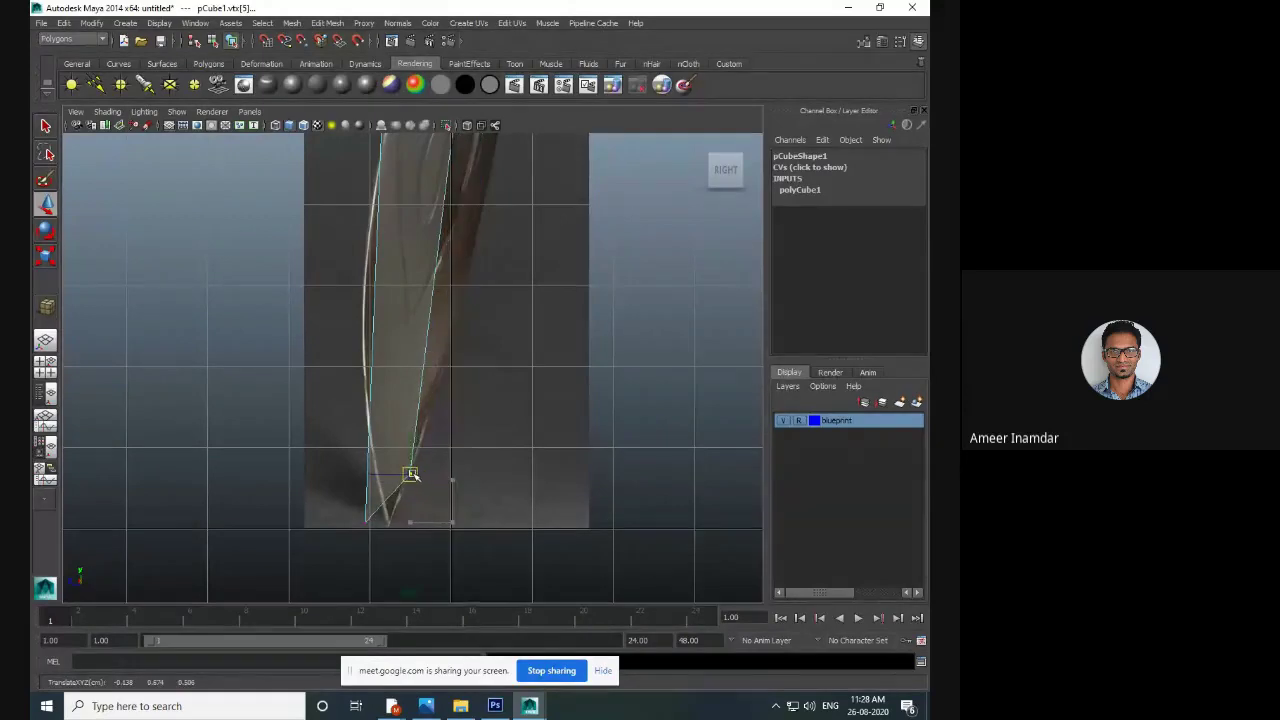
pyautogui.moveTo(350, 501); pyautogui.dragTo(373, 479)
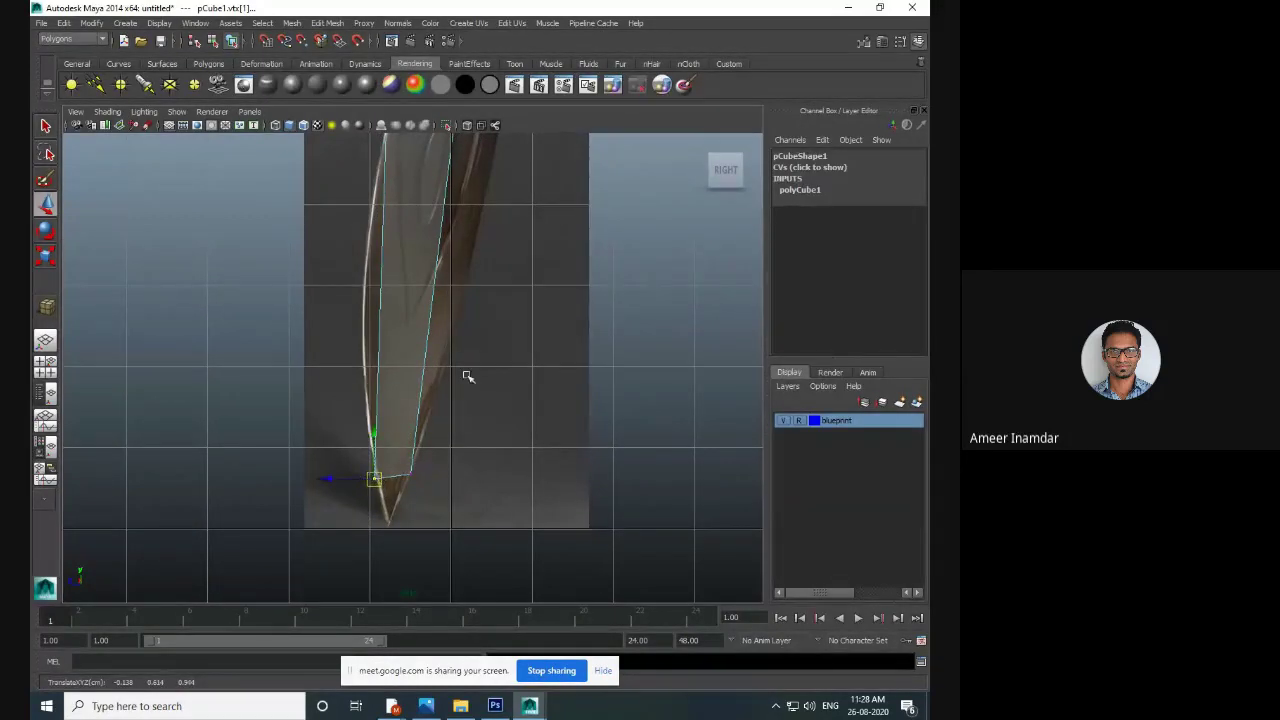
# - Insert four edge loops across the blade mesh: two below the guard, one near mid-length and one in the lower part
pyautogui.scroll(-5, 466, 374)
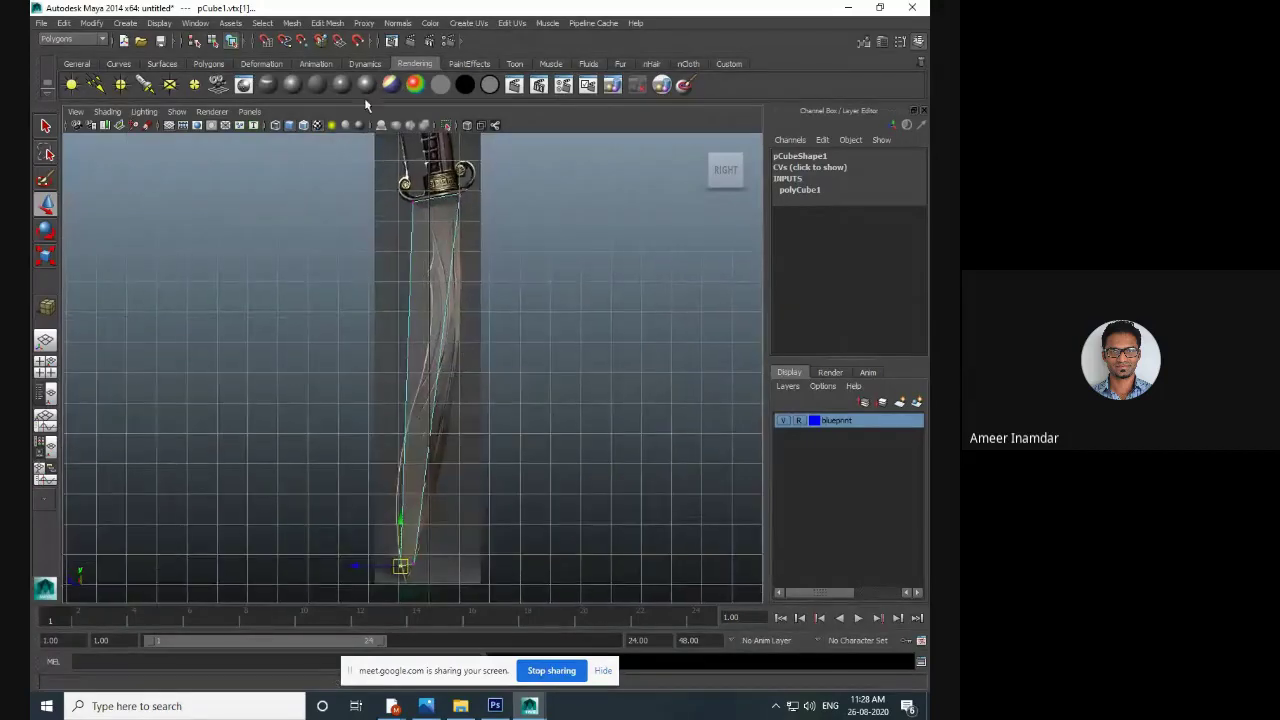
pyautogui.click(340, 23)
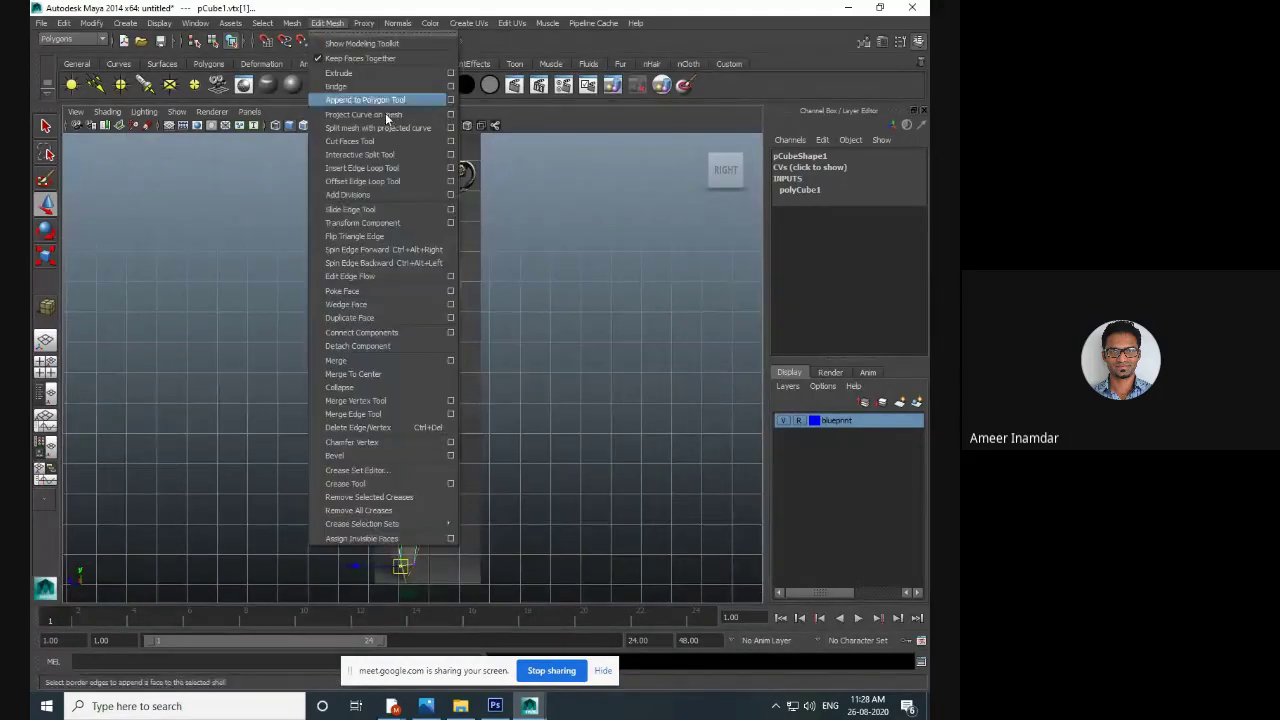
pyautogui.click(366, 168)
pyautogui.moveTo(448, 333); pyautogui.dragTo(453, 306)
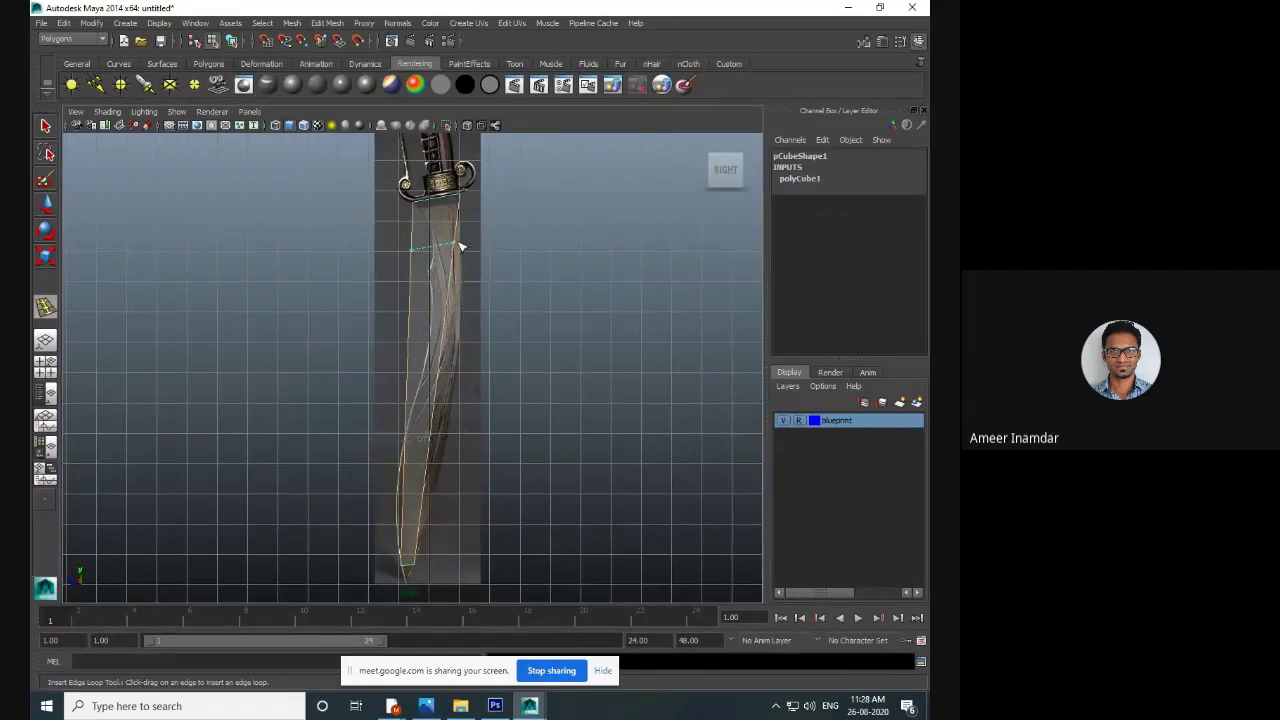
pyautogui.click(459, 246)
pyautogui.click(455, 274)
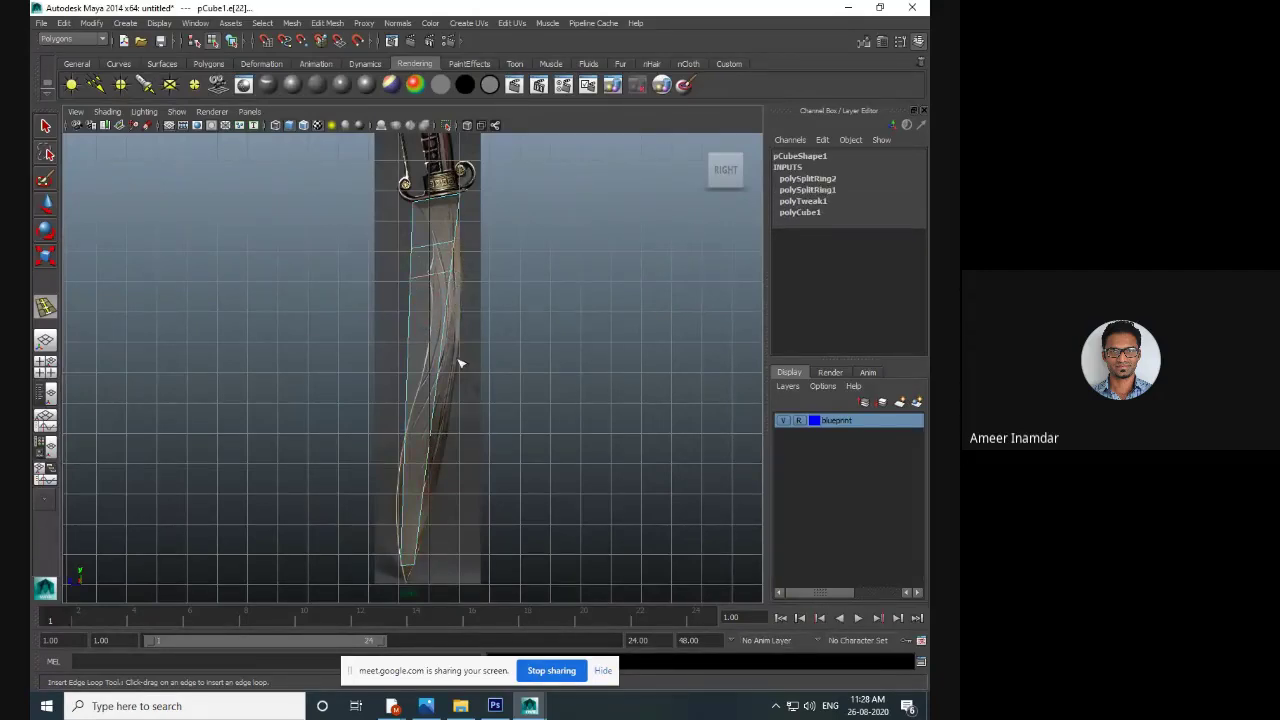
pyautogui.click(446, 364)
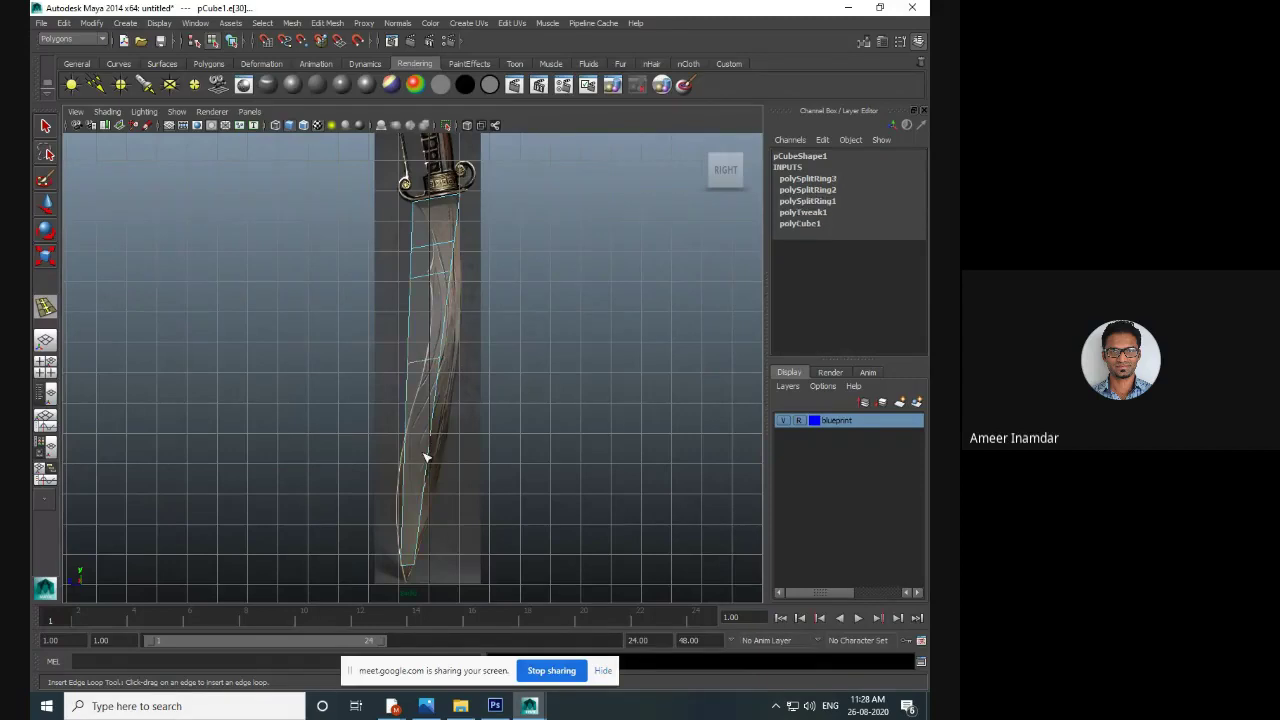
pyautogui.click(431, 467)
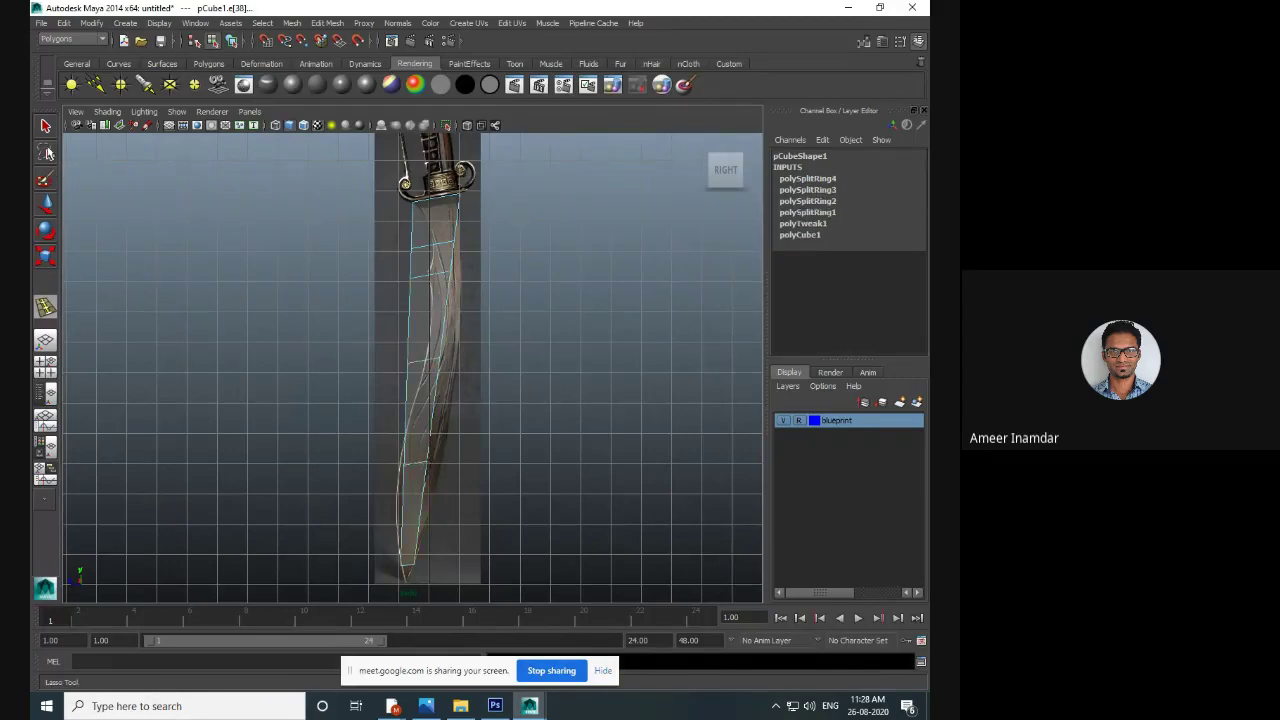
# - Move the right-hand vertices of the two edge loops nearest the guard onto the blade's right edge in the reference
pyautogui.click(46, 127)
pyautogui.scroll(5, 392, 320)
pyautogui.keyDown('alt'); pyautogui.moveTo(392, 320); pyautogui.dragTo(332, 462, button='middle'); pyautogui.keyUp('alt')
pyautogui.scroll(3, 381, 306)
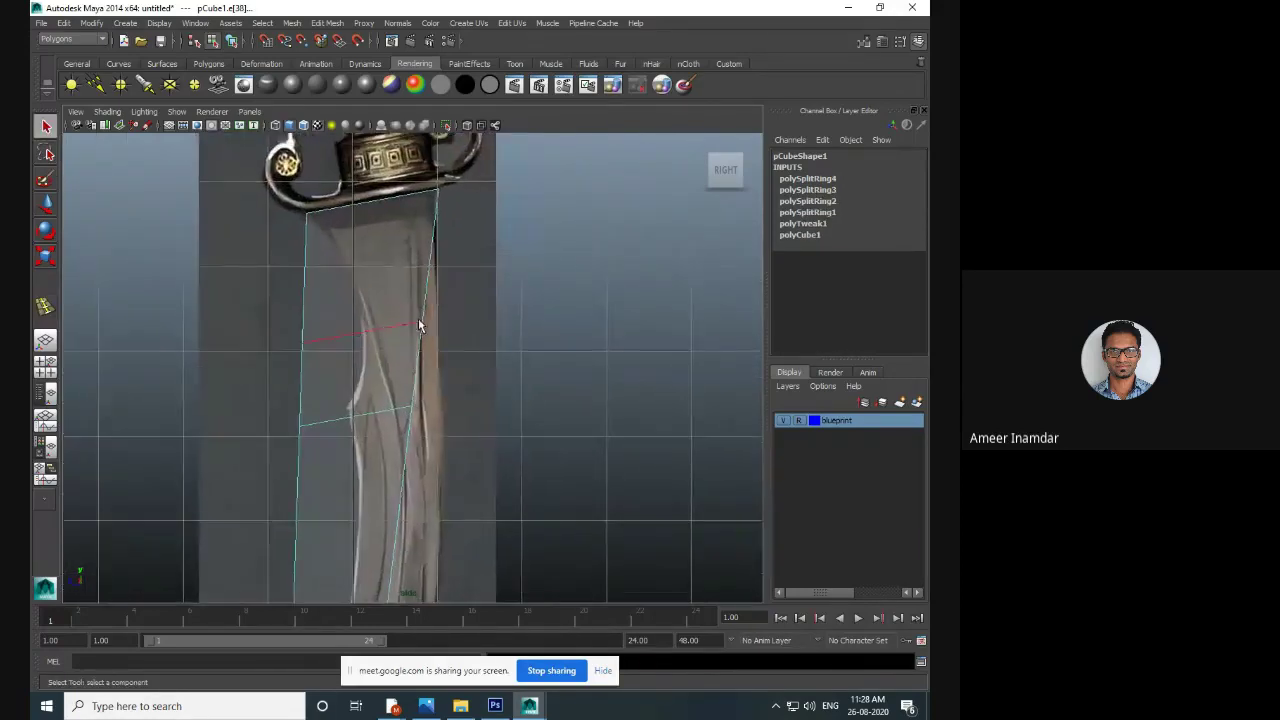
pyautogui.moveTo(417, 317); pyautogui.dragTo(360, 322, button='right')
pyautogui.moveTo(451, 366); pyautogui.dragTo(440, 340)
pyautogui.press('w')
pyautogui.moveTo(398, 392); pyautogui.dragTo(441, 423)
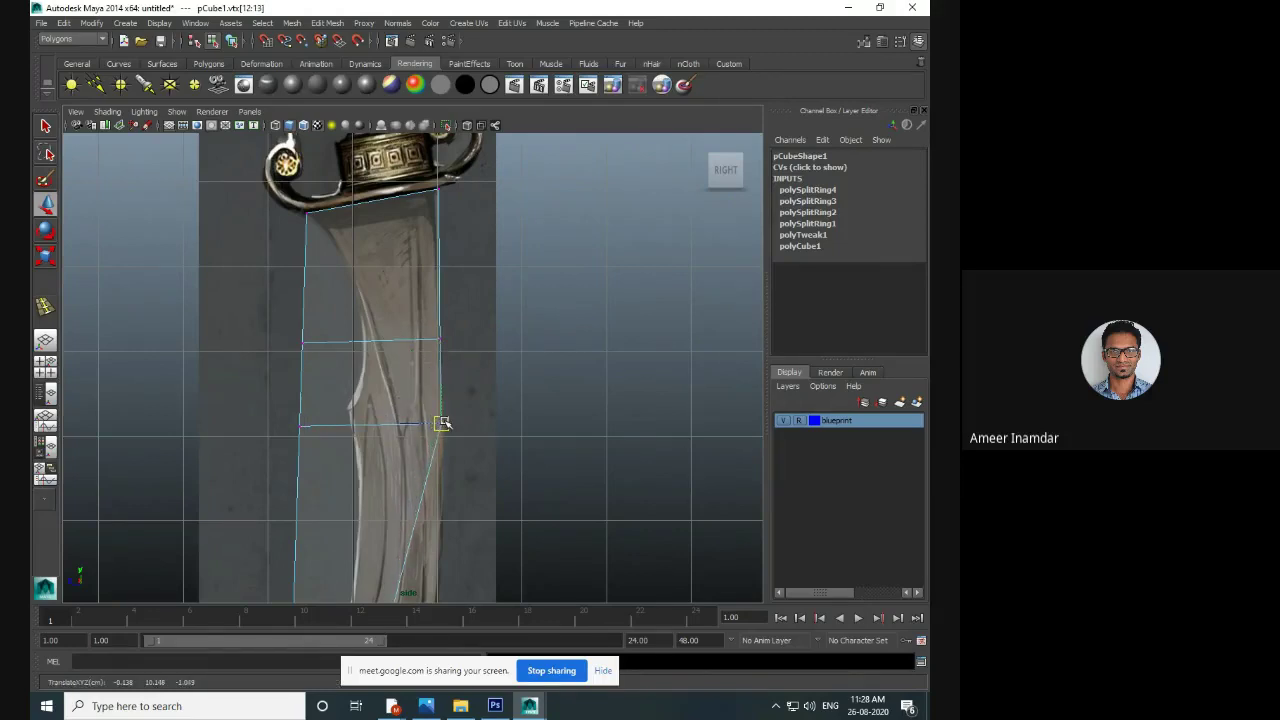
# - Move the left-hand vertices of the two upper loops onto the blade's notched edge and adjust the second loop's right-hand vertices
pyautogui.moveTo(303, 341); pyautogui.dragTo(365, 338)
pyautogui.moveTo(288, 410); pyautogui.dragTo(350, 412)
pyautogui.keyDown('alt'); pyautogui.moveTo(350, 411); pyautogui.dragTo(352, 330, button='middle'); pyautogui.keyUp('alt')
pyautogui.moveTo(432, 333)
pyautogui.mouseDown()
pyautogui.moveTo(450, 354)
pyautogui.moveTo(444, 340)
pyautogui.mouseUp()
# - Move the mid-length edge loop's vertices onto the blade's right and left edges where it starts to curve
pyautogui.scroll(-5, 441, 446)
pyautogui.moveTo(434, 444)
pyautogui.keyDown('alt'); pyautogui.mouseDown(button='middle')
pyautogui.moveTo(405, 320)
pyautogui.moveTo(436, 463)
pyautogui.mouseUp(button='middle'); pyautogui.keyUp('alt')
pyautogui.scroll(2, 393, 303)
pyautogui.moveTo(419, 448)
pyautogui.mouseDown()
pyautogui.moveTo(392, 421)
pyautogui.moveTo(427, 458)
pyautogui.mouseUp()
pyautogui.keyDown('alt'); pyautogui.moveTo(427, 458); pyautogui.dragTo(440, 464, button='middle'); pyautogui.keyUp('alt')
pyautogui.moveTo(356, 431); pyautogui.dragTo(395, 441)
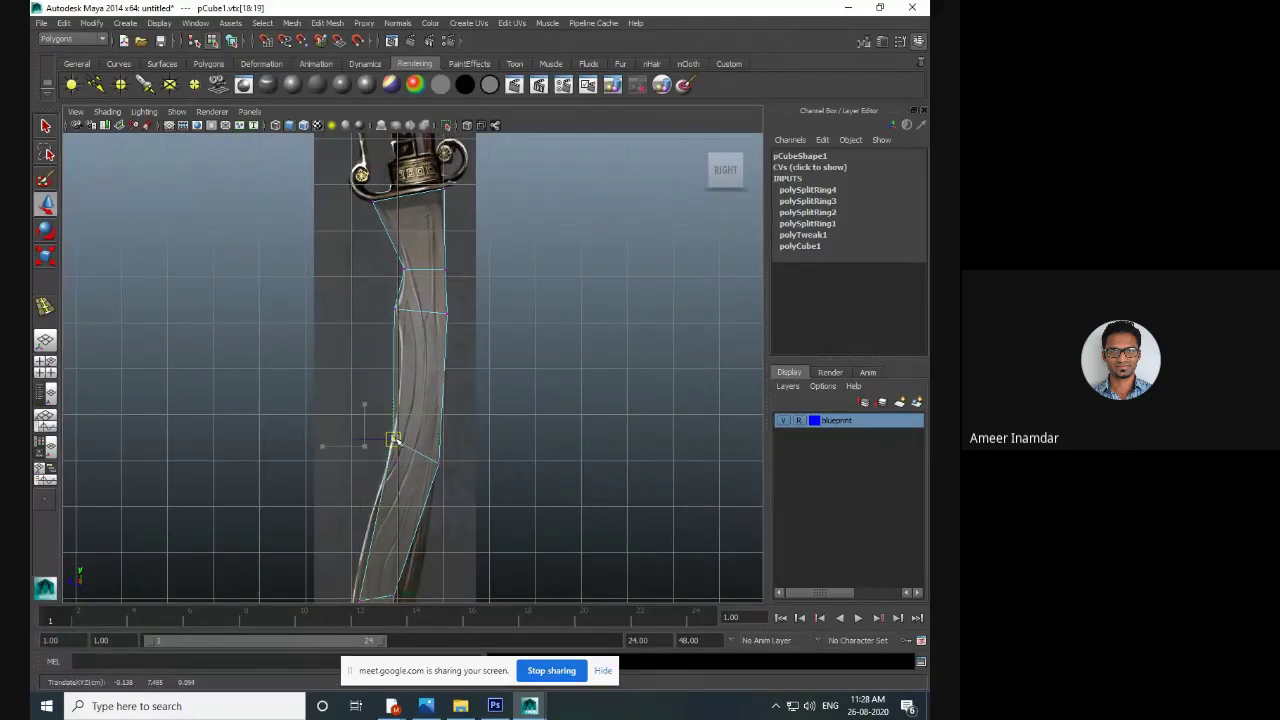
# - Fit the lowest edge loop's vertices to both blade edges and nudge the mesh's lower left corner onto the edge above the tip
pyautogui.scroll(-3, 401, 494)
pyautogui.keyDown('alt'); pyautogui.moveTo(401, 494); pyautogui.dragTo(414, 334, button='middle'); pyautogui.keyUp('alt')
pyautogui.scroll(2, 403, 303)
pyautogui.scroll(2, 414, 334)
pyautogui.moveTo(413, 331); pyautogui.dragTo(453, 364)
pyautogui.keyDown('alt'); pyautogui.moveTo(397, 356); pyautogui.dragTo(431, 383, button='middle'); pyautogui.keyUp('alt')
pyautogui.moveTo(410, 374)
pyautogui.mouseDown()
pyautogui.moveTo(449, 408)
pyautogui.moveTo(411, 382)
pyautogui.mouseUp()
pyautogui.keyDown('alt'); pyautogui.moveTo(422, 428); pyautogui.dragTo(422, 266, button='middle'); pyautogui.keyUp('alt')
pyautogui.scroll(4, 420, 260)
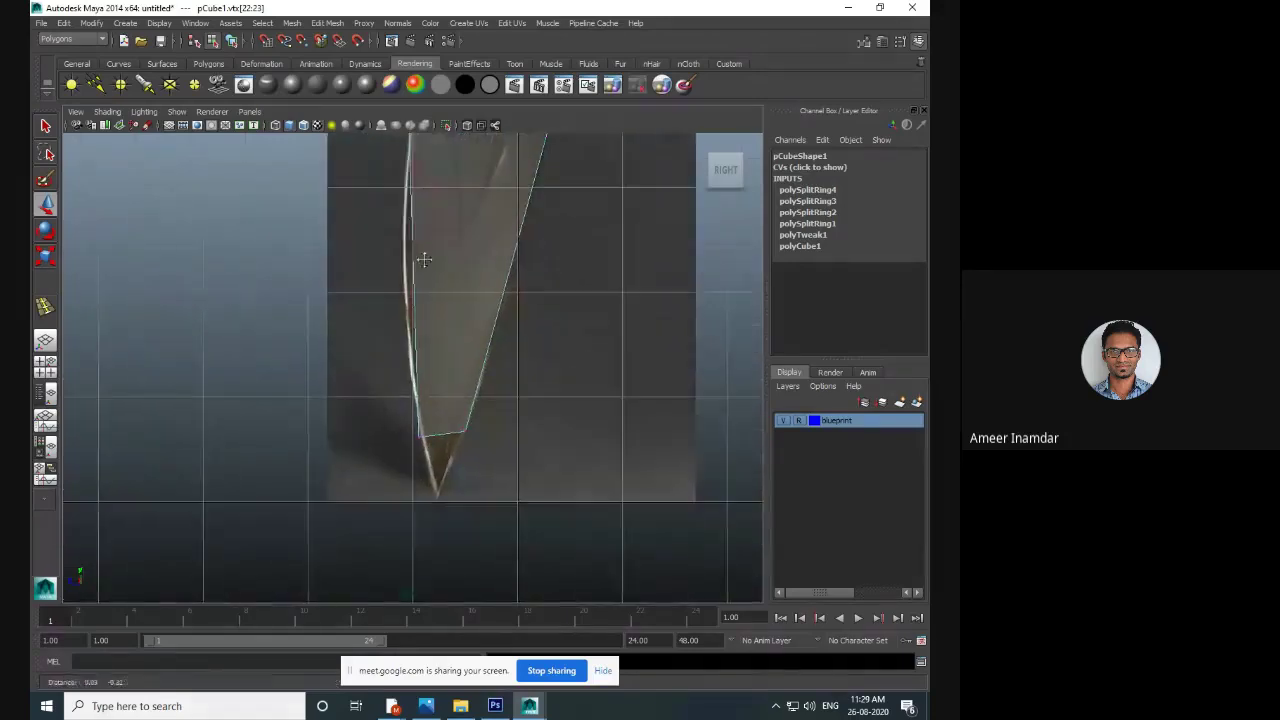
pyautogui.moveTo(393, 412); pyautogui.dragTo(435, 456)
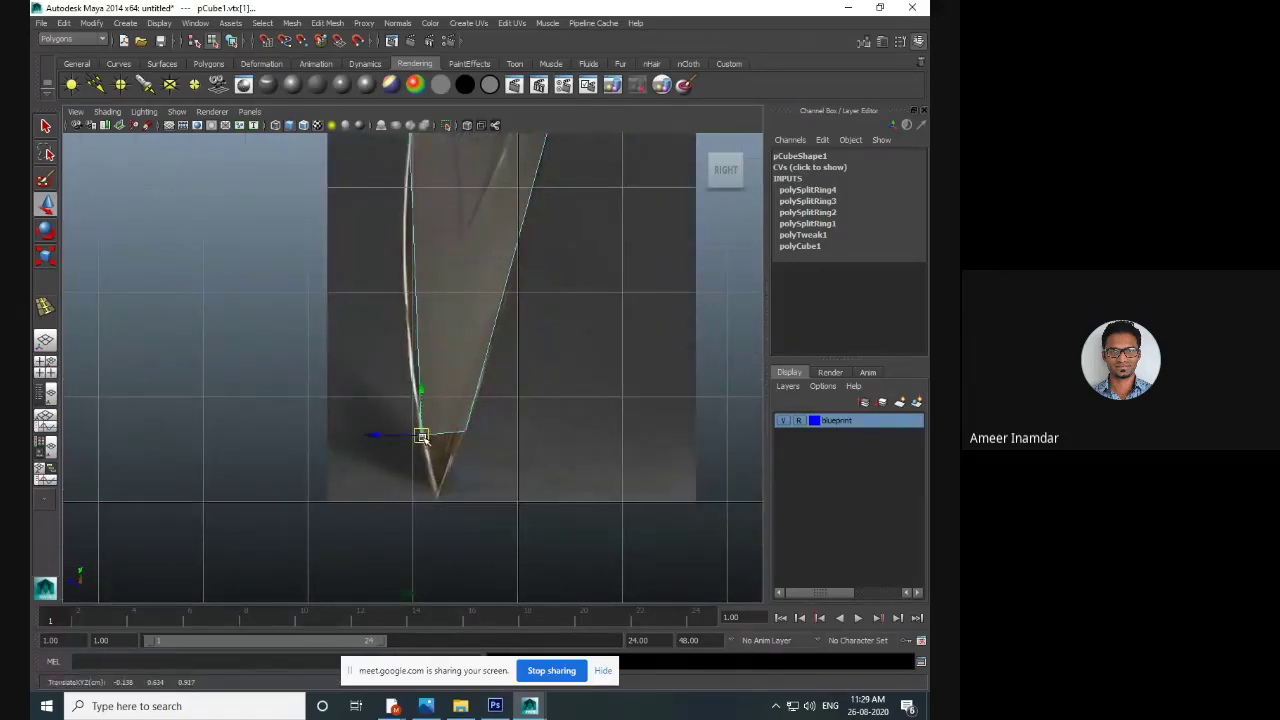
# - Insert an edge loop just below the blade's notch and move its left-hand vertices onto the blade's edge
pyautogui.scroll(-5, 460, 349)
pyautogui.scroll(3, 471, 366)
pyautogui.keyDown('alt'); pyautogui.moveTo(498, 383); pyautogui.dragTo(486, 428, button='middle'); pyautogui.keyUp('alt')
pyautogui.keyDown('alt'); pyautogui.moveTo(511, 237); pyautogui.dragTo(443, 396, button='middle'); pyautogui.keyUp('alt')
pyautogui.scroll(3, 443, 398)
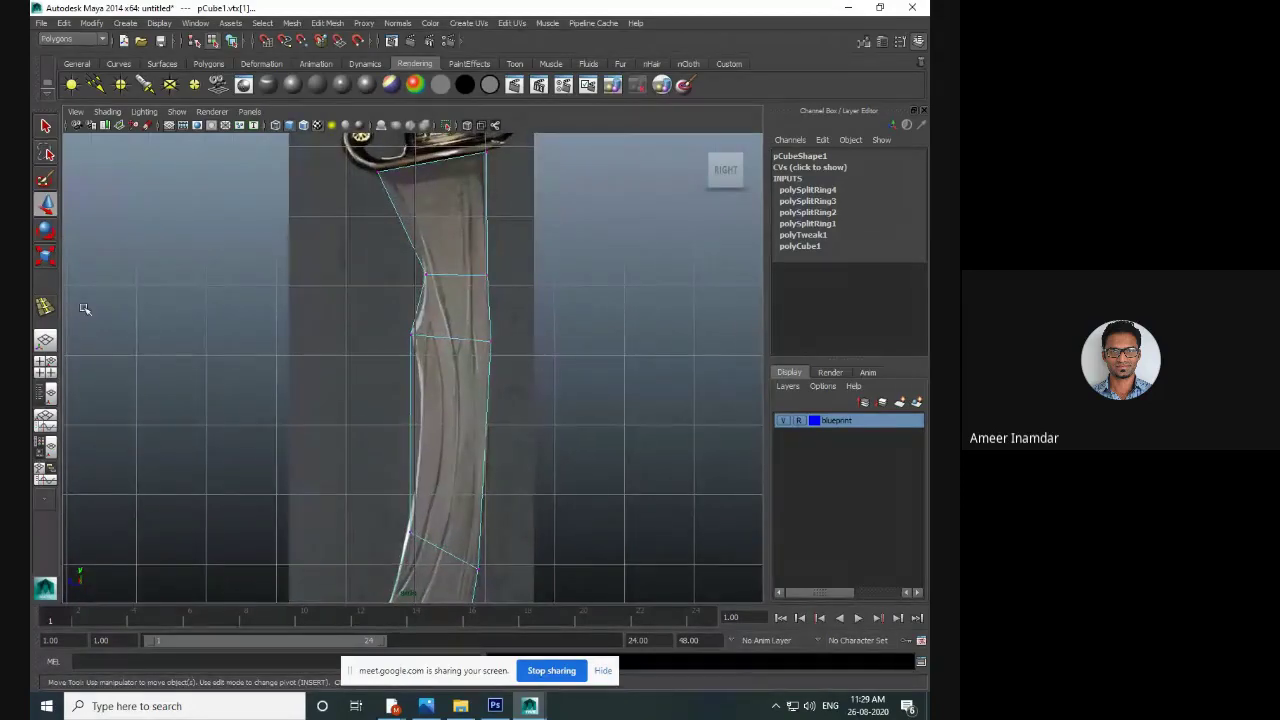
pyautogui.click(45, 309)
pyautogui.moveTo(494, 380); pyautogui.dragTo(491, 386)
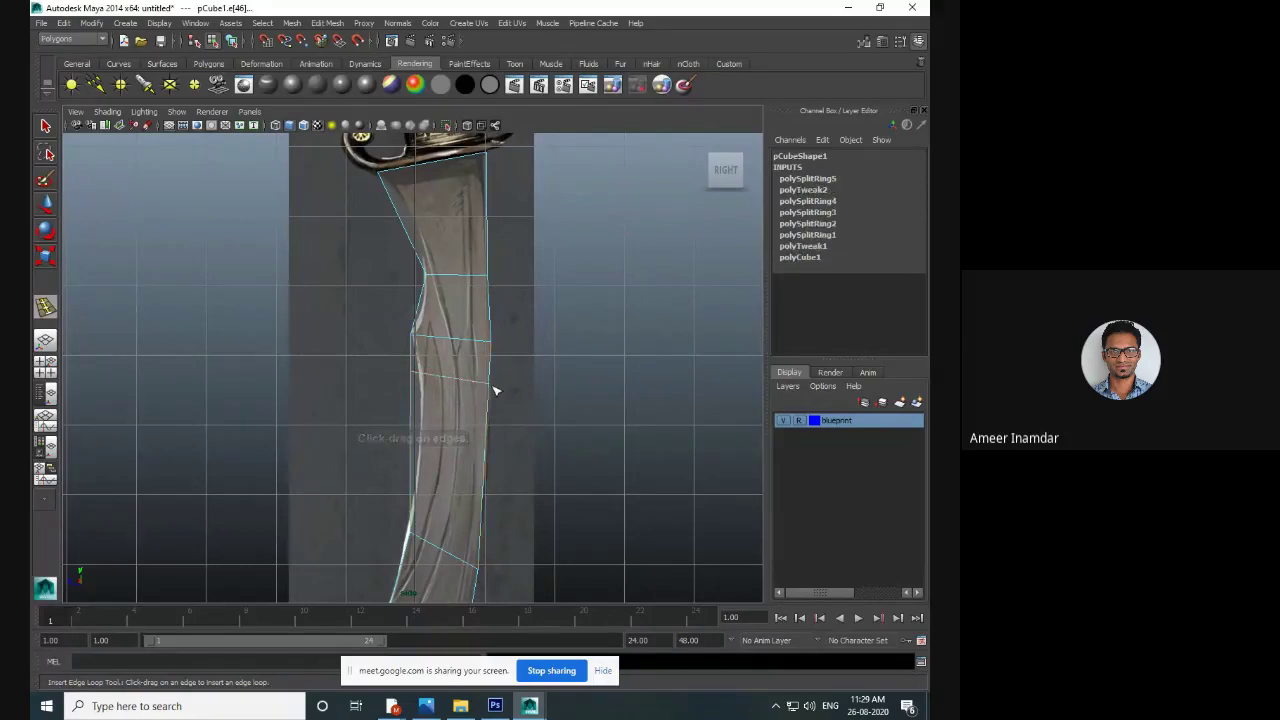
pyautogui.click(44, 126)
pyautogui.moveTo(421, 363); pyautogui.dragTo(386, 357, button='right')
pyautogui.moveTo(424, 397)
pyautogui.mouseDown()
pyautogui.moveTo(414, 371)
pyautogui.moveTo(423, 380)
pyautogui.mouseUp()
pyautogui.press('w')
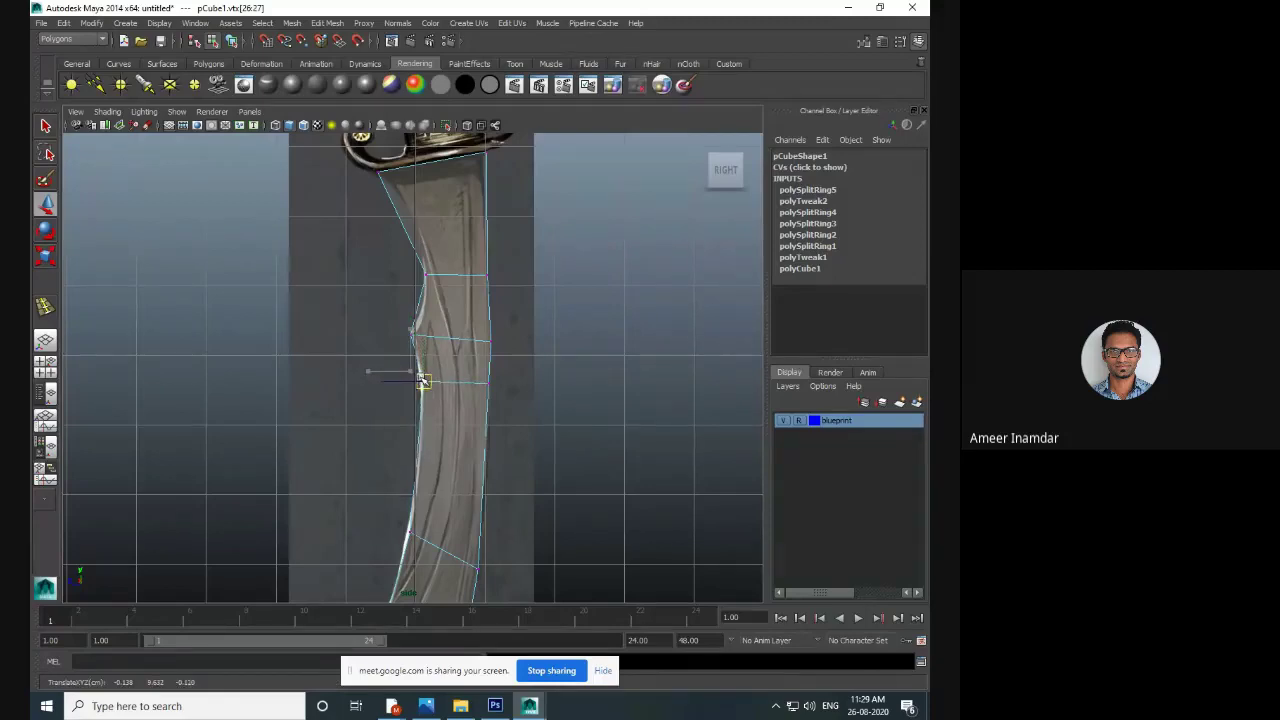
# - Readjust the mid-length loop's vertices on both sides so the mesh follows the blade's bend more closely
pyautogui.keyDown('alt'); pyautogui.moveTo(449, 265); pyautogui.dragTo(430, 339, button='middle'); pyautogui.keyUp('alt')
pyautogui.scroll(1, 459, 315)
pyautogui.scroll(-6, 430, 339)
pyautogui.keyDown('alt'); pyautogui.moveTo(430, 403); pyautogui.dragTo(438, 196); pyautogui.keyUp('alt')
pyautogui.scroll(4, 429, 306)
pyautogui.keyDown('alt'); pyautogui.moveTo(429, 306); pyautogui.dragTo(435, 352, button='middle'); pyautogui.keyUp('alt')
pyautogui.scroll(3, 432, 320)
pyautogui.moveTo(413, 293); pyautogui.dragTo(432, 323)
pyautogui.keyDown('alt'); pyautogui.moveTo(534, 320); pyautogui.dragTo(529, 345, button='middle'); pyautogui.keyUp('alt')
pyautogui.moveTo(534, 396); pyautogui.dragTo(519, 344)
pyautogui.keyDown('alt'); pyautogui.moveTo(476, 378); pyautogui.dragTo(503, 278, button='middle'); pyautogui.keyUp('alt')
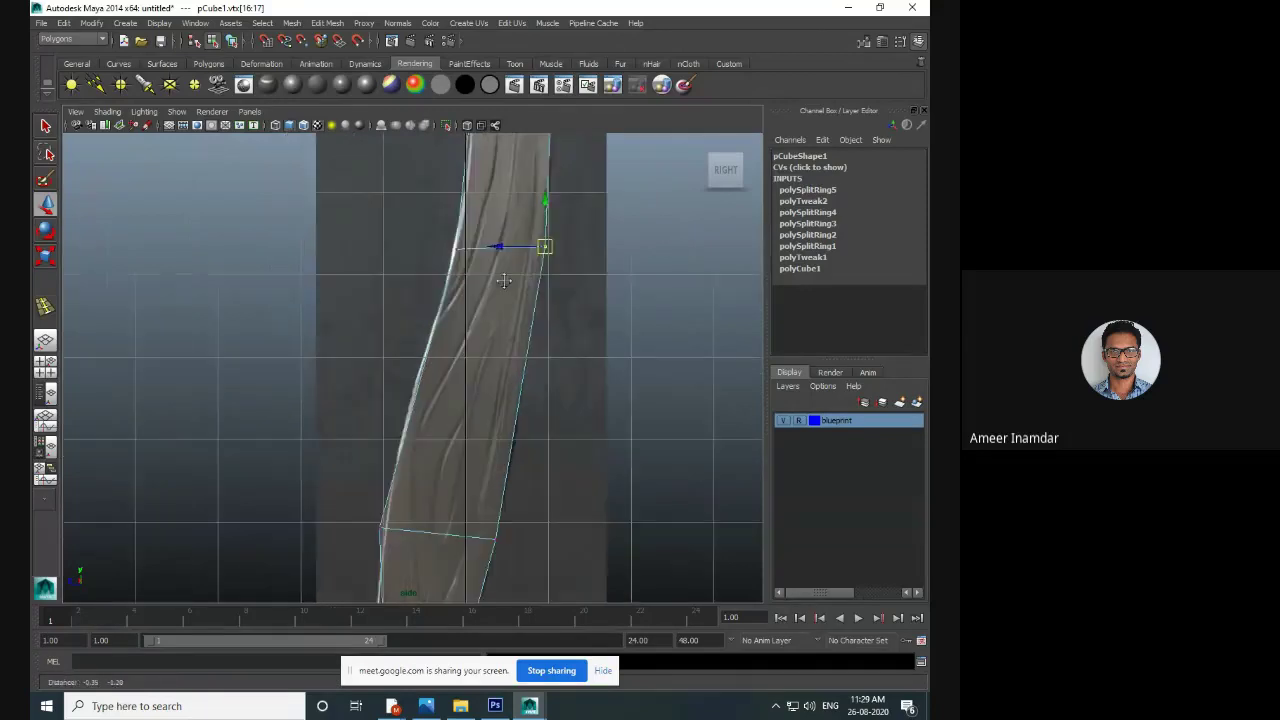
# - Refine the vertices of the edge loop in the lower blade so both sides sit on the reference outline
pyautogui.keyDown('alt'); pyautogui.moveTo(477, 479); pyautogui.dragTo(504, 306, button='middle'); pyautogui.keyUp('alt')
pyautogui.scroll(3, 491, 300)
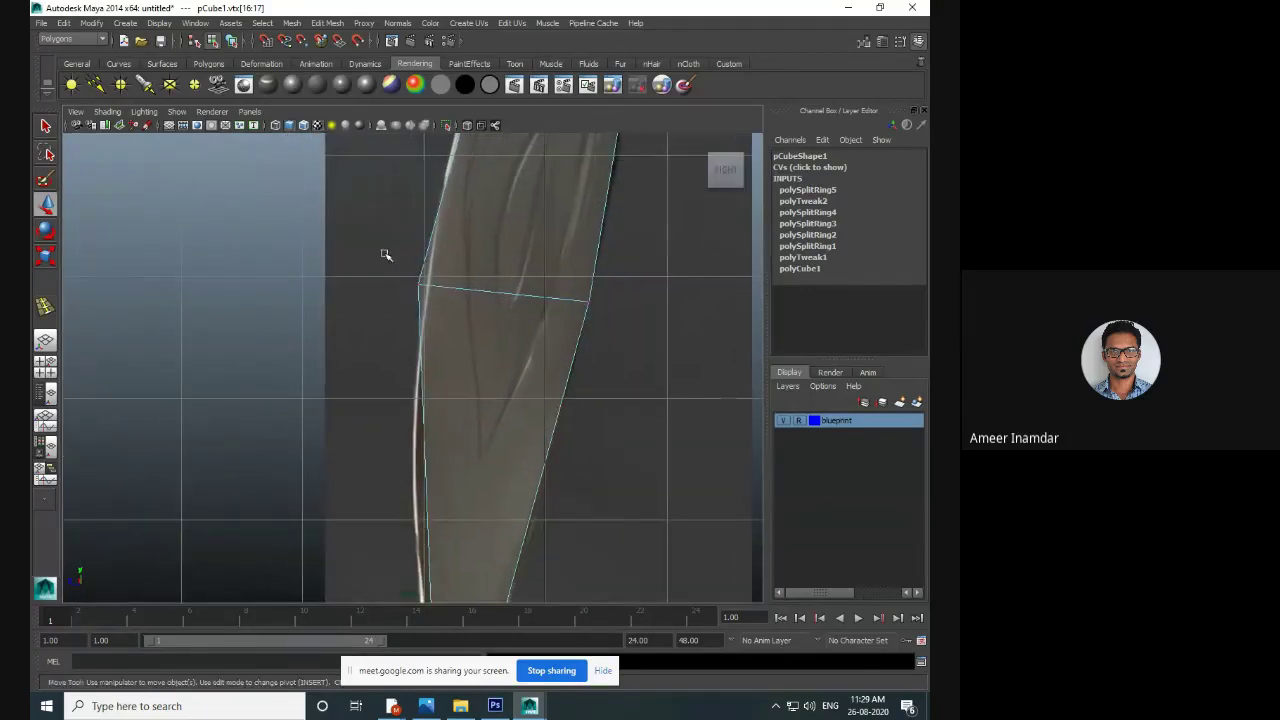
pyautogui.moveTo(418, 283)
pyautogui.mouseDown()
pyautogui.moveTo(422, 296)
pyautogui.moveTo(401, 278)
pyautogui.moveTo(414, 290)
pyautogui.mouseUp()
pyautogui.keyDown('alt'); pyautogui.moveTo(540, 343); pyautogui.dragTo(510, 320, button='middle'); pyautogui.keyUp('alt')
pyautogui.moveTo(574, 308); pyautogui.dragTo(576, 310)
# - Insert an edge loop about midway between the lower blade loop and the tip end of the mesh
pyautogui.keyDown('alt'); pyautogui.moveTo(520, 382); pyautogui.dragTo(517, 320, button='middle'); pyautogui.keyUp('alt')
pyautogui.keyDown('alt'); pyautogui.moveTo(511, 470); pyautogui.dragTo(498, 422, button='middle'); pyautogui.keyUp('alt')
pyautogui.keyDown('alt'); pyautogui.moveTo(541, 342); pyautogui.dragTo(548, 367, button='middle'); pyautogui.keyUp('alt')
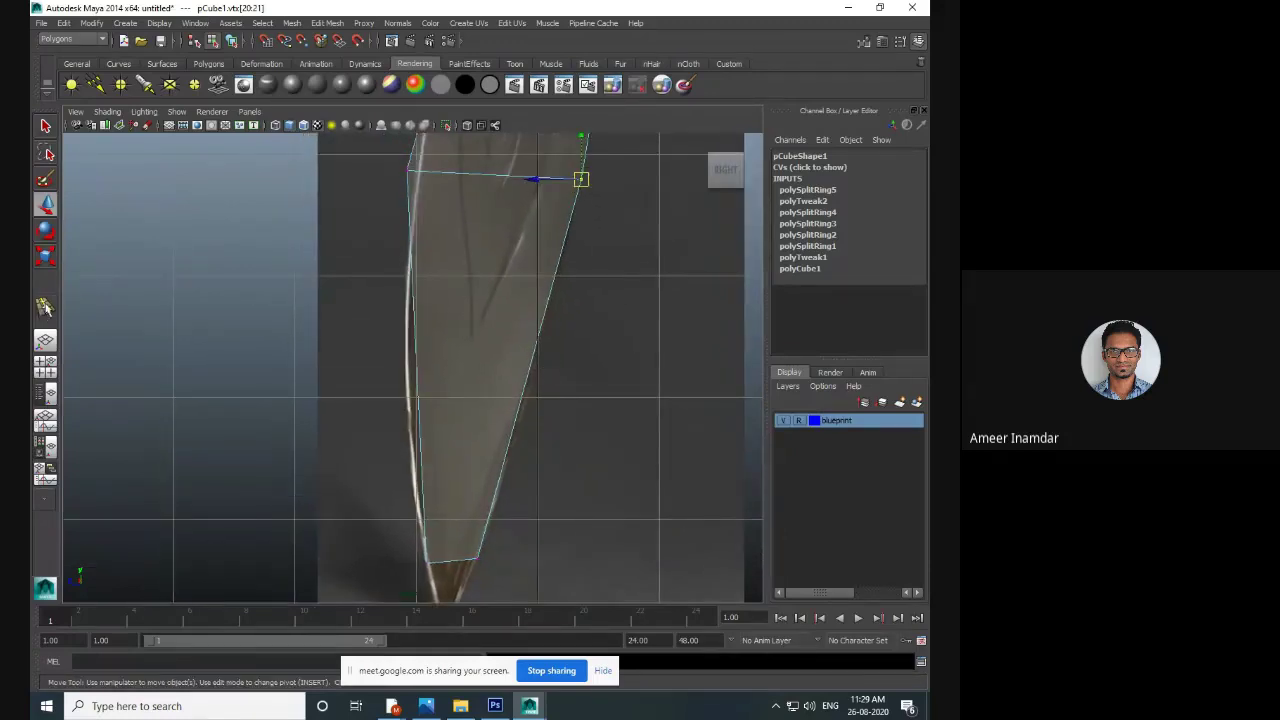
pyautogui.press('y')
pyautogui.moveTo(529, 383); pyautogui.dragTo(533, 369)
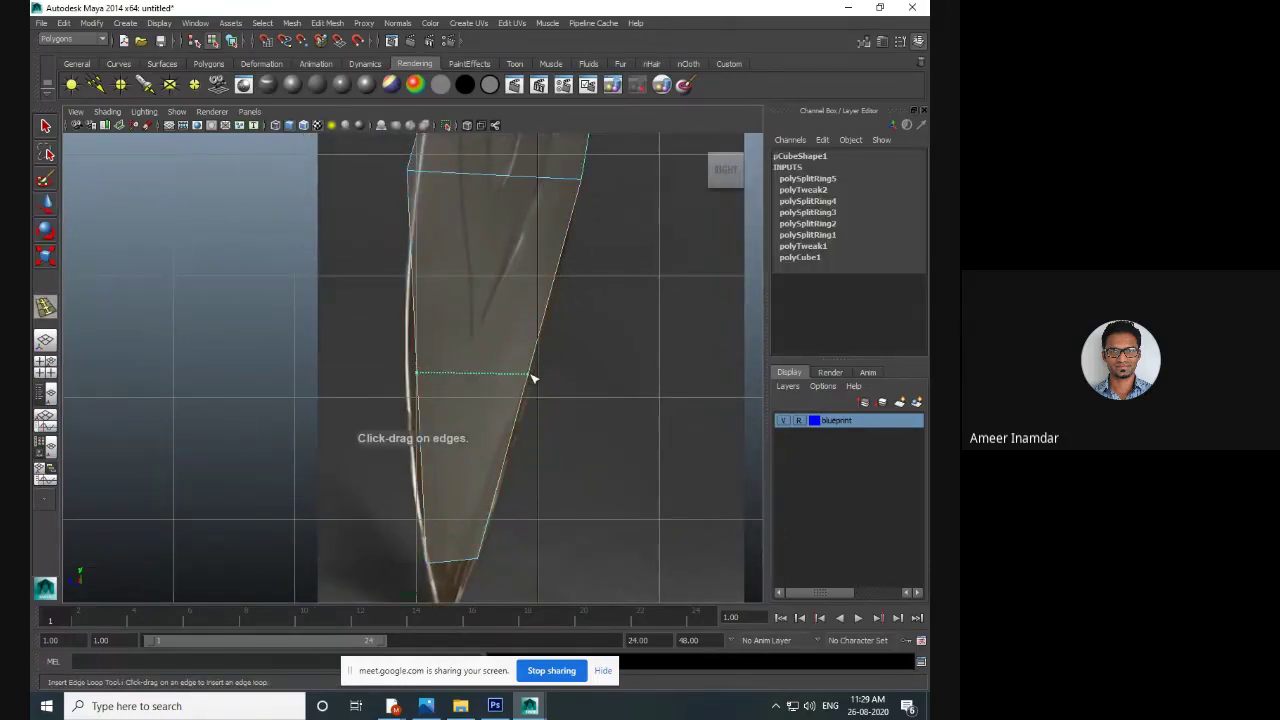
pyautogui.click(45, 126)
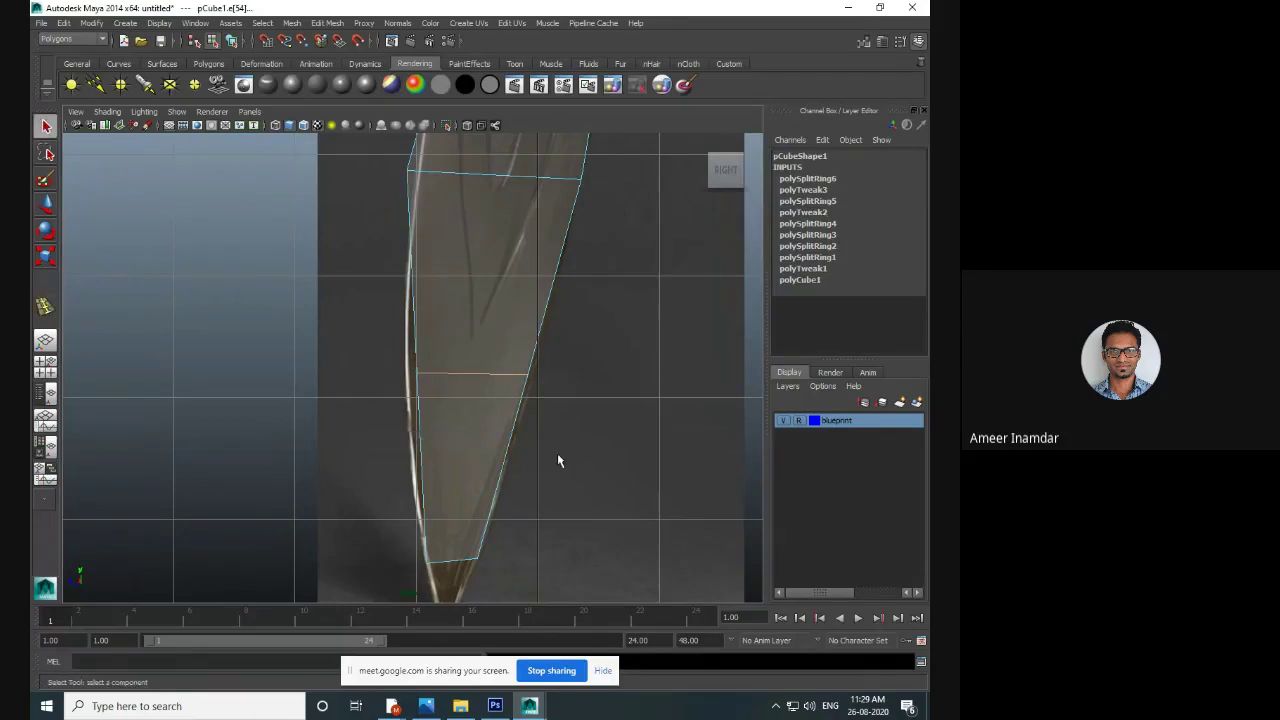
# - Move the new loop's vertices onto both blade edges and realign the left-hand vertices of the loop above it
pyautogui.keyDown('alt'); pyautogui.moveTo(557, 453); pyautogui.dragTo(555, 421, button='middle'); pyautogui.keyUp('alt')
pyautogui.moveTo(506, 338); pyautogui.dragTo(455, 340, button='right')
pyautogui.press('w')
pyautogui.moveTo(526, 344); pyautogui.dragTo(531, 351)
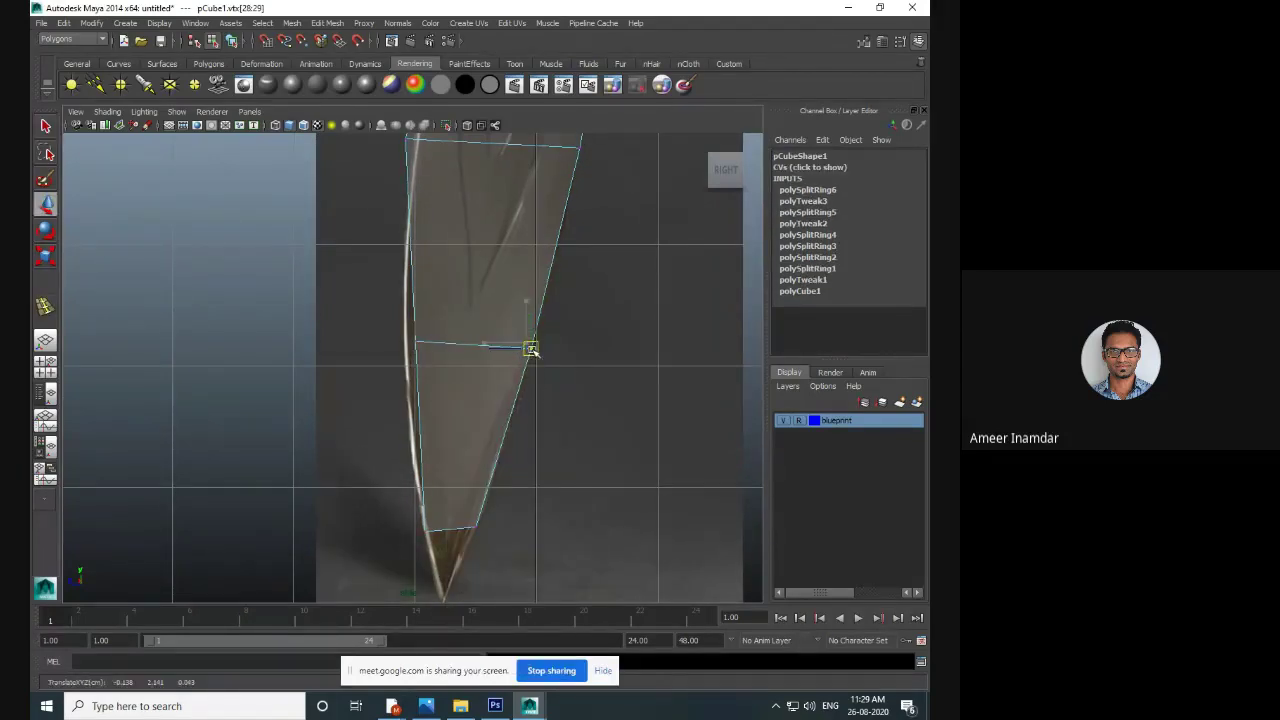
pyautogui.moveTo(401, 322); pyautogui.dragTo(404, 349)
pyautogui.keyDown('alt'); pyautogui.moveTo(450, 245); pyautogui.dragTo(462, 435, button='middle'); pyautogui.keyUp('alt')
pyautogui.moveTo(398, 303); pyautogui.dragTo(424, 327)
# - Insert an edge loop between the mid-length and lower loops and fit its vertices to both sides of the blade
pyautogui.keyDown('alt'); pyautogui.moveTo(473, 208); pyautogui.dragTo(446, 343, button='middle'); pyautogui.keyUp('alt')
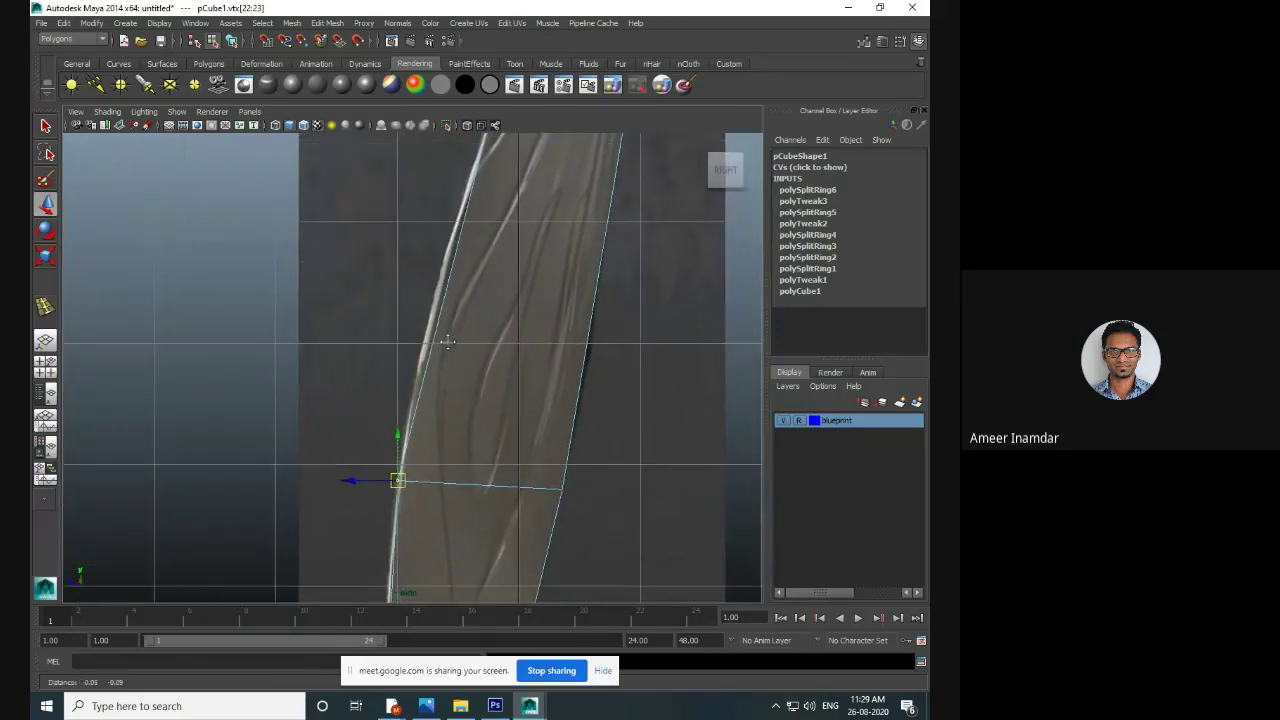
pyautogui.click(45, 306)
pyautogui.moveTo(597, 327); pyautogui.dragTo(596, 329)
pyautogui.press('q')
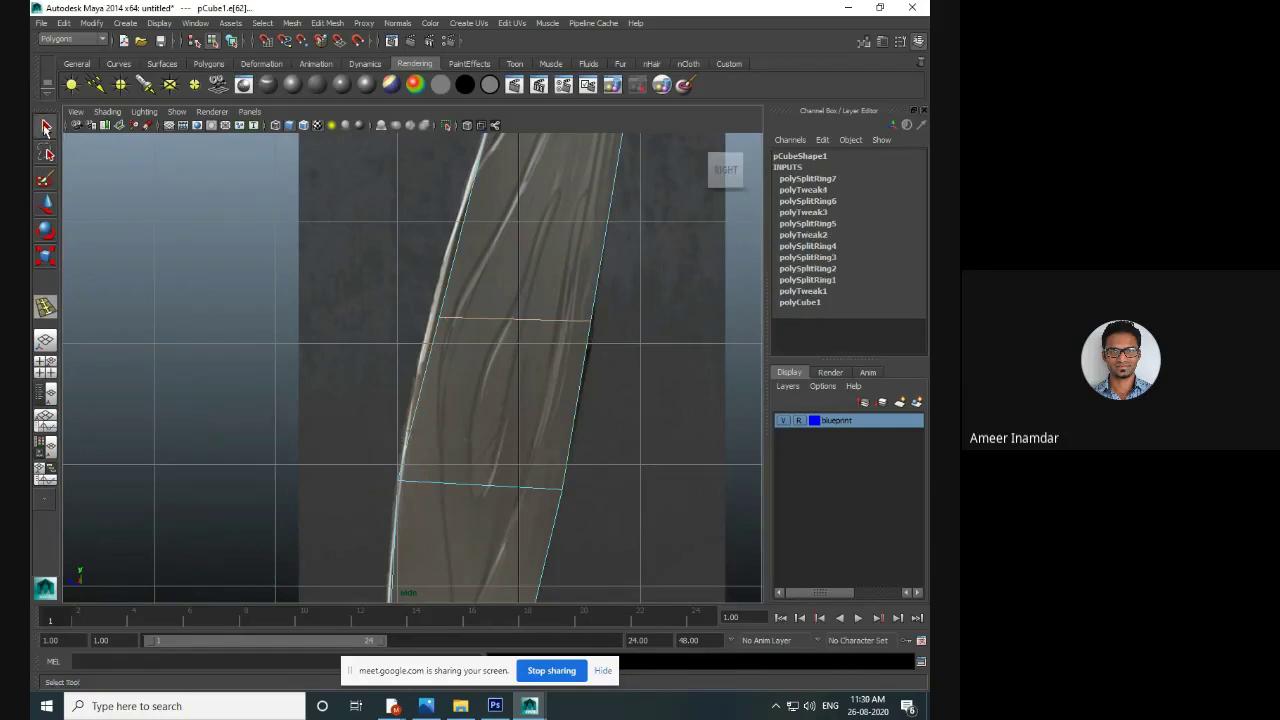
pyautogui.moveTo(528, 322); pyautogui.dragTo(483, 318, button='right')
pyautogui.moveTo(410, 300); pyautogui.dragTo(432, 318)
pyautogui.press('w')
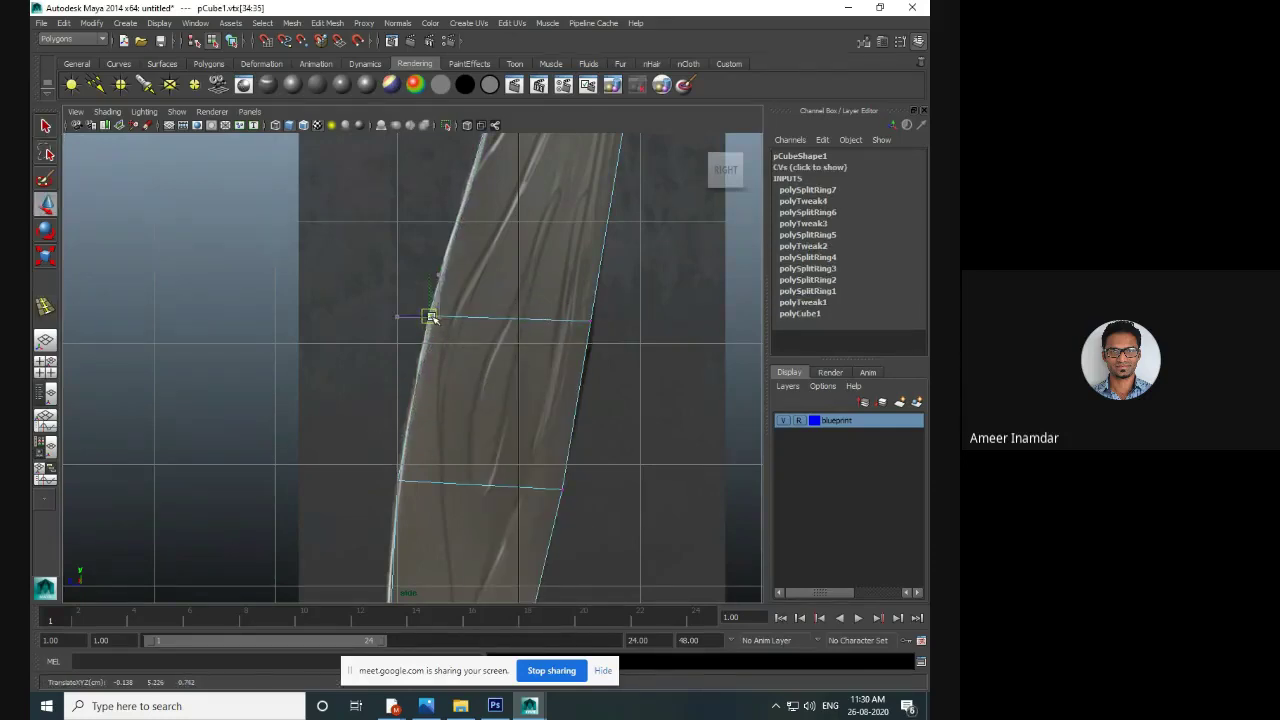
pyautogui.moveTo(570, 306); pyautogui.dragTo(595, 327)
# - Move the mesh's two lower corner vertices down to the blade's tip so the end narrows to a near point
pyautogui.scroll(-8, 540, 452)
pyautogui.keyDown('alt'); pyautogui.moveTo(529, 440); pyautogui.dragTo(524, 336, button='middle'); pyautogui.keyUp('alt')
pyautogui.scroll(4, 517, 446)
pyautogui.scroll(6, 524, 335)
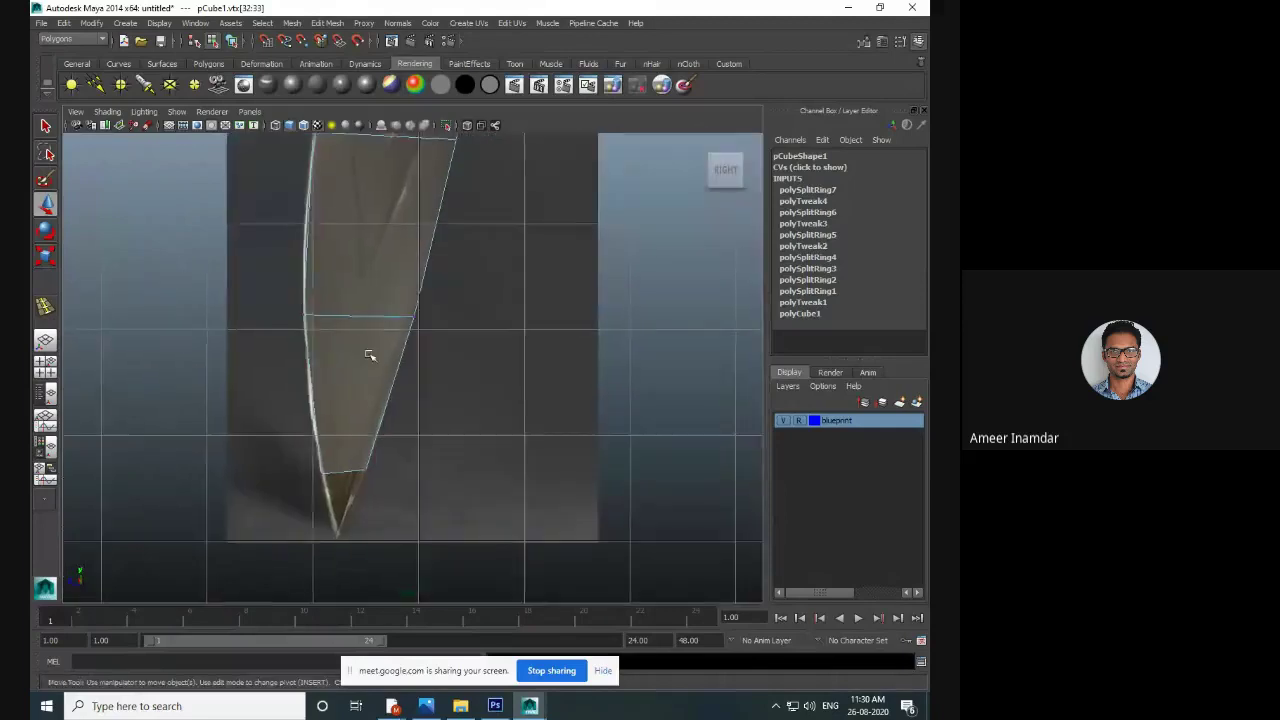
pyautogui.scroll(-3, 410, 332)
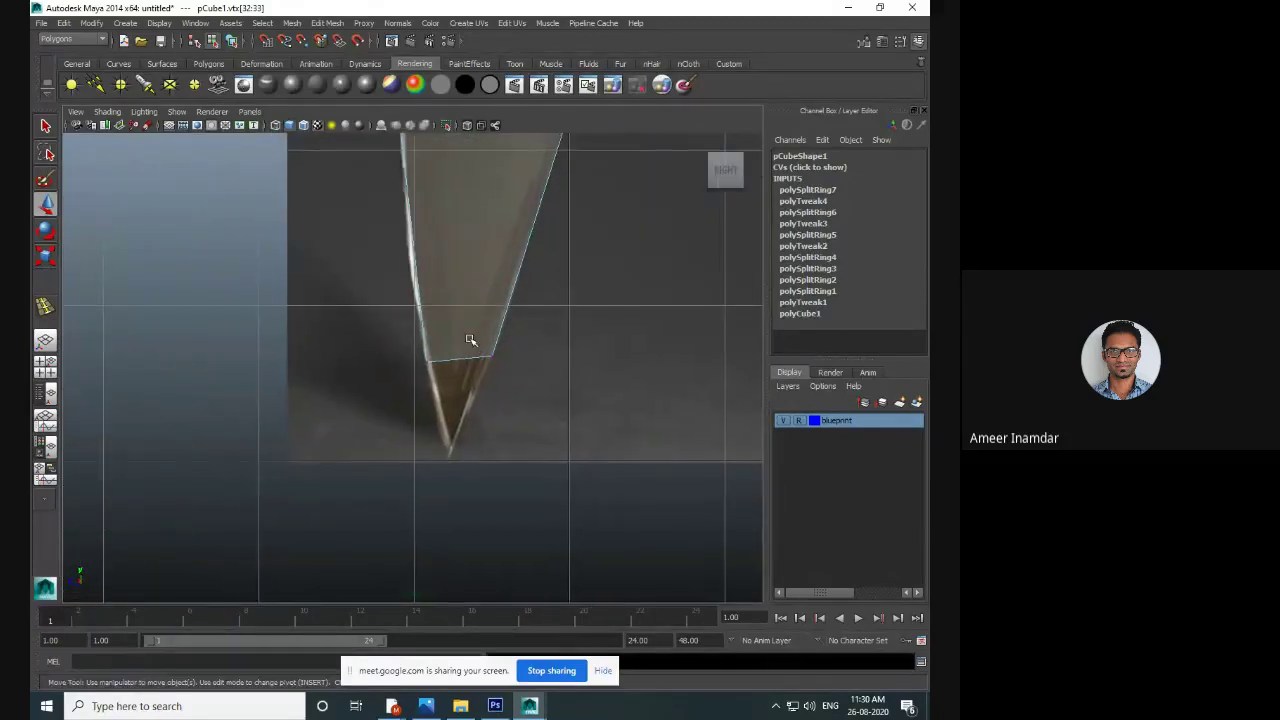
pyautogui.keyDown('alt'); pyautogui.moveTo(472, 332); pyautogui.dragTo(470, 308, button='middle'); pyautogui.keyUp('alt')
pyautogui.moveTo(470, 308); pyautogui.dragTo(458, 429)
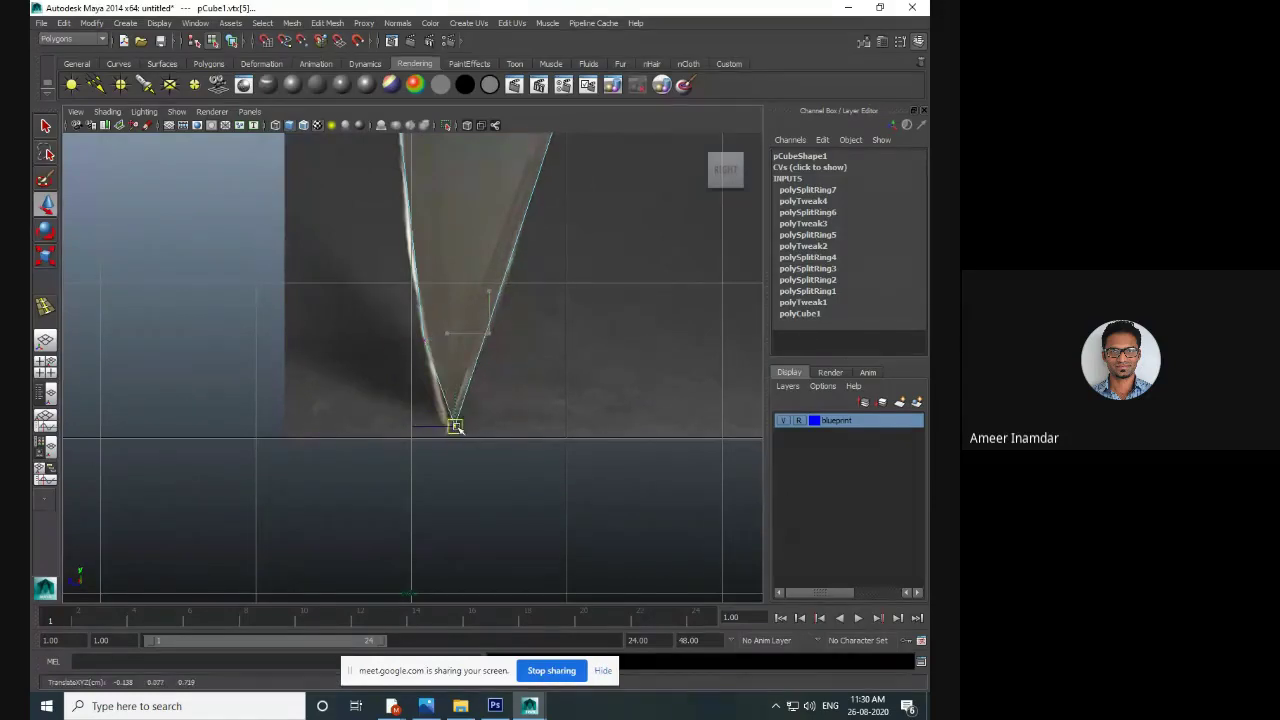
pyautogui.moveTo(398, 317); pyautogui.dragTo(438, 415)
# - Insert an edge loop just above the tip and move its vertices onto the blade's left and right edges
pyautogui.keyDown('alt'); pyautogui.moveTo(448, 268); pyautogui.dragTo(421, 337, button='middle'); pyautogui.keyUp('alt')
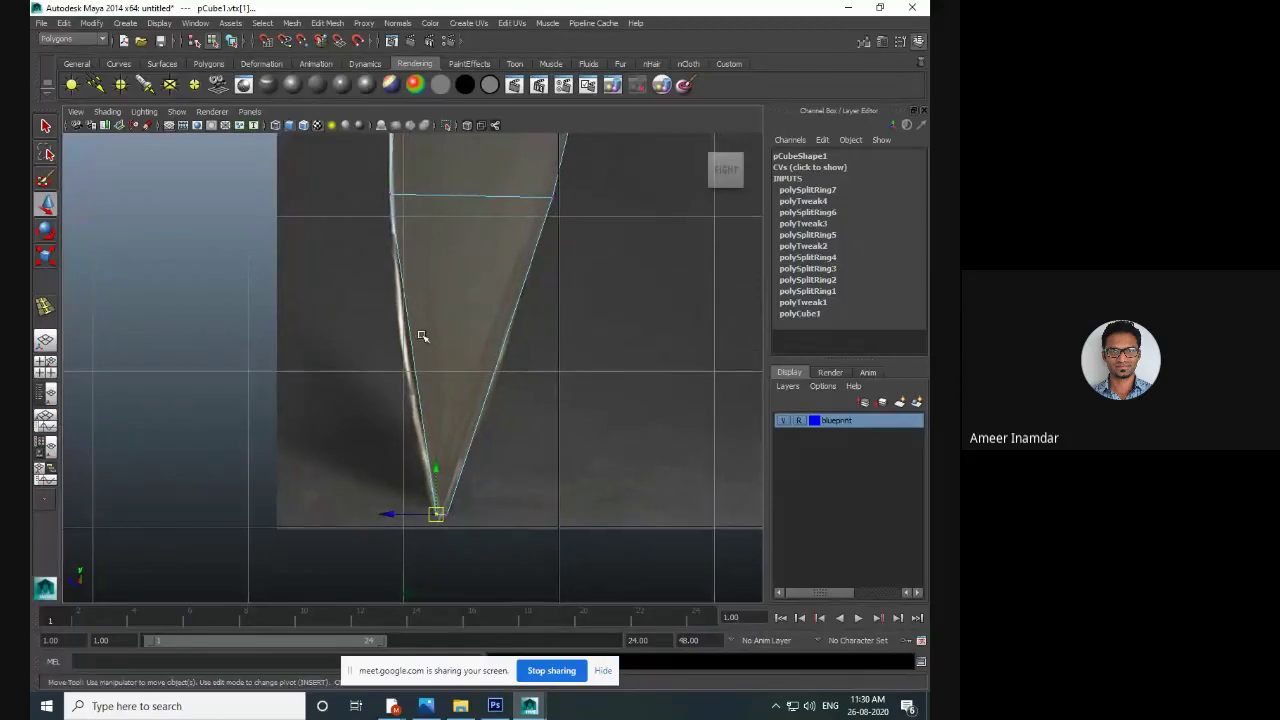
pyautogui.click(44, 306)
pyautogui.moveTo(501, 366); pyautogui.dragTo(498, 369)
pyautogui.press('q')
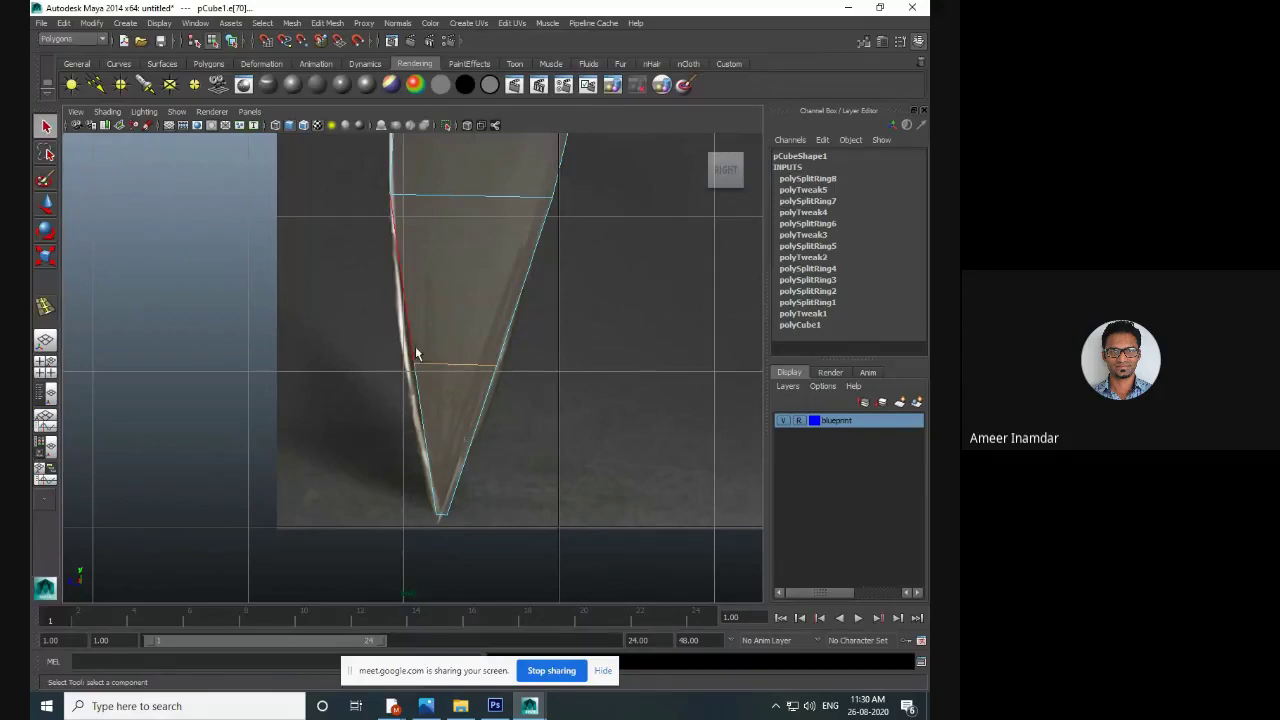
pyautogui.moveTo(446, 369); pyautogui.dragTo(388, 362, button='right')
pyautogui.moveTo(395, 335); pyautogui.dragTo(502, 369)
pyautogui.press('w')
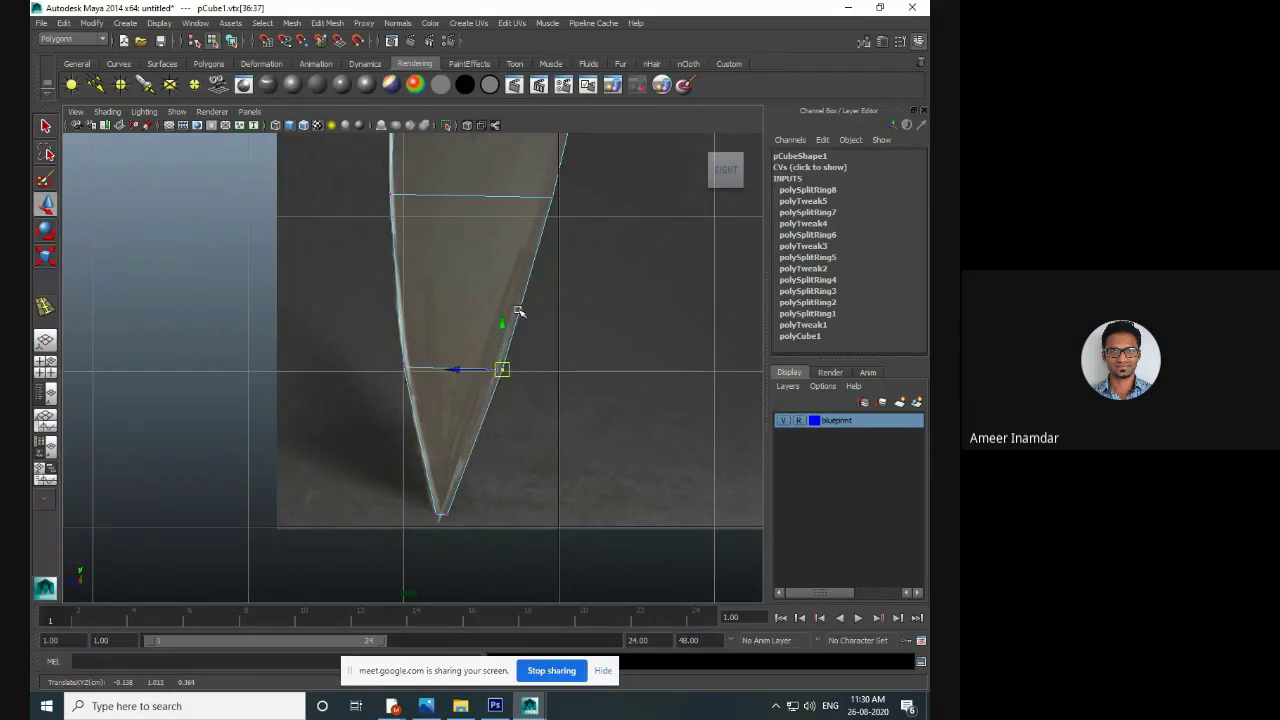
pyautogui.keyDown('alt'); pyautogui.moveTo(519, 297); pyautogui.dragTo(524, 344, button='middle'); pyautogui.keyUp('alt')
pyautogui.moveTo(480, 389); pyautogui.dragTo(522, 446, button='middle')
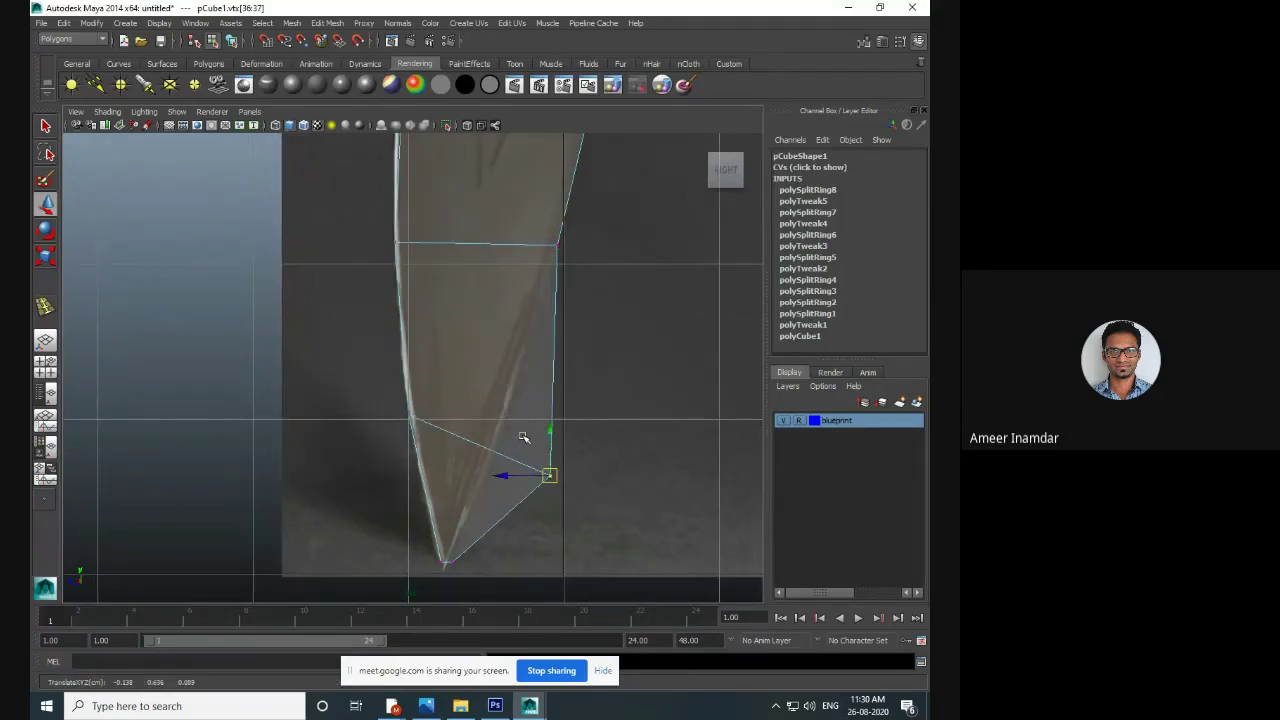
pyautogui.hotkey('ctrl', 'z')
pyautogui.moveTo(510, 425); pyautogui.dragTo(549, 257)
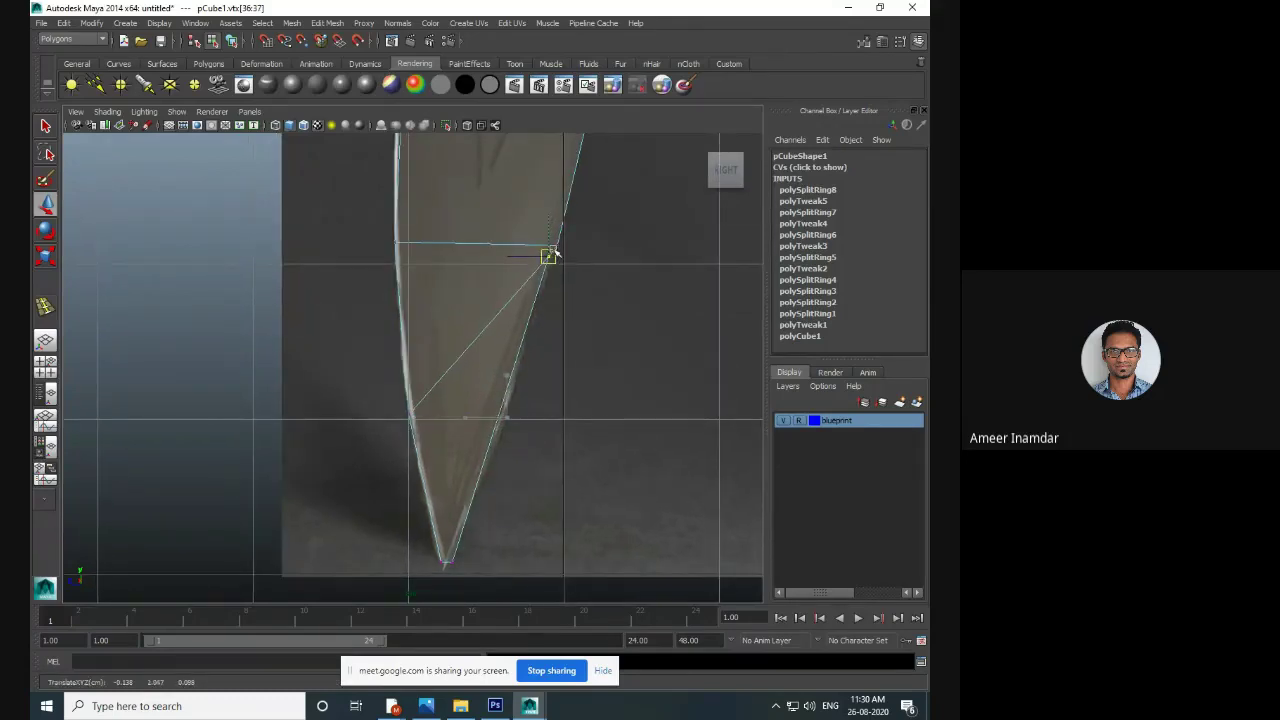
pyautogui.moveTo(447, 554); pyautogui.dragTo(528, 356)
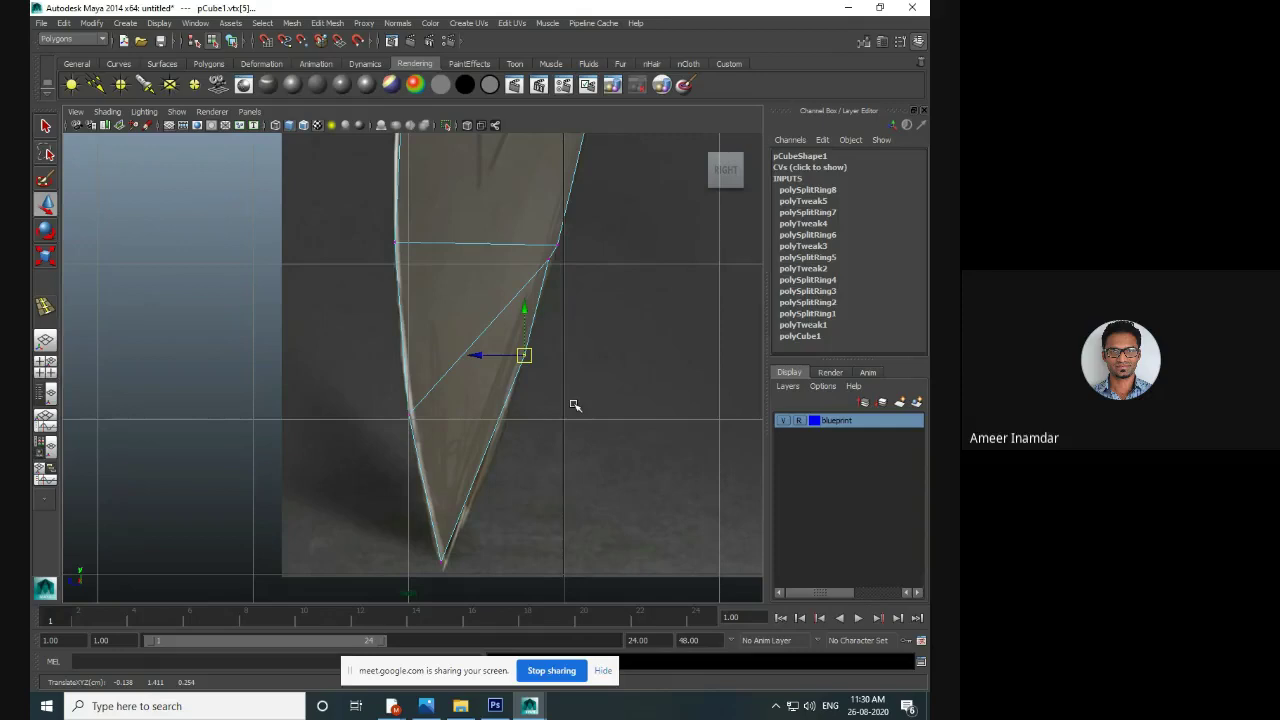
pyautogui.hotkey('ctrl', 'z')
pyautogui.hotkey('ctrl', 'z')
pyautogui.hotkey('ctrl', 'z')
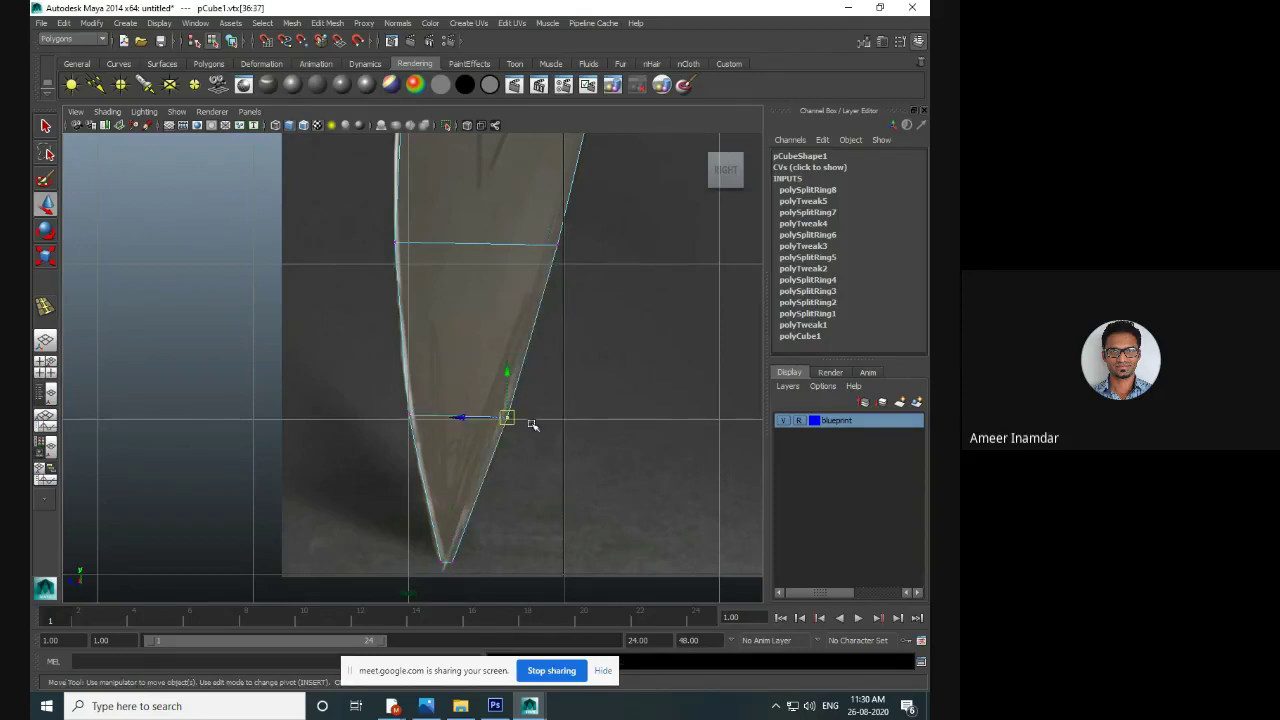
# - Inspect the shaped blade mesh in the perspective view and return to the four-view layout
pyautogui.scroll(-5, 504, 421)
pyautogui.scroll(3, 508, 277)
pyautogui.scroll(-2, 512, 279)
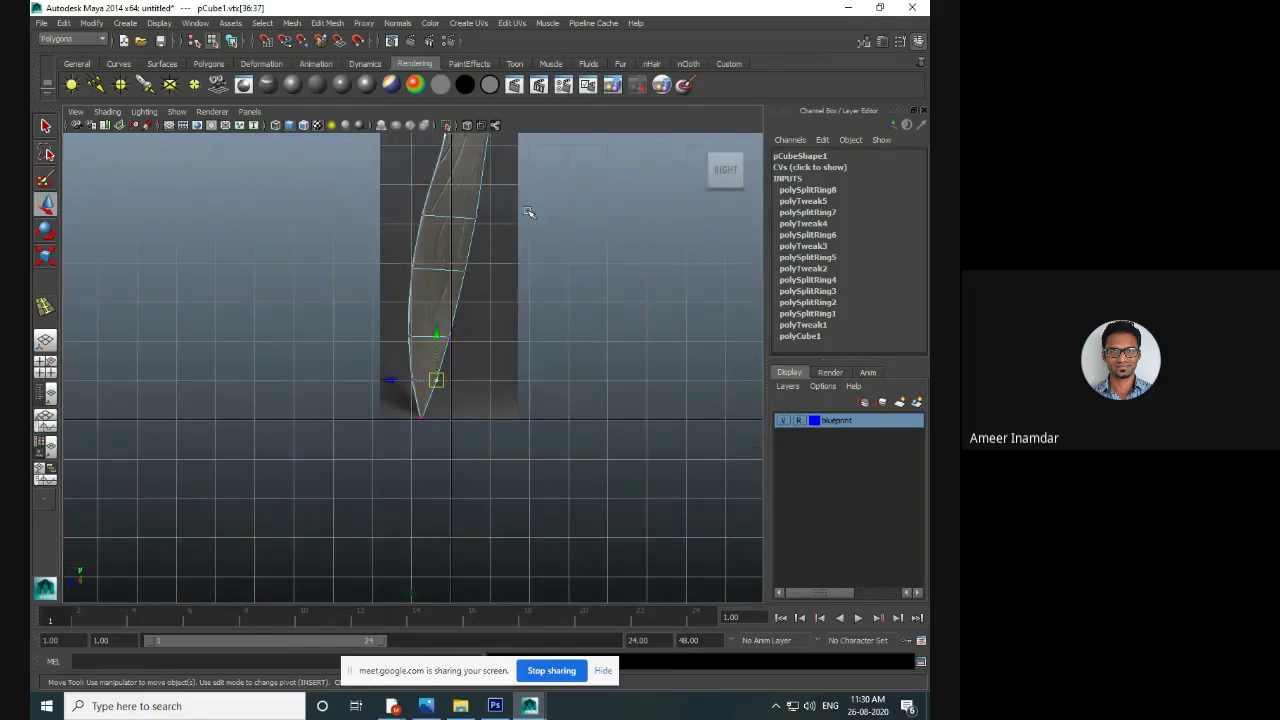
pyautogui.press('space')
pyautogui.press('space')
pyautogui.keyDown('alt'); pyautogui.moveTo(526, 214); pyautogui.dragTo(586, 354); pyautogui.keyUp('alt')
pyautogui.press('space')
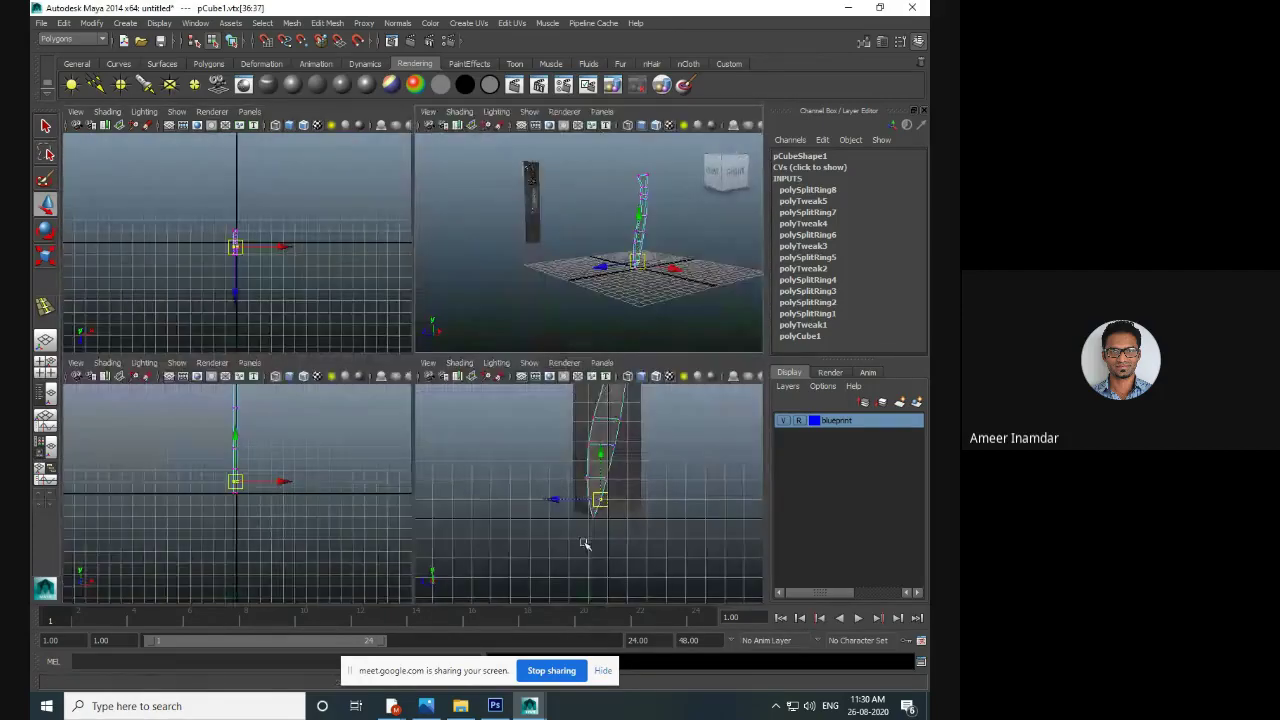
# - Move both side vertices of the edge loop above the blade's notch down so the loop runs nearly level just above it
pyautogui.press('space')
pyautogui.scroll(3, 543, 331)
pyautogui.keyDown('alt'); pyautogui.moveTo(543, 214); pyautogui.dragTo(552, 404, button='middle'); pyautogui.keyUp('alt')
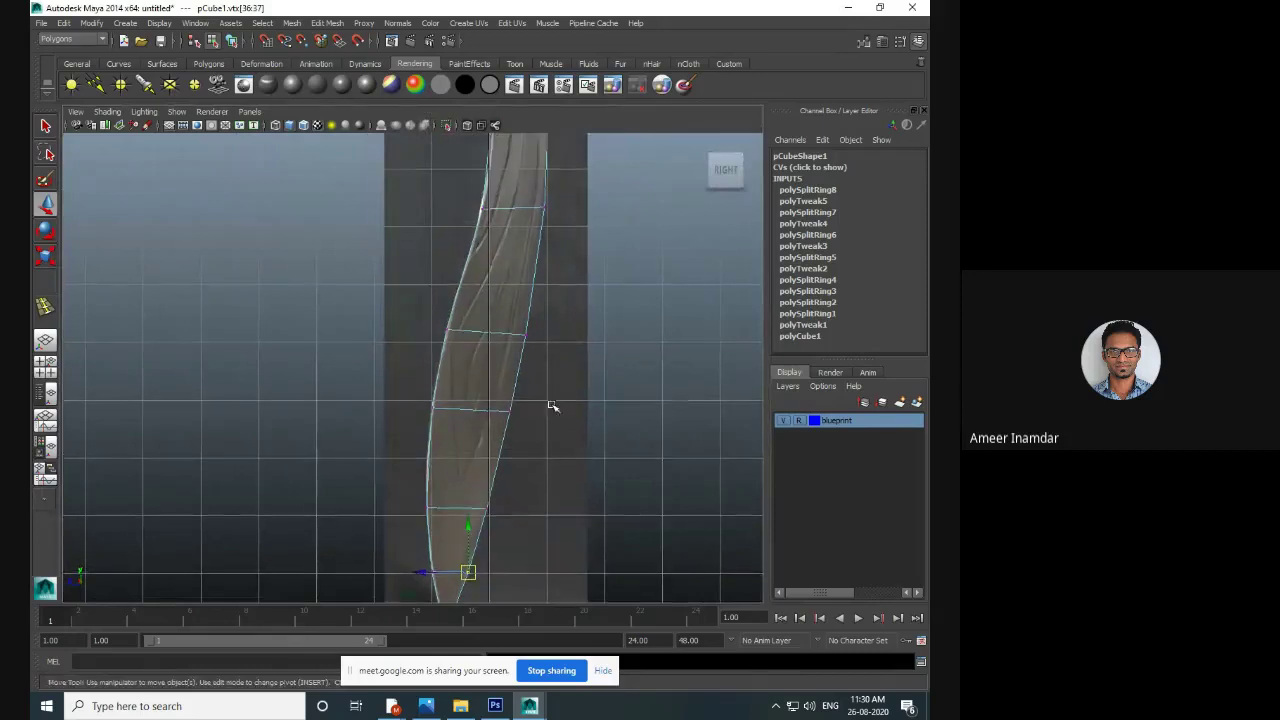
pyautogui.keyDown('alt'); pyautogui.moveTo(560, 318); pyautogui.dragTo(560, 515, button='middle'); pyautogui.keyUp('alt')
pyautogui.keyDown('alt'); pyautogui.moveTo(589, 283); pyautogui.dragTo(585, 440, button='middle'); pyautogui.keyUp('alt')
pyautogui.scroll(4, 556, 366)
pyautogui.moveTo(569, 317)
pyautogui.keyDown('alt'); pyautogui.mouseDown(button='middle')
pyautogui.moveTo(566, 338)
pyautogui.moveTo(341, 335)
pyautogui.mouseUp(button='middle'); pyautogui.keyUp('alt')
pyautogui.scroll(1, 556, 366)
pyautogui.moveTo(354, 304); pyautogui.dragTo(382, 382)
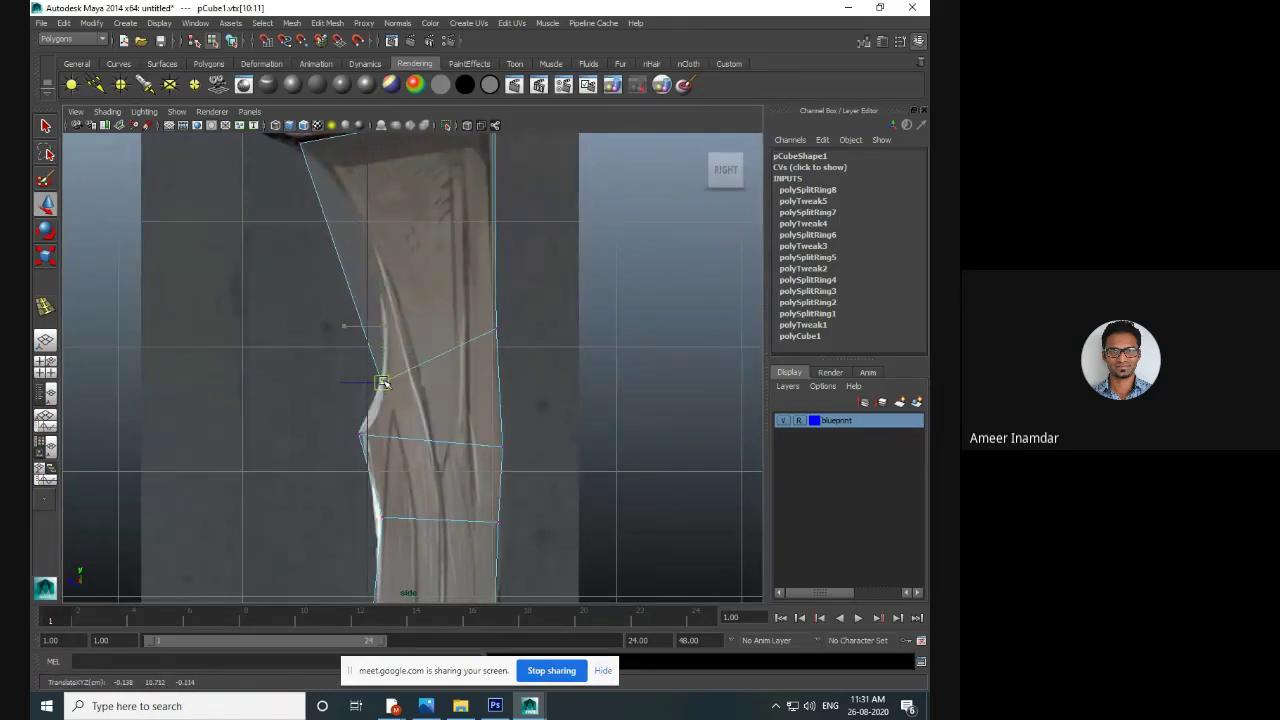
pyautogui.moveTo(461, 307); pyautogui.dragTo(499, 373)
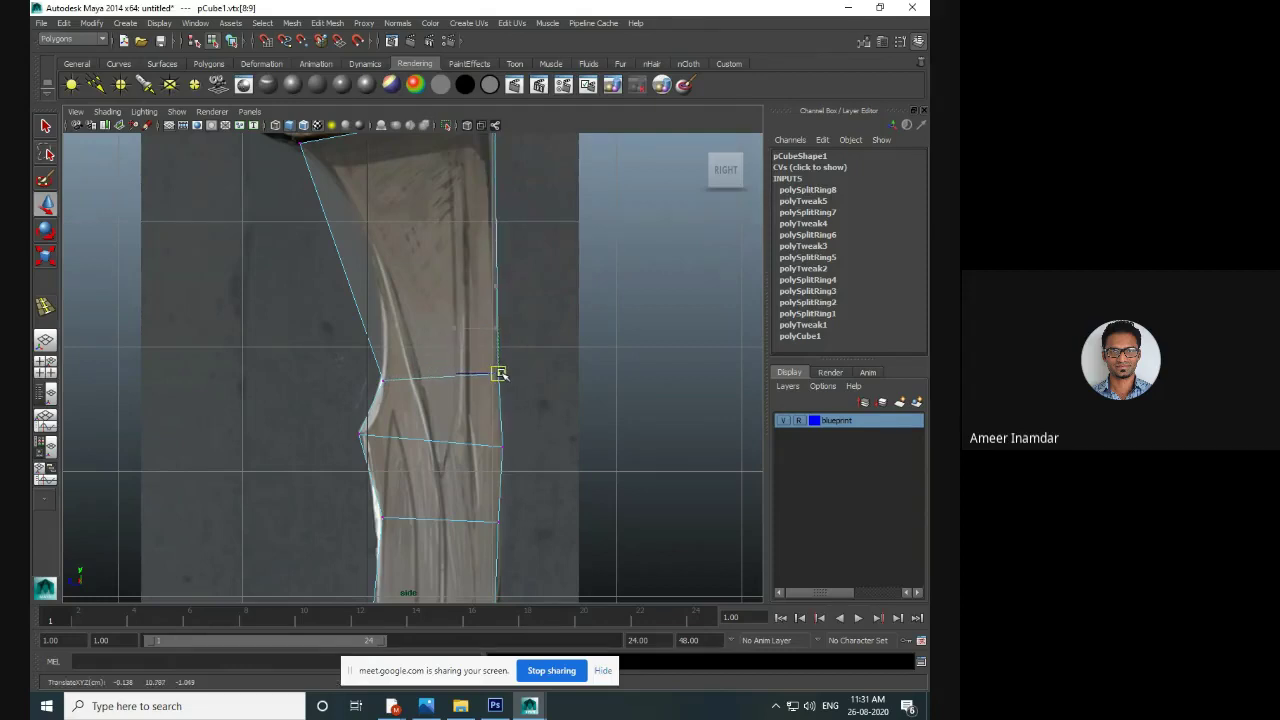
# - Insert an edge loop between the guard and the loop above the notch, and move its left vertices onto the blade's edge
pyautogui.keyDown('alt'); pyautogui.moveTo(507, 266); pyautogui.dragTo(521, 326, button='middle'); pyautogui.keyUp('alt')
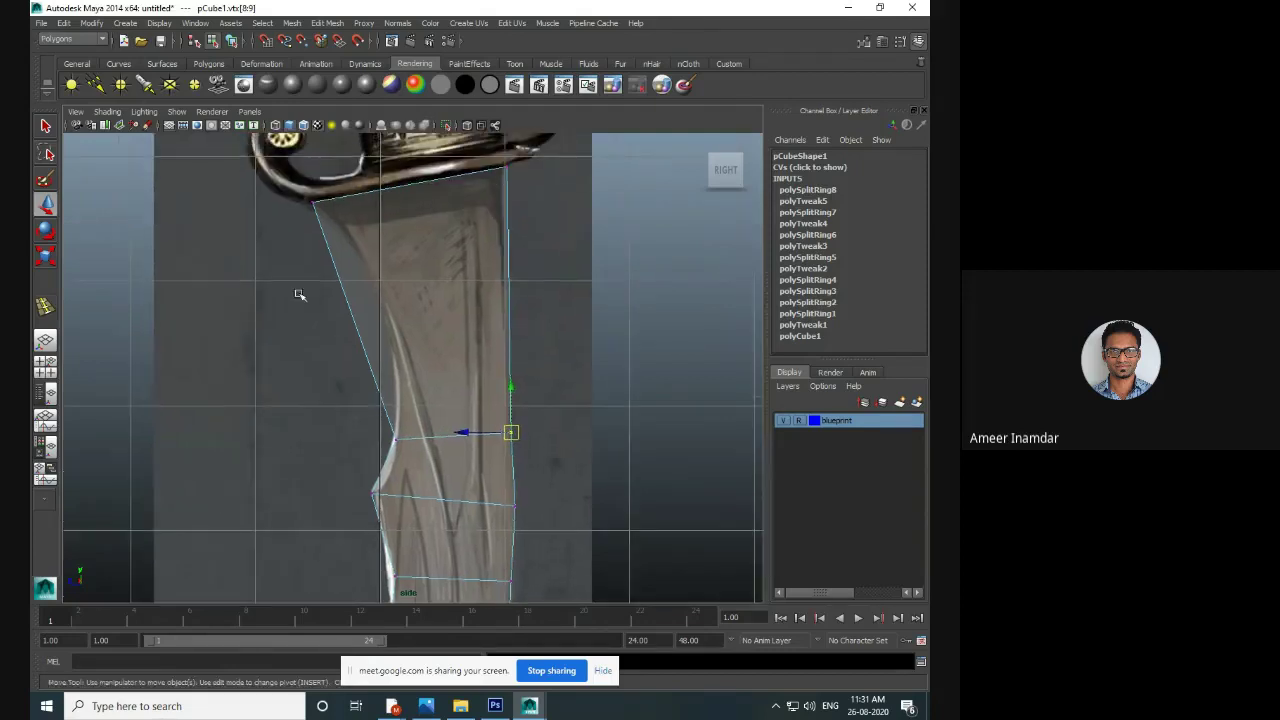
pyautogui.click(45, 306)
pyautogui.moveTo(356, 318); pyautogui.dragTo(356, 310)
pyautogui.press('q')
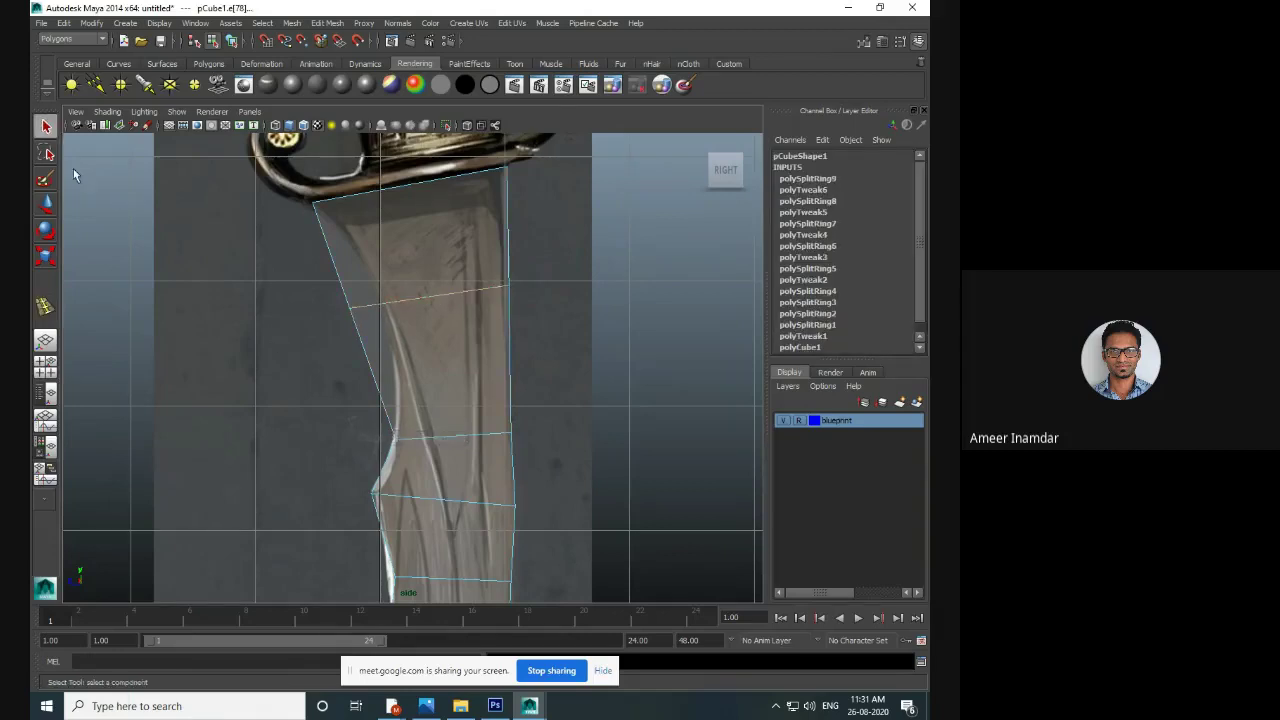
pyautogui.moveTo(377, 313); pyautogui.dragTo(329, 306, button='right')
pyautogui.click(349, 308)
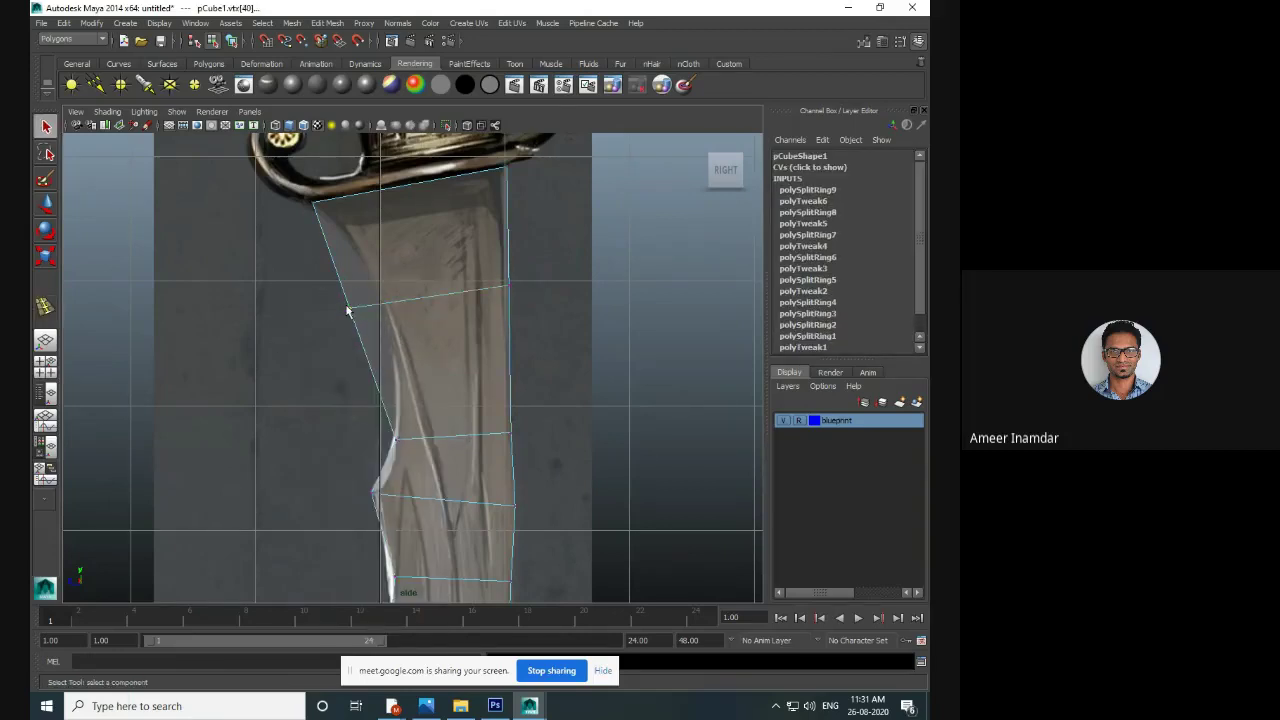
pyautogui.press('w')
pyautogui.moveTo(349, 308); pyautogui.dragTo(389, 307)
pyautogui.click(582, 376)
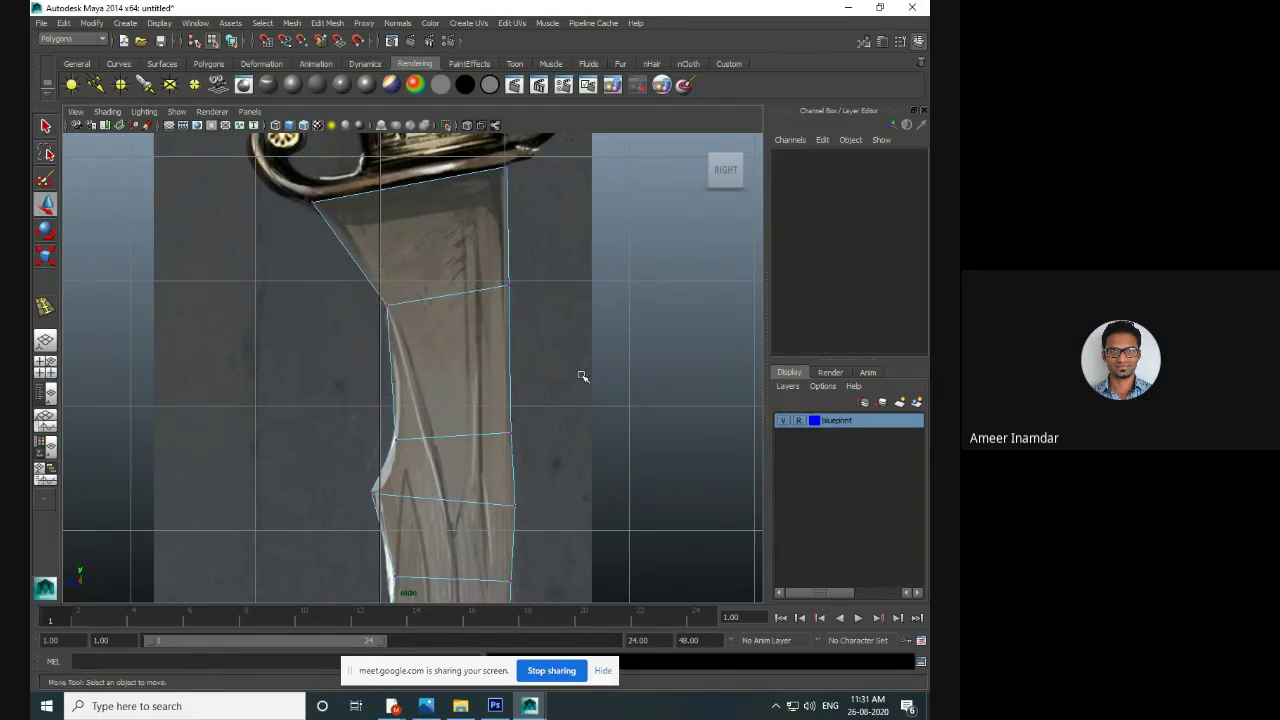
# - Move the mesh's two top corners inward below the guard and shift the upper loop's right vertices onto the blade's back edge
pyautogui.scroll(4, 540, 295)
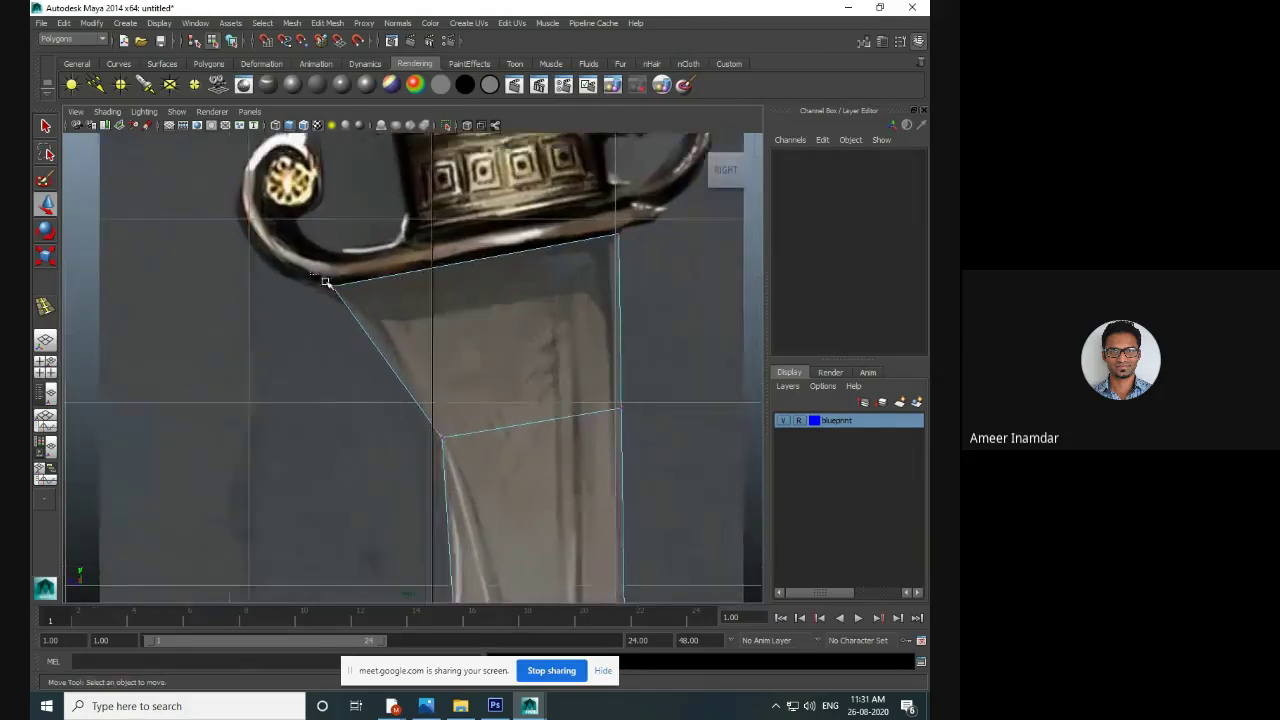
pyautogui.click(332, 287)
pyautogui.moveTo(332, 287); pyautogui.dragTo(357, 303)
pyautogui.click(619, 233)
pyautogui.moveTo(620, 232); pyautogui.dragTo(610, 252)
pyautogui.keyDown('alt'); pyautogui.moveTo(582, 348); pyautogui.dragTo(544, 238, button='middle'); pyautogui.keyUp('alt')
pyautogui.moveTo(593, 290); pyautogui.dragTo(572, 310)
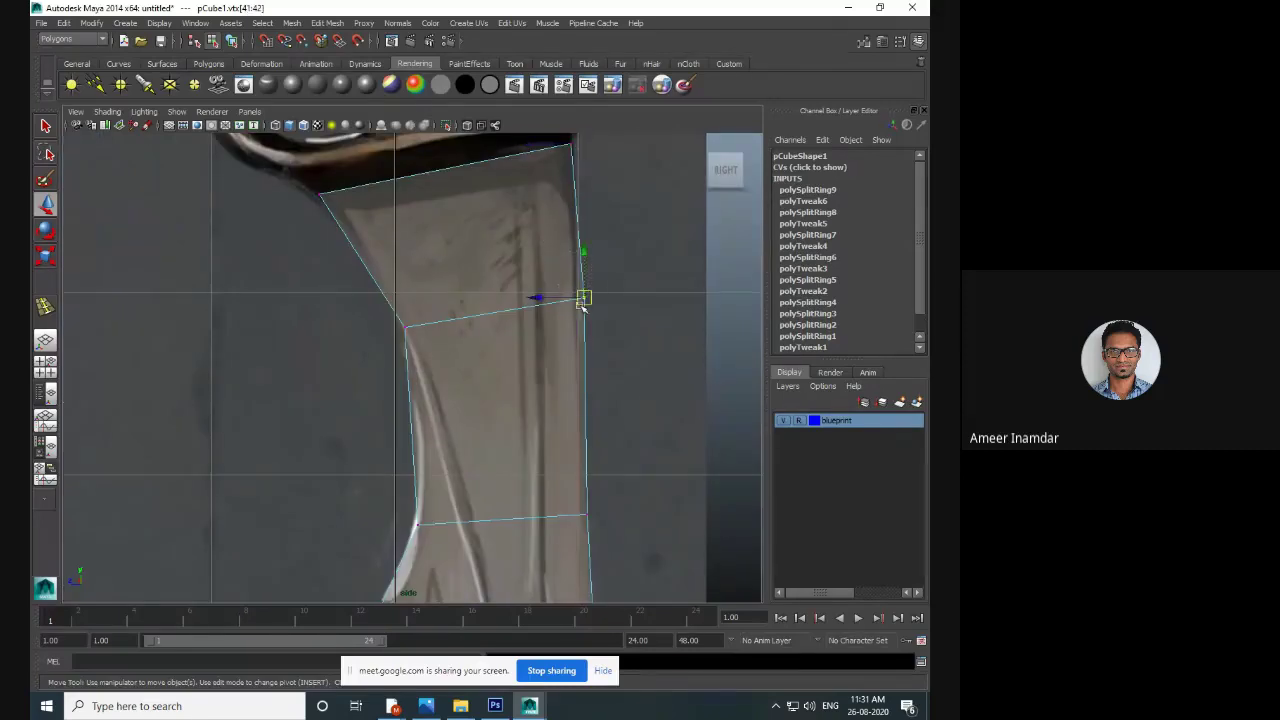
# - Raise the left vertices of the loop above the notch slightly to follow the blade's curved edge
pyautogui.keyDown('alt'); pyautogui.moveTo(546, 386); pyautogui.dragTo(546, 269, button='middle'); pyautogui.keyUp('alt')
pyautogui.keyDown('alt'); pyautogui.moveTo(528, 343); pyautogui.dragTo(534, 262, button='middle'); pyautogui.keyUp('alt')
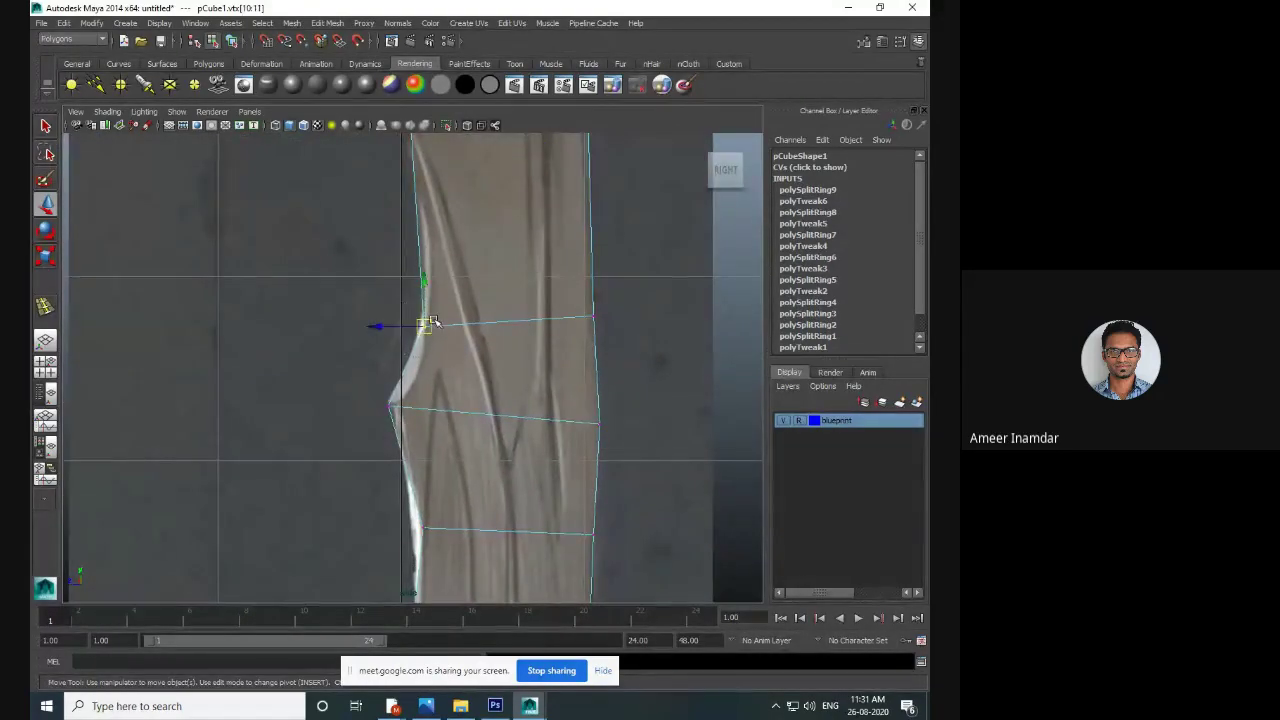
pyautogui.moveTo(432, 333); pyautogui.dragTo(434, 310)
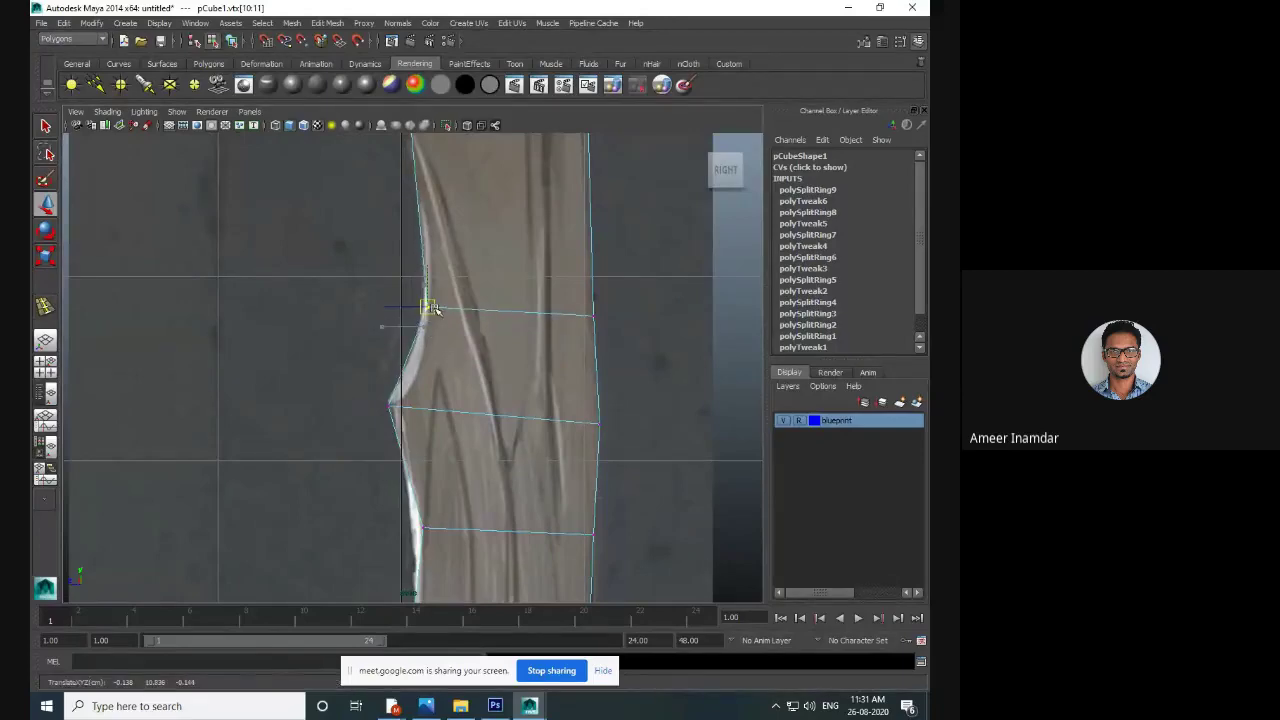
# - Inspect the full blade mesh in the side and perspective views, and return the mesh to object mode and select it
pyautogui.scroll(-10, 516, 301)
pyautogui.keyDown('alt'); pyautogui.moveTo(480, 343); pyautogui.dragTo(497, 246, button='middle'); pyautogui.keyUp('alt')
pyautogui.moveTo(491, 383)
pyautogui.keyDown('alt'); pyautogui.mouseDown(button='middle')
pyautogui.moveTo(503, 286)
pyautogui.moveTo(498, 375)
pyautogui.mouseUp(button='middle'); pyautogui.keyUp('alt')
pyautogui.keyDown('alt'); pyautogui.moveTo(512, 288); pyautogui.dragTo(514, 337, button='middle'); pyautogui.keyUp('alt')
pyautogui.click(514, 337)
pyautogui.press('space')
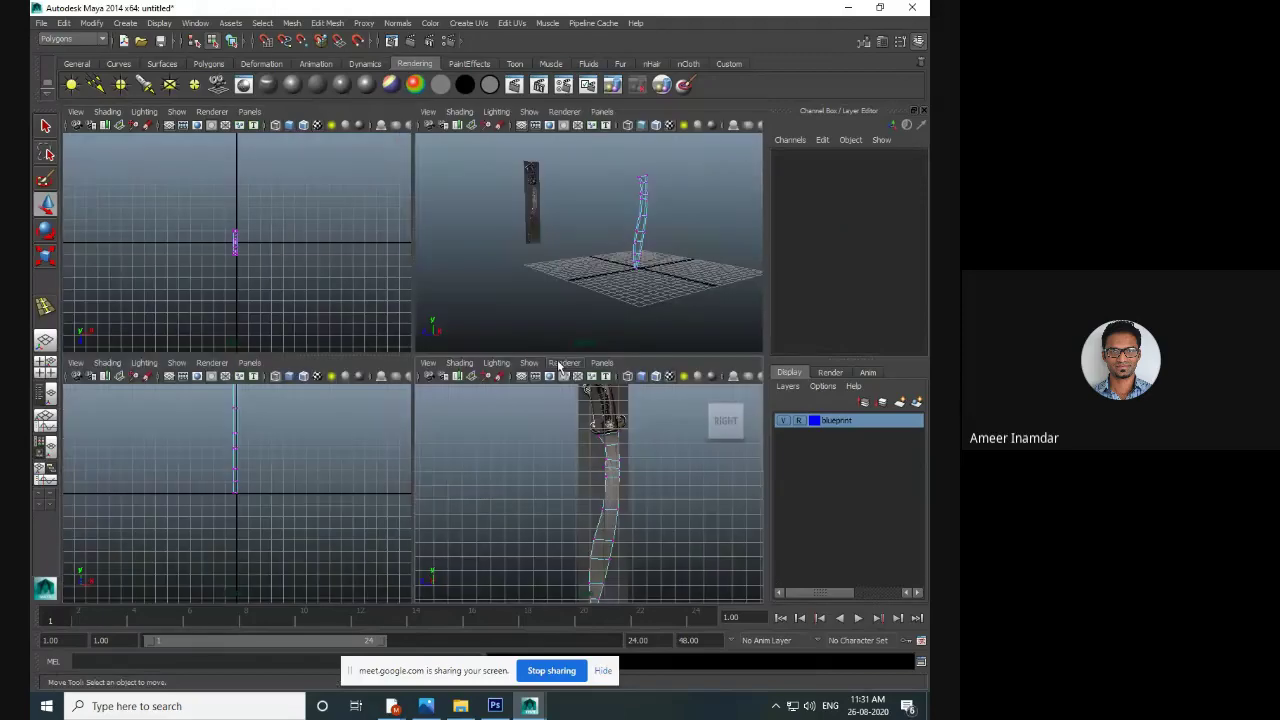
pyautogui.press('space')
pyautogui.keyDown('alt'); pyautogui.moveTo(592, 281); pyautogui.dragTo(603, 337); pyautogui.keyUp('alt')
pyautogui.scroll(5, 603, 337)
pyautogui.keyDown('alt'); pyautogui.moveTo(595, 340); pyautogui.dragTo(396, 394, button='middle'); pyautogui.keyUp('alt')
pyautogui.keyDown('alt'); pyautogui.moveTo(396, 394); pyautogui.dragTo(431, 323); pyautogui.keyUp('alt')
pyautogui.scroll(-4, 437, 329)
pyautogui.keyDown('alt'); pyautogui.moveTo(437, 329); pyautogui.dragTo(443, 362, button='middle'); pyautogui.keyUp('alt')
pyautogui.moveTo(405, 360)
pyautogui.keyDown('alt'); pyautogui.mouseDown()
pyautogui.moveTo(423, 378)
pyautogui.moveTo(400, 363)
pyautogui.moveTo(408, 354)
pyautogui.mouseUp(); pyautogui.keyUp('alt')
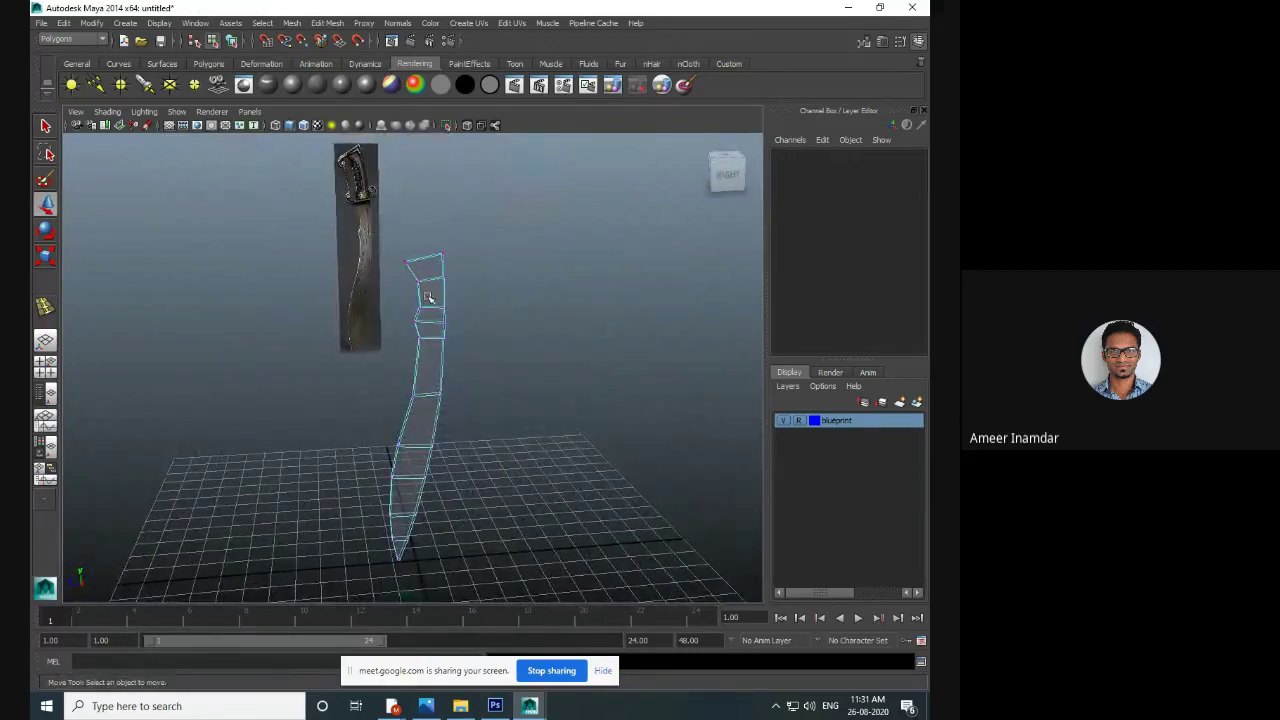
pyautogui.moveTo(435, 275); pyautogui.dragTo(476, 269, button='right')
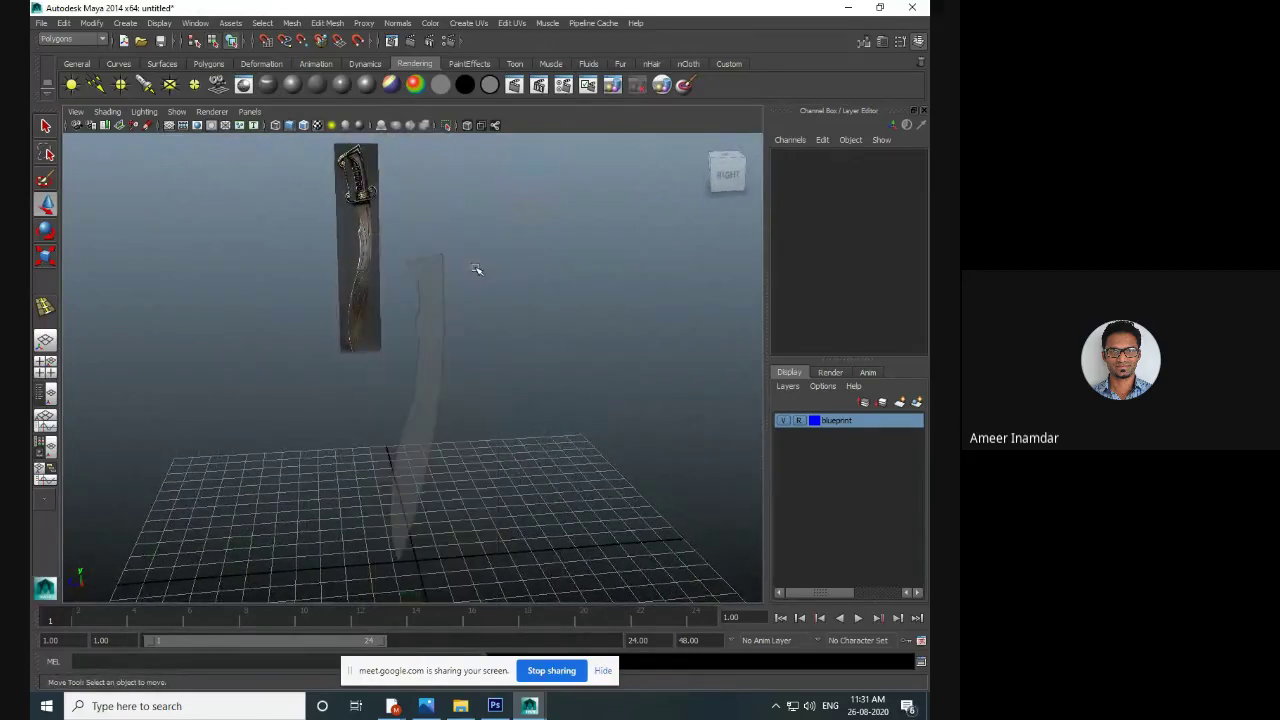
pyautogui.click(420, 262)
# - Draw the base of a polygon cylinder with a radius of about 0.24 over the guard's right rosette in the side view
pyautogui.press('space')
pyautogui.press('space')
pyautogui.scroll(3, 534, 391)
pyautogui.scroll(-1, 517, 200)
pyautogui.keyDown('alt'); pyautogui.moveTo(517, 194); pyautogui.dragTo(463, 411, button='middle'); pyautogui.keyUp('alt')
pyautogui.scroll(5, 464, 406)
pyautogui.scroll(3, 465, 400)
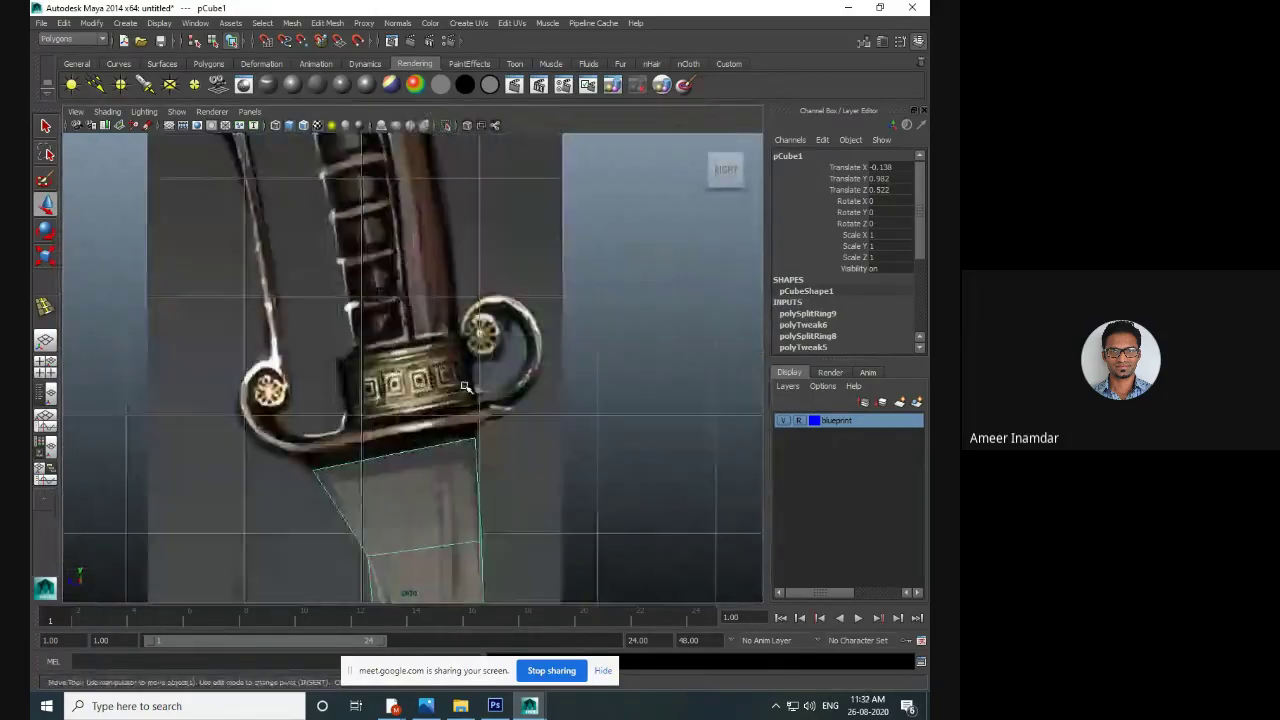
pyautogui.scroll(-1, 480, 400)
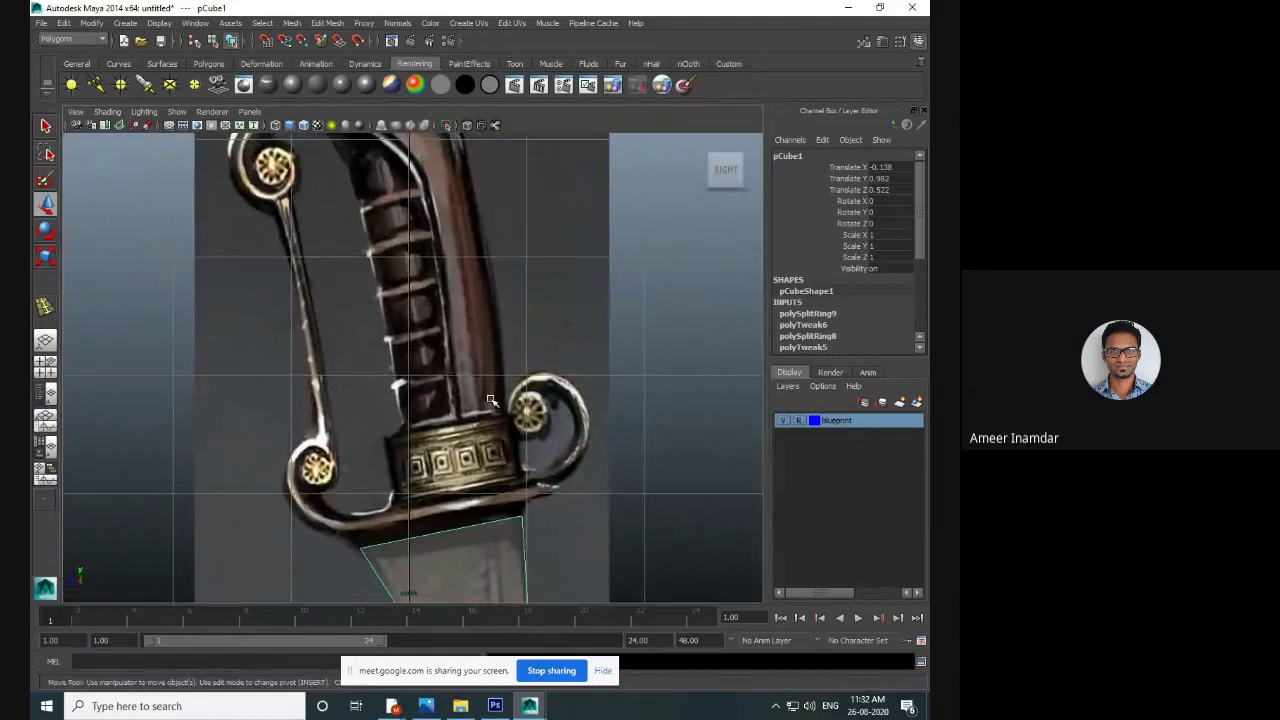
pyautogui.scroll(-3, 490, 400)
pyautogui.scroll(4, 475, 385)
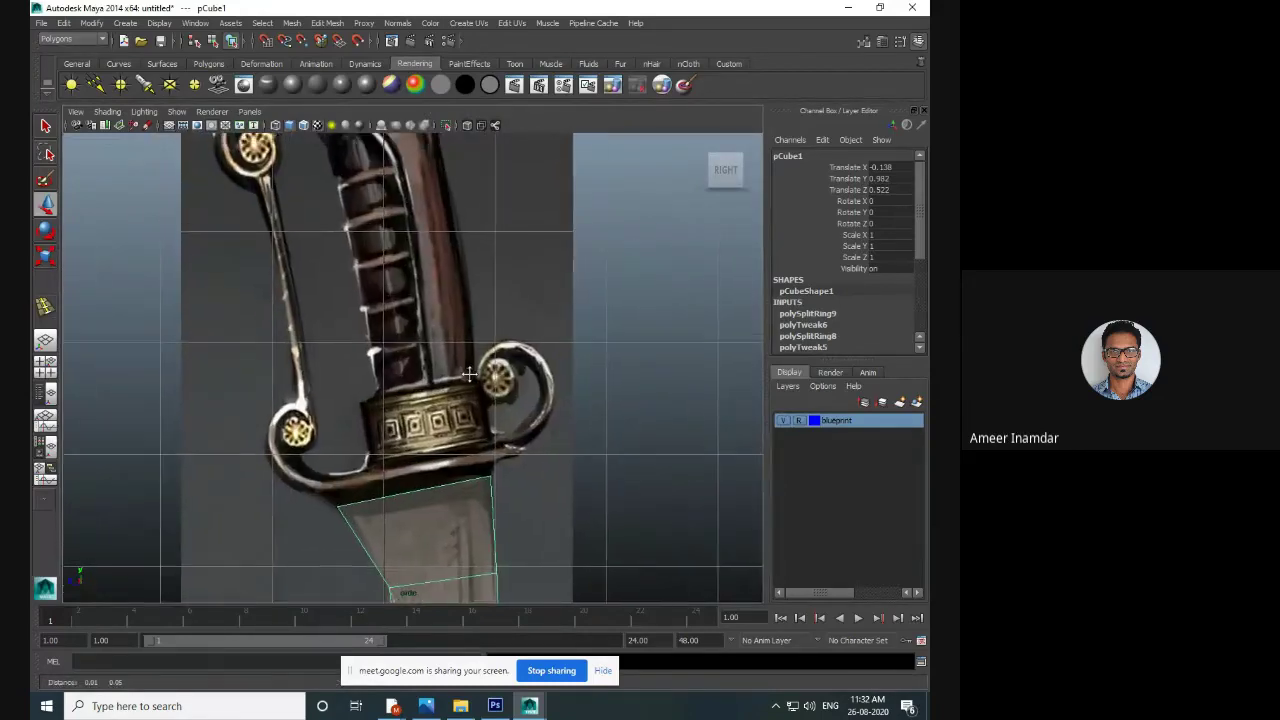
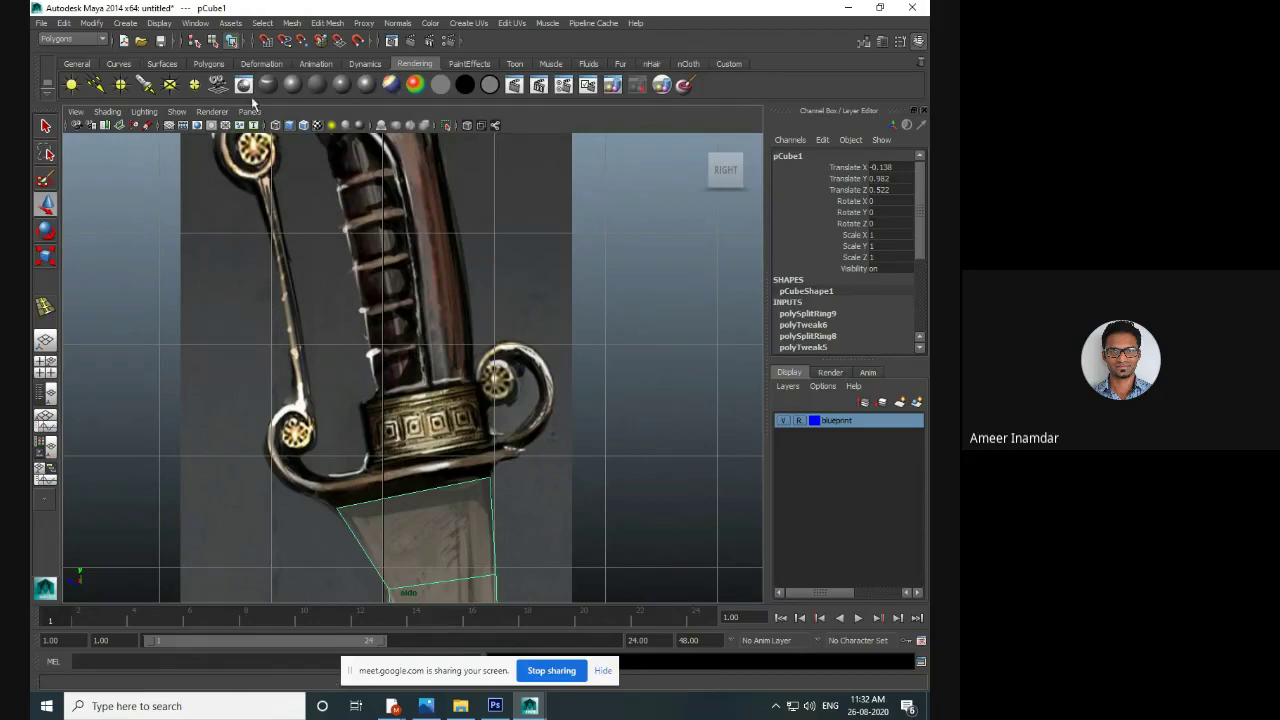
pyautogui.click(208, 63)
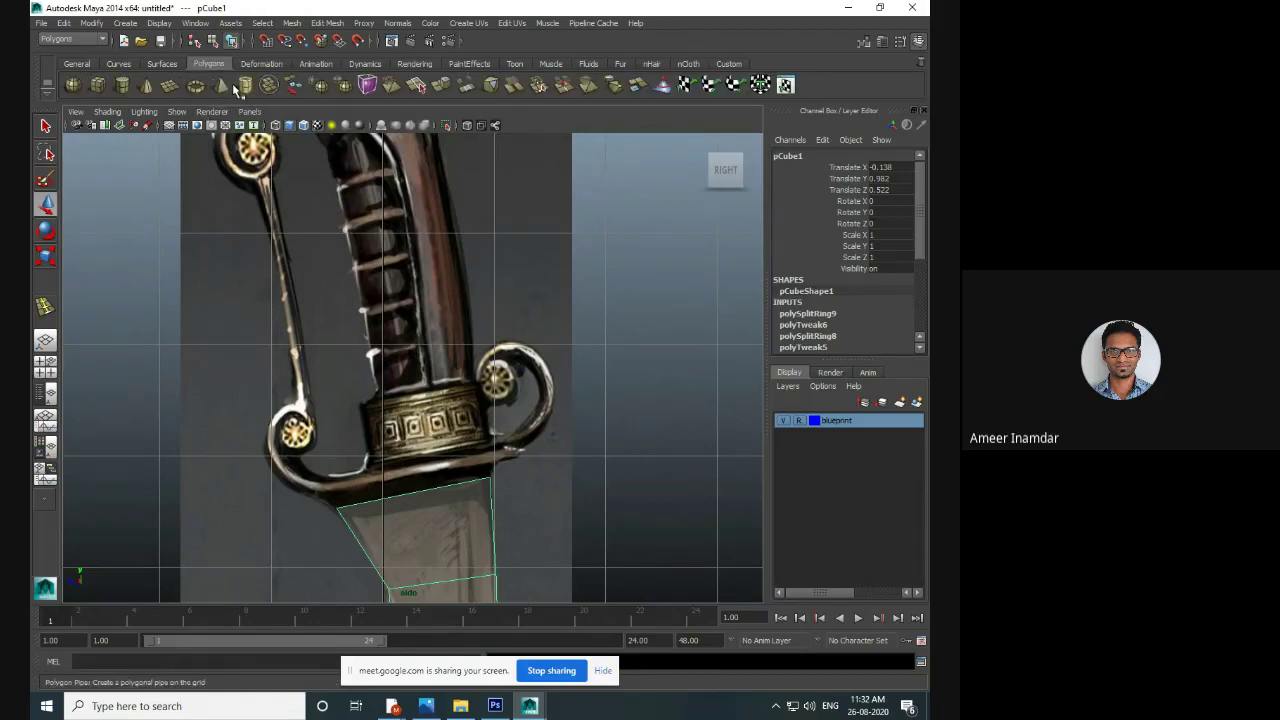
pyautogui.click(123, 86)
pyautogui.moveTo(500, 385); pyautogui.dragTo(523, 430)
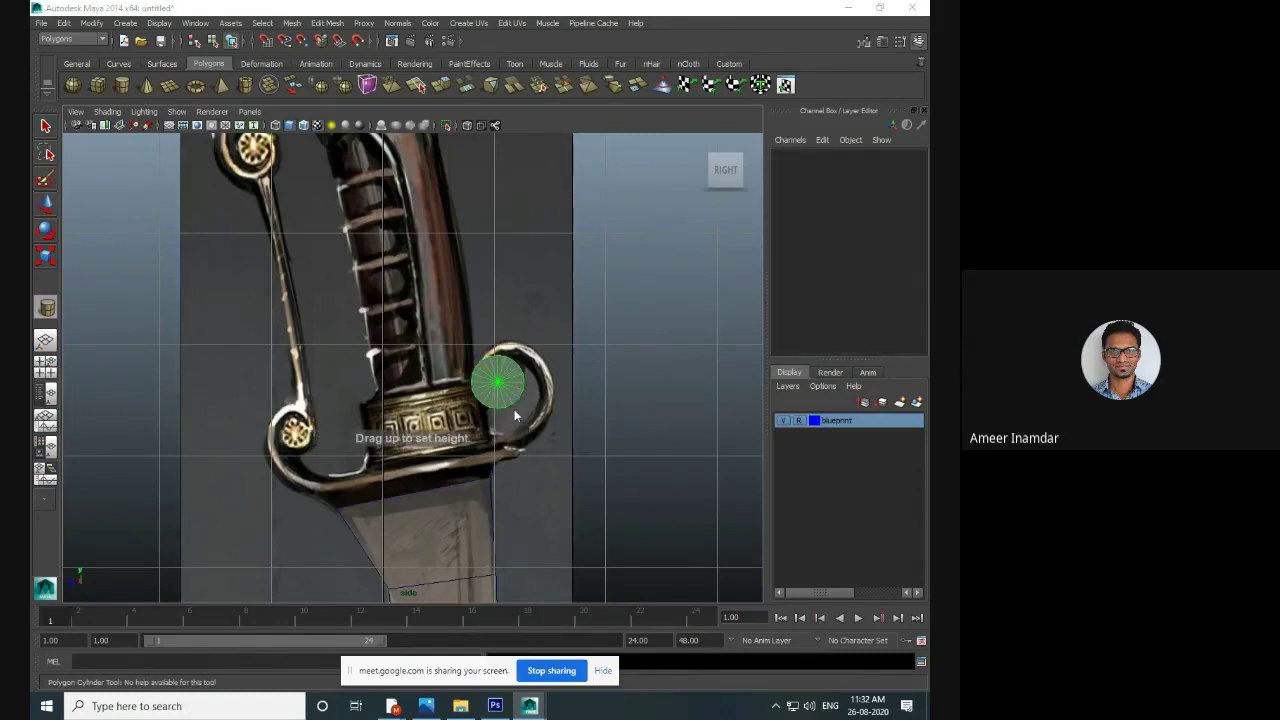
# - Give the new cylinder a height of about 0.31 in the perspective view
pyautogui.press('space')
pyautogui.press('space')
pyautogui.keyDown('alt'); pyautogui.moveTo(618, 211); pyautogui.dragTo(594, 242); pyautogui.keyUp('alt')
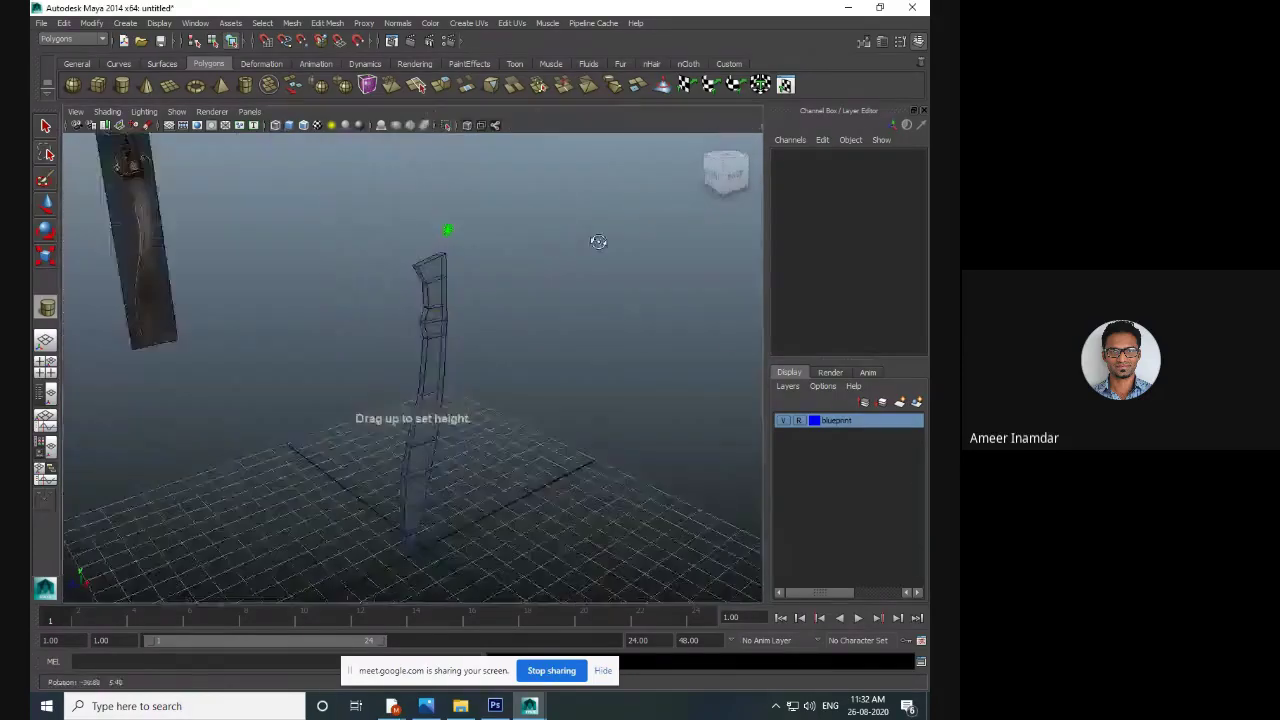
pyautogui.scroll(5, 502, 228)
pyautogui.keyDown('alt'); pyautogui.moveTo(502, 228); pyautogui.dragTo(519, 238); pyautogui.keyUp('alt')
pyautogui.keyDown('alt'); pyautogui.moveTo(519, 238); pyautogui.dragTo(525, 373, button='middle'); pyautogui.keyUp('alt')
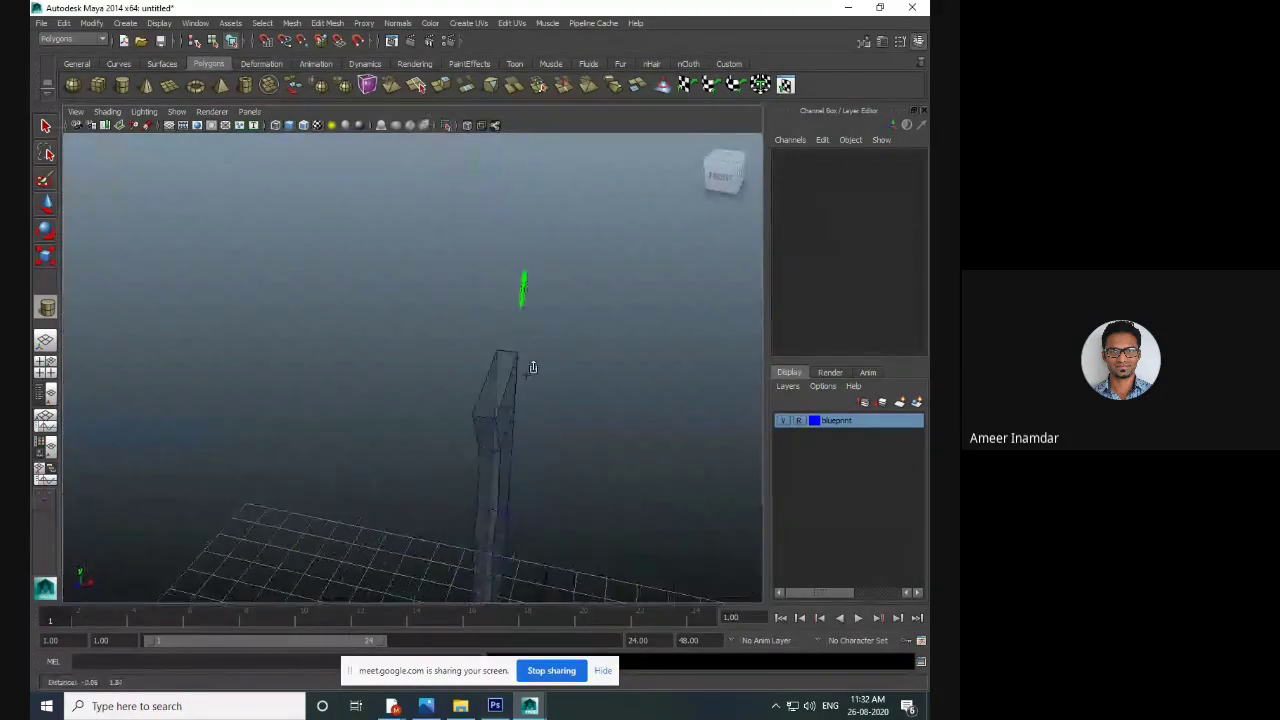
pyautogui.moveTo(499, 286); pyautogui.dragTo(499, 288)
pyautogui.press('space')
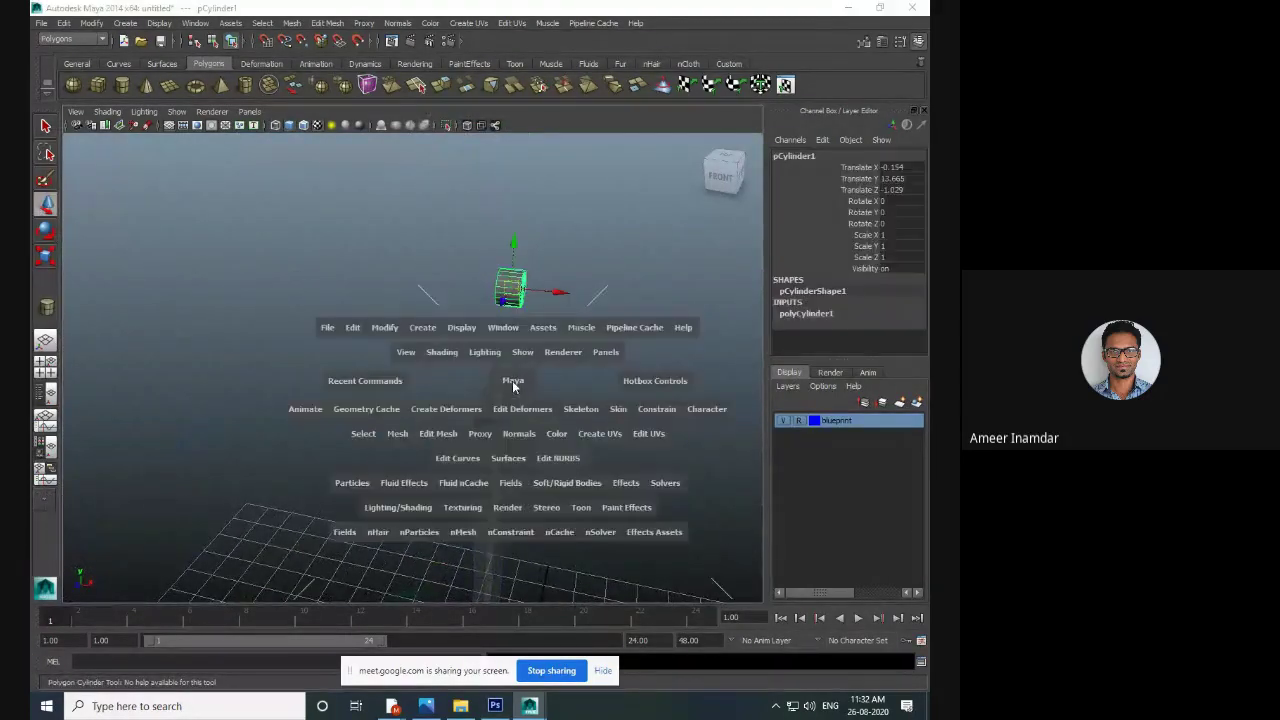
# - Set the cylinder's axis subdivisions to 6 and its cap subdivisions to 2
pyautogui.press('w')
pyautogui.press('space')
pyautogui.scroll(6, 505, 375)
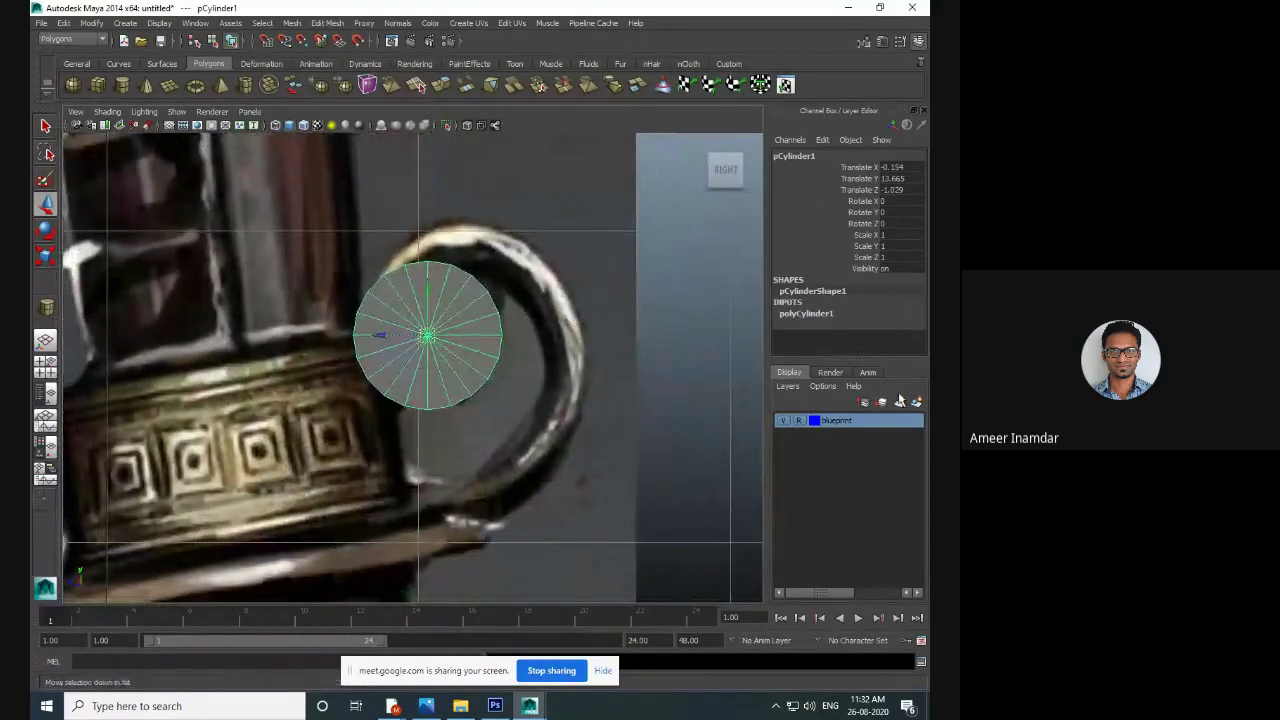
pyautogui.click(825, 314)
pyautogui.scroll(-2, 851, 314)
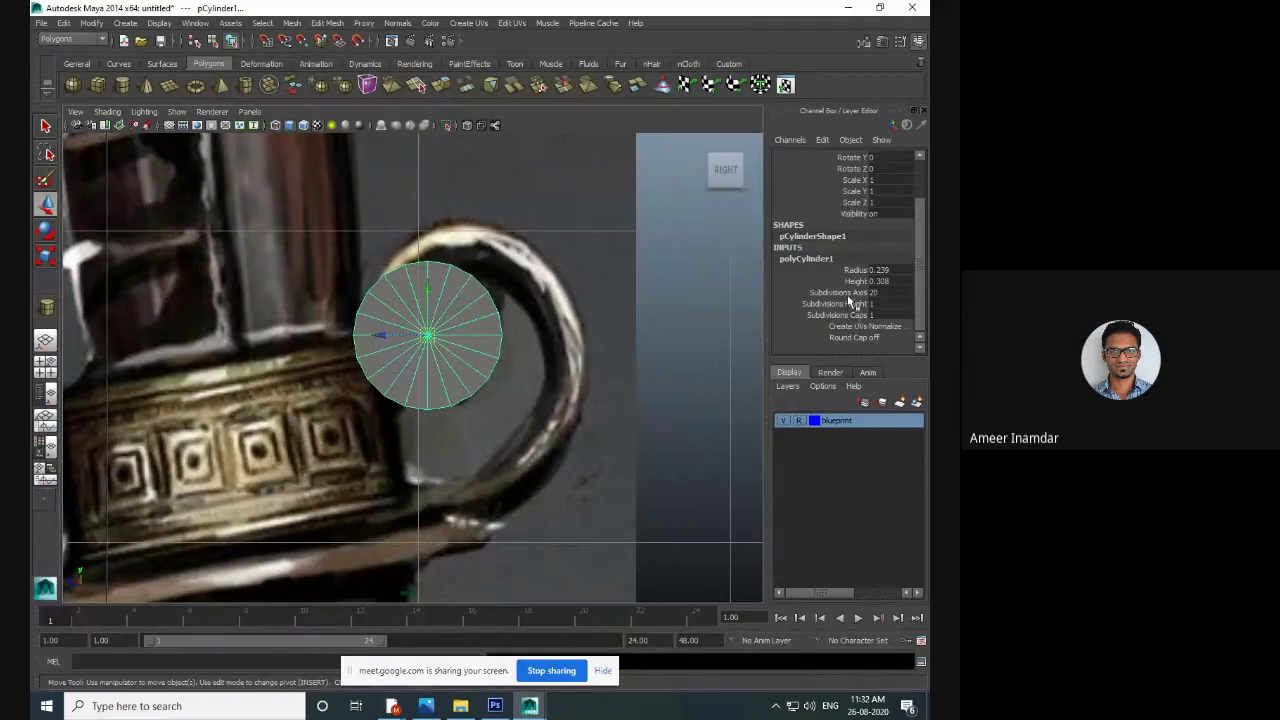
pyautogui.click(843, 292)
pyautogui.moveTo(695, 340); pyautogui.dragTo(568, 326, button='middle')
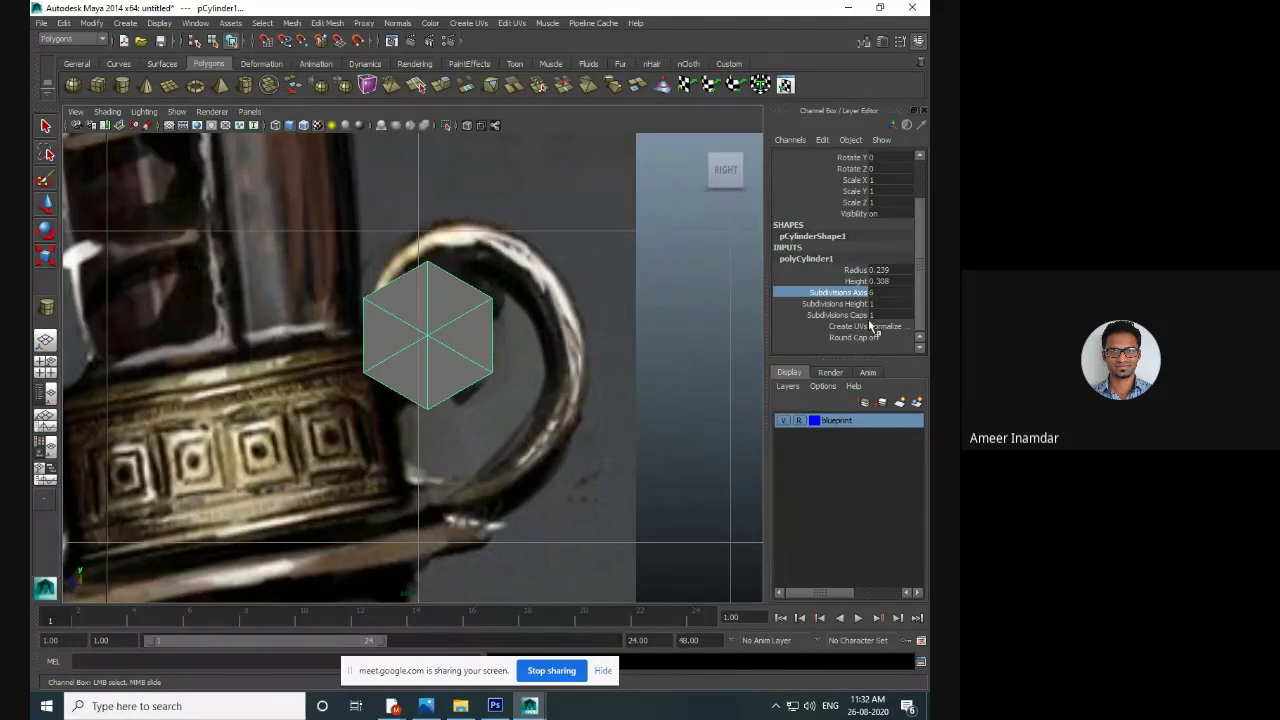
pyautogui.click(858, 316)
pyautogui.moveTo(656, 363); pyautogui.dragTo(658, 362, button='middle')
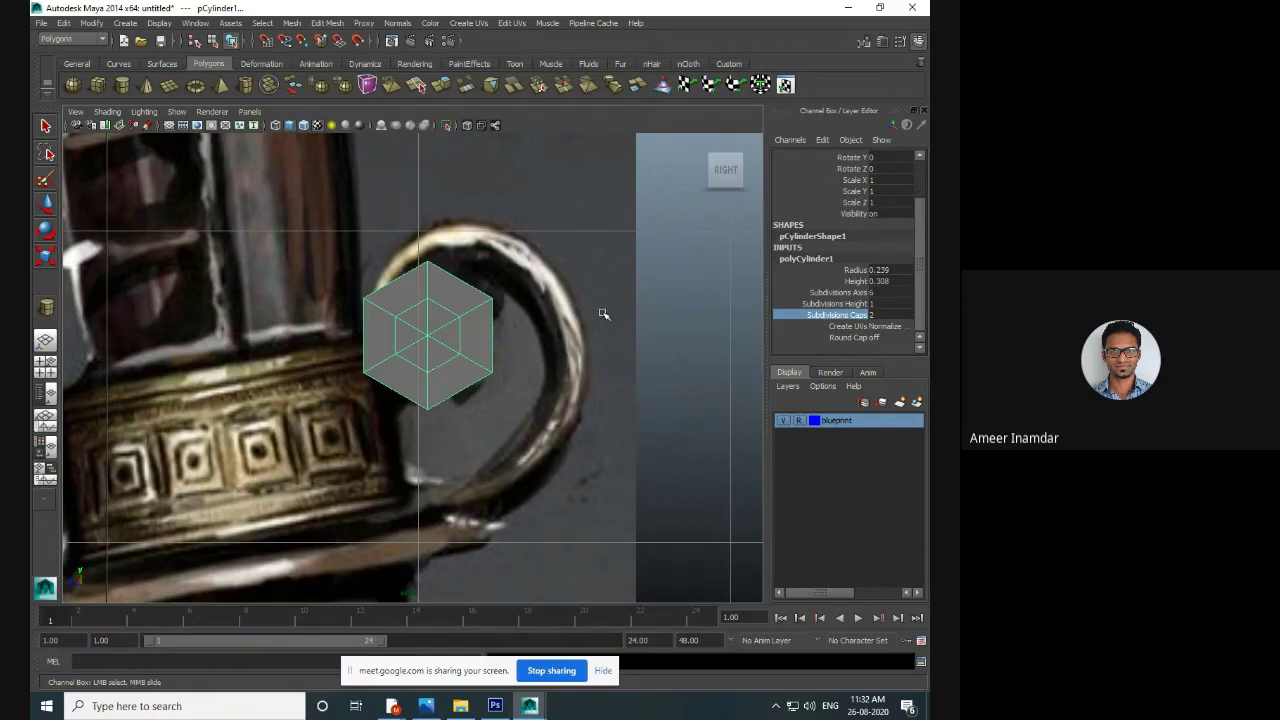
# - Assign a new Lambert material to the cylinder and raise its transparency until the blueprint's rosette shows through
pyautogui.click(657, 320)
pyautogui.click(431, 329)
pyautogui.press('w')
pyautogui.keyDown('alt'); pyautogui.moveTo(429, 329); pyautogui.dragTo(500, 307, button='middle'); pyautogui.keyUp('alt')
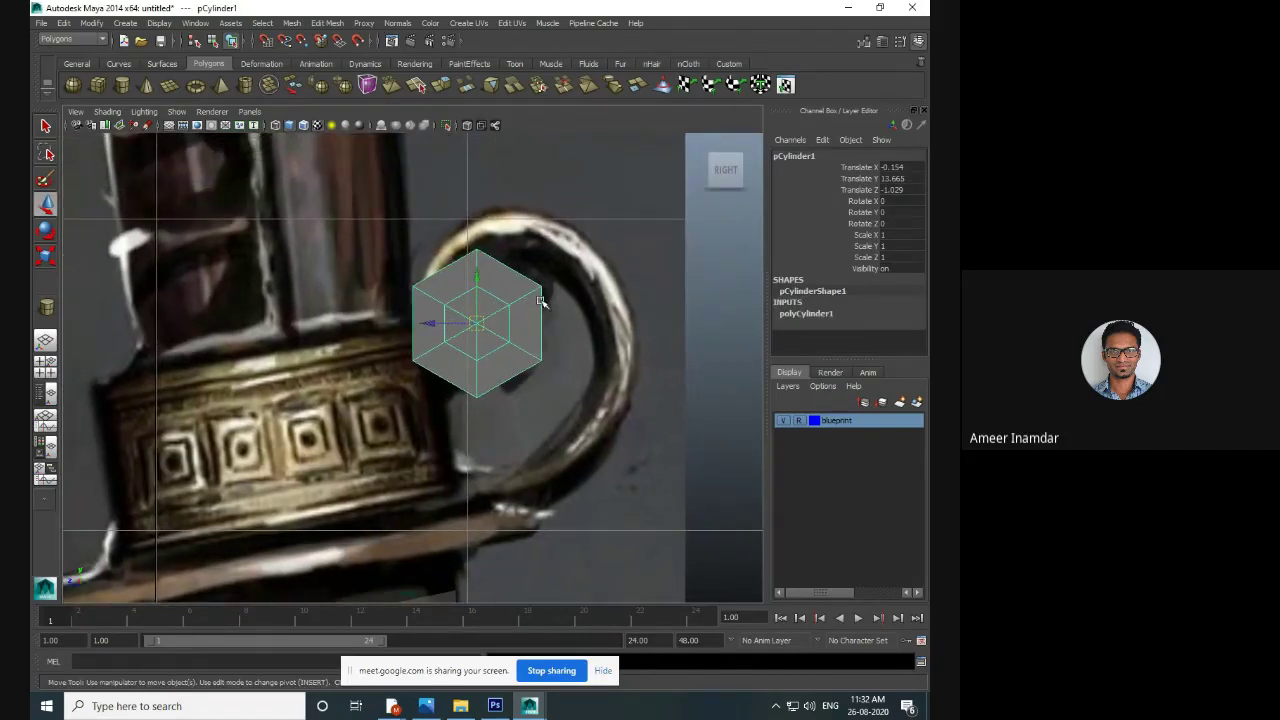
pyautogui.click(918, 44)
pyautogui.click(918, 44)
pyautogui.click(423, 64)
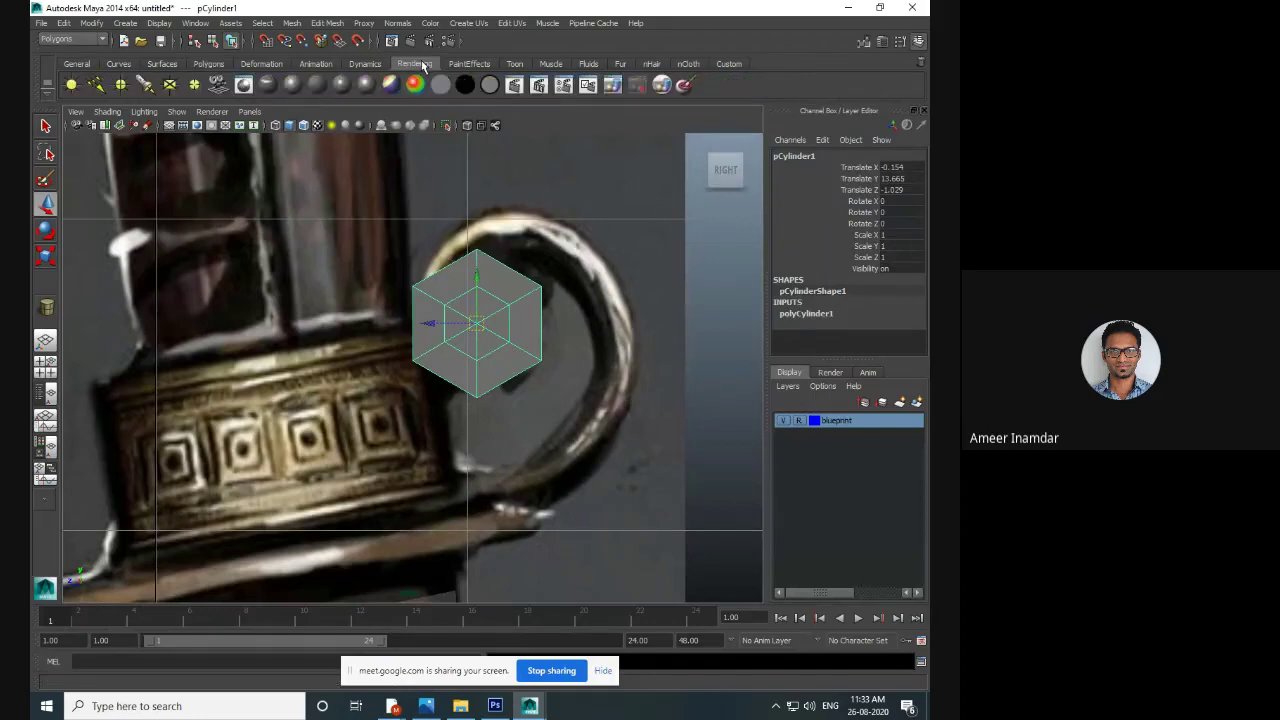
pyautogui.click(315, 87)
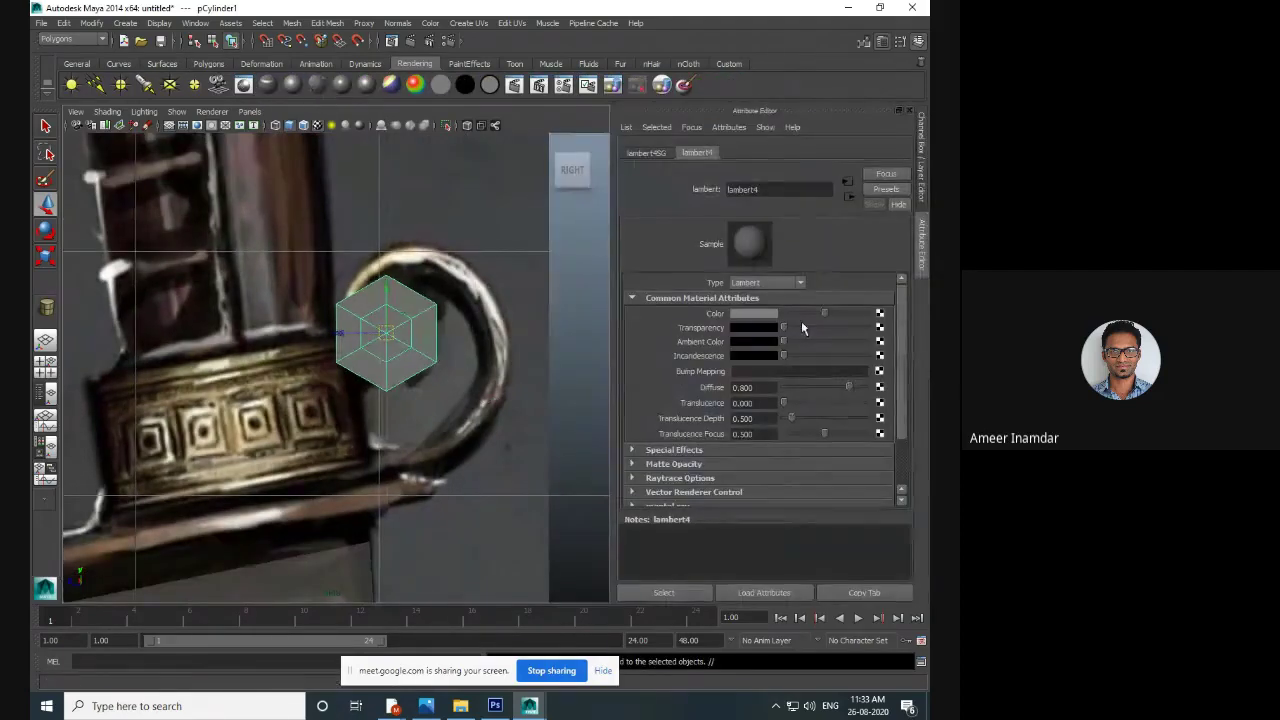
pyautogui.moveTo(785, 329); pyautogui.dragTo(830, 332)
pyautogui.click(560, 320)
pyautogui.scroll(3, 443, 286)
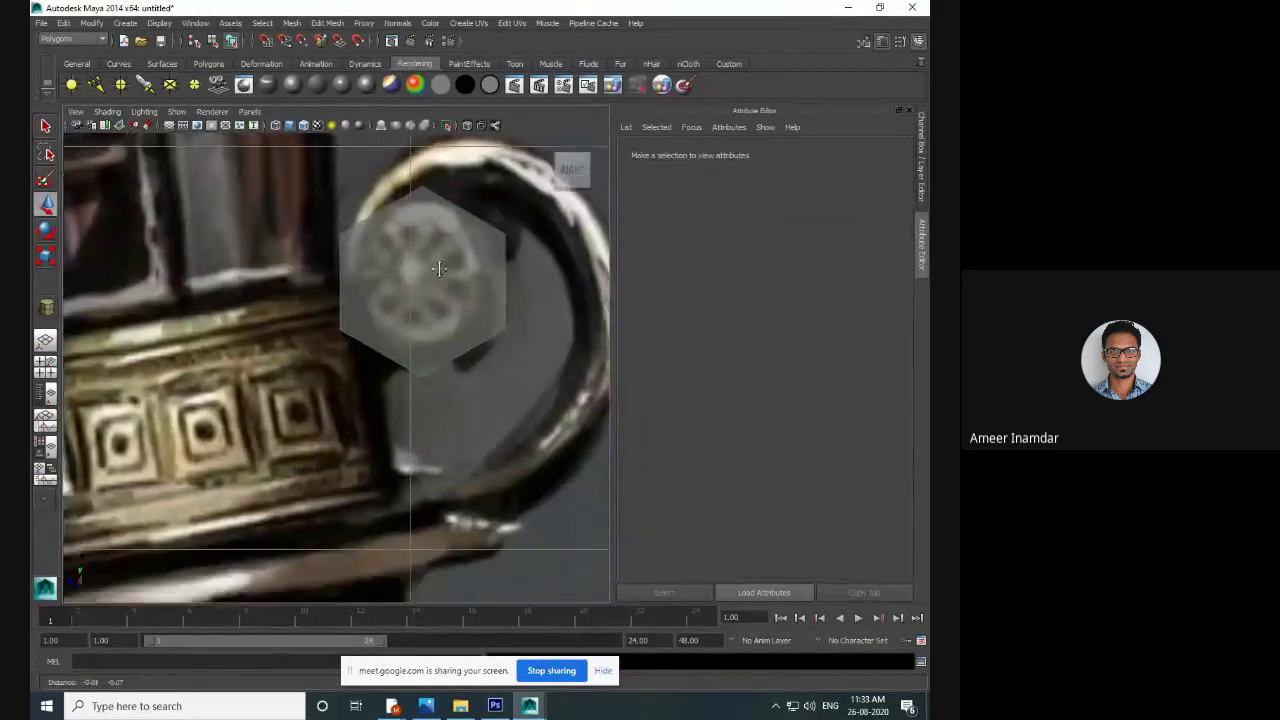
# - Scale the cylinder uniformly to about 0.916 to match the rosette on the blueprint
pyautogui.click(465, 294)
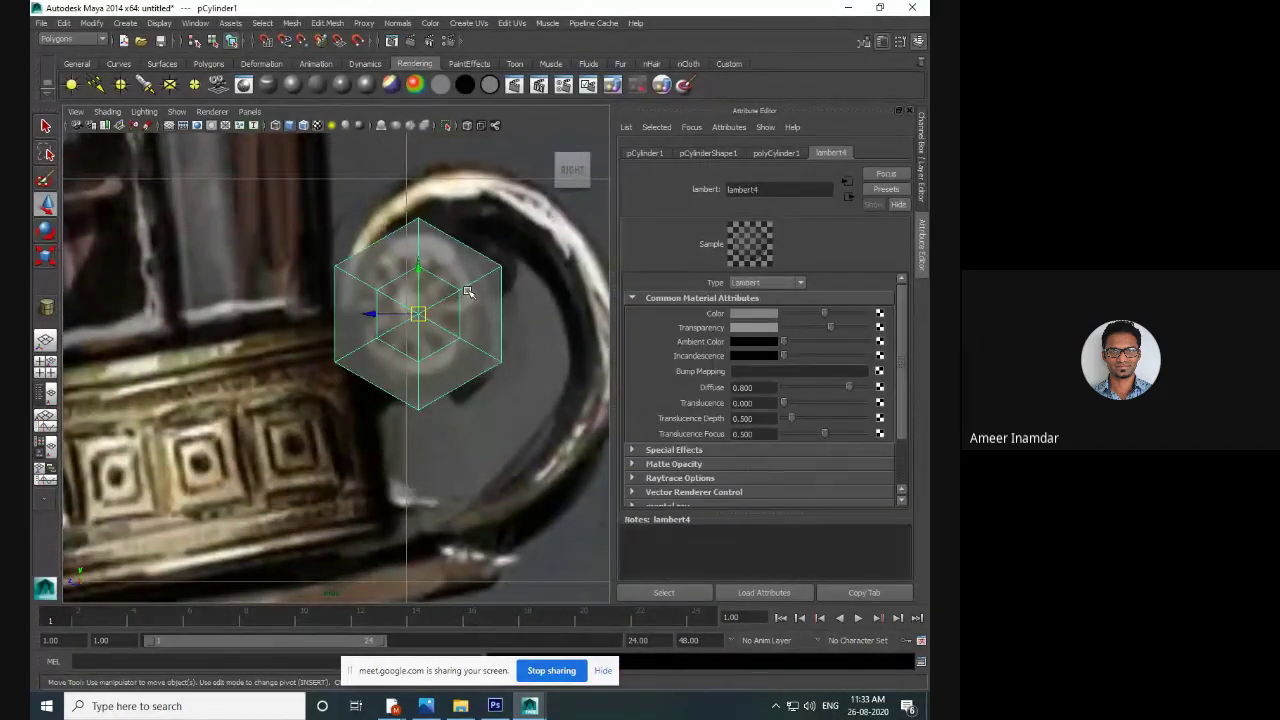
pyautogui.press('r')
pyautogui.moveTo(424, 313); pyautogui.dragTo(400, 327)
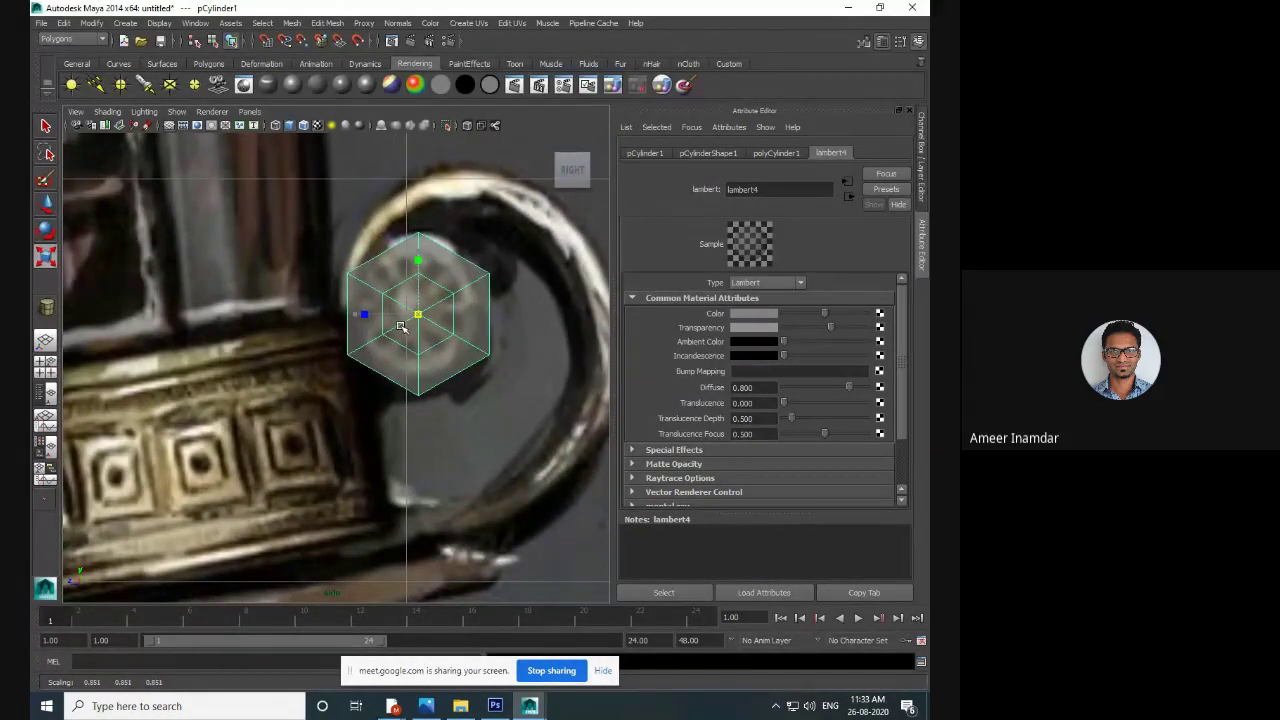
pyautogui.moveTo(400, 327)
pyautogui.mouseDown()
pyautogui.moveTo(337, 423)
pyautogui.moveTo(277, 480)
pyautogui.moveTo(411, 321)
pyautogui.mouseUp()
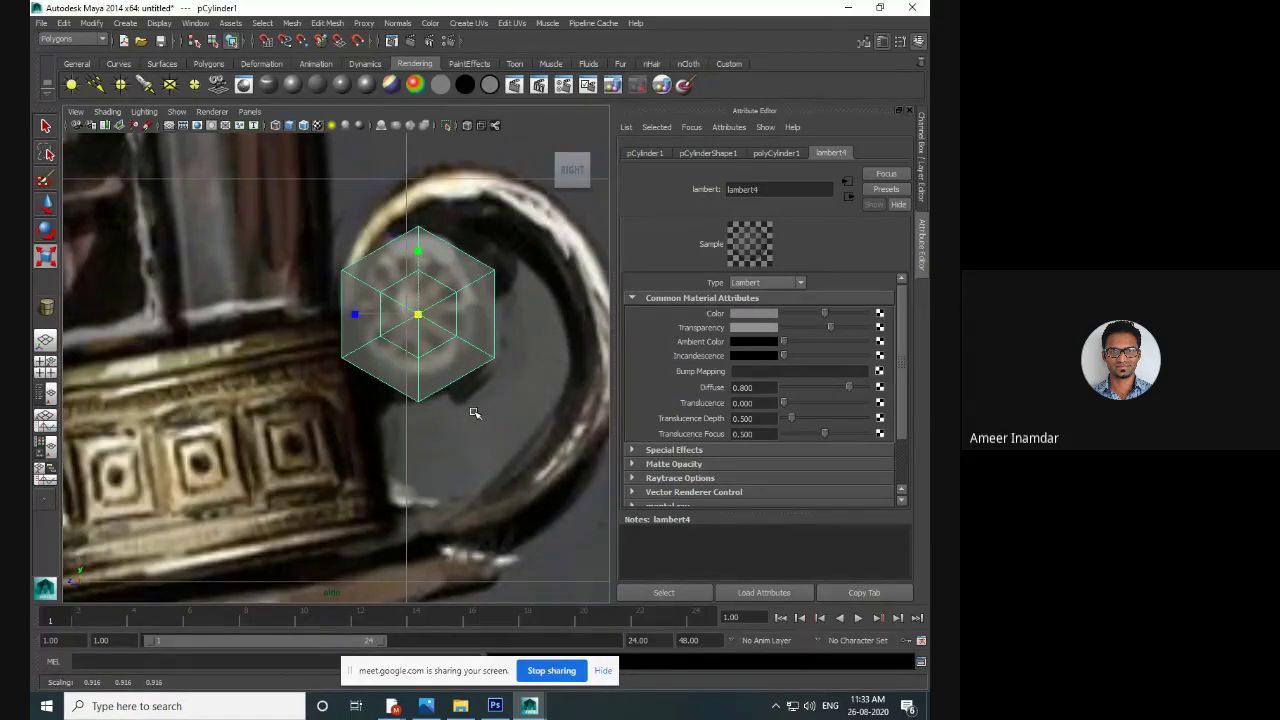
# - Extrude the six-sided cylinder's upper rim face nearest the grip and raise it along Y to about 13.936
pyautogui.press('space')
pyautogui.press('space')
pyautogui.keyDown('alt'); pyautogui.moveTo(508, 339); pyautogui.dragTo(407, 371); pyautogui.keyUp('alt')
pyautogui.moveTo(425, 316); pyautogui.dragTo(436, 334, button='right')
pyautogui.click(437, 328)
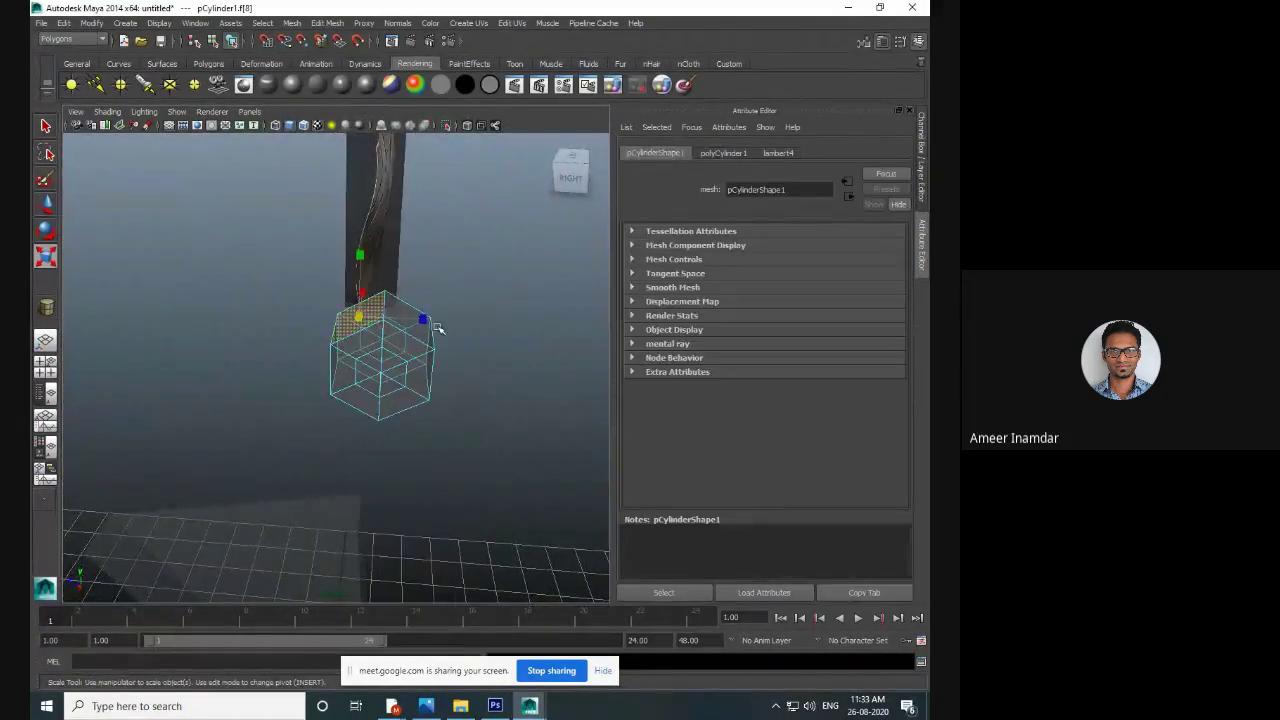
pyautogui.click(317, 64)
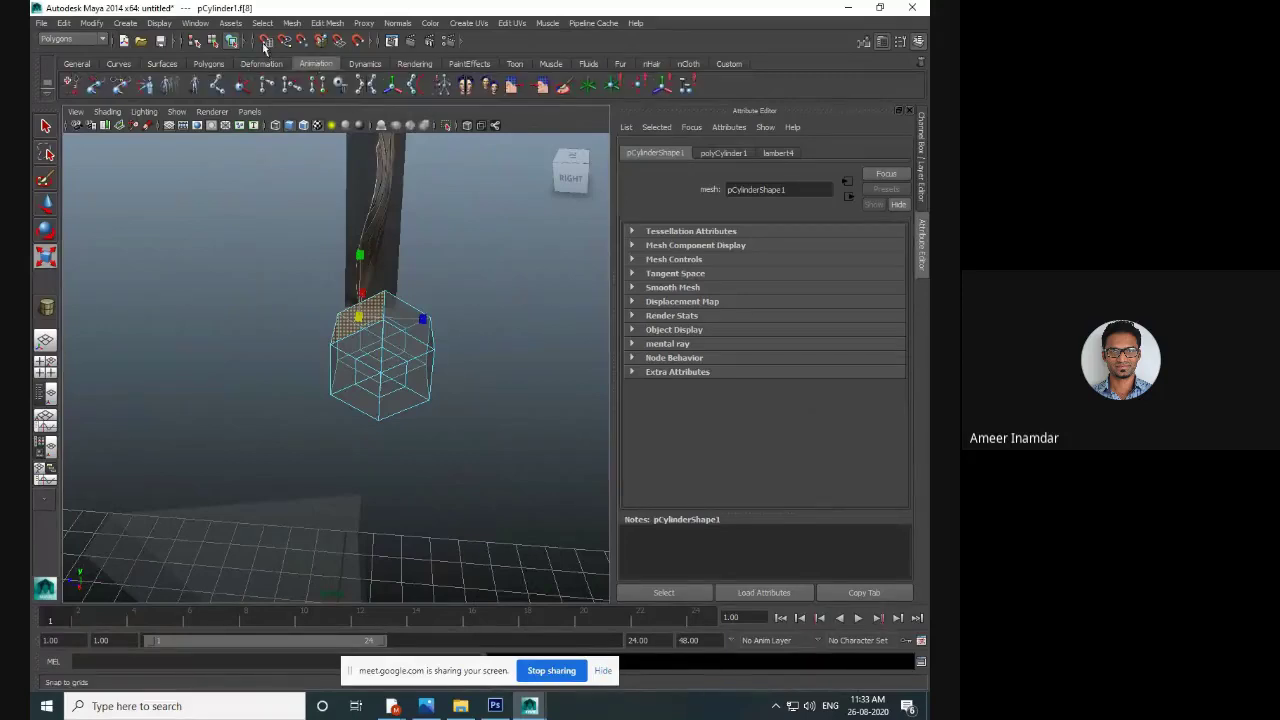
pyautogui.click(291, 22)
pyautogui.moveTo(327, 23)
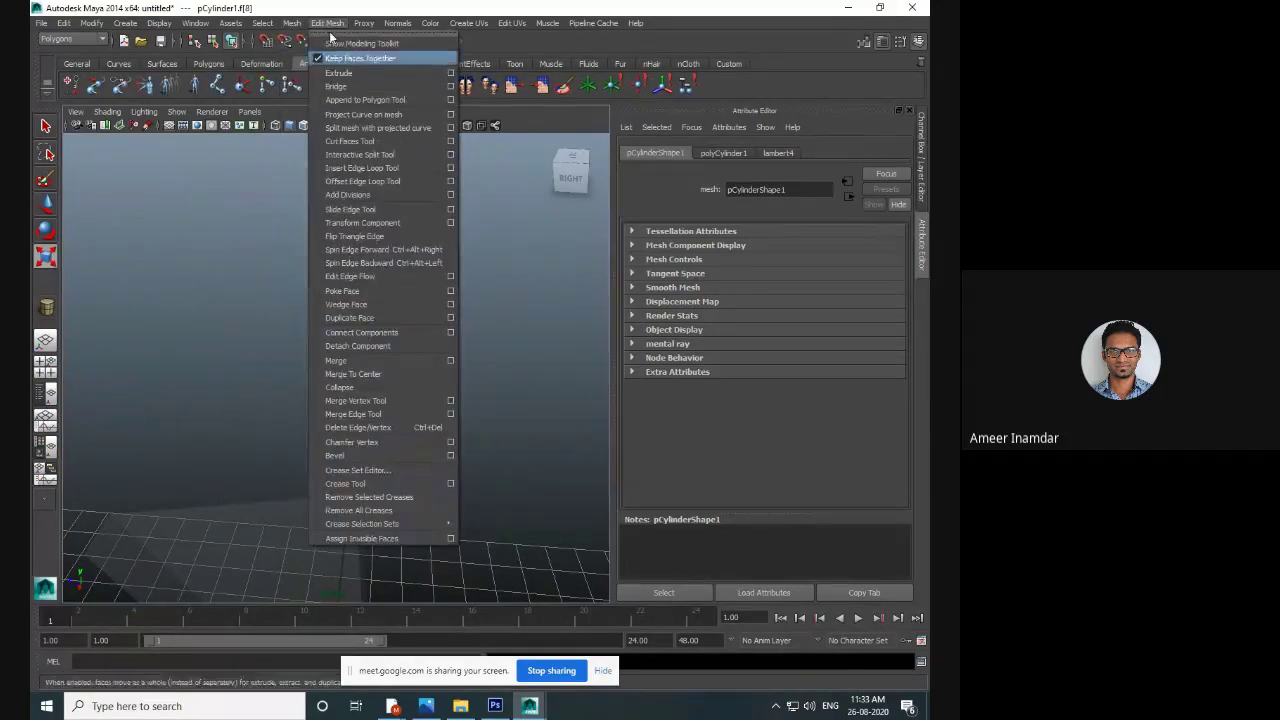
pyautogui.click(210, 63)
pyautogui.click(441, 86)
pyautogui.click(441, 86)
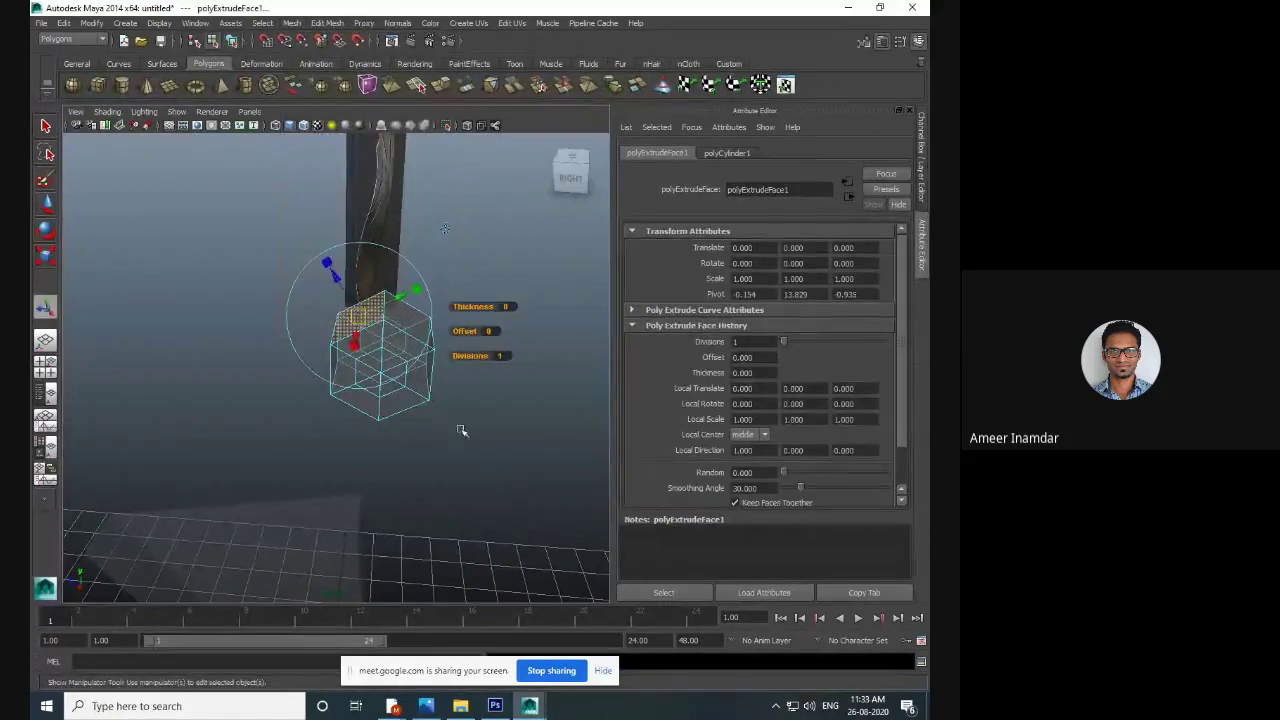
pyautogui.press('w')
pyautogui.moveTo(365, 272); pyautogui.dragTo(367, 248)
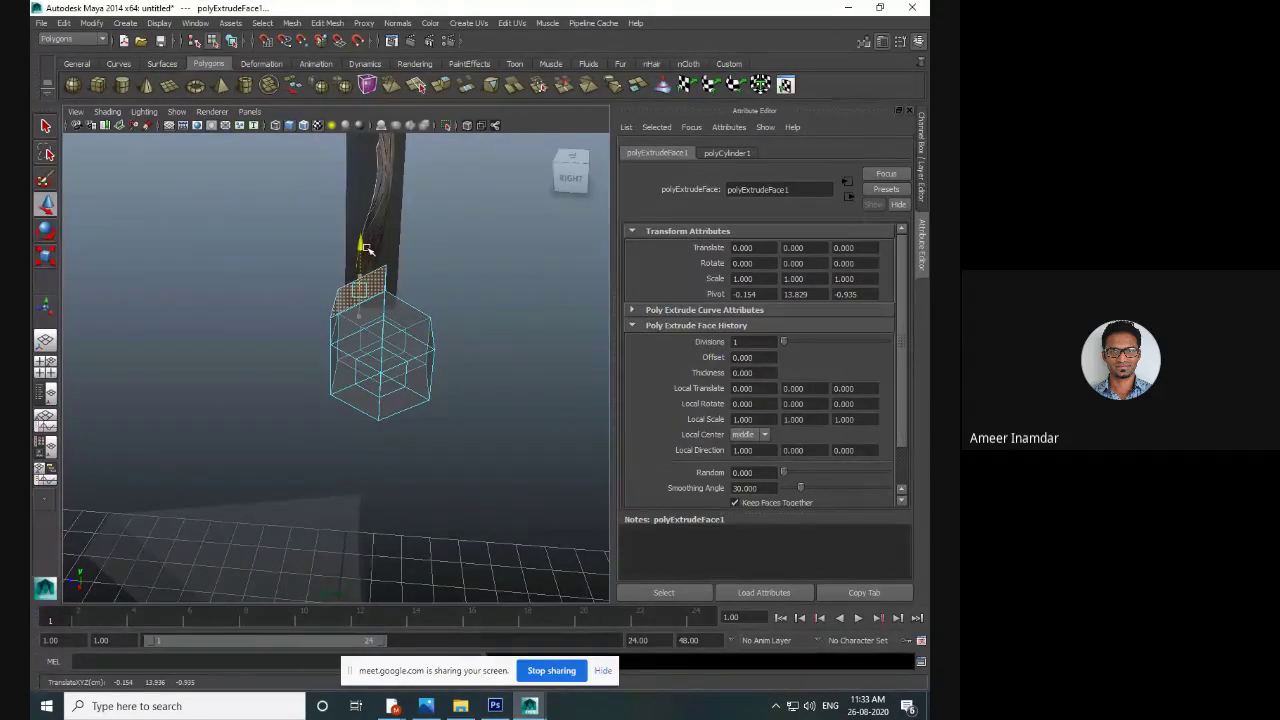
# - Extrude the side face of the raised block in the side view and pull it outward along the guard's curl
pyautogui.press('space')
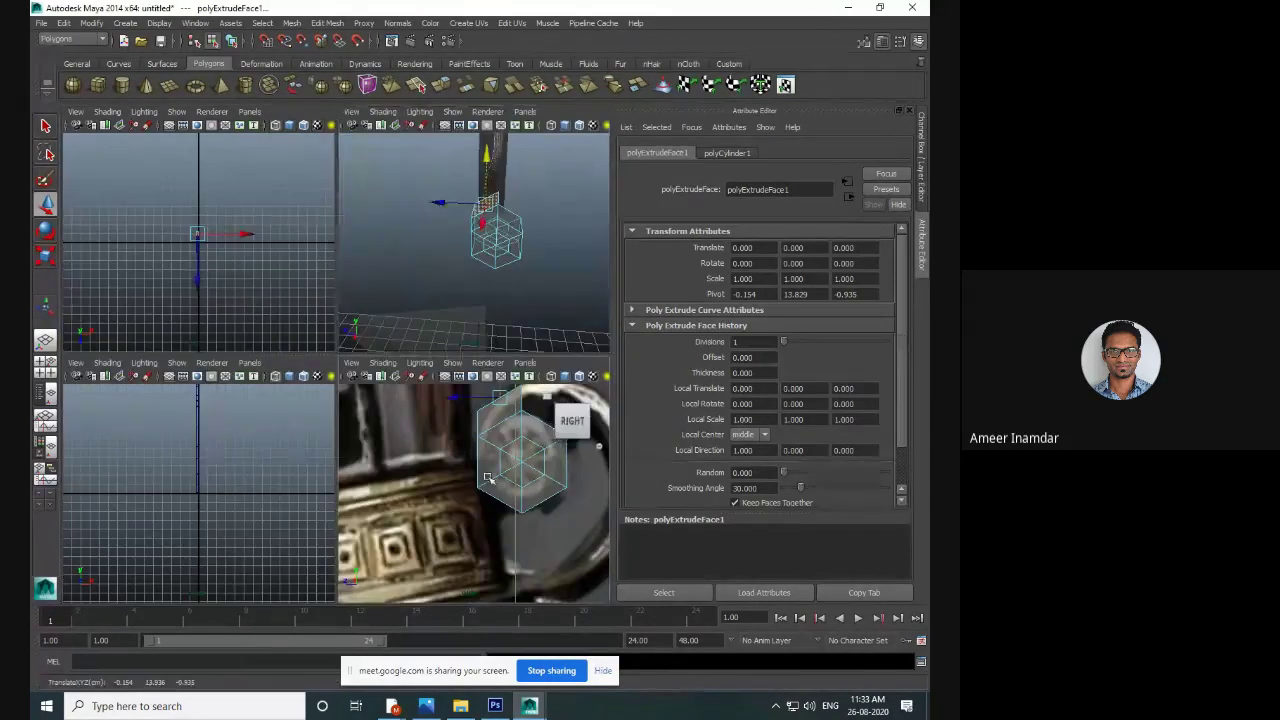
pyautogui.press('space')
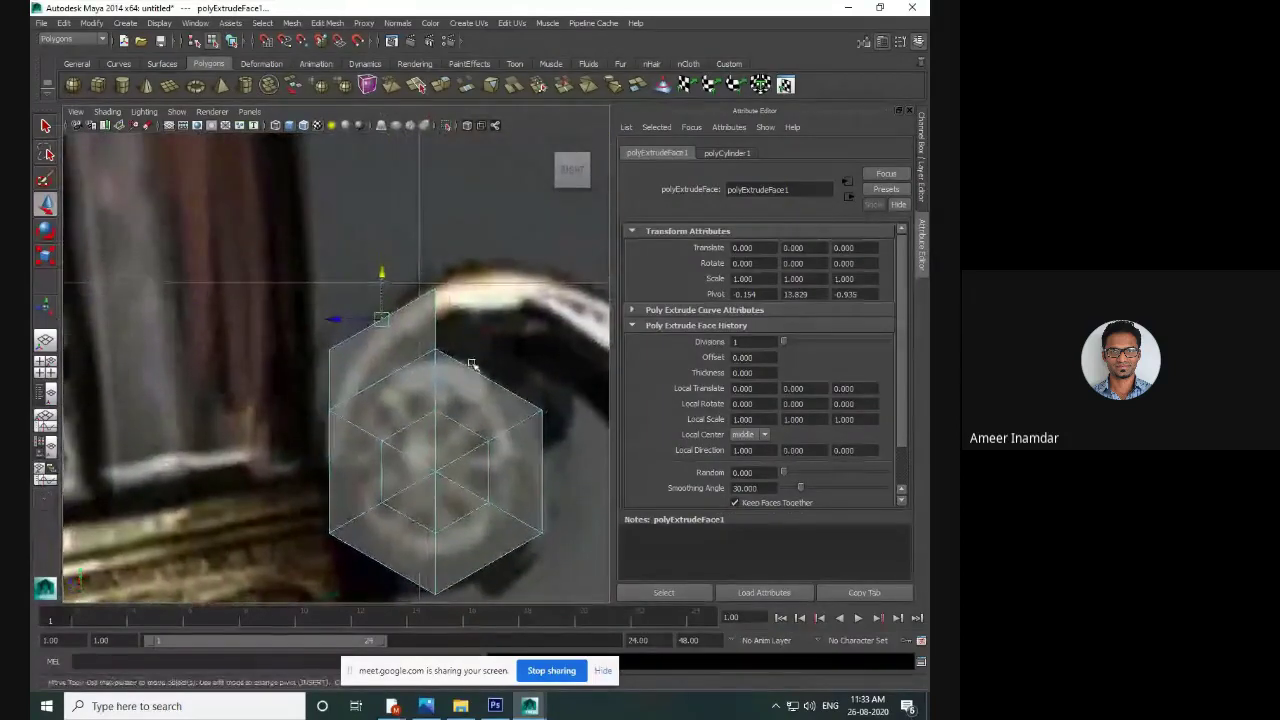
pyautogui.click(428, 302)
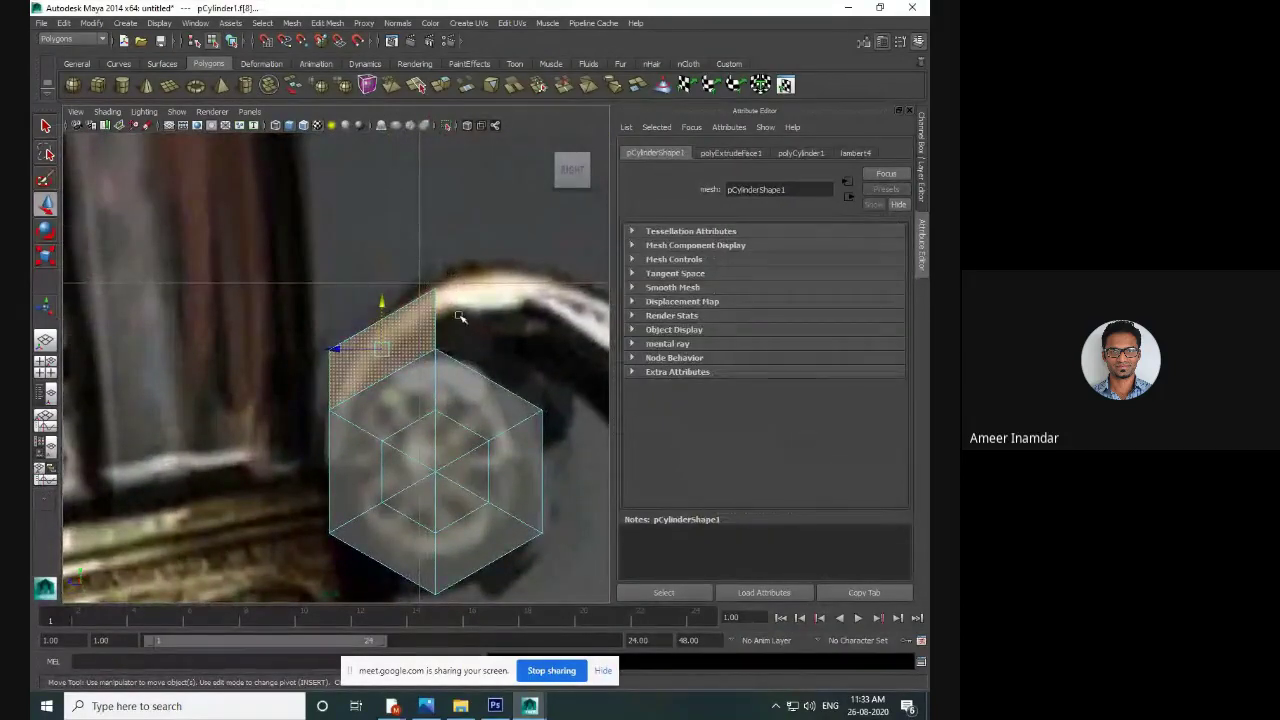
pyautogui.click(430, 318)
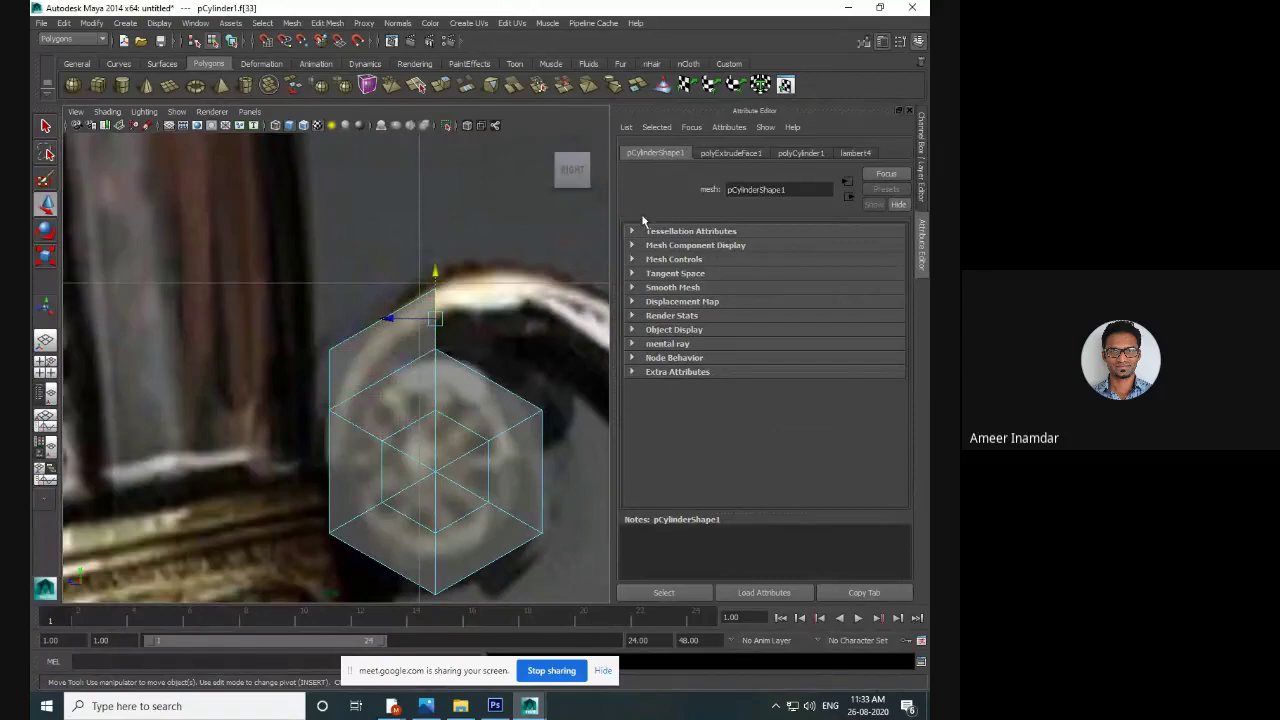
pyautogui.click(441, 85)
pyautogui.press('w')
pyautogui.scroll(-5, 457, 293)
pyautogui.scroll(8, 400, 377)
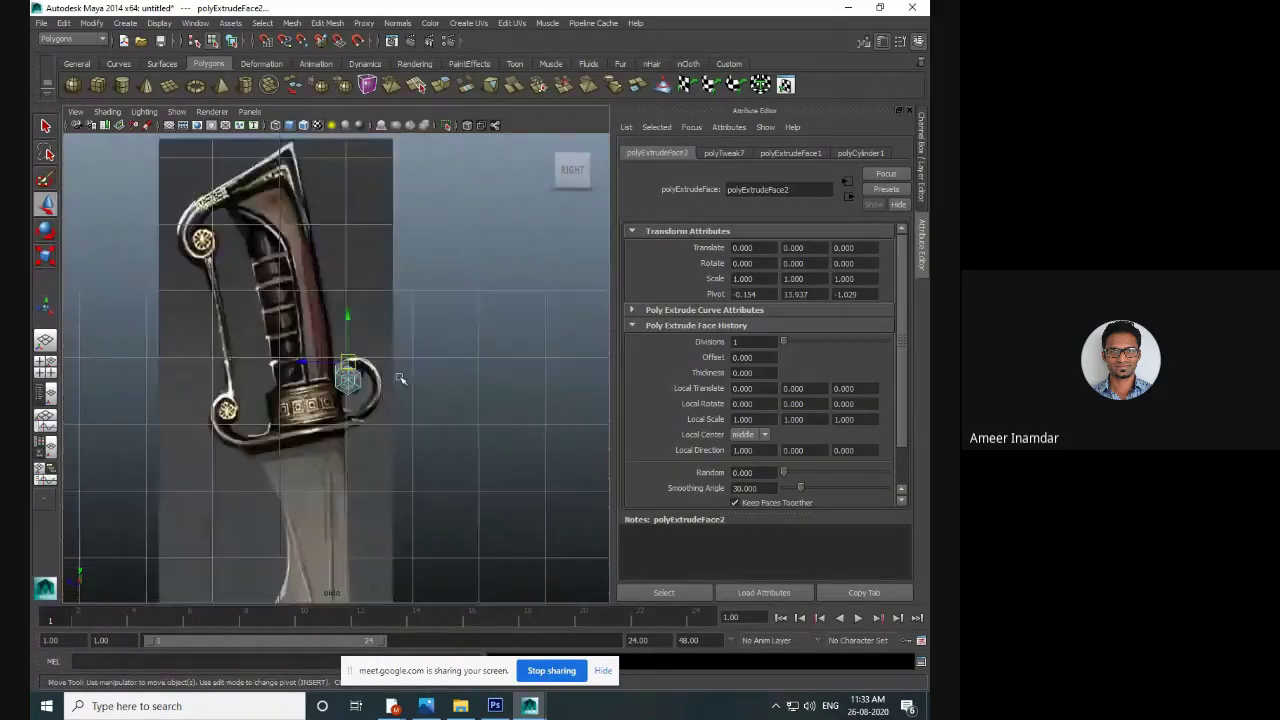
pyautogui.scroll(1, 393, 355)
pyautogui.keyDown('alt'); pyautogui.moveTo(400, 350); pyautogui.dragTo(315, 262, button='middle'); pyautogui.keyUp('alt')
pyautogui.moveTo(278, 252); pyautogui.dragTo(377, 261)
# - Rotate the extruded end face, pull it back onto the top of the curl and scale it to the curl's width
pyautogui.keyDown('alt'); pyautogui.moveTo(367, 288); pyautogui.dragTo(370, 276, button='middle'); pyautogui.keyUp('alt')
pyautogui.press('e')
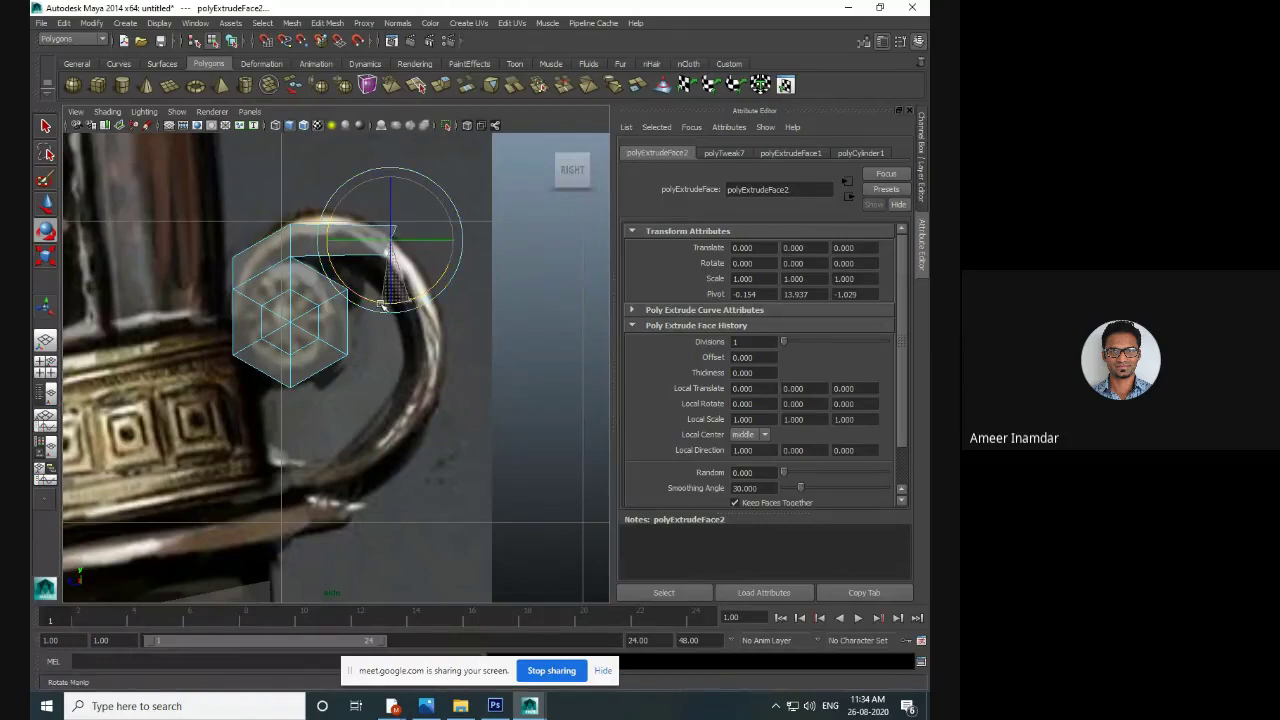
pyautogui.press('w')
pyautogui.moveTo(390, 240); pyautogui.dragTo(343, 236)
pyautogui.press('r')
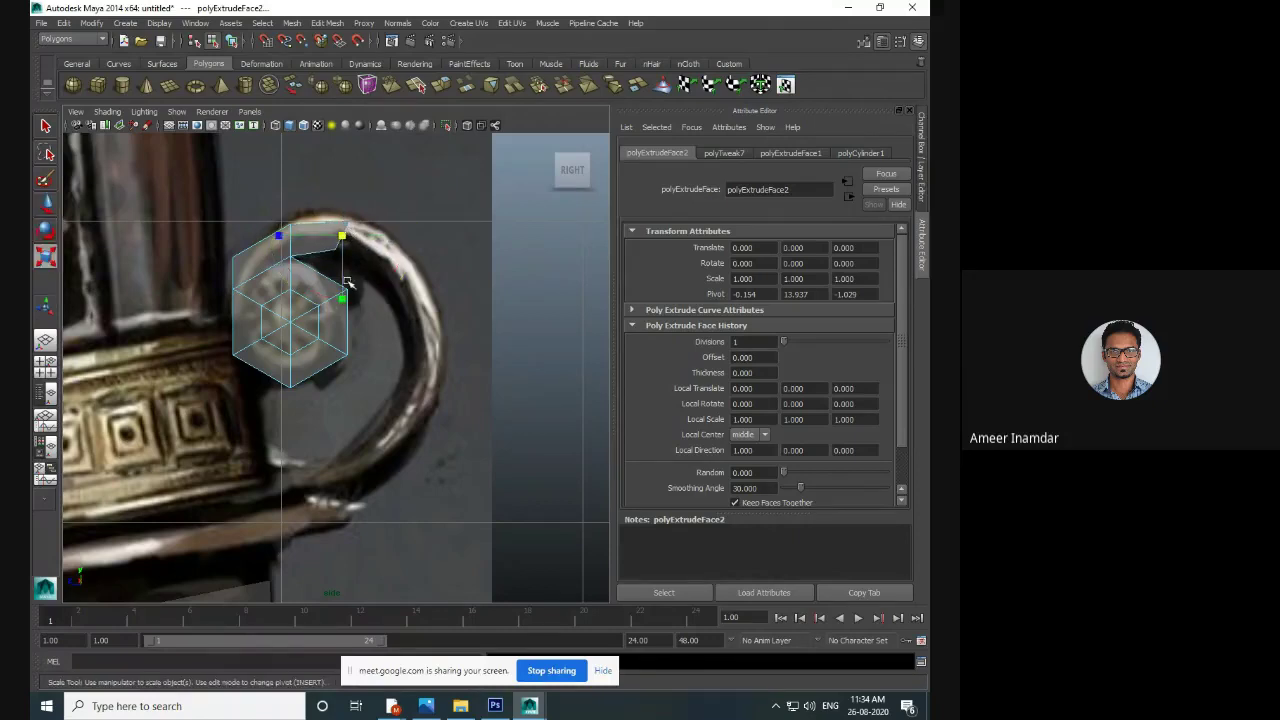
pyautogui.moveTo(343, 298)
pyautogui.mouseDown()
pyautogui.moveTo(341, 333)
pyautogui.moveTo(342, 298)
pyautogui.mouseUp()
pyautogui.scroll(1, 361, 250)
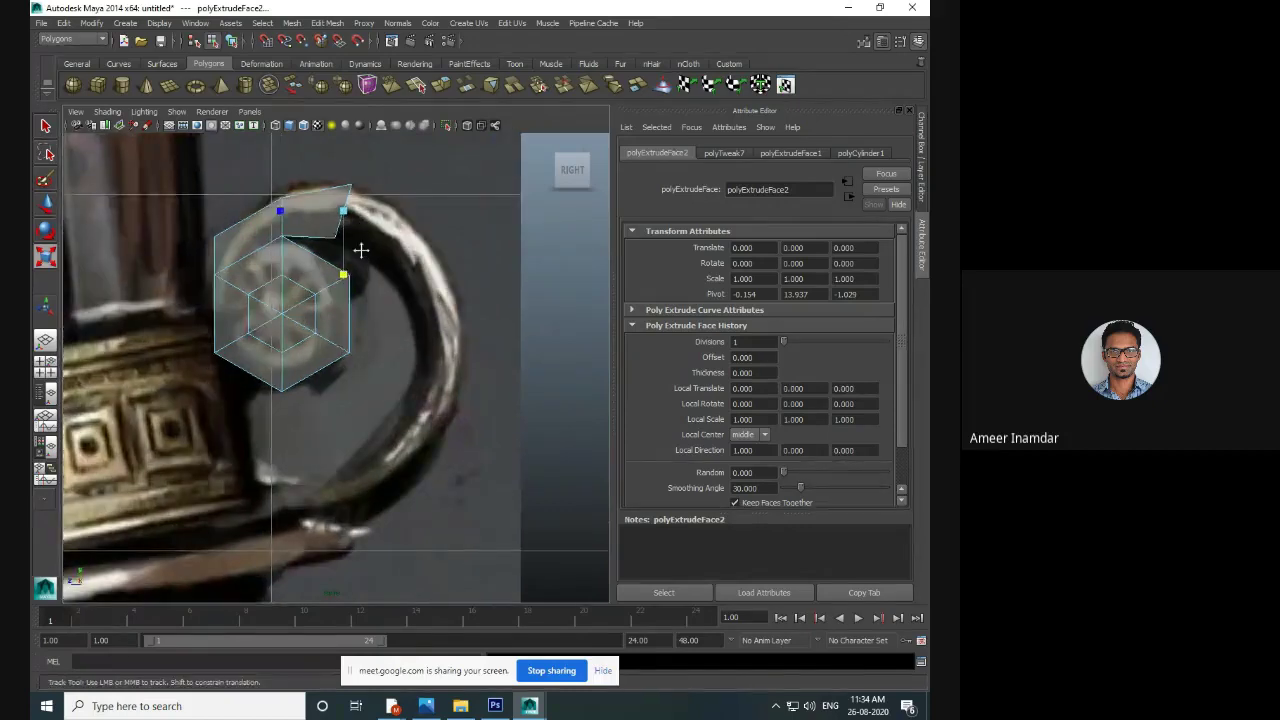
pyautogui.keyDown('alt'); pyautogui.moveTo(361, 250); pyautogui.dragTo(361, 254, button='middle'); pyautogui.keyUp('alt')
pyautogui.press('g')
pyautogui.press('w')
pyautogui.moveTo(323, 215); pyautogui.dragTo(418, 262)
pyautogui.hotkey('ctrl', 'z')
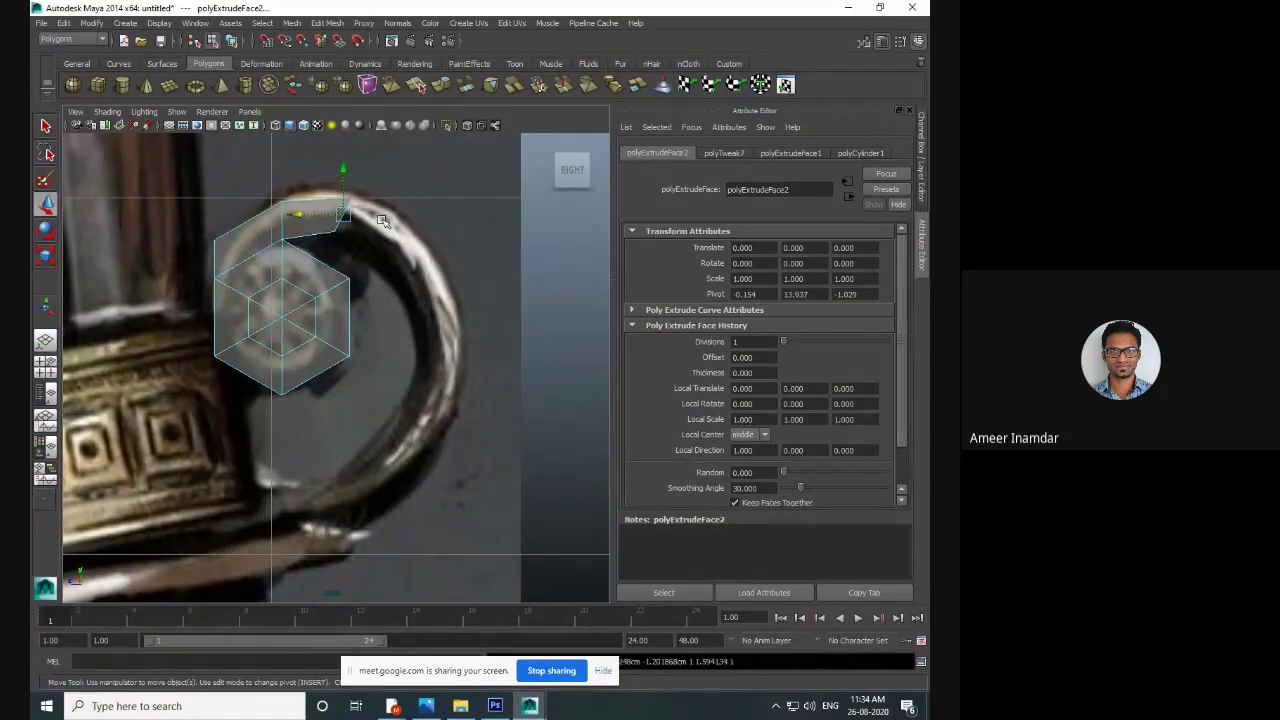
# - Scale the end face at the top of the curl to cover the blueprint ring's thickness
pyautogui.press('e')
pyautogui.press('r')
pyautogui.moveTo(352, 275); pyautogui.dragTo(343, 326)
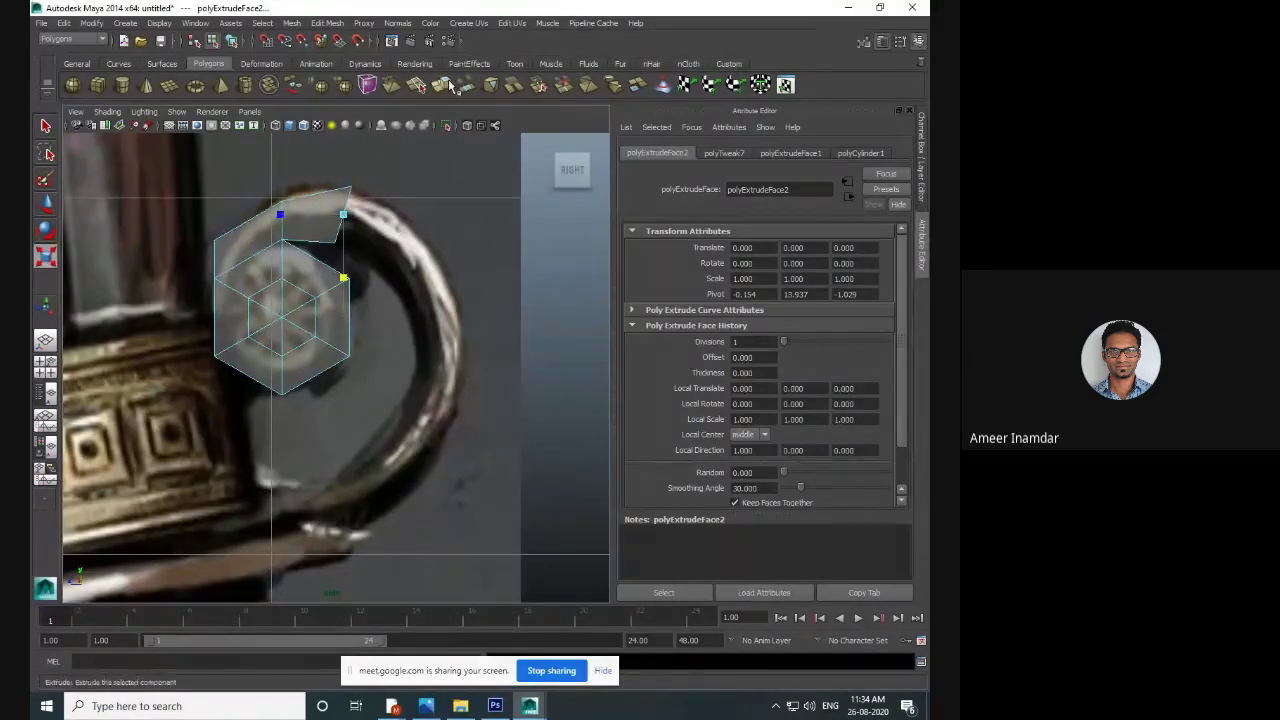
# - Extrude the end face with a local Z translation of 0.291, then rotate and shift it to follow the curl's outer bend
pyautogui.click(448, 88)
pyautogui.moveTo(386, 230); pyautogui.dragTo(432, 285)
pyautogui.press('w')
pyautogui.press('e')
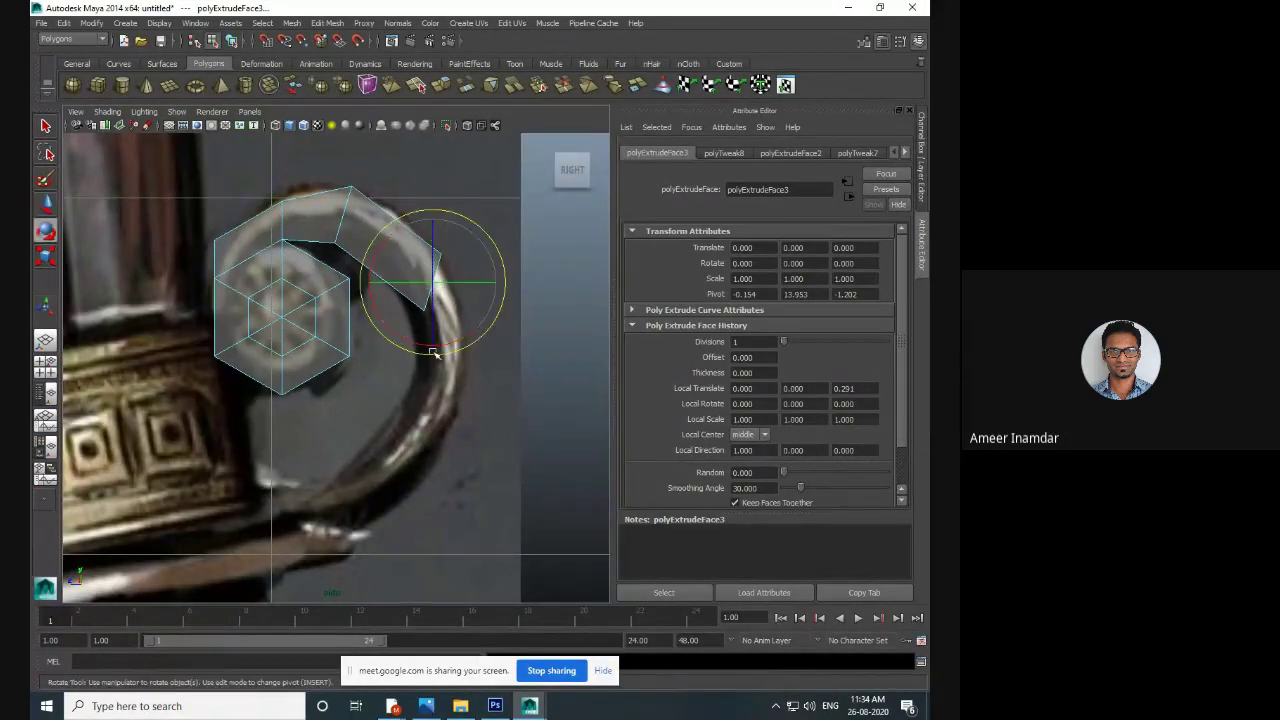
pyautogui.moveTo(410, 343); pyautogui.dragTo(420, 288)
pyautogui.press('w')
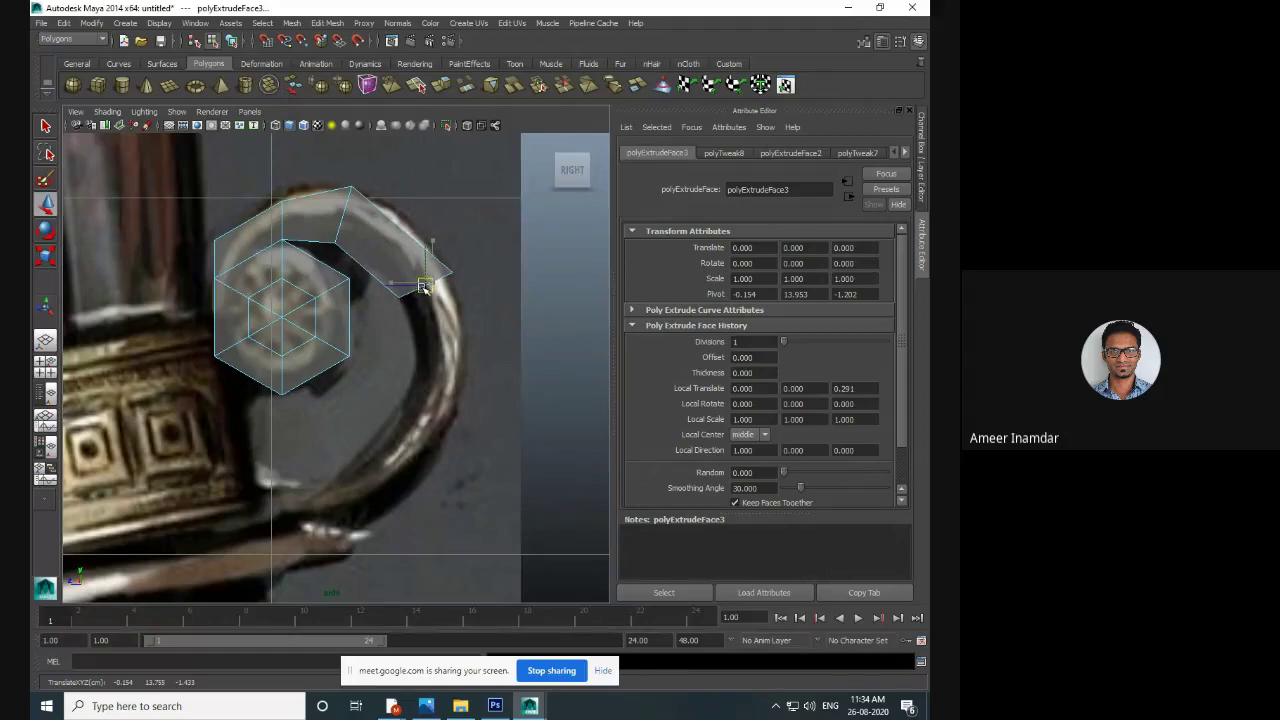
# - Extrude another segment down the outer side of the curl and rotate its end face toward the lower bend
pyautogui.scroll(5, 412, 305)
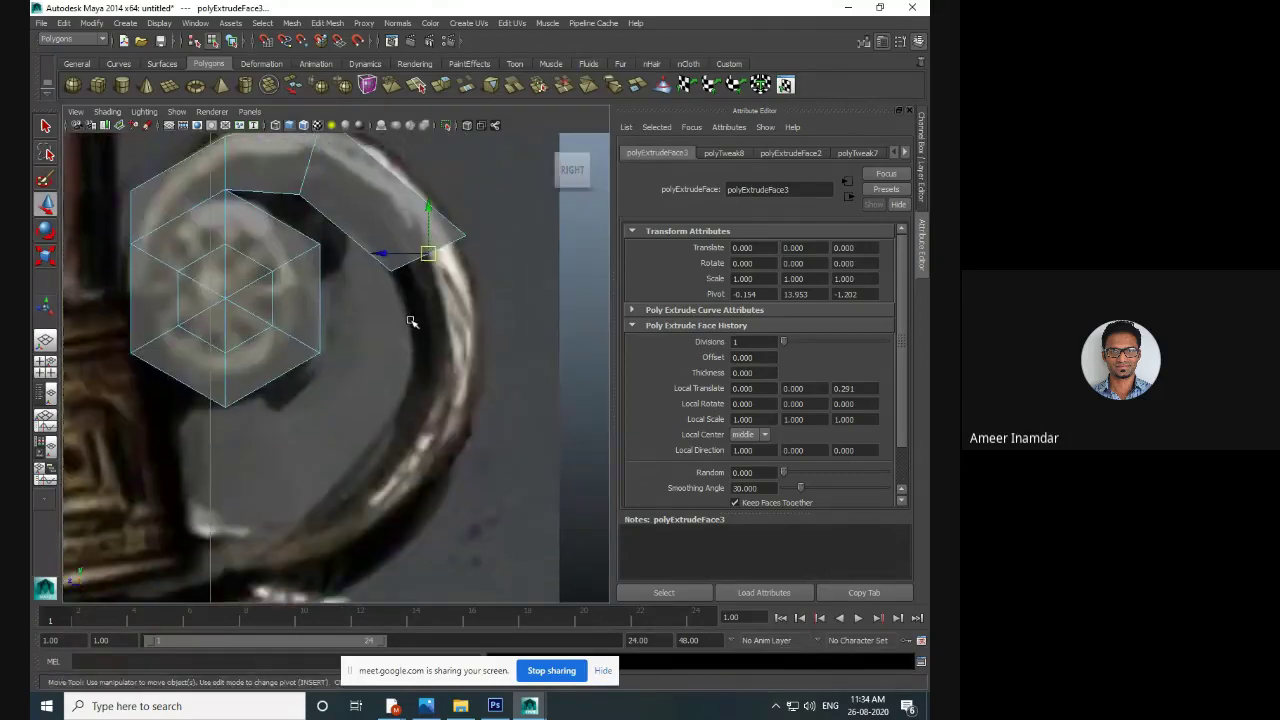
pyautogui.scroll(-5, 412, 321)
pyautogui.scroll(5, 400, 340)
pyautogui.keyDown('alt'); pyautogui.moveTo(404, 329); pyautogui.dragTo(408, 337, button='middle'); pyautogui.keyUp('alt')
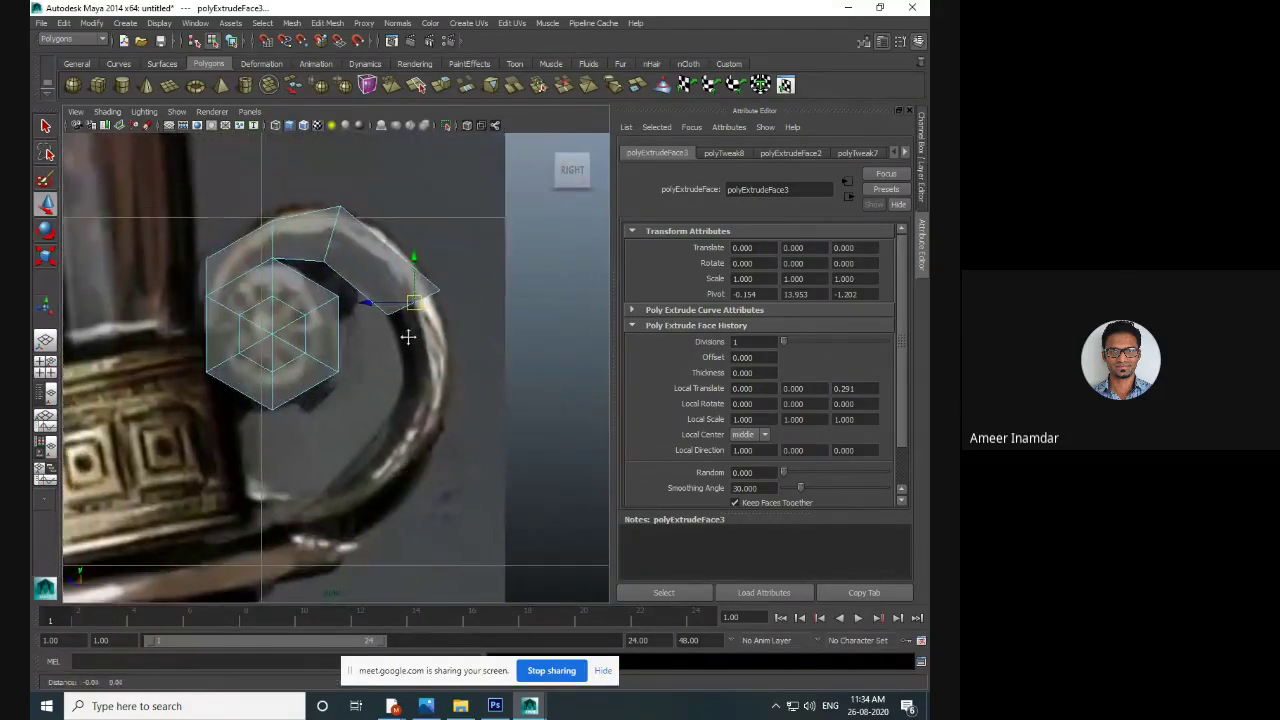
pyautogui.click(443, 88)
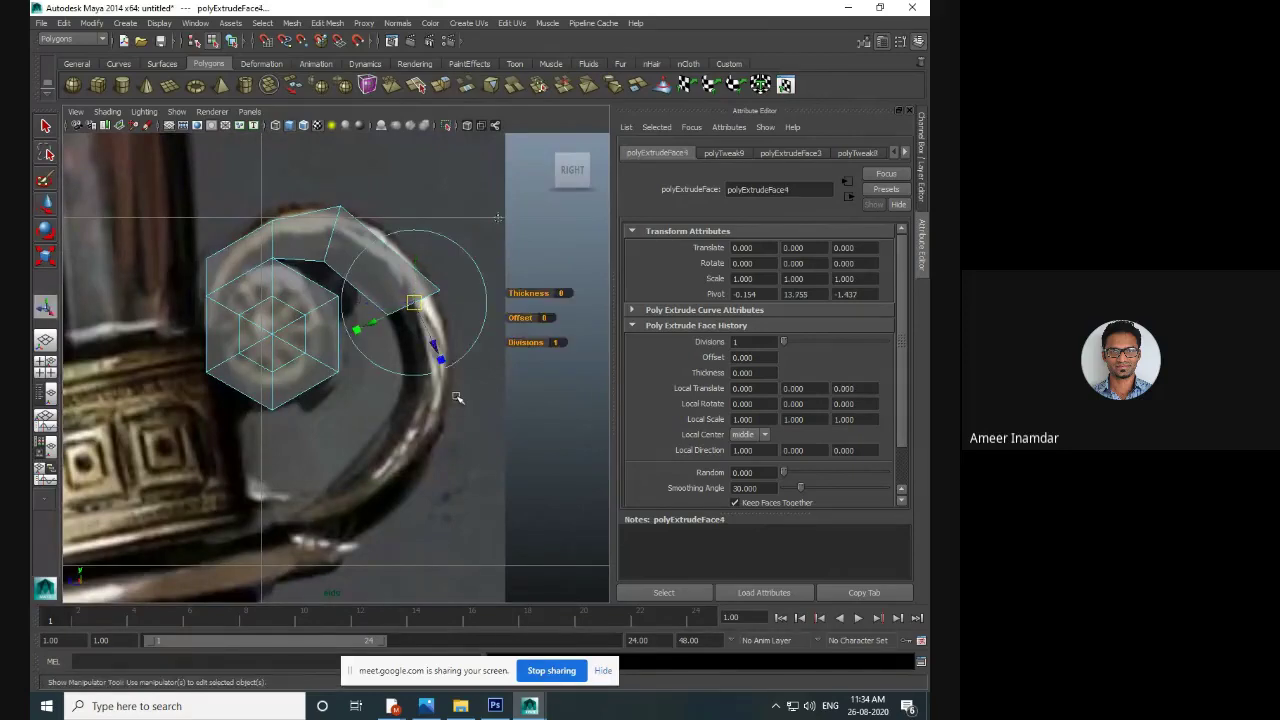
pyautogui.press('w')
pyautogui.moveTo(414, 305); pyautogui.dragTo(425, 335)
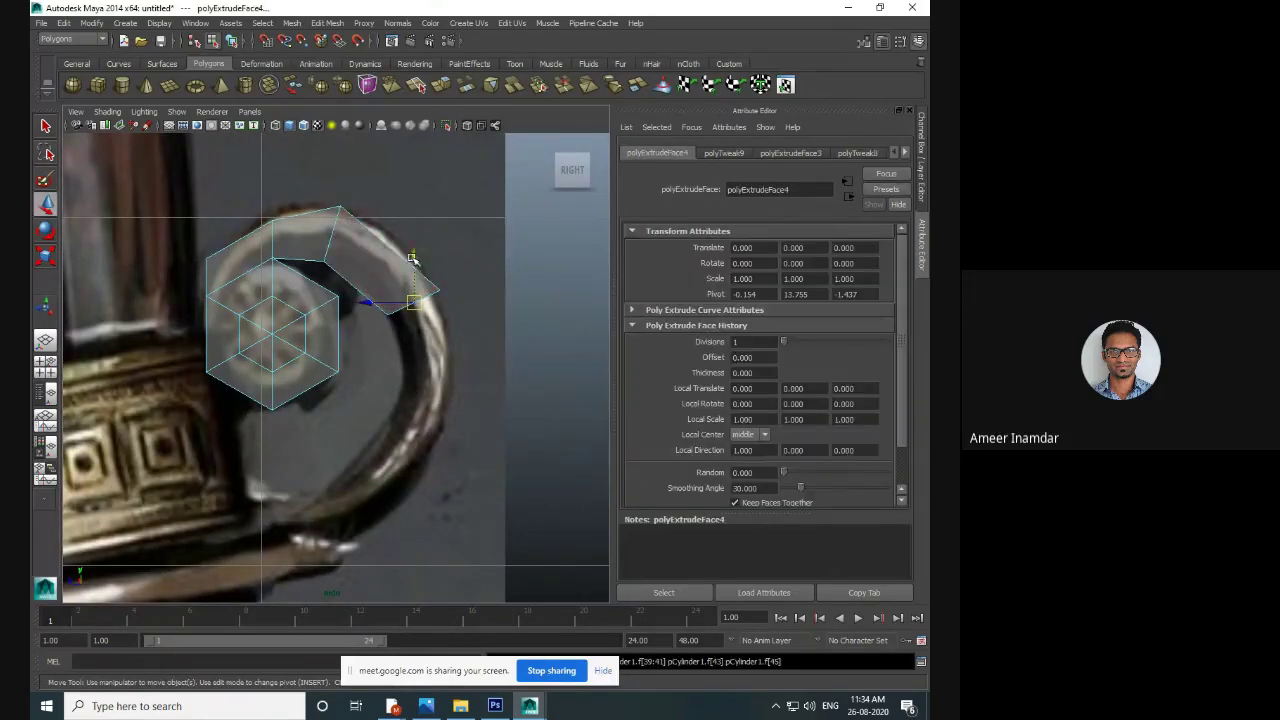
pyautogui.moveTo(413, 258); pyautogui.dragTo(421, 374)
pyautogui.keyDown('alt'); pyautogui.moveTo(417, 383); pyautogui.dragTo(504, 346, button='middle'); pyautogui.keyUp('alt')
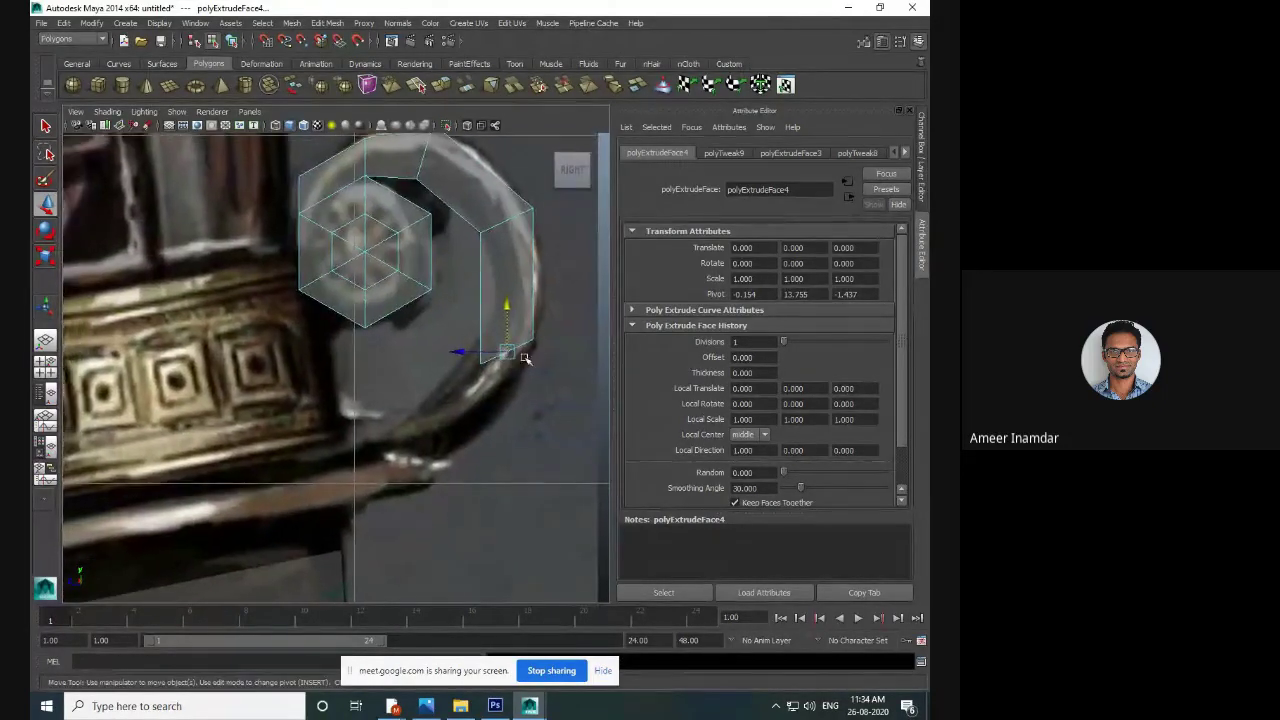
pyautogui.press('e')
pyautogui.moveTo(465, 401); pyautogui.dragTo(454, 340)
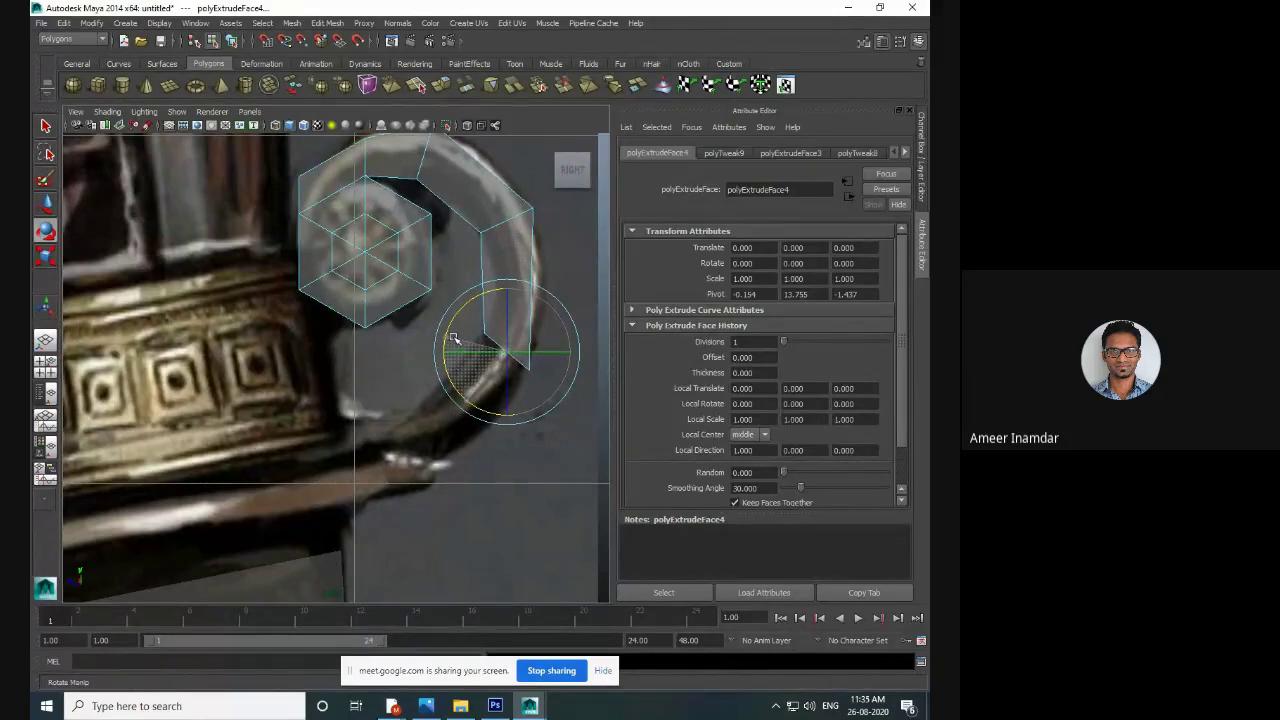
# - Extrude the end face with a local Z translation of 0.396 to reach the guard's crossbar, and clear the selection
pyautogui.scroll(-6, 446, 427)
pyautogui.scroll(6, 438, 376)
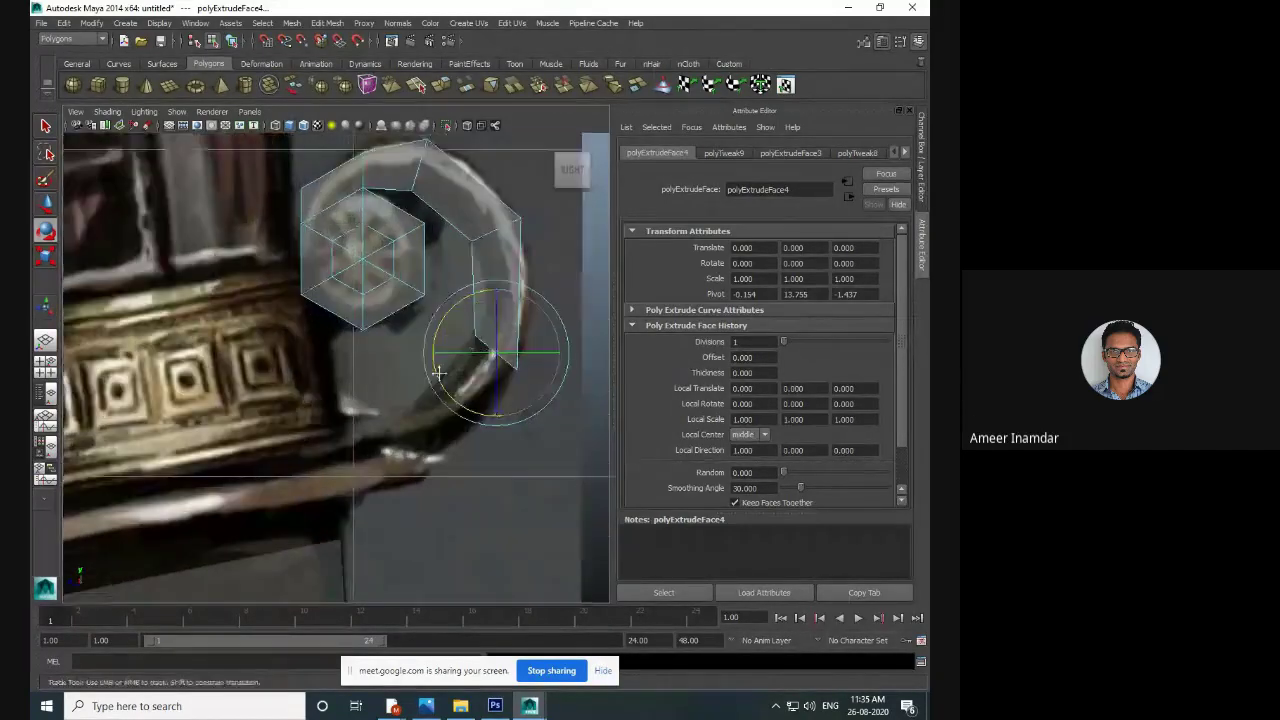
pyautogui.keyDown('alt'); pyautogui.moveTo(438, 373); pyautogui.dragTo(473, 358, button='middle'); pyautogui.keyUp('alt')
pyautogui.click(441, 86)
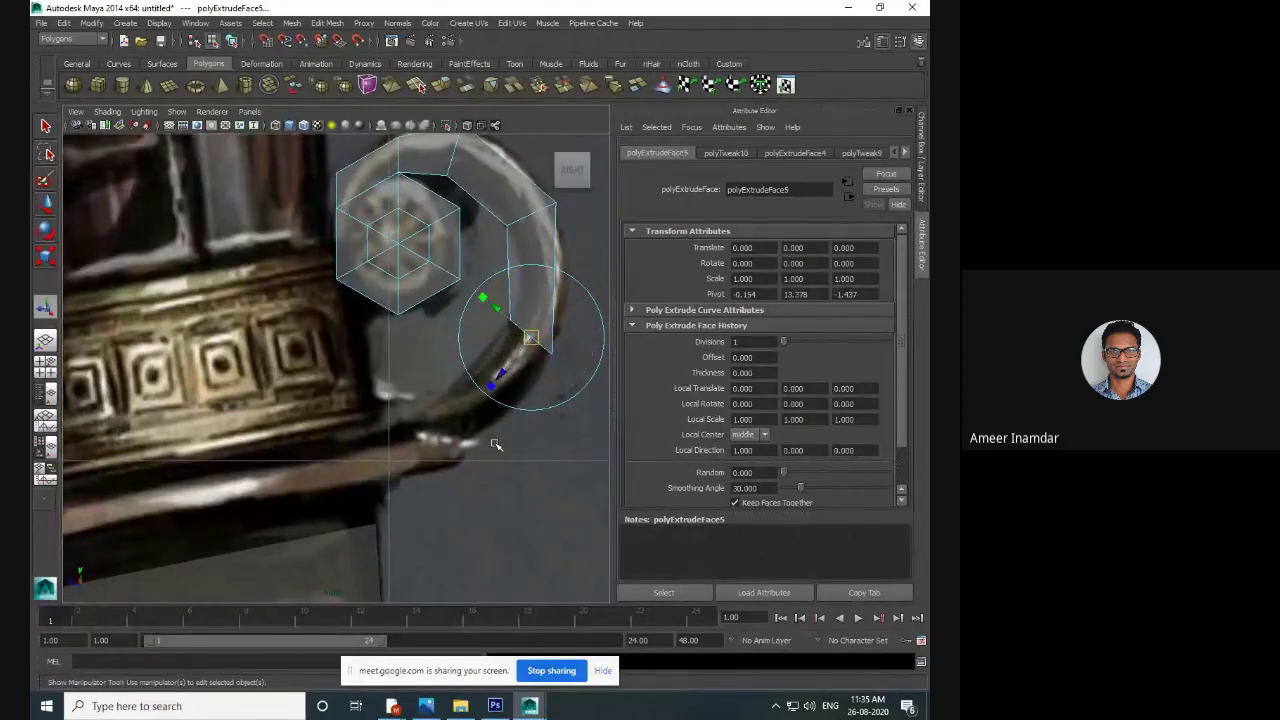
pyautogui.moveTo(499, 402); pyautogui.dragTo(416, 471)
pyautogui.keyDown('alt'); pyautogui.moveTo(449, 410); pyautogui.dragTo(383, 347, button='right'); pyautogui.keyUp('alt')
pyautogui.keyDown('alt'); pyautogui.moveTo(383, 347); pyautogui.dragTo(472, 300, button='middle'); pyautogui.keyUp('alt')
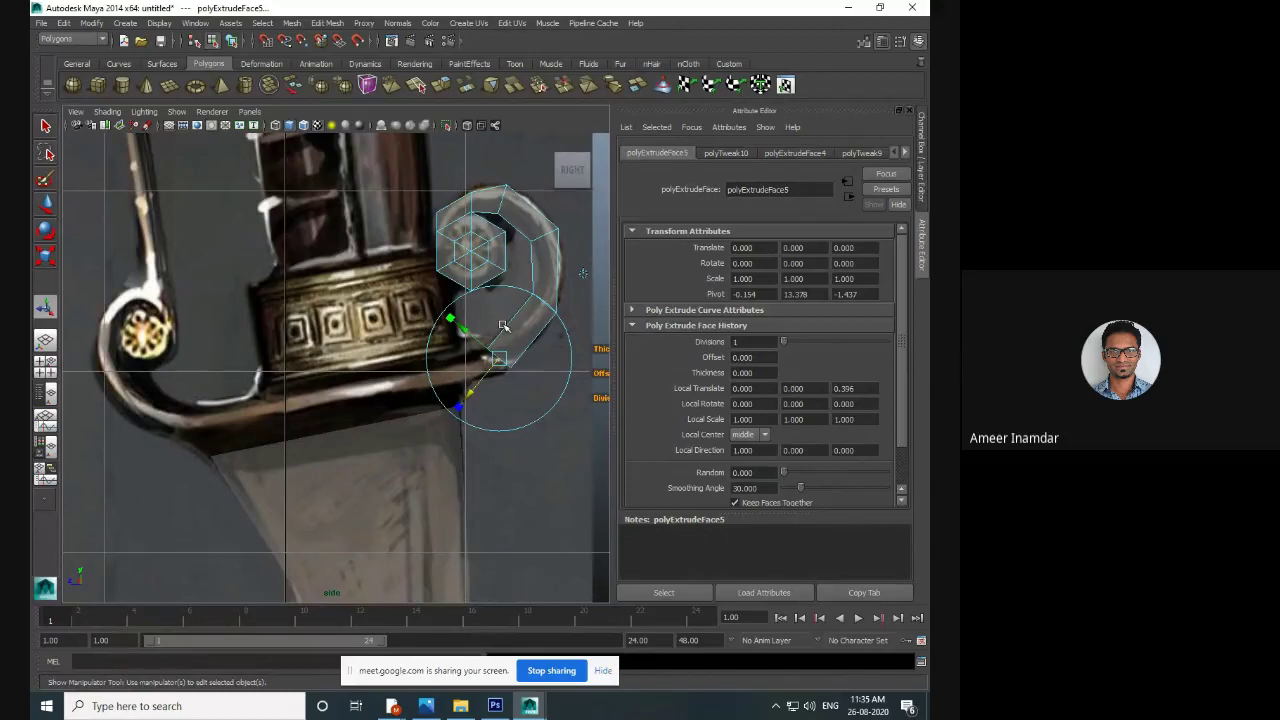
pyautogui.press('w')
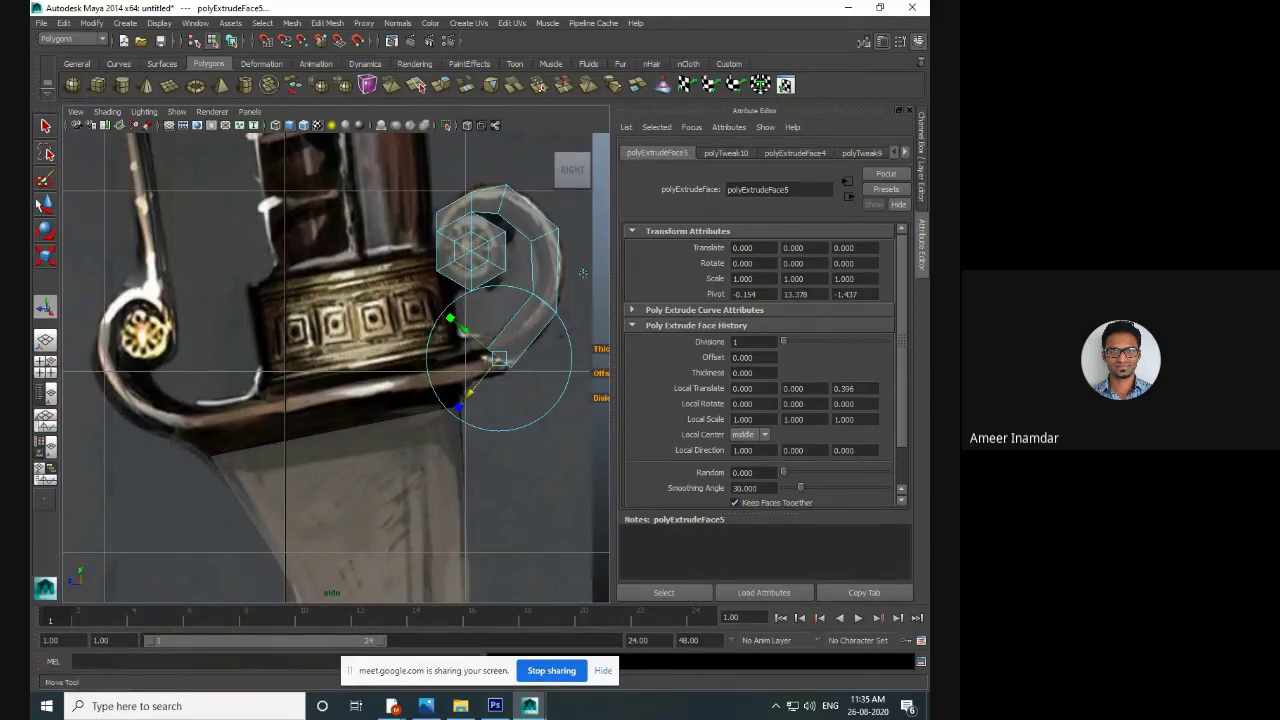
pyautogui.click(45, 128)
pyautogui.click(510, 444)
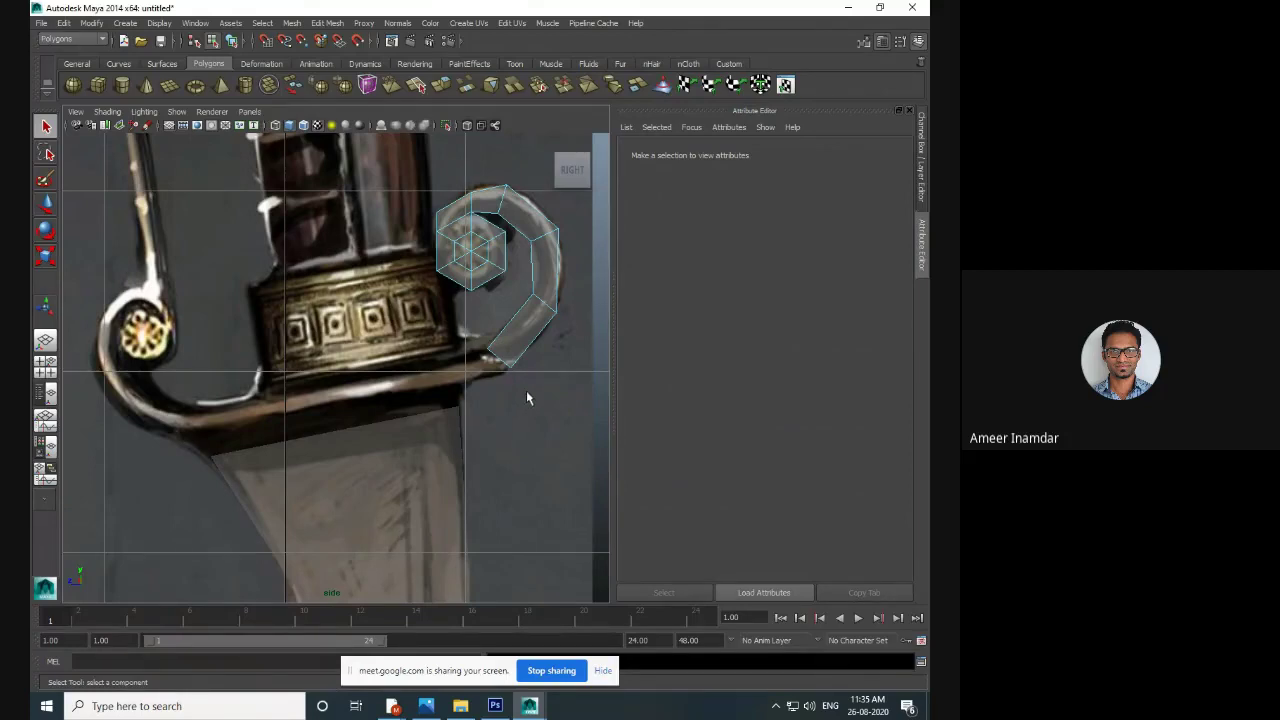
# - Shift the whole rosette and curl mesh aside to examine the blueprint beneath it, and undo the move
pyautogui.moveTo(542, 298); pyautogui.dragTo(584, 287, button='right')
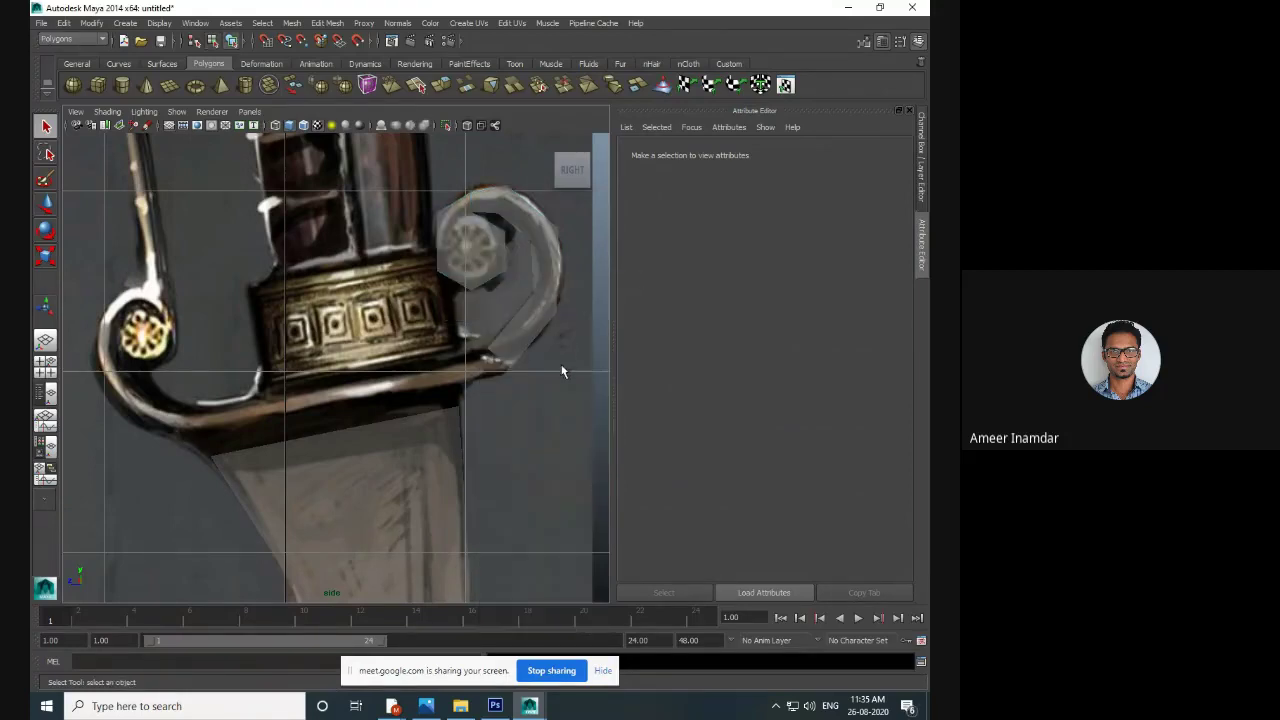
pyautogui.click(543, 309)
pyautogui.press('w')
pyautogui.moveTo(431, 253); pyautogui.dragTo(571, 262)
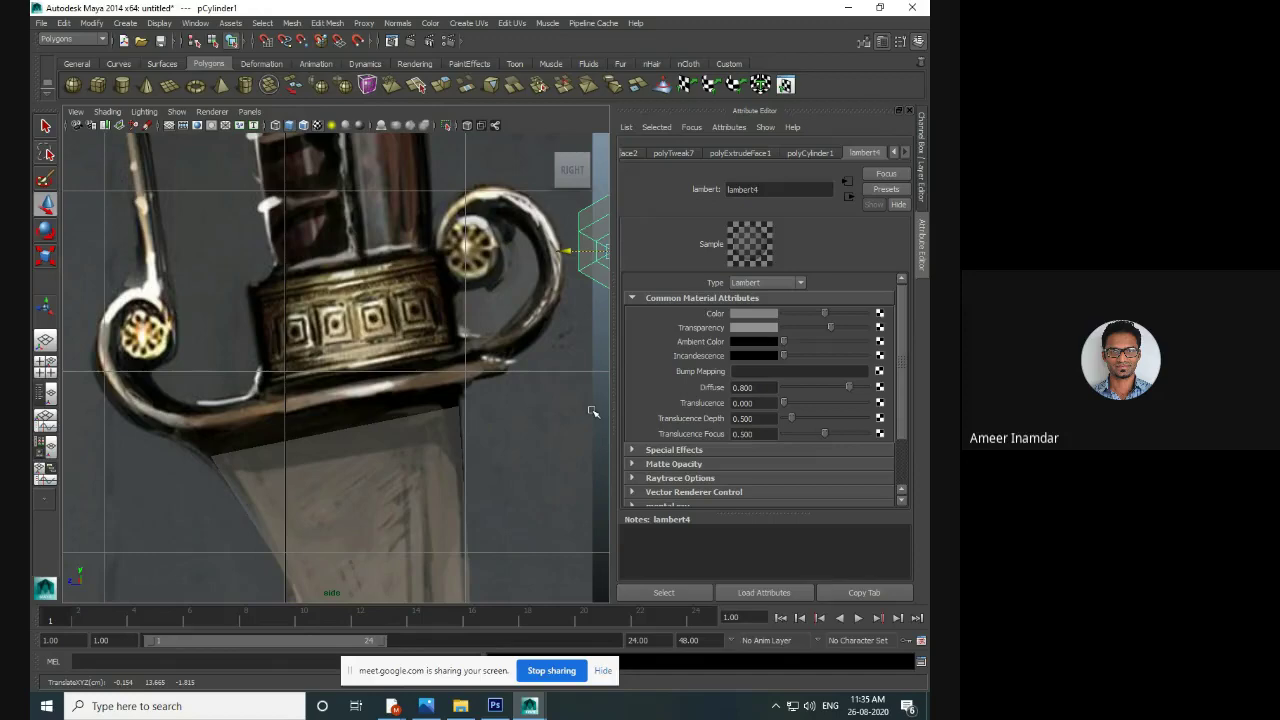
pyautogui.hotkey('ctrl', 'z')
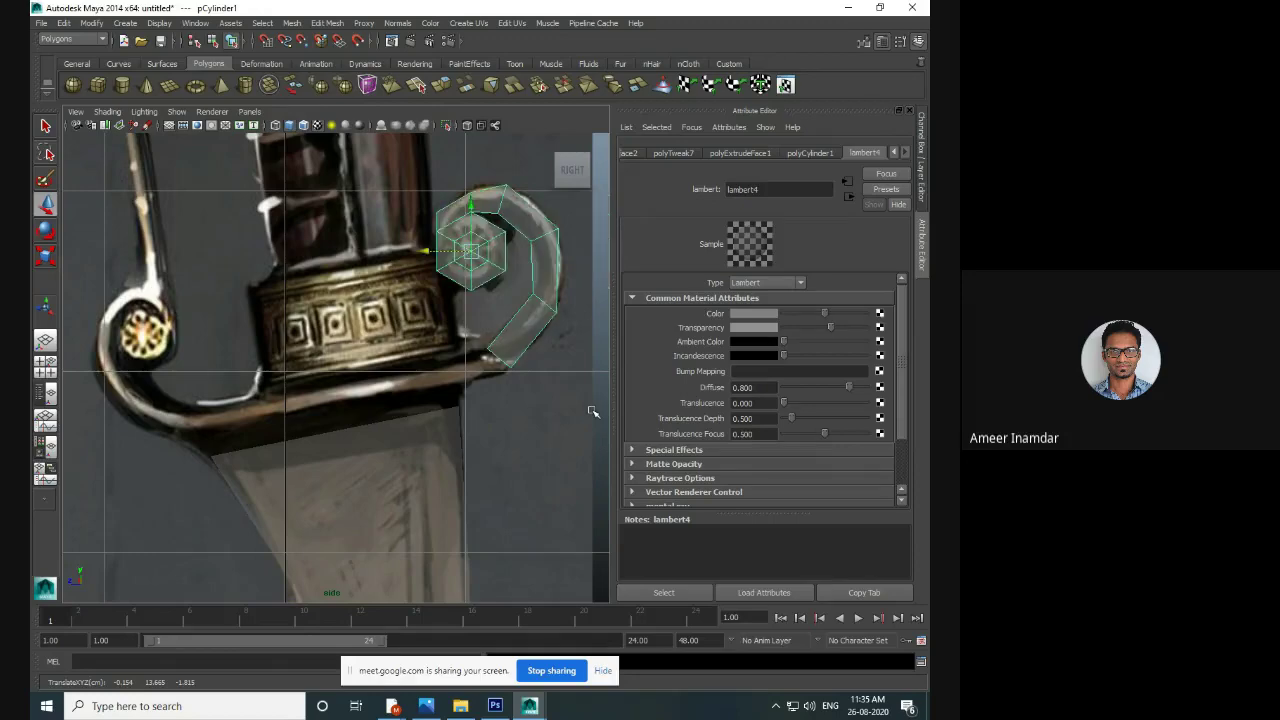
pyautogui.click(546, 378)
# - Select the six ring faces around the rosette's hub on the near side of the mesh
pyautogui.scroll(4, 540, 266)
pyautogui.keyDown('alt'); pyautogui.moveTo(525, 269); pyautogui.dragTo(272, 467, button='middle'); pyautogui.keyUp('alt')
pyautogui.click(386, 334)
pyautogui.scroll(2, 386, 320)
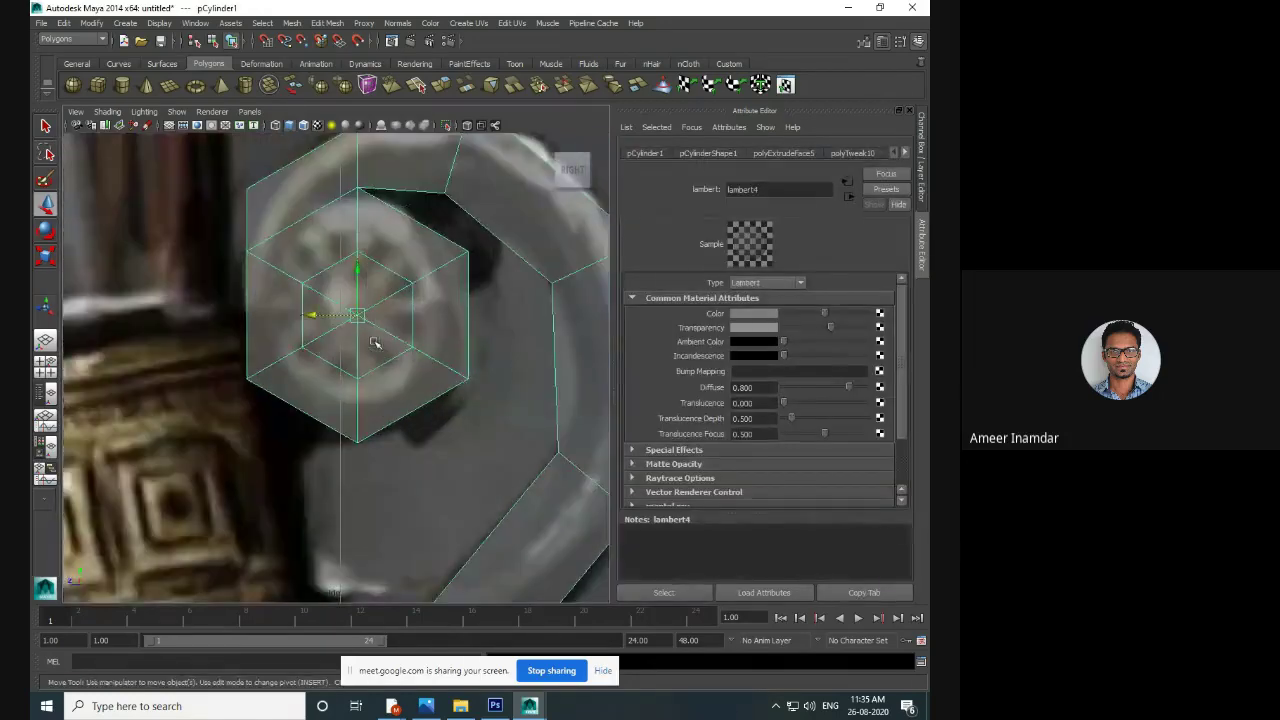
pyautogui.moveTo(398, 268); pyautogui.dragTo(408, 295, button='right')
pyautogui.click(395, 276)
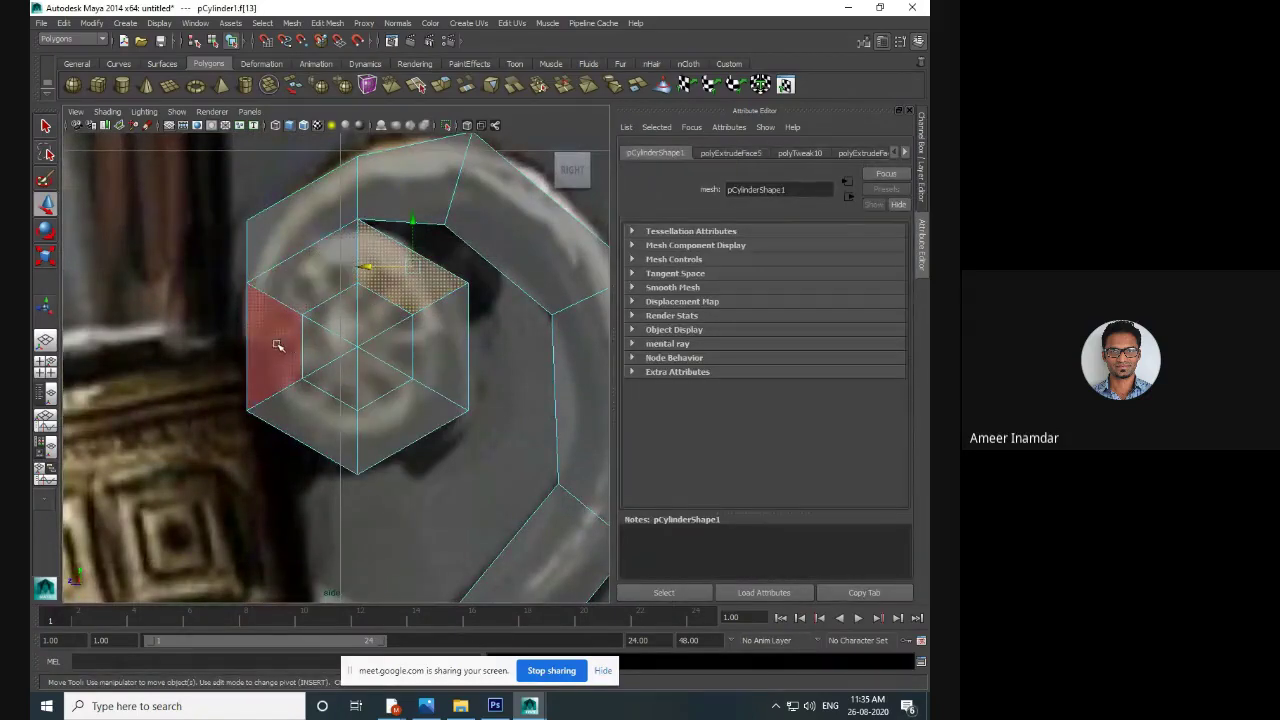
pyautogui.keyDown('shift'); pyautogui.click(320, 272); pyautogui.keyUp('shift')
pyautogui.keyDown('shift'); pyautogui.click(279, 346); pyautogui.keyUp('shift')
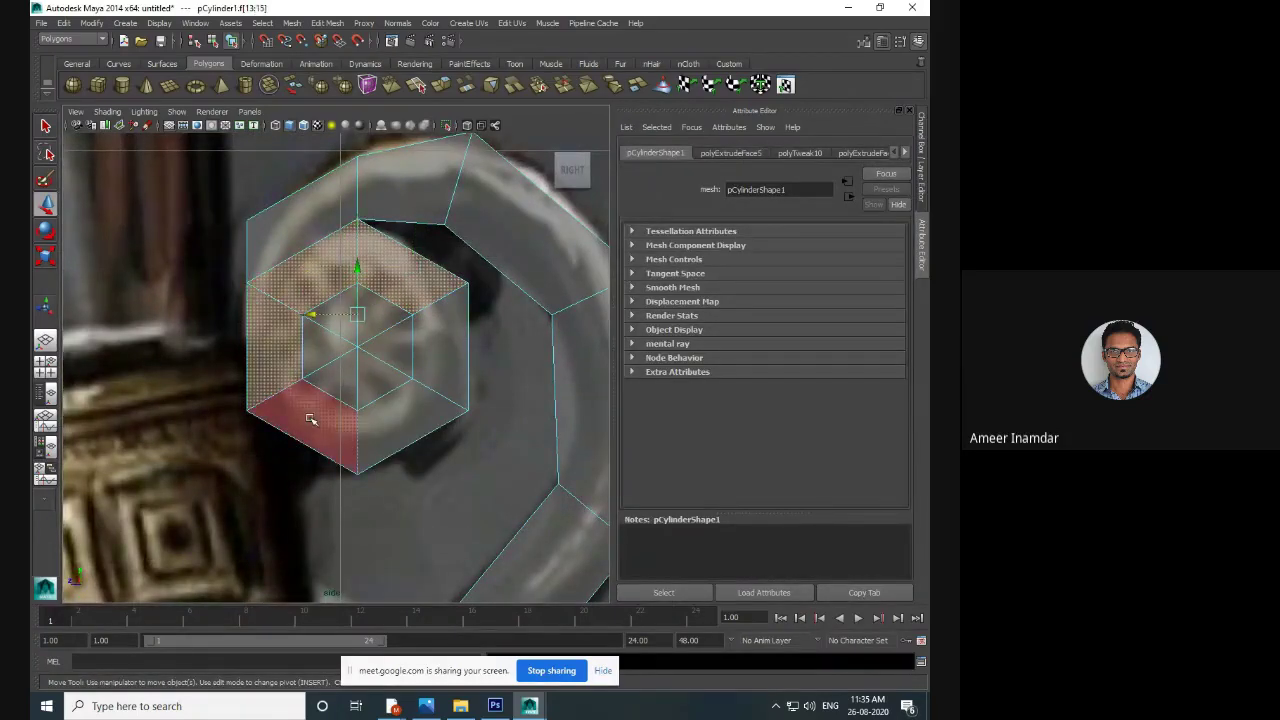
pyautogui.keyDown('shift'); pyautogui.click(309, 417); pyautogui.keyUp('shift')
pyautogui.keyDown('shift'); pyautogui.click(380, 423); pyautogui.keyUp('shift')
pyautogui.keyDown('shift'); pyautogui.click(443, 357); pyautogui.keyUp('shift')
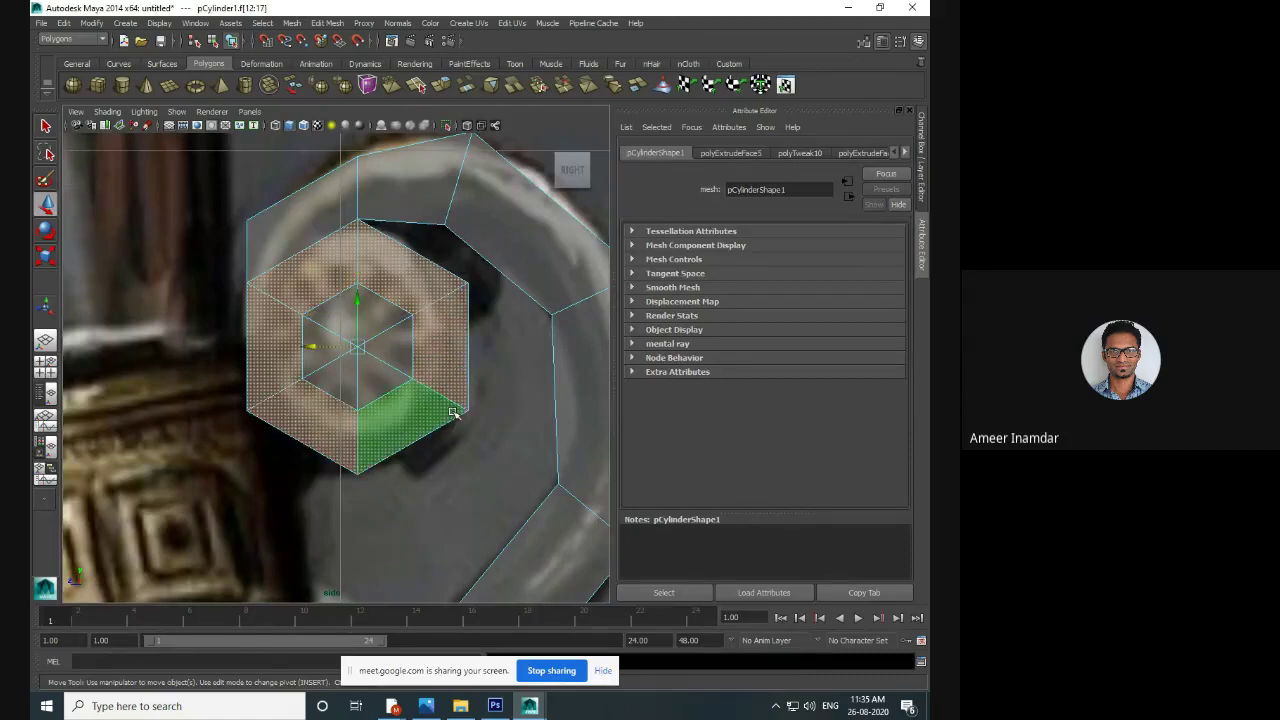
# - Add the six matching ring faces on the rosette's opposite side to the selection, and clear the selection
pyautogui.press('space')
pyautogui.press('space')
pyautogui.keyDown('alt'); pyautogui.moveTo(528, 384); pyautogui.dragTo(263, 266); pyautogui.keyUp('alt')
pyautogui.press('f')
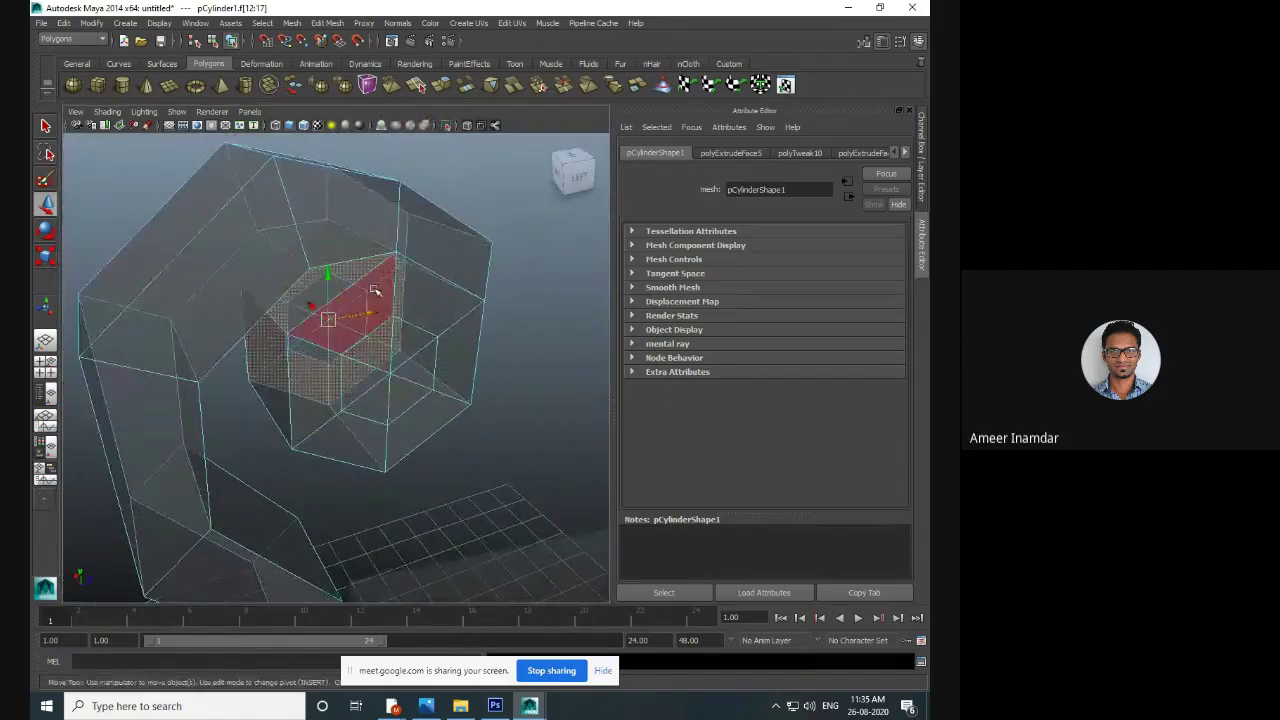
pyautogui.keyDown('shift'); pyautogui.click(368, 294); pyautogui.keyUp('shift')
pyautogui.keyDown('shift'); pyautogui.click(412, 299); pyautogui.keyUp('shift')
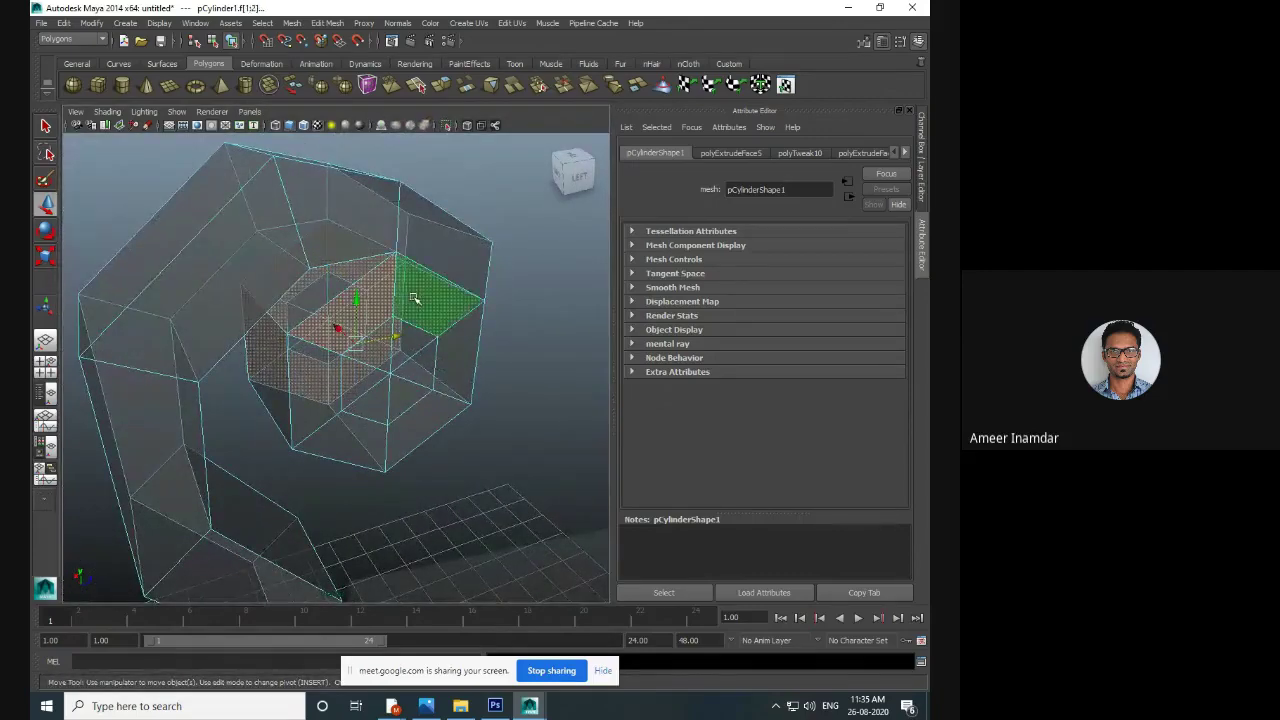
pyautogui.keyDown('shift'); pyautogui.click(455, 355); pyautogui.keyUp('shift')
pyautogui.keyDown('shift'); pyautogui.click(428, 420); pyautogui.keyUp('shift')
pyautogui.keyDown('shift'); pyautogui.click(340, 438); pyautogui.keyUp('shift')
pyautogui.keyDown('shift'); pyautogui.click(316, 390); pyautogui.keyUp('shift')
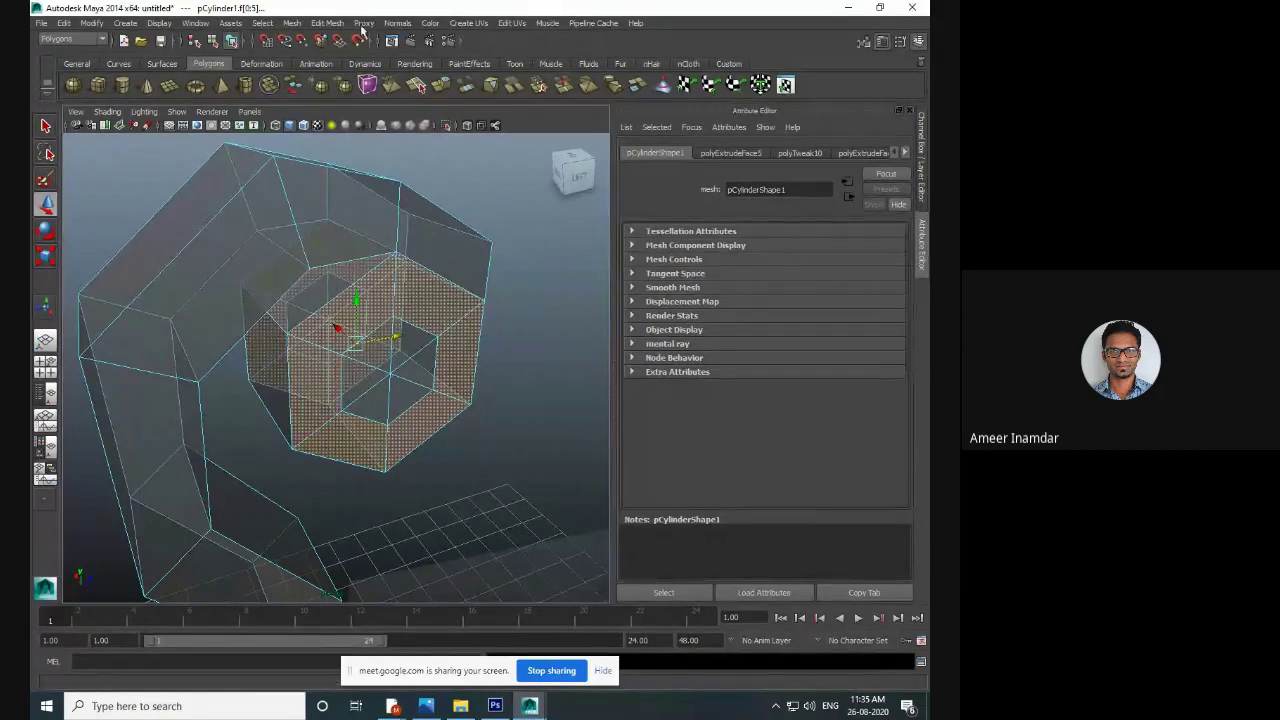
pyautogui.click(332, 24)
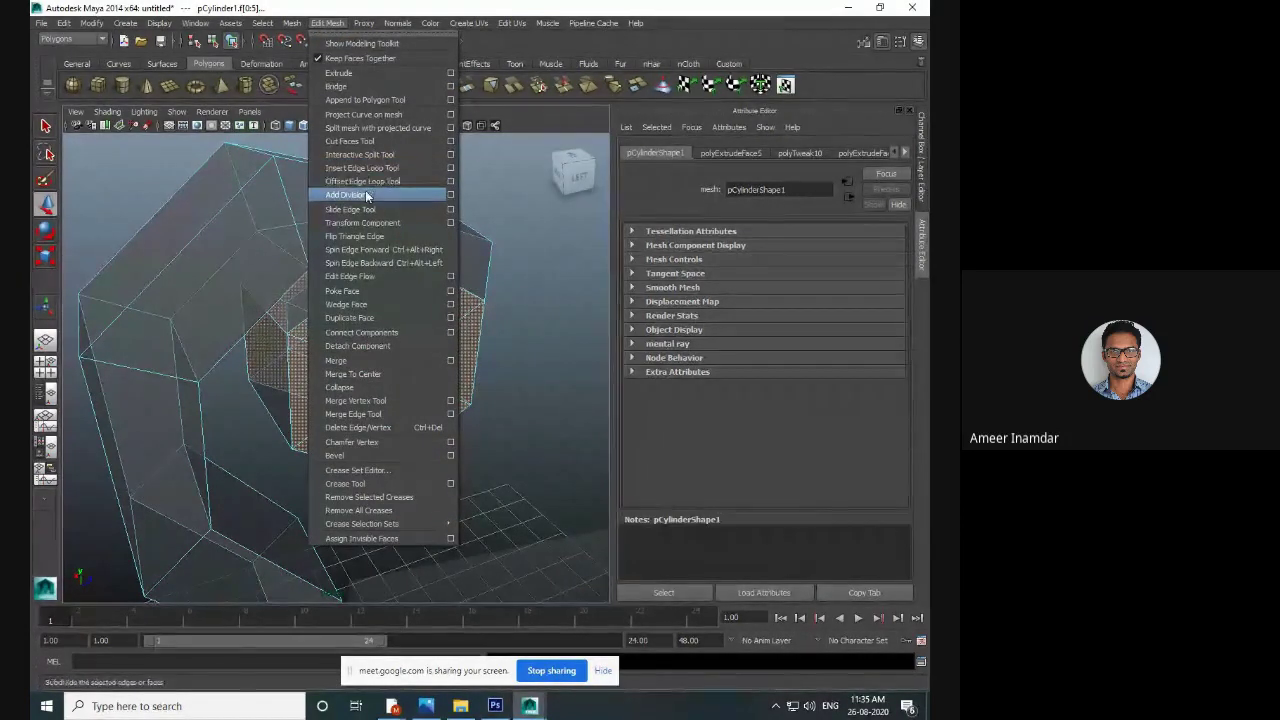
pyautogui.click(524, 279)
# - Show the rosette and curl mesh with smooth mesh preview over the side-view blueprint, and clear the selection
pyautogui.keyDown('alt'); pyautogui.moveTo(221, 346); pyautogui.dragTo(381, 388); pyautogui.keyUp('alt')
pyautogui.scroll(-5, 388, 333)
pyautogui.press('space')
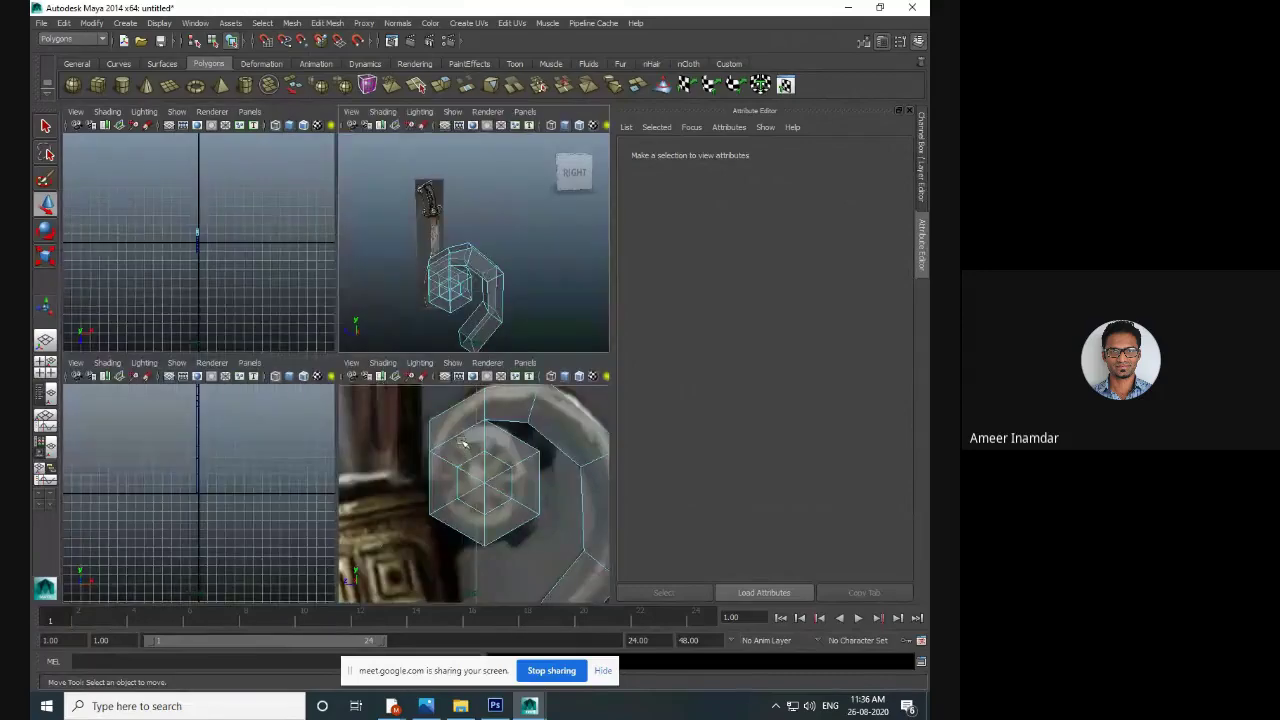
pyautogui.press('space')
pyautogui.keyDown('alt'); pyautogui.moveTo(369, 396); pyautogui.dragTo(413, 340, button='middle'); pyautogui.keyUp('alt')
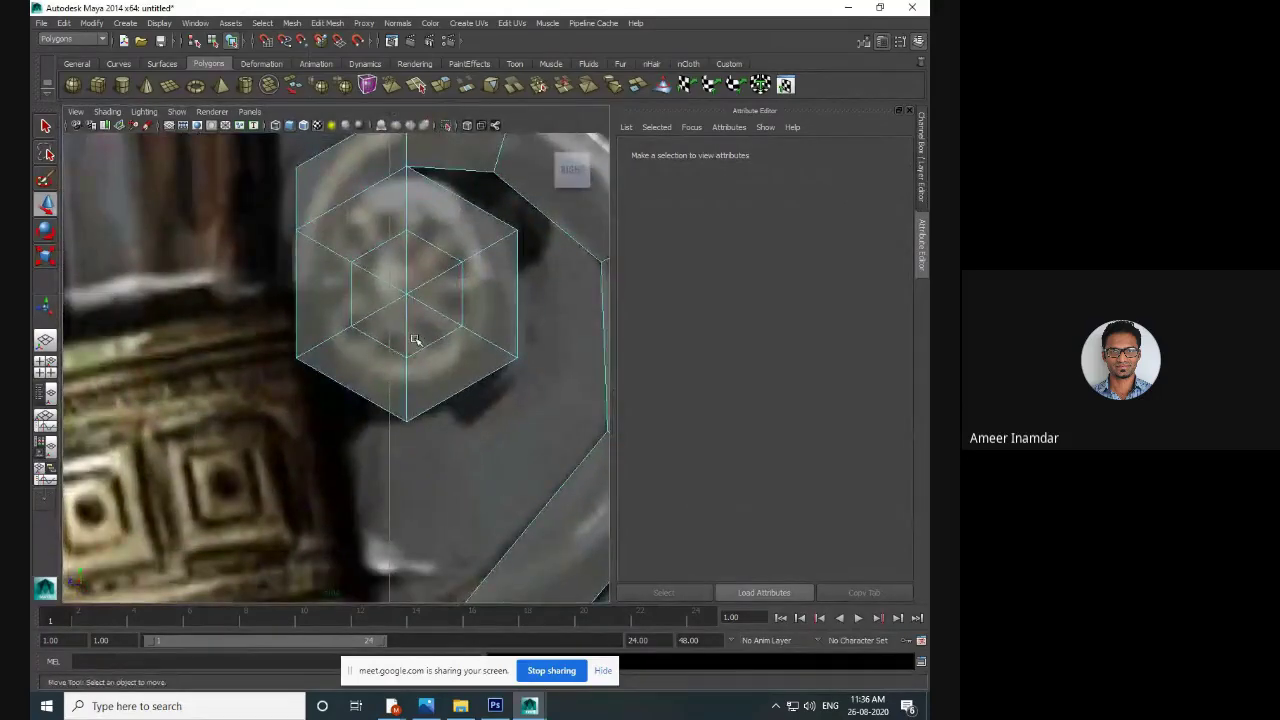
pyautogui.scroll(-8, 412, 340)
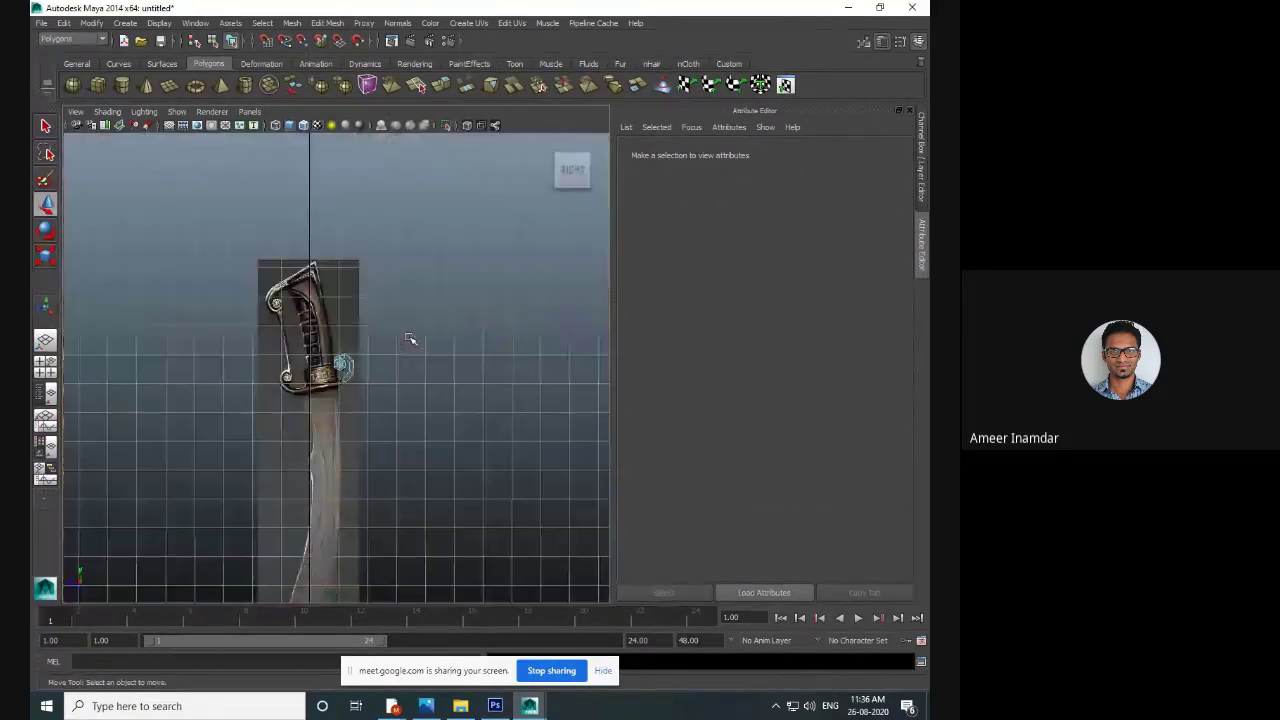
pyautogui.scroll(5, 358, 350)
pyautogui.moveTo(365, 345); pyautogui.dragTo(418, 320, button='right')
pyautogui.press('3')
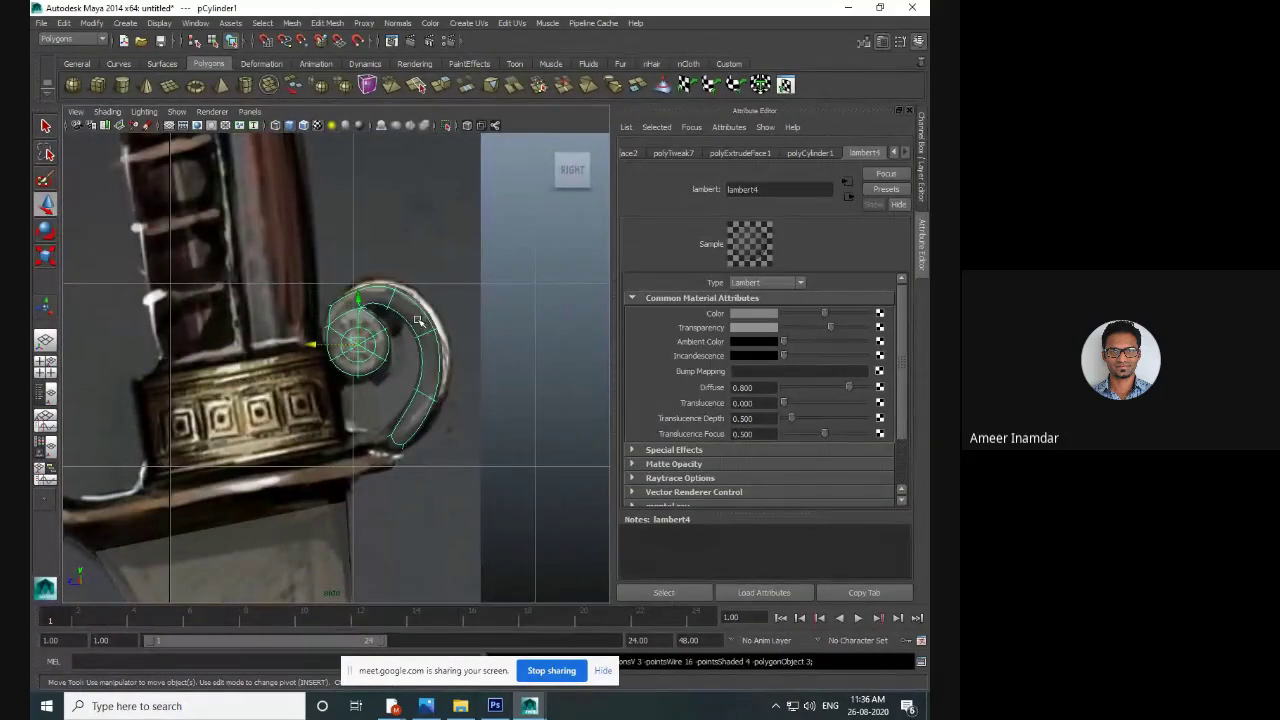
pyautogui.click(505, 383)
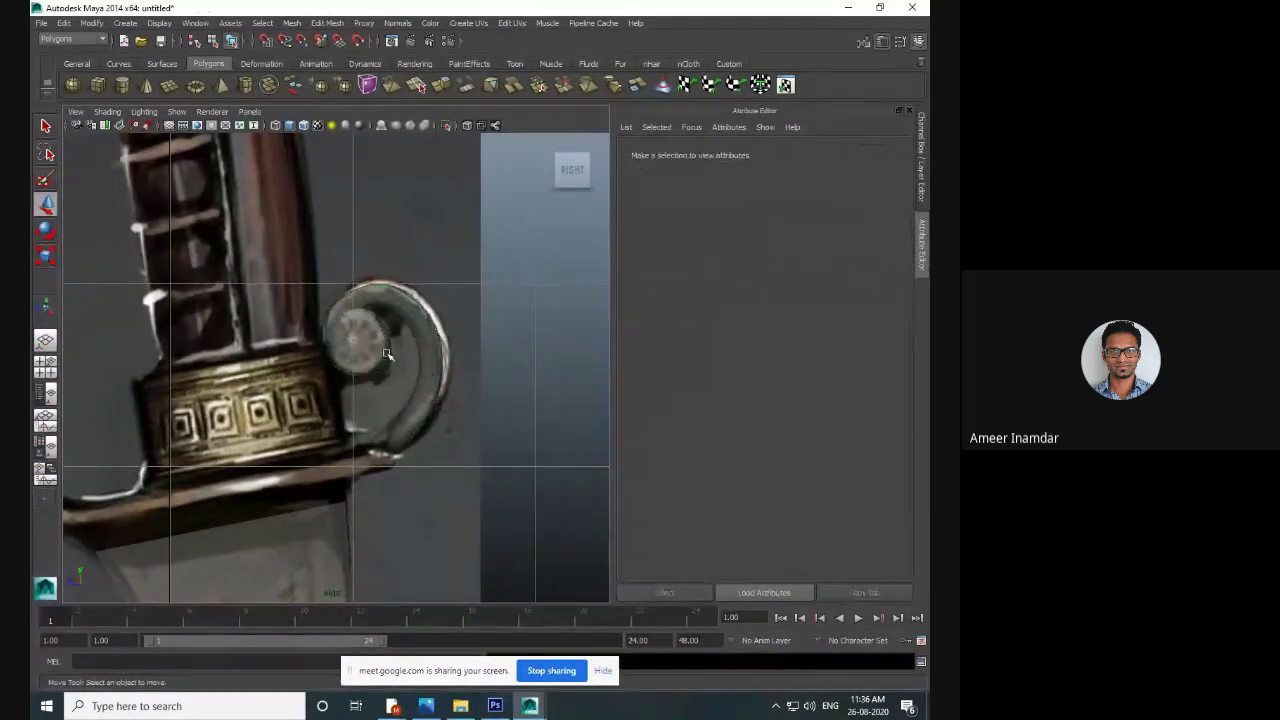
# - Move the curl's outer vertices beside the rosette to match the blueprint outline
pyautogui.scroll(3, 400, 320)
pyautogui.click(409, 298)
pyautogui.scroll(4, 410, 302)
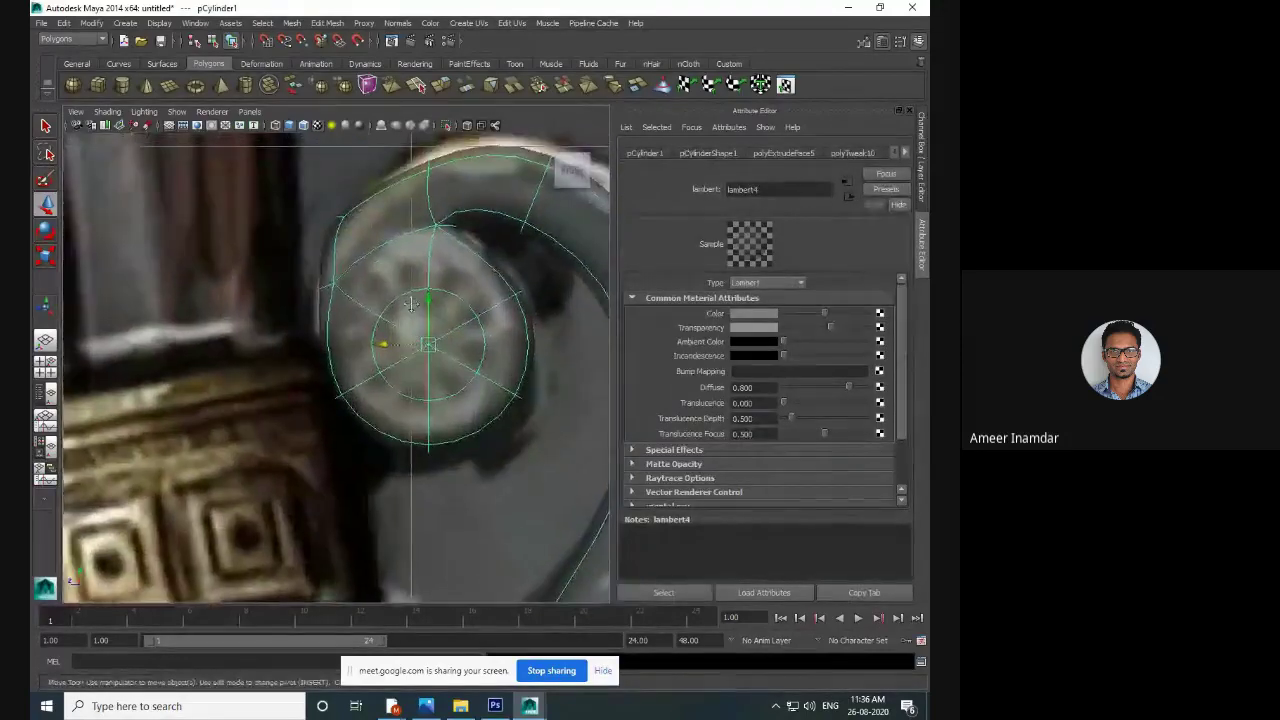
pyautogui.keyDown('alt'); pyautogui.moveTo(411, 303); pyautogui.dragTo(419, 321, button='middle'); pyautogui.keyUp('alt')
pyautogui.moveTo(412, 251); pyautogui.dragTo(352, 252, button='right')
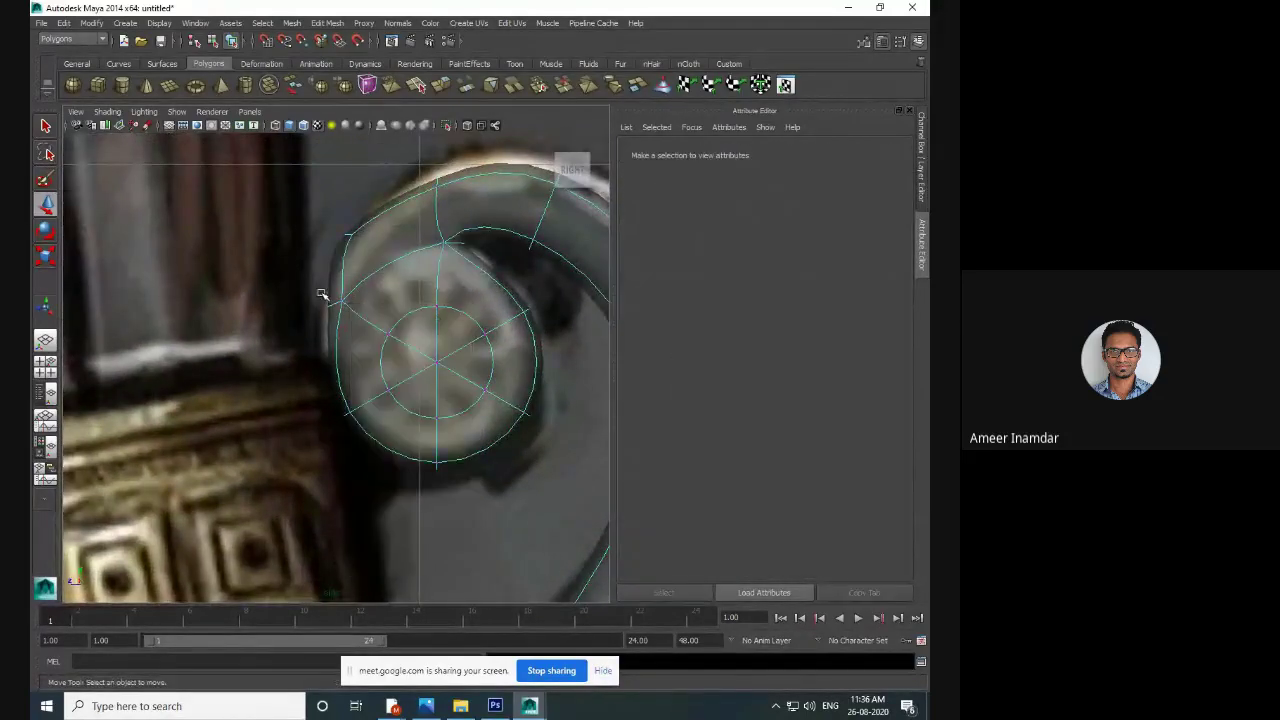
pyautogui.moveTo(353, 326); pyautogui.dragTo(311, 331)
pyautogui.keyDown('alt'); pyautogui.moveTo(391, 227); pyautogui.dragTo(397, 301, button='middle'); pyautogui.keyUp('alt')
pyautogui.moveTo(312, 307); pyautogui.dragTo(351, 299)
# - Reposition the vertex pairs along the curl's top and upper outer bend to follow the painted outline
pyautogui.keyDown('alt'); pyautogui.moveTo(426, 268); pyautogui.dragTo(380, 288, button='middle'); pyautogui.keyUp('alt')
pyautogui.moveTo(384, 250)
pyautogui.mouseDown()
pyautogui.moveTo(421, 292)
pyautogui.moveTo(404, 236)
pyautogui.mouseUp()
pyautogui.keyDown('alt'); pyautogui.moveTo(483, 268); pyautogui.dragTo(381, 278, button='middle'); pyautogui.keyUp('alt')
pyautogui.moveTo(387, 252); pyautogui.dragTo(459, 252)
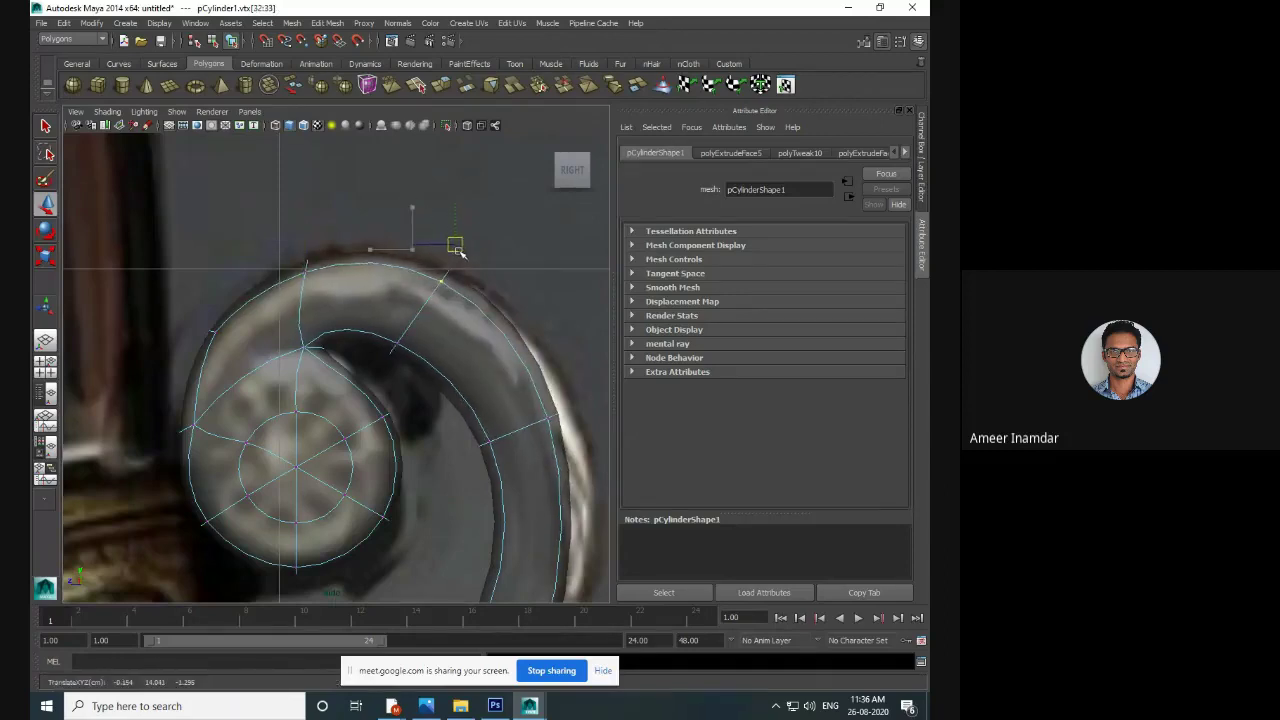
pyautogui.keyDown('alt'); pyautogui.moveTo(281, 333); pyautogui.dragTo(297, 325, button='middle'); pyautogui.keyUp('alt')
pyautogui.moveTo(292, 325); pyautogui.dragTo(332, 346)
pyautogui.keyDown('alt'); pyautogui.moveTo(332, 346); pyautogui.dragTo(315, 325, button='middle'); pyautogui.keyUp('alt')
pyautogui.moveTo(380, 303); pyautogui.dragTo(436, 373)
pyautogui.moveTo(533, 358); pyautogui.dragTo(582, 428)
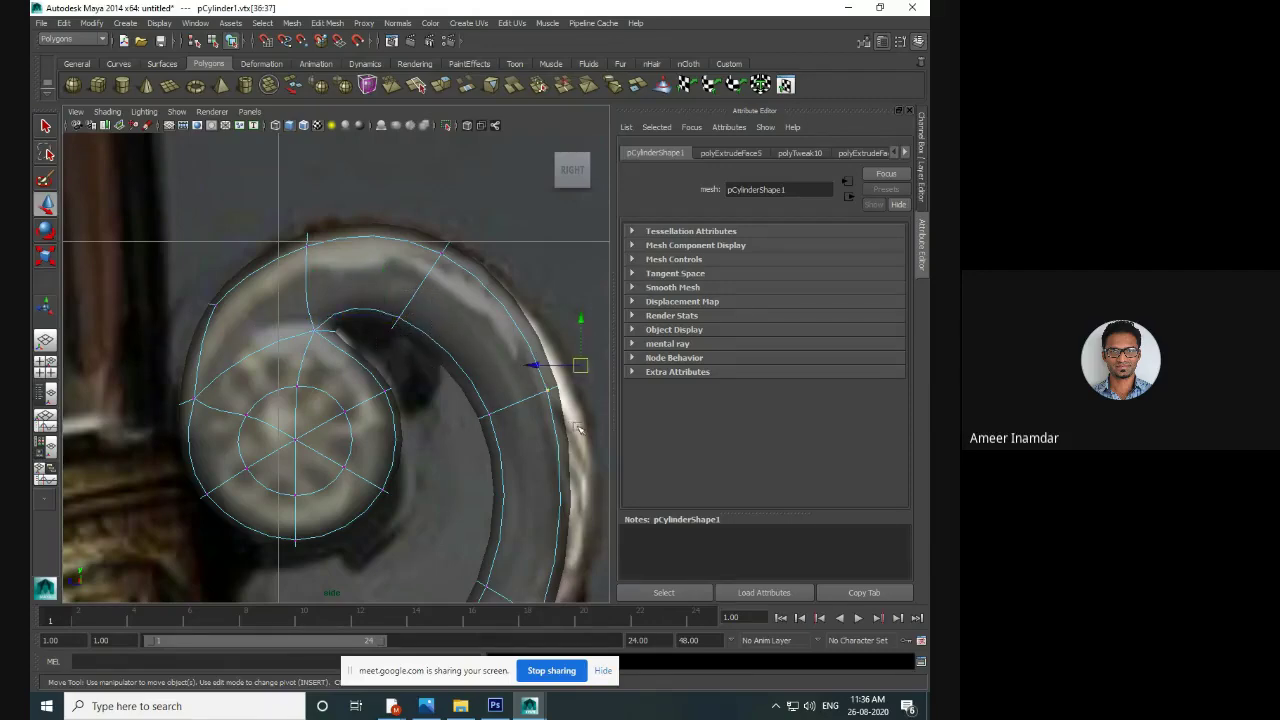
# - Adjust the vertex pairs on the curl's lower bend and at its tip to follow the blueprint toward the crossbar
pyautogui.scroll(-10, 585, 436)
pyautogui.scroll(5, 350, 390)
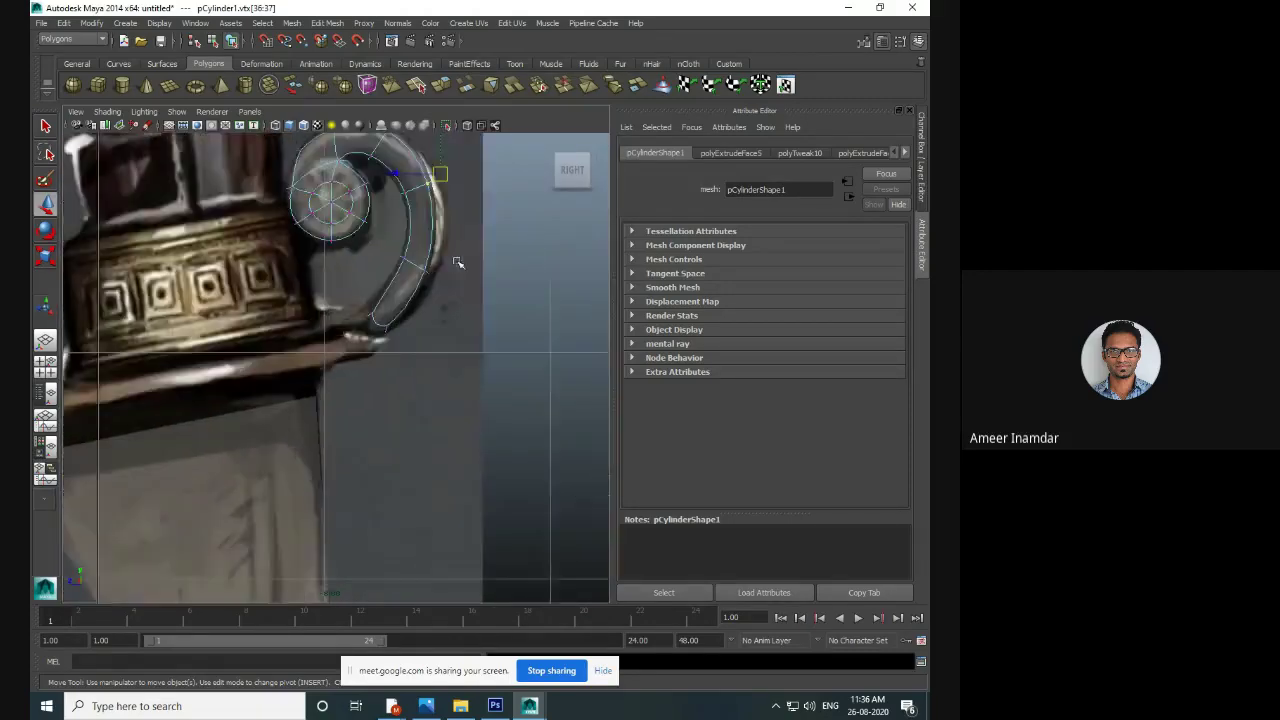
pyautogui.moveTo(403, 267); pyautogui.dragTo(373, 287)
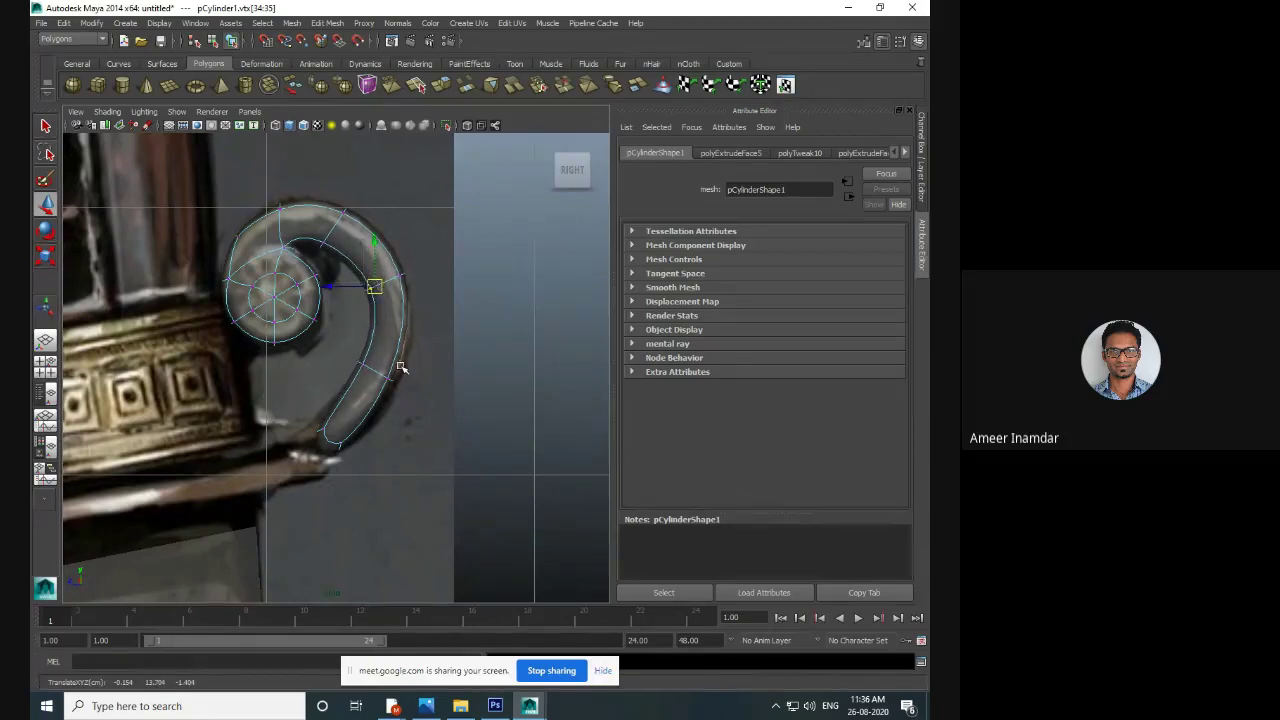
pyautogui.scroll(3, 400, 368)
pyautogui.moveTo(431, 410)
pyautogui.mouseDown()
pyautogui.moveTo(425, 386)
pyautogui.moveTo(438, 397)
pyautogui.mouseUp()
pyautogui.moveTo(353, 318); pyautogui.dragTo(375, 358)
pyautogui.keyDown('alt'); pyautogui.moveTo(396, 372); pyautogui.dragTo(431, 309, button='middle'); pyautogui.keyUp('alt')
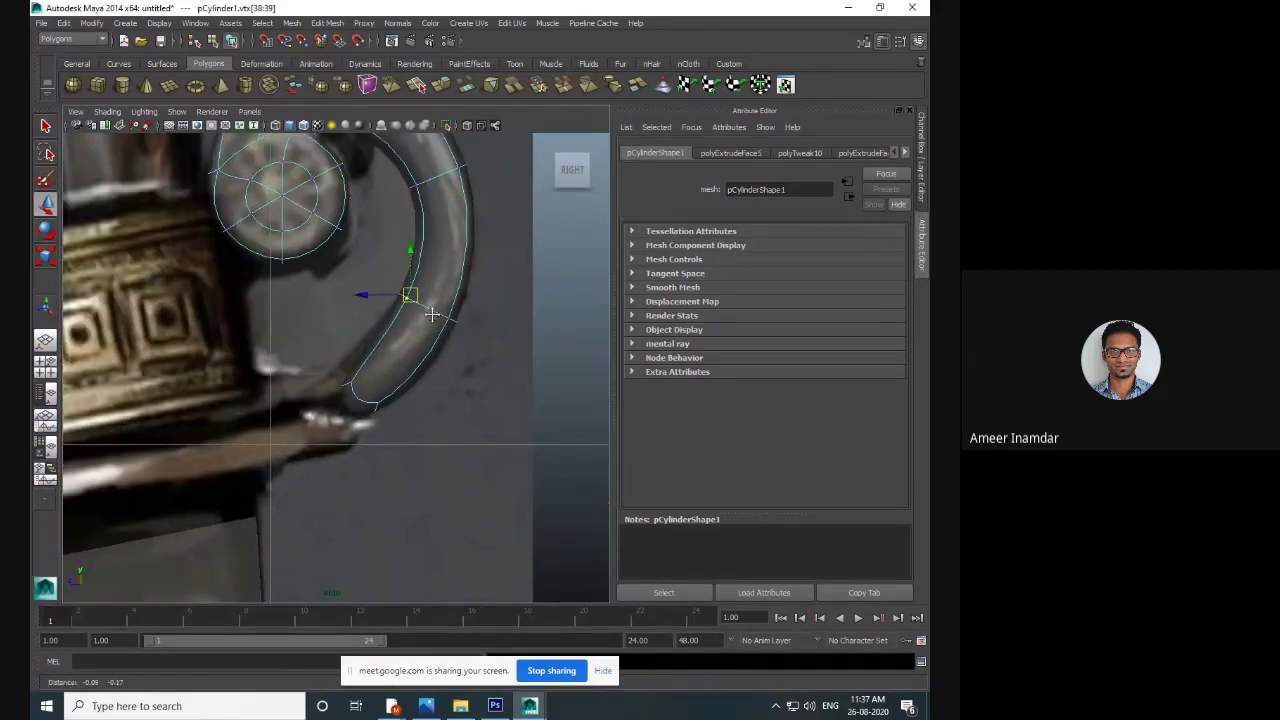
pyautogui.moveTo(316, 371)
pyautogui.mouseDown()
pyautogui.moveTo(361, 395)
pyautogui.moveTo(296, 372)
pyautogui.moveTo(309, 380)
pyautogui.mouseUp()
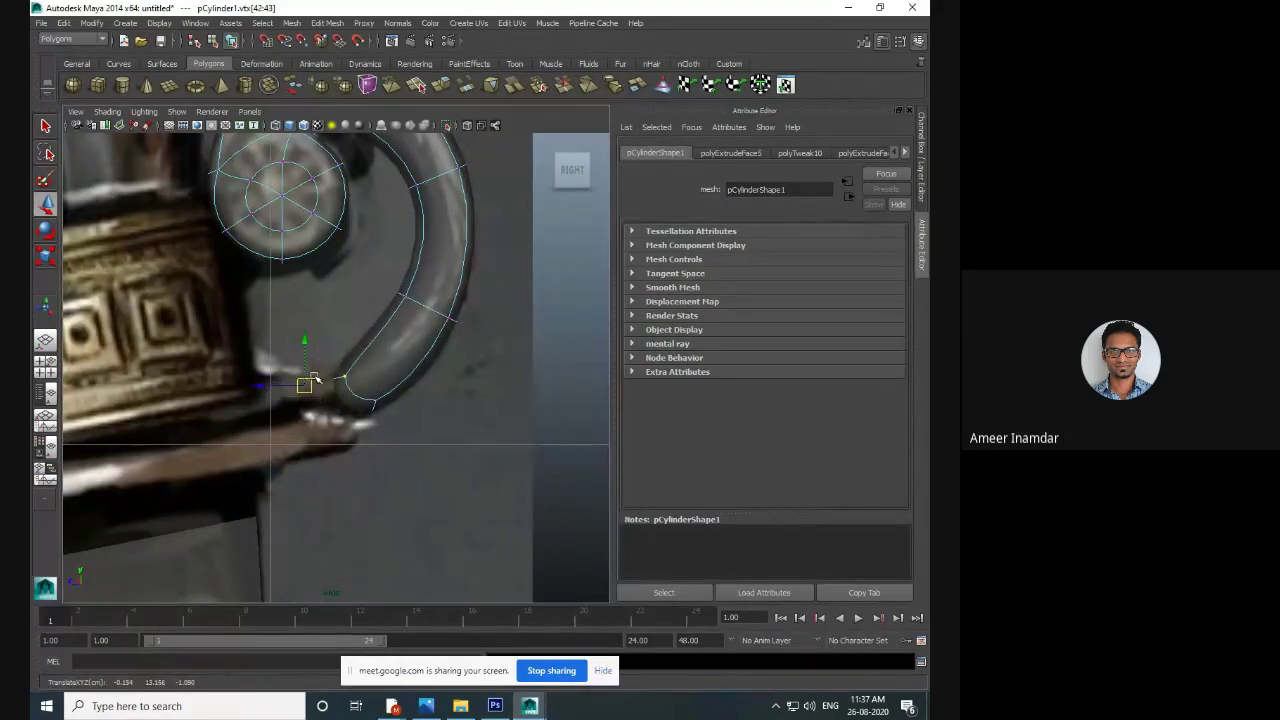
# - Duplicate the whole rosette and curl mesh and move the copy across the handle, above the guard's other scroll
pyautogui.scroll(-9, 396, 369)
pyautogui.scroll(3, 374, 379)
pyautogui.scroll(7, 372, 374)
pyautogui.keyDown('alt'); pyautogui.moveTo(363, 354); pyautogui.dragTo(543, 350, button='middle'); pyautogui.keyUp('alt')
pyautogui.moveTo(550, 228); pyautogui.dragTo(590, 210, button='right')
pyautogui.click(590, 256)
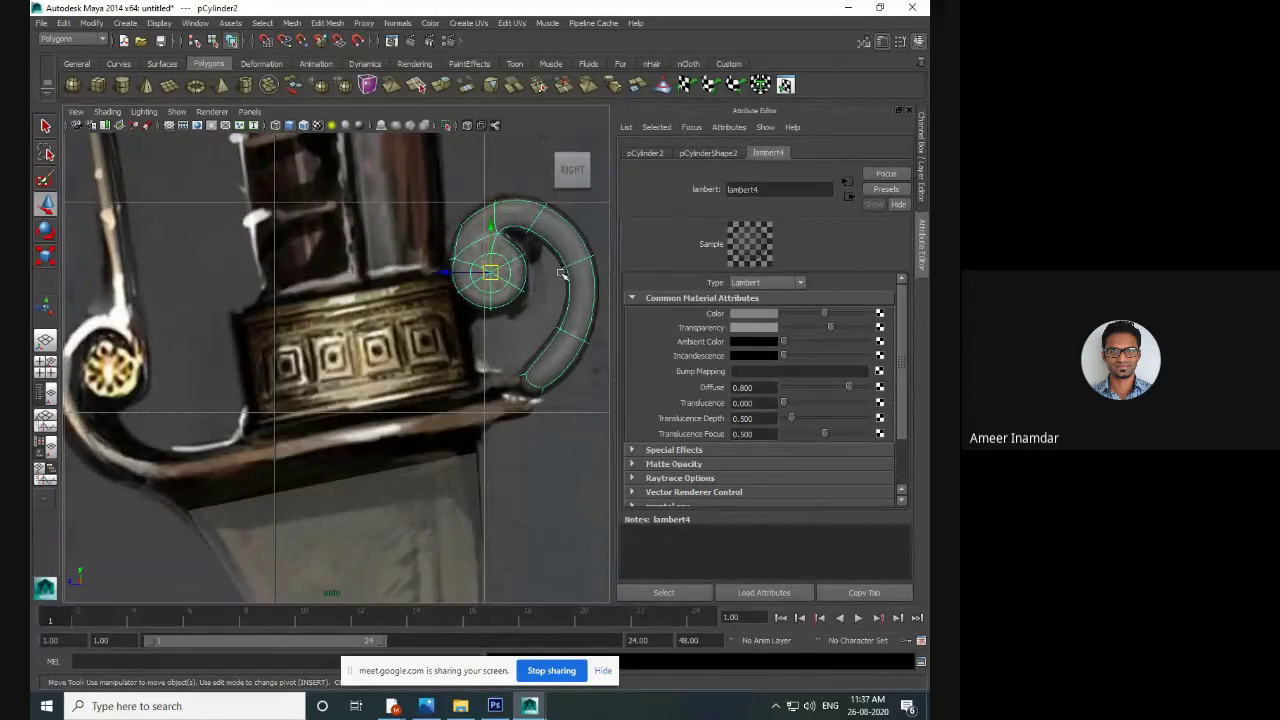
pyautogui.hotkey('ctrl', 'd')
pyautogui.moveTo(443, 271); pyautogui.dragTo(82, 271)
pyautogui.press('space')
pyautogui.moveTo(355, 245); pyautogui.dragTo(373, 233)
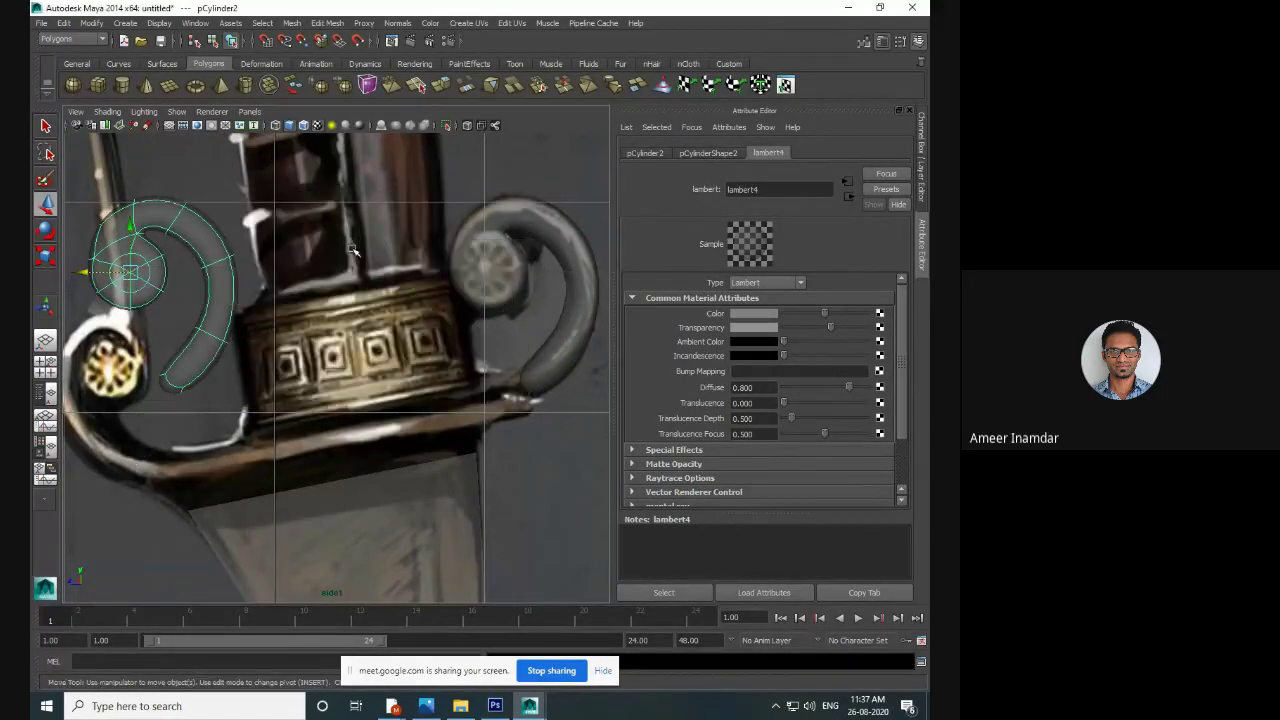
# - Mirror the copied curl in the +Z direction with Merge with the original turned off
pyautogui.keyDown('alt'); pyautogui.moveTo(352, 250); pyautogui.dragTo(468, 258, button='middle'); pyautogui.keyUp('alt')
pyautogui.click(327, 22)
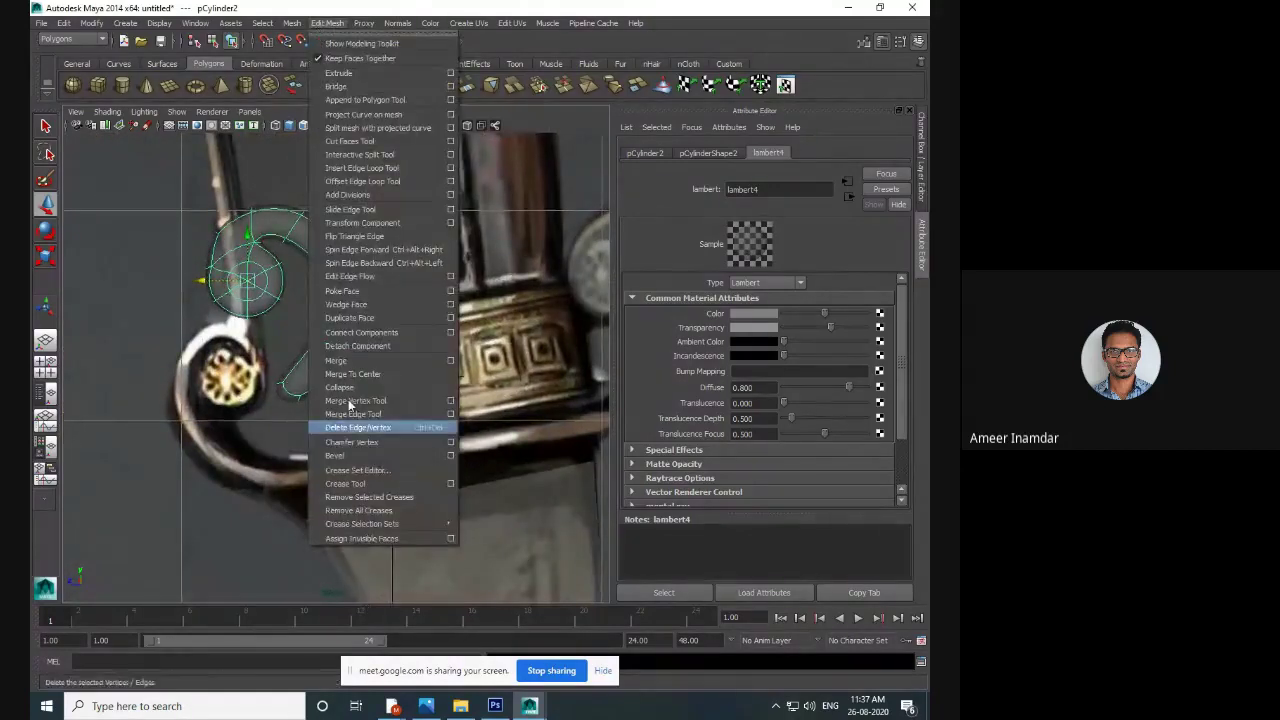
pyautogui.moveTo(296, 23)
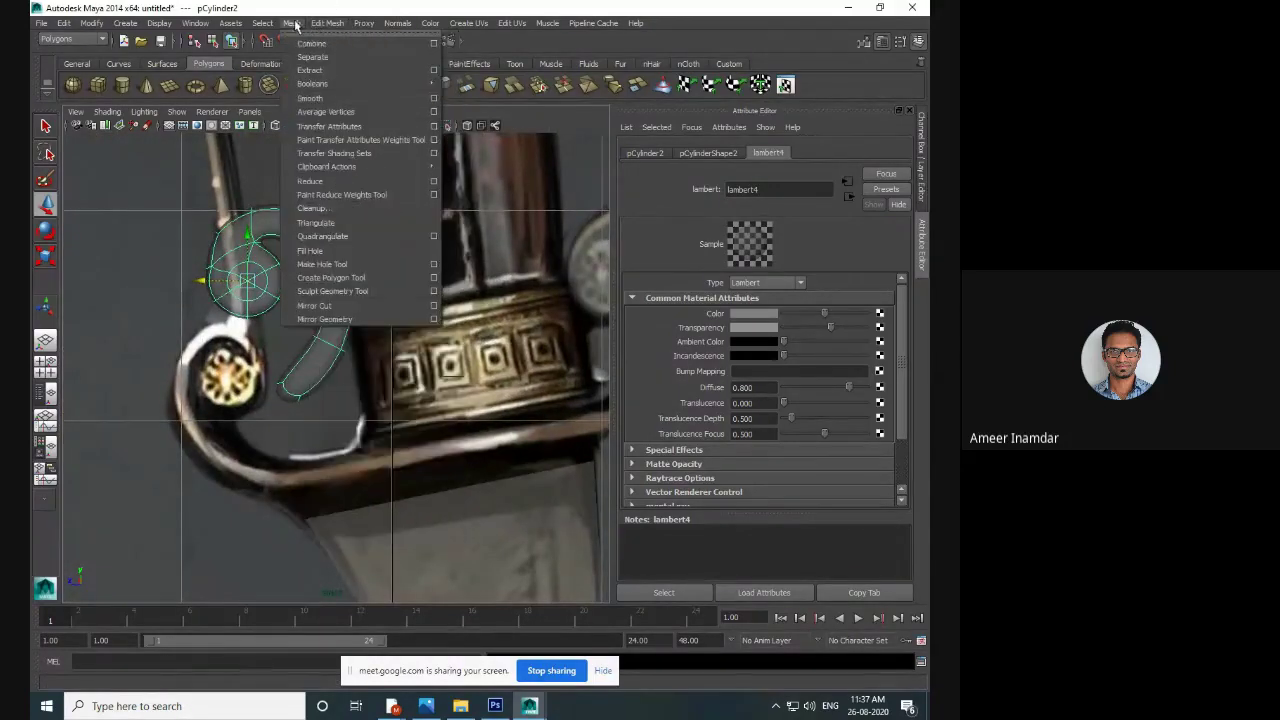
pyautogui.click(433, 319)
pyautogui.moveTo(317, 197); pyautogui.dragTo(640, 161)
pyautogui.click(572, 242)
pyautogui.click(573, 242)
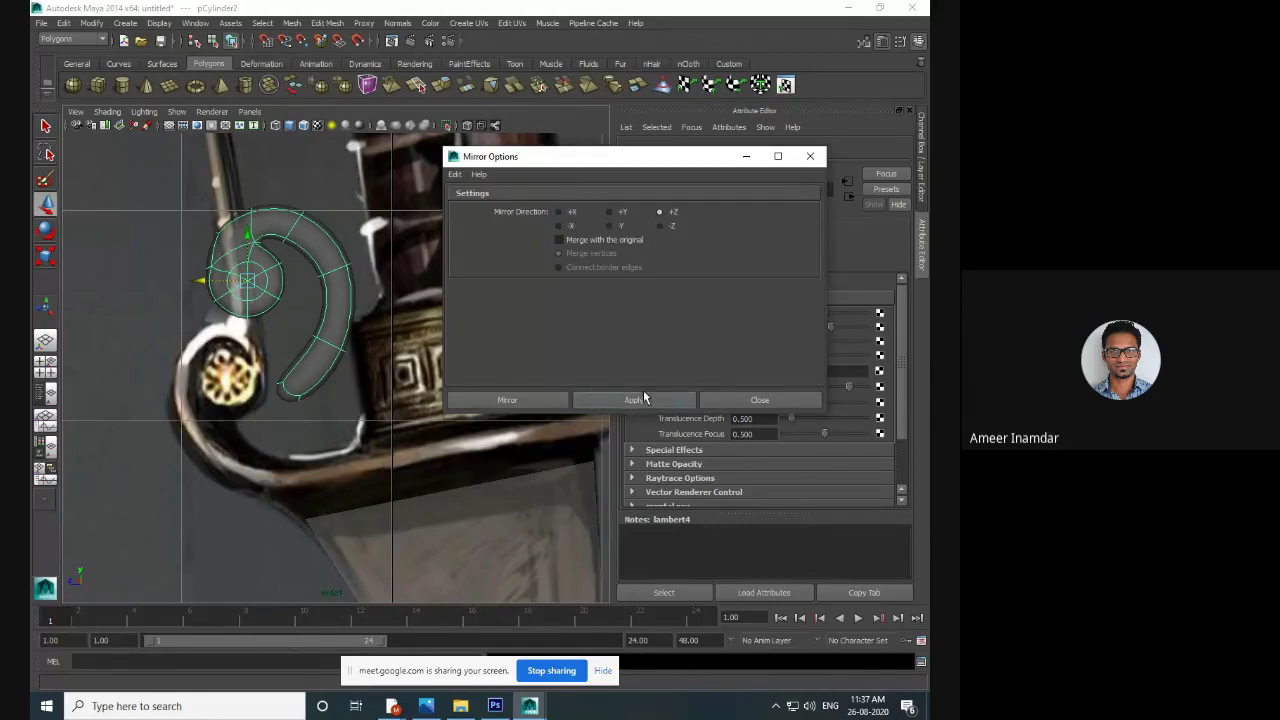
pyautogui.click(647, 401)
pyautogui.click(741, 398)
# - Separate the mirrored result into individual meshes and delete the unmirrored copy
pyautogui.click(368, 340)
pyautogui.click(342, 324)
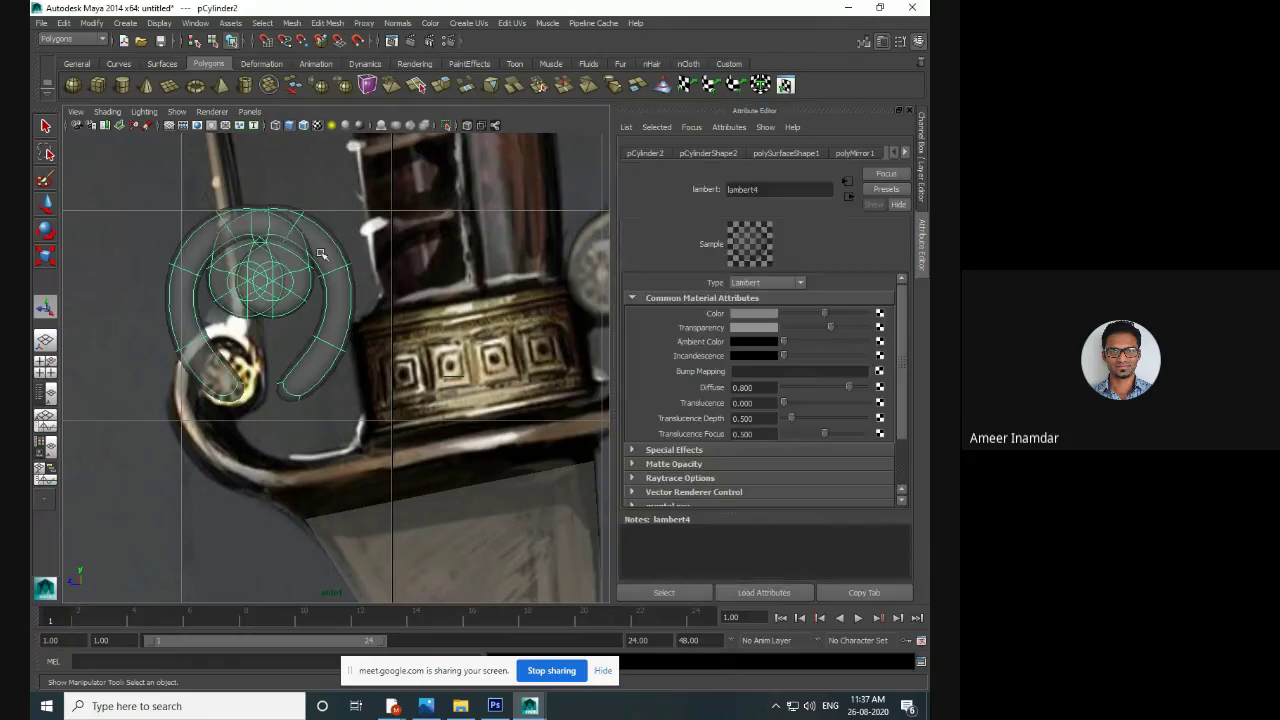
pyautogui.click(291, 22)
pyautogui.click(316, 60)
pyautogui.click(380, 380)
pyautogui.click(361, 331)
pyautogui.click(329, 335)
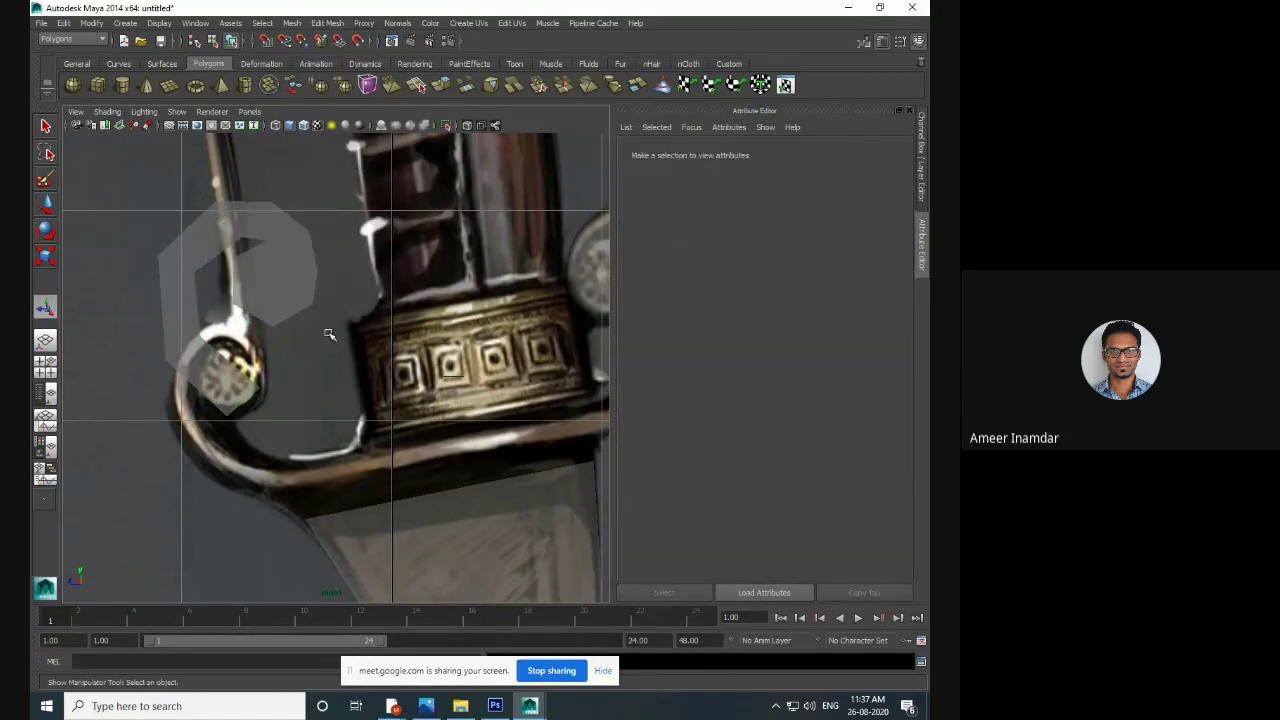
# - Turn on smooth mesh preview for the mirrored curl and rotate it so its tail sweeps toward the handle's collar
pyautogui.click(295, 287)
pyautogui.scroll(-5, 300, 290)
pyautogui.scroll(5, 353, 337)
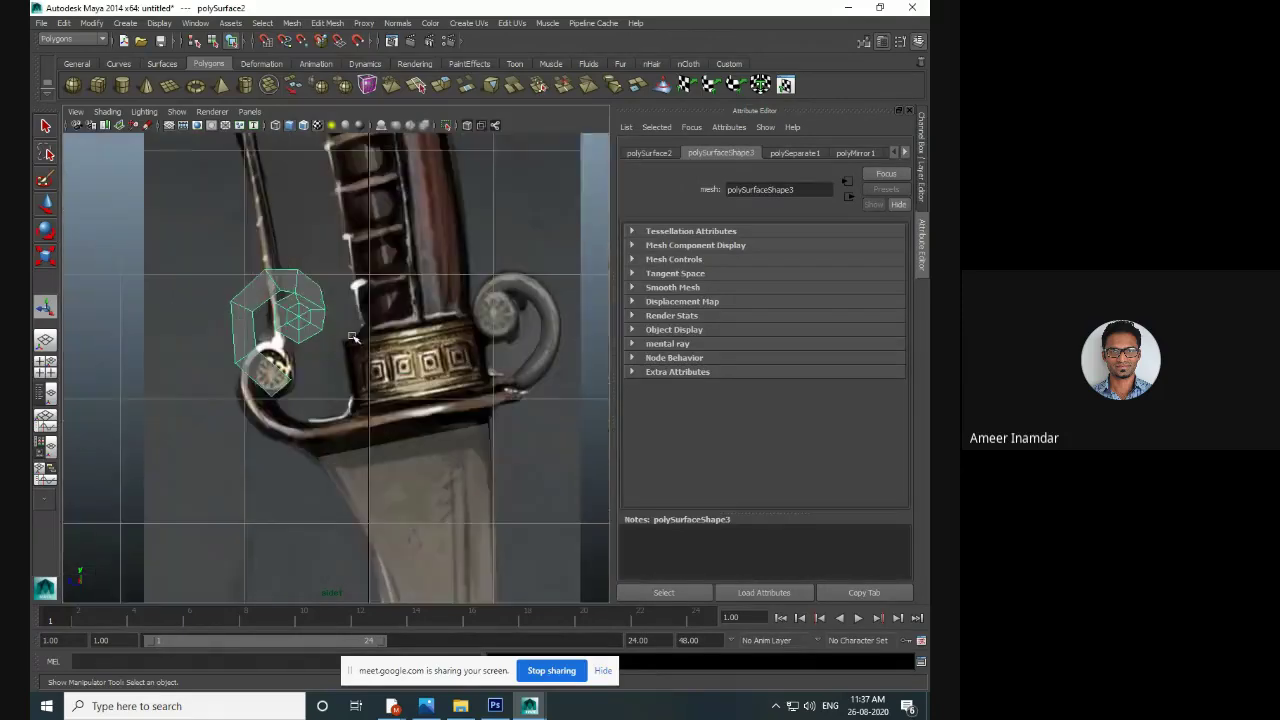
pyautogui.press('3')
pyautogui.keyDown('alt'); pyautogui.moveTo(330, 341); pyautogui.dragTo(339, 307, button='middle'); pyautogui.keyUp('alt')
pyautogui.press('e')
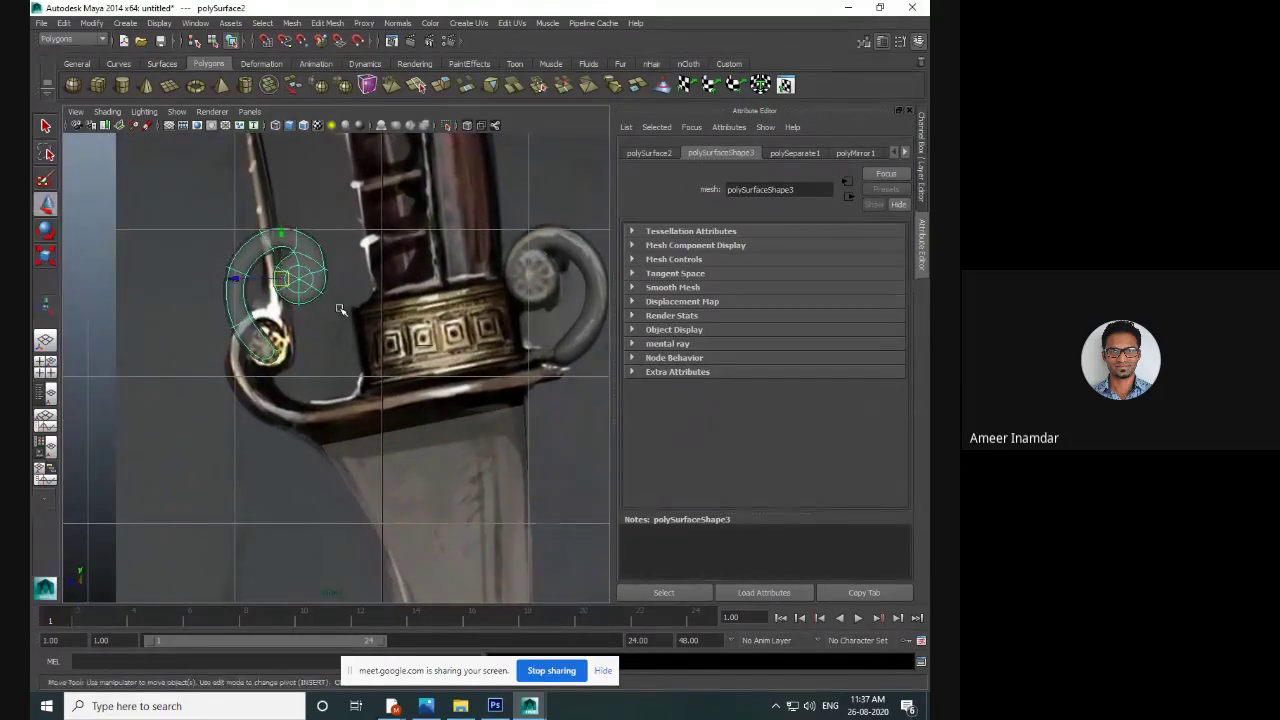
pyautogui.moveTo(334, 314)
pyautogui.mouseDown()
pyautogui.moveTo(350, 300)
pyautogui.moveTo(329, 214)
pyautogui.mouseUp()
pyautogui.press('w')
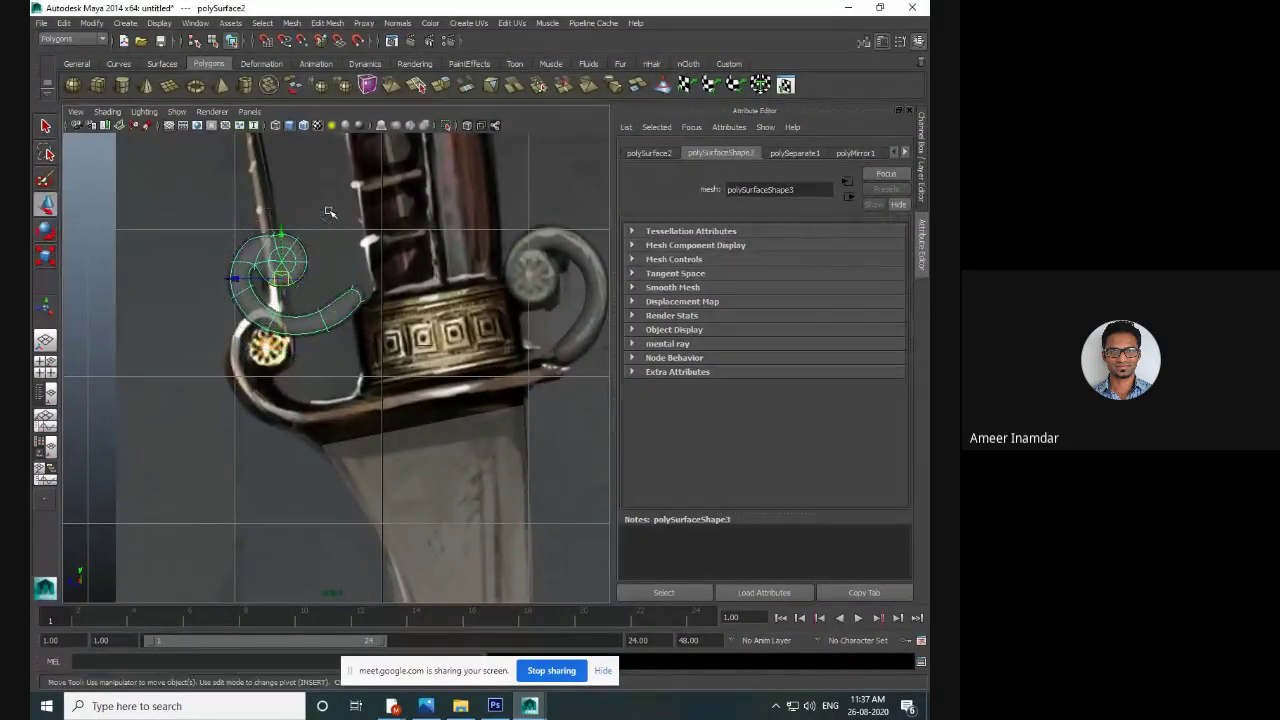
# - Move the mirrored curl down so its rosette sits over the painted rosette at the guard's other end
pyautogui.moveTo(296, 262); pyautogui.dragTo(272, 356)
pyautogui.scroll(6, 270, 359)
pyautogui.keyDown('alt'); pyautogui.moveTo(276, 359); pyautogui.dragTo(413, 344, button='middle'); pyautogui.keyUp('alt')
pyautogui.scroll(2, 343, 358)
pyautogui.scroll(-7, 414, 347)
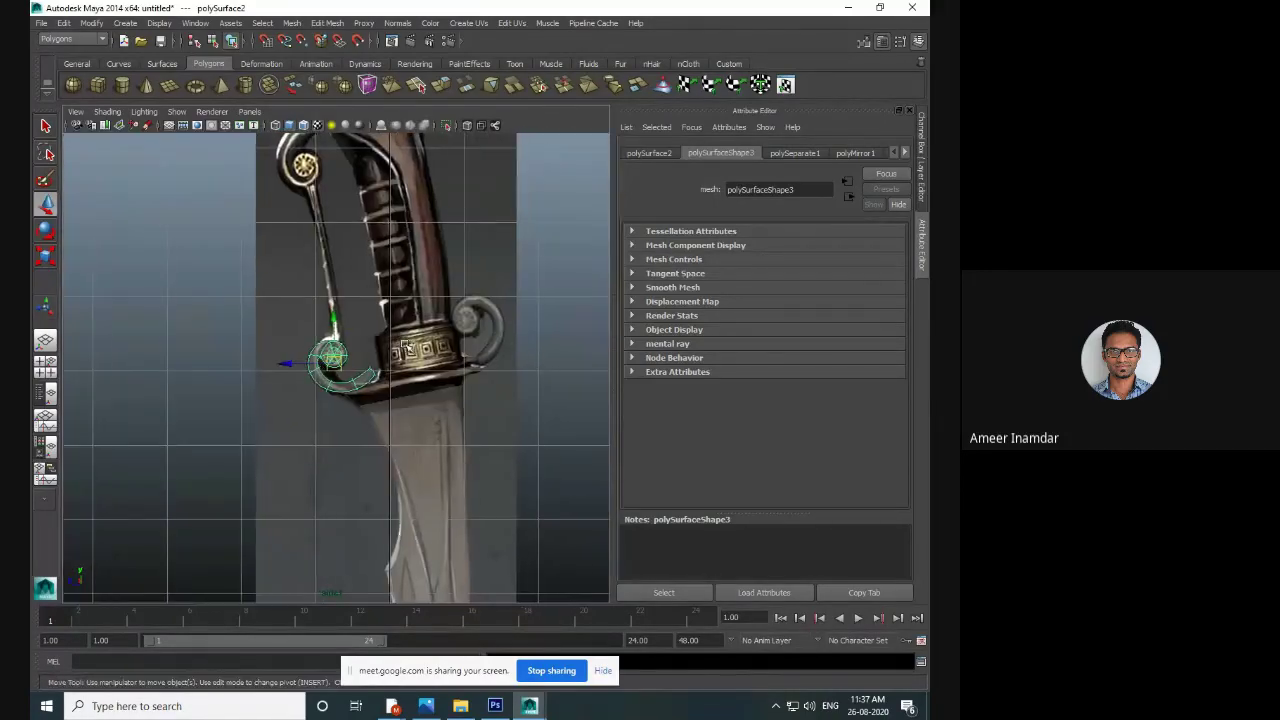
pyautogui.scroll(2, 414, 348)
pyautogui.scroll(3, 414, 348)
pyautogui.moveTo(414, 348)
pyautogui.keyDown('alt'); pyautogui.mouseDown(button='middle')
pyautogui.moveTo(393, 329)
pyautogui.moveTo(404, 338)
pyautogui.mouseUp(button='middle'); pyautogui.keyUp('alt')
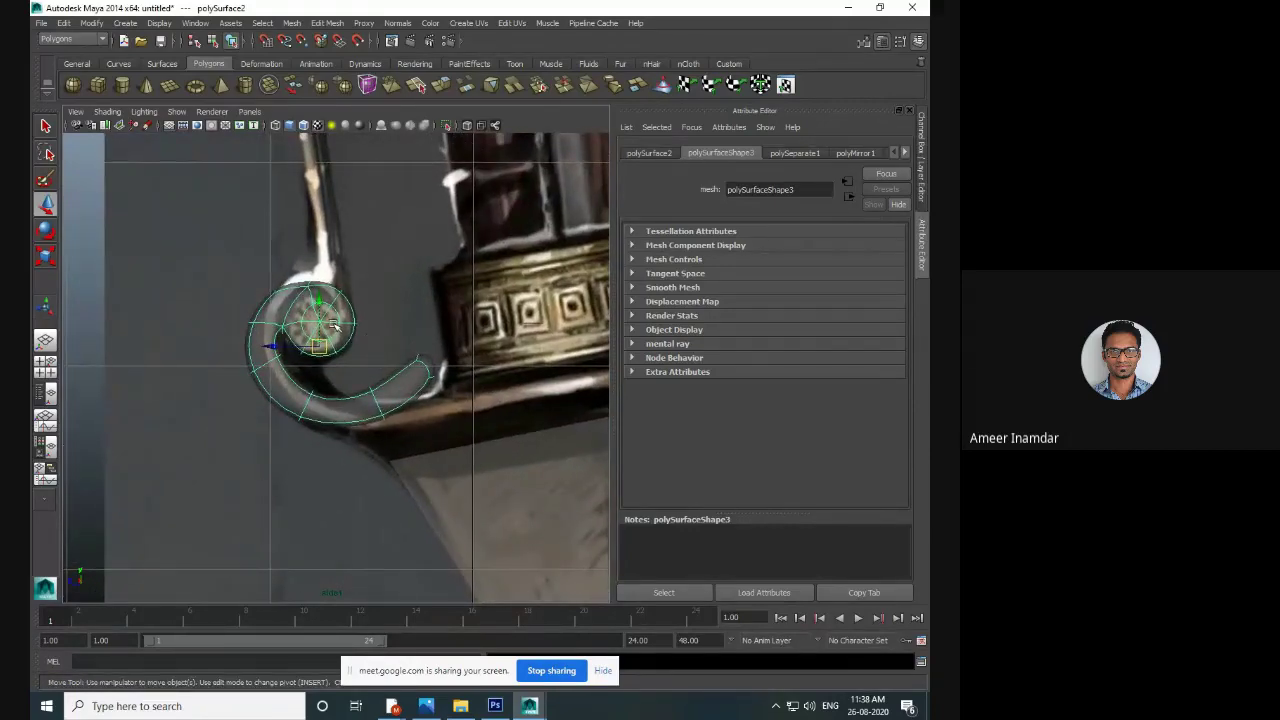
# - Turn off smooth mesh preview on the mirrored curl, then rotate and move it so its spiral fits the painted scroll
pyautogui.press('r')
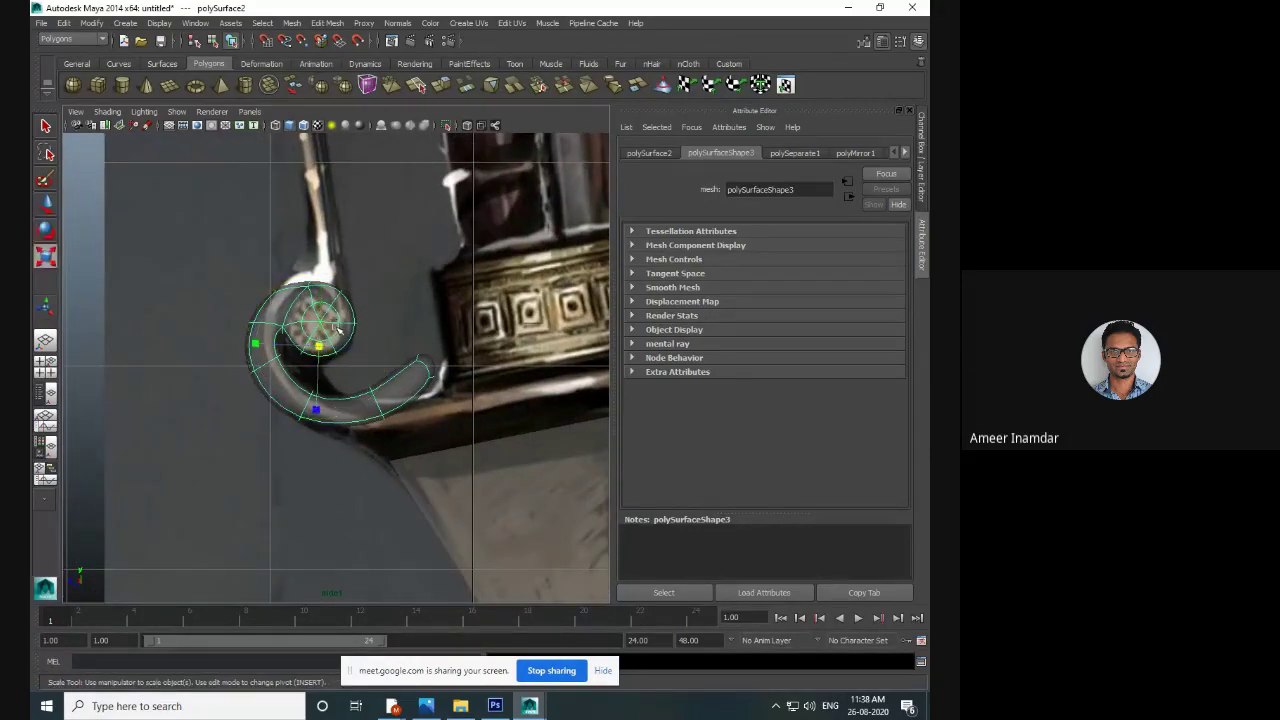
pyautogui.press('1')
pyautogui.keyDown('alt'); pyautogui.moveTo(338, 330); pyautogui.dragTo(368, 340, button='right'); pyautogui.keyUp('alt')
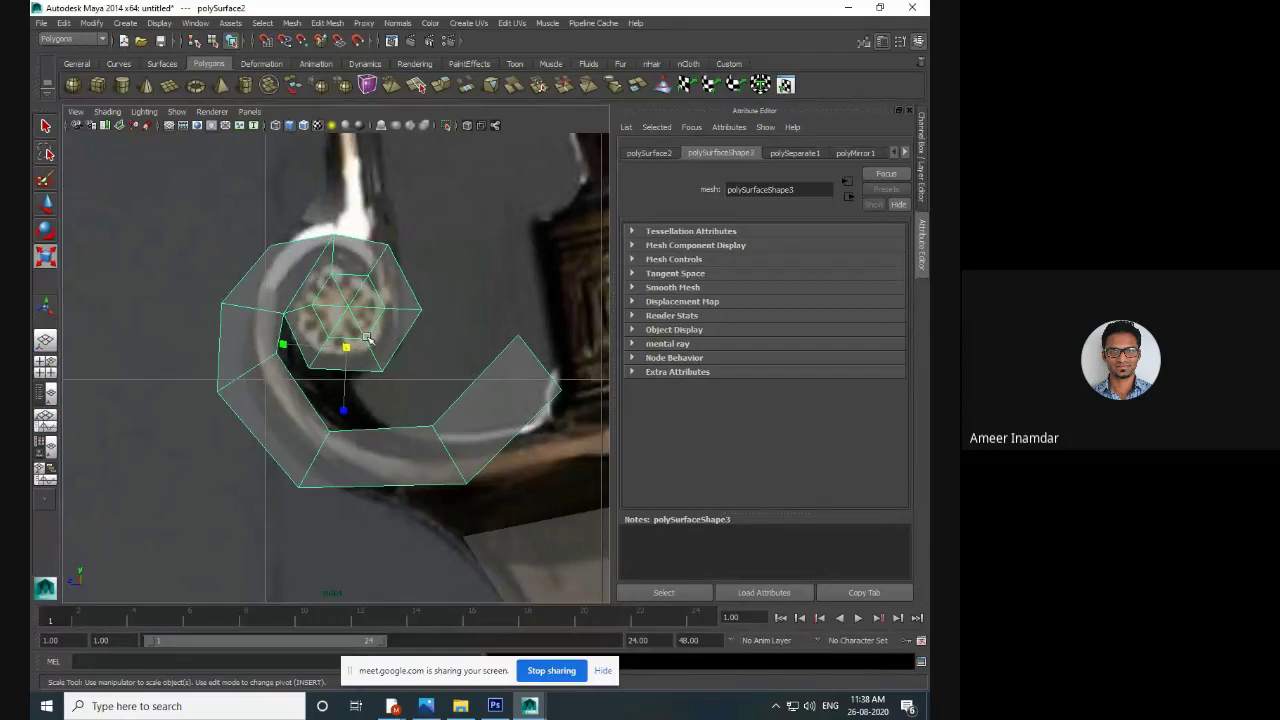
pyautogui.press('e')
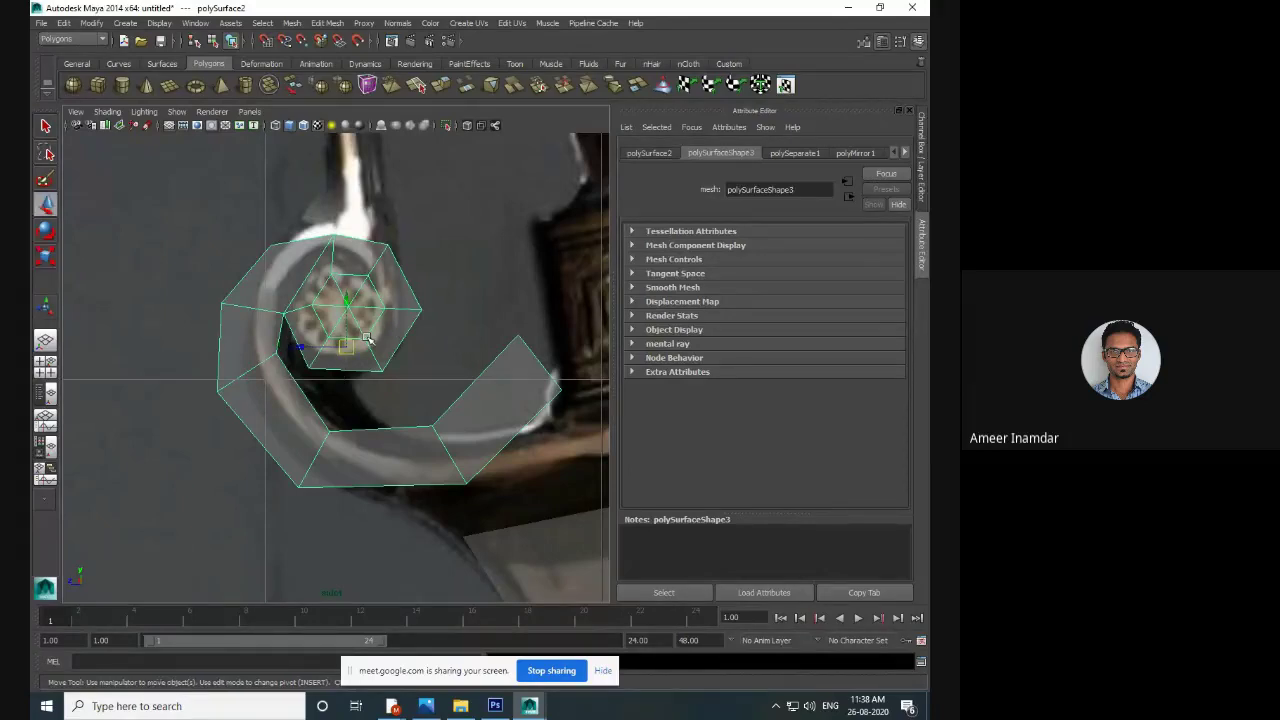
pyautogui.moveTo(415, 319); pyautogui.dragTo(382, 222)
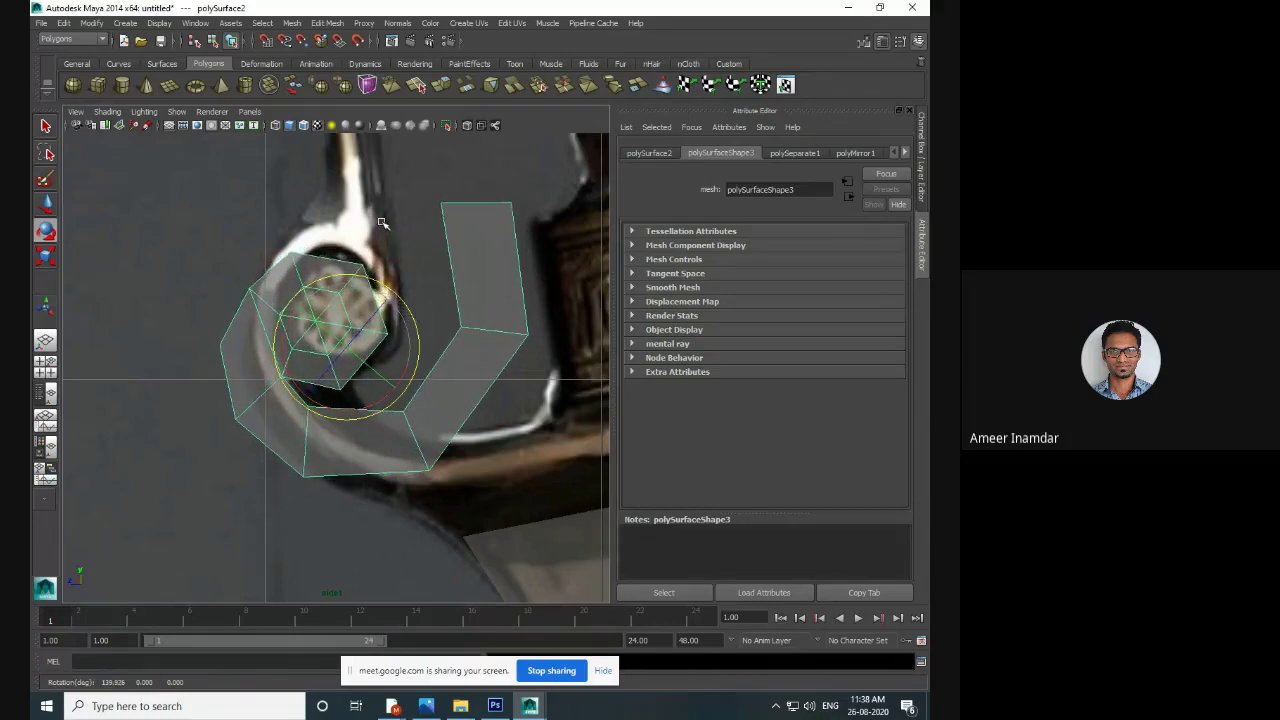
pyautogui.press('w')
pyautogui.moveTo(360, 341); pyautogui.dragTo(369, 329)
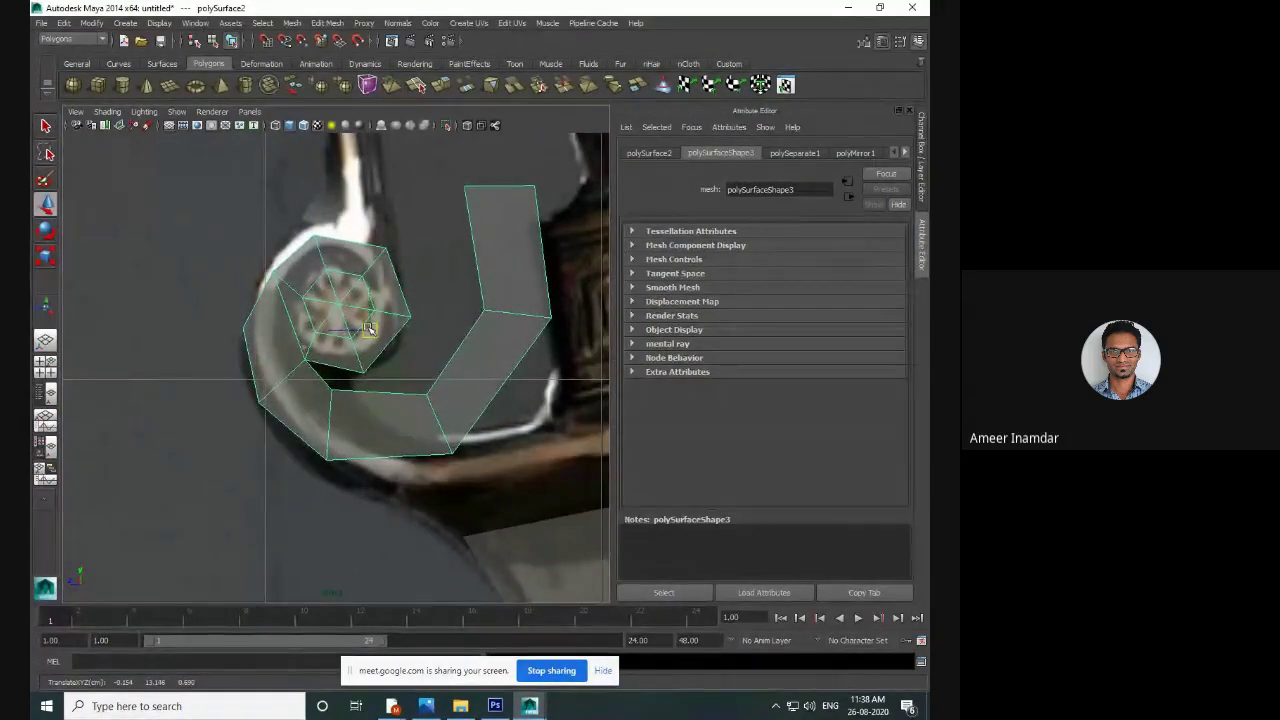
# - Move the curl's inner notch vertex and its upper outer vertex to match the painted scroll's outline
pyautogui.moveTo(388, 303); pyautogui.dragTo(340, 306, button='right')
pyautogui.moveTo(300, 351); pyautogui.dragTo(320, 370)
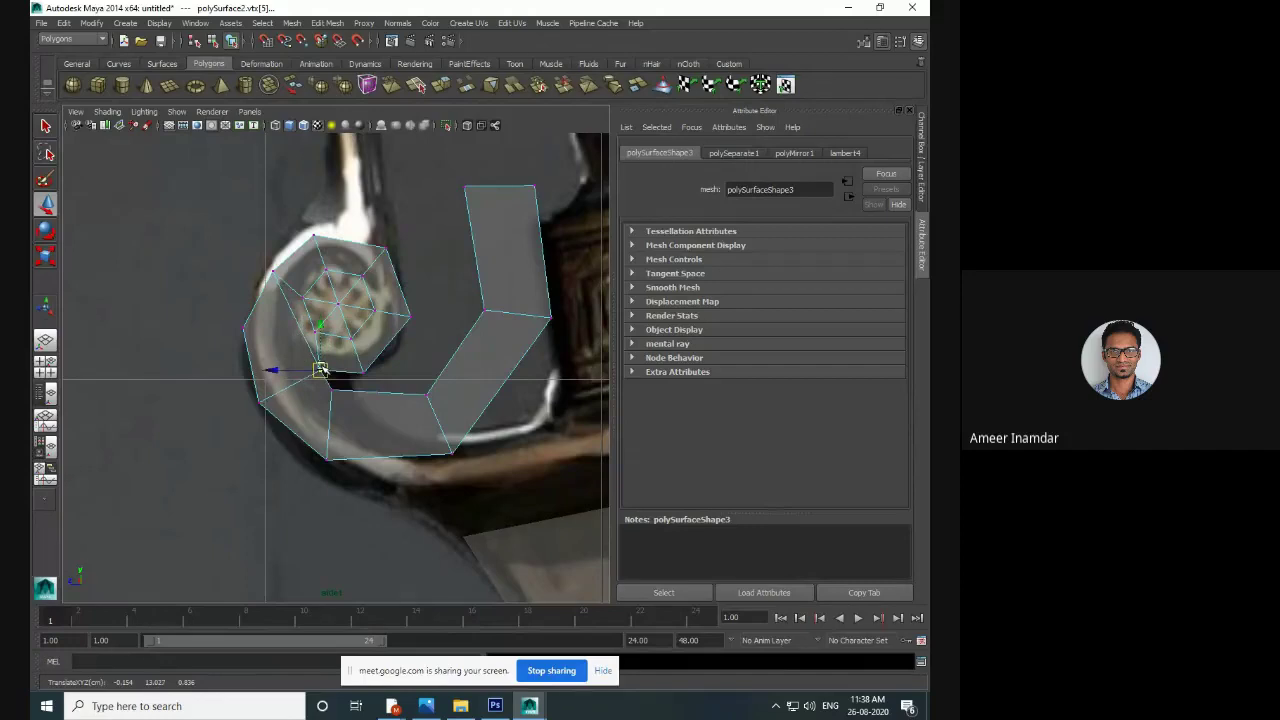
pyautogui.keyDown('alt'); pyautogui.moveTo(328, 247); pyautogui.dragTo(346, 249, button='middle'); pyautogui.keyUp('alt')
pyautogui.click(291, 273)
pyautogui.moveTo(291, 273); pyautogui.dragTo(276, 283)
pyautogui.keyDown('alt'); pyautogui.moveTo(284, 278); pyautogui.dragTo(295, 308, button='middle'); pyautogui.keyUp('alt')
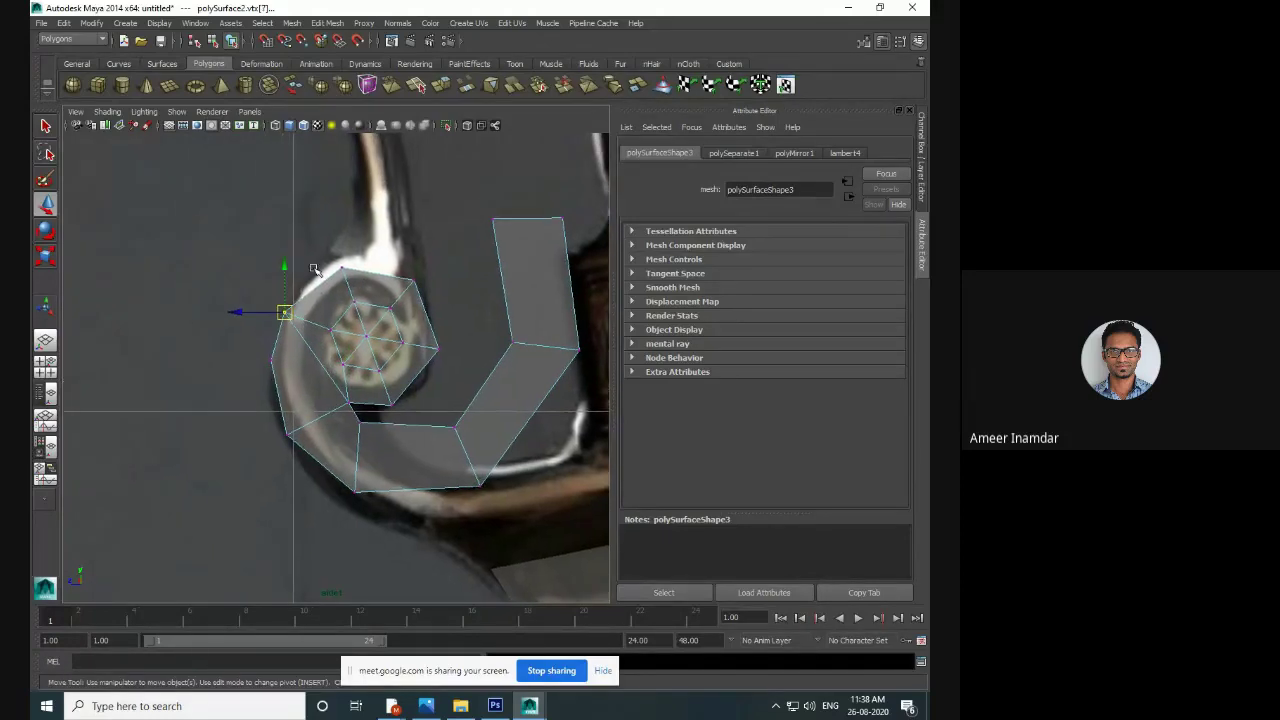
# - Pull the curl's two topmost vertices outward to the upper edge of the painted scroll
pyautogui.moveTo(361, 287); pyautogui.dragTo(340, 258)
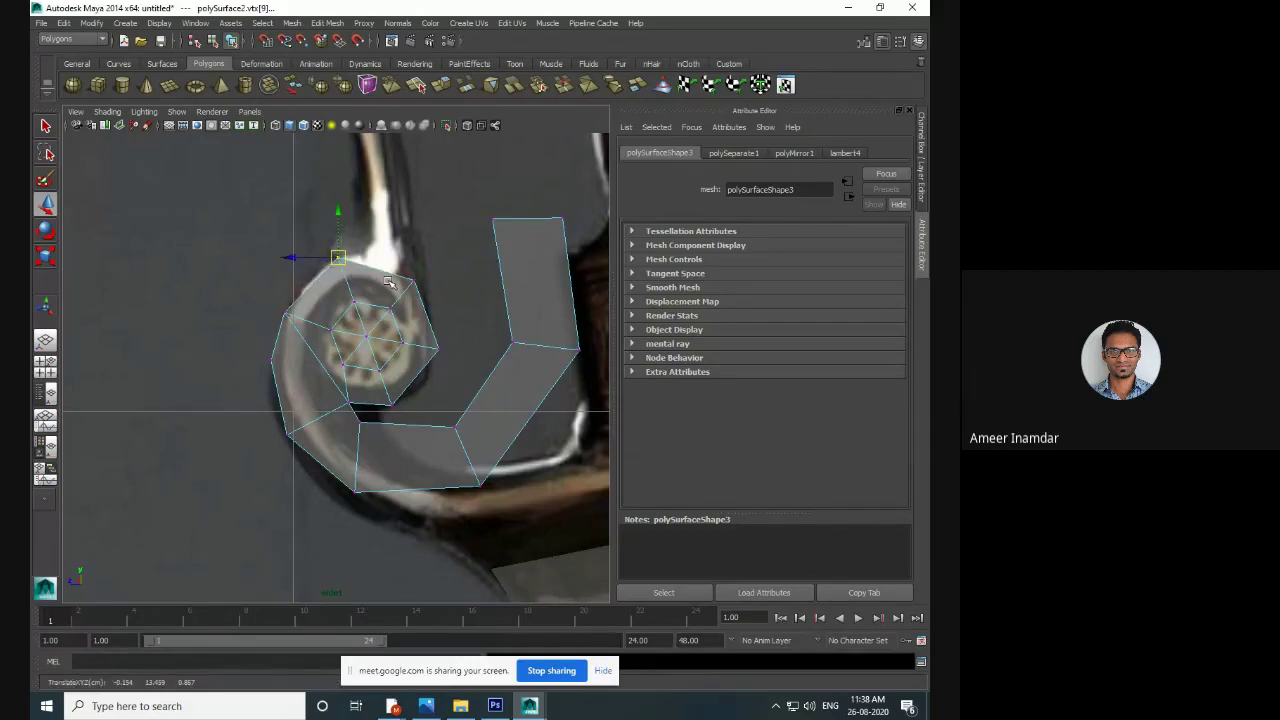
pyautogui.keyDown('alt'); pyautogui.moveTo(442, 282); pyautogui.dragTo(440, 263, button='middle'); pyautogui.keyUp('alt')
pyautogui.click(416, 265)
pyautogui.moveTo(416, 265); pyautogui.dragTo(424, 253)
pyautogui.keyDown('alt'); pyautogui.moveTo(439, 297); pyautogui.dragTo(455, 270, button='middle'); pyautogui.keyUp('alt')
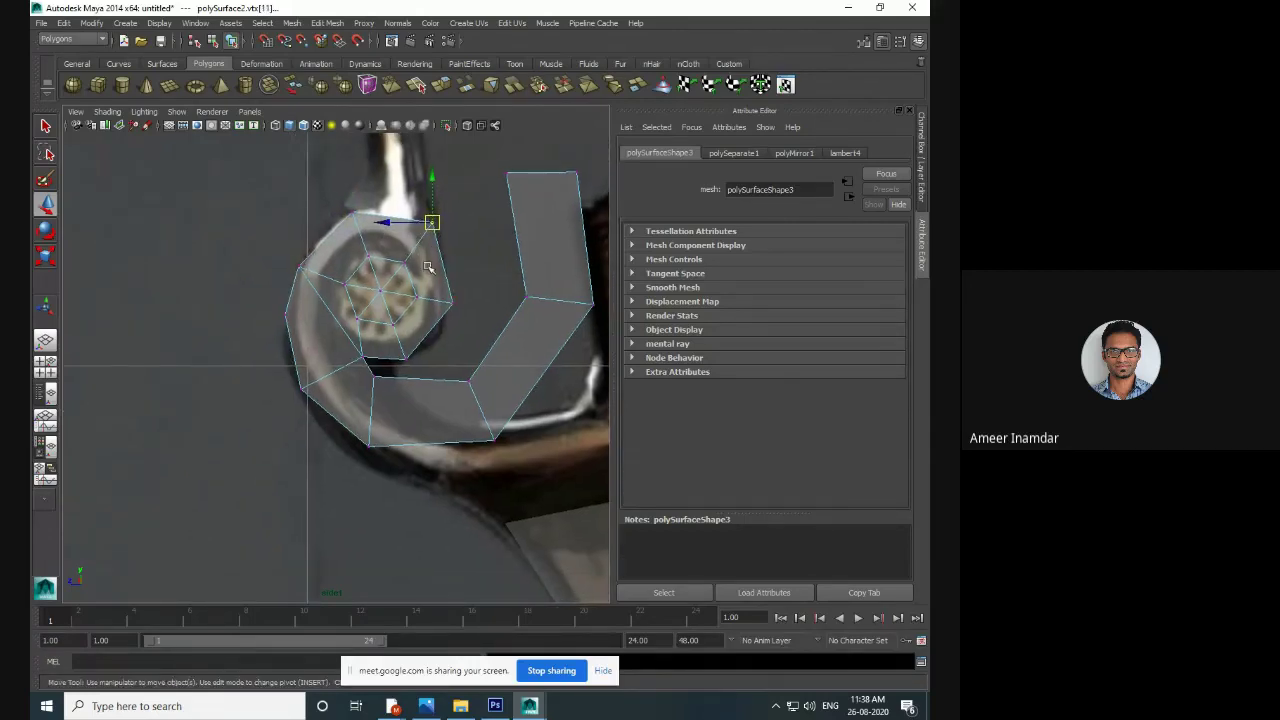
pyautogui.keyDown('alt'); pyautogui.moveTo(424, 219); pyautogui.dragTo(416, 360, button='middle'); pyautogui.keyUp('alt')
pyautogui.keyDown('alt'); pyautogui.moveTo(436, 528); pyautogui.dragTo(406, 337, button='middle'); pyautogui.keyUp('alt')
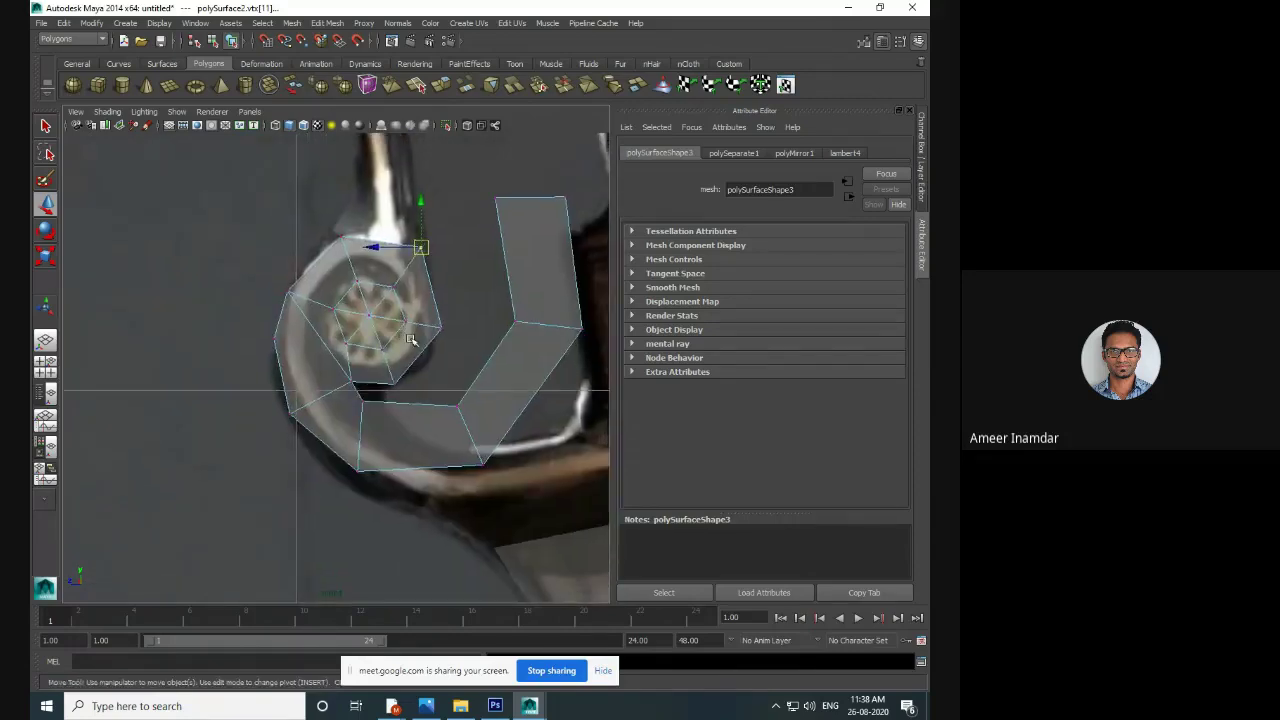
# - Nudge the curl's handle-side rim vertex and the inner vertex below the rosette toward the painted outline
pyautogui.scroll(3, 424, 347)
pyautogui.click(483, 331)
pyautogui.moveTo(483, 331); pyautogui.dragTo(475, 342)
pyautogui.keyDown('alt'); pyautogui.moveTo(466, 351); pyautogui.dragTo(483, 340, button='middle'); pyautogui.keyUp('alt')
pyautogui.moveTo(384, 404); pyautogui.dragTo(369, 406)
pyautogui.keyDown('alt'); pyautogui.moveTo(405, 450); pyautogui.dragTo(389, 429, button='middle'); pyautogui.keyUp('alt')
# - Delete two edges crossing the curl's tail to reduce its segments
pyautogui.moveTo(453, 384); pyautogui.dragTo(452, 358, button='right')
pyautogui.click(368, 433)
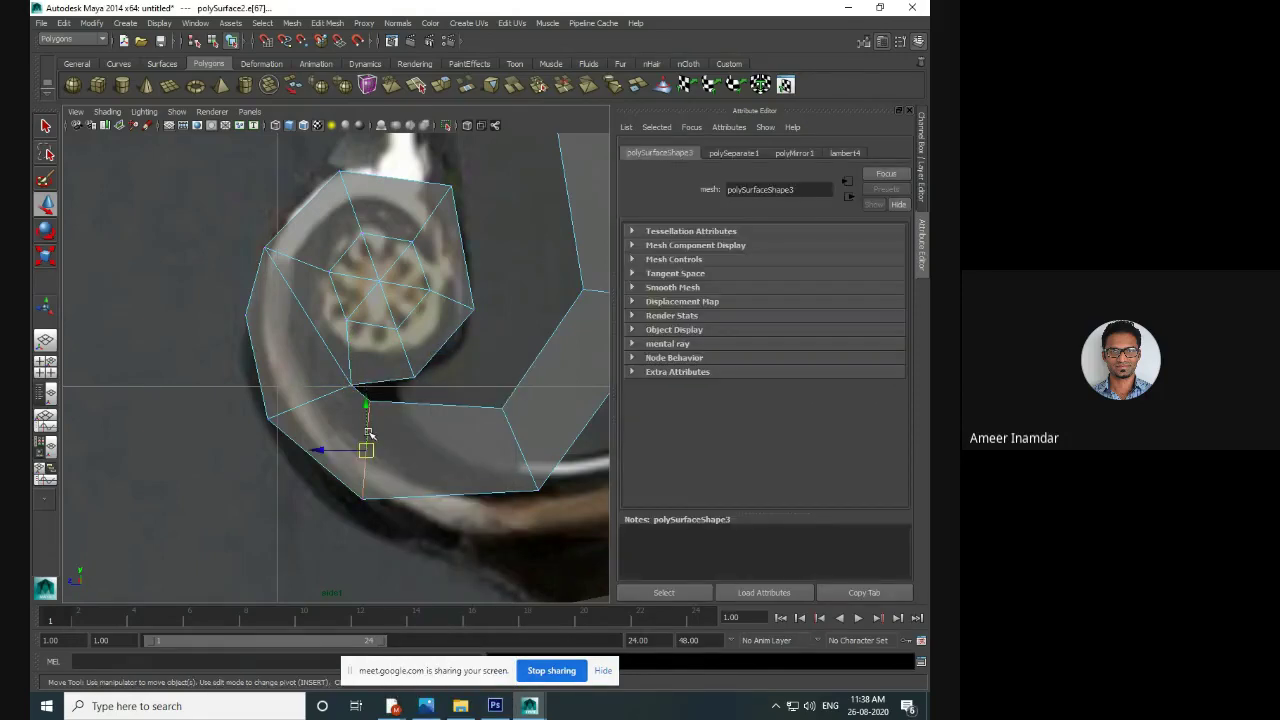
pyautogui.press('Delete')
pyautogui.scroll(-5, 510, 430)
pyautogui.scroll(6, 500, 414)
pyautogui.click(440, 429)
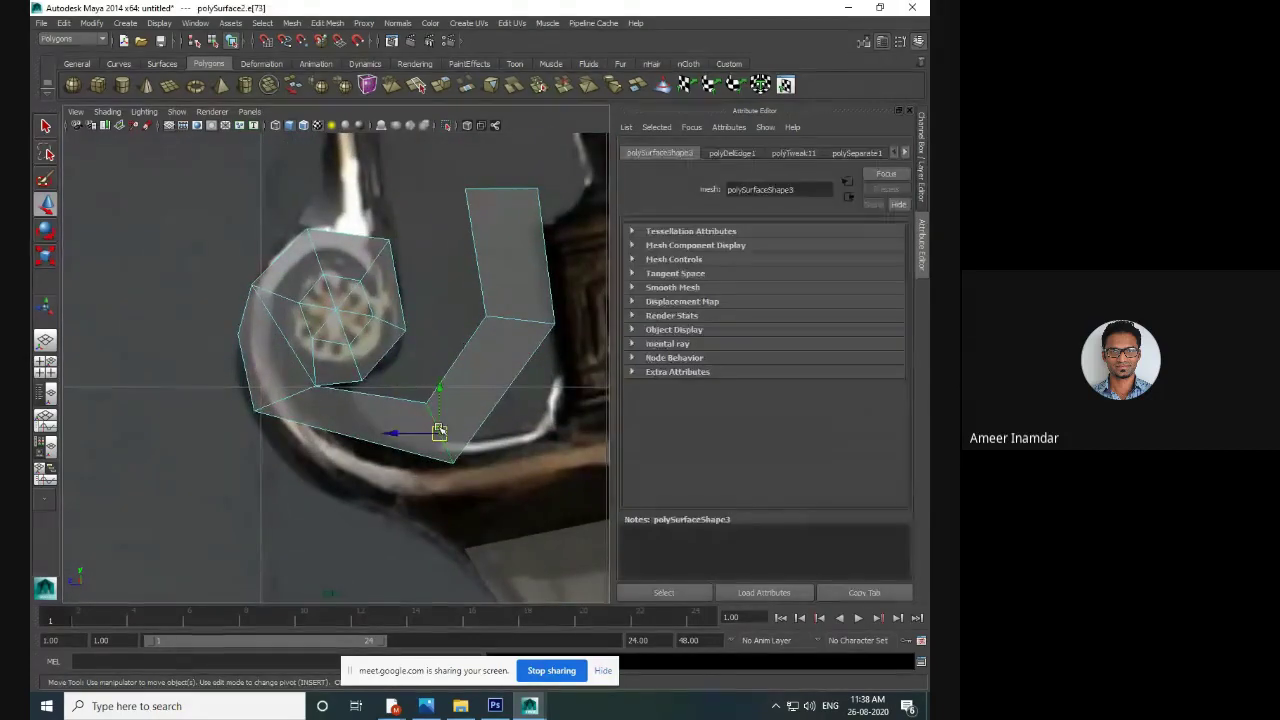
pyautogui.press('Delete')
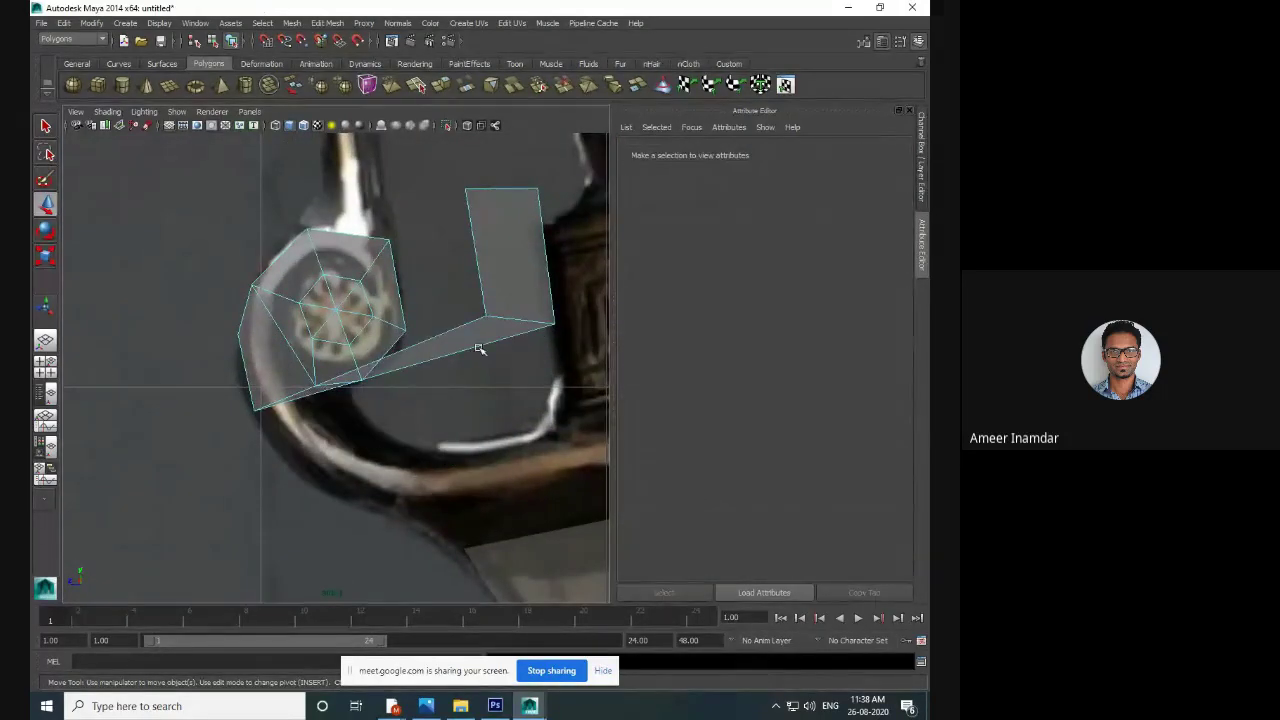
# - Move and rotate the tail's four end vertices so the last segment lies along the painted guard below the scroll
pyautogui.click(47, 128)
pyautogui.moveTo(534, 243); pyautogui.dragTo(464, 231, button='right')
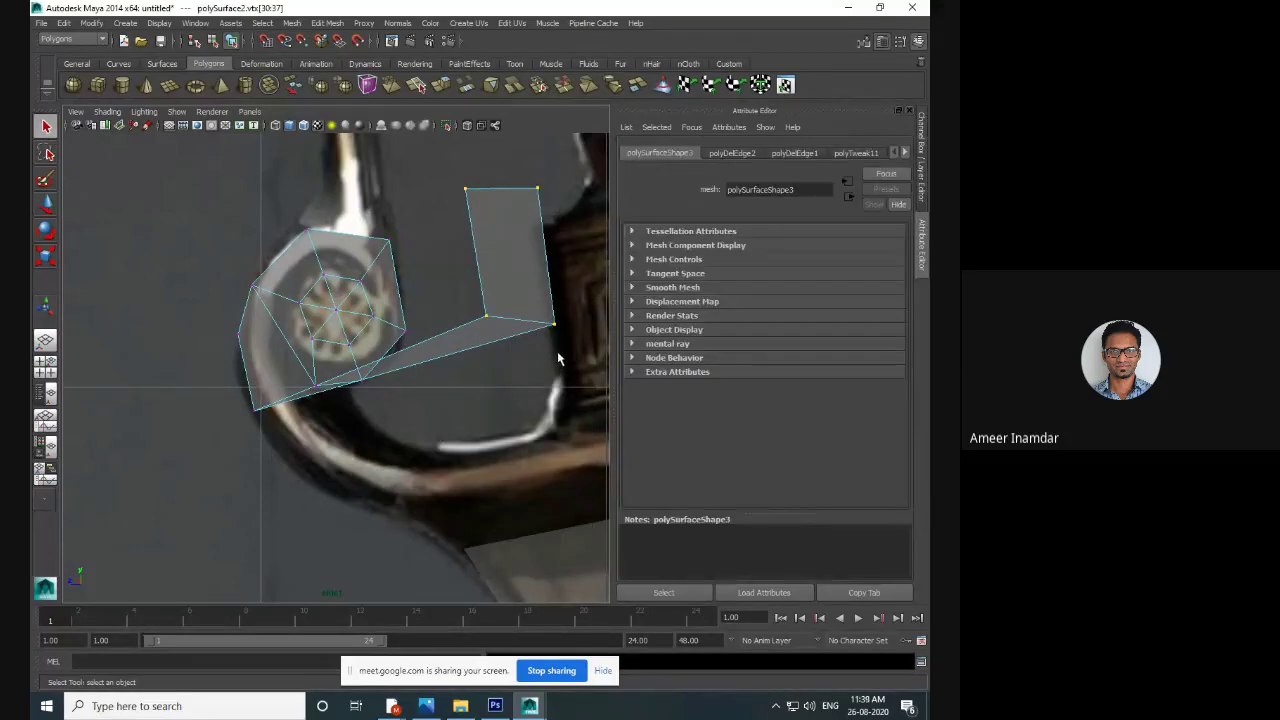
pyautogui.press('w')
pyautogui.moveTo(511, 257); pyautogui.dragTo(413, 457)
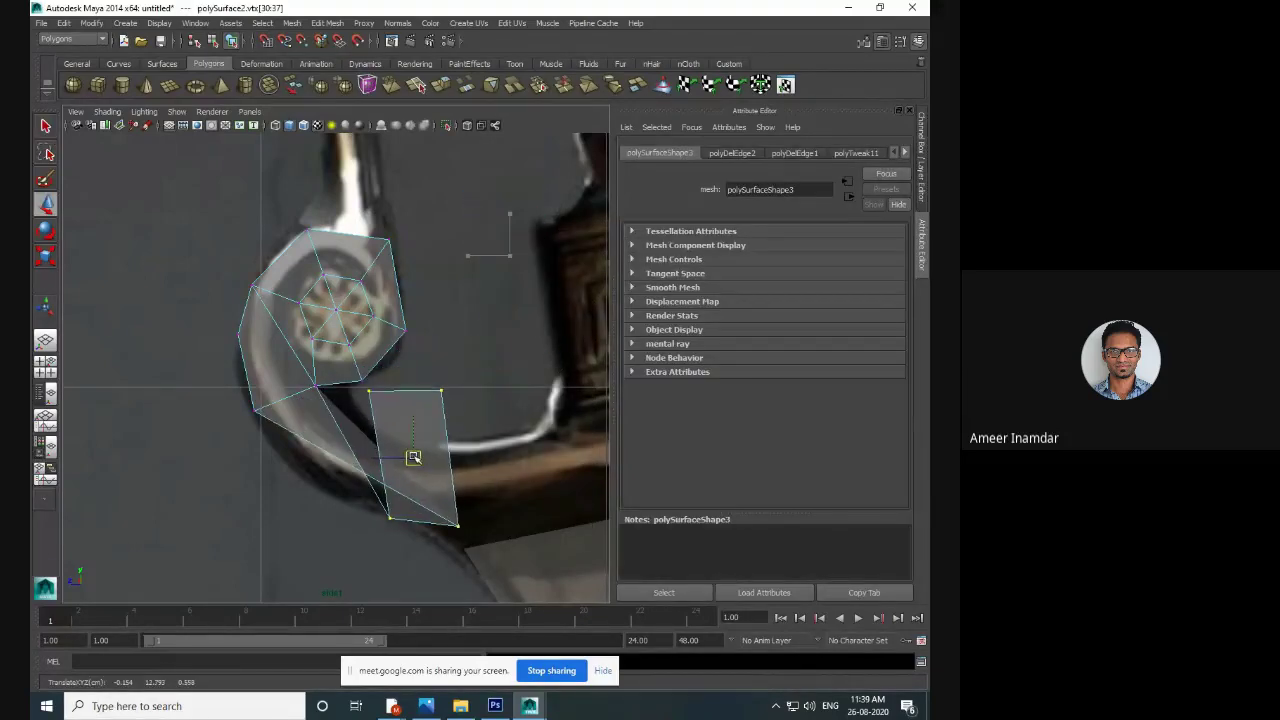
pyautogui.press('e')
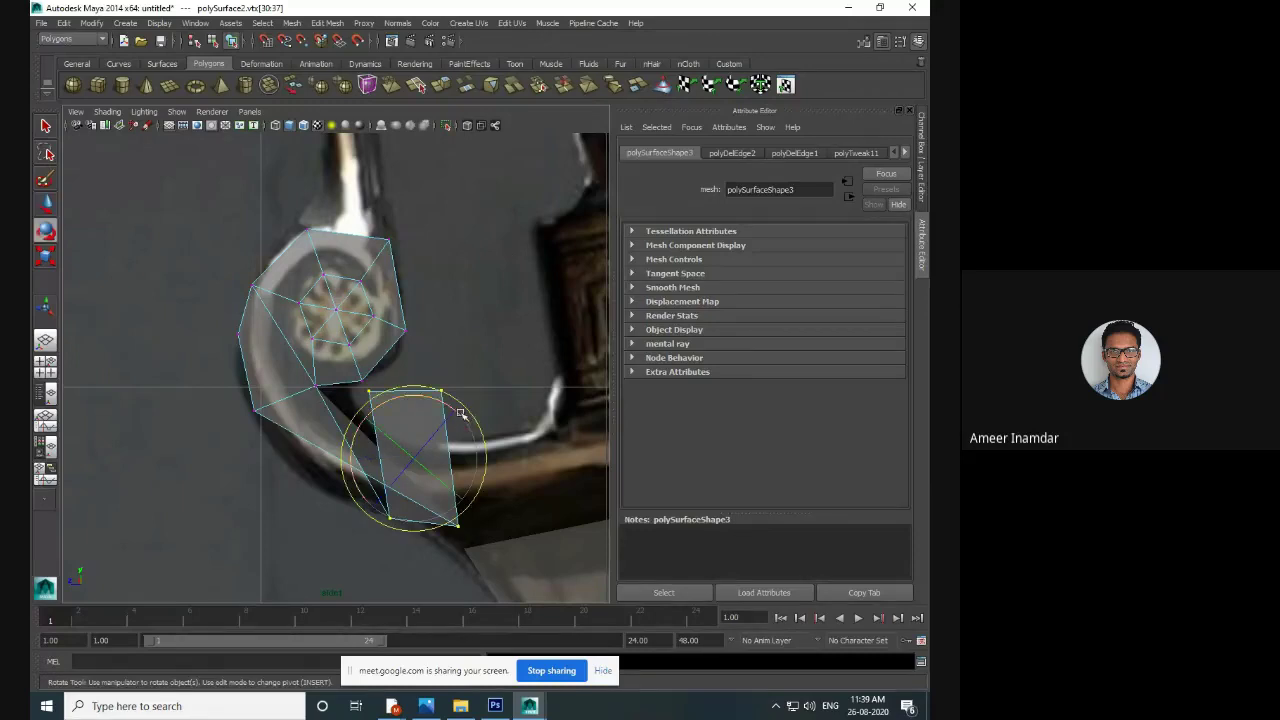
pyautogui.moveTo(428, 397); pyautogui.dragTo(542, 504)
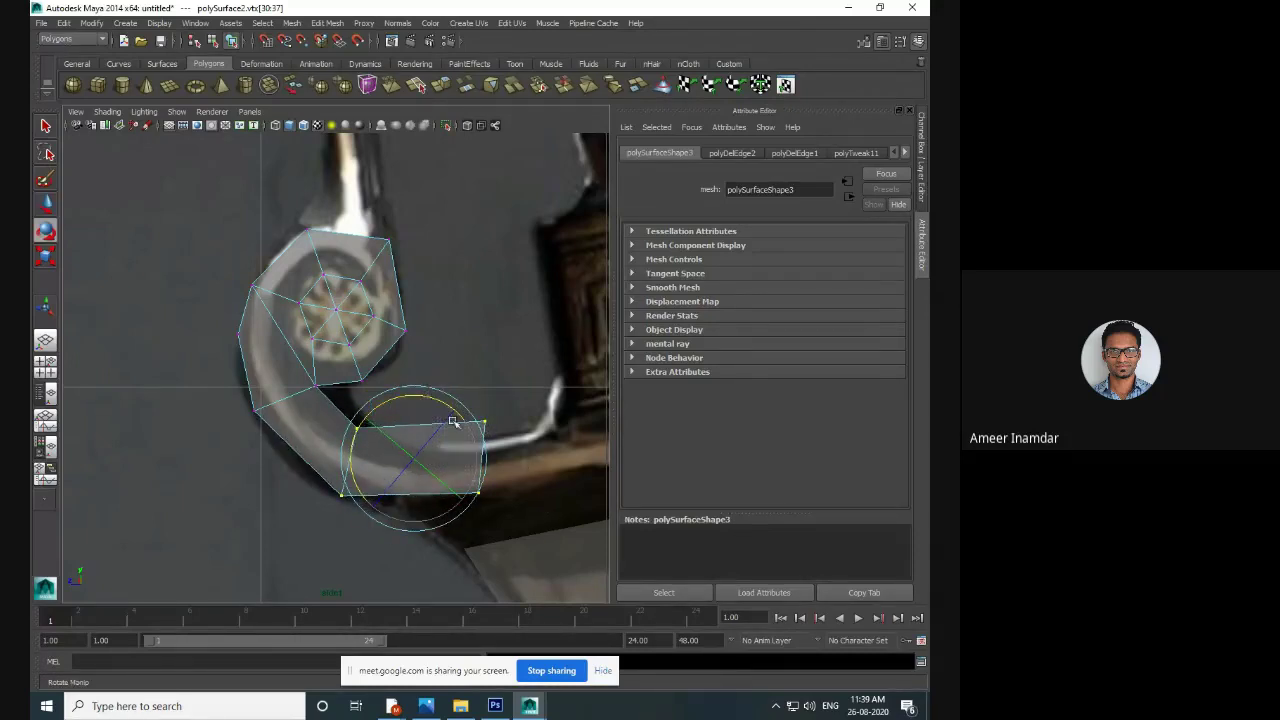
pyautogui.keyDown('alt'); pyautogui.moveTo(412, 303); pyautogui.dragTo(435, 311, button='middle'); pyautogui.keyUp('alt')
pyautogui.rightClick(397, 298)
pyautogui.moveTo(397, 298); pyautogui.dragTo(337, 283, button='right')
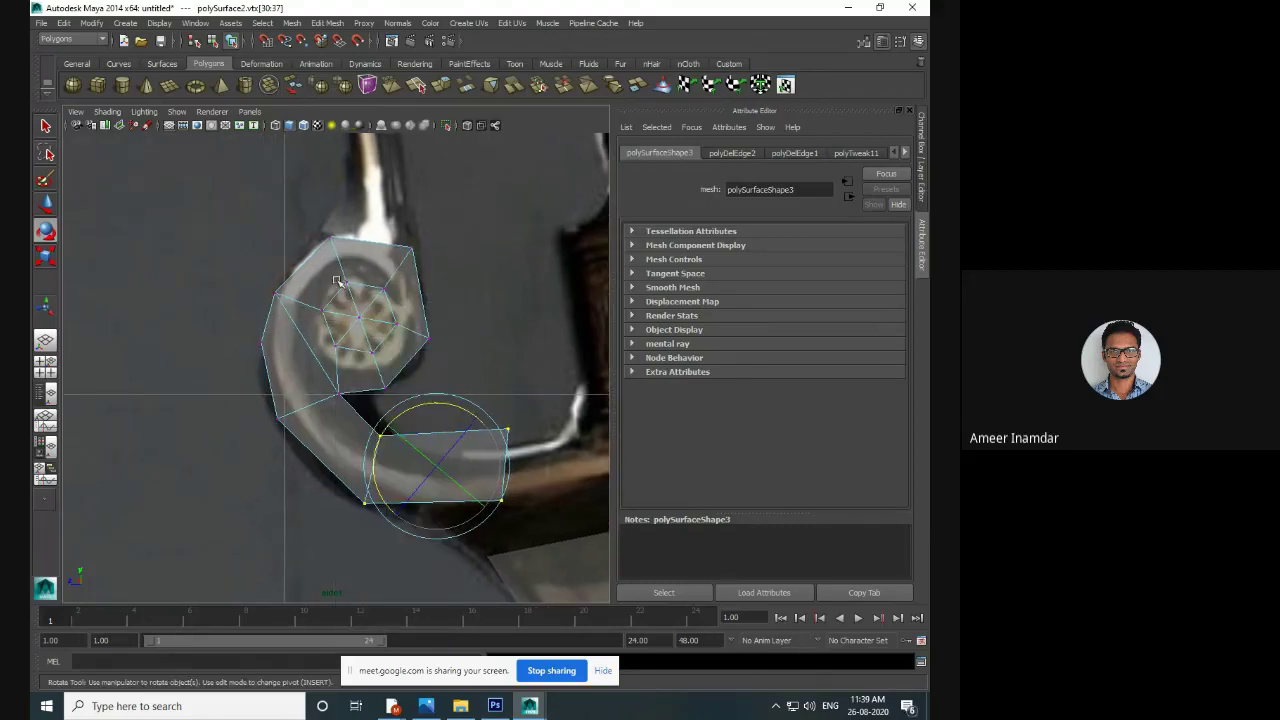
pyautogui.click(409, 246)
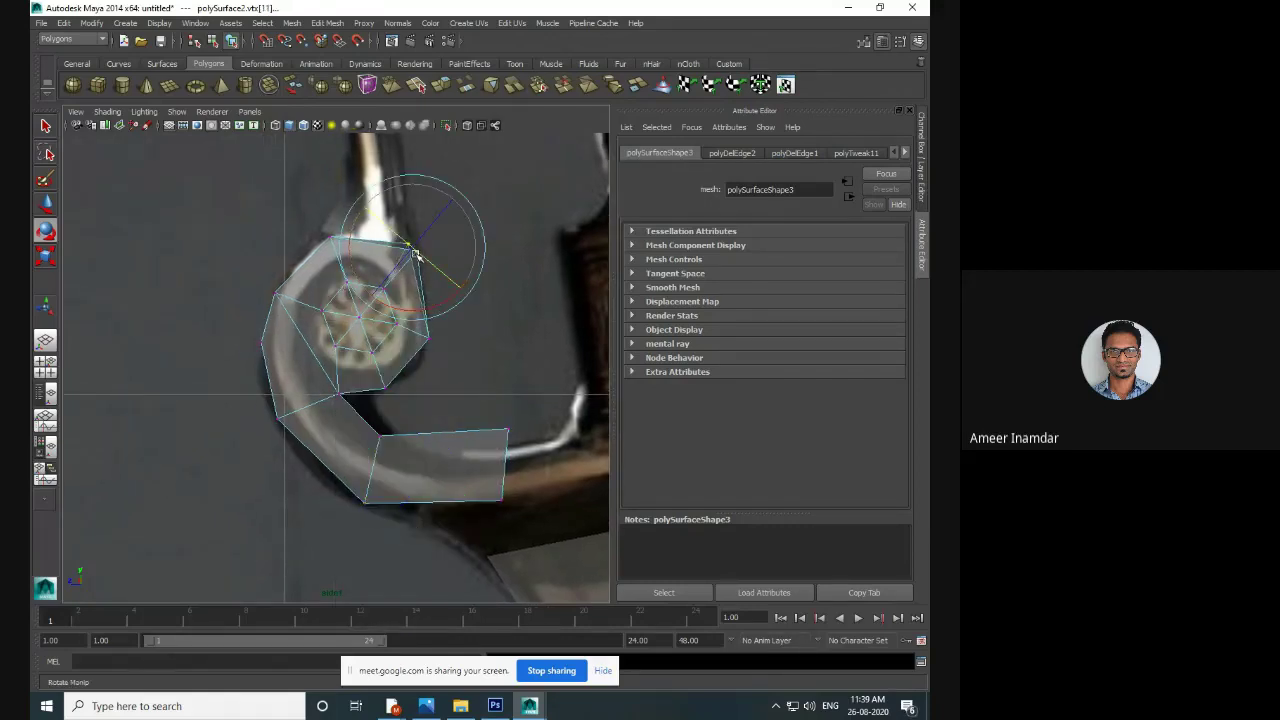
pyautogui.moveTo(415, 276); pyautogui.dragTo(433, 305)
pyautogui.press('w')
pyautogui.press('e')
pyautogui.press('r')
pyautogui.moveTo(410, 245); pyautogui.dragTo(414, 247)
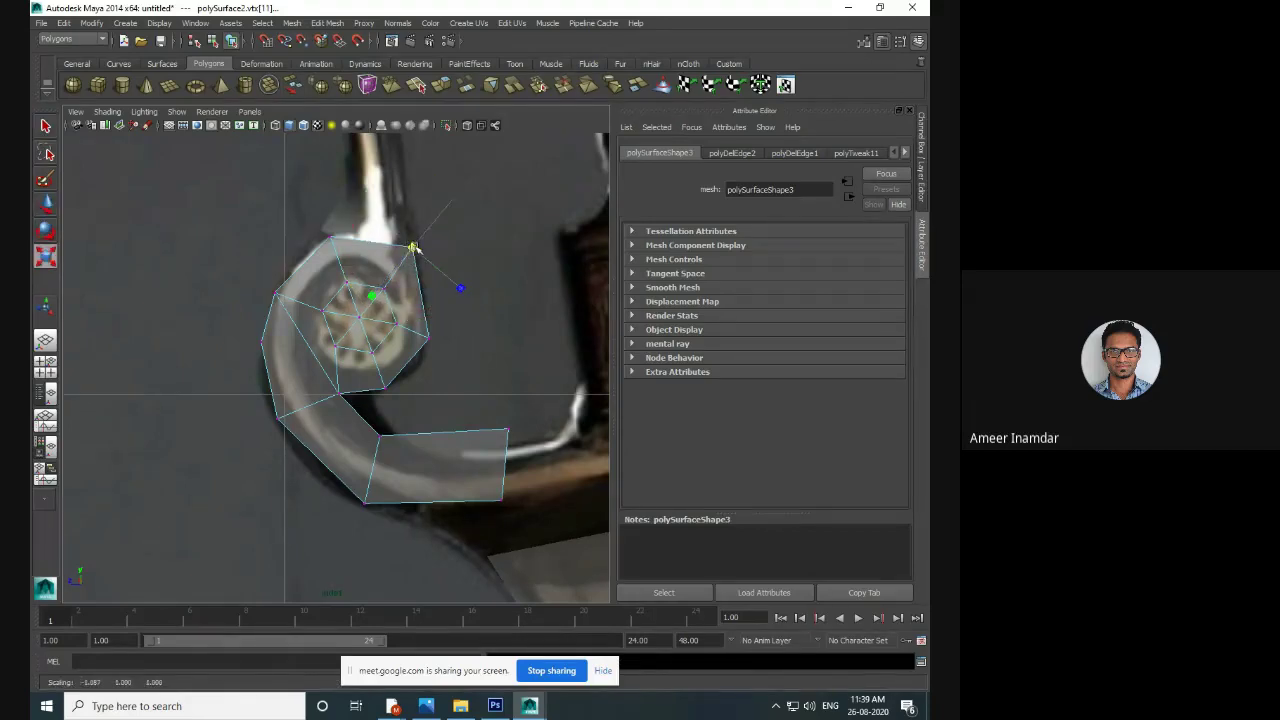
pyautogui.click(457, 347)
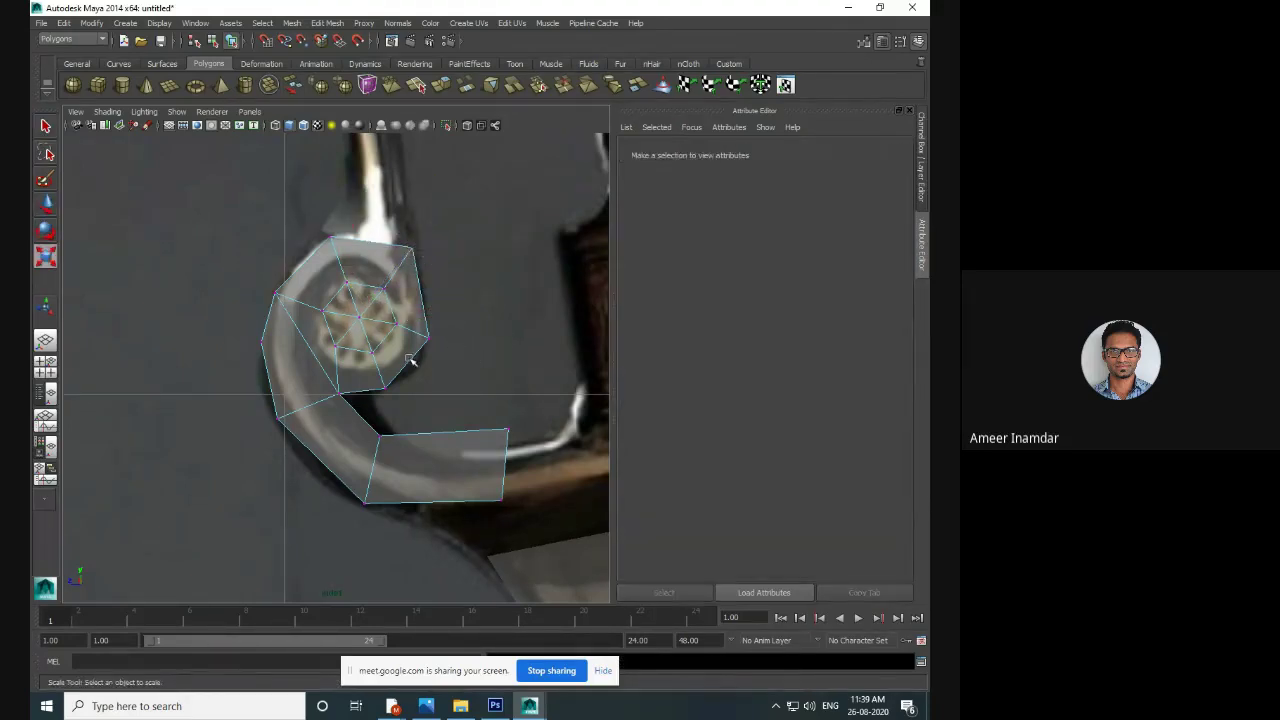
# - Adjust the vertices of the tail's end section to follow the painted guard's curve
pyautogui.keyDown('alt'); pyautogui.moveTo(412, 360); pyautogui.dragTo(446, 286, button='middle'); pyautogui.keyUp('alt')
pyautogui.moveTo(354, 331); pyautogui.dragTo(300, 325, button='right')
pyautogui.moveTo(297, 331); pyautogui.dragTo(313, 363)
pyautogui.press('w')
pyautogui.moveTo(386, 417); pyautogui.dragTo(409, 446)
pyautogui.keyDown('alt'); pyautogui.moveTo(510, 438); pyautogui.dragTo(445, 436, button='middle'); pyautogui.keyUp('alt')
pyautogui.moveTo(450, 414); pyautogui.dragTo(406, 463)
pyautogui.moveTo(440, 349); pyautogui.dragTo(419, 384)
pyautogui.keyDown('alt'); pyautogui.moveTo(392, 356); pyautogui.dragTo(418, 424, button='middle'); pyautogui.keyUp('alt')
# - Reposition the vertices along the curl's inner notch and outer bend to even out the band's width
pyautogui.scroll(3, 394, 392)
pyautogui.click(377, 385)
pyautogui.moveTo(377, 385); pyautogui.dragTo(414, 393)
pyautogui.keyDown('alt'); pyautogui.moveTo(414, 392); pyautogui.dragTo(424, 456, button='middle'); pyautogui.keyUp('alt')
pyautogui.click(244, 368)
pyautogui.moveTo(244, 368); pyautogui.dragTo(241, 428)
pyautogui.keyDown('alt'); pyautogui.moveTo(332, 438); pyautogui.dragTo(339, 308, button='middle'); pyautogui.keyUp('alt')
pyautogui.moveTo(386, 519)
pyautogui.mouseDown()
pyautogui.moveTo(448, 562)
pyautogui.moveTo(387, 504)
pyautogui.mouseUp()
pyautogui.keyDown('alt'); pyautogui.moveTo(449, 405); pyautogui.dragTo(449, 477, button='middle'); pyautogui.keyUp('alt')
pyautogui.moveTo(438, 459)
pyautogui.mouseDown()
pyautogui.moveTo(461, 482)
pyautogui.moveTo(463, 464)
pyautogui.mouseUp()
# - Rotate the rosette's hexagon of vertices about its centre so its upper and lower sides are level
pyautogui.keyDown('alt'); pyautogui.moveTo(477, 405); pyautogui.dragTo(429, 480, button='middle'); pyautogui.keyUp('alt')
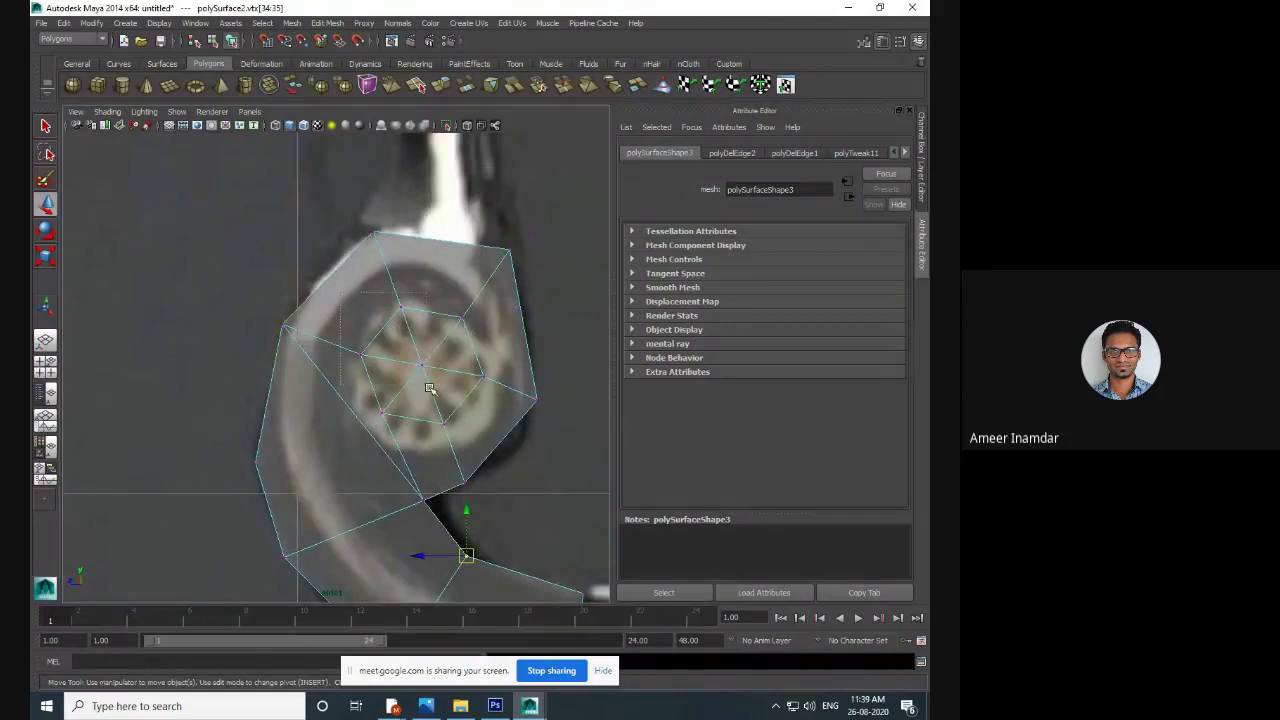
pyautogui.press('e')
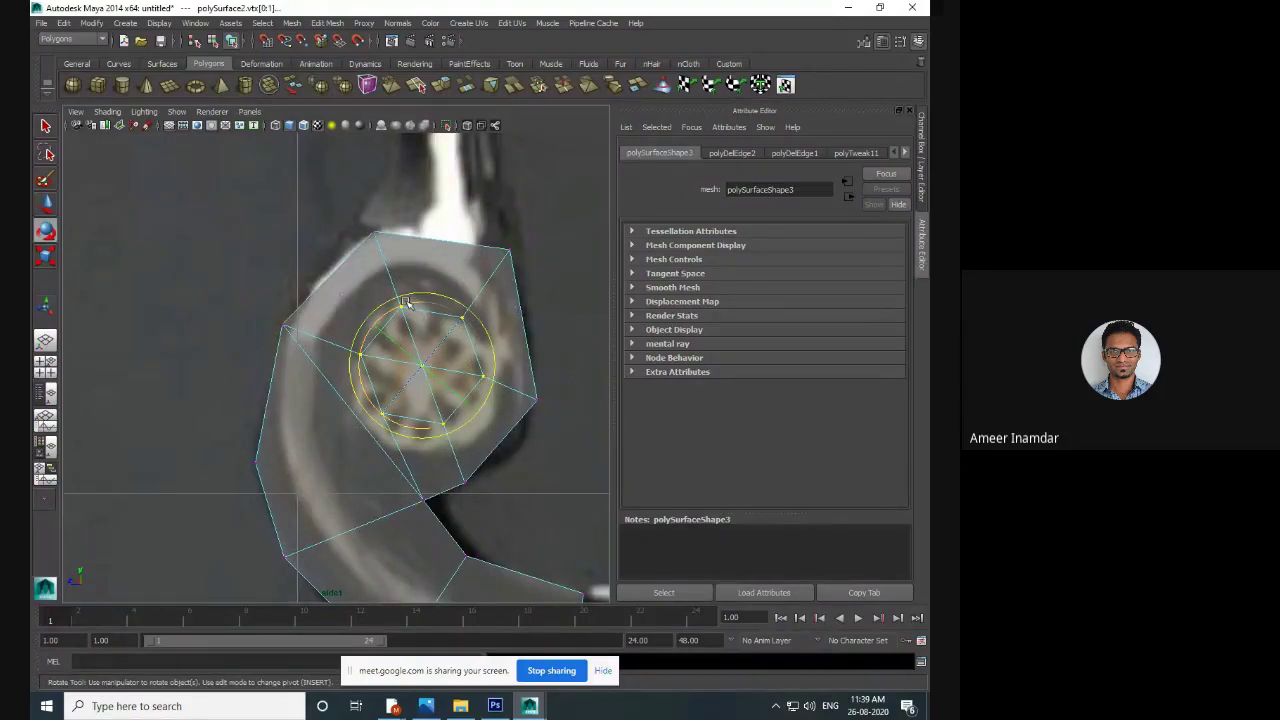
pyautogui.moveTo(397, 307); pyautogui.dragTo(388, 318)
# - Move the rim vertex beneath the rosette outward toward the handle side to round off the spiral
pyautogui.keyDown('alt'); pyautogui.moveTo(502, 321); pyautogui.dragTo(451, 299, button='middle'); pyautogui.keyUp('alt')
pyautogui.moveTo(459, 441); pyautogui.dragTo(409, 485)
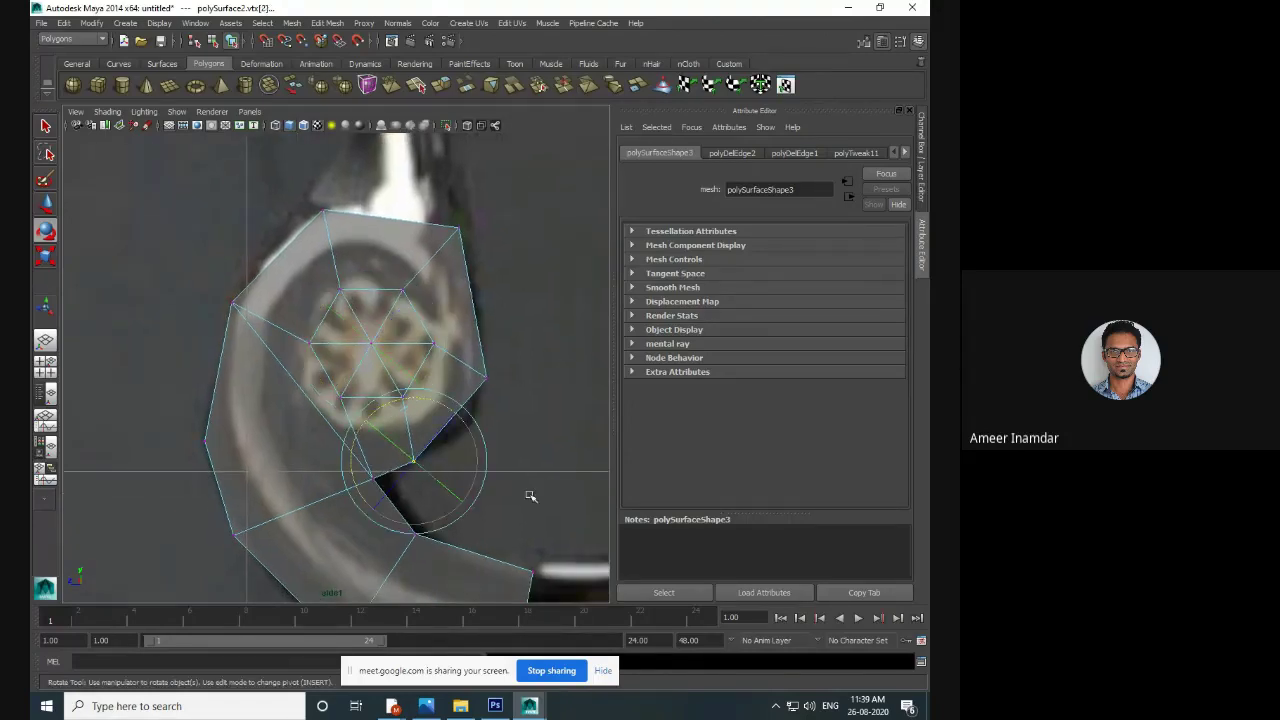
pyautogui.click(425, 470)
pyautogui.click(416, 462)
pyautogui.press('w')
pyautogui.moveTo(419, 465); pyautogui.dragTo(457, 450)
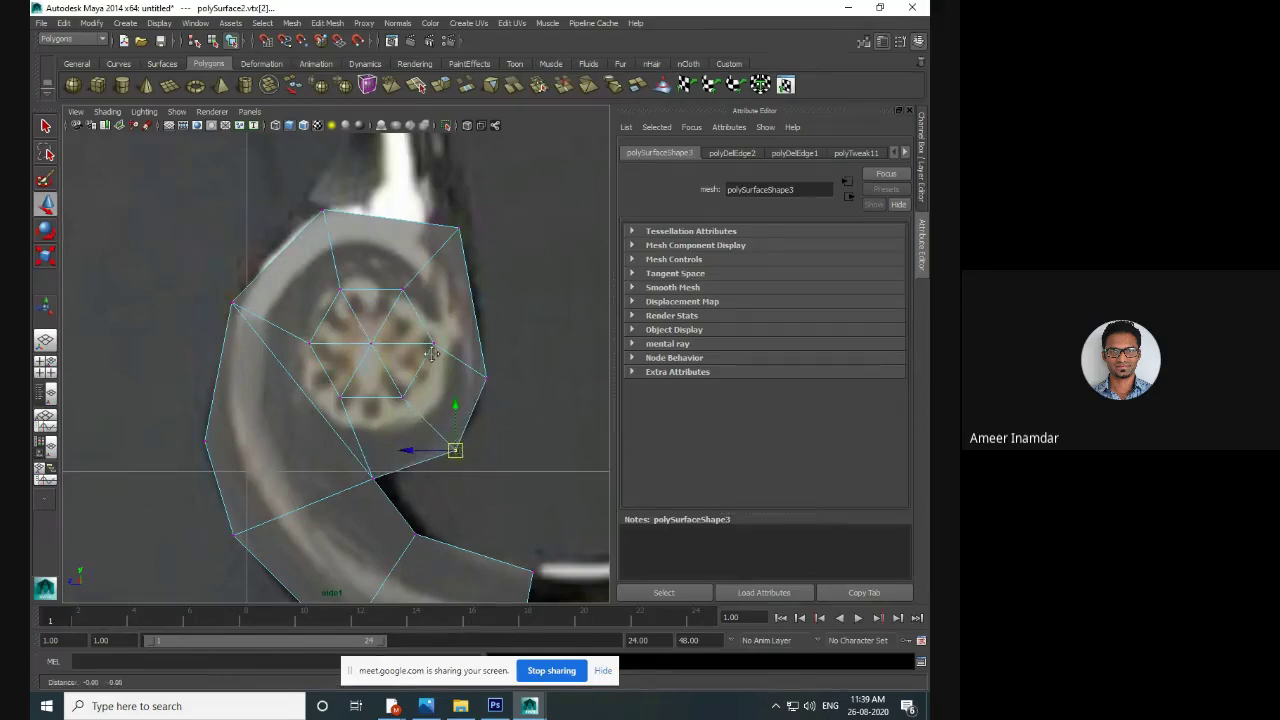
# - Return the mirrored curl to object mode and turn on smooth mesh preview to compare it with the blueprint
pyautogui.scroll(-5, 457, 370)
pyautogui.scroll(4, 440, 380)
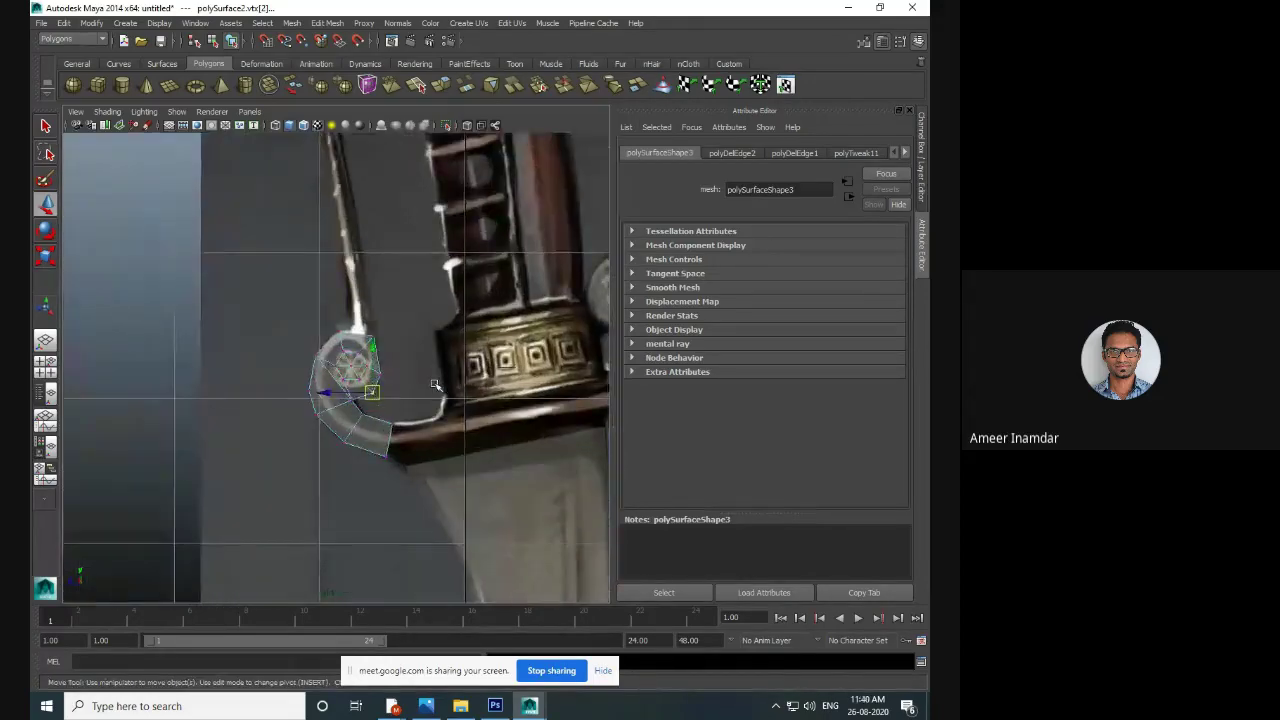
pyautogui.press('space')
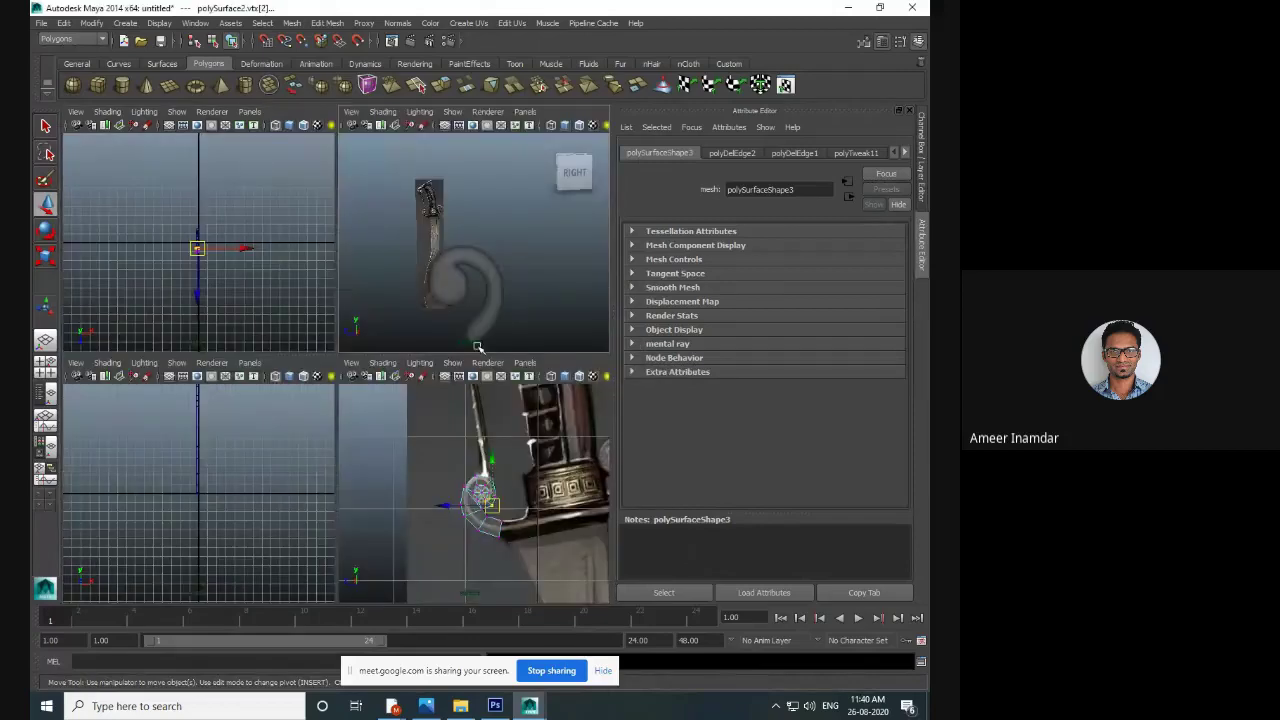
pyautogui.press('space')
pyautogui.keyDown('alt'); pyautogui.moveTo(345, 372); pyautogui.dragTo(165, 288, button='middle'); pyautogui.keyUp('alt')
pyautogui.moveTo(170, 290); pyautogui.dragTo(206, 276, button='right')
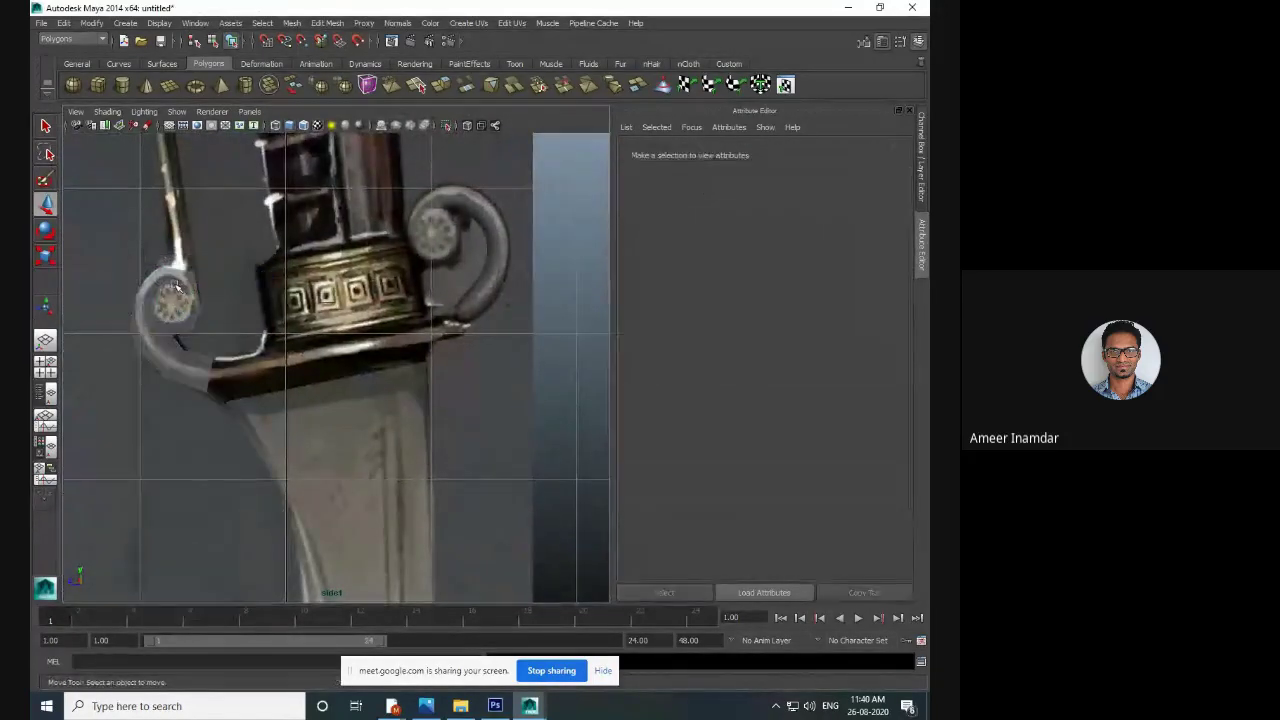
pyautogui.click(325, 460)
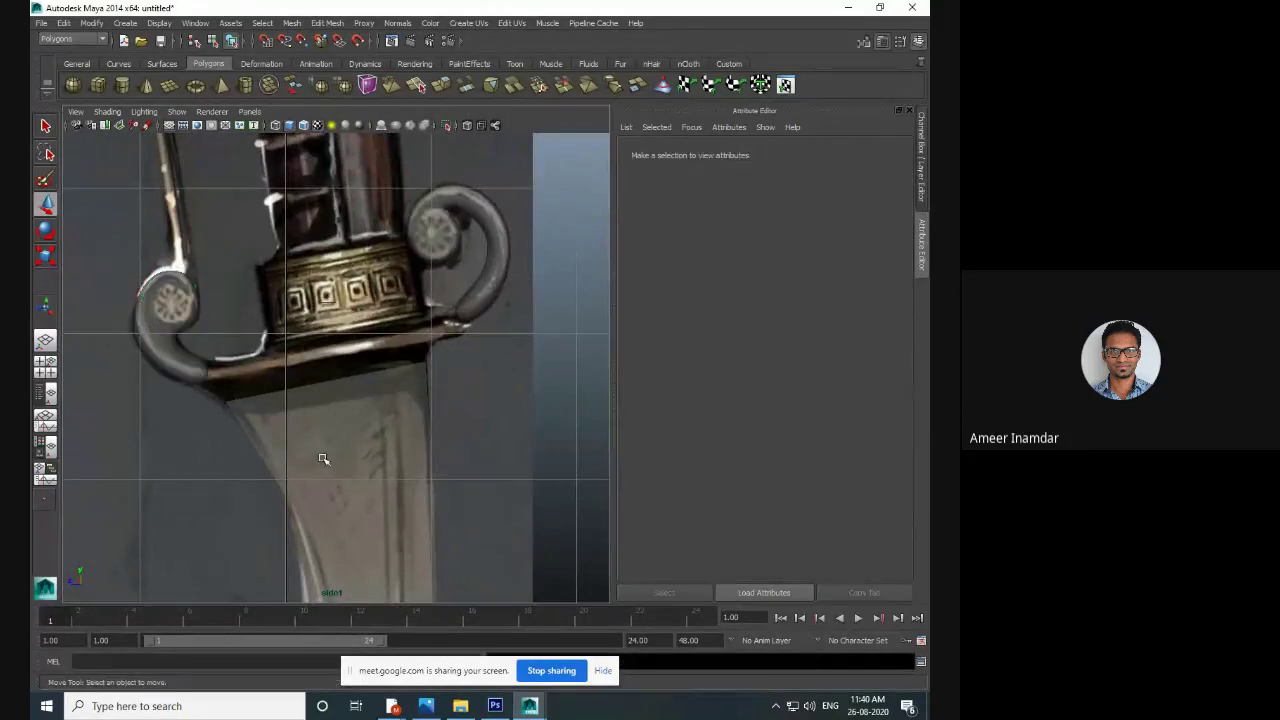
# - Pull the smoothed curl's upper outer vertex outward to the edge of the painted scroll
pyautogui.scroll(5, 186, 318)
pyautogui.keyDown('alt'); pyautogui.moveTo(170, 289); pyautogui.dragTo(163, 284); pyautogui.keyUp('alt')
pyautogui.keyDown('alt'); pyautogui.moveTo(163, 284); pyautogui.dragTo(405, 380, button='middle'); pyautogui.keyUp('alt')
pyautogui.scroll(3, 334, 354)
pyautogui.keyDown('alt'); pyautogui.moveTo(330, 352); pyautogui.dragTo(390, 361, button='middle'); pyautogui.keyUp('alt')
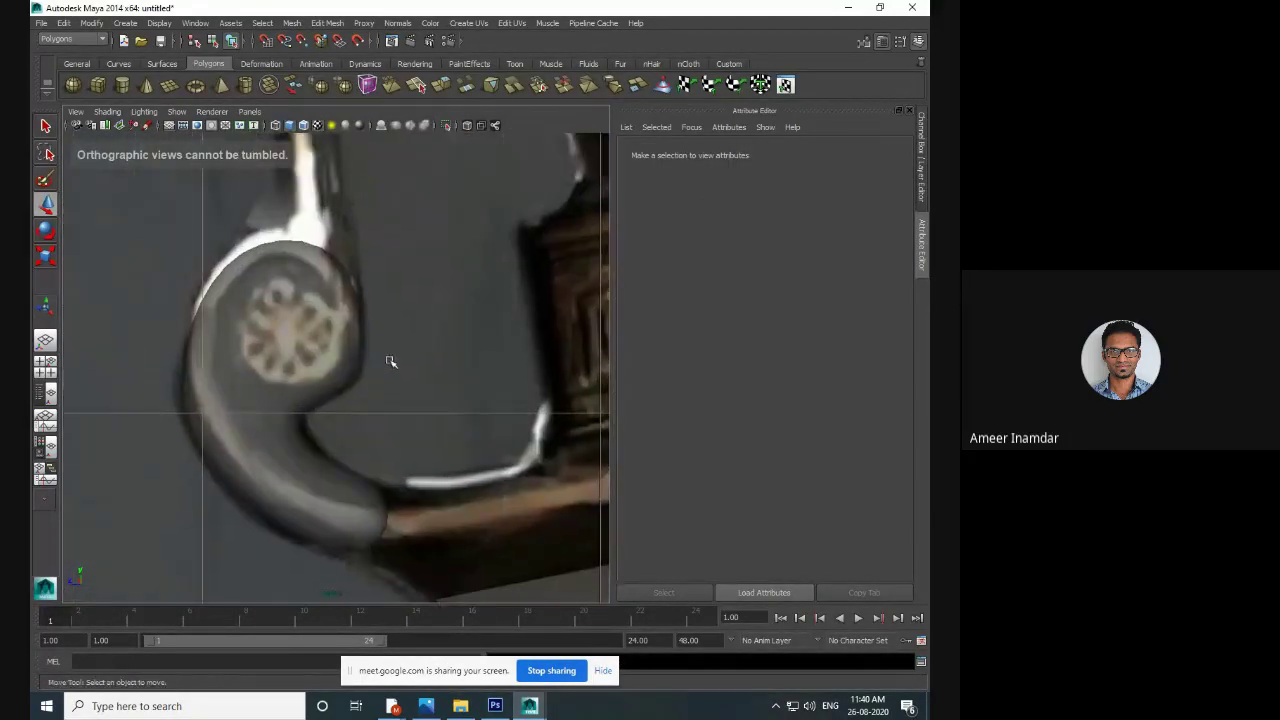
pyautogui.click(363, 400)
pyautogui.moveTo(330, 355); pyautogui.dragTo(211, 333, button='right')
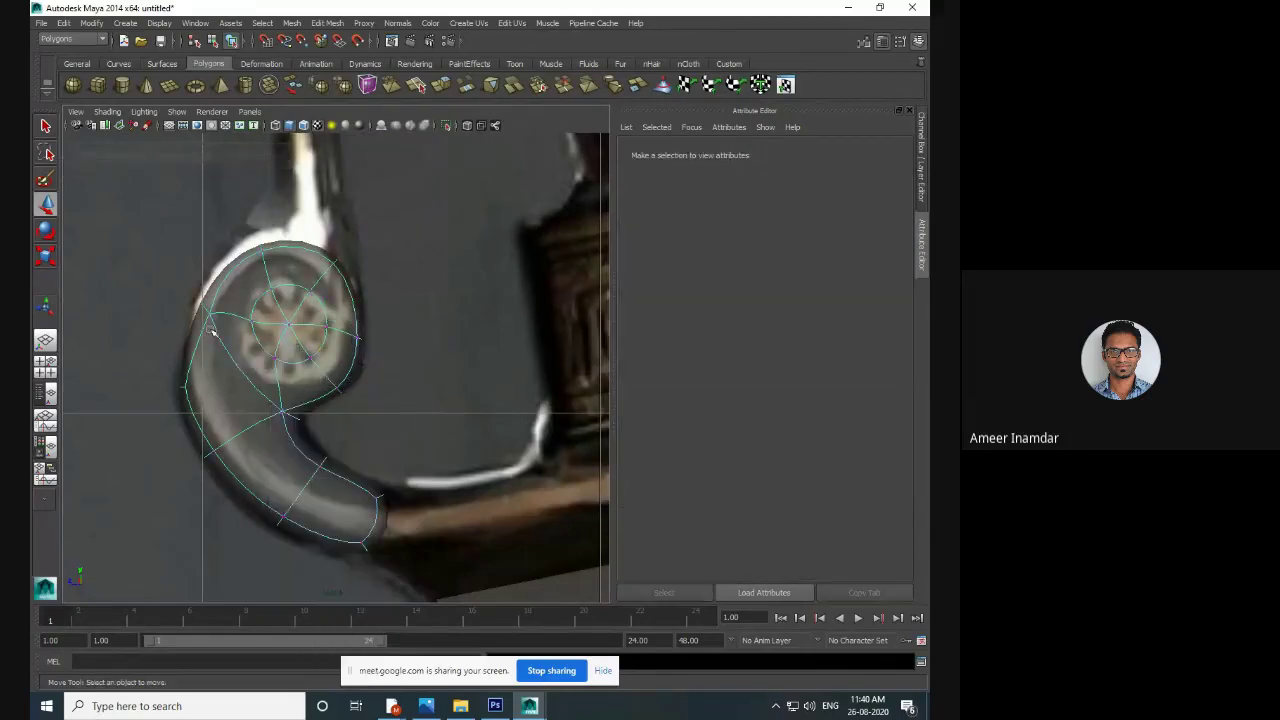
pyautogui.click(217, 322)
pyautogui.moveTo(194, 297); pyautogui.dragTo(180, 285)
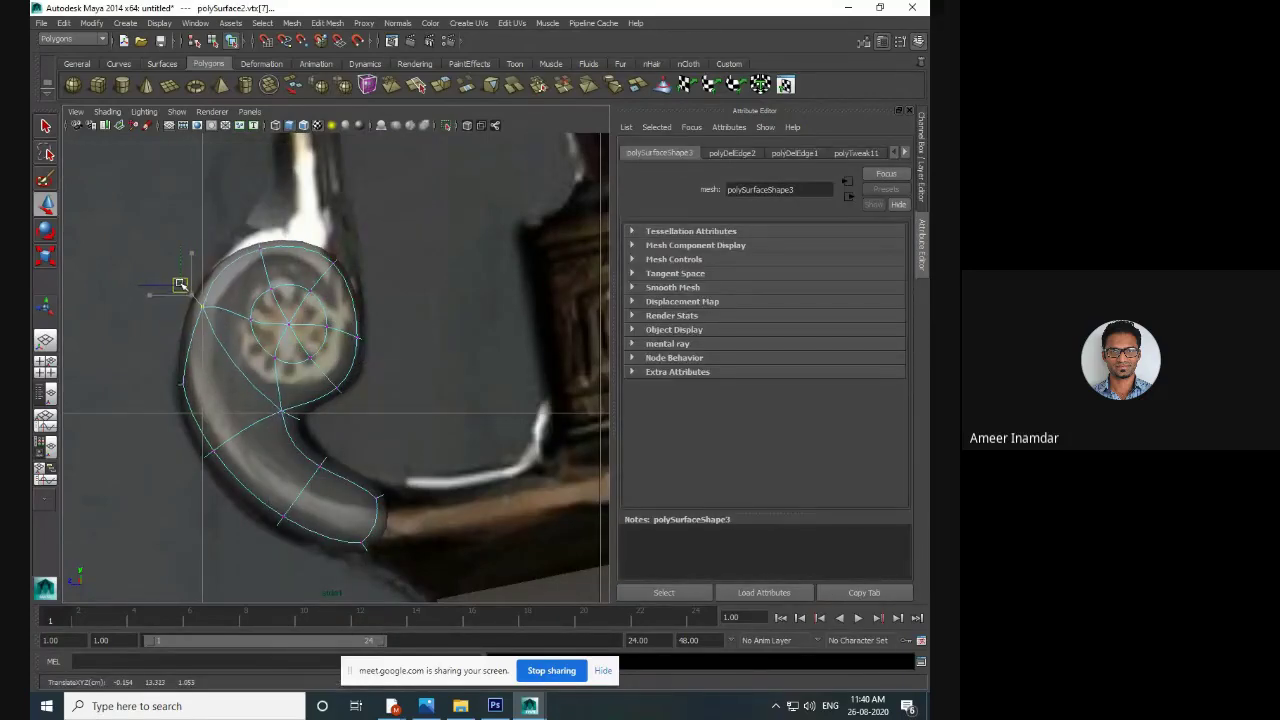
# - Raise the smoothed curl's top vertex to the painted highlight beneath the guard's rod
pyautogui.click(262, 236)
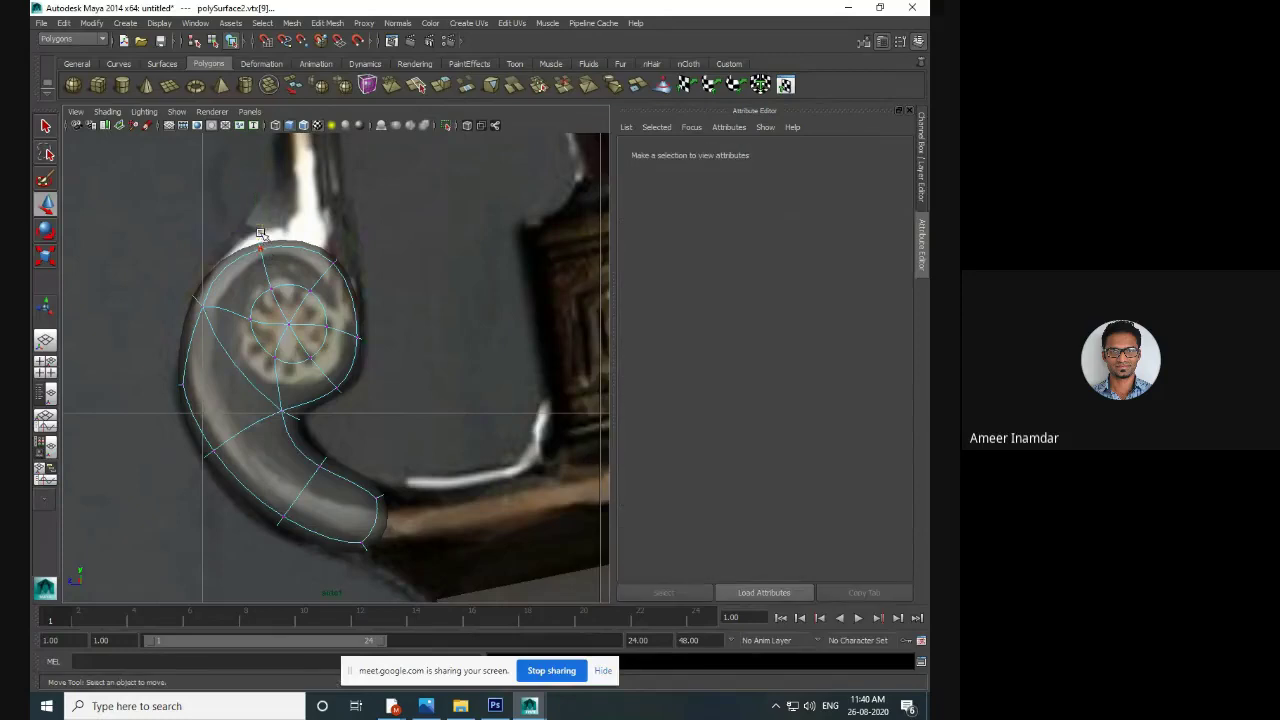
pyautogui.click(262, 246)
pyautogui.moveTo(257, 231); pyautogui.dragTo(258, 220)
pyautogui.click(331, 256)
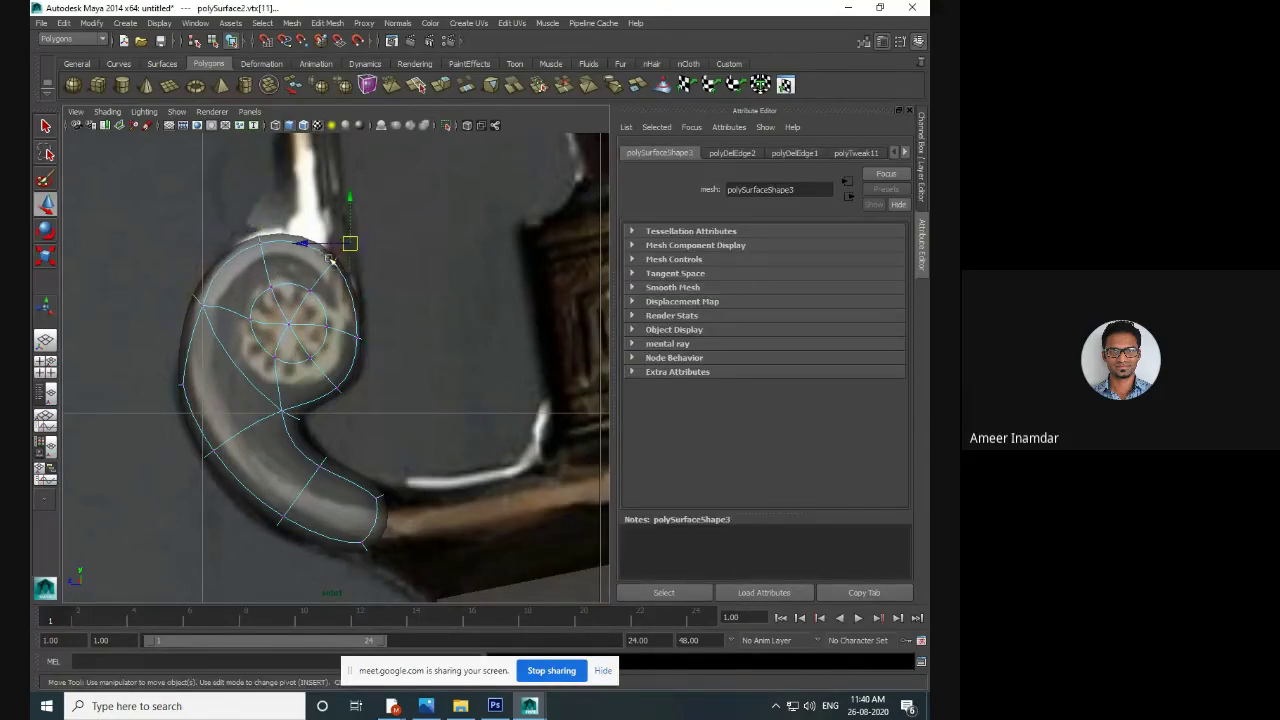
pyautogui.click(349, 261)
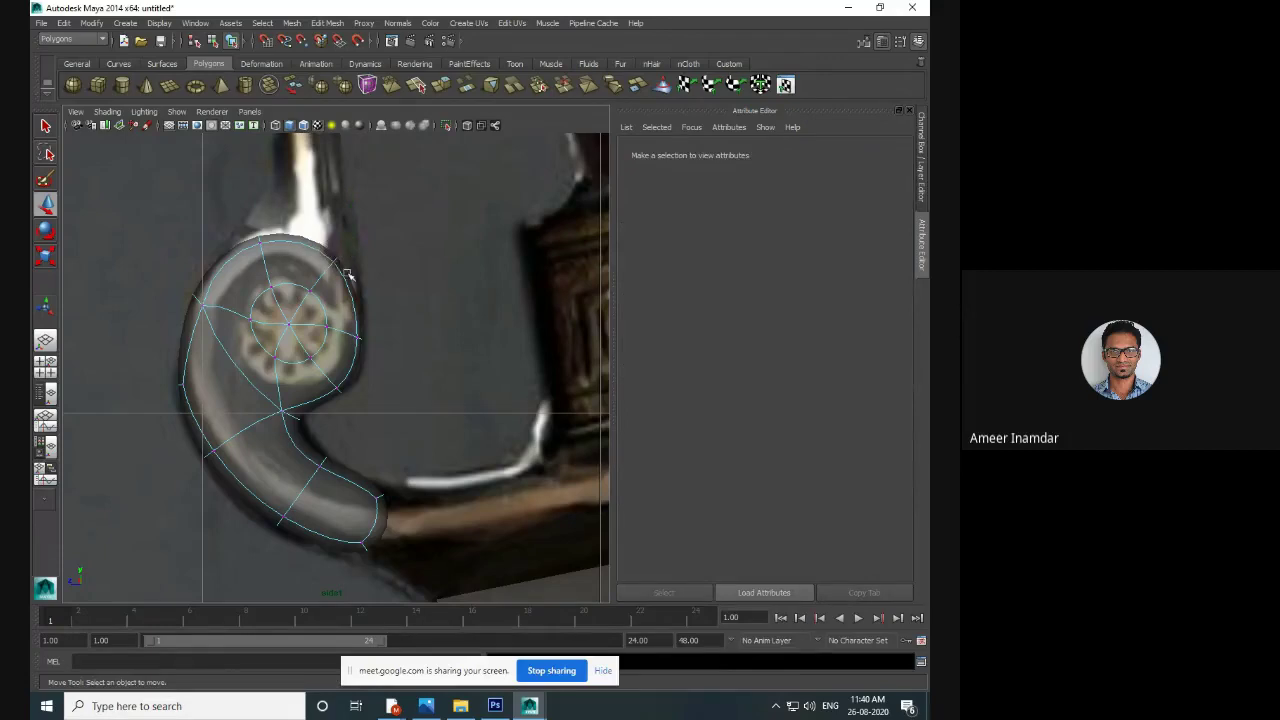
# - Move the smoothed curl's upper and middle handle-side rim vertices to follow the painted scroll's edge
pyautogui.click(335, 260)
pyautogui.moveTo(350, 243); pyautogui.dragTo(368, 247)
pyautogui.click(359, 339)
pyautogui.moveTo(369, 346); pyautogui.dragTo(348, 400)
# - Adjust the curl's lower rim vertex beneath the rosette and the stem's lower outer vertices to match the blueprint outline
pyautogui.keyDown('alt'); pyautogui.moveTo(350, 403); pyautogui.dragTo(314, 327, button='middle'); pyautogui.keyUp('alt')
pyautogui.keyDown('alt'); pyautogui.moveTo(366, 441); pyautogui.dragTo(366, 399, button='middle'); pyautogui.keyUp('alt')
pyautogui.moveTo(327, 397)
pyautogui.mouseDown()
pyautogui.moveTo(362, 421)
pyautogui.moveTo(347, 402)
pyautogui.mouseUp()
pyautogui.moveTo(272, 451); pyautogui.dragTo(311, 468)
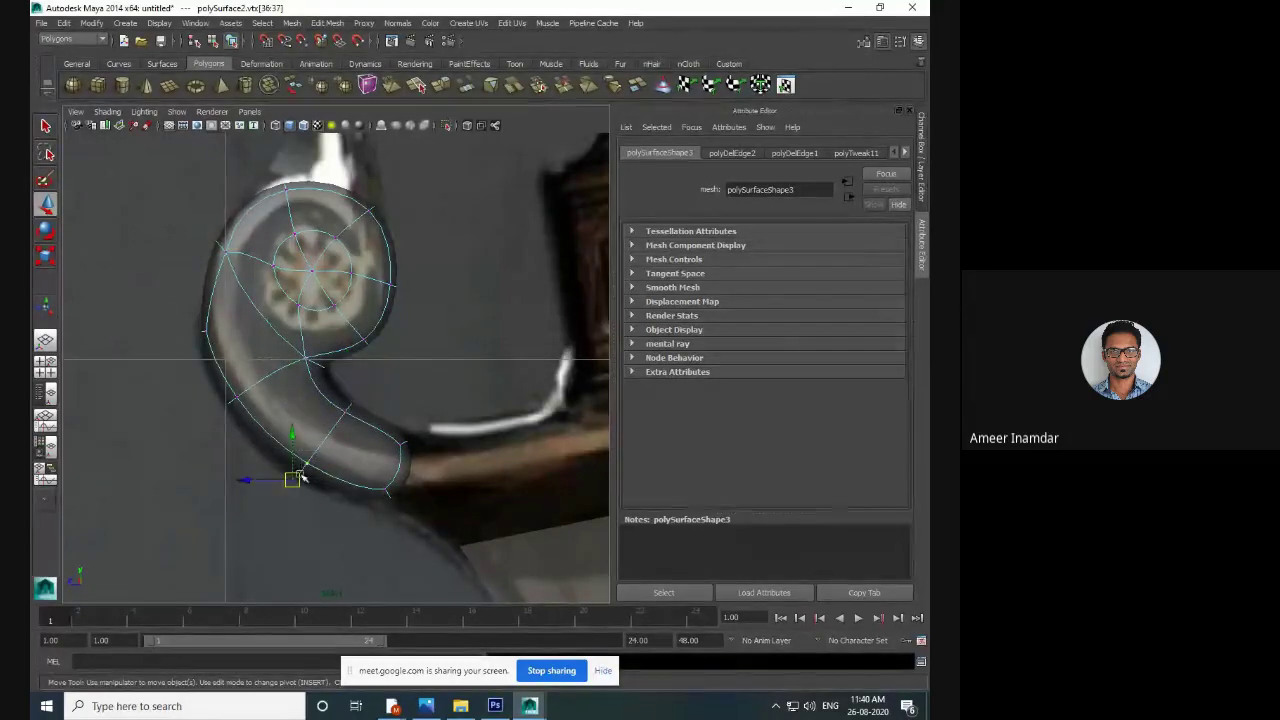
# - Nudge the outer vertex at the curl's bend outward and reposition the upper outer vertex along the painted edge
pyautogui.keyDown('alt'); pyautogui.moveTo(234, 327); pyautogui.dragTo(272, 372, button='middle'); pyautogui.keyUp('alt')
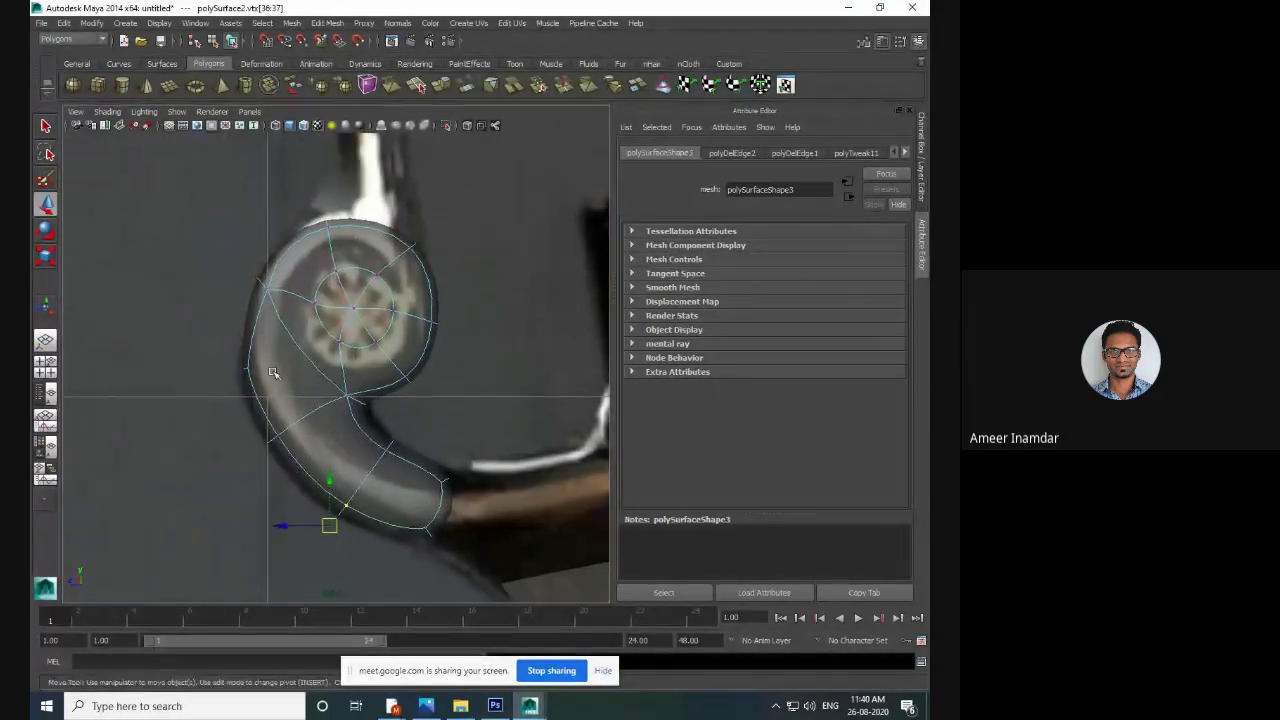
pyautogui.click(247, 368)
pyautogui.moveTo(247, 372)
pyautogui.mouseDown()
pyautogui.moveTo(210, 373)
pyautogui.moveTo(244, 374)
pyautogui.mouseUp()
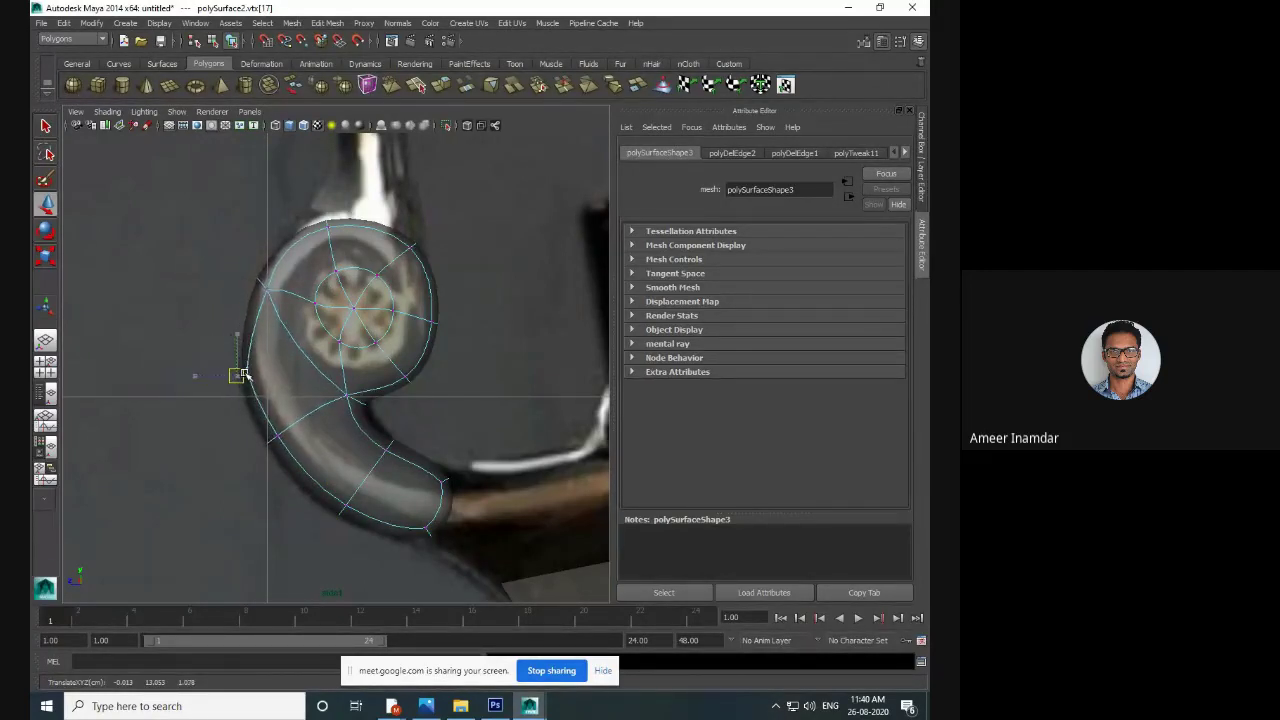
pyautogui.keyDown('alt'); pyautogui.moveTo(255, 312); pyautogui.dragTo(261, 326, button='middle'); pyautogui.keyUp('alt')
pyautogui.click(275, 304)
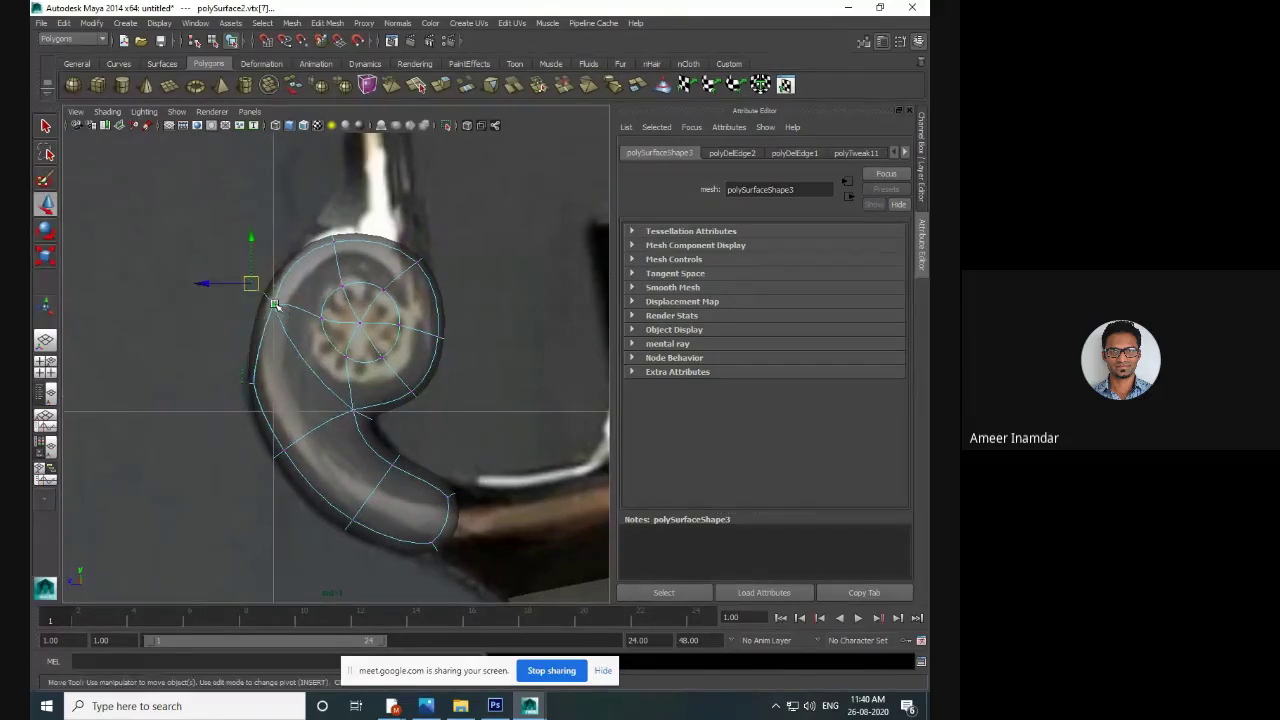
pyautogui.moveTo(255, 288); pyautogui.dragTo(251, 314)
# - Shift the curl's top vertex toward the outer side and refine the two outer-side vertices below it to even out the curve
pyautogui.keyDown('alt'); pyautogui.moveTo(263, 287); pyautogui.dragTo(275, 346, button='middle'); pyautogui.keyUp('alt')
pyautogui.click(357, 317)
pyautogui.moveTo(342, 284); pyautogui.dragTo(328, 297)
pyautogui.click(284, 381)
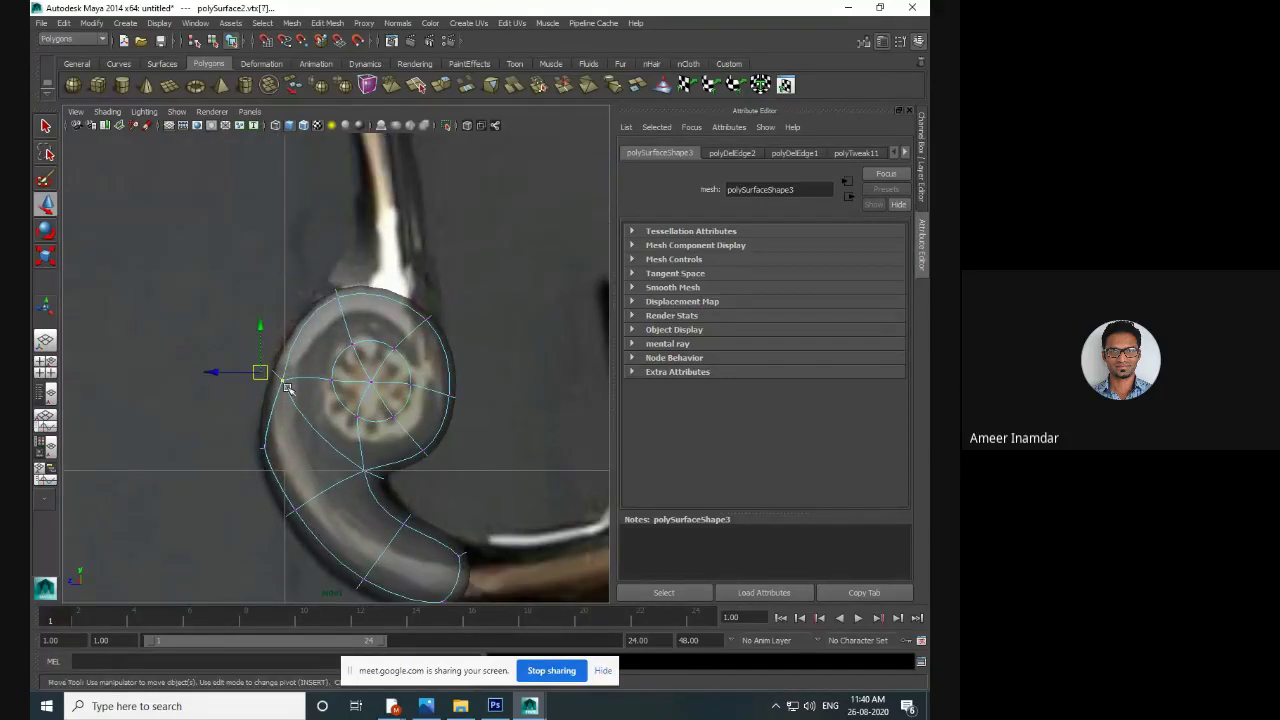
pyautogui.moveTo(264, 372); pyautogui.dragTo(256, 368)
pyautogui.moveTo(240, 420); pyautogui.dragTo(265, 449)
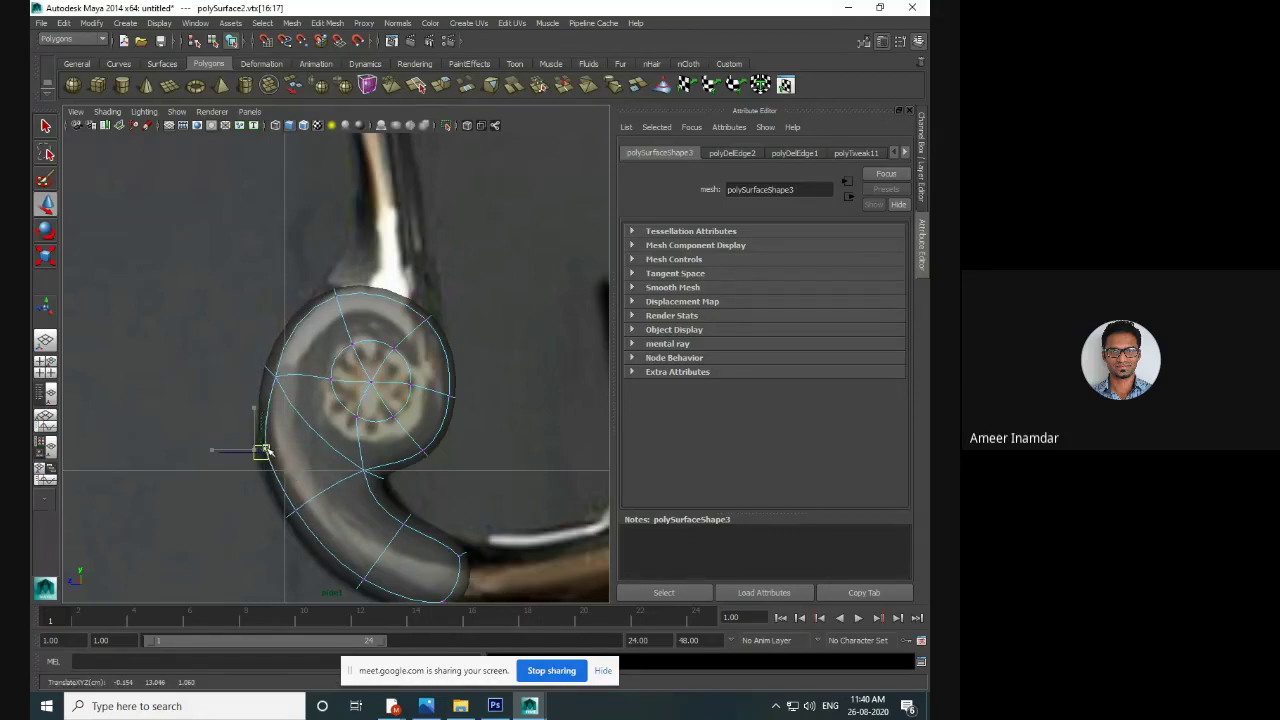
pyautogui.keyDown('alt'); pyautogui.moveTo(362, 438); pyautogui.dragTo(378, 422, button='middle'); pyautogui.keyUp('alt')
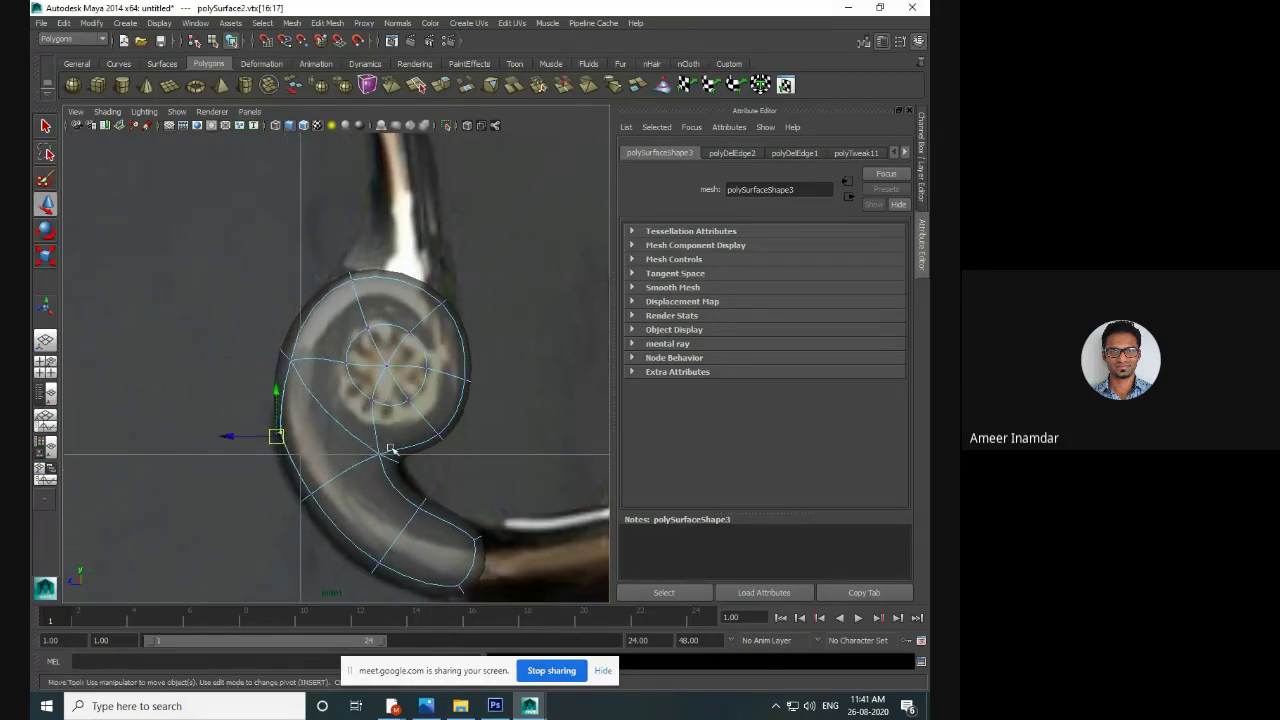
# - Return the reshaped curl to object mode and inspect both curls and the blade in the perspective view
pyautogui.scroll(3, 420, 334)
pyautogui.scroll(-8, 460, 374)
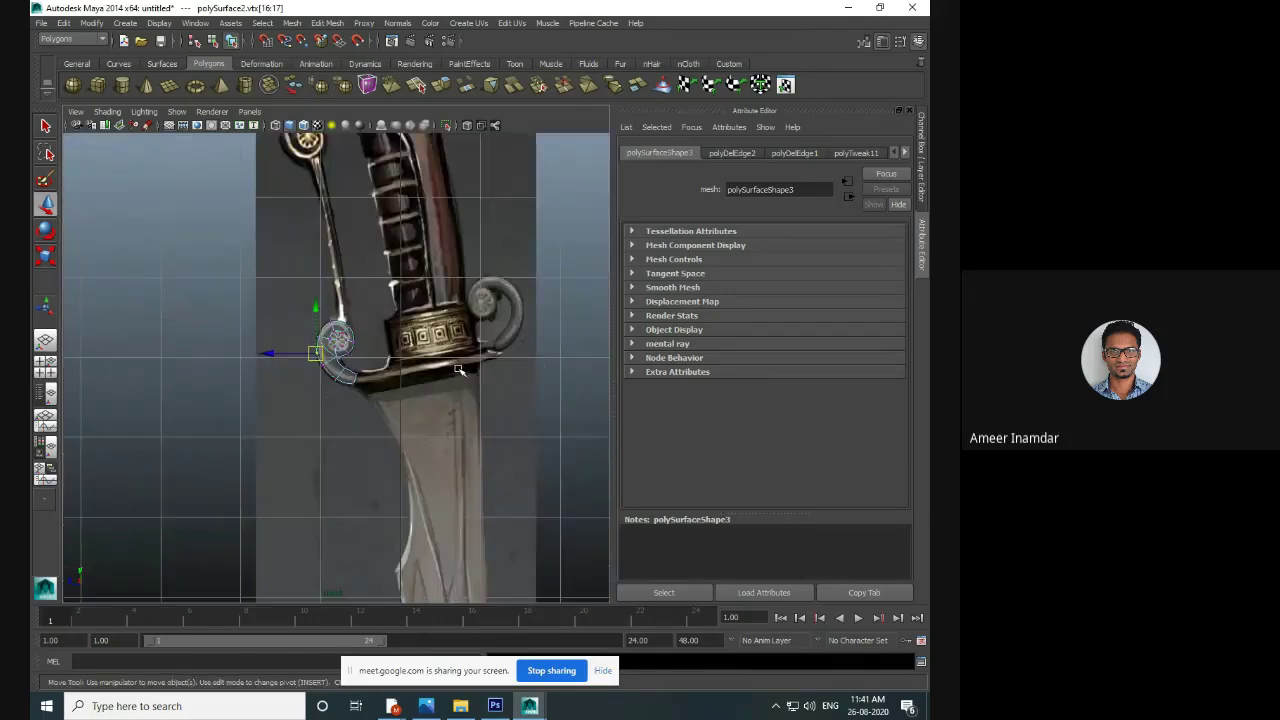
pyautogui.scroll(2, 460, 370)
pyautogui.click(536, 440)
pyautogui.press('space')
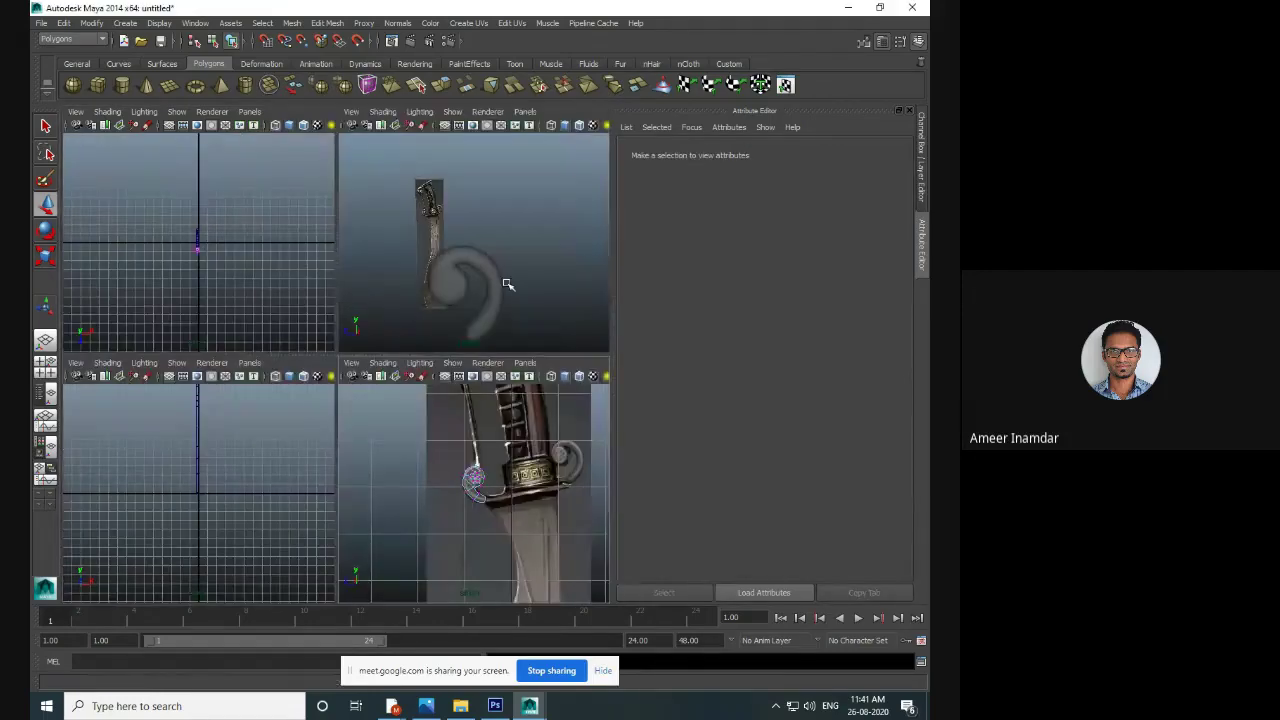
pyautogui.press('space')
pyautogui.keyDown('alt'); pyautogui.moveTo(494, 334); pyautogui.dragTo(304, 356); pyautogui.keyUp('alt')
pyautogui.scroll(4, 354, 437)
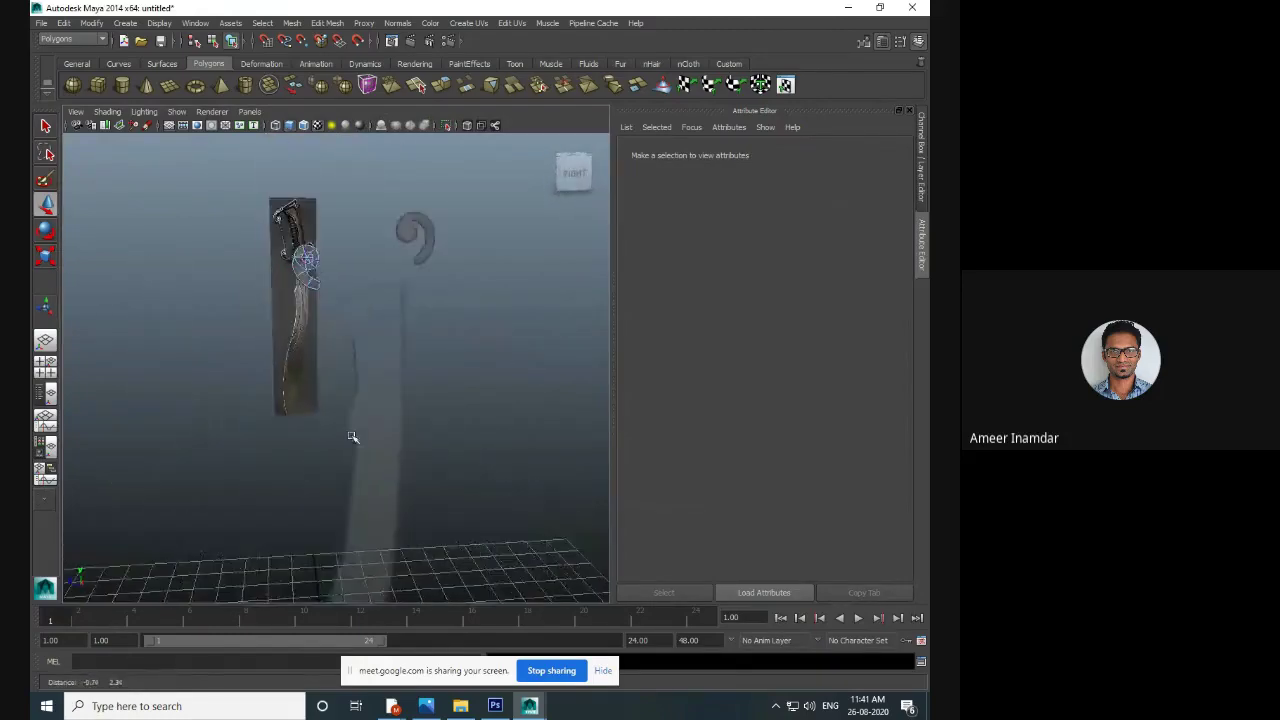
pyautogui.moveTo(307, 257); pyautogui.dragTo(349, 229, button='right')
pyautogui.keyDown('alt'); pyautogui.moveTo(327, 286); pyautogui.dragTo(434, 298); pyautogui.keyUp('alt')
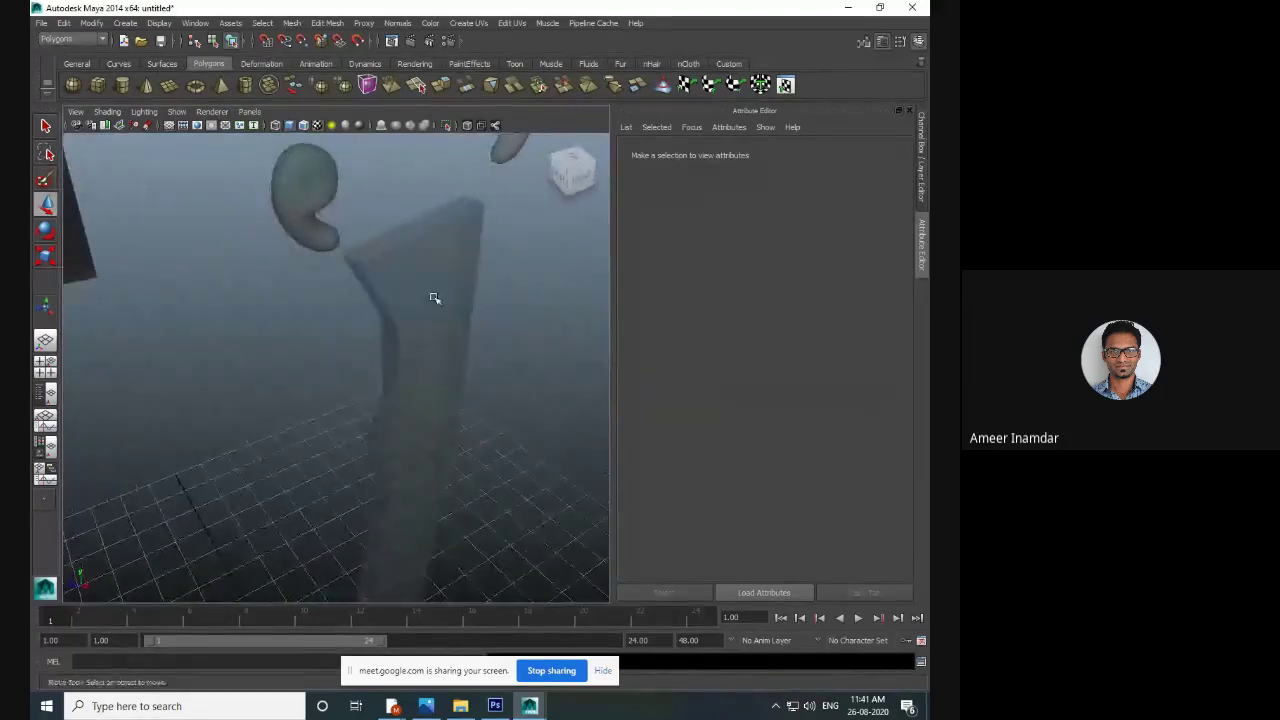
# - Combine the two guard curls into a single mesh, working from the side view
pyautogui.click(433, 299)
pyautogui.press('space')
pyautogui.press('space')
pyautogui.keyDown('alt'); pyautogui.moveTo(448, 394); pyautogui.dragTo(400, 415, button='middle'); pyautogui.keyUp('alt')
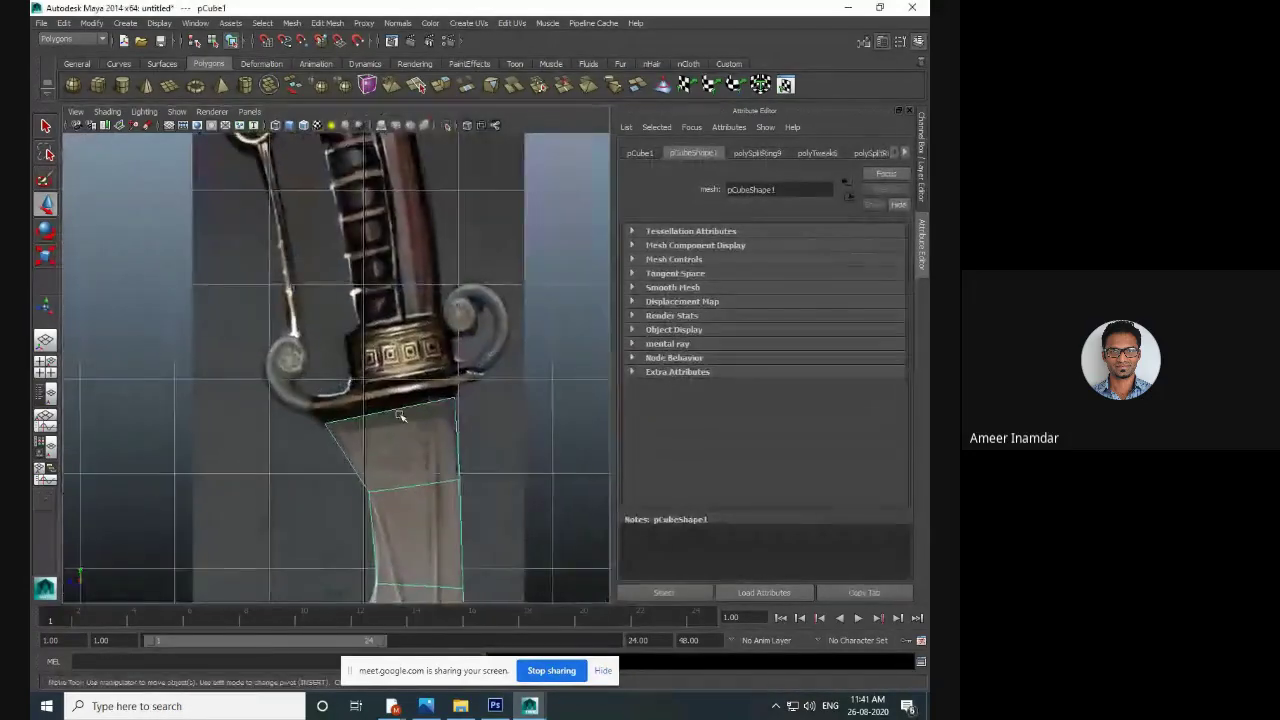
pyautogui.scroll(2, 399, 416)
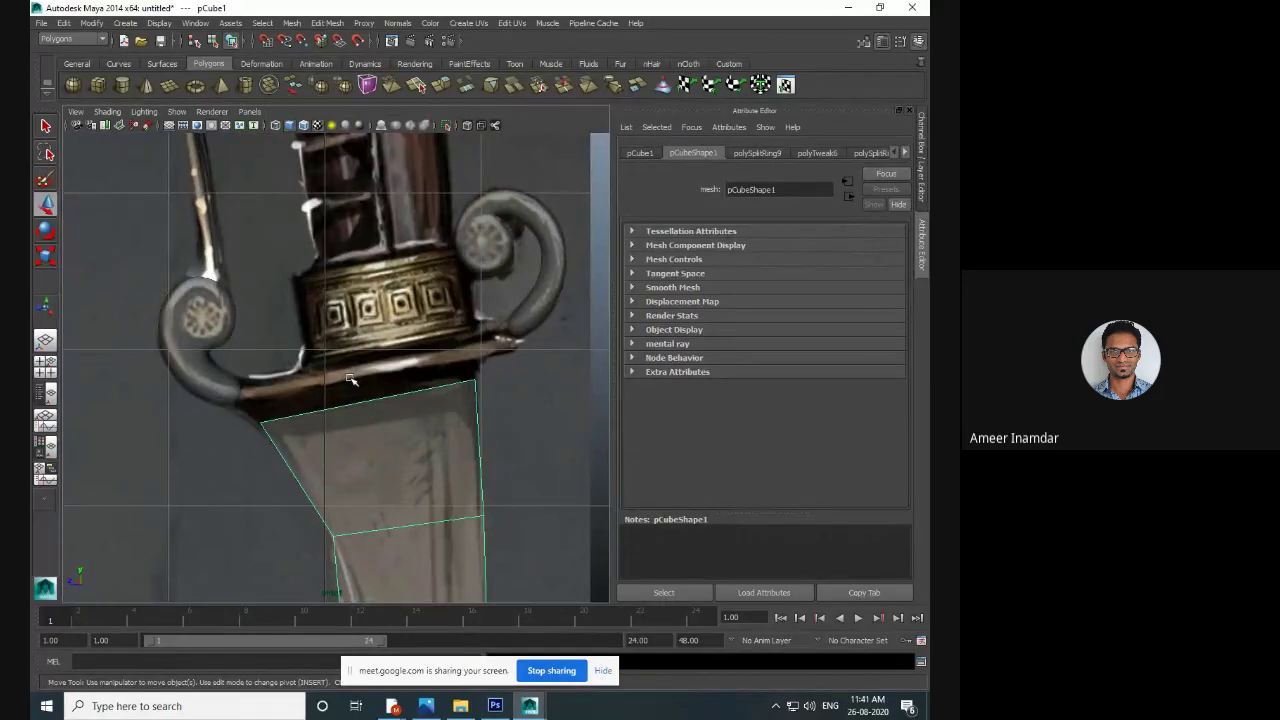
pyautogui.click(498, 236)
pyautogui.keyDown('shift'); pyautogui.click(210, 302); pyautogui.keyUp('shift')
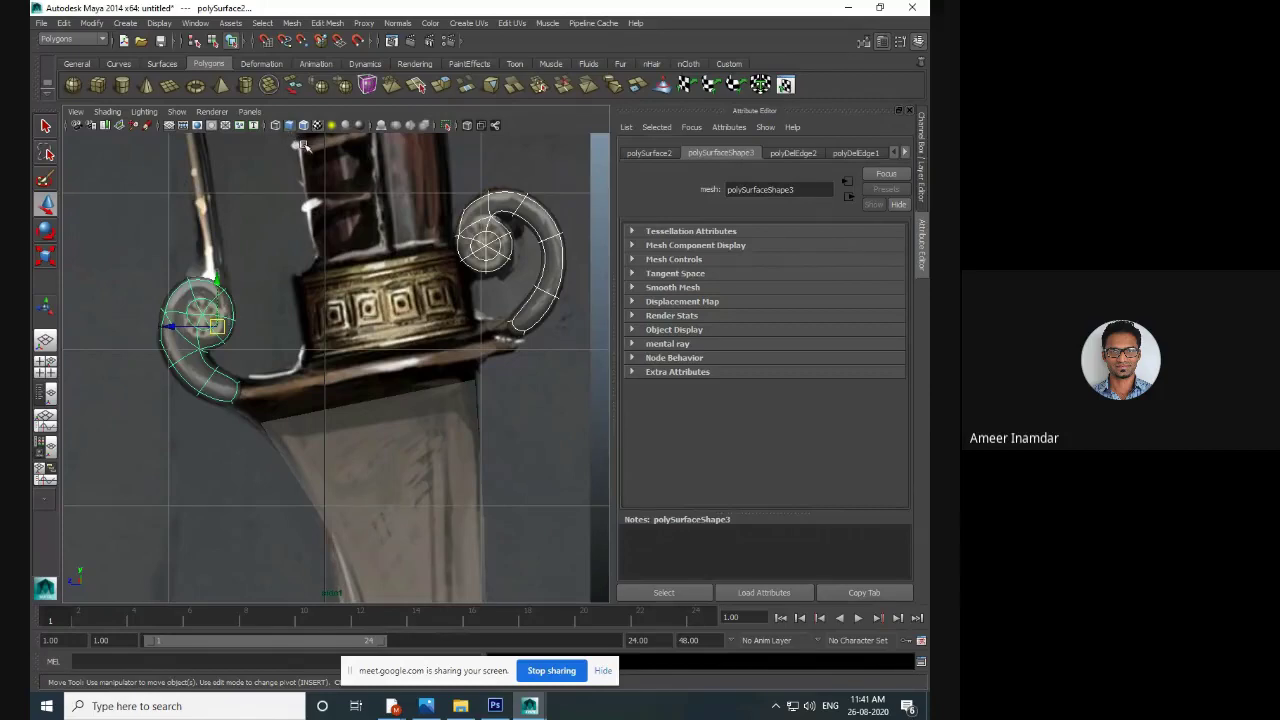
pyautogui.click(291, 22)
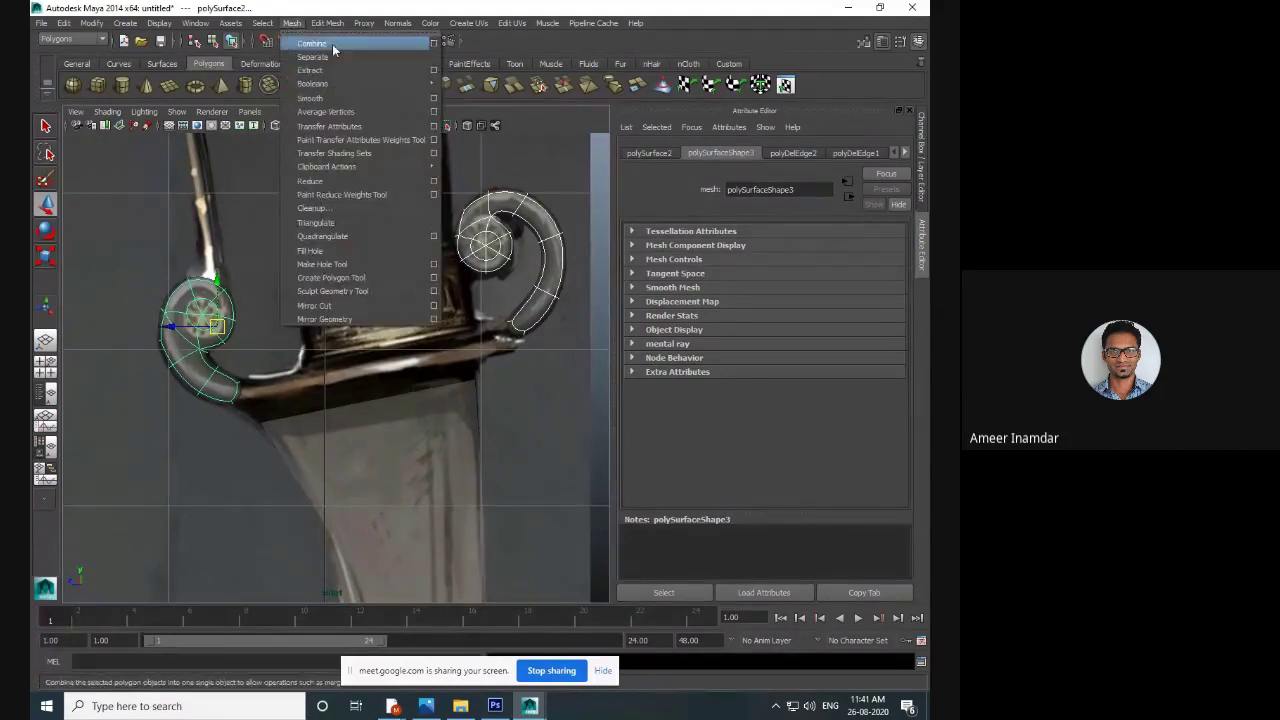
pyautogui.click(331, 42)
# - Center the pivot of the combined curls and turn off their smooth mesh preview
pyautogui.click(91, 22)
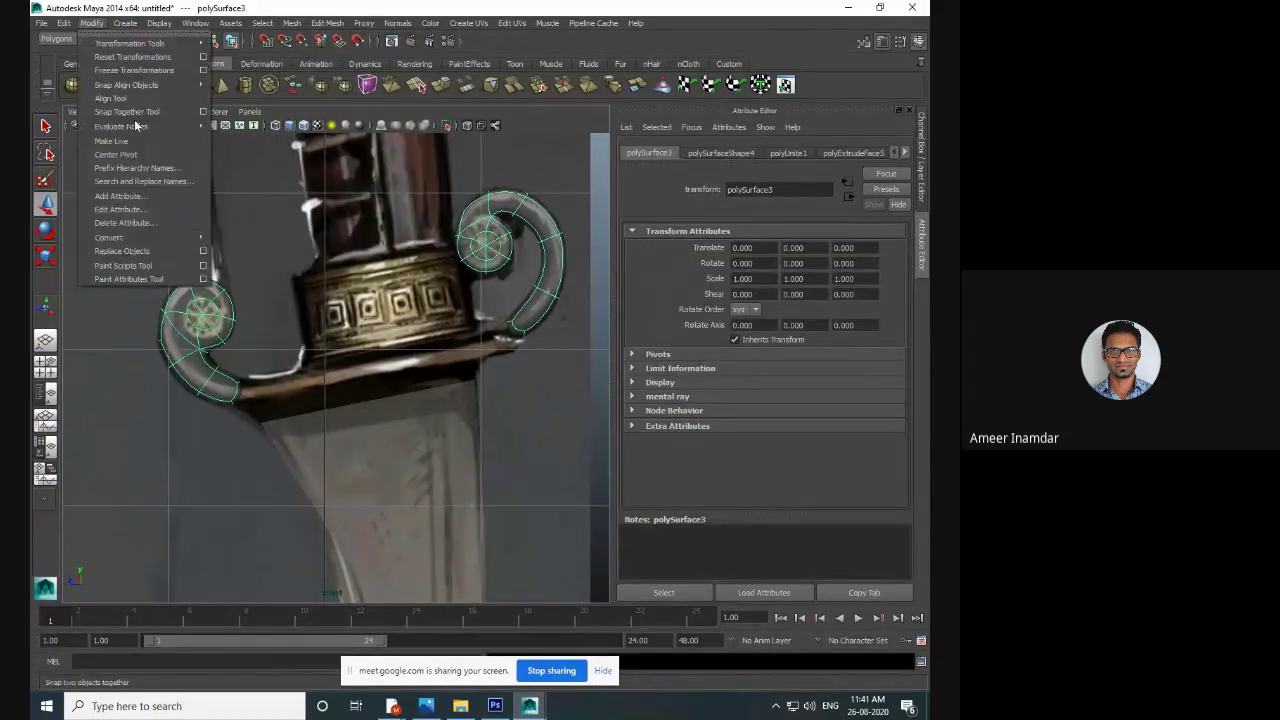
pyautogui.click(136, 155)
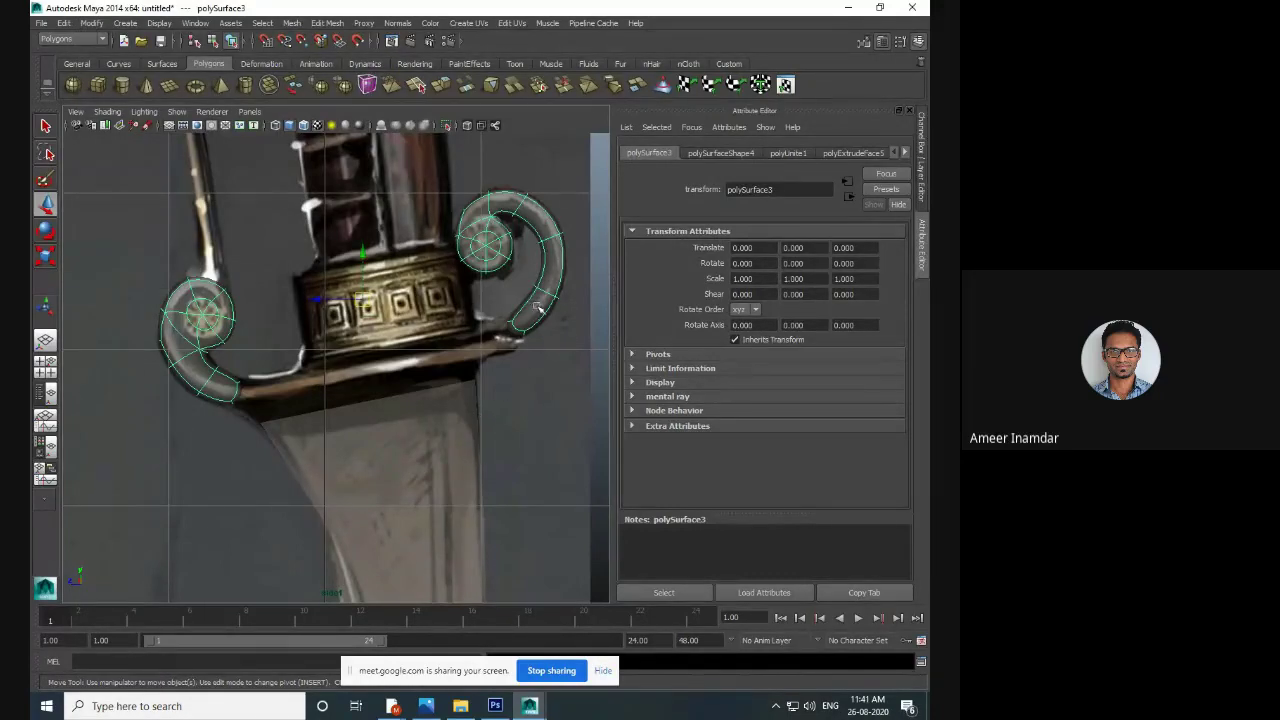
pyautogui.press('1')
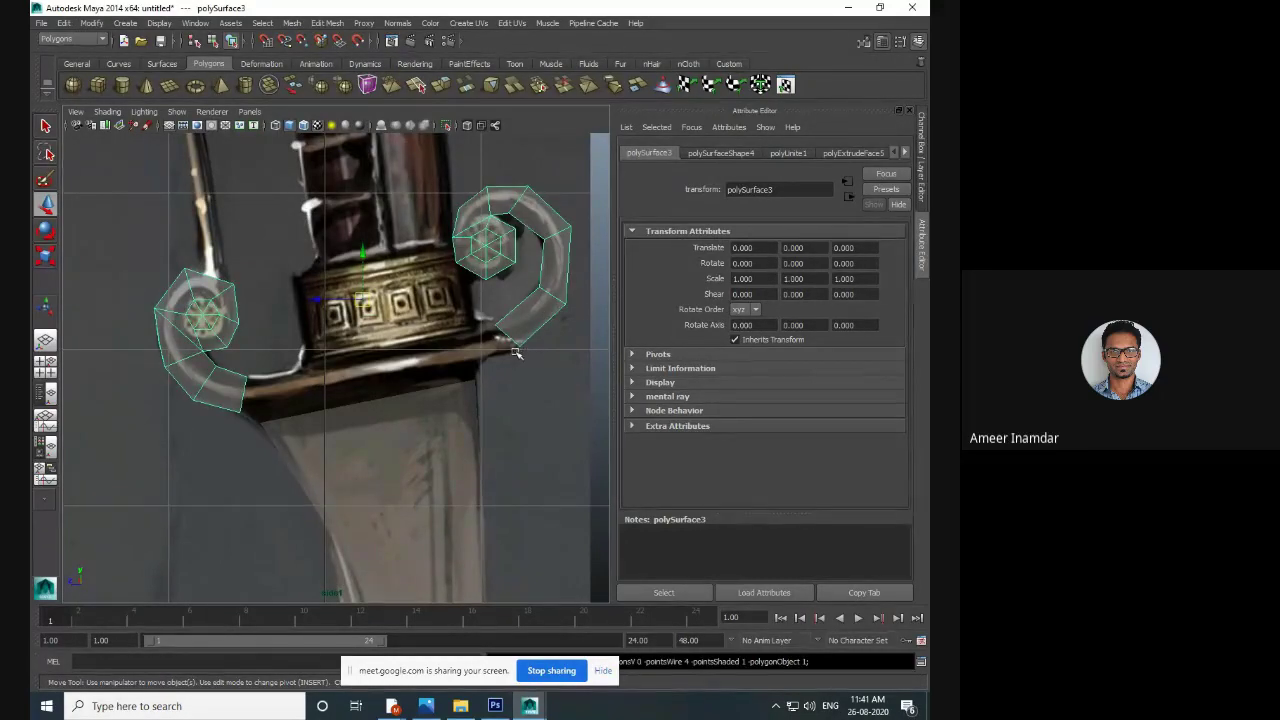
pyautogui.keyDown('alt'); pyautogui.moveTo(497, 360); pyautogui.dragTo(489, 342, button='middle'); pyautogui.keyUp('alt')
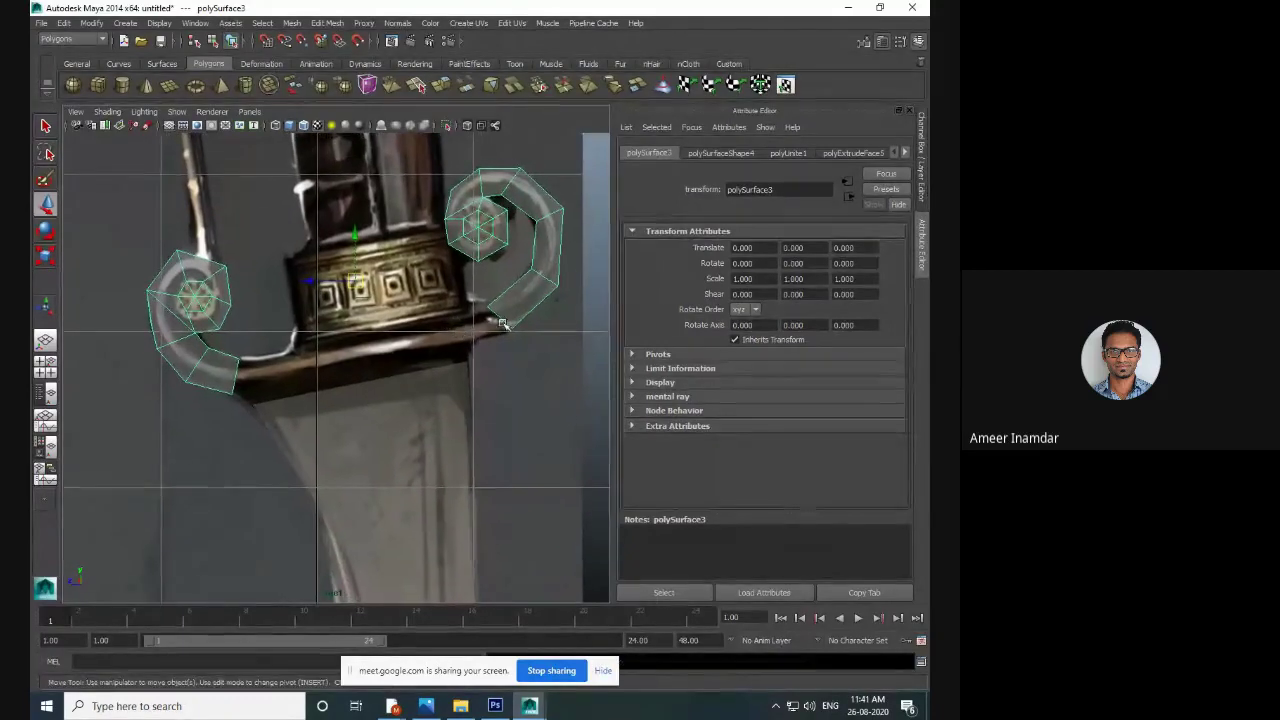
# - Select the two facing end faces of the crossguard's curls in face mode
pyautogui.rightClick(505, 312)
pyautogui.click(502, 336)
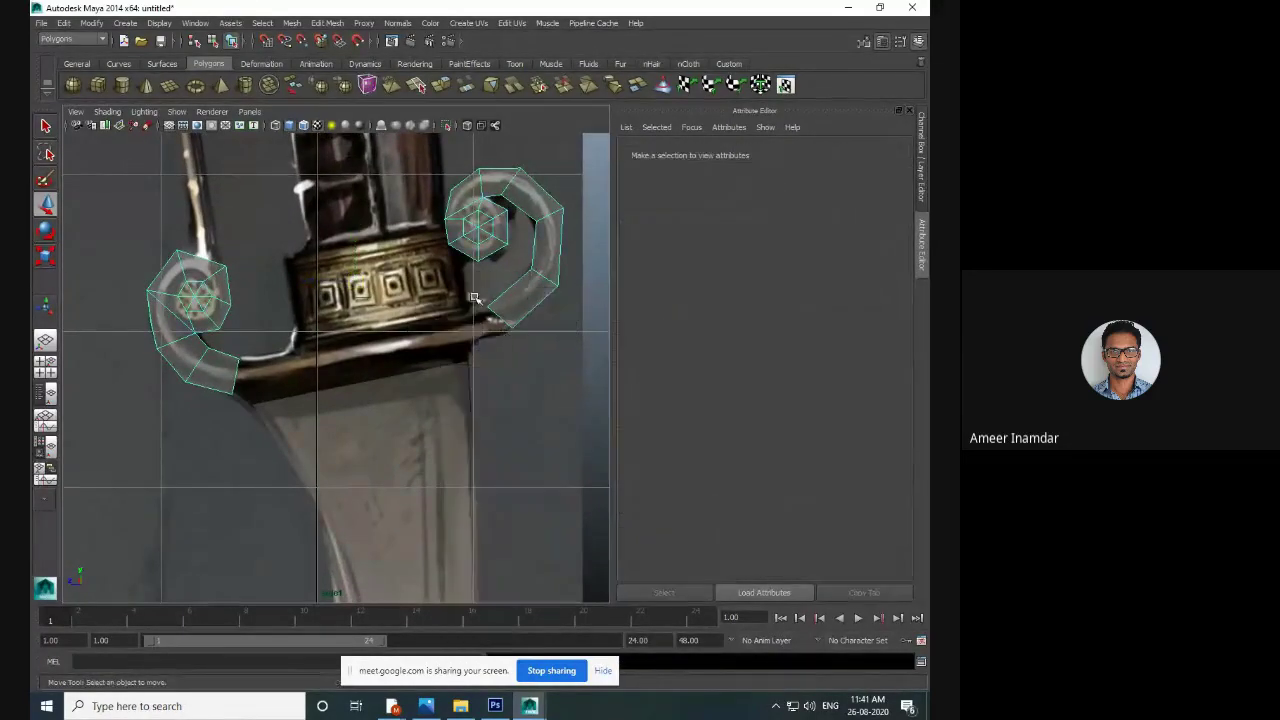
pyautogui.click(503, 318)
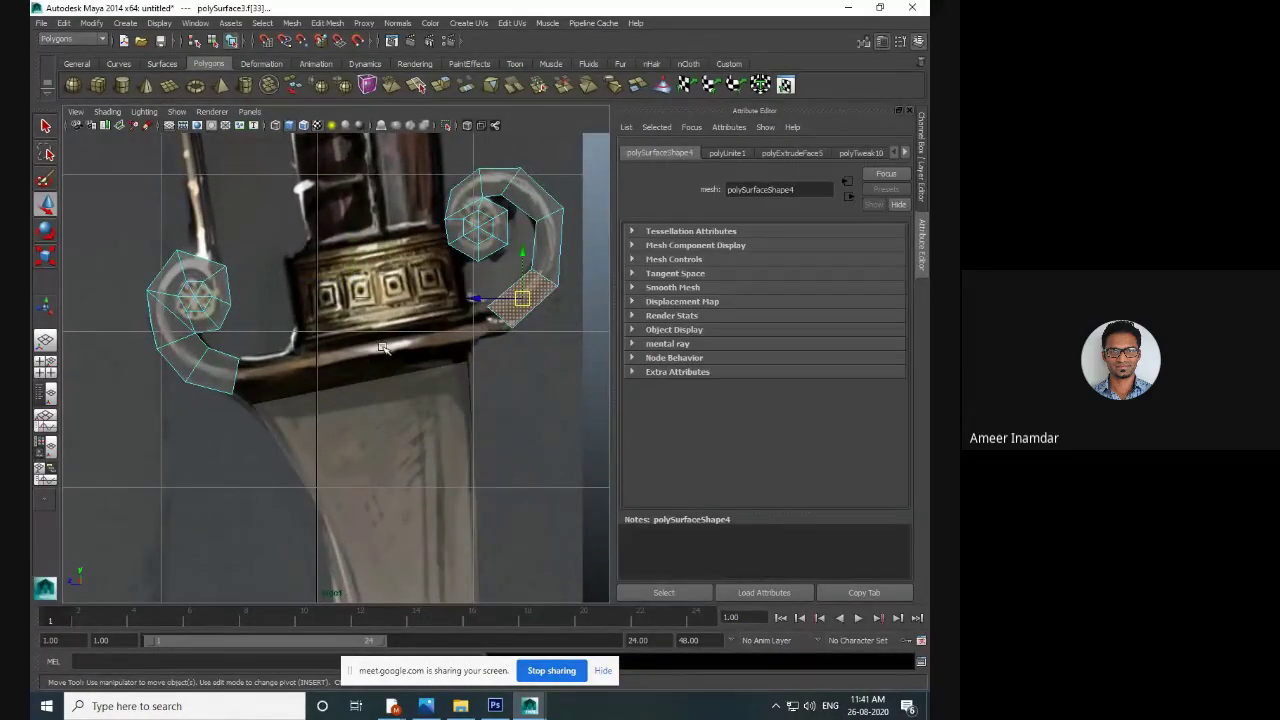
pyautogui.click(510, 339)
pyautogui.press('space')
pyautogui.press('space')
pyautogui.scroll(5, 417, 269)
pyautogui.keyDown('alt'); pyautogui.moveTo(417, 269); pyautogui.dragTo(389, 414, button='middle'); pyautogui.keyUp('alt')
pyautogui.click(560, 216)
pyautogui.keyDown('alt'); pyautogui.moveTo(560, 217); pyautogui.dragTo(291, 323); pyautogui.keyUp('alt')
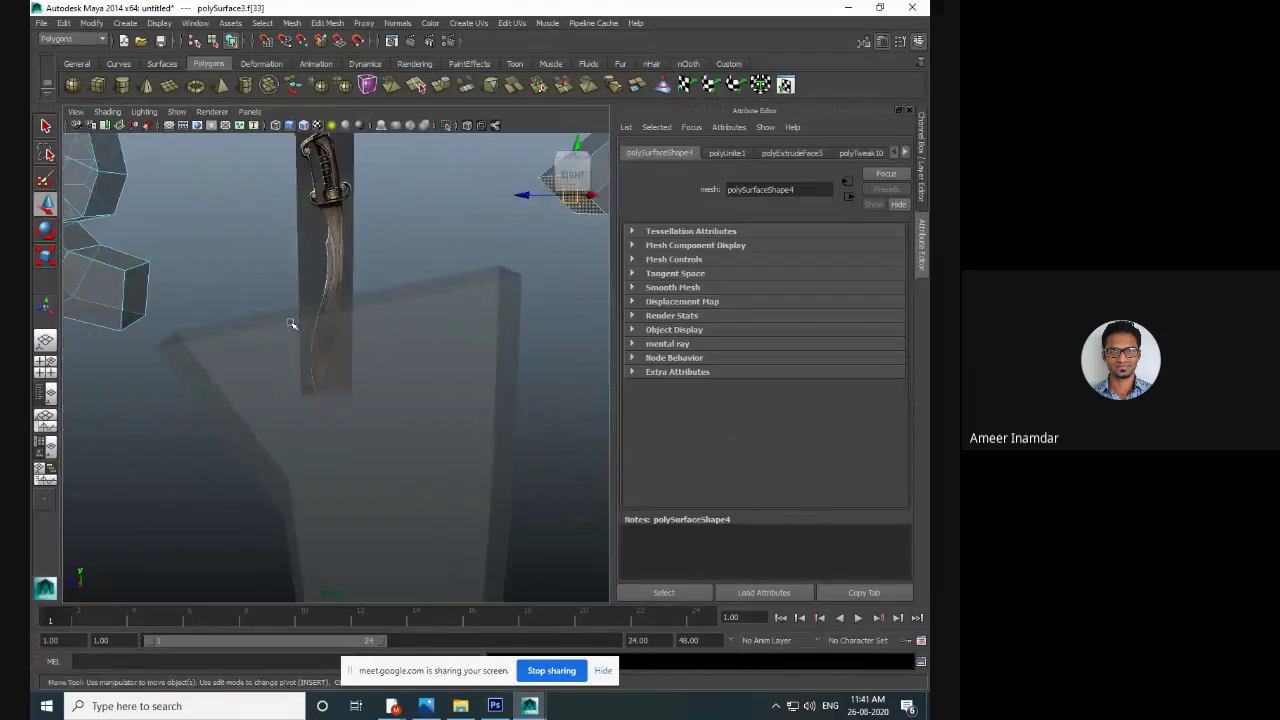
pyautogui.click(138, 296)
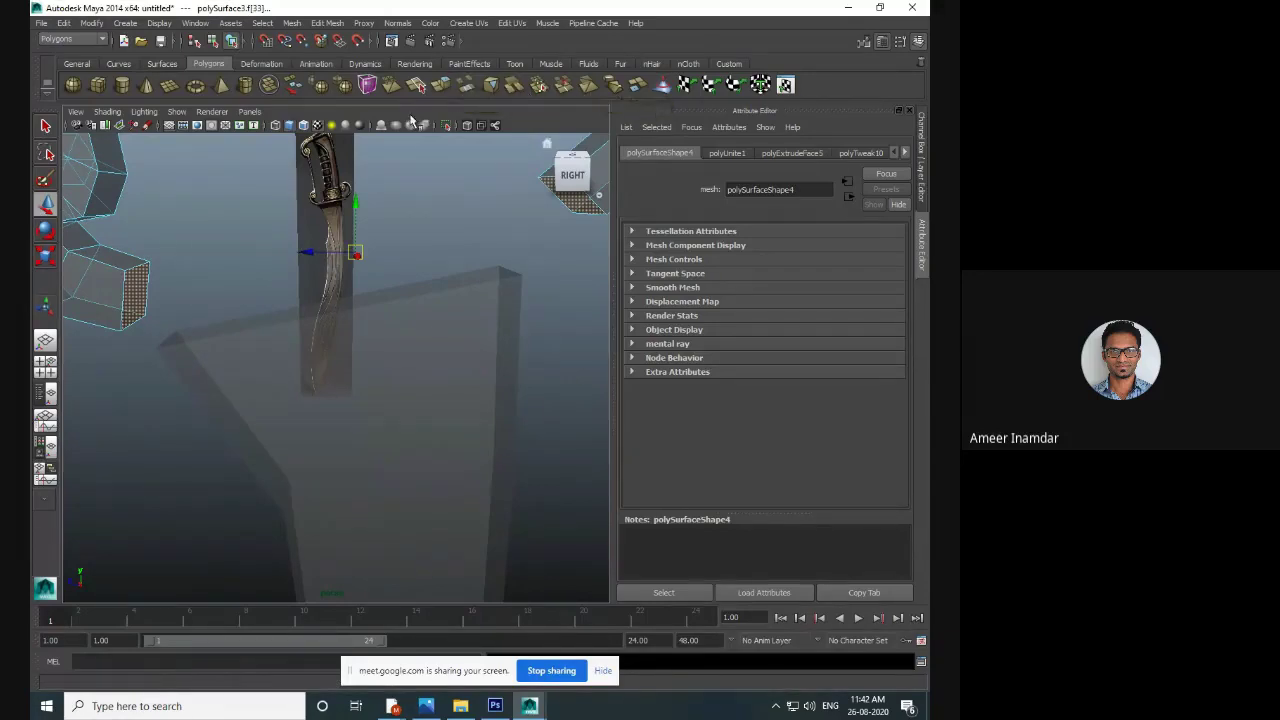
# - Bridge the selected curl ends with a linear path and 3 divisions
pyautogui.doubleClick(467, 86)
pyautogui.moveTo(530, 164); pyautogui.dragTo(502, 160)
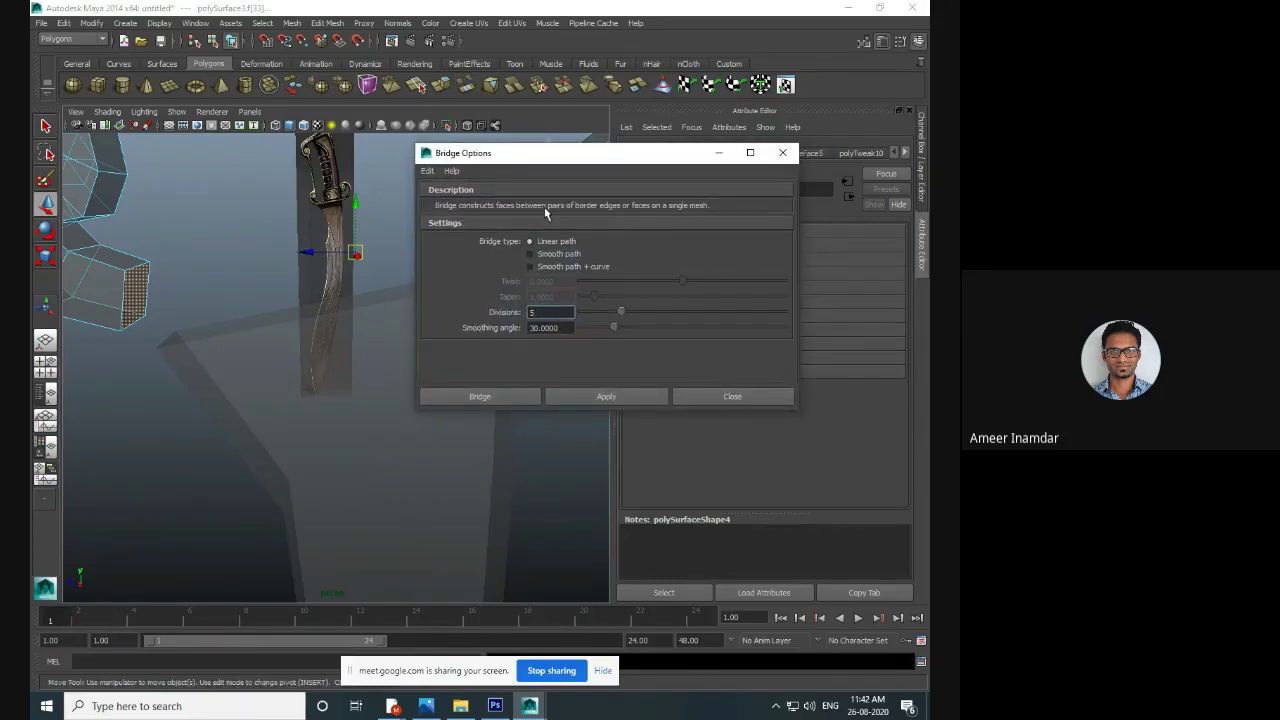
pyautogui.doubleClick(534, 312)
pyautogui.write('3')
pyautogui.click(626, 397)
pyautogui.click(726, 399)
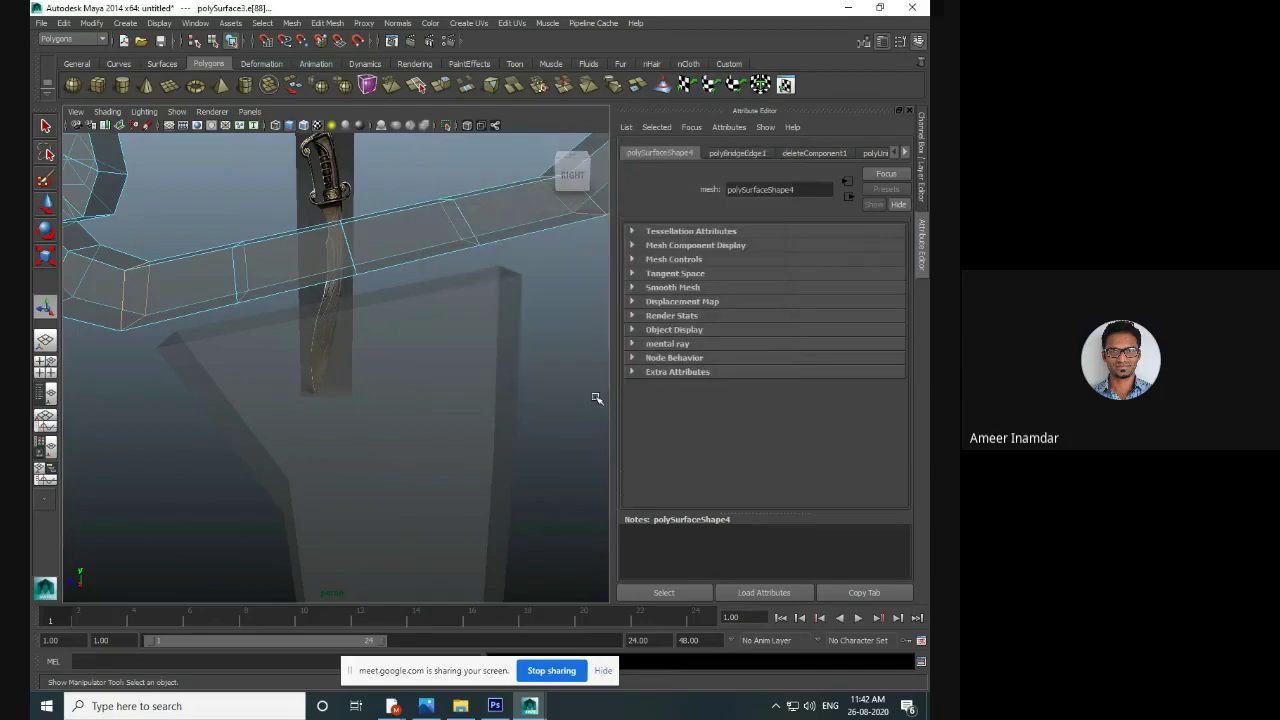
# - Examine how the bridged crossguard lines up with the sword reference in the side and perspective views
pyautogui.click(596, 399)
pyautogui.press('space')
pyautogui.press('space')
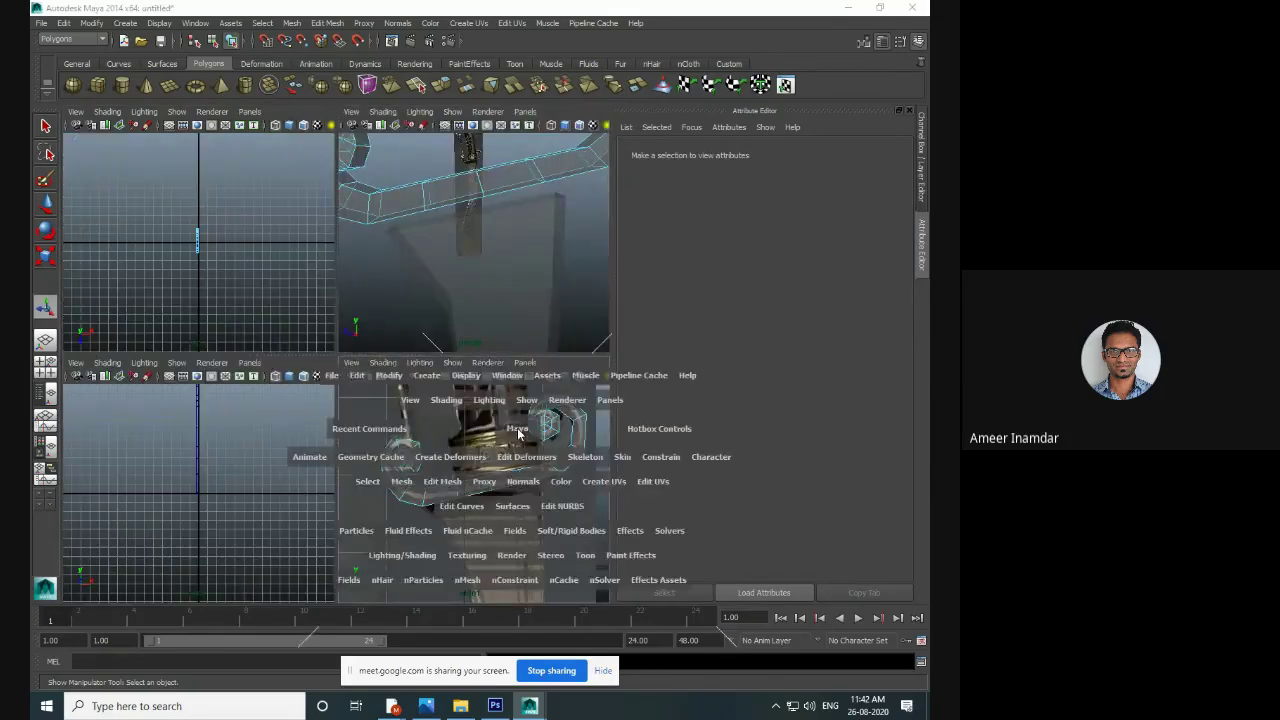
pyautogui.scroll(3, 414, 360)
pyautogui.keyDown('alt'); pyautogui.moveTo(413, 360); pyautogui.dragTo(373, 408, button='middle'); pyautogui.keyUp('alt')
pyautogui.scroll(-7, 373, 406)
pyautogui.scroll(3, 415, 341)
pyautogui.keyDown('alt'); pyautogui.moveTo(415, 341); pyautogui.dragTo(417, 366, button='middle'); pyautogui.keyUp('alt')
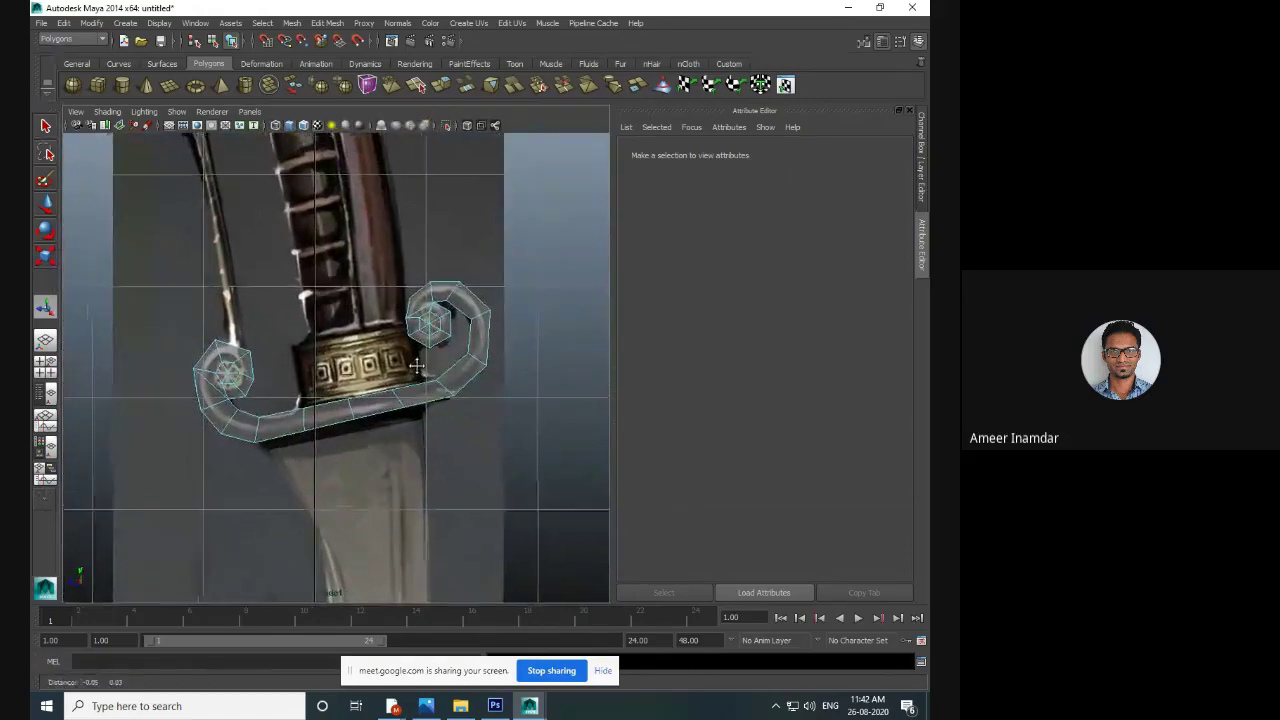
pyautogui.scroll(4, 385, 394)
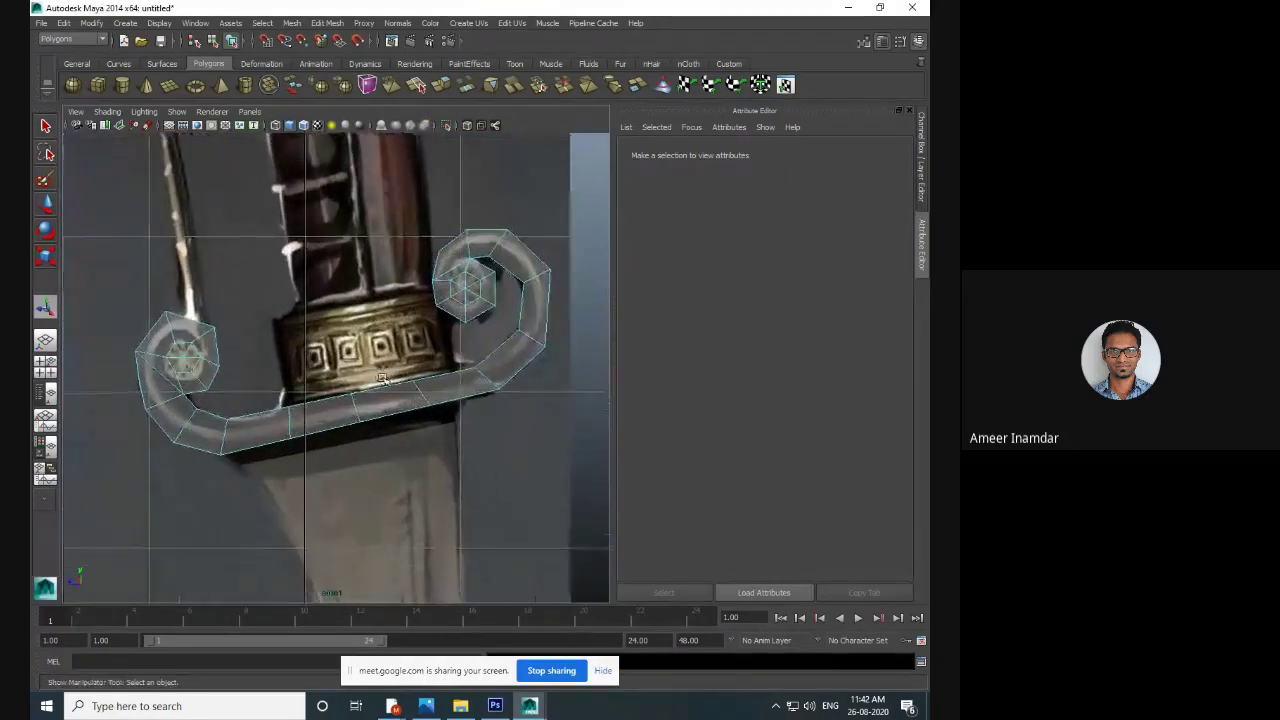
pyautogui.keyDown('alt'); pyautogui.moveTo(383, 379); pyautogui.dragTo(443, 283); pyautogui.keyUp('alt')
pyautogui.press('space')
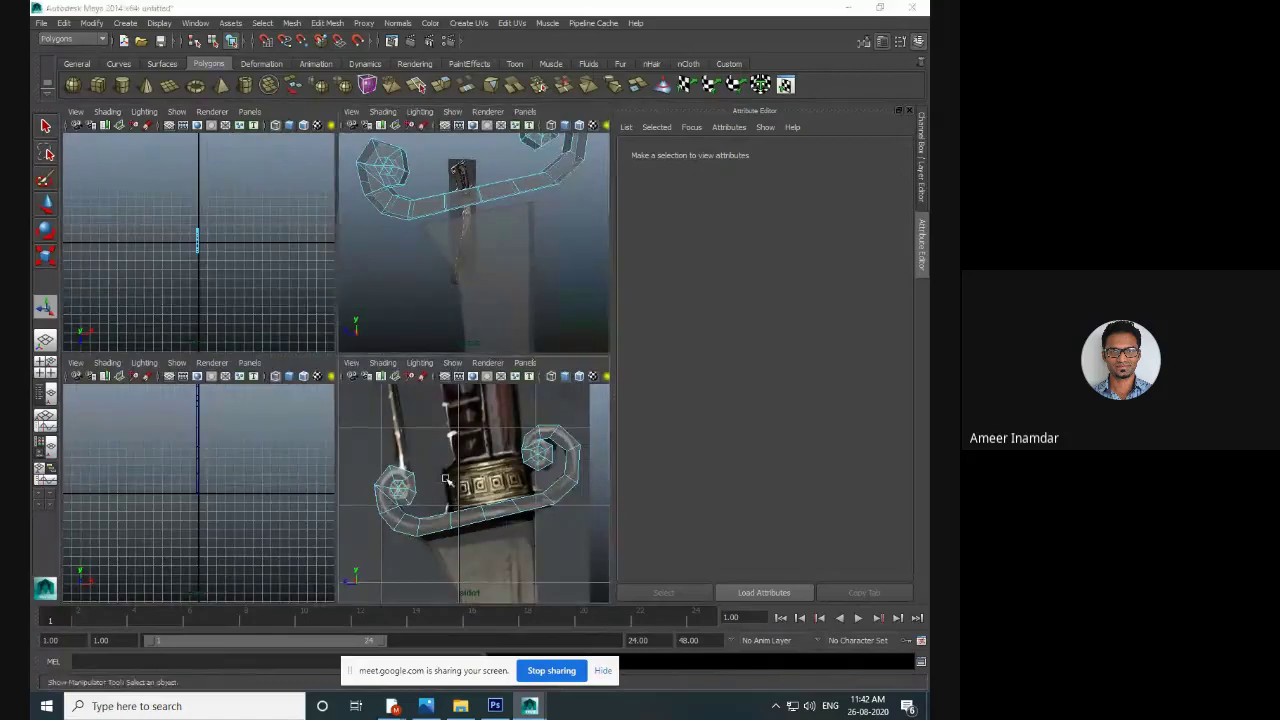
pyautogui.press('space')
pyautogui.keyDown('alt'); pyautogui.moveTo(378, 369); pyautogui.dragTo(375, 327, button='middle'); pyautogui.keyUp('alt')
pyautogui.scroll(-6, 374, 339)
pyautogui.scroll(2, 374, 356)
pyautogui.scroll(2, 377, 358)
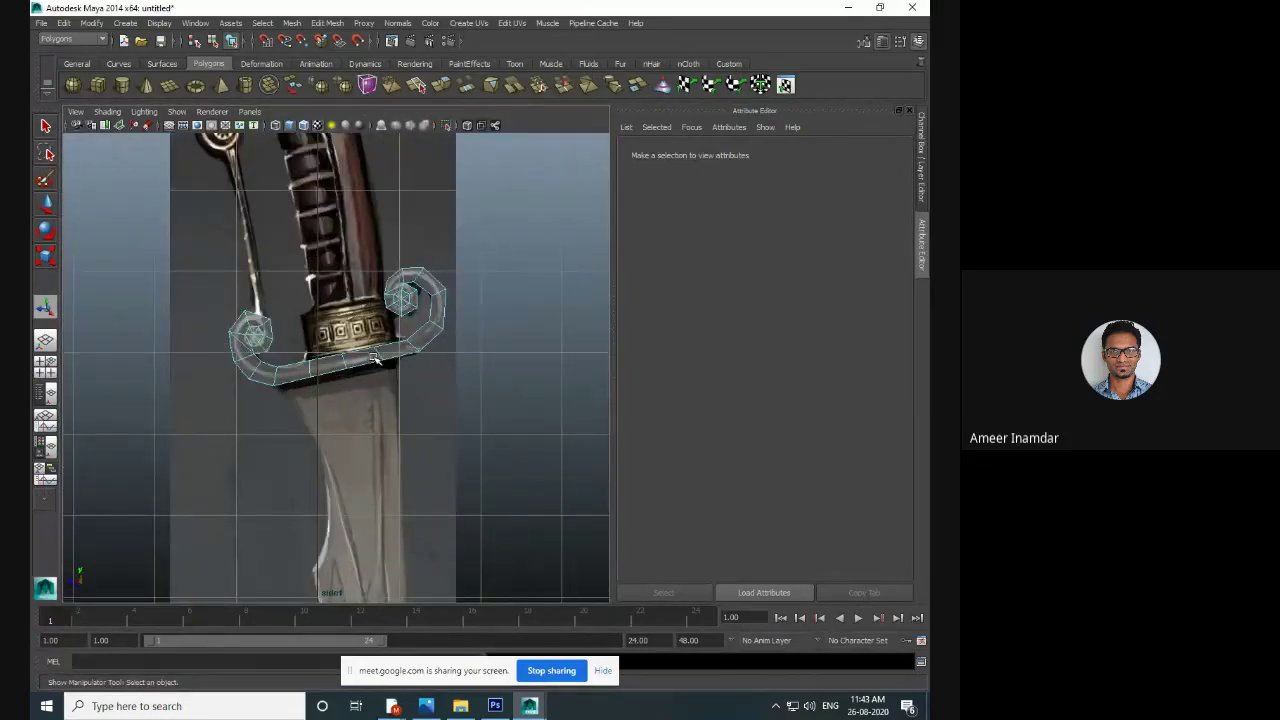
pyautogui.press('space')
pyautogui.press('space')
# - Select the vertices of the bridge's middle cross-section in vertex mode and activate the Scale tool
pyautogui.keyDown('alt'); pyautogui.moveTo(480, 263); pyautogui.dragTo(438, 288); pyautogui.keyUp('alt')
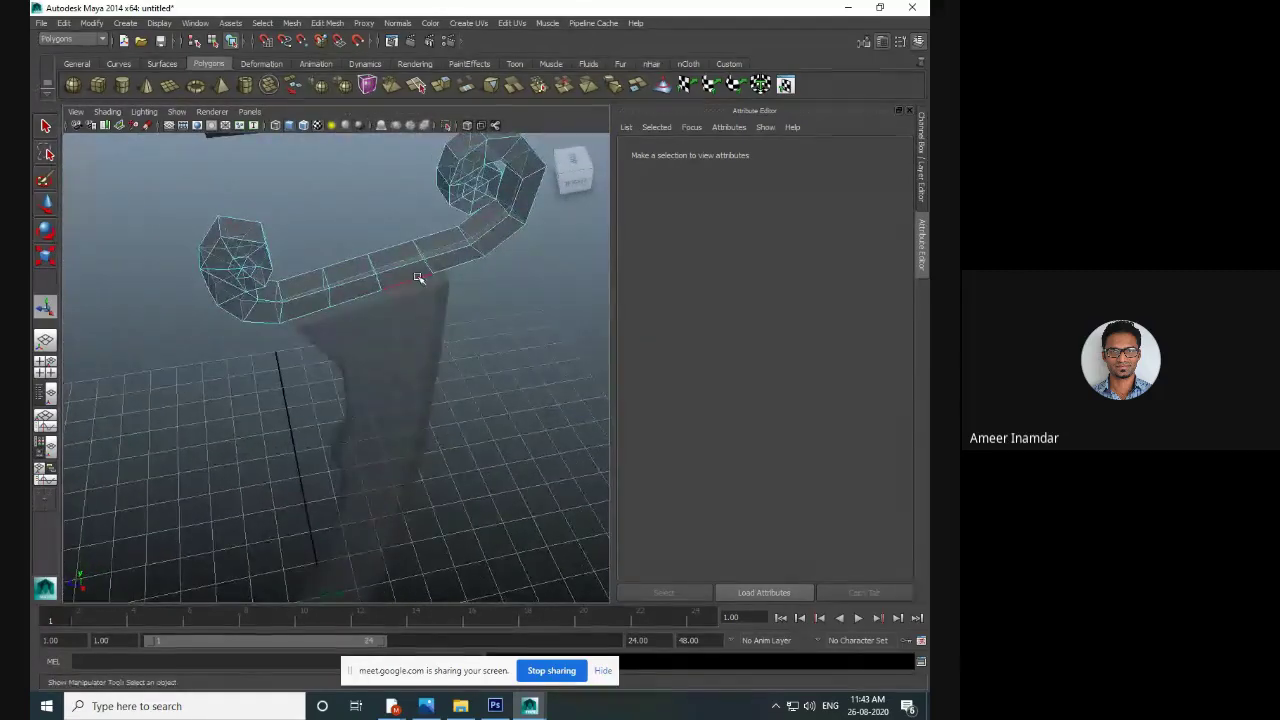
pyautogui.moveTo(417, 258); pyautogui.dragTo(372, 252, button='right')
pyautogui.keyDown('alt'); pyautogui.moveTo(378, 243); pyautogui.dragTo(314, 217); pyautogui.keyUp('alt')
pyautogui.moveTo(371, 274); pyautogui.dragTo(403, 268)
pyautogui.press('w')
pyautogui.press('e')
pyautogui.press('r')
pyautogui.moveTo(352, 225); pyautogui.dragTo(392, 291)
pyautogui.keyDown('alt'); pyautogui.moveTo(392, 291); pyautogui.dragTo(445, 317); pyautogui.keyUp('alt')
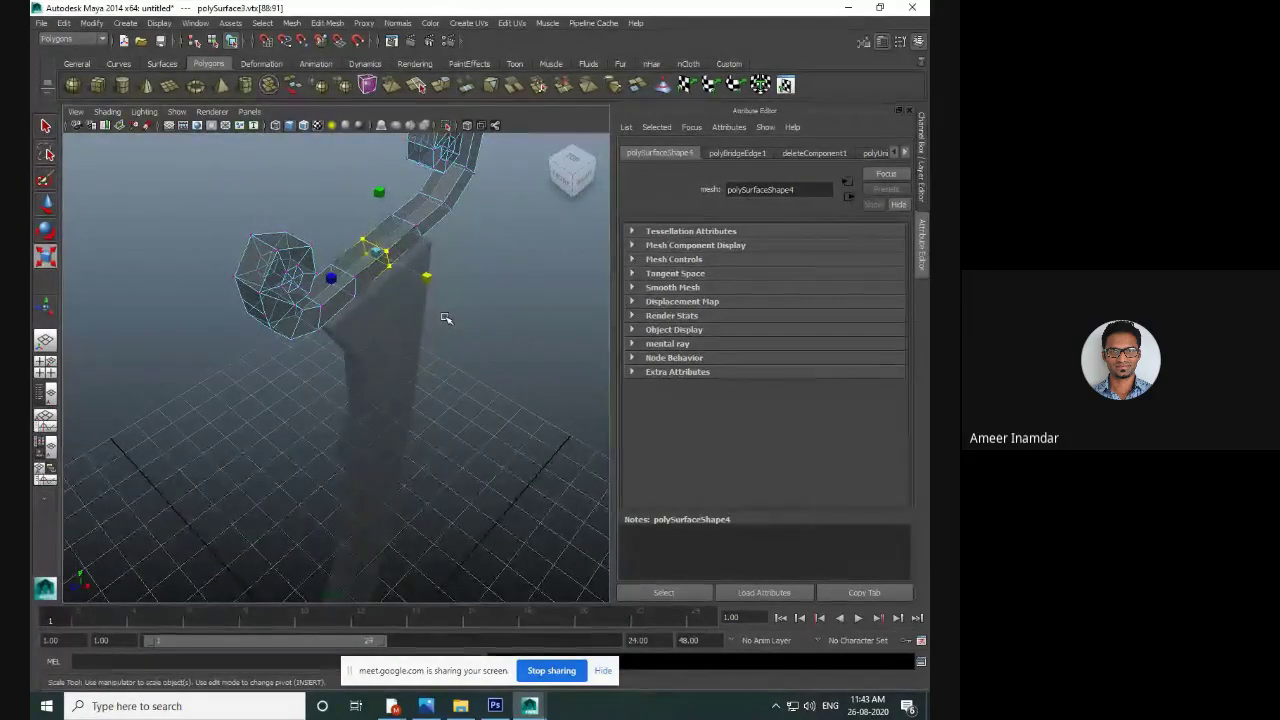
# - Show the Channel Box and the Scale tool's settings, and adjust the soft-selection falloff radius to about 0.57
pyautogui.click(917, 46)
pyautogui.click(917, 46)
pyautogui.click(917, 46)
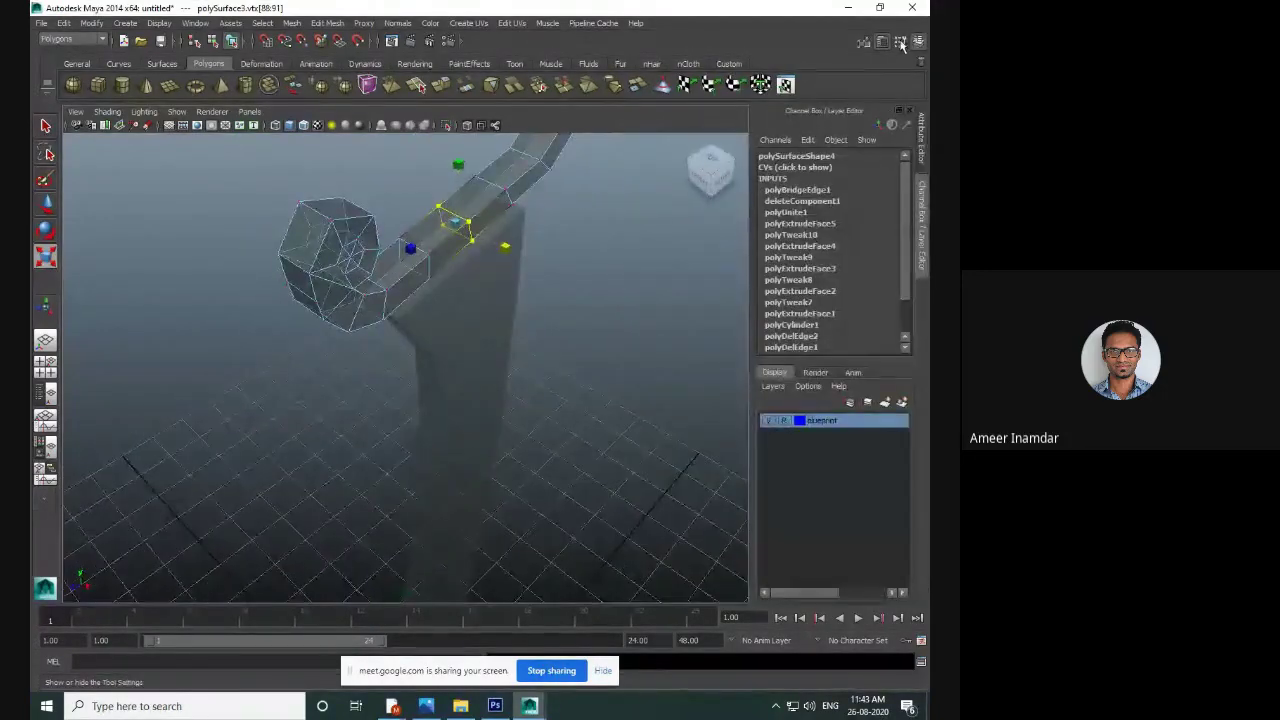
pyautogui.click(900, 43)
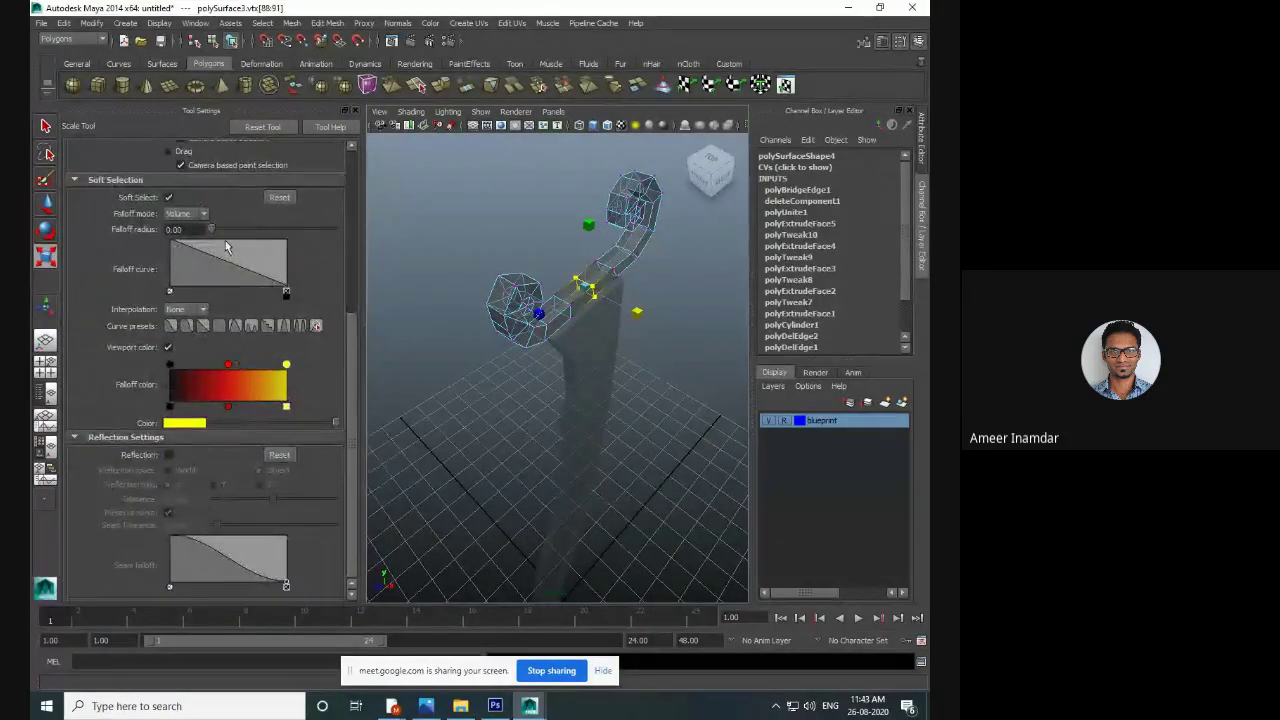
pyautogui.moveTo(211, 229); pyautogui.dragTo(215, 232)
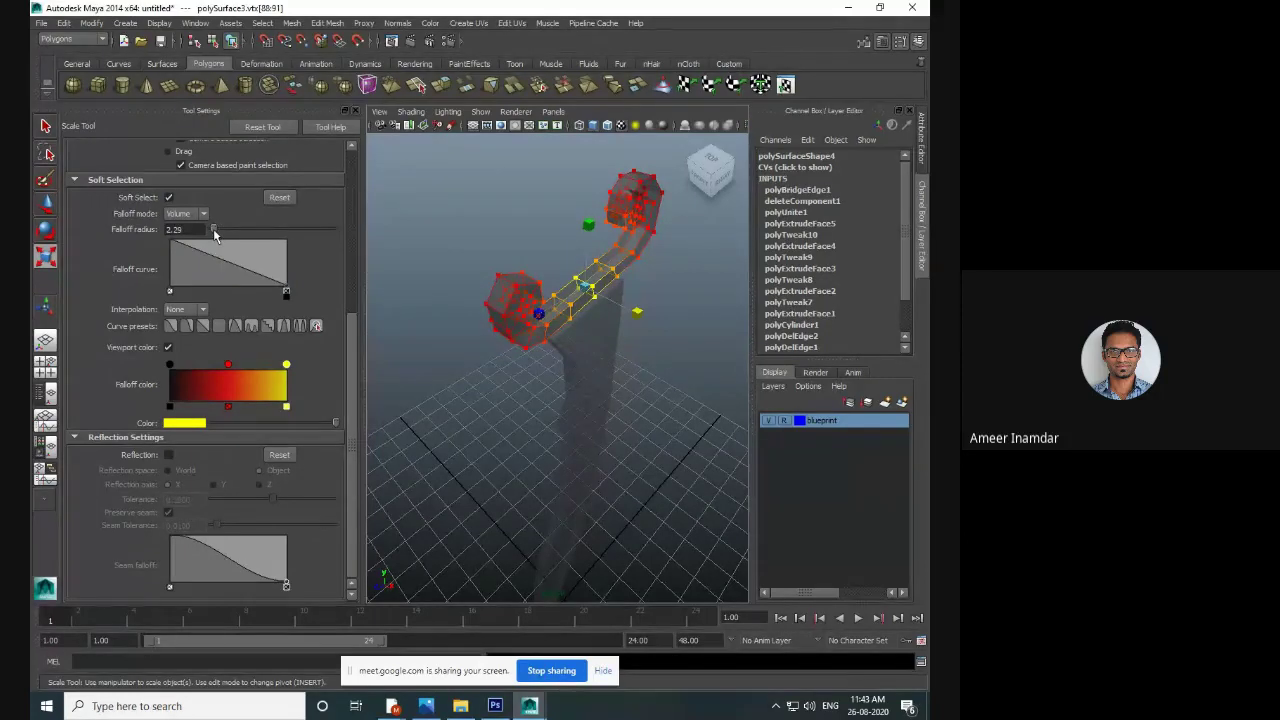
pyautogui.moveTo(214, 232); pyautogui.dragTo(211, 230)
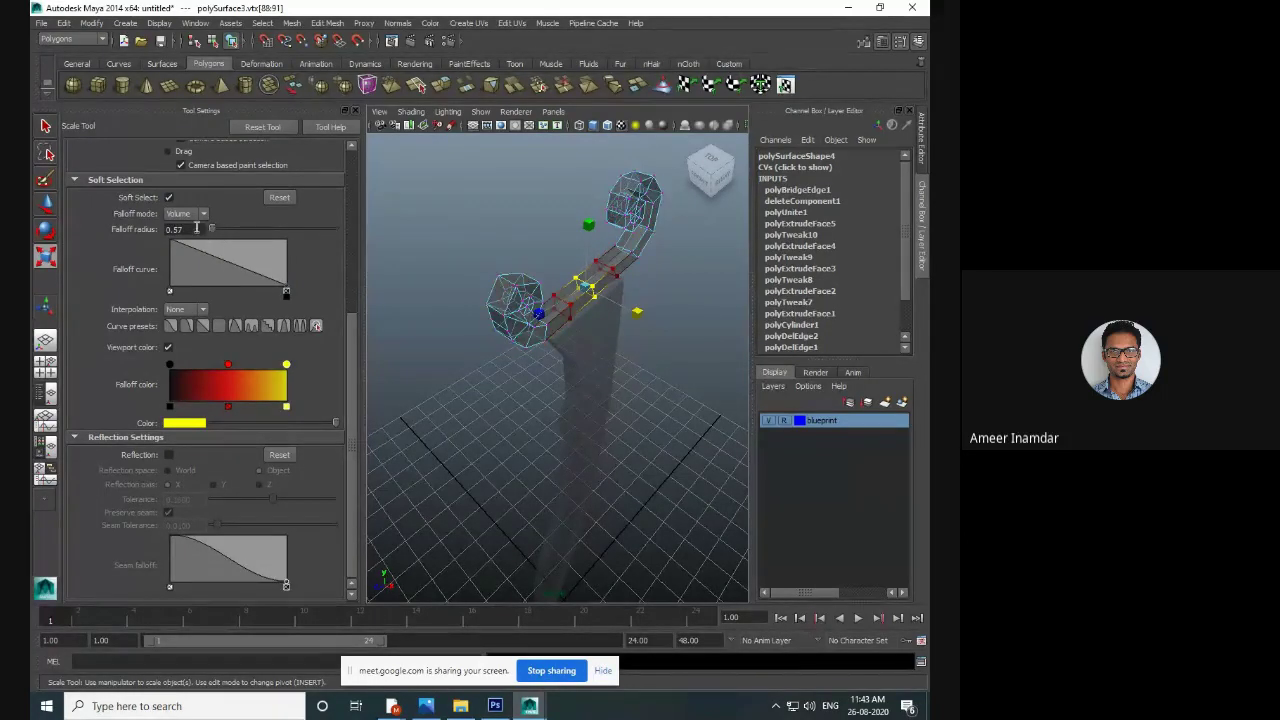
# - Try soft-selection falloff radii of 1.5, 1.3, 1.2, 1 and 0.8 on the middle cross-section
pyautogui.write('1.5')
pyautogui.press('Return')
pyautogui.moveTo(192, 229); pyautogui.dragTo(112, 236)
pyautogui.write('1.3')
pyautogui.press('Return')
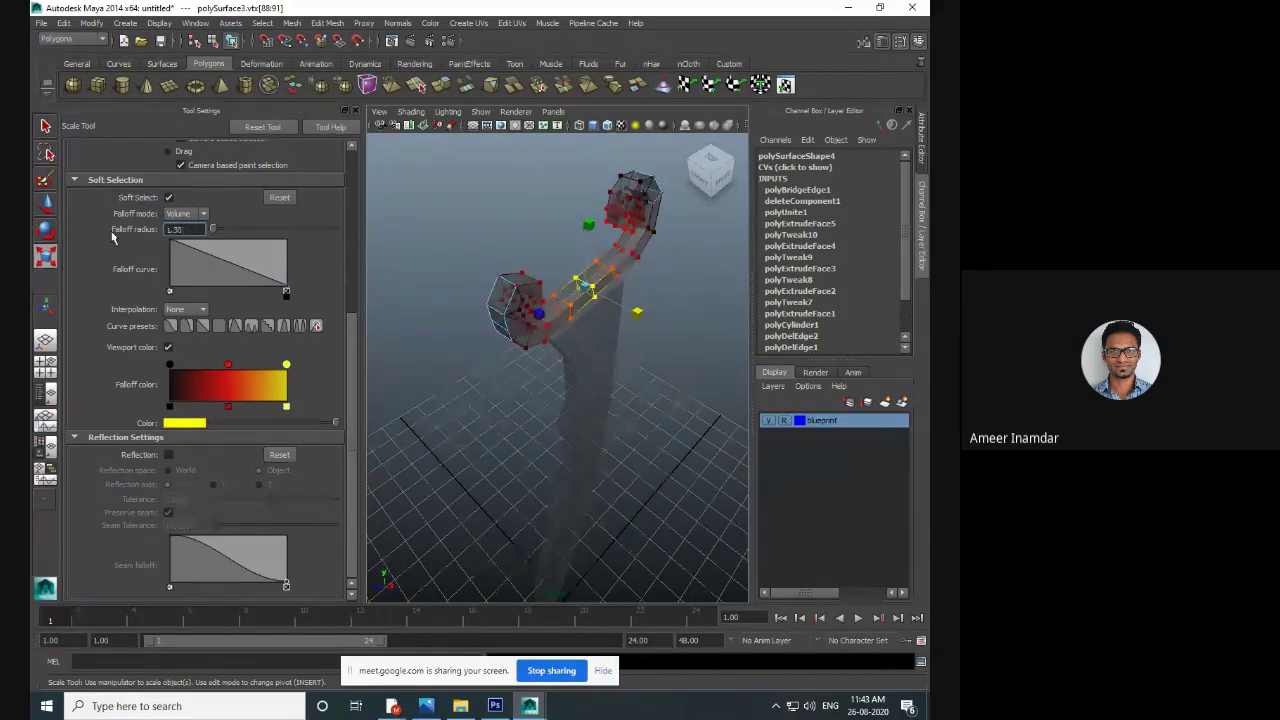
pyautogui.write('1.2')
pyautogui.press('Return')
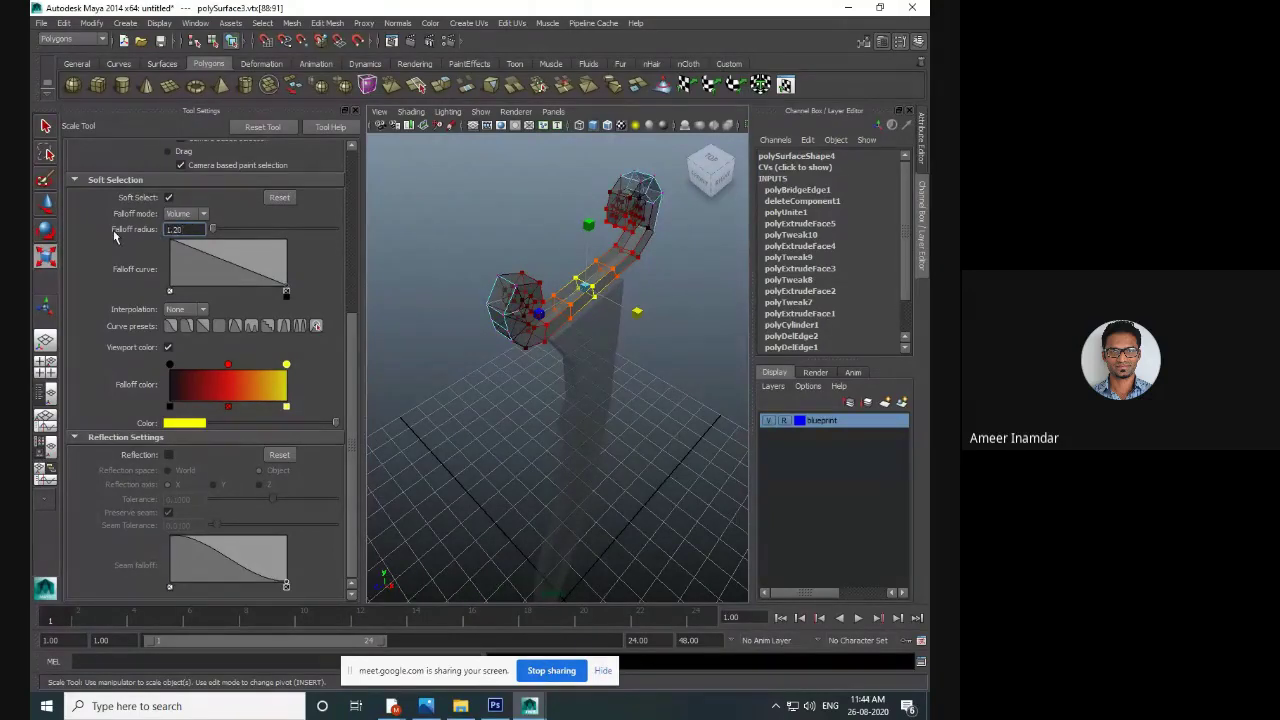
pyautogui.write('1')
pyautogui.press('Return')
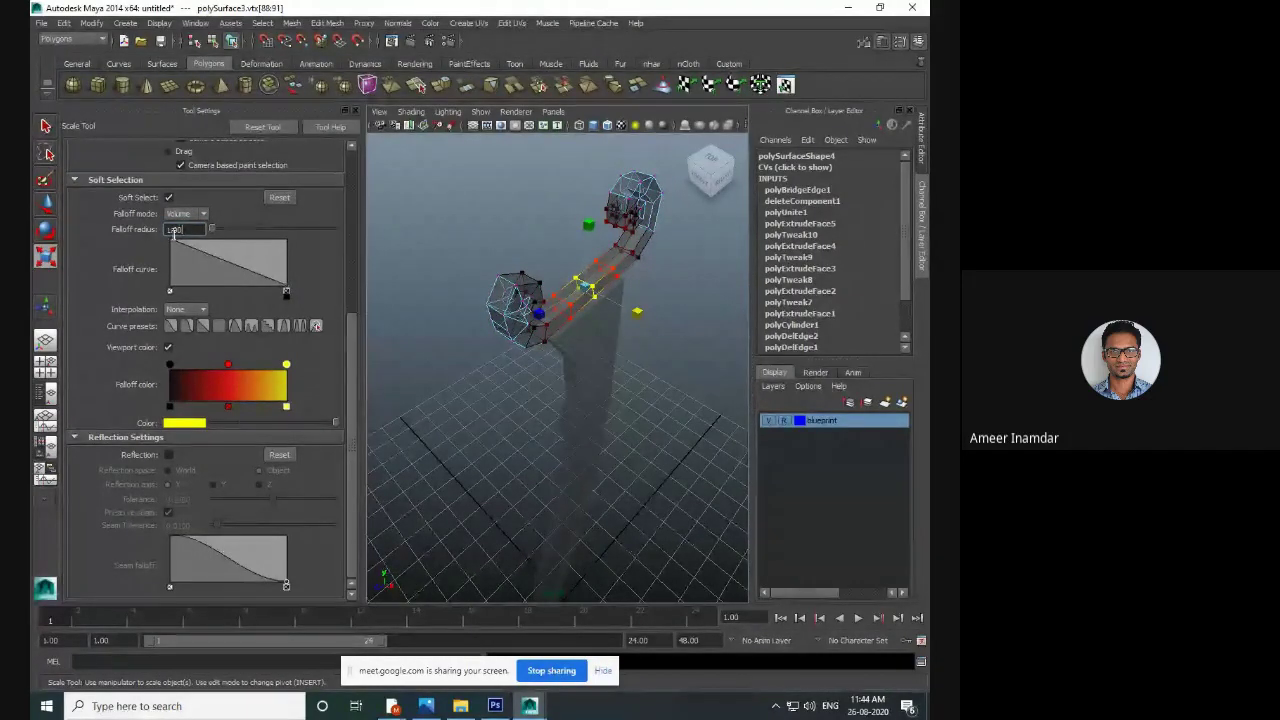
pyautogui.moveTo(193, 231); pyautogui.dragTo(146, 240)
pyautogui.write('0.8')
pyautogui.press('Return')
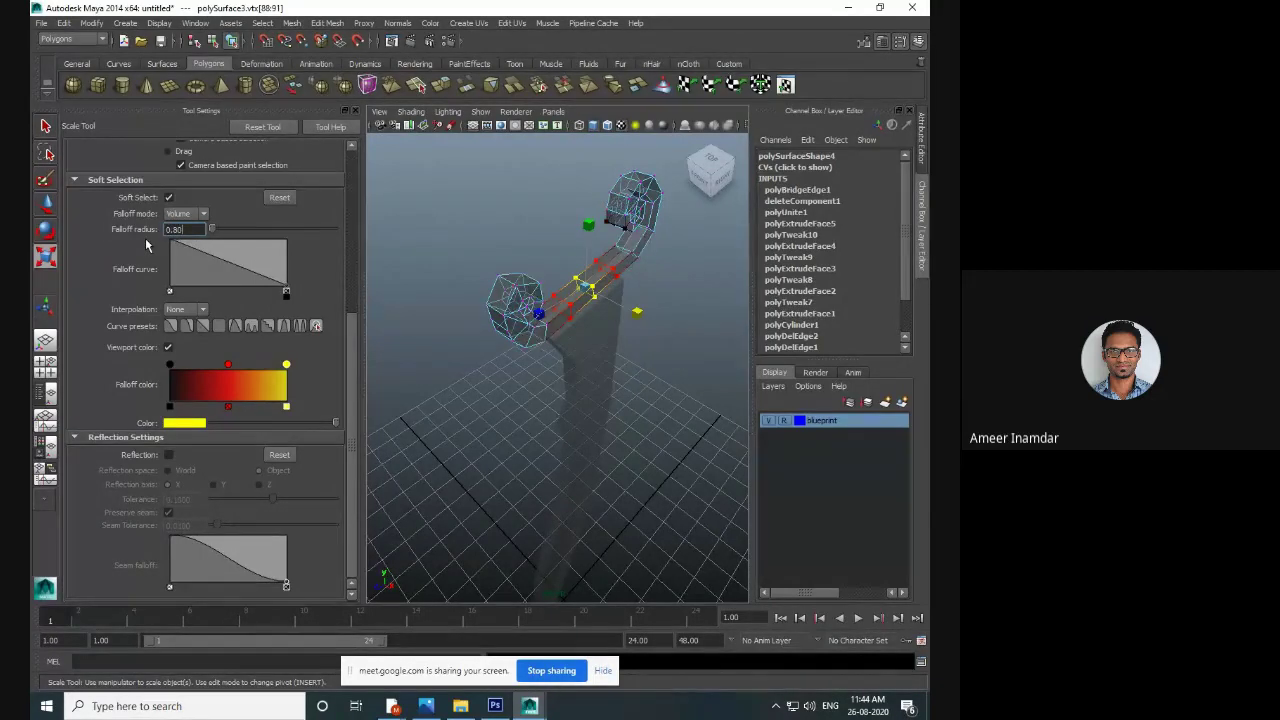
pyautogui.keyDown('alt'); pyautogui.moveTo(585, 280); pyautogui.dragTo(584, 345, button='middle'); pyautogui.keyUp('alt')
pyautogui.scroll(4, 496, 314)
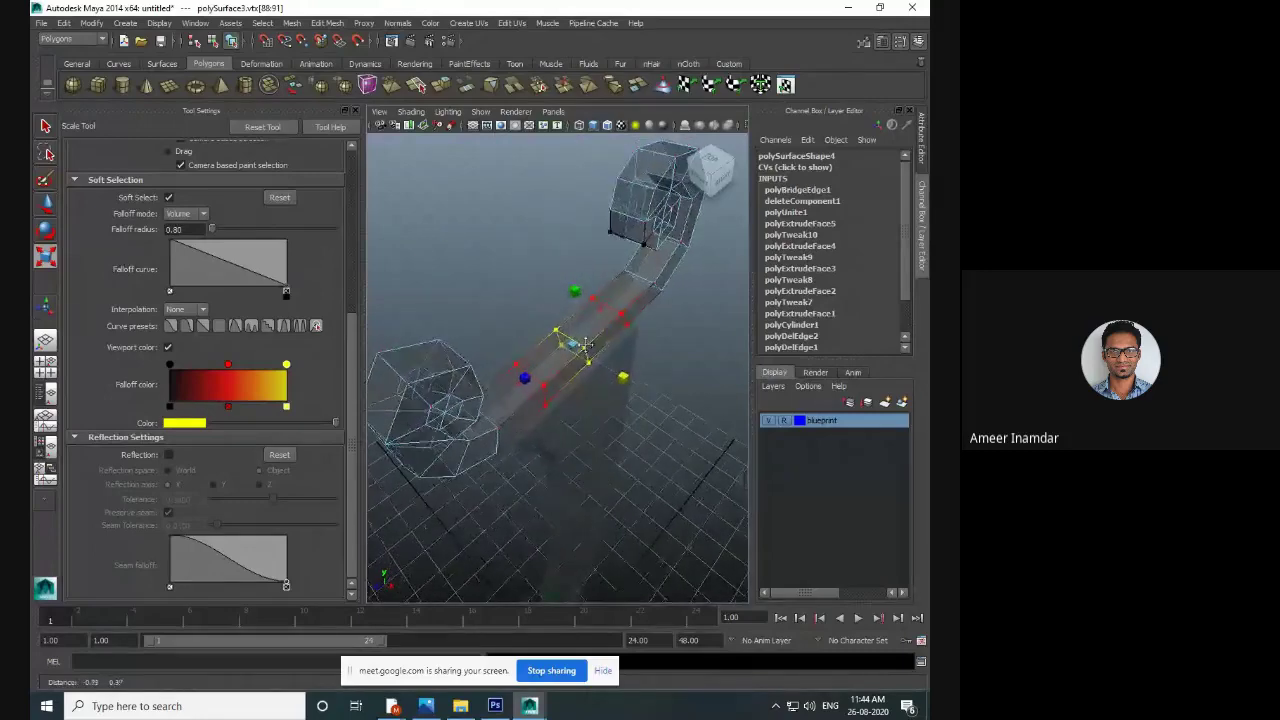
# - Try widening the middle cross-section with a 0.60 falloff radius, then undo the scaling
pyautogui.click(190, 230)
pyautogui.write('0.60')
pyautogui.click(197, 311)
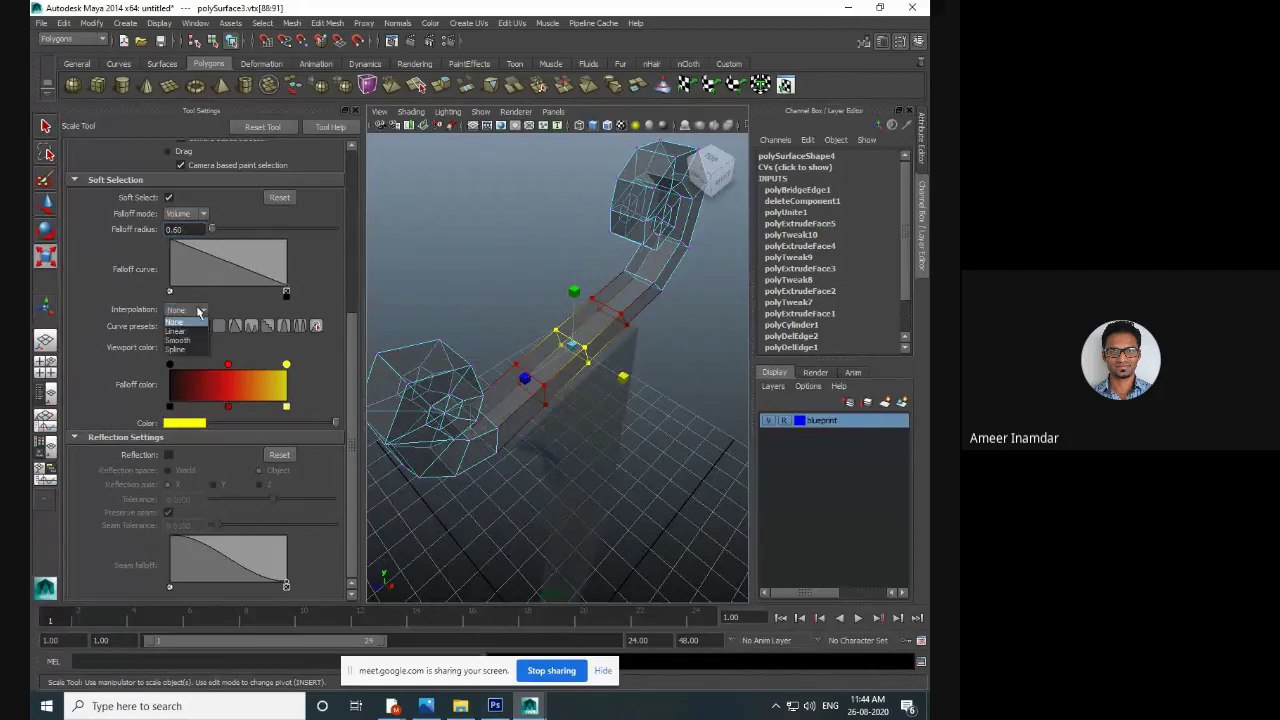
pyautogui.keyDown('alt'); pyautogui.moveTo(592, 330); pyautogui.dragTo(585, 320); pyautogui.keyUp('alt')
pyautogui.press('w')
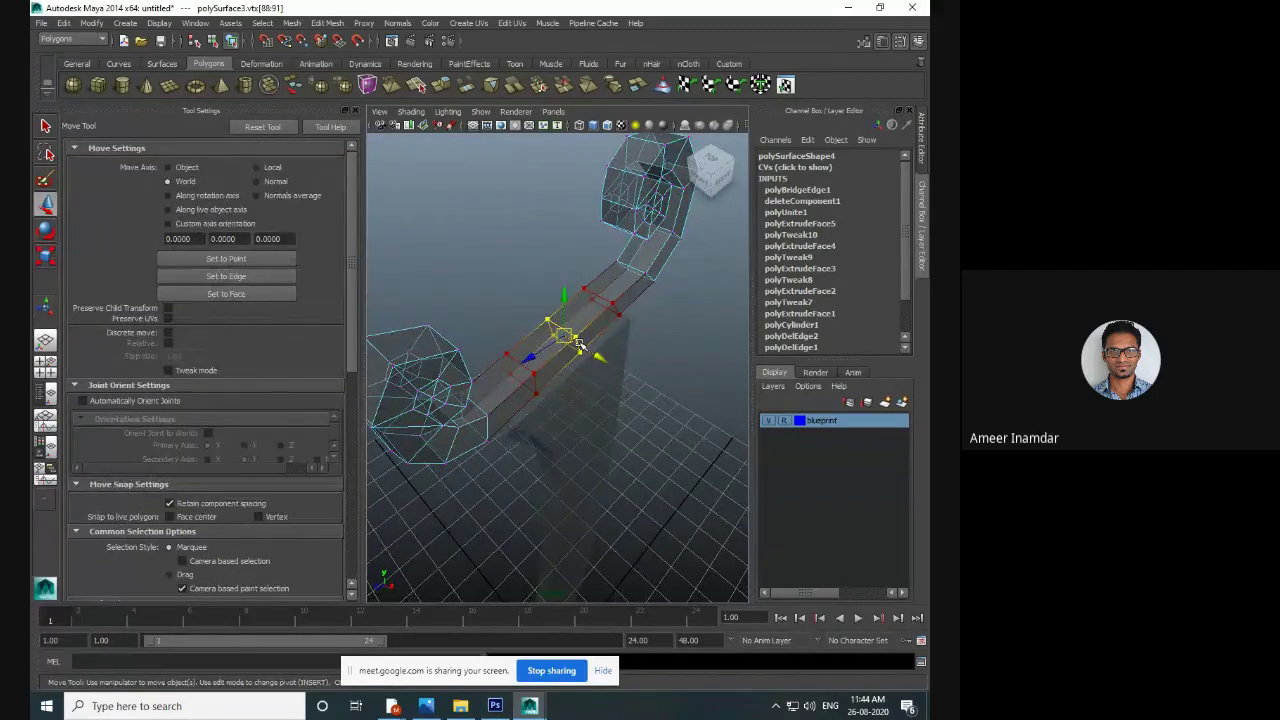
pyautogui.press('e')
pyautogui.press('r')
pyautogui.moveTo(618, 366); pyautogui.dragTo(790, 404)
pyautogui.hotkey('ctrl', 'z')
# - Try widening the middle cross-section with a 0.70 falloff radius and undo it
pyautogui.moveTo(190, 229); pyautogui.dragTo(98, 225)
pyautogui.write('0.70')
pyautogui.press('Return')
pyautogui.moveTo(614, 366); pyautogui.dragTo(811, 401)
pyautogui.hotkey('ctrl', 'z')
# - Set the falloff radius to 0.80 and scale the middle cross-section wider along X
pyautogui.moveTo(190, 230); pyautogui.dragTo(157, 237)
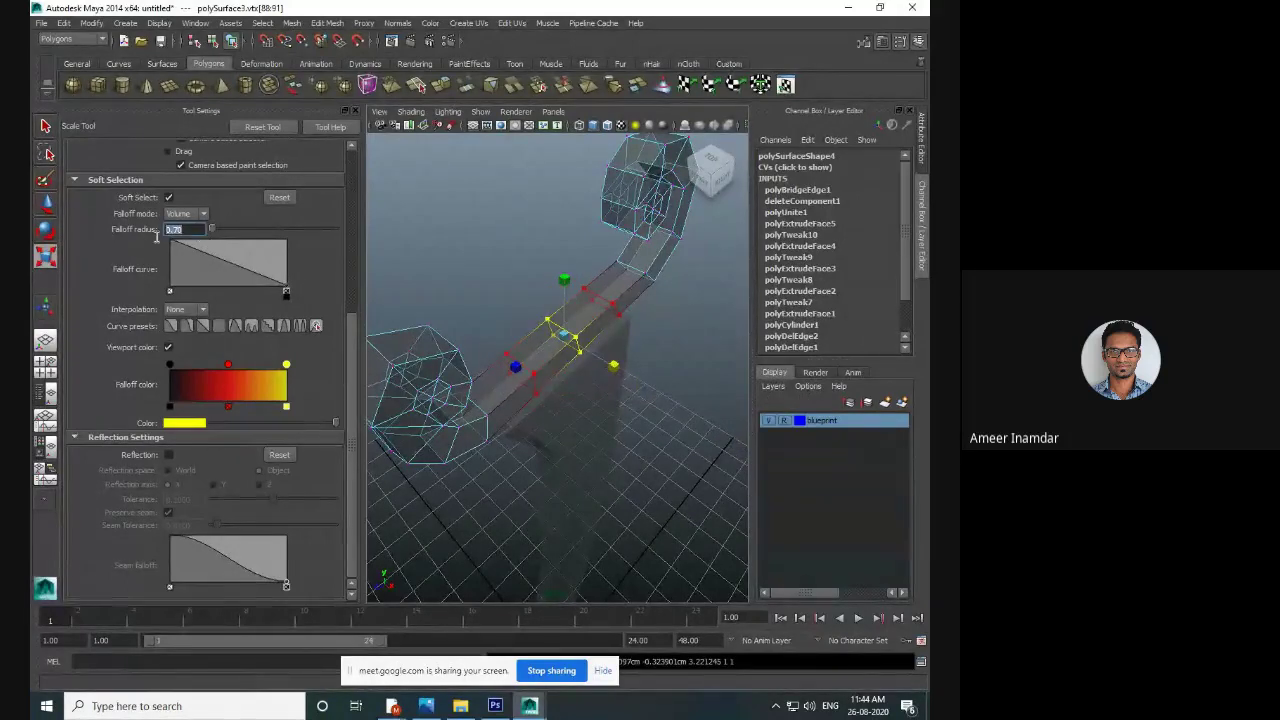
pyautogui.write('0.80')
pyautogui.press('Return')
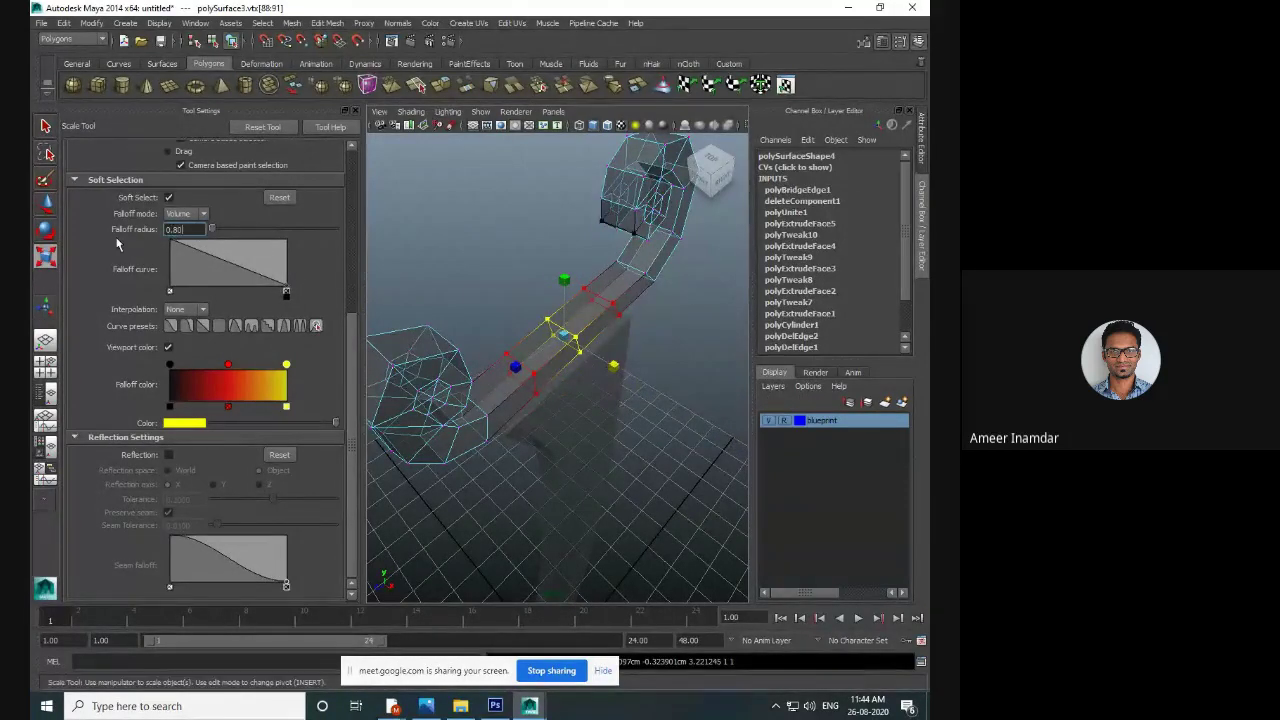
pyautogui.moveTo(614, 366); pyautogui.dragTo(845, 386)
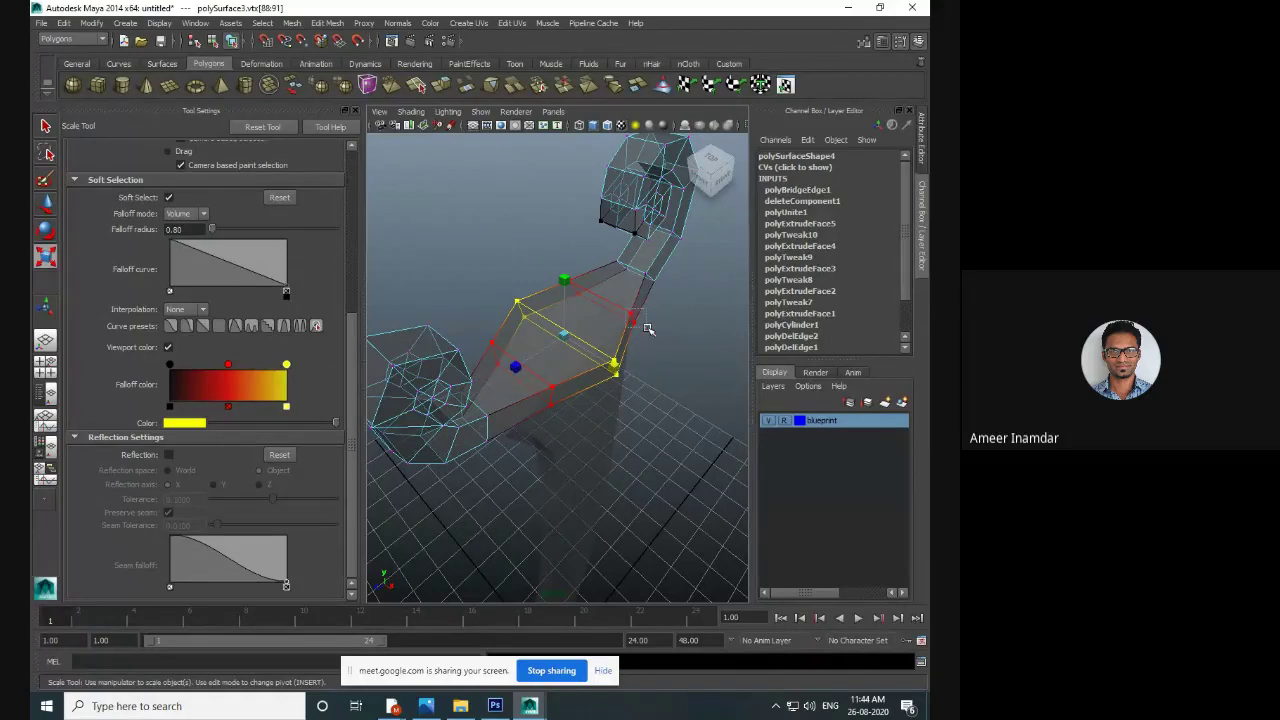
# - Turn off soft selection, close the tool settings and widen the two cross-sections beside the middle one along X by about 1.35 times
pyautogui.moveTo(645, 325); pyautogui.dragTo(650, 327)
pyautogui.keyDown('shift'); pyautogui.moveTo(562, 275); pyautogui.dragTo(589, 302); pyautogui.keyUp('shift')
pyautogui.click(168, 197)
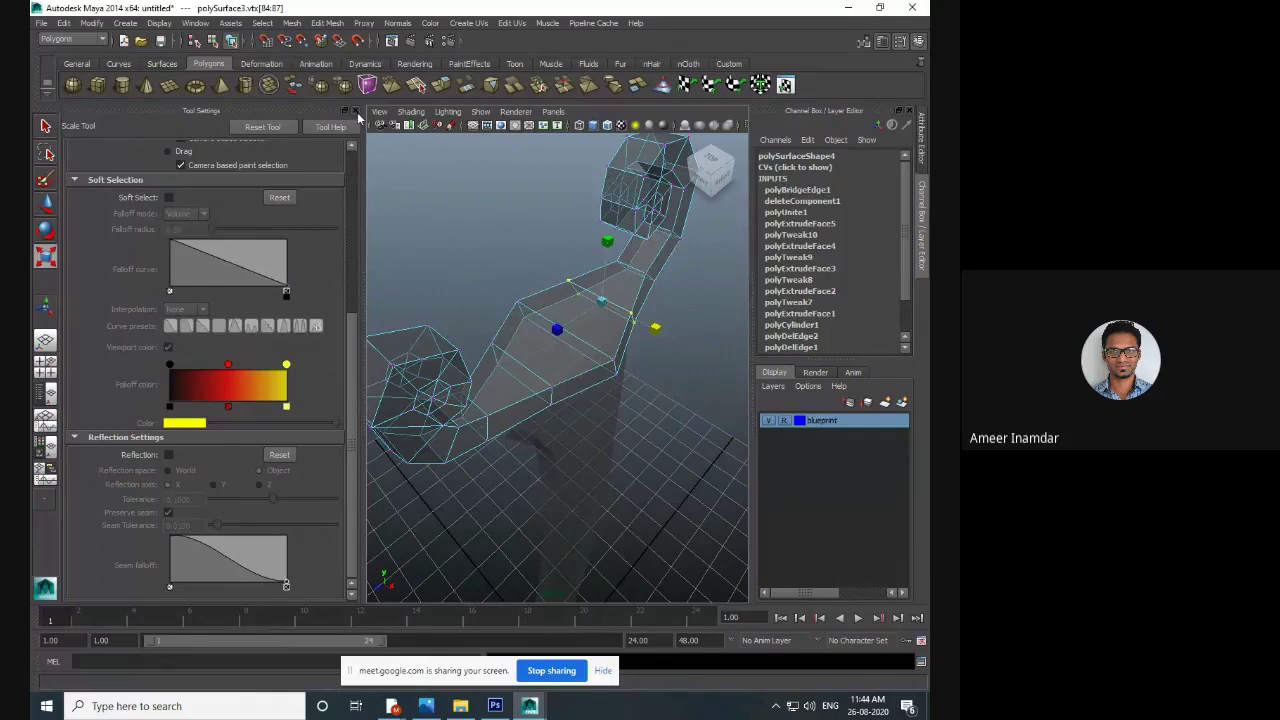
pyautogui.click(355, 111)
pyautogui.keyDown('alt'); pyautogui.moveTo(571, 400); pyautogui.dragTo(310, 324); pyautogui.keyUp('alt')
pyautogui.keyDown('alt'); pyautogui.moveTo(297, 272); pyautogui.dragTo(444, 372); pyautogui.keyUp('alt')
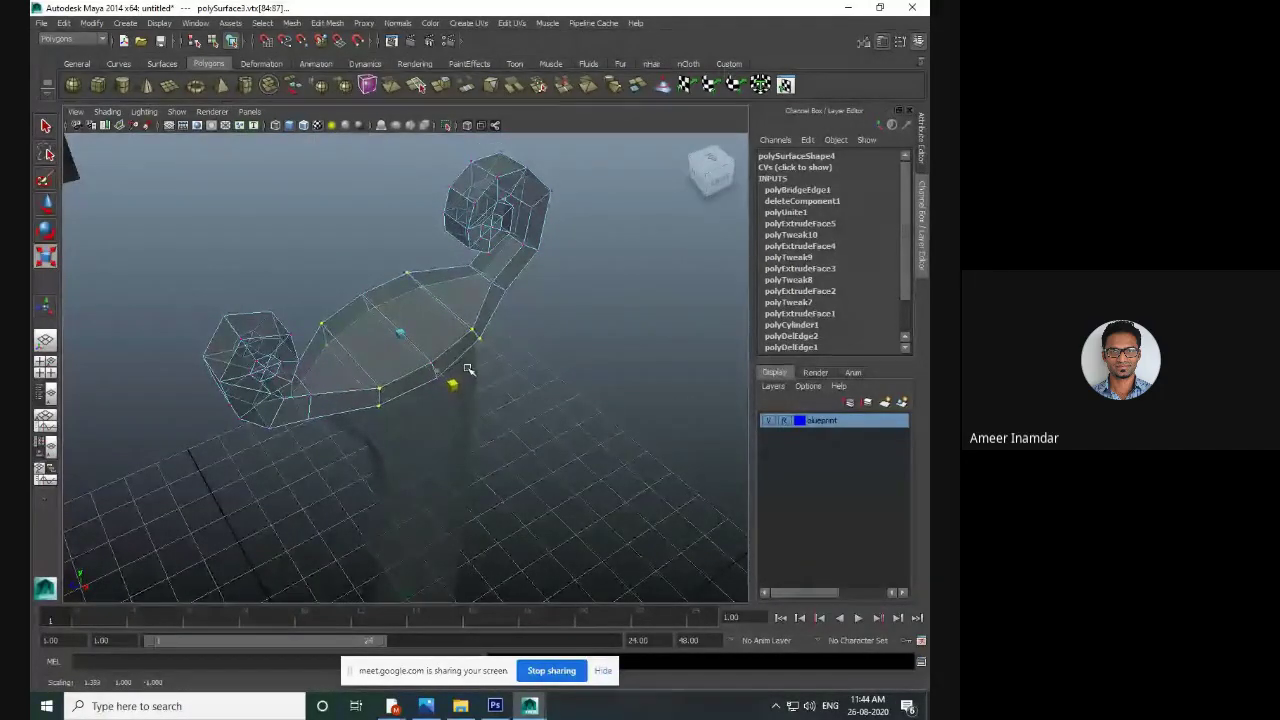
# - Select the vertex loops where the bridge meets both curls and scale them wider along X
pyautogui.keyDown('alt'); pyautogui.moveTo(469, 367); pyautogui.dragTo(500, 311); pyautogui.keyUp('alt')
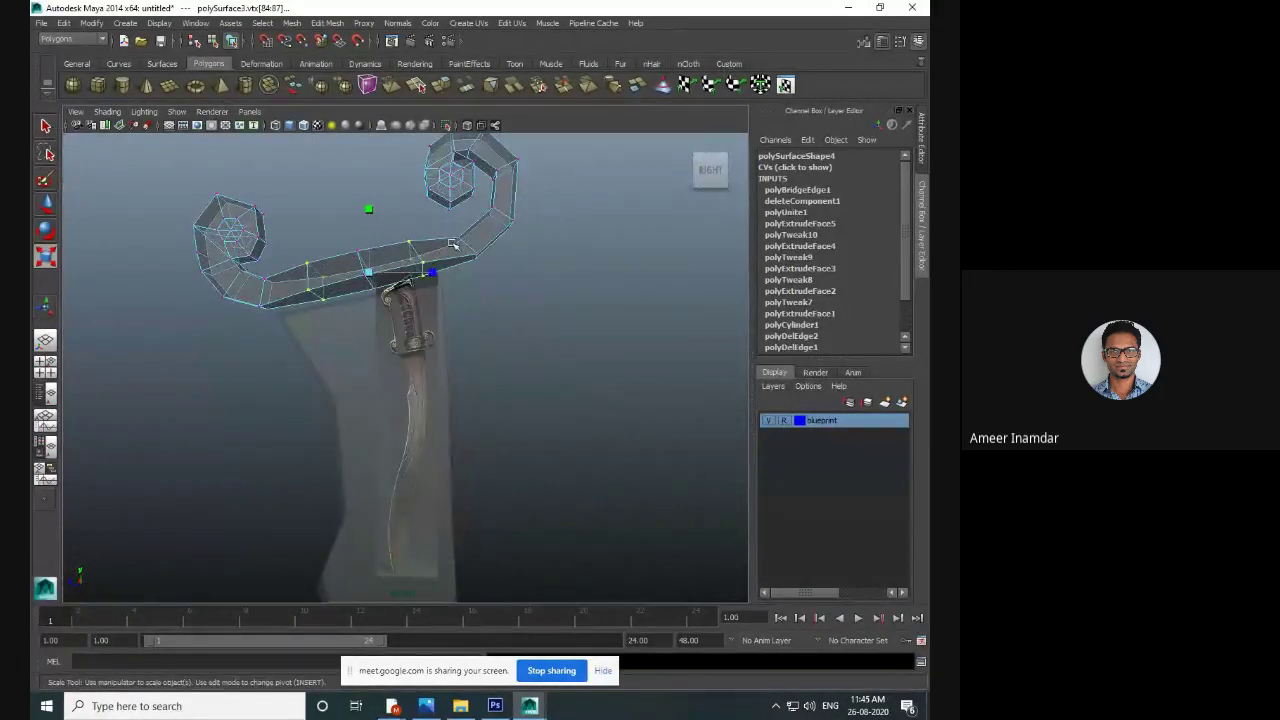
pyautogui.moveTo(485, 262); pyautogui.dragTo(492, 270)
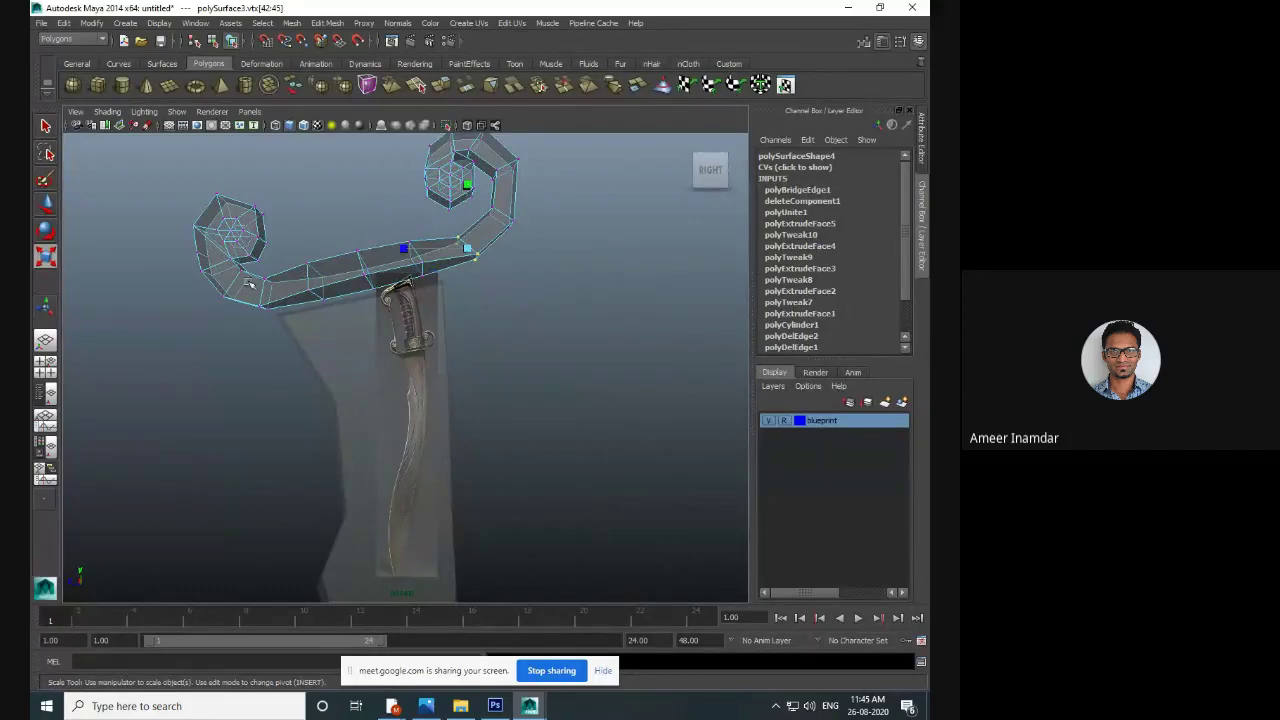
pyautogui.keyDown('shift'); pyautogui.moveTo(279, 308); pyautogui.dragTo(444, 382); pyautogui.keyUp('shift')
pyautogui.moveTo(373, 319); pyautogui.dragTo(333, 305)
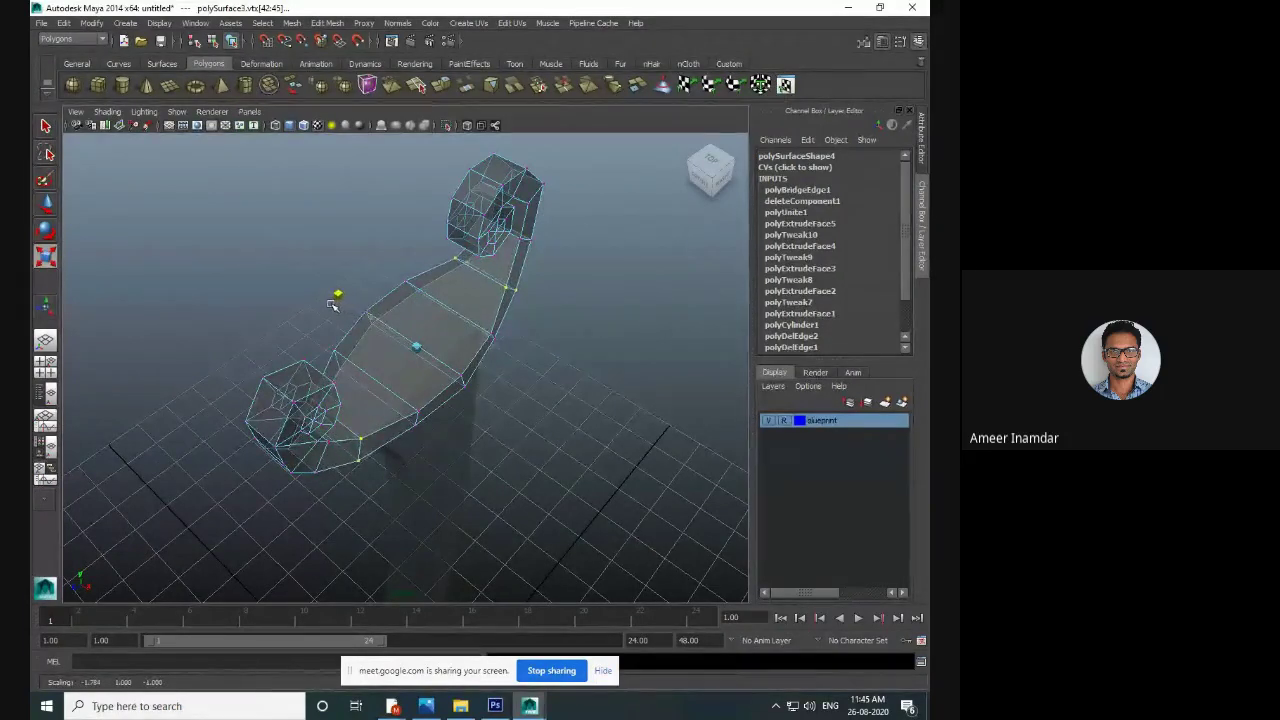
# - Scale the bridge's three inner cross-sections slightly narrower along X and deselect them
pyautogui.keyDown('alt'); pyautogui.moveTo(486, 406); pyautogui.dragTo(417, 364); pyautogui.keyUp('alt')
pyautogui.moveTo(472, 410); pyautogui.dragTo(452, 410)
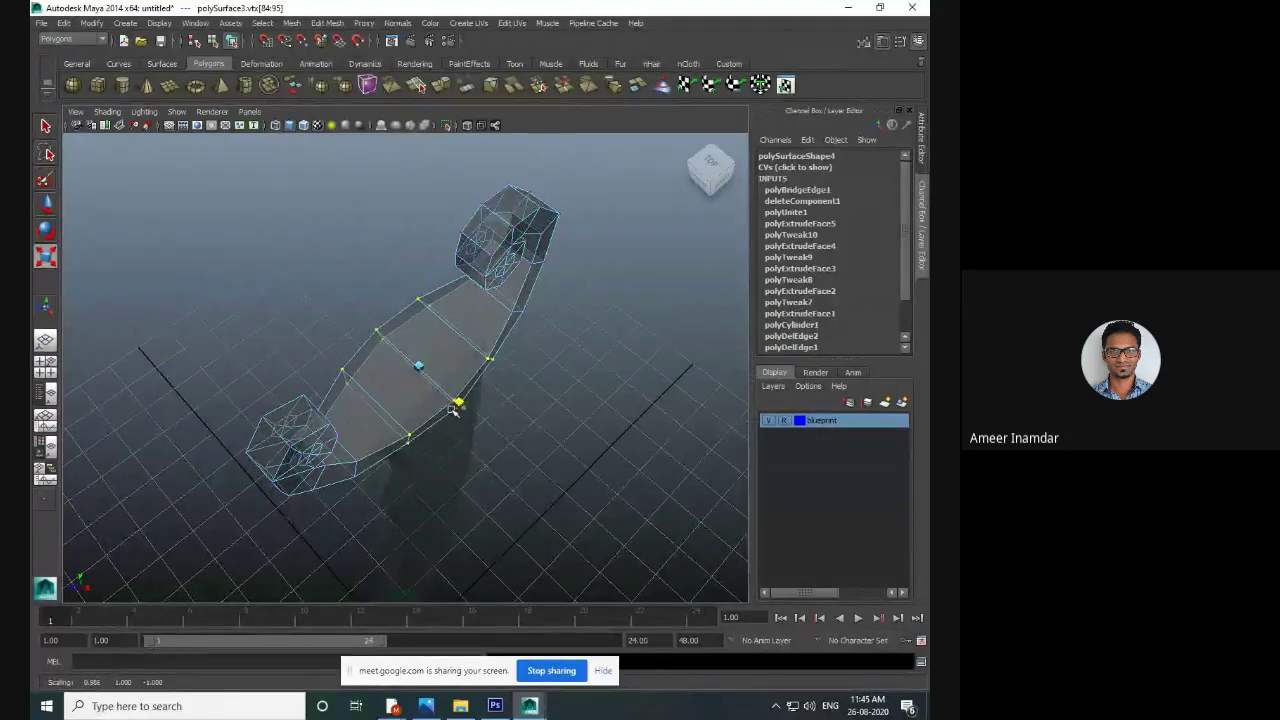
pyautogui.click(540, 440)
# - Return to object mode, select the whole crossguard mesh and show it over the reference in the side view
pyautogui.keyDown('alt'); pyautogui.moveTo(545, 441); pyautogui.dragTo(486, 371); pyautogui.keyUp('alt')
pyautogui.keyDown('alt'); pyautogui.moveTo(420, 334); pyautogui.dragTo(431, 370); pyautogui.keyUp('alt')
pyautogui.moveTo(464, 246); pyautogui.dragTo(509, 230, button='right')
pyautogui.click(466, 256)
pyautogui.keyDown('alt'); pyautogui.moveTo(517, 323); pyautogui.dragTo(447, 218); pyautogui.keyUp('alt')
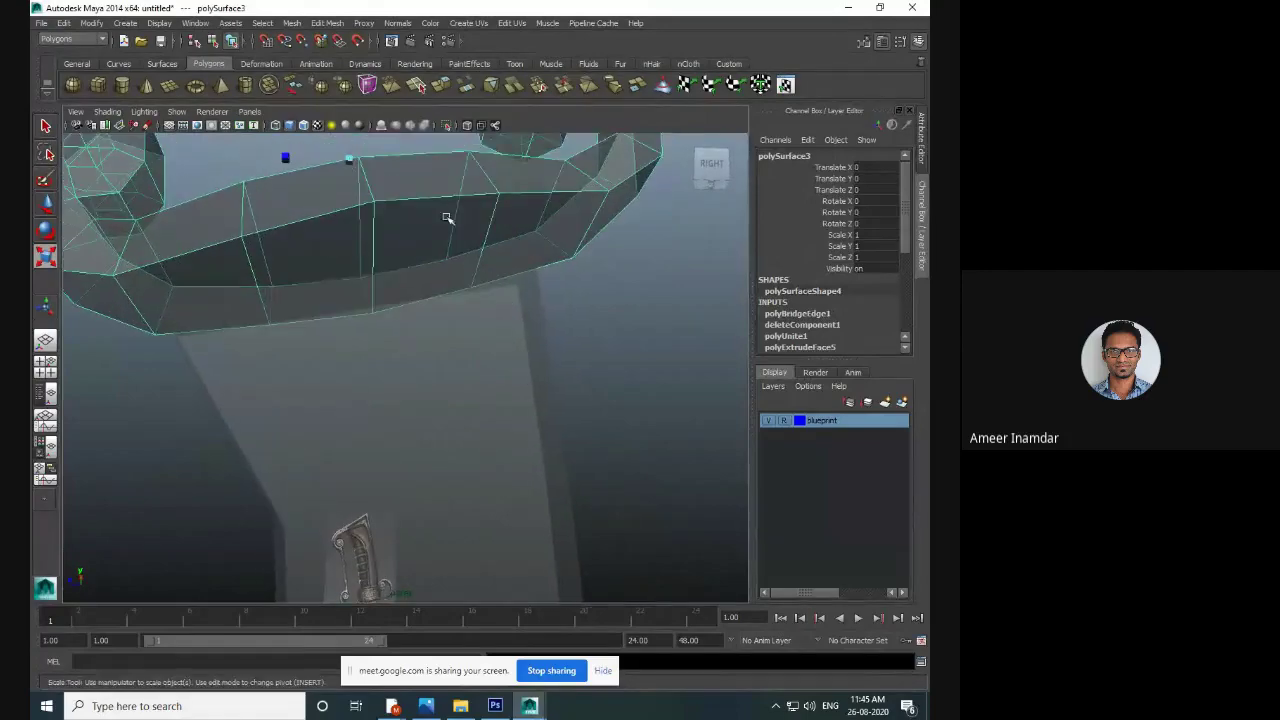
pyautogui.press('space')
pyautogui.press('space')
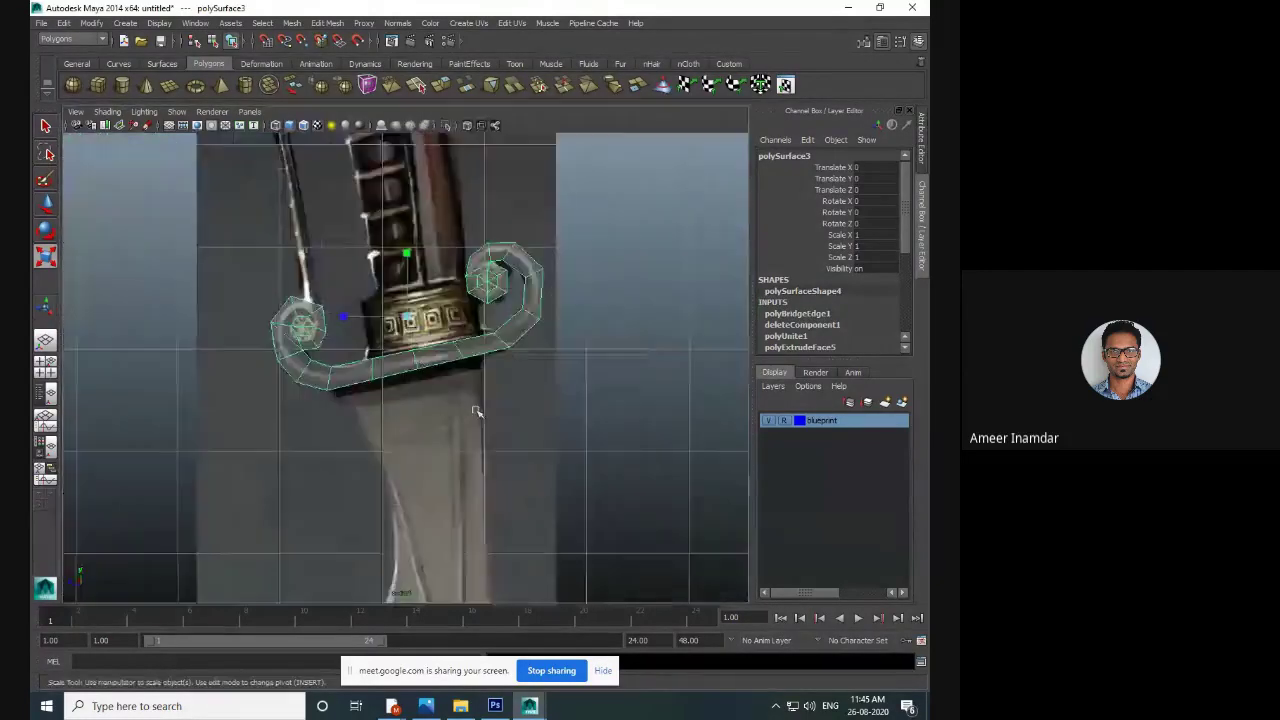
# - Examine in the perspective view how the blade's upper end meets the underside of the crossguard
pyautogui.press('space')
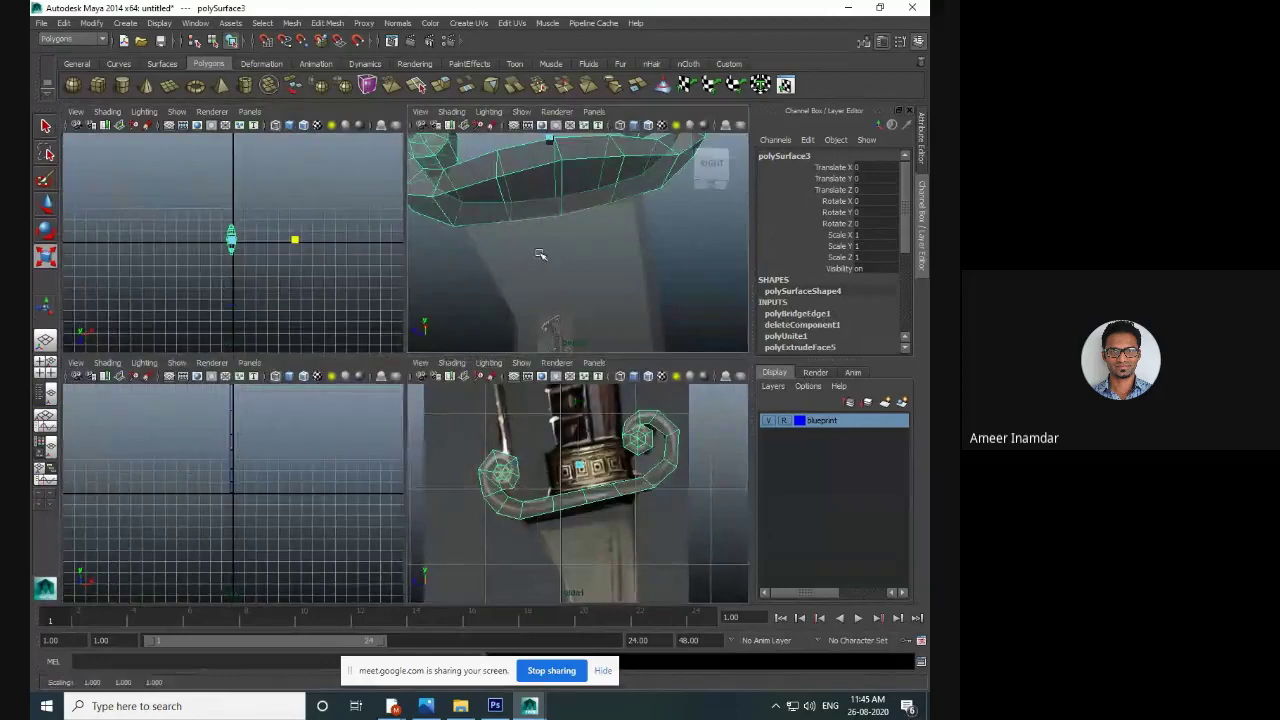
pyautogui.press('space')
pyautogui.keyDown('alt'); pyautogui.moveTo(537, 262); pyautogui.dragTo(520, 310); pyautogui.keyUp('alt')
pyautogui.click(443, 360)
pyautogui.scroll(-4, 443, 360)
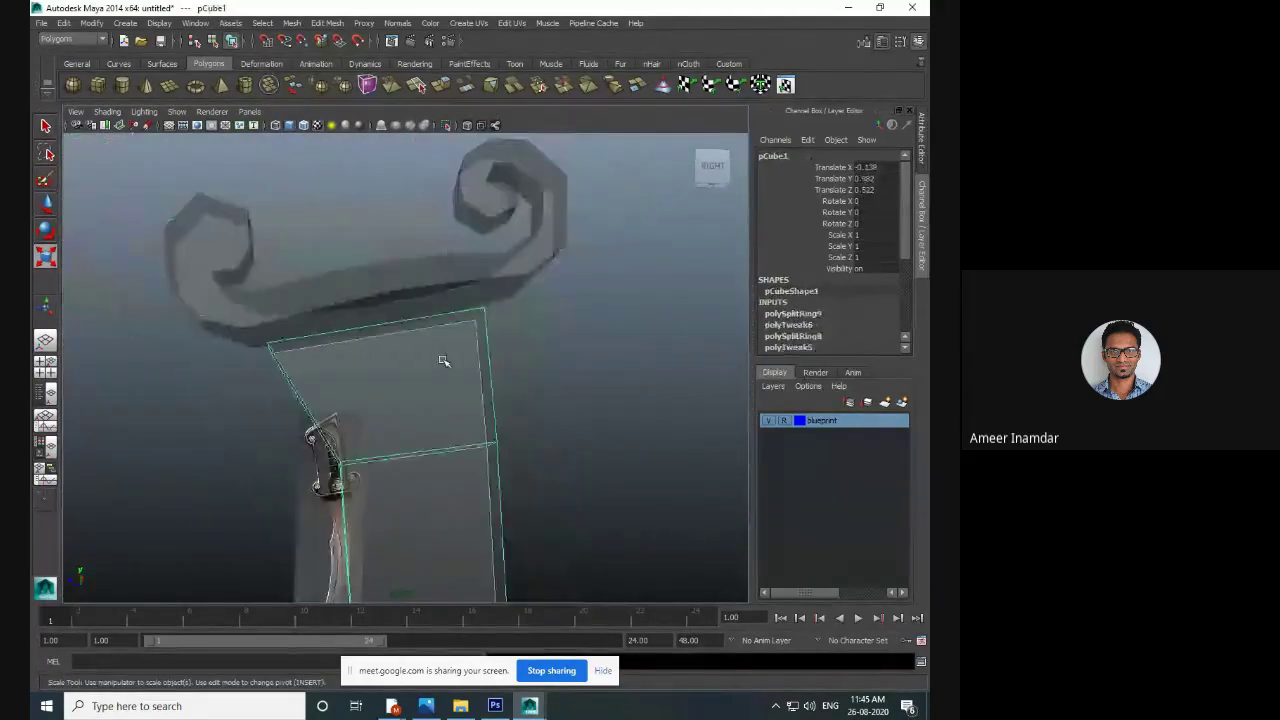
pyautogui.scroll(2, 444, 361)
pyautogui.keyDown('alt'); pyautogui.moveTo(443, 360); pyautogui.dragTo(449, 397); pyautogui.keyUp('alt')
pyautogui.click(428, 312)
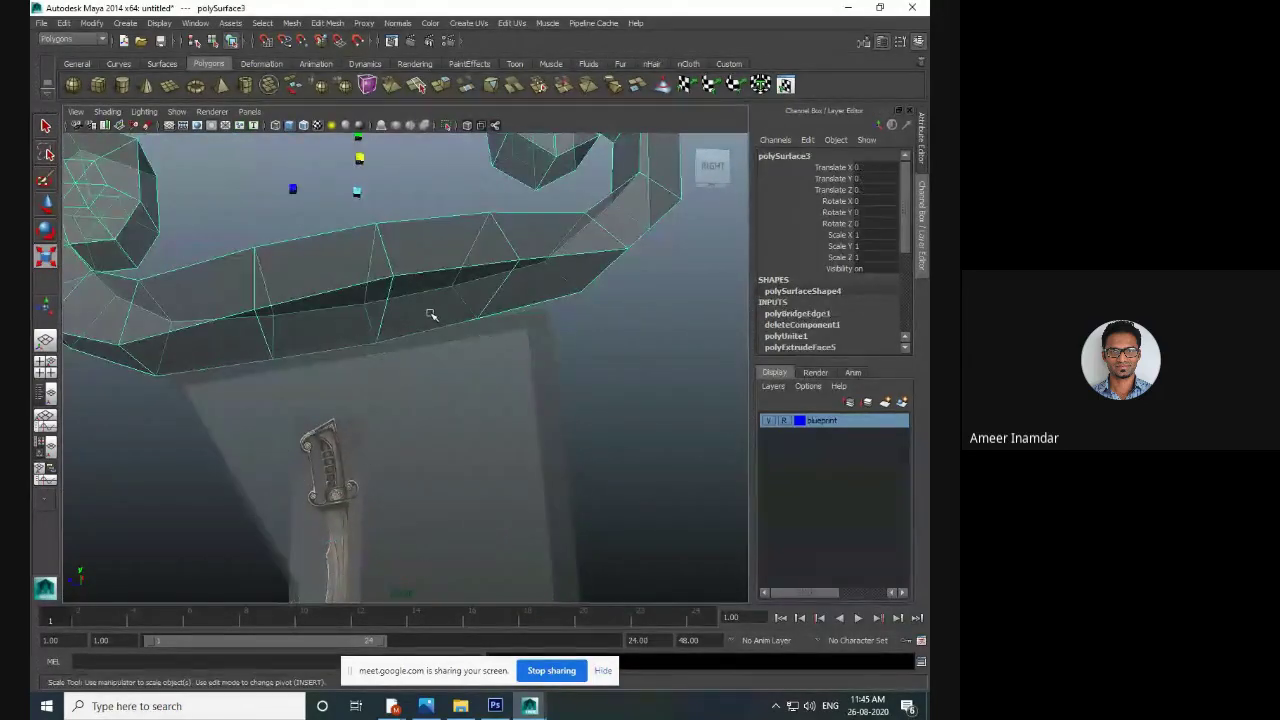
pyautogui.press('r')
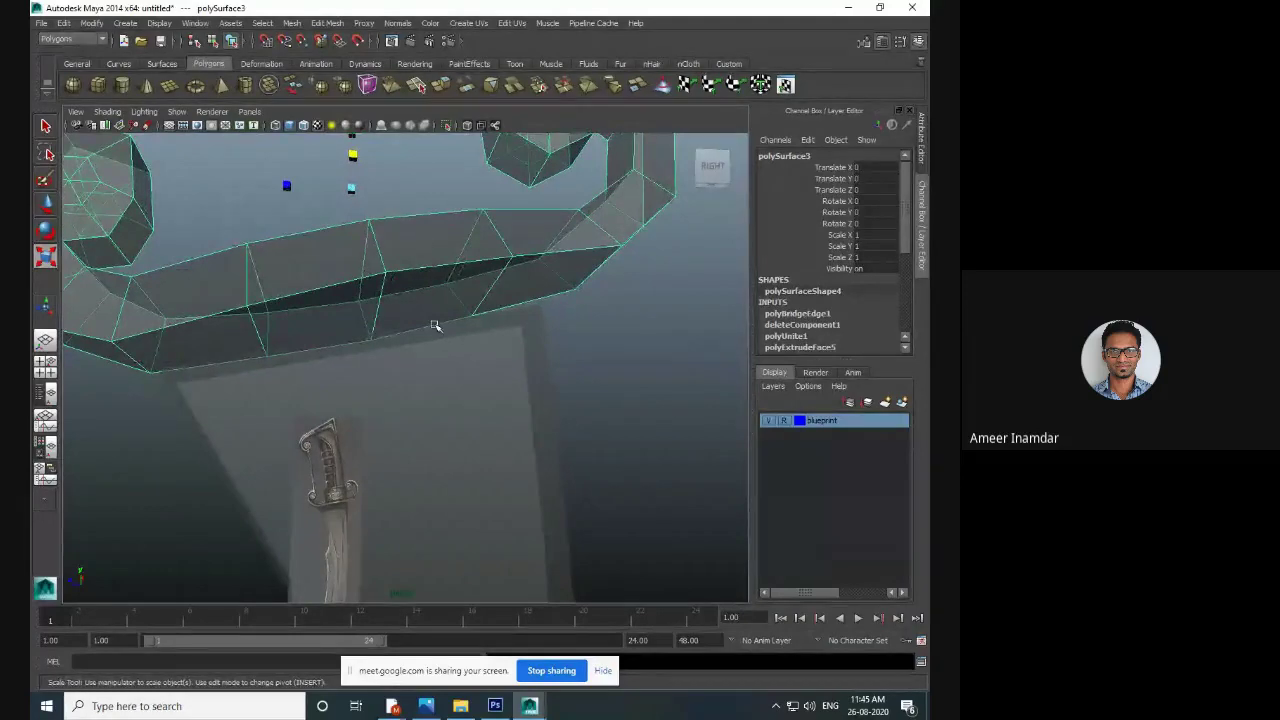
# - Select the blade mesh and activate the Insert Edge Loop tool on it
pyautogui.click(424, 385)
pyautogui.scroll(-6, 425, 383)
pyautogui.moveTo(426, 384)
pyautogui.keyDown('alt'); pyautogui.mouseDown(button='middle')
pyautogui.moveTo(429, 332)
pyautogui.moveTo(428, 372)
pyautogui.mouseUp(button='middle'); pyautogui.keyUp('alt')
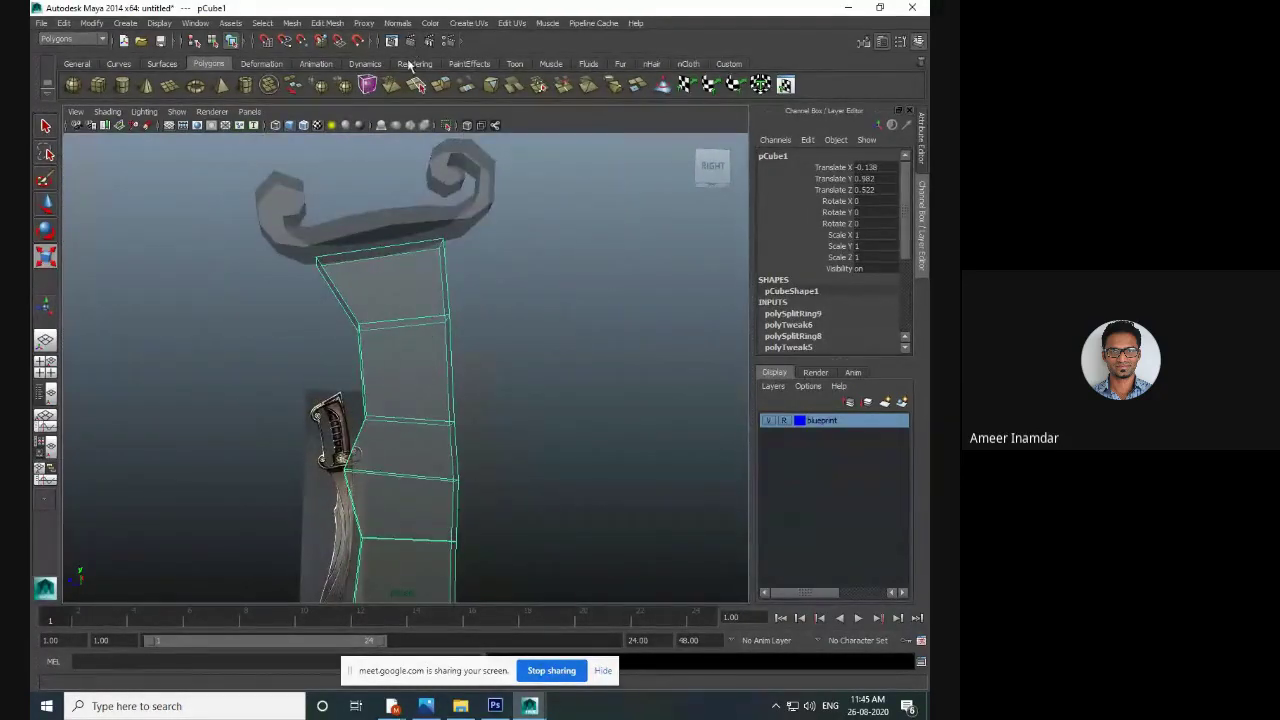
pyautogui.click(294, 24)
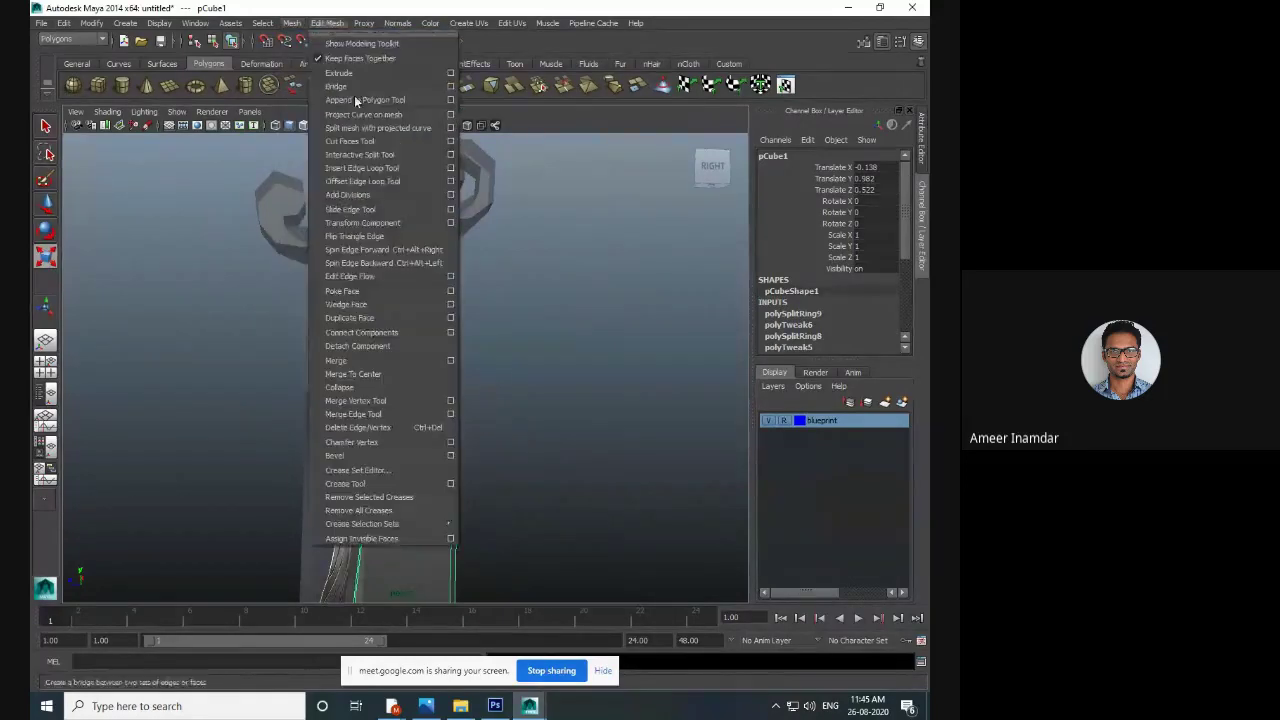
pyautogui.click(380, 177)
pyautogui.scroll(3, 400, 260)
pyautogui.keyDown('alt'); pyautogui.moveTo(400, 260); pyautogui.dragTo(393, 286, button='middle'); pyautogui.keyUp('alt')
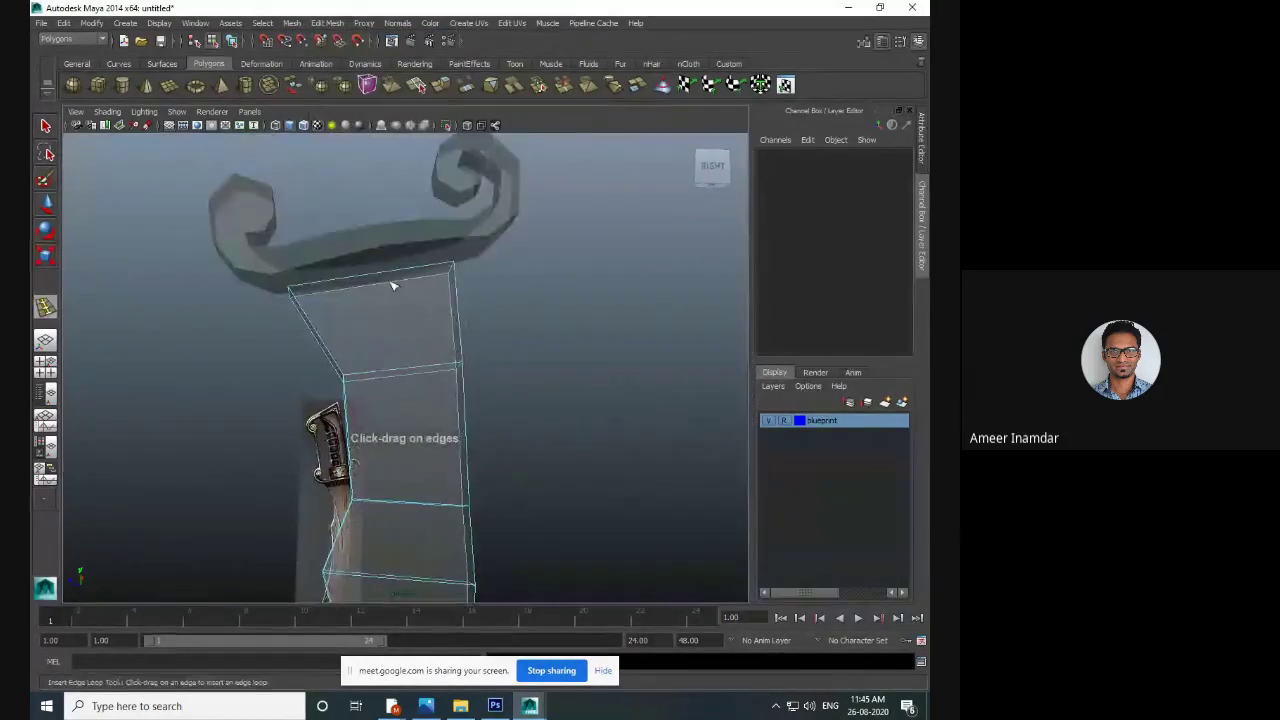
pyautogui.moveTo(358, 280); pyautogui.dragTo(386, 278)
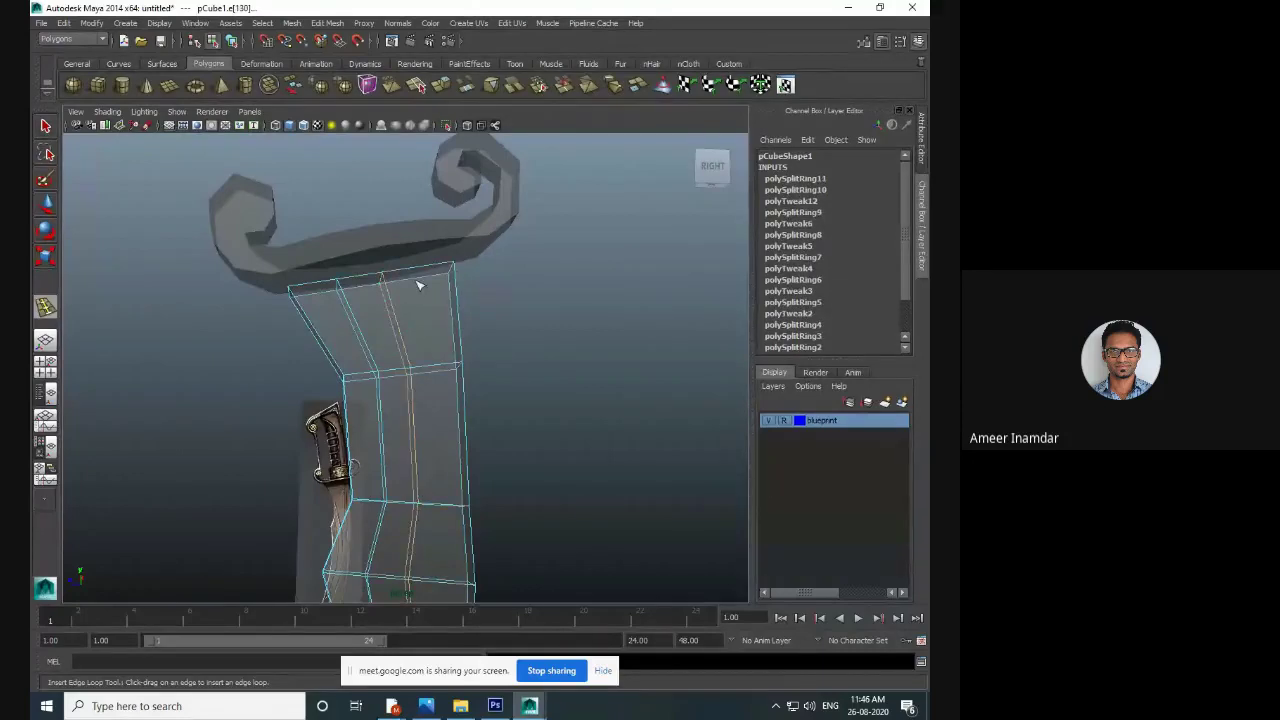
pyautogui.hotkey('ctrl', 'z')
pyautogui.hotkey('ctrl', 'z')
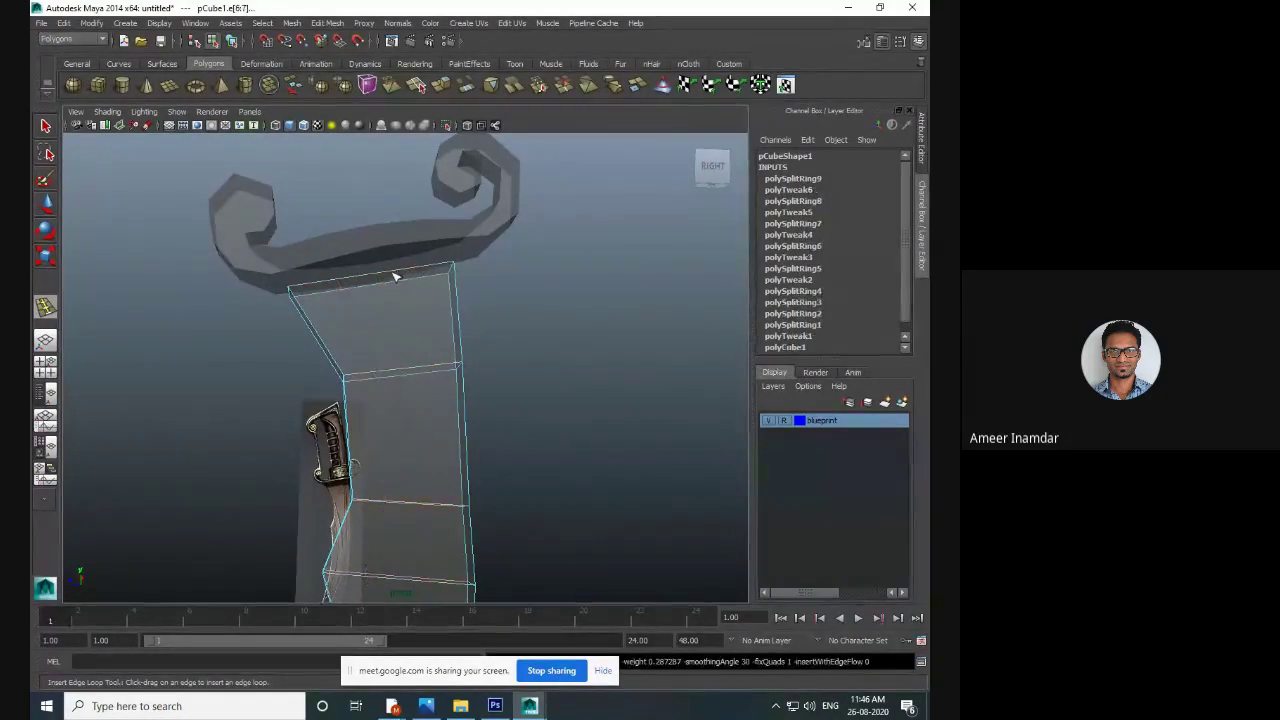
# - Insert two lengthwise edge loops along the blade, replace the left one with a loop nearer the left edge, and return to object mode
pyautogui.moveTo(356, 284); pyautogui.dragTo(409, 276)
pyautogui.click(47, 127)
pyautogui.moveTo(420, 300); pyautogui.dragTo(412, 266, button='right')
pyautogui.doubleClick(368, 313)
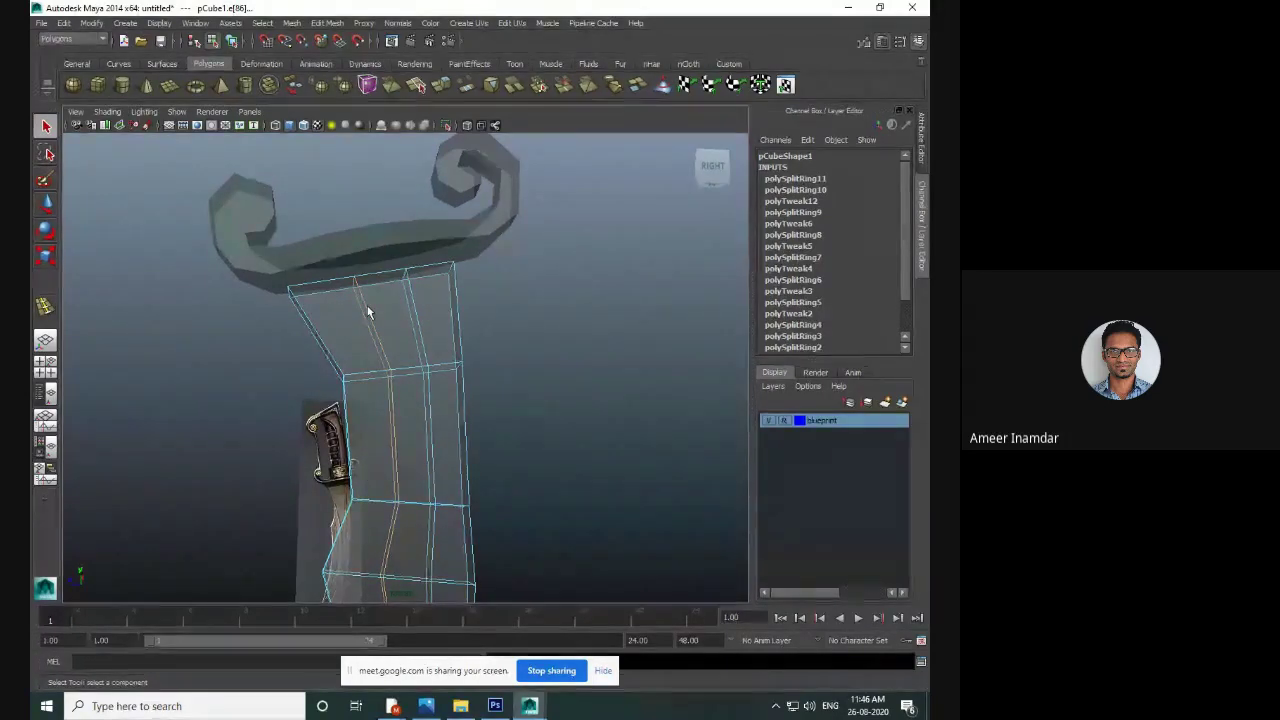
pyautogui.press('Delete')
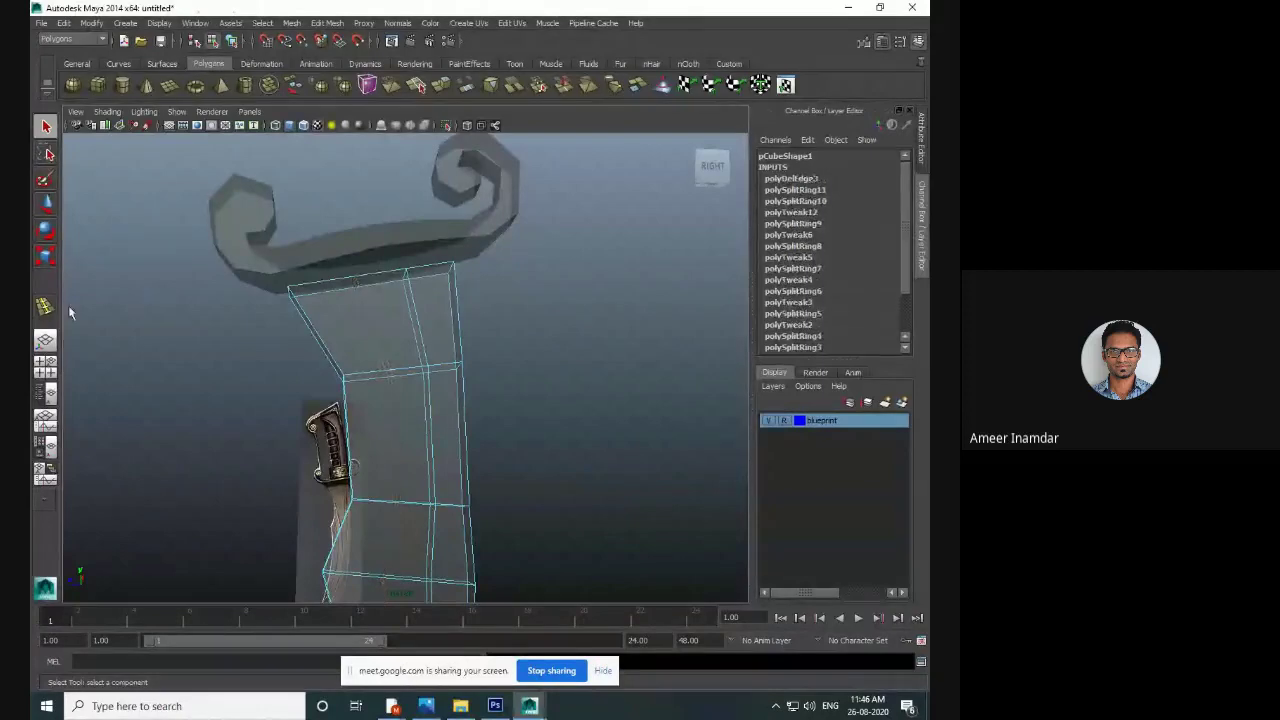
pyautogui.press('y')
pyautogui.moveTo(353, 283); pyautogui.dragTo(345, 286)
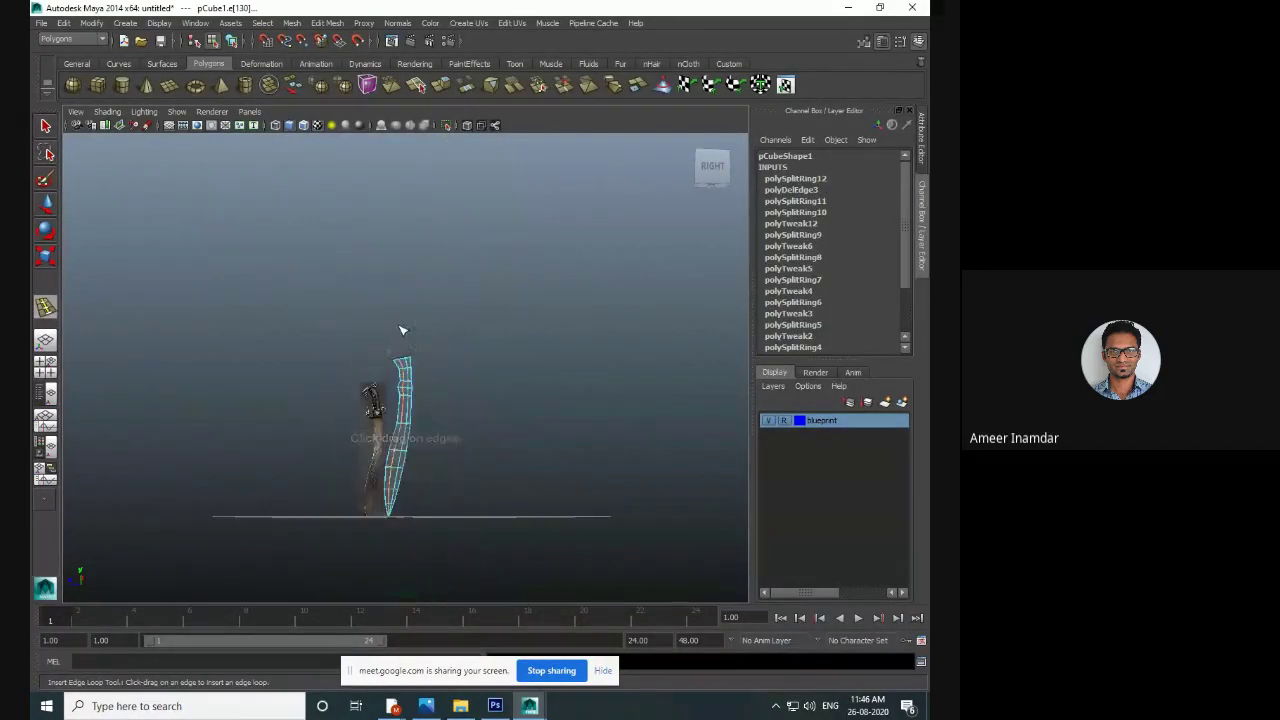
pyautogui.press('q')
pyautogui.scroll(4, 435, 289)
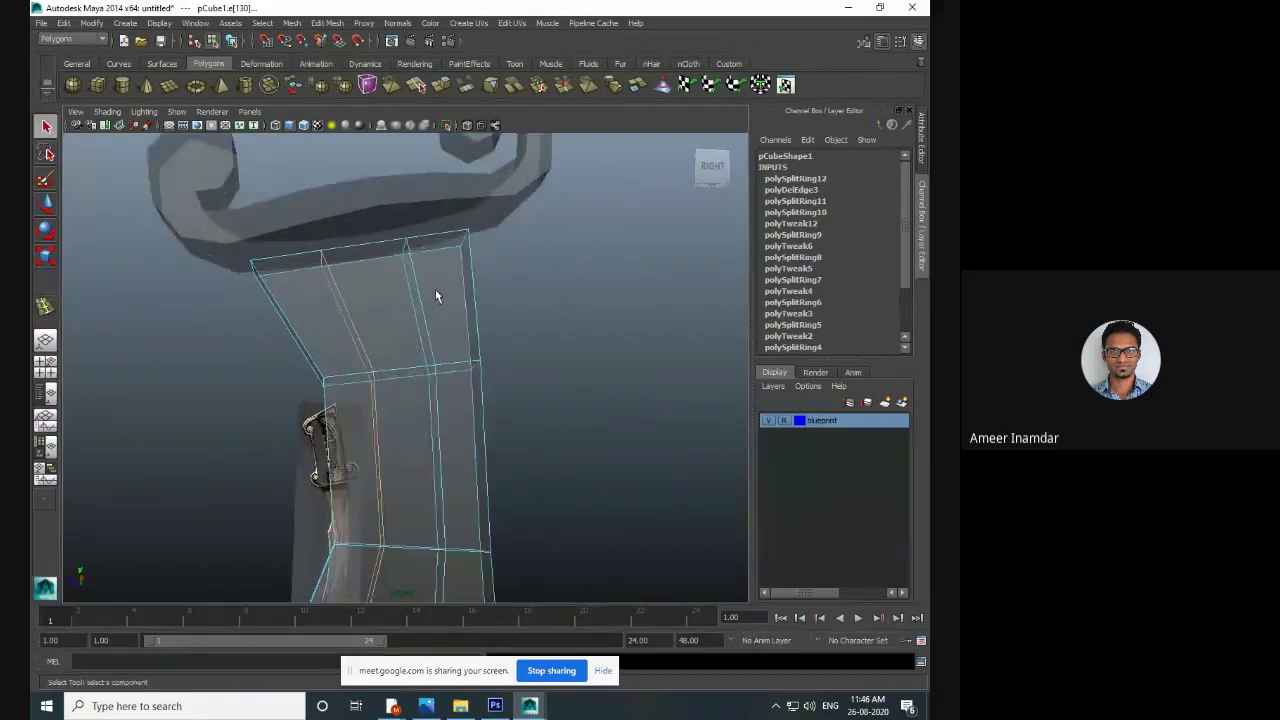
pyautogui.moveTo(431, 333); pyautogui.dragTo(487, 310, button='right')
pyautogui.click(456, 349)
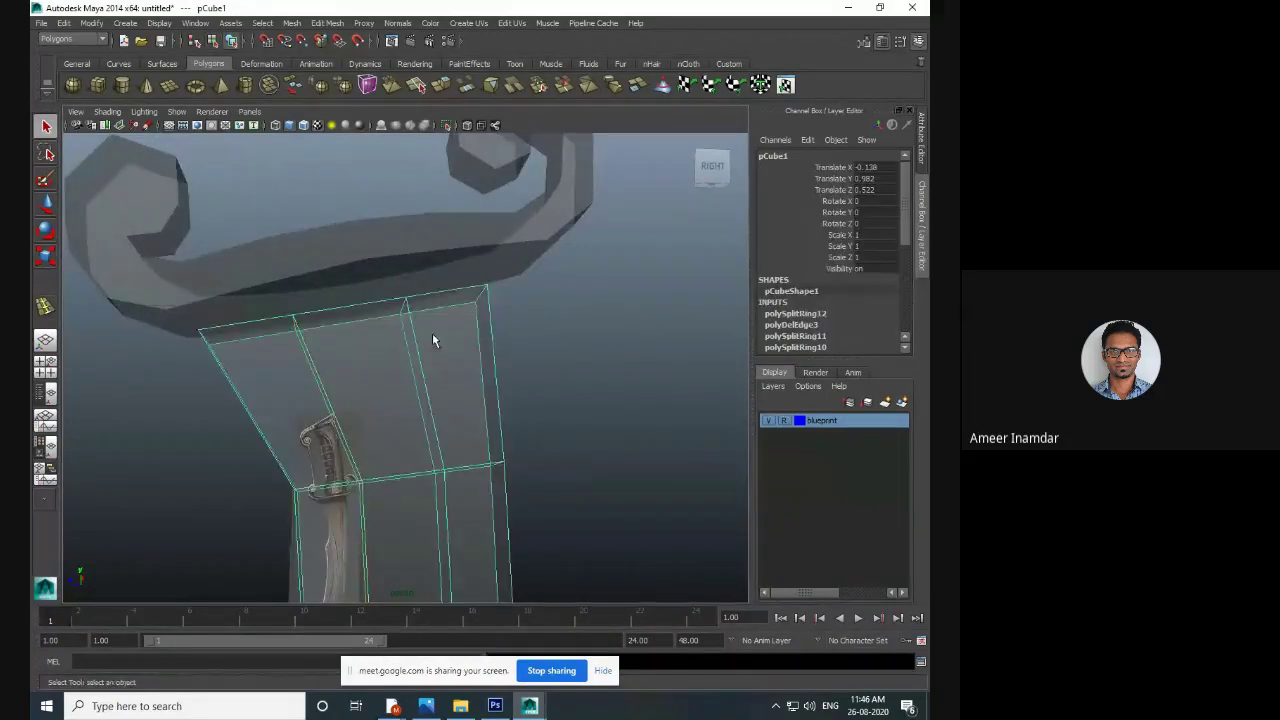
# - Compare the crossguard's bridge cross-sections with the blade's lengthwise edge loops from several angles
pyautogui.keyDown('alt'); pyautogui.moveTo(432, 333); pyautogui.dragTo(430, 343, button='middle'); pyautogui.keyUp('alt')
pyautogui.click(430, 345)
pyautogui.moveTo(430, 345)
pyautogui.keyDown('alt'); pyautogui.mouseDown()
pyautogui.moveTo(411, 337)
pyautogui.moveTo(409, 311)
pyautogui.moveTo(443, 329)
pyautogui.mouseUp(); pyautogui.keyUp('alt')
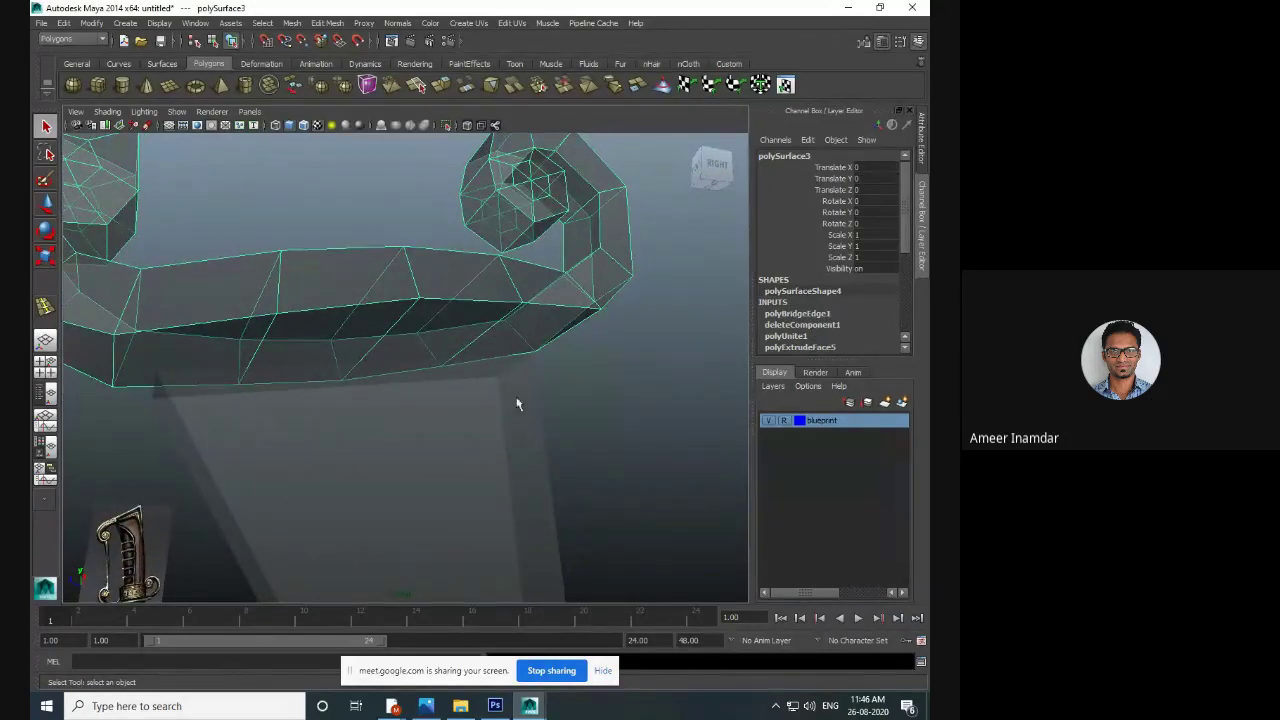
pyautogui.click(449, 449)
pyautogui.keyDown('alt'); pyautogui.moveTo(449, 449); pyautogui.dragTo(496, 421); pyautogui.keyUp('alt')
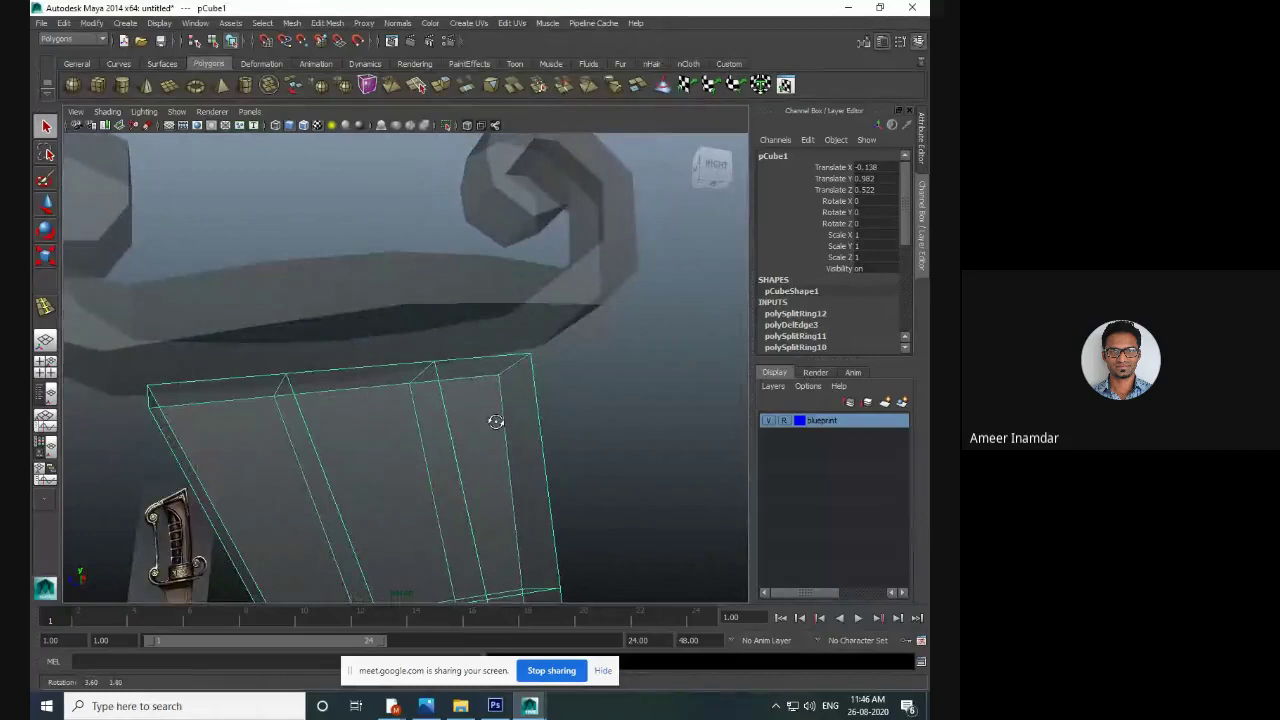
pyautogui.click(393, 305)
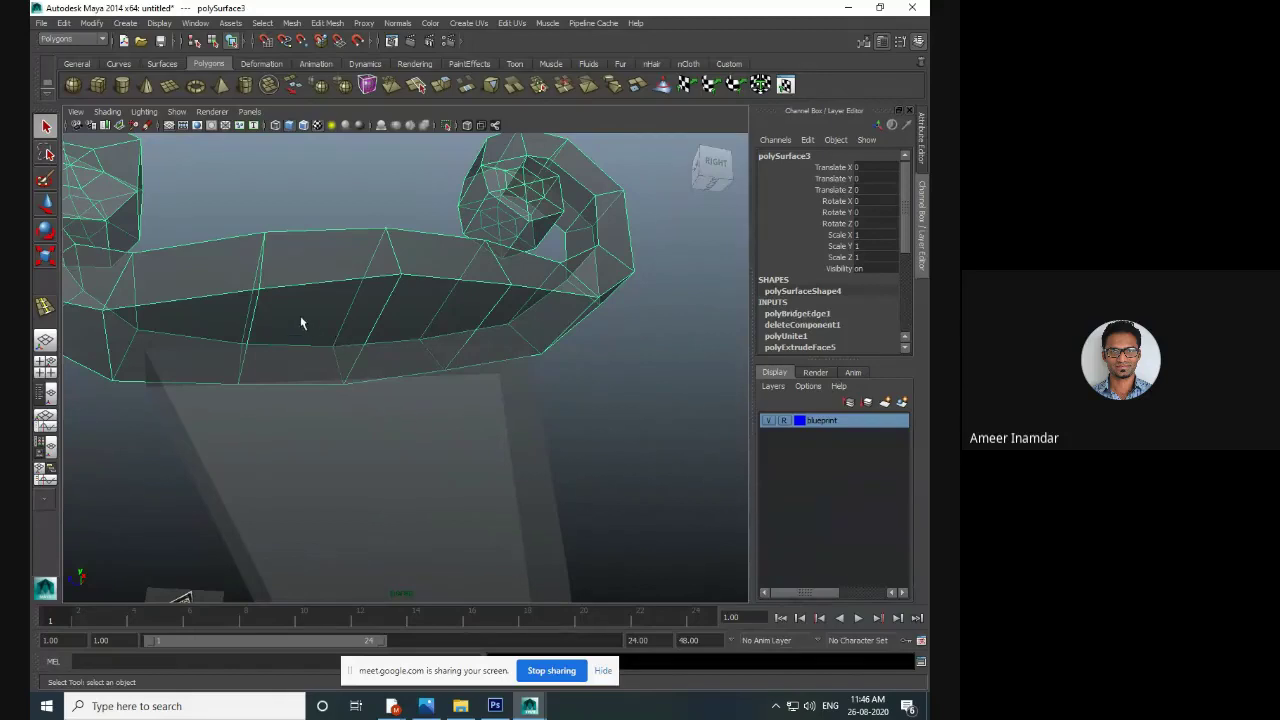
pyautogui.keyDown('alt'); pyautogui.moveTo(430, 298); pyautogui.dragTo(414, 303); pyautogui.keyUp('alt')
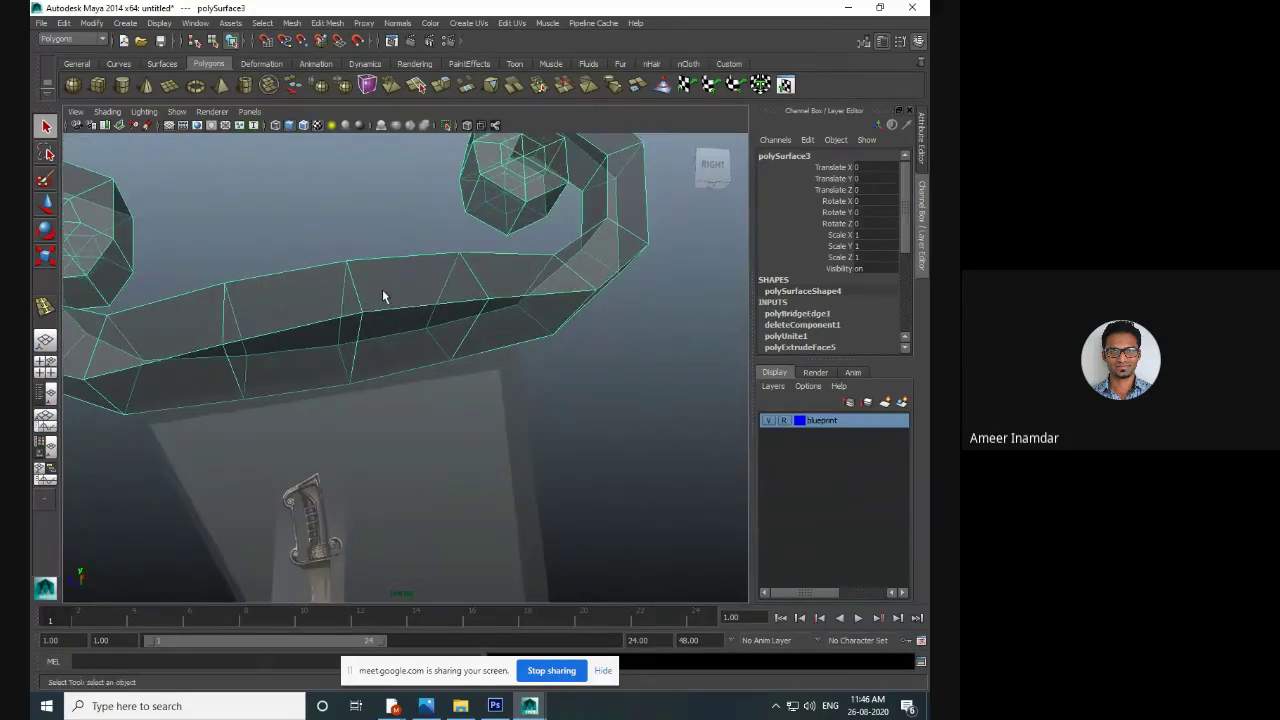
# - Delete the middle edge loop of the crossguard's bridge section
pyautogui.rightClick(382, 294)
pyautogui.click(346, 290)
pyautogui.rightClick(366, 292)
pyautogui.click(367, 264)
pyautogui.click(358, 296)
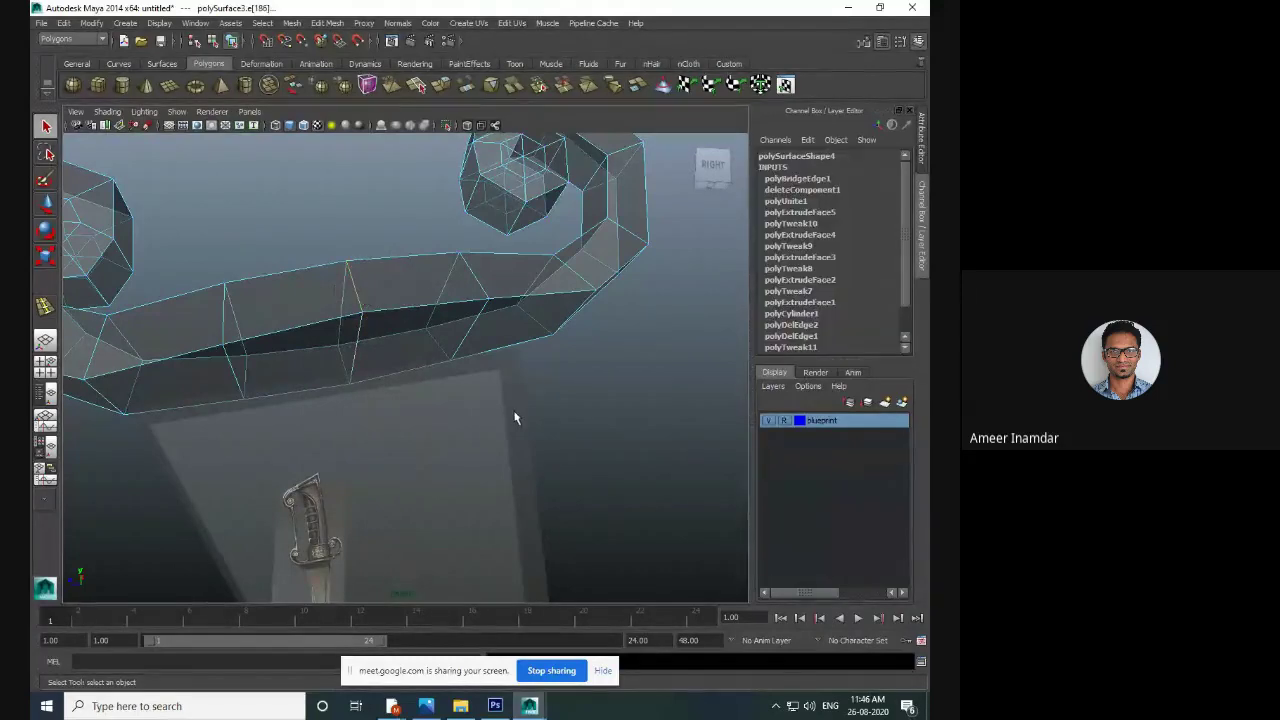
pyautogui.press('Delete')
# - Move the vertices of the bridge's two inner cross-sections outward in the side view, toward the curls, following the reference outline
pyautogui.press('space')
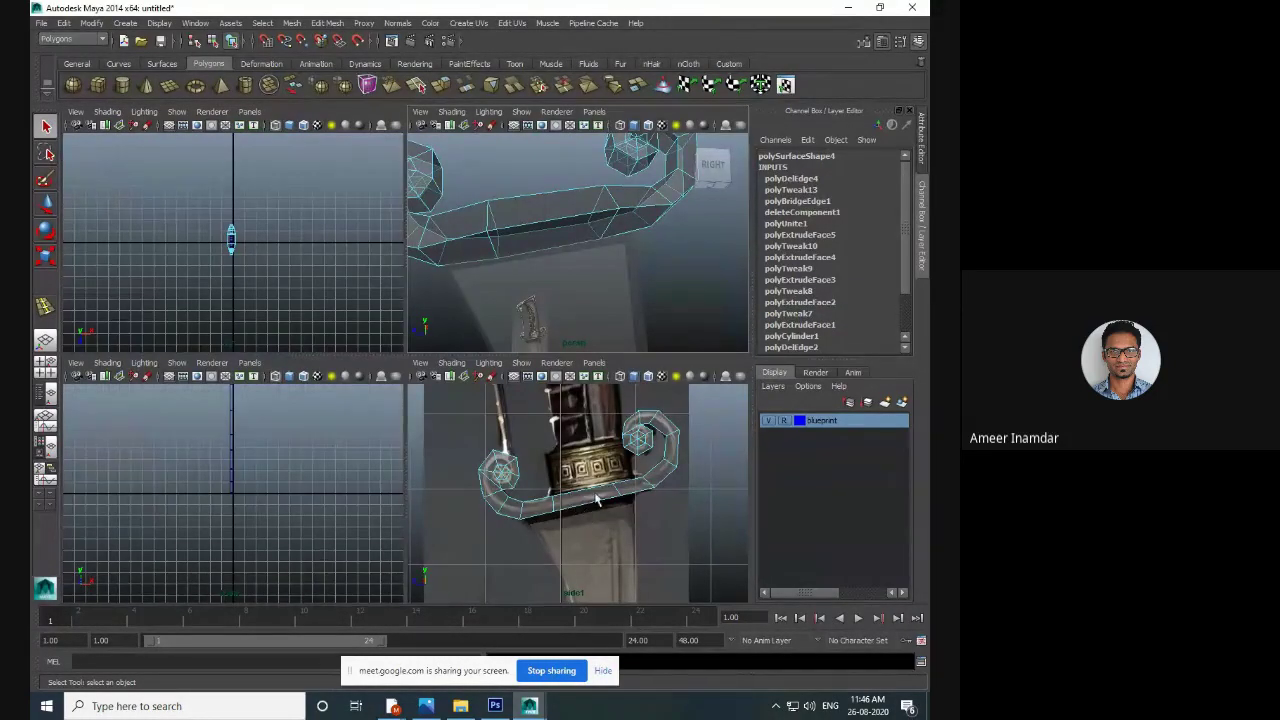
pyautogui.press('space')
pyautogui.scroll(3, 560, 446)
pyautogui.keyDown('alt'); pyautogui.moveTo(527, 424); pyautogui.dragTo(563, 394, button='middle'); pyautogui.keyUp('alt')
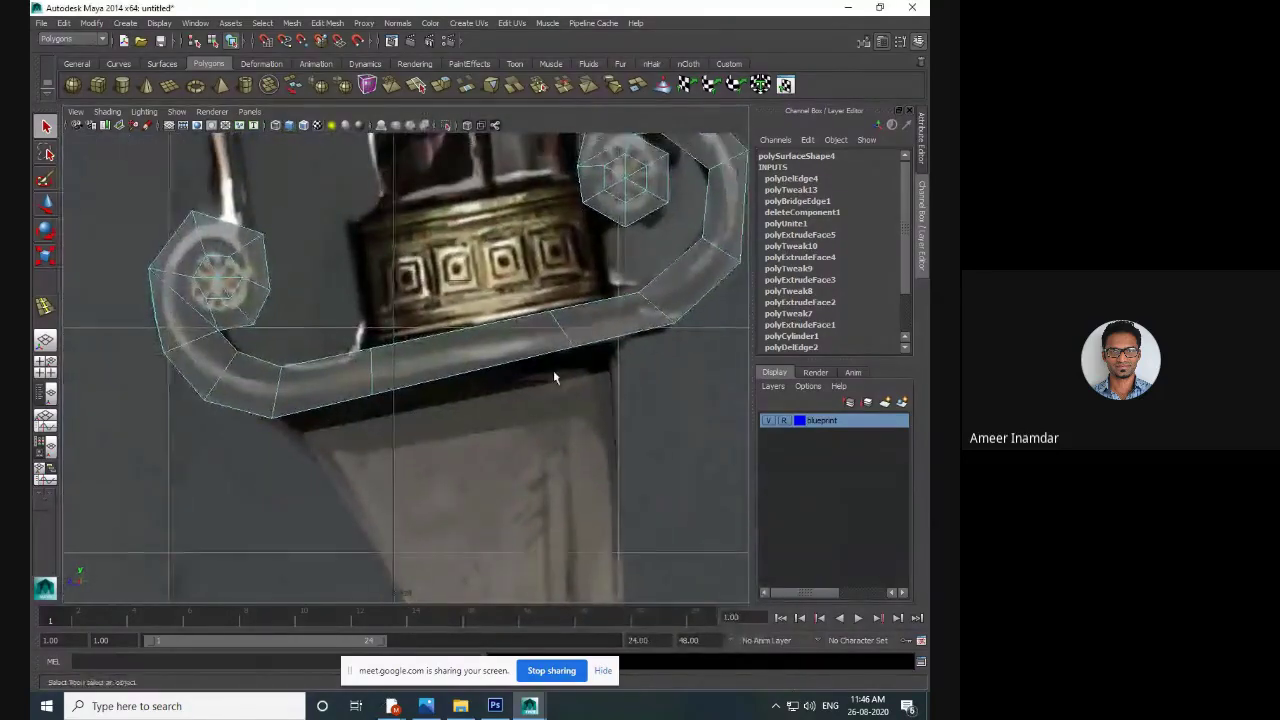
pyautogui.rightClick(560, 333)
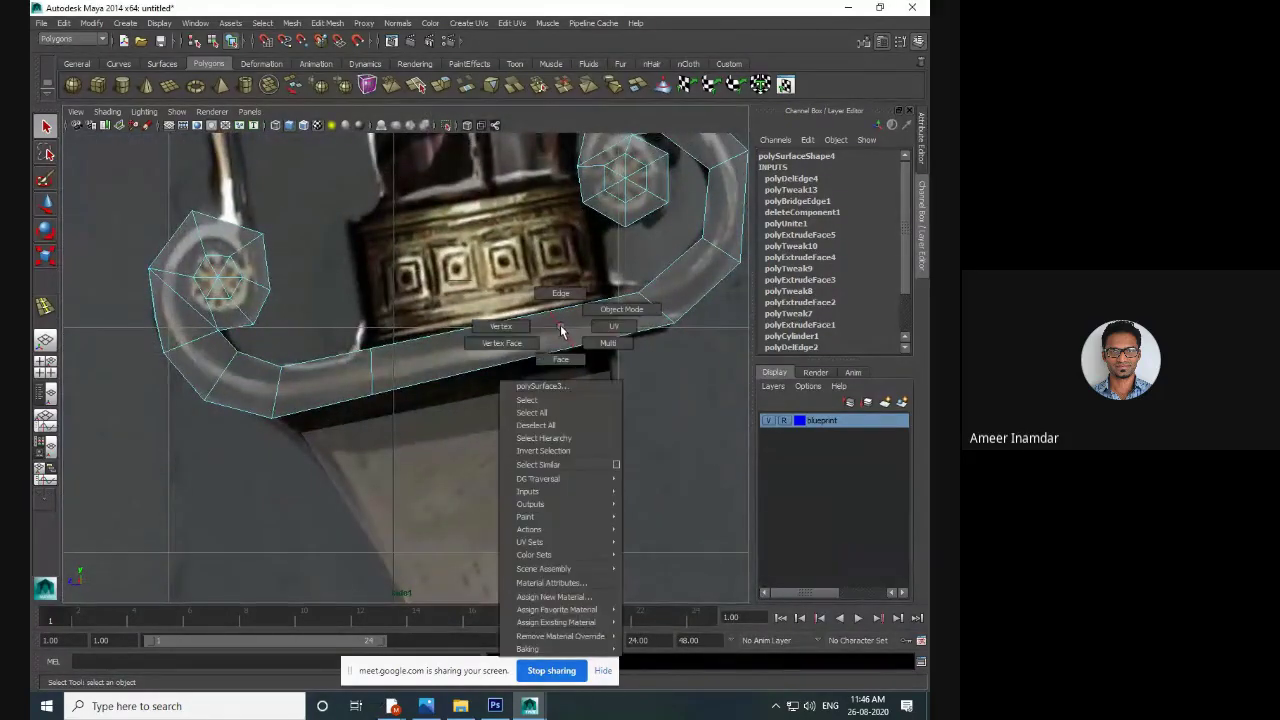
pyautogui.moveTo(552, 327); pyautogui.dragTo(505, 326, button='right')
pyautogui.moveTo(532, 297); pyautogui.dragTo(606, 344)
pyautogui.press('w')
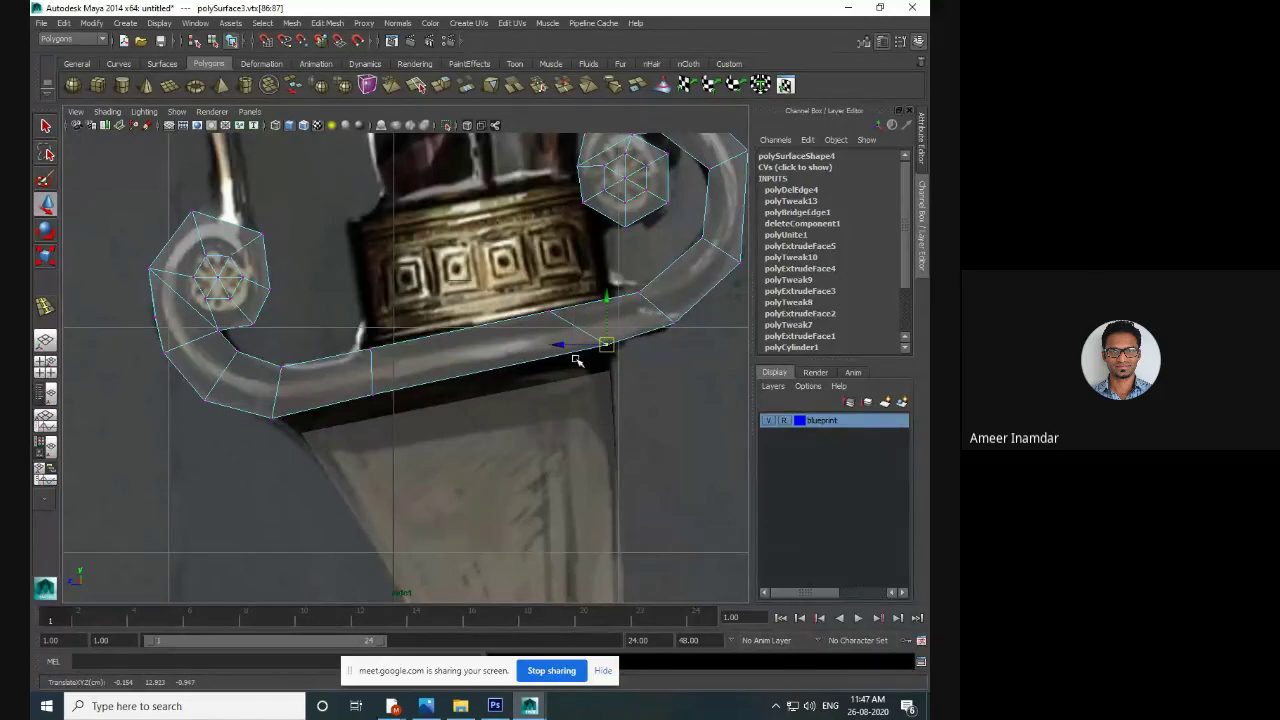
pyautogui.moveTo(358, 379); pyautogui.dragTo(313, 411)
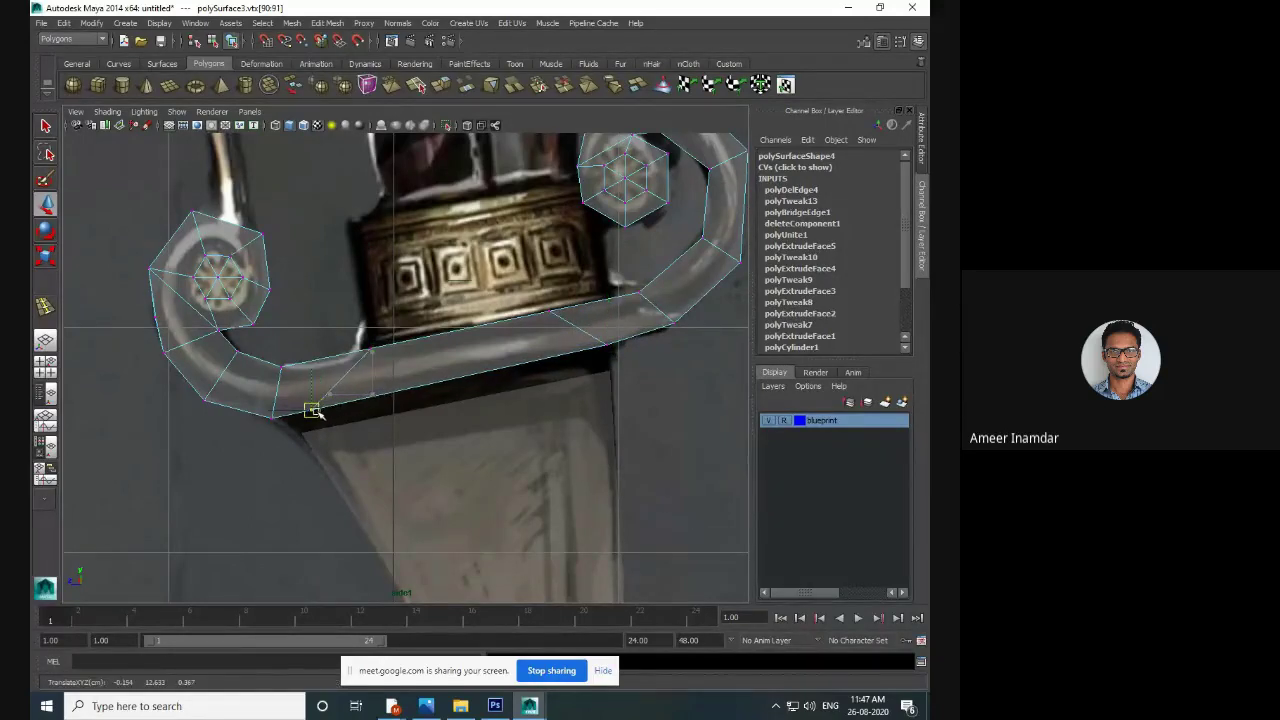
pyautogui.moveTo(403, 367); pyautogui.dragTo(346, 356)
pyautogui.moveTo(517, 298); pyautogui.dragTo(568, 333)
pyautogui.moveTo(550, 311); pyautogui.dragTo(611, 297)
# - Fine-tune the right cross-section's bottom vertices and the left cross-section's top and bottom vertices against the reference
pyautogui.click(607, 345)
pyautogui.moveTo(609, 347); pyautogui.dragTo(621, 342)
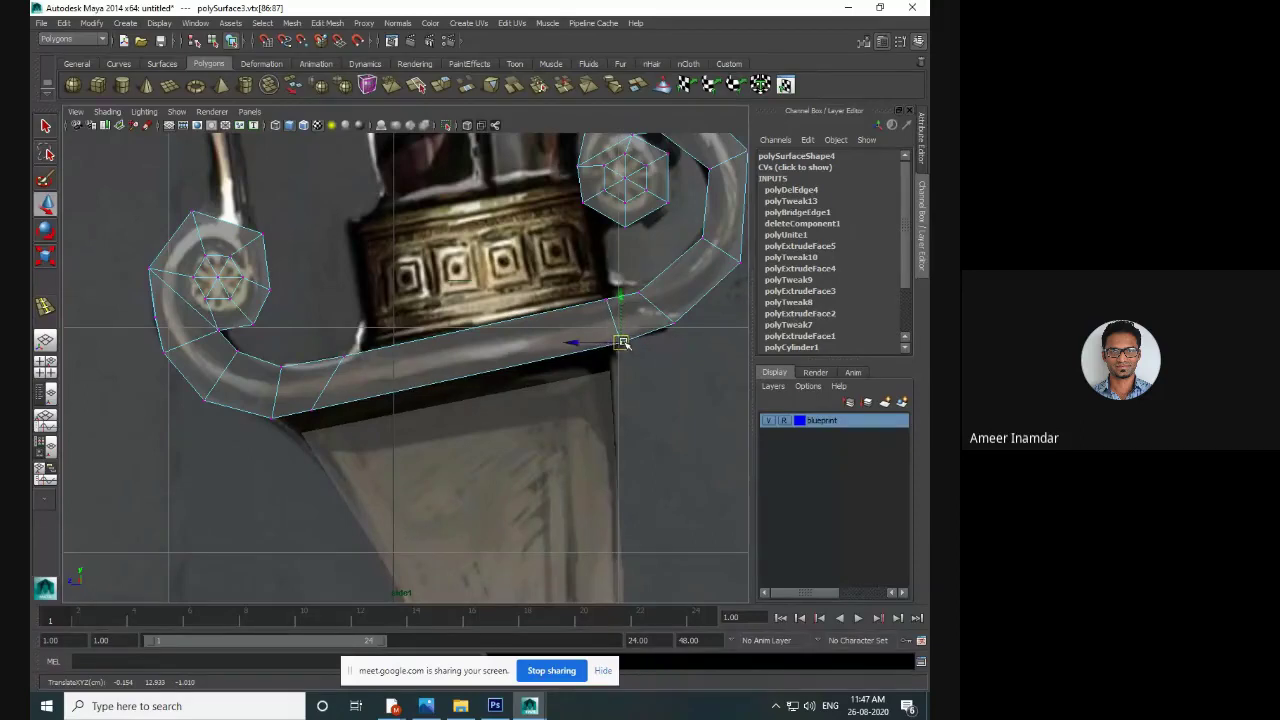
pyautogui.click(344, 358)
pyautogui.moveTo(349, 358); pyautogui.dragTo(338, 361)
pyautogui.click(309, 412)
pyautogui.moveTo(309, 412); pyautogui.dragTo(310, 414)
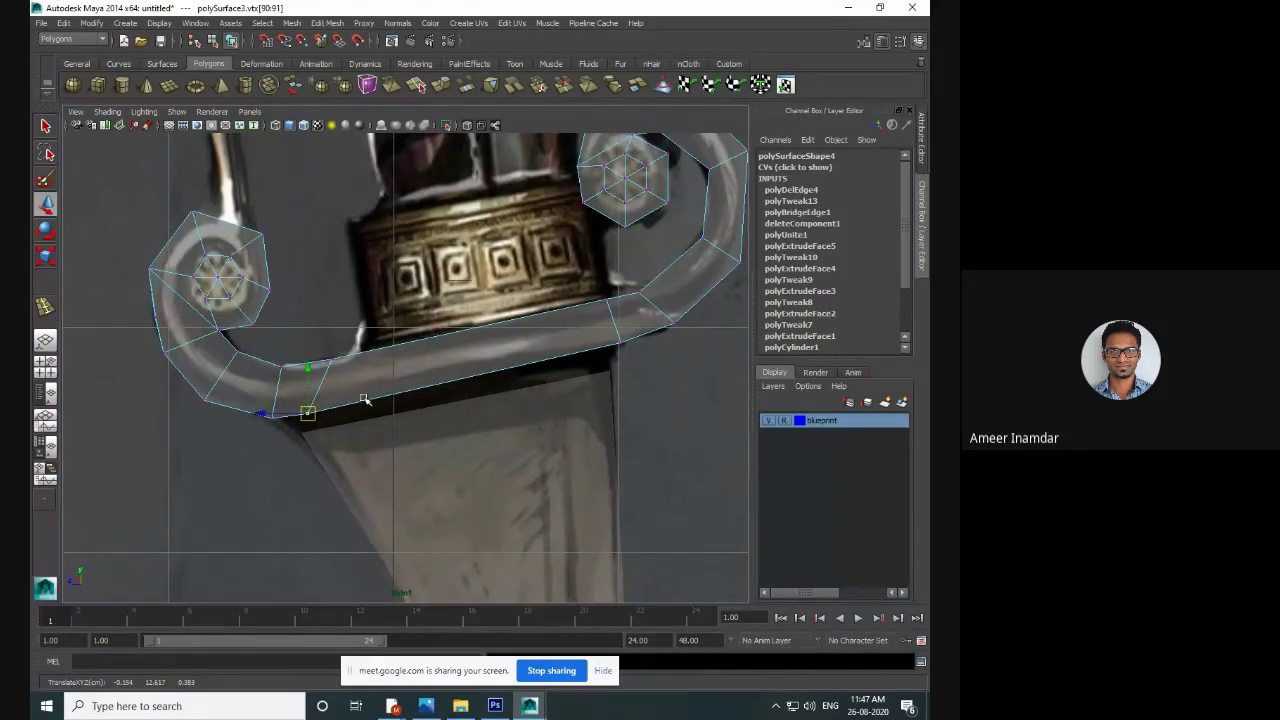
# - Shift the bottom vertices where the left curl begins outward and lower the adjacent cross-section's bottom vertices to the blade's corner
pyautogui.click(258, 414)
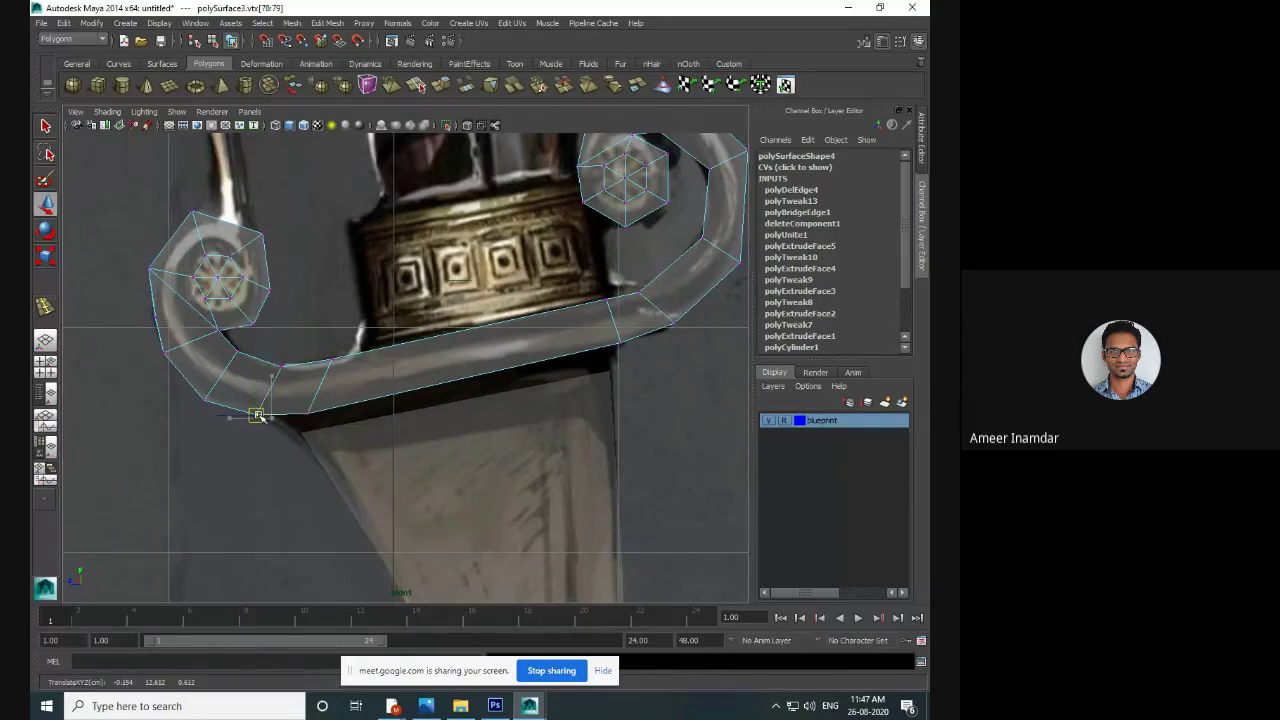
pyautogui.click(311, 414)
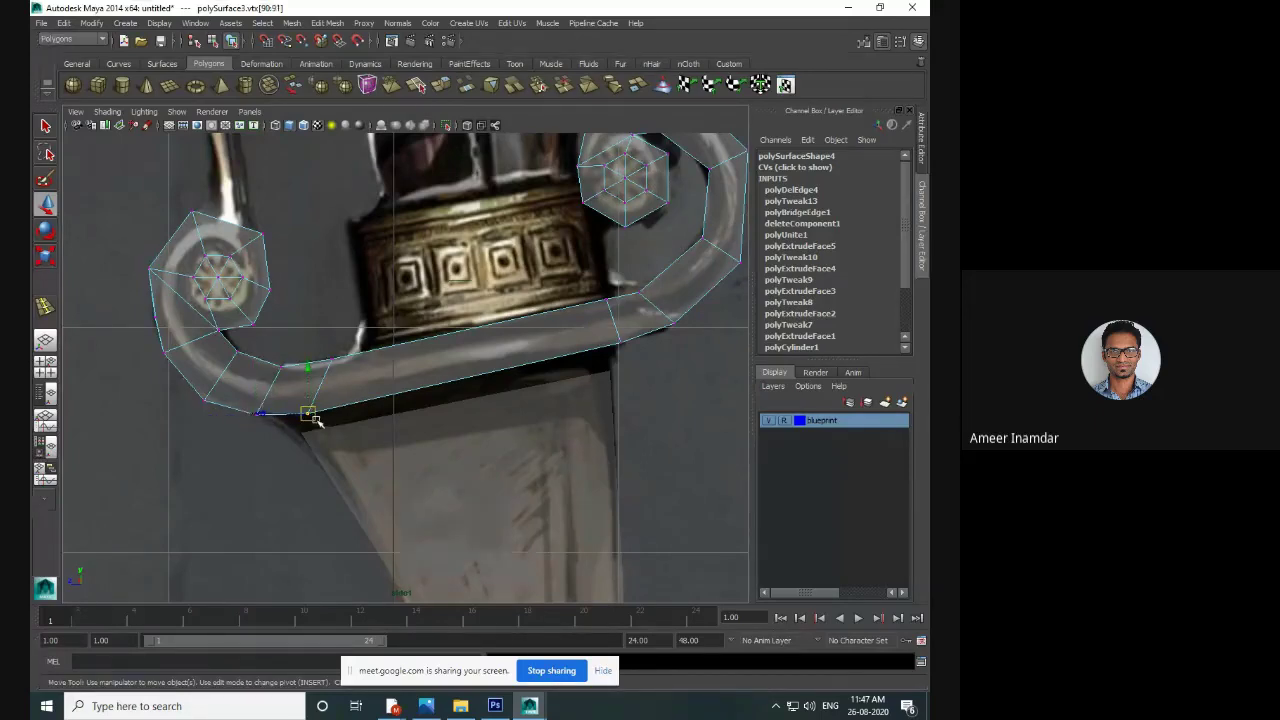
pyautogui.moveTo(309, 413); pyautogui.dragTo(296, 423)
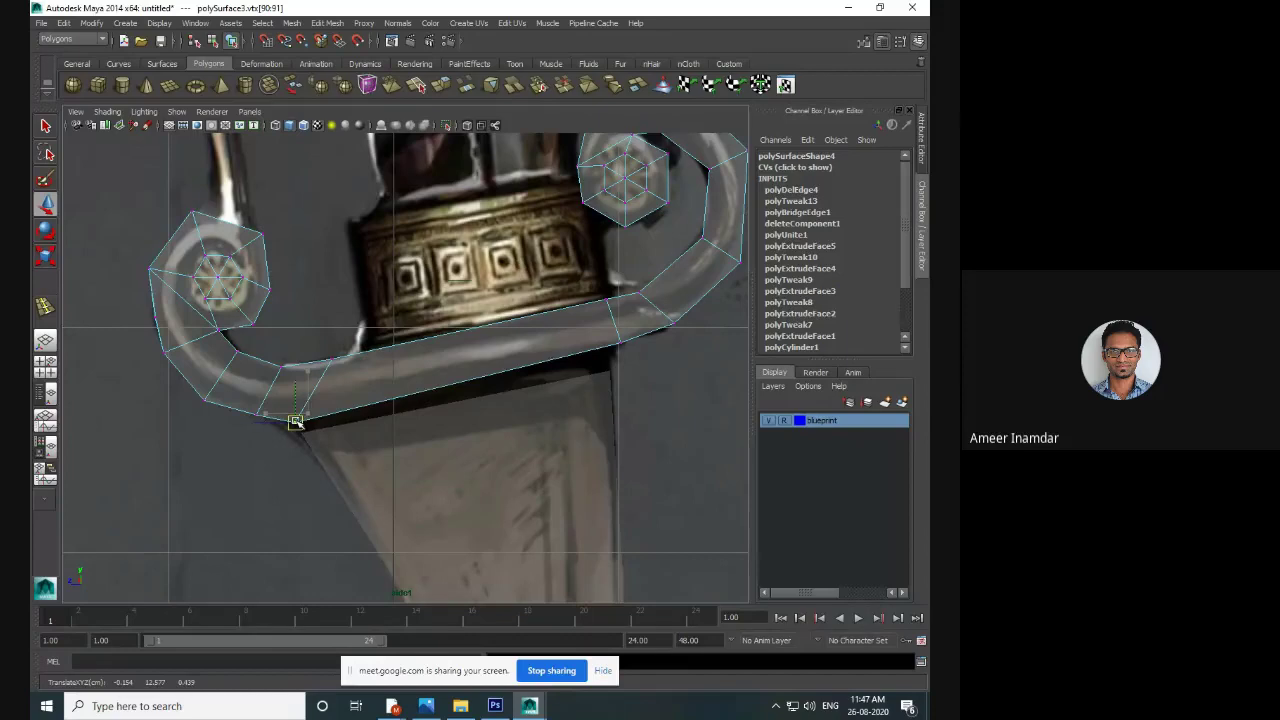
# - Adjust the right cross-section's bottom vertices and the top and bottom vertices at the start of the right curl to the reference
pyautogui.click(623, 344)
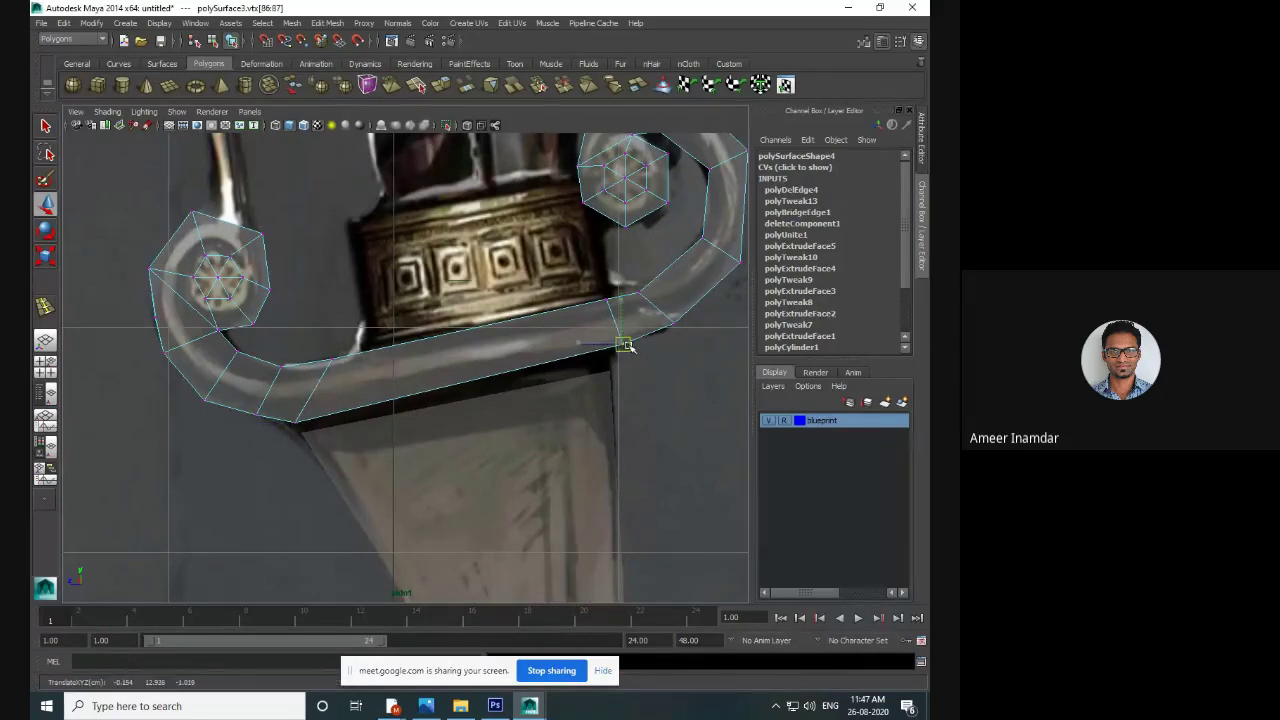
pyautogui.click(634, 286)
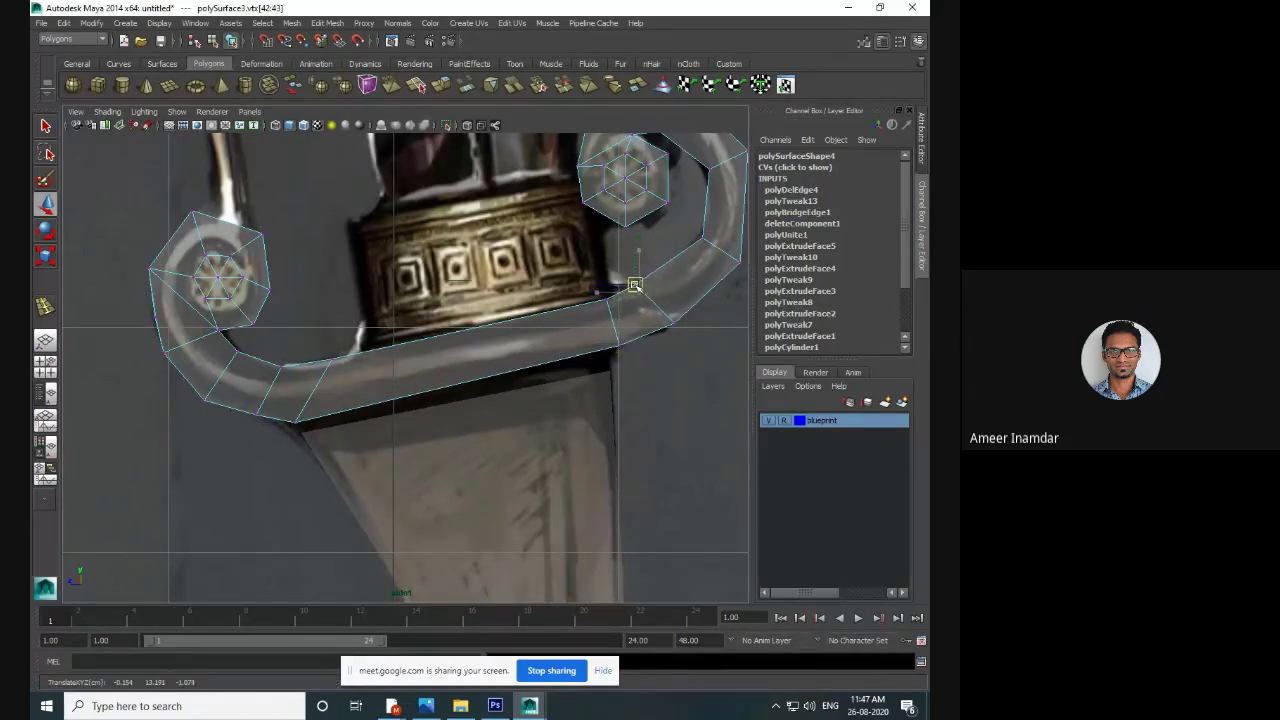
pyautogui.click(671, 320)
pyautogui.moveTo(674, 322); pyautogui.dragTo(667, 329)
pyautogui.keyDown('alt'); pyautogui.moveTo(668, 329); pyautogui.dragTo(596, 390, button='middle'); pyautogui.keyUp('alt')
pyautogui.moveTo(560, 337); pyautogui.dragTo(585, 349)
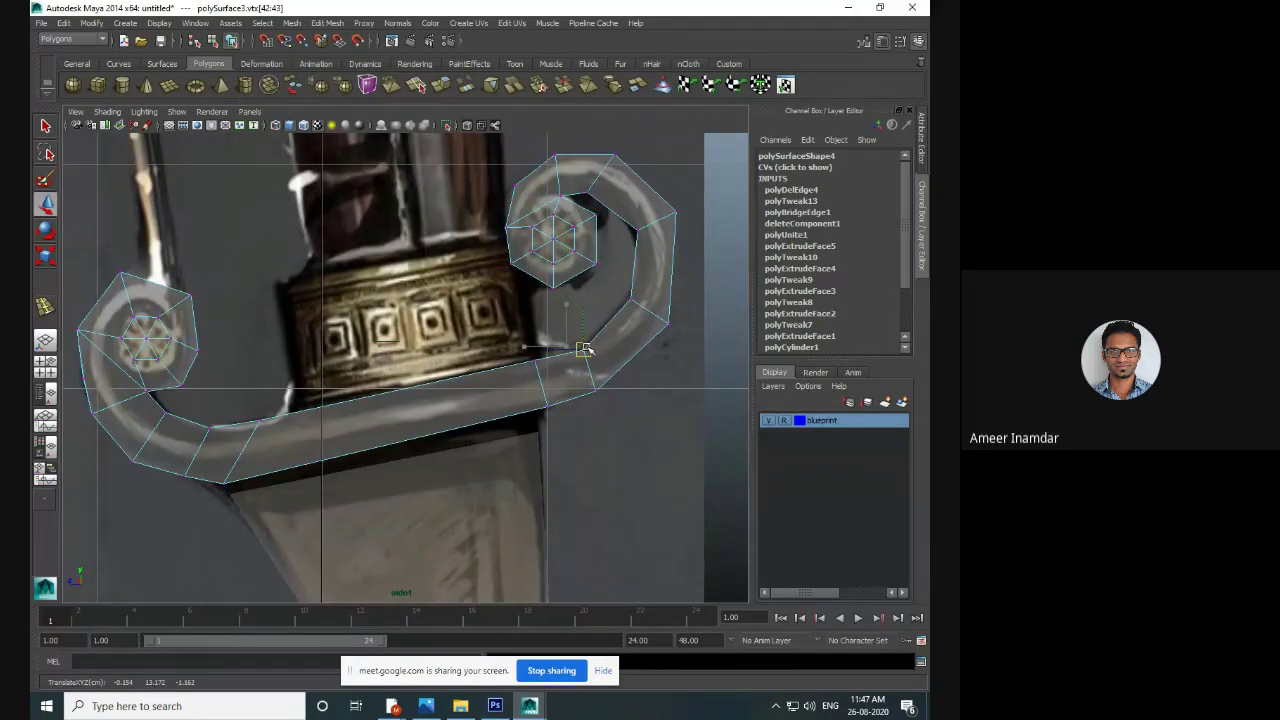
# - Move the left cross-section's top vertices to the collar's corner and refine the bottom vertices at the start of the right curl
pyautogui.keyDown('alt'); pyautogui.moveTo(514, 377); pyautogui.dragTo(552, 345, button='middle'); pyautogui.keyUp('alt')
pyautogui.moveTo(292, 376)
pyautogui.mouseDown()
pyautogui.moveTo(312, 396)
pyautogui.moveTo(316, 383)
pyautogui.mouseUp()
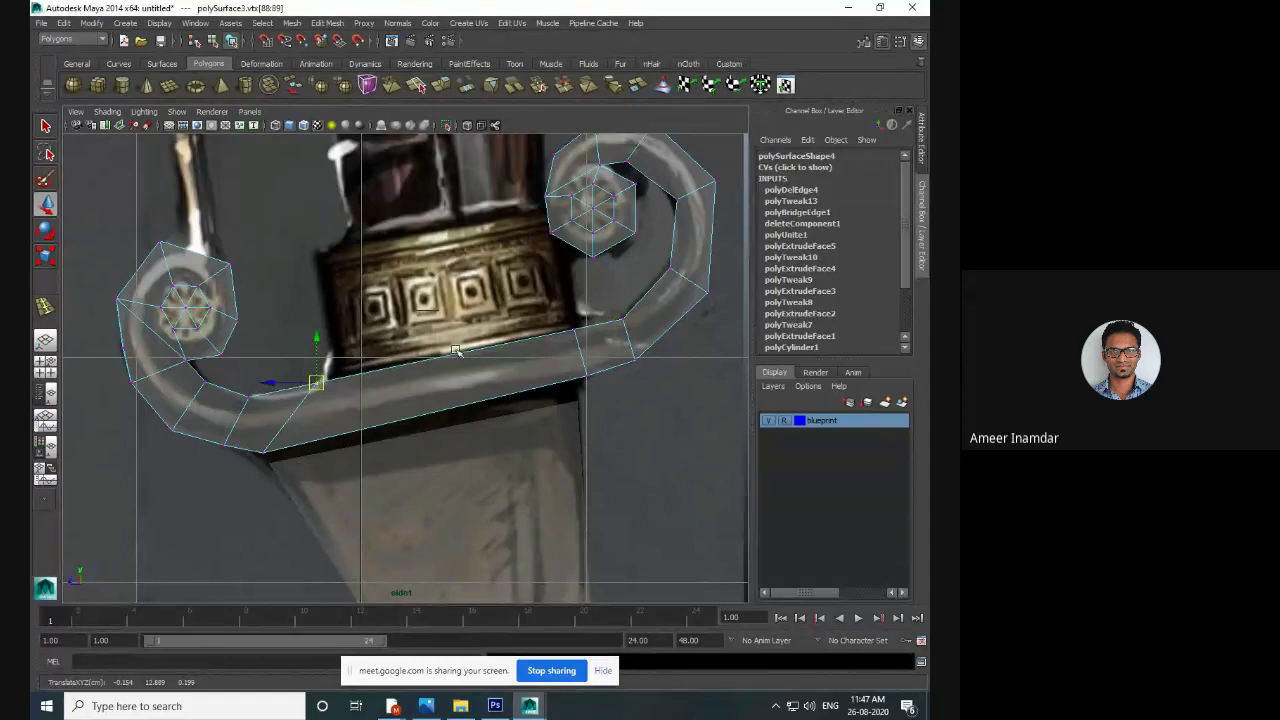
pyautogui.keyDown('alt'); pyautogui.moveTo(514, 337); pyautogui.dragTo(486, 369, button='middle'); pyautogui.keyUp('alt')
pyautogui.moveTo(525, 348); pyautogui.dragTo(615, 388)
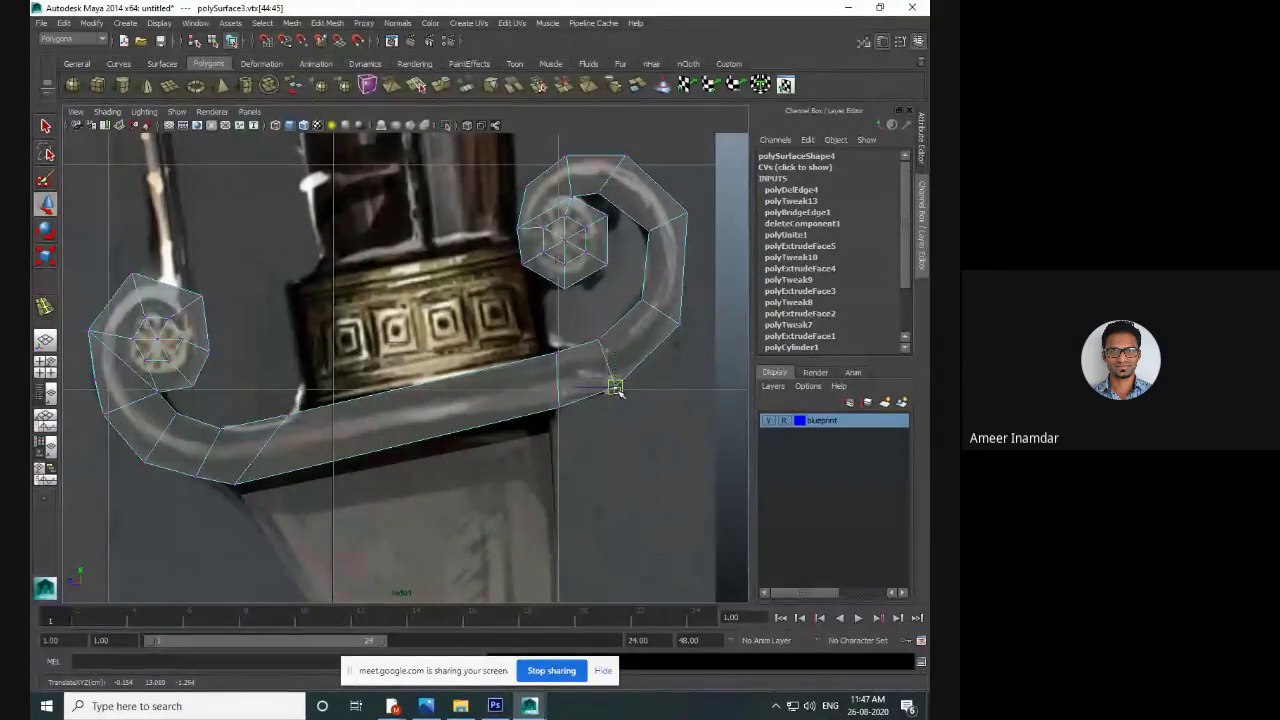
# - Leave the crossguard's vertex editing and select the blade mesh in the side view
pyautogui.keyDown('alt'); pyautogui.moveTo(446, 441); pyautogui.dragTo(485, 372, button='middle'); pyautogui.keyUp('alt')
pyautogui.keyDown('alt'); pyautogui.moveTo(484, 372); pyautogui.dragTo(467, 402); pyautogui.keyUp('alt')
pyautogui.click(466, 450)
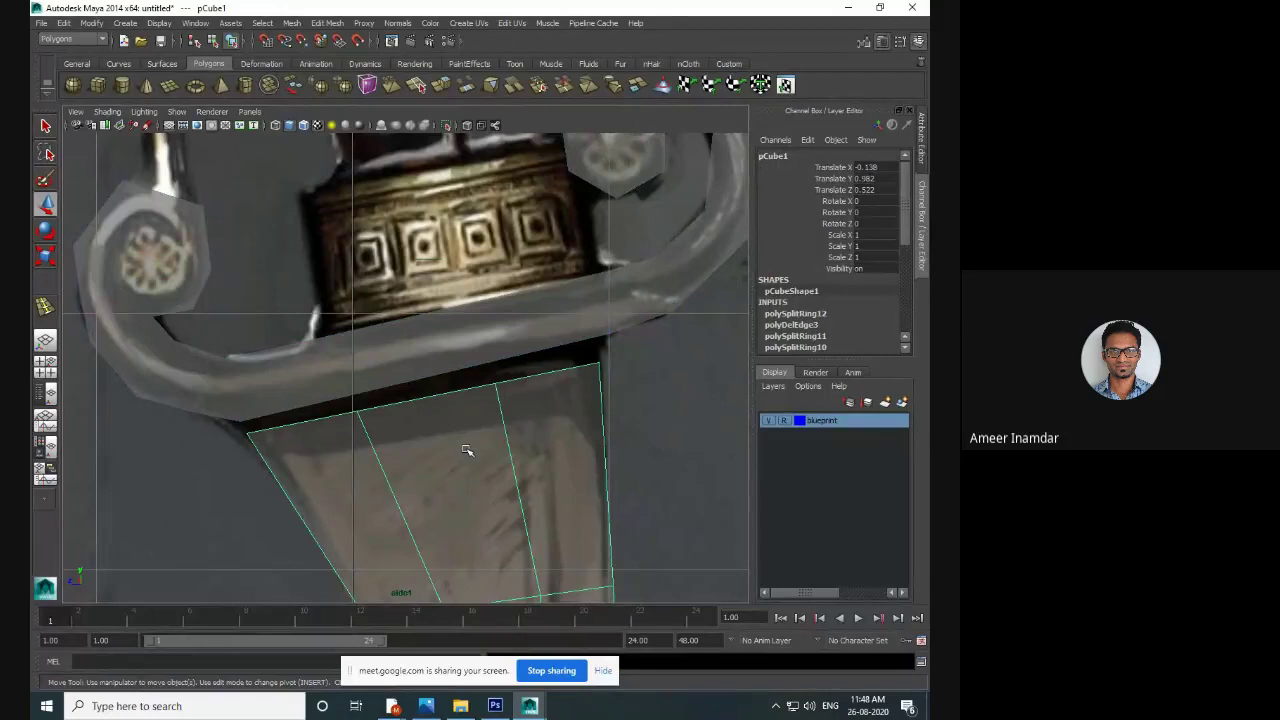
# - Undo the recent vertex adjustments on the crossguard's bridge and select the blade mesh again
pyautogui.hotkey('ctrl', 'z')
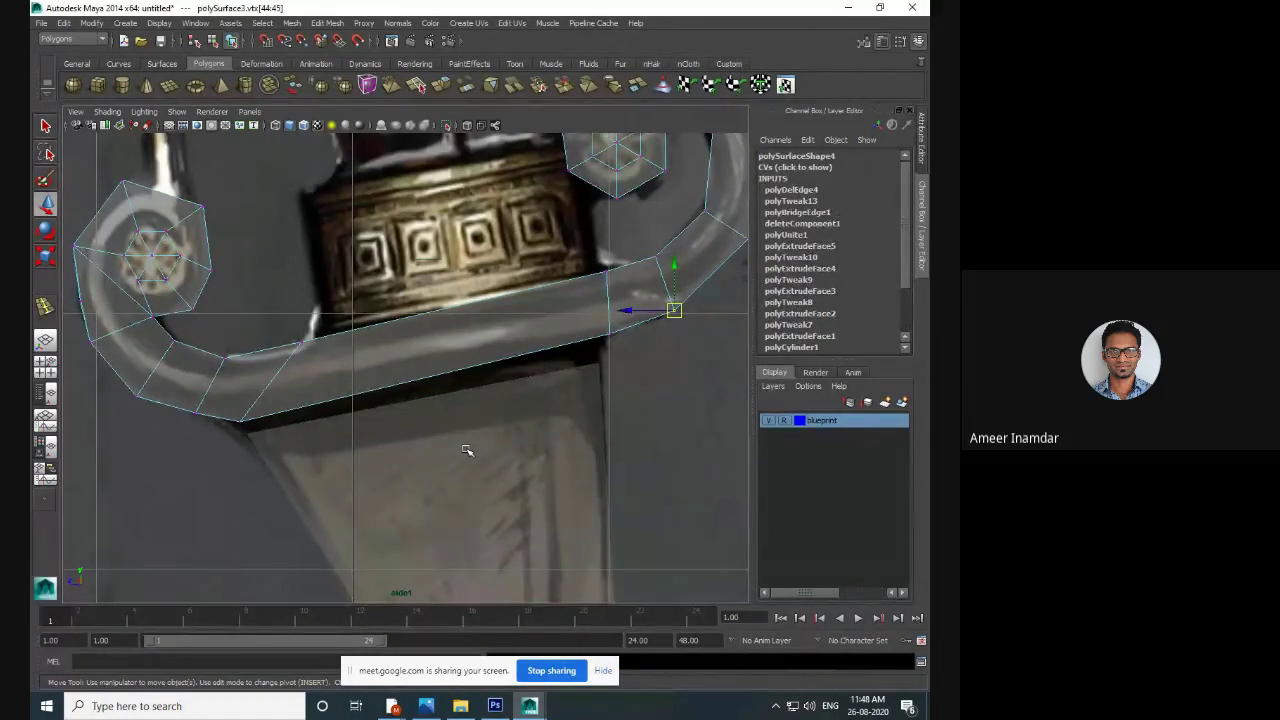
pyautogui.click(466, 450)
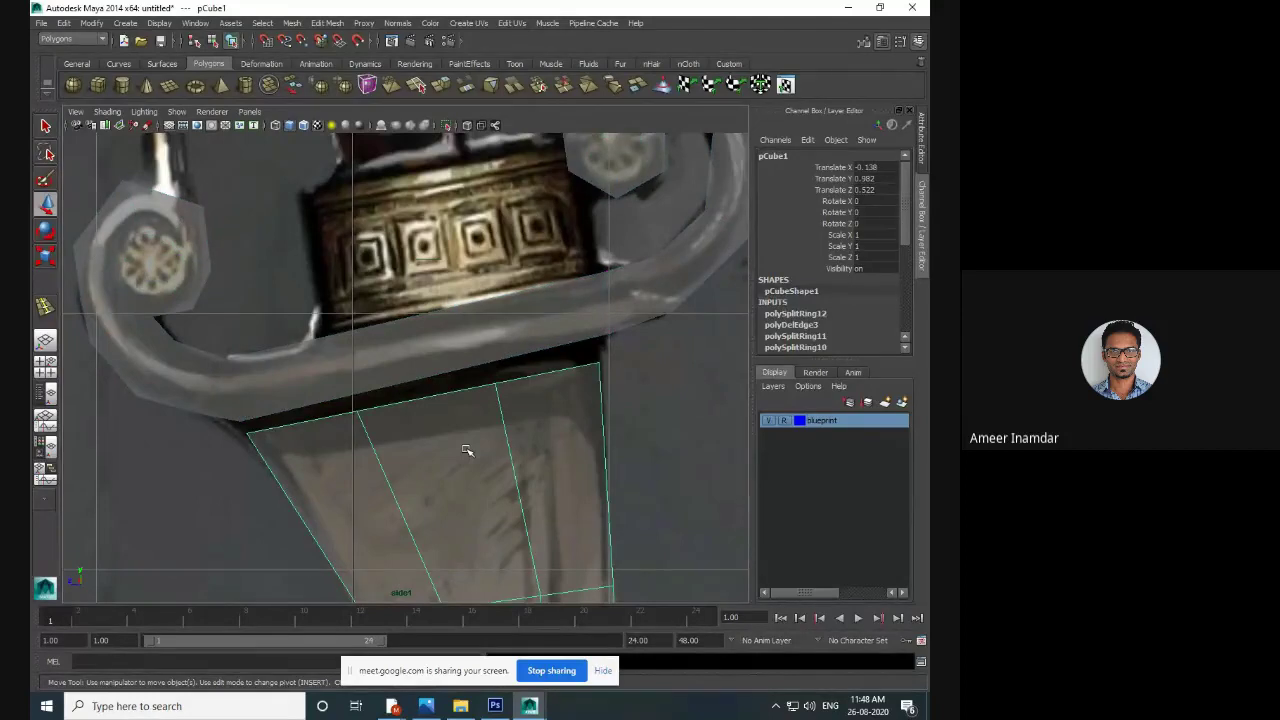
pyautogui.hotkey('ctrl', 'z')
pyautogui.hotkey('ctrl', 'z')
pyautogui.hotkey('ctrl', 'z')
pyautogui.hotkey('ctrl', 'z')
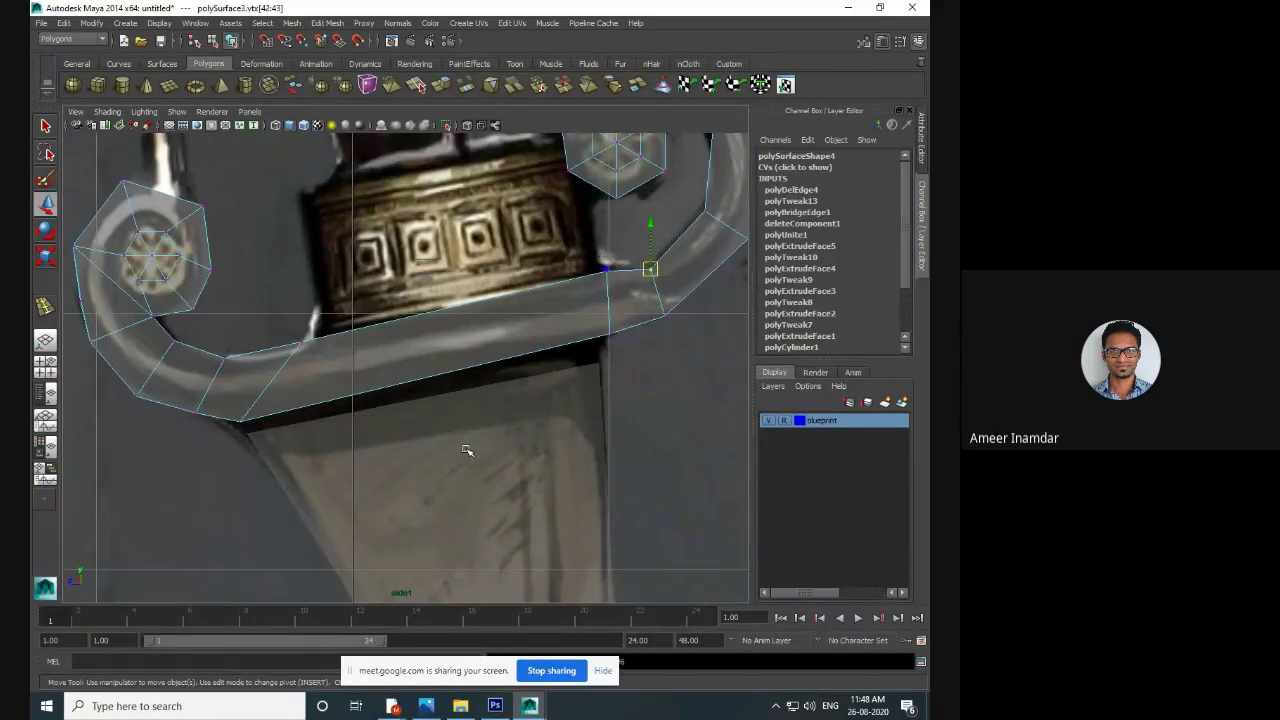
pyautogui.hotkey('ctrl', 'z')
pyautogui.hotkey('ctrl', 'z')
pyautogui.hotkey('ctrl', 'z')
pyautogui.hotkey('ctrl', 'z')
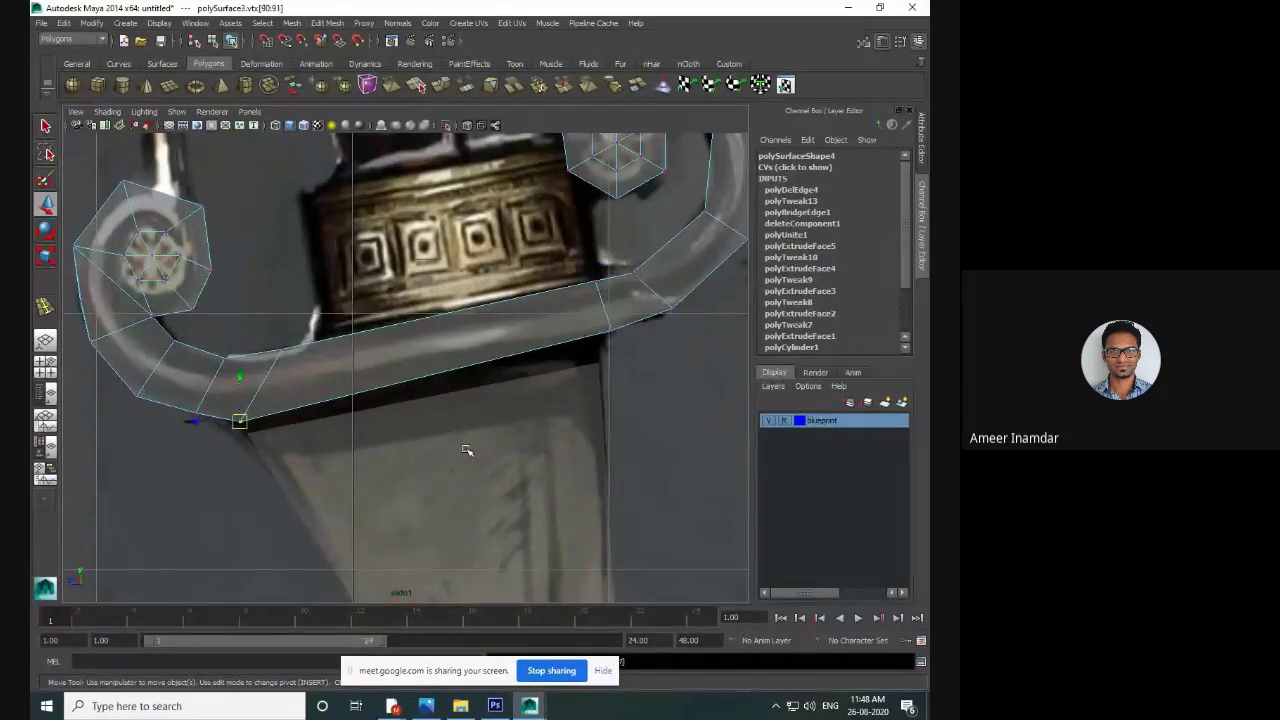
pyautogui.hotkey('ctrl', 'z')
pyautogui.hotkey('ctrl', 'z')
pyautogui.hotkey('ctrl', 'z')
pyautogui.hotkey('ctrl', 'z')
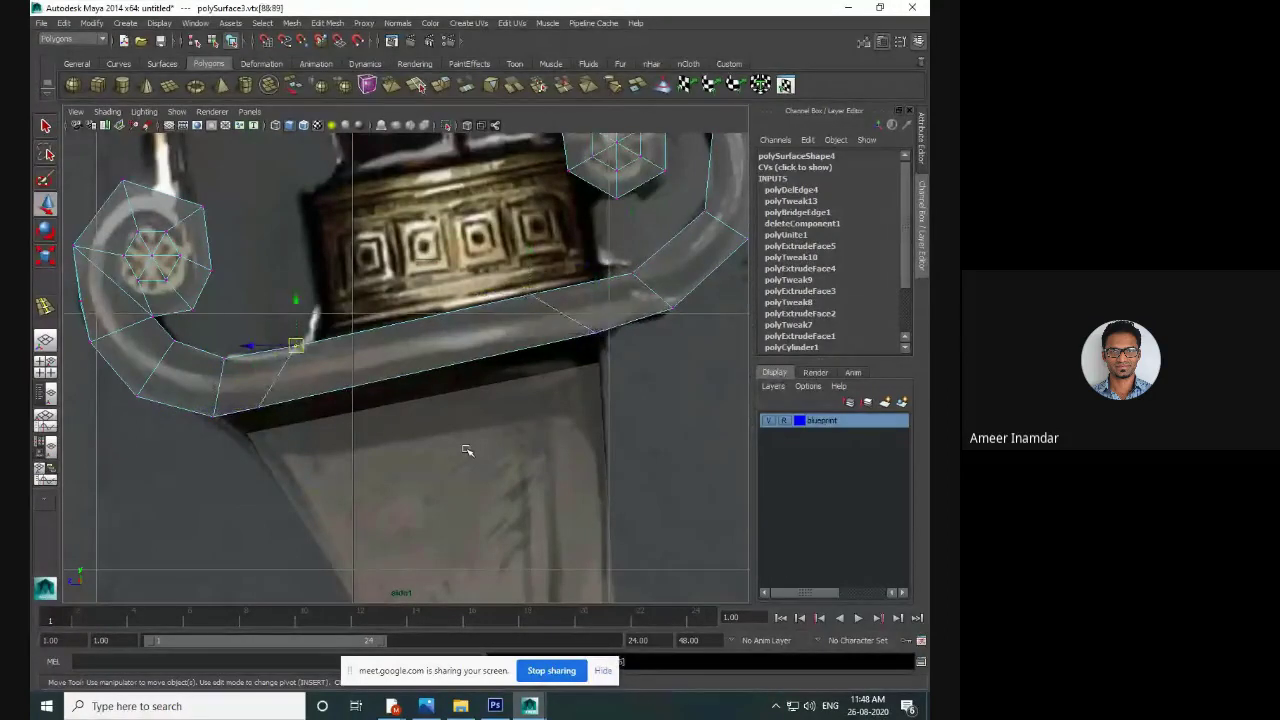
pyautogui.hotkey('ctrl', 'z')
pyautogui.hotkey('ctrl', 'z')
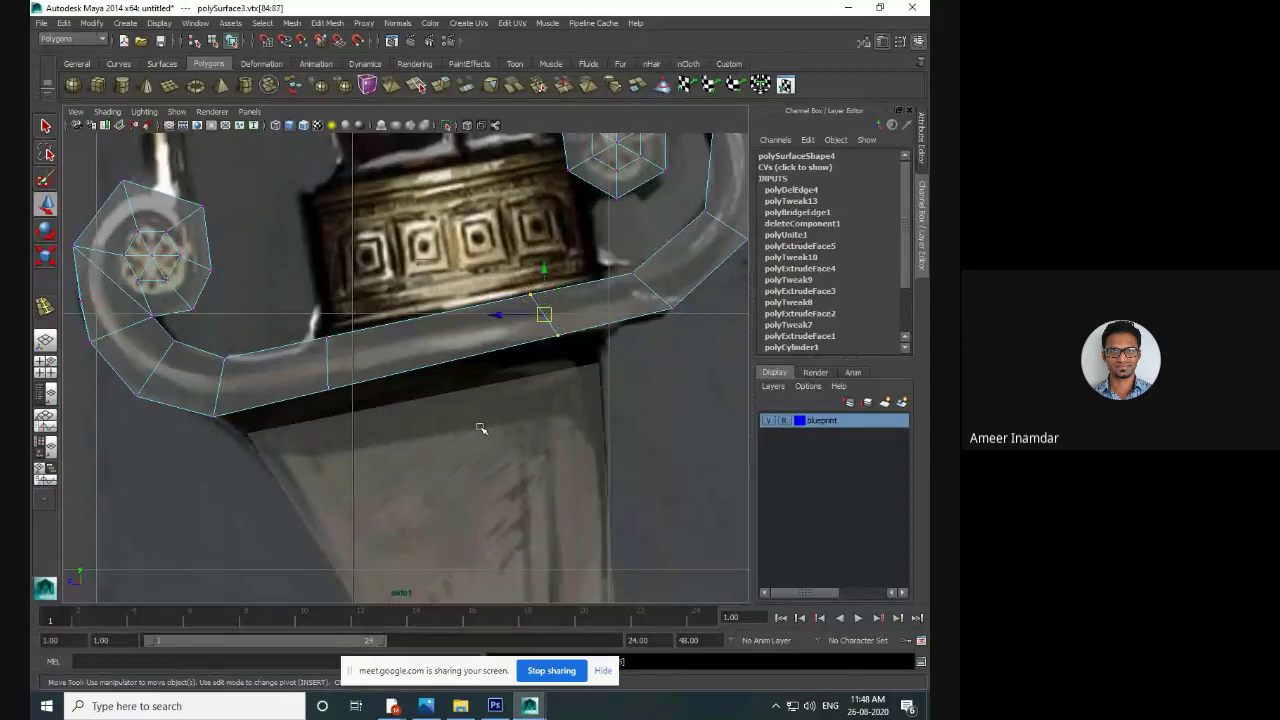
pyautogui.click(480, 428)
pyautogui.click(509, 404)
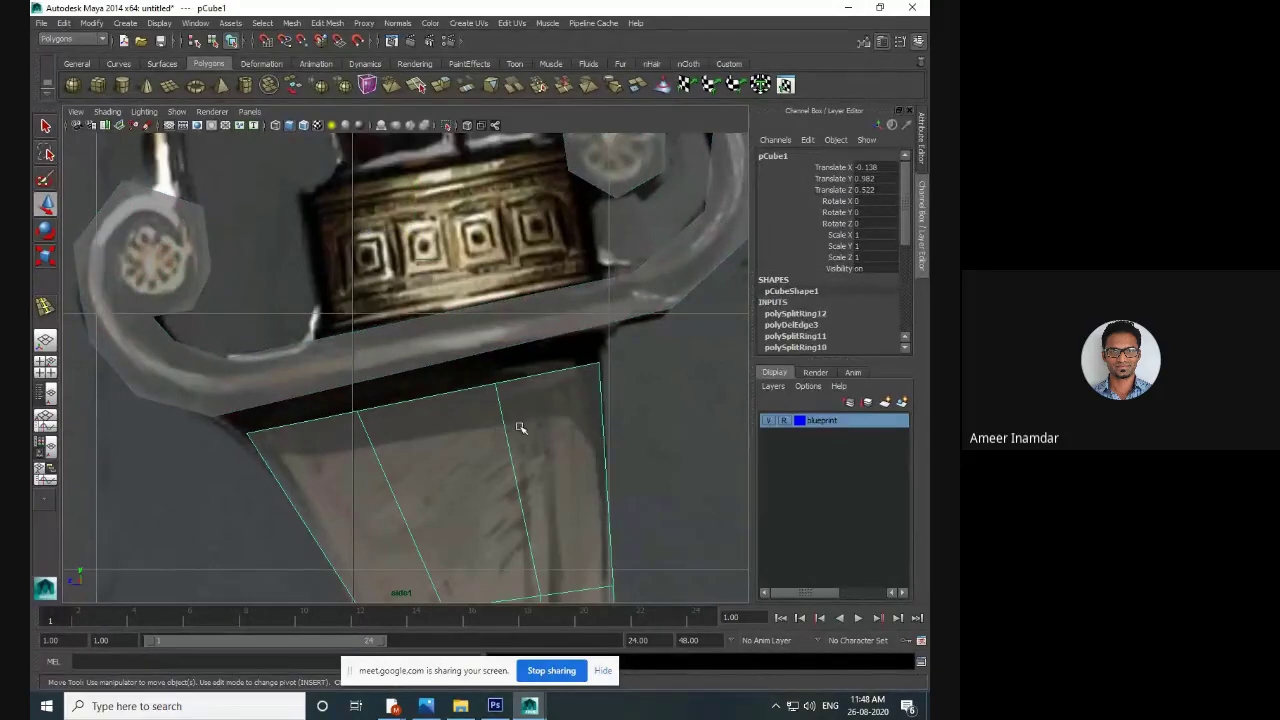
pyautogui.press('space')
pyautogui.press('space')
pyautogui.keyDown('alt'); pyautogui.moveTo(512, 300); pyautogui.dragTo(480, 311); pyautogui.keyUp('alt')
pyautogui.click(446, 303)
pyautogui.scroll(3, 457, 309)
pyautogui.moveTo(480, 311); pyautogui.dragTo(481, 344, button='right')
pyautogui.click(203, 364)
pyautogui.keyDown('shift'); pyautogui.click(408, 332); pyautogui.keyUp('shift')
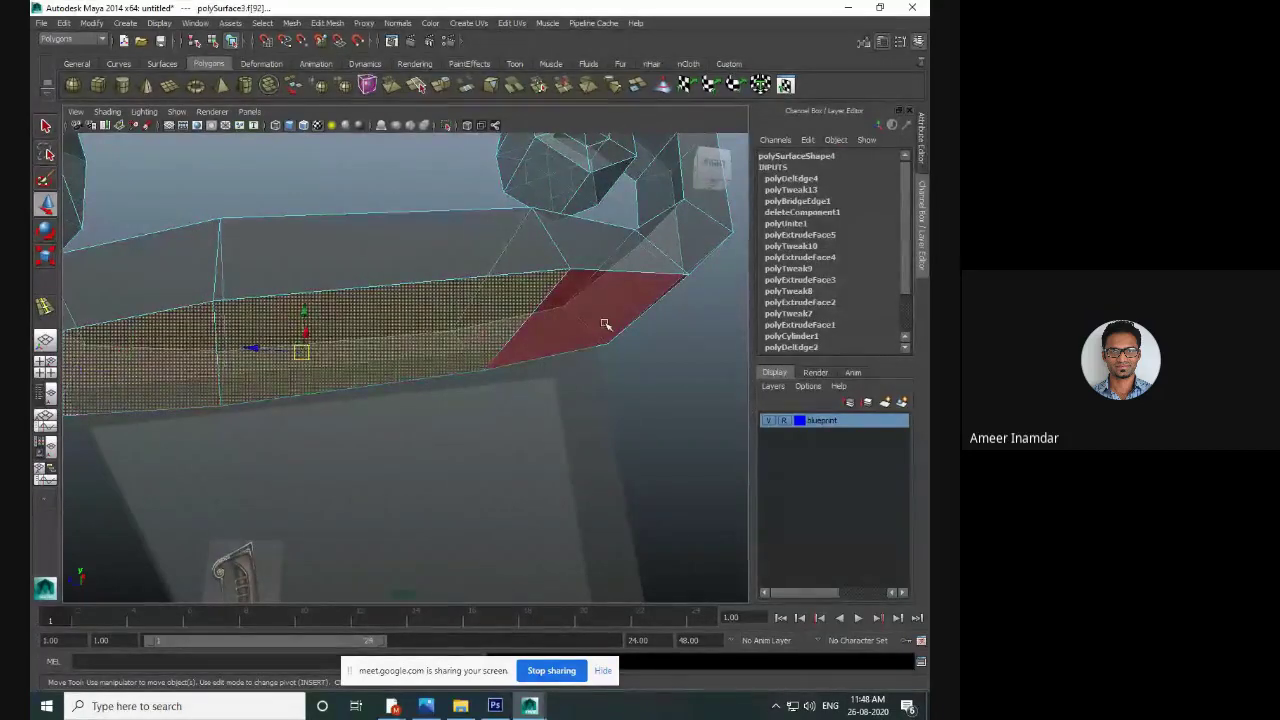
pyautogui.keyDown('shift'); pyautogui.click(604, 324); pyautogui.keyUp('shift')
pyautogui.moveTo(385, 298); pyautogui.dragTo(448, 282, button='right')
pyautogui.click(641, 425)
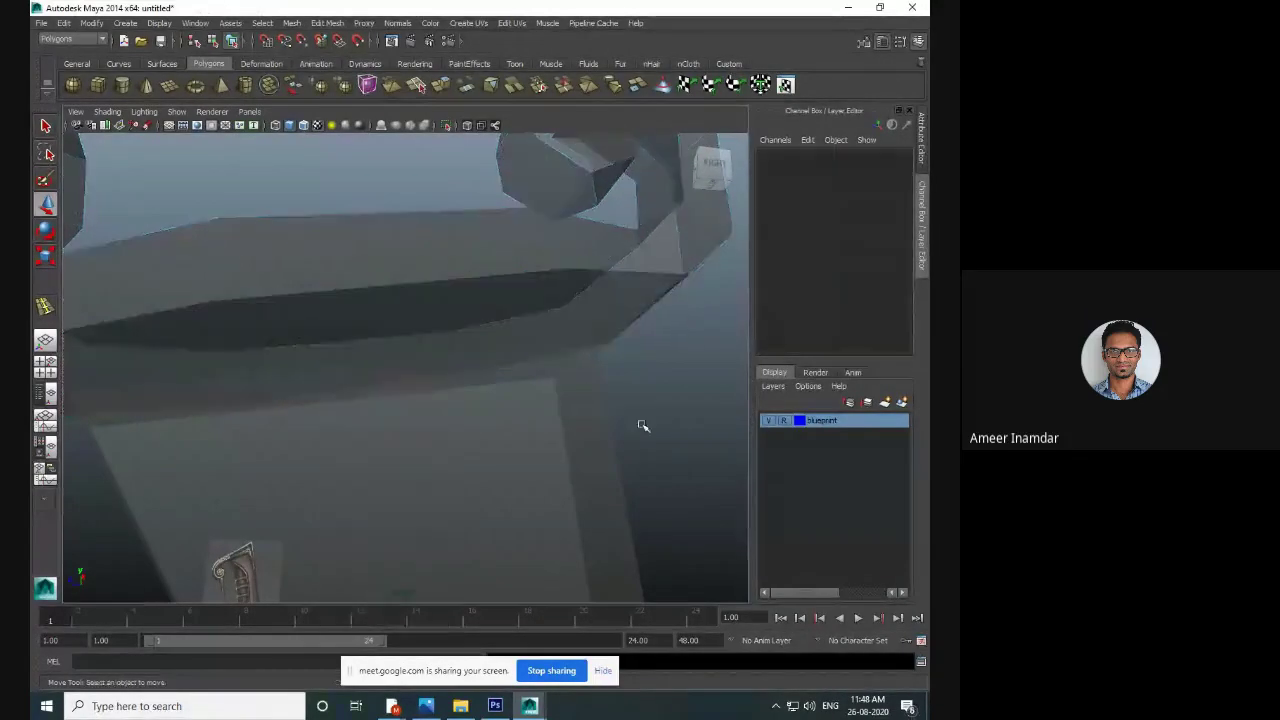
# - Combine the crossguard and the blade into one mesh and center its pivot
pyautogui.click(509, 304)
pyautogui.keyDown('shift'); pyautogui.click(512, 436); pyautogui.keyUp('shift')
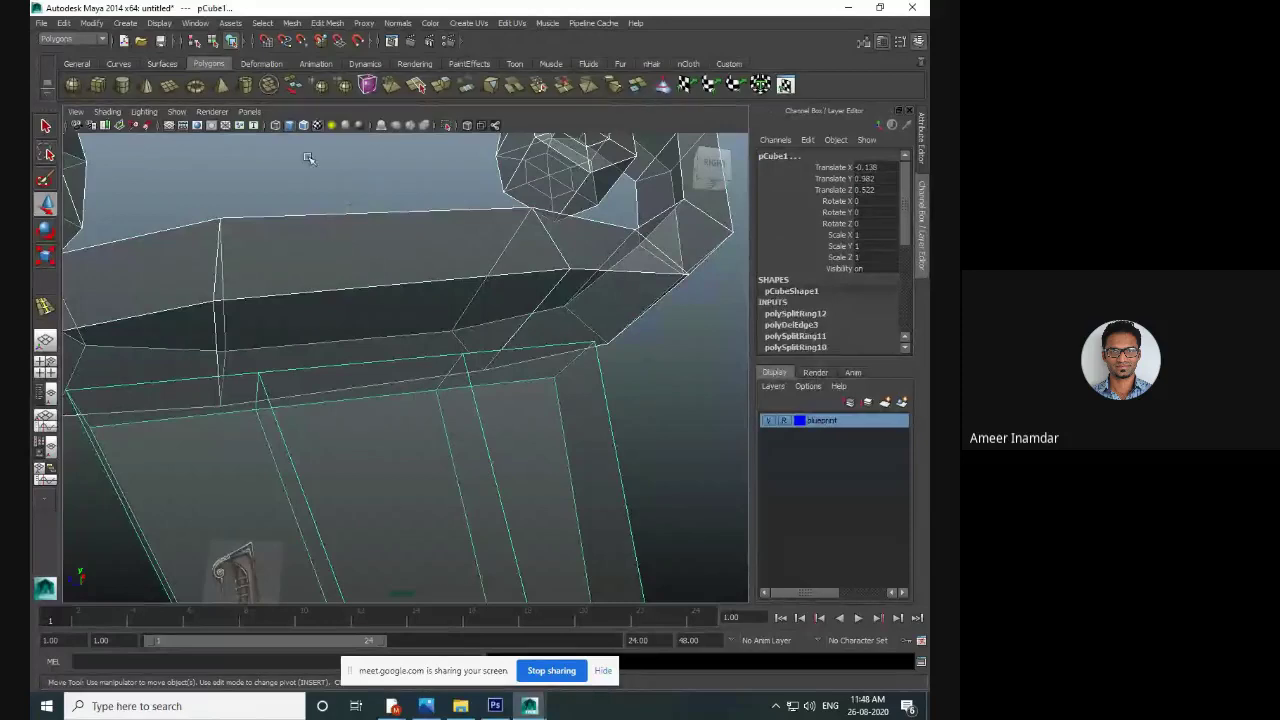
pyautogui.click(329, 23)
pyautogui.moveTo(297, 28)
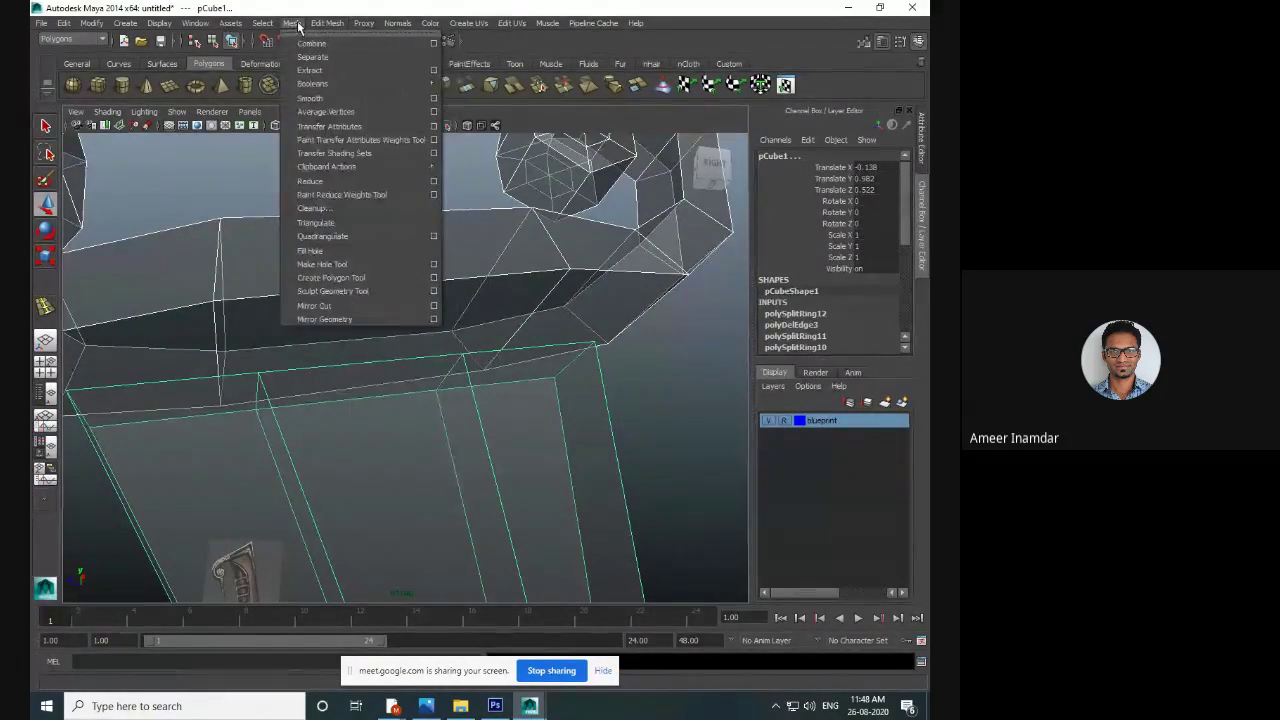
pyautogui.click(311, 45)
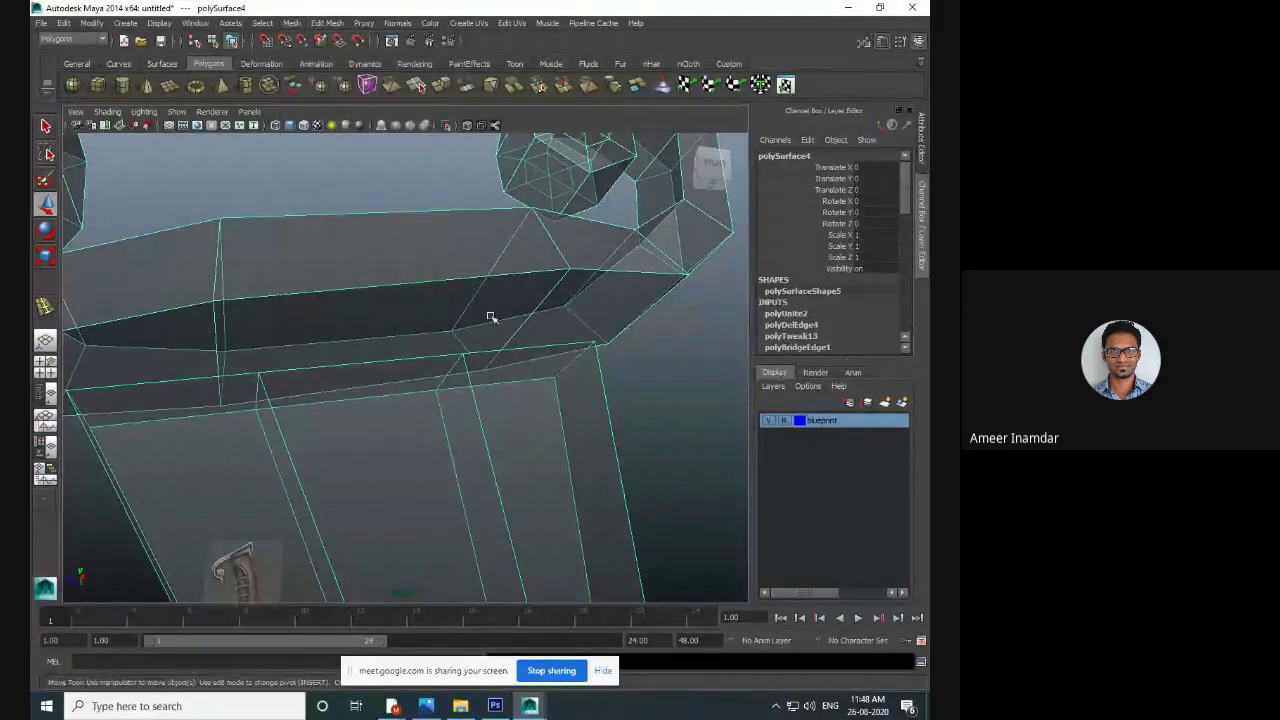
pyautogui.click(92, 23)
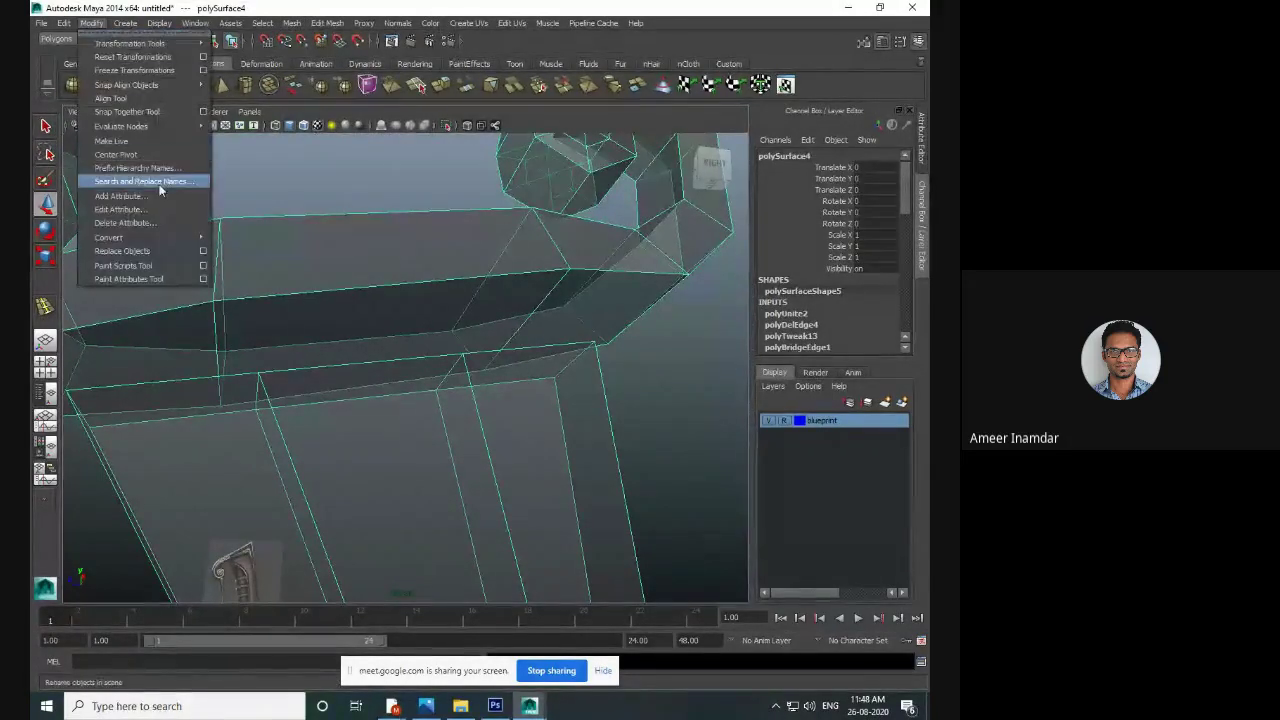
pyautogui.click(151, 156)
# - Select the faces along the crossguard's underside together with the faces on the blade's upper end
pyautogui.moveTo(482, 308); pyautogui.dragTo(482, 342, button='right')
pyautogui.click(461, 324)
pyautogui.keyDown('shift'); pyautogui.click(584, 327); pyautogui.keyUp('shift')
pyautogui.keyDown('shift'); pyautogui.click(165, 345); pyautogui.keyUp('shift')
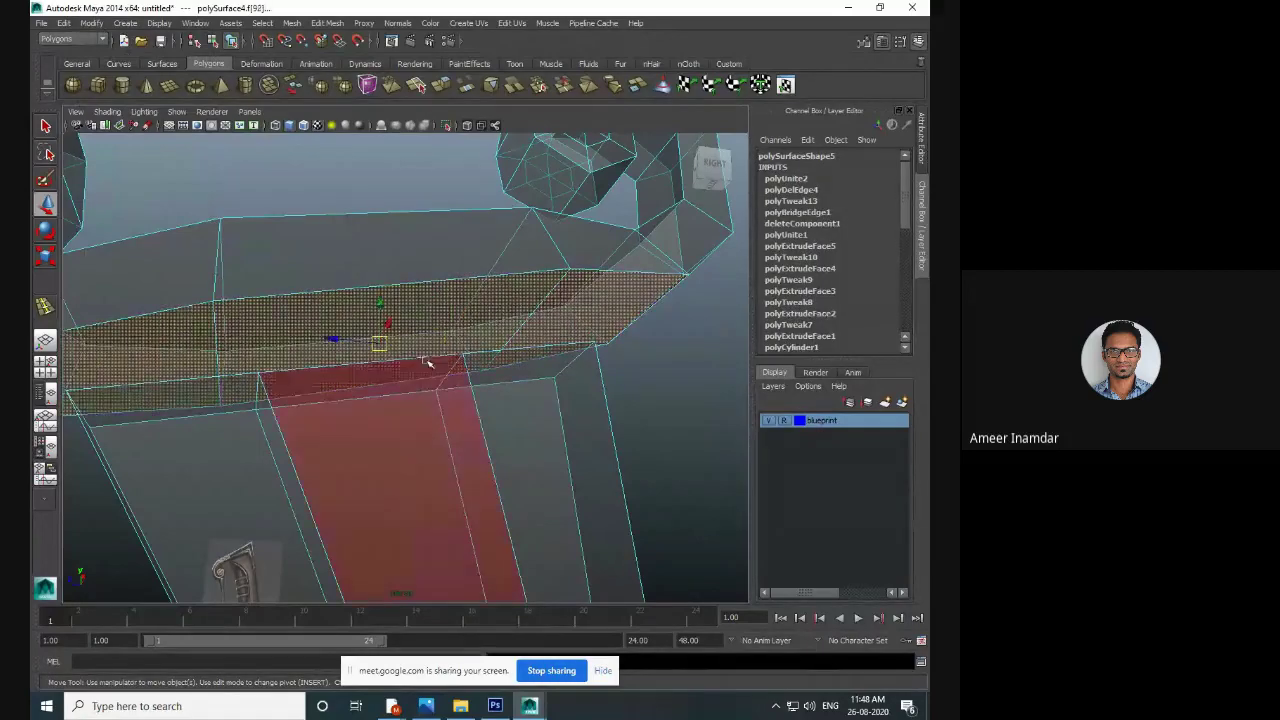
pyautogui.keyDown('alt'); pyautogui.moveTo(444, 351); pyautogui.dragTo(274, 430); pyautogui.keyUp('alt')
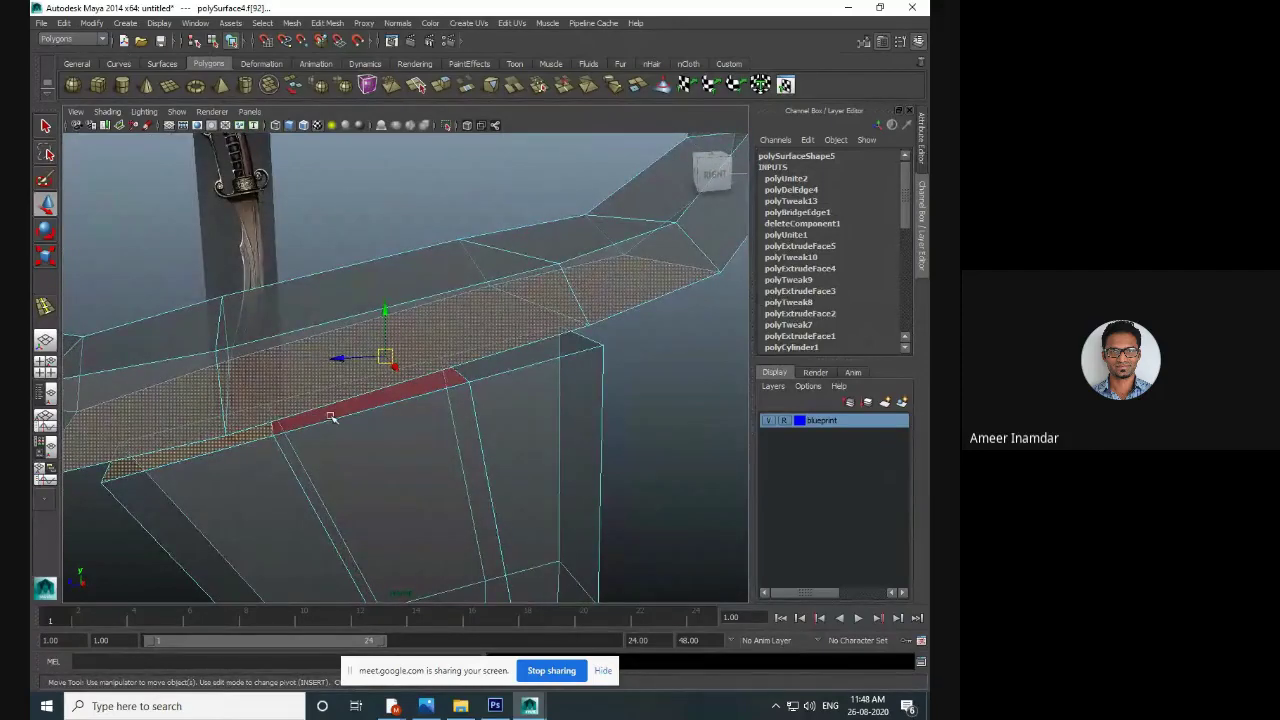
pyautogui.keyDown('alt'); pyautogui.moveTo(503, 363); pyautogui.dragTo(474, 387); pyautogui.keyUp('alt')
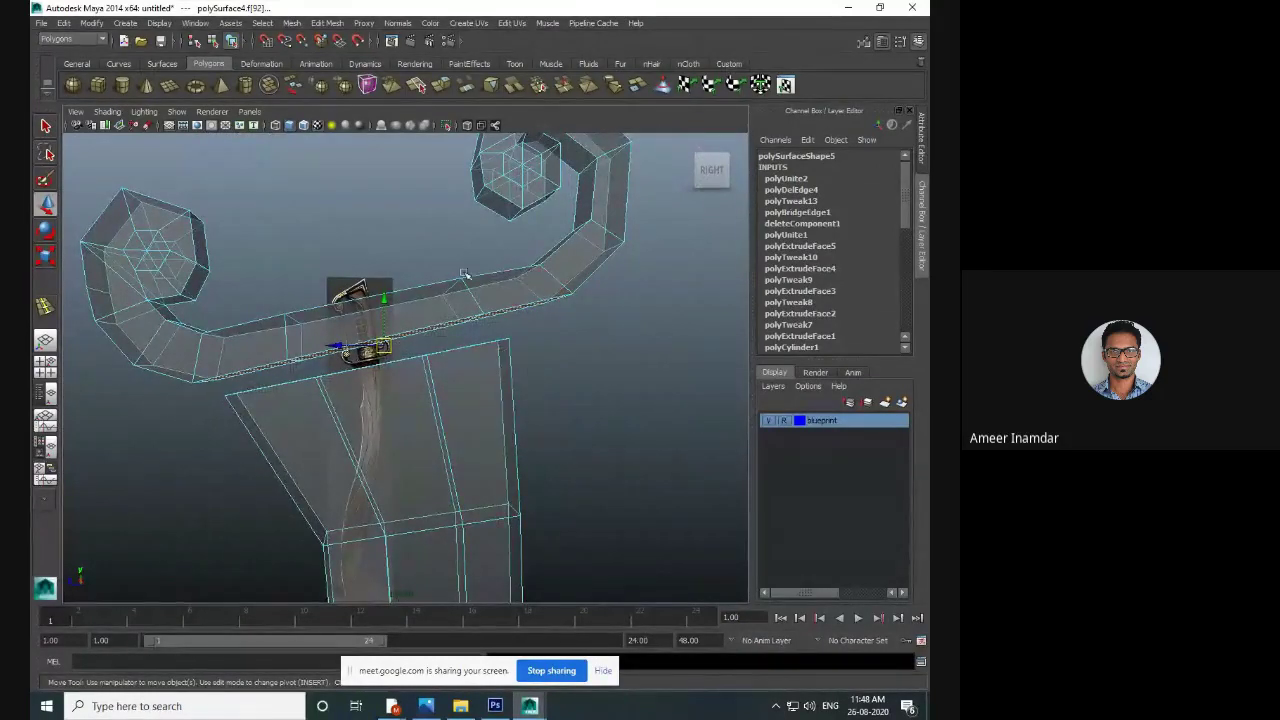
pyautogui.keyDown('alt'); pyautogui.moveTo(446, 426); pyautogui.dragTo(482, 374); pyautogui.keyUp('alt')
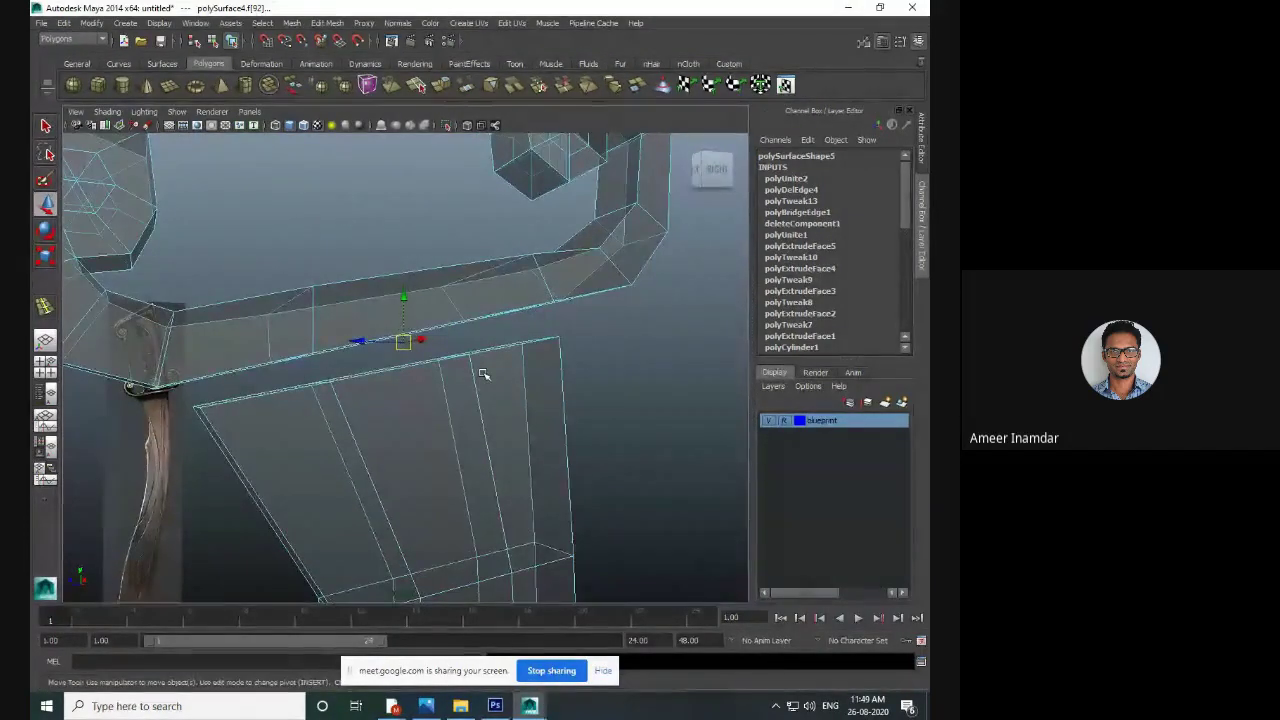
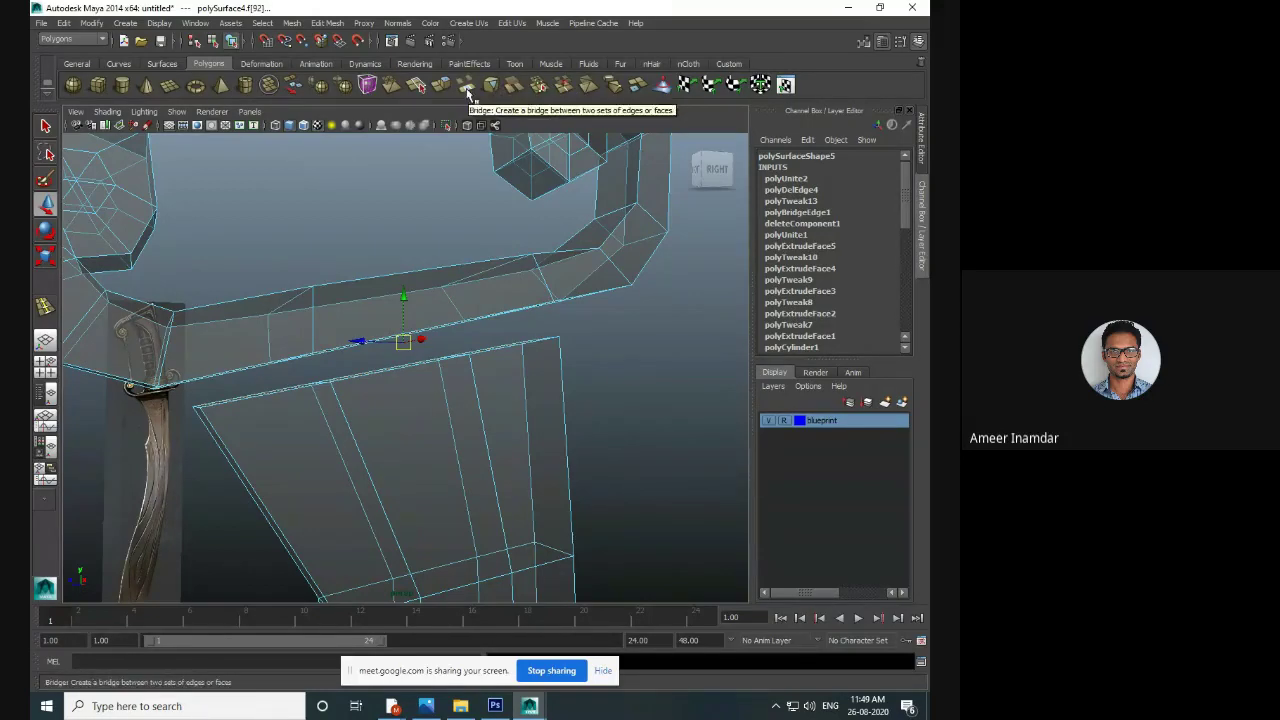
# - Try to bridge the crossguard's underside faces to the blade's top faces, and undo the attempt
pyautogui.click(466, 88)
pyautogui.keyDown('alt'); pyautogui.moveTo(496, 350); pyautogui.dragTo(466, 322); pyautogui.keyUp('alt')
pyautogui.hotkey('ctrl', 'z')
pyautogui.hotkey('ctrl', 'z')
pyautogui.hotkey('ctrl', 'z')
pyautogui.hotkey('ctrl', 'z')
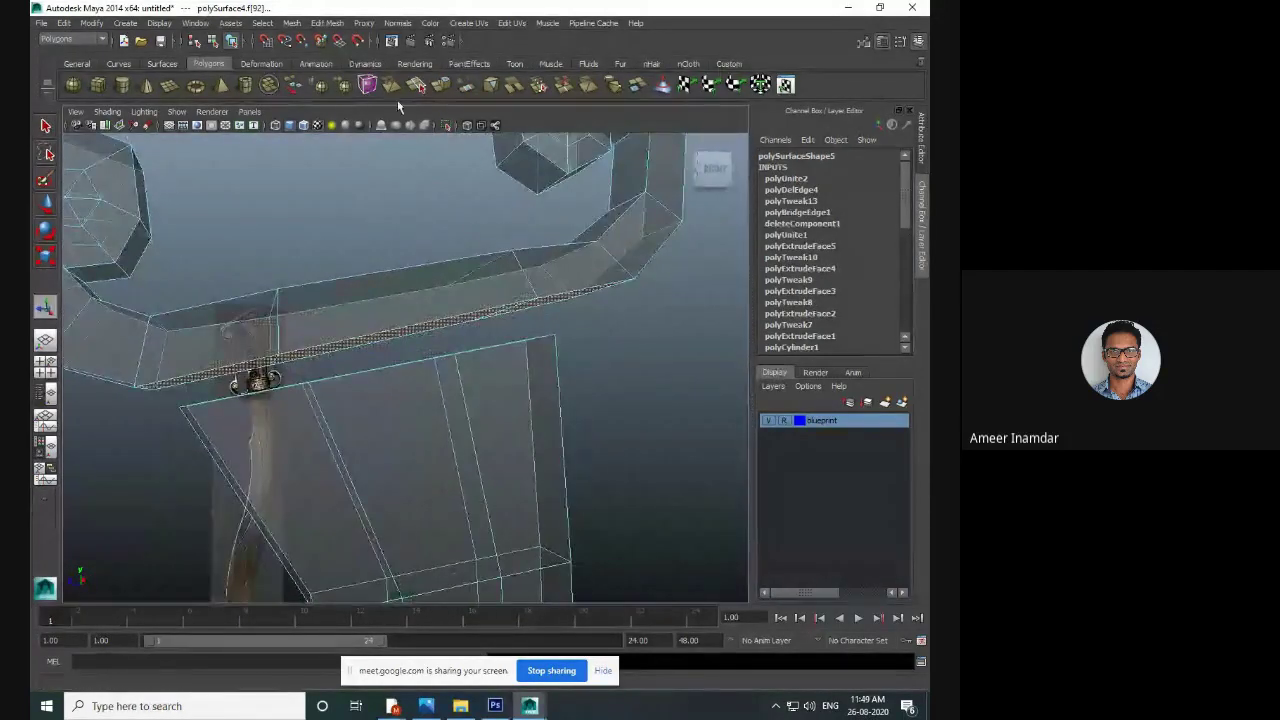
# - Try the crossguard-to-blade bridge again through the Bridge options, with a linear path and 0 divisions, and undo it
pyautogui.click(336, 24)
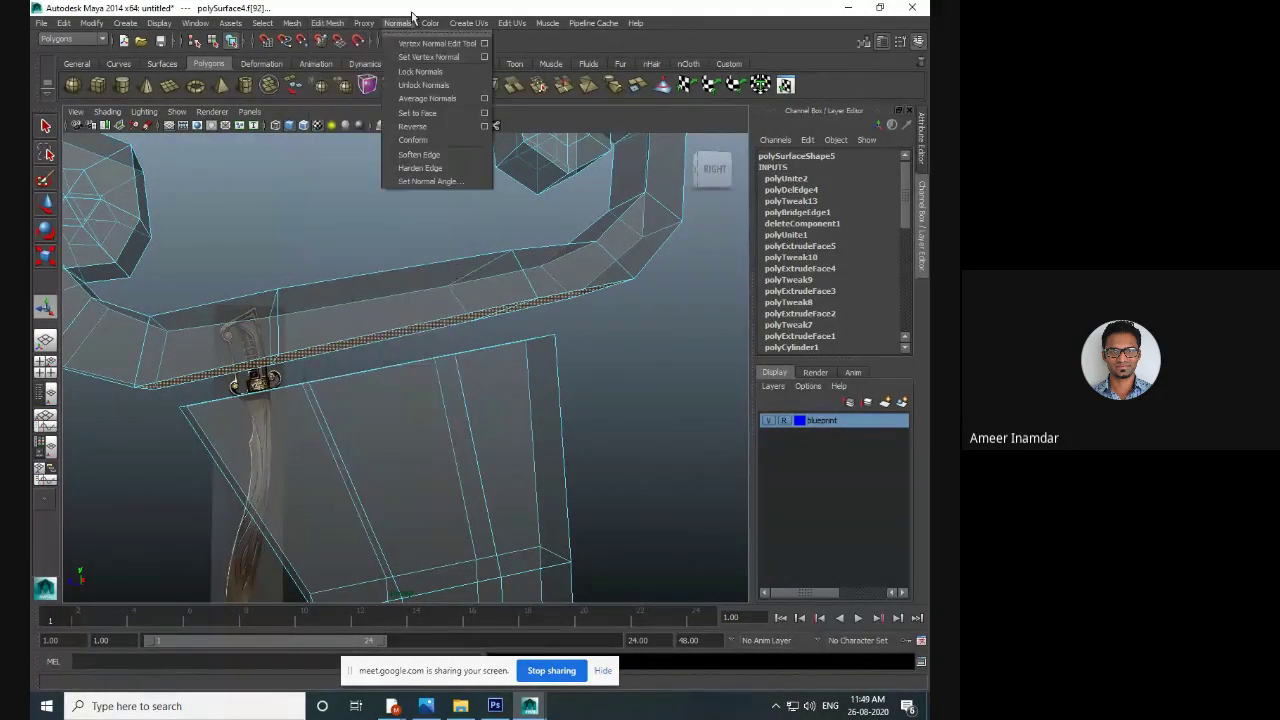
pyautogui.click(598, 101)
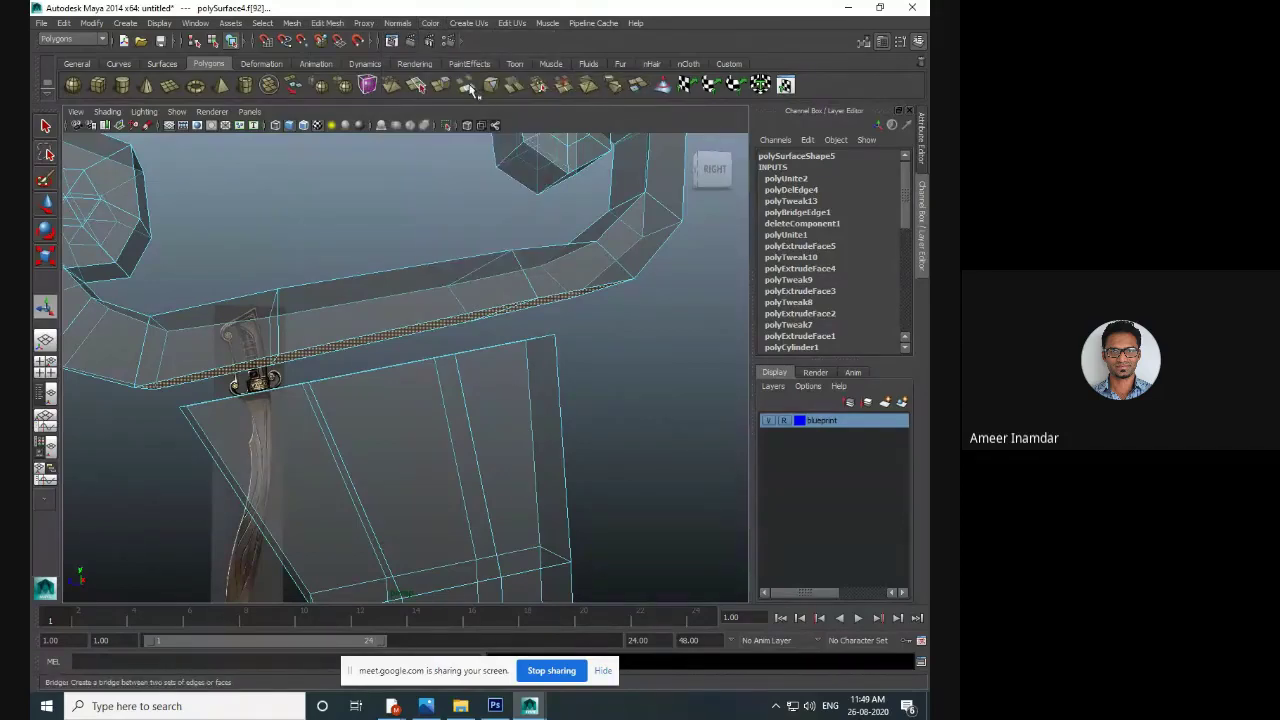
pyautogui.doubleClick(467, 85)
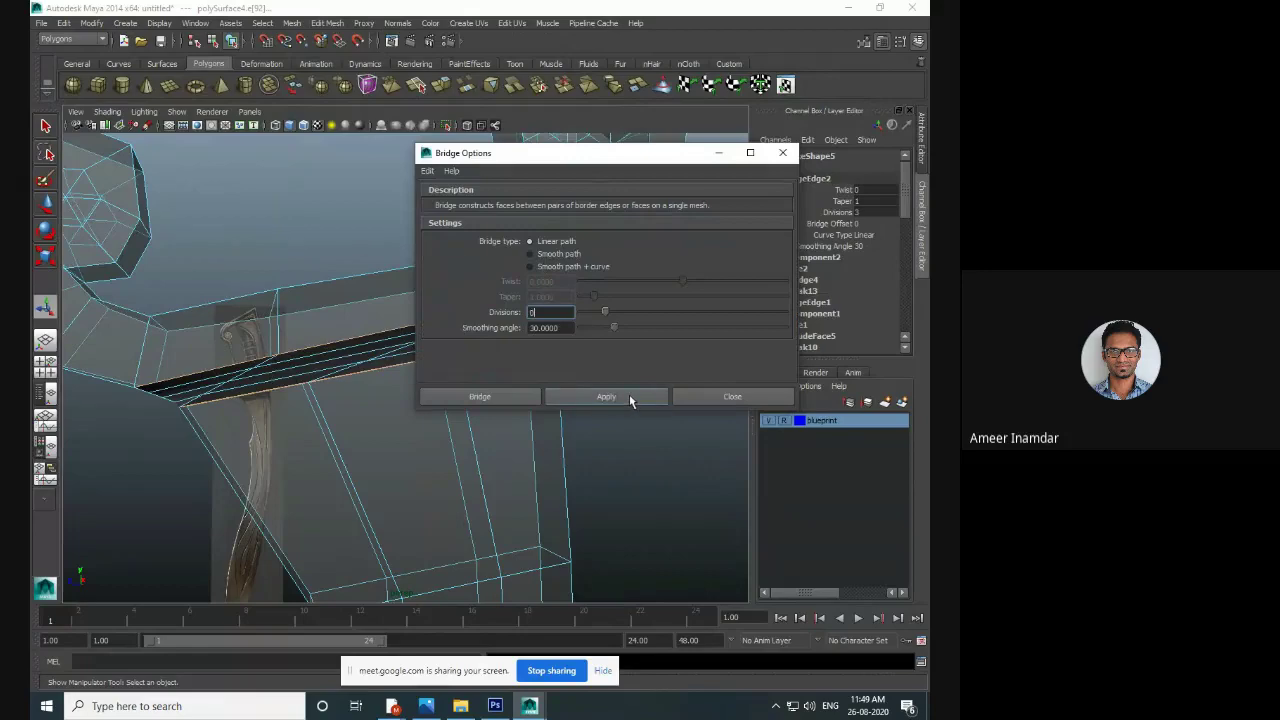
pyautogui.click(718, 396)
pyautogui.keyDown('alt'); pyautogui.moveTo(663, 394); pyautogui.dragTo(456, 346); pyautogui.keyUp('alt')
pyautogui.hotkey('ctrl', 'z')
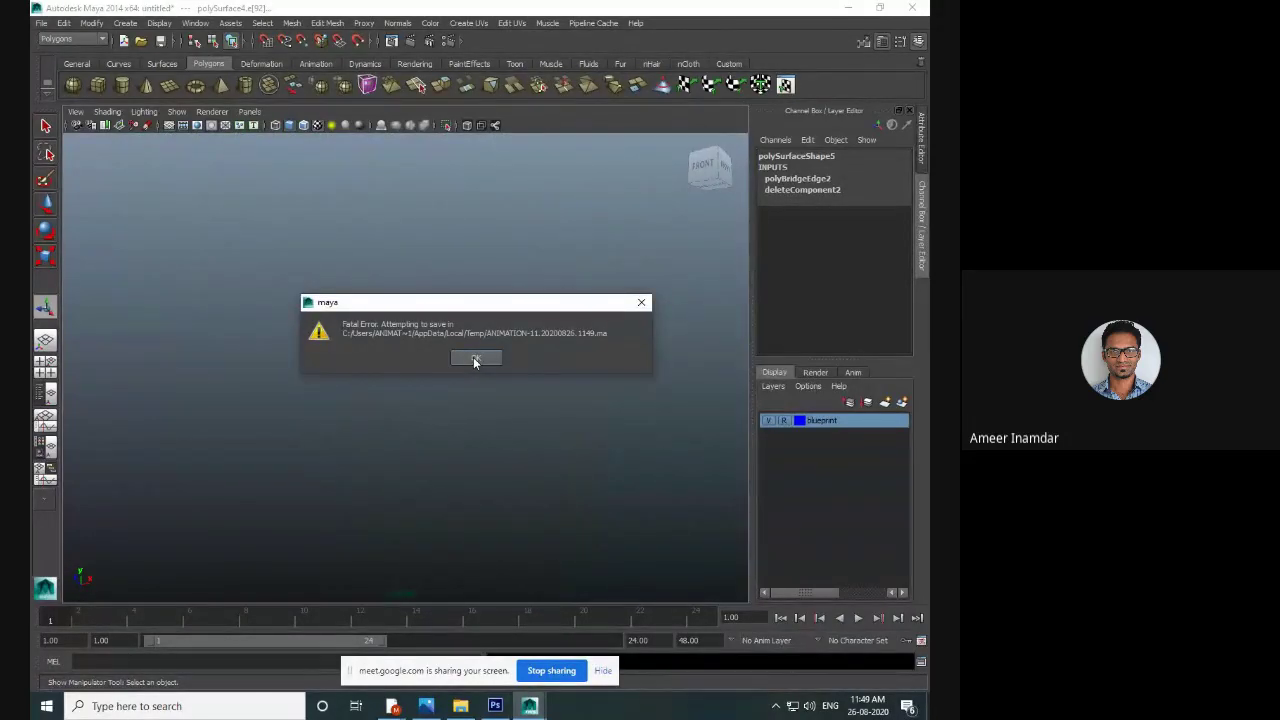
# - Dismiss the fatal error, submit the Maya error report and cancel its sending
pyautogui.click(475, 358)
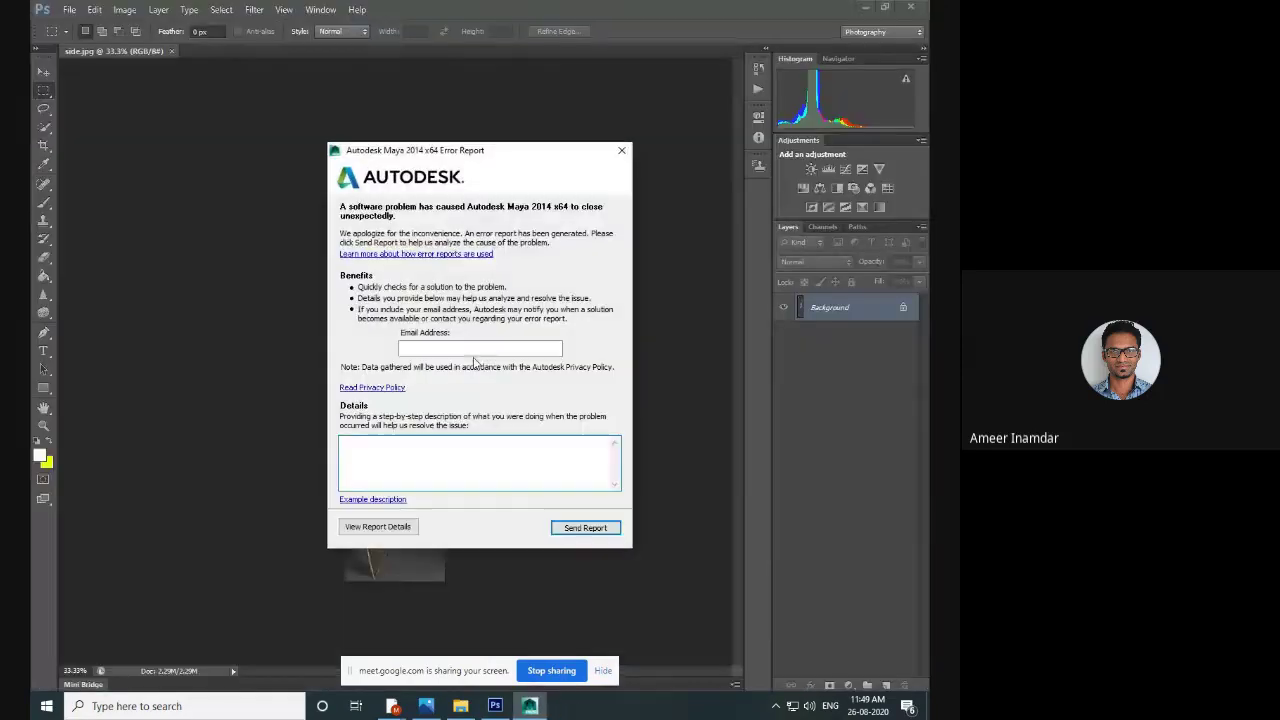
pyautogui.click(584, 528)
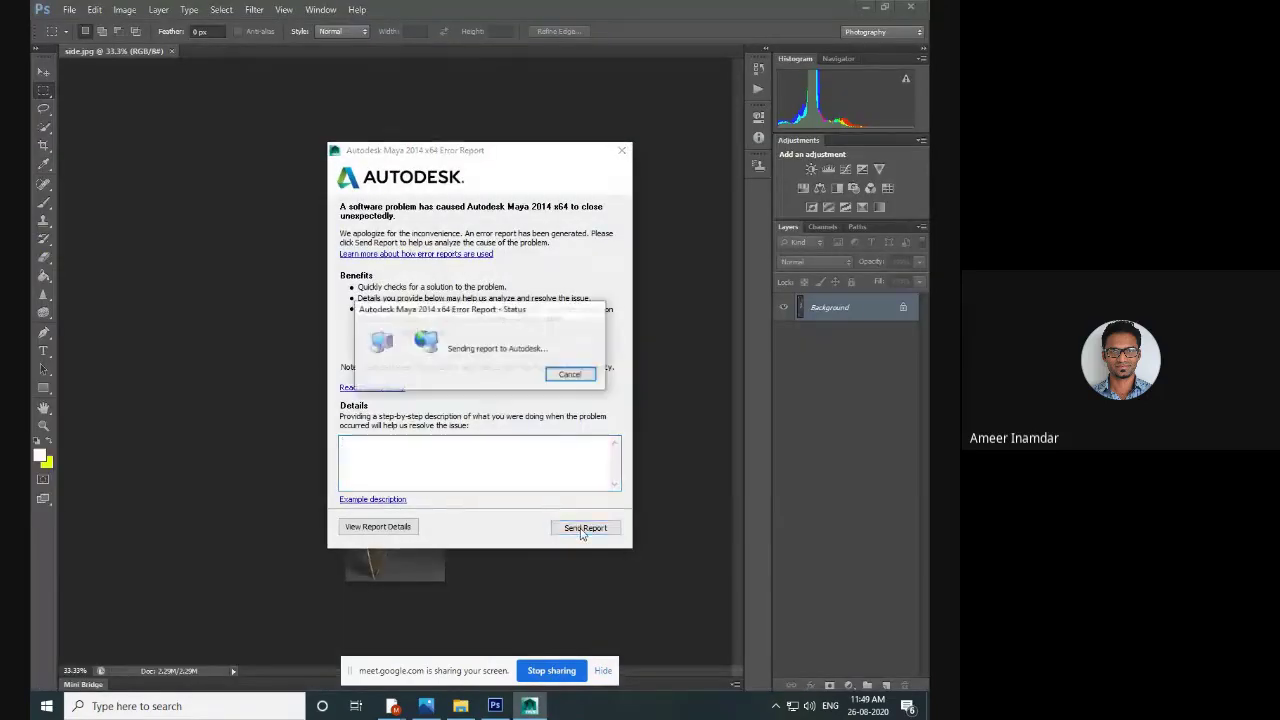
pyautogui.click(568, 375)
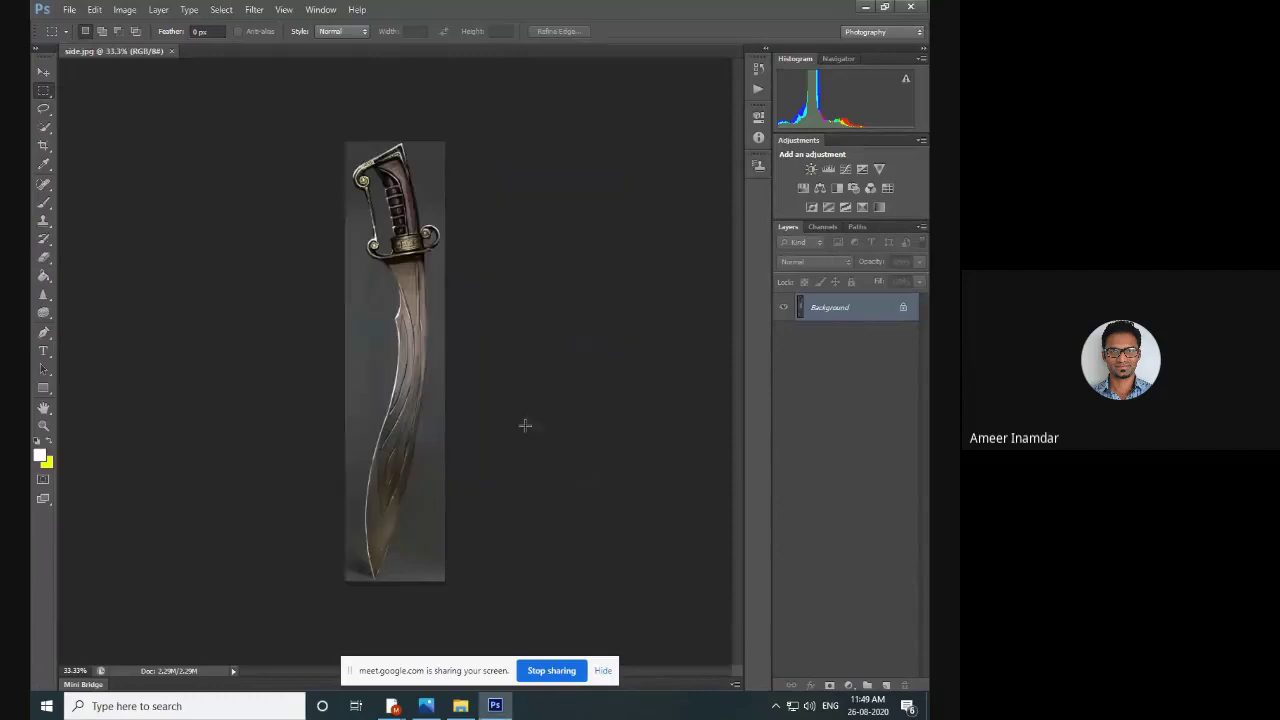
# - Relaunch Maya 2014 and dismiss the What's New highlight settings
pyautogui.click(266, 707)
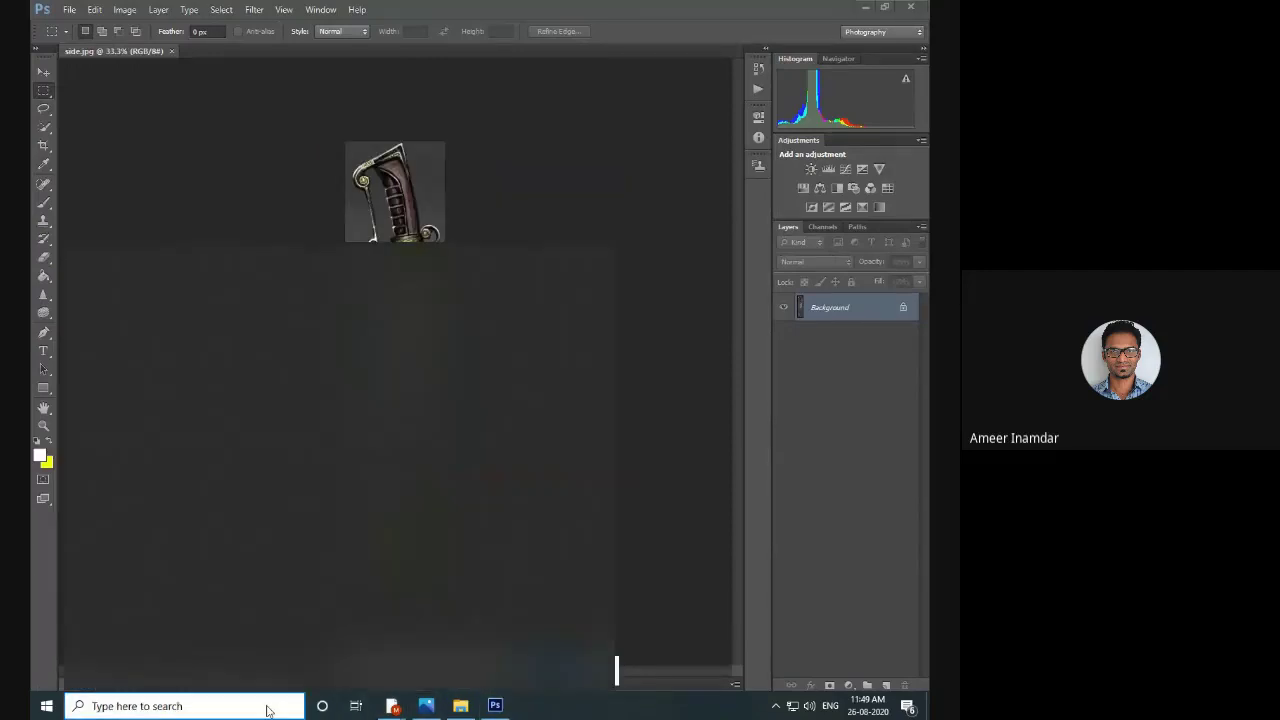
pyautogui.write('maya')
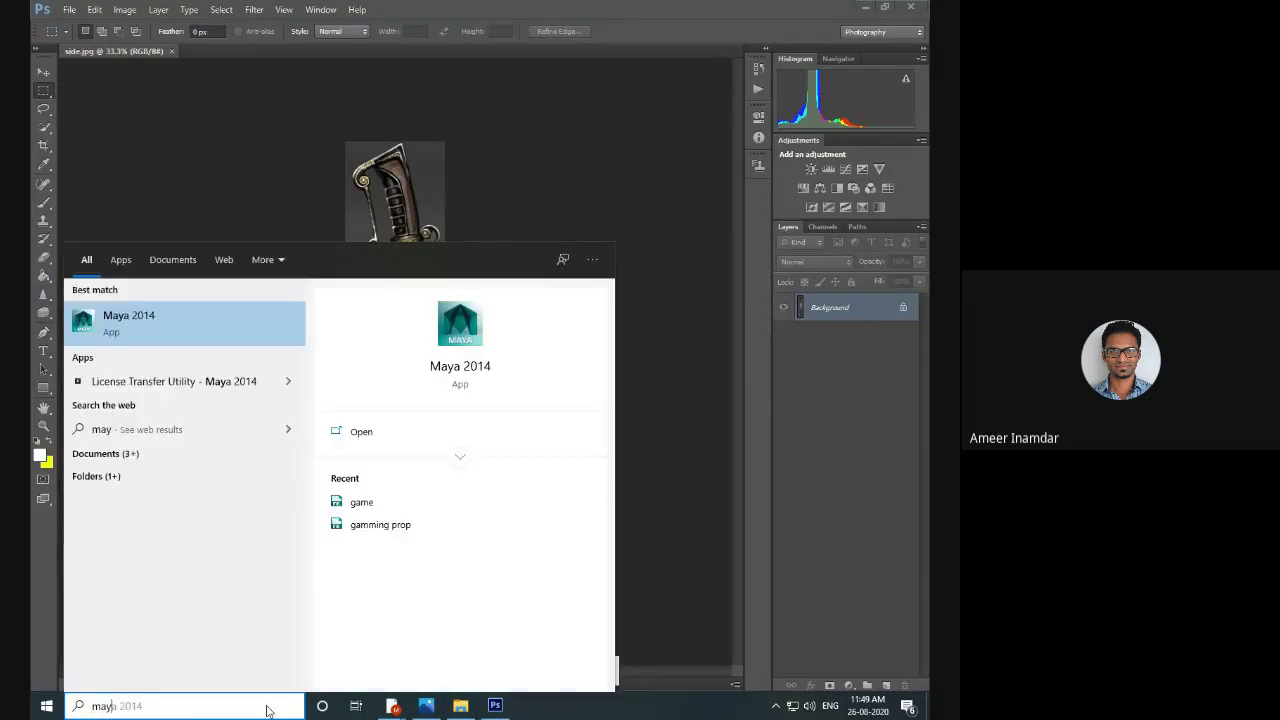
pyautogui.press('Escape')
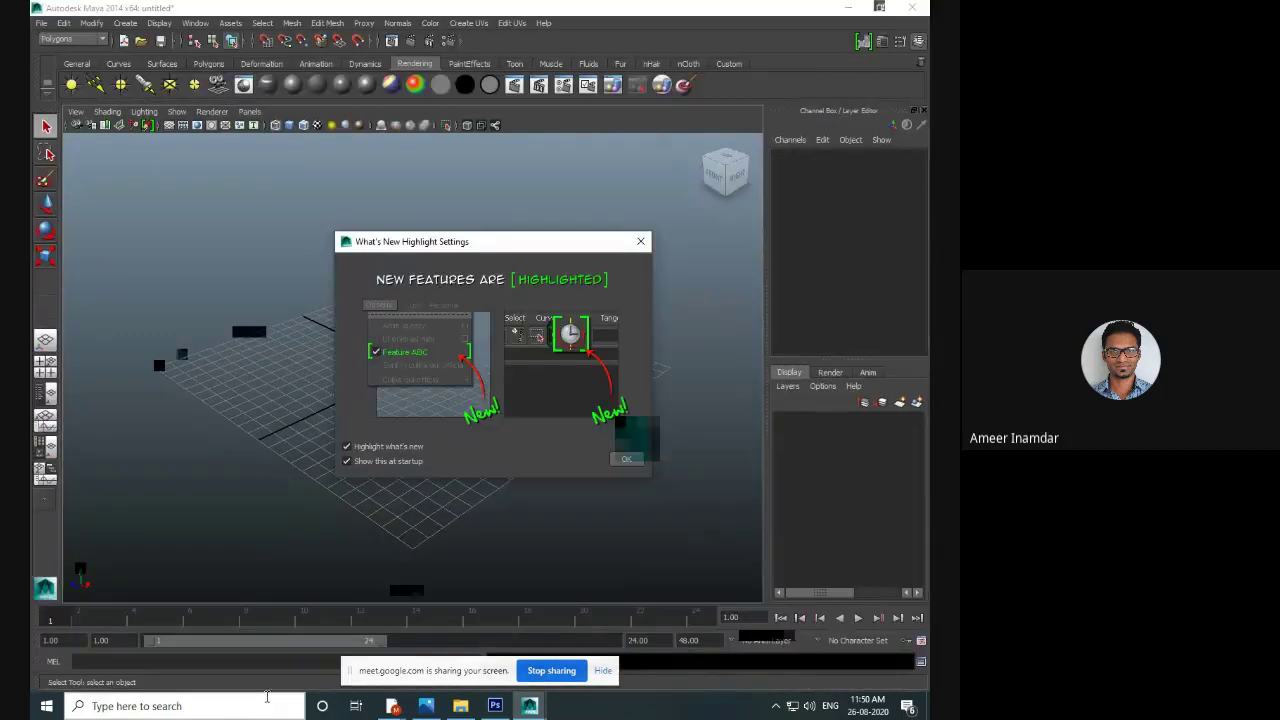
pyautogui.click(625, 459)
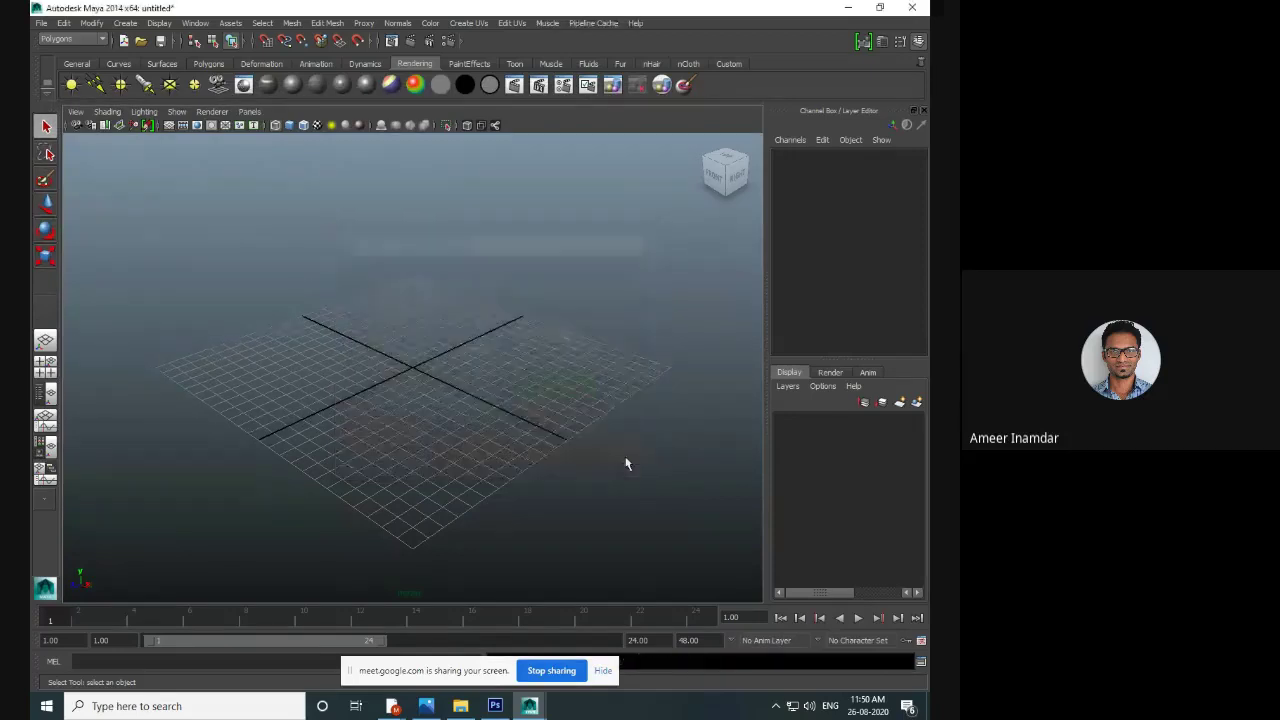
# - Open the scene game_sword.mb from the weapon_model project's scenes folder
pyautogui.click(42, 23)
pyautogui.click(60, 50)
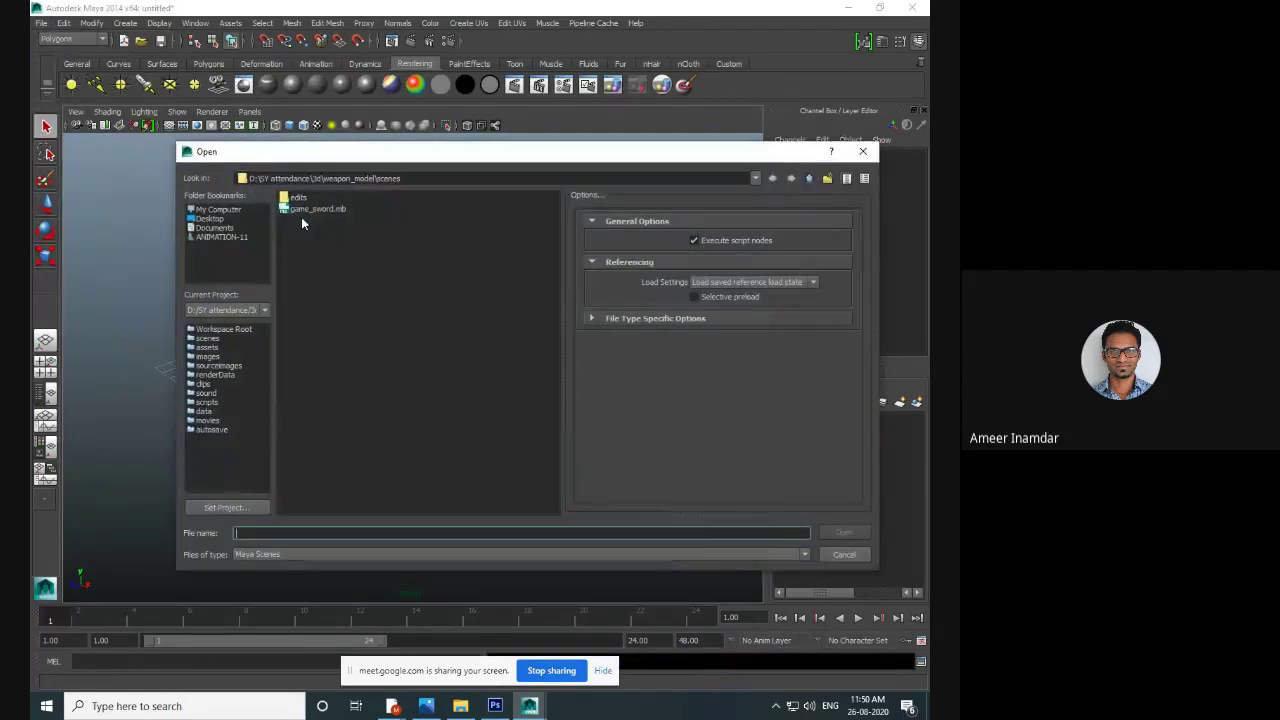
pyautogui.click(316, 209)
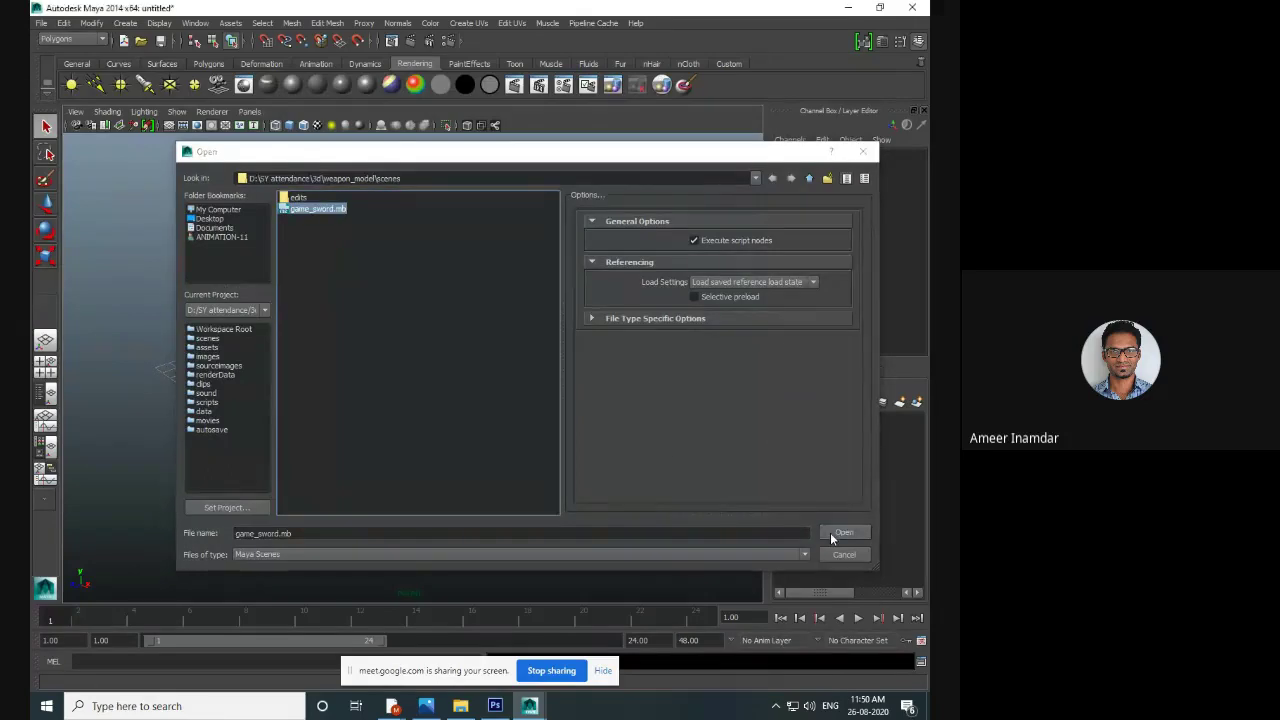
pyautogui.click(836, 535)
pyautogui.click(479, 356)
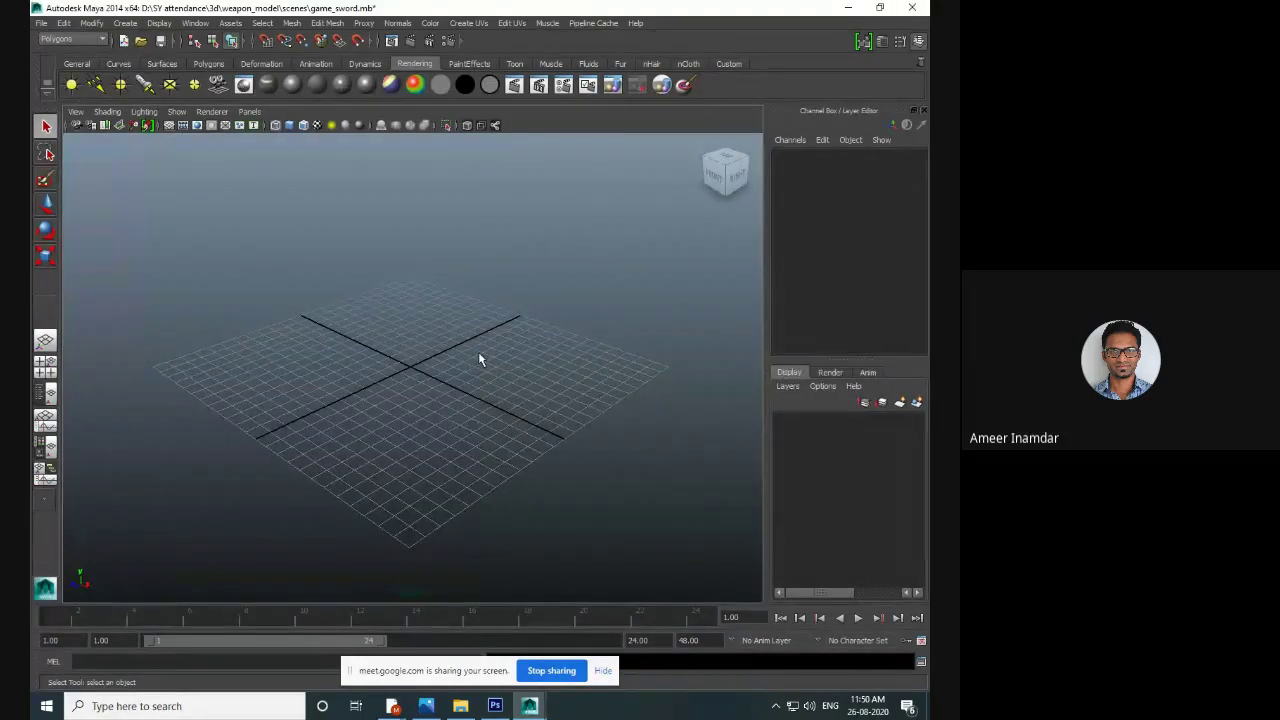
pyautogui.moveTo(461, 678); pyautogui.dragTo(173, 661)
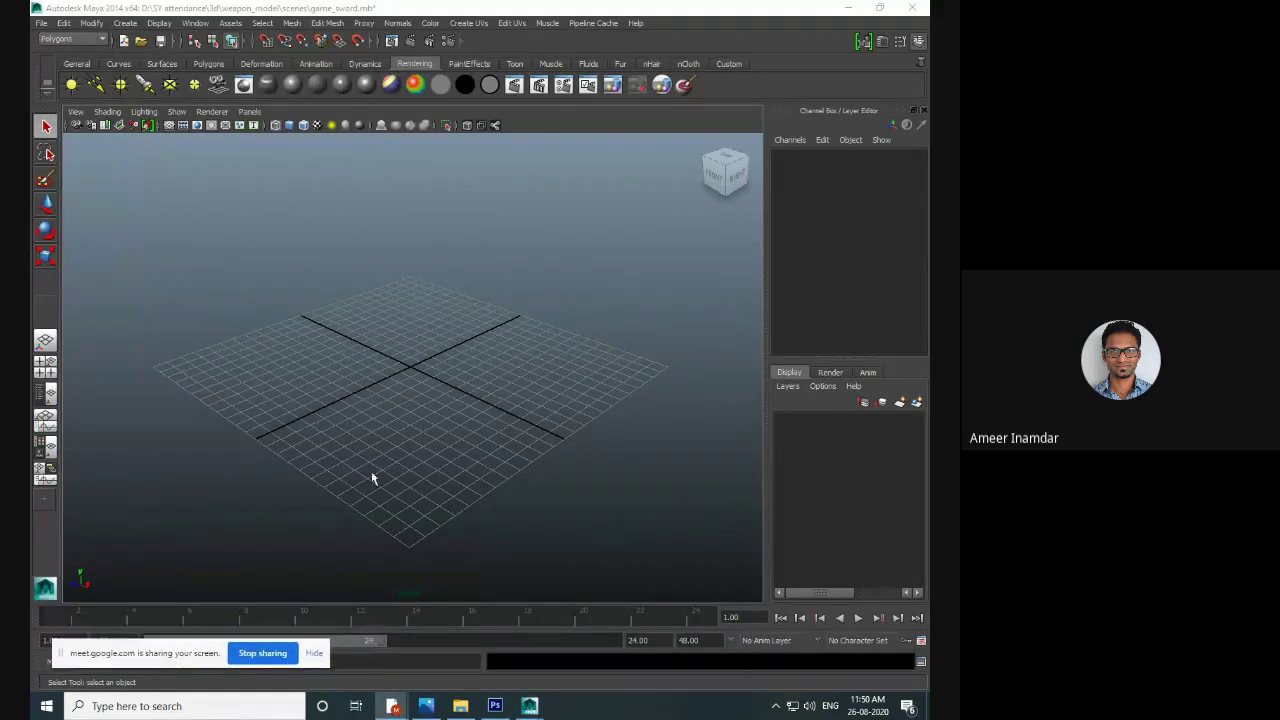
pyautogui.click(480, 388)
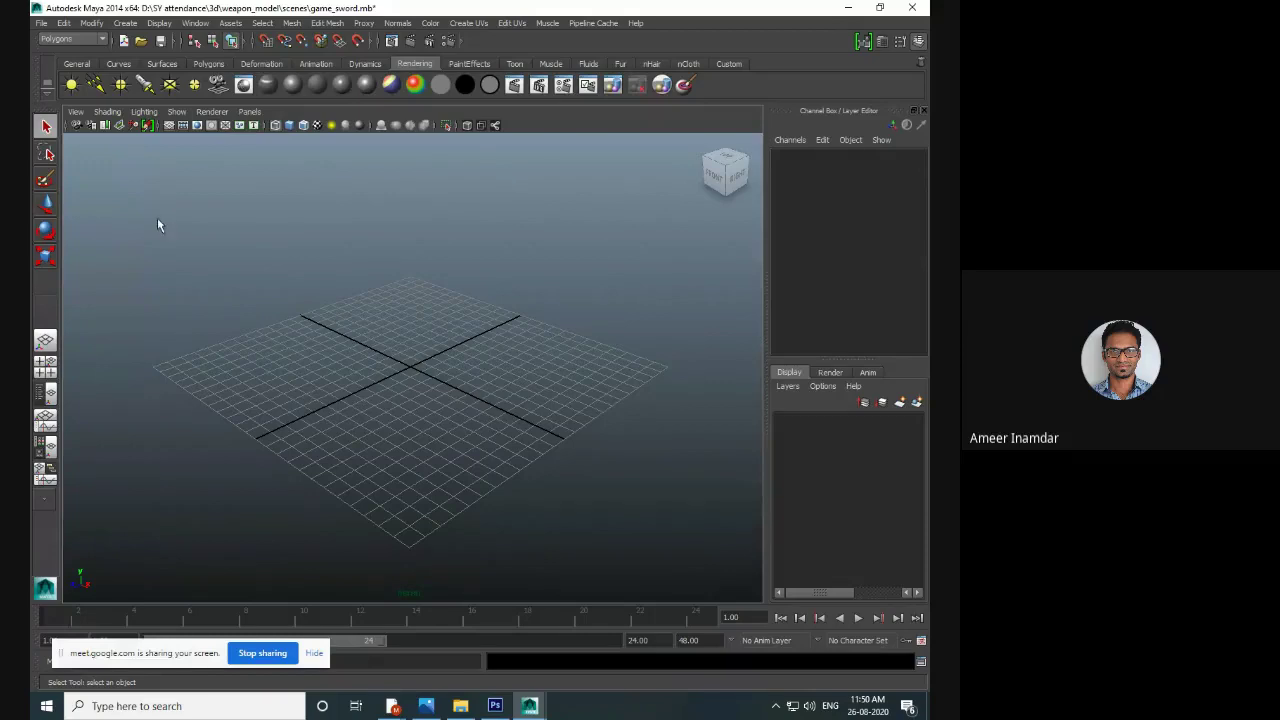
# - Browse drive C in File Explorer to the bin folder of Maya2014 under Program Files\Autodesk
pyautogui.click(41, 22)
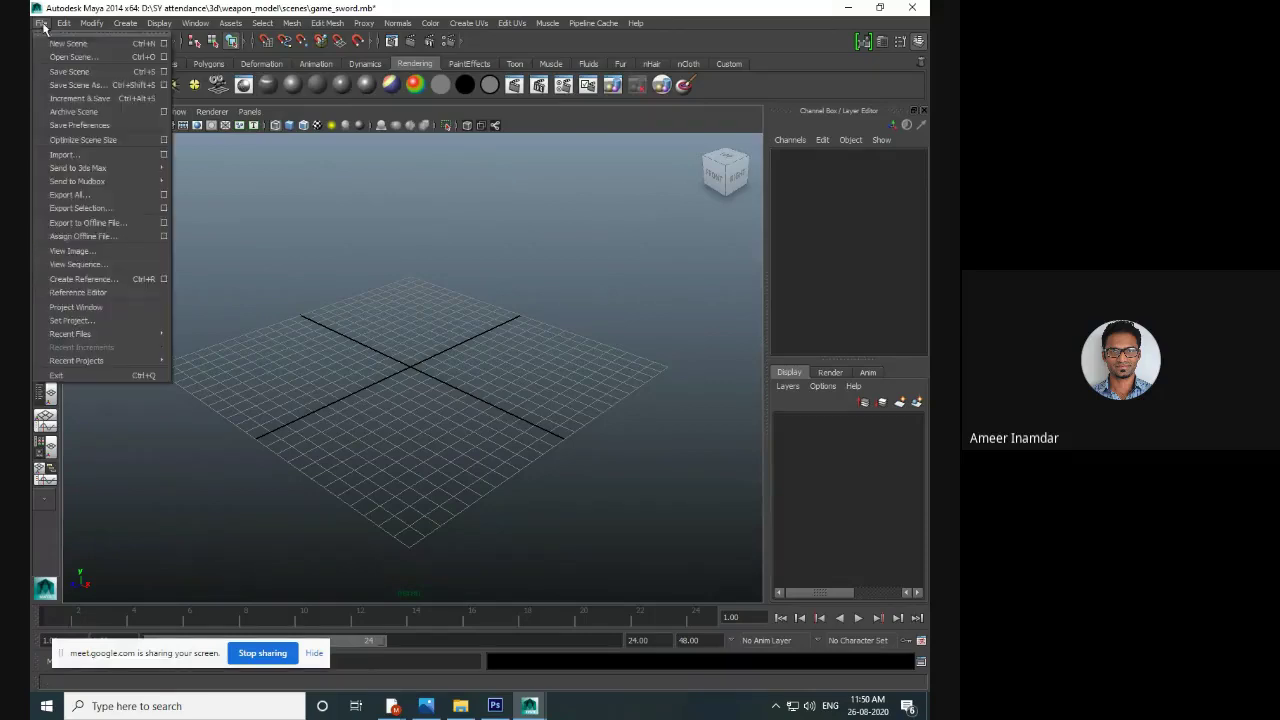
pyautogui.click(69, 73)
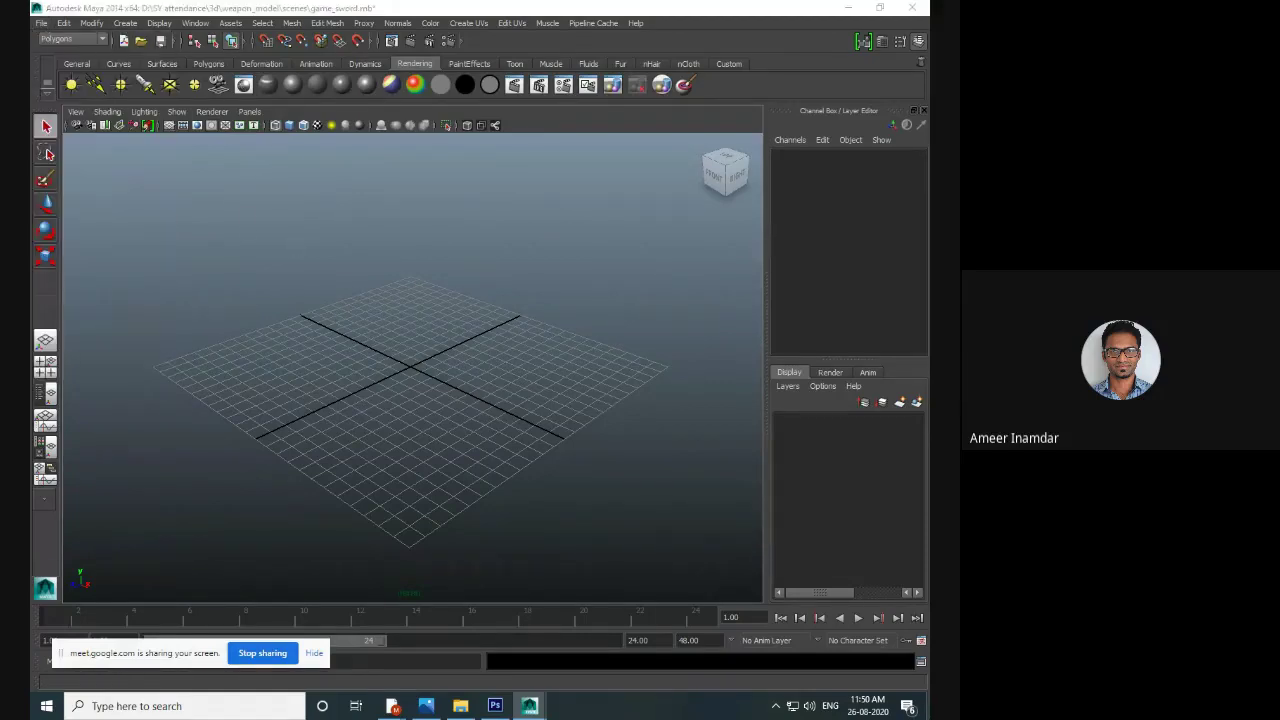
pyautogui.press('super+d')
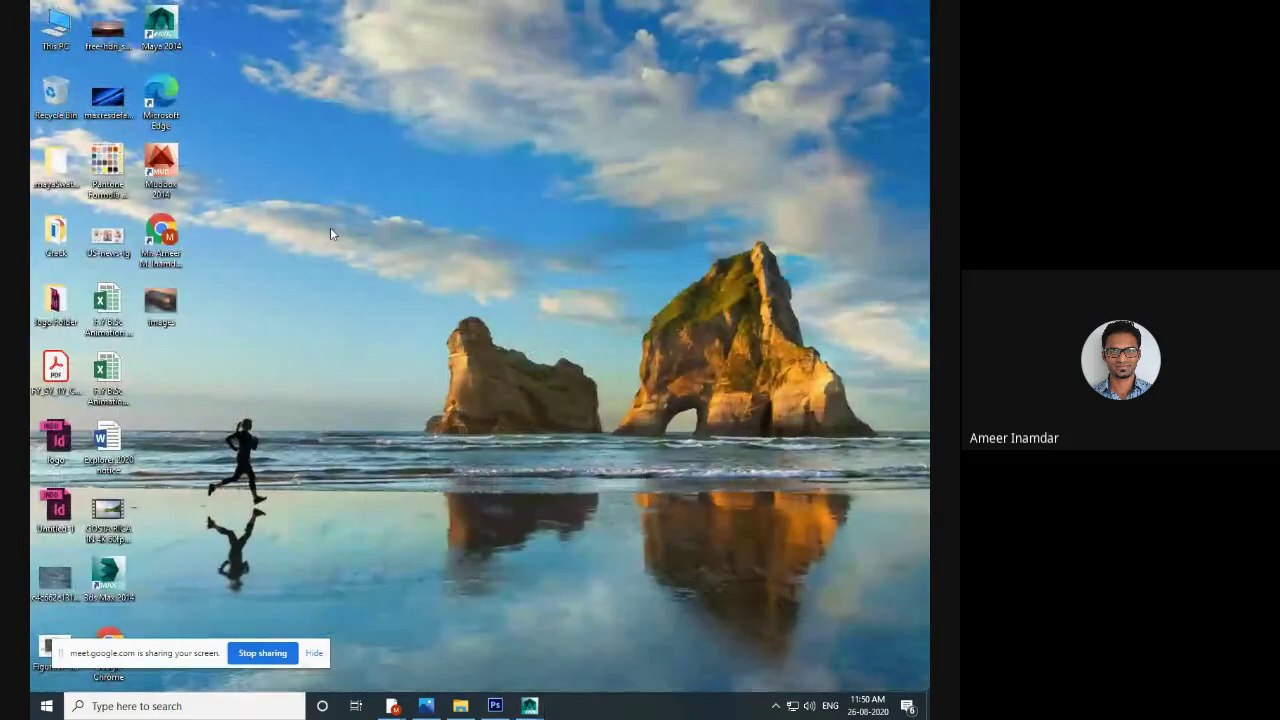
pyautogui.doubleClick(55, 30)
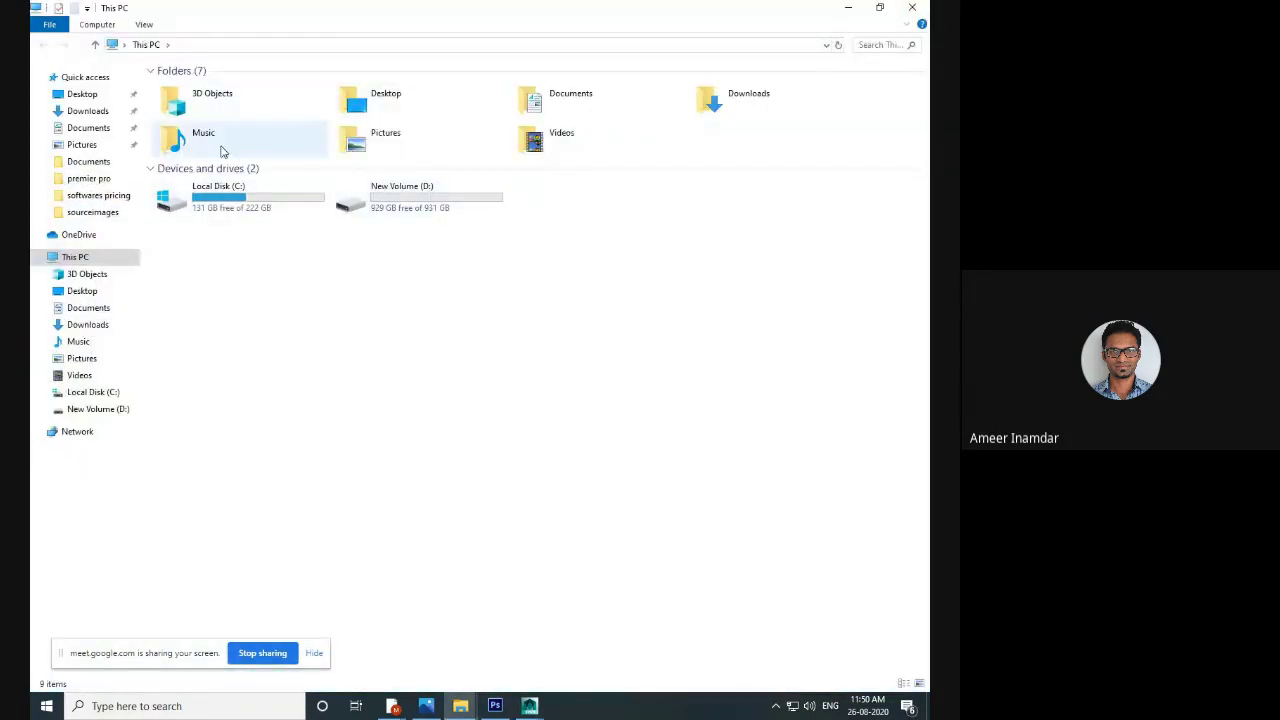
pyautogui.doubleClick(254, 213)
pyautogui.doubleClick(229, 103)
pyautogui.doubleClick(226, 105)
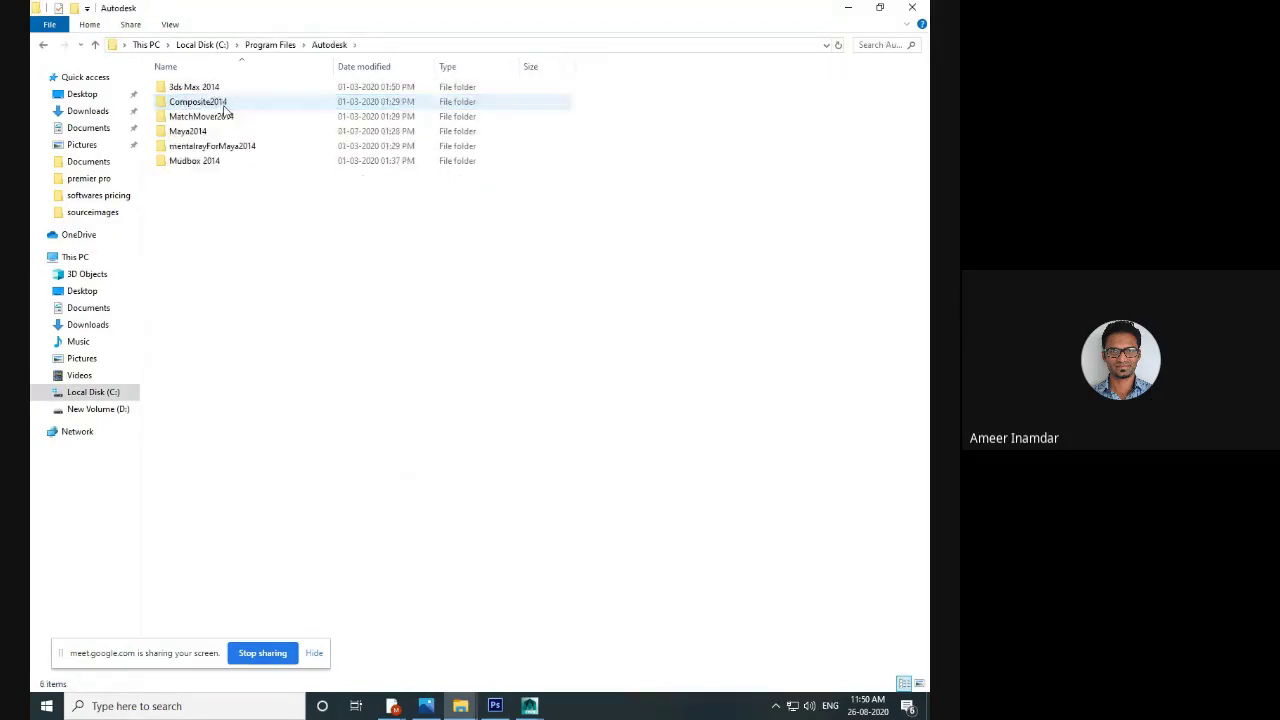
pyautogui.doubleClick(228, 132)
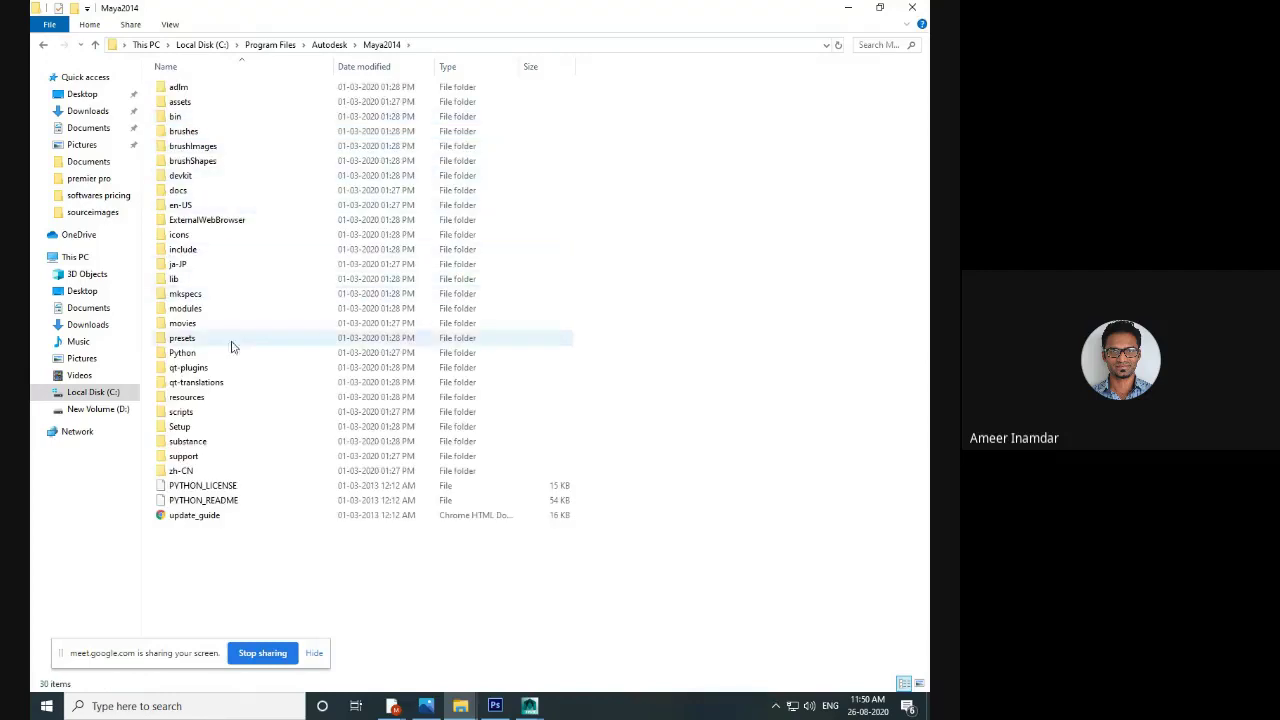
pyautogui.click(228, 442)
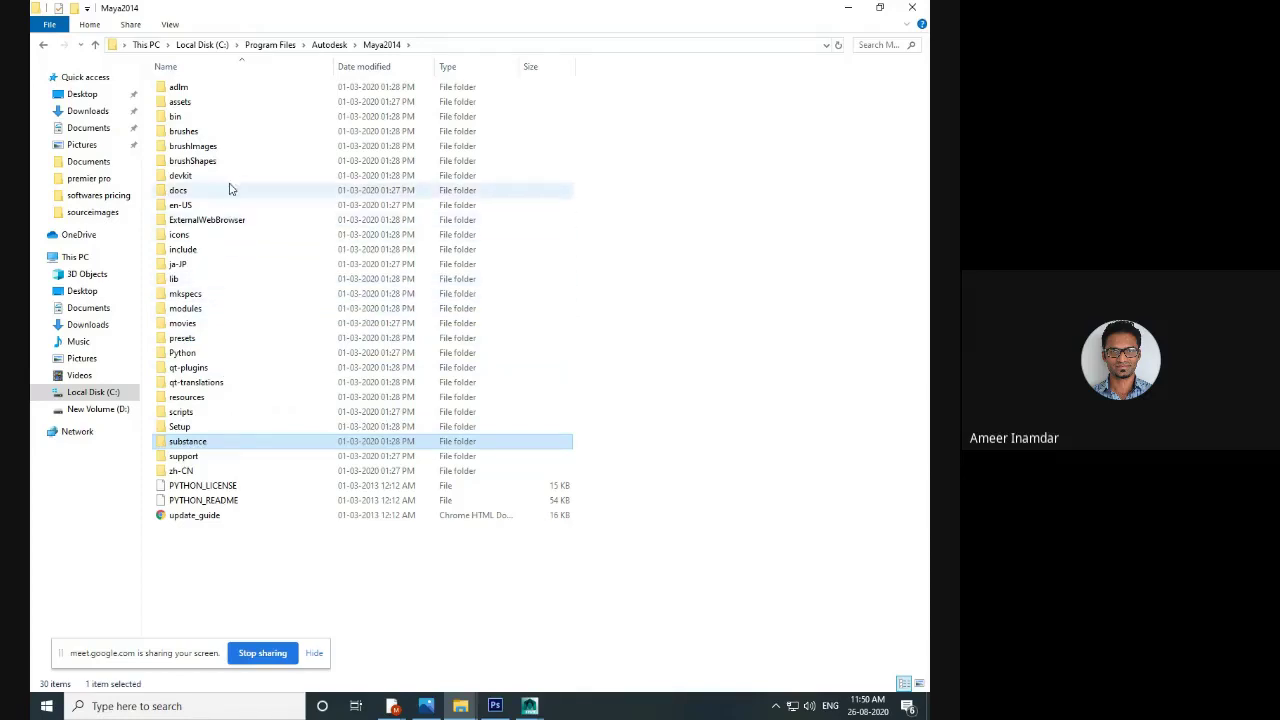
pyautogui.doubleClick(222, 116)
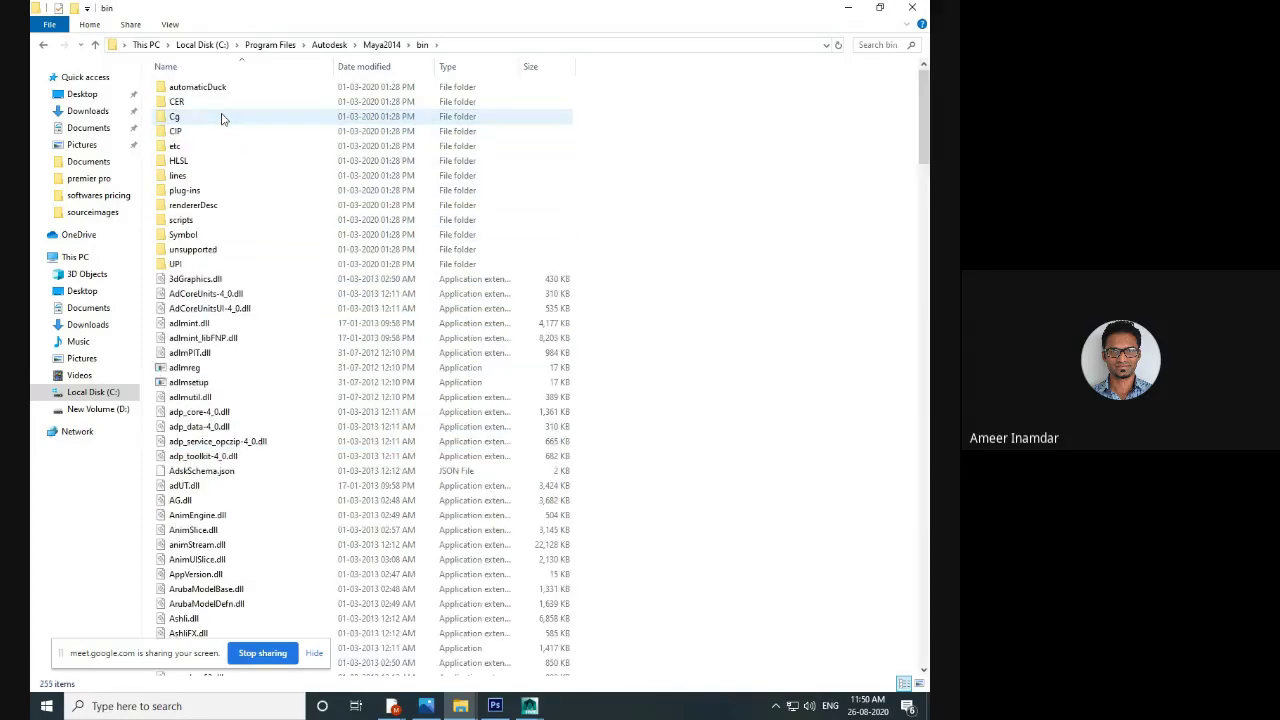
# - Look through the folders and files in the Maya2014 bin folder and close File Explorer
pyautogui.click(234, 250)
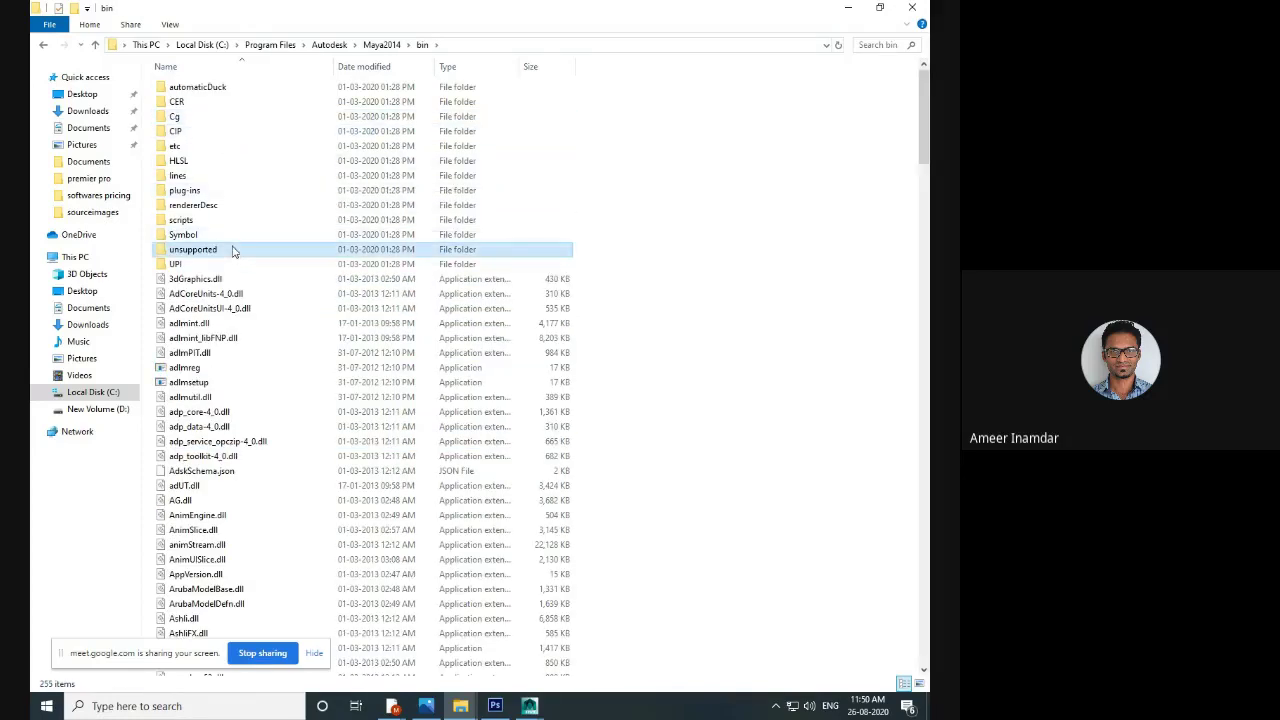
pyautogui.click(255, 264)
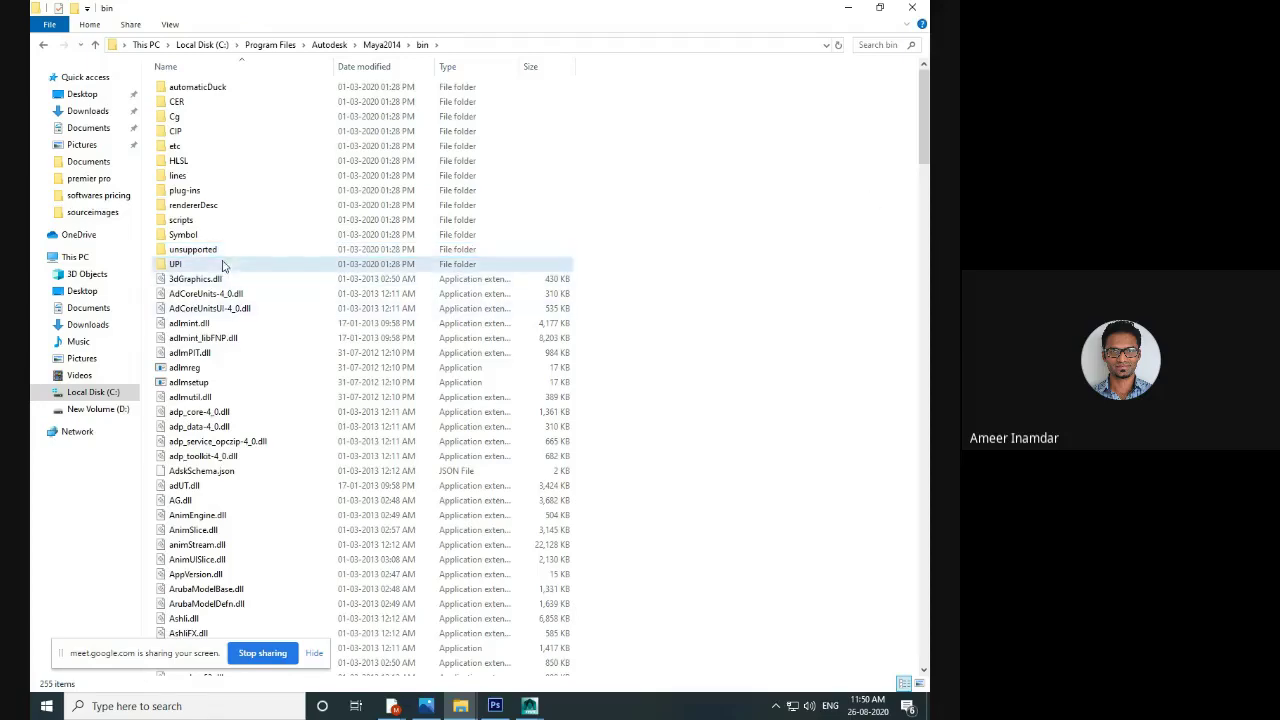
pyautogui.scroll(-20, 260, 306)
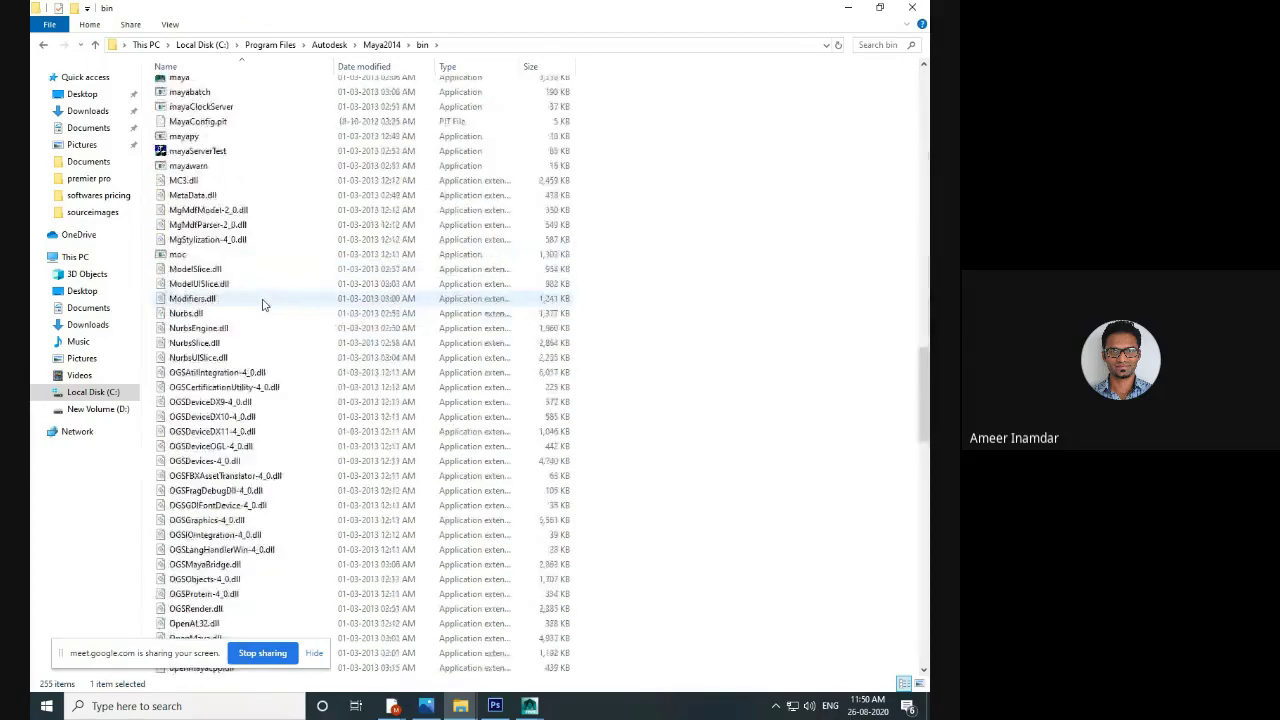
pyautogui.scroll(-20, 265, 304)
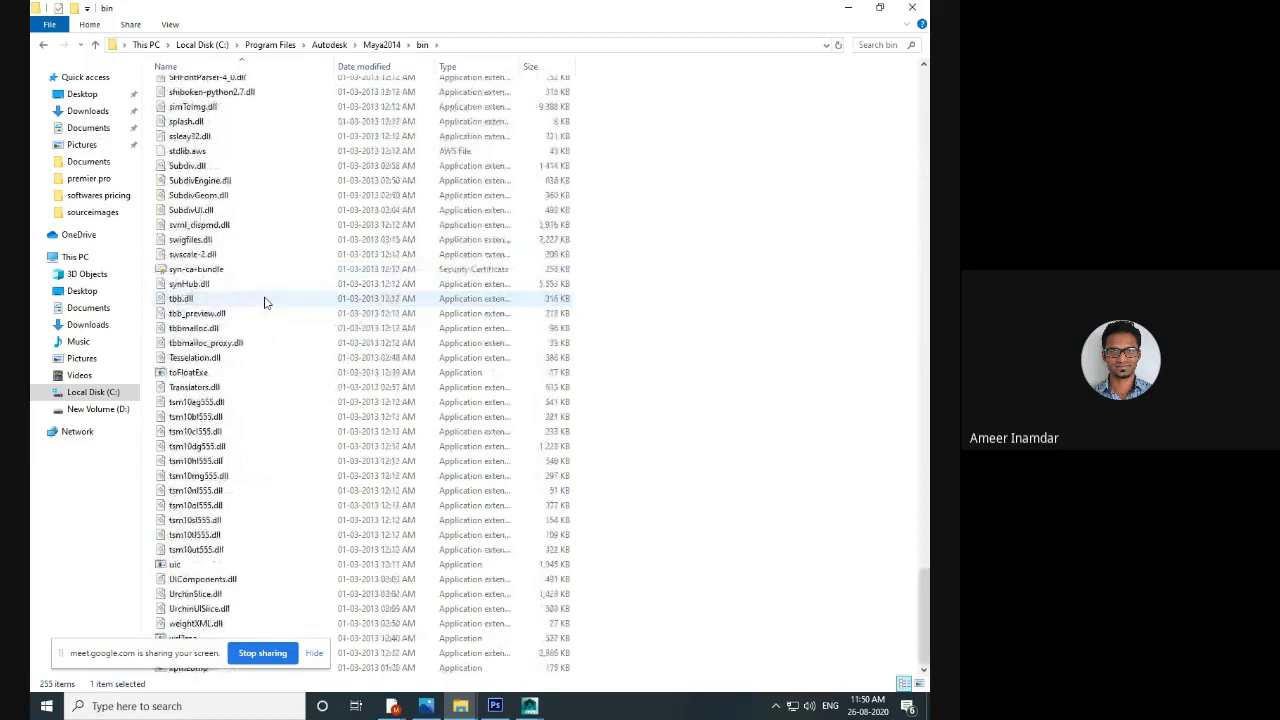
pyautogui.scroll(20, 268, 304)
pyautogui.scroll(20, 277, 304)
pyautogui.click(668, 230)
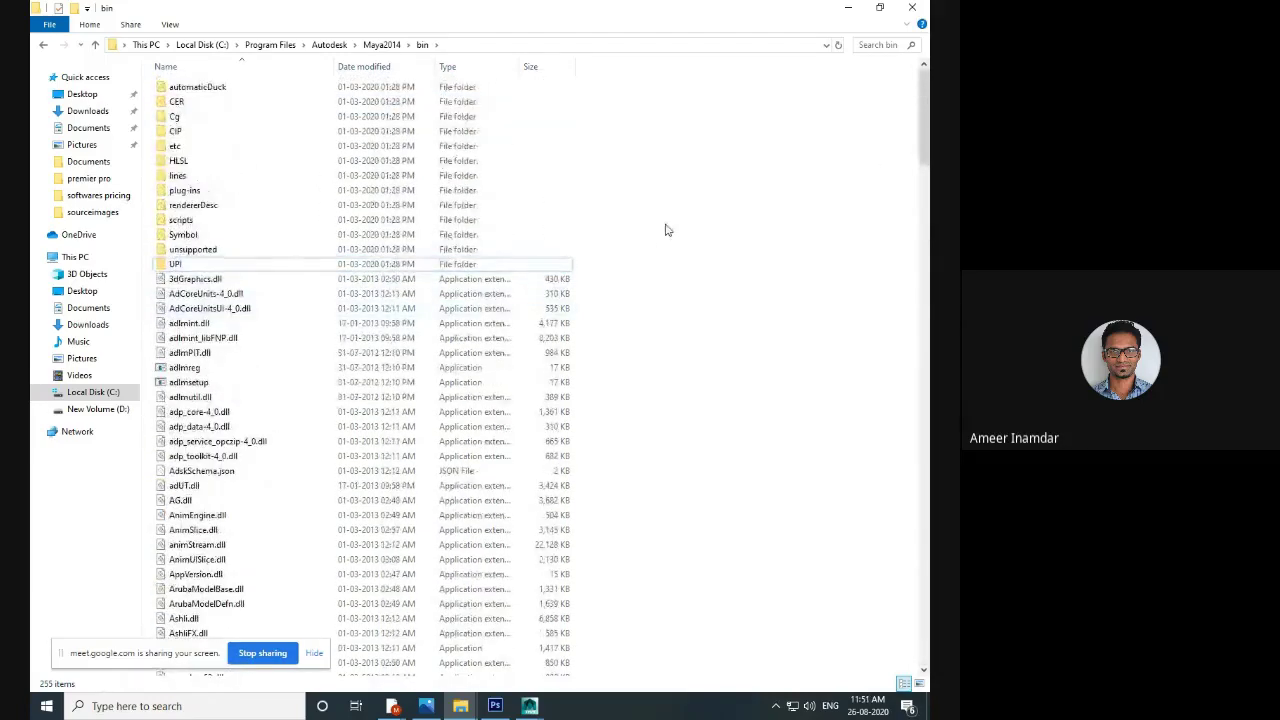
pyautogui.click(917, 8)
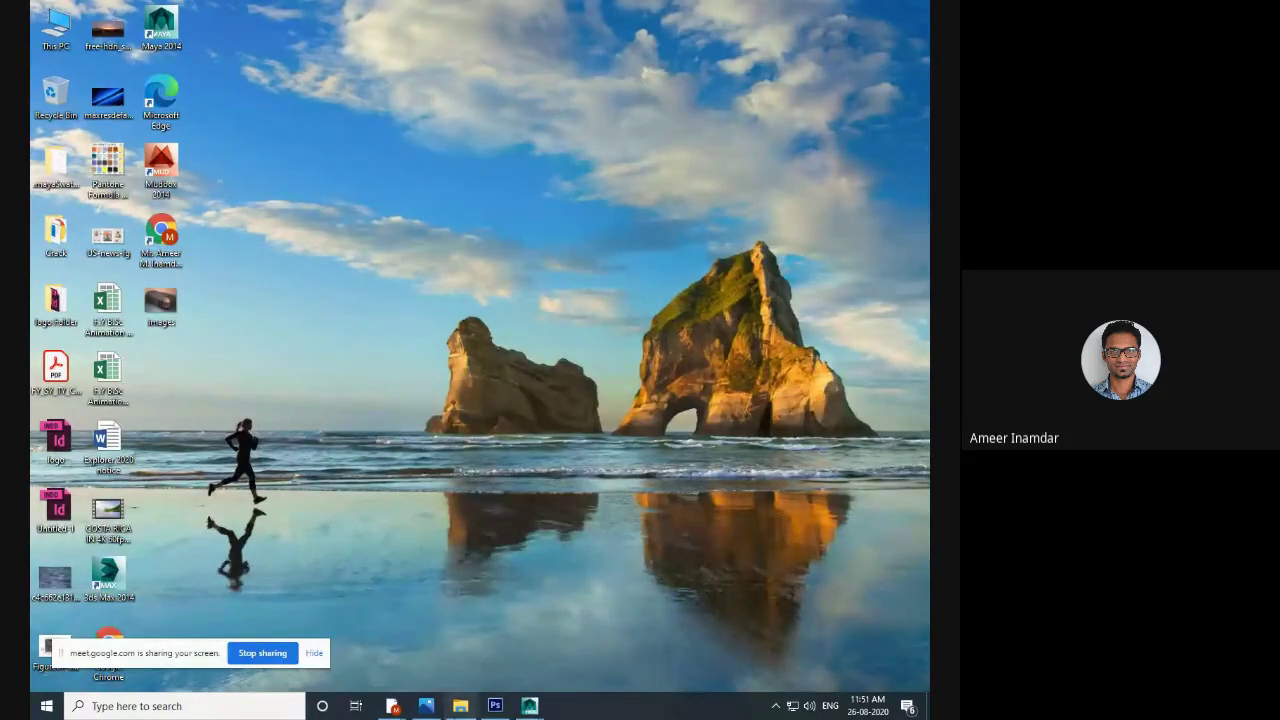
# - Switch back to Maya, look for scene files in the project's scenes folder and on the Desktop, and close the Open dialog
pyautogui.moveTo(392, 706)
pyautogui.click(336, 655)
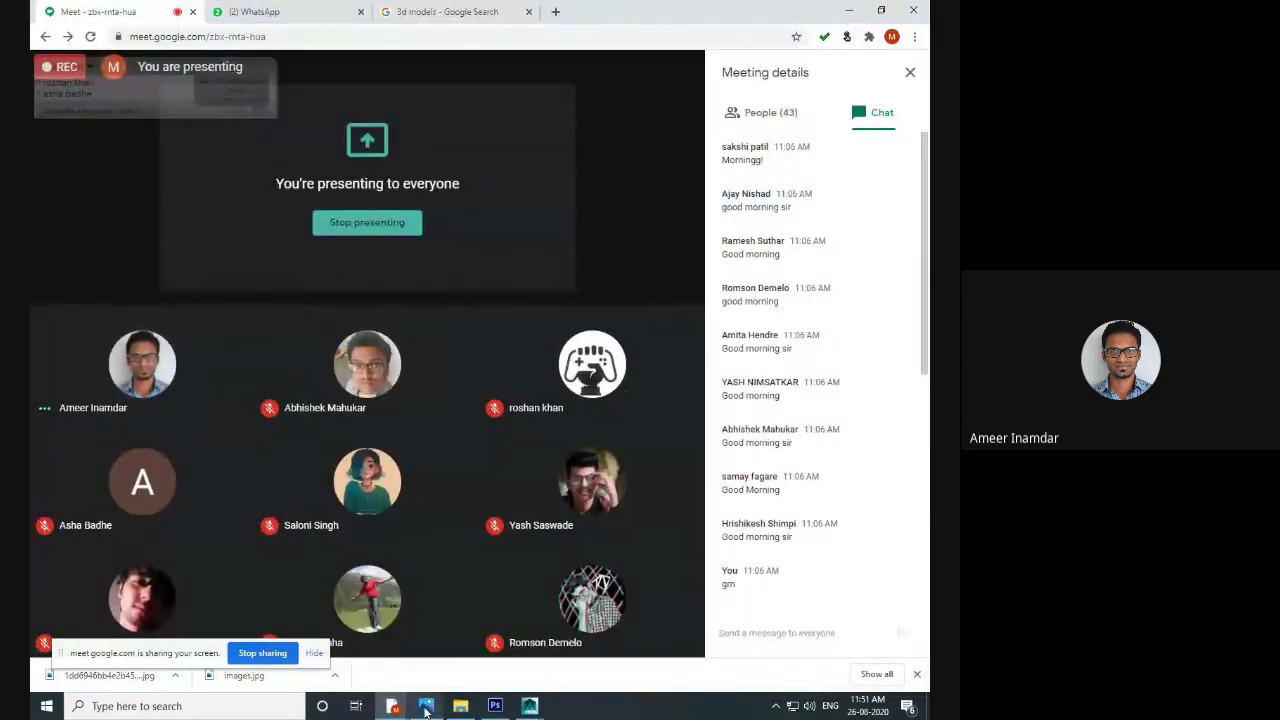
pyautogui.moveTo(530, 706)
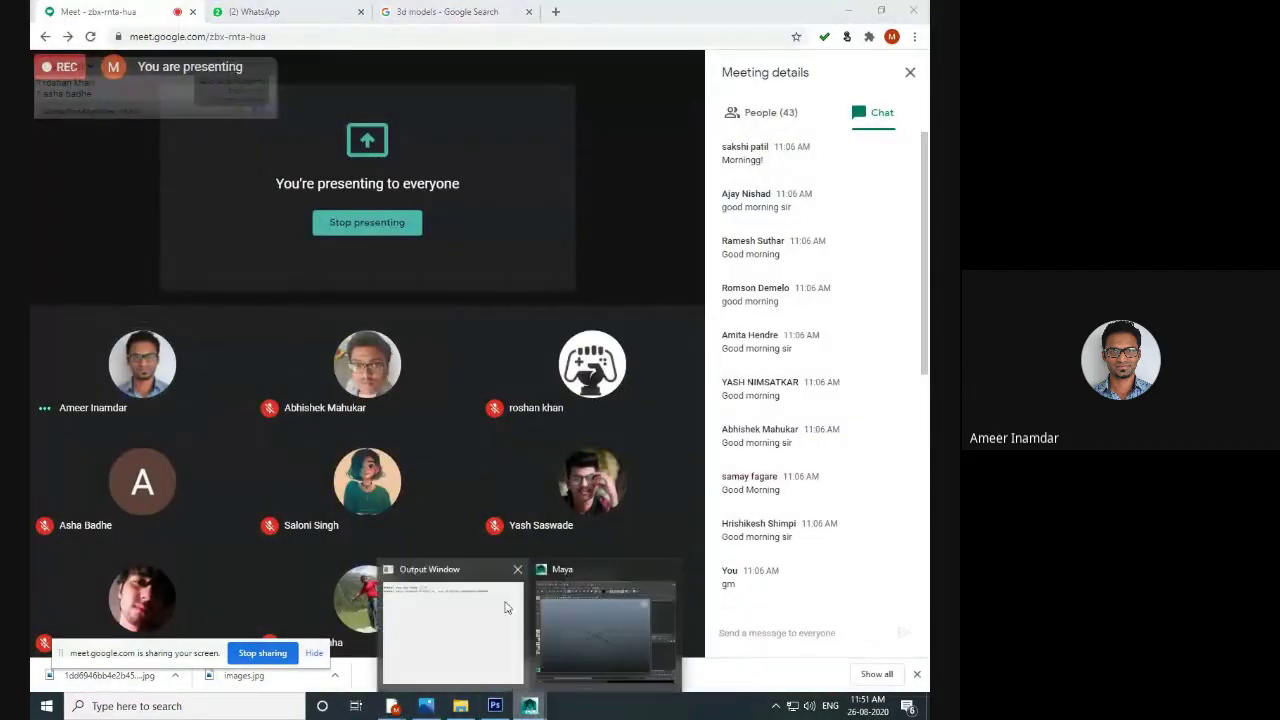
pyautogui.click(618, 668)
pyautogui.click(44, 23)
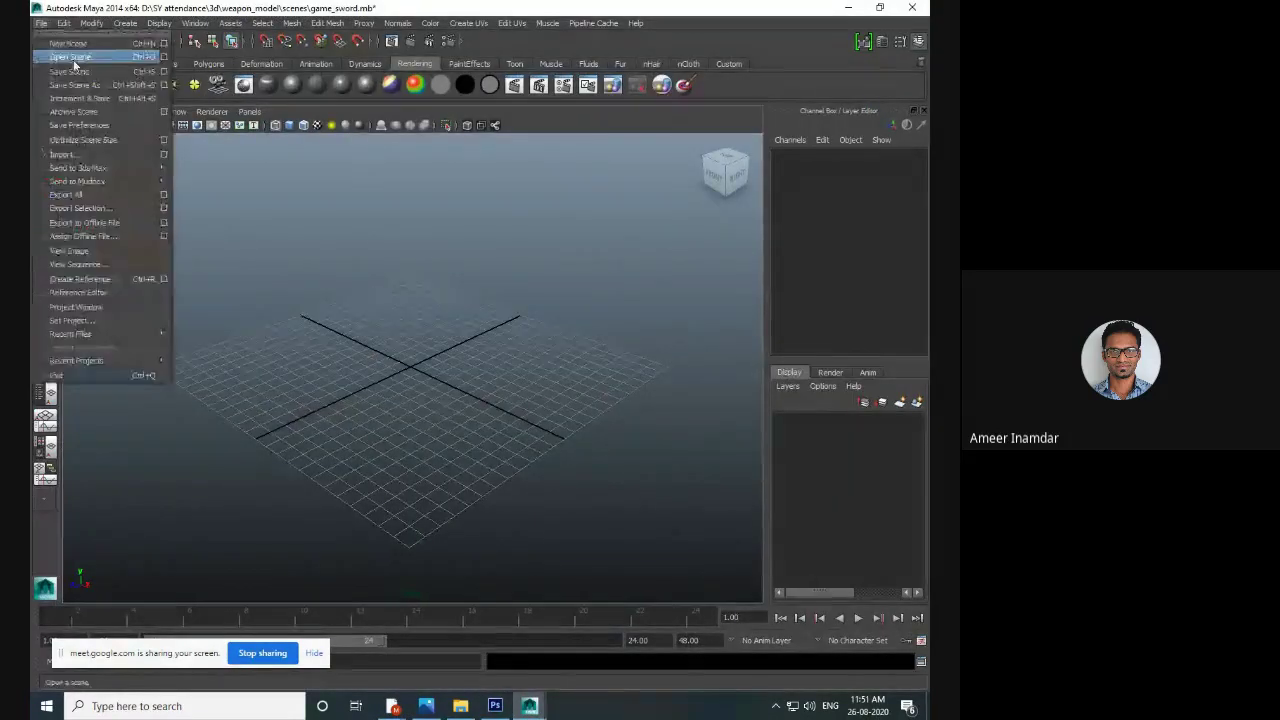
pyautogui.click(70, 57)
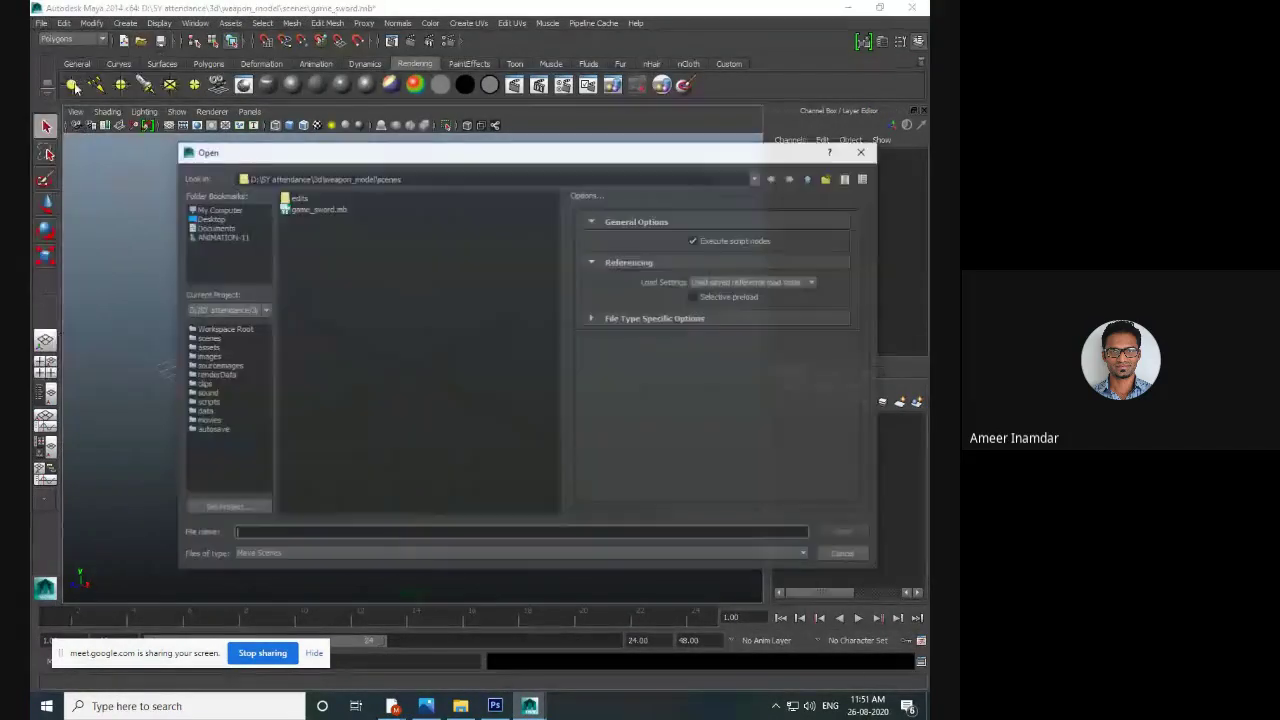
pyautogui.click(334, 210)
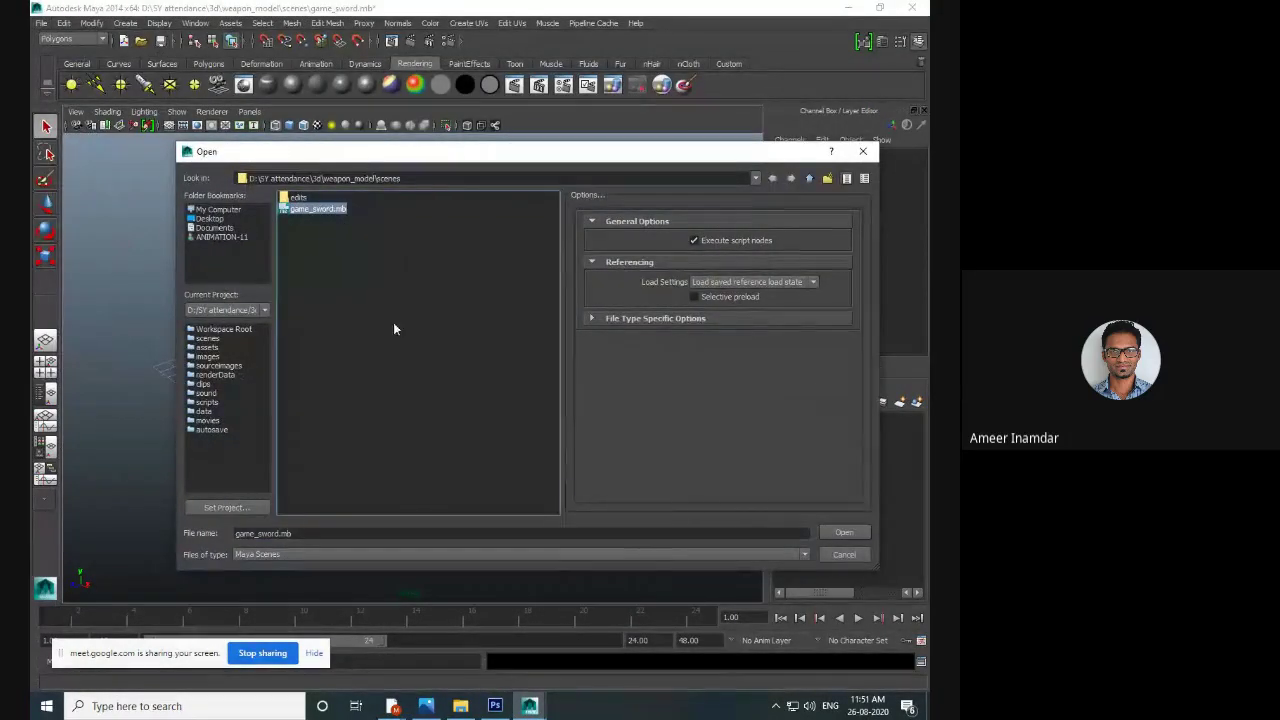
pyautogui.click(220, 229)
pyautogui.click(212, 219)
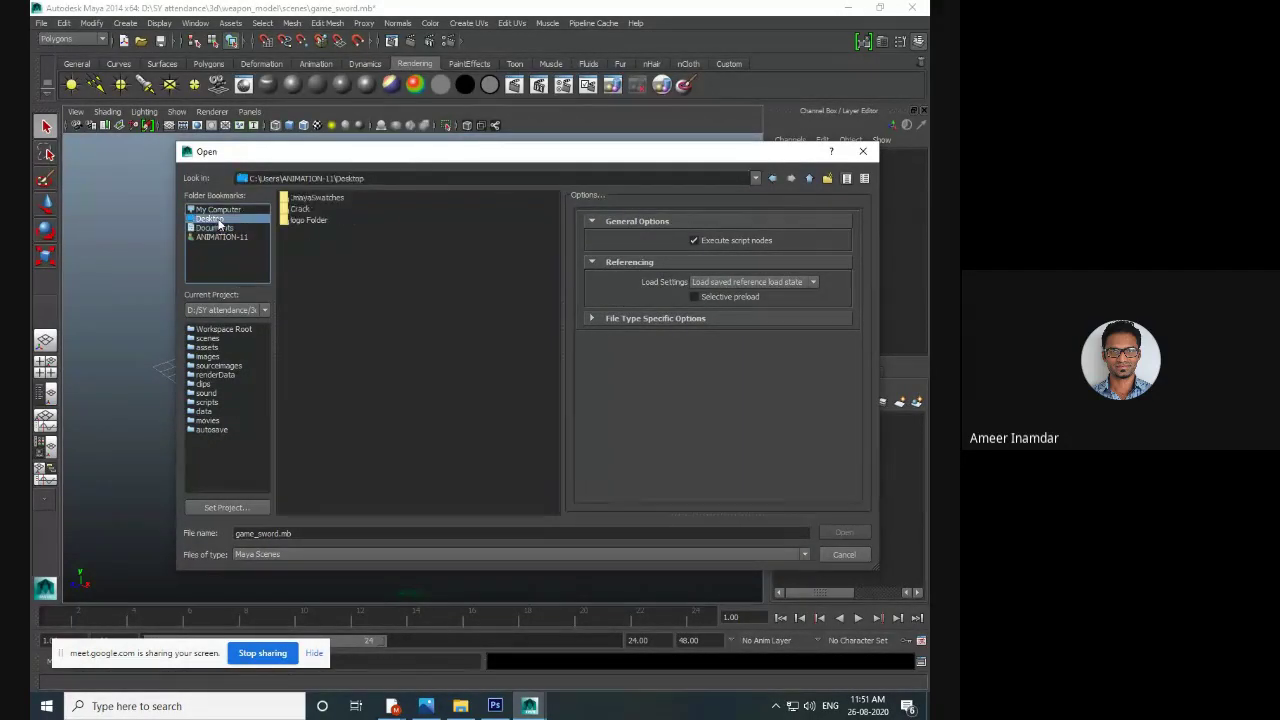
pyautogui.click(413, 295)
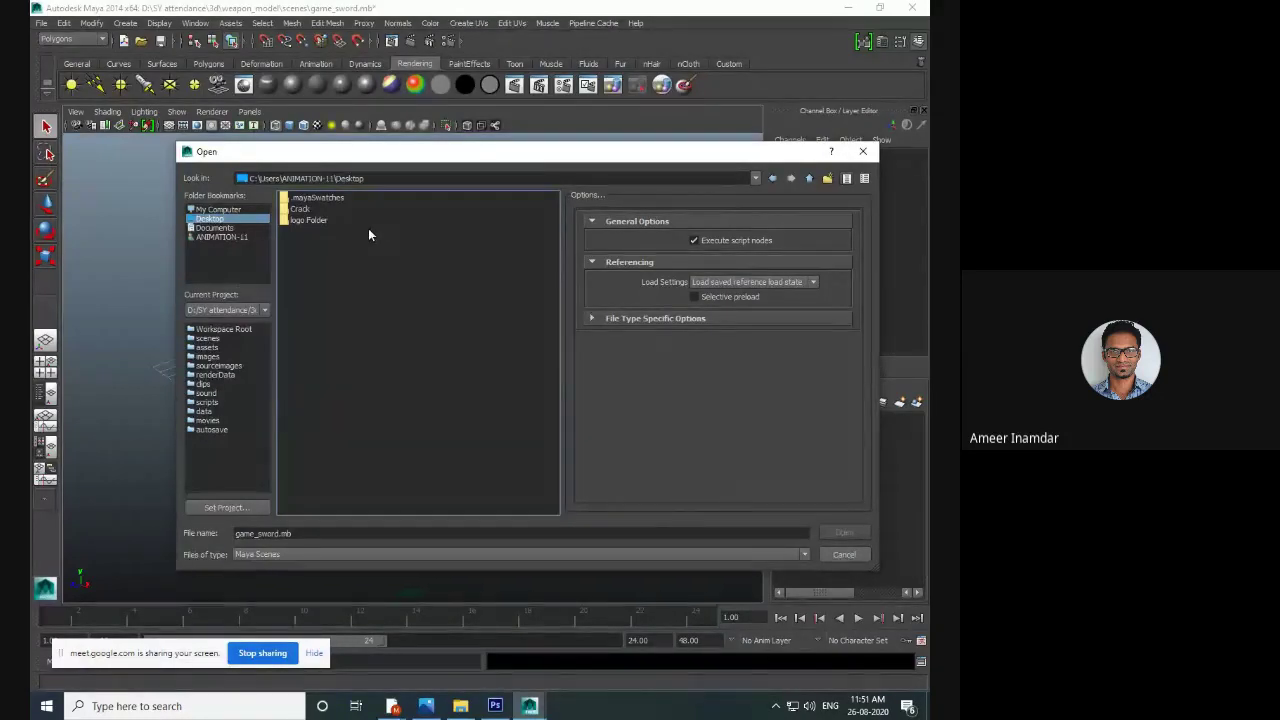
pyautogui.click(230, 211)
pyautogui.click(202, 219)
pyautogui.click(453, 295)
pyautogui.click(863, 152)
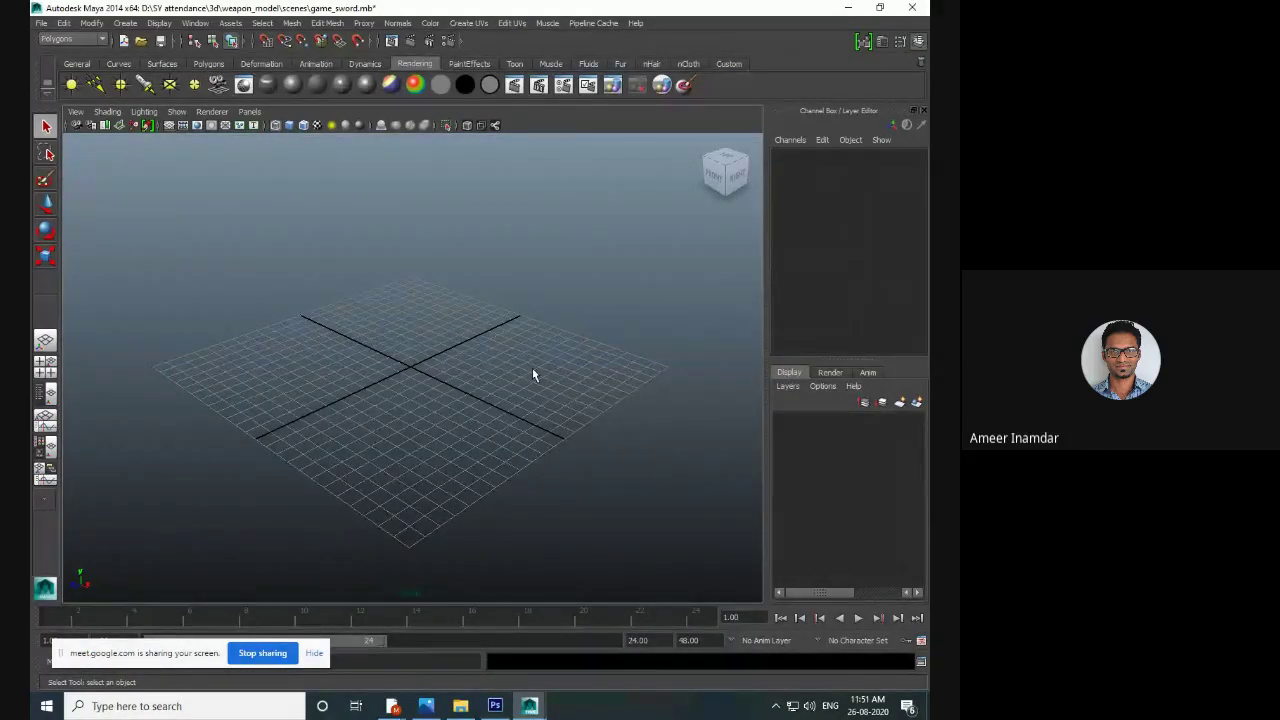
# - Open the Maya preferences, check the Undo settings and show the Files/Projects settings
pyautogui.click(42, 23)
pyautogui.moveTo(199, 18)
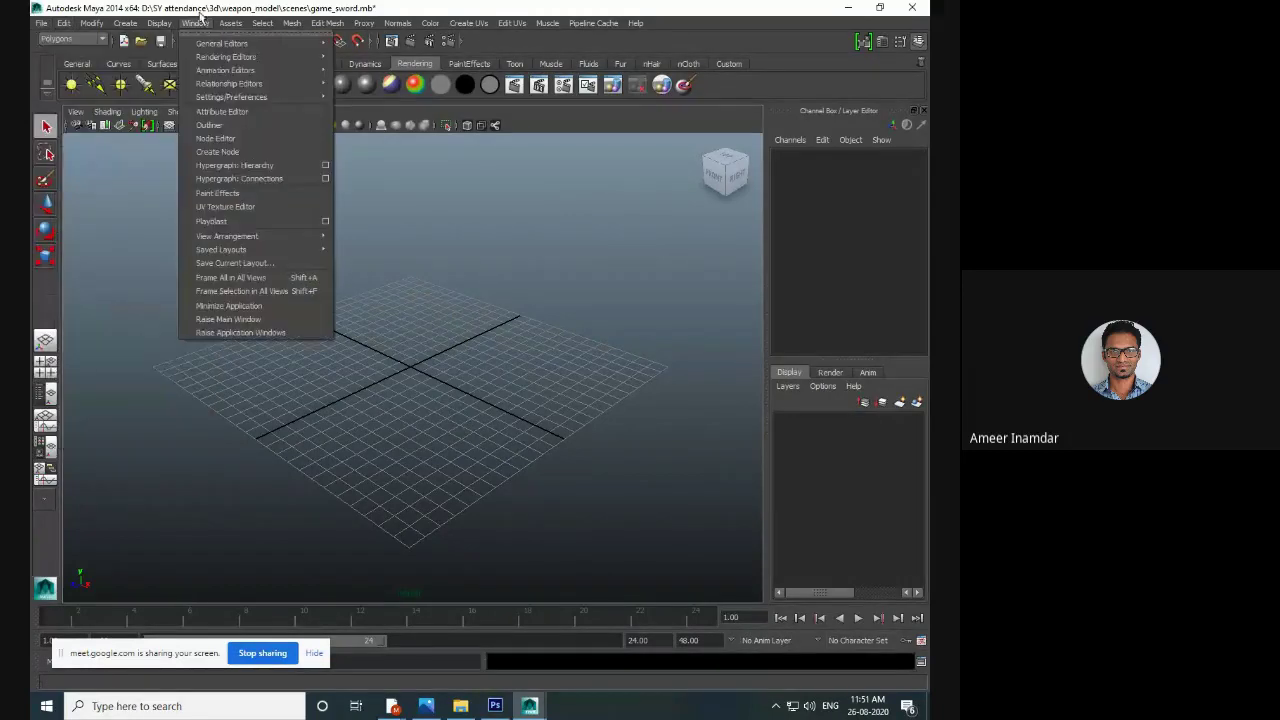
pyautogui.moveTo(250, 97)
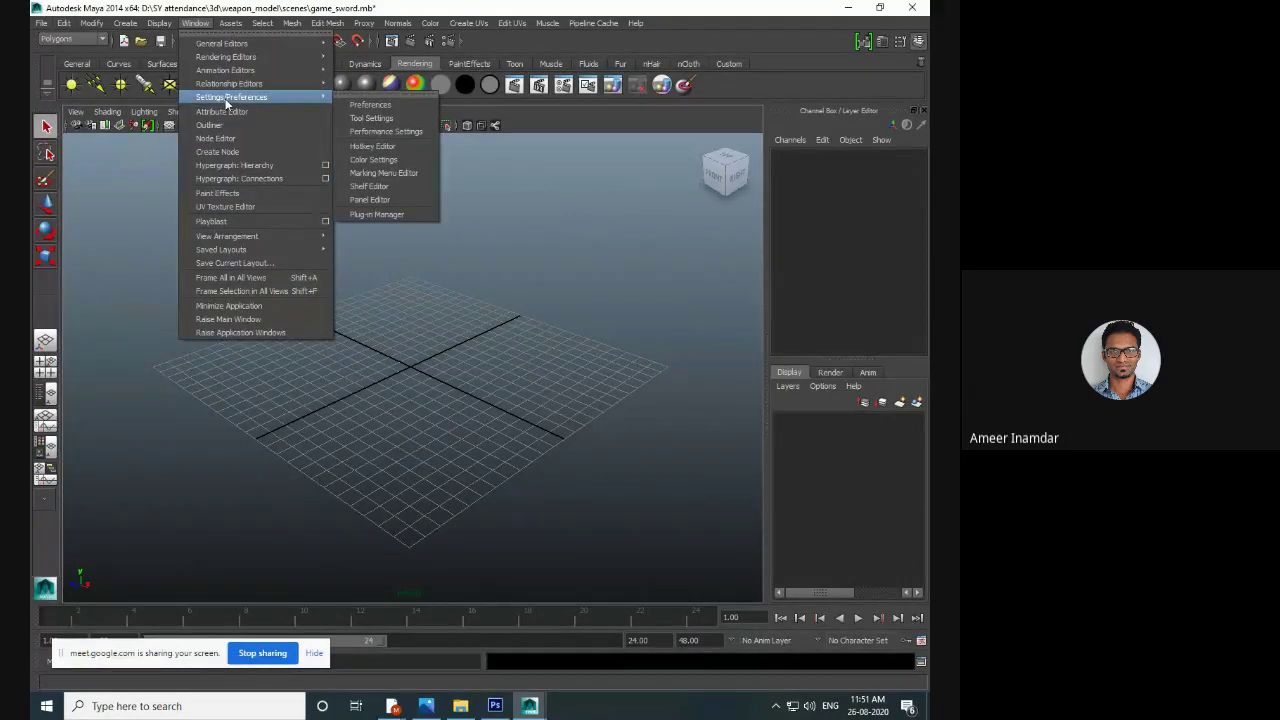
pyautogui.click(365, 105)
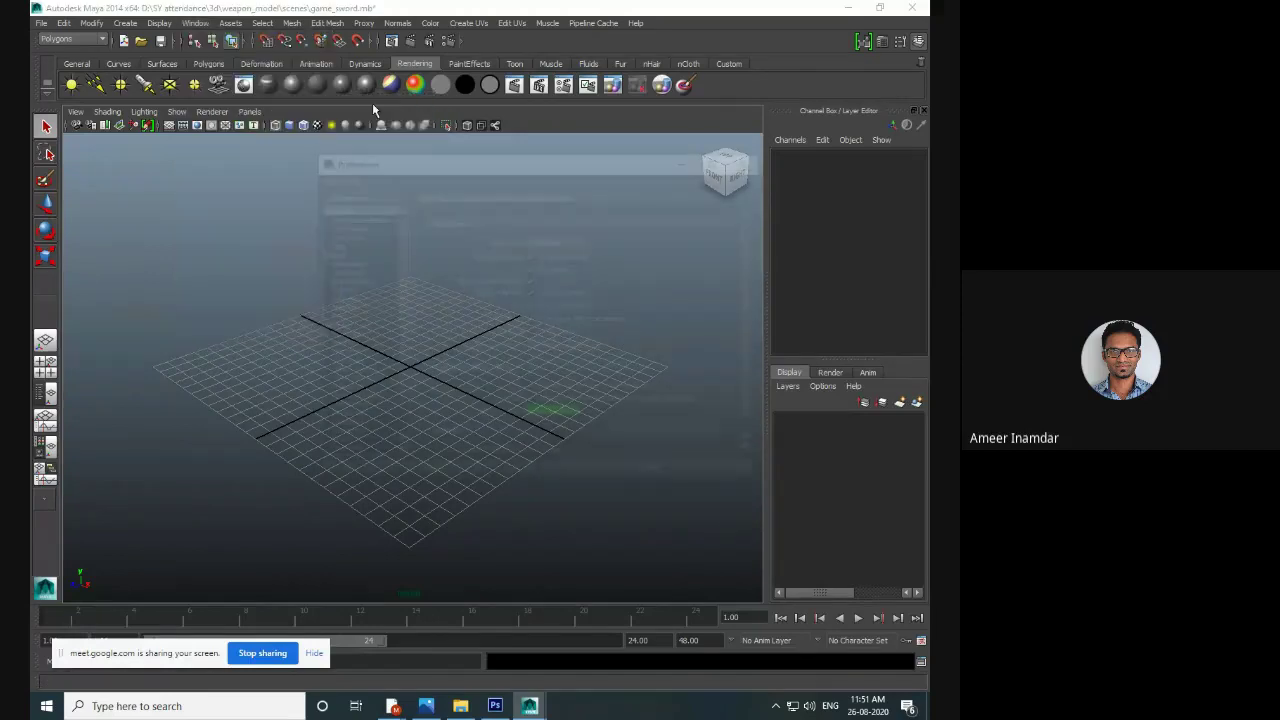
pyautogui.scroll(-2, 400, 415)
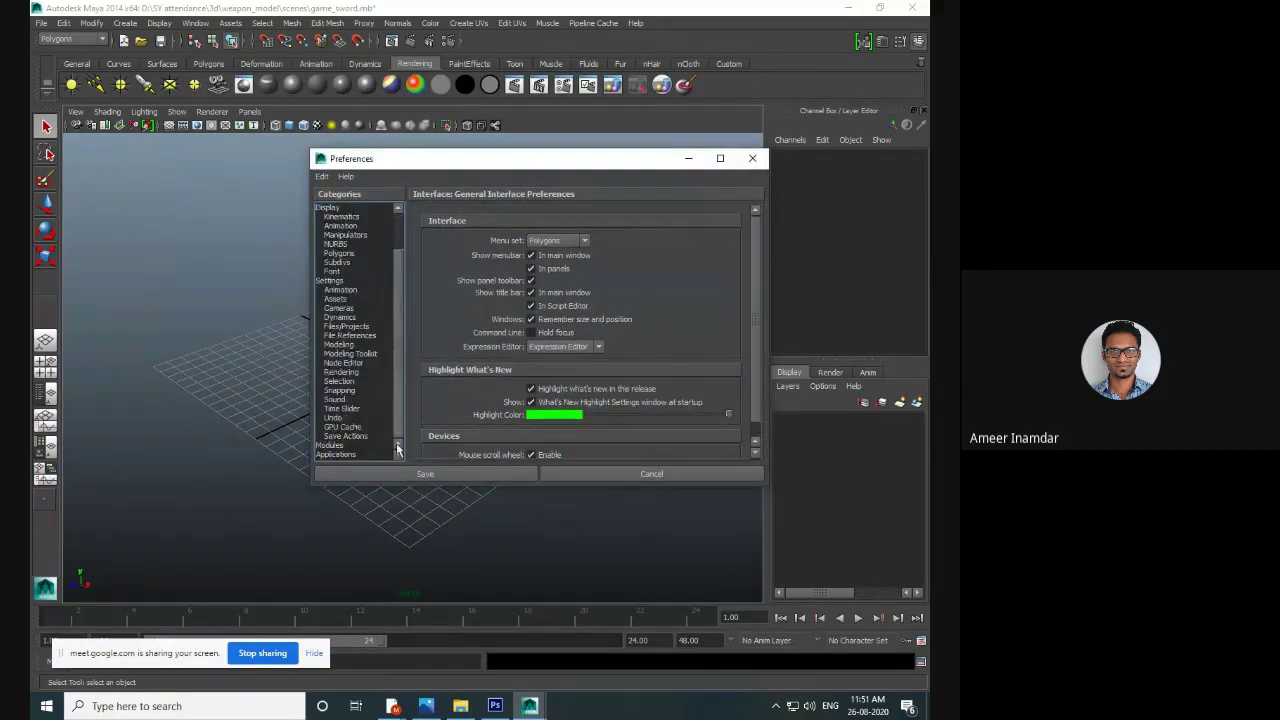
pyautogui.click(333, 417)
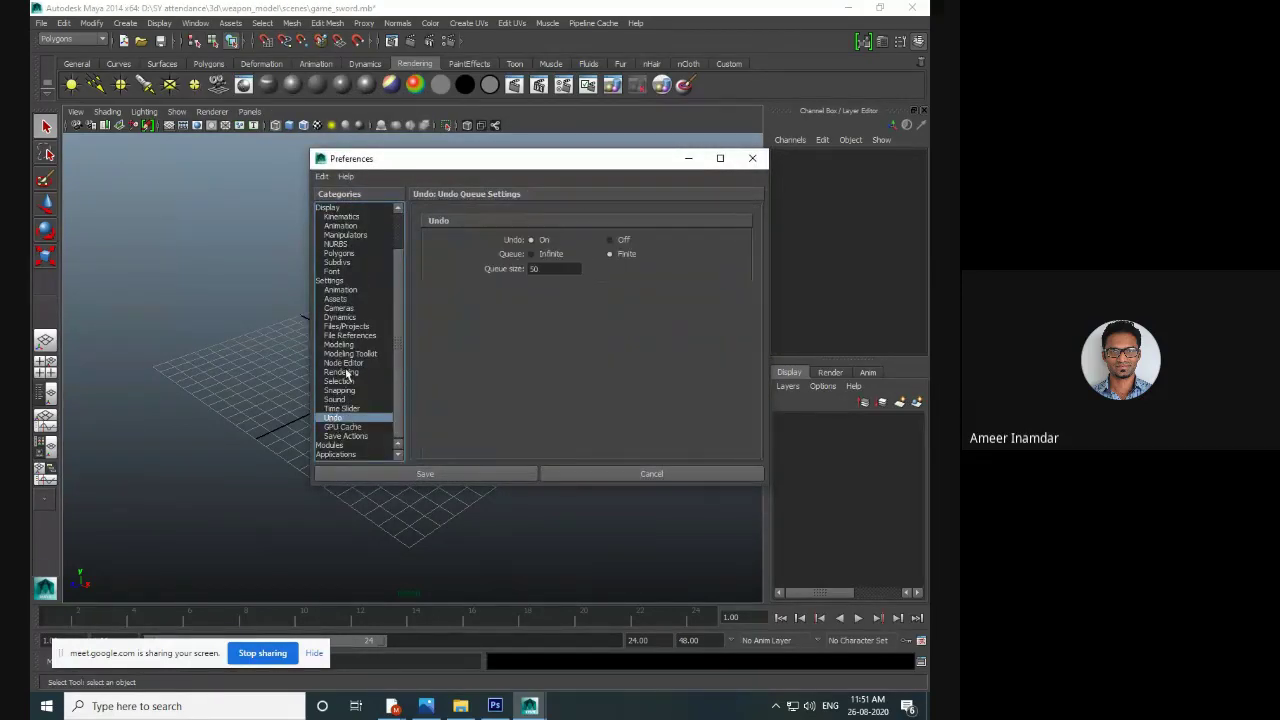
pyautogui.click(350, 327)
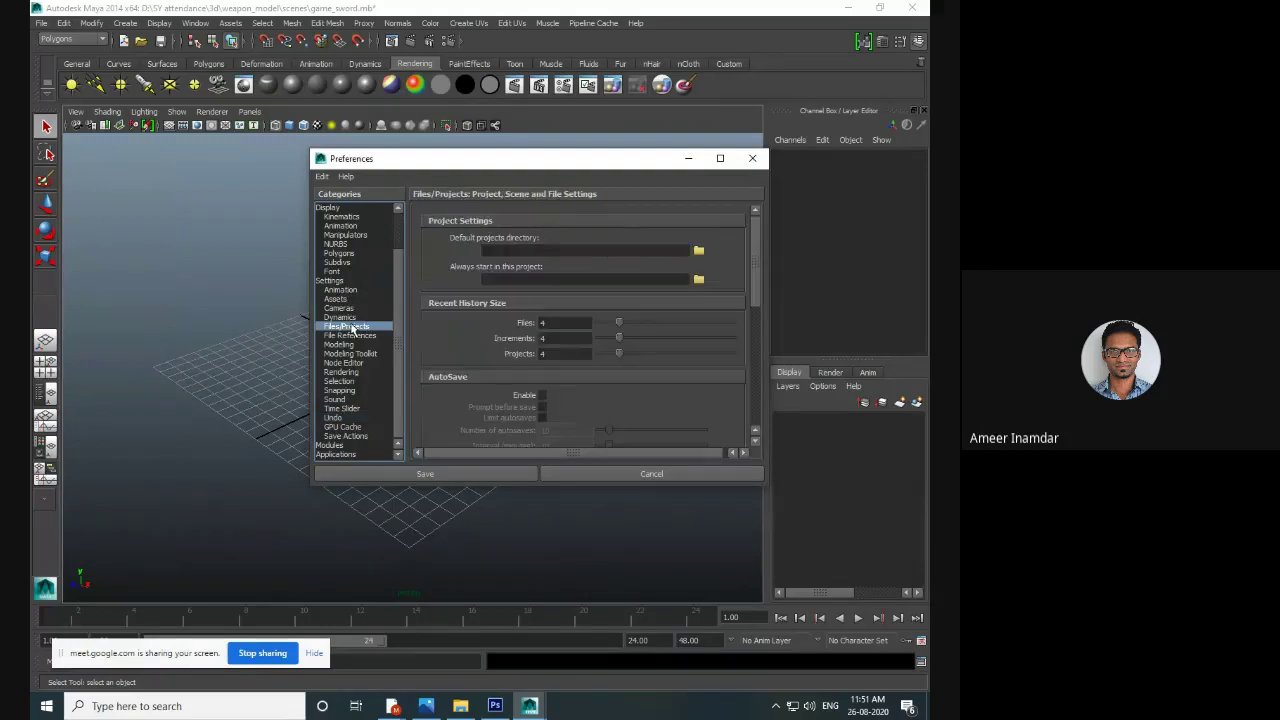
pyautogui.click(546, 354)
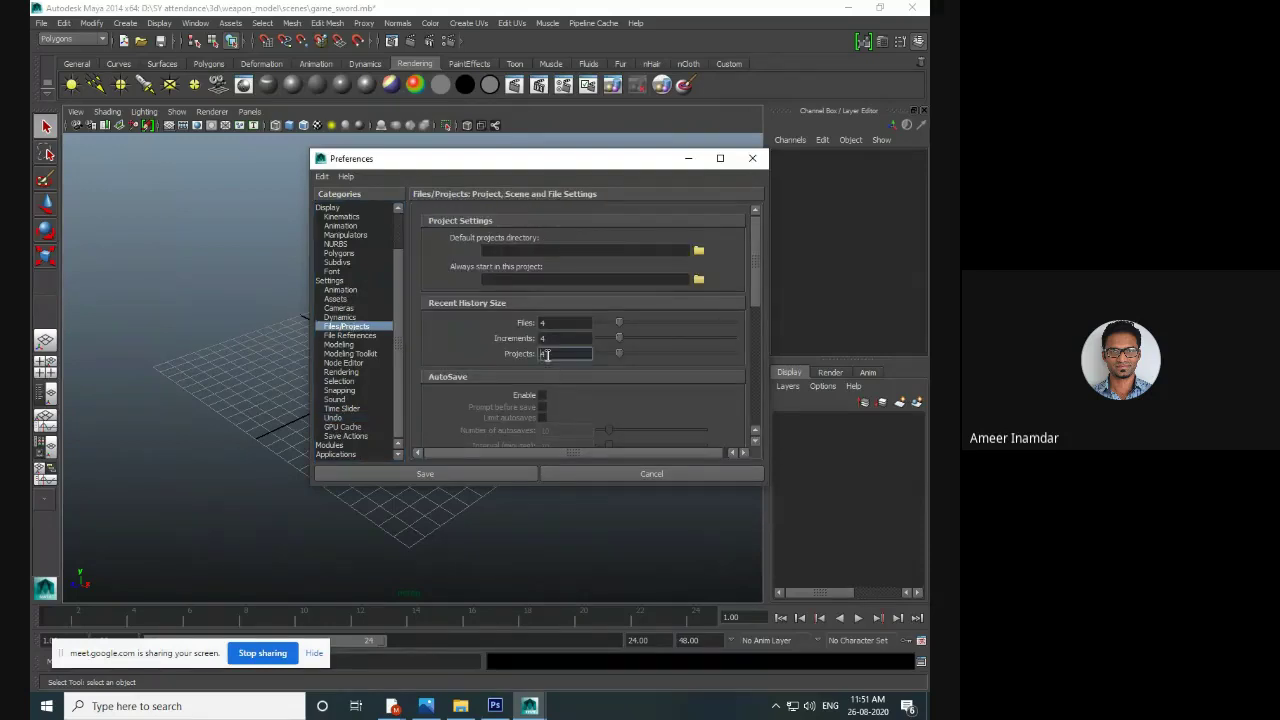
# - Enable AutoSave with an interval of 2 minutes and save the preferences
pyautogui.scroll(-2, 562, 355)
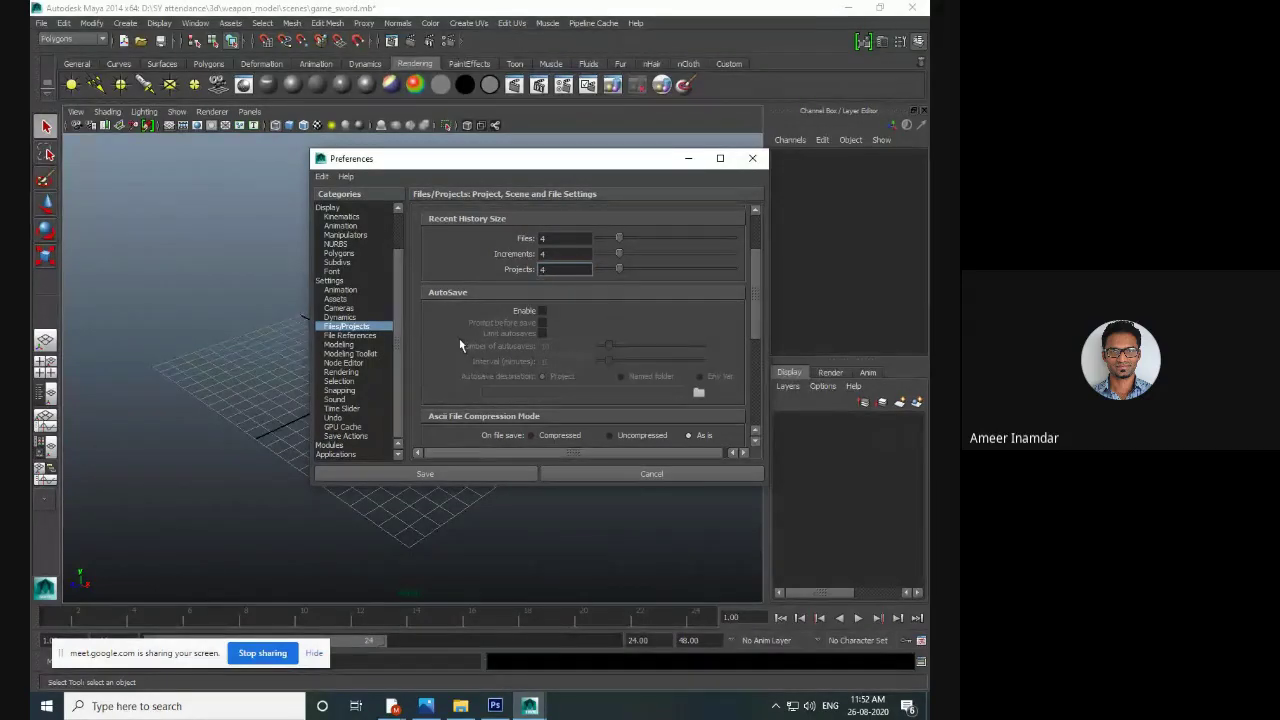
pyautogui.click(542, 311)
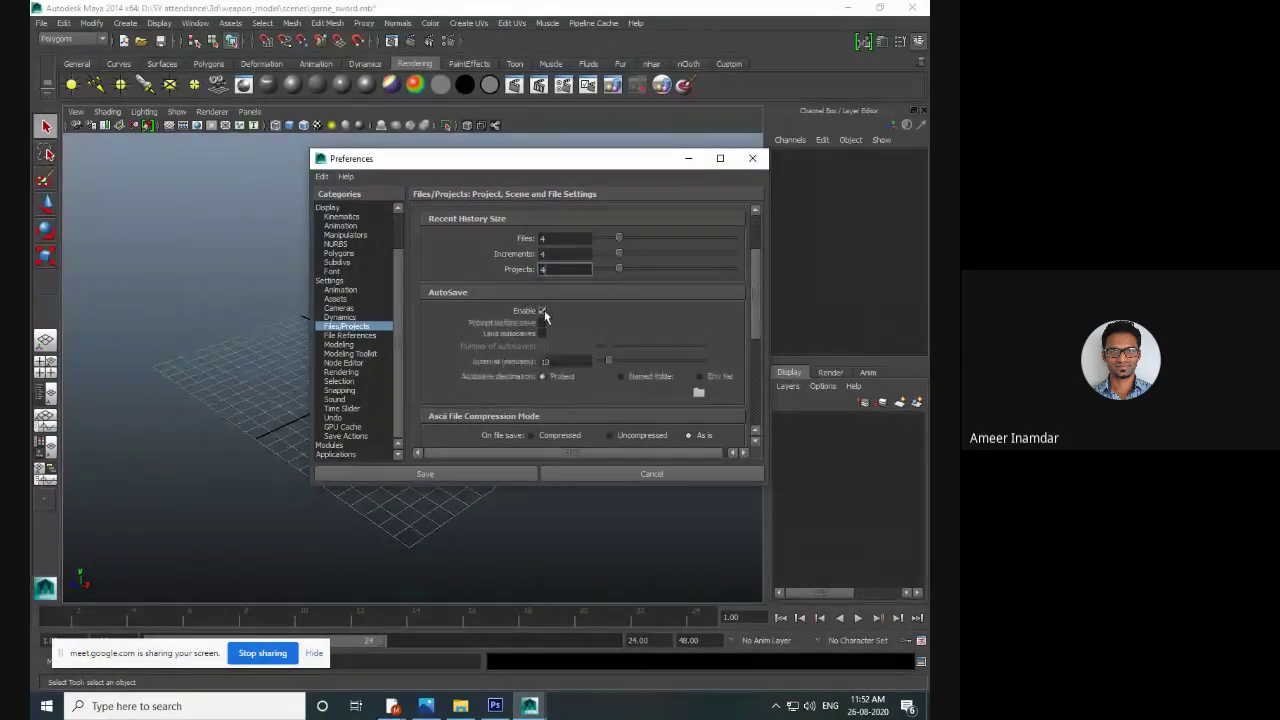
pyautogui.click(566, 361)
pyautogui.write('2')
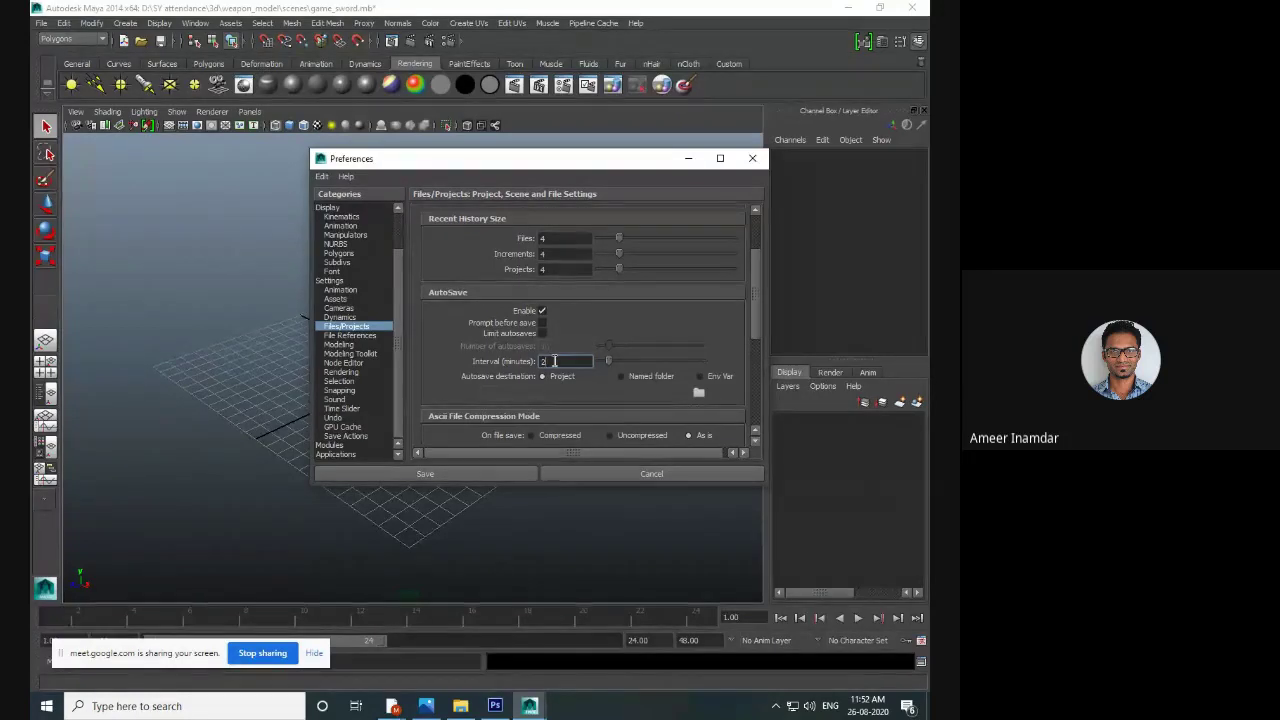
pyautogui.click(484, 477)
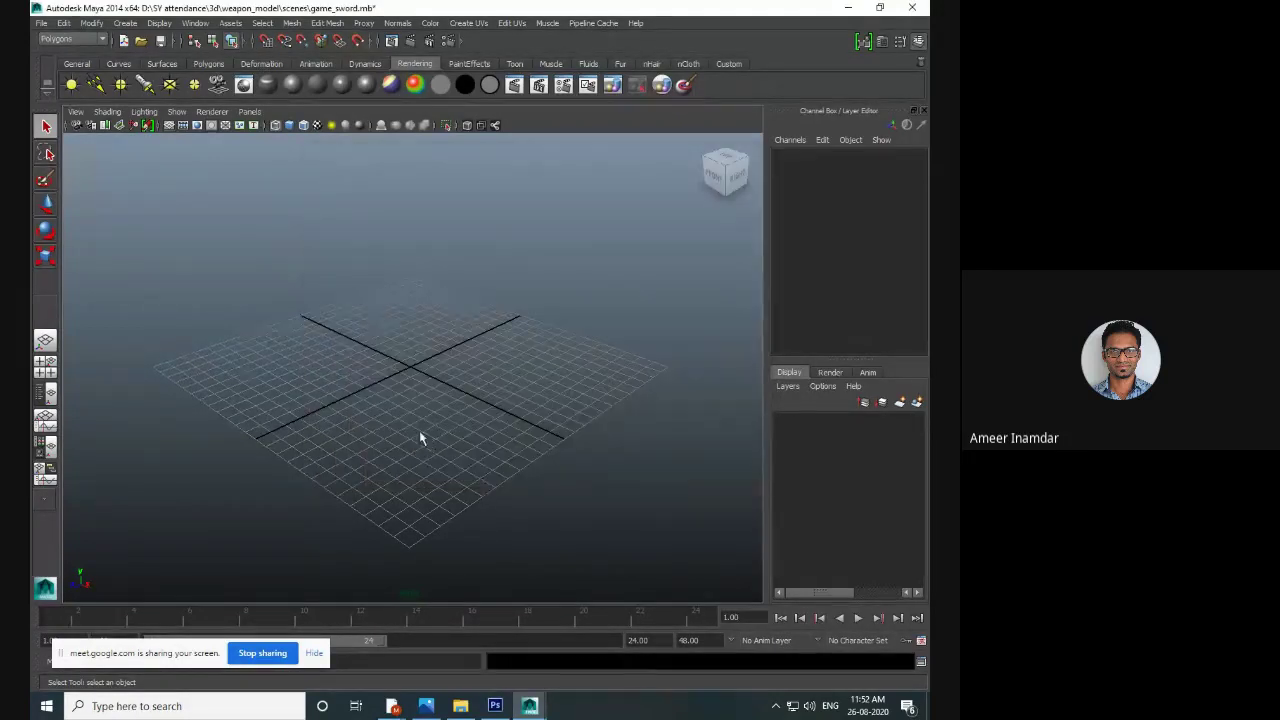
# - Set the current Maya project to the weapon_model folder in D:\SY attendance\3d
pyautogui.click(41, 23)
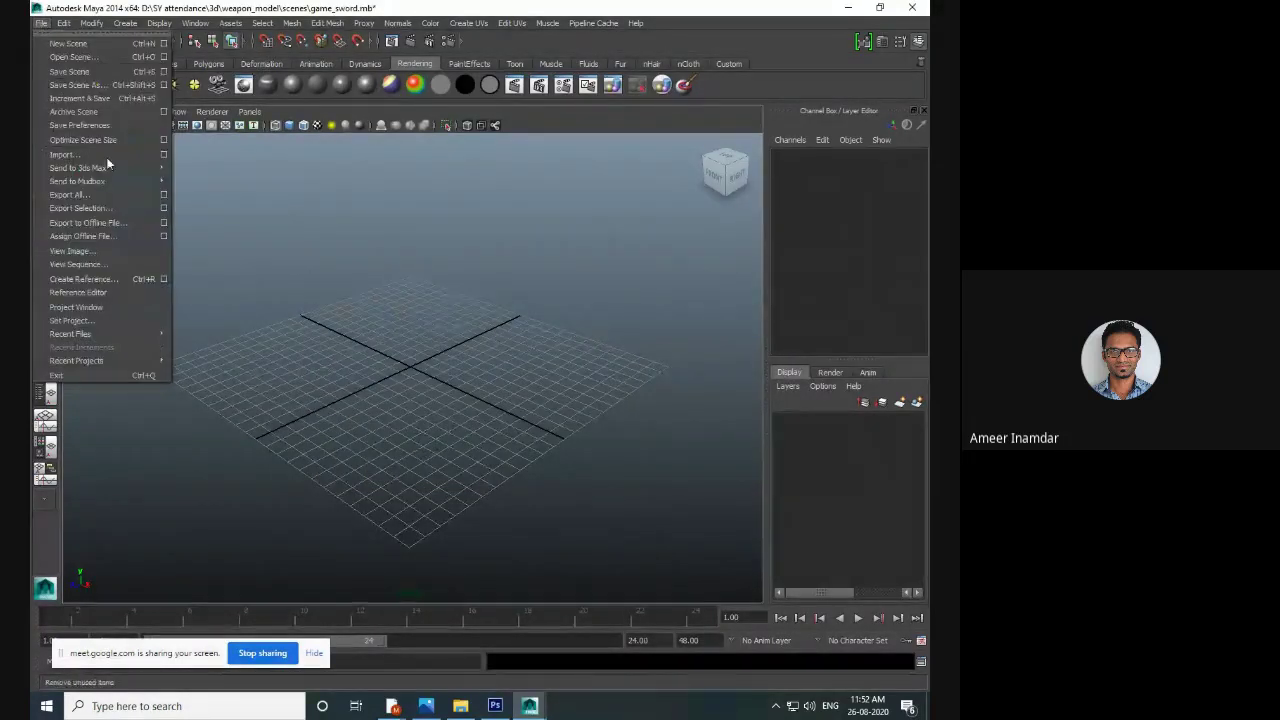
pyautogui.click(94, 321)
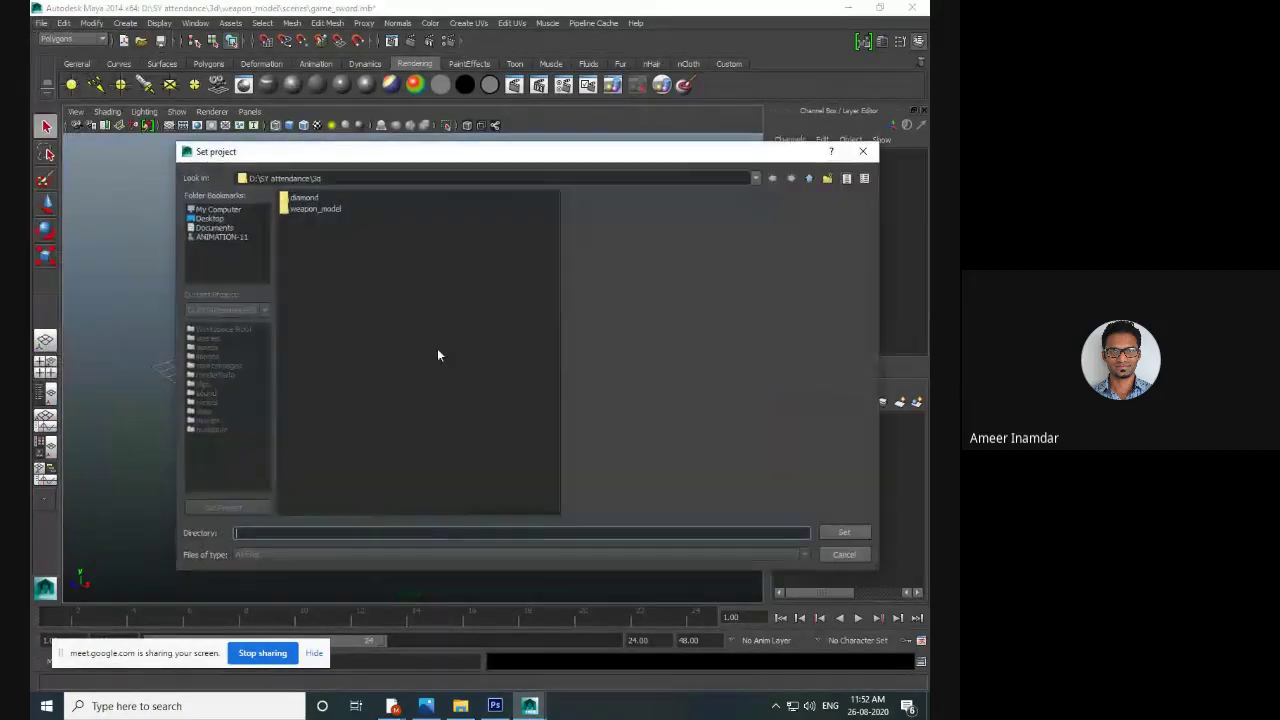
pyautogui.click(322, 209)
pyautogui.click(864, 537)
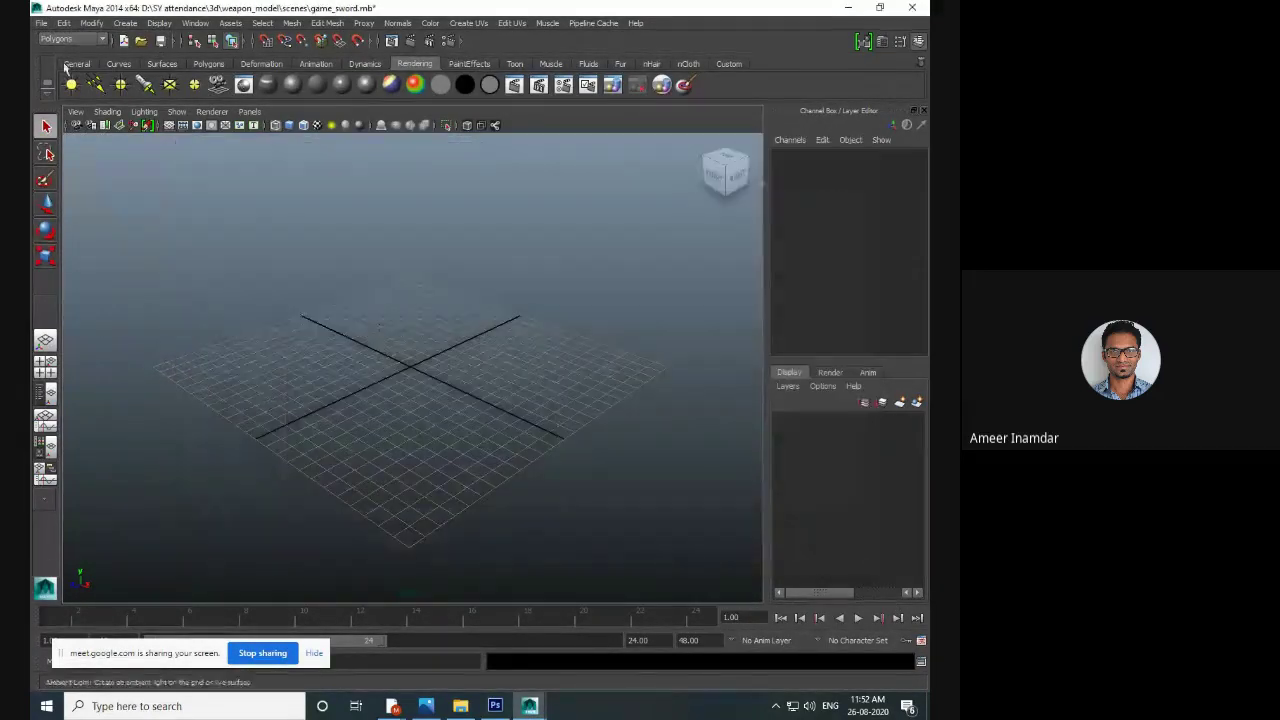
# - Open the game_sword.mb scene from the weapon_model project's scenes folder
pyautogui.click(41, 23)
pyautogui.click(72, 57)
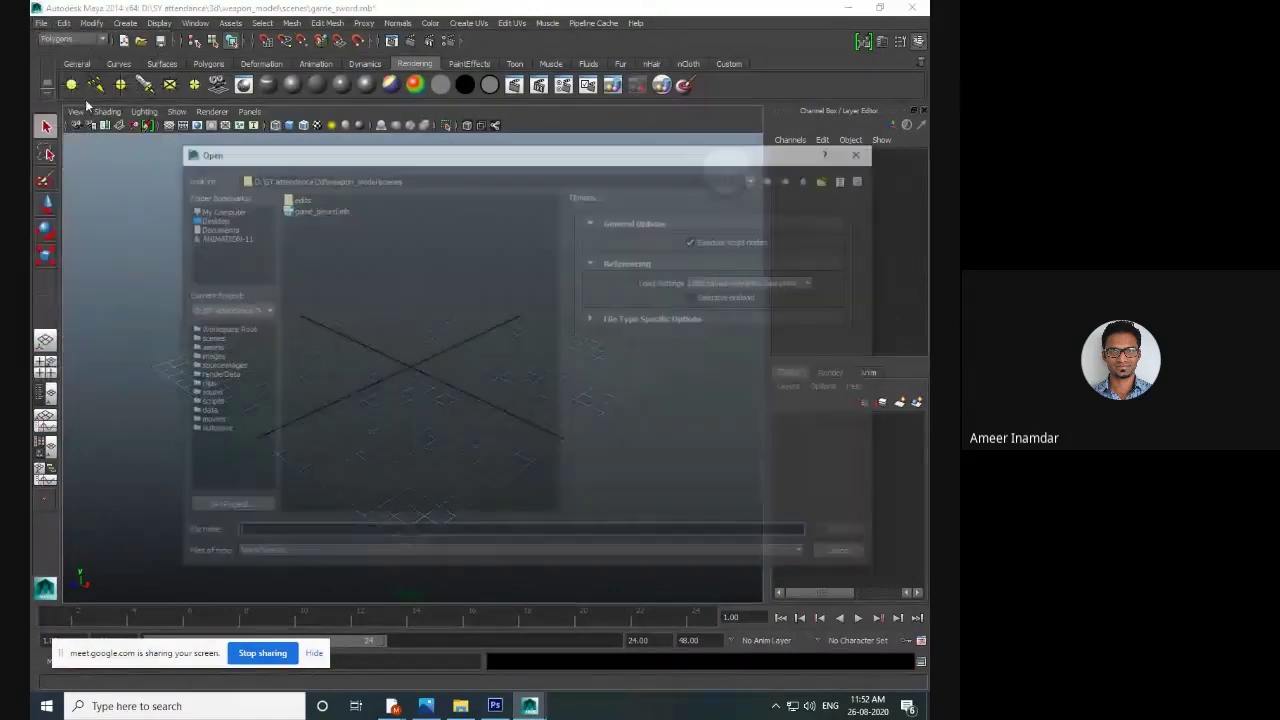
pyautogui.click(312, 209)
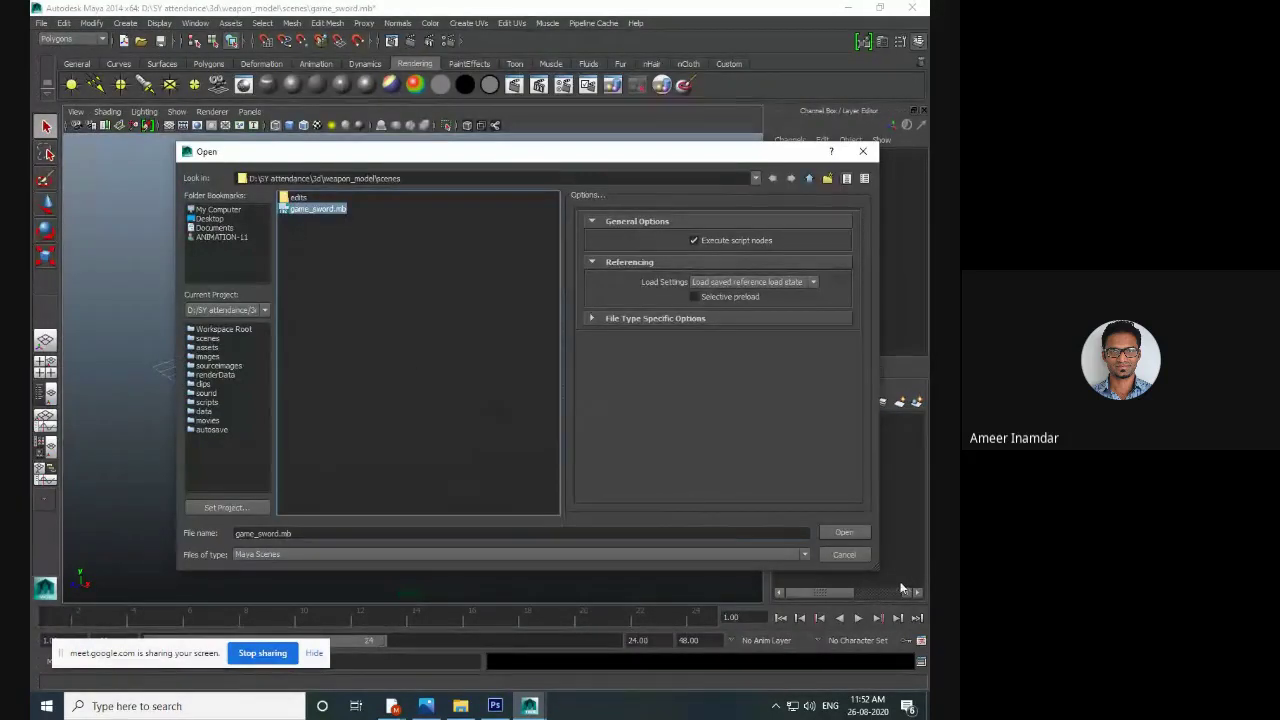
pyautogui.click(858, 533)
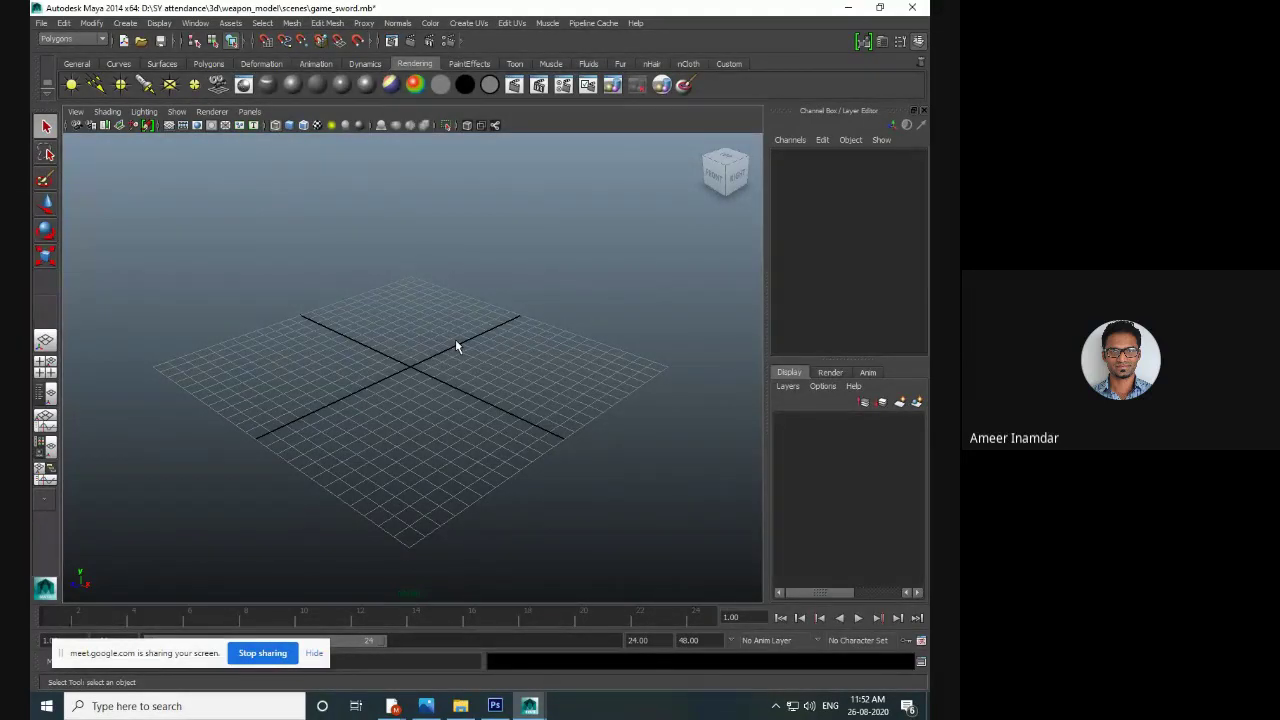
# - Check the scene files offered in the weapon_model scenes folder again and close the Open dialog
pyautogui.click(41, 22)
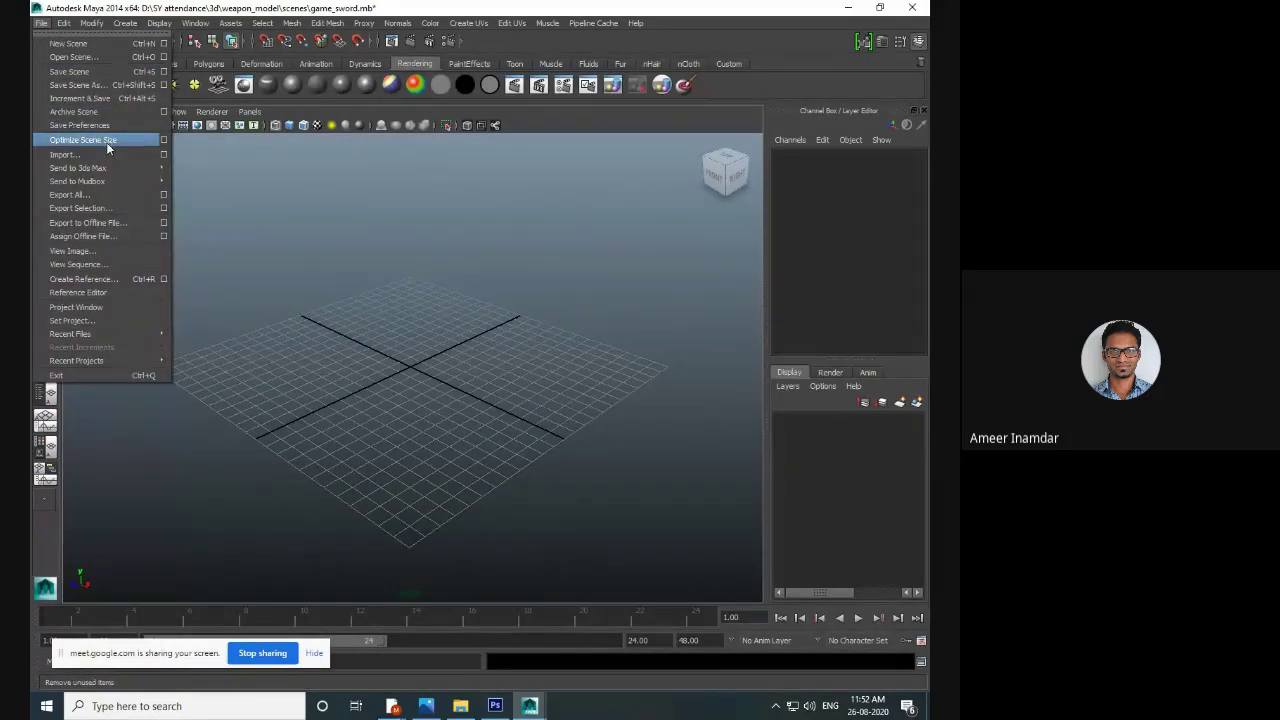
pyautogui.click(72, 57)
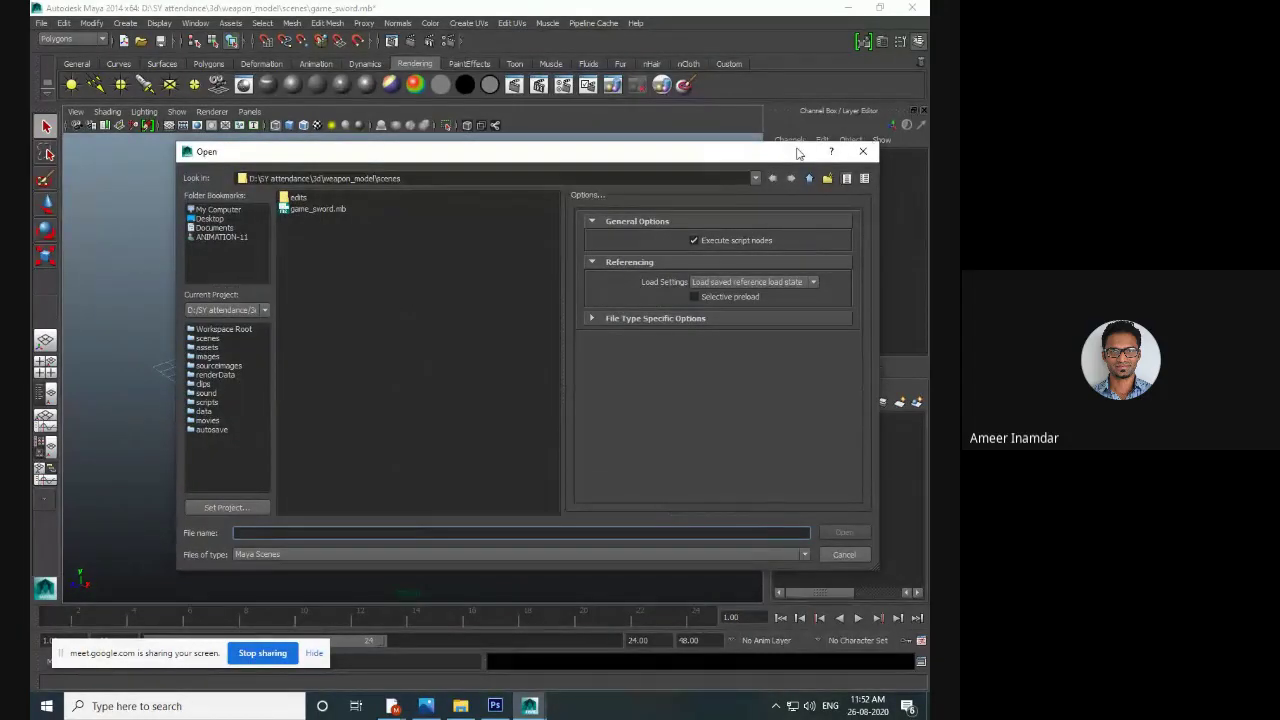
pyautogui.click(862, 151)
# - Switch to File Explorer at This PC and look through the Desktop folder for saved sword files
pyautogui.press('super+d')
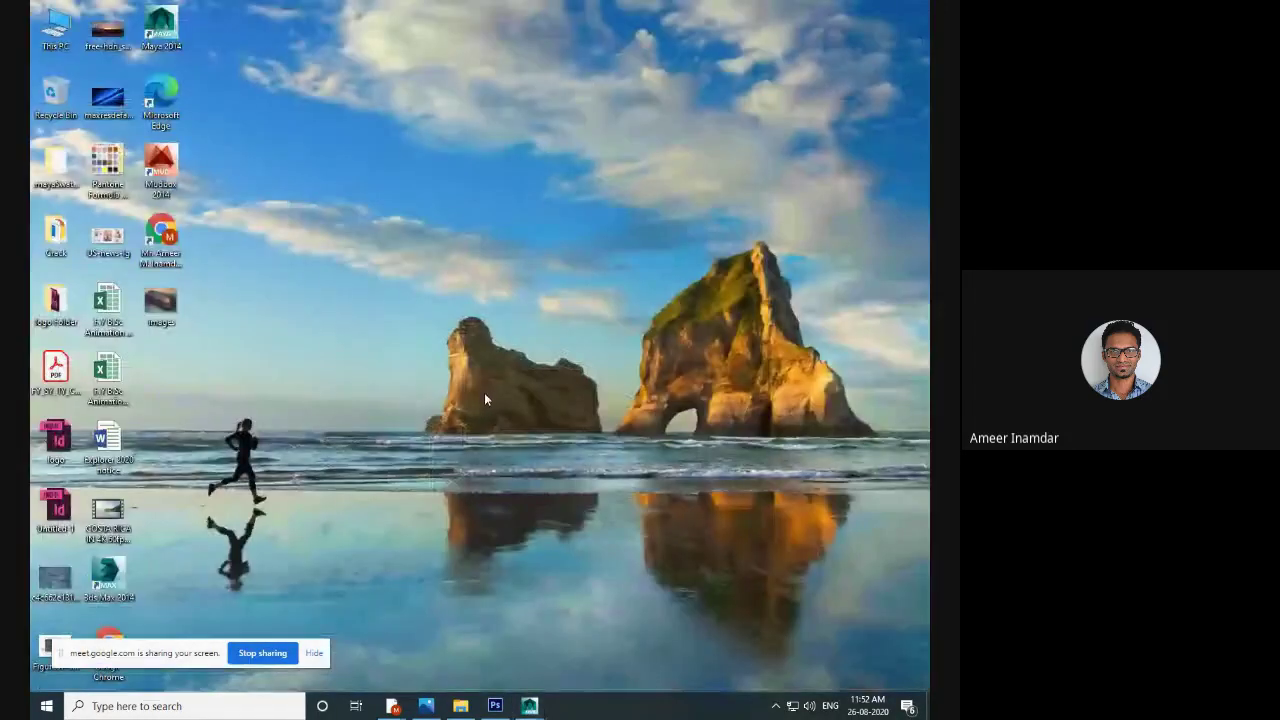
pyautogui.doubleClick(54, 28)
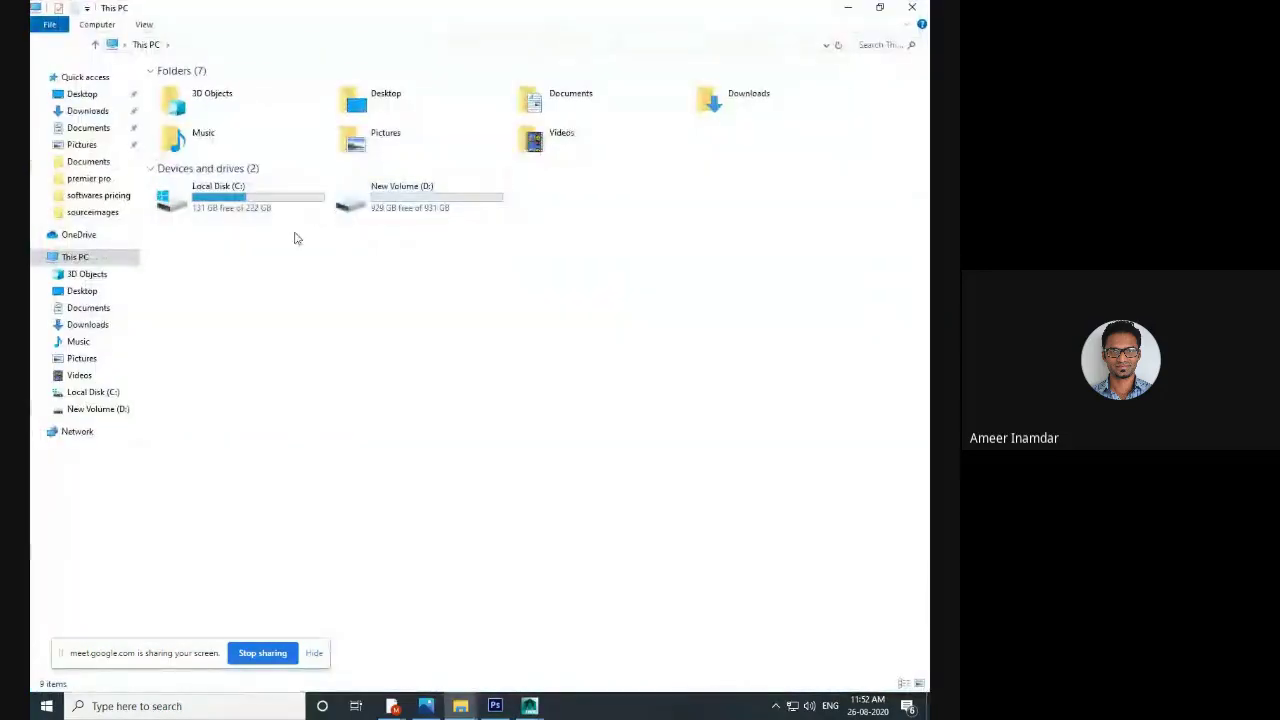
pyautogui.doubleClick(400, 110)
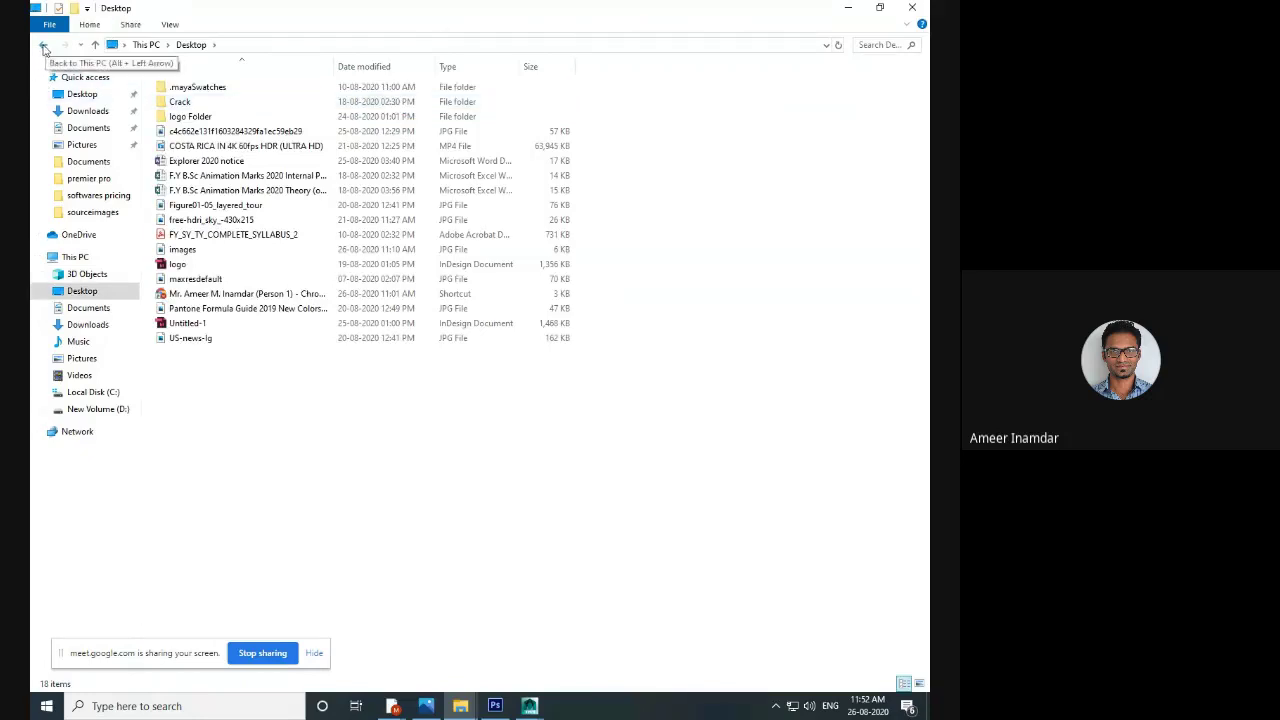
pyautogui.click(44, 46)
# - Browse to Documents\maya\projects and check the New_Project folder's cache and autosave subfolders for a sword backup
pyautogui.doubleClick(605, 104)
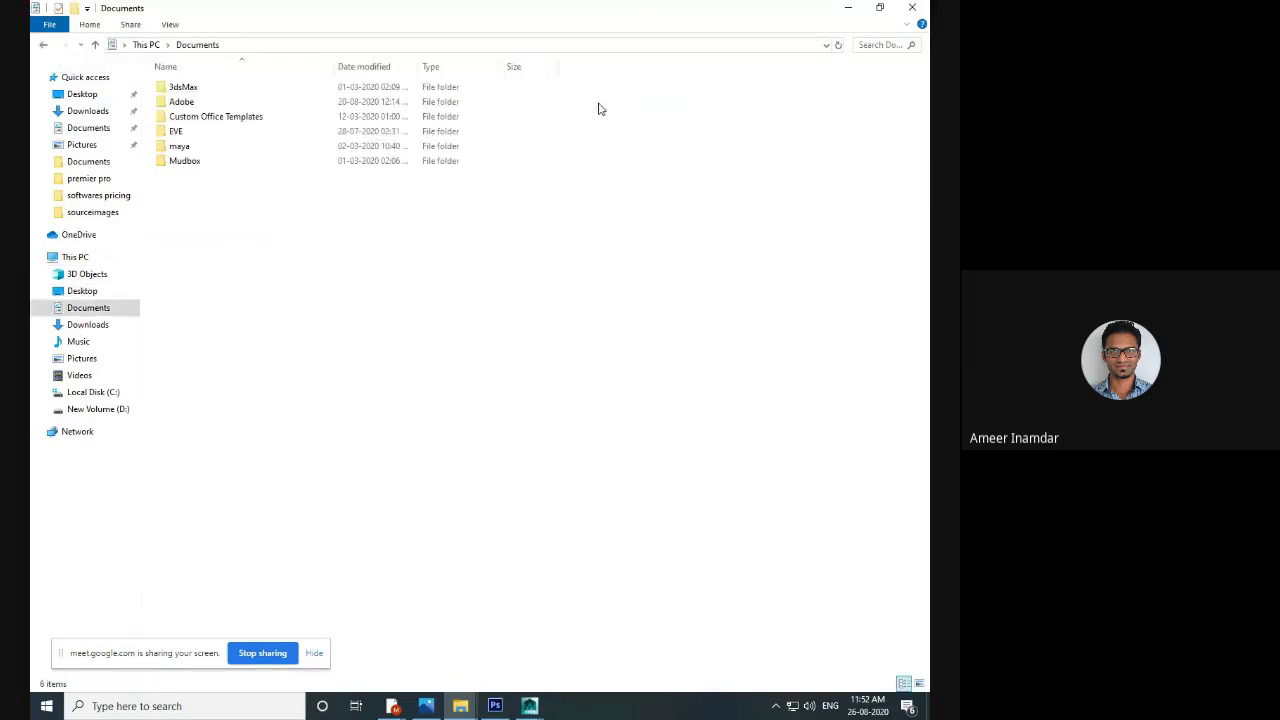
pyautogui.doubleClick(216, 148)
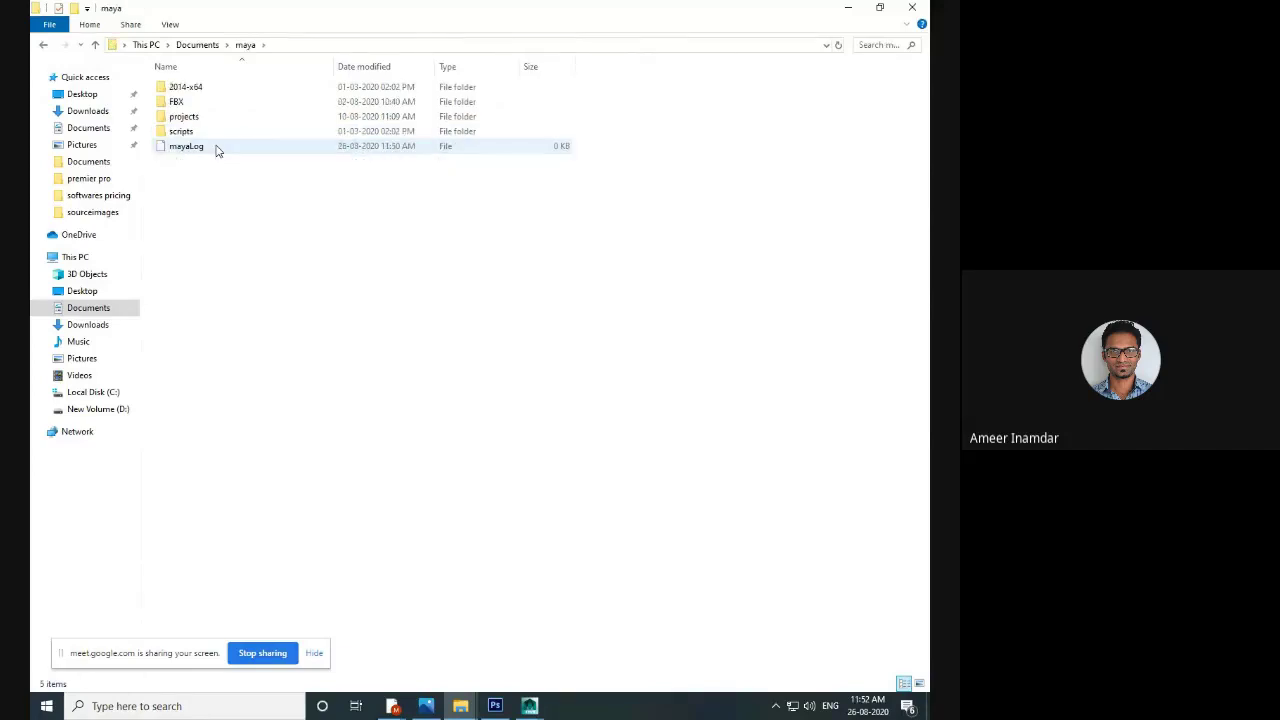
pyautogui.doubleClick(221, 120)
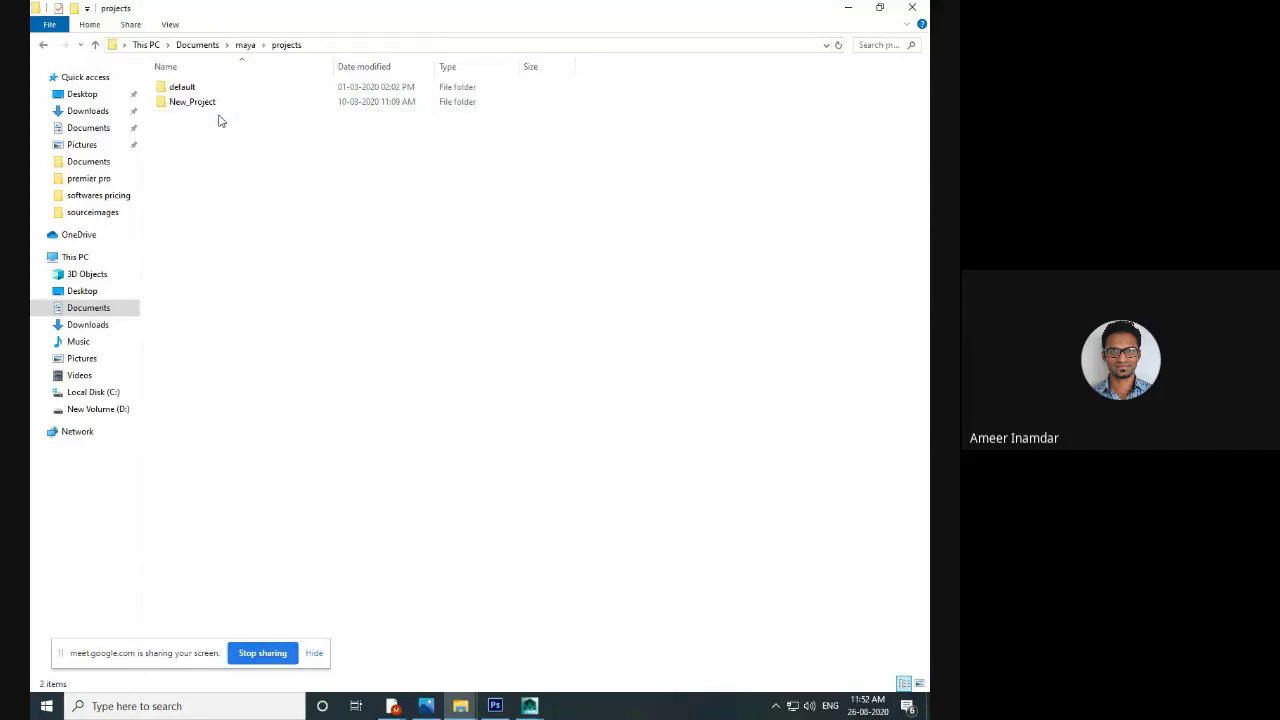
pyautogui.doubleClick(220, 103)
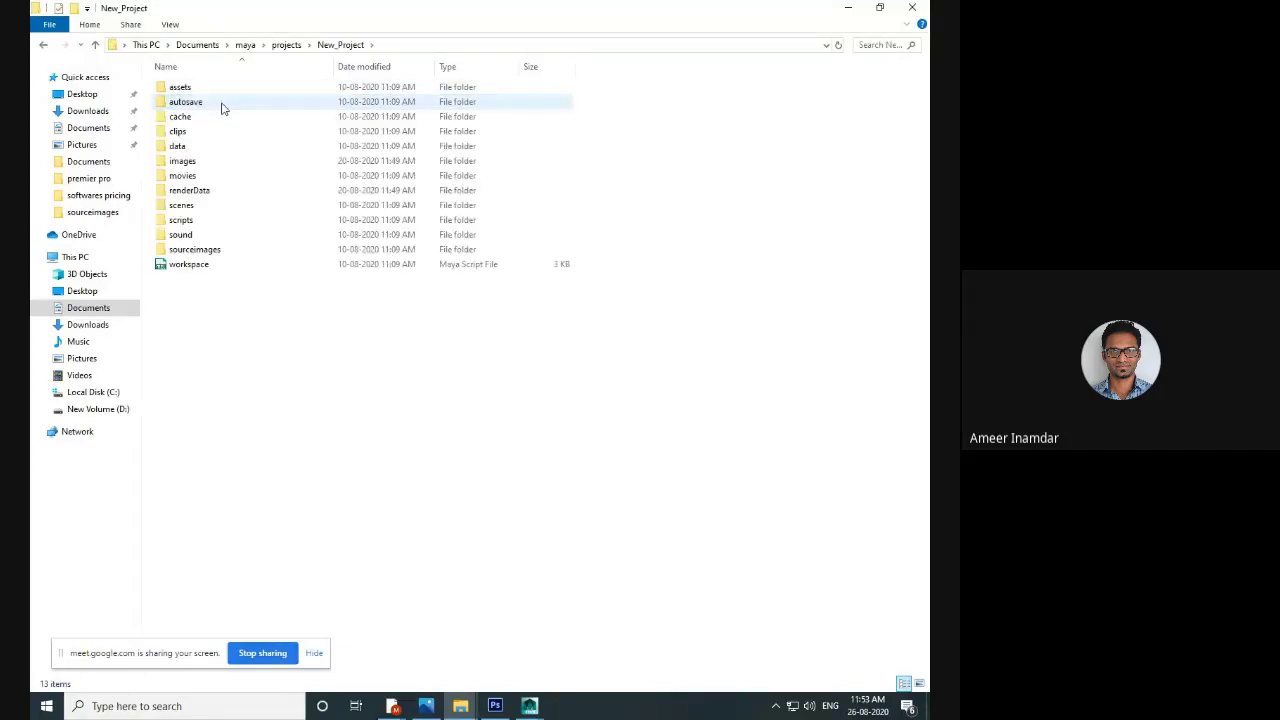
pyautogui.doubleClick(217, 116)
pyautogui.press('BackSpace')
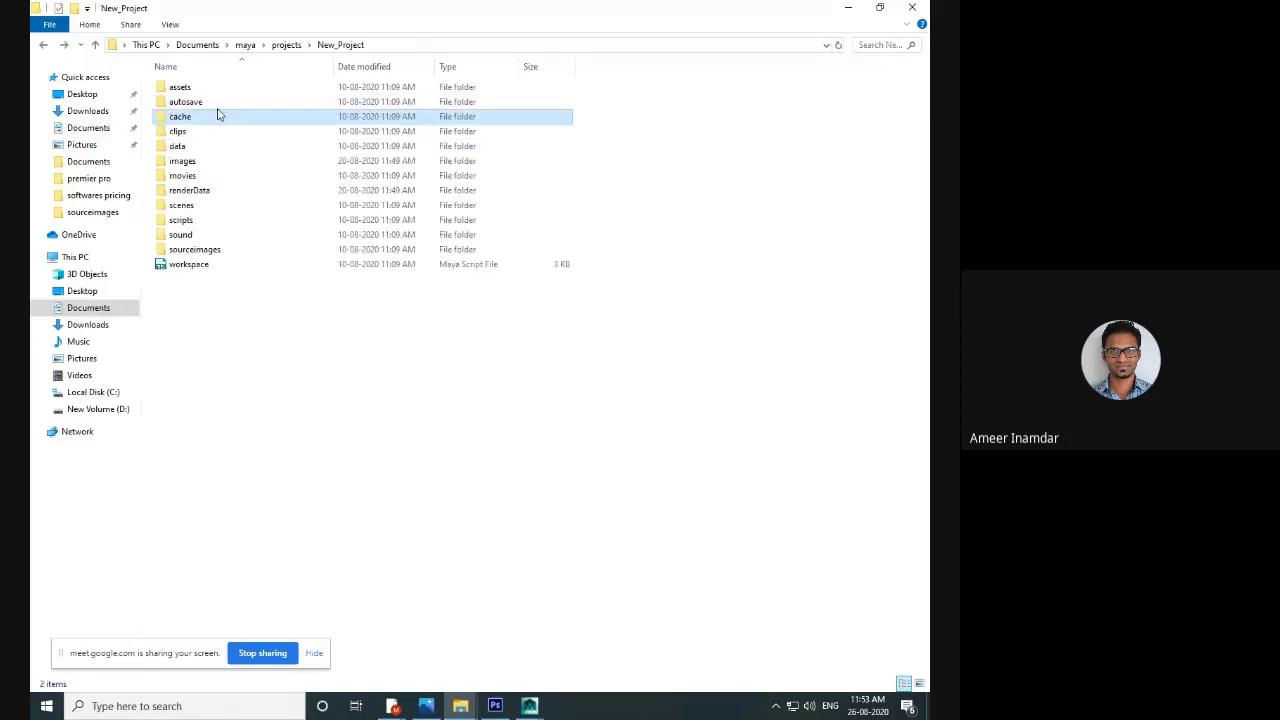
pyautogui.doubleClick(222, 105)
pyautogui.press('BackSpace')
pyautogui.press('BackSpace')
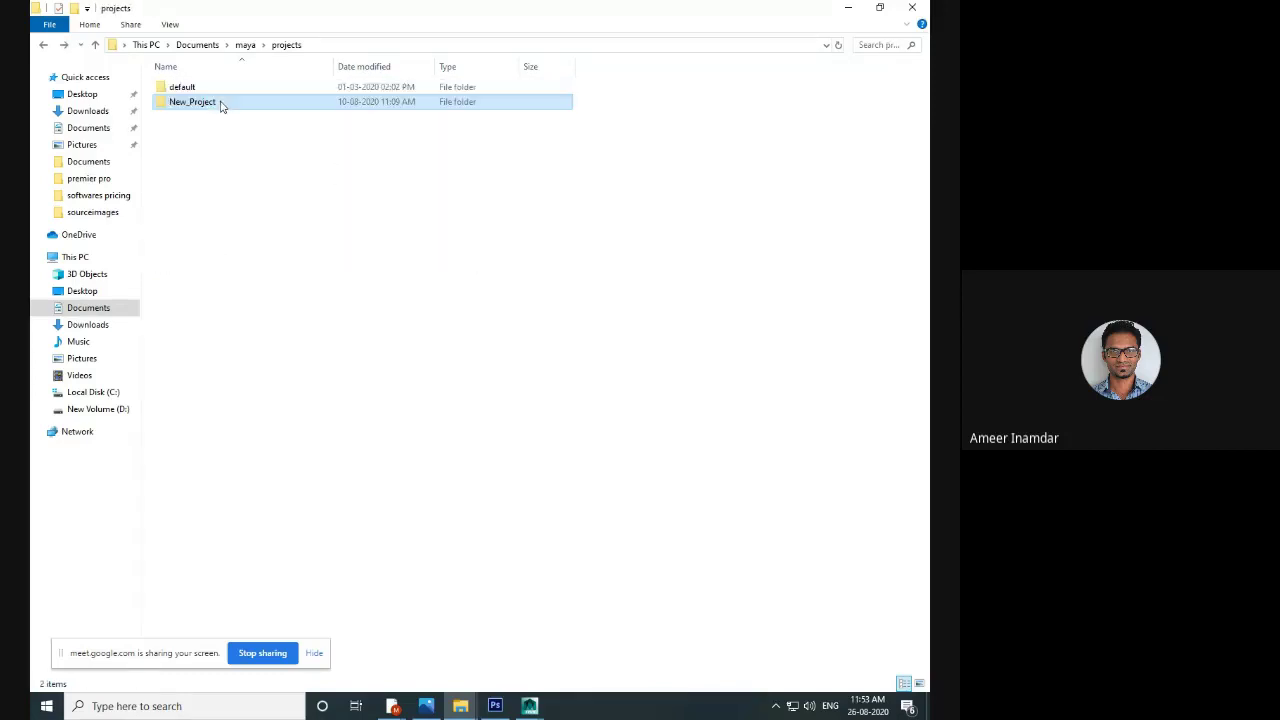
# - Check the default Maya project's autosave folder and its scenes folder, including the edits subfolder
pyautogui.doubleClick(222, 91)
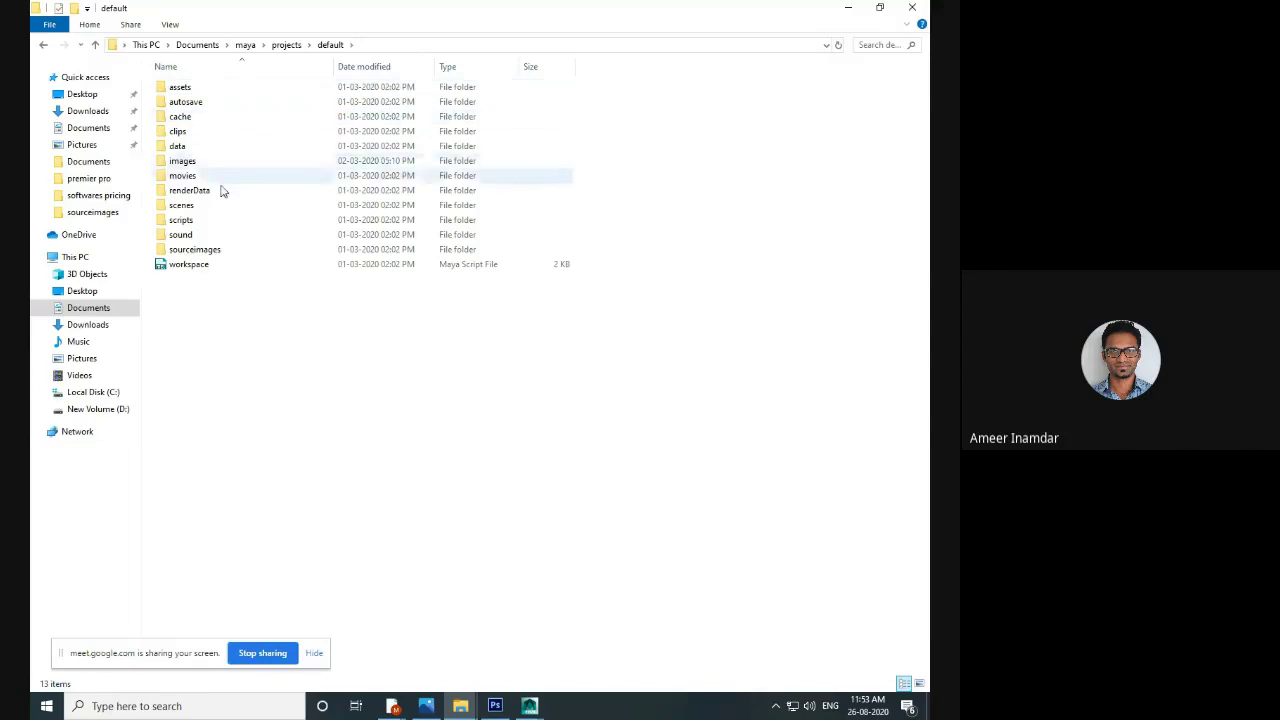
pyautogui.doubleClick(229, 102)
pyautogui.press('BackSpace')
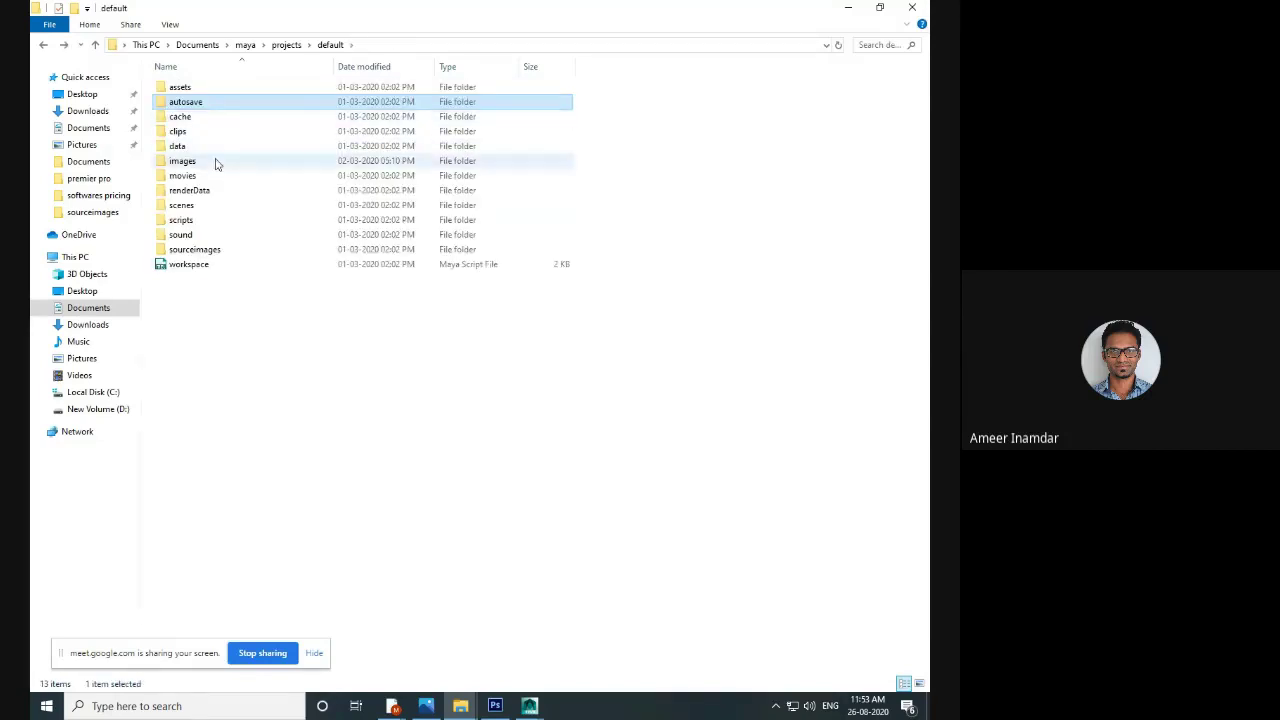
pyautogui.doubleClick(214, 204)
pyautogui.press('BackSpace')
pyautogui.doubleClick(213, 207)
pyautogui.doubleClick(201, 88)
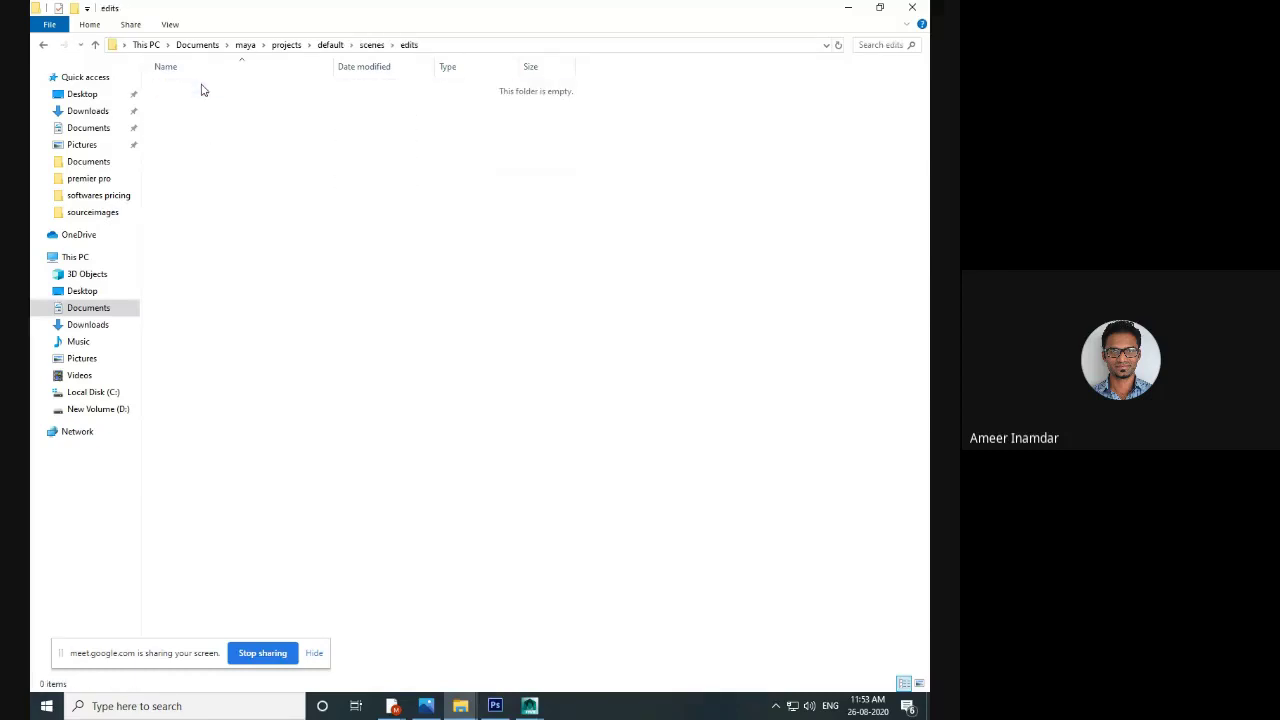
pyautogui.press('BackSpace')
pyautogui.press('BackSpace')
# - Look through the default project's cache, clips, data, images and movies folders for a recoverable scene
pyautogui.doubleClick(206, 117)
pyautogui.press('BackSpace')
pyautogui.doubleClick(207, 133)
pyautogui.press('BackSpace')
pyautogui.doubleClick(207, 147)
pyautogui.press('BackSpace')
pyautogui.doubleClick(207, 162)
pyautogui.press('BackSpace')
pyautogui.doubleClick(213, 165)
pyautogui.press('BackSpace')
pyautogui.doubleClick(219, 177)
pyautogui.press('BackSpace')
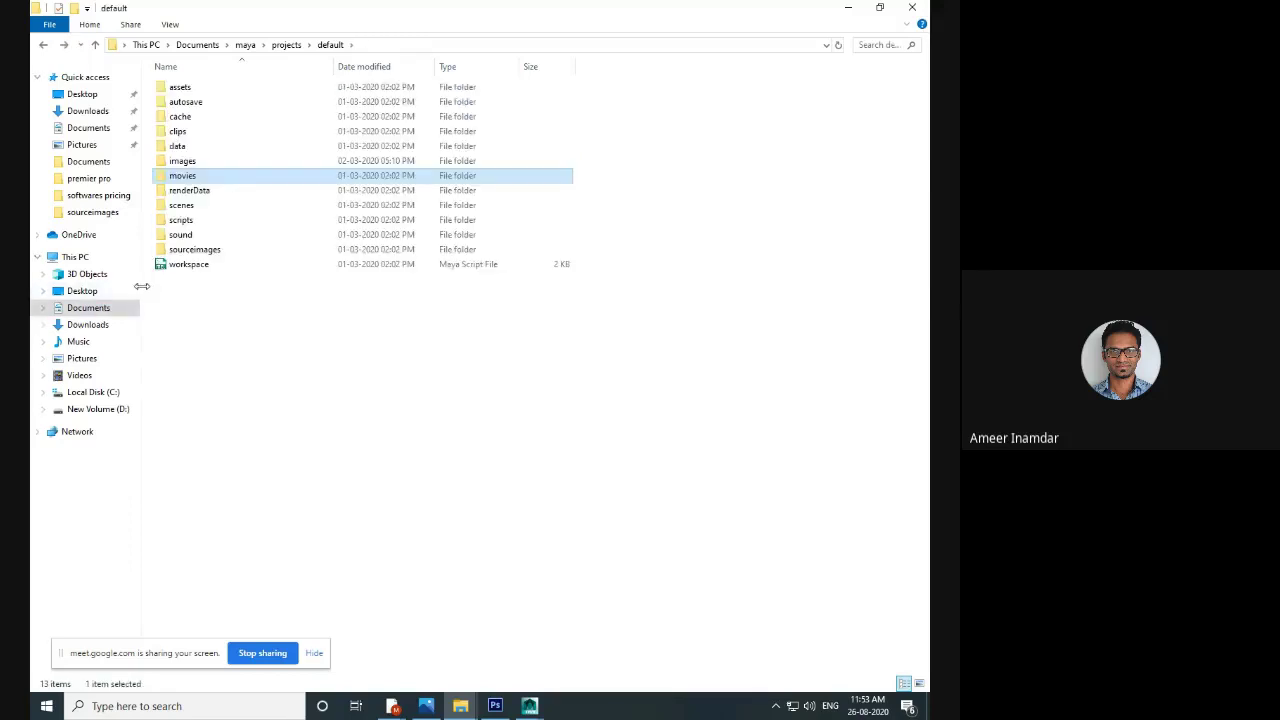
# - Check the nCache folder inside the default project's cache and look into its sourceimages folder
pyautogui.doubleClick(217, 118)
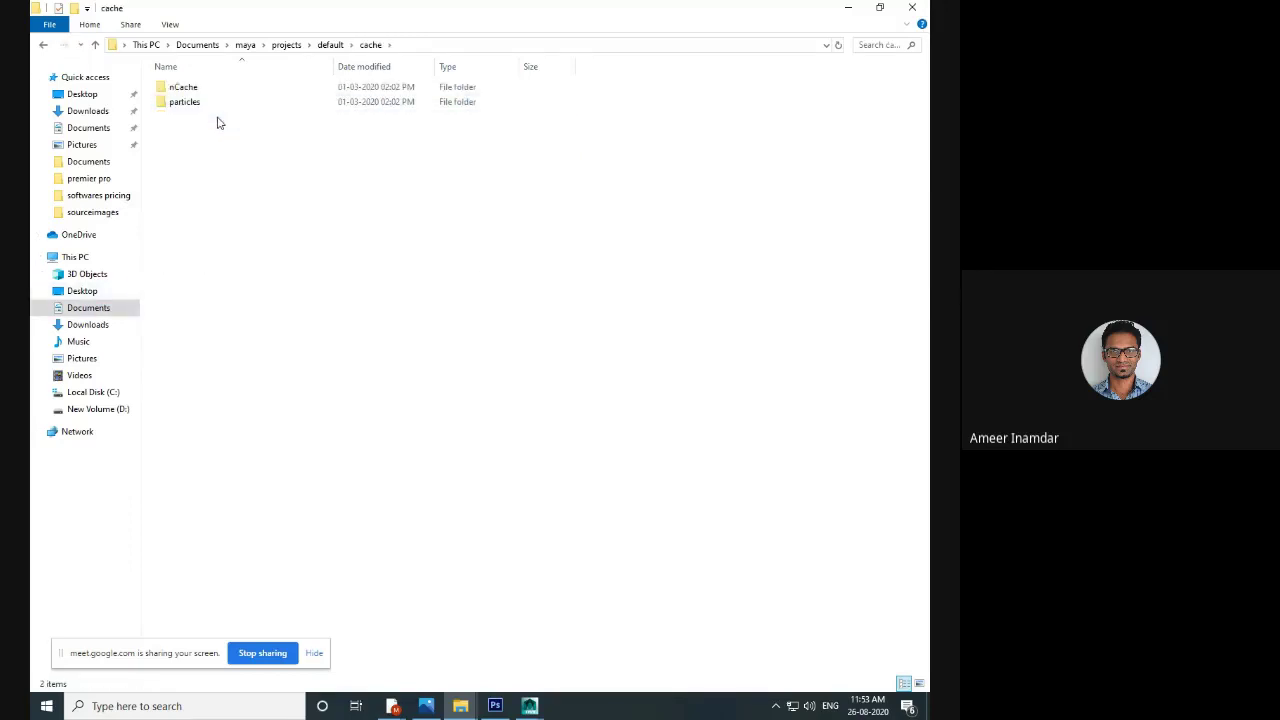
pyautogui.doubleClick(222, 95)
pyautogui.doubleClick(221, 94)
pyautogui.press('BackSpace')
pyautogui.press('BackSpace')
pyautogui.press('BackSpace')
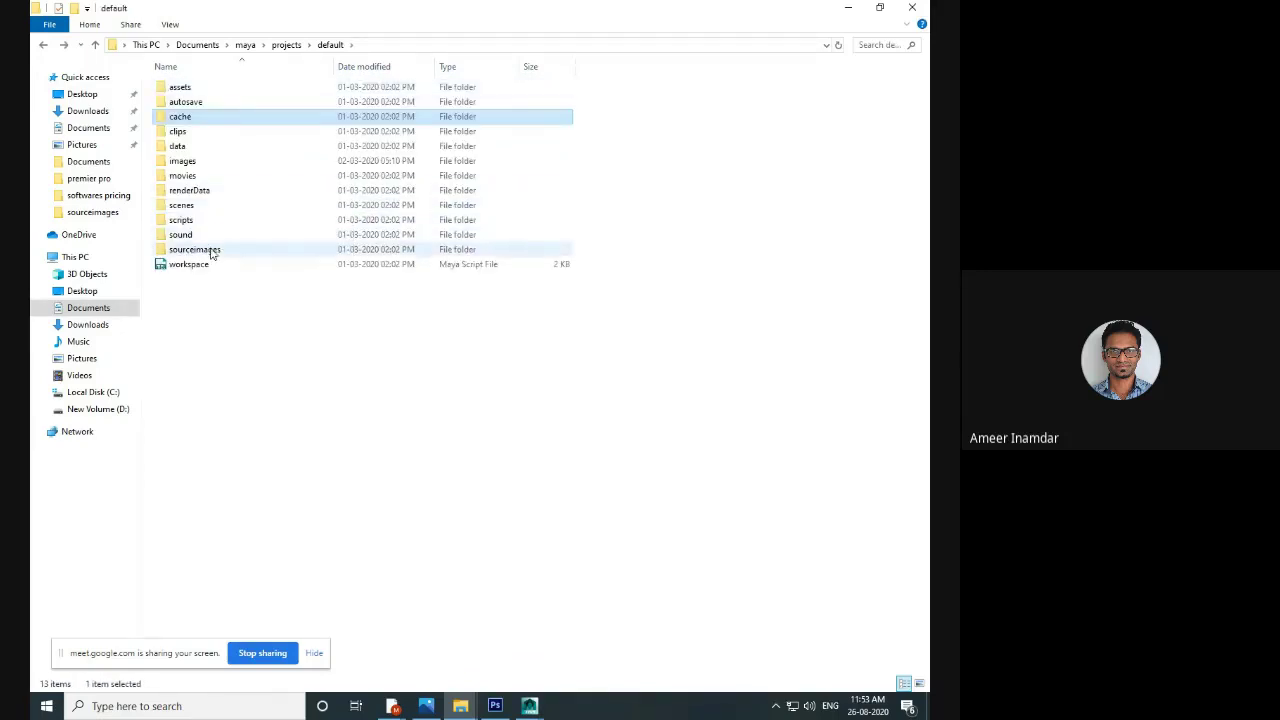
pyautogui.doubleClick(210, 252)
pyautogui.press('BackSpace')
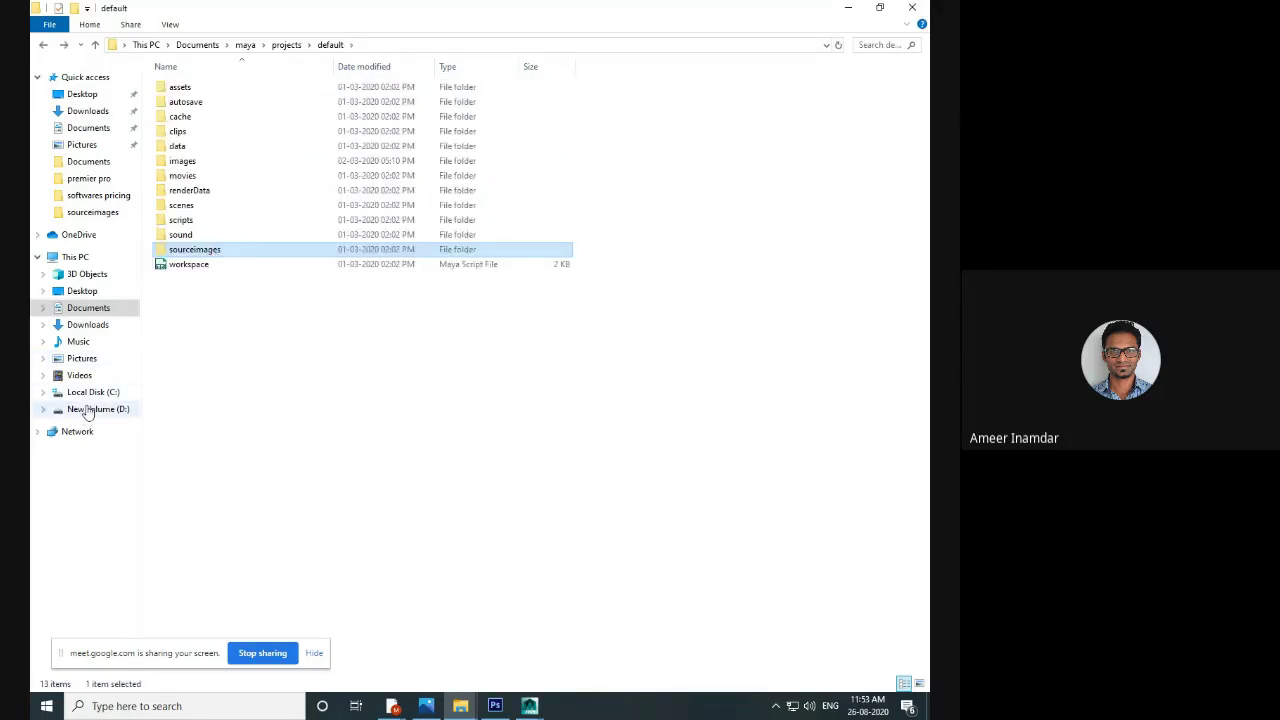
# - Browse to D:\SY attendance\3d\weapon_model and look into its autosave, assets and cache folders
pyautogui.click(90, 410)
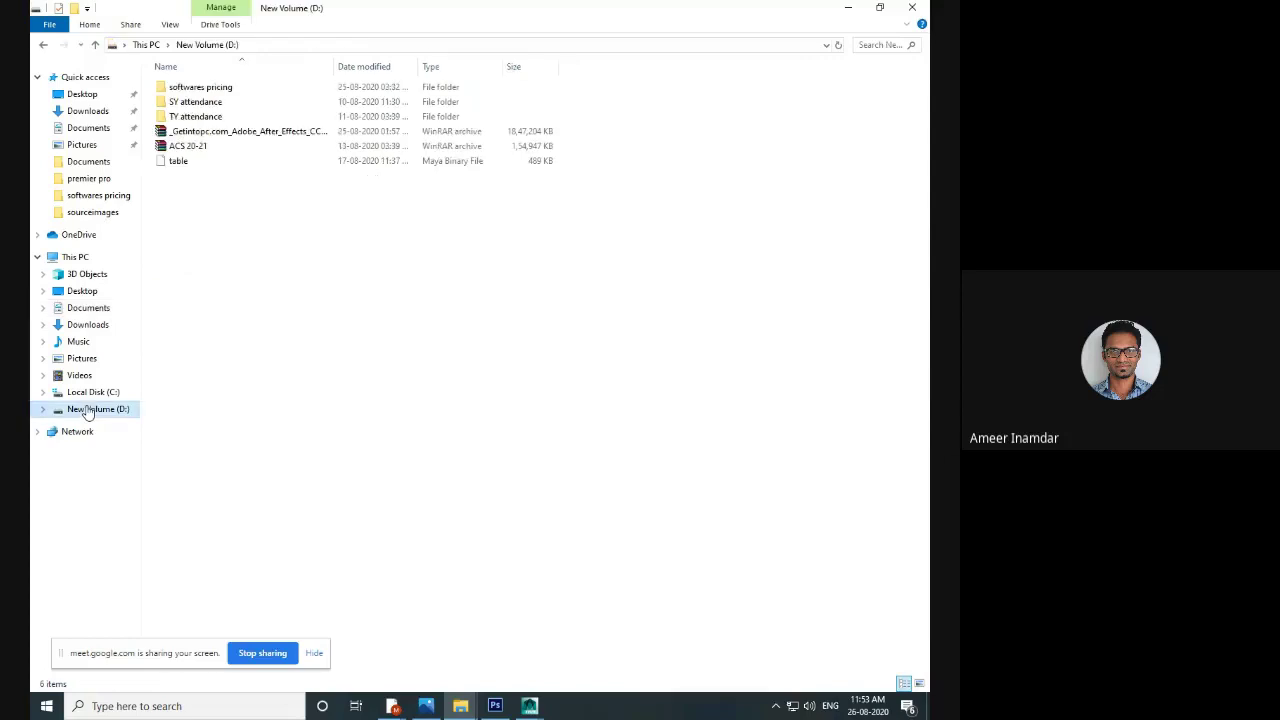
pyautogui.doubleClick(228, 104)
pyautogui.doubleClick(214, 88)
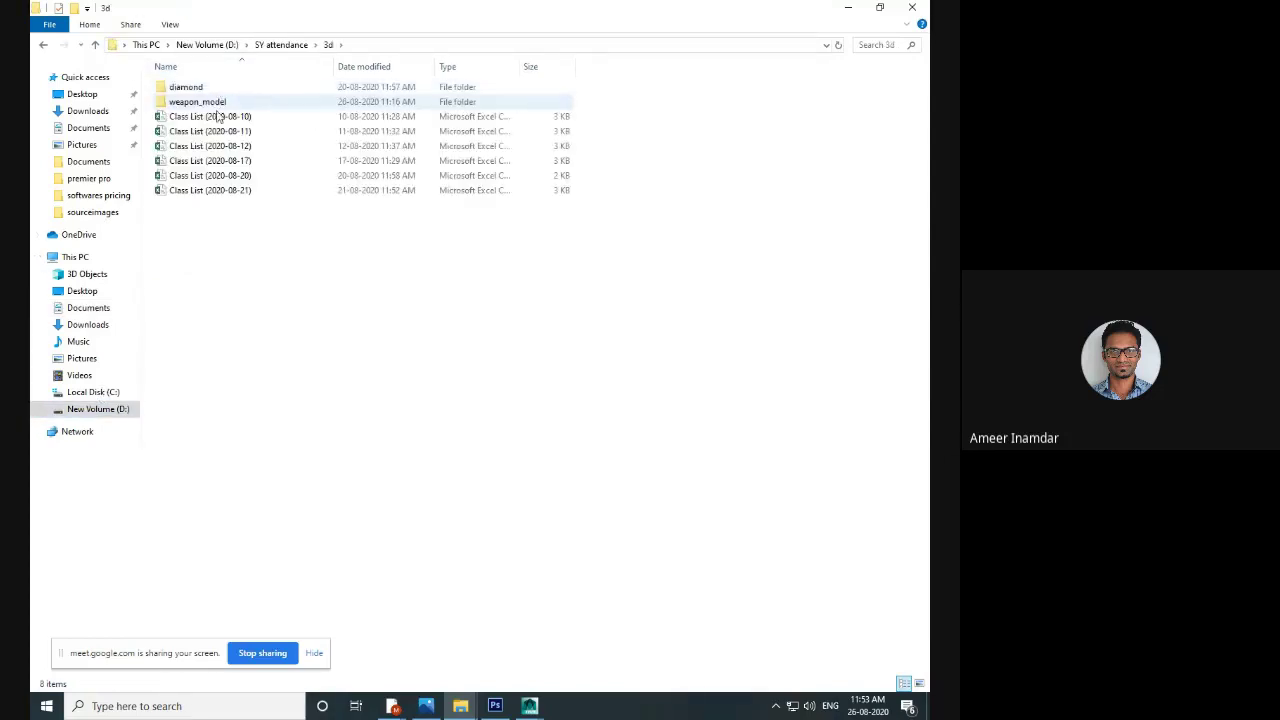
pyautogui.doubleClick(217, 104)
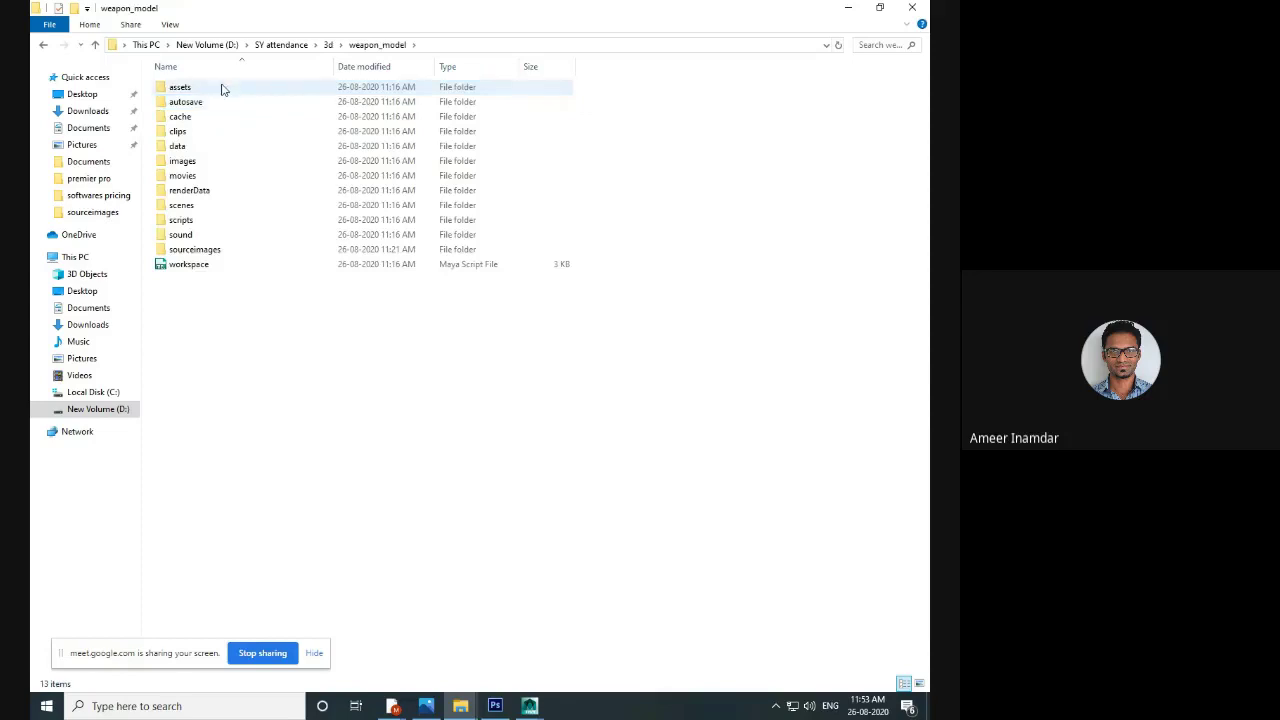
pyautogui.doubleClick(222, 104)
pyautogui.hotkey('alt', 'Left')
pyautogui.click(222, 90)
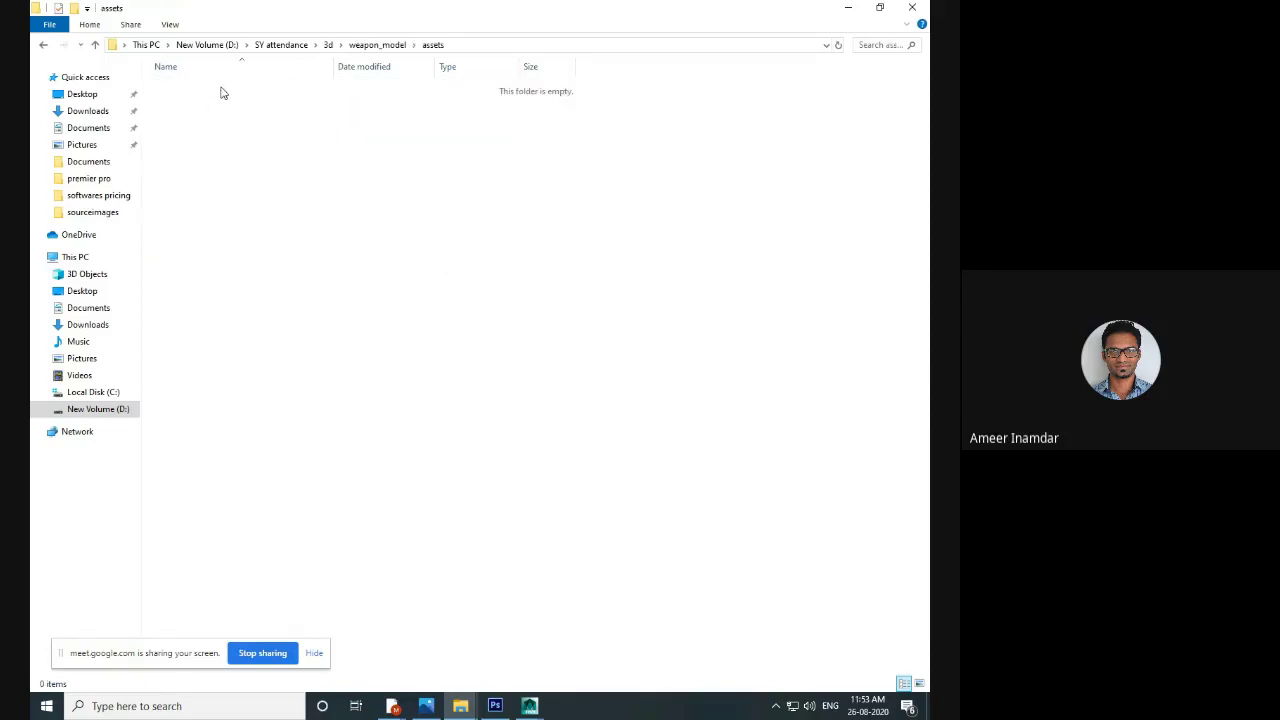
pyautogui.doubleClick(214, 117)
pyautogui.hotkey('alt', 'Left')
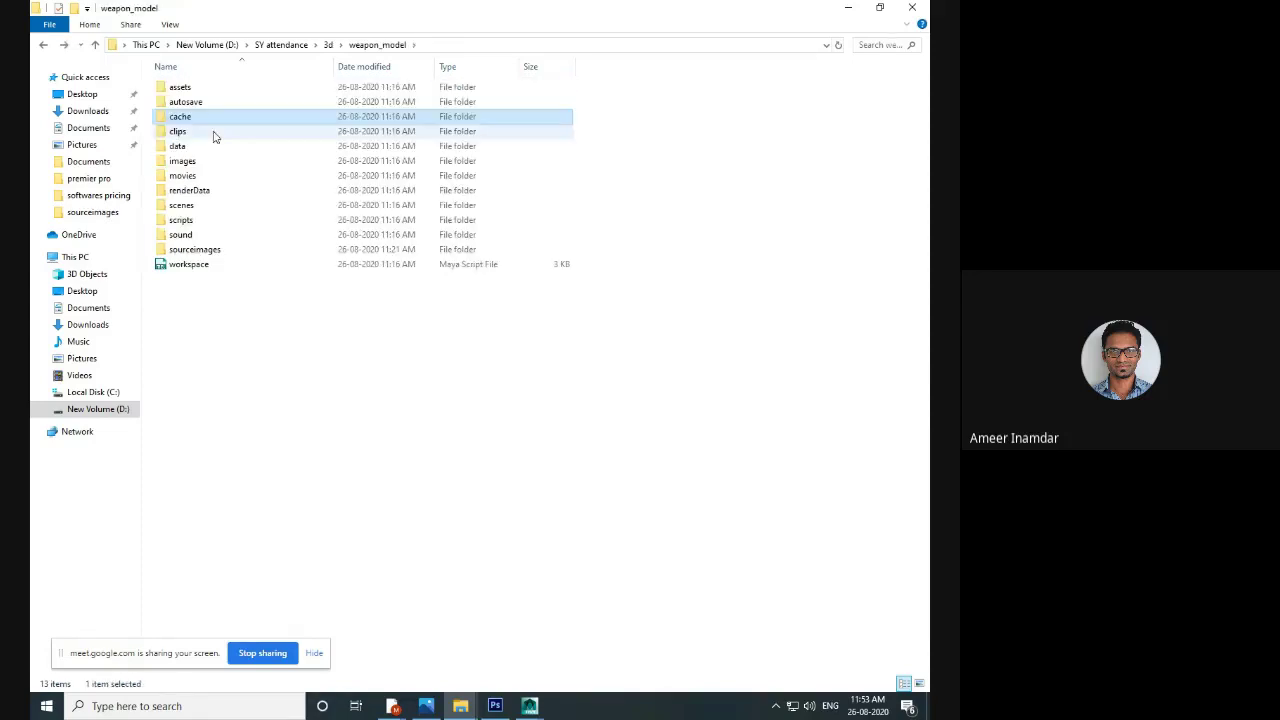
# - Look into the weapon_model project's clips, data and images folders
pyautogui.doubleClick(210, 133)
pyautogui.hotkey('alt', 'Left')
pyautogui.doubleClick(209, 147)
pyautogui.hotkey('alt', 'Left')
pyautogui.doubleClick(209, 162)
pyautogui.hotkey('alt', 'Left')
# - Check the weapon_model project's scenes folder and its edits subfolder, and return to the project folder
pyautogui.doubleClick(207, 205)
pyautogui.hotkey('alt', 'Left')
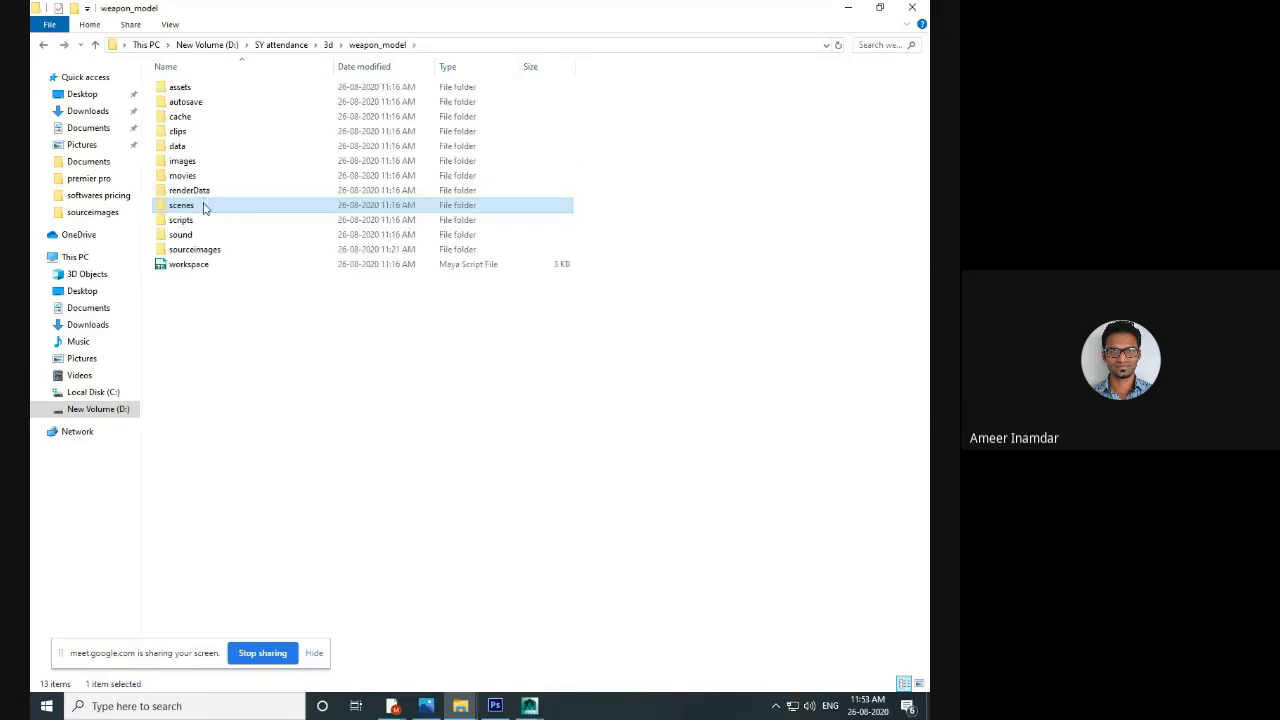
pyautogui.doubleClick(206, 206)
pyautogui.doubleClick(222, 90)
pyautogui.hotkey('alt', 'Left')
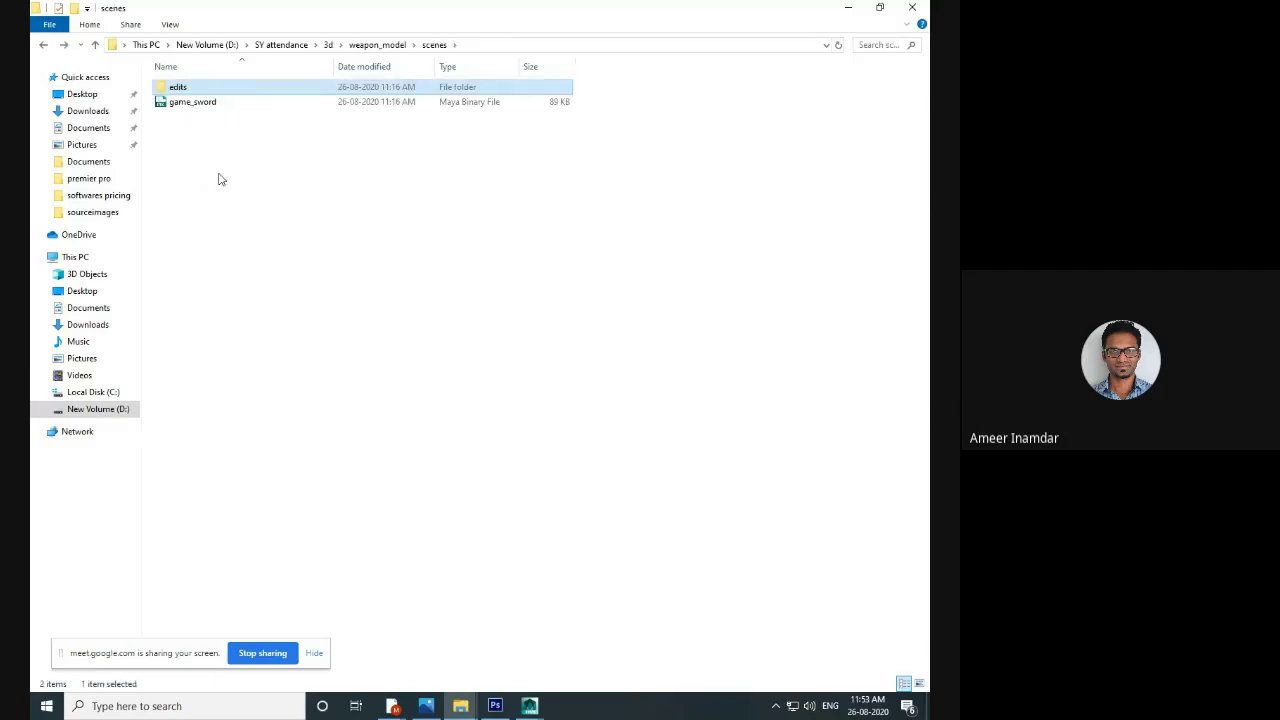
pyautogui.hotkey('alt', 'Left')
pyautogui.click(245, 328)
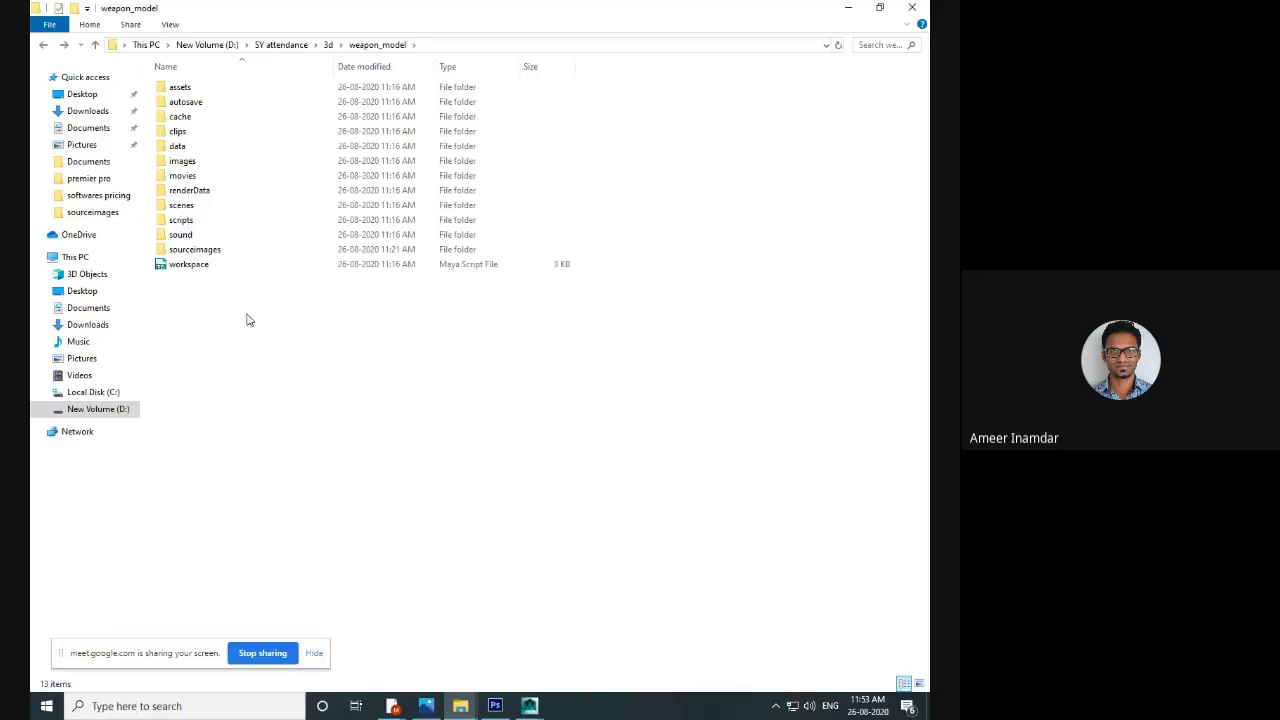
# - Switch back to Maya and change the viewport from the perspective view to a maximised orthographic view
pyautogui.click(530, 706)
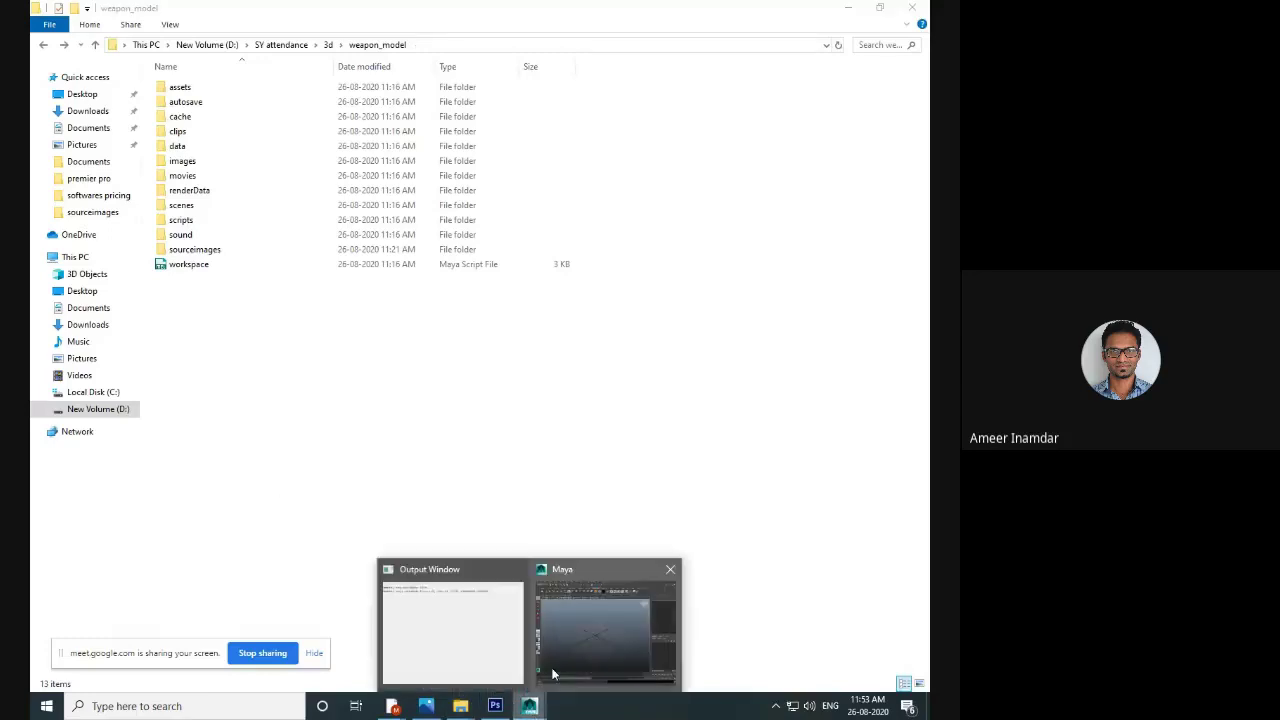
pyautogui.click(560, 664)
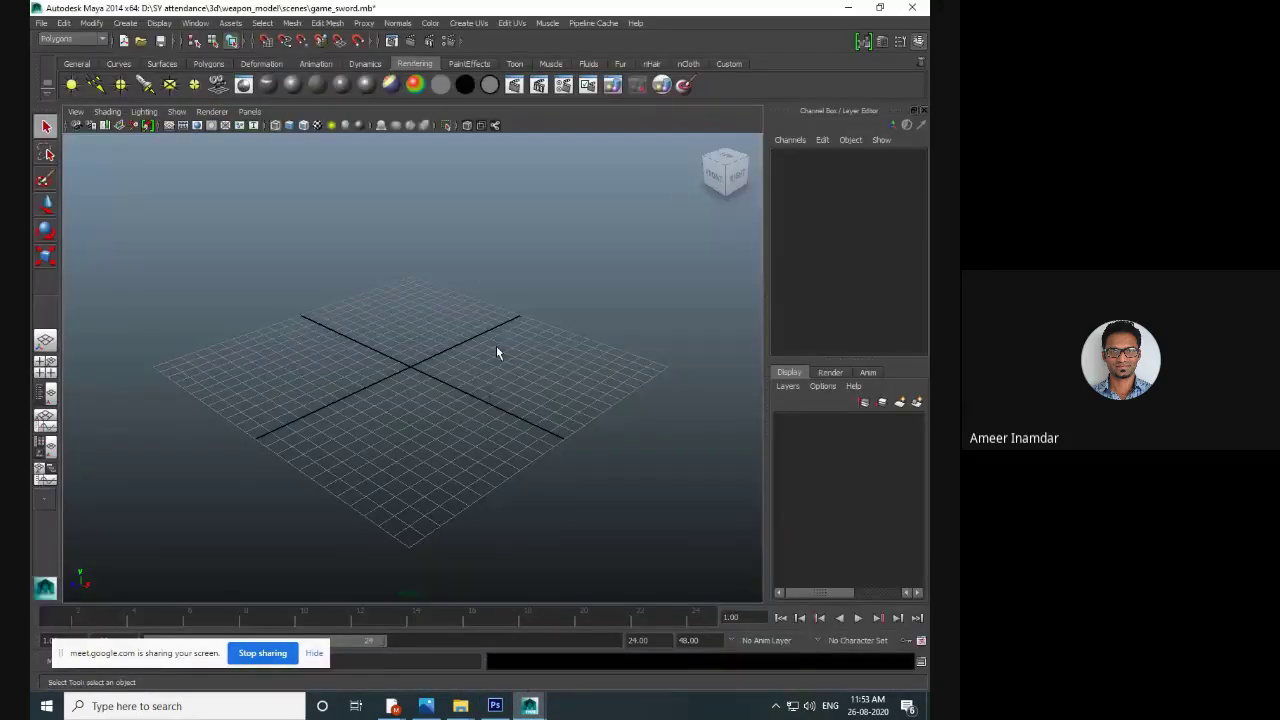
pyautogui.press('space')
pyautogui.press('space')
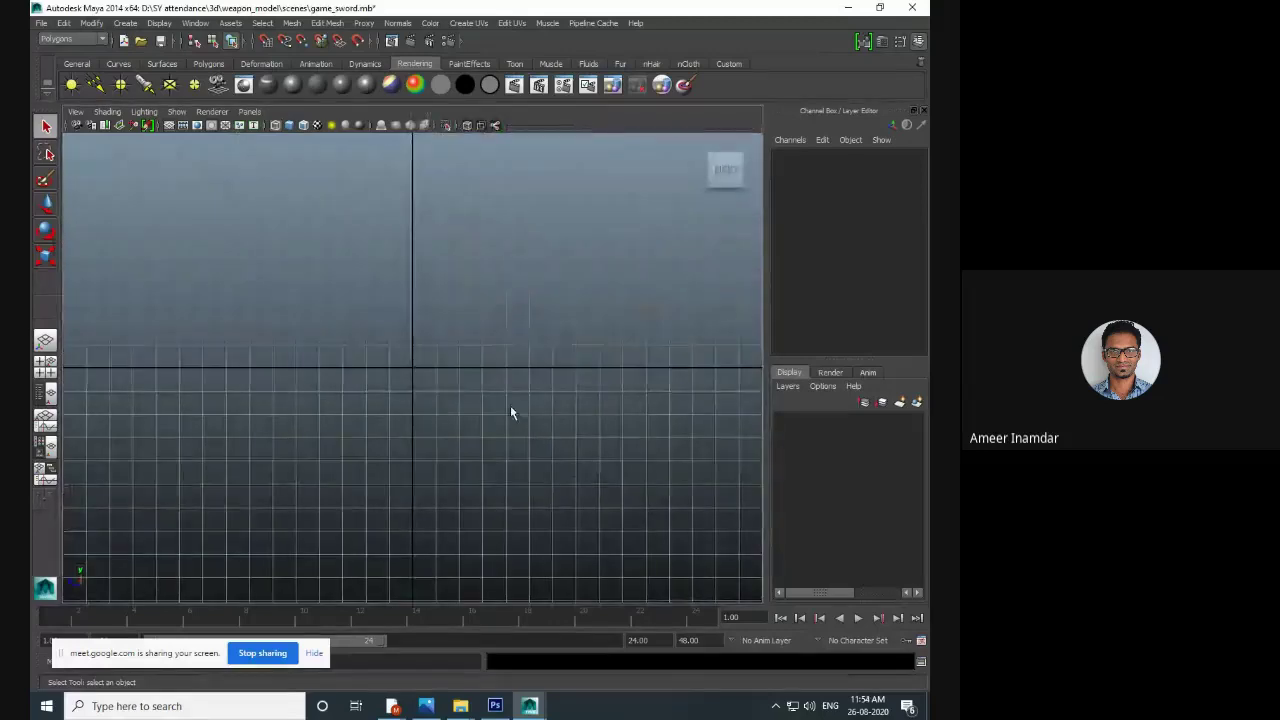
# - Draw a tall, narrow polygon plane in the side view, standing on the ground line near the vertical axis
pyautogui.keyDown('alt'); pyautogui.moveTo(497, 369); pyautogui.dragTo(492, 467, button='middle'); pyautogui.keyUp('alt')
pyautogui.keyDown('alt'); pyautogui.moveTo(450, 325); pyautogui.dragTo(466, 357, button='middle'); pyautogui.keyUp('alt')
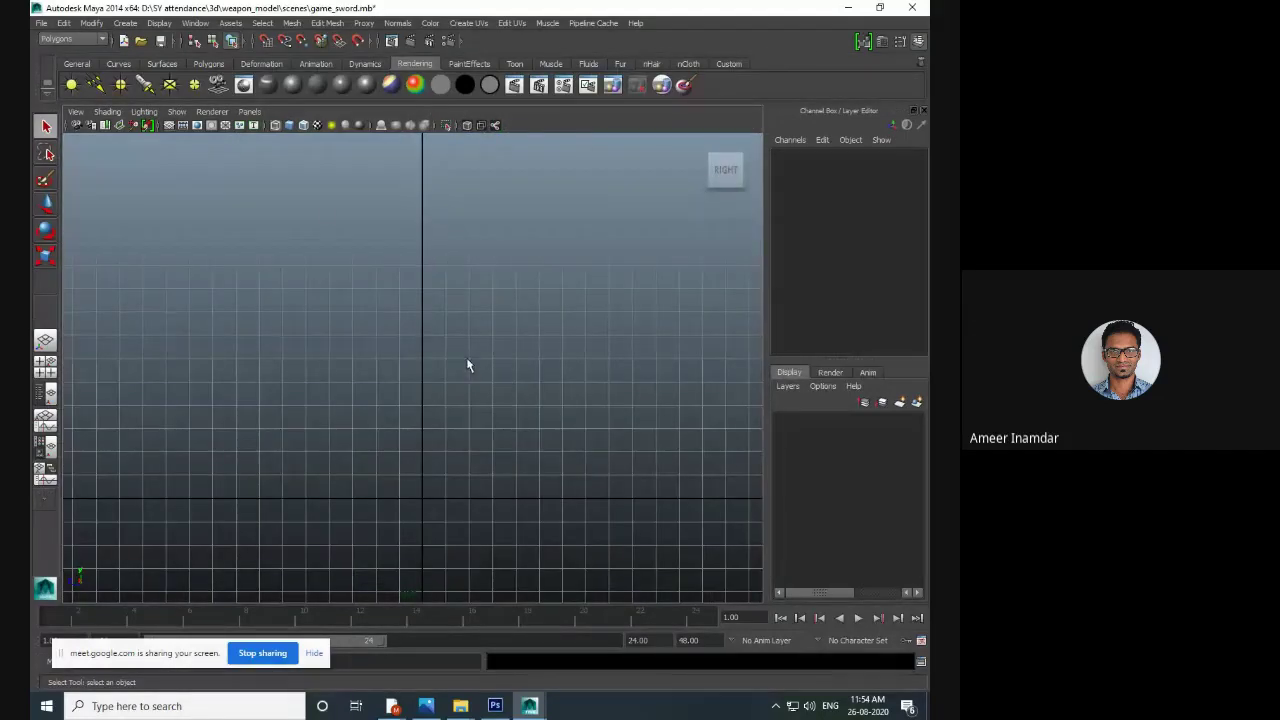
pyautogui.click(209, 63)
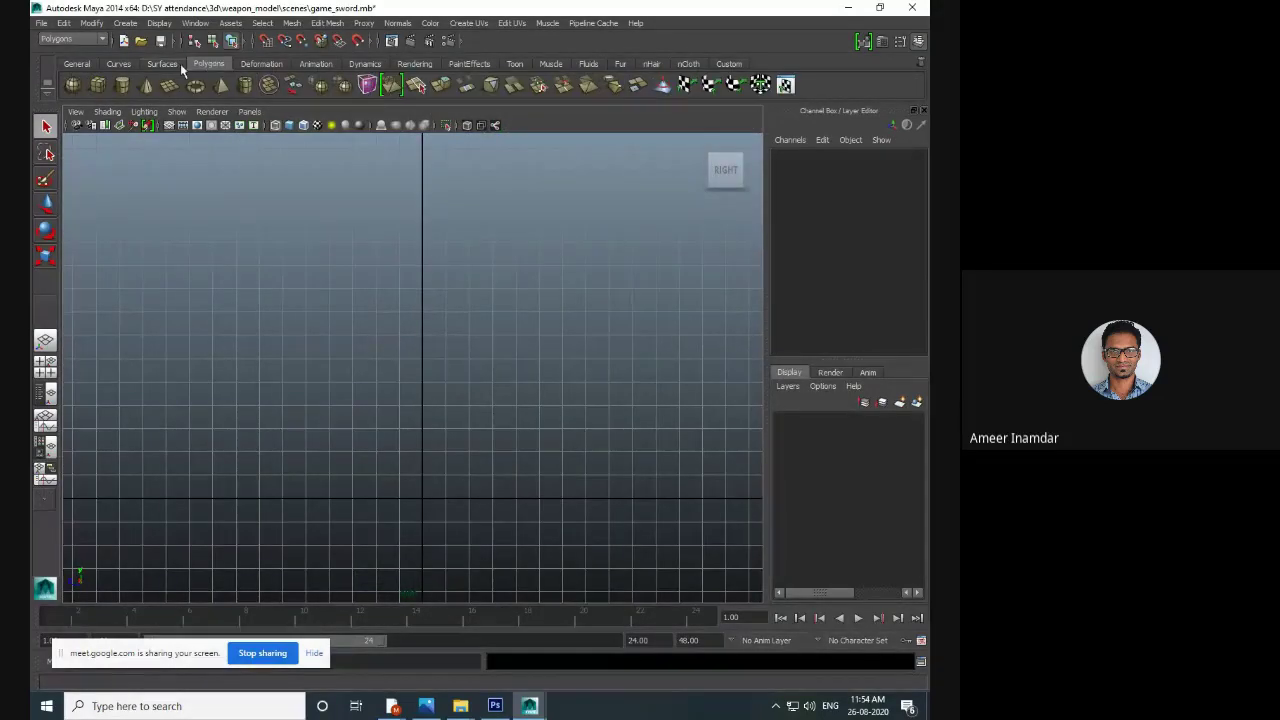
pyautogui.click(172, 88)
pyautogui.moveTo(372, 198); pyautogui.dragTo(444, 503)
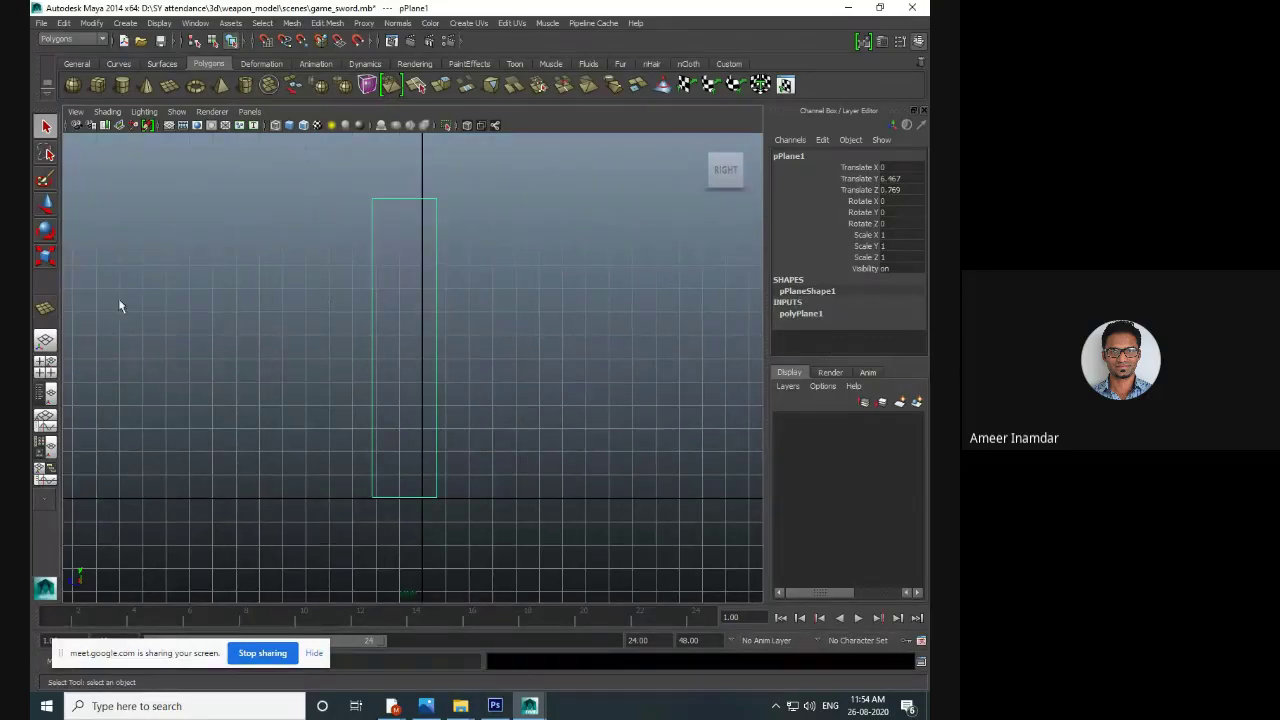
# - Put the plane on a new display layer named blueprint and give the layer a blue colour
pyautogui.click(917, 404)
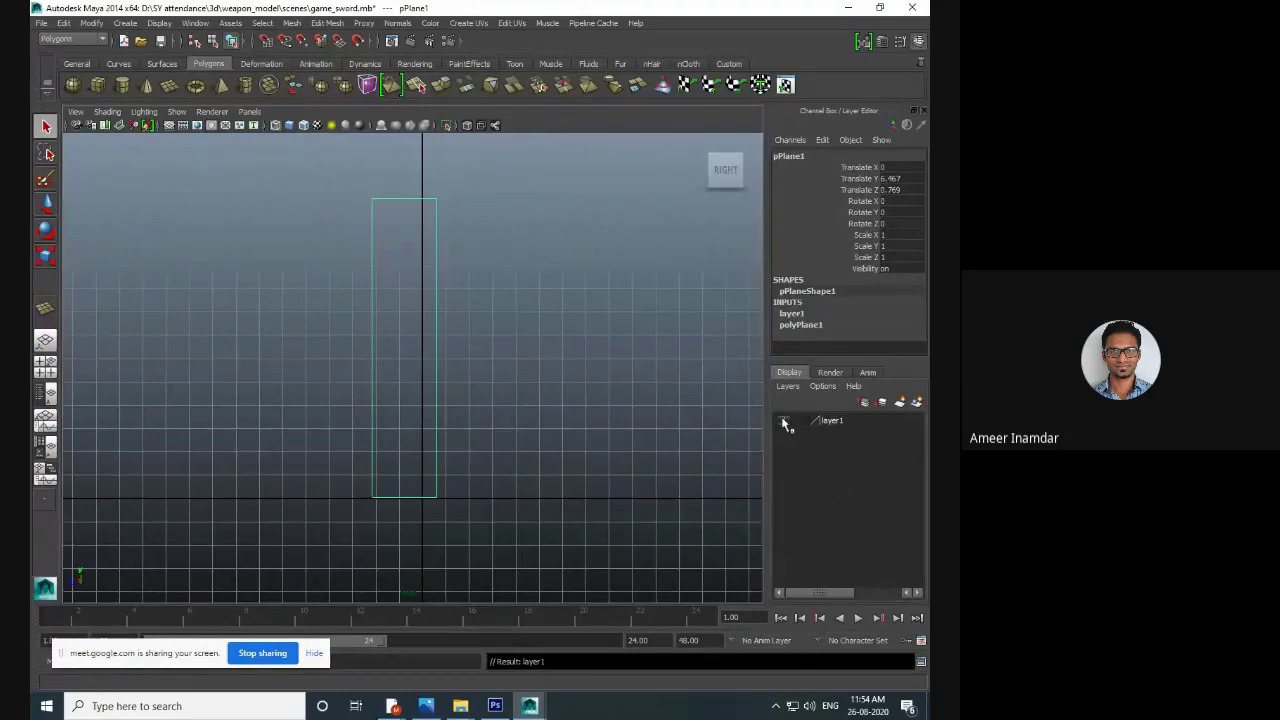
pyautogui.doubleClick(829, 421)
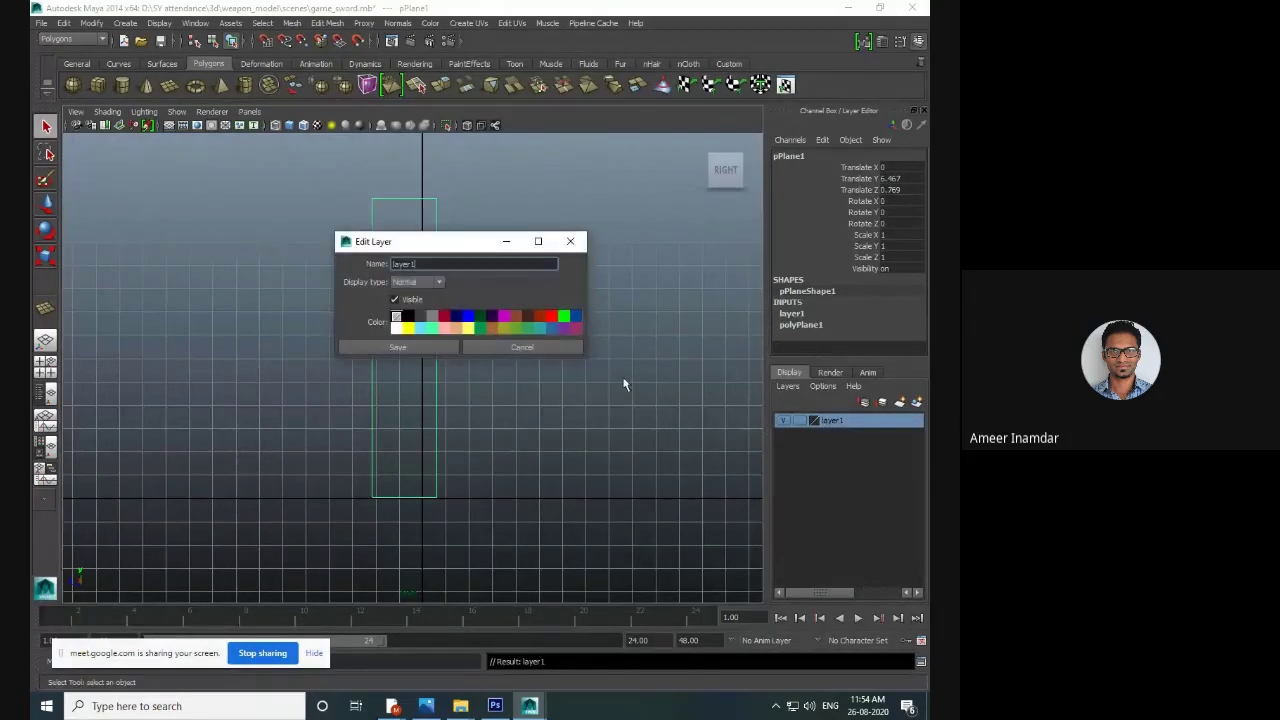
pyautogui.moveTo(420, 268); pyautogui.dragTo(290, 257)
pyautogui.write('blueprint')
pyautogui.click(468, 318)
pyautogui.click(443, 349)
pyautogui.click(562, 382)
pyautogui.click(371, 274)
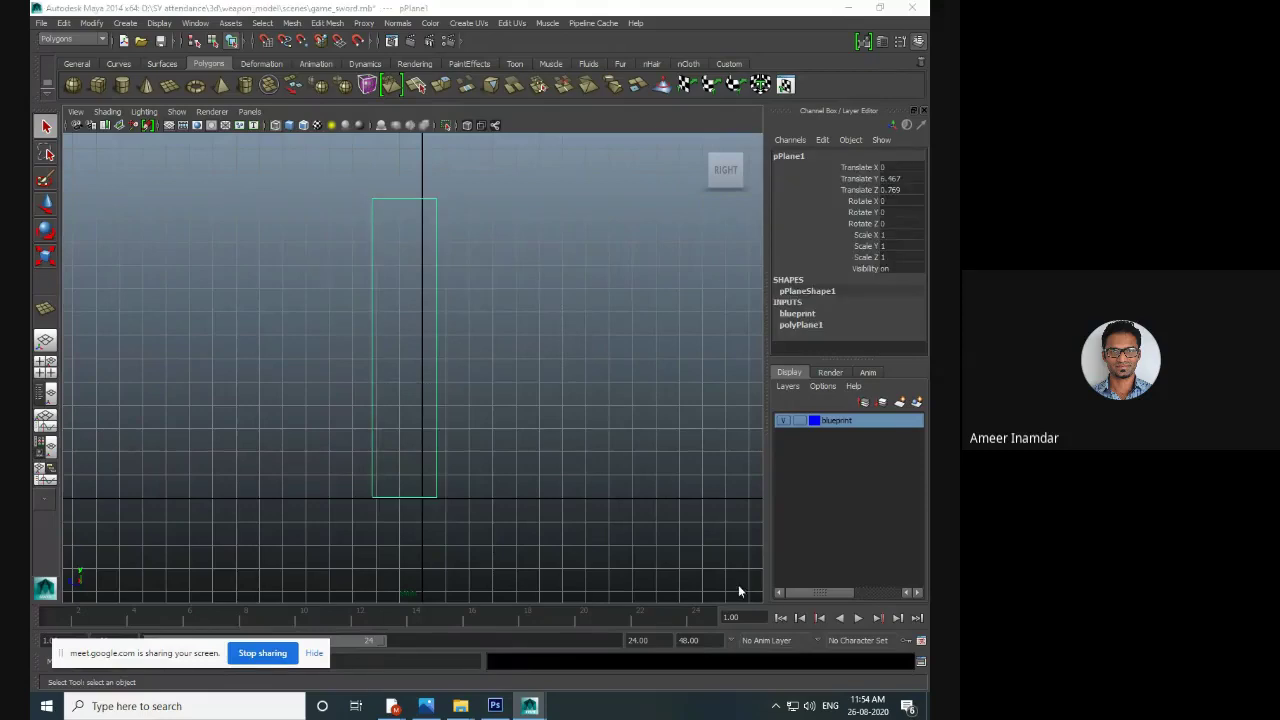
# - Assign a new Lambert material to the plane and load side.jpg from sourceimages as its colour texture
pyautogui.press('space')
pyautogui.press('space')
pyautogui.scroll(2, 480, 330)
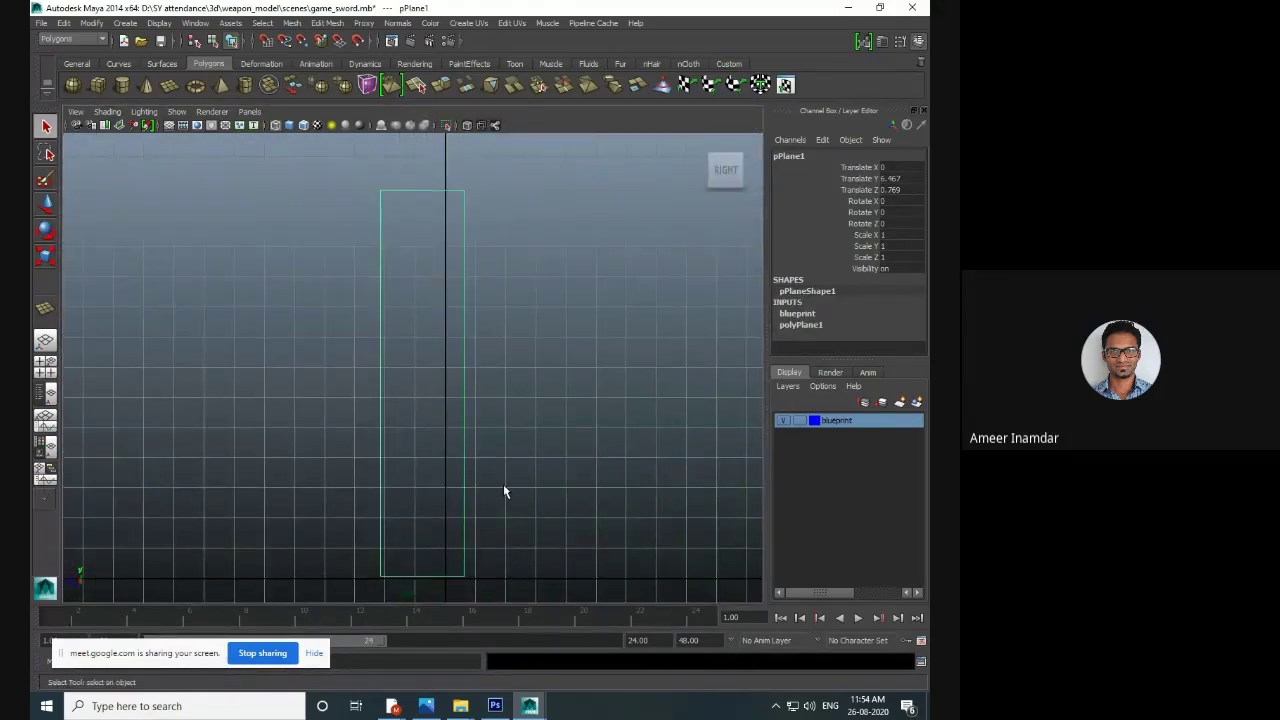
pyautogui.click(413, 63)
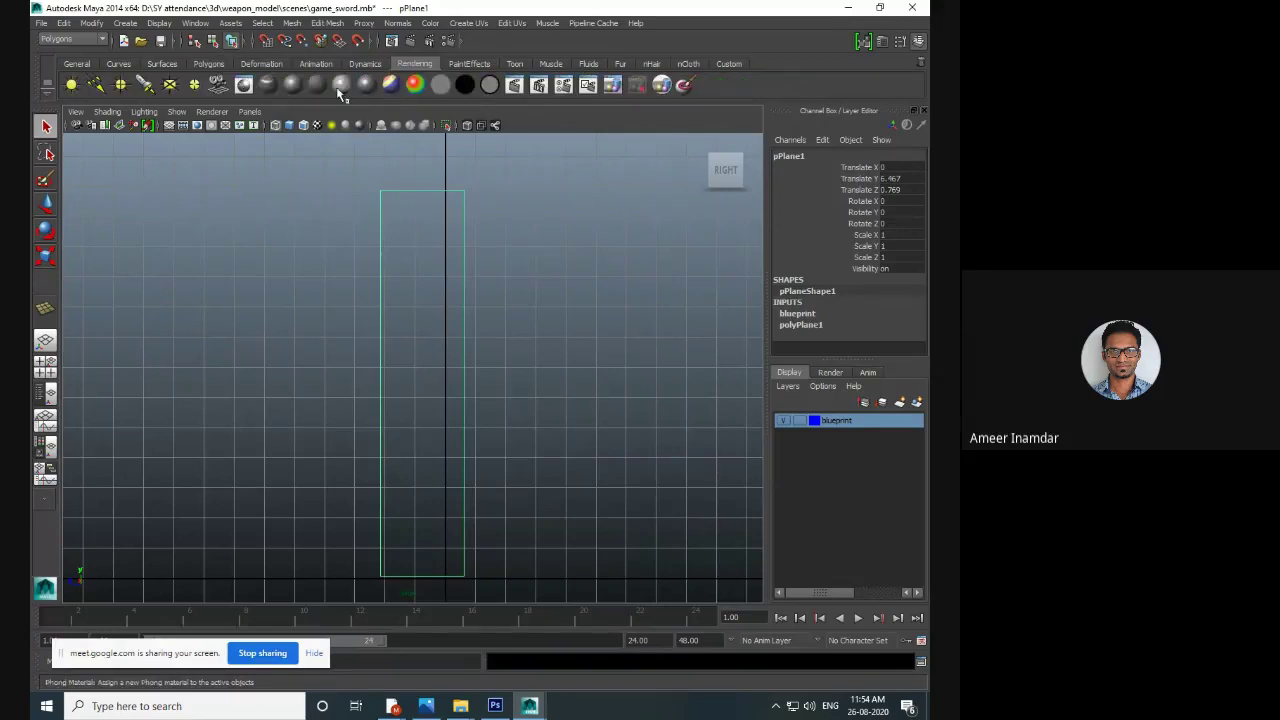
pyautogui.click(316, 84)
pyautogui.click(879, 316)
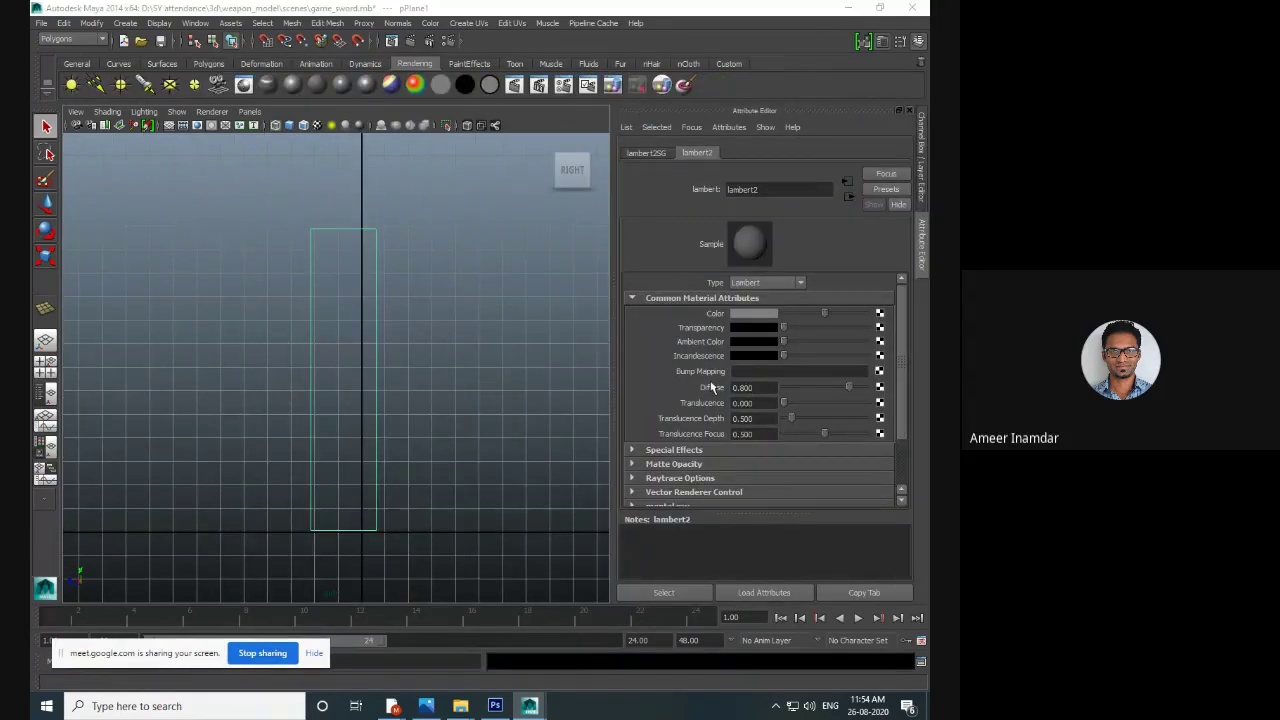
pyautogui.click(509, 358)
pyautogui.click(885, 352)
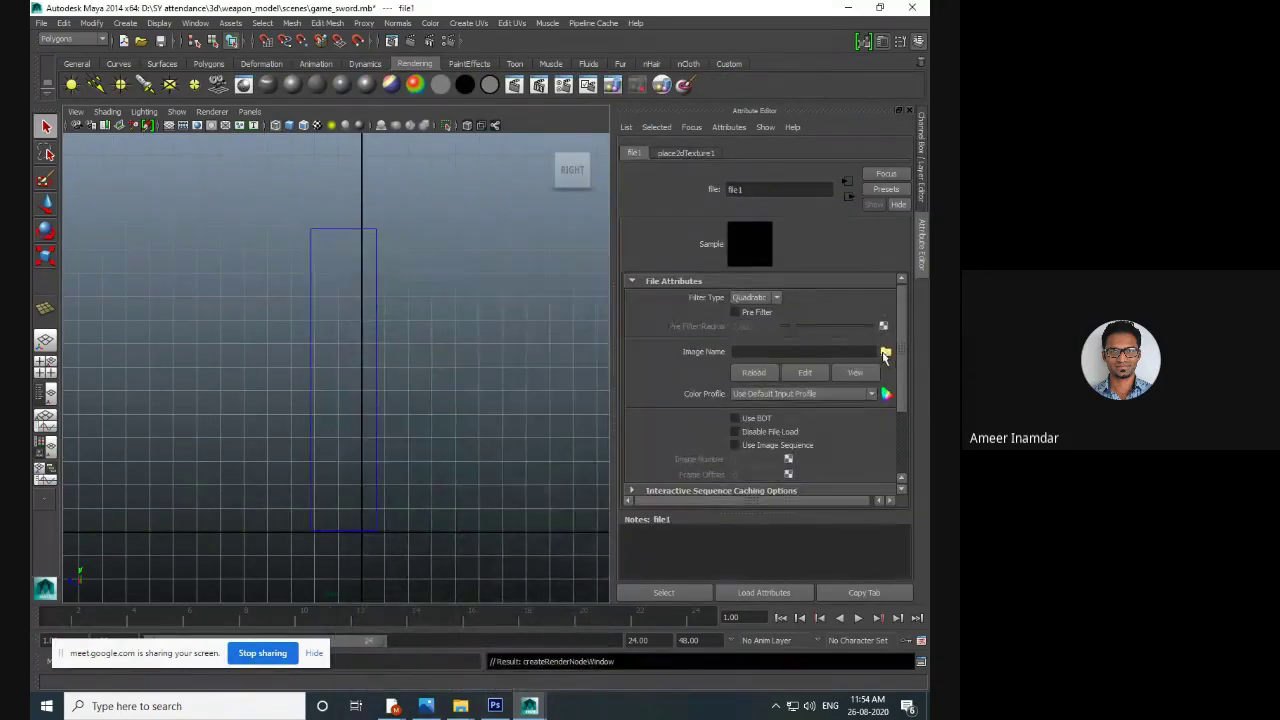
pyautogui.click(304, 220)
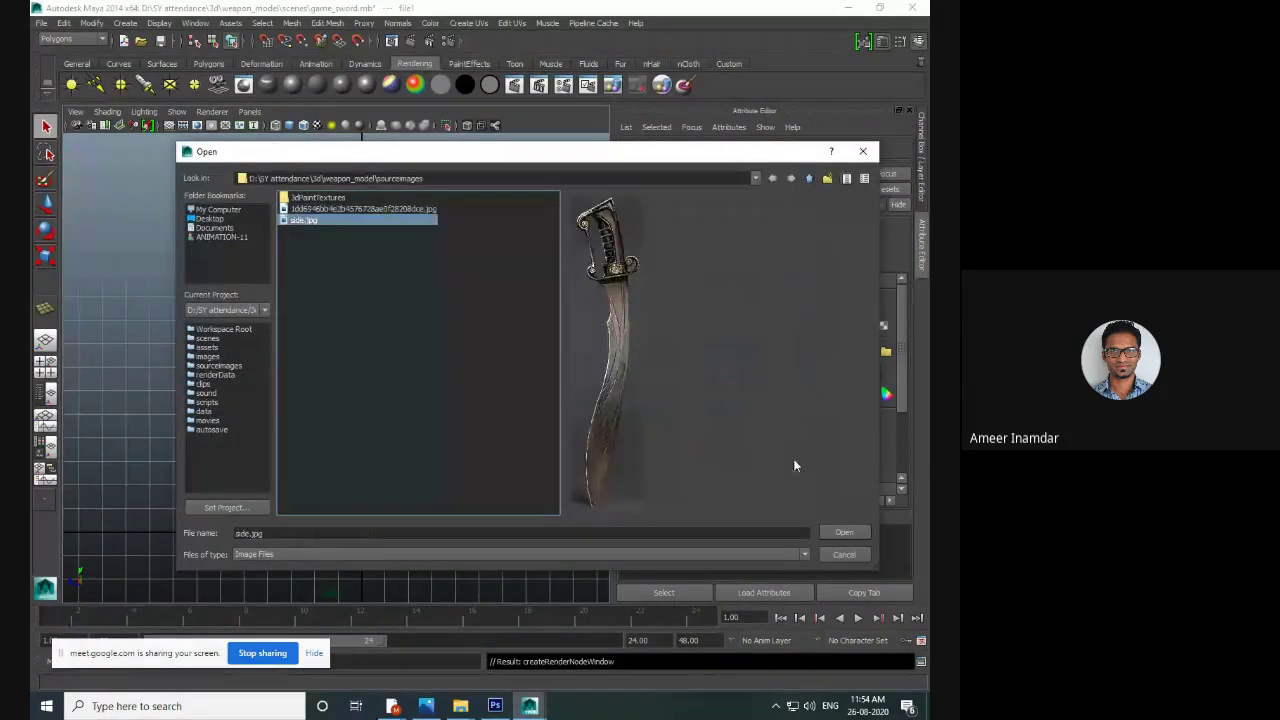
pyautogui.click(843, 532)
# - Display textures in the side view and apply planar mapping to the plane so the sword image fits it
pyautogui.click(324, 383)
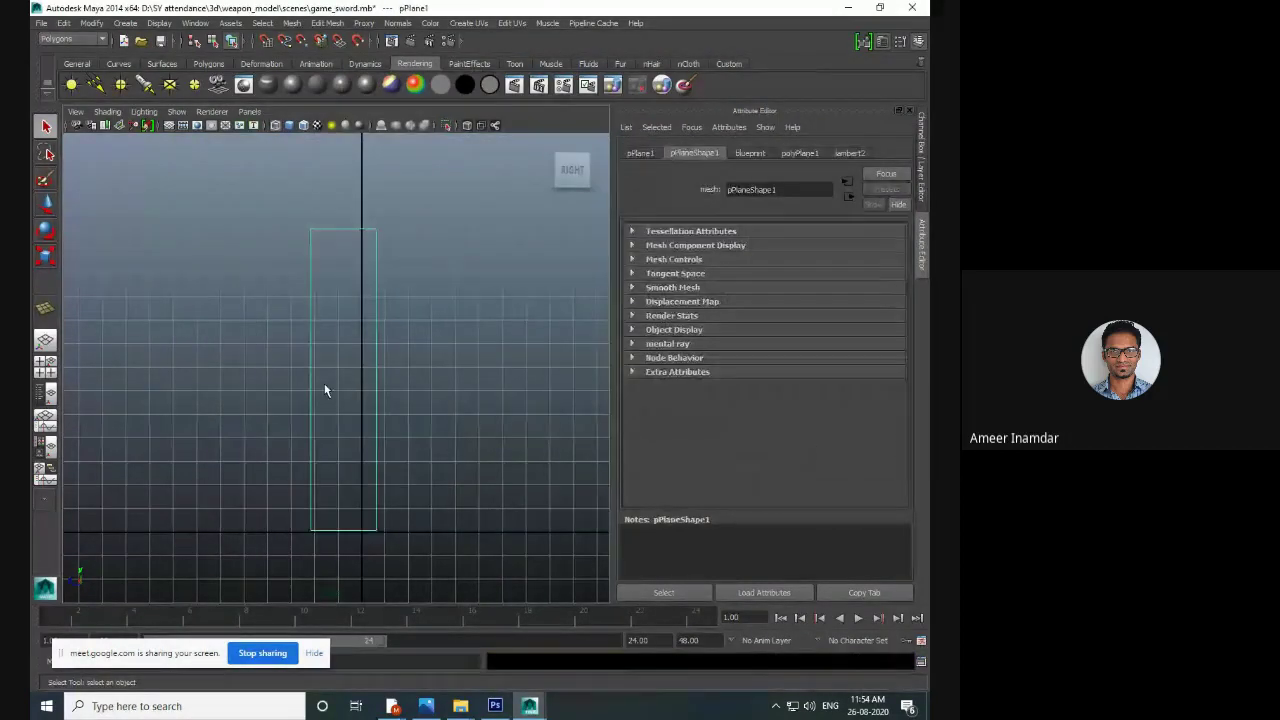
pyautogui.press('6')
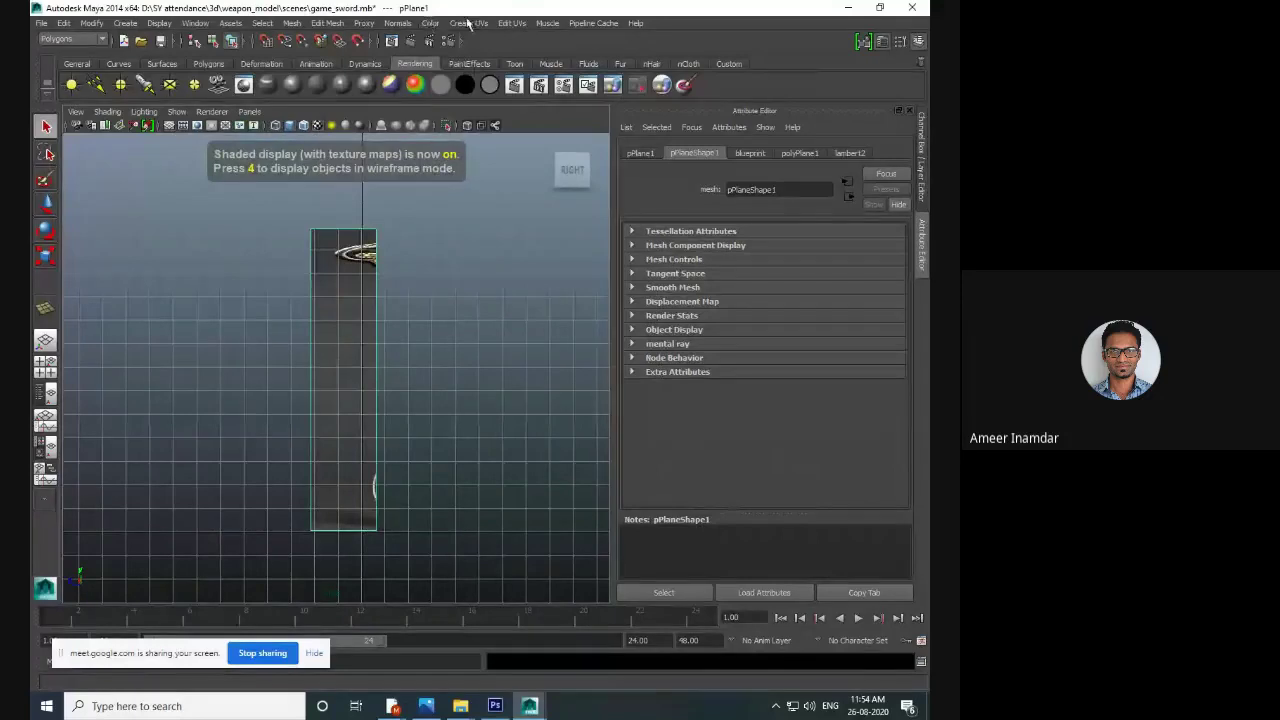
pyautogui.click(469, 22)
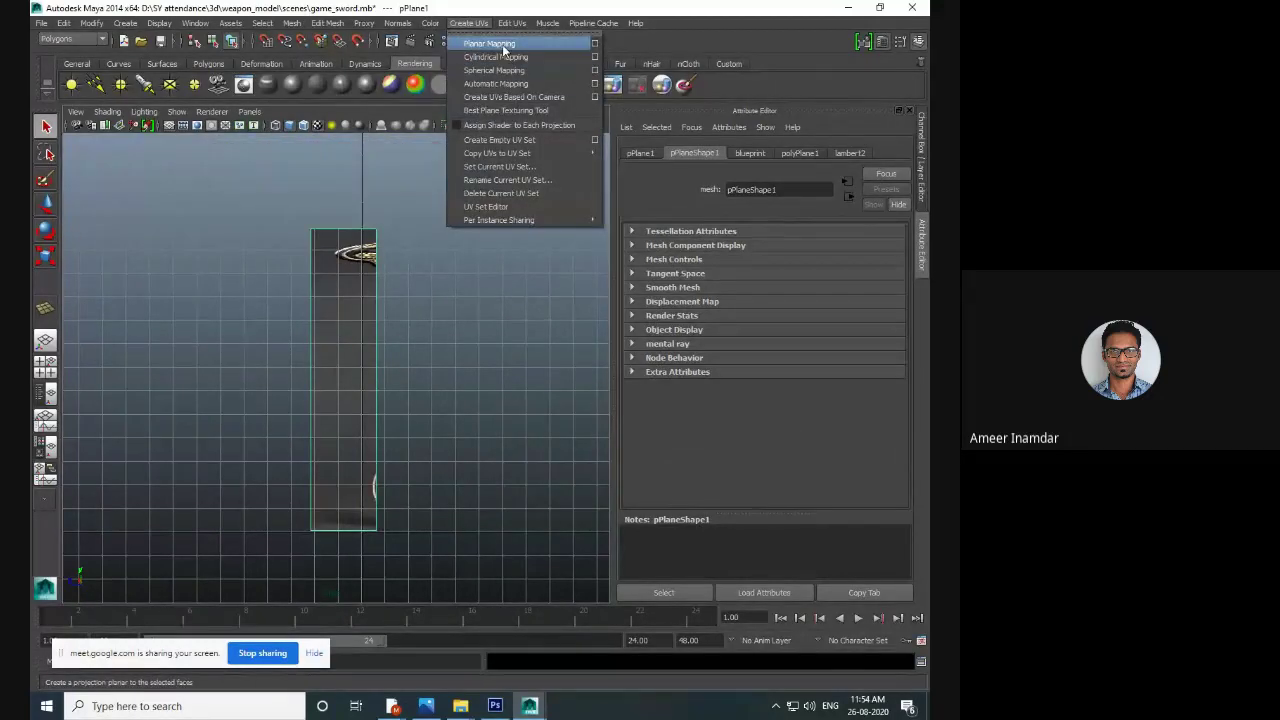
pyautogui.click(500, 44)
pyautogui.click(414, 349)
pyautogui.moveTo(368, 381); pyautogui.dragTo(415, 340, button='right')
# - Scale the reference plane's width along Z to about 0.865 to correct the sword image's proportions
pyautogui.scroll(3, 370, 385)
pyautogui.keyDown('alt'); pyautogui.moveTo(370, 385); pyautogui.dragTo(391, 327, button='middle'); pyautogui.keyUp('alt')
pyautogui.click(409, 400)
pyautogui.press('w')
pyautogui.press('e')
pyautogui.press('r')
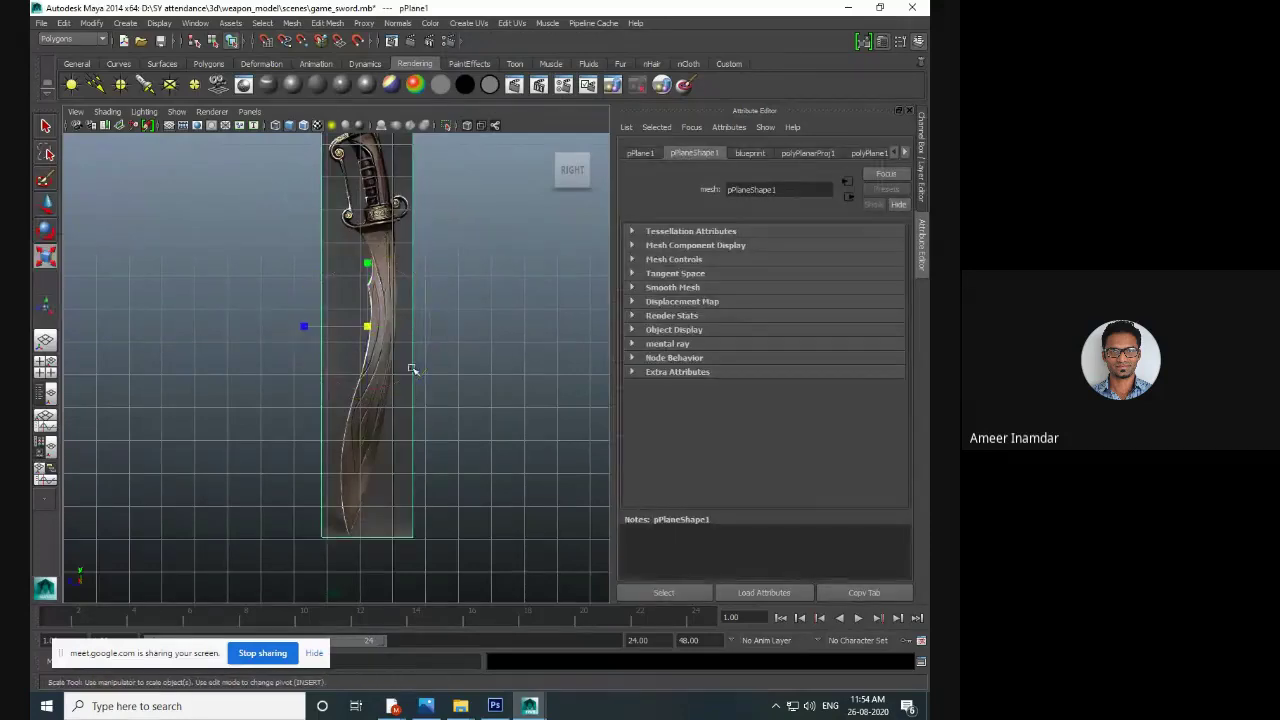
pyautogui.moveTo(304, 326); pyautogui.dragTo(313, 326)
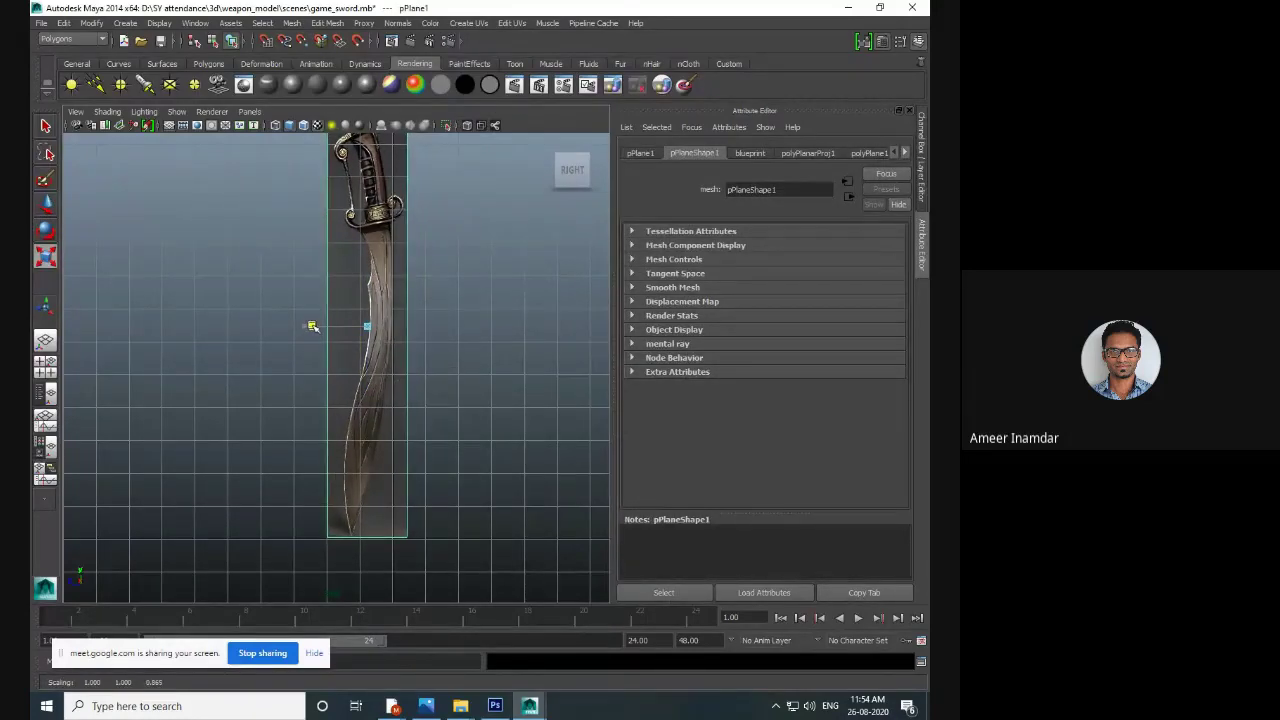
pyautogui.click(554, 354)
# - Move the reference plane back along X to about -26 and turn on textured display in the perspective view
pyautogui.press('space')
pyautogui.hotkey('ctrl', 'z')
pyautogui.press('w')
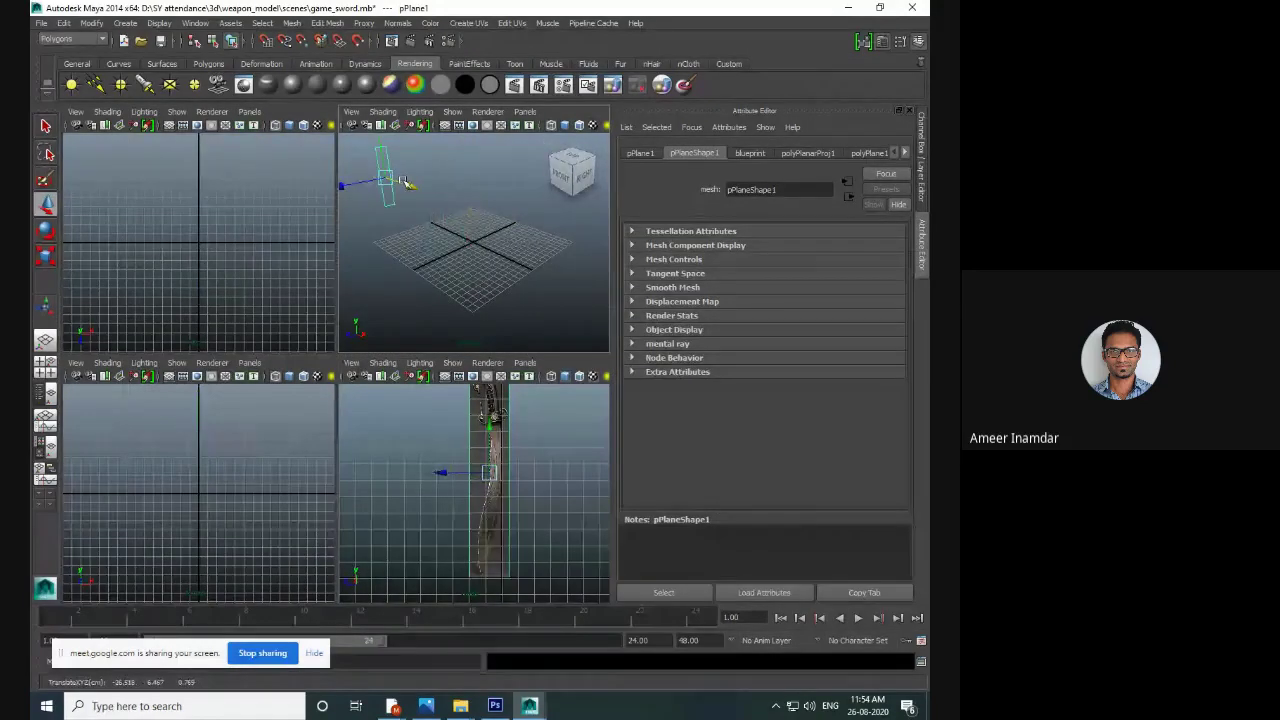
pyautogui.press('6')
pyautogui.click(474, 270)
pyautogui.click(355, 163)
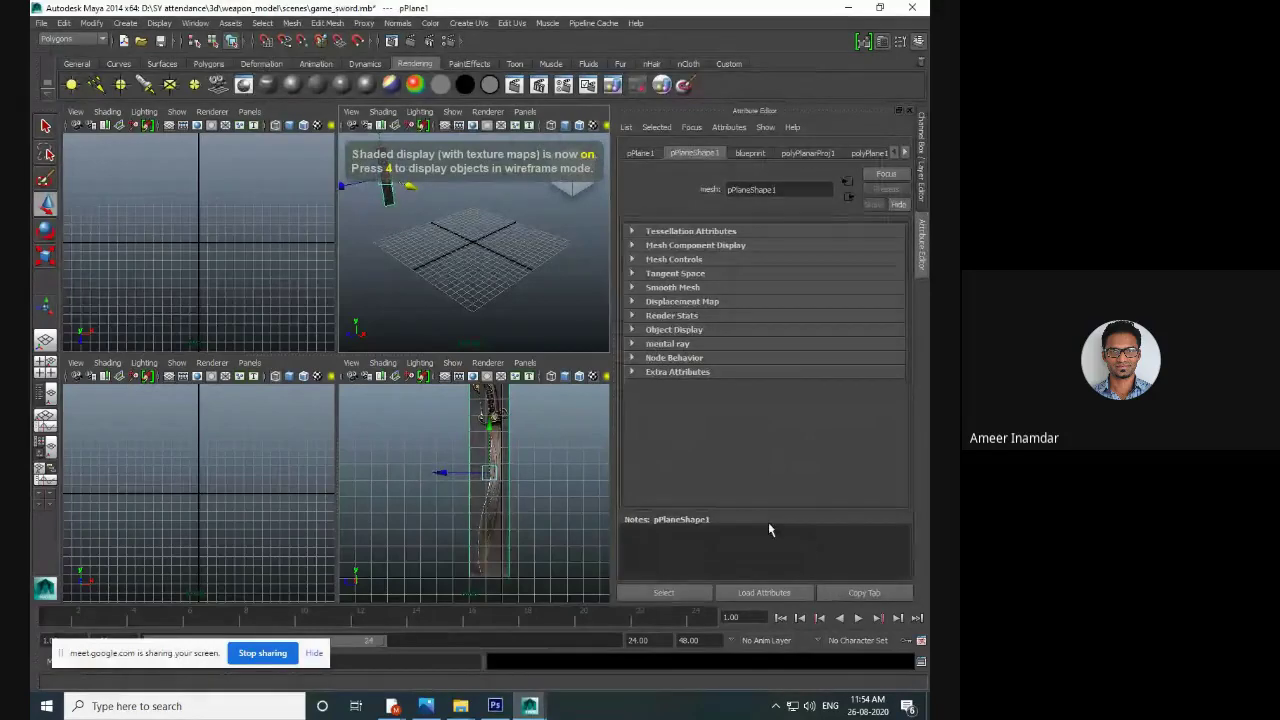
# - Set the blueprint layer's display type to Reference so the image plane cannot be selected
pyautogui.click(918, 42)
pyautogui.click(771, 422)
pyautogui.click(771, 422)
pyautogui.click(623, 287)
pyautogui.press('space')
pyautogui.keyDown('alt'); pyautogui.moveTo(594, 363); pyautogui.dragTo(499, 342); pyautogui.keyUp('alt')
pyautogui.press('space')
pyautogui.press('space')
# - Create a polygon cube over the lower part of the sword blade in the side view and check its depth in perspective
pyautogui.scroll(-4, 589, 425)
pyautogui.keyDown('alt'); pyautogui.moveTo(567, 393); pyautogui.dragTo(604, 389, button='middle'); pyautogui.keyUp('alt')
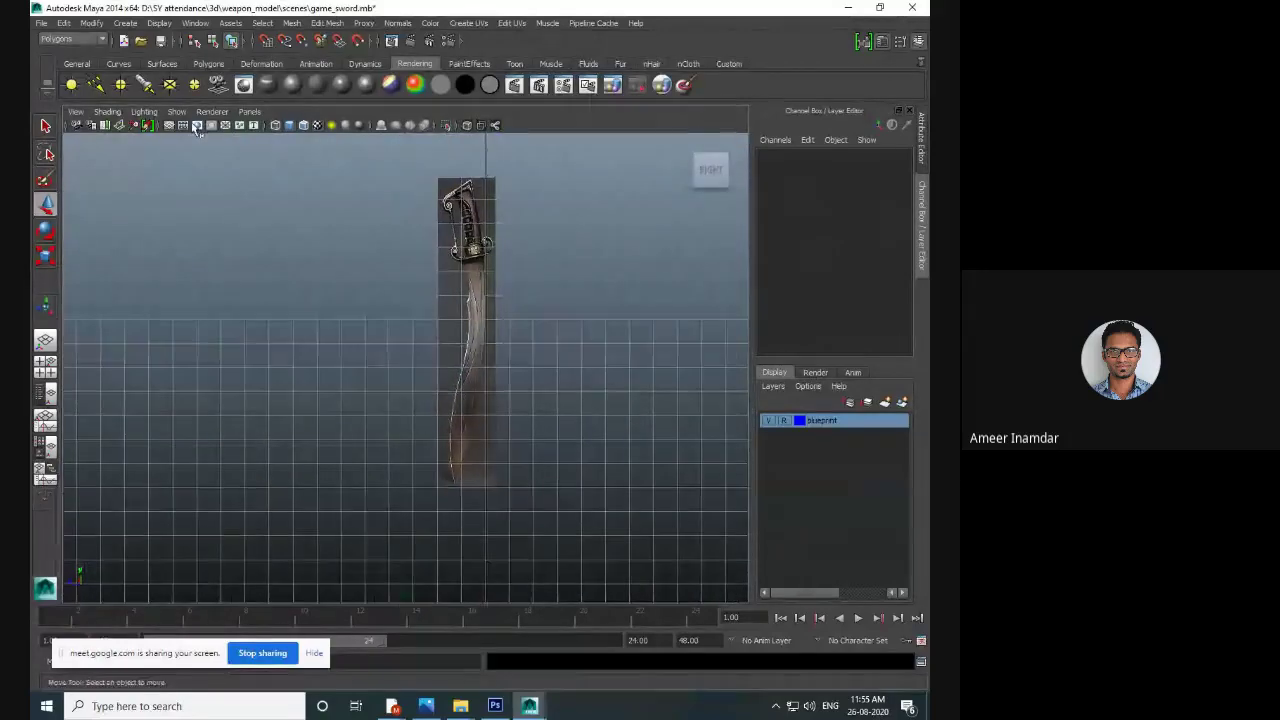
pyautogui.click(208, 63)
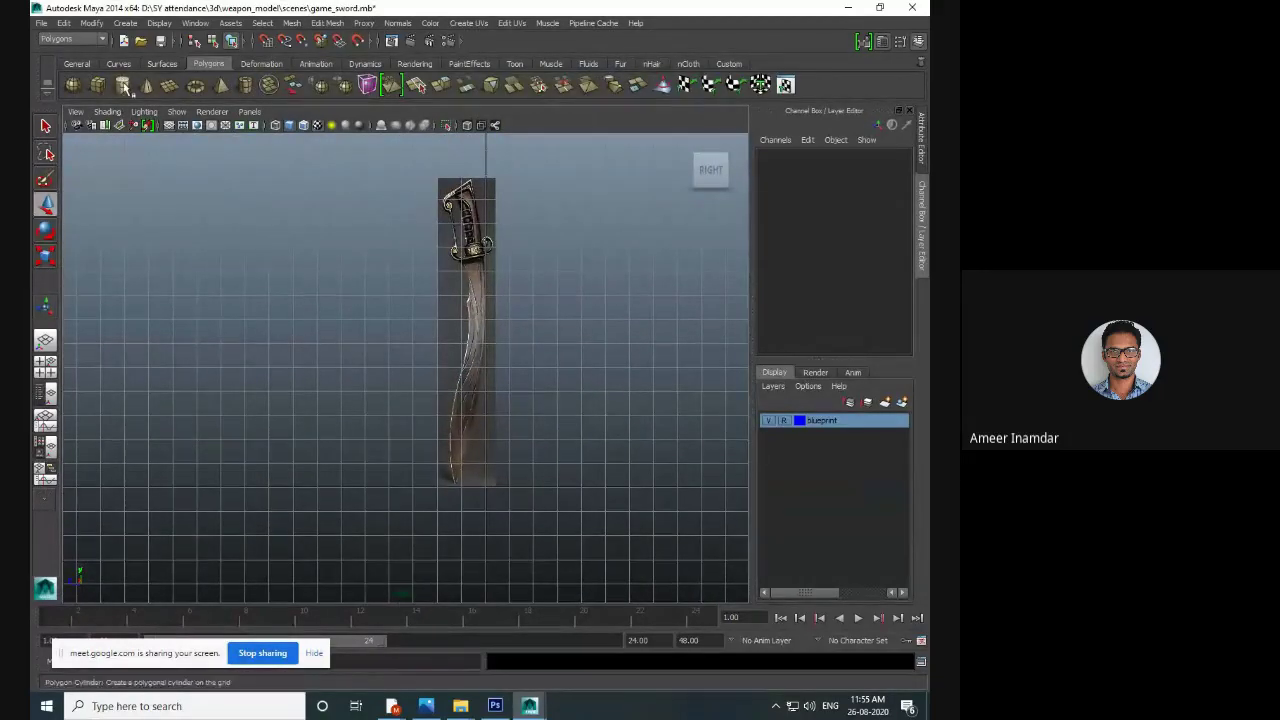
pyautogui.click(97, 86)
pyautogui.keyDown('alt'); pyautogui.moveTo(510, 381); pyautogui.dragTo(468, 332, button='middle'); pyautogui.keyUp('alt')
pyautogui.scroll(4, 387, 298)
pyautogui.moveTo(347, 274); pyautogui.dragTo(391, 334)
pyautogui.press('space')
pyautogui.press('space')
pyautogui.keyDown('alt'); pyautogui.moveTo(345, 230); pyautogui.dragTo(440, 229); pyautogui.keyUp('alt')
pyautogui.keyDown('alt'); pyautogui.moveTo(415, 328); pyautogui.dragTo(390, 318); pyautogui.keyUp('alt')
pyautogui.press('w')
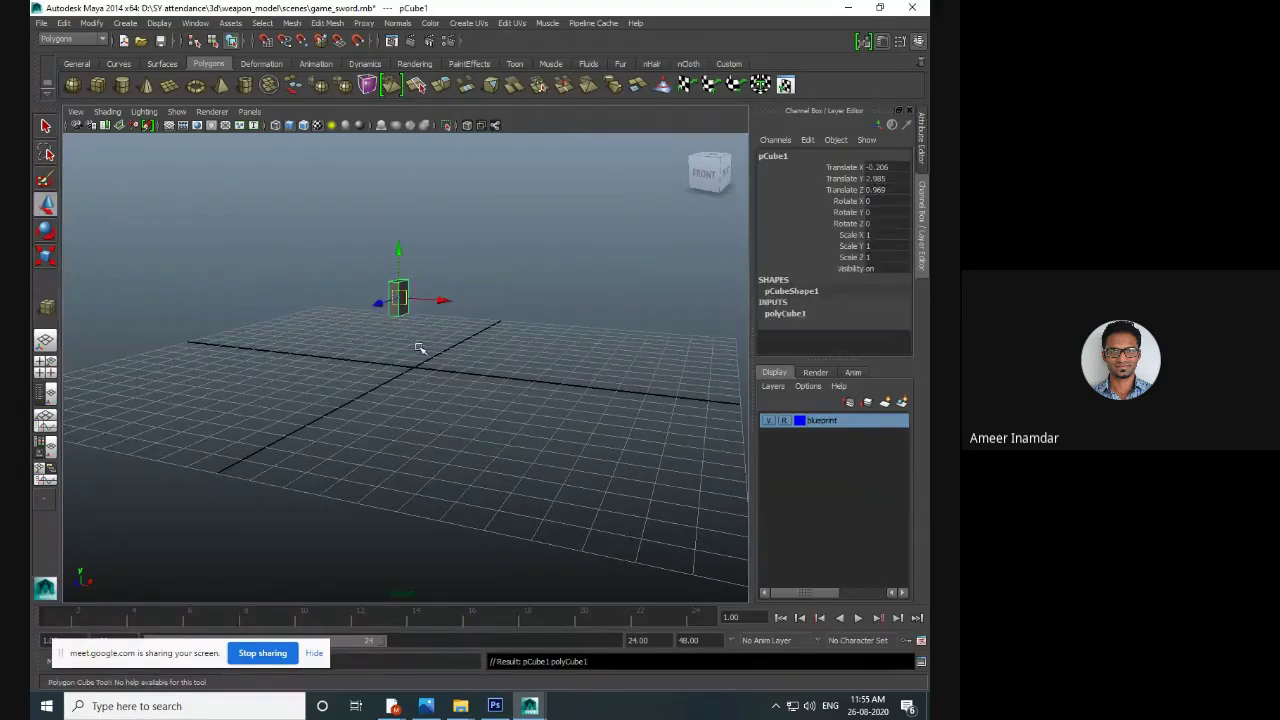
# - Move the cube's corner vertices in the side view to follow the lower blade outline
pyautogui.press('space')
pyautogui.press('space')
pyautogui.moveTo(421, 346); pyautogui.dragTo(374, 344, button='right')
pyautogui.moveTo(372, 291)
pyautogui.mouseDown()
pyautogui.moveTo(394, 302)
pyautogui.moveTo(389, 341)
pyautogui.moveTo(392, 285)
pyautogui.mouseUp()
pyautogui.keyDown('alt'); pyautogui.moveTo(393, 286); pyautogui.dragTo(409, 321, button='middle'); pyautogui.keyUp('alt')
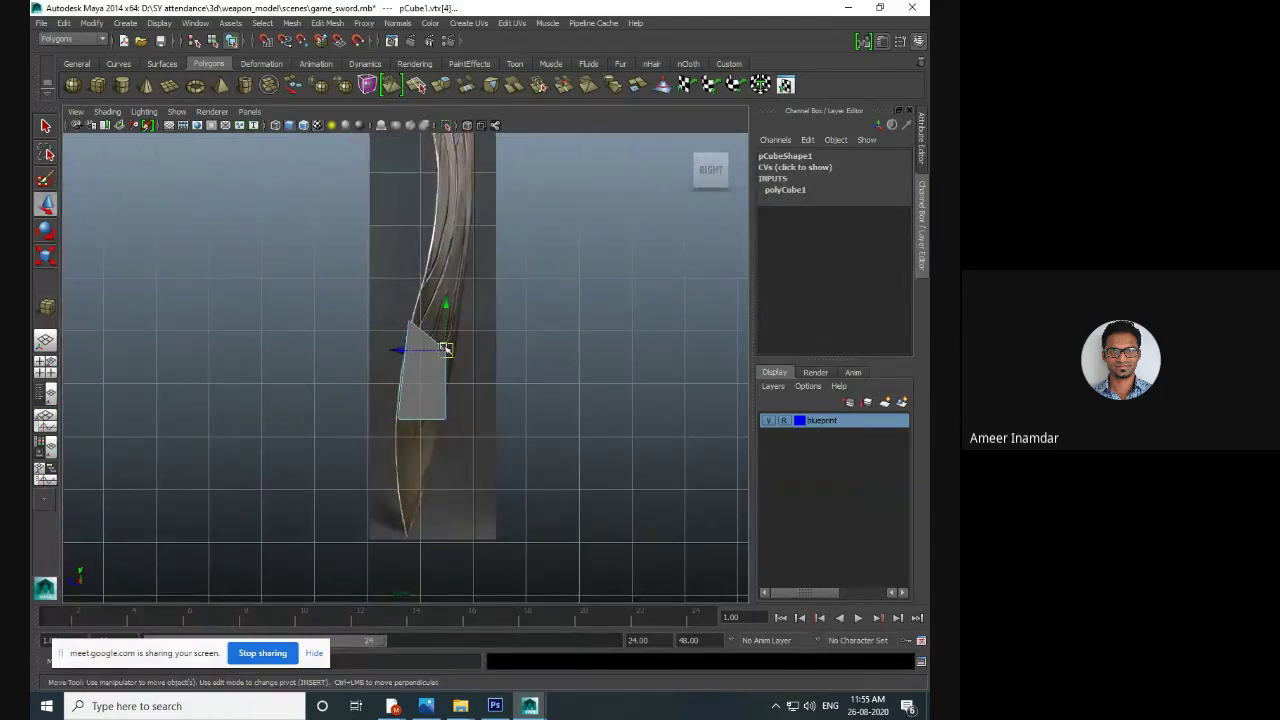
pyautogui.moveTo(445, 349); pyautogui.dragTo(463, 317)
pyautogui.keyDown('alt'); pyautogui.moveTo(442, 362); pyautogui.dragTo(492, 274, button='middle'); pyautogui.keyUp('alt')
pyautogui.moveTo(433, 307); pyautogui.dragTo(455, 350)
pyautogui.moveTo(449, 331); pyautogui.dragTo(484, 382)
# - Raise the cube's upper vertices to the sword guard and fit both corners to the top of the blade
pyautogui.keyDown('alt'); pyautogui.moveTo(500, 243); pyautogui.dragTo(465, 402, button='middle'); pyautogui.keyUp('alt')
pyautogui.keyDown('alt'); pyautogui.moveTo(475, 268); pyautogui.dragTo(468, 386, button='middle'); pyautogui.keyUp('alt')
pyautogui.moveTo(394, 486); pyautogui.dragTo(484, 570)
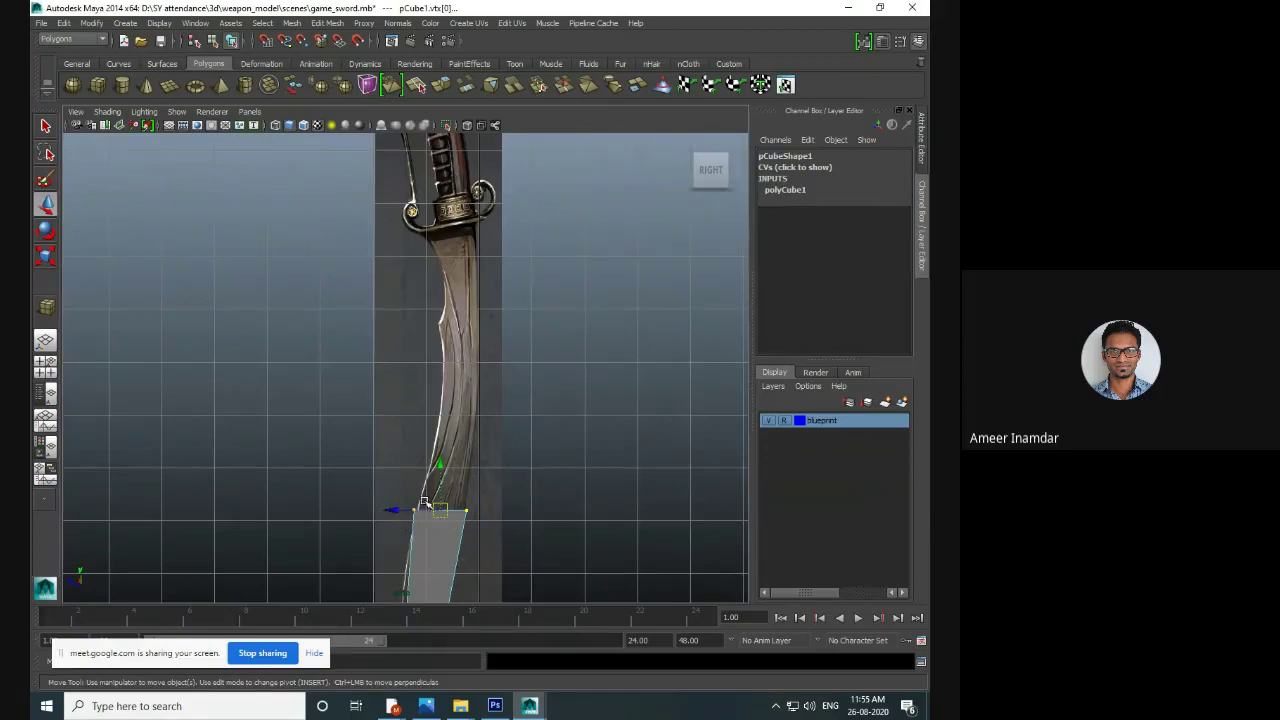
pyautogui.moveTo(443, 477); pyautogui.dragTo(443, 214)
pyautogui.scroll(3, 378, 362)
pyautogui.keyDown('alt'); pyautogui.moveTo(378, 362); pyautogui.dragTo(490, 317, button='middle'); pyautogui.keyUp('alt')
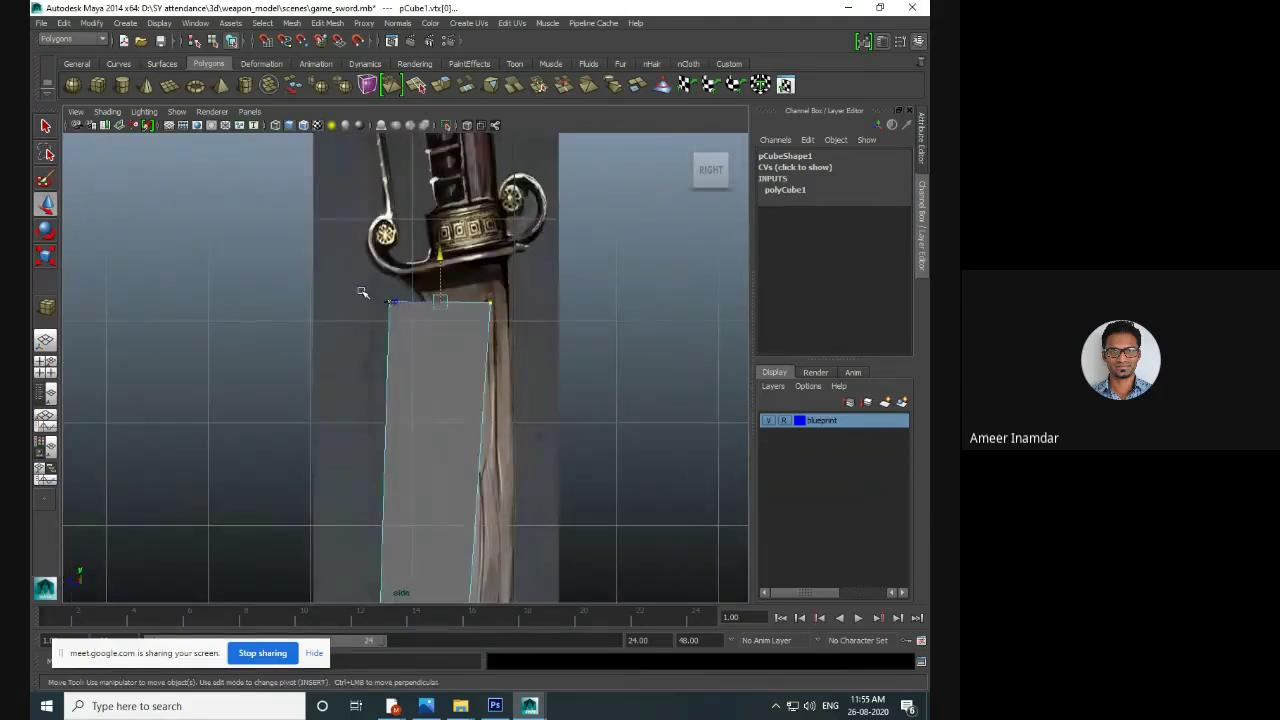
pyautogui.moveTo(389, 303); pyautogui.dragTo(507, 278)
pyautogui.keyDown('alt'); pyautogui.moveTo(509, 388); pyautogui.dragTo(508, 265, button='middle'); pyautogui.keyUp('alt')
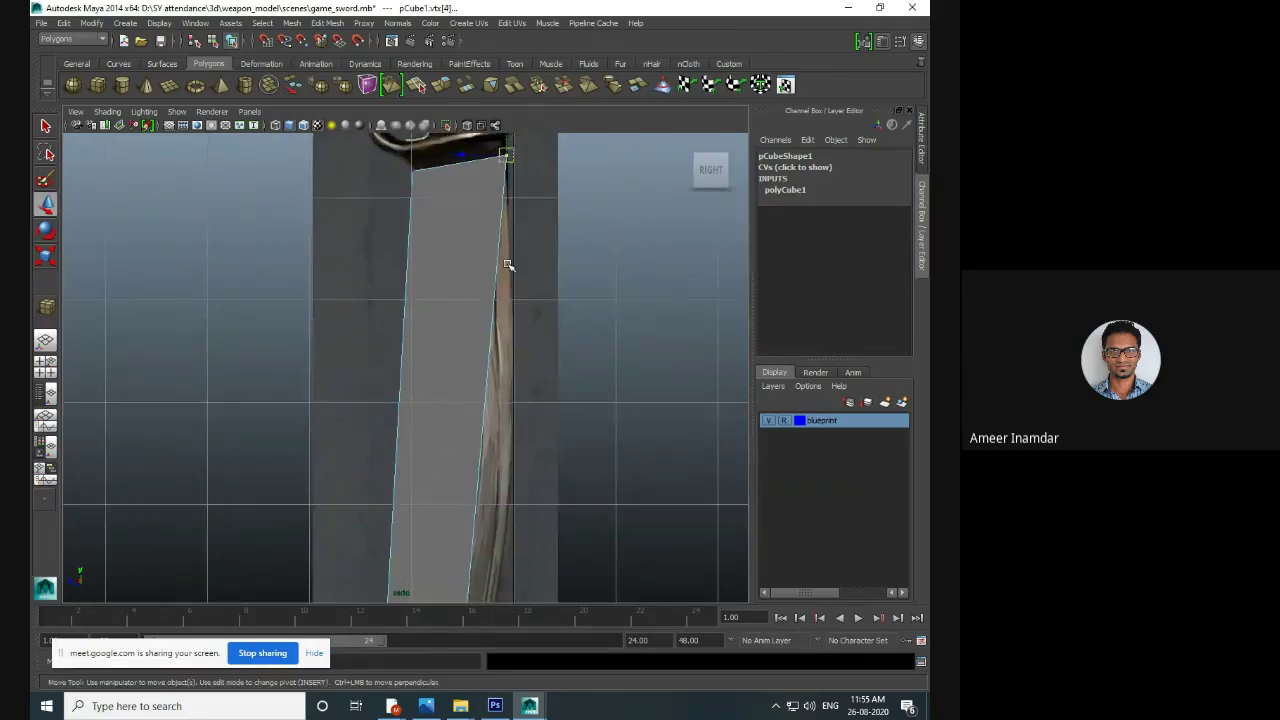
# - Increase the transparency of the blade's lambert1 material so the reference image shows through the mesh
pyautogui.scroll(-5, 507, 265)
pyautogui.scroll(1, 474, 266)
pyautogui.click(414, 64)
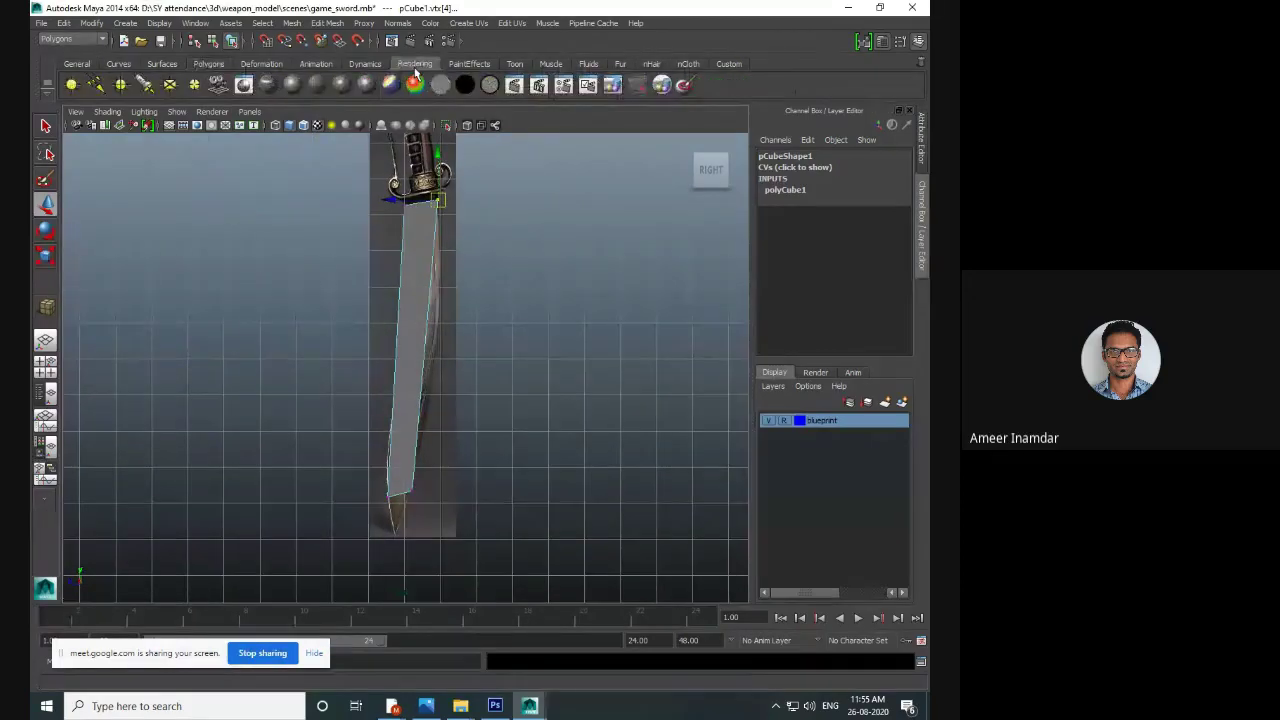
pyautogui.click(316, 84)
pyautogui.click(842, 153)
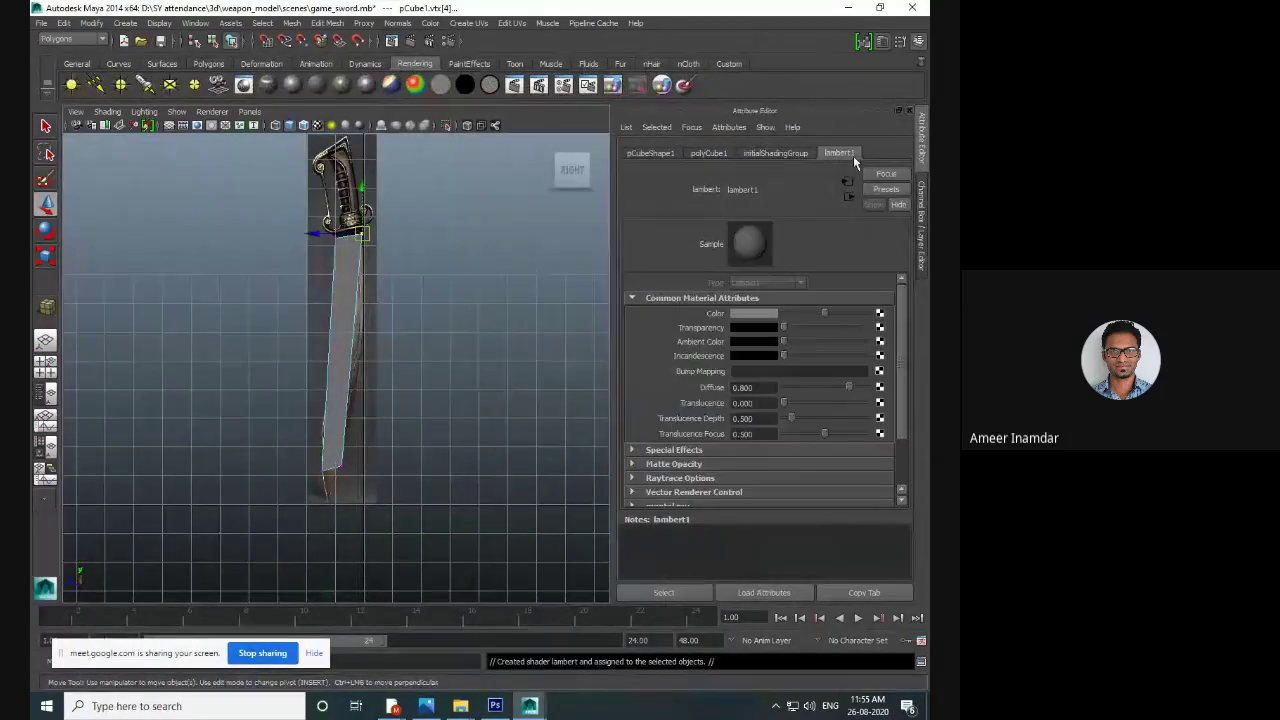
pyautogui.moveTo(785, 328); pyautogui.dragTo(818, 327)
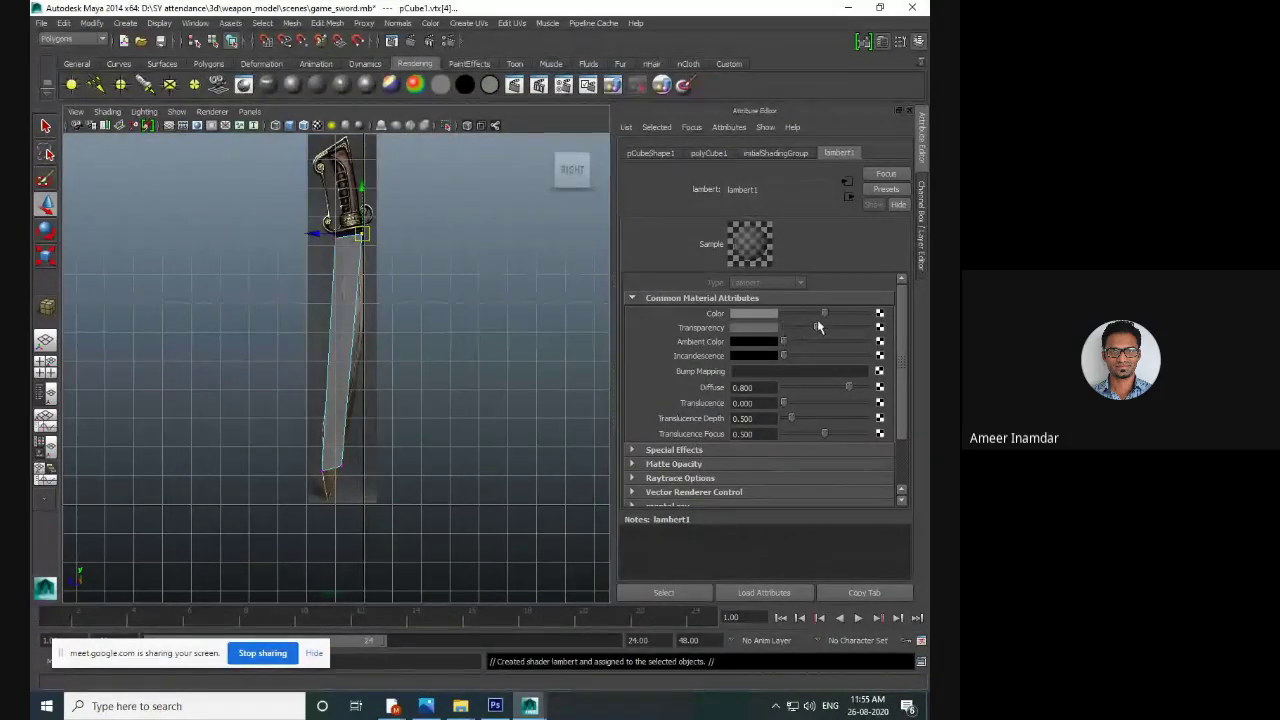
pyautogui.scroll(3, 380, 283)
pyautogui.keyDown('alt'); pyautogui.moveTo(424, 268); pyautogui.dragTo(434, 316, button='middle'); pyautogui.keyUp('alt')
pyautogui.click(469, 288)
# - Insert seven edge loops across the blade mesh, spaced from the guard down to the tip
pyautogui.scroll(2, 440, 265)
pyautogui.keyDown('alt'); pyautogui.moveTo(415, 232); pyautogui.dragTo(425, 271, button='middle'); pyautogui.keyUp('alt')
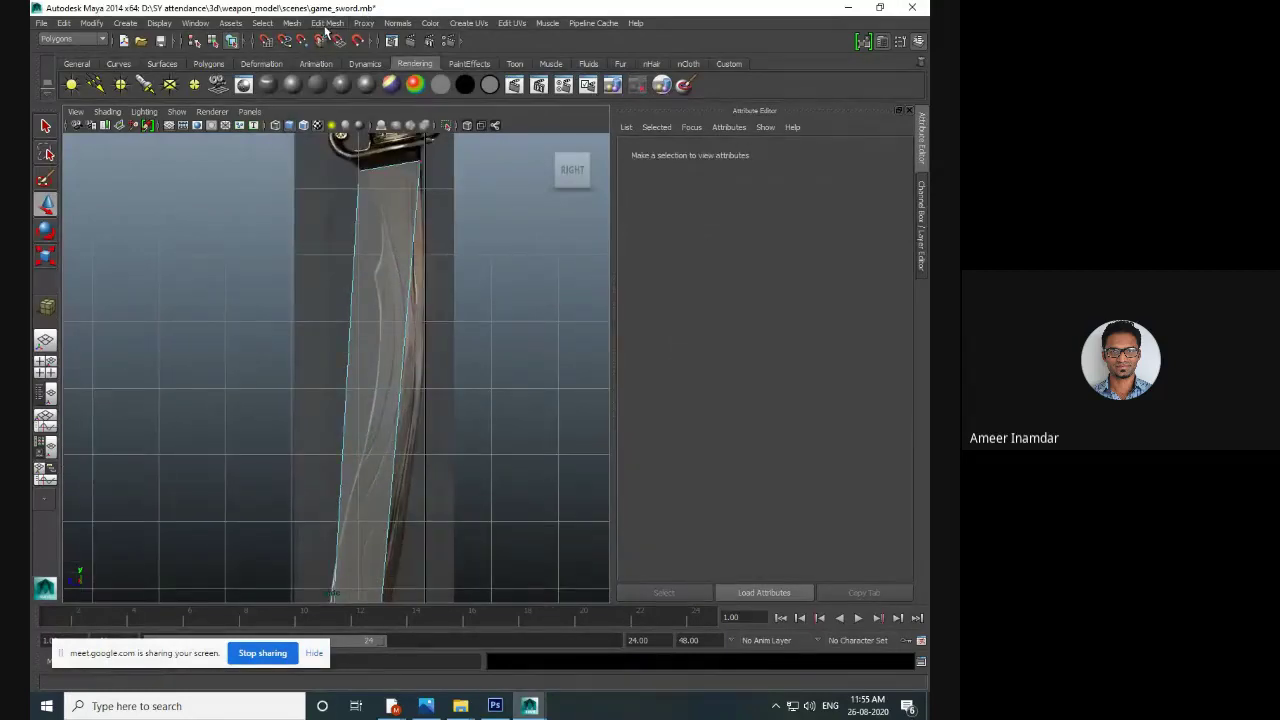
pyautogui.click(326, 24)
pyautogui.click(366, 168)
pyautogui.keyDown('alt'); pyautogui.moveTo(380, 190); pyautogui.dragTo(432, 247, button='middle'); pyautogui.keyUp('alt')
pyautogui.click(426, 233)
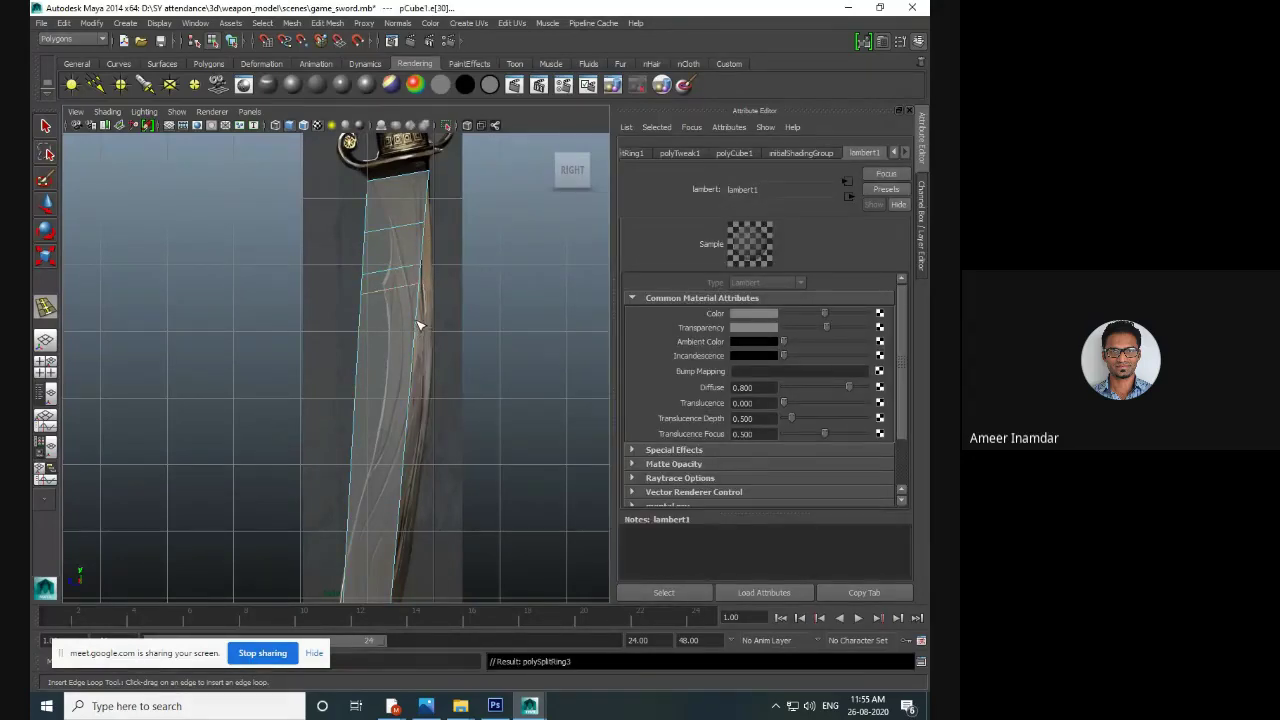
pyautogui.keyDown('alt'); pyautogui.moveTo(415, 397); pyautogui.dragTo(466, 303, button='middle'); pyautogui.keyUp('alt')
pyautogui.keyDown('alt'); pyautogui.moveTo(465, 350); pyautogui.dragTo(465, 260, button='middle'); pyautogui.keyUp('alt')
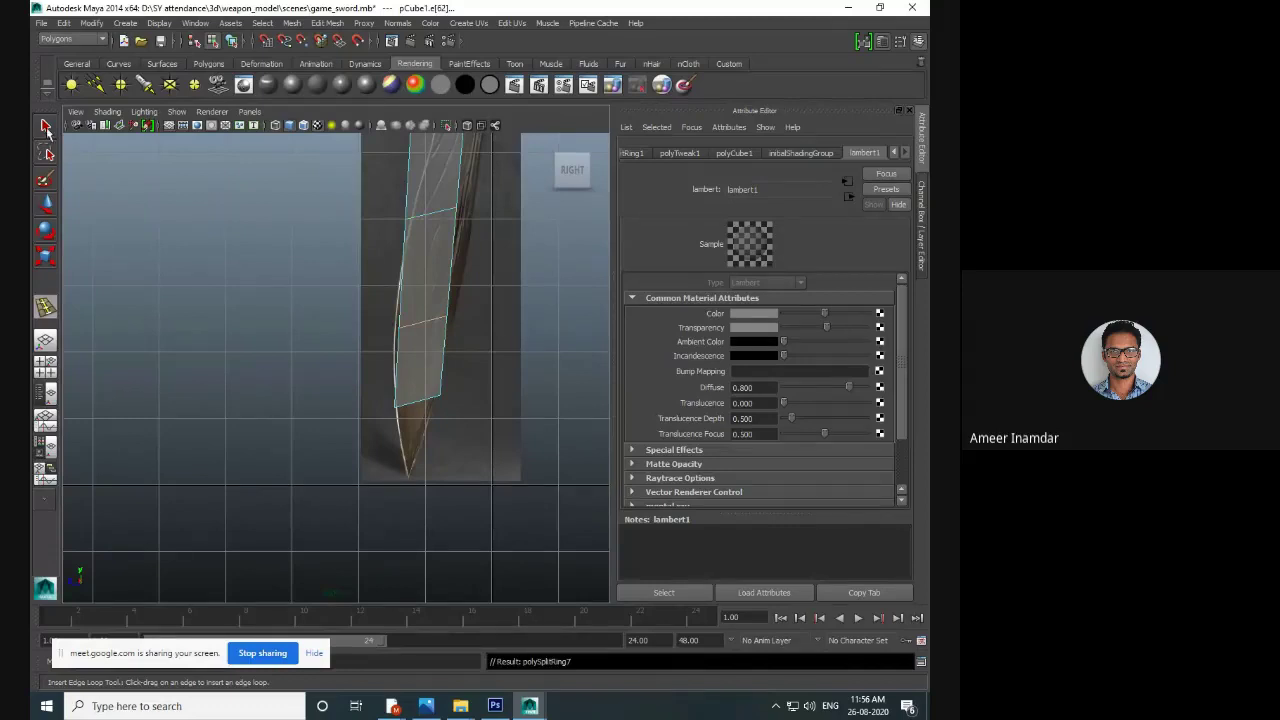
pyautogui.click(46, 130)
# - Move the two bottom corner vertices of the blade down towards the sword tip in the reference image
pyautogui.keyDown('alt'); pyautogui.moveTo(457, 360); pyautogui.dragTo(445, 368, button='middle'); pyautogui.keyUp('alt')
pyautogui.moveTo(409, 302); pyautogui.dragTo(349, 303, button='right')
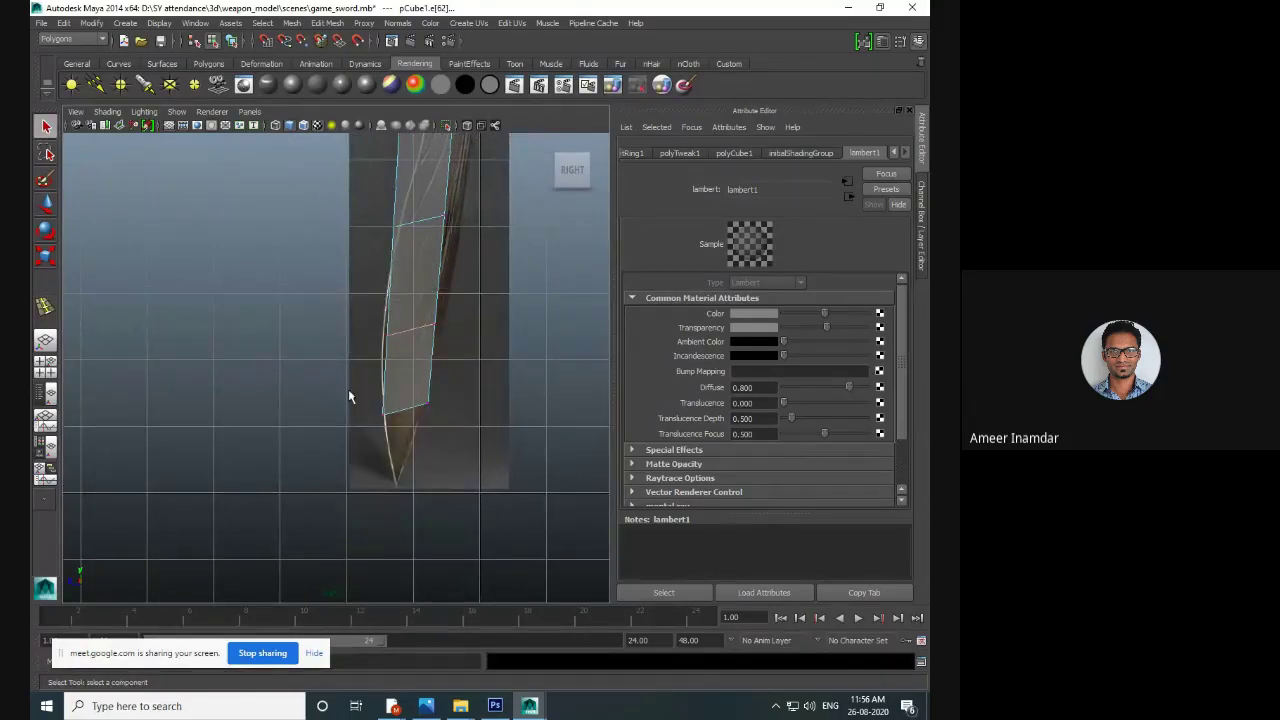
pyautogui.scroll(2, 383, 421)
pyautogui.keyDown('alt'); pyautogui.moveTo(383, 421); pyautogui.dragTo(349, 355, button='middle'); pyautogui.keyUp('alt')
pyautogui.press('w')
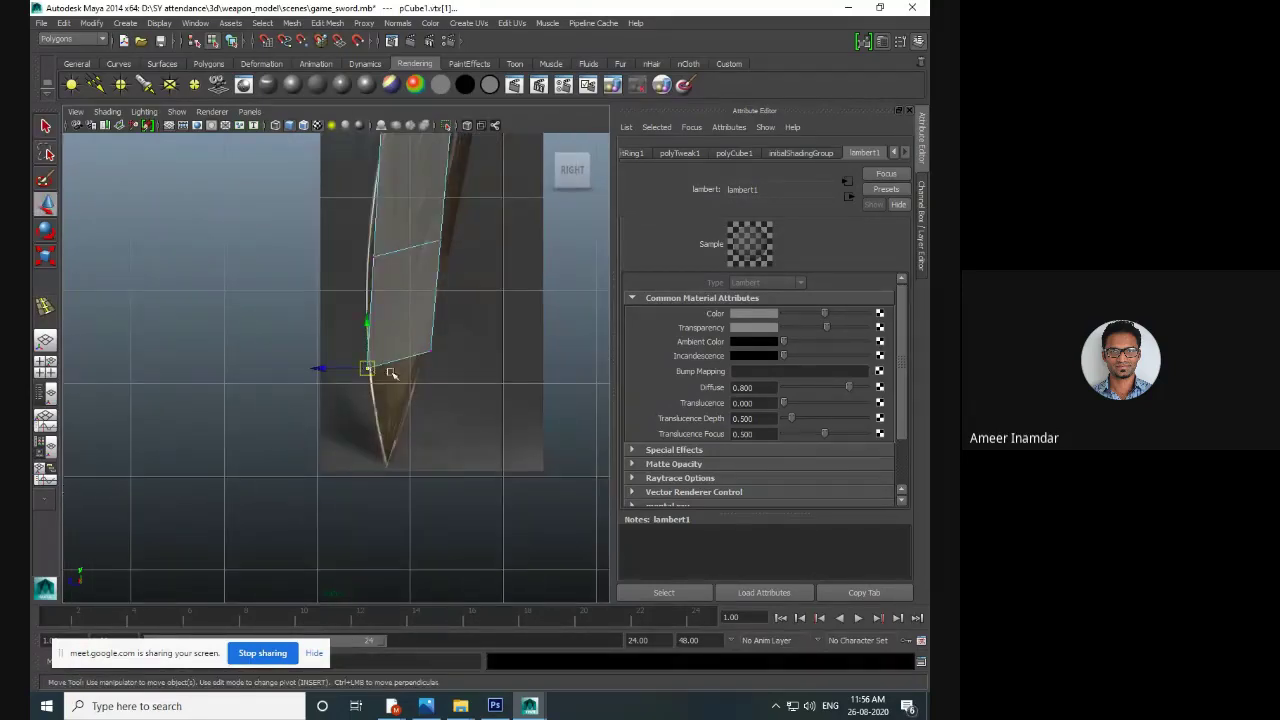
pyautogui.moveTo(372, 371); pyautogui.dragTo(379, 436)
pyautogui.moveTo(412, 332); pyautogui.dragTo(411, 423)
pyautogui.keyDown('alt'); pyautogui.moveTo(452, 301); pyautogui.dragTo(455, 367, button='middle'); pyautogui.keyUp('alt')
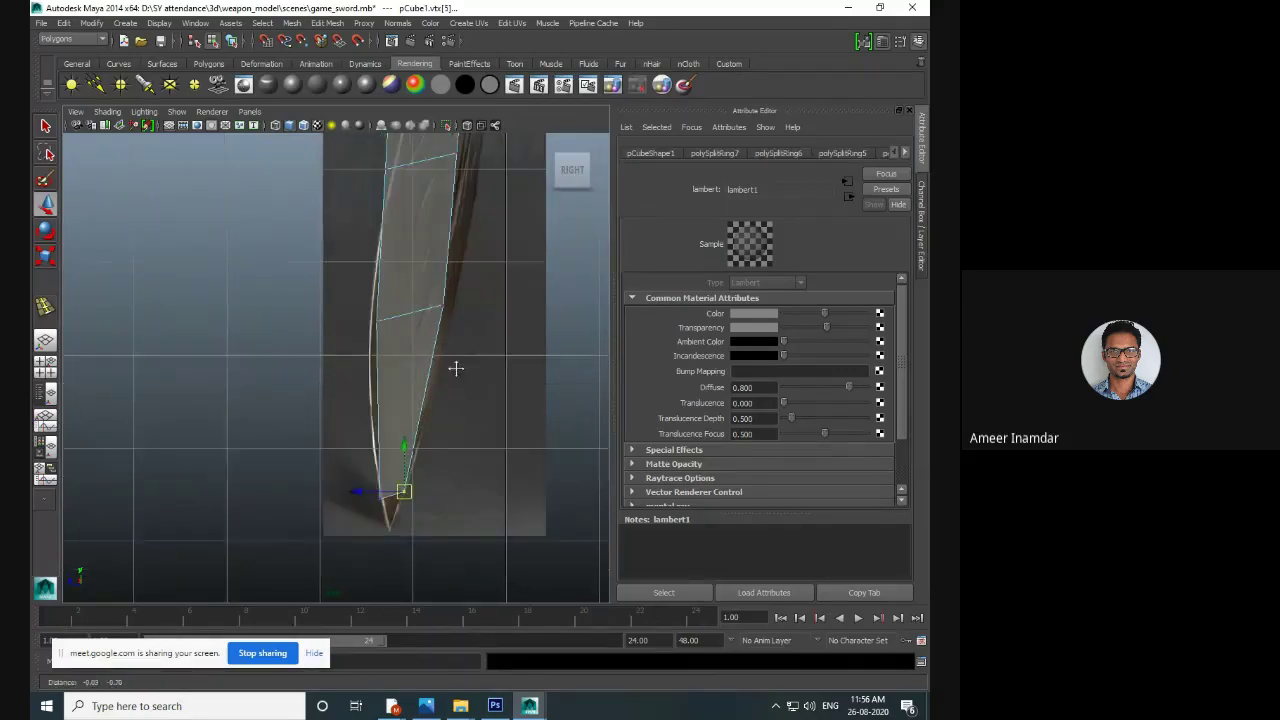
# - Fit the vertices of the two lowest edge loops to both sides of the lower blade outline
pyautogui.moveTo(433, 287); pyautogui.dragTo(449, 316)
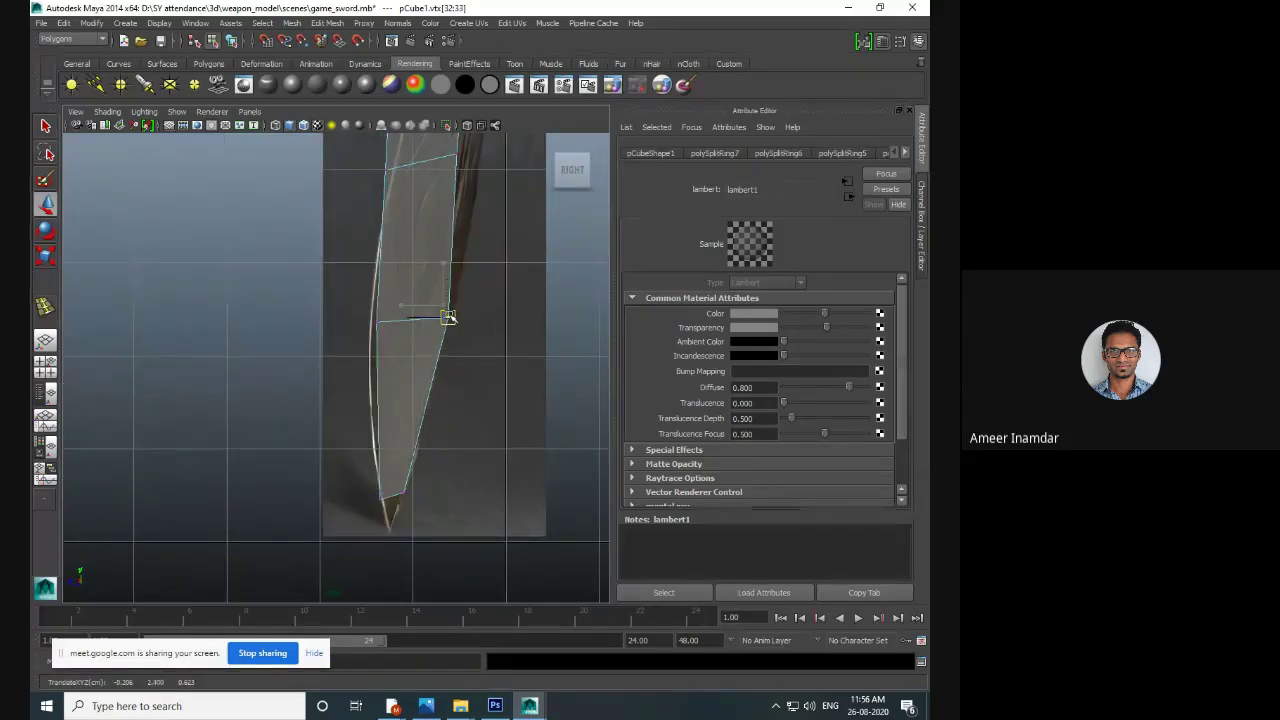
pyautogui.keyDown('alt'); pyautogui.moveTo(460, 309); pyautogui.dragTo(466, 366, button='middle'); pyautogui.keyUp('alt')
pyautogui.moveTo(371, 366)
pyautogui.mouseDown()
pyautogui.moveTo(393, 390)
pyautogui.moveTo(378, 388)
pyautogui.mouseUp()
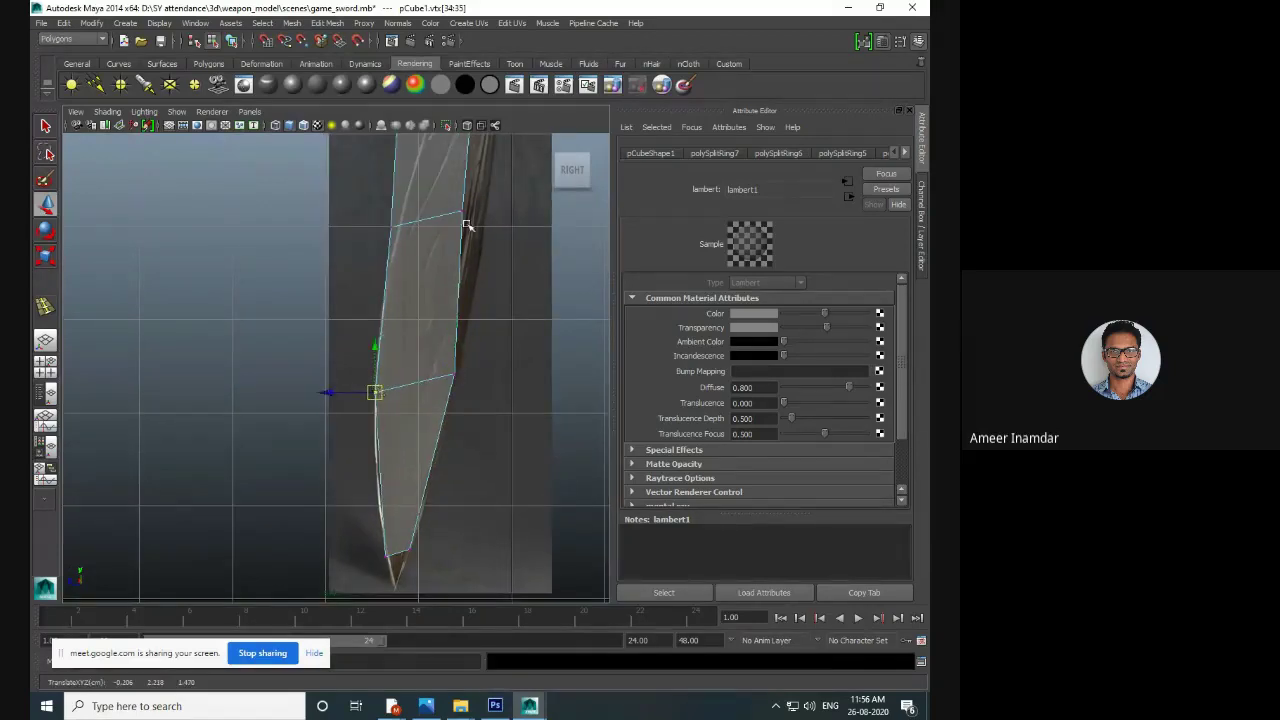
pyautogui.keyDown('alt'); pyautogui.moveTo(466, 226); pyautogui.dragTo(453, 334, button='middle'); pyautogui.keyUp('alt')
pyautogui.moveTo(447, 333); pyautogui.dragTo(469, 348)
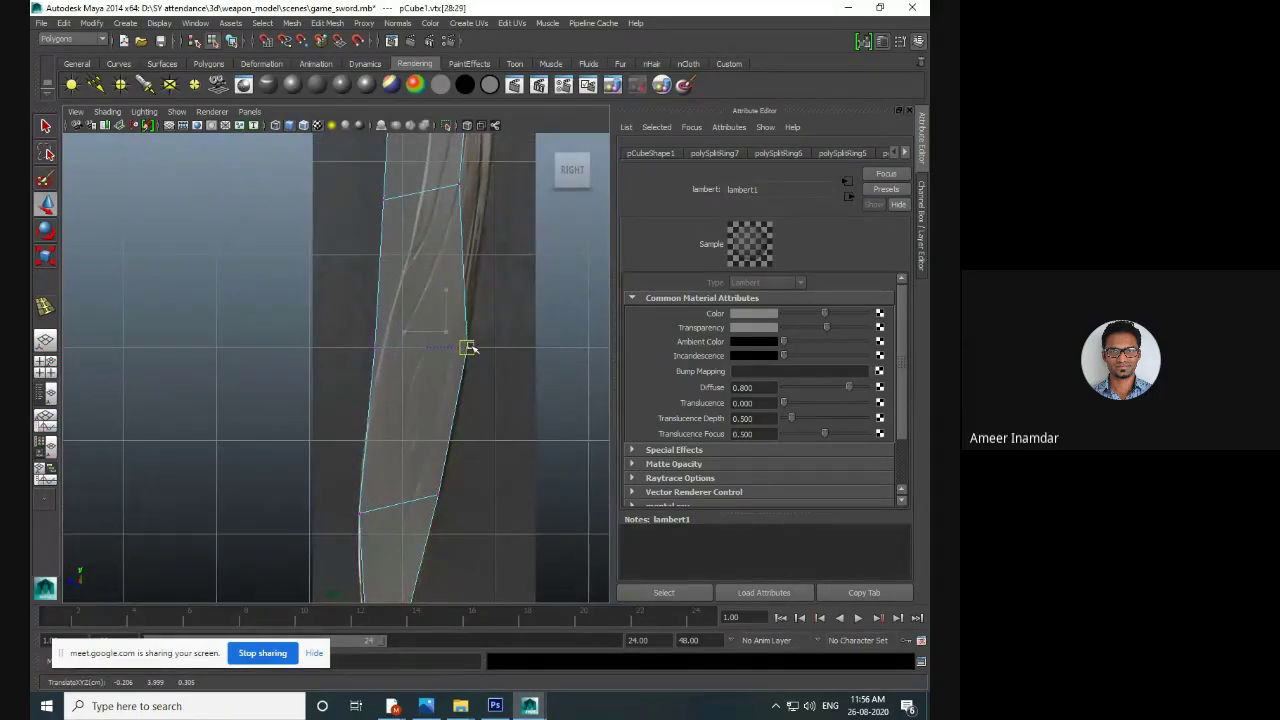
pyautogui.moveTo(358, 330); pyautogui.dragTo(383, 348)
# - Move the vertices of the middle edge loops out to the back edge and in to the cutting edge of the blade
pyautogui.keyDown('alt'); pyautogui.moveTo(436, 159); pyautogui.dragTo(419, 285, button='middle'); pyautogui.keyUp('alt')
pyautogui.moveTo(419, 285); pyautogui.dragTo(463, 320)
pyautogui.keyDown('alt'); pyautogui.moveTo(463, 320); pyautogui.dragTo(448, 388, button='middle'); pyautogui.keyUp('alt')
pyautogui.moveTo(433, 380); pyautogui.dragTo(463, 373)
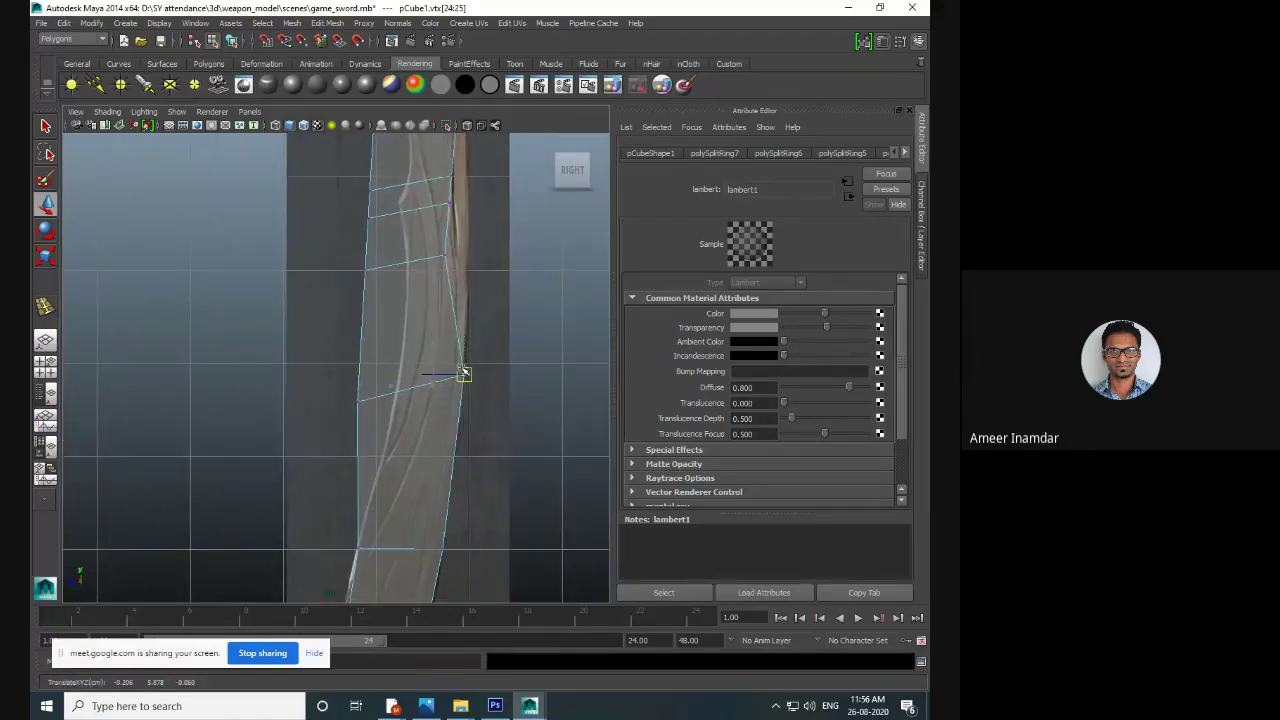
pyautogui.keyDown('alt'); pyautogui.moveTo(490, 241); pyautogui.dragTo(491, 347, button='middle'); pyautogui.keyUp('alt')
pyautogui.moveTo(460, 351)
pyautogui.mouseDown()
pyautogui.moveTo(426, 378)
pyautogui.moveTo(469, 328)
pyautogui.mouseUp()
pyautogui.moveTo(358, 359); pyautogui.dragTo(408, 345)
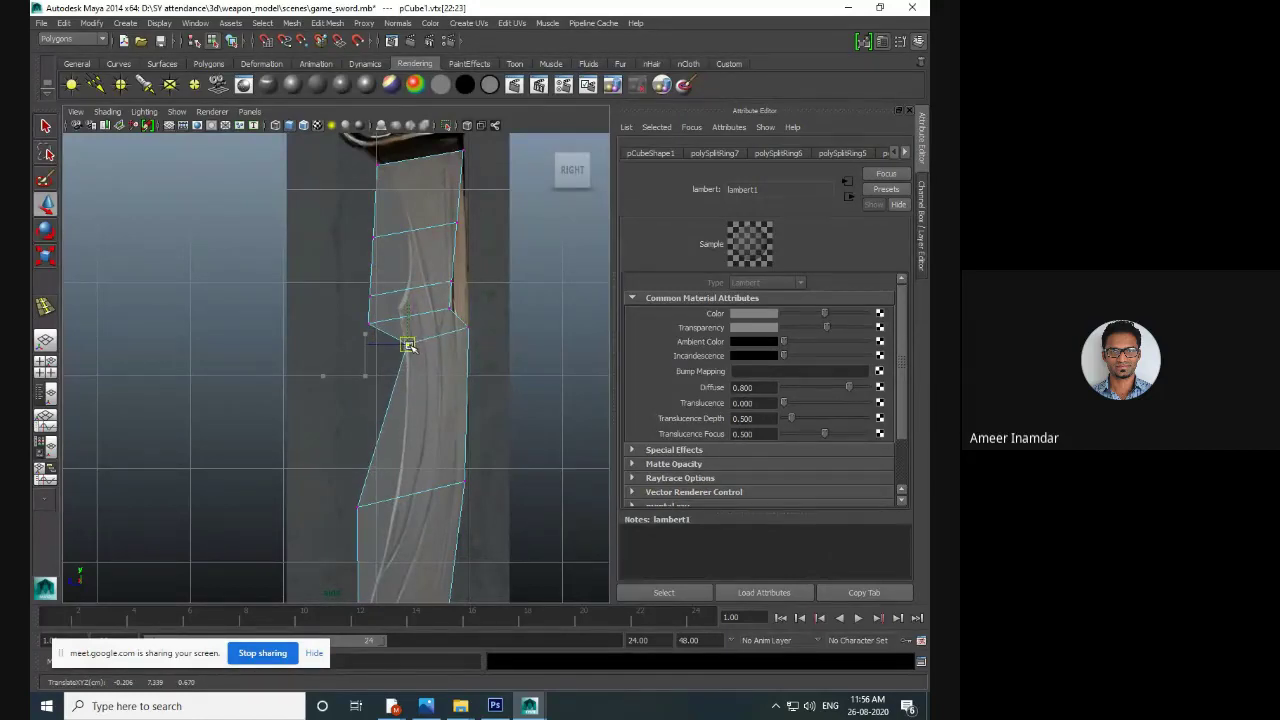
pyautogui.click(357, 506)
pyautogui.moveTo(357, 506); pyautogui.dragTo(397, 500)
# - Refine the vertices of the lower edge loops on both sides so they follow the blade's curve
pyautogui.keyDown('alt'); pyautogui.moveTo(454, 431); pyautogui.dragTo(418, 228, button='middle'); pyautogui.keyUp('alt')
pyautogui.keyDown('alt'); pyautogui.moveTo(359, 548); pyautogui.dragTo(411, 351, button='middle'); pyautogui.keyUp('alt')
pyautogui.moveTo(362, 235); pyautogui.dragTo(367, 282)
pyautogui.keyDown('alt'); pyautogui.moveTo(366, 280); pyautogui.dragTo(358, 285, button='middle'); pyautogui.keyUp('alt')
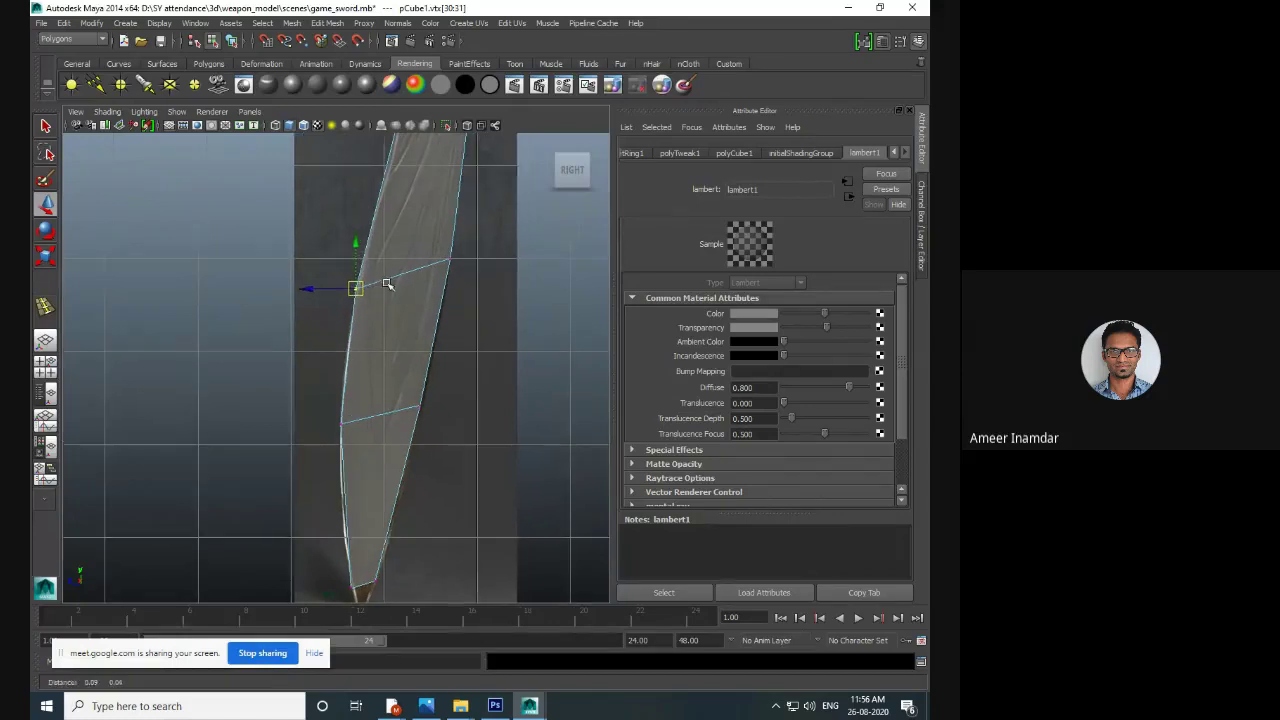
pyautogui.click(450, 260)
pyautogui.moveTo(452, 262); pyautogui.dragTo(449, 294)
pyautogui.keyDown('alt'); pyautogui.moveTo(426, 381); pyautogui.dragTo(434, 309, button='middle'); pyautogui.keyUp('alt')
pyautogui.moveTo(412, 310); pyautogui.dragTo(429, 348)
pyautogui.keyDown('alt'); pyautogui.moveTo(424, 381); pyautogui.dragTo(448, 328, button='middle'); pyautogui.keyUp('alt')
pyautogui.moveTo(392, 313); pyautogui.dragTo(377, 300)
# - Adjust the edge loop vertices around the notch in the upper blade to match the reference outline on both sides
pyautogui.keyDown('alt'); pyautogui.moveTo(392, 325); pyautogui.dragTo(388, 528, button='middle'); pyautogui.keyUp('alt')
pyautogui.keyDown('alt'); pyautogui.moveTo(463, 346); pyautogui.dragTo(423, 560, button='middle'); pyautogui.keyUp('alt')
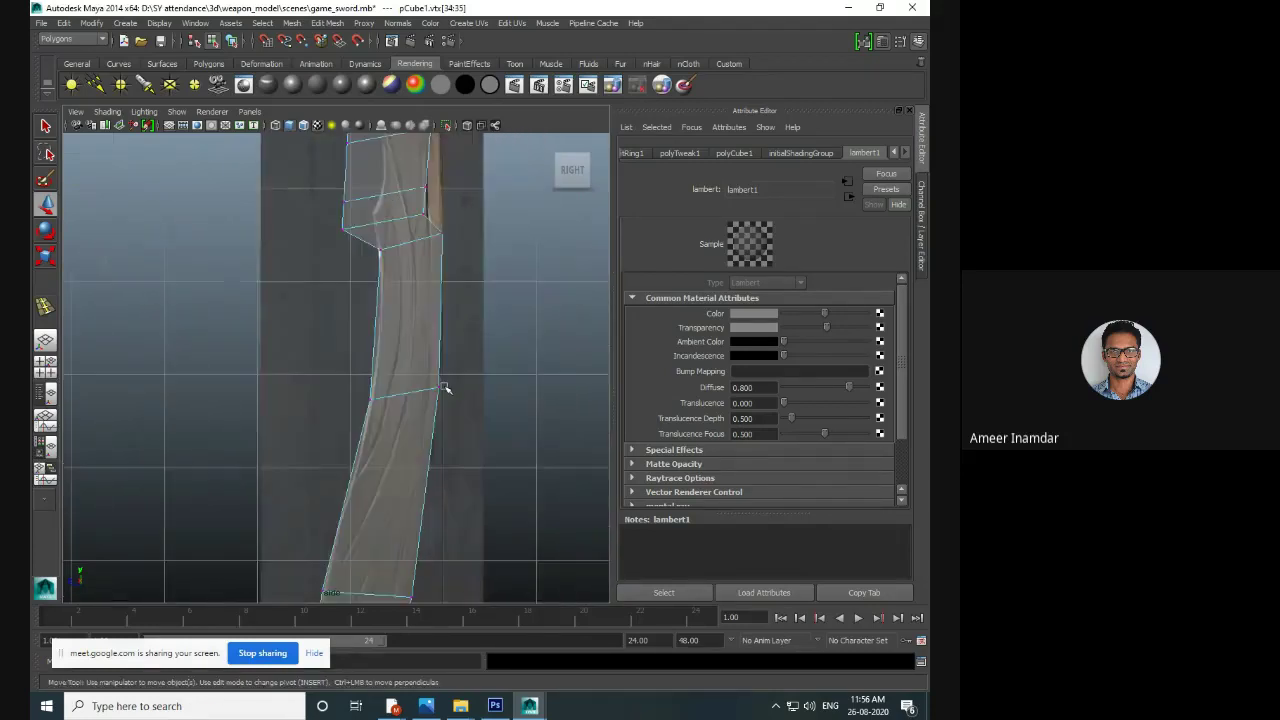
pyautogui.scroll(2, 443, 383)
pyautogui.keyDown('alt'); pyautogui.moveTo(443, 383); pyautogui.dragTo(418, 432, button='middle'); pyautogui.keyUp('alt')
pyautogui.keyDown('alt'); pyautogui.moveTo(417, 342); pyautogui.dragTo(418, 405, button='middle'); pyautogui.keyUp('alt')
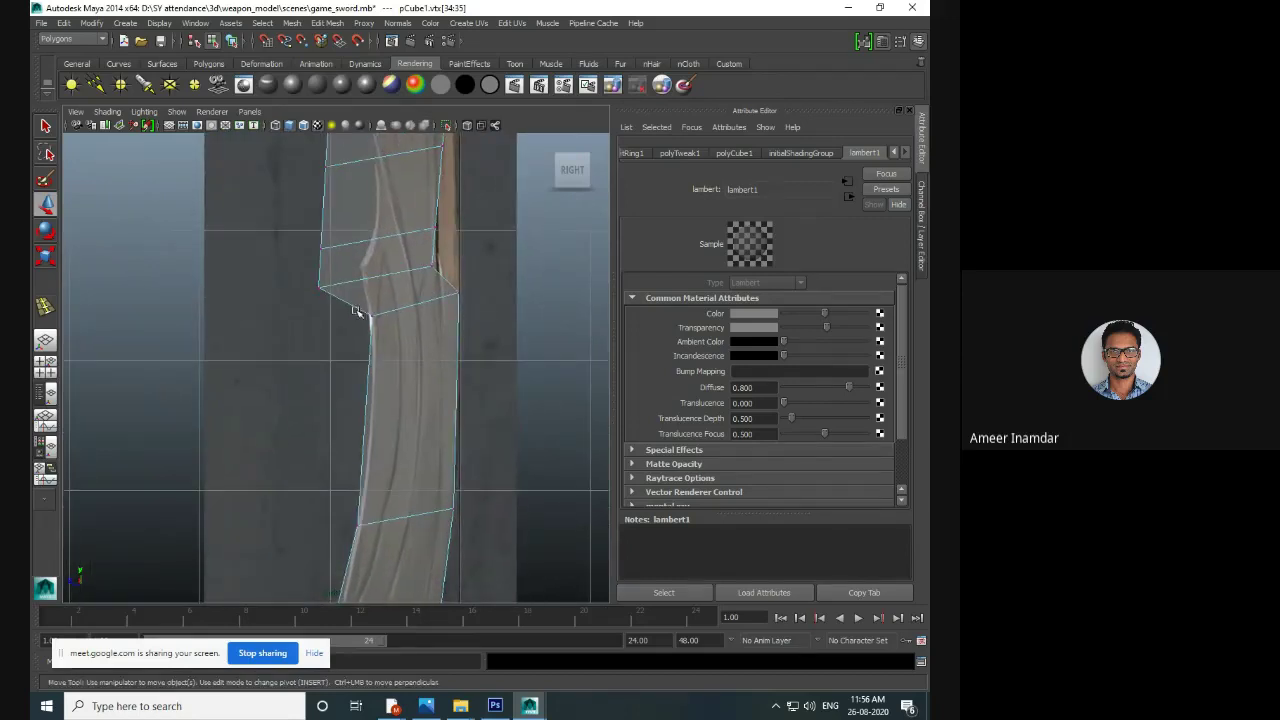
pyautogui.moveTo(381, 327); pyautogui.dragTo(375, 318)
pyautogui.keyDown('alt'); pyautogui.moveTo(397, 311); pyautogui.dragTo(385, 394, button='middle'); pyautogui.keyUp('alt')
pyautogui.moveTo(437, 366); pyautogui.dragTo(449, 339)
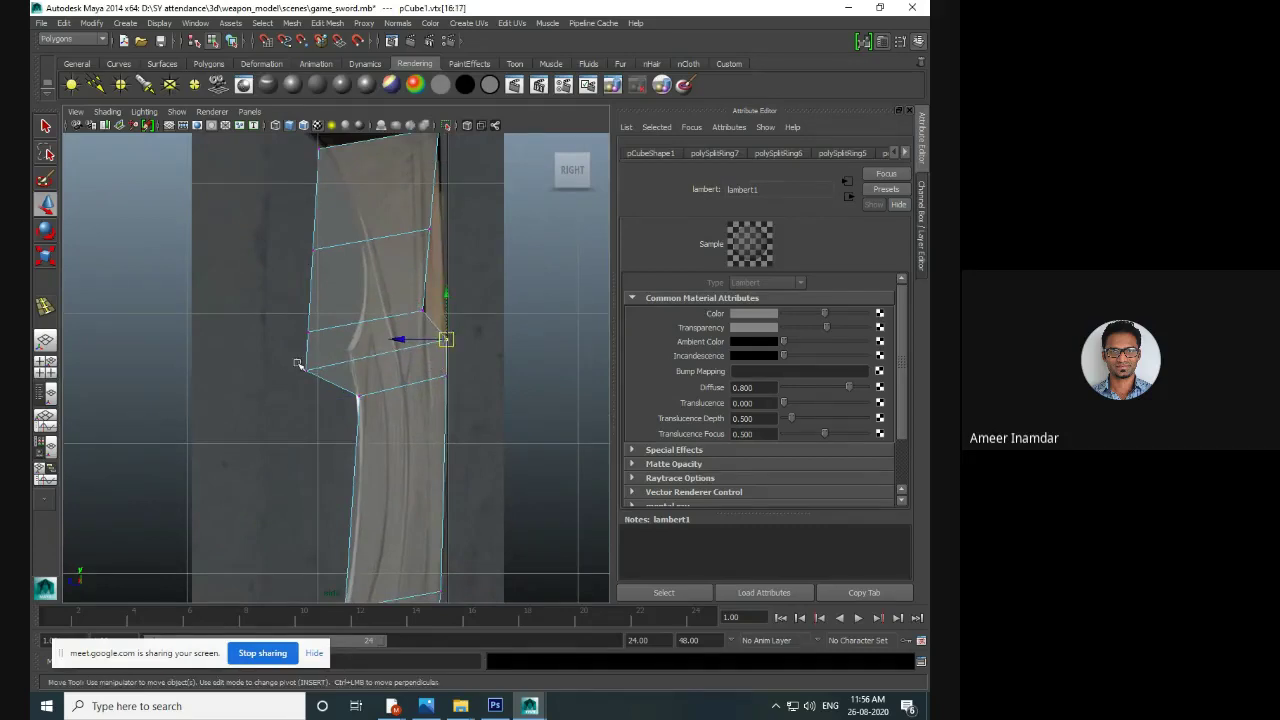
pyautogui.moveTo(308, 370); pyautogui.dragTo(352, 353)
# - Fit the vertices of the uppermost edge loops below the guard to the blade's front and back edges
pyautogui.keyDown('alt'); pyautogui.moveTo(367, 338); pyautogui.dragTo(342, 448, button='middle'); pyautogui.keyUp('alt')
pyautogui.moveTo(386, 404); pyautogui.dragTo(421, 398)
pyautogui.click(404, 341)
pyautogui.moveTo(404, 341); pyautogui.dragTo(418, 314)
pyautogui.click(288, 350)
pyautogui.moveTo(288, 350); pyautogui.dragTo(334, 340)
pyautogui.moveTo(295, 418); pyautogui.dragTo(344, 427)
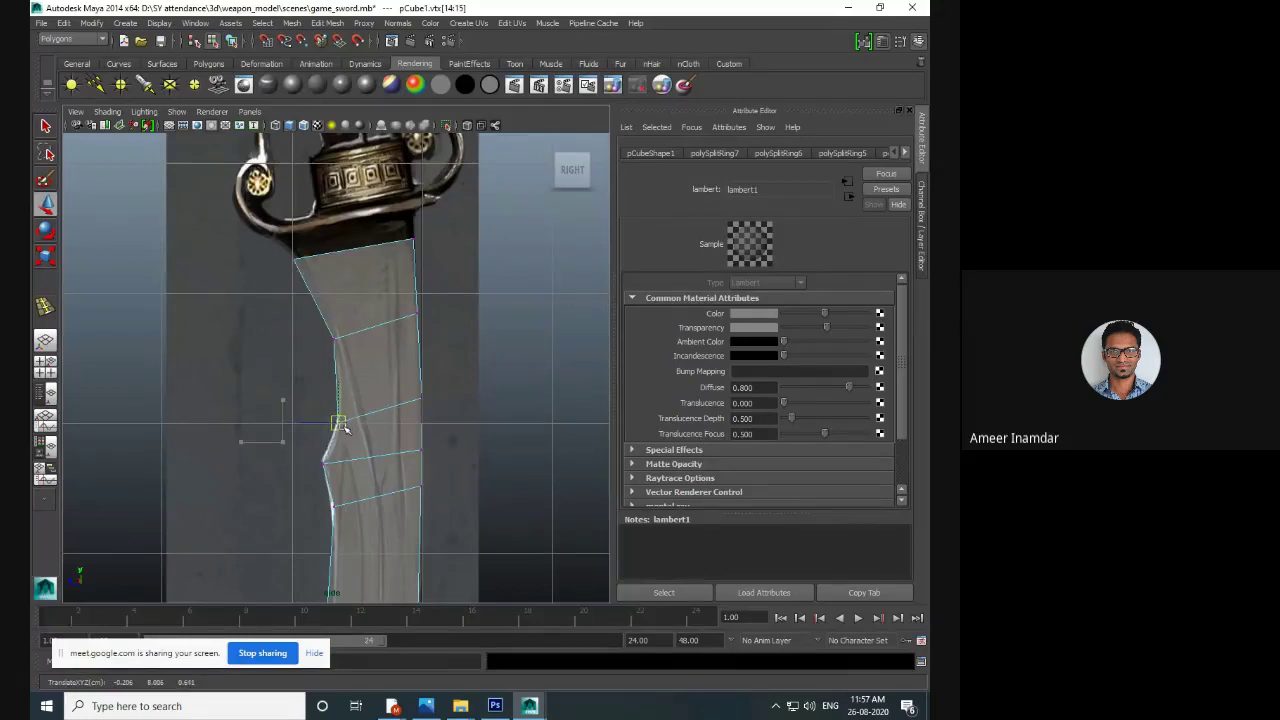
# - Fine-tune the blade's top front corner vertex where the blade meets the dark collar under the guard
pyautogui.keyDown('alt'); pyautogui.moveTo(395, 332); pyautogui.dragTo(402, 349, button='middle'); pyautogui.keyUp('alt')
pyautogui.scroll(4, 432, 330)
pyautogui.keyDown('alt'); pyautogui.moveTo(464, 236); pyautogui.dragTo(456, 373, button='middle'); pyautogui.keyUp('alt')
pyautogui.click(506, 434)
pyautogui.moveTo(262, 389); pyautogui.dragTo(264, 391)
pyautogui.moveTo(259, 379); pyautogui.dragTo(260, 379)
pyautogui.keyDown('alt'); pyautogui.moveTo(349, 345); pyautogui.dragTo(353, 365, button='middle'); pyautogui.keyUp('alt')
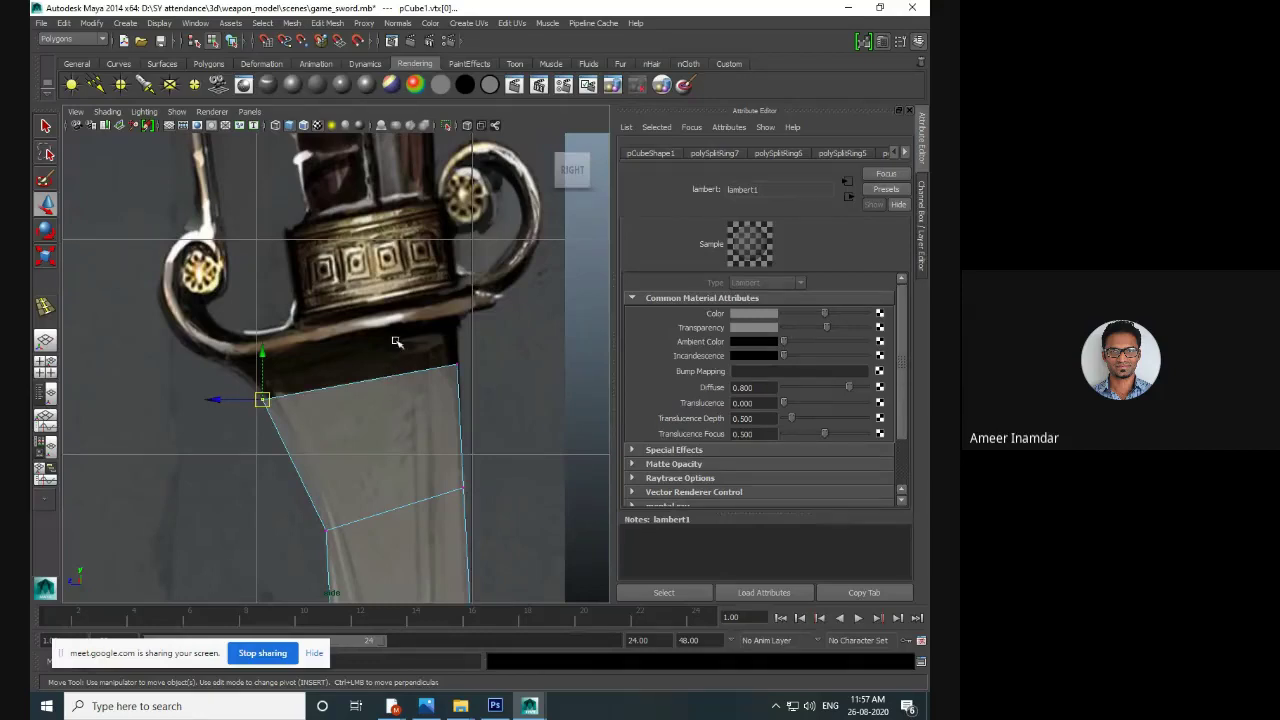
# - Examine the blade mesh and its tip in the perspective and side views
pyautogui.moveTo(386, 409); pyautogui.dragTo(346, 411, button='right')
pyautogui.click(395, 431)
pyautogui.moveTo(432, 400); pyautogui.dragTo(418, 405, button='right')
pyautogui.press('space')
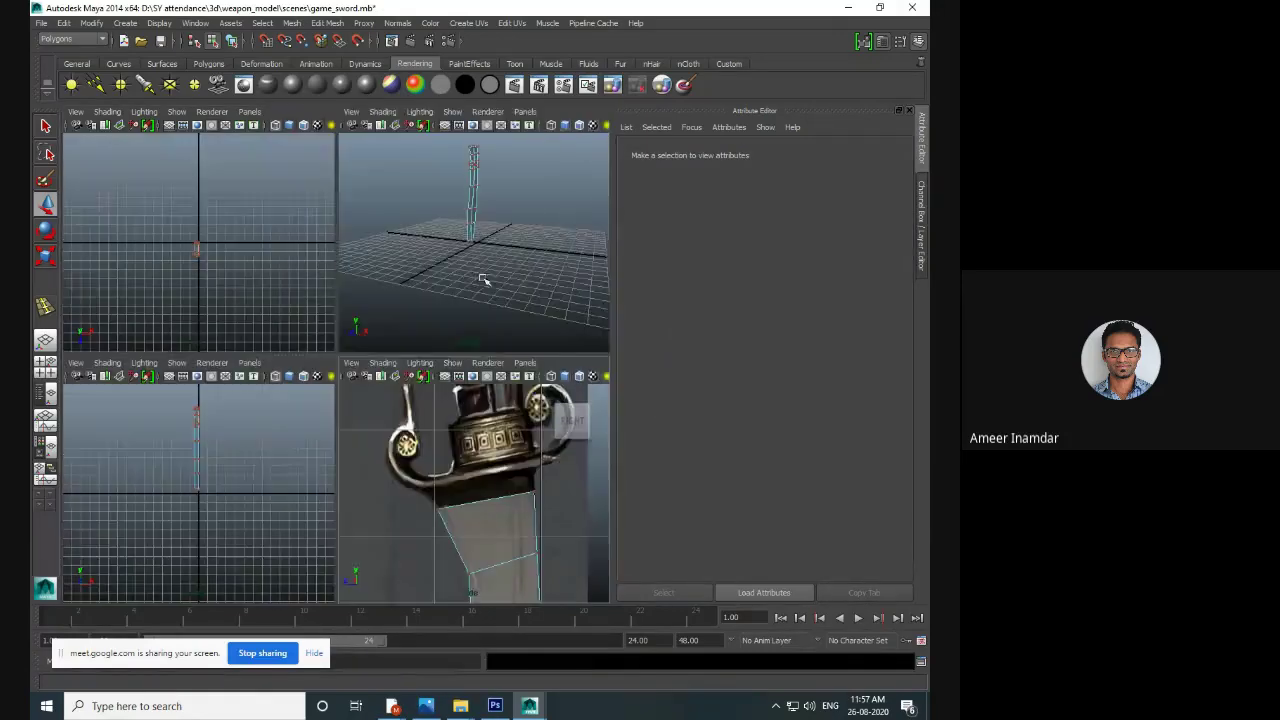
pyautogui.press('space')
pyautogui.keyDown('alt'); pyautogui.moveTo(497, 243); pyautogui.dragTo(277, 315); pyautogui.keyUp('alt')
pyautogui.press('space')
pyautogui.press('space')
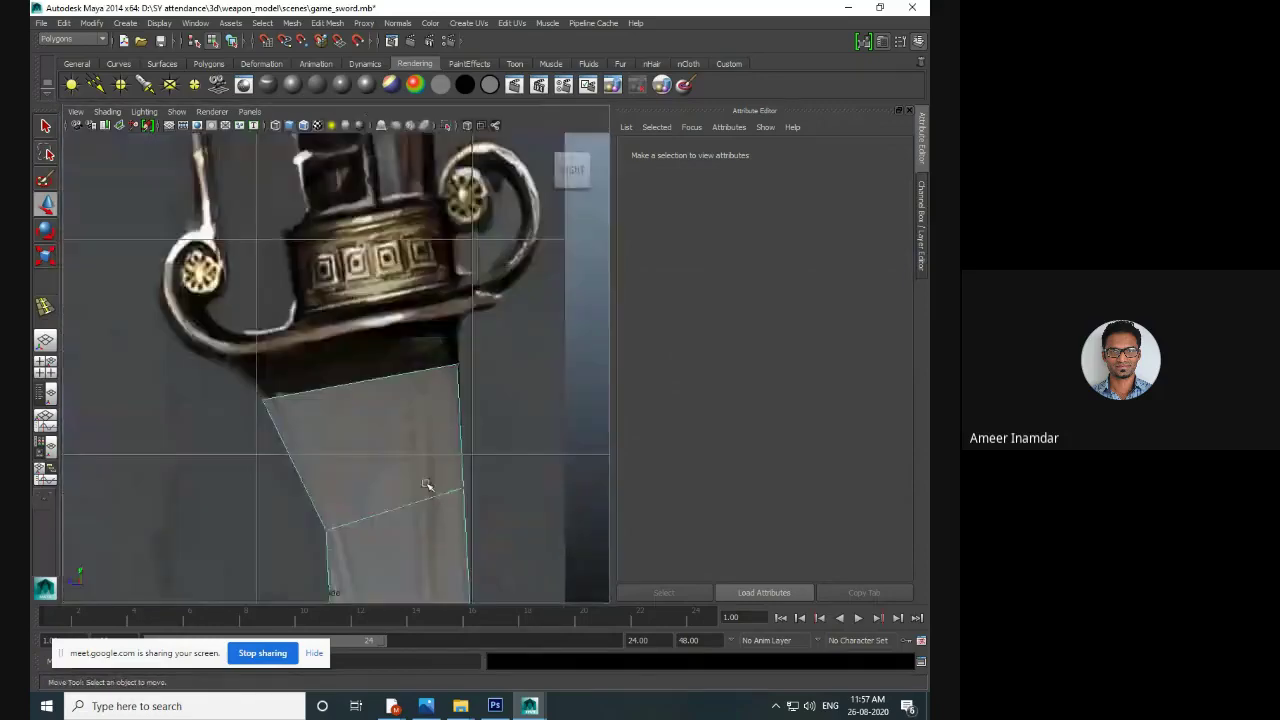
pyautogui.keyDown('alt'); pyautogui.moveTo(429, 486); pyautogui.dragTo(397, 217, button='right'); pyautogui.keyUp('alt')
pyautogui.keyDown('alt'); pyautogui.moveTo(397, 217); pyautogui.dragTo(384, 136, button='middle'); pyautogui.keyUp('alt')
pyautogui.keyDown('alt'); pyautogui.moveTo(384, 136); pyautogui.dragTo(425, 385, button='right'); pyautogui.keyUp('alt')
pyautogui.keyDown('alt'); pyautogui.moveTo(346, 150); pyautogui.dragTo(344, 432, button='middle'); pyautogui.keyUp('alt')
pyautogui.moveTo(267, 269); pyautogui.dragTo(325, 310)
pyautogui.press('f')
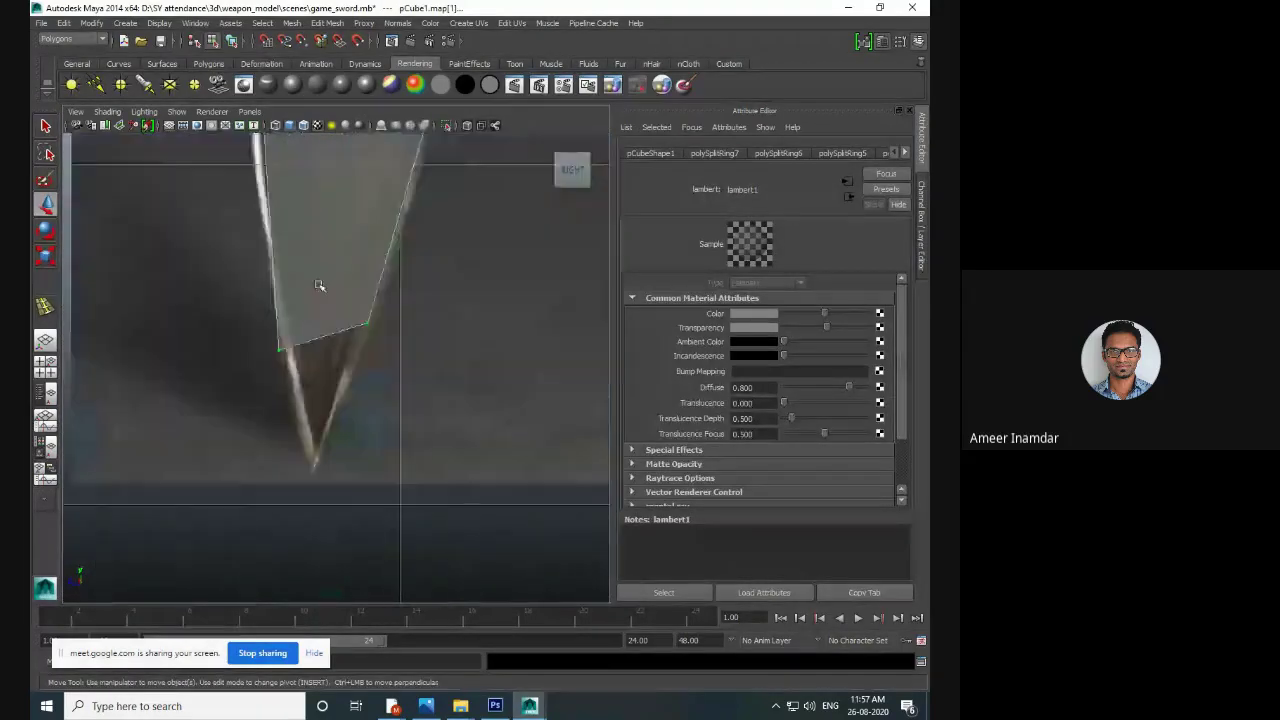
pyautogui.press('space')
pyautogui.press('space')
pyautogui.keyDown('alt'); pyautogui.moveTo(413, 308); pyautogui.dragTo(443, 371); pyautogui.keyUp('alt')
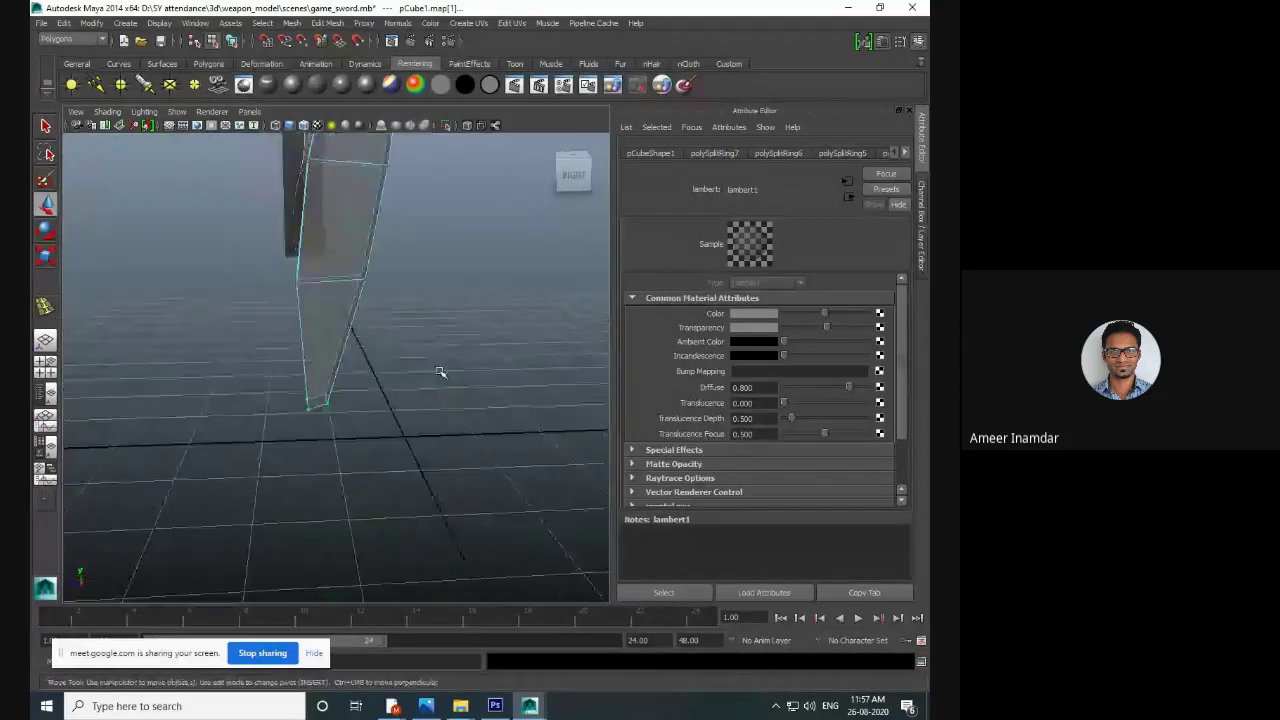
pyautogui.keyDown('alt'); pyautogui.moveTo(340, 345); pyautogui.dragTo(377, 397, button='right'); pyautogui.keyUp('alt')
pyautogui.keyDown('alt'); pyautogui.moveTo(377, 397); pyautogui.dragTo(395, 423, button='middle'); pyautogui.keyUp('alt')
pyautogui.press('space')
pyautogui.press('space')
pyautogui.keyDown('alt'); pyautogui.moveTo(451, 420); pyautogui.dragTo(386, 327); pyautogui.keyUp('alt')
# - Lower both end vertices of the blade closer to the sword's point so that the mesh tapers with the reference
pyautogui.scroll(8, 446, 401)
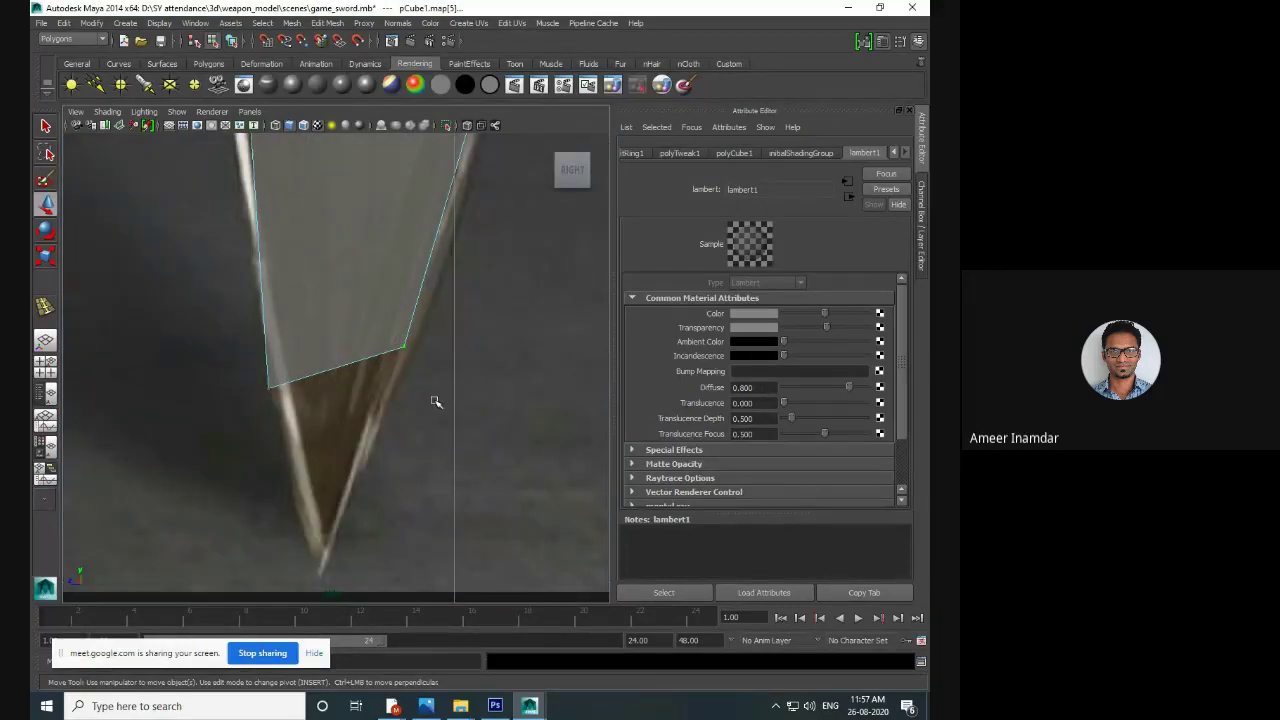
pyautogui.click(434, 427)
pyautogui.moveTo(392, 317); pyautogui.dragTo(351, 312, button='right')
pyautogui.moveTo(372, 318); pyautogui.dragTo(360, 488)
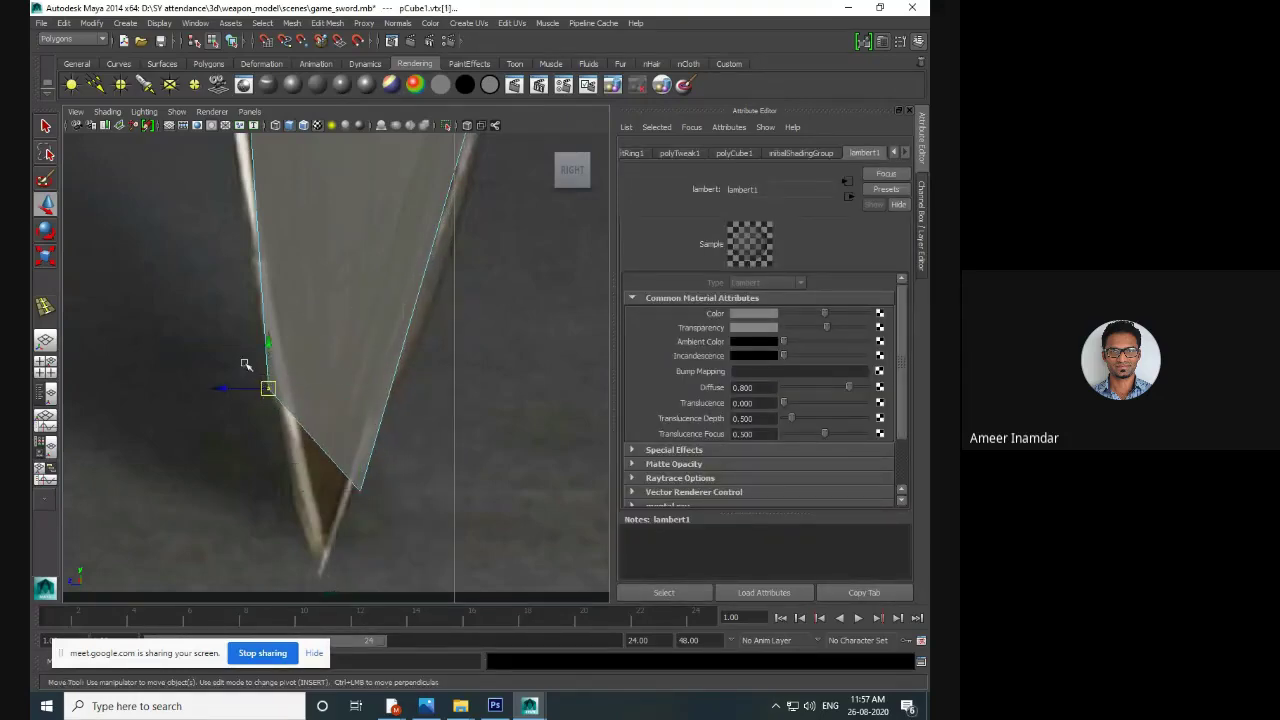
pyautogui.moveTo(279, 402); pyautogui.dragTo(300, 503)
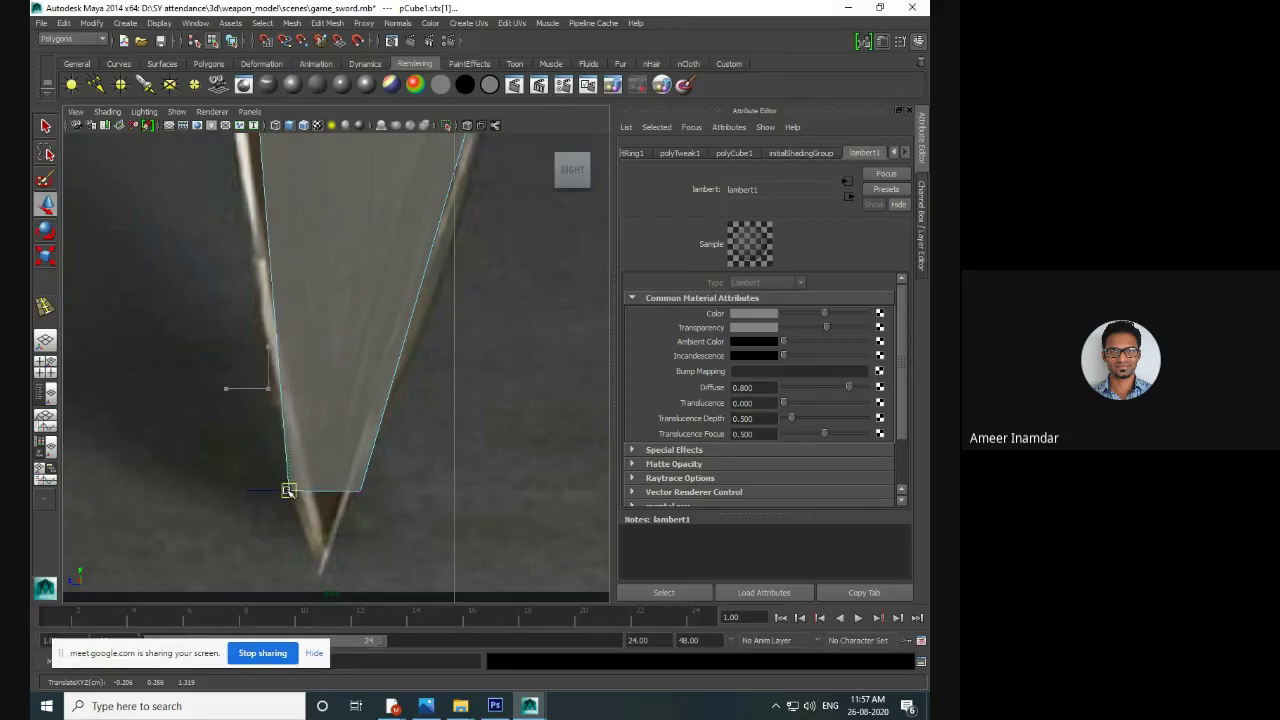
pyautogui.keyDown('alt'); pyautogui.moveTo(341, 246); pyautogui.dragTo(354, 423, button='middle'); pyautogui.keyUp('alt')
pyautogui.scroll(-10, 354, 423)
pyautogui.scroll(4, 374, 360)
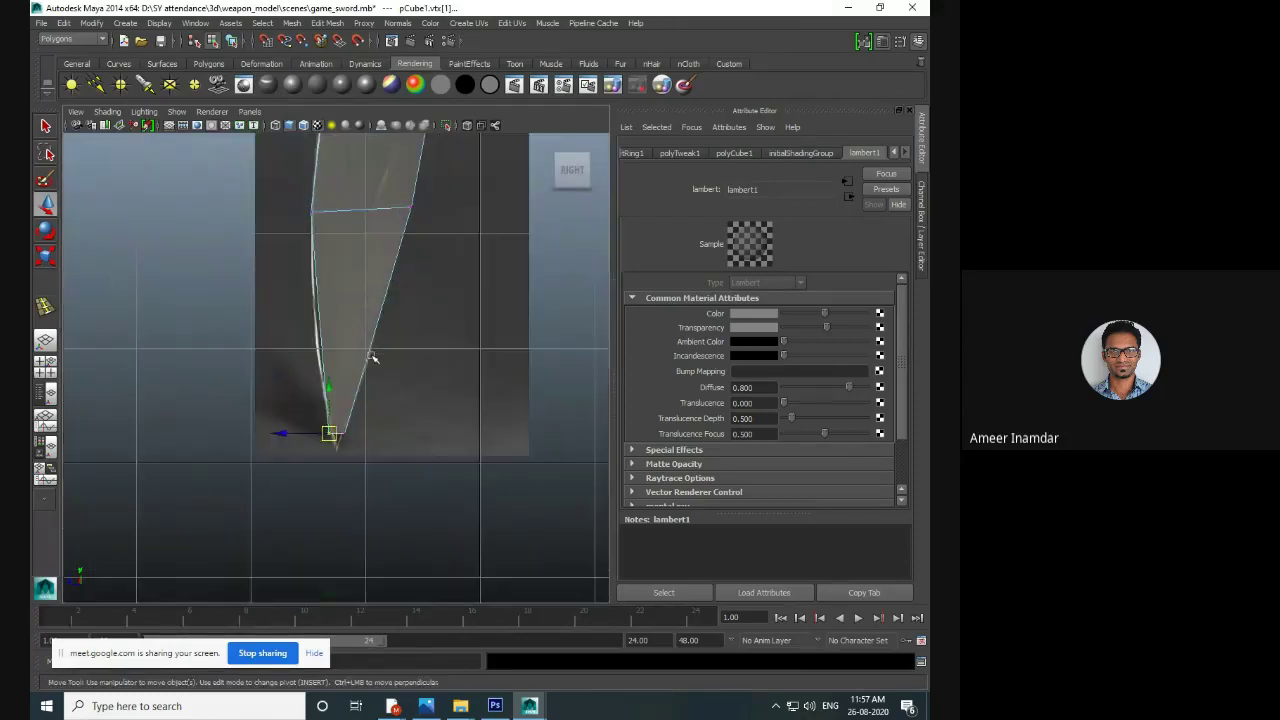
# - Insert an edge loop between the lowest loop and the tip, and fit its vertices to the blade outline
pyautogui.keyDown('alt'); pyautogui.moveTo(374, 360); pyautogui.dragTo(370, 426, button='middle'); pyautogui.keyUp('alt')
pyautogui.click(45, 307)
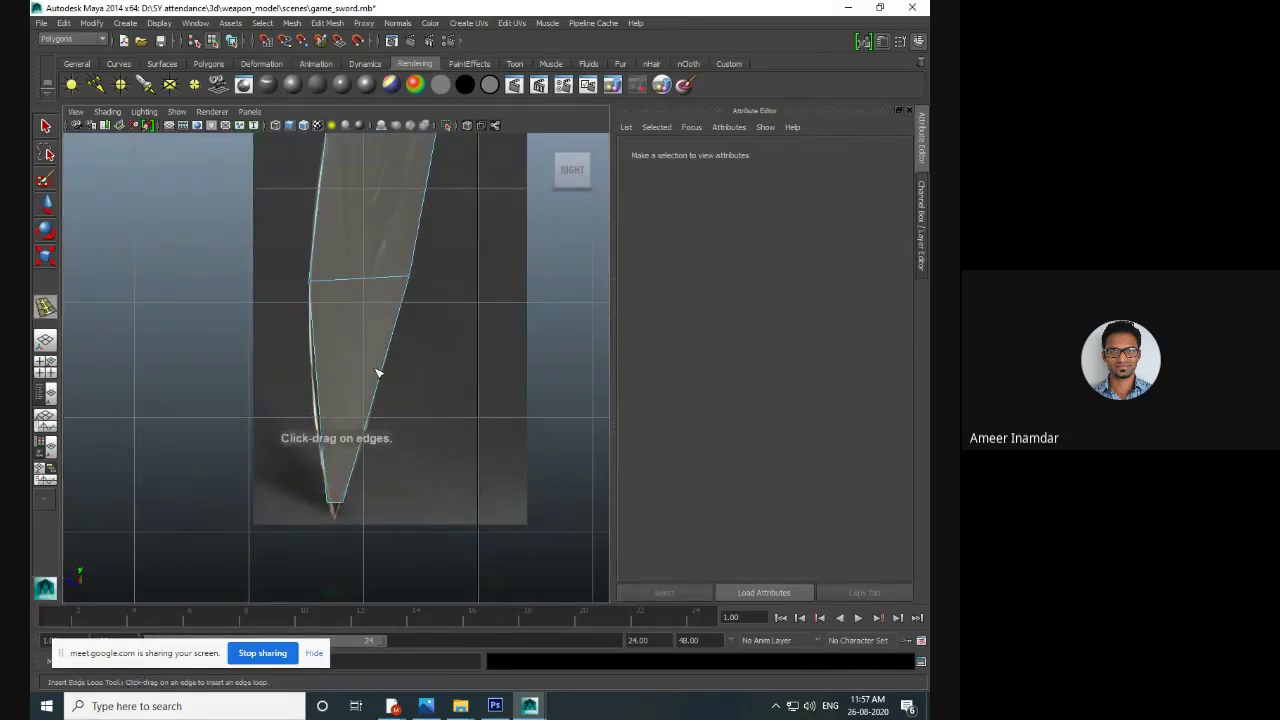
pyautogui.click(381, 378)
pyautogui.press('w')
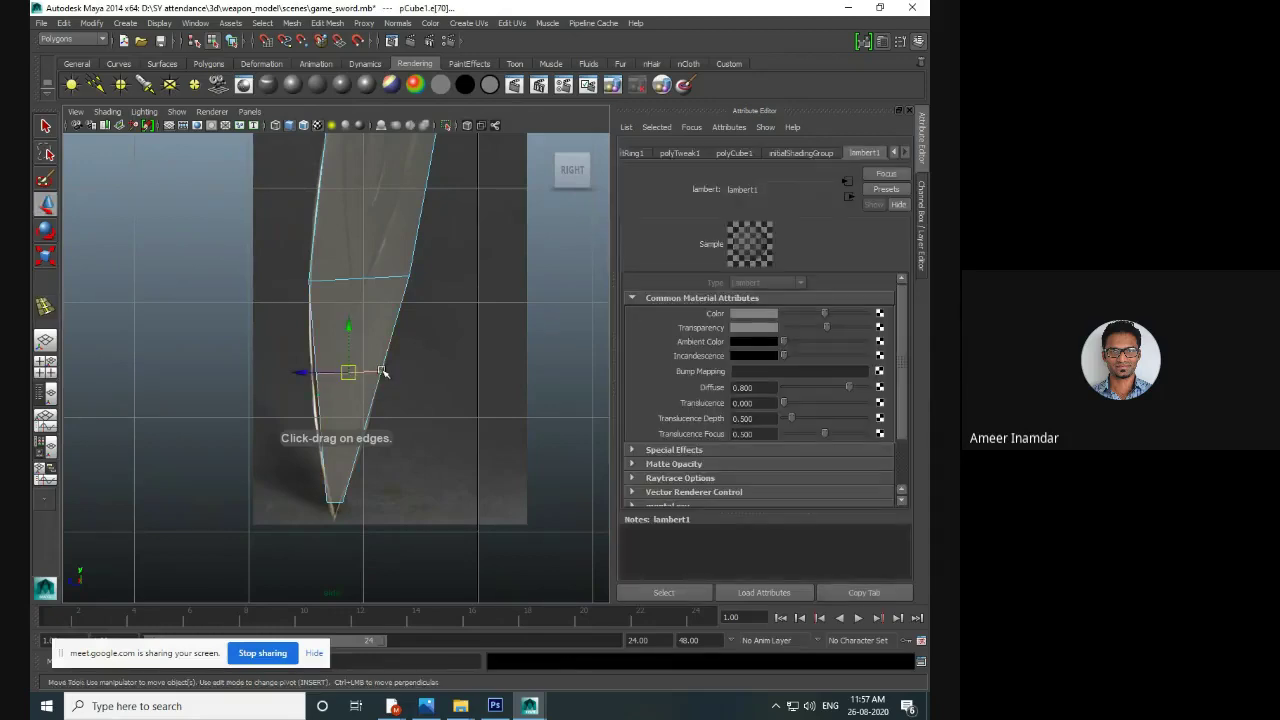
pyautogui.moveTo(383, 371); pyautogui.dragTo(303, 362, button='right')
pyautogui.moveTo(287, 362); pyautogui.dragTo(312, 374)
pyautogui.moveTo(400, 394); pyautogui.dragTo(372, 366)
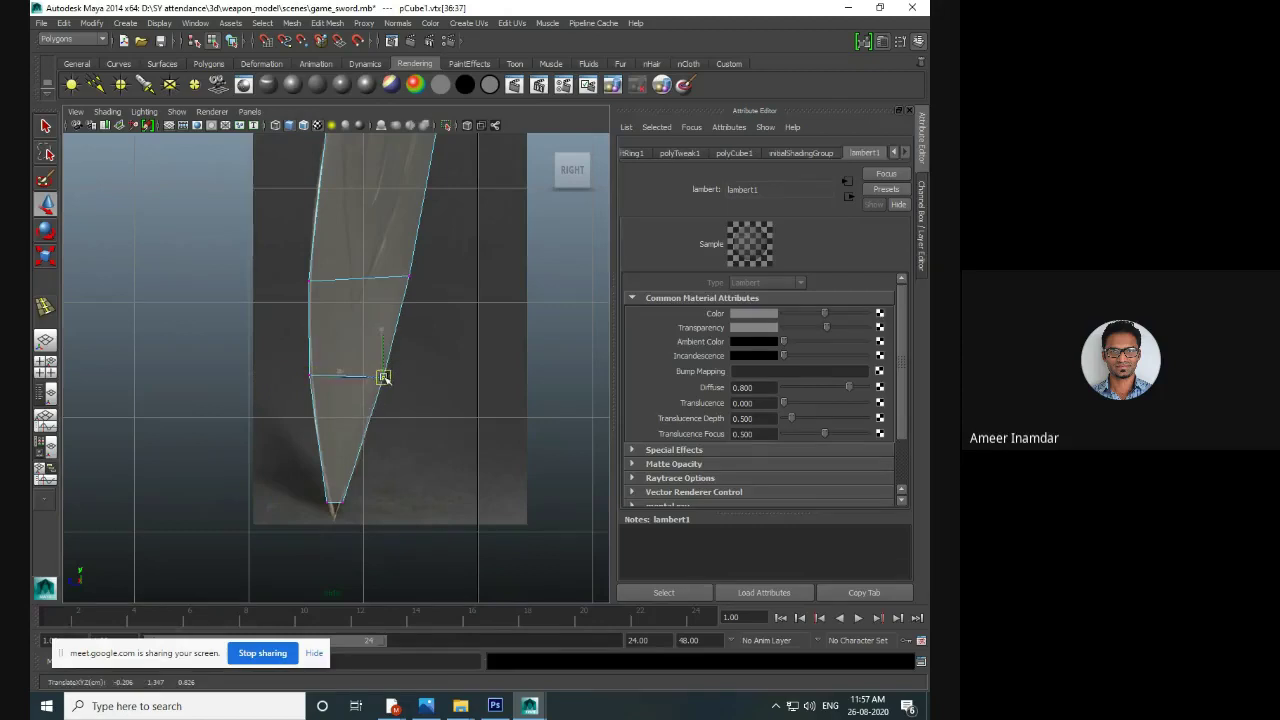
# - Pull the two tip vertices down to the very point of the sword in the reference image
pyautogui.keyDown('alt'); pyautogui.moveTo(355, 460); pyautogui.dragTo(361, 240, button='middle'); pyautogui.keyUp('alt')
pyautogui.scroll(9, 363, 380)
pyautogui.moveTo(317, 393); pyautogui.dragTo(346, 428)
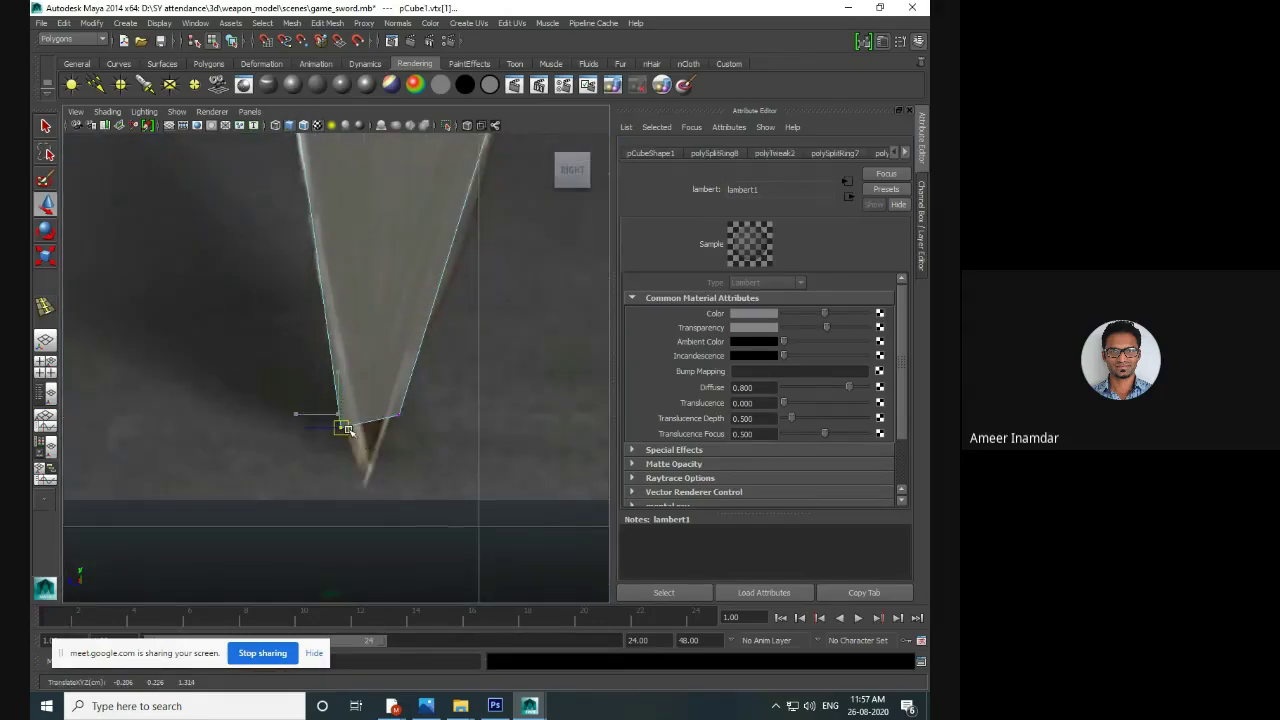
pyautogui.moveTo(381, 387); pyautogui.dragTo(371, 487)
pyautogui.scroll(-10, 419, 407)
# - Nudge the blade's top front corner and the front vertex below it to match the outline under the guard
pyautogui.keyDown('alt'); pyautogui.moveTo(397, 343); pyautogui.dragTo(424, 408, button='middle'); pyautogui.keyUp('alt')
pyautogui.keyDown('alt'); pyautogui.moveTo(425, 285); pyautogui.dragTo(377, 420, button='middle'); pyautogui.keyUp('alt')
pyautogui.scroll(5, 377, 420)
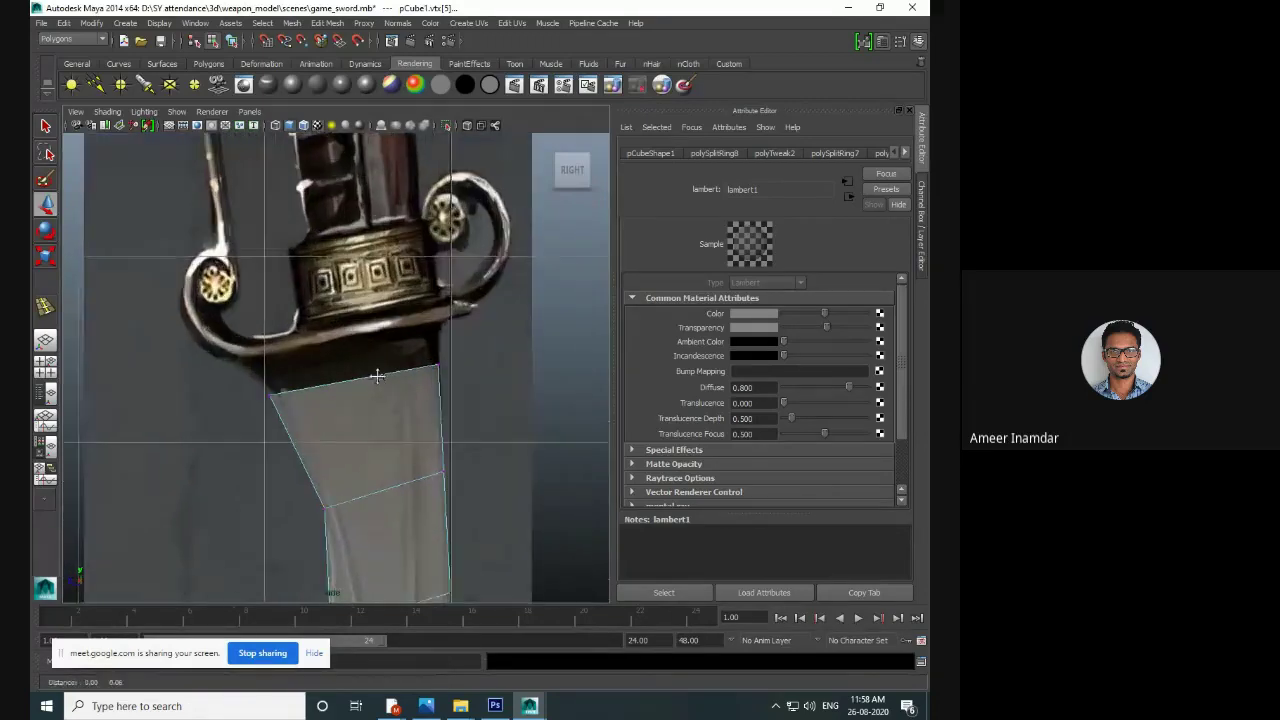
pyautogui.moveTo(290, 430); pyautogui.dragTo(290, 431)
pyautogui.moveTo(272, 395); pyautogui.dragTo(281, 403)
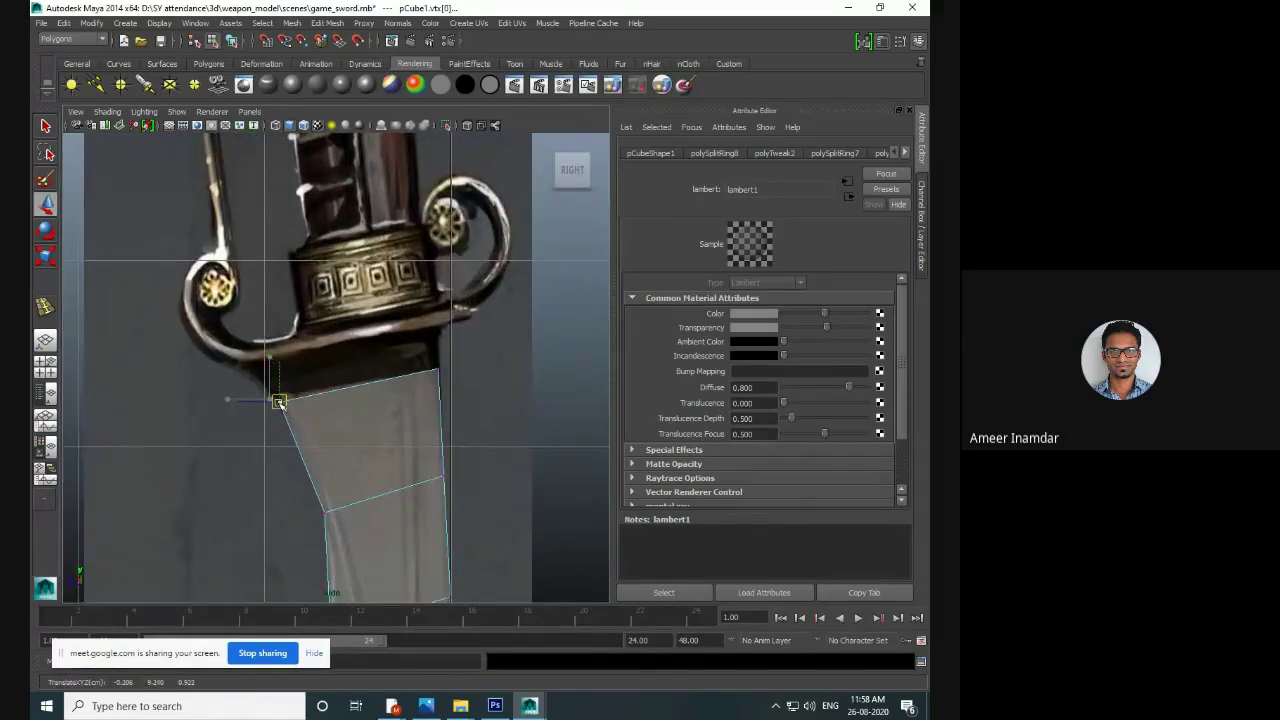
pyautogui.keyDown('alt'); pyautogui.moveTo(331, 416); pyautogui.dragTo(320, 298, button='middle'); pyautogui.keyUp('alt')
pyautogui.moveTo(324, 408)
pyautogui.mouseDown()
pyautogui.moveTo(302, 386)
pyautogui.moveTo(316, 402)
pyautogui.mouseUp()
pyautogui.keyDown('alt'); pyautogui.moveTo(369, 229); pyautogui.dragTo(383, 394, button='middle'); pyautogui.keyUp('alt')
pyautogui.scroll(1, 383, 394)
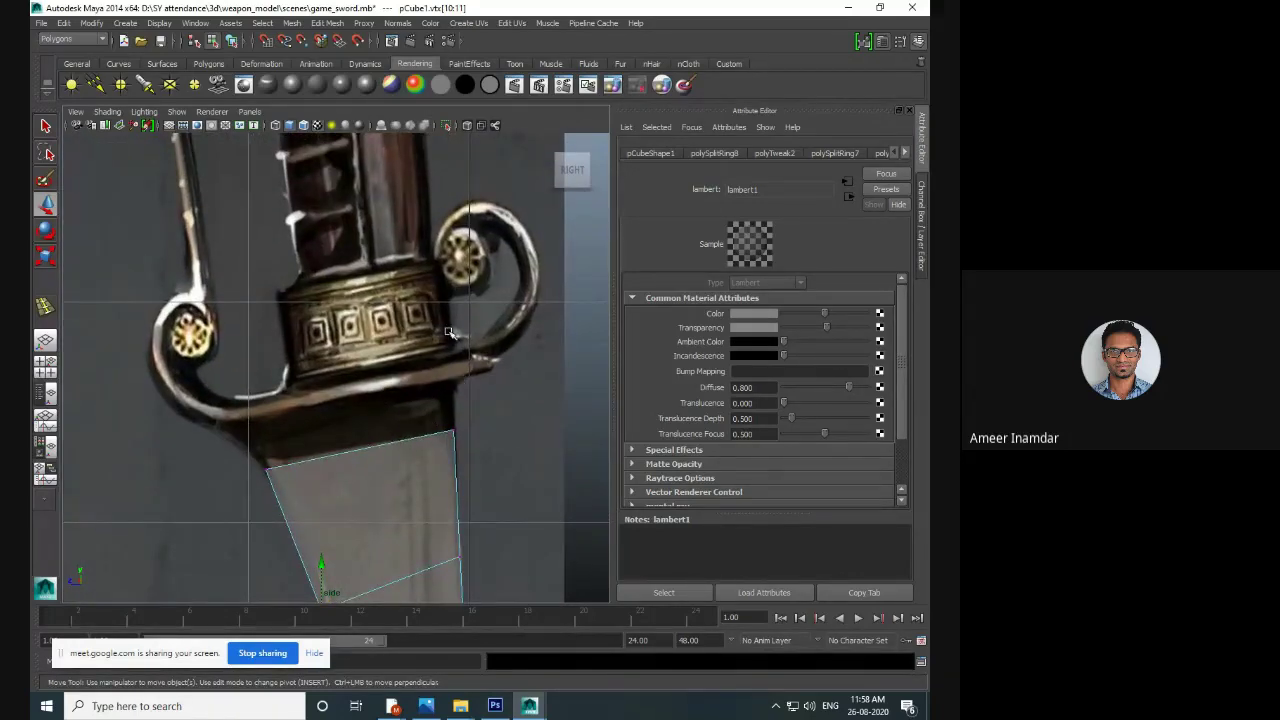
# - Create a polygon cube as a long, flat block across the crossguard in the side view
pyautogui.click(209, 63)
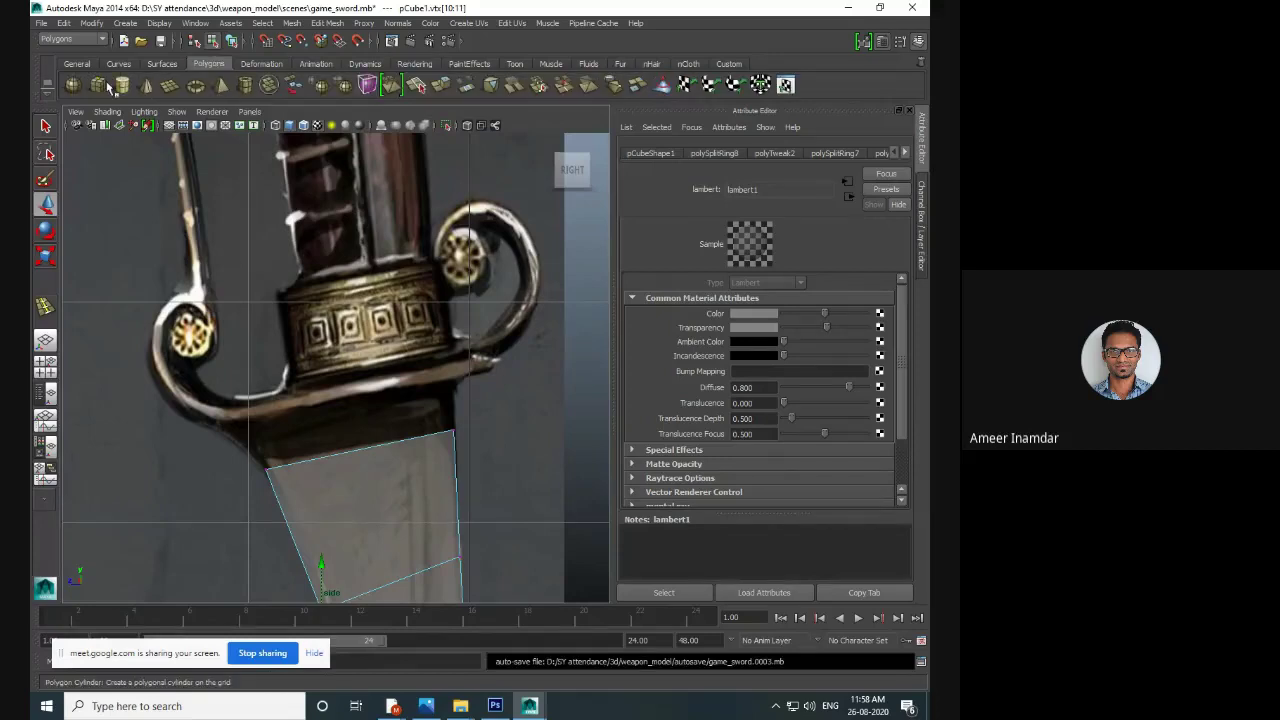
pyautogui.click(100, 85)
pyautogui.keyDown('alt'); pyautogui.moveTo(371, 351); pyautogui.dragTo(347, 316, button='middle'); pyautogui.keyUp('alt')
pyautogui.moveTo(211, 357); pyautogui.dragTo(480, 363)
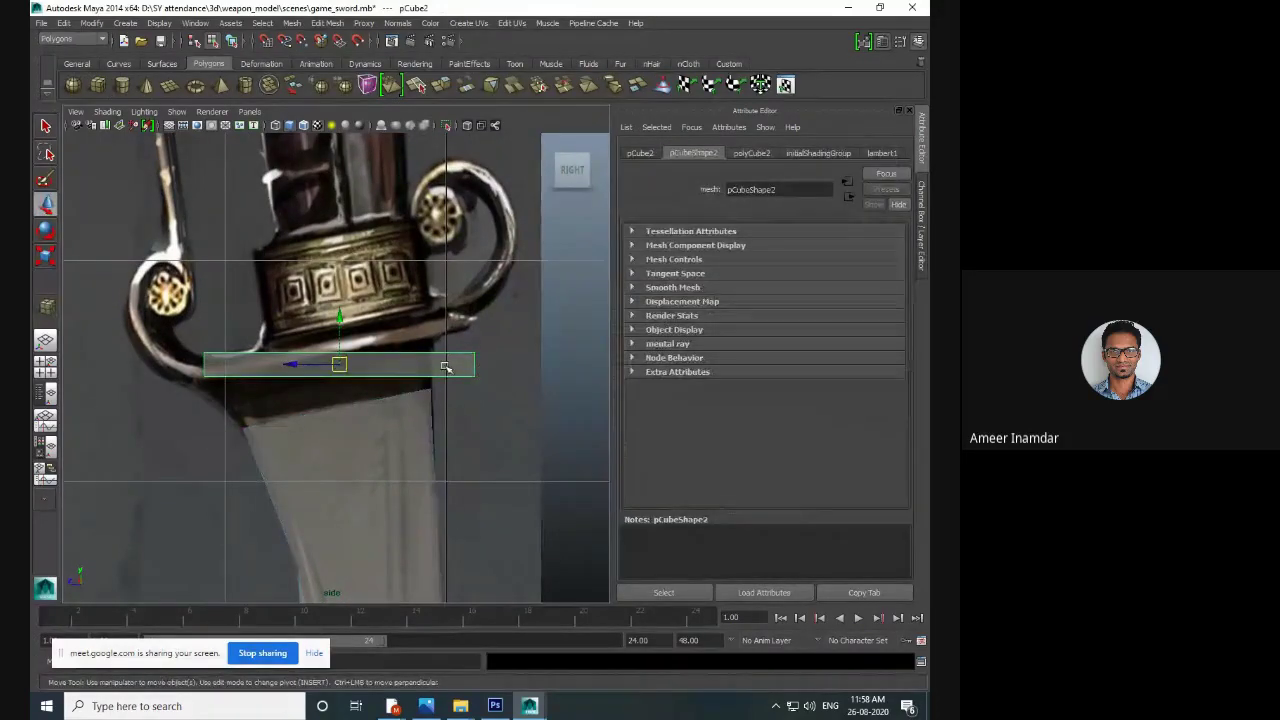
# - Rotate the guard block to the crossguard's slant and move it up onto the guard in the reference
pyautogui.press('e')
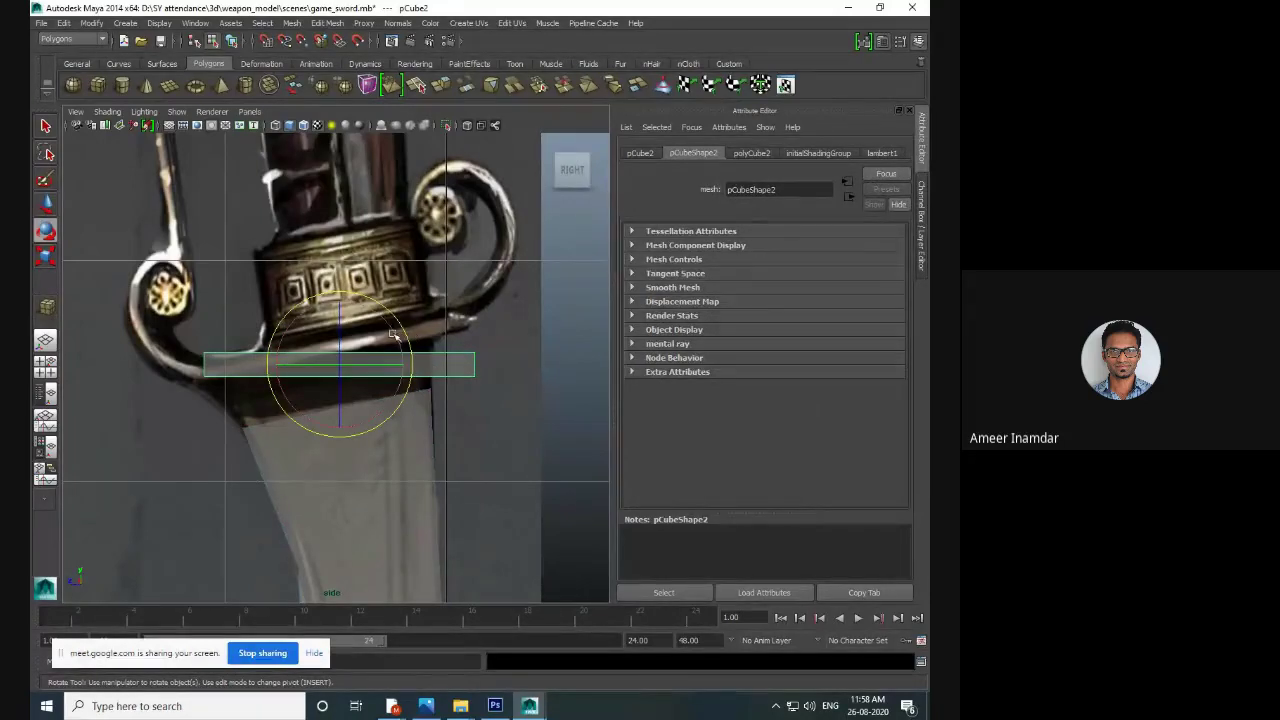
pyautogui.moveTo(402, 334); pyautogui.dragTo(396, 317)
pyautogui.press('w')
pyautogui.moveTo(350, 362); pyautogui.dragTo(338, 348)
# - Check the slanted guard block against the blade in perspective and delete the block
pyautogui.keyDown('alt'); pyautogui.moveTo(405, 318); pyautogui.dragTo(488, 324, button='right'); pyautogui.keyUp('alt')
pyautogui.keyDown('alt'); pyautogui.moveTo(488, 324); pyautogui.dragTo(466, 377, button='middle'); pyautogui.keyUp('alt')
pyautogui.moveTo(469, 375); pyautogui.dragTo(436, 378, button='right')
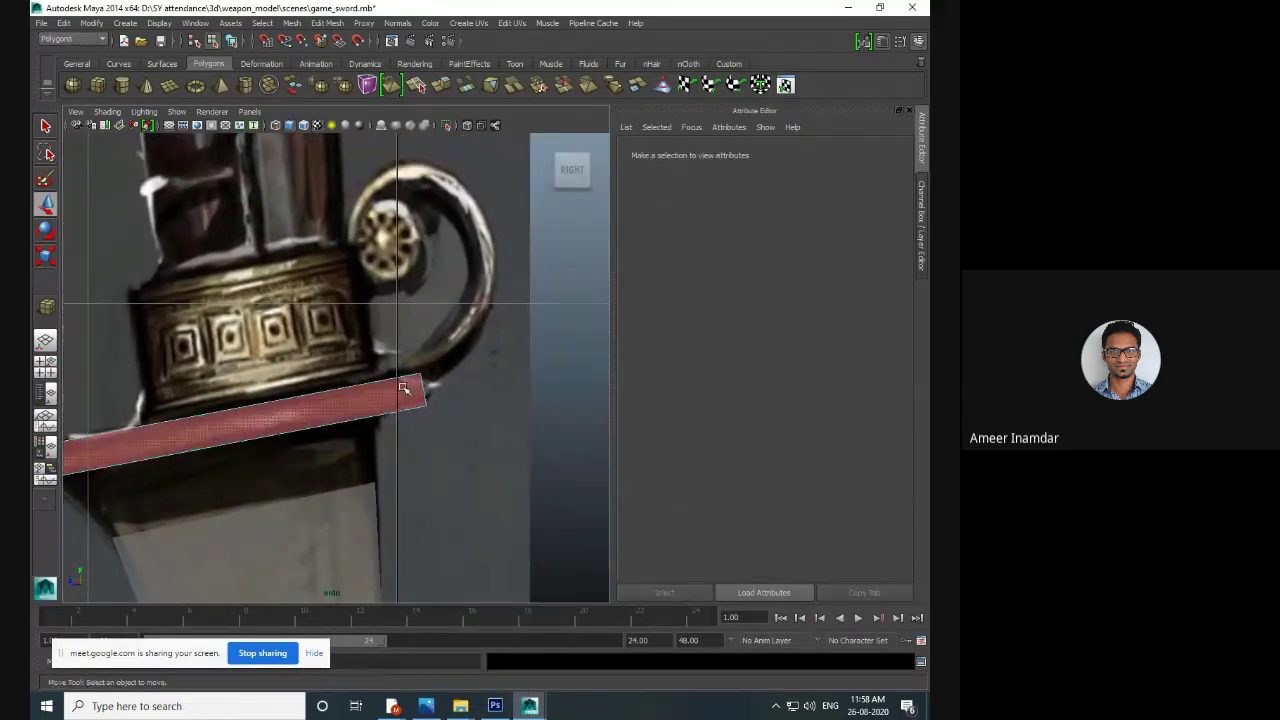
pyautogui.press('space')
pyautogui.press('space')
pyautogui.scroll(-5, 497, 214)
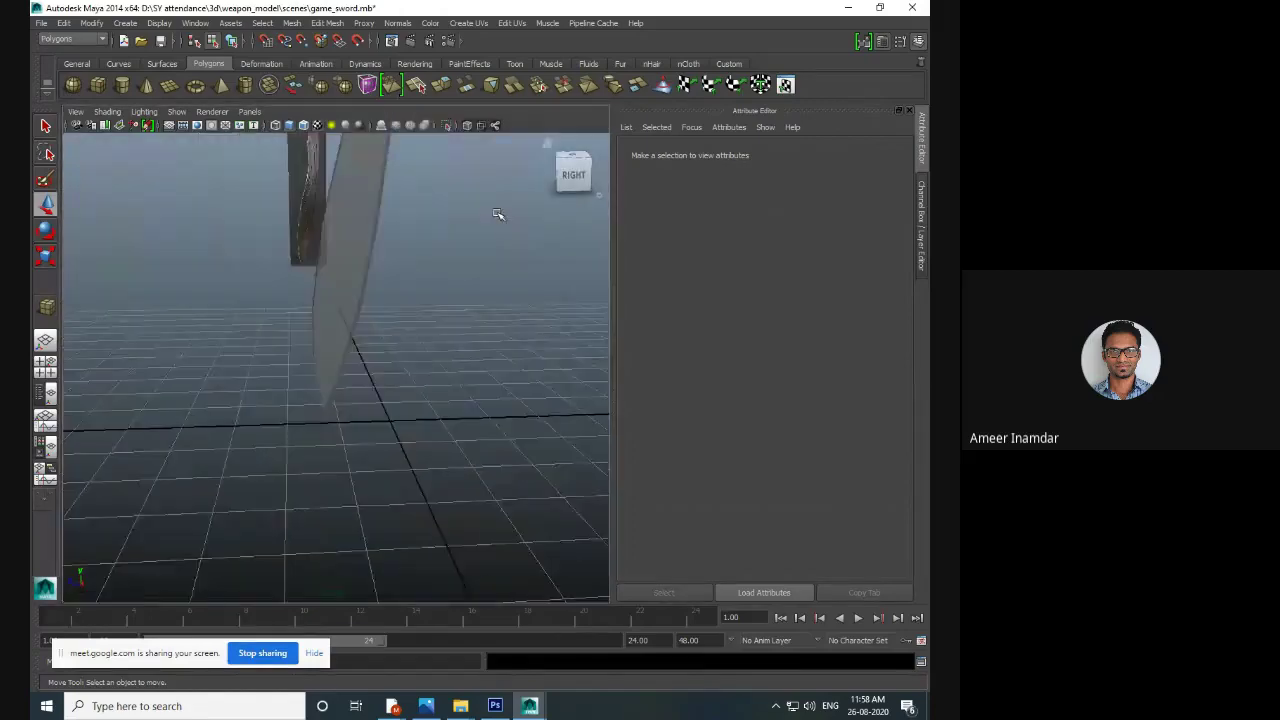
pyautogui.keyDown('alt'); pyautogui.moveTo(497, 214); pyautogui.dragTo(449, 491, button='middle'); pyautogui.keyUp('alt')
pyautogui.scroll(5, 426, 402)
pyautogui.keyDown('alt'); pyautogui.moveTo(424, 402); pyautogui.dragTo(300, 409, button='right'); pyautogui.keyUp('alt')
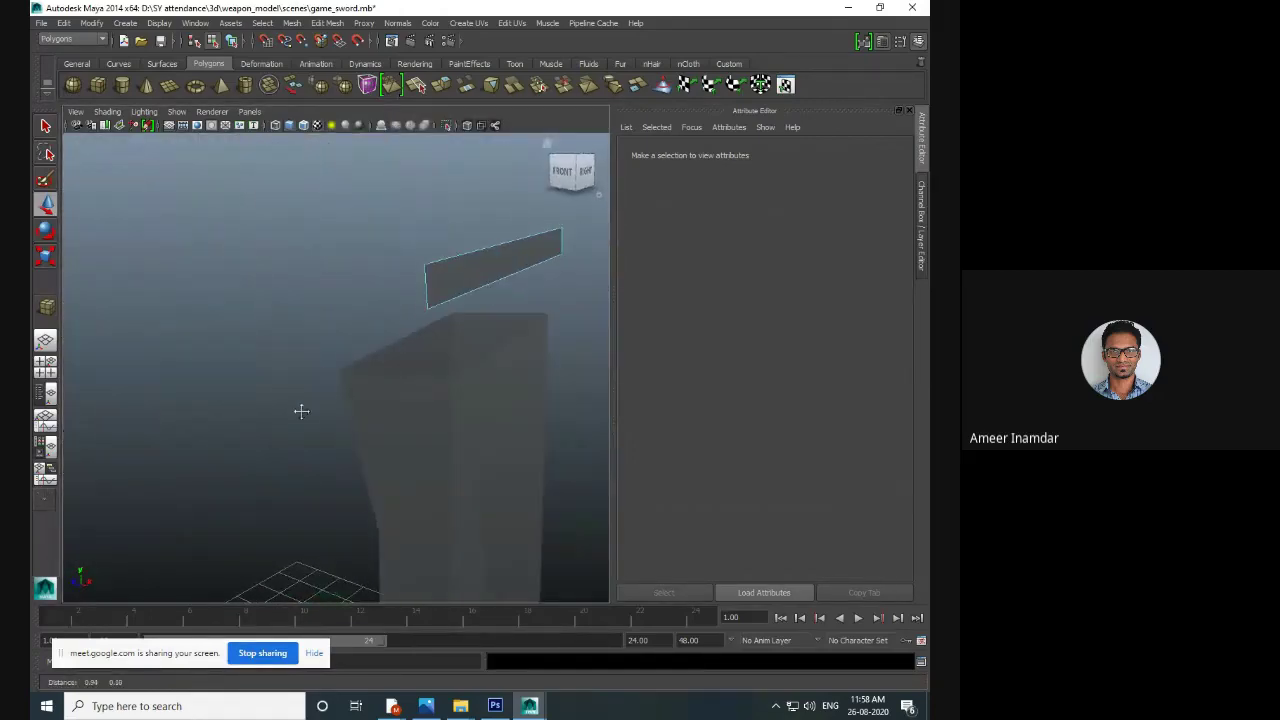
pyautogui.click(447, 293)
pyautogui.moveTo(447, 293); pyautogui.dragTo(504, 274, button='right')
pyautogui.click(571, 321)
pyautogui.click(477, 260)
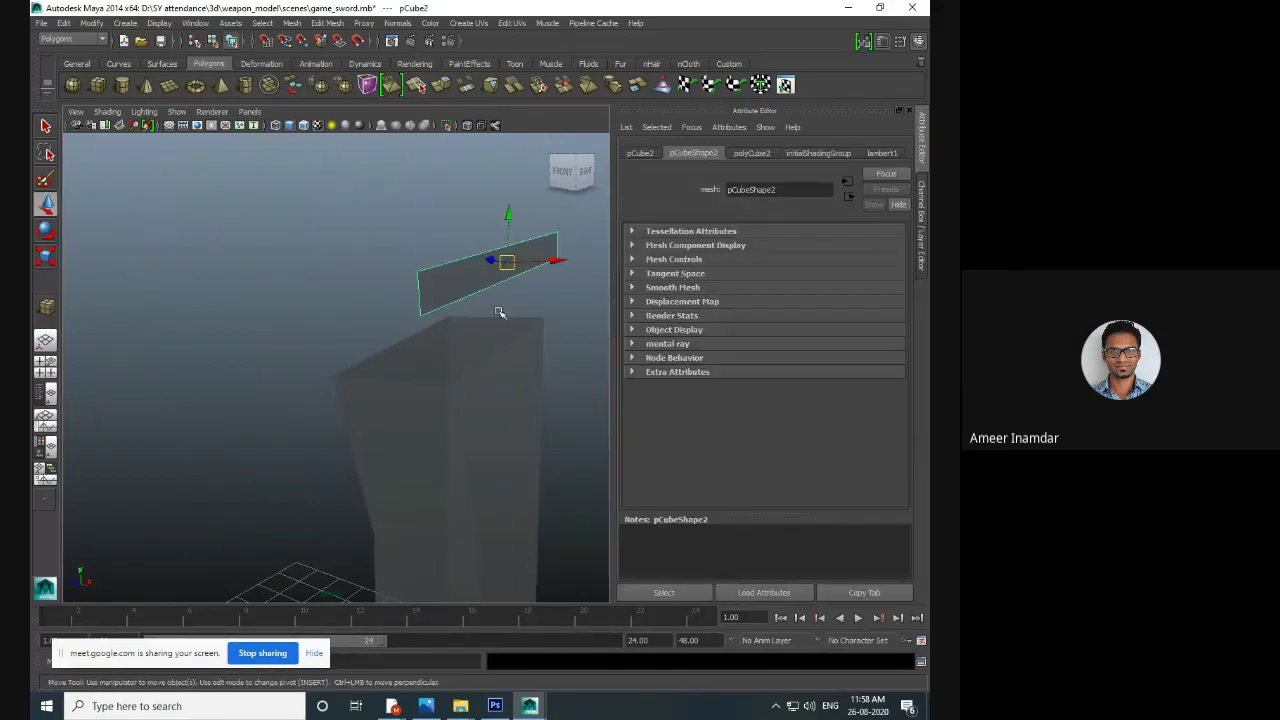
pyautogui.press('Delete')
# - Create a polygon cylinder of about 0.13 radius over the round rosette inside the guard's front scroll in the side view
pyautogui.click(97, 85)
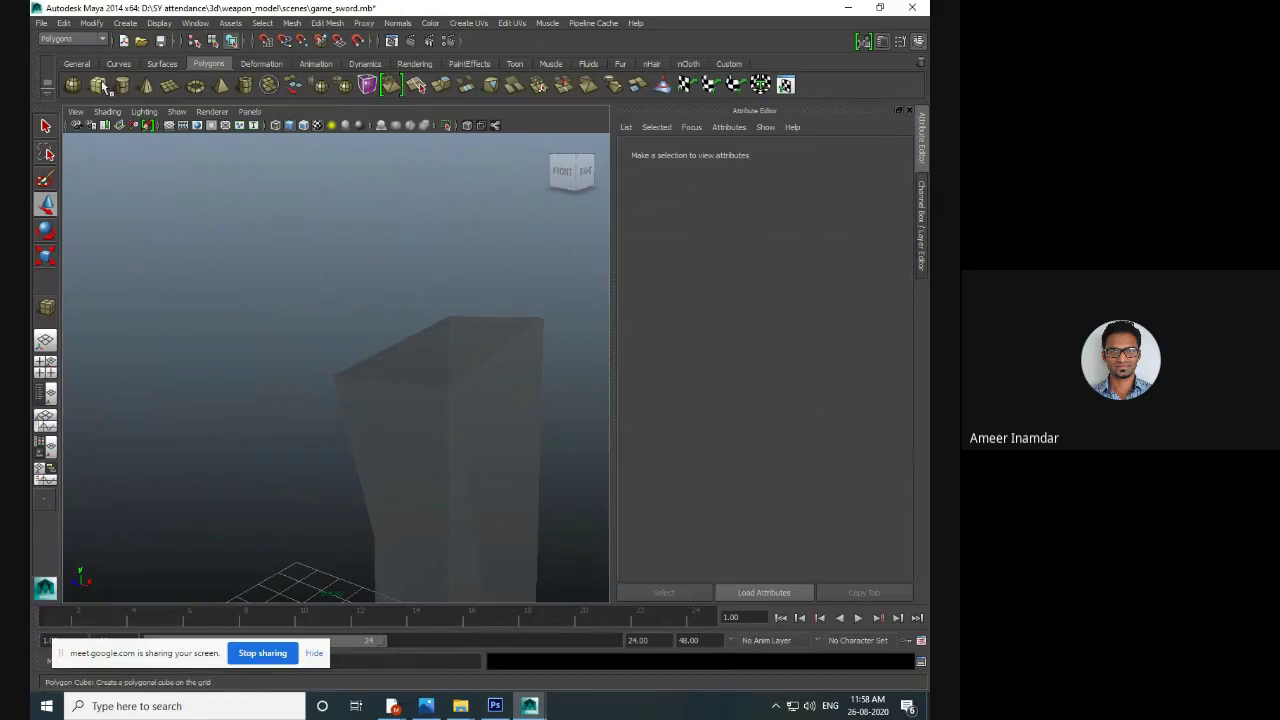
pyautogui.press('space')
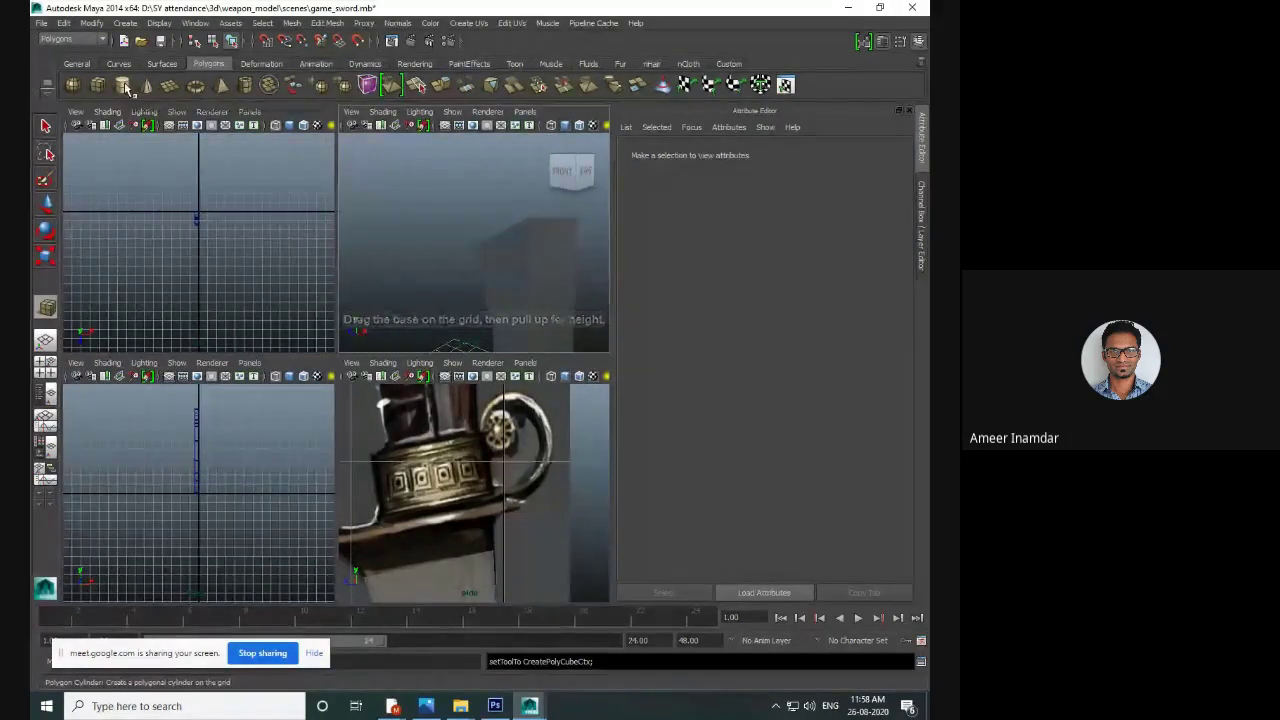
pyautogui.press('space')
pyautogui.click(121, 86)
pyautogui.keyDown('alt'); pyautogui.moveTo(355, 255); pyautogui.dragTo(298, 341, button='middle'); pyautogui.keyUp('alt')
pyautogui.moveTo(325, 325); pyautogui.dragTo(364, 341)
pyautogui.keyDown('alt'); pyautogui.moveTo(374, 295); pyautogui.dragTo(366, 354, button='middle'); pyautogui.keyUp('alt')
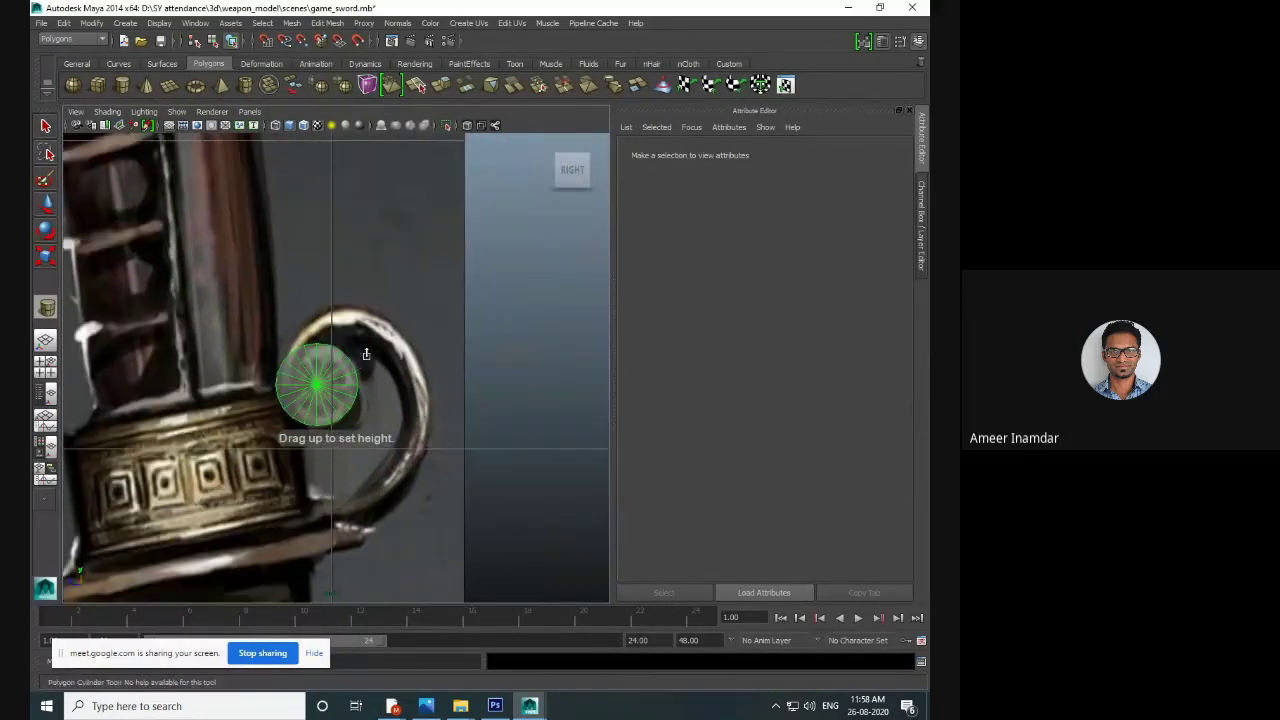
pyautogui.scroll(2, 366, 354)
# - Check the cylinder in perspective, position it over the rosette in the side view, and save the scene
pyautogui.press('space')
pyautogui.press('space')
pyautogui.keyDown('alt'); pyautogui.moveTo(470, 237); pyautogui.dragTo(434, 314); pyautogui.keyUp('alt')
pyautogui.press('space')
pyautogui.press('space')
pyautogui.keyDown('alt'); pyautogui.moveTo(486, 262); pyautogui.dragTo(374, 320); pyautogui.keyUp('alt')
pyautogui.press('space')
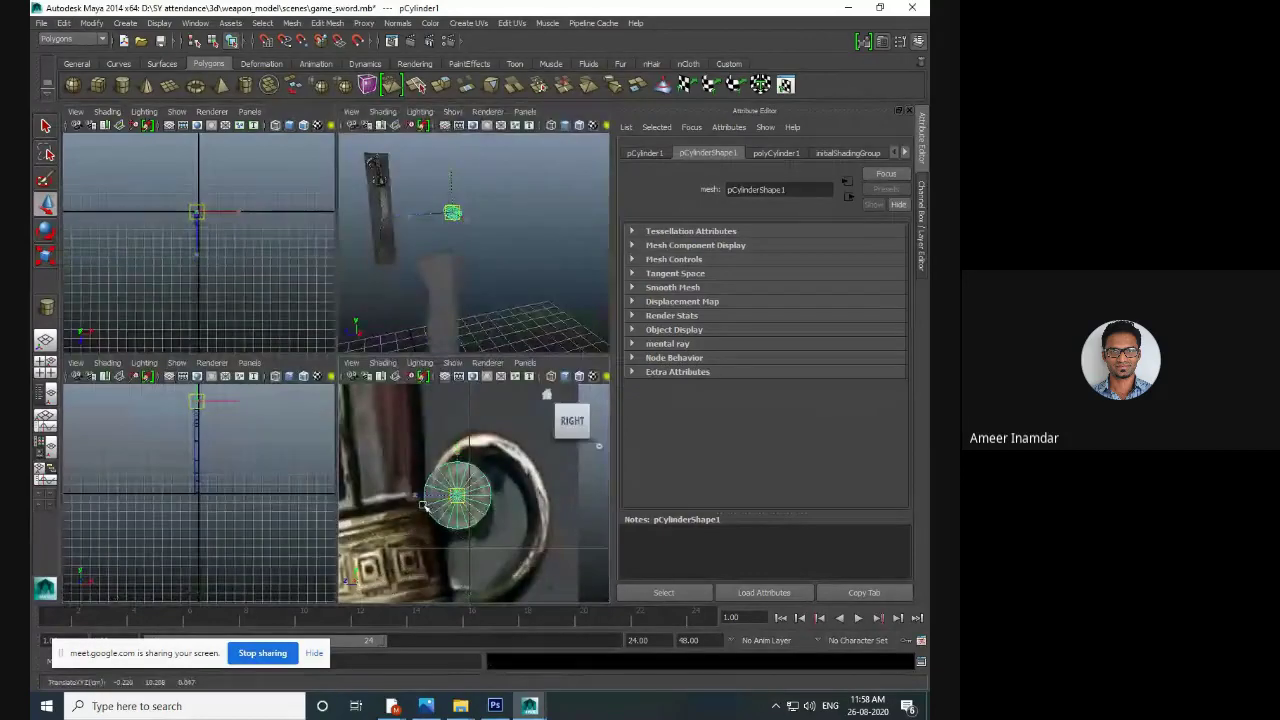
pyautogui.press('space')
pyautogui.hotkey('ctrl', 's')
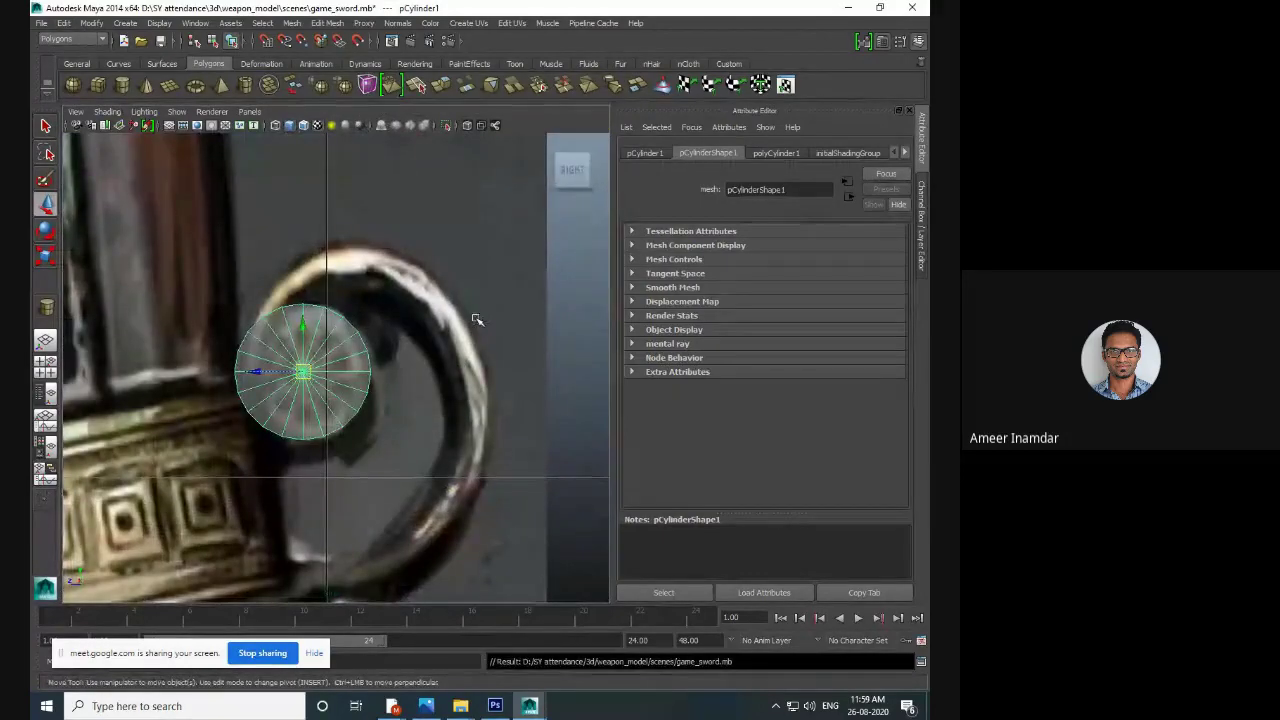
# - Set the cylinder's axis subdivisions to 11 and its cap subdivisions to 2
pyautogui.keyDown('alt'); pyautogui.moveTo(381, 320); pyautogui.dragTo(457, 234, button='middle'); pyautogui.keyUp('alt')
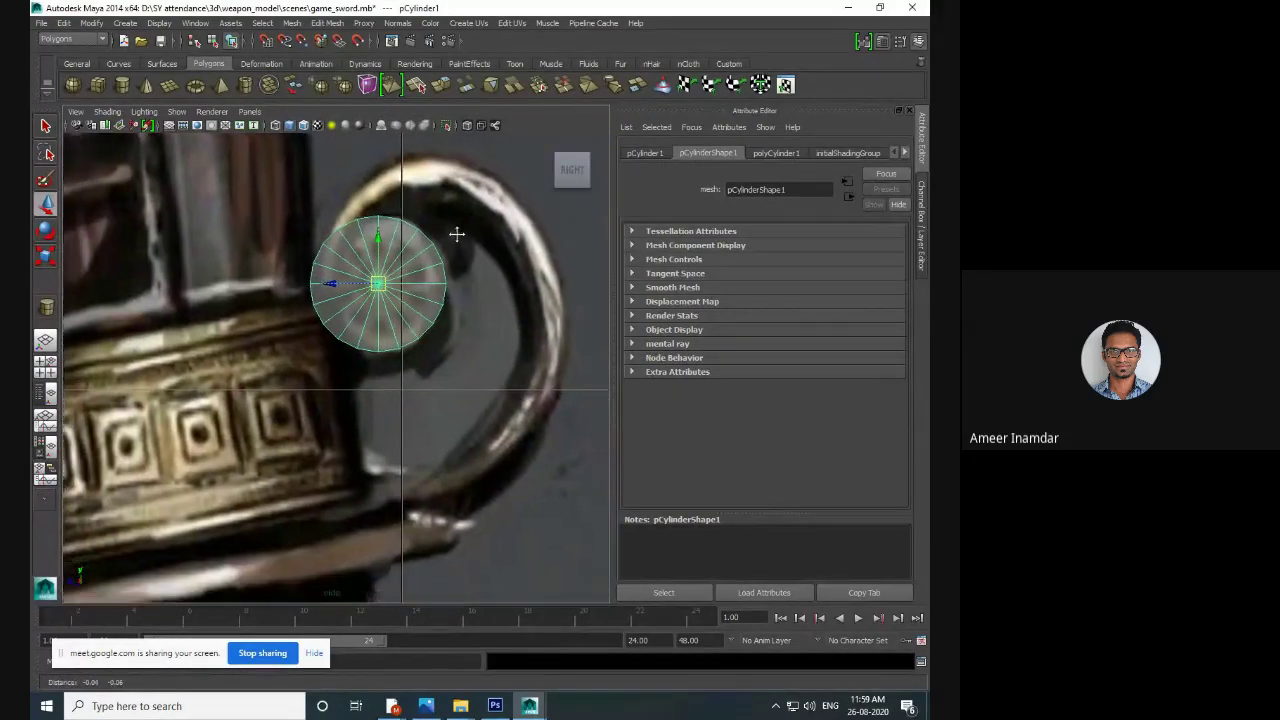
pyautogui.keyDown('alt'); pyautogui.moveTo(430, 296); pyautogui.dragTo(460, 320, button='middle'); pyautogui.keyUp('alt')
pyautogui.scroll(2, 460, 320)
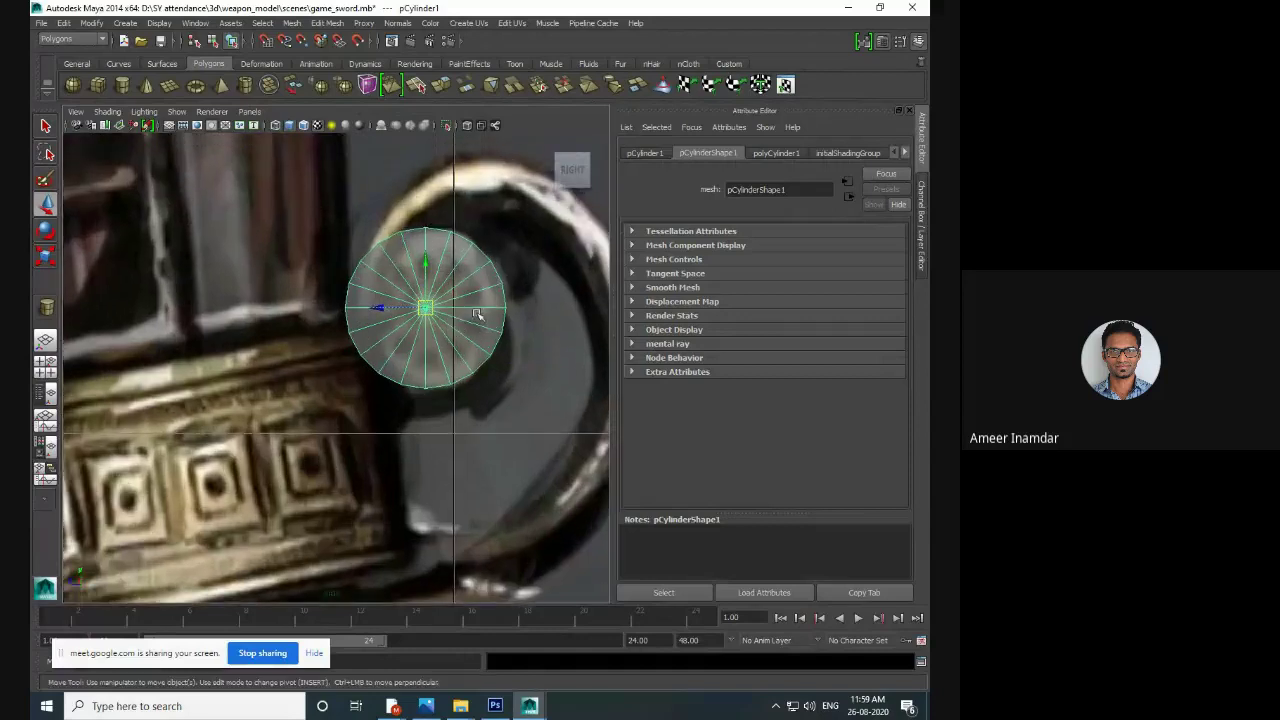
pyautogui.click(918, 42)
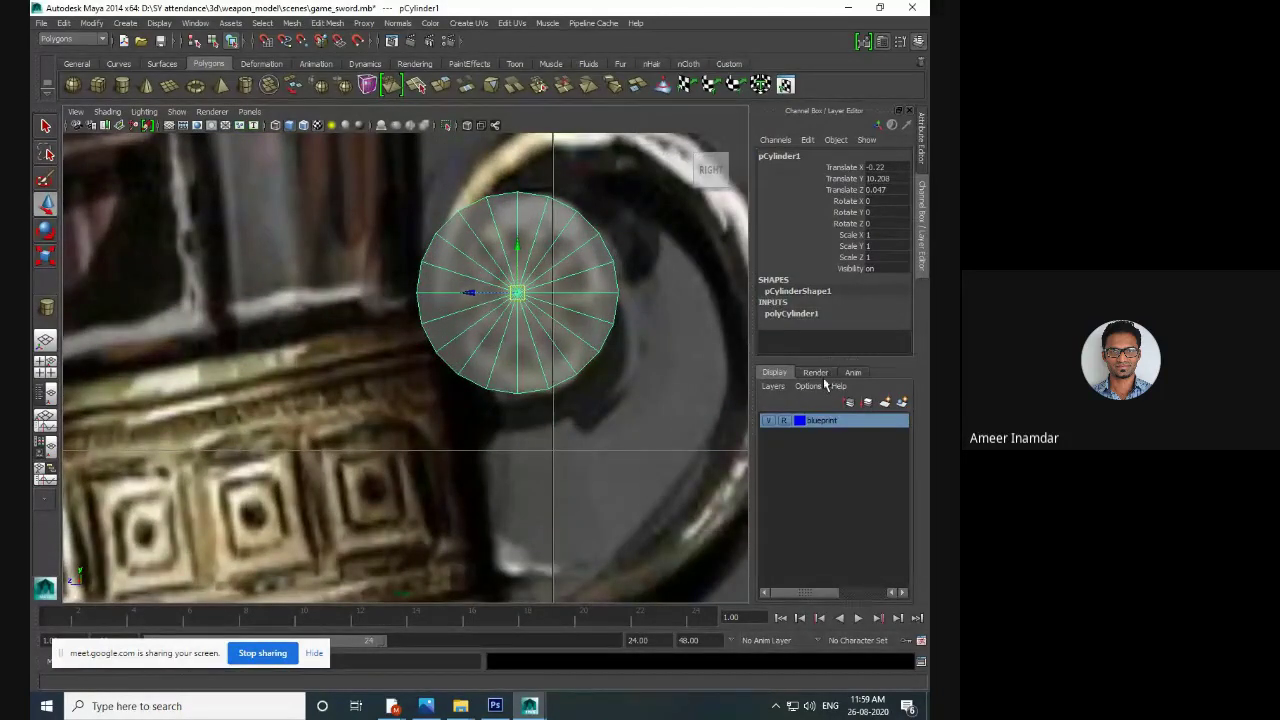
pyautogui.click(791, 314)
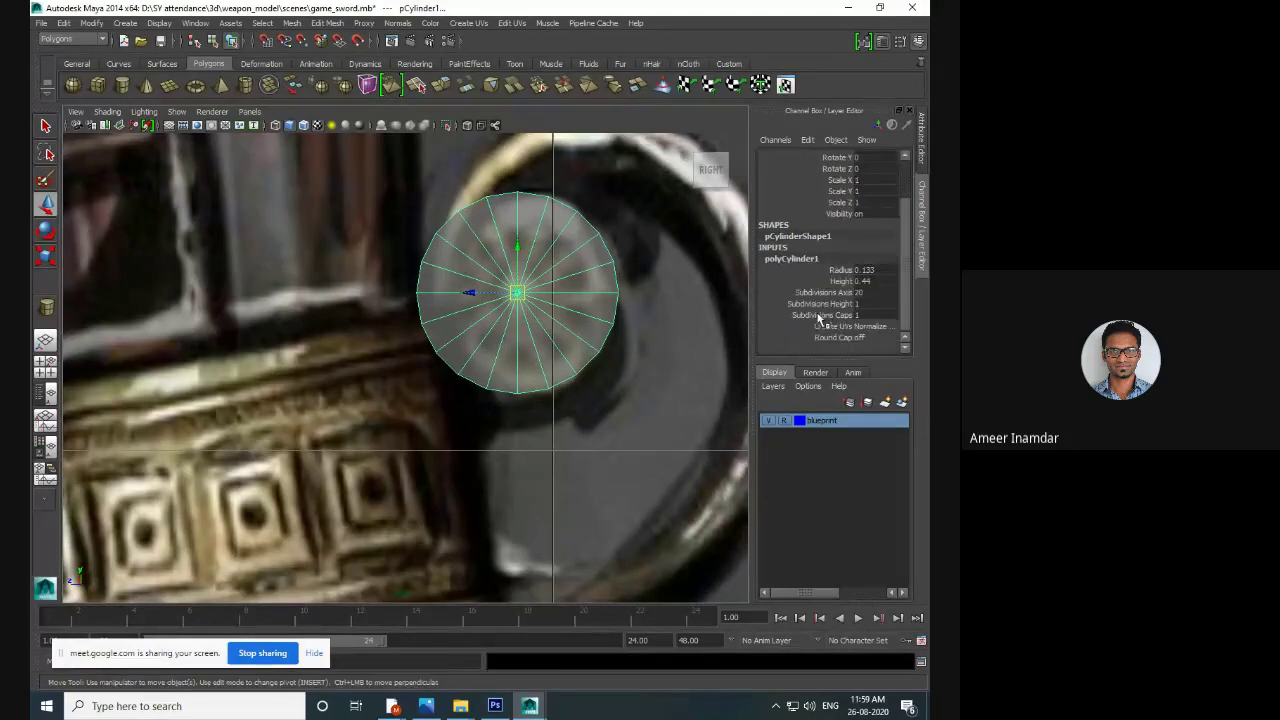
pyautogui.click(823, 292)
pyautogui.moveTo(663, 360); pyautogui.dragTo(600, 358, button='middle')
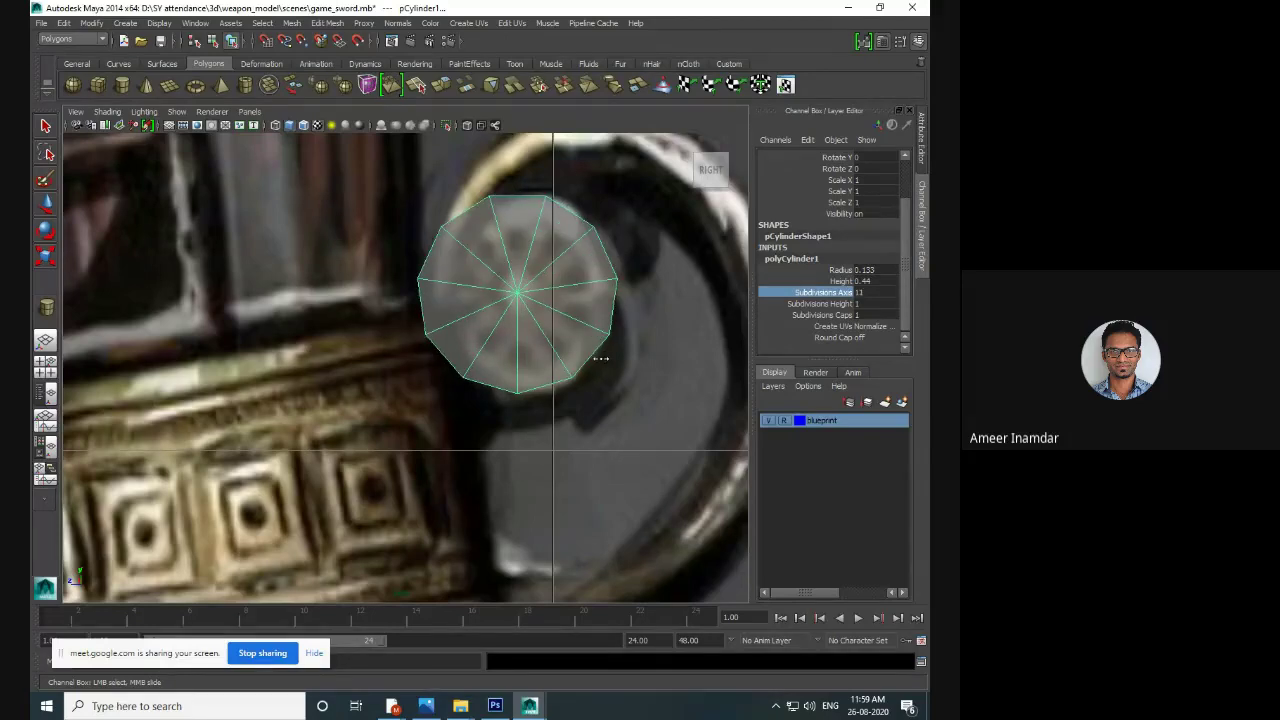
pyautogui.click(826, 316)
pyautogui.moveTo(631, 403)
pyautogui.mouseDown(button='middle')
pyautogui.moveTo(618, 401)
pyautogui.moveTo(658, 391)
pyautogui.moveTo(636, 396)
pyautogui.mouseUp(button='middle')
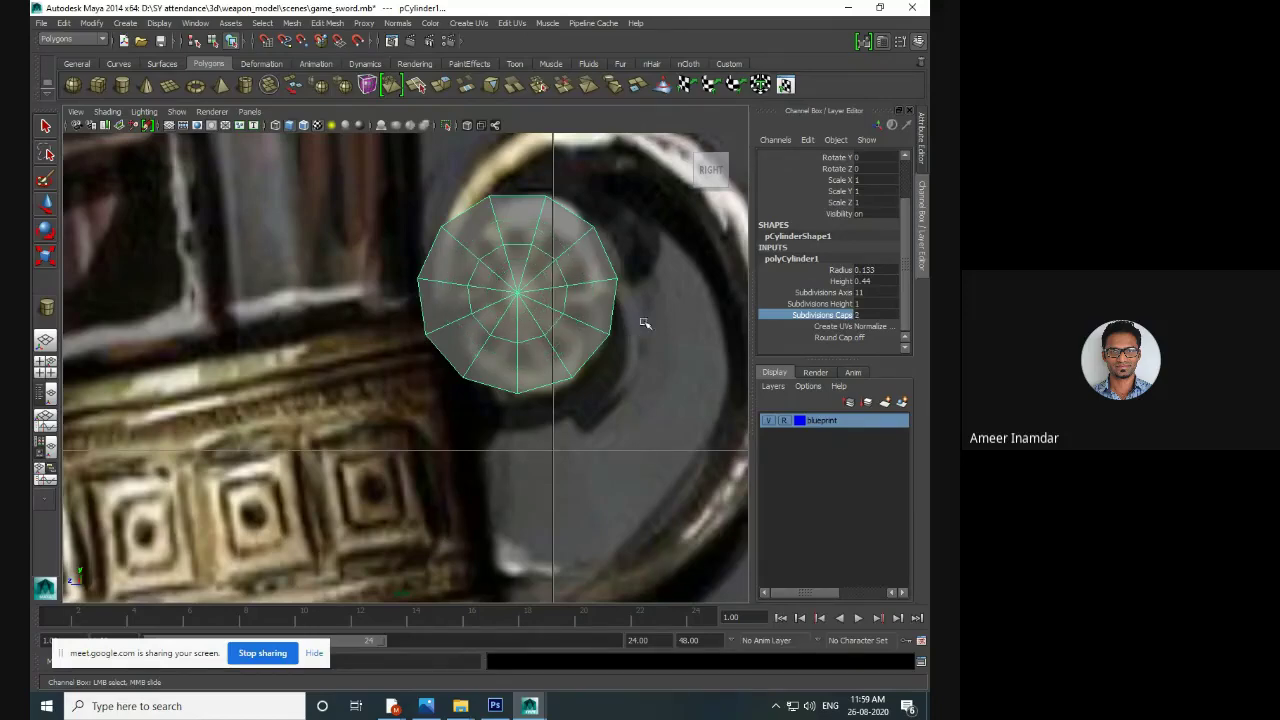
# - Flatten the cylinder into a thin disc by scaling it along X to about 0.41
pyautogui.press('space')
pyautogui.press('space')
pyautogui.keyDown('alt'); pyautogui.moveTo(534, 283); pyautogui.dragTo(400, 306); pyautogui.keyUp('alt')
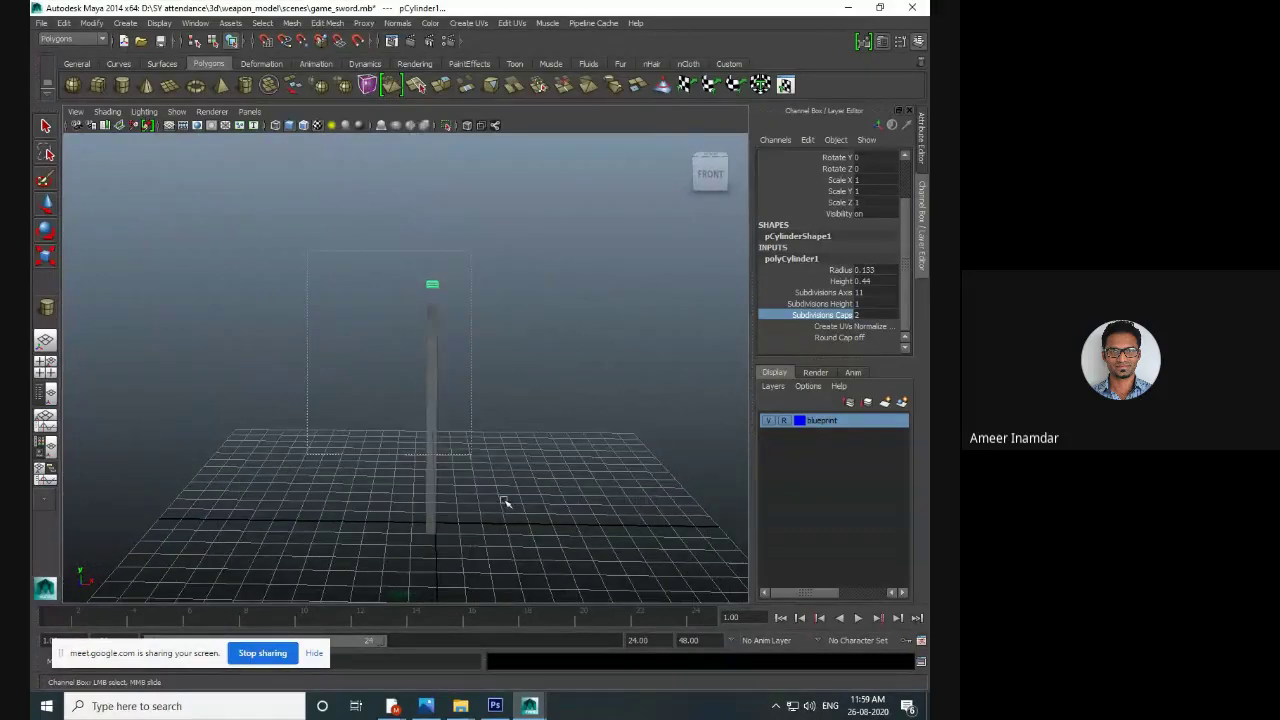
pyautogui.press('w')
pyautogui.press('e')
pyautogui.moveTo(497, 287); pyautogui.dragTo(455, 288)
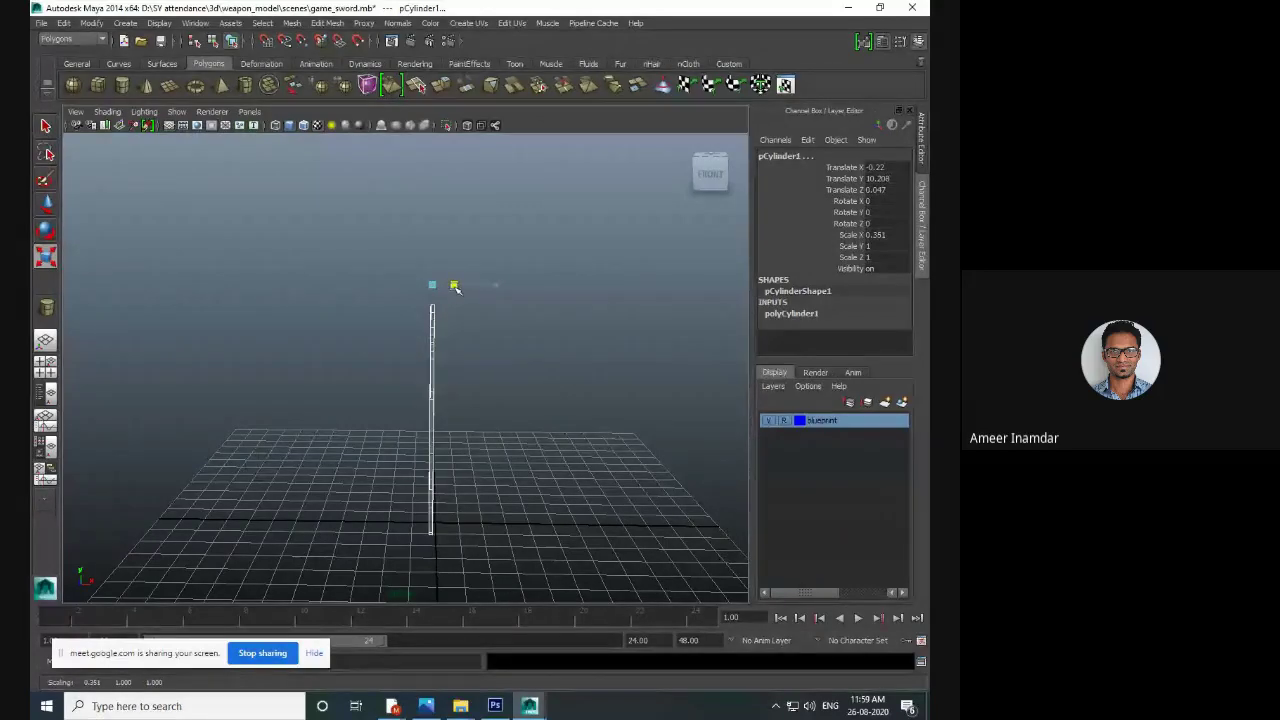
pyautogui.click(491, 366)
# - Move the disc slightly down and forward in the side view, to about Y 10.174 and Z 0.032
pyautogui.press('space')
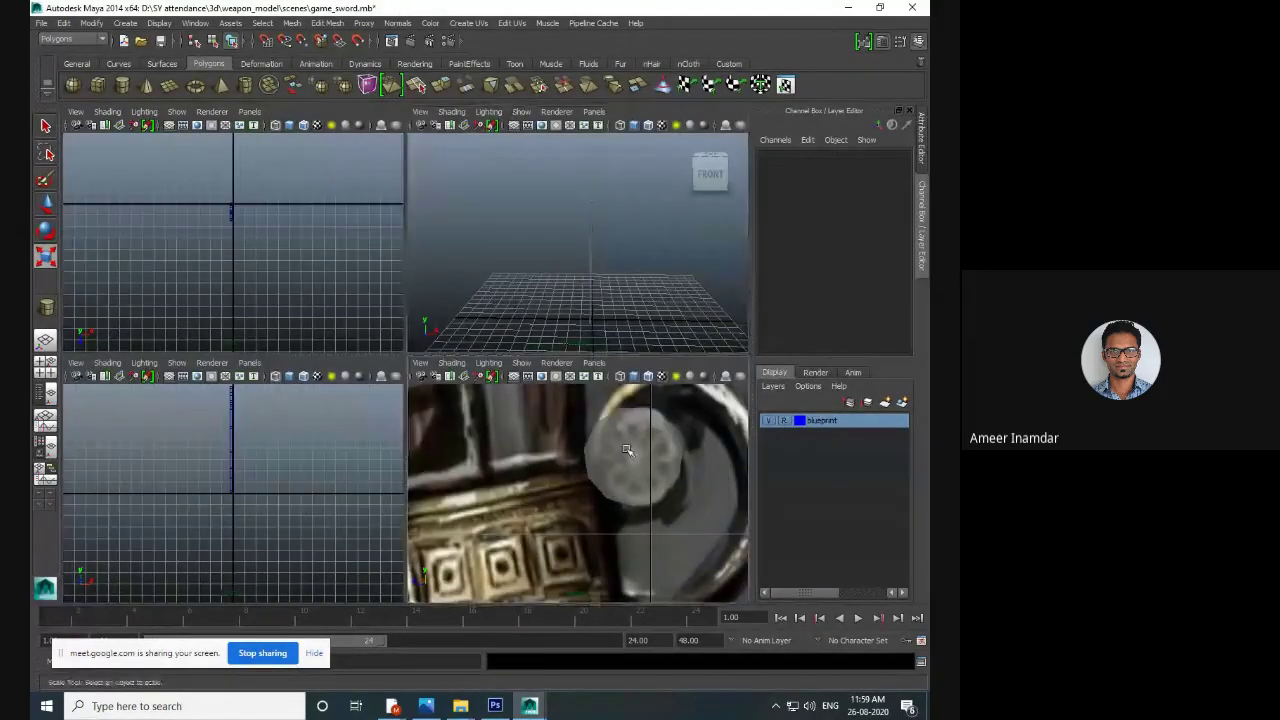
pyautogui.press('space')
pyautogui.click(493, 295)
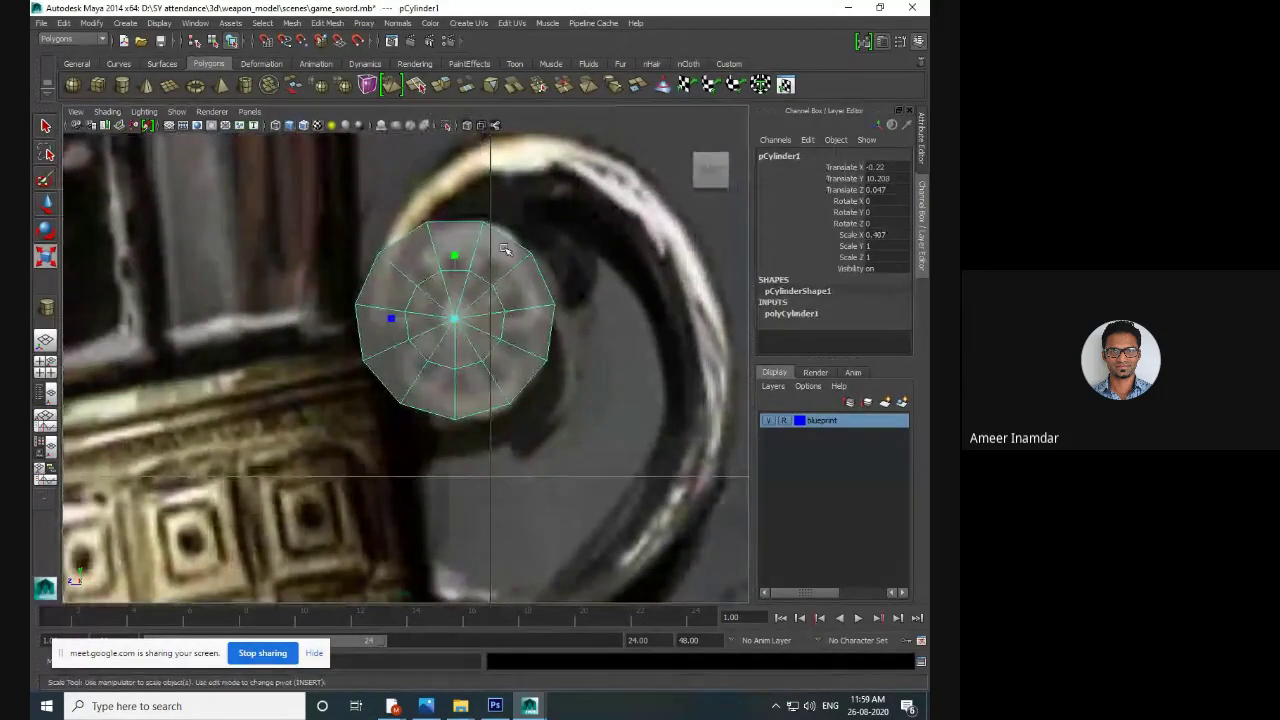
pyautogui.press('space')
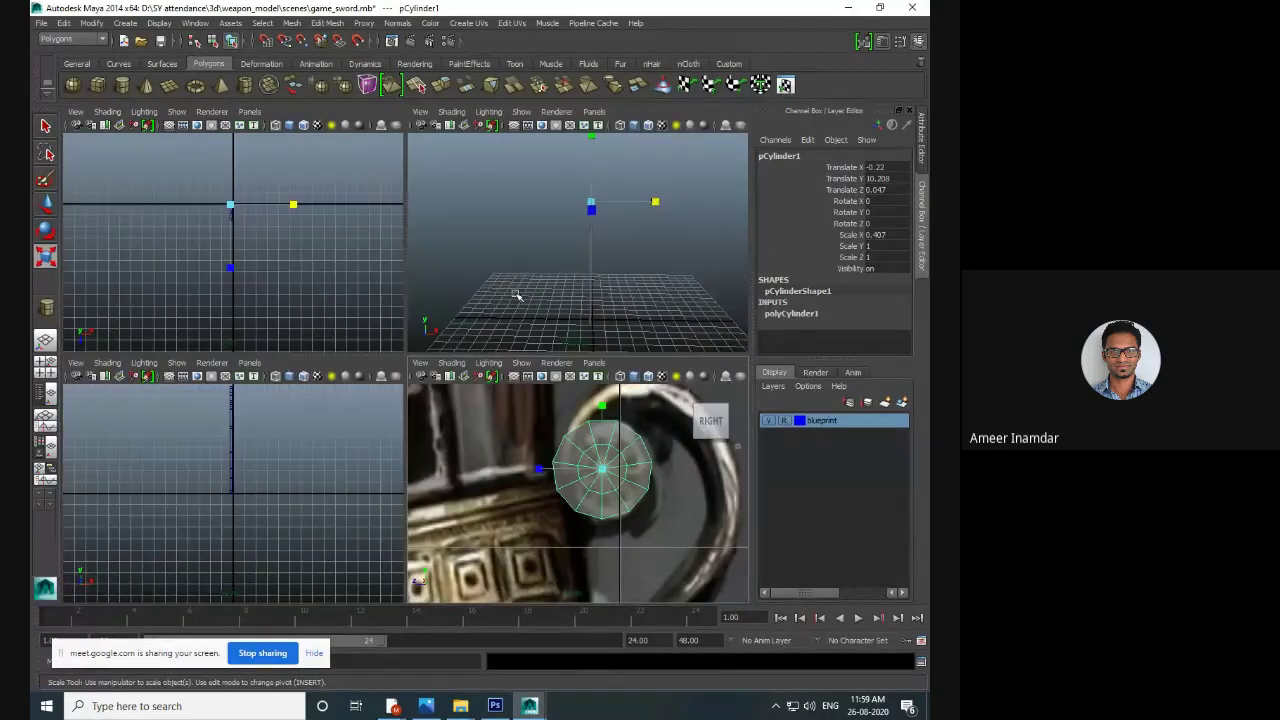
pyautogui.press('space')
pyautogui.press('space')
pyautogui.press('space')
pyautogui.keyDown('alt'); pyautogui.moveTo(482, 325); pyautogui.dragTo(492, 344, button='middle'); pyautogui.keyUp('alt')
pyautogui.press('w')
pyautogui.moveTo(469, 351)
pyautogui.mouseDown()
pyautogui.moveTo(462, 598)
pyautogui.moveTo(460, 415)
pyautogui.moveTo(466, 361)
pyautogui.moveTo(476, 364)
pyautogui.mouseUp()
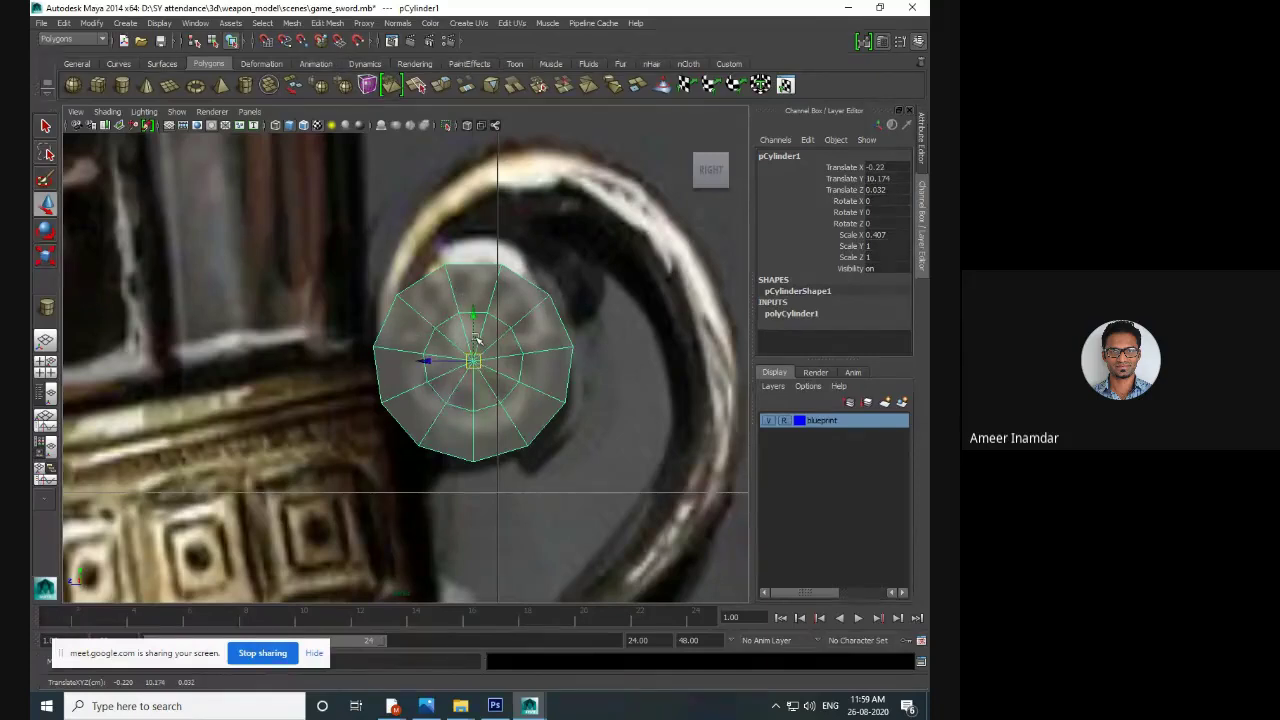
pyautogui.keyDown('alt'); pyautogui.moveTo(476, 322); pyautogui.dragTo(479, 335, button='middle'); pyautogui.keyUp('alt')
# - Select the two adjoining rim faces at the disc's top and upper back edge in face mode
pyautogui.moveTo(478, 287); pyautogui.dragTo(489, 326, button='right')
pyautogui.moveTo(483, 289); pyautogui.dragTo(482, 290)
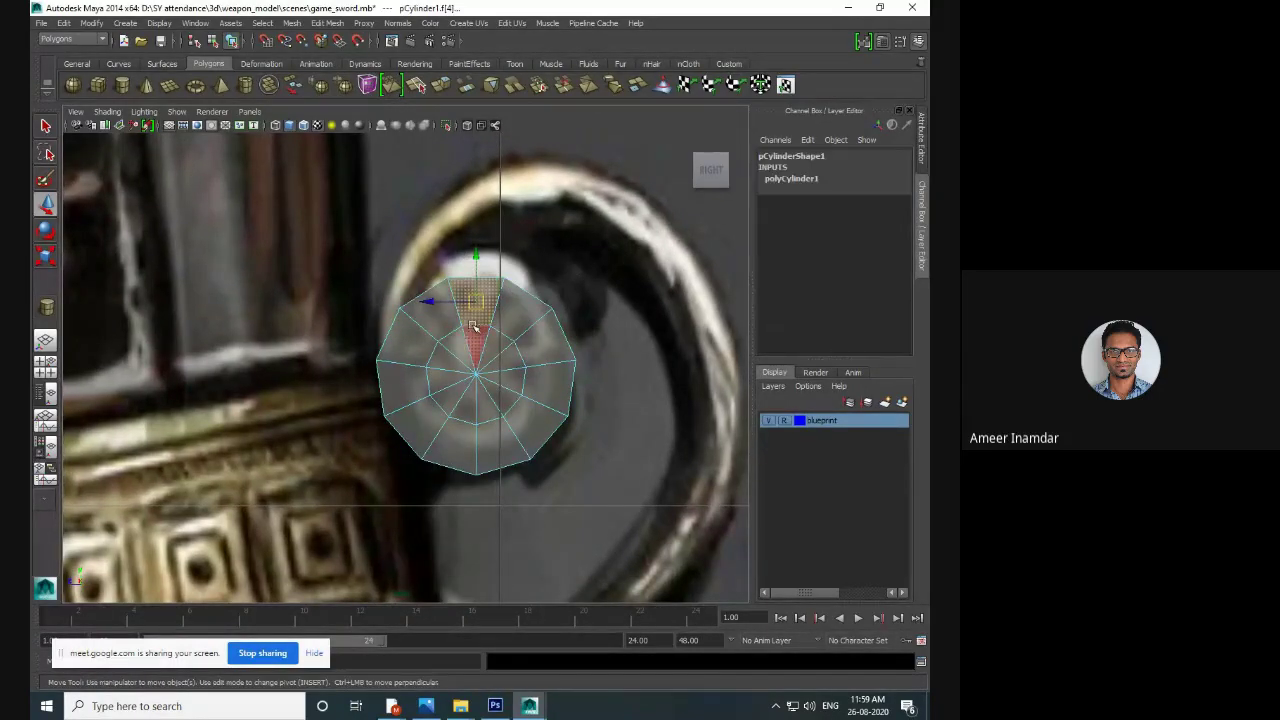
pyautogui.press('space')
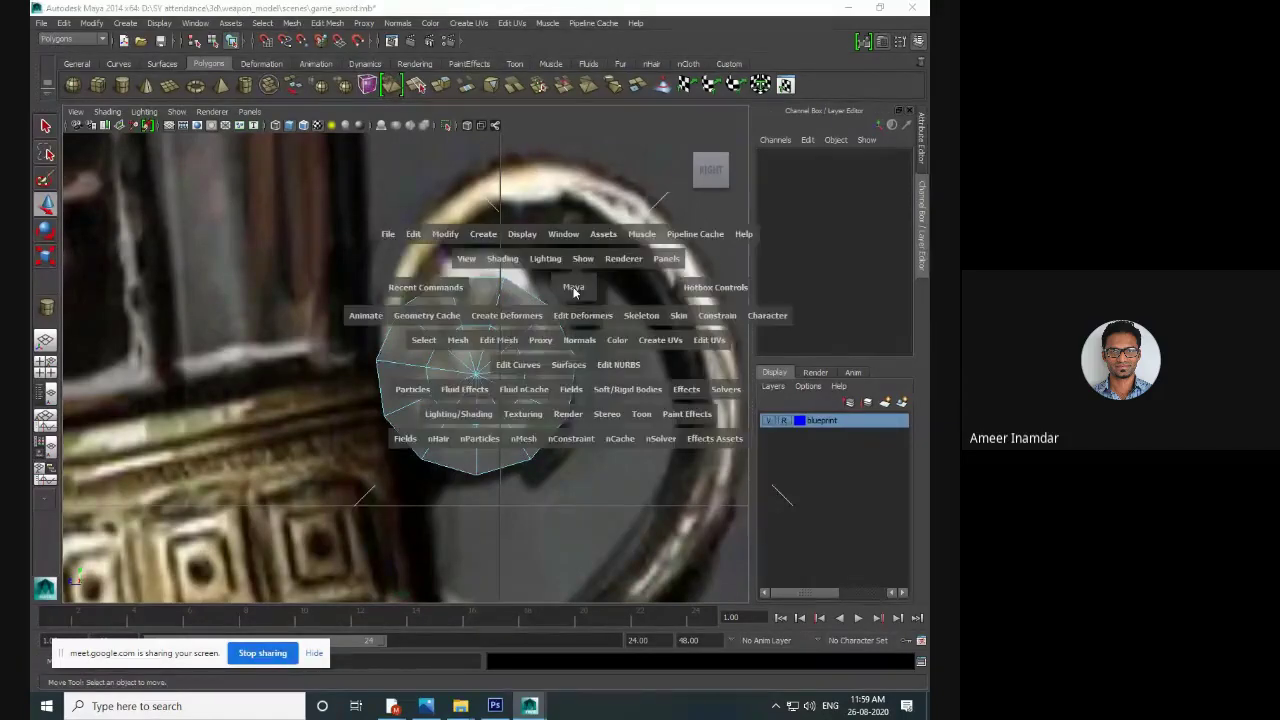
pyautogui.press('space')
pyautogui.scroll(1, 483, 314)
pyautogui.keyDown('alt'); pyautogui.moveTo(481, 317); pyautogui.dragTo(487, 348, button='middle'); pyautogui.keyUp('alt')
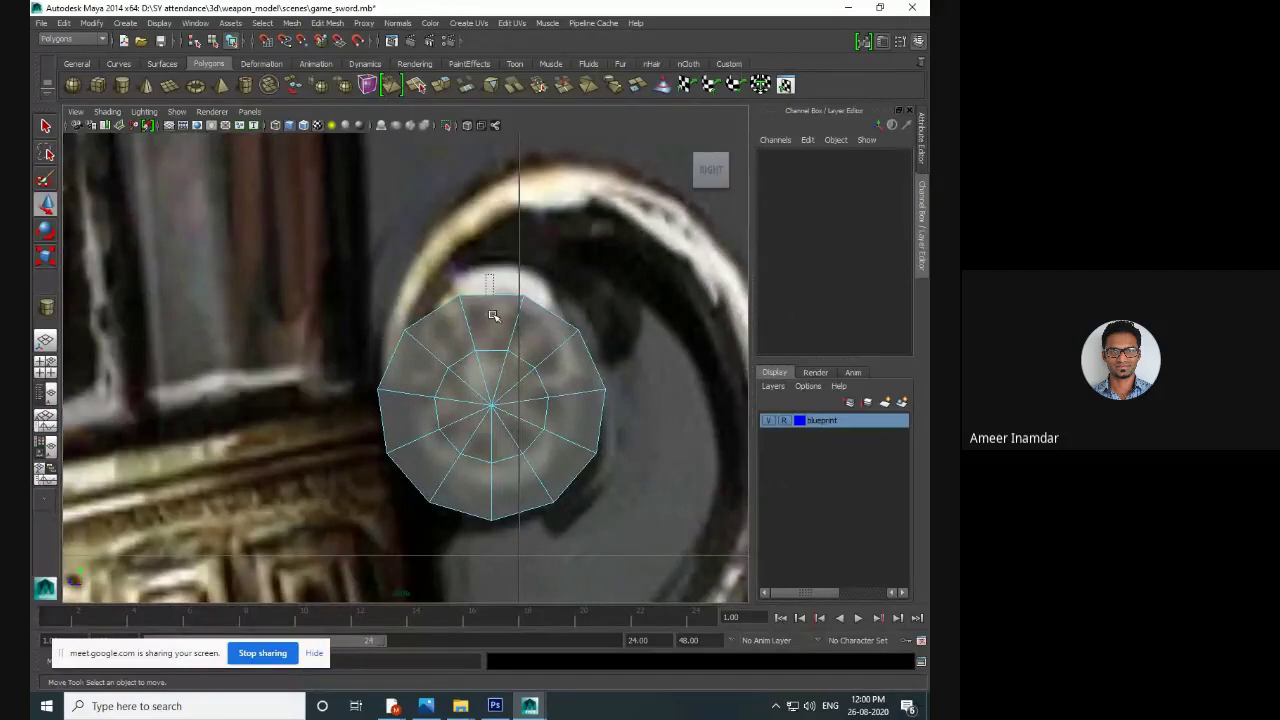
pyautogui.click(494, 320)
pyautogui.moveTo(456, 272); pyautogui.dragTo(577, 297)
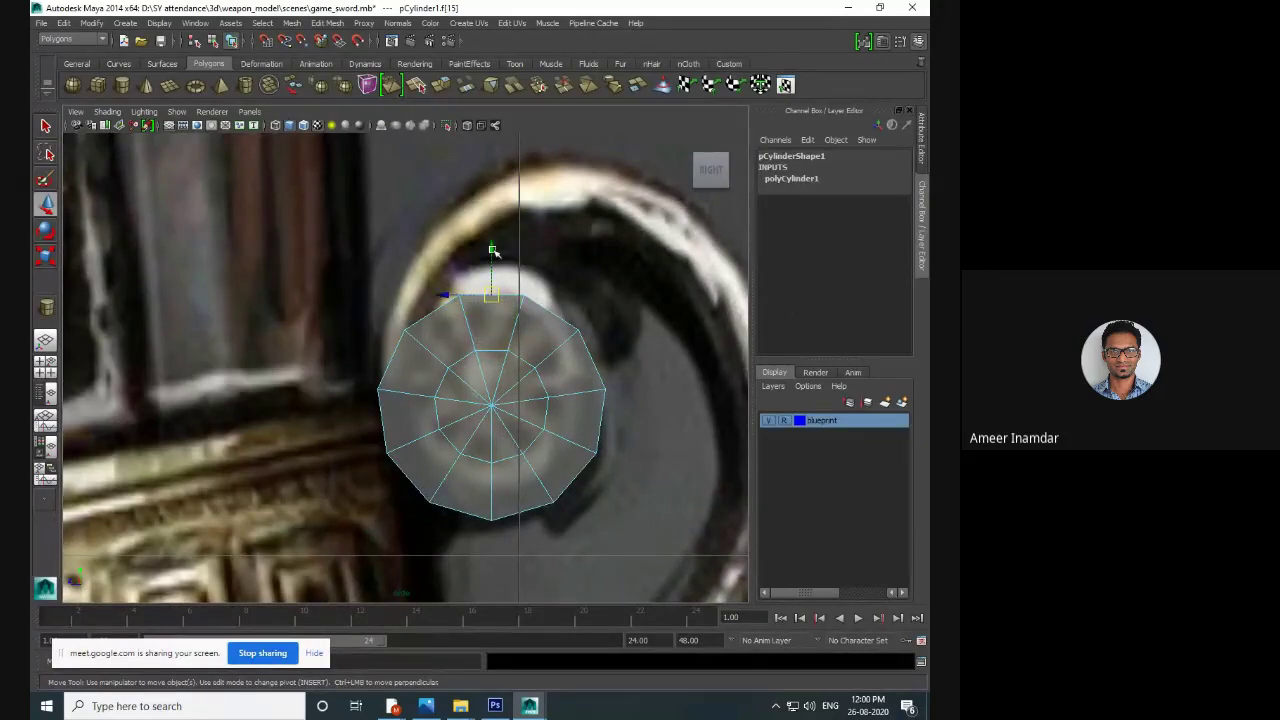
pyautogui.keyDown('alt'); pyautogui.moveTo(492, 247); pyautogui.dragTo(495, 258, button='middle'); pyautogui.keyUp('alt')
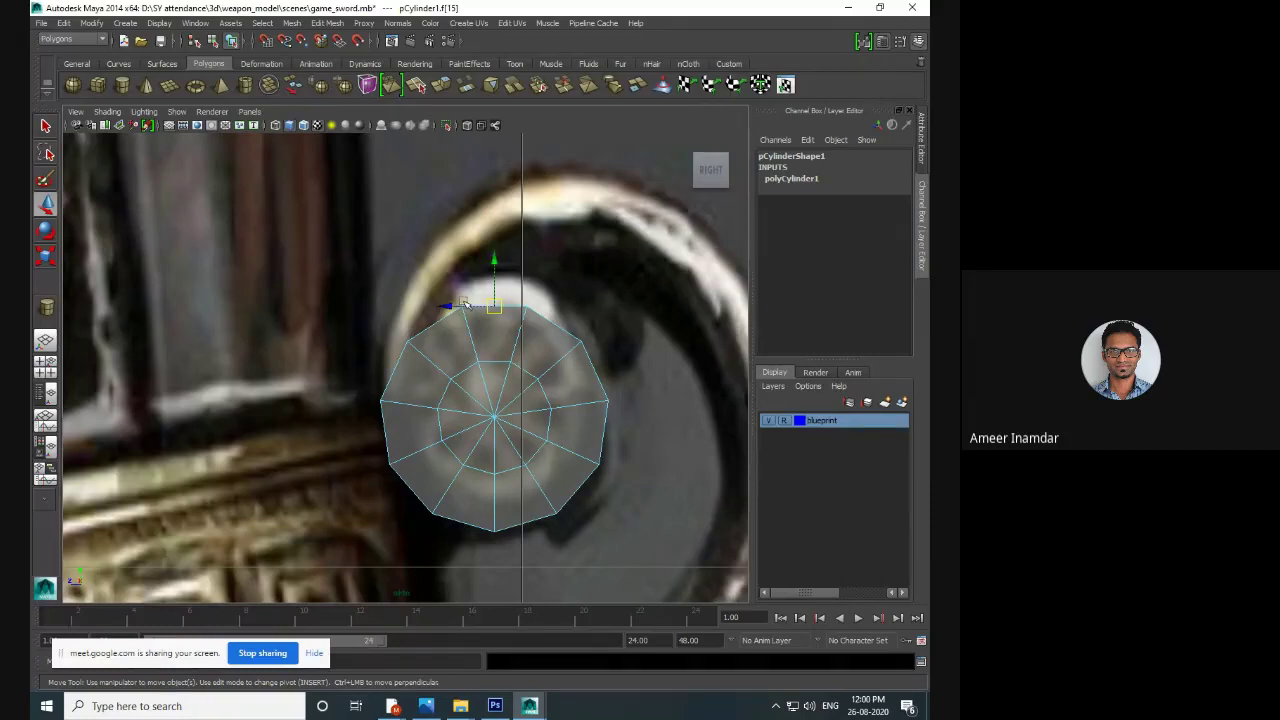
pyautogui.moveTo(478, 326); pyautogui.dragTo(457, 349)
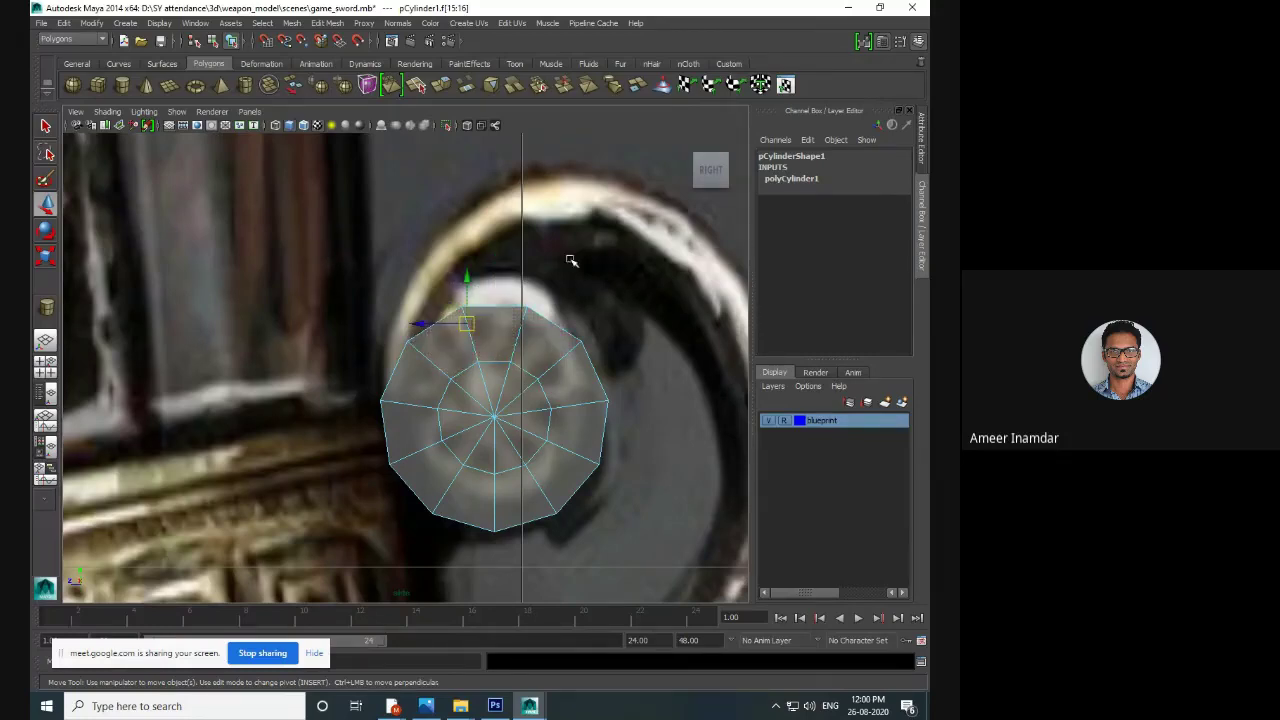
# - Extrude the two selected rim faces and pull them outward above the disc
pyautogui.click(327, 23)
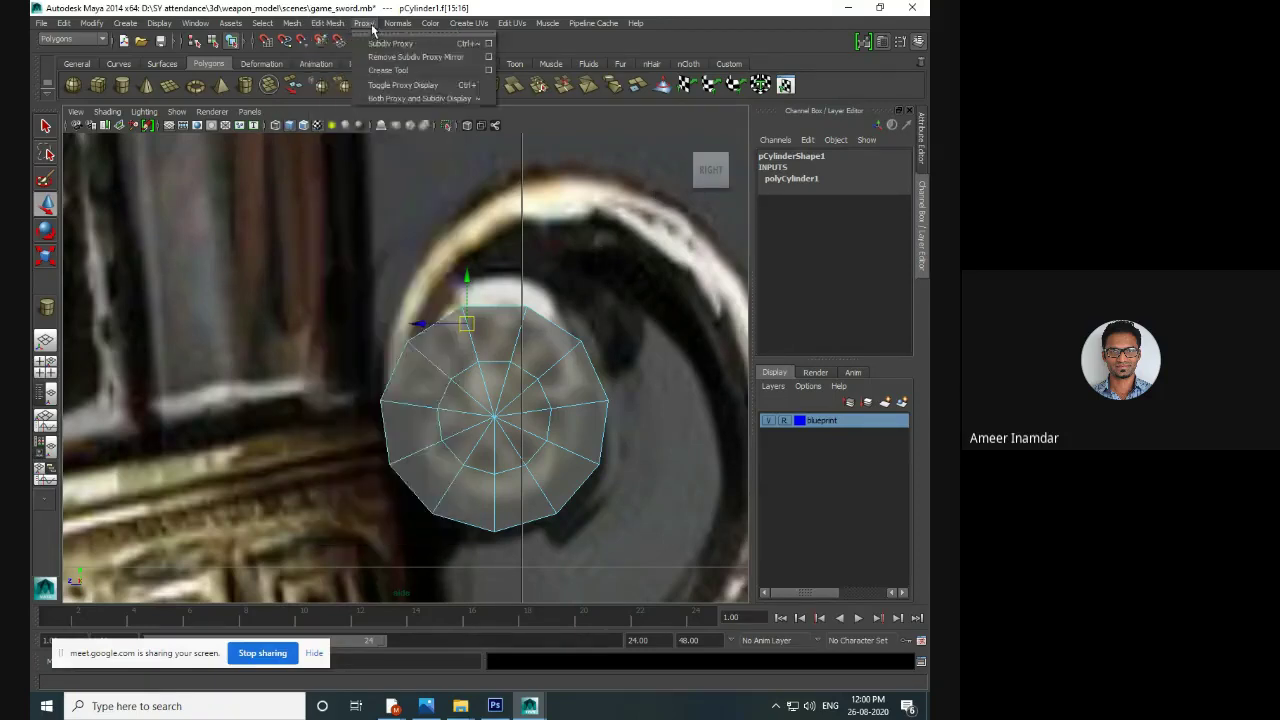
pyautogui.click(328, 22)
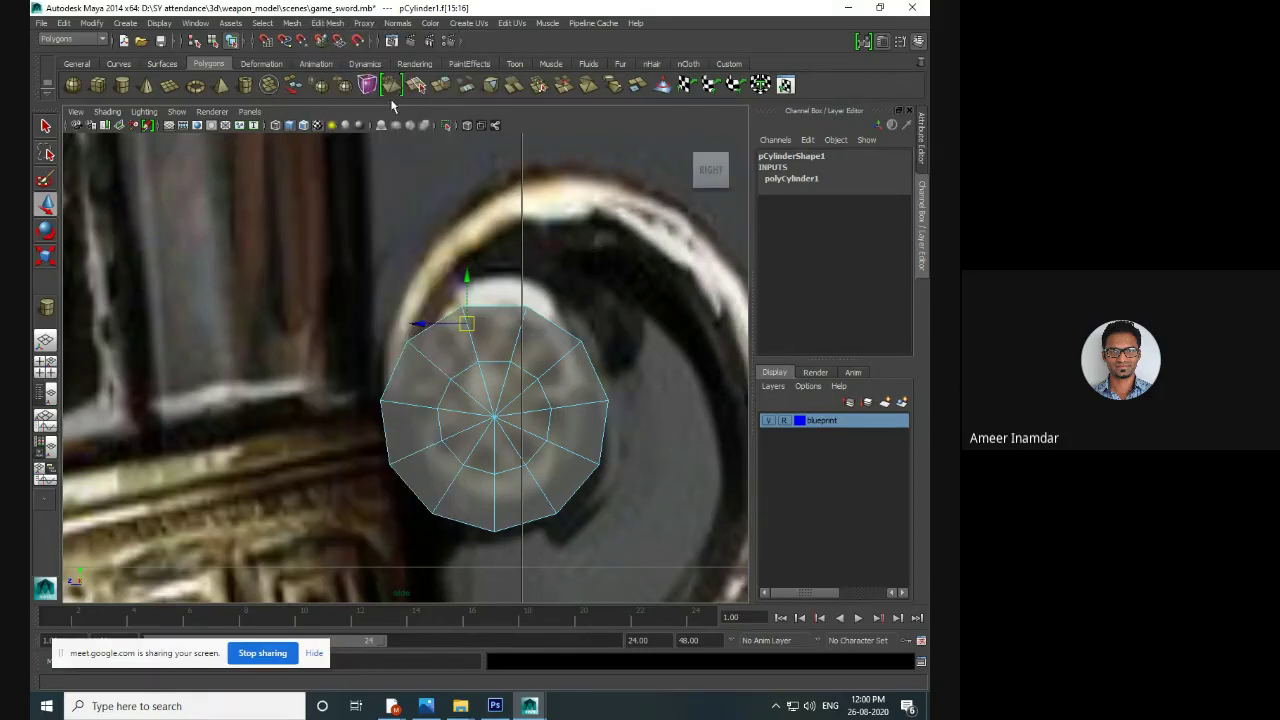
pyautogui.click(445, 88)
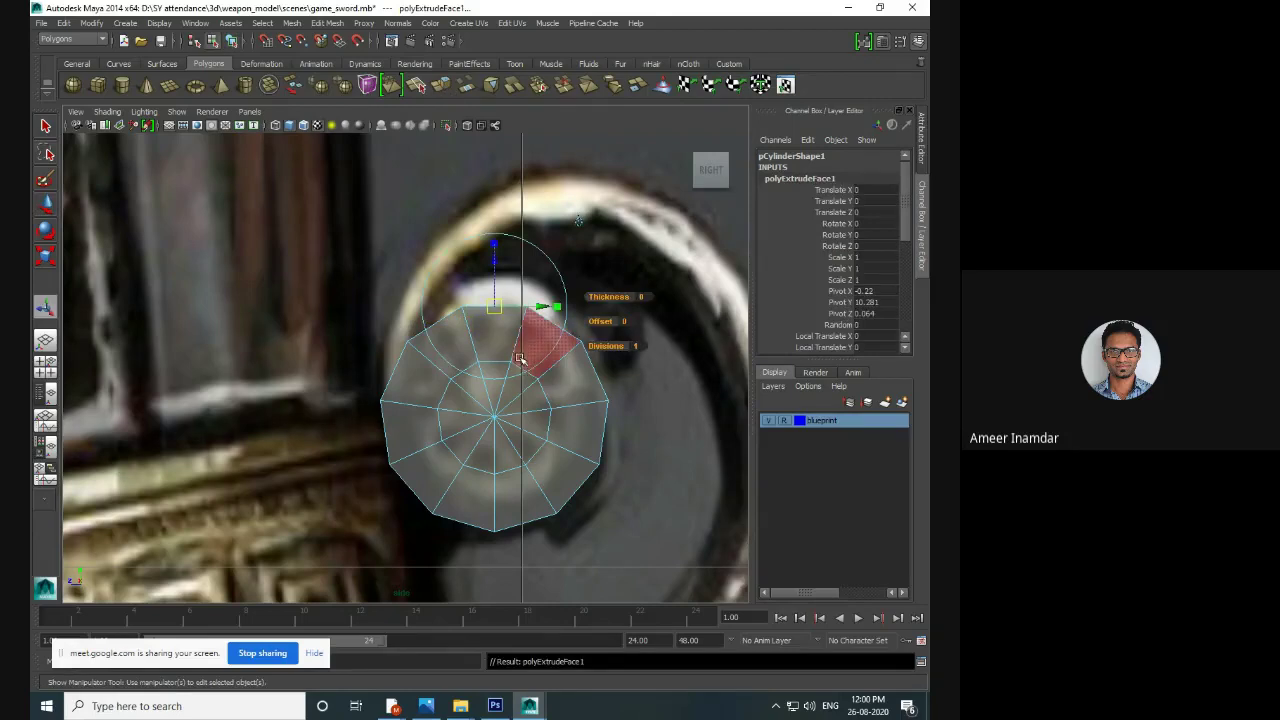
pyautogui.moveTo(494, 272); pyautogui.dragTo(578, 188)
pyautogui.moveTo(494, 230); pyautogui.dragTo(458, 195)
pyautogui.press('w')
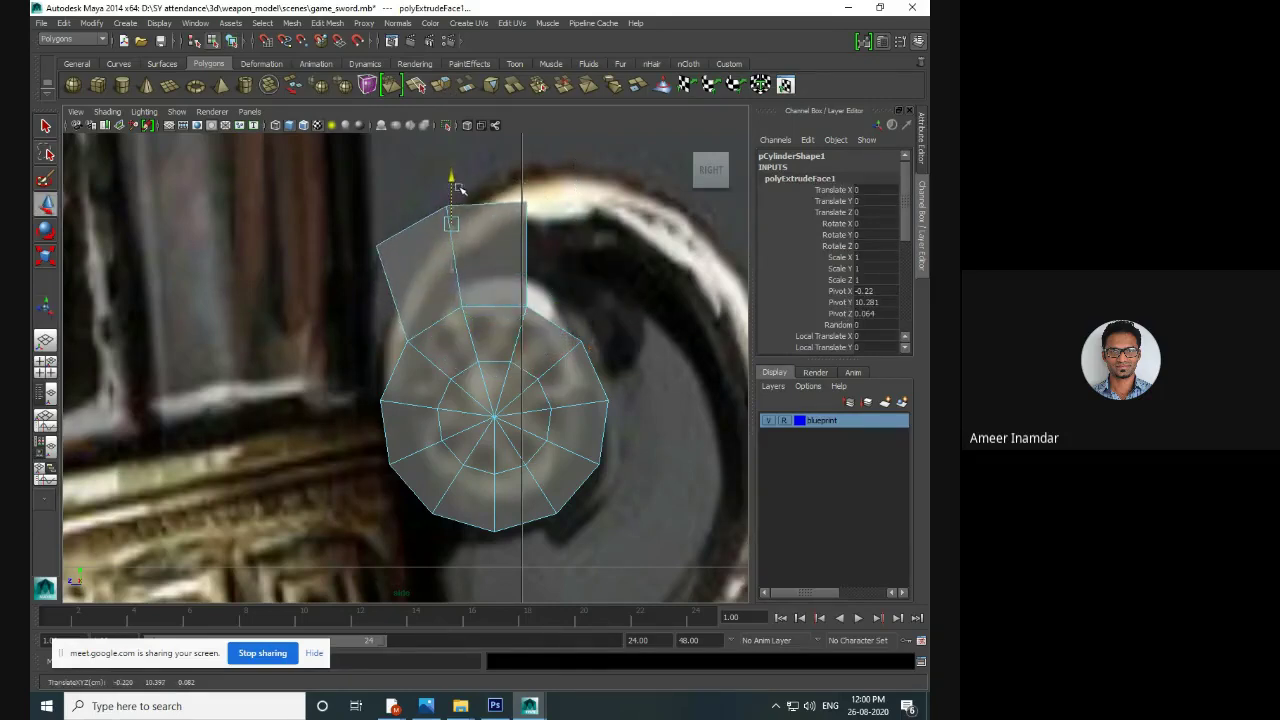
# - Try to rotate the extruded faces and move them toward the scroll, and undo both changes
pyautogui.press('e')
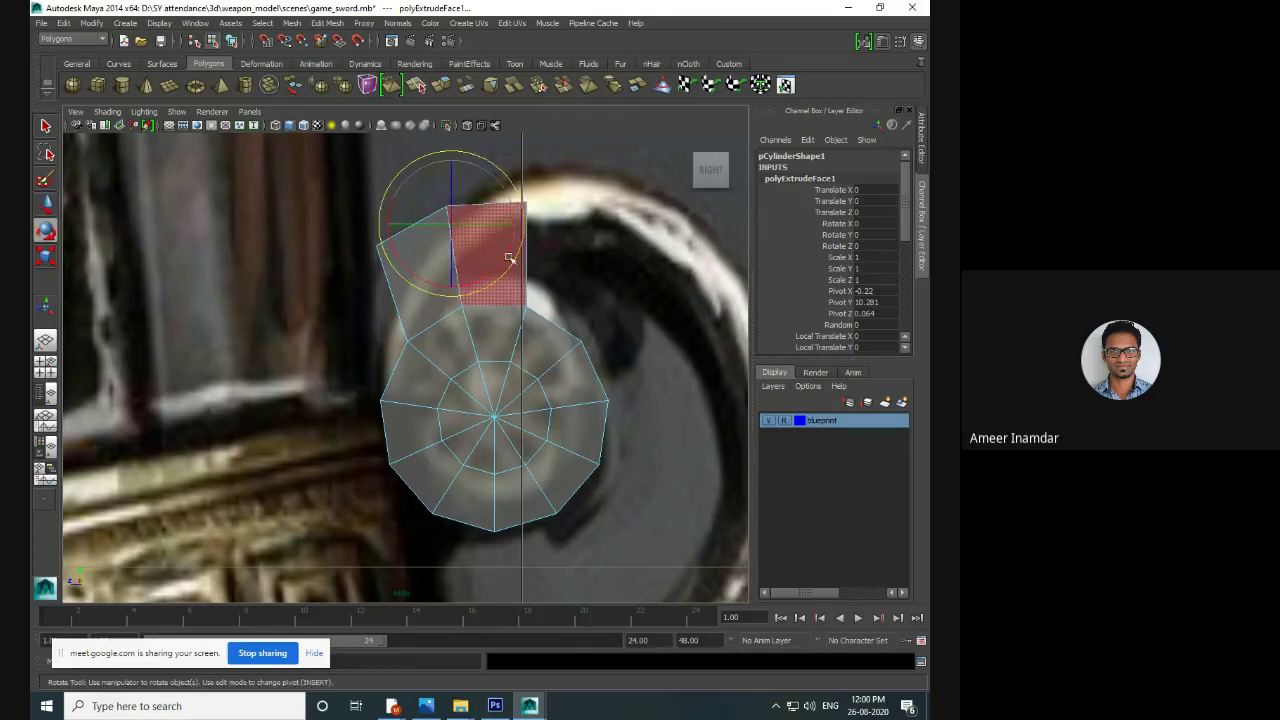
pyautogui.moveTo(514, 242); pyautogui.dragTo(421, 315)
pyautogui.press('w')
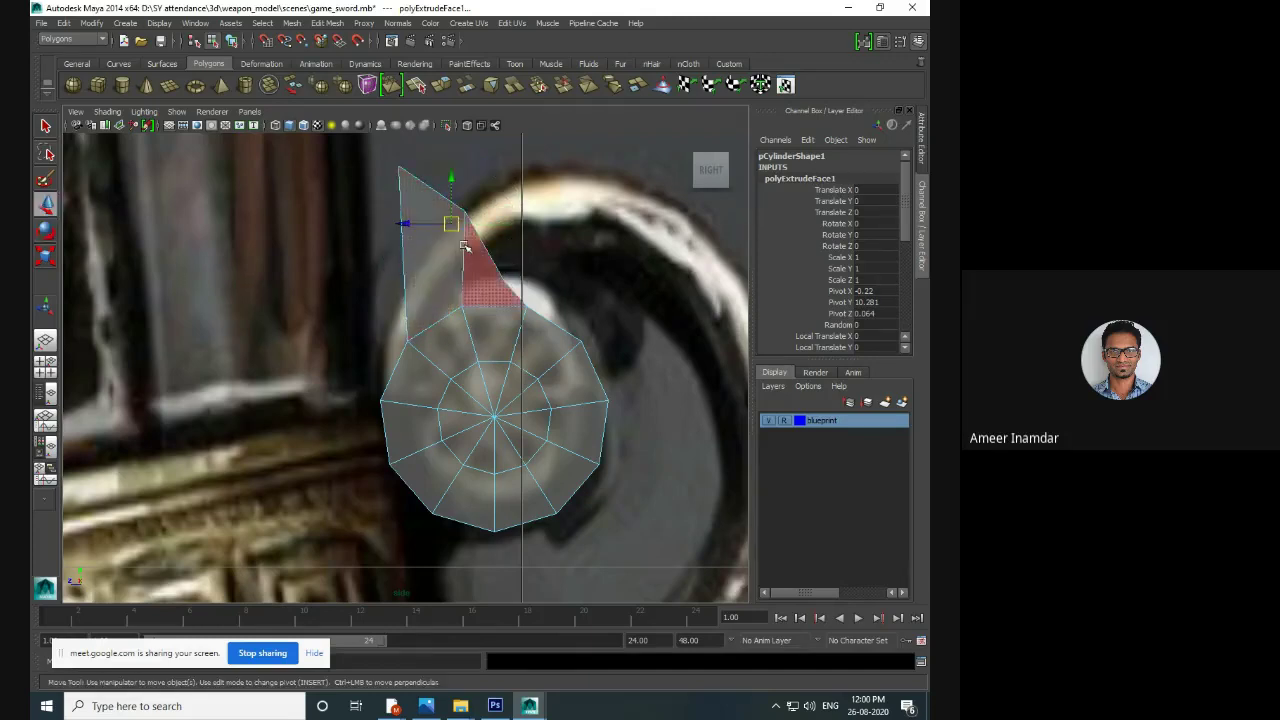
pyautogui.moveTo(452, 220); pyautogui.dragTo(524, 313)
pyautogui.hotkey('ctrl', 'z')
pyautogui.hotkey('ctrl', 'z')
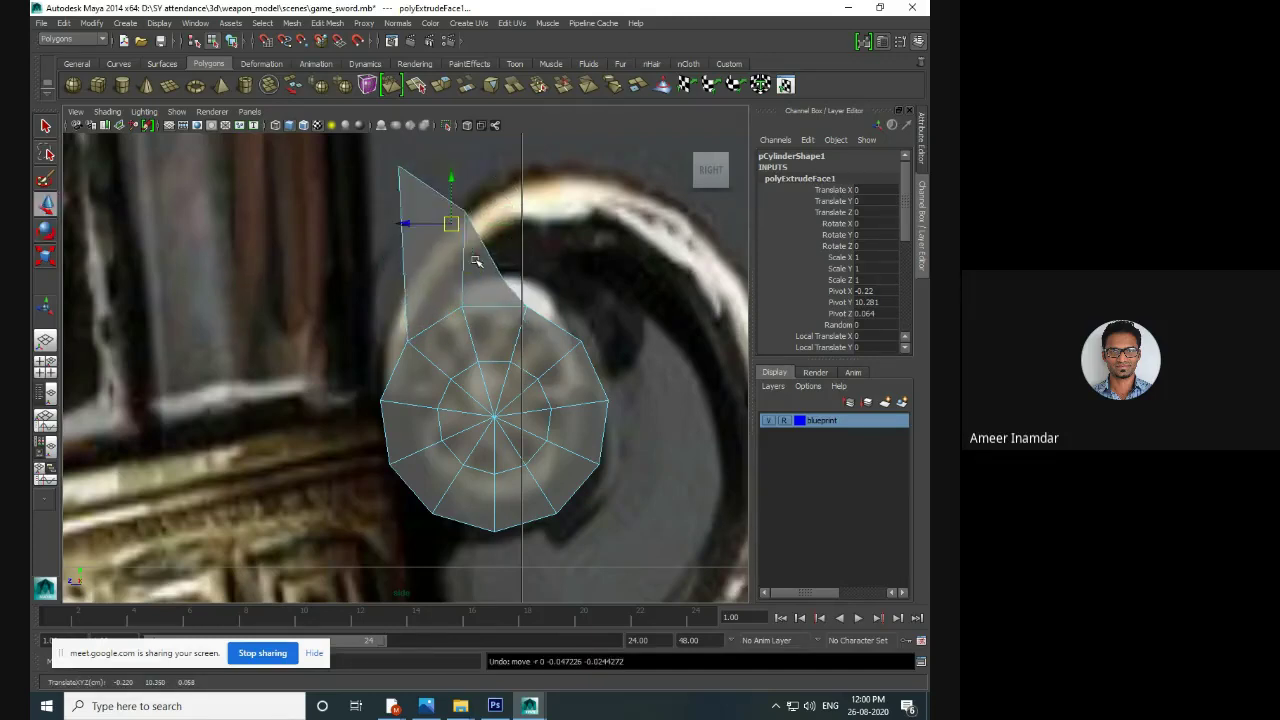
# - Lower the extruded faces close to the disc's upper rim and extrude them again upward for the next scroll segment
pyautogui.moveTo(452, 222); pyautogui.dragTo(465, 282)
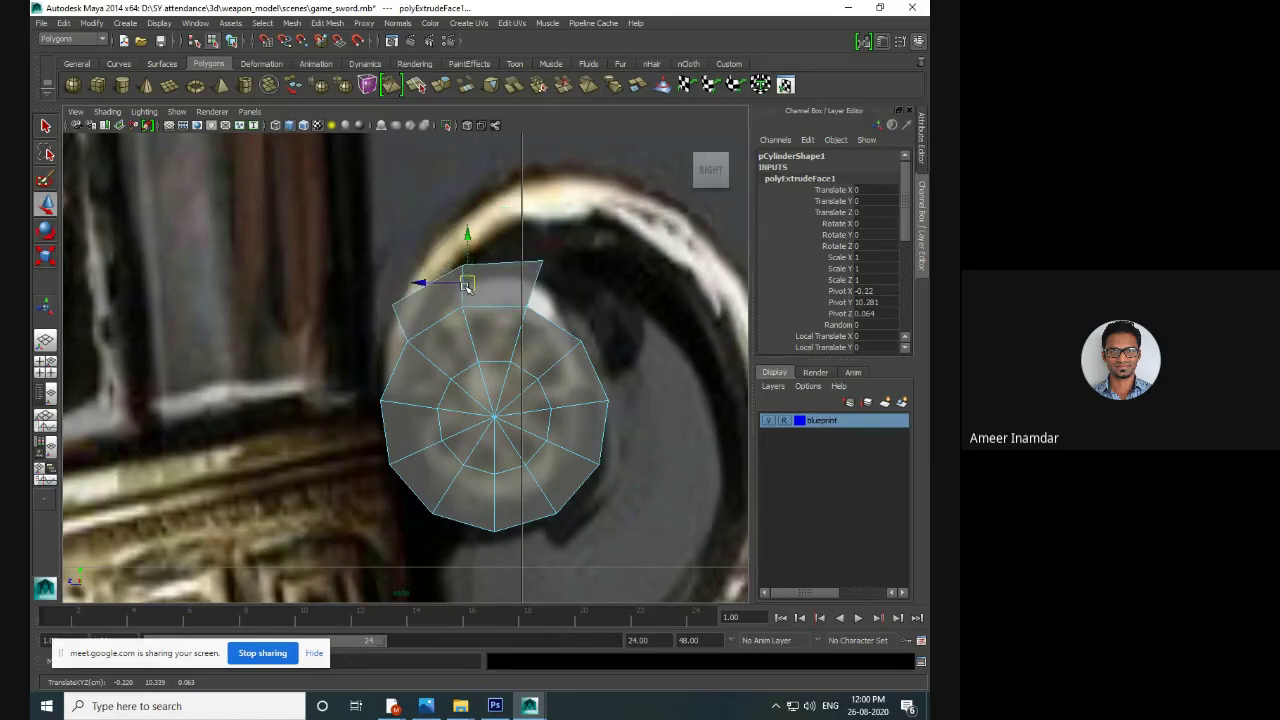
pyautogui.scroll(2, 490, 266)
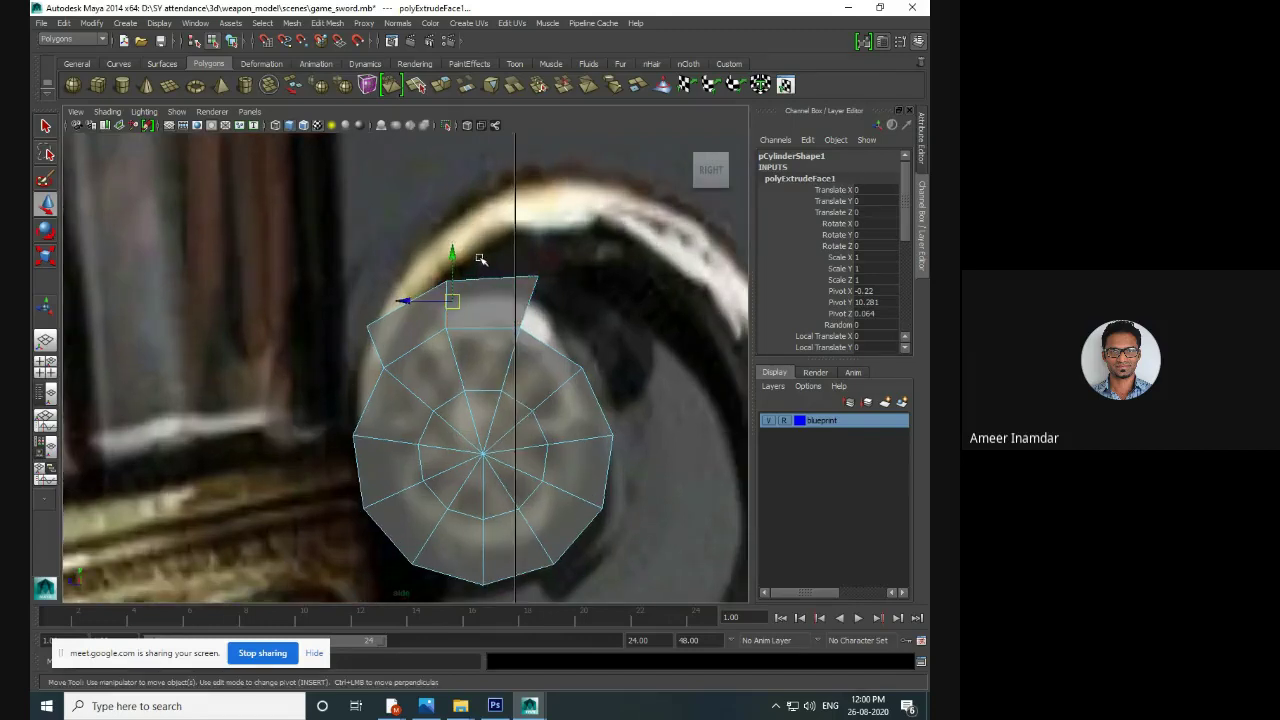
pyautogui.hotkey('ctrl', 'e')
pyautogui.moveTo(452, 255); pyautogui.dragTo(452, 150)
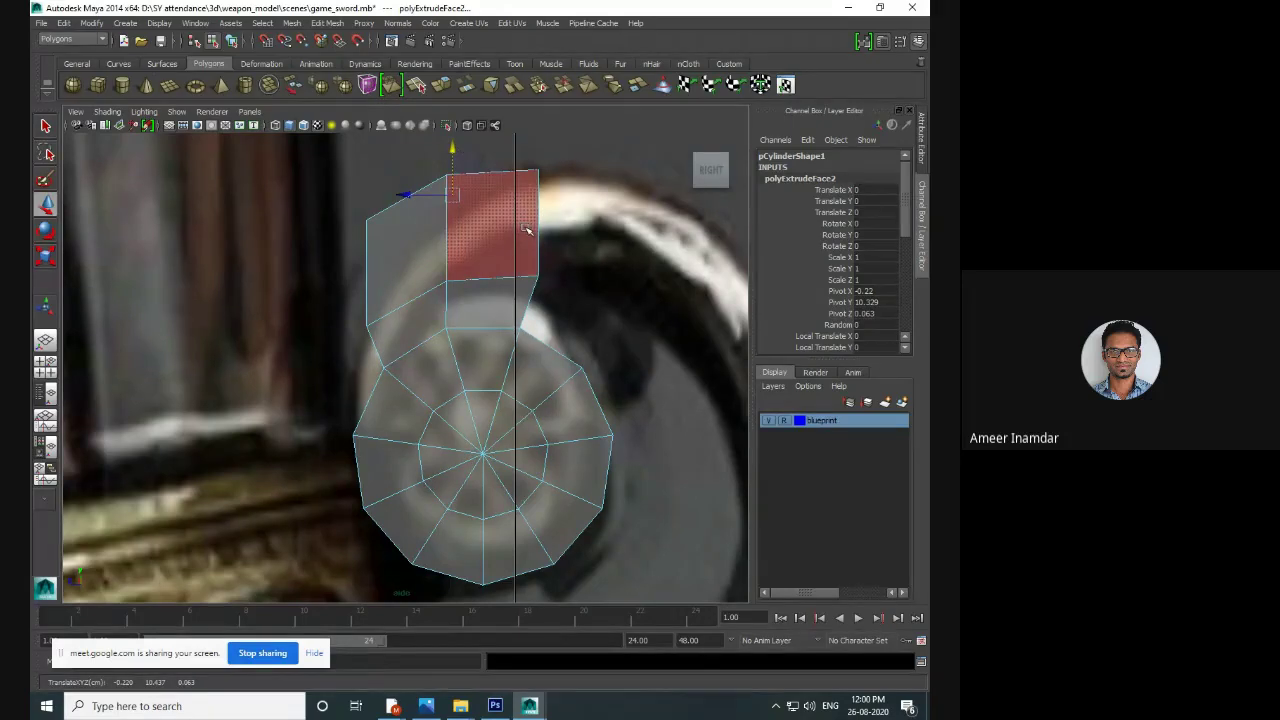
# - Rotate the second extrusion's end faces and move them to the right along the blueprint's upper scroll curve
pyautogui.press('e')
pyautogui.moveTo(525, 196); pyautogui.dragTo(508, 279)
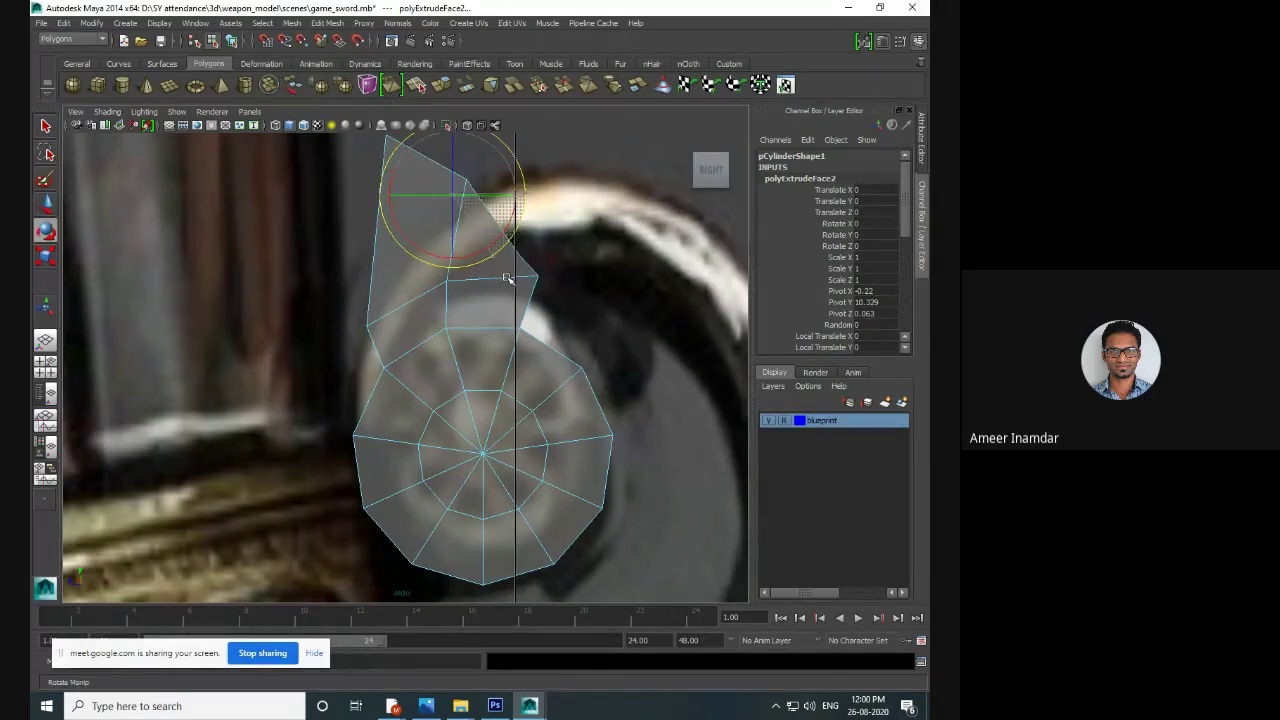
pyautogui.press('w')
pyautogui.moveTo(457, 194); pyautogui.dragTo(568, 240)
pyautogui.keyDown('alt'); pyautogui.moveTo(568, 240); pyautogui.dragTo(319, 226, button='middle'); pyautogui.keyUp('alt')
# - Extrude the end faces a third time and place the new segment further along the scroll, slightly downward
pyautogui.click(441, 87)
pyautogui.press('w')
pyautogui.moveTo(285, 226); pyautogui.dragTo(338, 243)
pyautogui.press('e')
pyautogui.press('w')
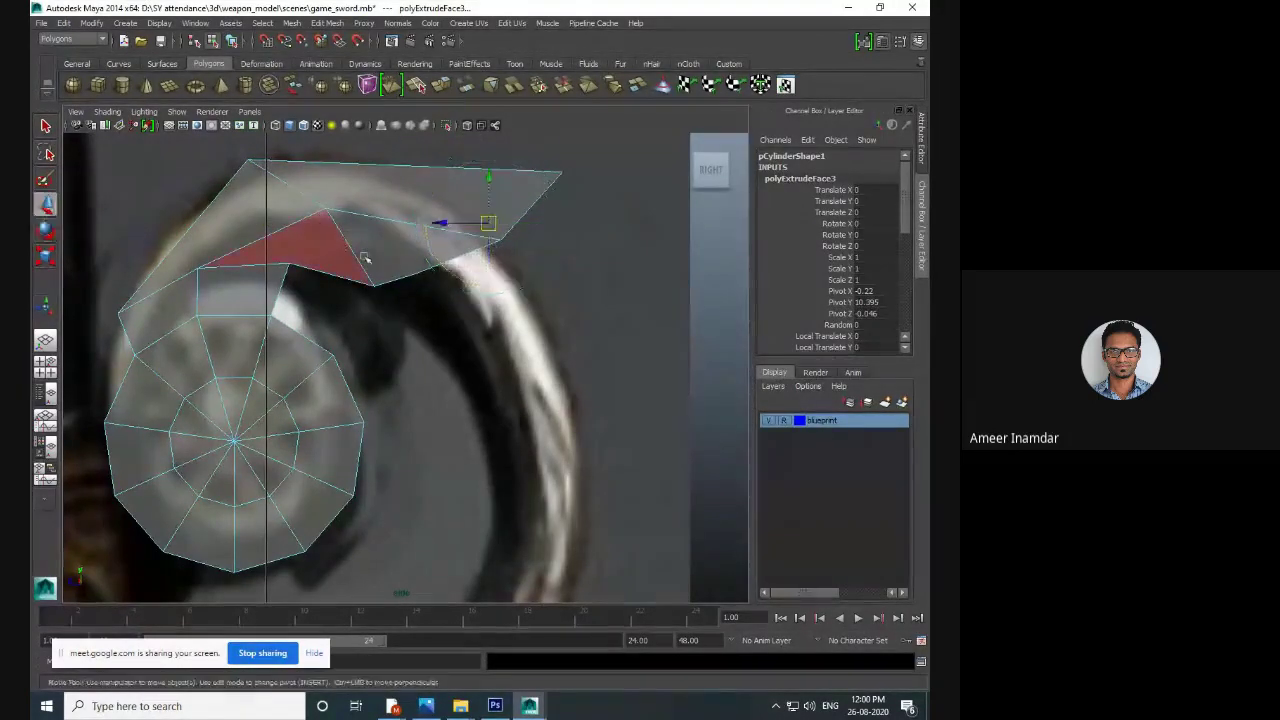
pyautogui.moveTo(489, 224); pyautogui.dragTo(462, 296)
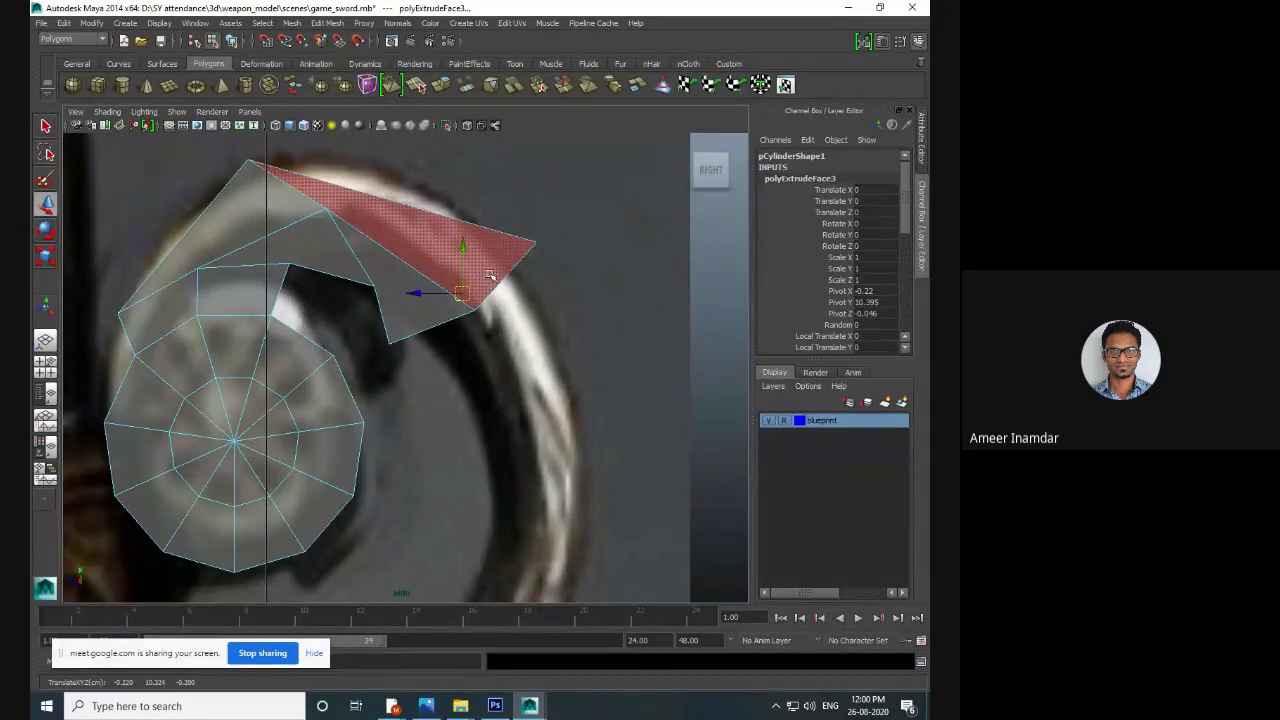
# - In vertex mode, pull the arm's inner vertices down toward the disc to narrow the gap between them
pyautogui.moveTo(507, 266); pyautogui.dragTo(445, 281, button='right')
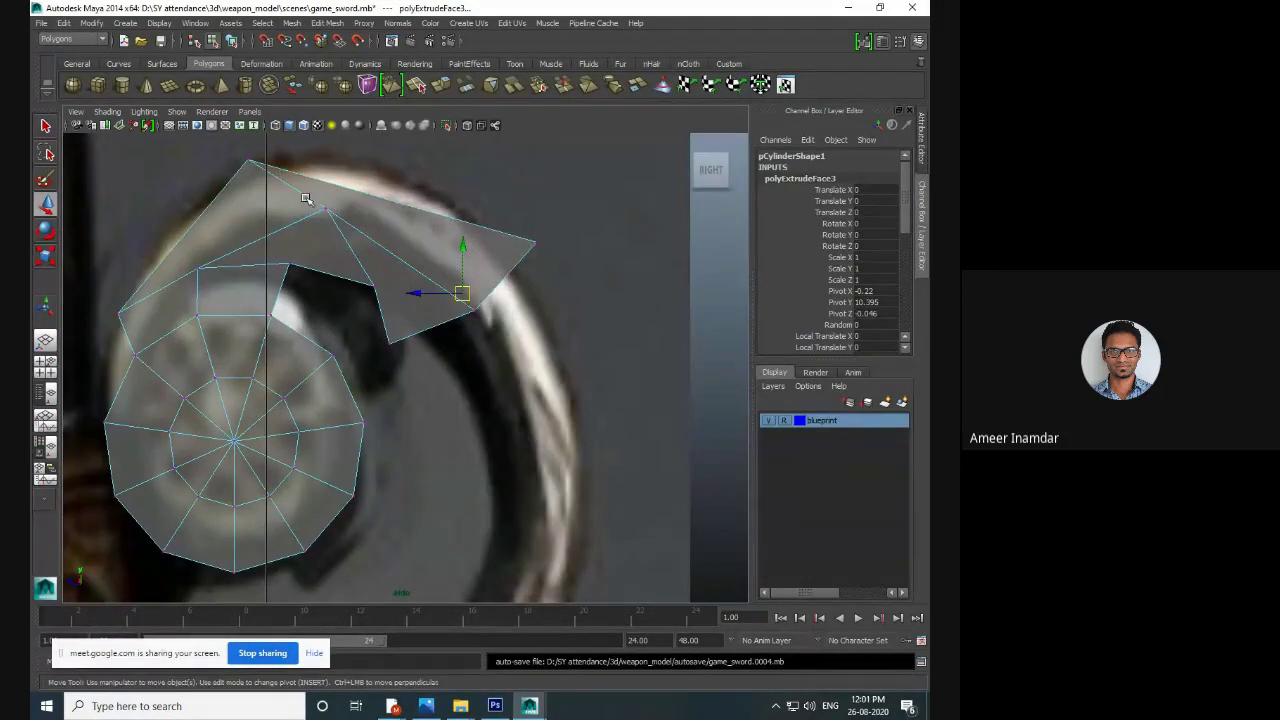
pyautogui.click(323, 206)
pyautogui.moveTo(385, 289); pyautogui.dragTo(343, 306)
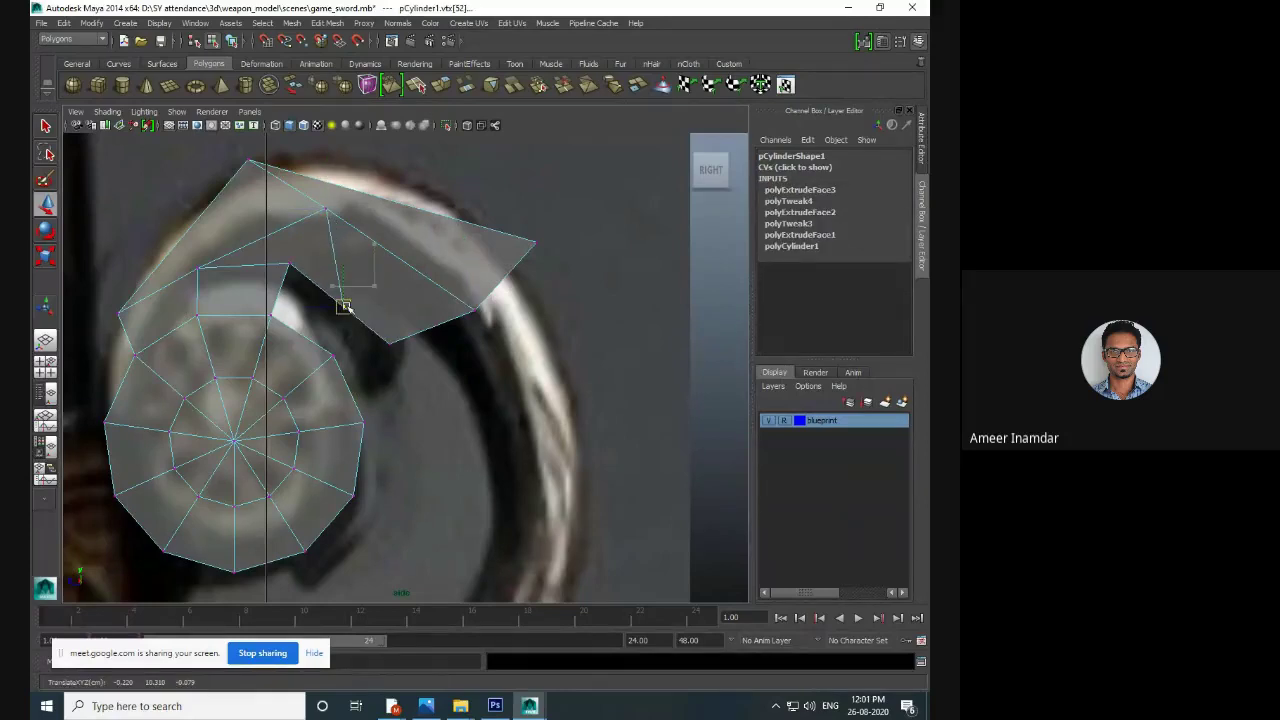
pyautogui.moveTo(283, 258); pyautogui.dragTo(312, 308)
pyautogui.keyDown('alt'); pyautogui.moveTo(281, 279); pyautogui.dragTo(285, 245, button='middle'); pyautogui.keyUp('alt')
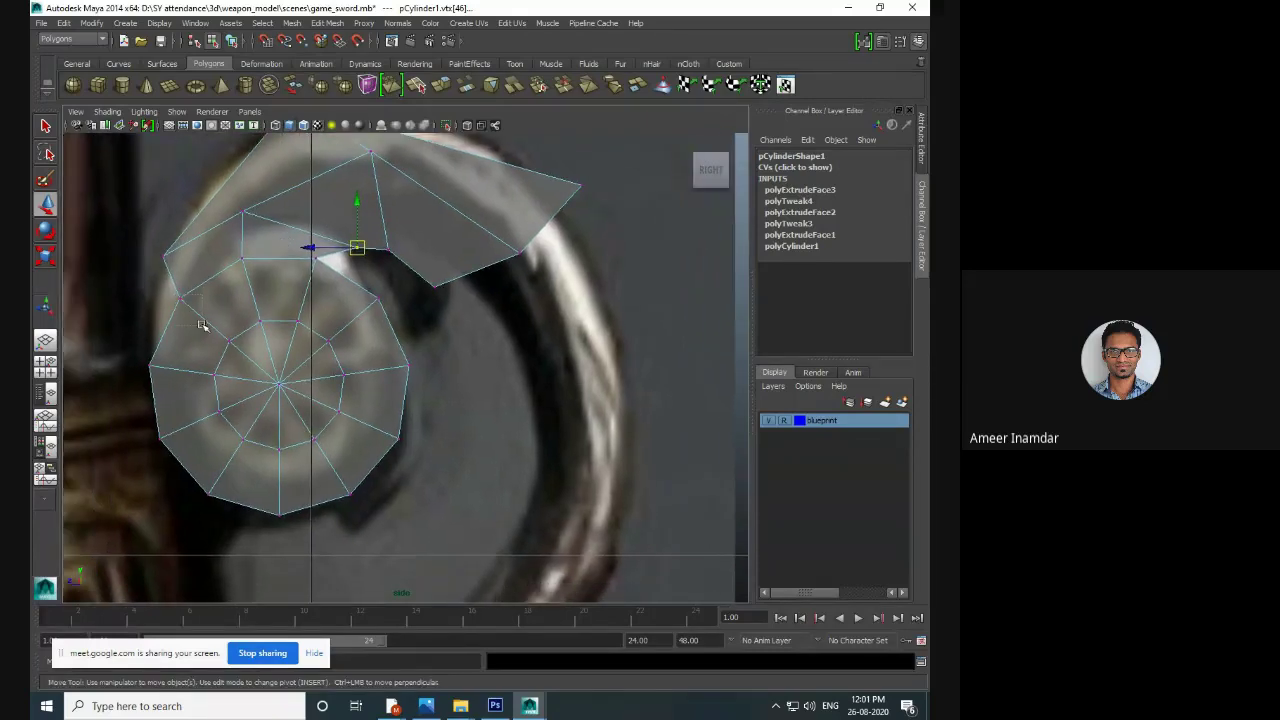
# - Move the disc's left, top and right rim vertices outward to fit the scroll's rounded end on the blueprint
pyautogui.moveTo(202, 325); pyautogui.dragTo(151, 311)
pyautogui.keyDown('alt'); pyautogui.moveTo(256, 255); pyautogui.dragTo(241, 314, button='middle'); pyautogui.keyUp('alt')
pyautogui.click(228, 318)
pyautogui.moveTo(228, 318); pyautogui.dragTo(225, 328)
pyautogui.click(302, 319)
pyautogui.moveTo(318, 332); pyautogui.dragTo(388, 371)
pyautogui.moveTo(378, 414); pyautogui.dragTo(428, 459)
pyautogui.moveTo(393, 425); pyautogui.dragTo(405, 536)
pyautogui.moveTo(383, 497); pyautogui.dragTo(388, 527)
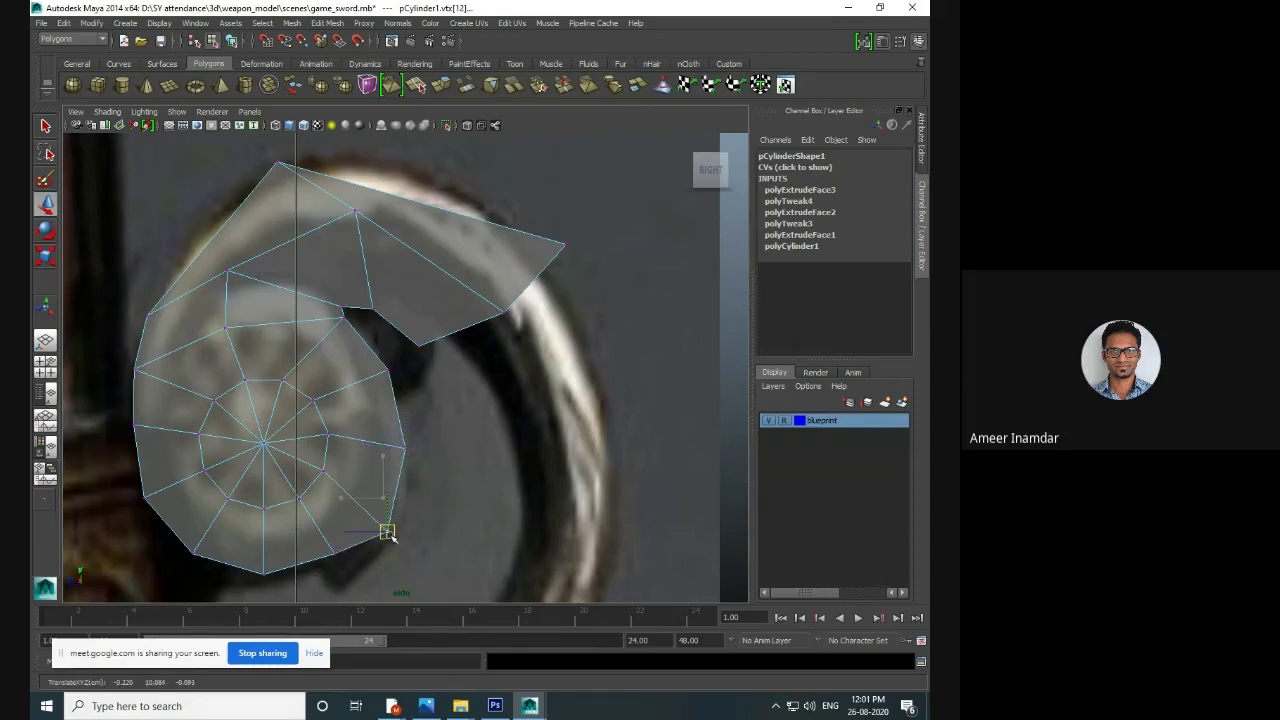
# - Reposition the vertices along the disc's lower rim to follow the outline of the scroll on the blueprint
pyautogui.click(337, 546)
pyautogui.keyDown('alt'); pyautogui.moveTo(337, 545); pyautogui.dragTo(378, 398, button='middle'); pyautogui.keyUp('alt')
pyautogui.moveTo(377, 398); pyautogui.dragTo(375, 430)
pyautogui.click(300, 412)
pyautogui.moveTo(300, 412); pyautogui.dragTo(300, 420)
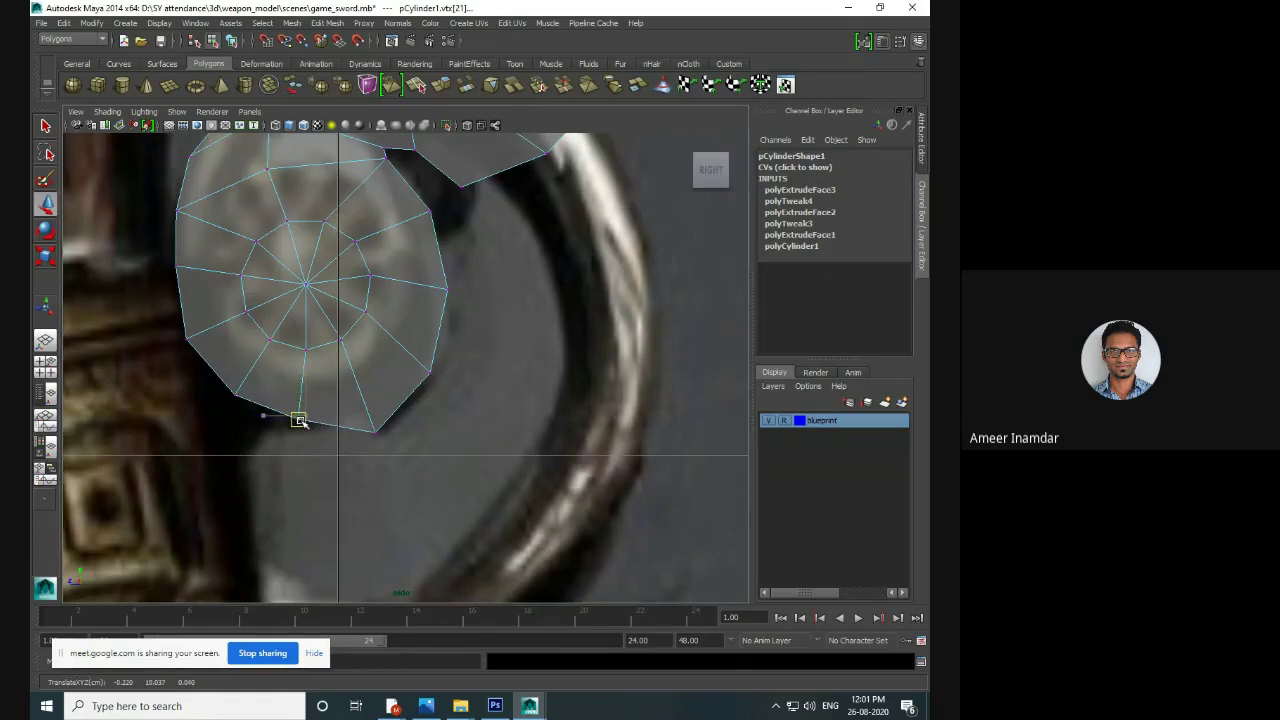
pyautogui.click(235, 396)
pyautogui.moveTo(235, 396); pyautogui.dragTo(232, 426)
pyautogui.moveTo(286, 389); pyautogui.dragTo(327, 444)
pyautogui.moveTo(299, 419); pyautogui.dragTo(292, 428)
pyautogui.moveTo(213, 404)
pyautogui.mouseDown()
pyautogui.moveTo(238, 432)
pyautogui.moveTo(227, 401)
pyautogui.mouseUp()
# - Adjust the vertices at the inner junction where the extruded arm meets the disc
pyautogui.keyDown('alt'); pyautogui.moveTo(284, 211); pyautogui.dragTo(222, 423, button='middle'); pyautogui.keyUp('alt')
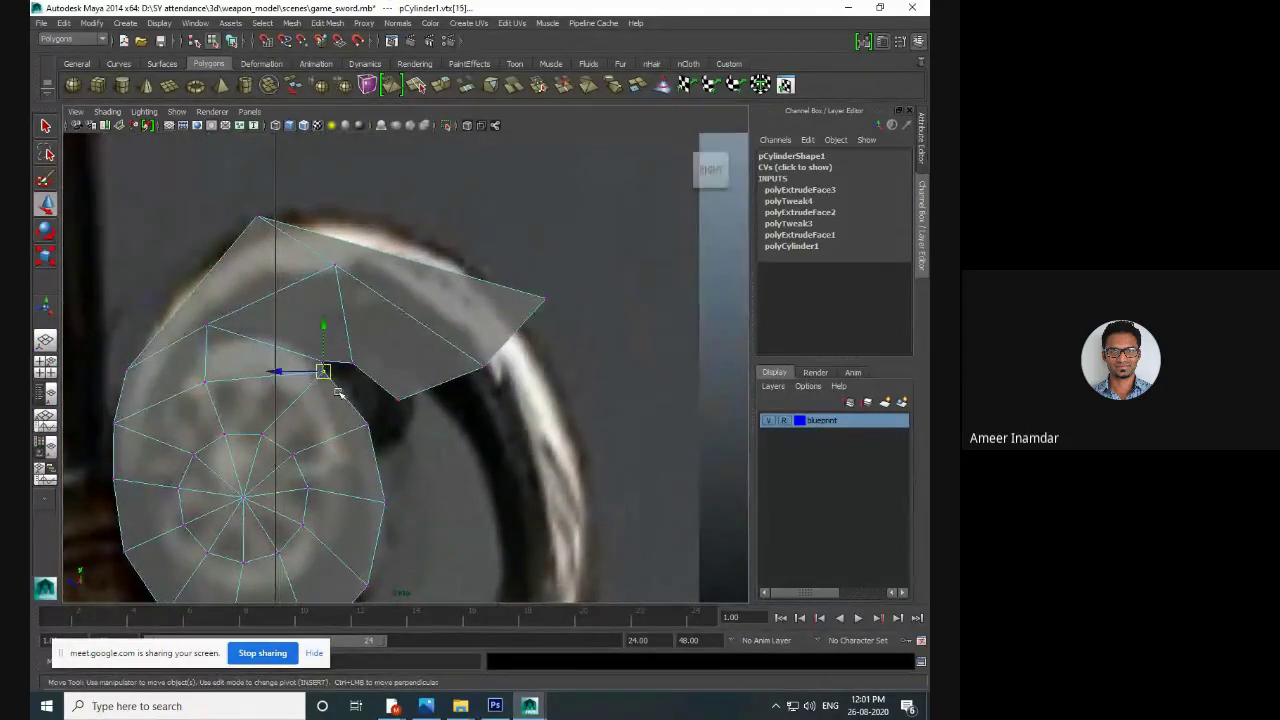
pyautogui.moveTo(329, 377); pyautogui.dragTo(345, 405)
pyautogui.moveTo(309, 348); pyautogui.dragTo(333, 370)
pyautogui.moveTo(322, 361); pyautogui.dragTo(371, 388)
pyautogui.moveTo(352, 373); pyautogui.dragTo(368, 388)
pyautogui.hotkey('ctrl', 'z')
pyautogui.click(355, 362)
# - Move the arm's middle vertices and its two outer corners onto the scroll's upper contour
pyautogui.keyDown('alt'); pyautogui.moveTo(365, 383); pyautogui.dragTo(431, 407, button='middle'); pyautogui.keyUp('alt')
pyautogui.moveTo(425, 311); pyautogui.dragTo(385, 317)
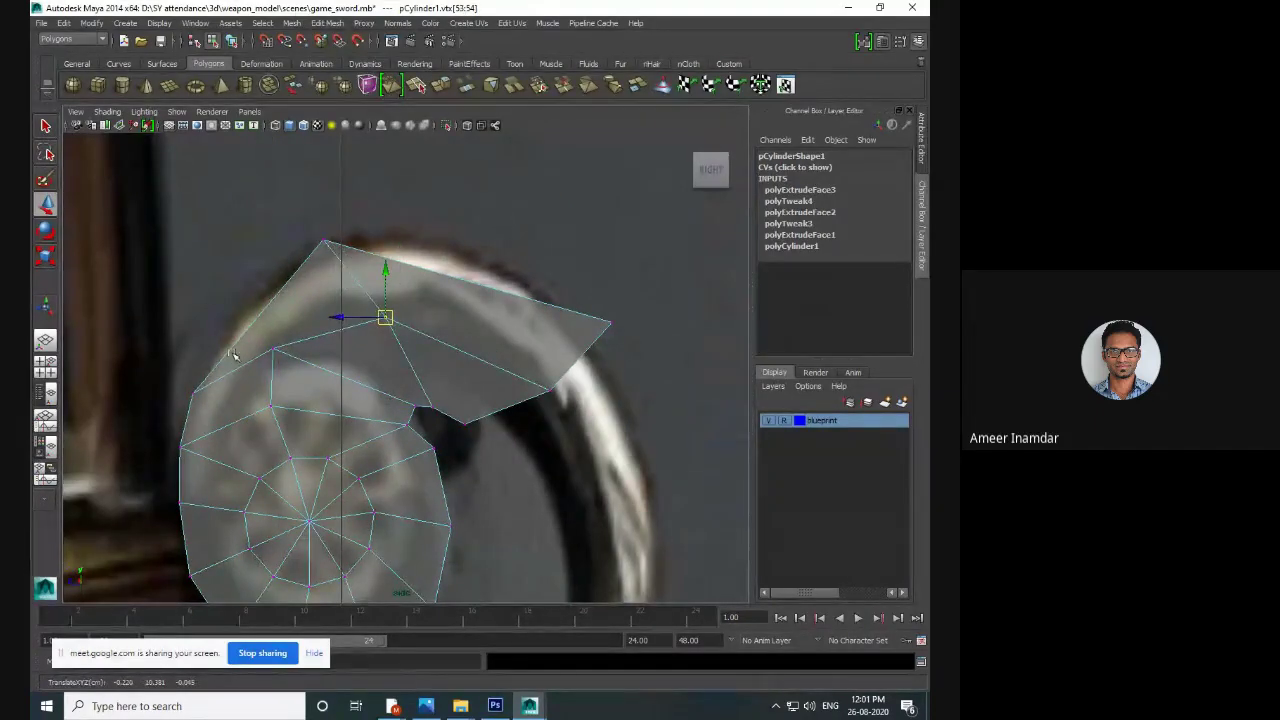
pyautogui.moveTo(316, 211); pyautogui.dragTo(281, 271)
pyautogui.moveTo(629, 339); pyautogui.dragTo(460, 246)
pyautogui.moveTo(359, 305); pyautogui.dragTo(400, 330)
pyautogui.moveTo(386, 318); pyautogui.dragTo(361, 323)
# - Pull the middle and inner vertices of the arm's end edge into line across the scroll's thickness
pyautogui.click(550, 390)
pyautogui.moveTo(550, 390); pyautogui.dragTo(468, 318)
pyautogui.moveTo(450, 399); pyautogui.dragTo(480, 438)
pyautogui.moveTo(465, 424); pyautogui.dragTo(436, 406)
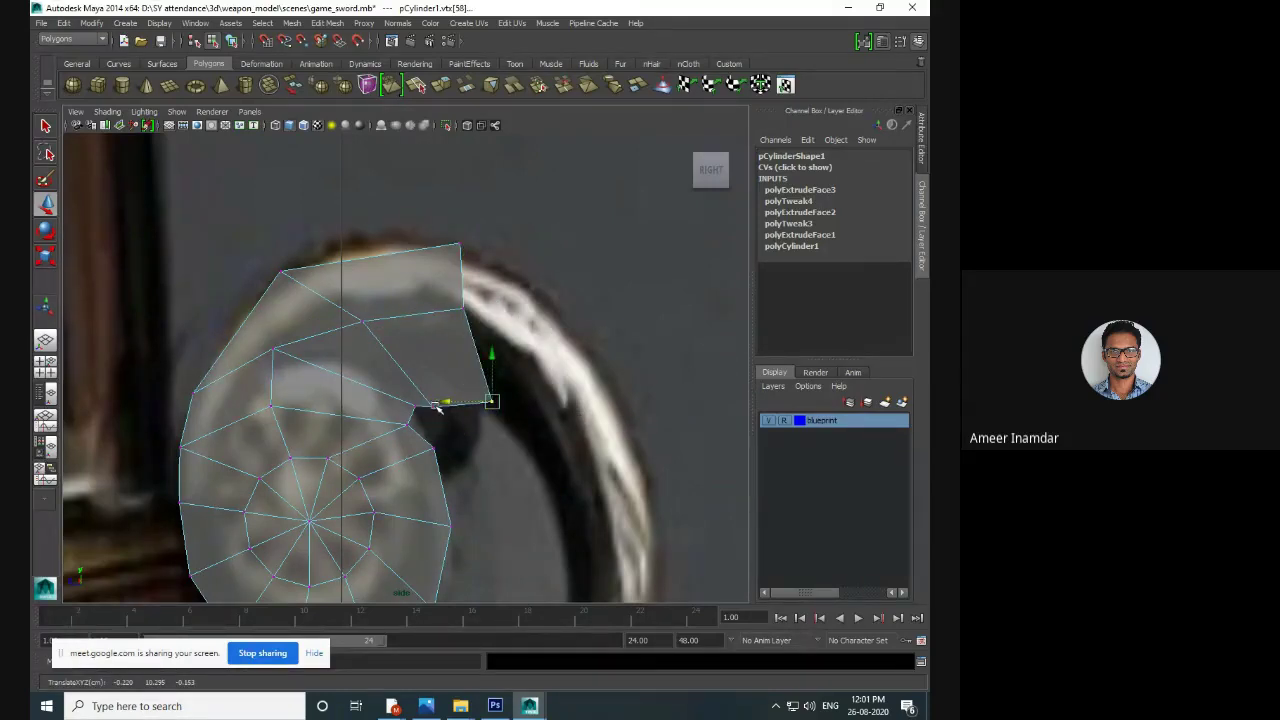
# - Move the vertex between the arm and the disc to tighten the inner corner of the scroll
pyautogui.click(475, 422)
pyautogui.click(431, 407)
pyautogui.keyDown('alt'); pyautogui.moveTo(431, 408); pyautogui.dragTo(331, 365, button='middle'); pyautogui.keyUp('alt')
pyautogui.click(338, 380)
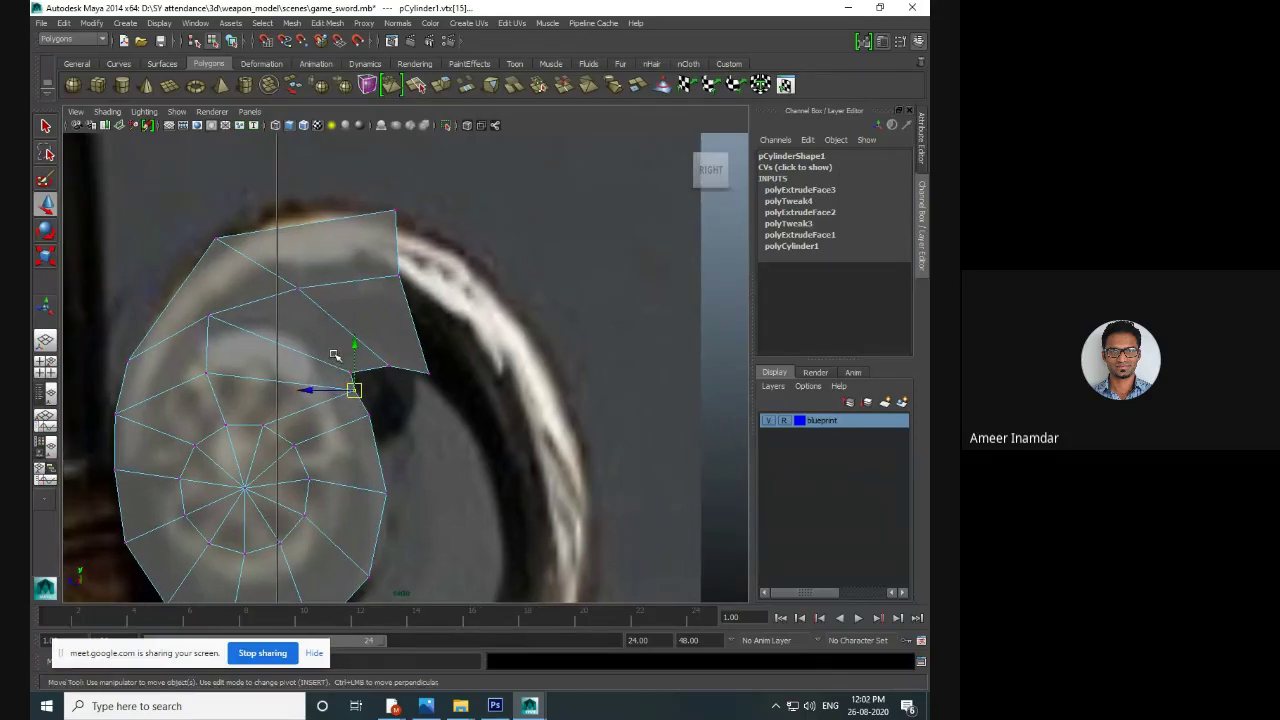
pyautogui.click(390, 405)
pyautogui.moveTo(340, 364)
pyautogui.mouseDown()
pyautogui.moveTo(384, 390)
pyautogui.moveTo(404, 422)
pyautogui.moveTo(364, 370)
pyautogui.mouseUp()
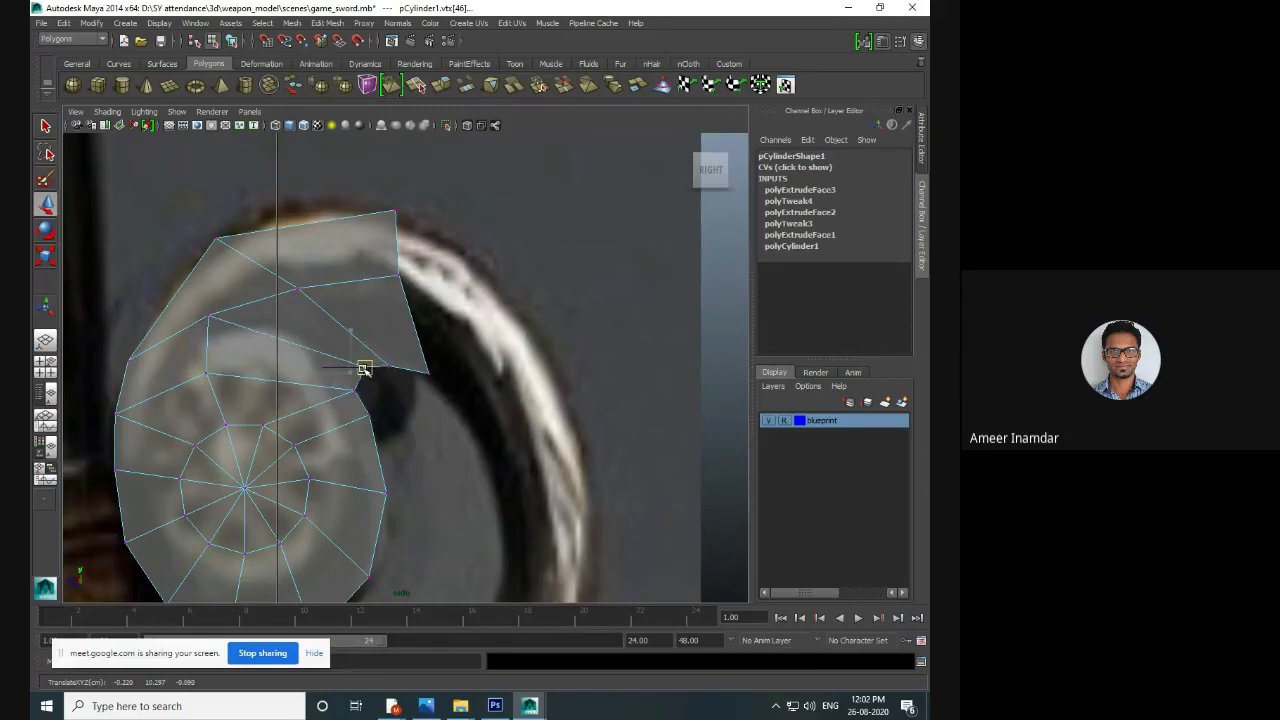
# - Even out the vertices between the disc's top and the arm, including the arm's inner edge vertex
pyautogui.keyDown('alt'); pyautogui.moveTo(248, 307); pyautogui.dragTo(285, 328, button='middle'); pyautogui.keyUp('alt')
pyautogui.moveTo(217, 324); pyautogui.dragTo(275, 346)
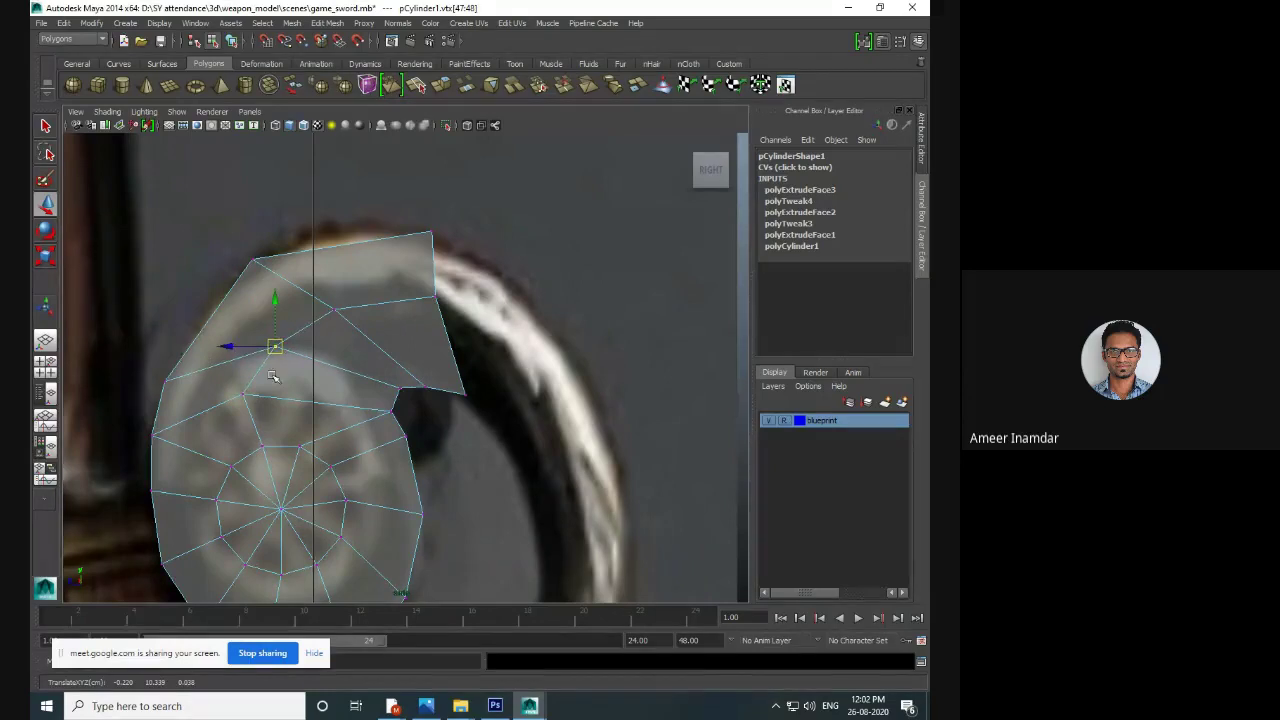
pyautogui.moveTo(227, 380)
pyautogui.mouseDown()
pyautogui.moveTo(256, 406)
pyautogui.moveTo(271, 390)
pyautogui.mouseUp()
pyautogui.moveTo(251, 321)
pyautogui.mouseDown()
pyautogui.moveTo(285, 354)
pyautogui.moveTo(294, 344)
pyautogui.mouseUp()
pyautogui.keyDown('alt'); pyautogui.moveTo(410, 379); pyautogui.dragTo(366, 396, button='middle'); pyautogui.keyUp('alt')
pyautogui.moveTo(390, 414); pyautogui.dragTo(388, 404)
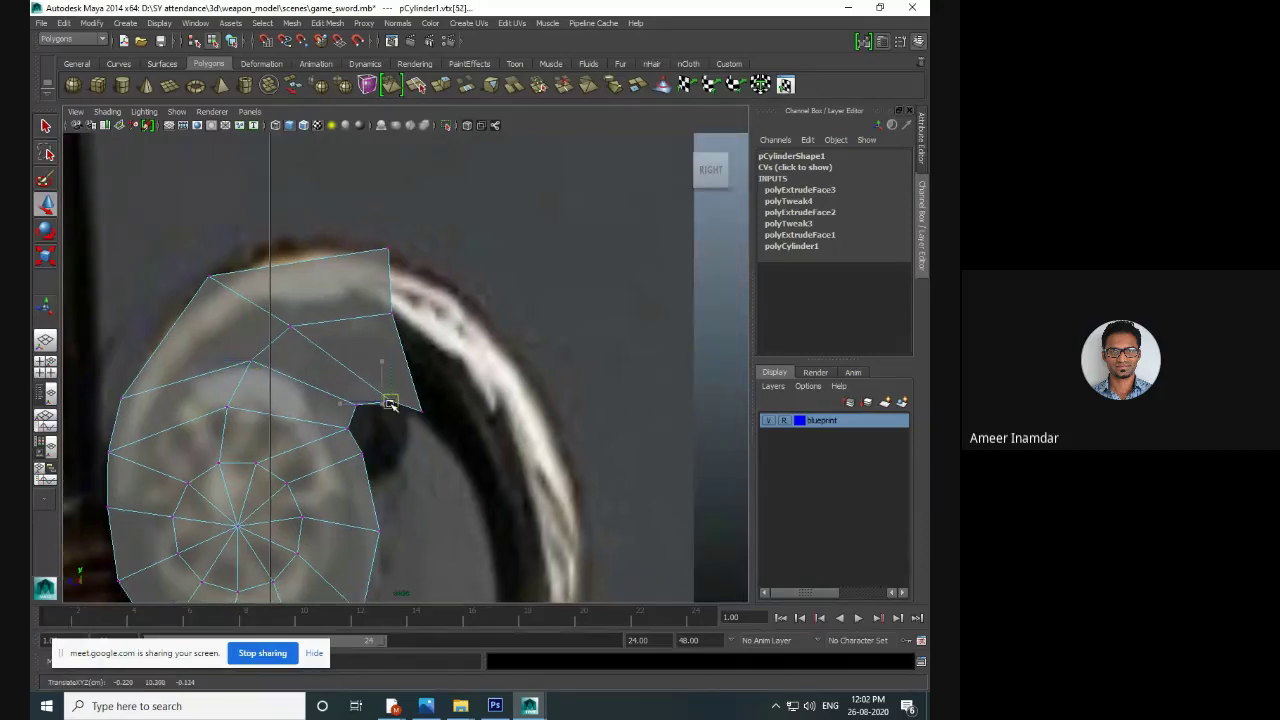
# - Lower the arm's upper outer corner and realign the three levels of its end edge with the scroll
pyautogui.keyDown('alt'); pyautogui.moveTo(388, 356); pyautogui.dragTo(388, 370, button='middle'); pyautogui.keyUp('alt')
pyautogui.moveTo(194, 280)
pyautogui.mouseDown()
pyautogui.moveTo(229, 302)
pyautogui.moveTo(211, 286)
pyautogui.mouseUp()
pyautogui.moveTo(371, 250); pyautogui.dragTo(404, 339)
pyautogui.moveTo(391, 327); pyautogui.dragTo(417, 346)
pyautogui.moveTo(419, 422); pyautogui.dragTo(432, 440)
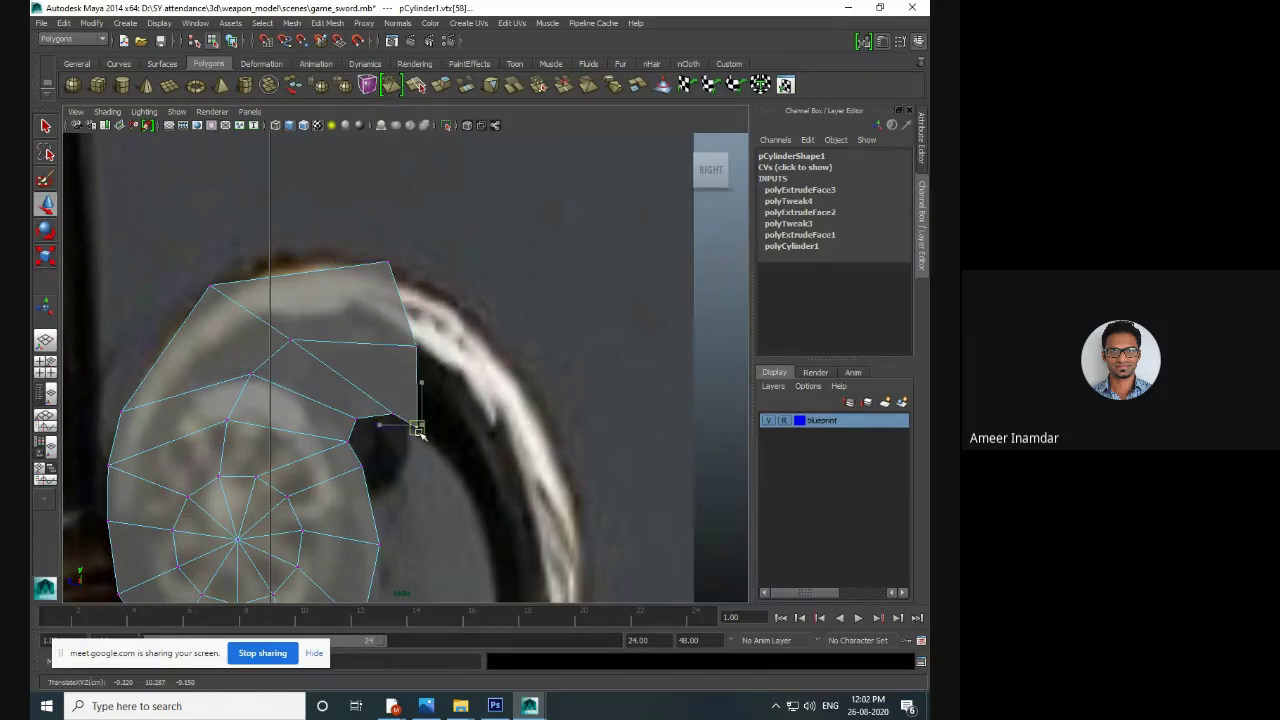
# - Move the arm's two outer vertices on the upper back side onto the scroll's outer contour
pyautogui.keyDown('alt'); pyautogui.moveTo(237, 274); pyautogui.dragTo(265, 266, button='middle'); pyautogui.keyUp('alt')
pyautogui.moveTo(222, 252); pyautogui.dragTo(267, 262)
pyautogui.moveTo(129, 384); pyautogui.dragTo(171, 356)
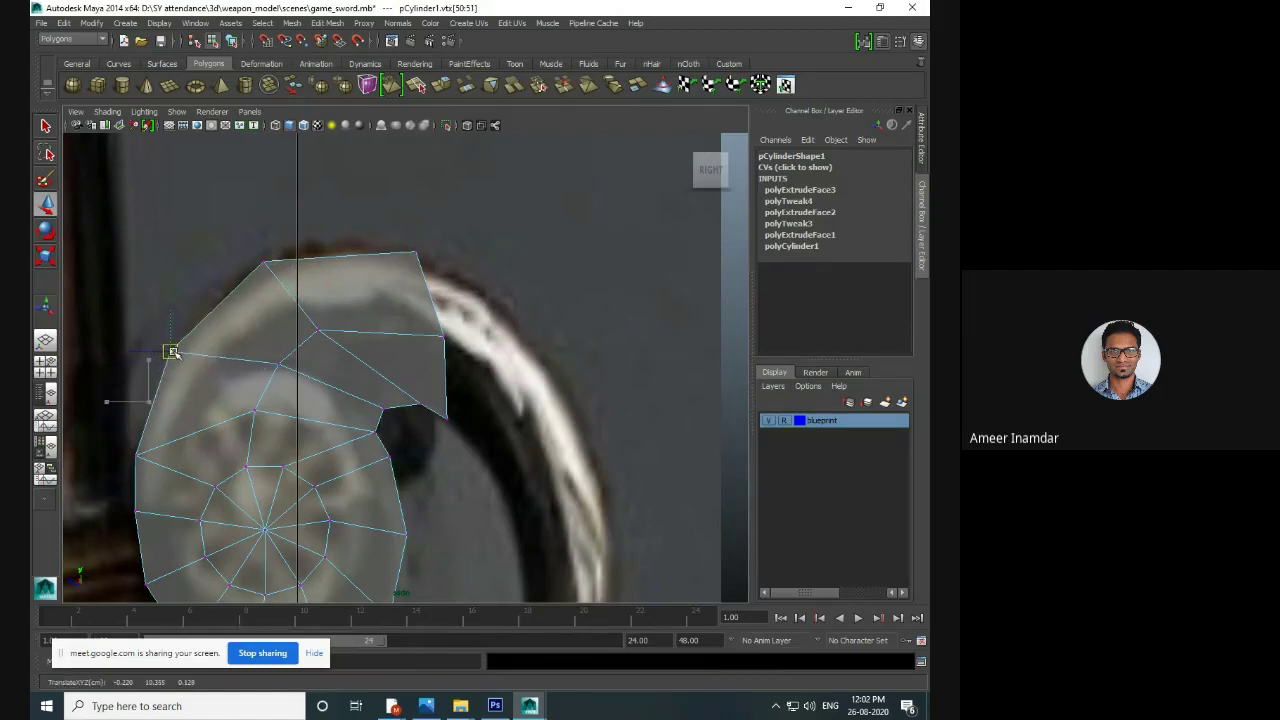
# - Select the arm's two end faces, extrude them and move the new segment down along the scroll's curve
pyautogui.keyDown('alt'); pyautogui.moveTo(371, 409); pyautogui.dragTo(275, 340, button='middle'); pyautogui.keyUp('alt')
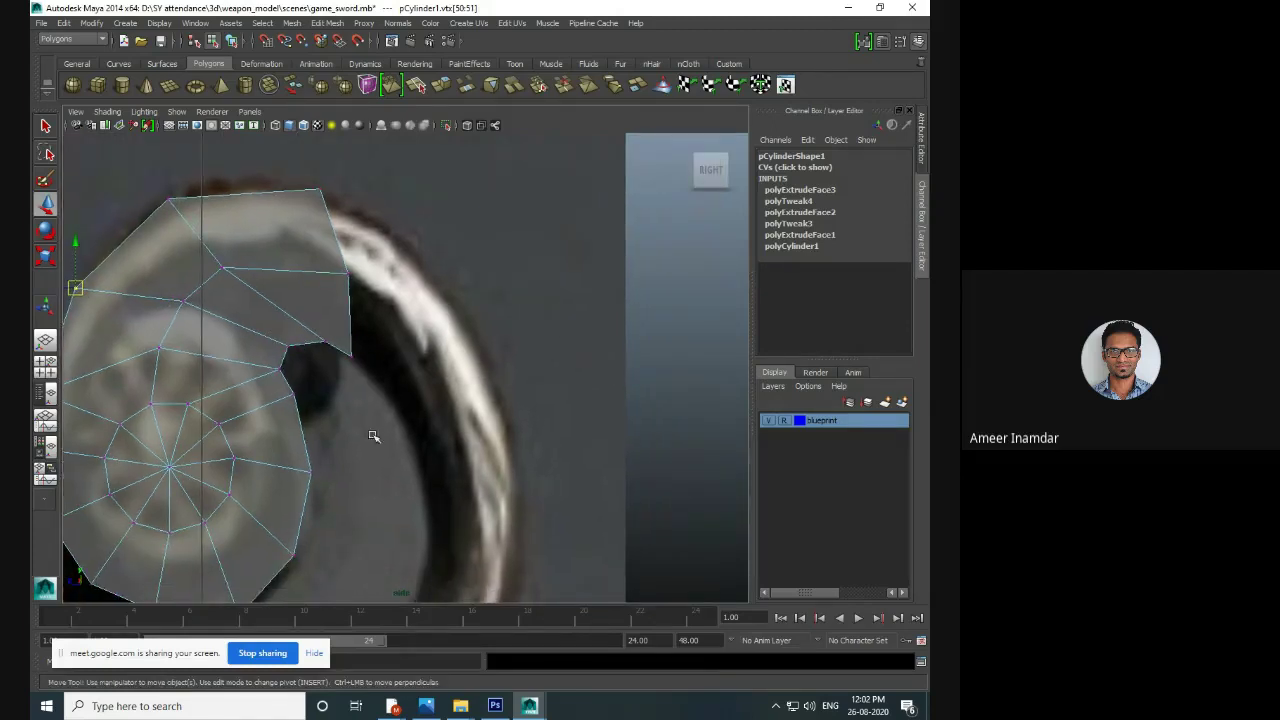
pyautogui.keyDown('alt'); pyautogui.moveTo(408, 425); pyautogui.dragTo(394, 400, button='middle'); pyautogui.keyUp('alt')
pyautogui.moveTo(310, 270); pyautogui.dragTo(312, 302, button='right')
pyautogui.click(289, 257)
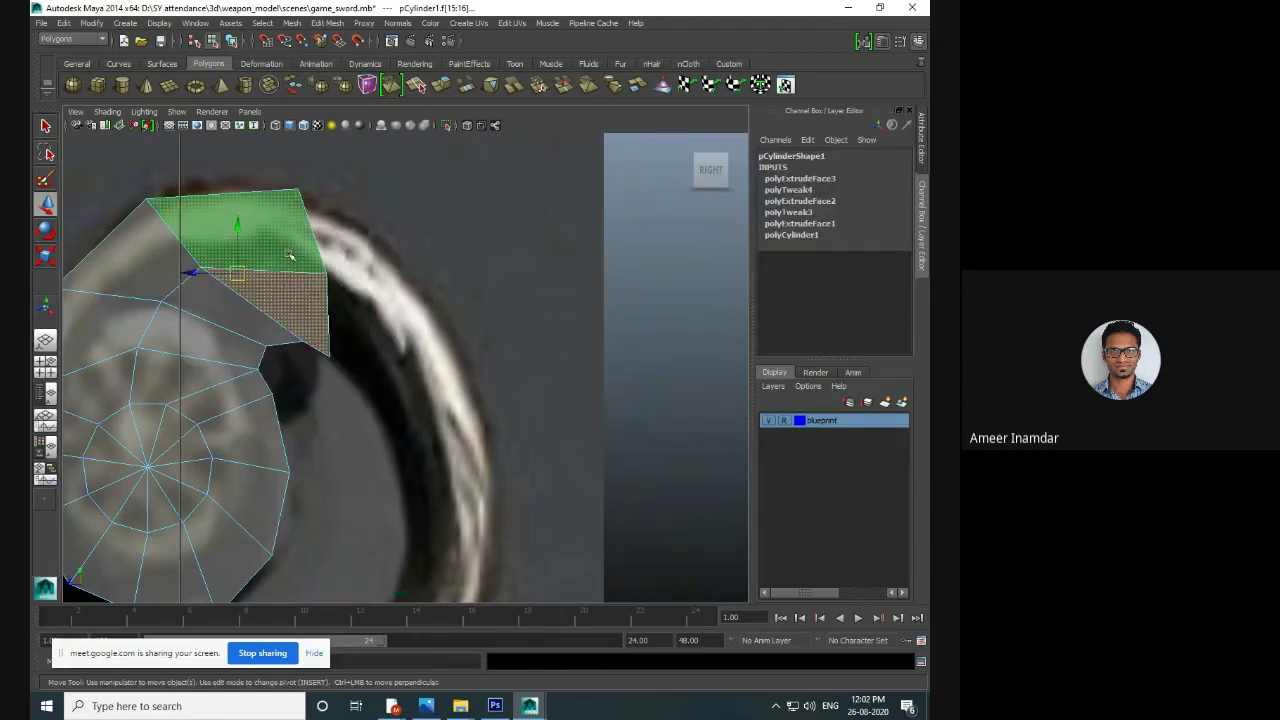
pyautogui.keyDown('ctrl'); pyautogui.moveTo(307, 281); pyautogui.dragTo(305, 278); pyautogui.keyUp('ctrl')
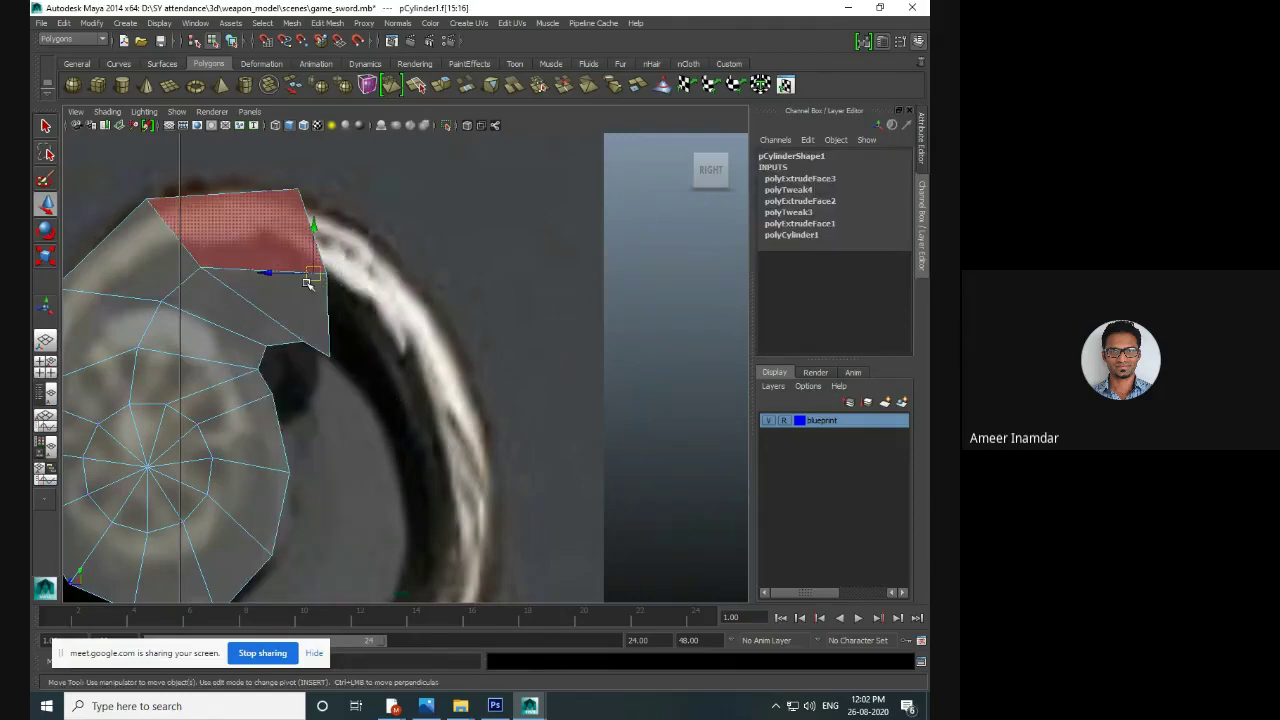
pyautogui.click(440, 86)
pyautogui.press('w')
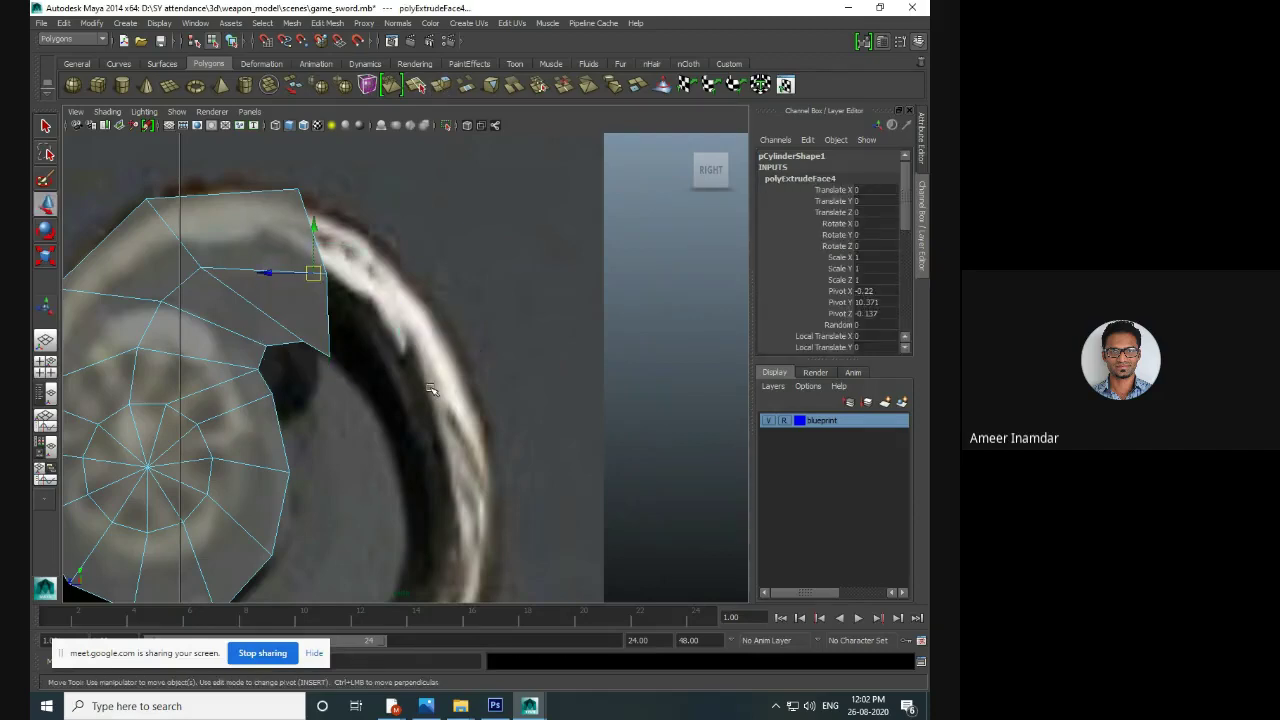
pyautogui.moveTo(269, 275); pyautogui.dragTo(422, 393)
pyautogui.press('e')
pyautogui.press('w')
pyautogui.keyDown('alt'); pyautogui.moveTo(446, 376); pyautogui.dragTo(380, 313, button='middle'); pyautogui.keyUp('alt')
# - In vertex mode, reposition the vertices around the newest arm segment so its edges follow the scroll's curve
pyautogui.scroll(1, 356, 248)
pyautogui.moveTo(379, 287); pyautogui.dragTo(351, 286, button='right')
pyautogui.moveTo(375, 231); pyautogui.dragTo(406, 275)
pyautogui.moveTo(257, 338); pyautogui.dragTo(305, 348)
pyautogui.keyDown('alt'); pyautogui.moveTo(300, 349); pyautogui.dragTo(350, 455, button='middle'); pyautogui.keyUp('alt')
pyautogui.moveTo(241, 178); pyautogui.dragTo(282, 203)
pyautogui.keyDown('alt'); pyautogui.moveTo(284, 201); pyautogui.dragTo(497, 199, button='middle'); pyautogui.keyUp('alt')
pyautogui.moveTo(280, 189); pyautogui.dragTo(349, 175)
pyautogui.moveTo(340, 250); pyautogui.dragTo(416, 271)
pyautogui.keyDown('alt'); pyautogui.moveTo(418, 300); pyautogui.dragTo(388, 267, button='middle'); pyautogui.keyUp('alt')
pyautogui.moveTo(437, 303)
pyautogui.mouseDown()
pyautogui.moveTo(462, 334)
pyautogui.moveTo(434, 325)
pyautogui.mouseUp()
pyautogui.keyDown('alt'); pyautogui.moveTo(597, 394); pyautogui.dragTo(405, 323, button='middle'); pyautogui.keyUp('alt')
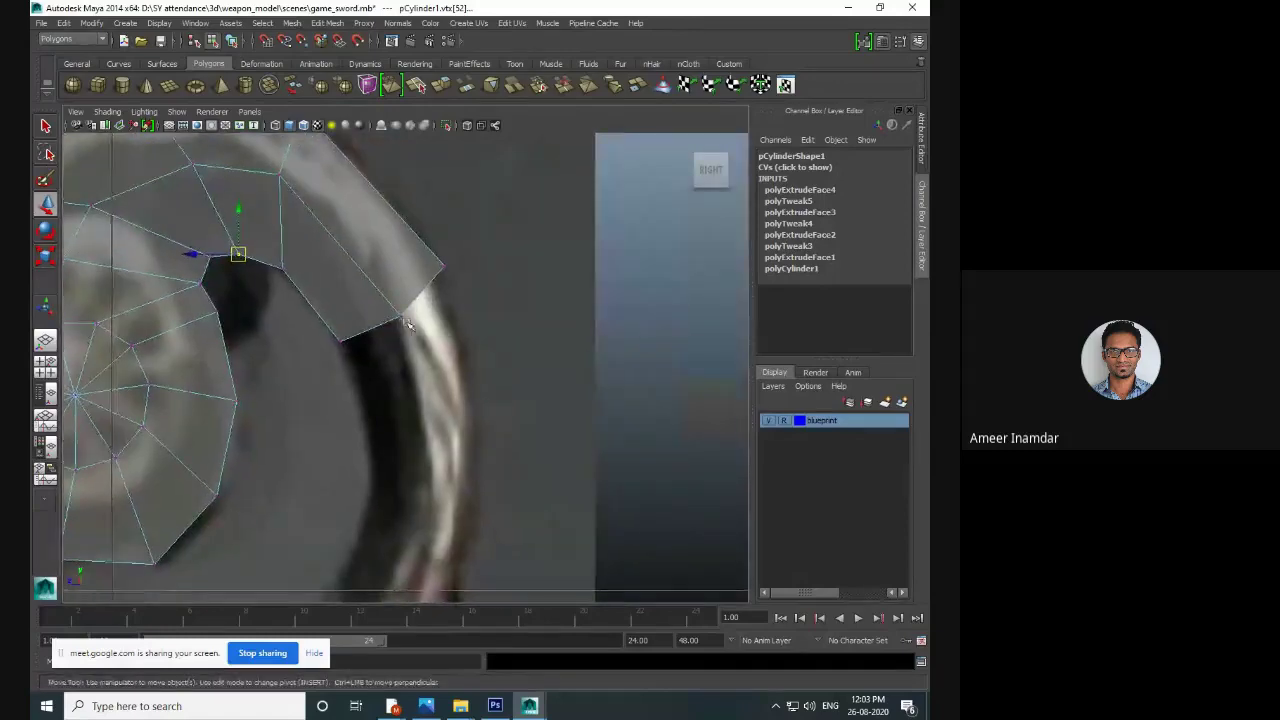
# - Refine the disc's inward-facing rim by moving its lower and upper vertices slightly outward
pyautogui.scroll(-10, 408, 323)
pyautogui.scroll(5, 408, 323)
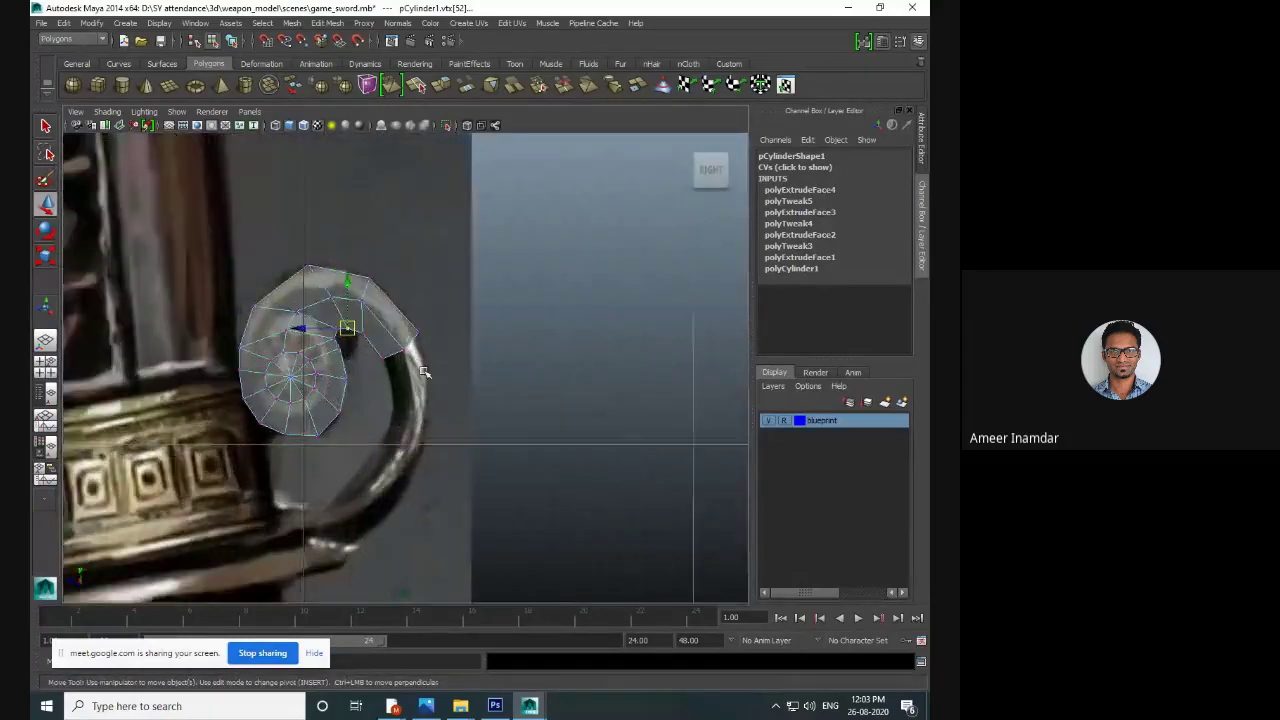
pyautogui.scroll(2, 398, 346)
pyautogui.click(358, 371)
pyautogui.moveTo(358, 371); pyautogui.dragTo(363, 373)
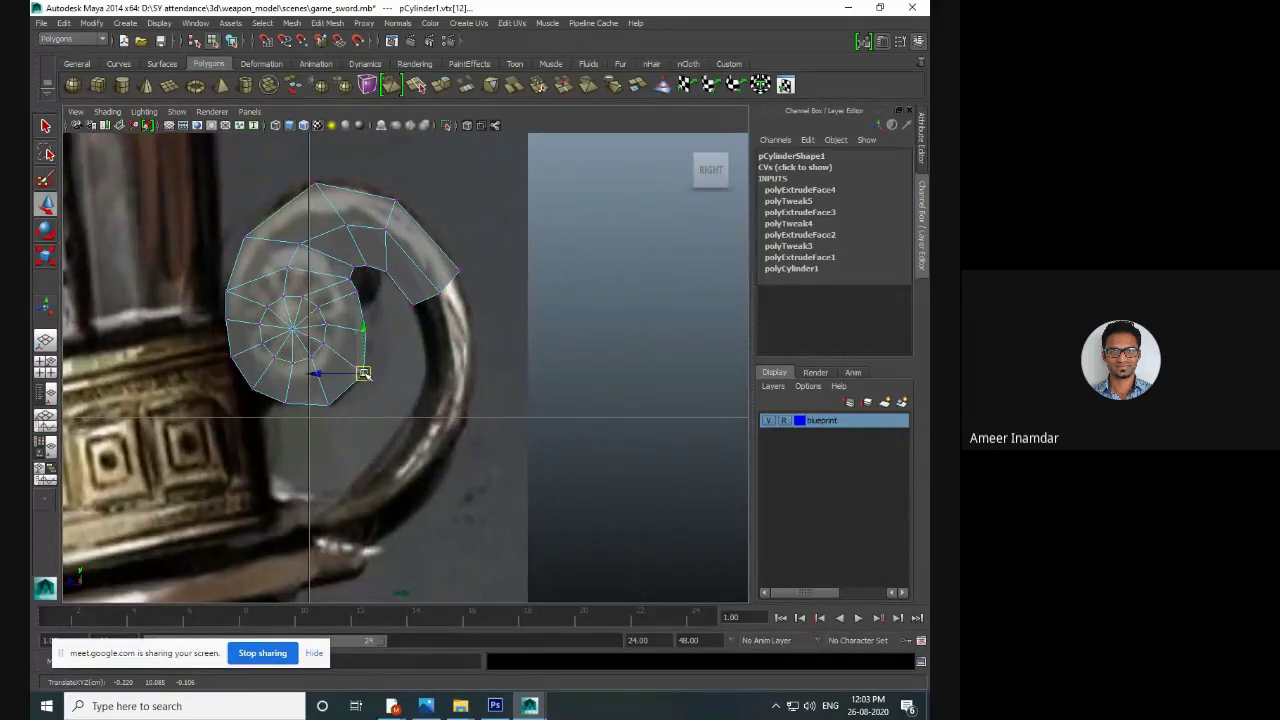
pyautogui.scroll(3, 360, 322)
pyautogui.click(362, 291)
pyautogui.moveTo(360, 289); pyautogui.dragTo(367, 304)
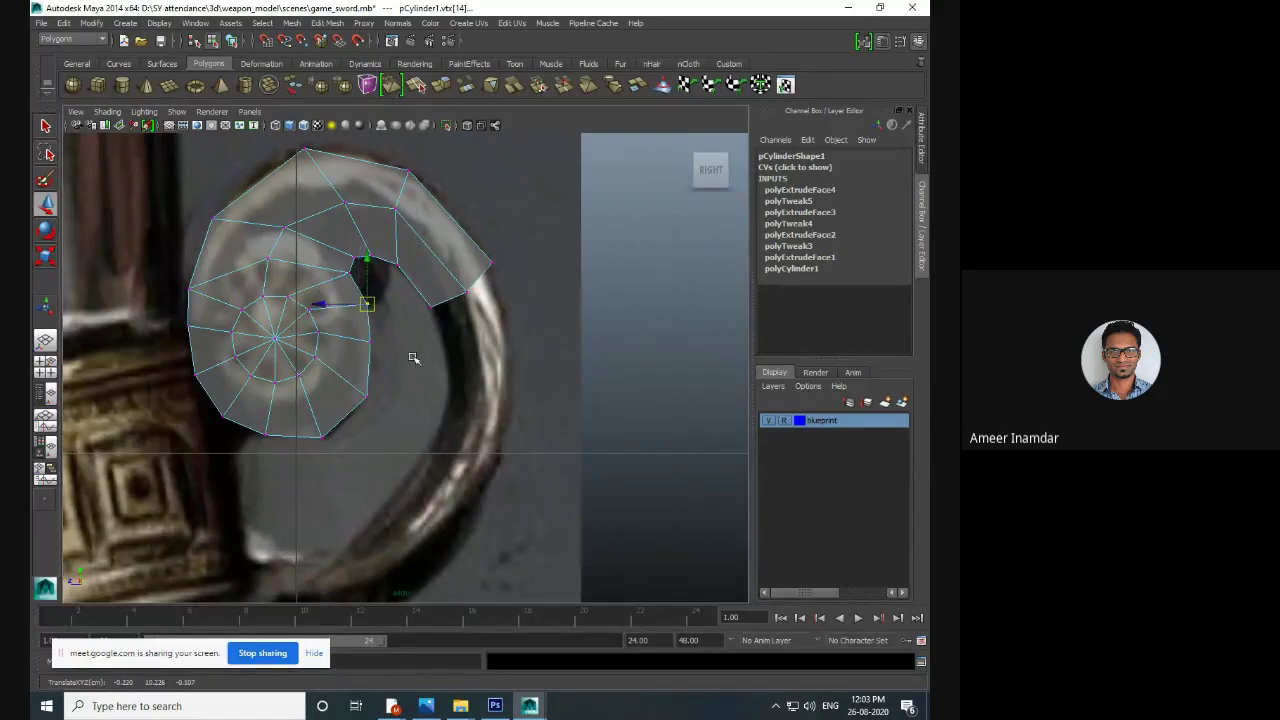
# - Switch to face mode and select only the two faces at the arm's open end
pyautogui.keyDown('alt'); pyautogui.moveTo(466, 359); pyautogui.dragTo(467, 357, button='middle'); pyautogui.keyUp('alt')
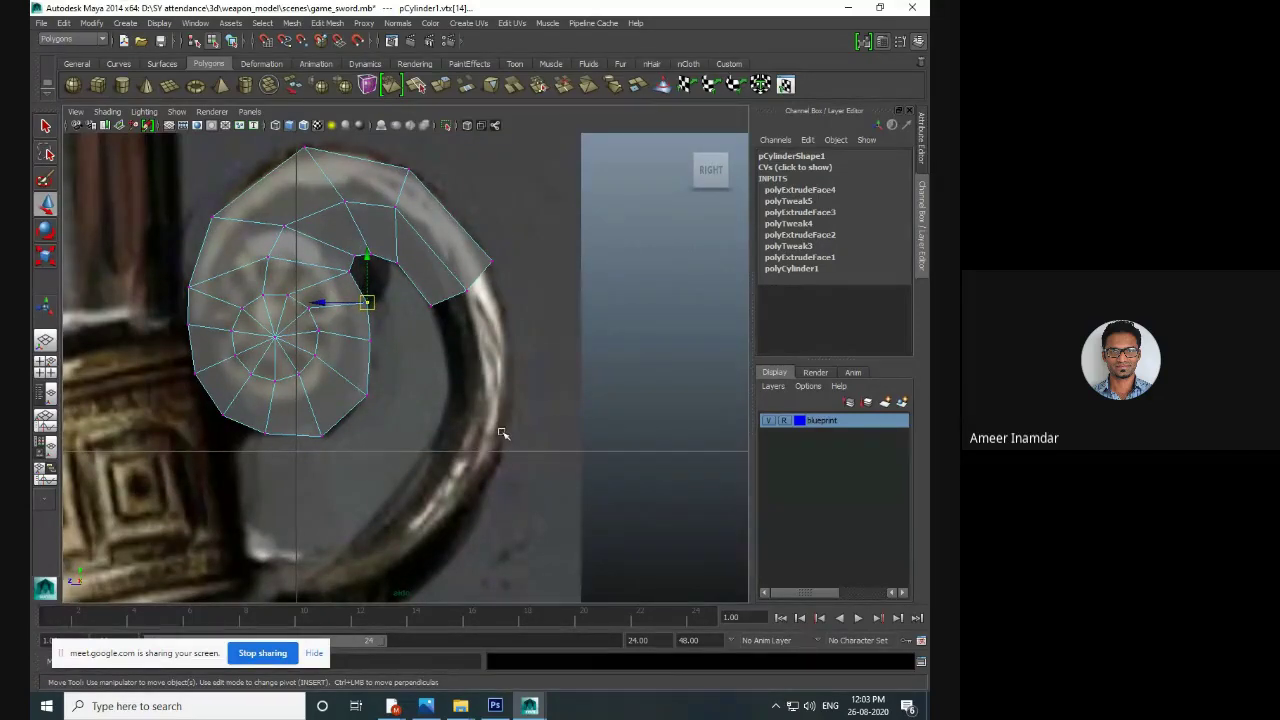
pyautogui.scroll(4, 503, 358)
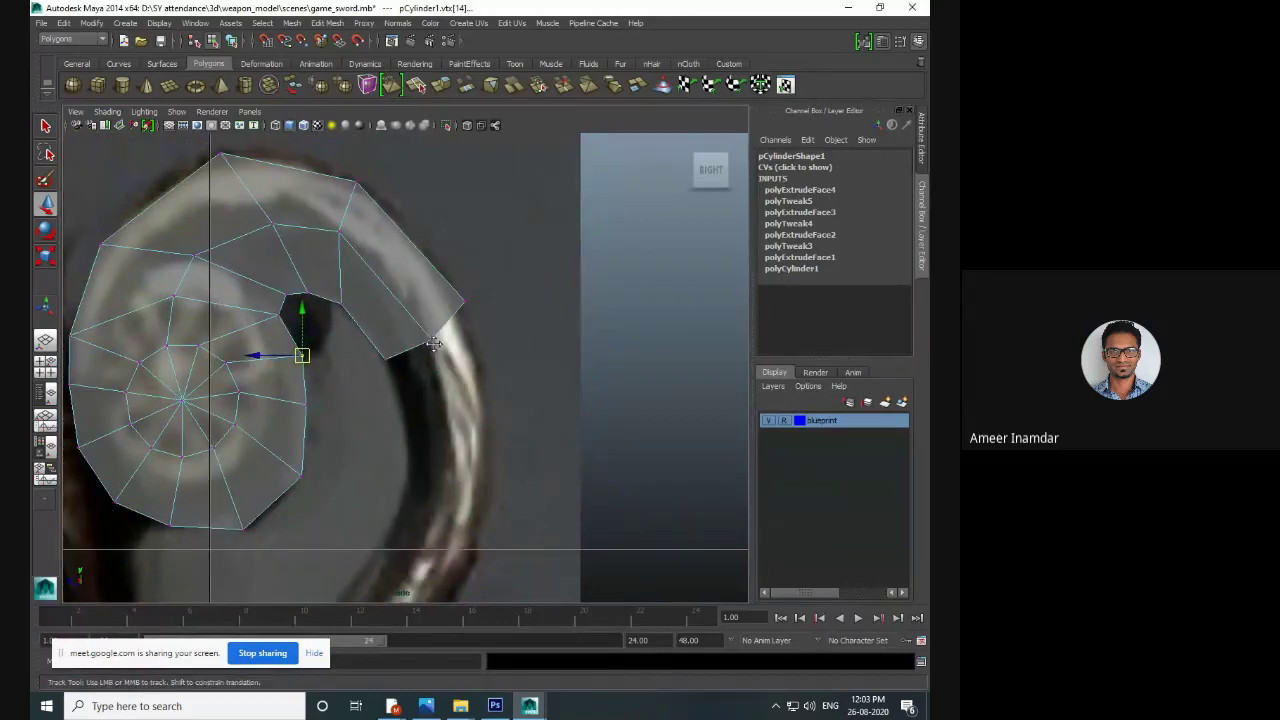
pyautogui.rightClick(450, 300)
pyautogui.click(450, 332)
pyautogui.moveTo(522, 418); pyautogui.dragTo(382, 268)
pyautogui.moveTo(448, 240); pyautogui.dragTo(424, 287)
pyautogui.keyDown('alt'); pyautogui.moveTo(540, 355); pyautogui.dragTo(547, 299, button='middle'); pyautogui.keyUp('alt')
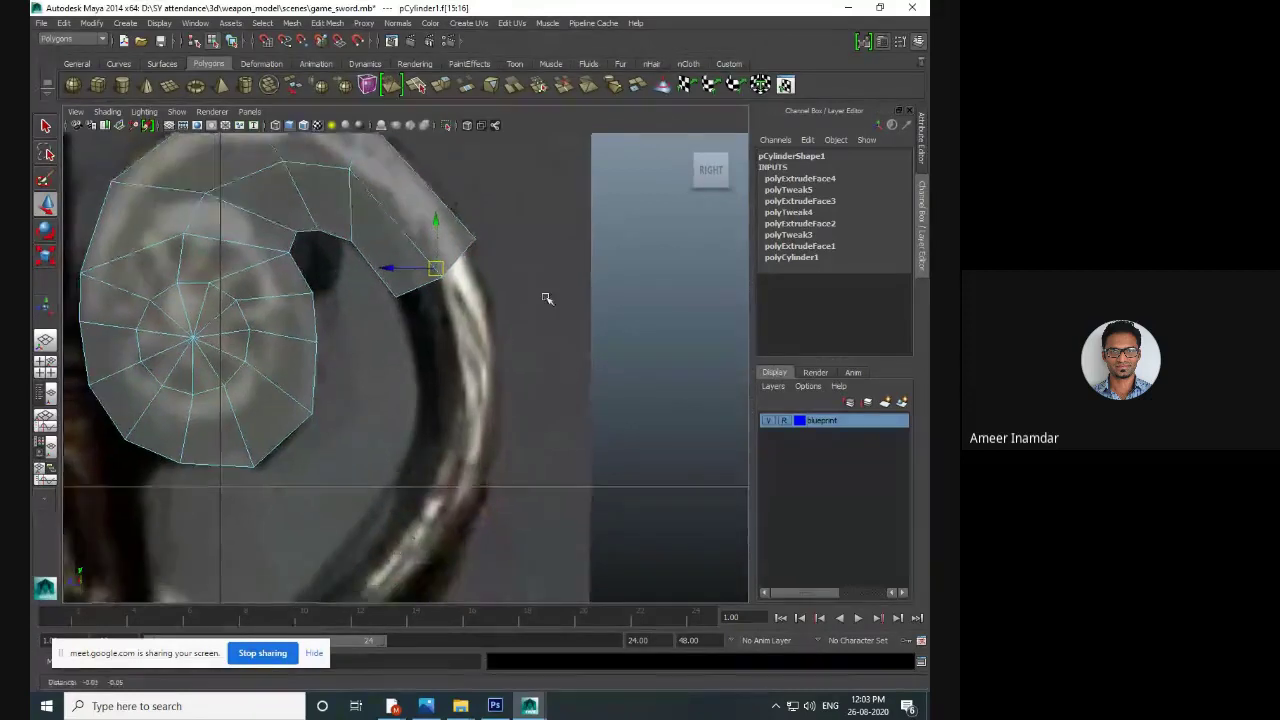
# - Extrude the arm's two end faces, move the new segment down along the scroll's curve and rotate its end to match the bend
pyautogui.hotkey('ctrl', 'e')
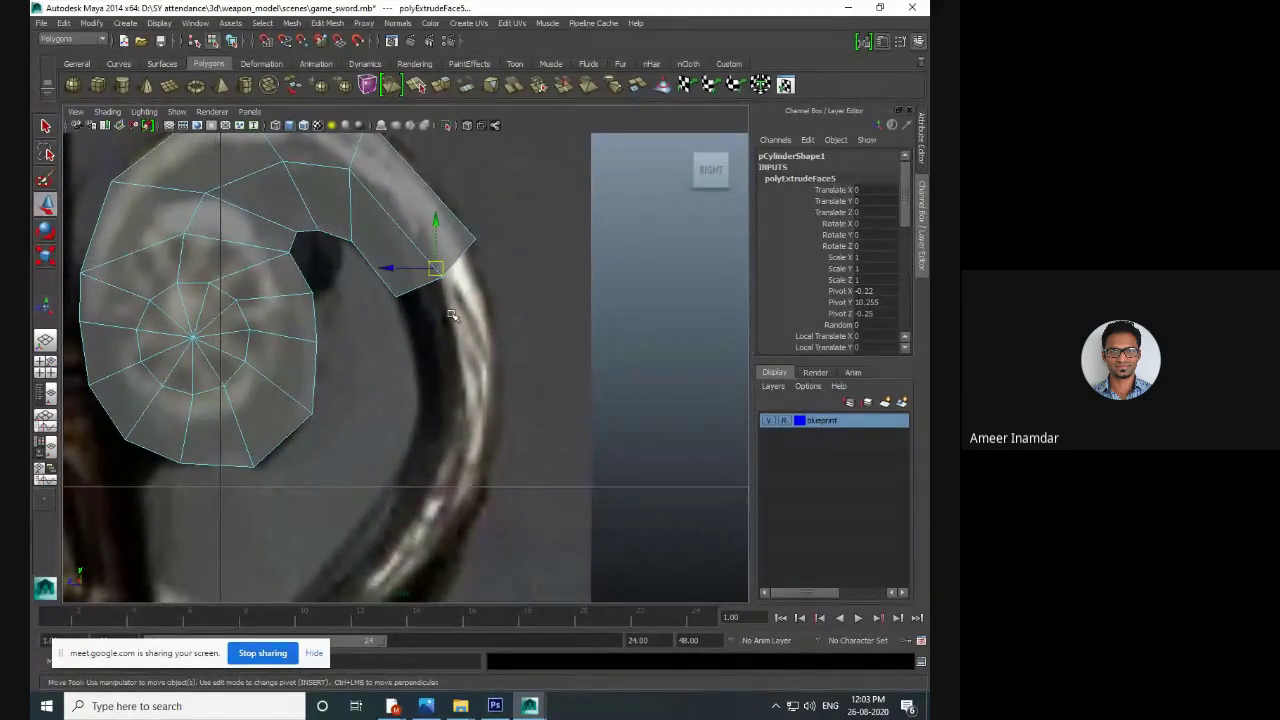
pyautogui.moveTo(440, 323); pyautogui.dragTo(441, 326)
pyautogui.hotkey('ctrl', 'z')
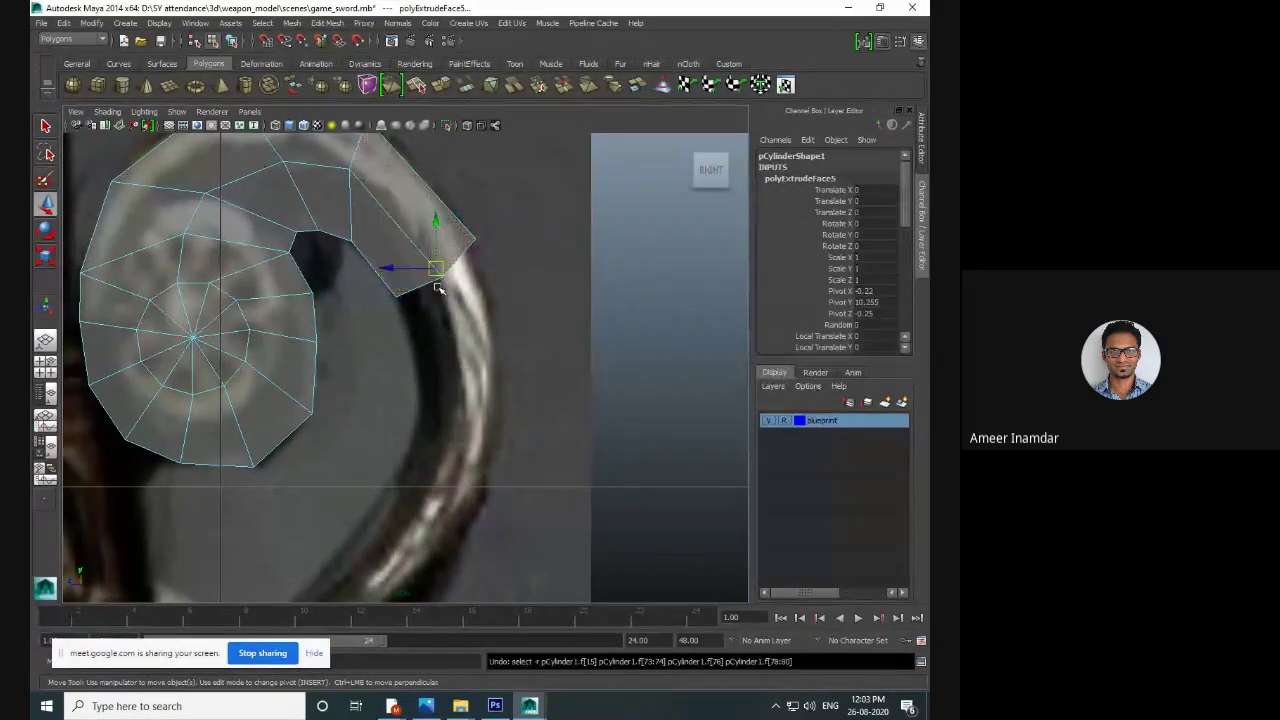
pyautogui.moveTo(438, 228); pyautogui.dragTo(466, 473)
pyautogui.scroll(-10, 474, 450)
pyautogui.keyDown('alt'); pyautogui.moveTo(468, 418); pyautogui.dragTo(495, 383, button='middle'); pyautogui.keyUp('alt')
pyautogui.scroll(4, 468, 325)
pyautogui.scroll(6, 494, 383)
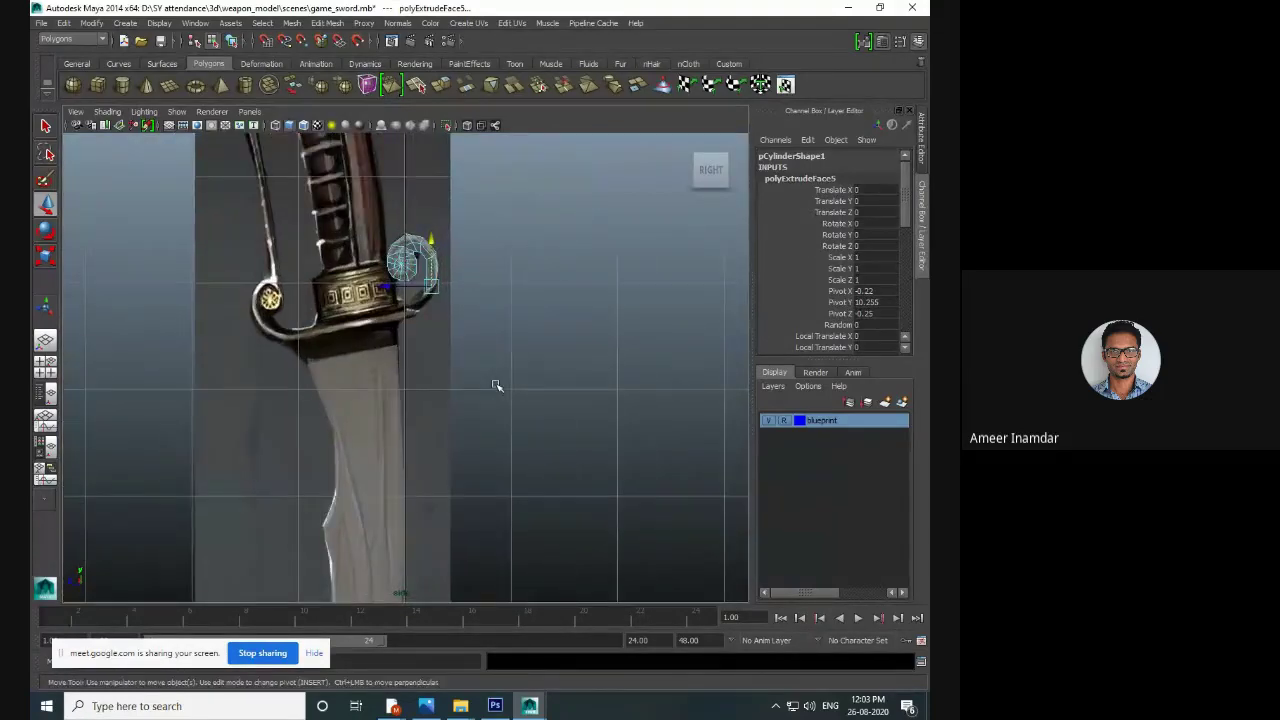
pyautogui.press('e')
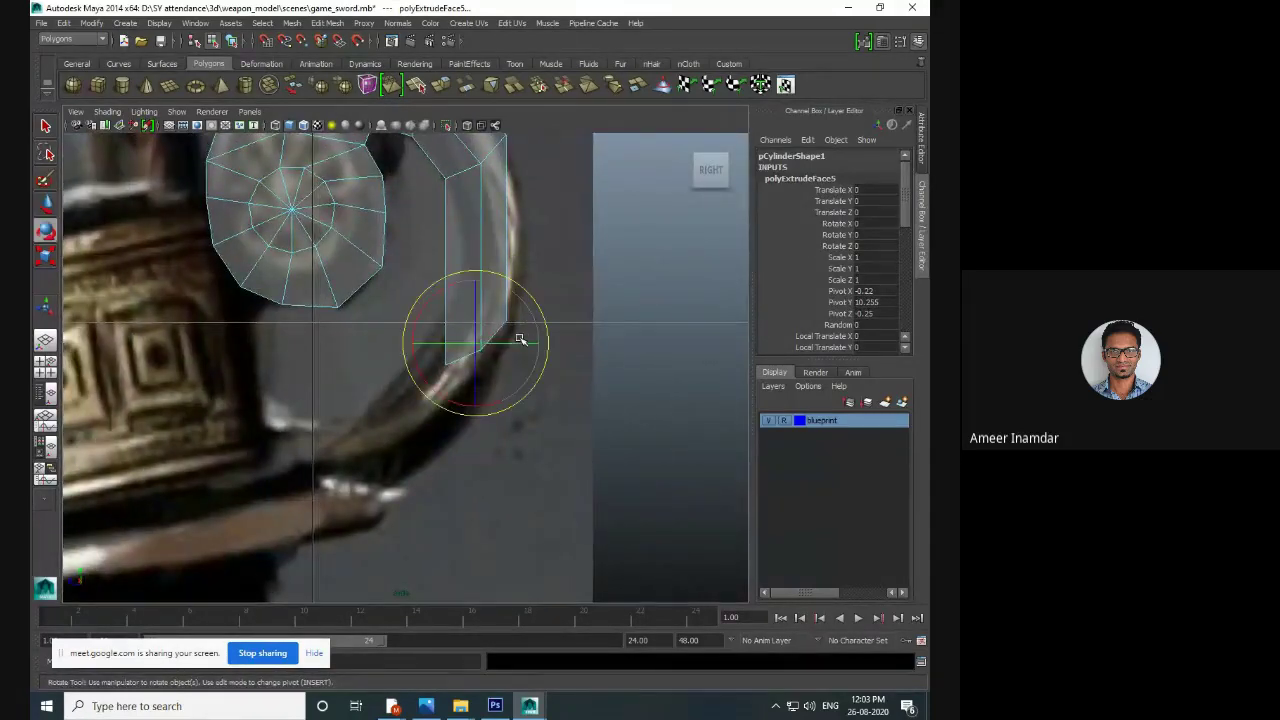
pyautogui.moveTo(483, 415); pyautogui.dragTo(493, 286)
pyautogui.press('w')
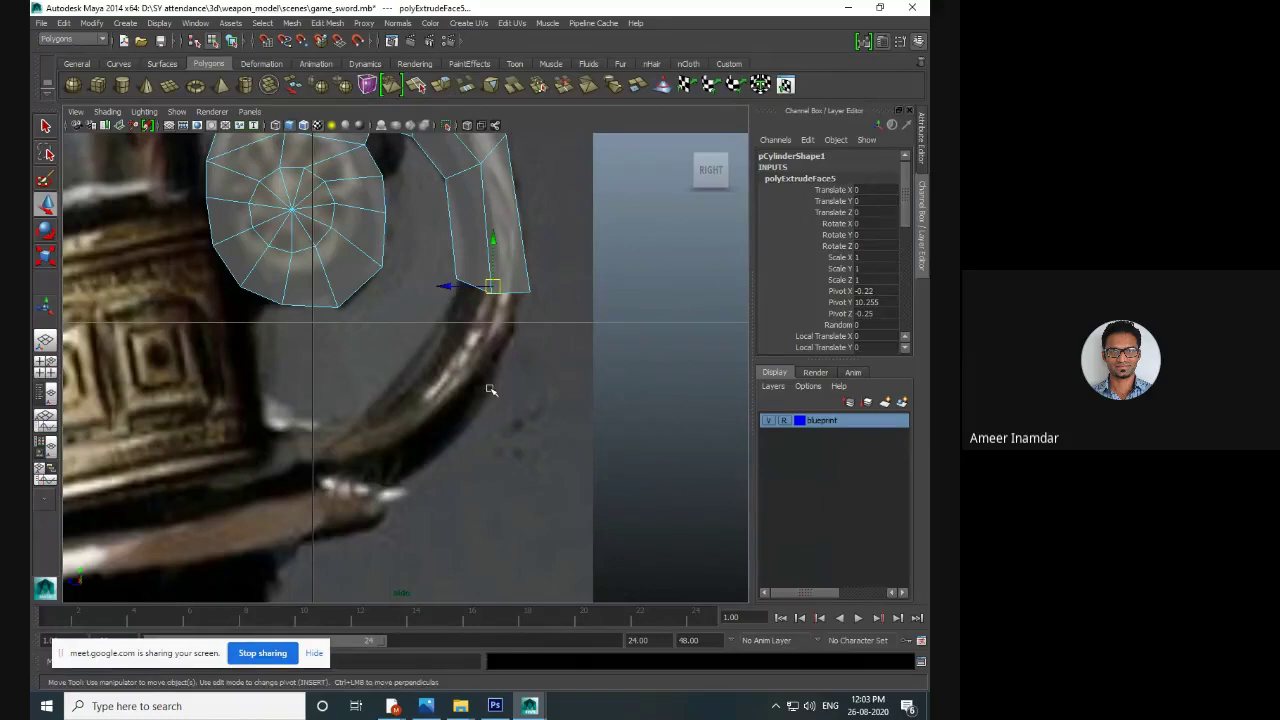
# - Extrude the end faces again, bring the segment down to the guard's tip and rotate its end to follow the blueprint
pyautogui.hotkey('ctrl', 'e')
pyautogui.moveTo(449, 341); pyautogui.dragTo(366, 490)
pyautogui.hotkey('ctrl', 'z')
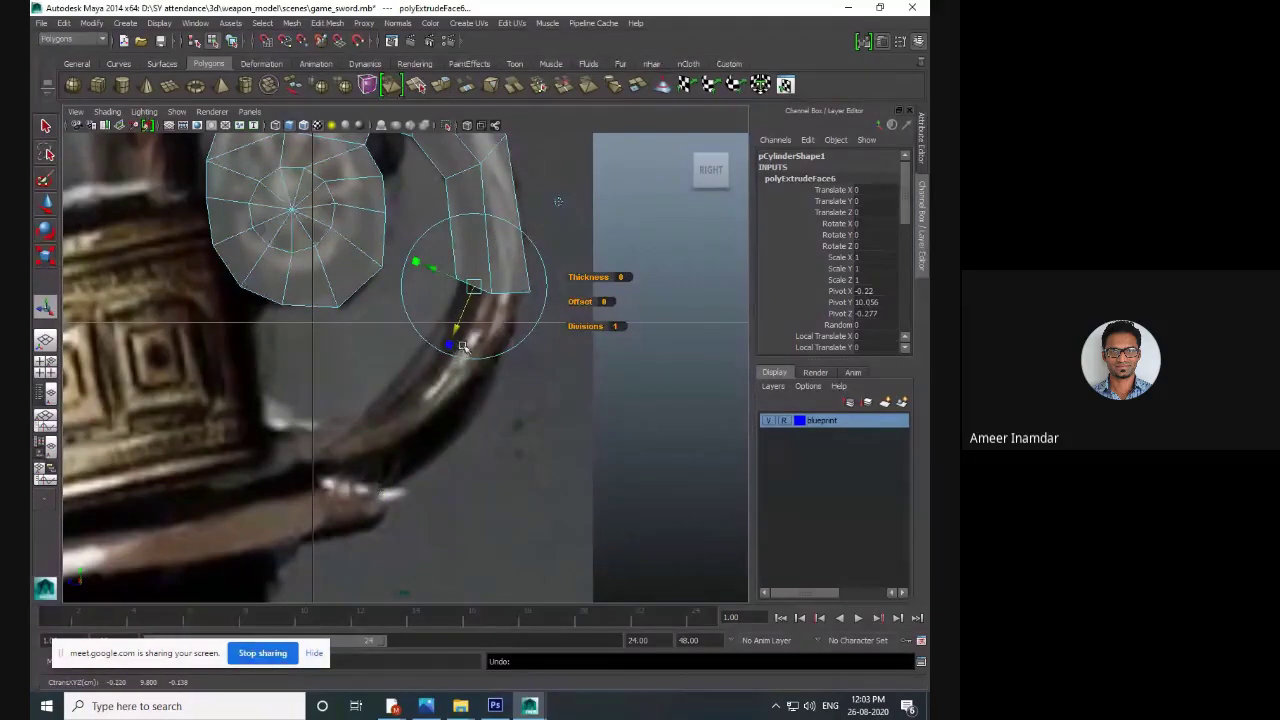
pyautogui.press('w')
pyautogui.moveTo(490, 266); pyautogui.dragTo(398, 451)
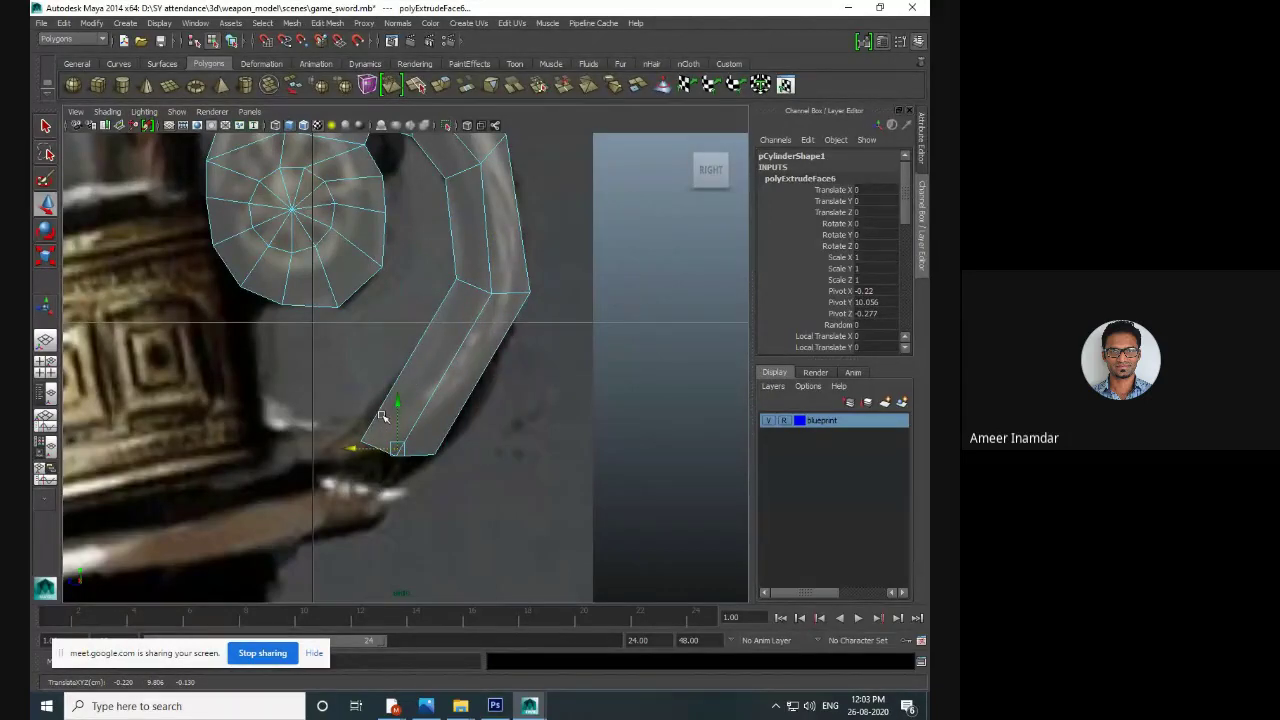
pyautogui.press('e')
pyautogui.moveTo(333, 413); pyautogui.dragTo(380, 366)
pyautogui.press('w')
pyautogui.moveTo(400, 450); pyautogui.dragTo(371, 465)
# - In vertex mode, shift the vertices around the arm's lower bend so the segments follow the outline of the curve
pyautogui.keyDown('alt'); pyautogui.moveTo(470, 385); pyautogui.dragTo(495, 444, button='middle'); pyautogui.keyUp('alt')
pyautogui.moveTo(514, 356); pyautogui.dragTo(468, 329, button='right')
pyautogui.moveTo(463, 327); pyautogui.dragTo(609, 405)
pyautogui.moveTo(517, 346); pyautogui.dragTo(511, 383)
pyautogui.keyDown('alt'); pyautogui.moveTo(573, 198); pyautogui.dragTo(591, 278, button='middle'); pyautogui.keyUp('alt')
pyautogui.moveTo(573, 258); pyautogui.dragTo(473, 348)
pyautogui.moveTo(520, 292); pyautogui.dragTo(531, 319)
# - Adjust the vertices at the arm's open end so it meets the tip of the guard in the blueprint
pyautogui.keyDown('alt'); pyautogui.moveTo(522, 474); pyautogui.dragTo(560, 303, button='middle'); pyautogui.keyUp('alt')
pyautogui.moveTo(560, 305)
pyautogui.keyDown('alt'); pyautogui.mouseDown()
pyautogui.moveTo(549, 309)
pyautogui.moveTo(586, 337)
pyautogui.moveTo(567, 298)
pyautogui.mouseUp(); pyautogui.keyUp('alt')
pyautogui.click(560, 299)
pyautogui.moveTo(599, 354); pyautogui.dragTo(598, 323)
pyautogui.keyDown('alt'); pyautogui.moveTo(612, 387); pyautogui.dragTo(622, 427, button='middle'); pyautogui.keyUp('alt')
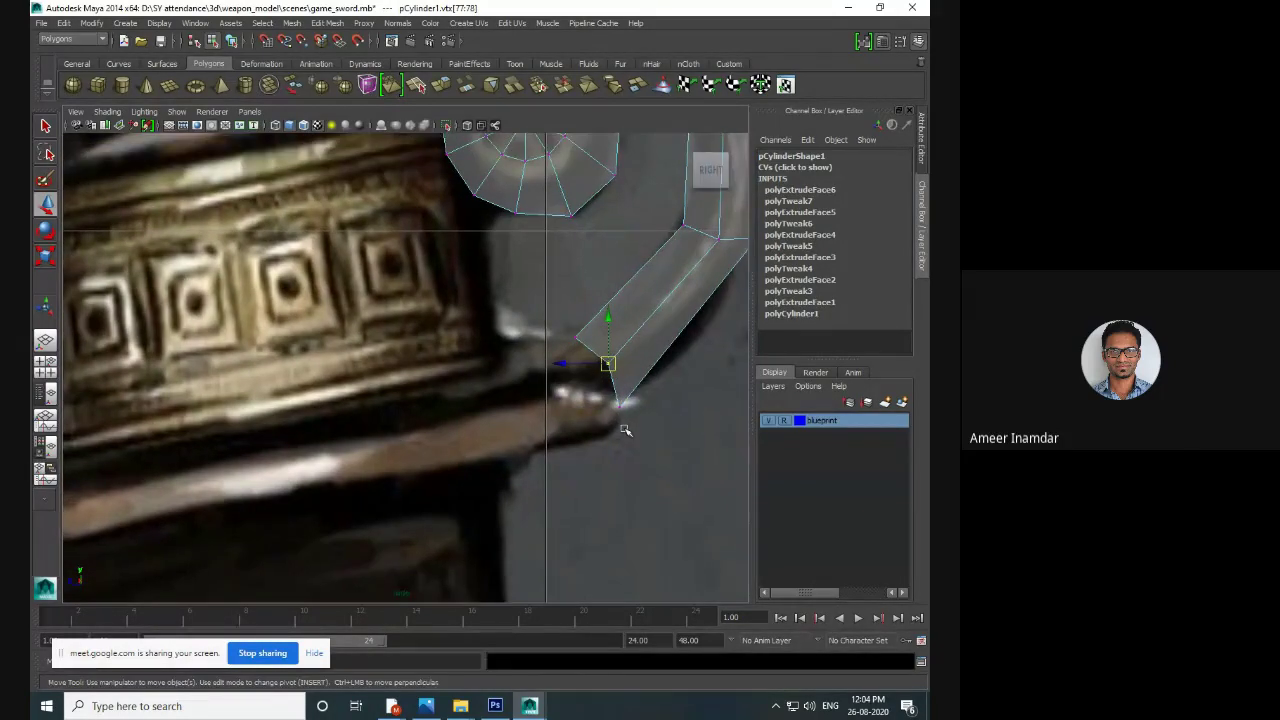
pyautogui.scroll(-12, 624, 430)
pyautogui.scroll(5, 391, 345)
pyautogui.keyDown('alt'); pyautogui.moveTo(391, 342); pyautogui.dragTo(454, 352, button='middle'); pyautogui.keyUp('alt')
pyautogui.scroll(2, 468, 420)
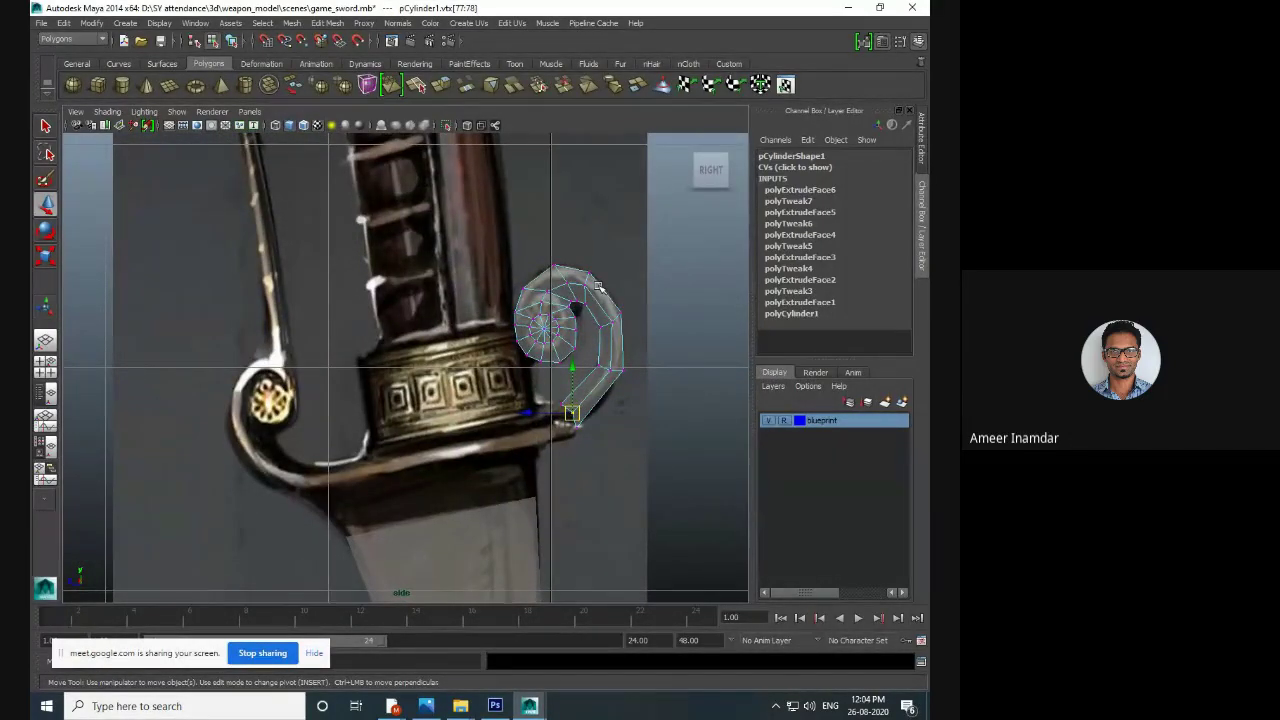
pyautogui.scroll(1, 606, 370)
pyautogui.keyDown('alt'); pyautogui.moveTo(610, 374); pyautogui.dragTo(590, 316, button='middle'); pyautogui.keyUp('alt')
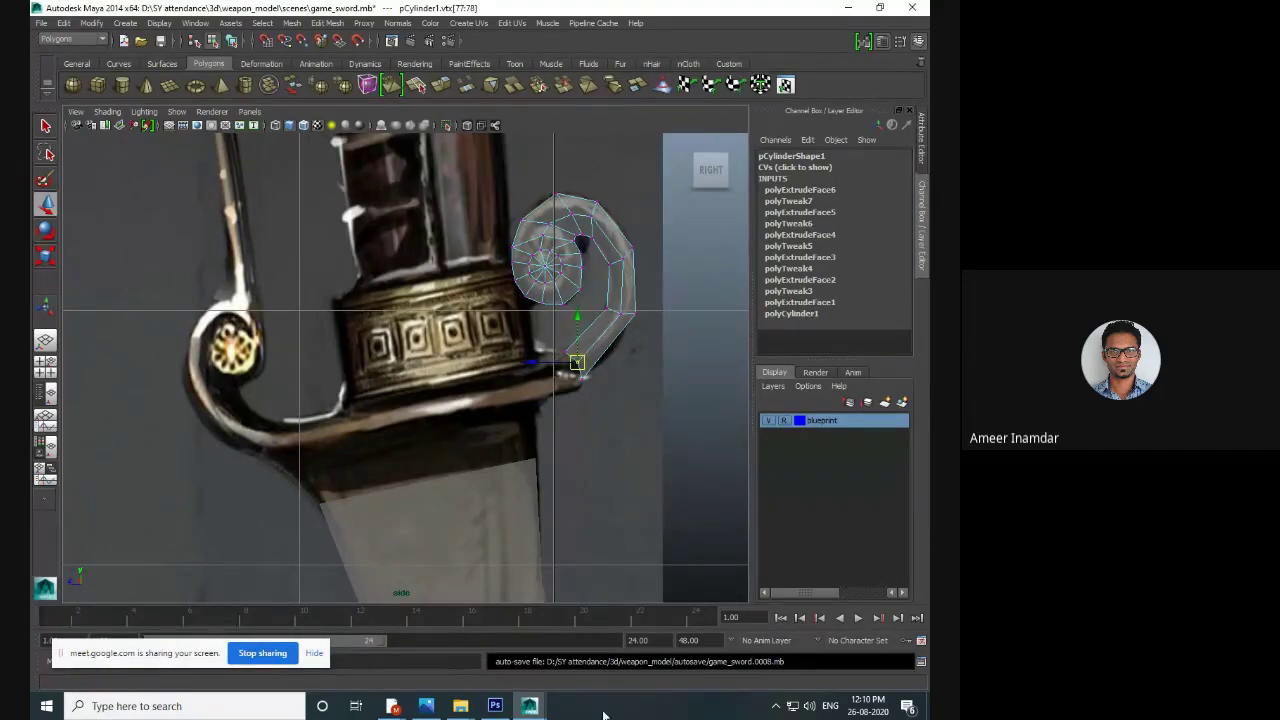
# - Switch to the Google Meet window, move the attendance class list clear of the header and save it as a CSV file
pyautogui.click(396, 706)
pyautogui.click(305, 625)
pyautogui.click(683, 630)
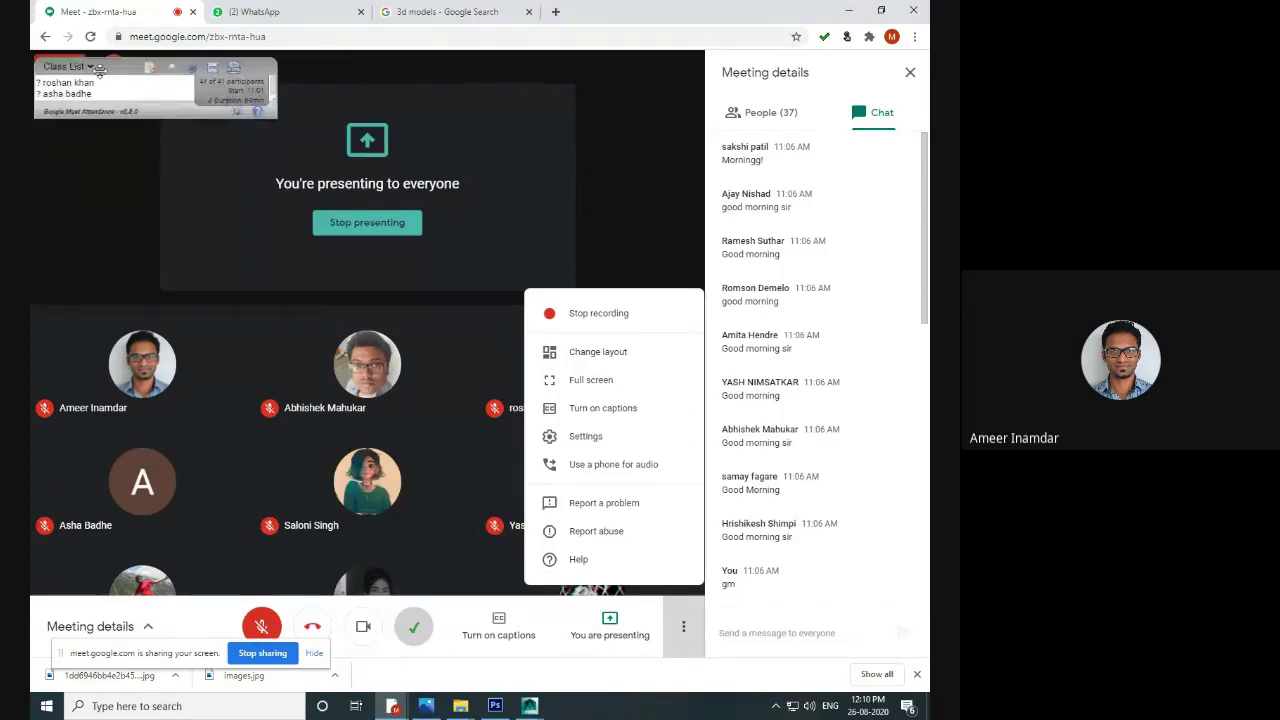
pyautogui.click(152, 136)
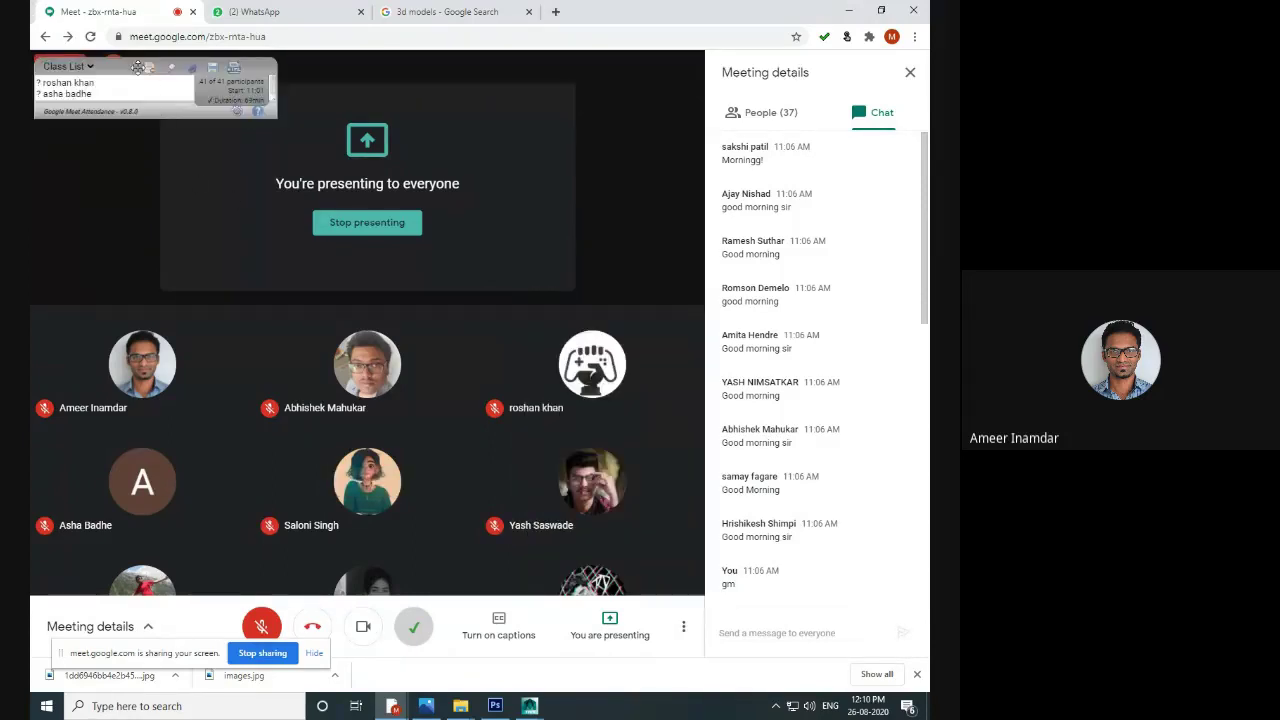
pyautogui.moveTo(136, 66); pyautogui.dragTo(296, 174)
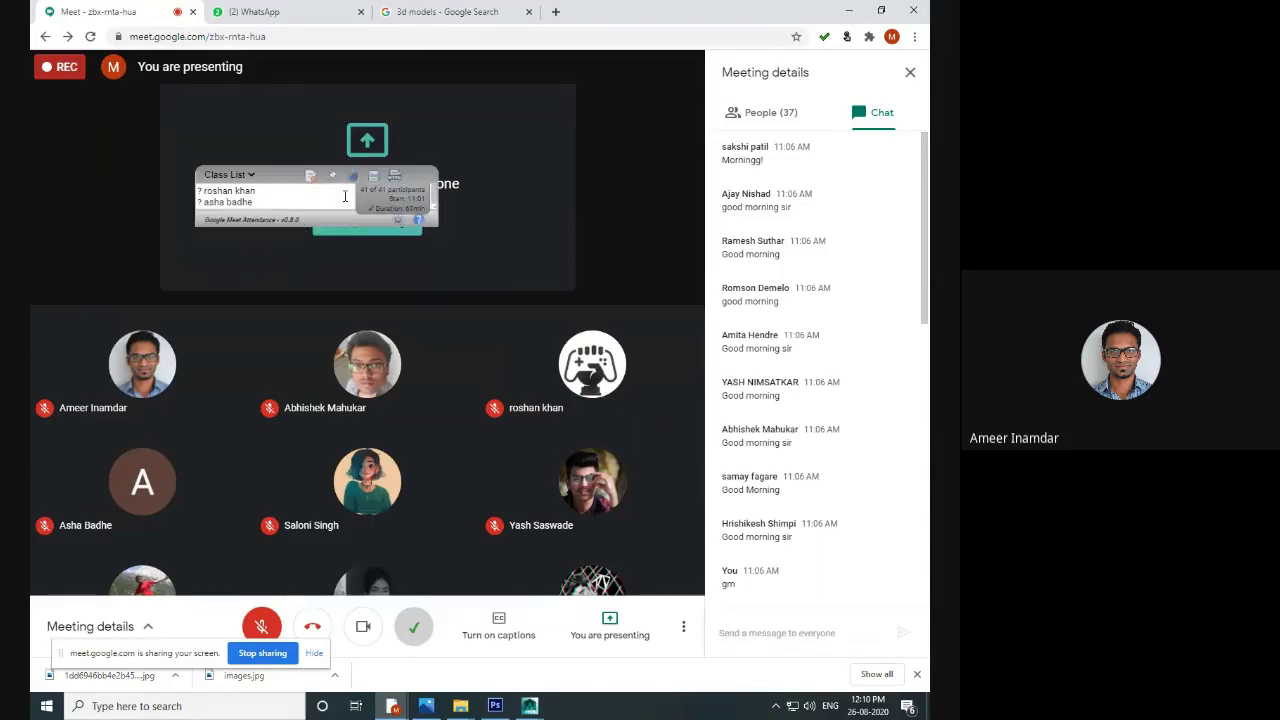
pyautogui.click(373, 180)
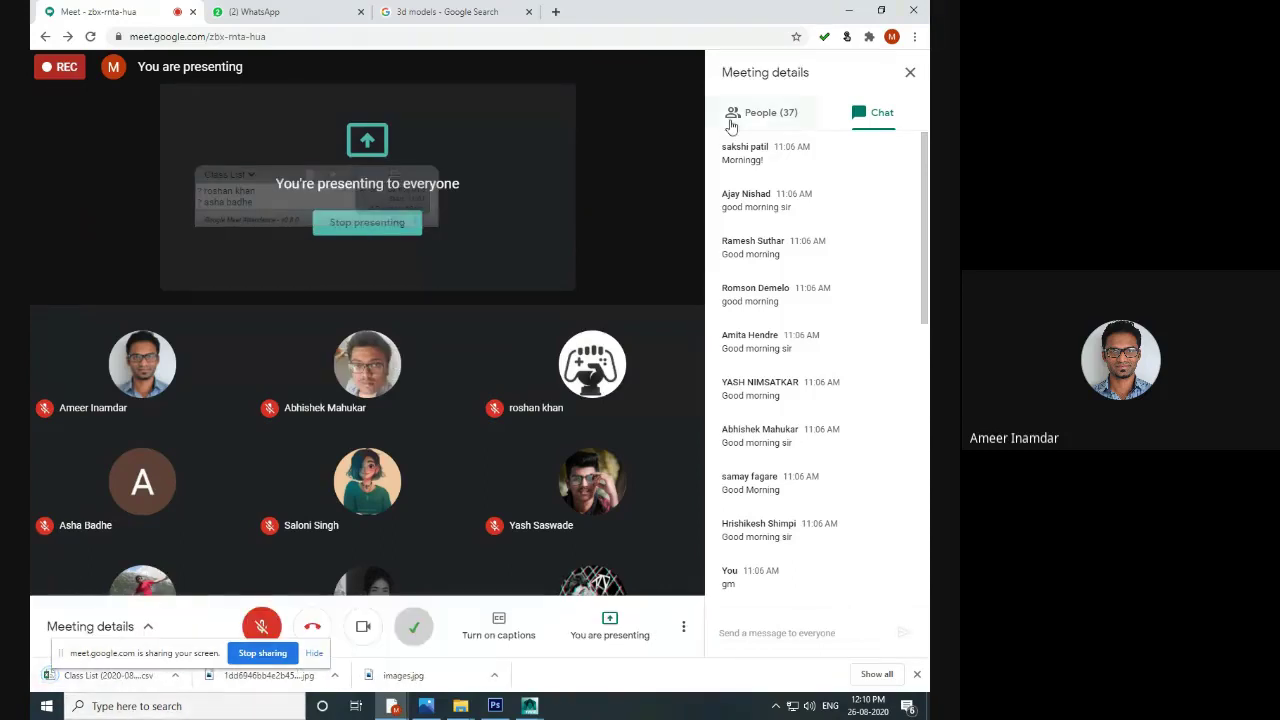
# - Open the Google Meet Attendance extension's popup and a blank browser tab
pyautogui.click(825, 38)
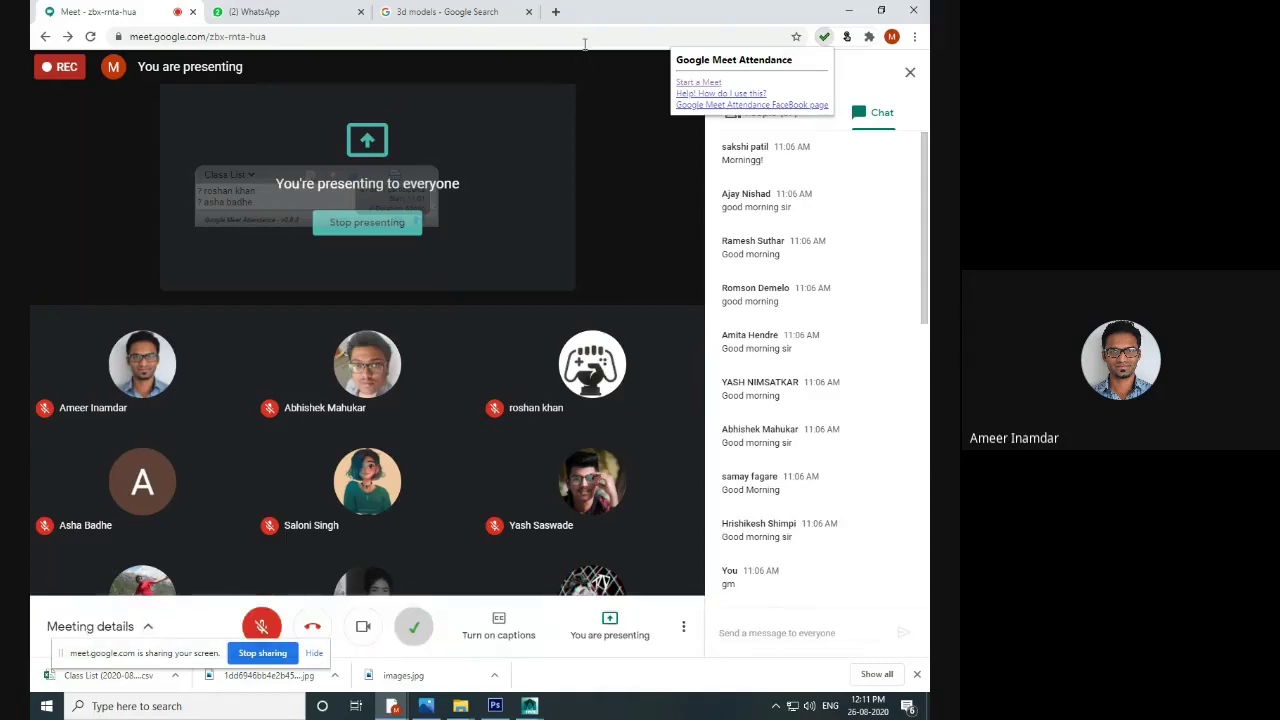
pyautogui.click(556, 13)
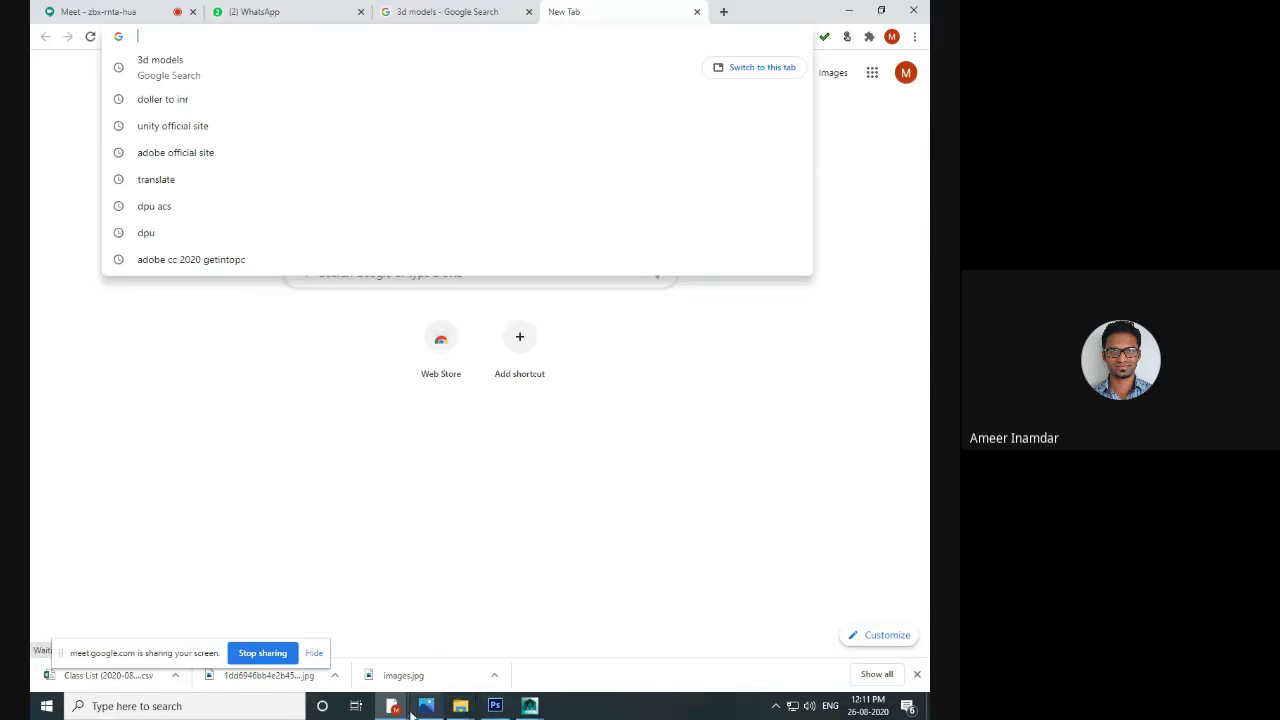
# - Return to the Google Meet tab and stop presenting the screen
pyautogui.click(393, 706)
pyautogui.click(324, 645)
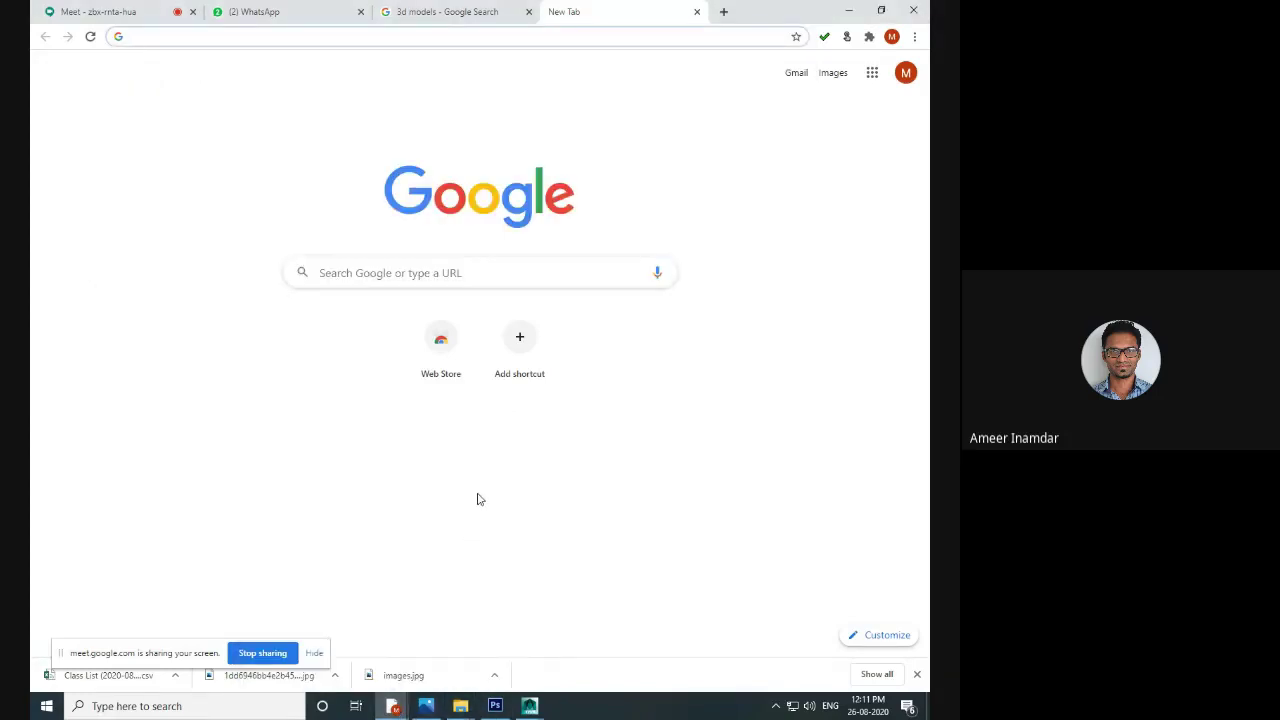
pyautogui.click(160, 15)
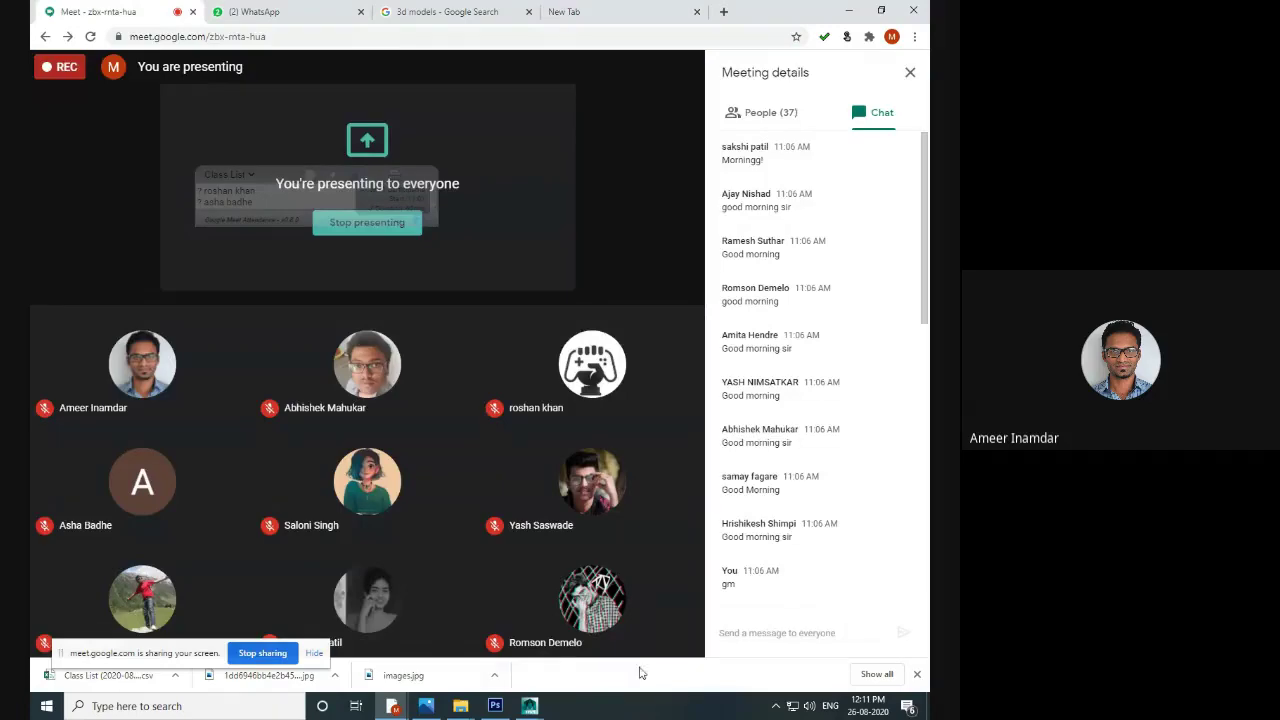
pyautogui.click(620, 638)
pyautogui.click(618, 566)
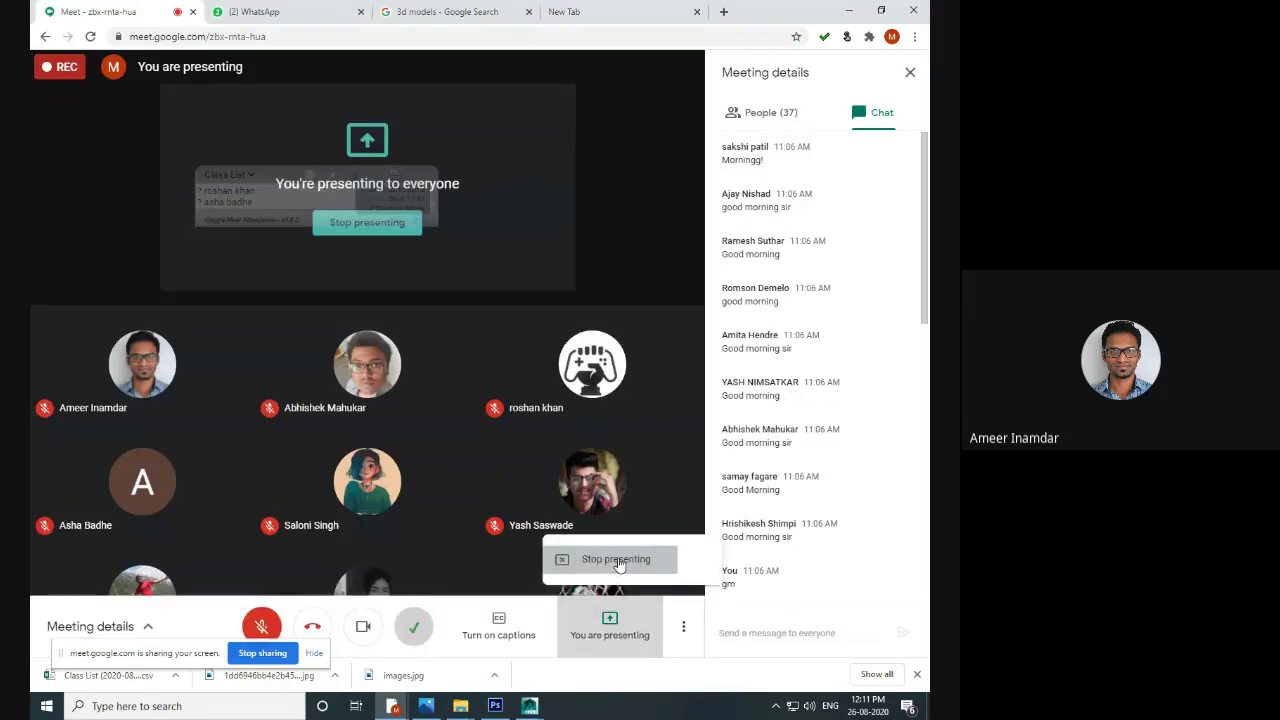
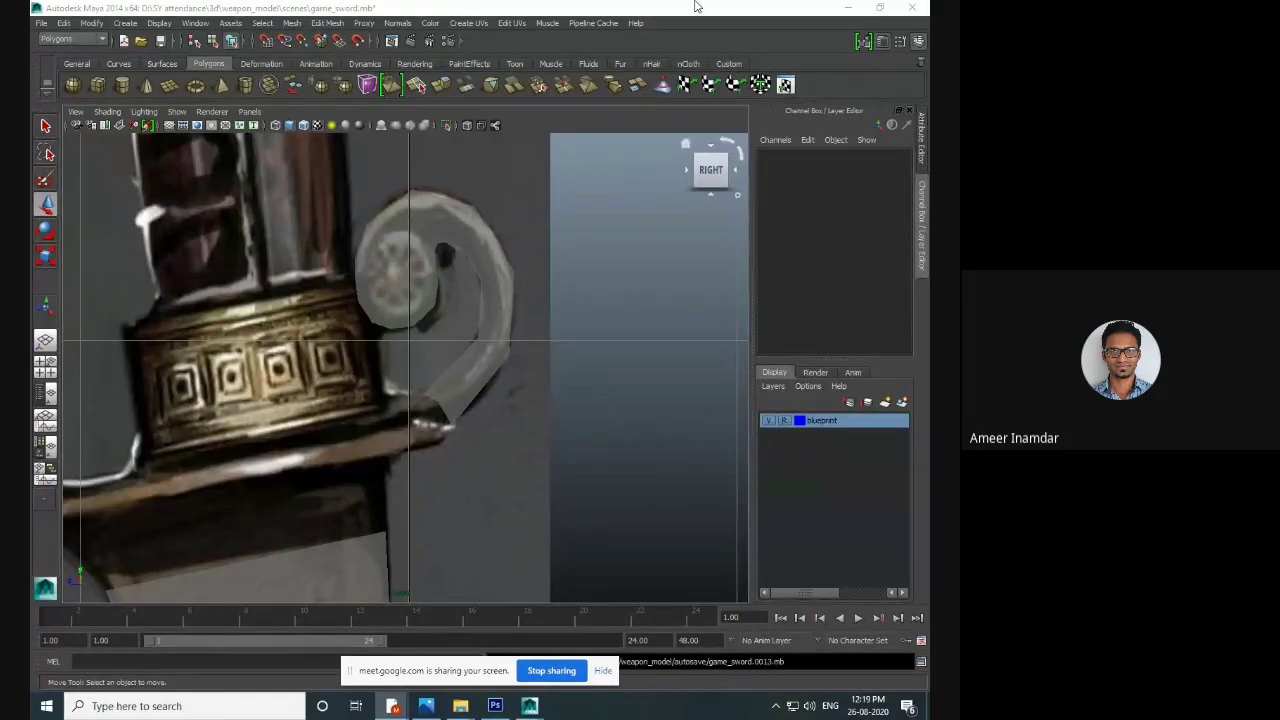
# - Switch to Google Meet, show the meeting chat and move the screen-sharing bar away from the call controls
pyautogui.click(613, 517)
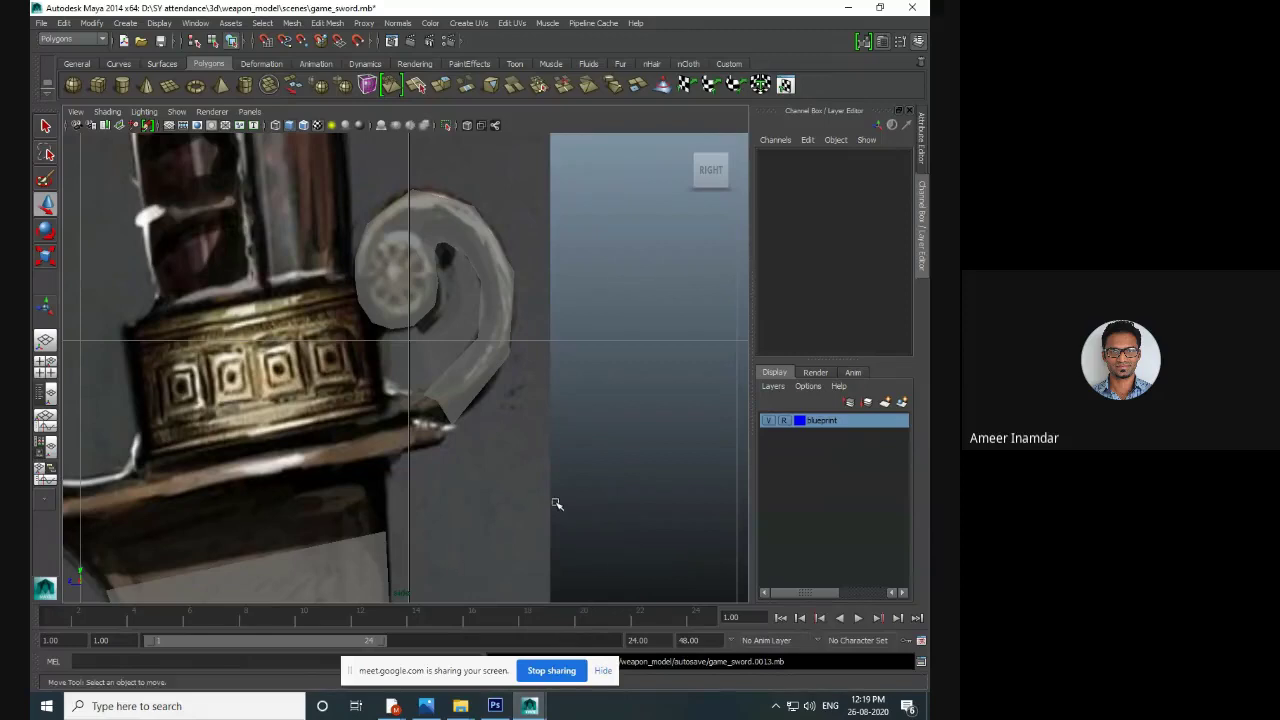
pyautogui.moveTo(398, 706)
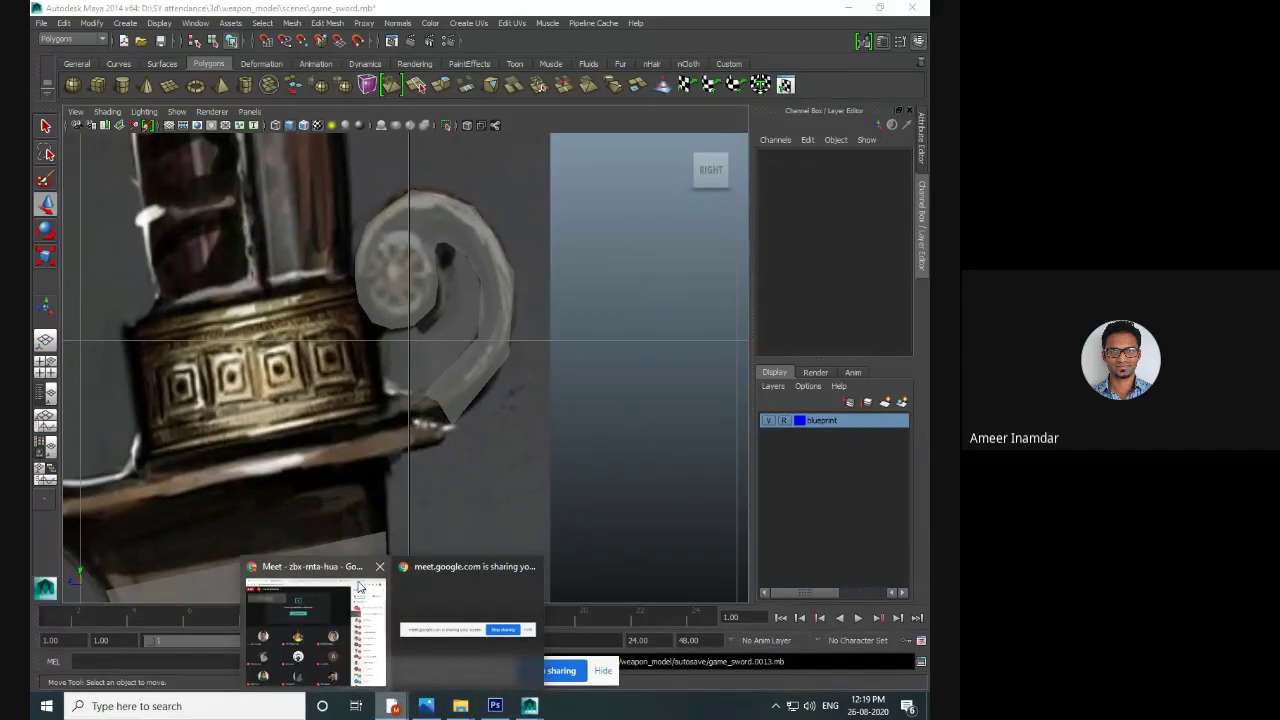
pyautogui.click(336, 619)
pyautogui.click(882, 112)
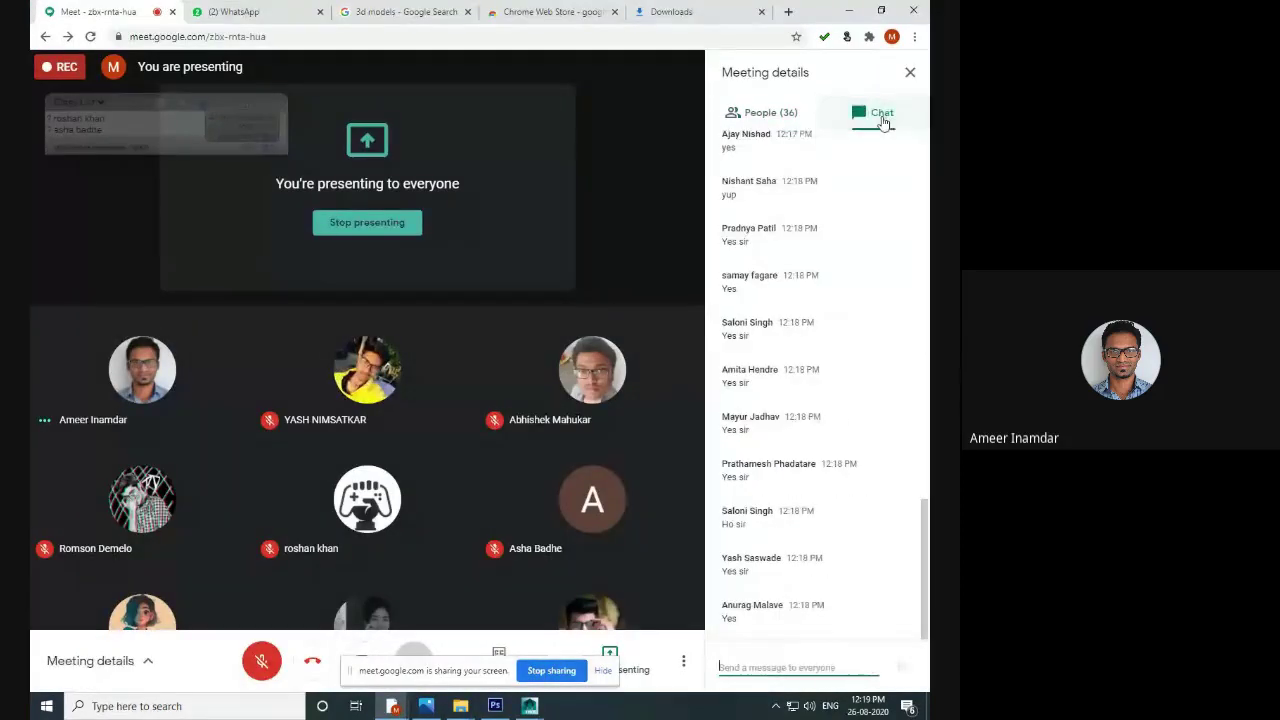
pyautogui.moveTo(466, 672); pyautogui.dragTo(155, 675)
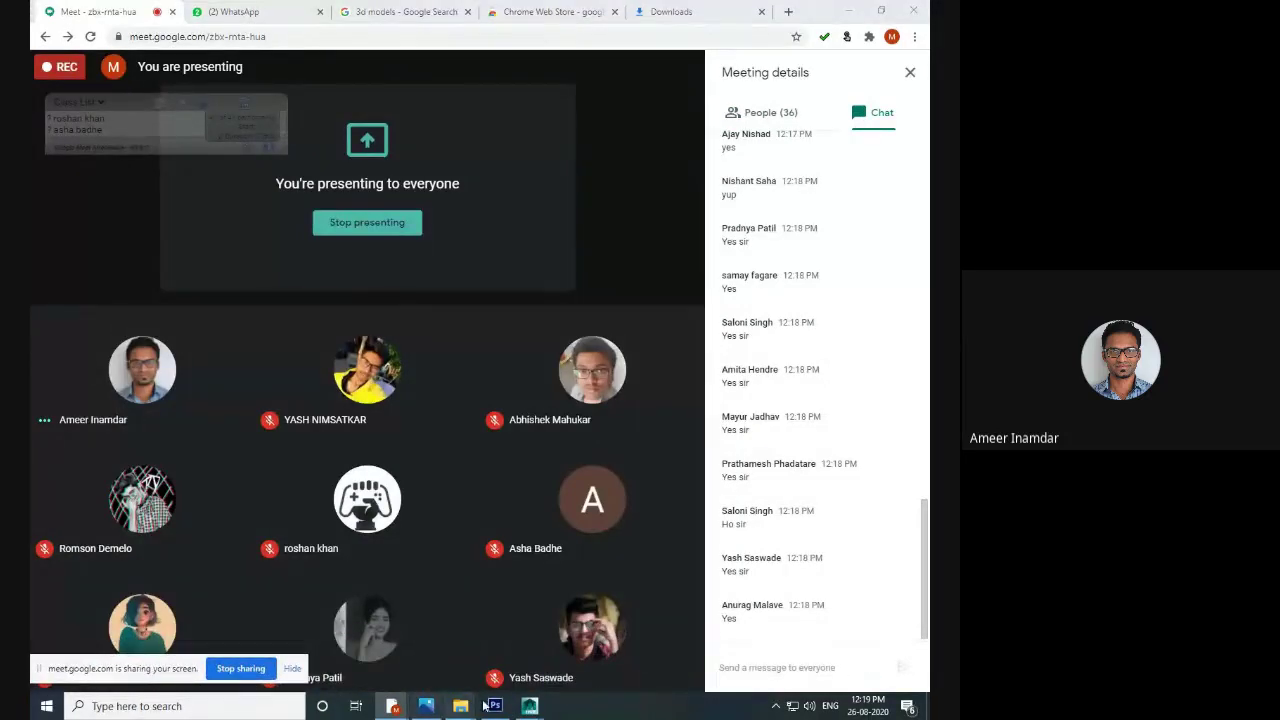
# - Switch back to Maya and select the scroll mesh beside the guard in the side view
pyautogui.moveTo(529, 706)
pyautogui.click(568, 652)
pyautogui.scroll(3, 466, 351)
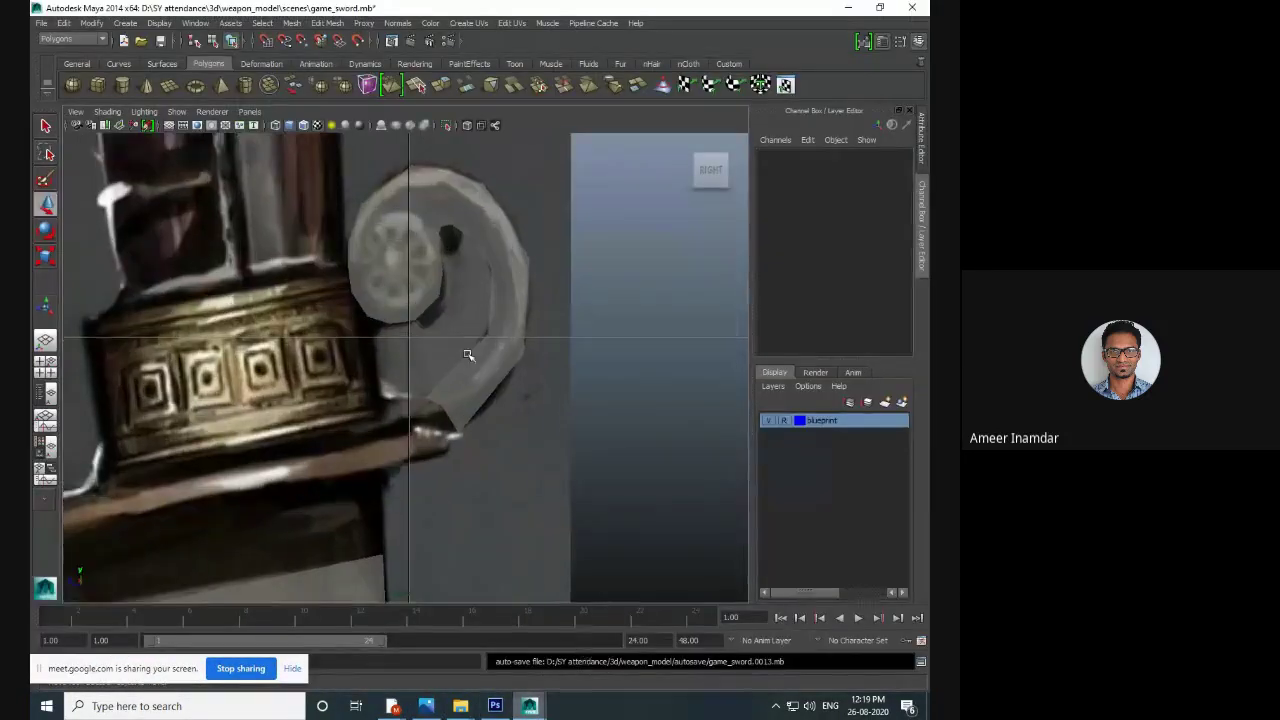
pyautogui.click(495, 412)
pyautogui.scroll(1, 494, 399)
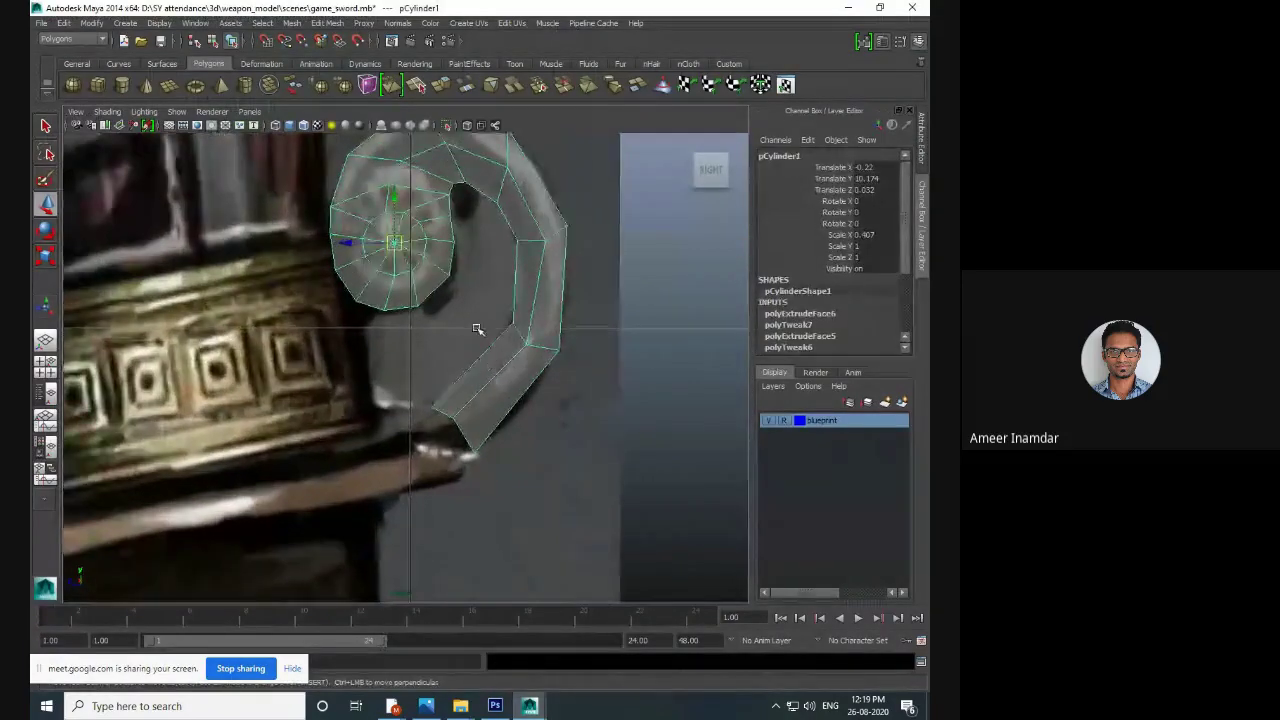
pyautogui.press('space')
pyautogui.click(414, 240)
pyautogui.click(443, 334)
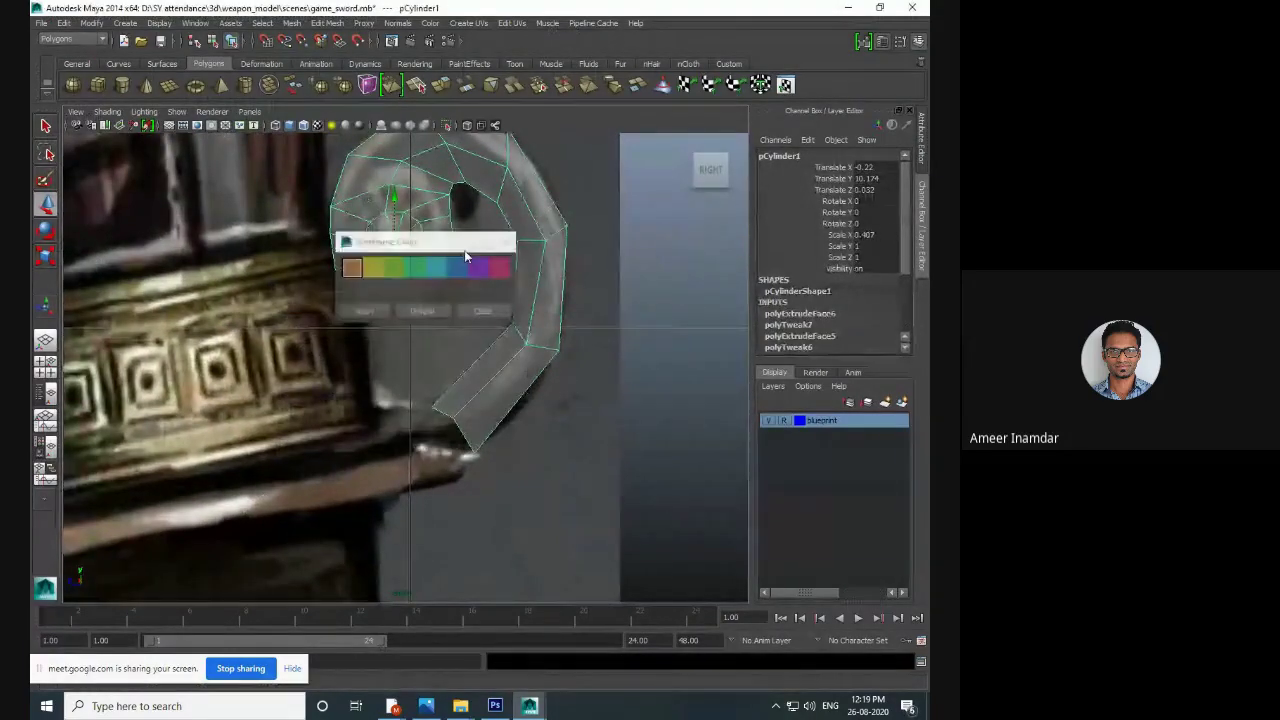
pyautogui.click(483, 311)
# - Examine the scroll mesh against the side blueprint, from the whole sword down to the edges of the disc
pyautogui.scroll(-6, 481, 367)
pyautogui.scroll(7, 482, 369)
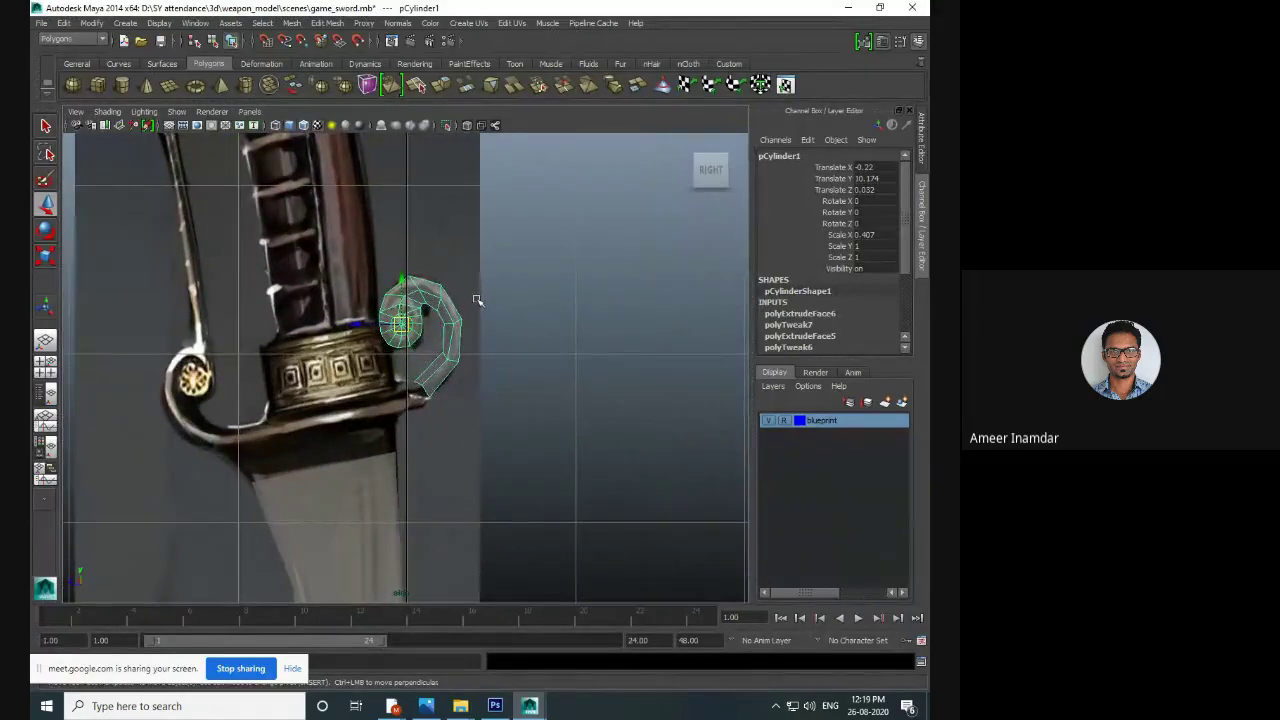
pyautogui.scroll(2, 612, 318)
pyautogui.keyDown('alt'); pyautogui.moveTo(455, 313); pyautogui.dragTo(505, 317, button='middle'); pyautogui.keyUp('alt')
pyautogui.scroll(2, 571, 275)
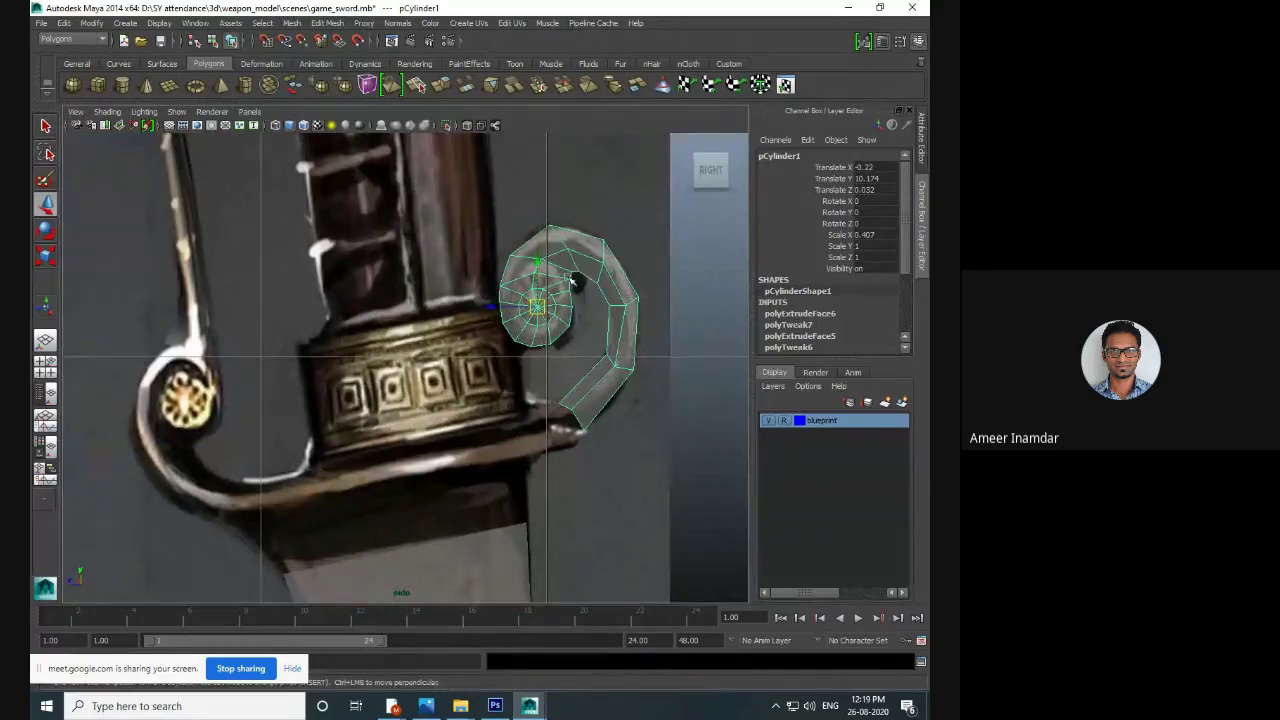
pyautogui.scroll(3, 572, 283)
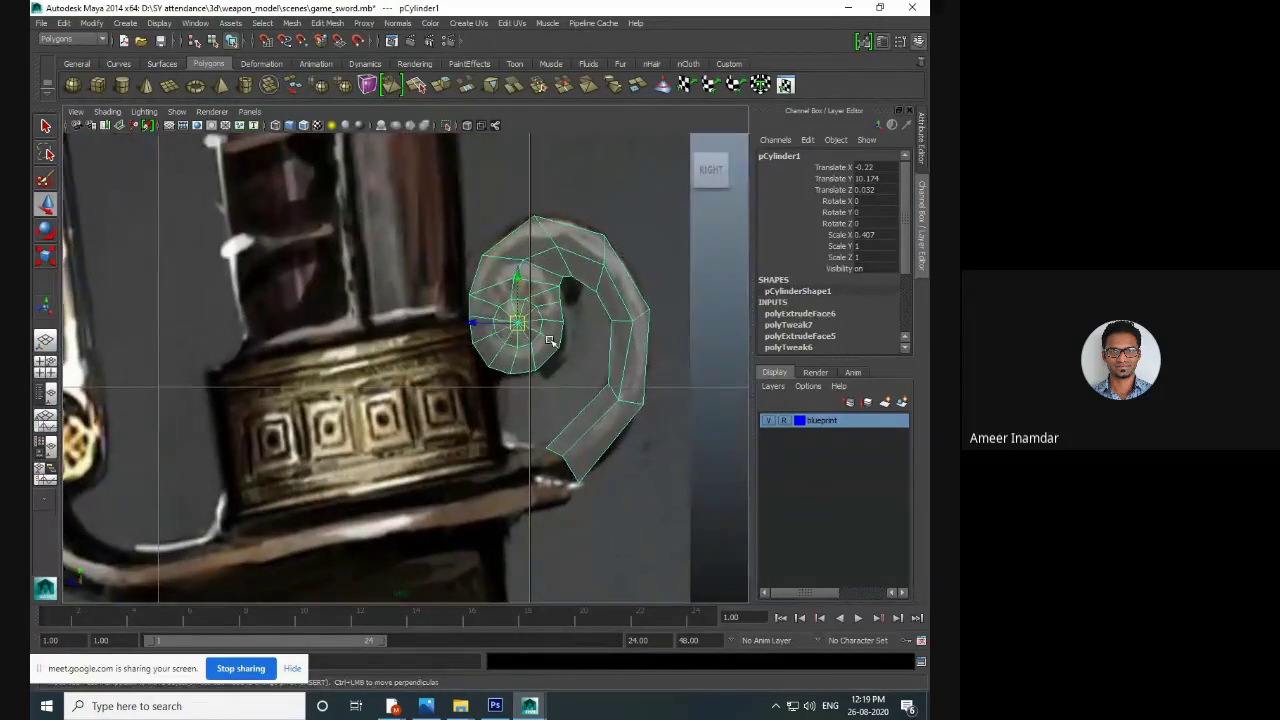
pyautogui.scroll(5, 549, 341)
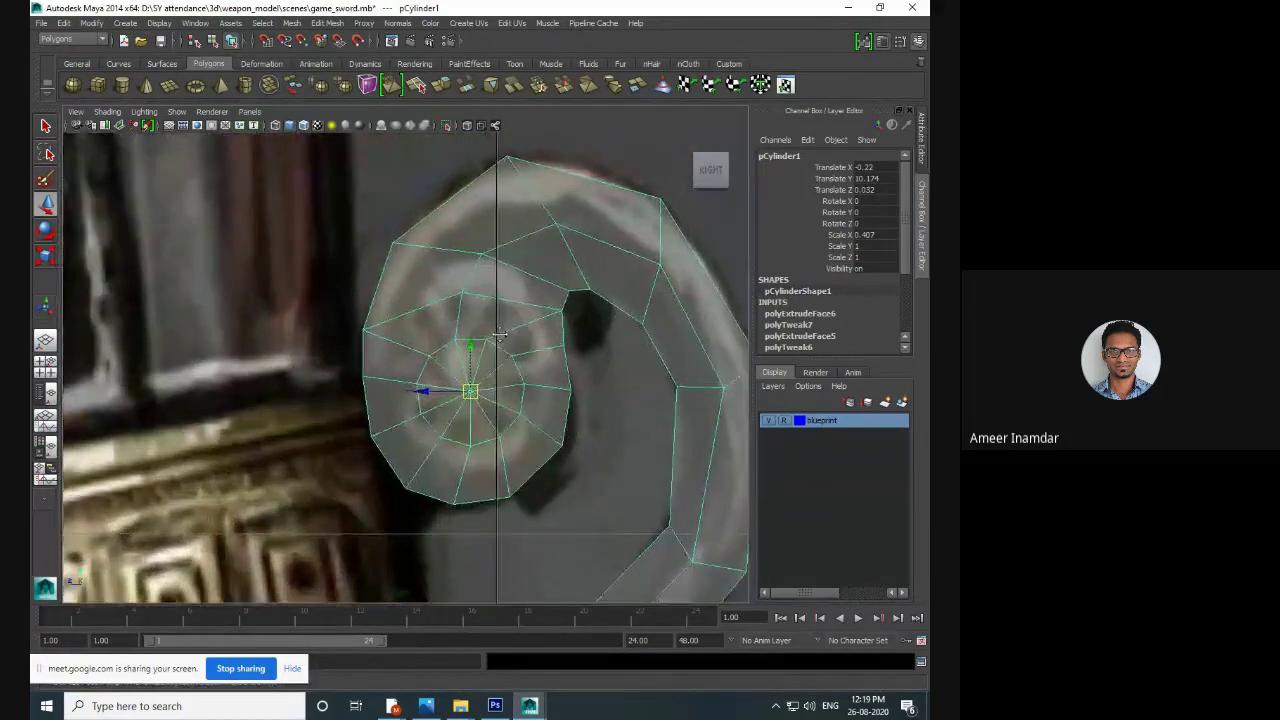
pyautogui.scroll(-6, 499, 336)
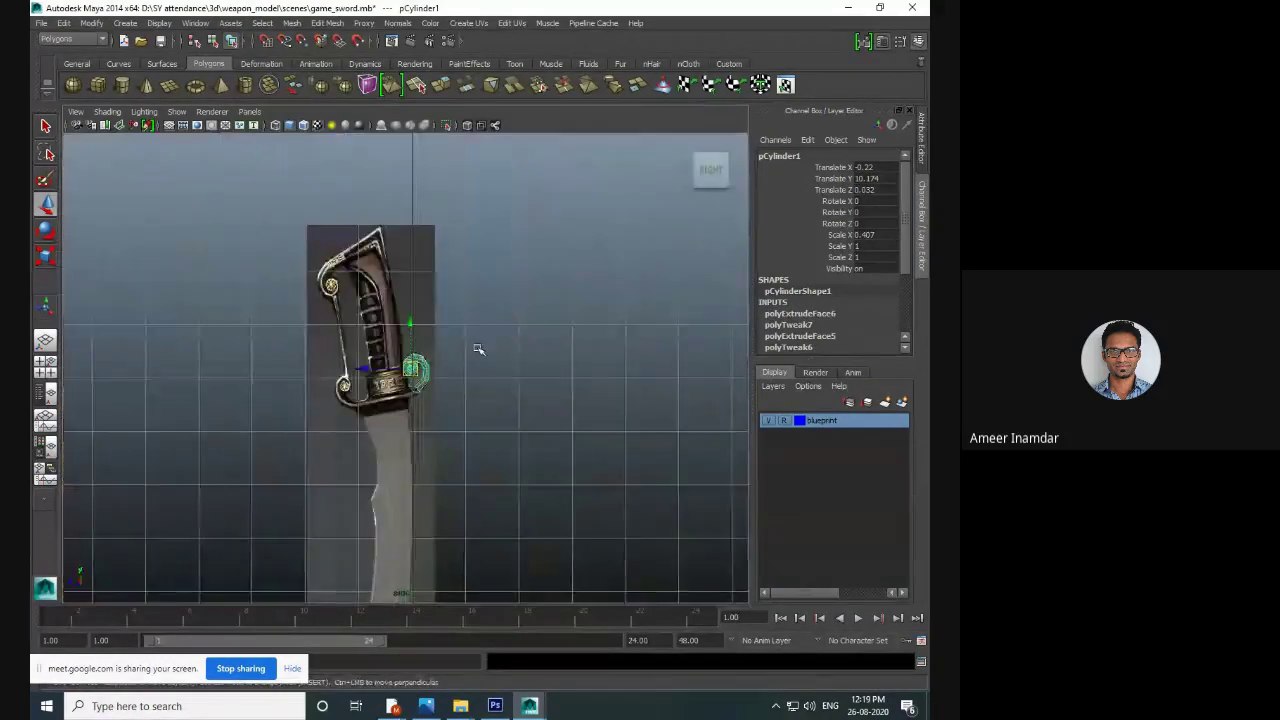
pyautogui.scroll(6, 478, 348)
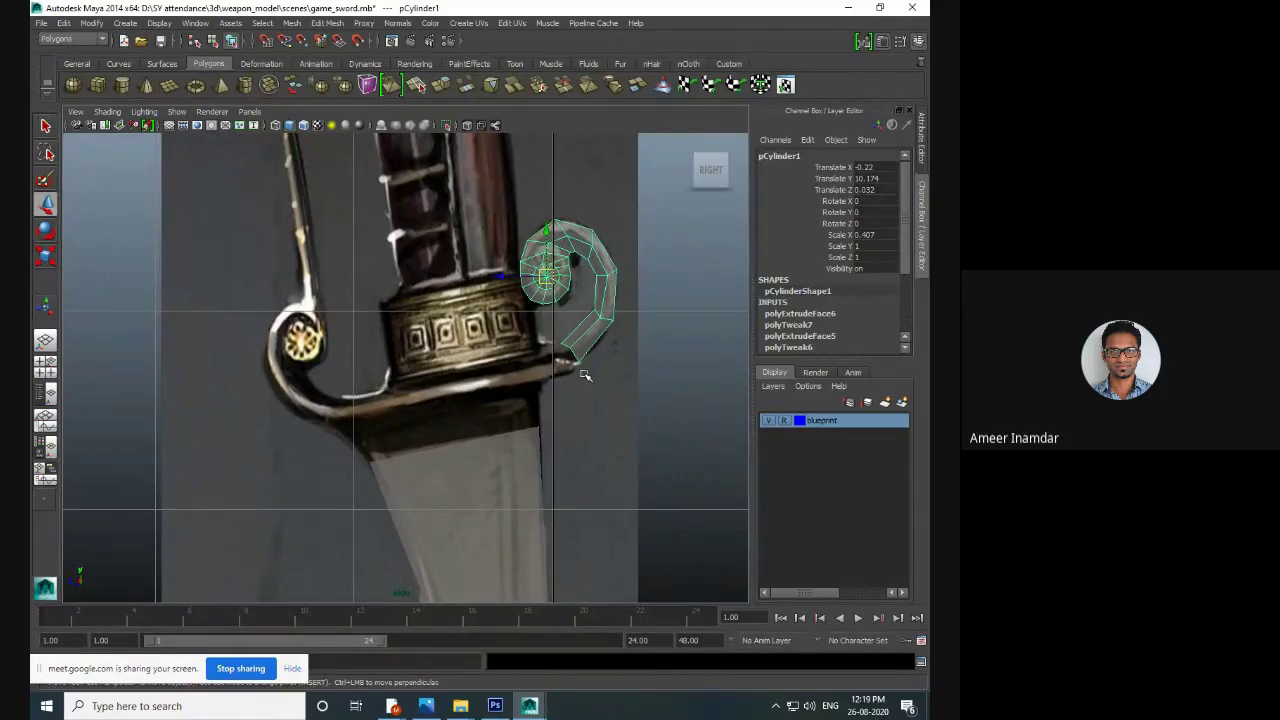
pyautogui.scroll(8, 576, 289)
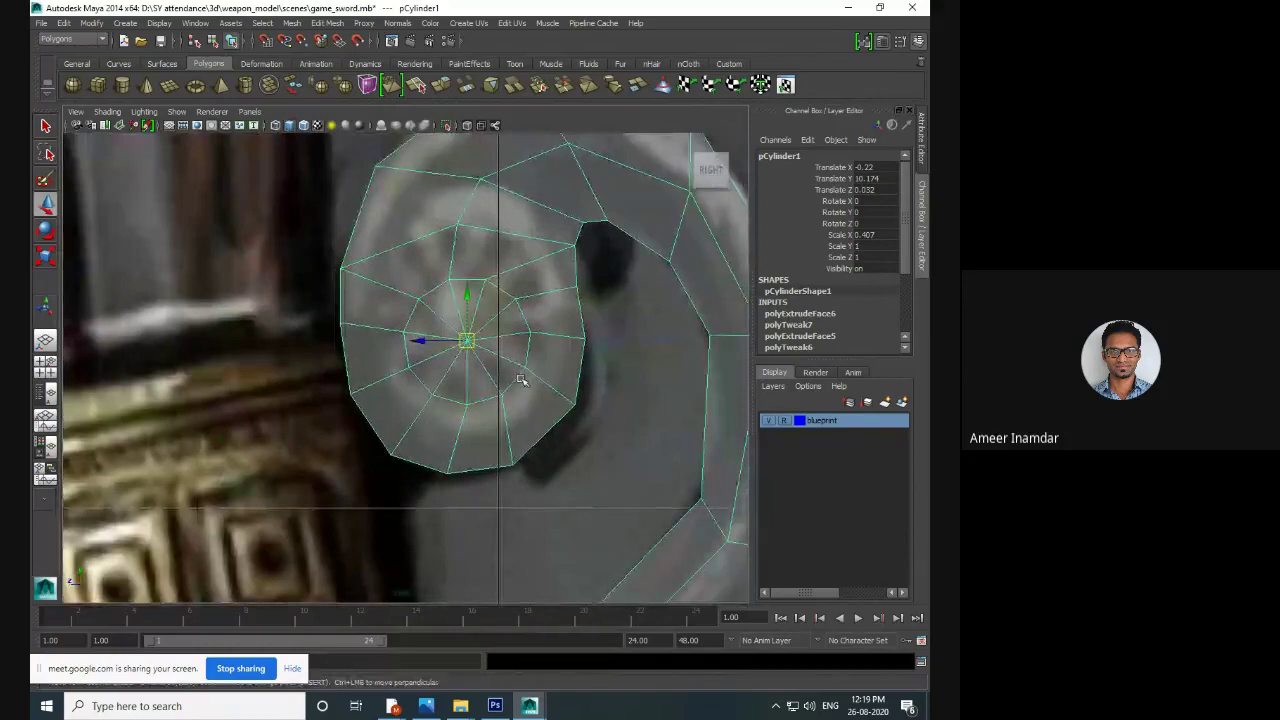
pyautogui.keyDown('alt'); pyautogui.moveTo(520, 380); pyautogui.dragTo(549, 434, button='middle'); pyautogui.keyUp('alt')
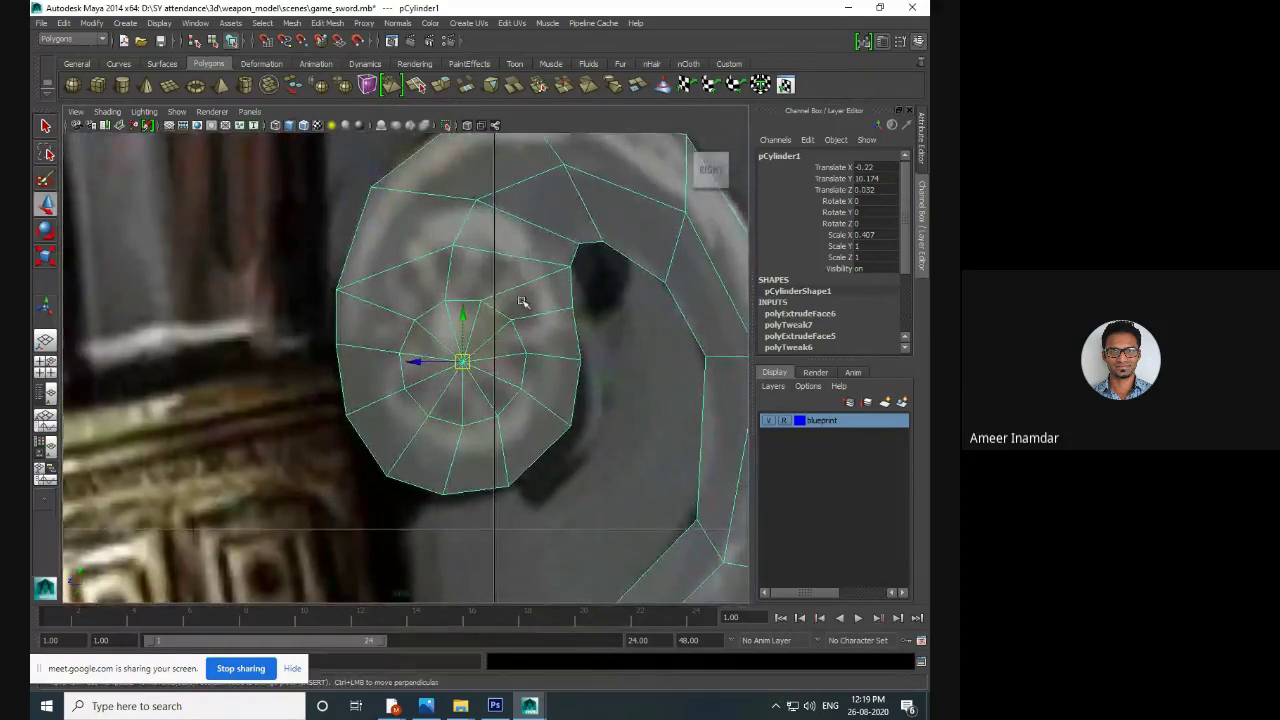
# - Delete three edges from the scroll's disc, two at the upper inner side and one at the lower inner side
pyautogui.moveTo(528, 281); pyautogui.dragTo(528, 250, button='right')
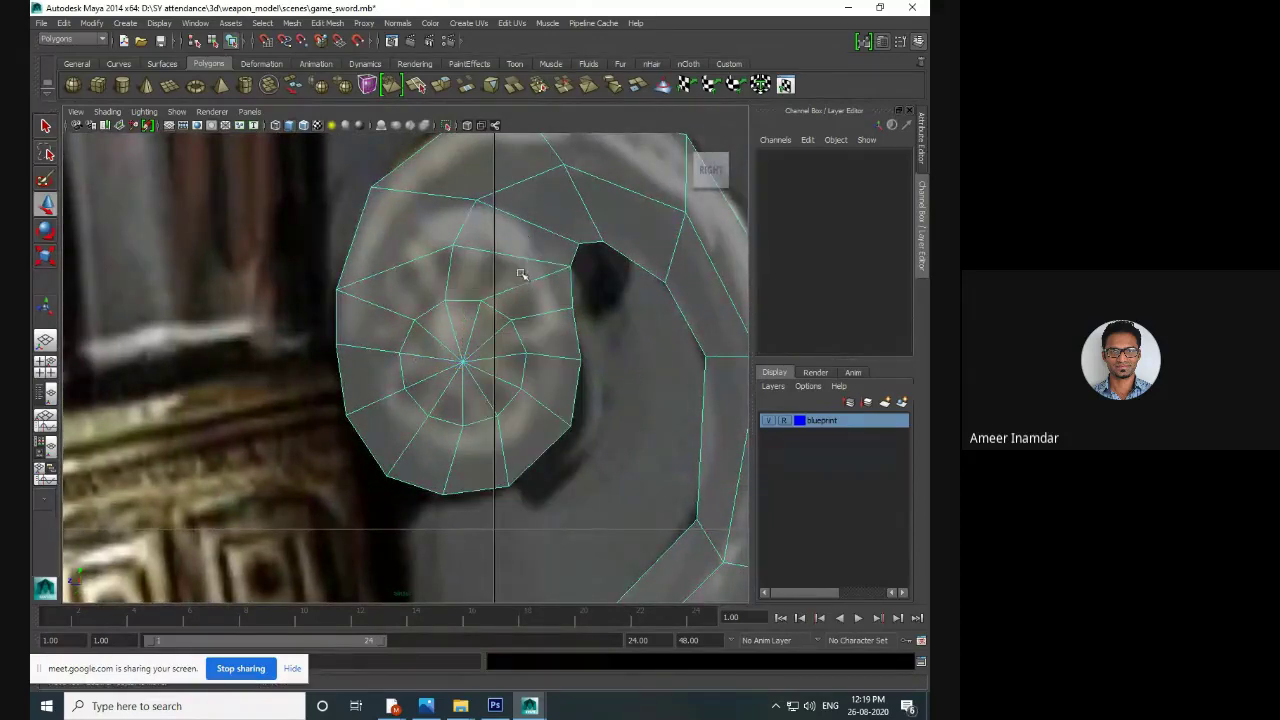
pyautogui.click(520, 284)
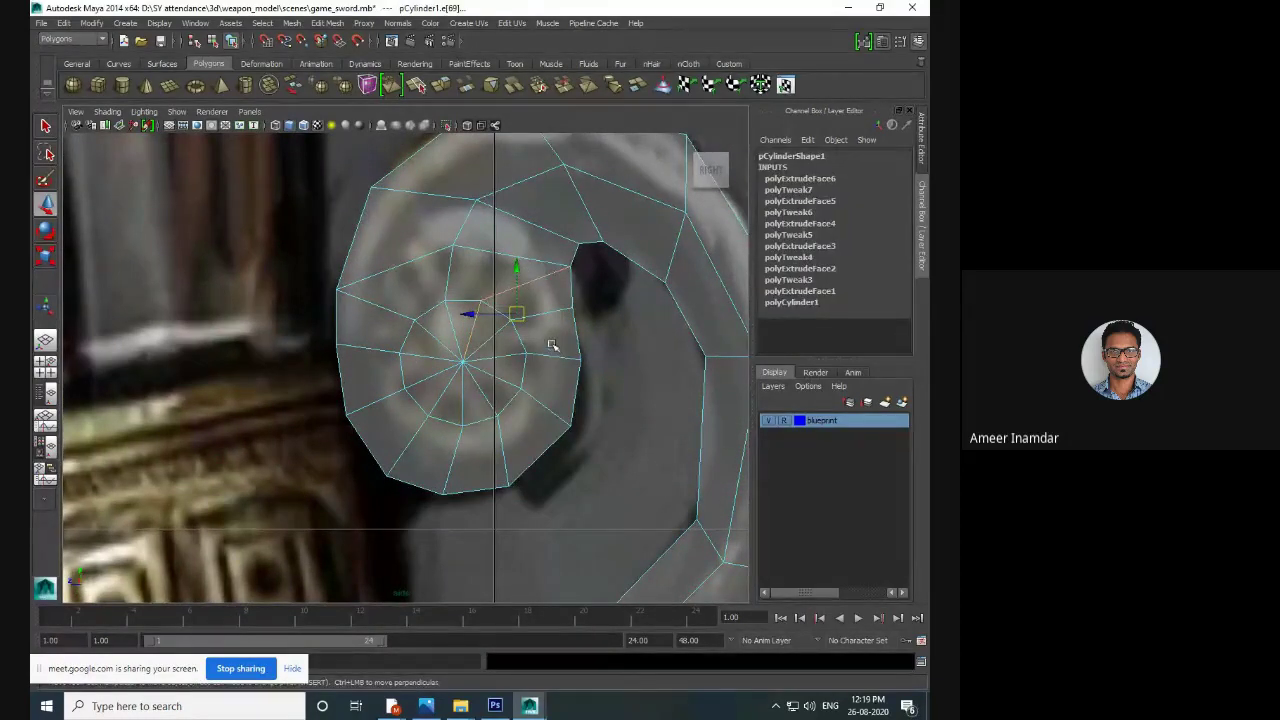
pyautogui.press('Delete')
pyautogui.click(518, 290)
pyautogui.press('Delete')
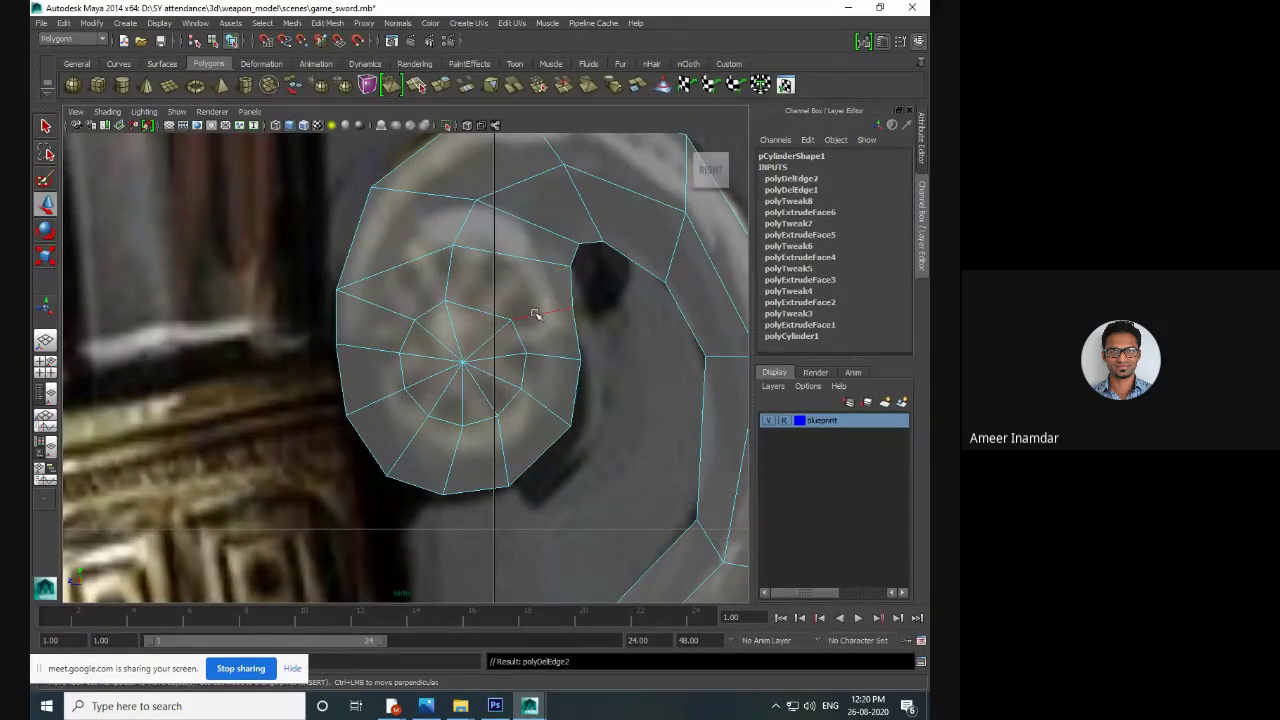
pyautogui.click(545, 408)
pyautogui.press('Delete')
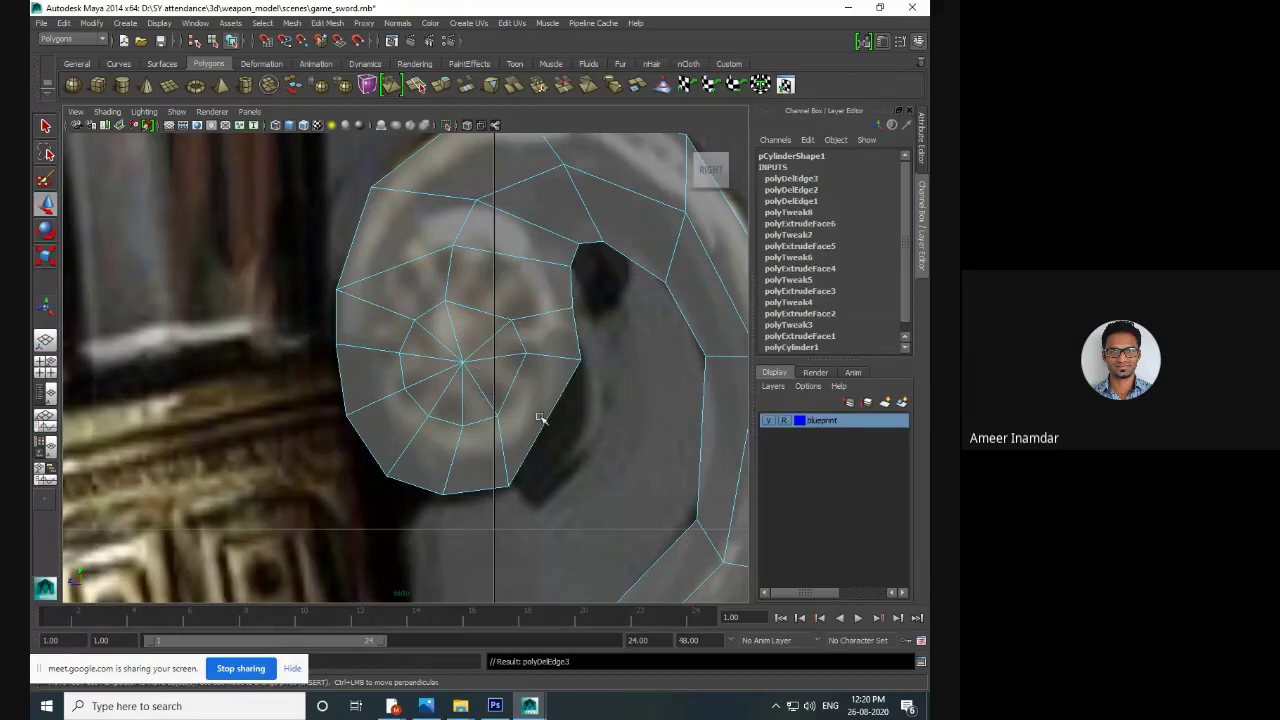
# - Delete the disc's bottom spoke edges and the surplus edges on its outer side beside the grip
pyautogui.click(452, 470)
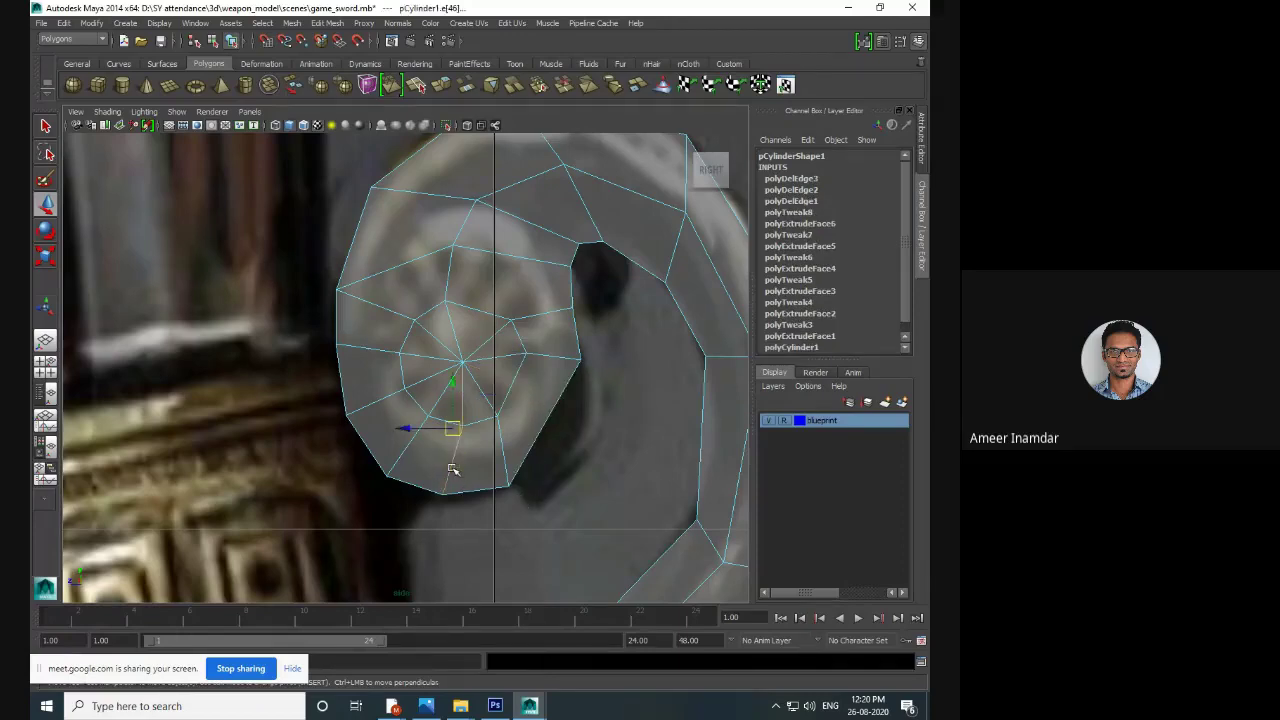
pyautogui.press('Delete')
pyautogui.click(372, 401)
pyautogui.press('Delete')
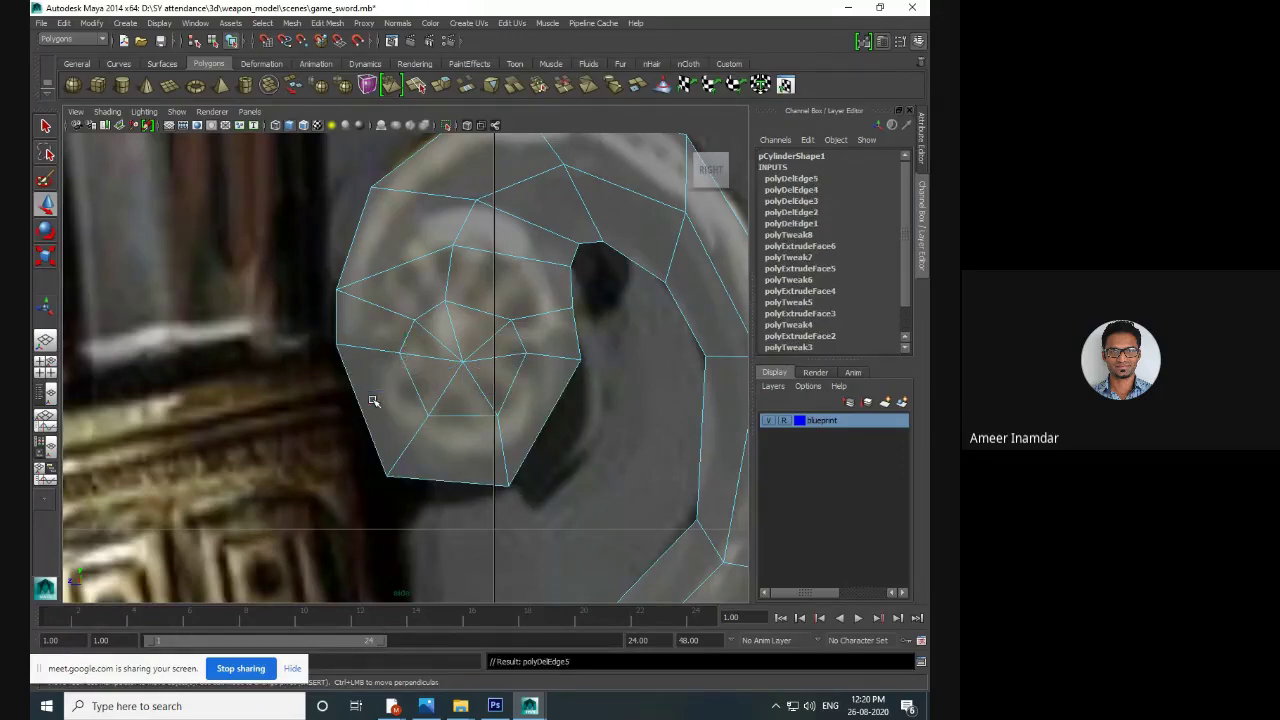
pyautogui.click(387, 312)
pyautogui.press('Delete')
pyautogui.click(386, 310)
pyautogui.press('Delete')
# - Move the vertices on the disc's inner side, facing the scroll's gap, to even out its reduced outline and spokes
pyautogui.moveTo(536, 384); pyautogui.dragTo(471, 394, button='right')
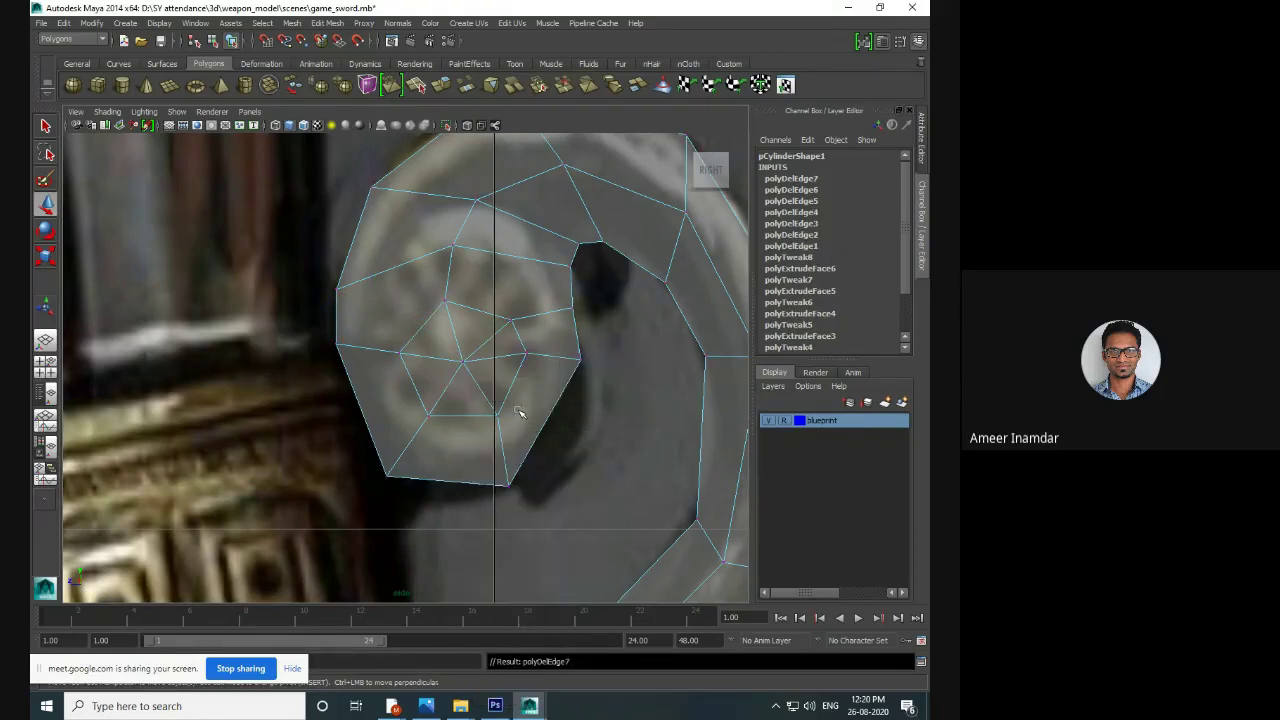
pyautogui.click(516, 499)
pyautogui.moveTo(509, 487); pyautogui.dragTo(531, 483)
pyautogui.click(580, 360)
pyautogui.moveTo(578, 359); pyautogui.dragTo(592, 396)
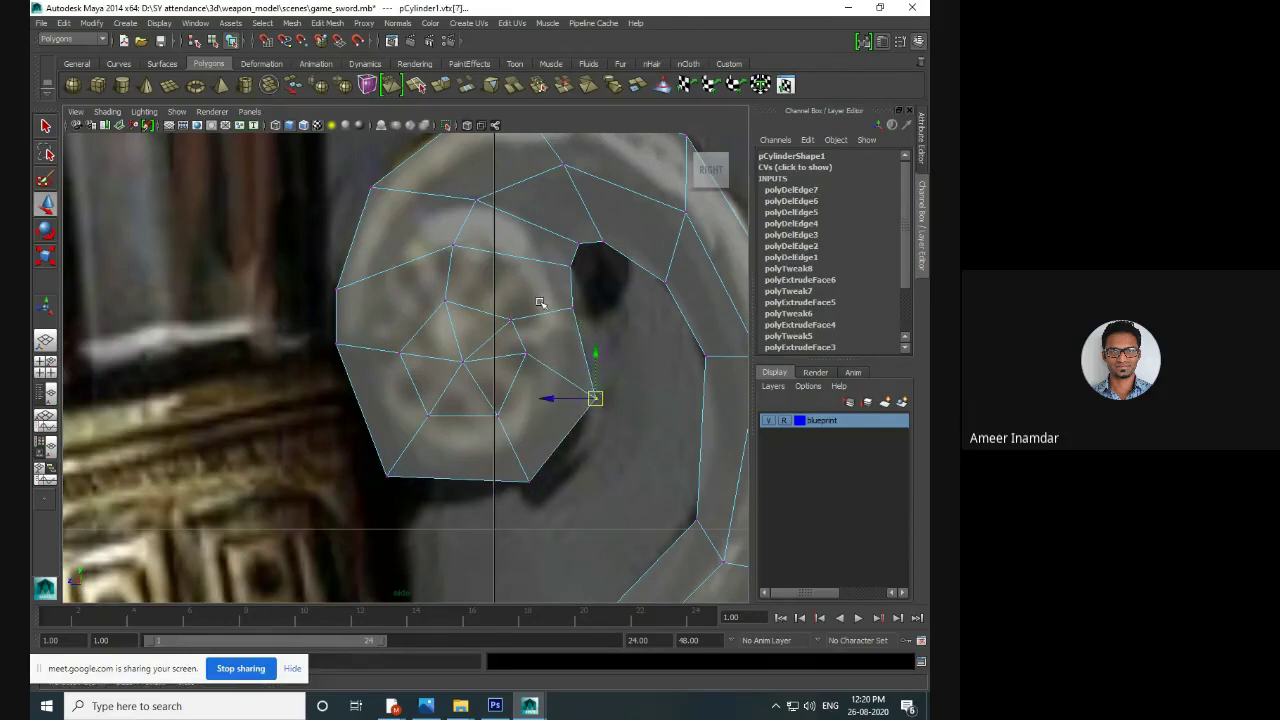
pyautogui.moveTo(572, 305); pyautogui.dragTo(585, 311)
pyautogui.click(524, 353)
pyautogui.moveTo(527, 354); pyautogui.dragTo(523, 375)
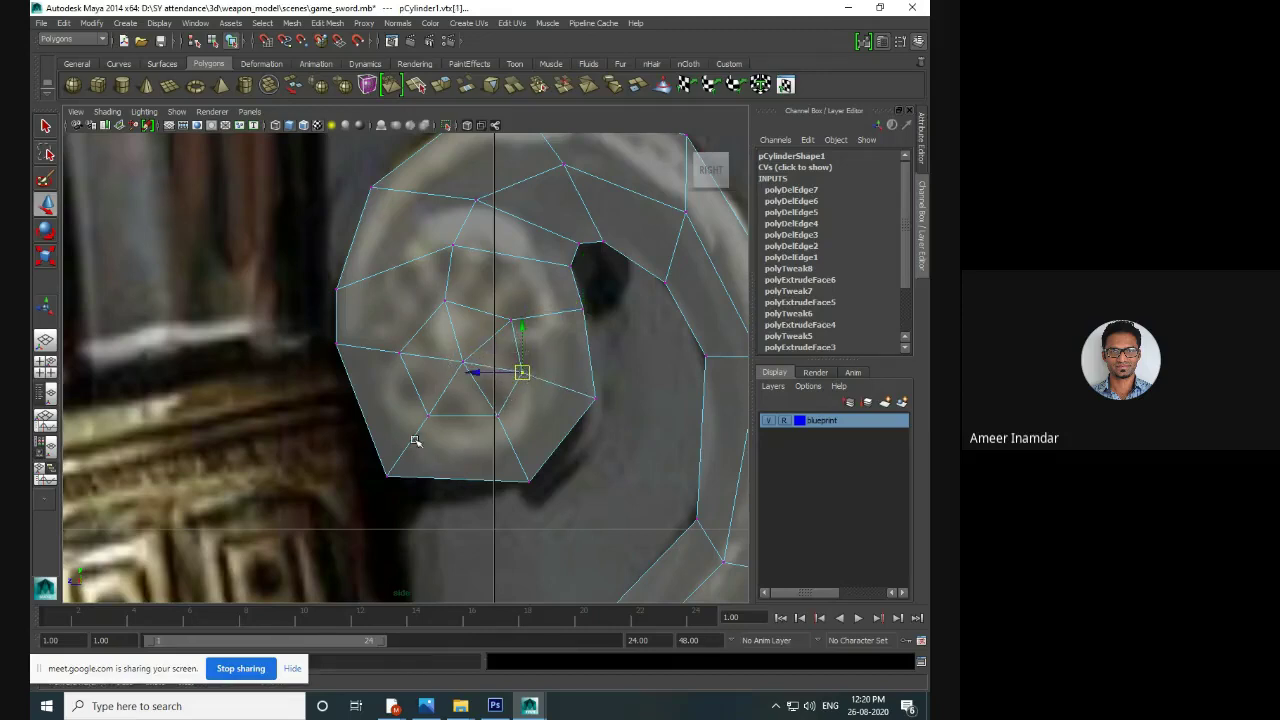
# - Lower the disc's bottom corner vertex and the outer vertex beside the grip to round the outline
pyautogui.click(388, 475)
pyautogui.moveTo(392, 476); pyautogui.dragTo(396, 485)
pyautogui.click(336, 344)
pyautogui.moveTo(337, 344); pyautogui.dragTo(338, 373)
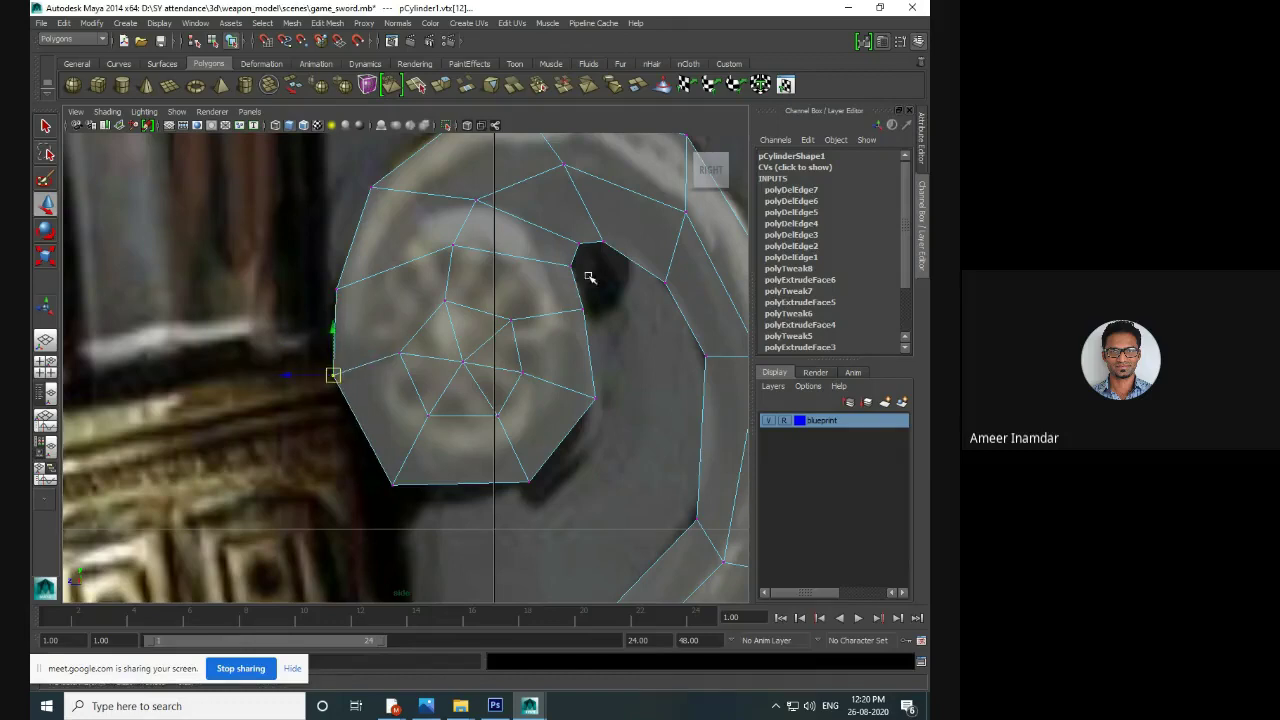
# - Duplicate the whole scroll mesh and move the copy across to the opposite end of the guard
pyautogui.keyDown('alt'); pyautogui.moveTo(589, 322); pyautogui.dragTo(587, 362, button='middle'); pyautogui.keyUp('alt')
pyautogui.keyDown('alt'); pyautogui.moveTo(543, 484); pyautogui.dragTo(561, 423, button='middle'); pyautogui.keyUp('alt')
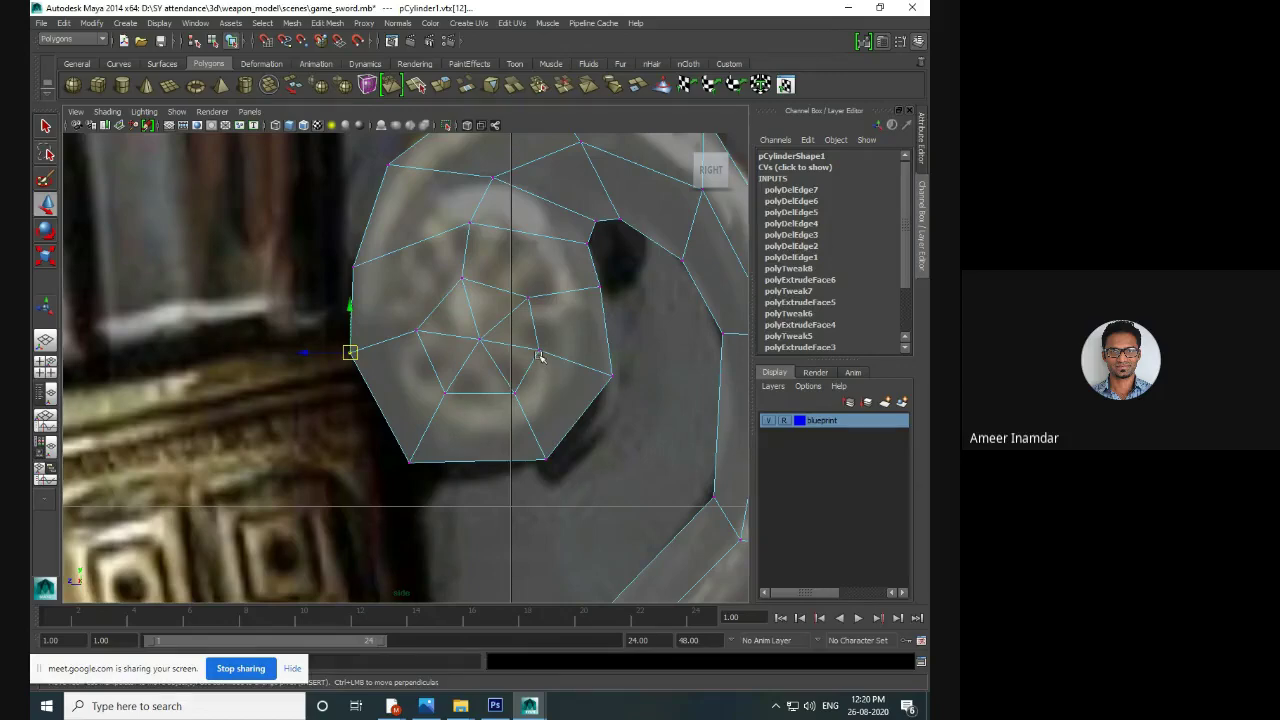
pyautogui.scroll(-5, 530, 360)
pyautogui.scroll(5, 523, 366)
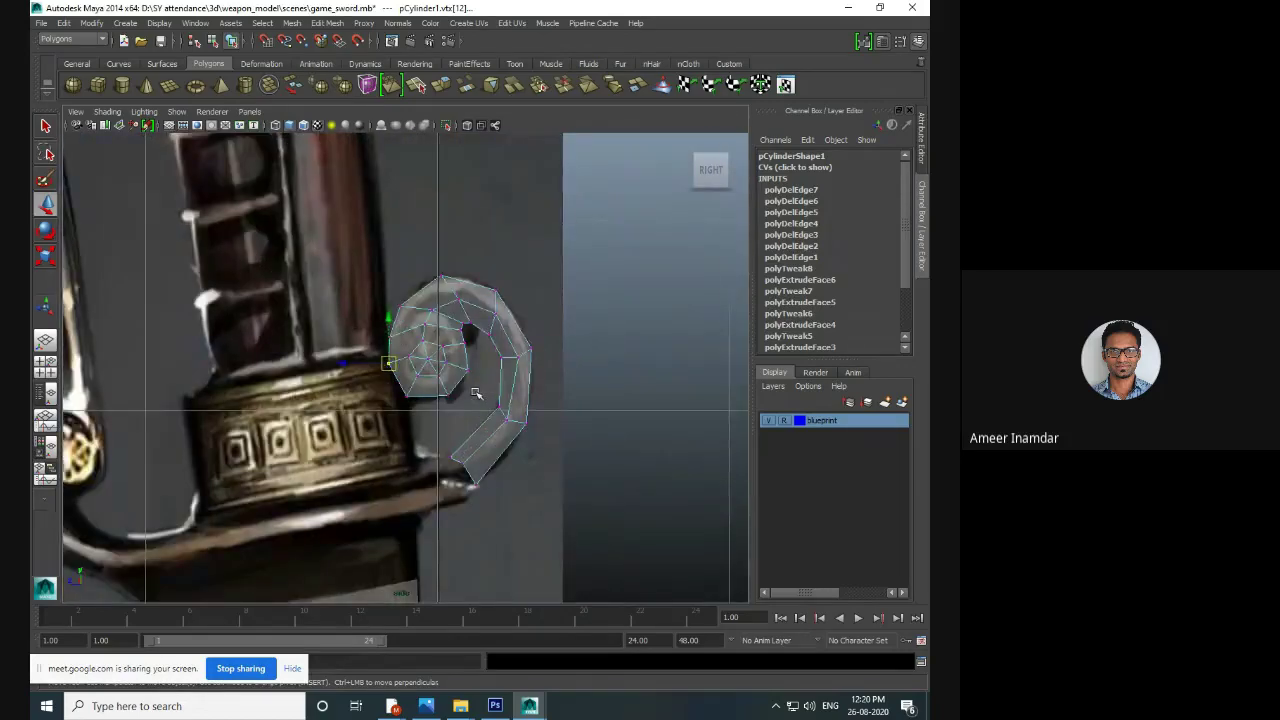
pyautogui.scroll(4, 604, 263)
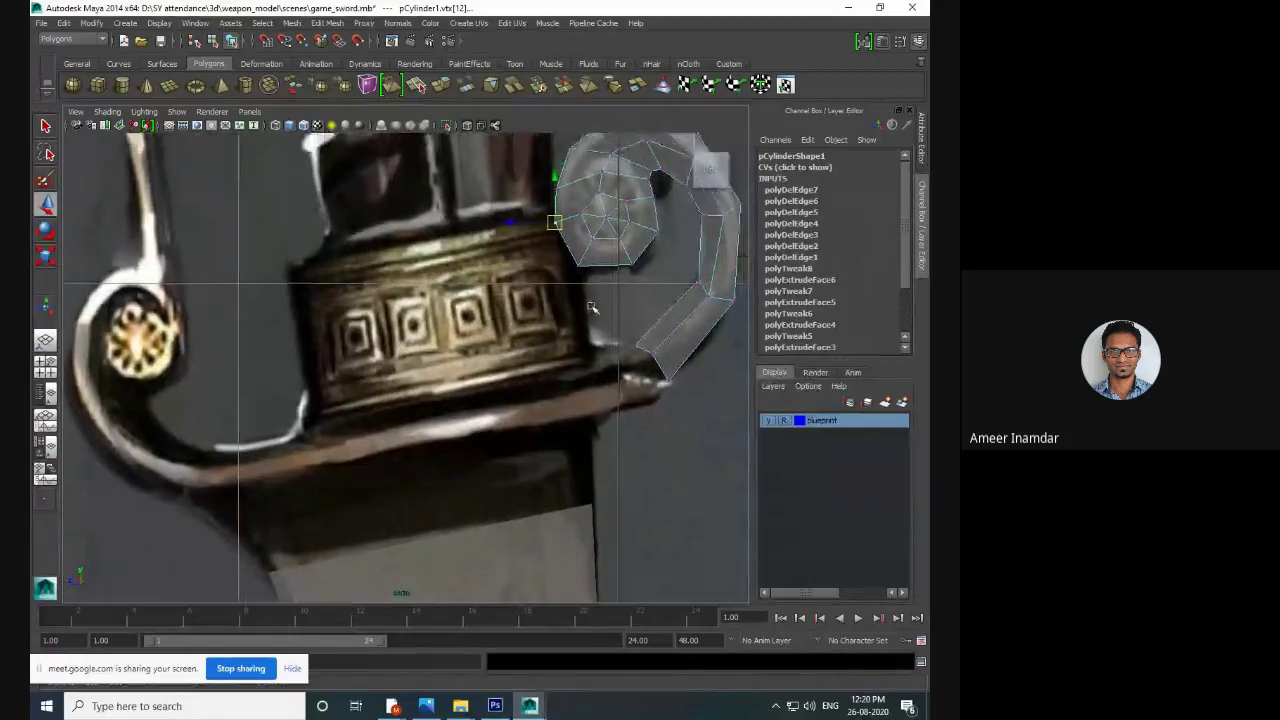
pyautogui.keyDown('alt'); pyautogui.moveTo(596, 339); pyautogui.dragTo(597, 358, button='middle'); pyautogui.keyUp('alt')
pyautogui.moveTo(634, 183); pyautogui.dragTo(690, 164, button='right')
pyautogui.click(625, 242)
pyautogui.hotkey('ctrl', 'd')
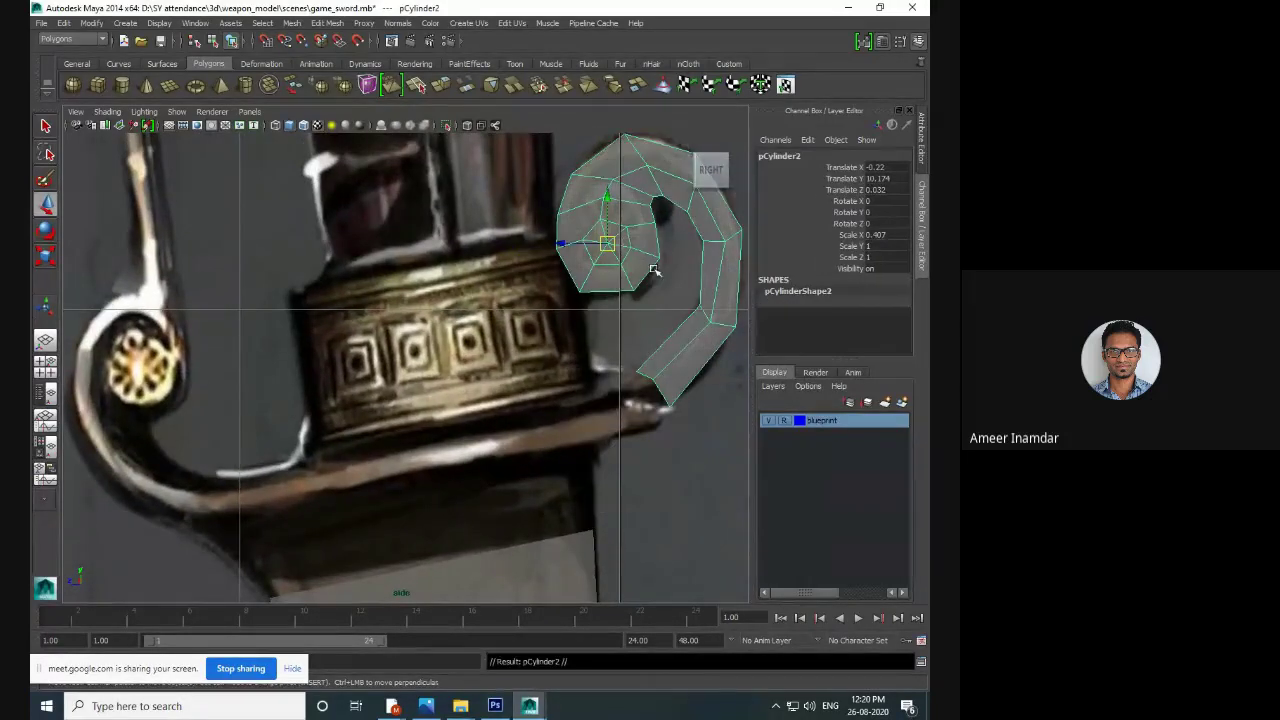
pyautogui.moveTo(571, 242); pyautogui.dragTo(64, 462)
# - Apply Mirror Geometry to the duplicated scroll above the guard's other curl
pyautogui.keyDown('alt'); pyautogui.moveTo(208, 387); pyautogui.dragTo(346, 418, button='middle'); pyautogui.keyUp('alt')
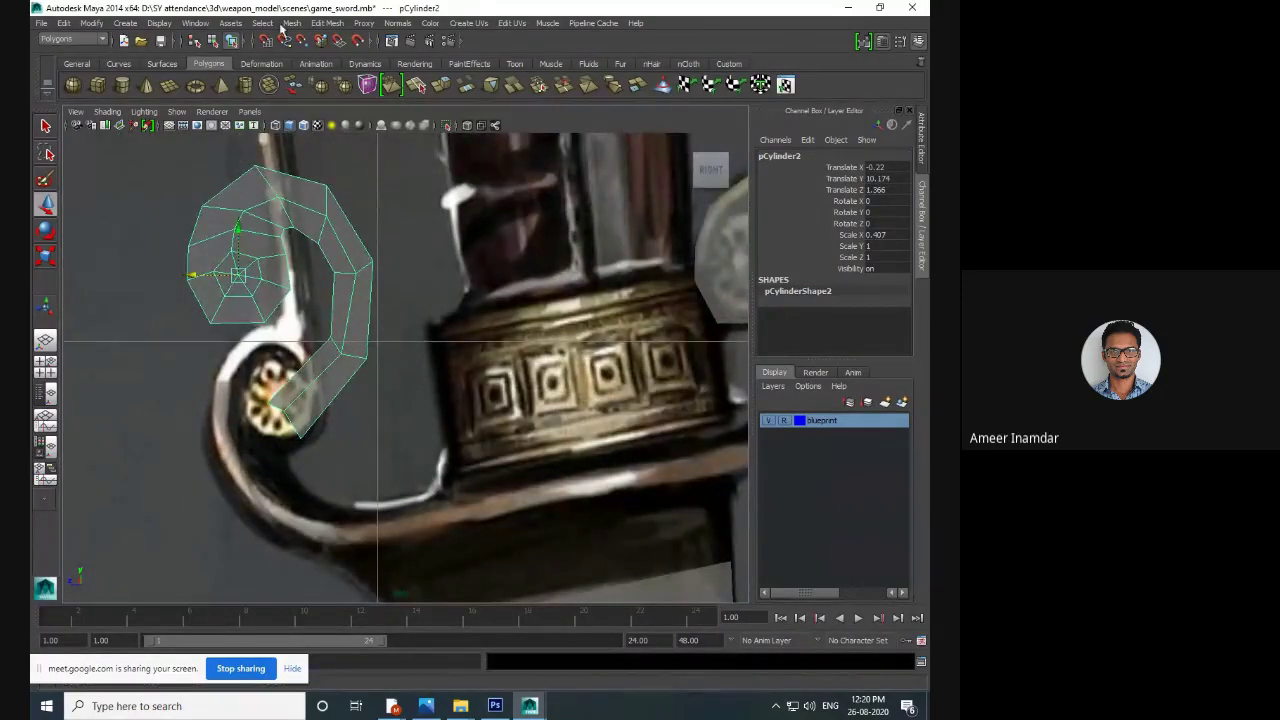
pyautogui.click(291, 22)
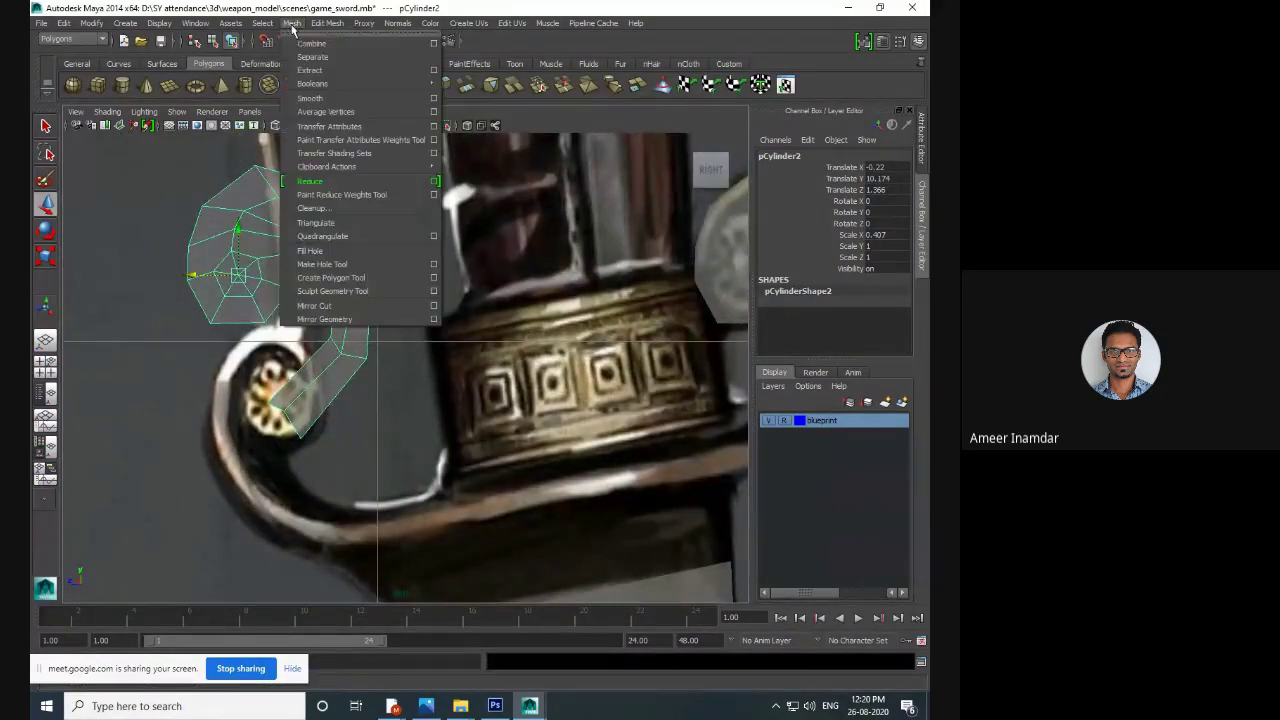
pyautogui.click(370, 320)
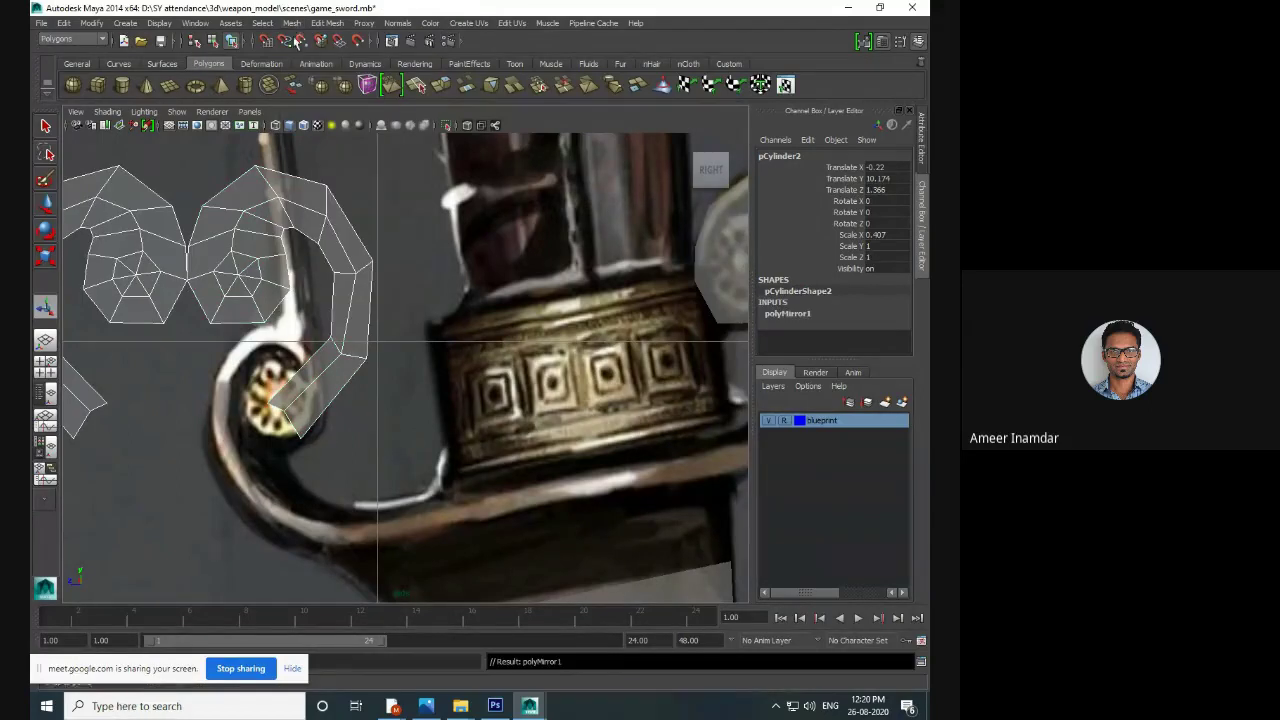
# - Separate the mirrored scroll mesh and delete the piece nearer the sword handle
pyautogui.click(292, 23)
pyautogui.click(315, 57)
pyautogui.click(383, 297)
pyautogui.click(345, 280)
pyautogui.press('Delete')
# - Move the remaining scroll piece about -0.55 in Z towards the painted guard curl and center its pivot
pyautogui.click(163, 257)
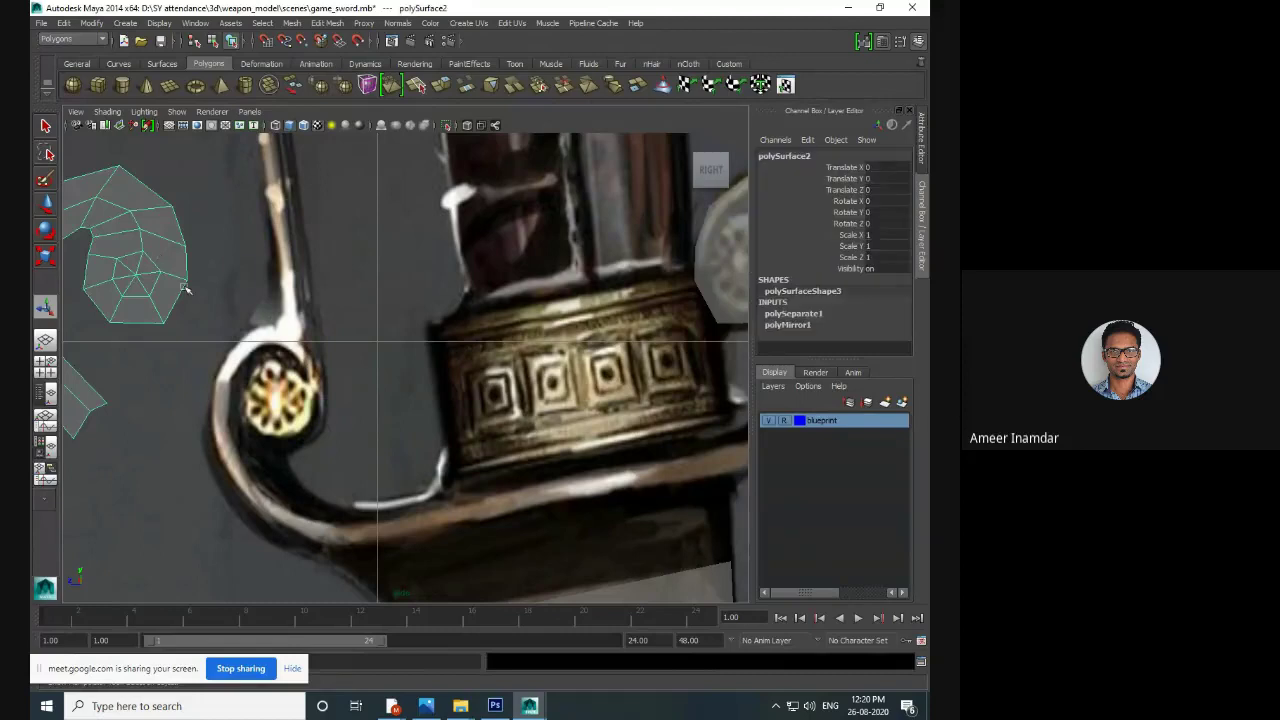
pyautogui.press('w')
pyautogui.moveTo(201, 276); pyautogui.dragTo(410, 274)
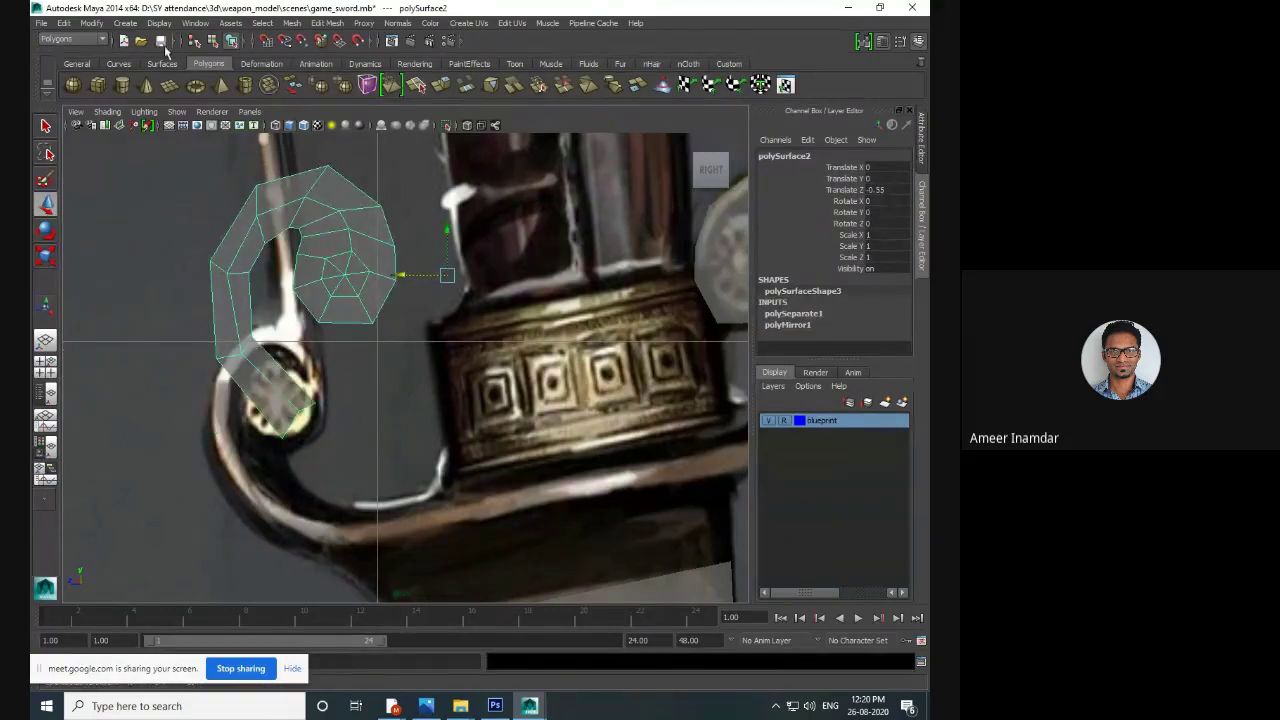
pyautogui.click(92, 22)
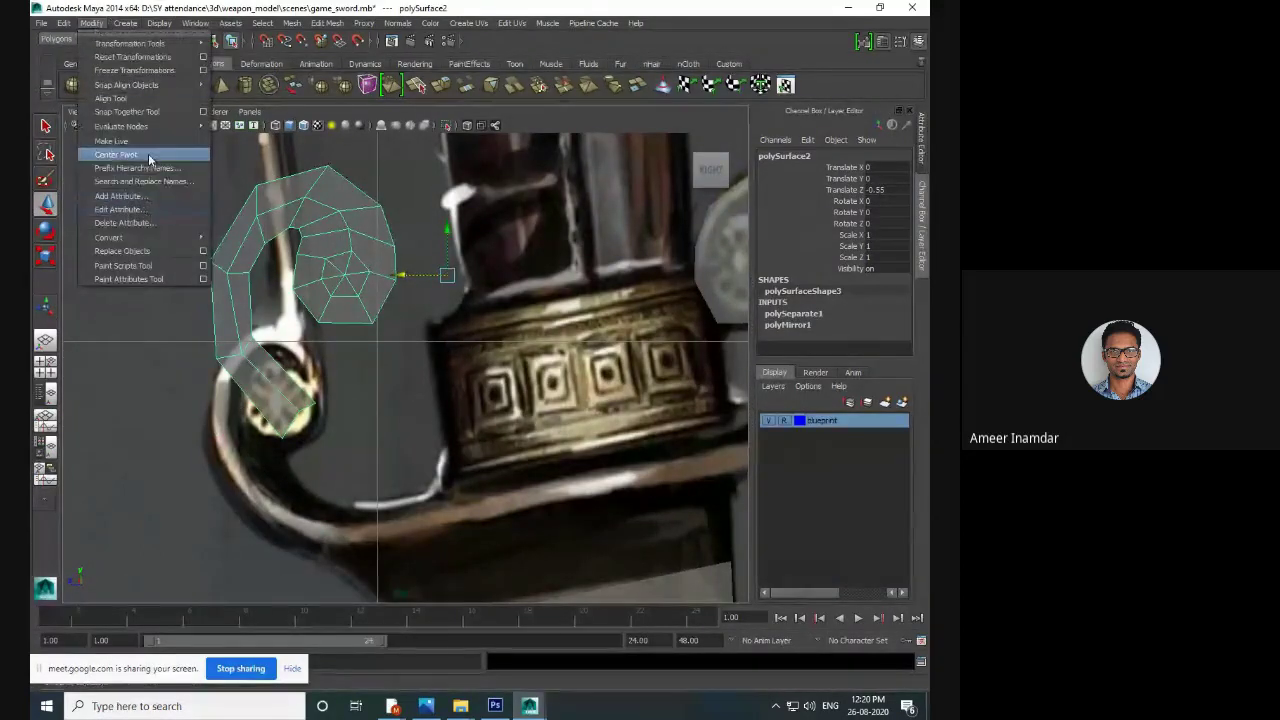
pyautogui.click(140, 155)
# - Rotate the scroll to about 152 degrees in X and position its spiral over the painted curl of the guard
pyautogui.press('e')
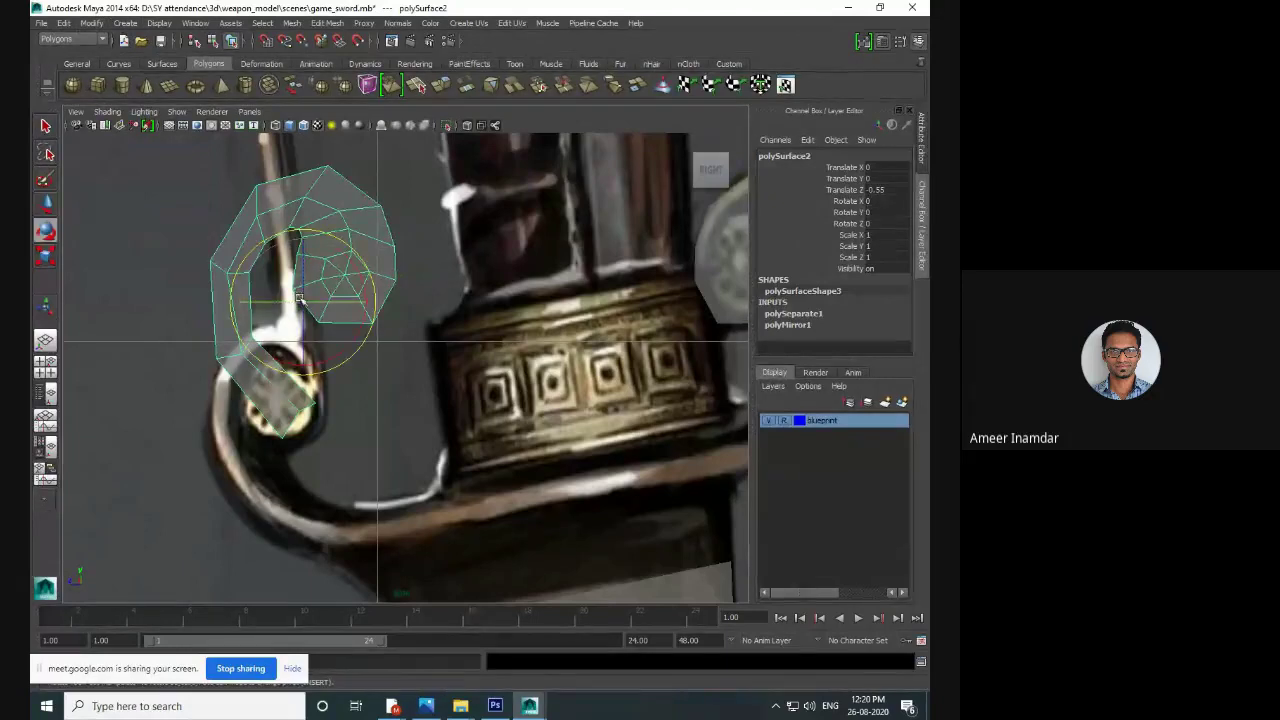
pyautogui.moveTo(350, 262); pyautogui.dragTo(214, 226)
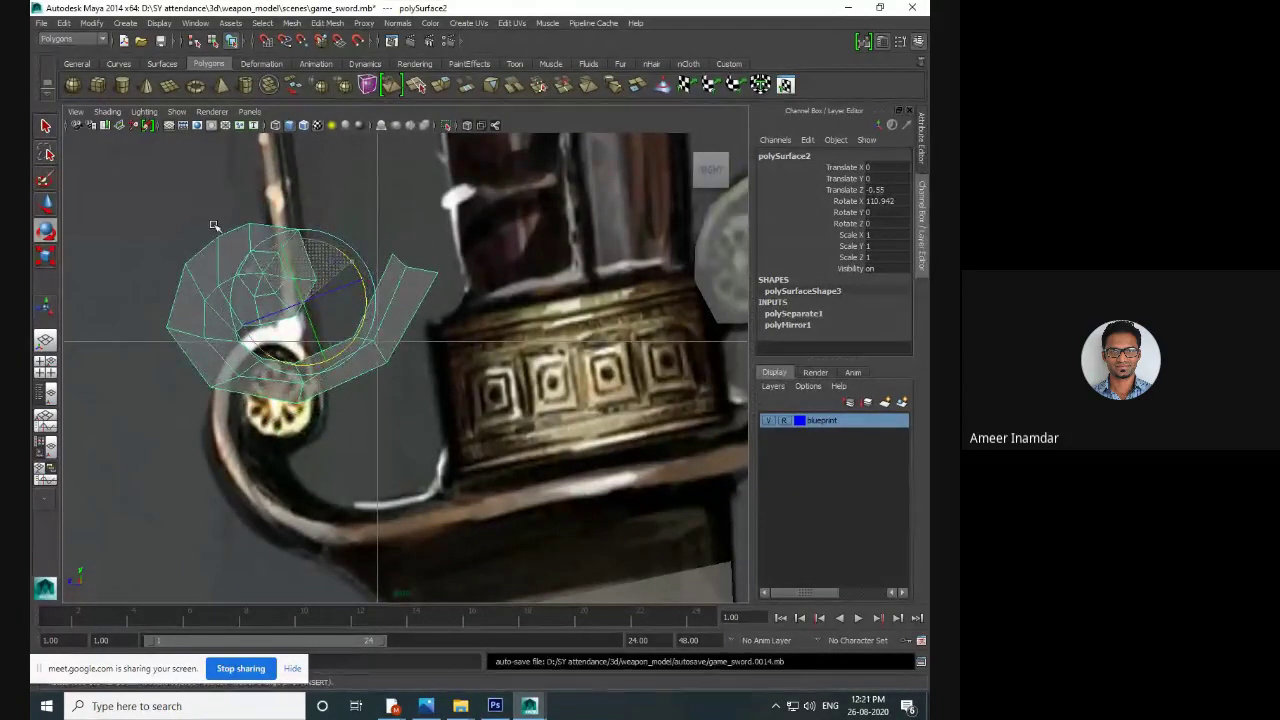
pyautogui.moveTo(366, 330); pyautogui.dragTo(321, 366)
pyautogui.press('w')
pyautogui.moveTo(312, 318); pyautogui.dragTo(285, 450)
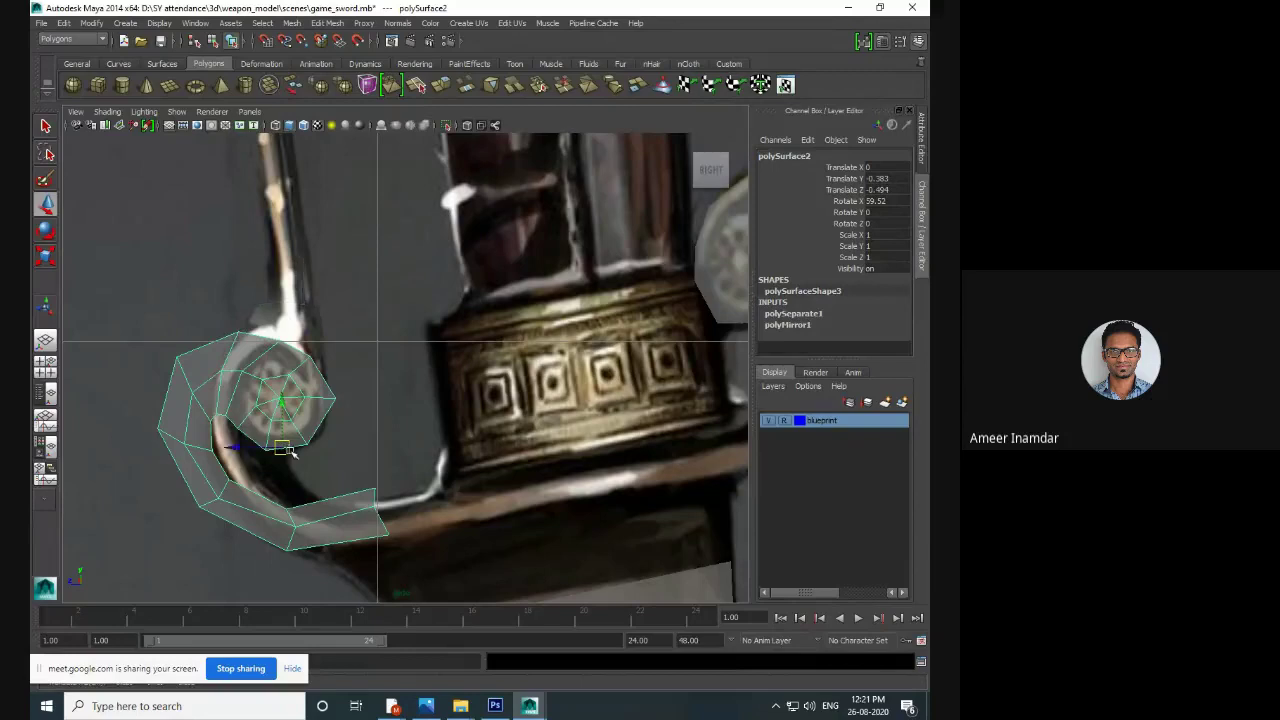
pyautogui.press('e')
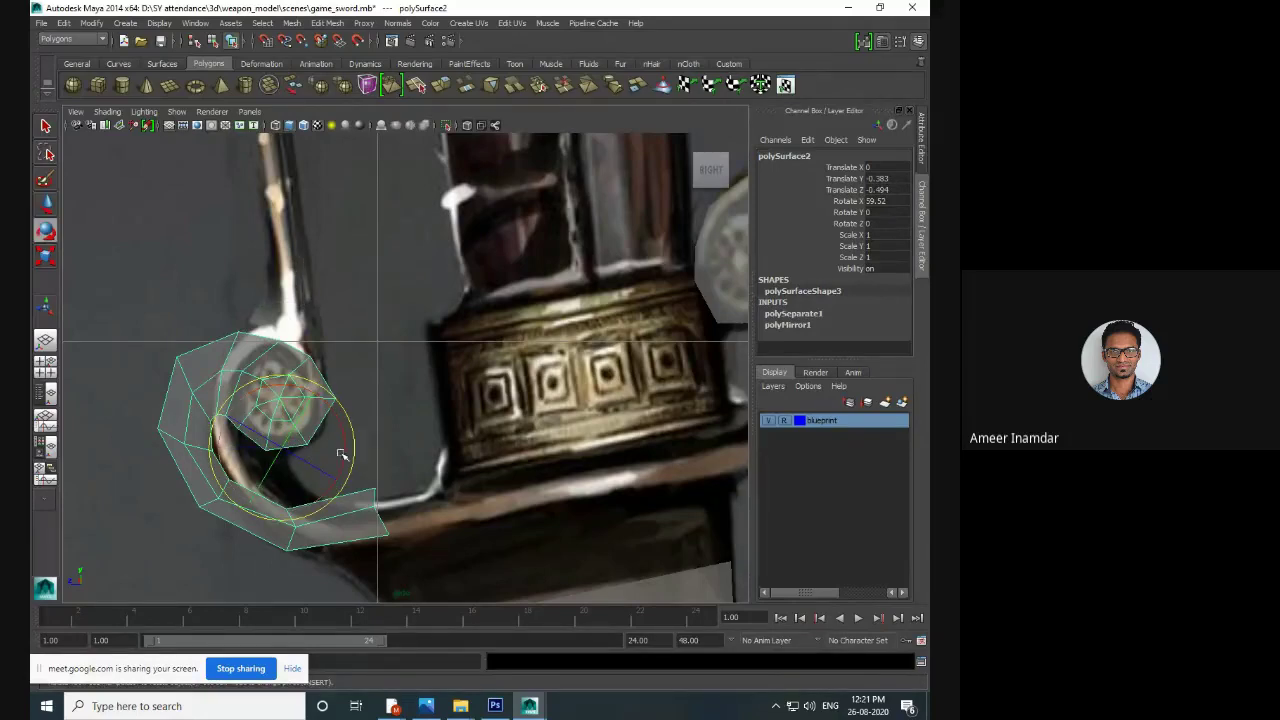
pyautogui.moveTo(337, 450); pyautogui.dragTo(294, 352)
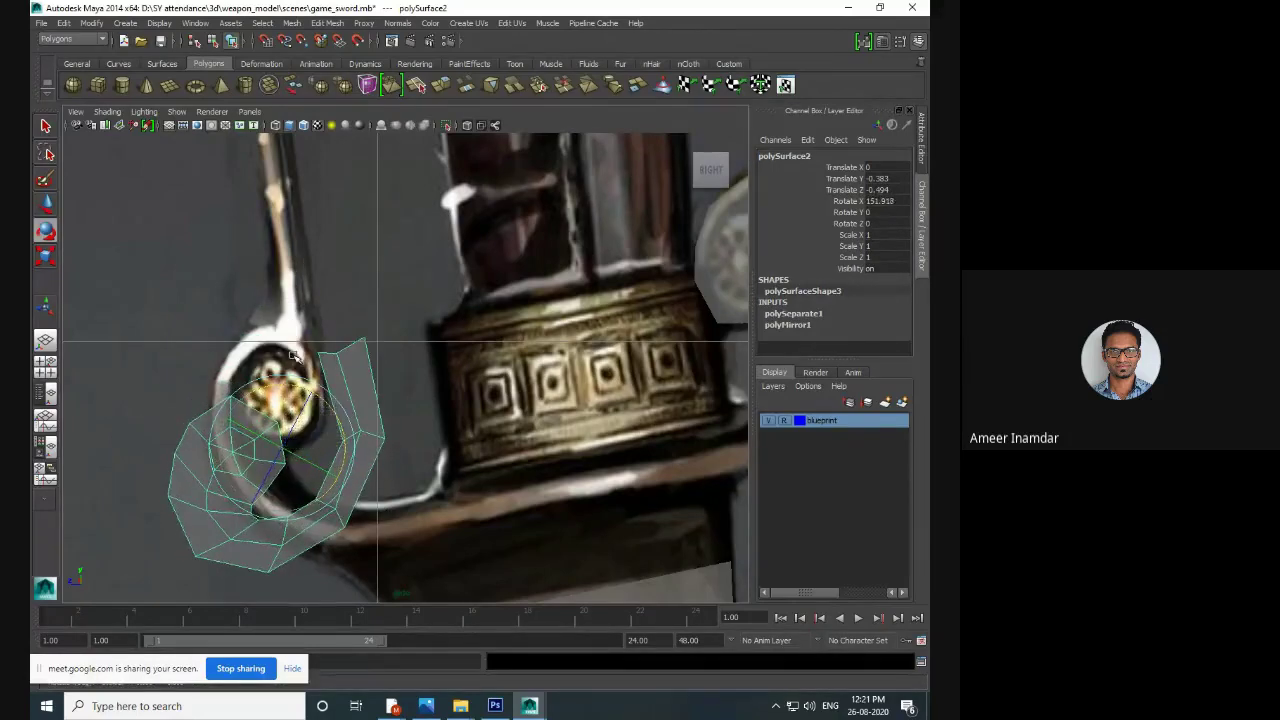
pyautogui.press('w')
pyautogui.moveTo(282, 447); pyautogui.dragTo(320, 385)
# - Delete two cross edges from the lower bend of the scroll's stem
pyautogui.scroll(4, 304, 449)
pyautogui.keyDown('alt'); pyautogui.moveTo(304, 449); pyautogui.dragTo(409, 395, button='middle'); pyautogui.keyUp('alt')
pyautogui.scroll(1, 333, 366)
pyautogui.moveTo(409, 396); pyautogui.dragTo(420, 350, button='right')
pyautogui.click(369, 454)
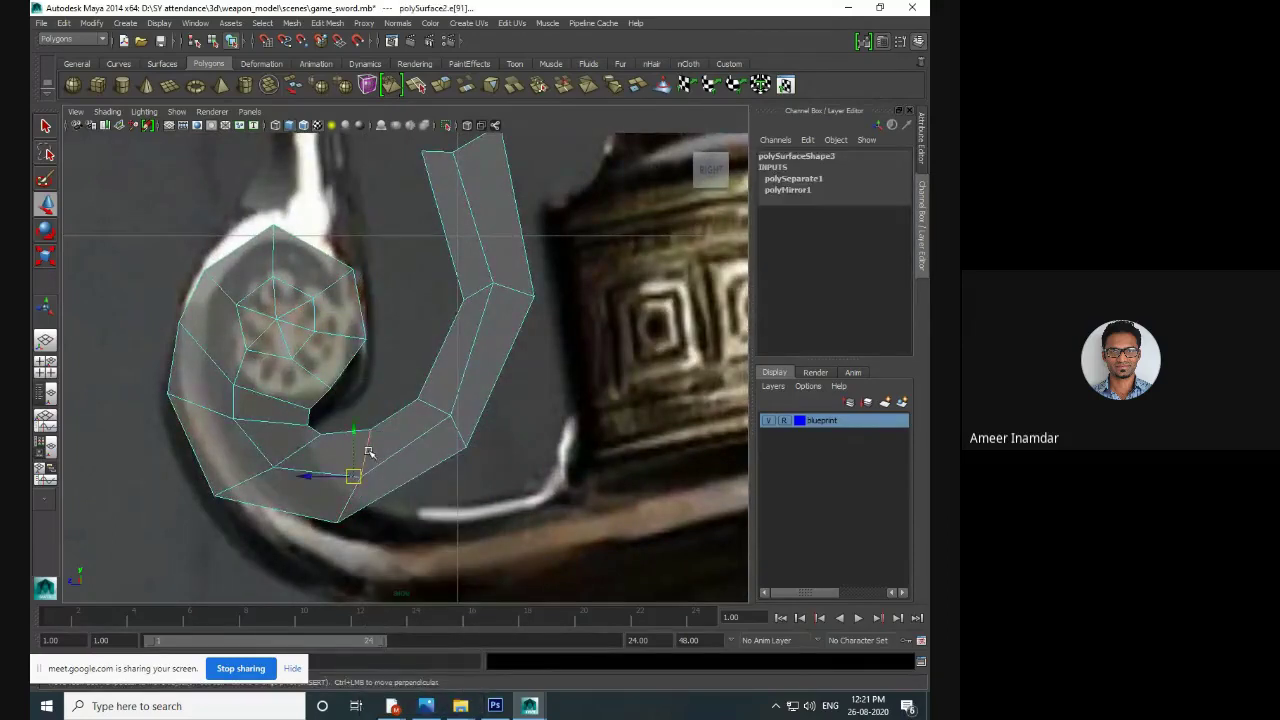
pyautogui.press('Delete')
pyautogui.click(434, 407)
pyautogui.press('Delete')
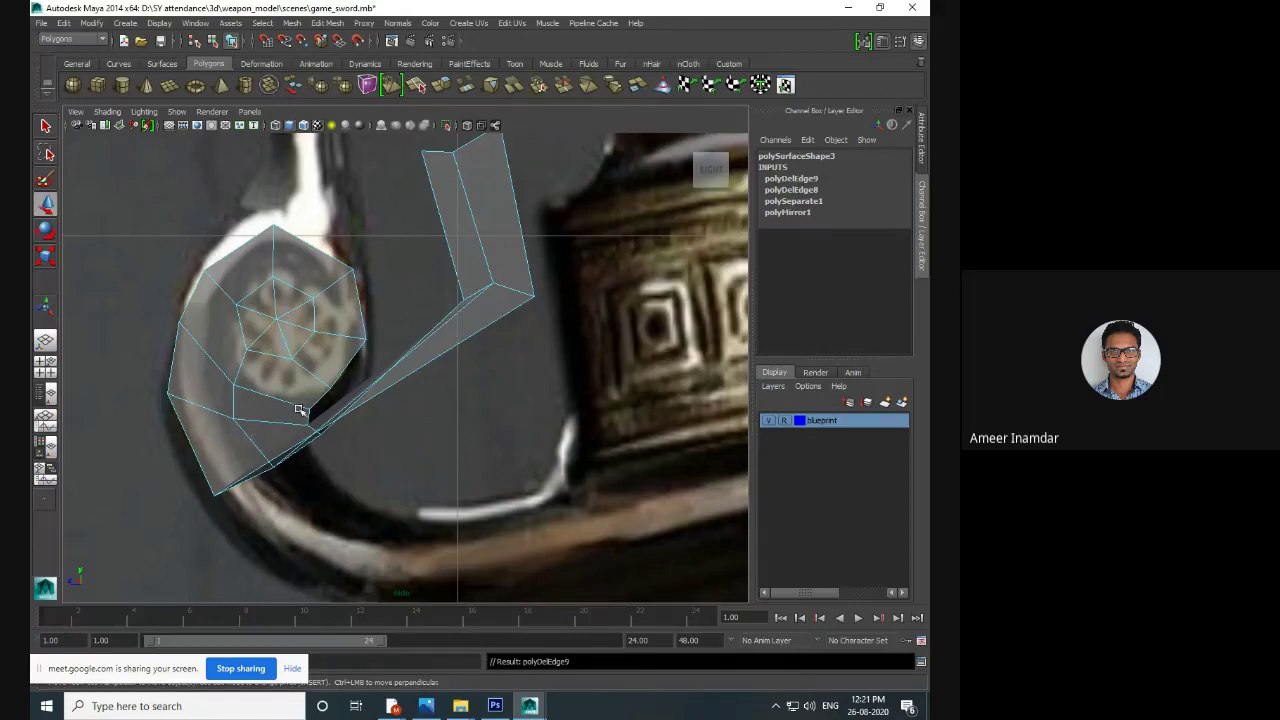
# - Move the stem's end vertices down to the crossguard and rotate them so the stem points towards the blade
pyautogui.moveTo(345, 384); pyautogui.dragTo(403, 295, button='right')
pyautogui.keyDown('alt'); pyautogui.moveTo(430, 216); pyautogui.dragTo(449, 306, button='middle'); pyautogui.keyUp('alt')
pyautogui.moveTo(404, 195); pyautogui.dragTo(591, 399)
pyautogui.moveTo(488, 248); pyautogui.dragTo(487, 505)
pyautogui.keyDown('alt'); pyautogui.moveTo(487, 505); pyautogui.dragTo(517, 335, button='middle'); pyautogui.keyUp('alt')
pyautogui.press('e')
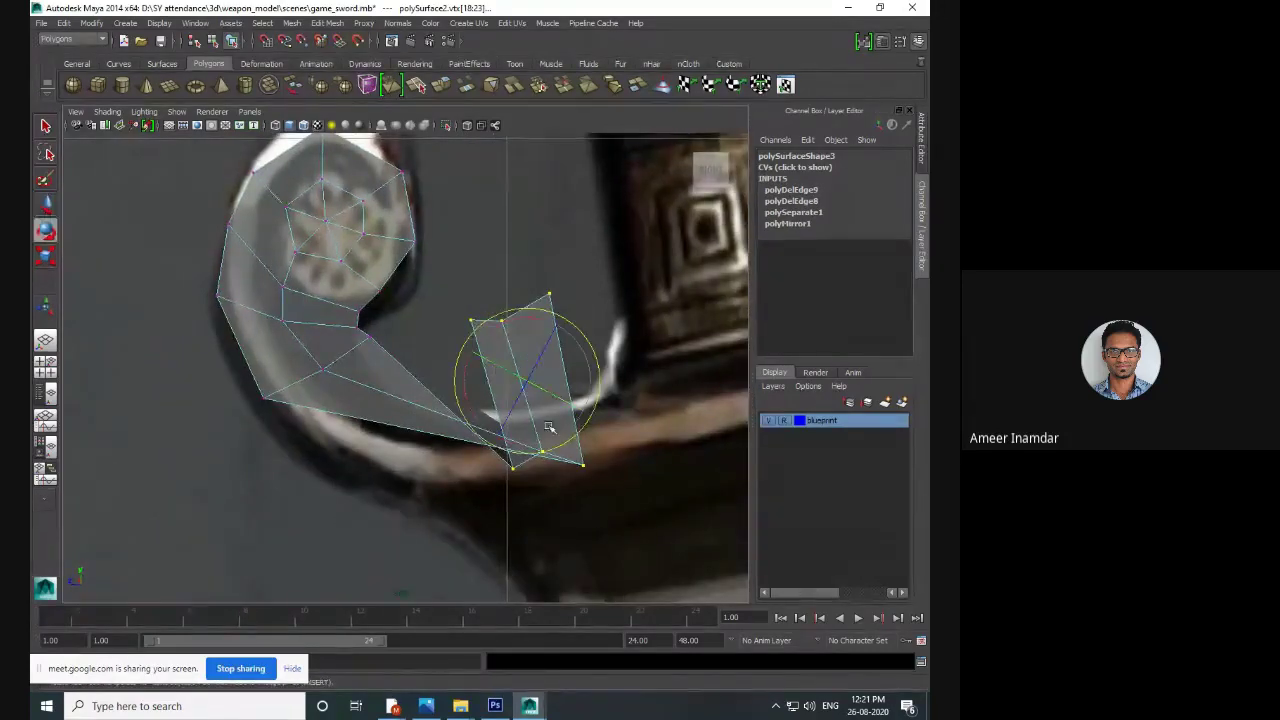
pyautogui.moveTo(463, 374); pyautogui.dragTo(544, 307)
# - Reposition the vertices in the stem's last segments so they follow the painted curl into the crossguard
pyautogui.keyDown('alt'); pyautogui.moveTo(302, 334); pyautogui.dragTo(366, 397, button='middle'); pyautogui.keyUp('alt')
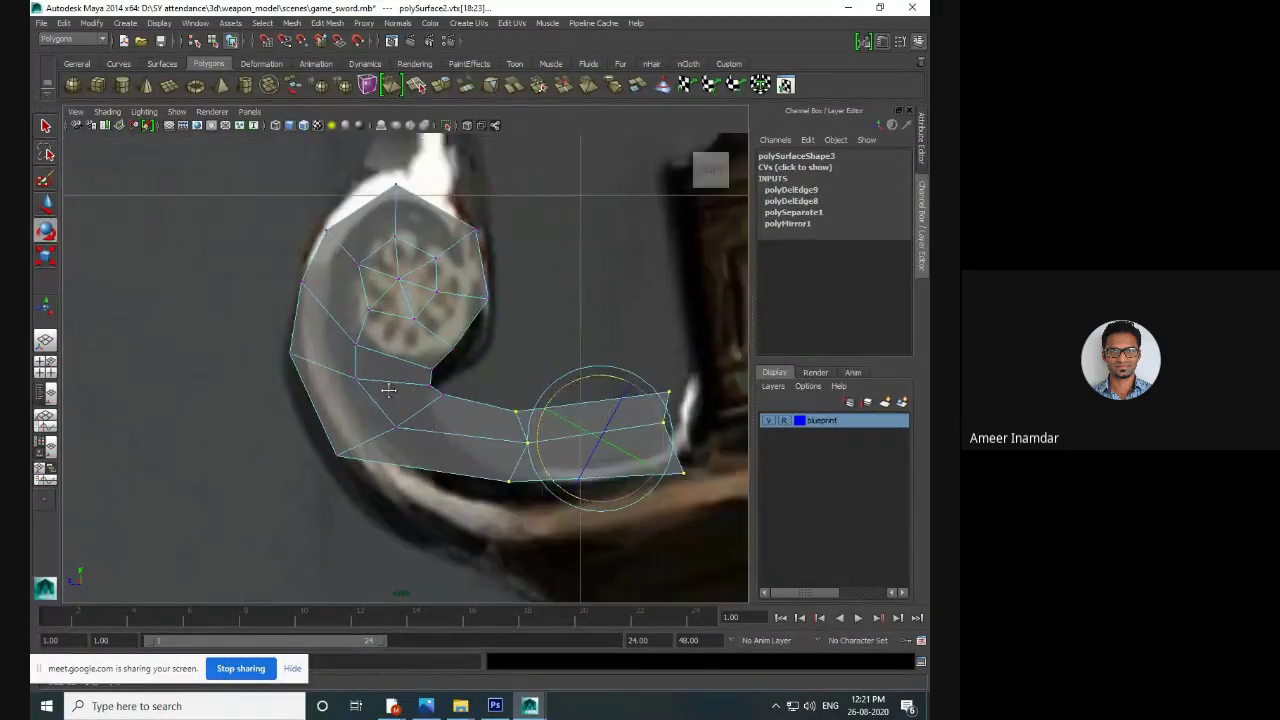
pyautogui.moveTo(366, 397)
pyautogui.keyDown('alt'); pyautogui.mouseDown()
pyautogui.moveTo(366, 366)
pyautogui.moveTo(367, 394)
pyautogui.mouseUp(); pyautogui.keyUp('alt')
pyautogui.keyDown('alt'); pyautogui.moveTo(366, 394); pyautogui.dragTo(375, 352, button='middle'); pyautogui.keyUp('alt')
pyautogui.keyDown('alt'); pyautogui.moveTo(417, 393); pyautogui.dragTo(406, 380, button='middle'); pyautogui.keyUp('alt')
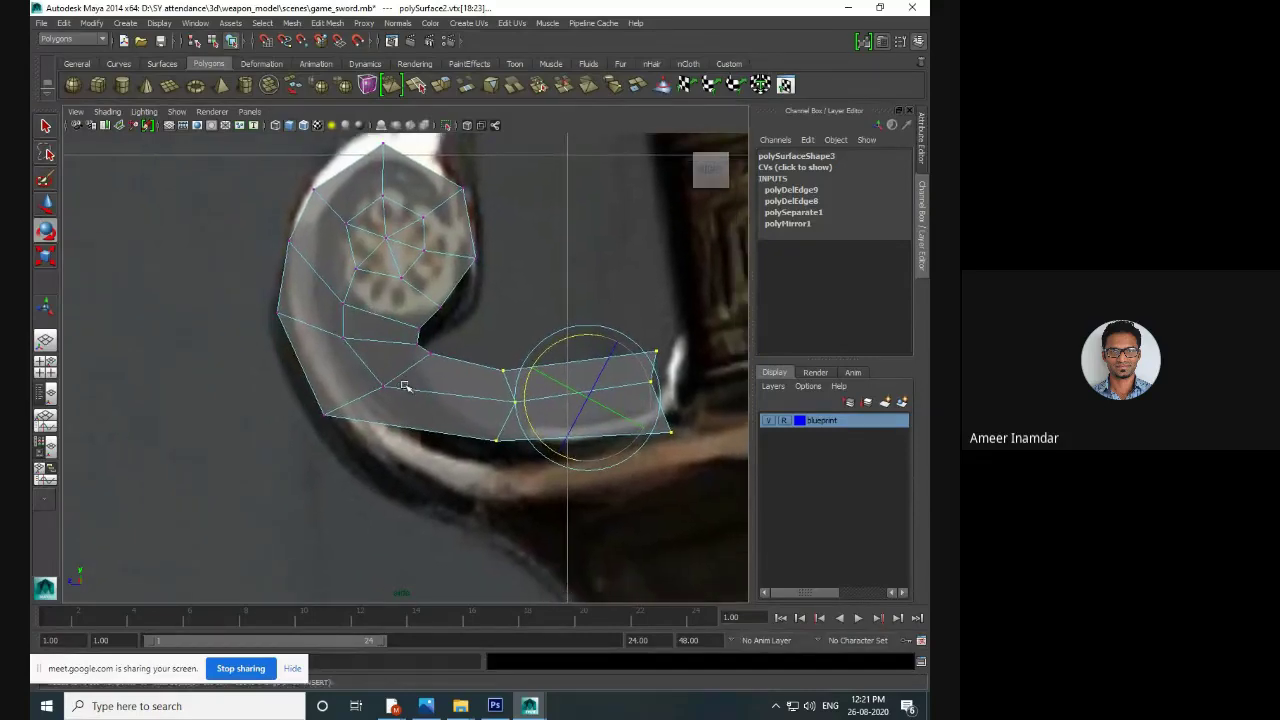
pyautogui.press('w')
pyautogui.moveTo(538, 431); pyautogui.dragTo(541, 442)
pyautogui.moveTo(508, 401); pyautogui.dragTo(437, 466)
pyautogui.click(421, 420)
pyautogui.moveTo(421, 420); pyautogui.dragTo(434, 437)
pyautogui.keyDown('alt'); pyautogui.moveTo(522, 400); pyautogui.dragTo(471, 386, button='middle'); pyautogui.keyUp('alt')
pyautogui.moveTo(551, 317); pyautogui.dragTo(495, 418)
pyautogui.keyDown('alt'); pyautogui.moveTo(571, 394); pyautogui.dragTo(533, 310, button='middle'); pyautogui.keyUp('alt')
pyautogui.moveTo(567, 315); pyautogui.dragTo(414, 430)
# - Move the outer vertices along the scroll's lower bend onto the painted outline
pyautogui.keyDown('alt'); pyautogui.moveTo(471, 376); pyautogui.dragTo(460, 475, button='middle'); pyautogui.keyUp('alt')
pyautogui.scroll(2, 331, 397)
pyautogui.keyDown('alt'); pyautogui.moveTo(331, 397); pyautogui.dragTo(471, 461, button='middle'); pyautogui.keyUp('alt')
pyautogui.moveTo(450, 441); pyautogui.dragTo(457, 470)
pyautogui.keyDown('alt'); pyautogui.moveTo(438, 484); pyautogui.dragTo(477, 373, button='middle'); pyautogui.keyUp('alt')
pyautogui.moveTo(390, 405); pyautogui.dragTo(389, 447)
pyautogui.keyDown('alt'); pyautogui.moveTo(475, 479); pyautogui.dragTo(473, 393, button='middle'); pyautogui.keyUp('alt')
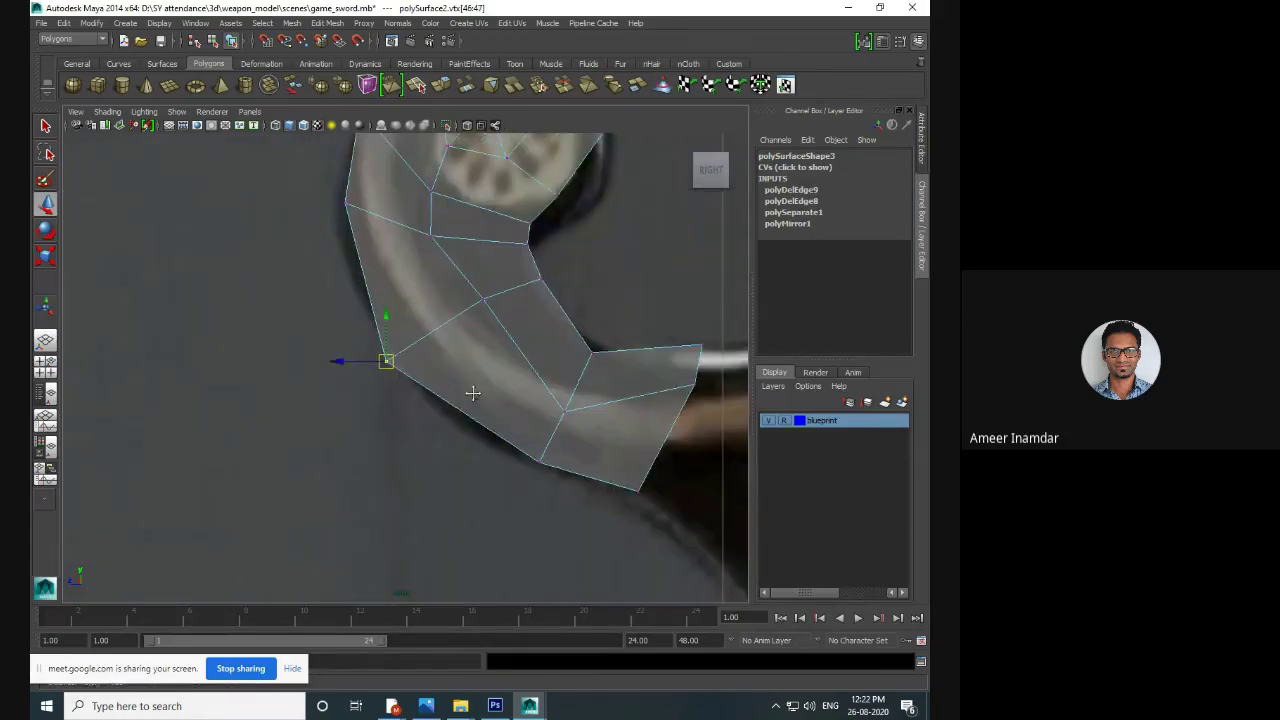
pyautogui.click(540, 462)
pyautogui.moveTo(540, 462); pyautogui.dragTo(491, 447)
pyautogui.keyDown('alt'); pyautogui.moveTo(549, 424); pyautogui.dragTo(549, 440, button='middle'); pyautogui.keyUp('alt')
pyautogui.moveTo(537, 395)
pyautogui.mouseDown()
pyautogui.moveTo(583, 446)
pyautogui.moveTo(541, 399)
pyautogui.mouseUp()
# - Fit the vertices on the scroll's outer side and upper shoulder to the painted curl's edge
pyautogui.keyDown('alt'); pyautogui.moveTo(491, 393); pyautogui.dragTo(565, 480, button='middle'); pyautogui.keyUp('alt')
pyautogui.click(417, 300)
pyautogui.moveTo(417, 300); pyautogui.dragTo(410, 330)
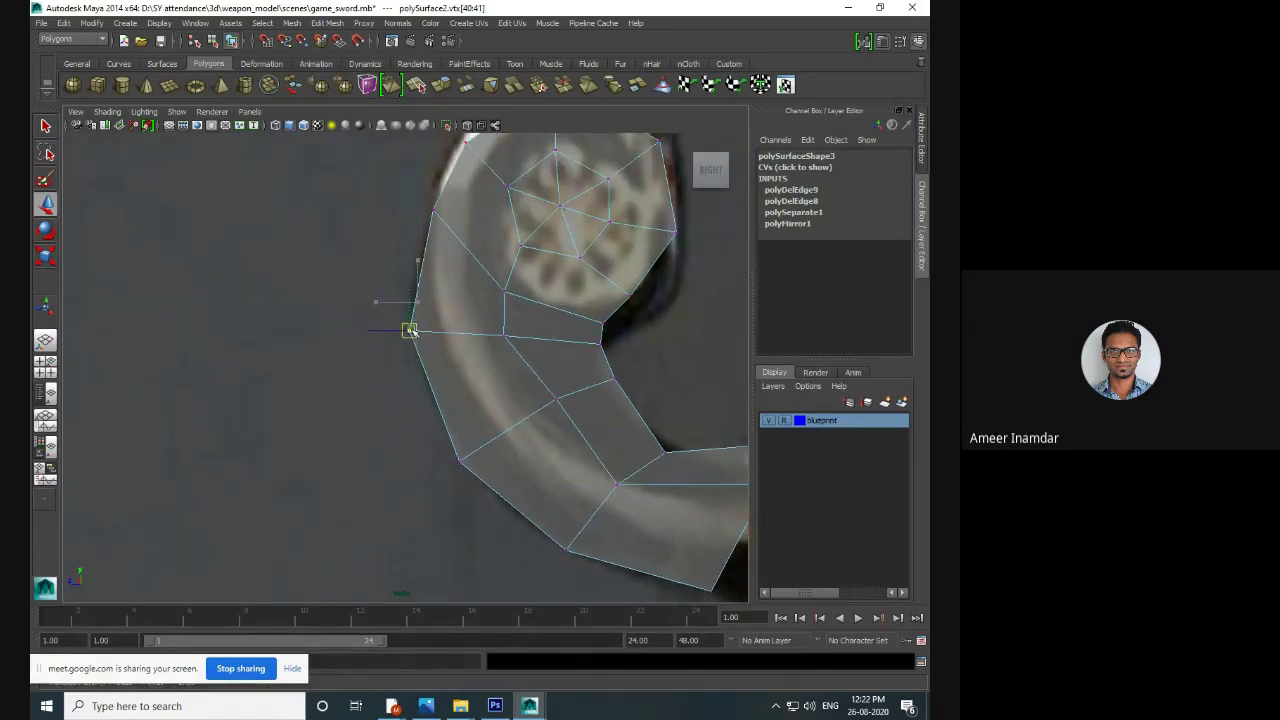
pyautogui.keyDown('alt'); pyautogui.moveTo(437, 268); pyautogui.dragTo(465, 432, button='middle'); pyautogui.keyUp('alt')
pyautogui.click(463, 373)
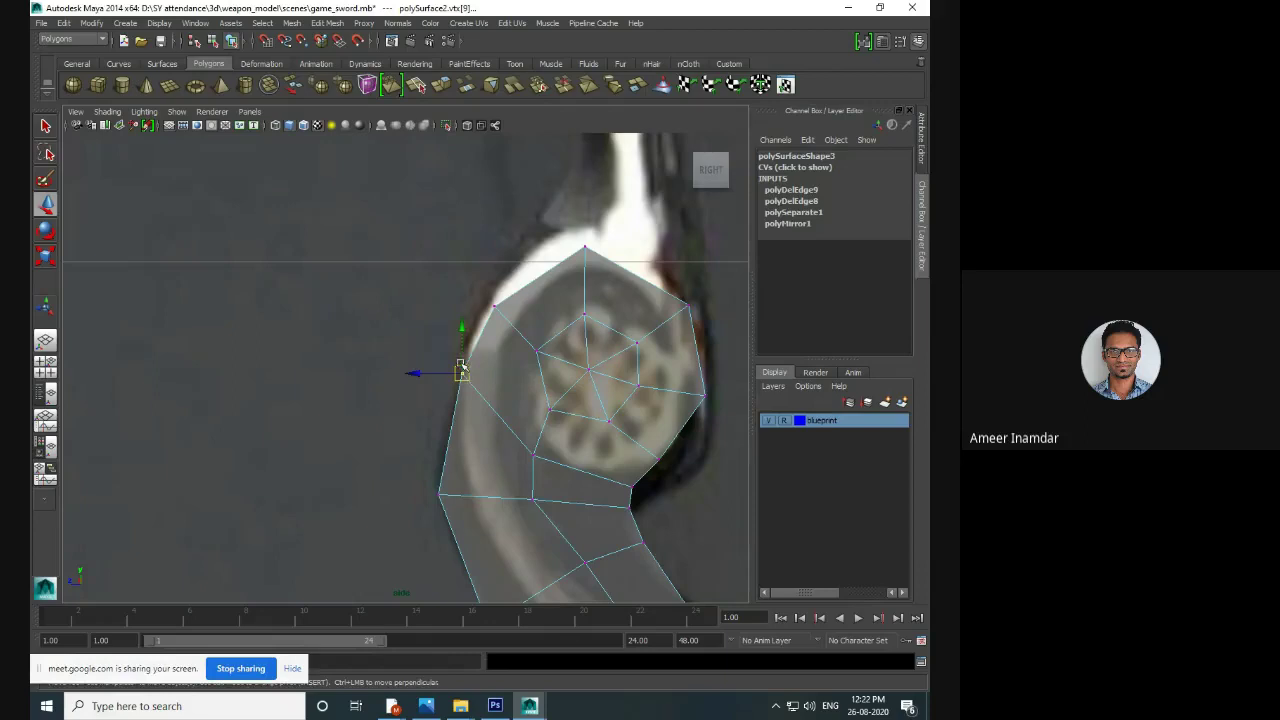
pyautogui.moveTo(463, 374); pyautogui.dragTo(458, 359)
pyautogui.keyDown('alt'); pyautogui.moveTo(484, 291); pyautogui.dragTo(486, 383, button='middle'); pyautogui.keyUp('alt')
pyautogui.moveTo(486, 383); pyautogui.dragTo(511, 411)
pyautogui.moveTo(508, 354); pyautogui.dragTo(507, 353)
pyautogui.moveTo(479, 384)
pyautogui.mouseDown()
pyautogui.moveTo(517, 410)
pyautogui.moveTo(496, 371)
pyautogui.mouseUp()
# - Raise the scroll's top vertex towards the base of the painted rod and adjust the neighbouring vertex facing the handle
pyautogui.keyDown('alt'); pyautogui.moveTo(539, 376); pyautogui.dragTo(531, 395, button='middle'); pyautogui.keyUp('alt')
pyautogui.moveTo(549, 345); pyautogui.dragTo(587, 377)
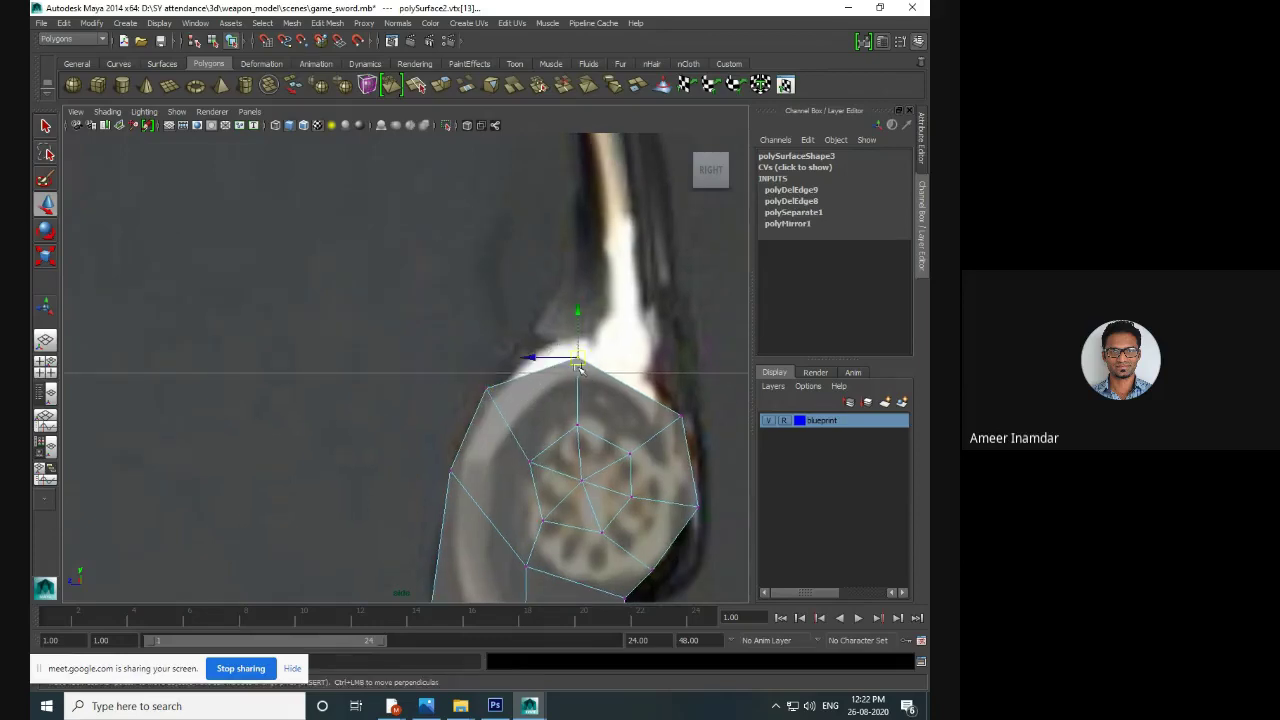
pyautogui.click(583, 350)
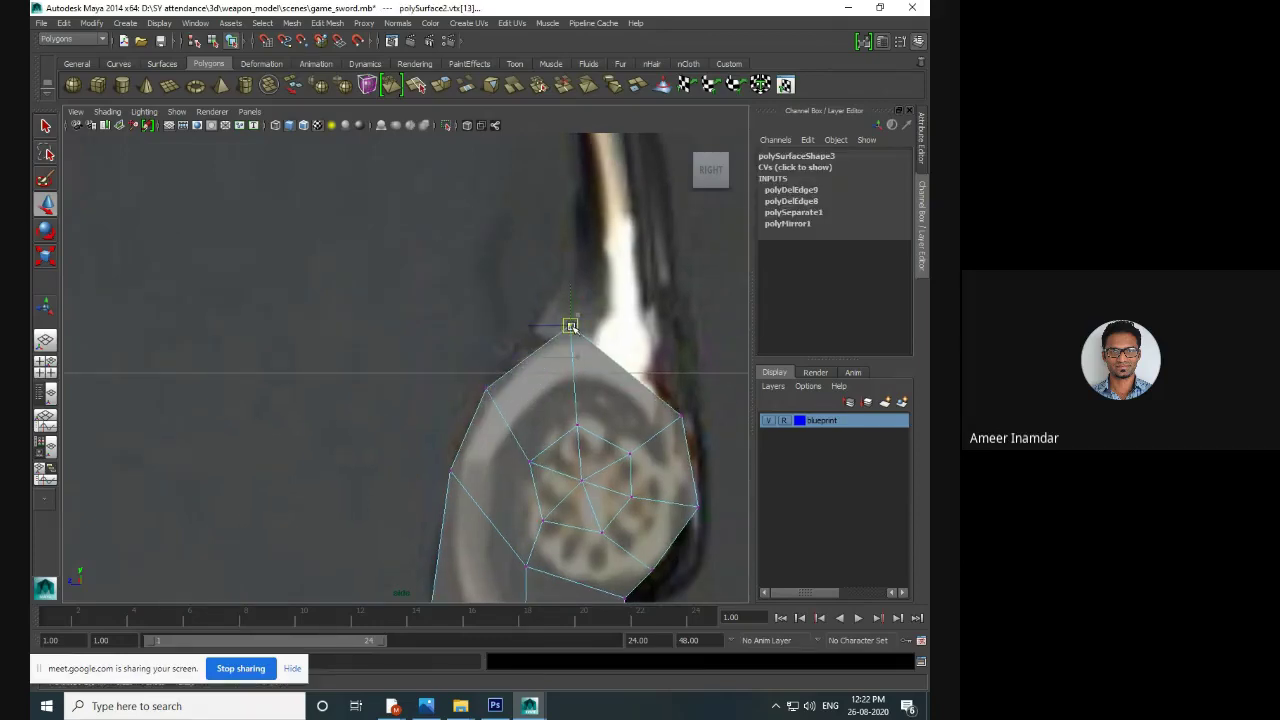
pyautogui.keyDown('alt'); pyautogui.moveTo(571, 323); pyautogui.dragTo(534, 283, button='middle'); pyautogui.keyUp('alt')
pyautogui.moveTo(537, 275); pyautogui.dragTo(583, 297)
pyautogui.keyDown('alt'); pyautogui.moveTo(554, 285); pyautogui.dragTo(600, 365, button='middle'); pyautogui.keyUp('alt')
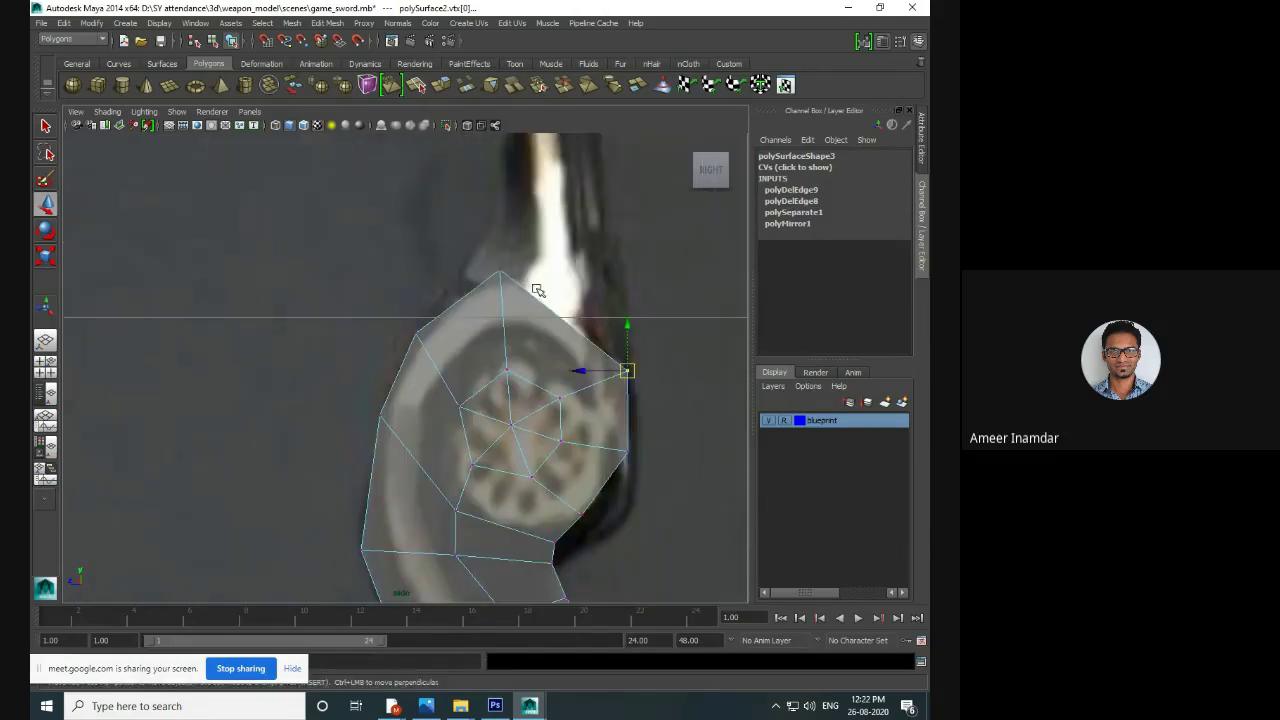
pyautogui.click(499, 271)
pyautogui.moveTo(491, 269); pyautogui.dragTo(466, 271)
# - Move the vertices on the spiral's handle-facing side outwards to match the painted round edge
pyautogui.keyDown('alt'); pyautogui.moveTo(568, 311); pyautogui.dragTo(554, 269, button='middle'); pyautogui.keyUp('alt')
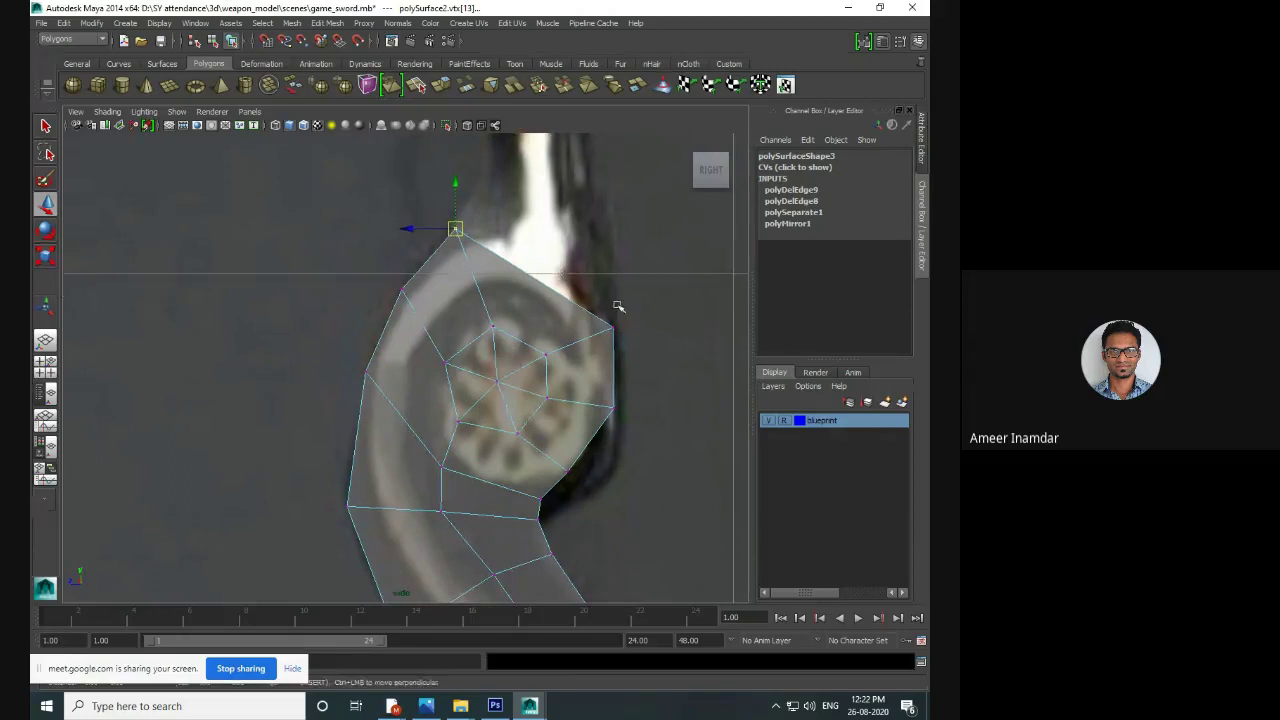
pyautogui.moveTo(620, 306); pyautogui.dragTo(606, 334)
pyautogui.keyDown('alt'); pyautogui.moveTo(604, 381); pyautogui.dragTo(604, 329, button='middle'); pyautogui.keyUp('alt')
pyautogui.moveTo(602, 333); pyautogui.dragTo(642, 385)
pyautogui.moveTo(613, 353); pyautogui.dragTo(621, 380)
pyautogui.click(566, 416)
pyautogui.moveTo(571, 422); pyautogui.dragTo(594, 444)
# - Refine the spiral's upper corner vertices on both sides to fit the painted curl
pyautogui.keyDown('alt'); pyautogui.moveTo(552, 414); pyautogui.dragTo(595, 399, button='middle'); pyautogui.keyUp('alt')
pyautogui.keyDown('alt'); pyautogui.moveTo(587, 474); pyautogui.dragTo(585, 441, button='middle'); pyautogui.keyUp('alt')
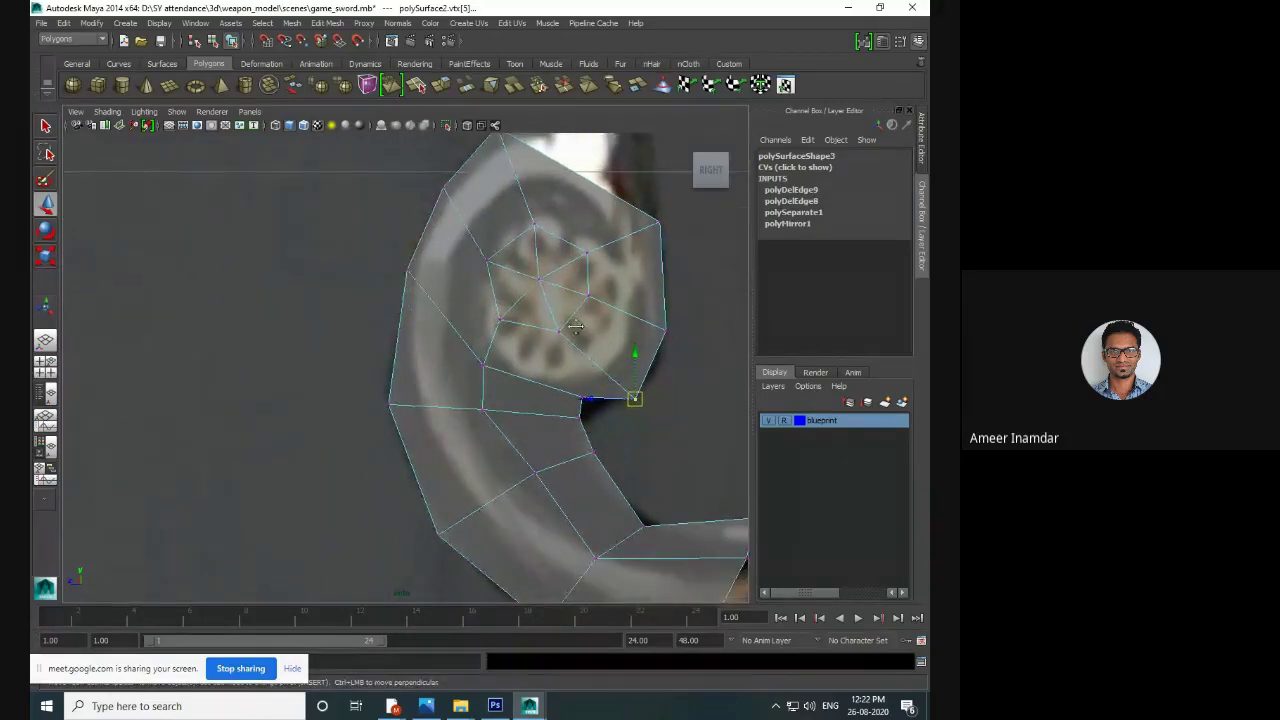
pyautogui.keyDown('alt'); pyautogui.moveTo(634, 185); pyautogui.dragTo(643, 297, button='middle'); pyautogui.keyUp('alt')
pyautogui.click(668, 334)
pyautogui.moveTo(667, 334); pyautogui.dragTo(667, 288)
pyautogui.click(507, 244)
pyautogui.moveTo(507, 244); pyautogui.dragTo(522, 249)
# - Raise the inner bend vertex of the stem and shift the middle end vertex along the painted crossguard
pyautogui.keyDown('alt'); pyautogui.moveTo(621, 460); pyautogui.dragTo(600, 250, button='middle'); pyautogui.keyUp('alt')
pyautogui.keyDown('alt'); pyautogui.moveTo(700, 394); pyautogui.dragTo(591, 349, button='middle'); pyautogui.keyUp('alt')
pyautogui.click(560, 400)
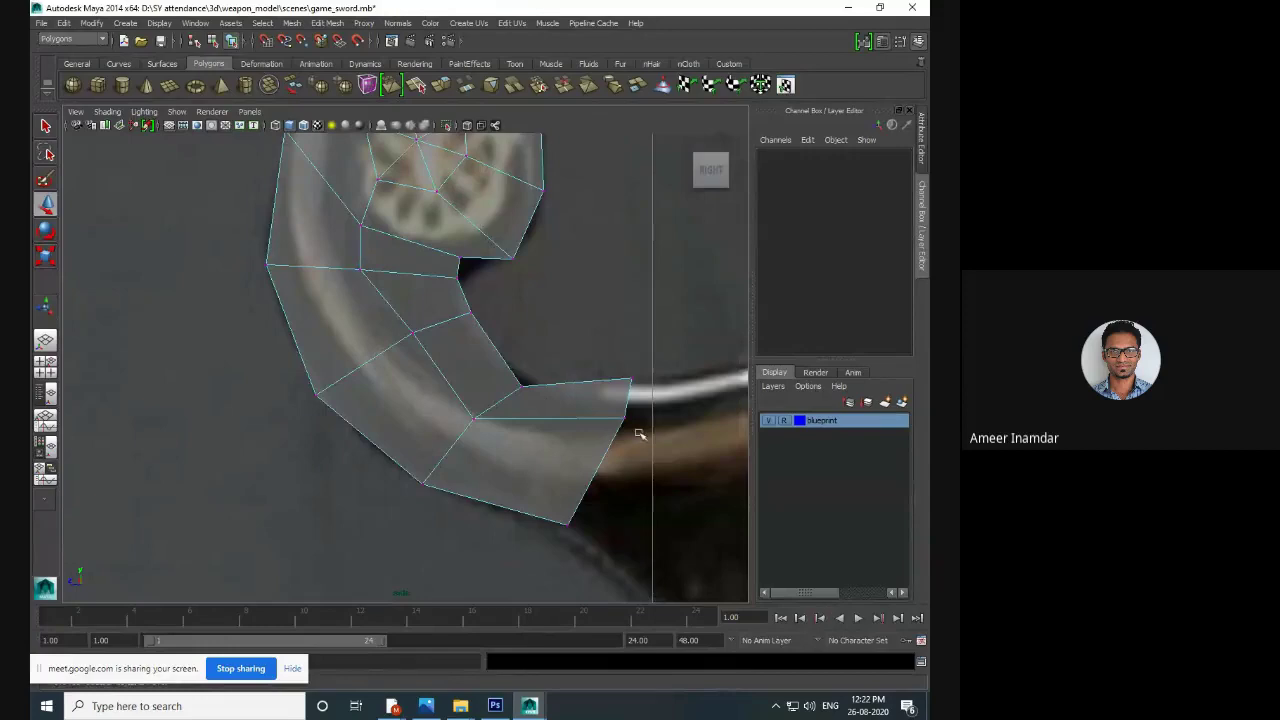
pyautogui.moveTo(506, 371); pyautogui.dragTo(532, 390)
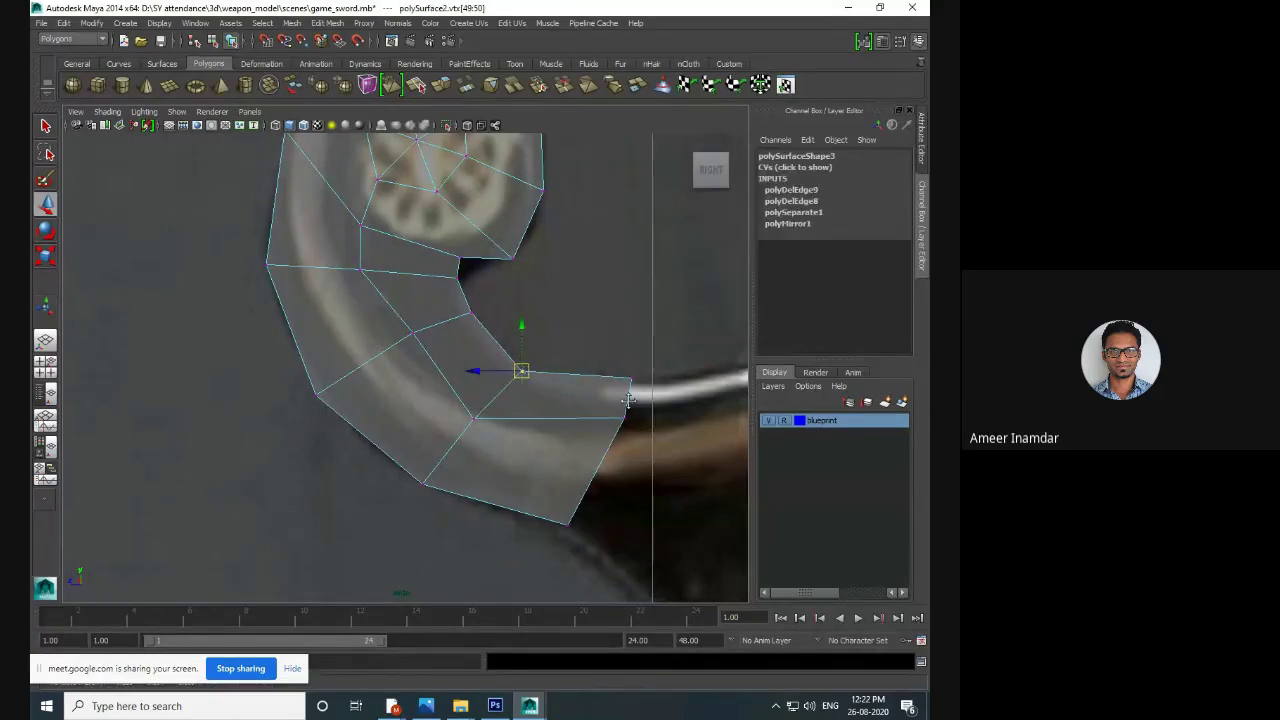
pyautogui.keyDown('alt'); pyautogui.moveTo(596, 400); pyautogui.dragTo(560, 354, button='middle'); pyautogui.keyUp('alt')
pyautogui.moveTo(590, 372); pyautogui.dragTo(573, 396)
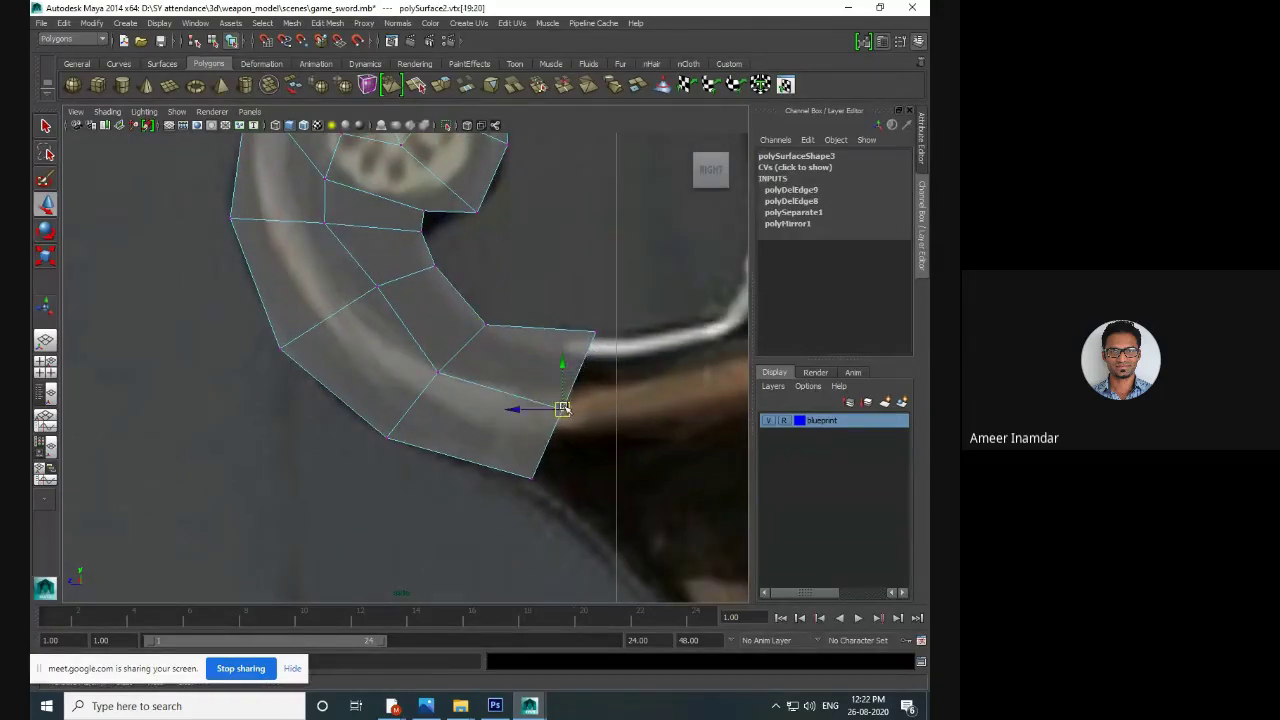
# - Examine the reshaped scroll against the sword blueprint and the scroll on the opposite side of the guard
pyautogui.keyDown('alt'); pyautogui.moveTo(575, 398); pyautogui.dragTo(504, 425, button='middle'); pyautogui.keyUp('alt')
pyautogui.keyDown('alt'); pyautogui.moveTo(560, 403); pyautogui.dragTo(432, 391, button='right'); pyautogui.keyUp('alt')
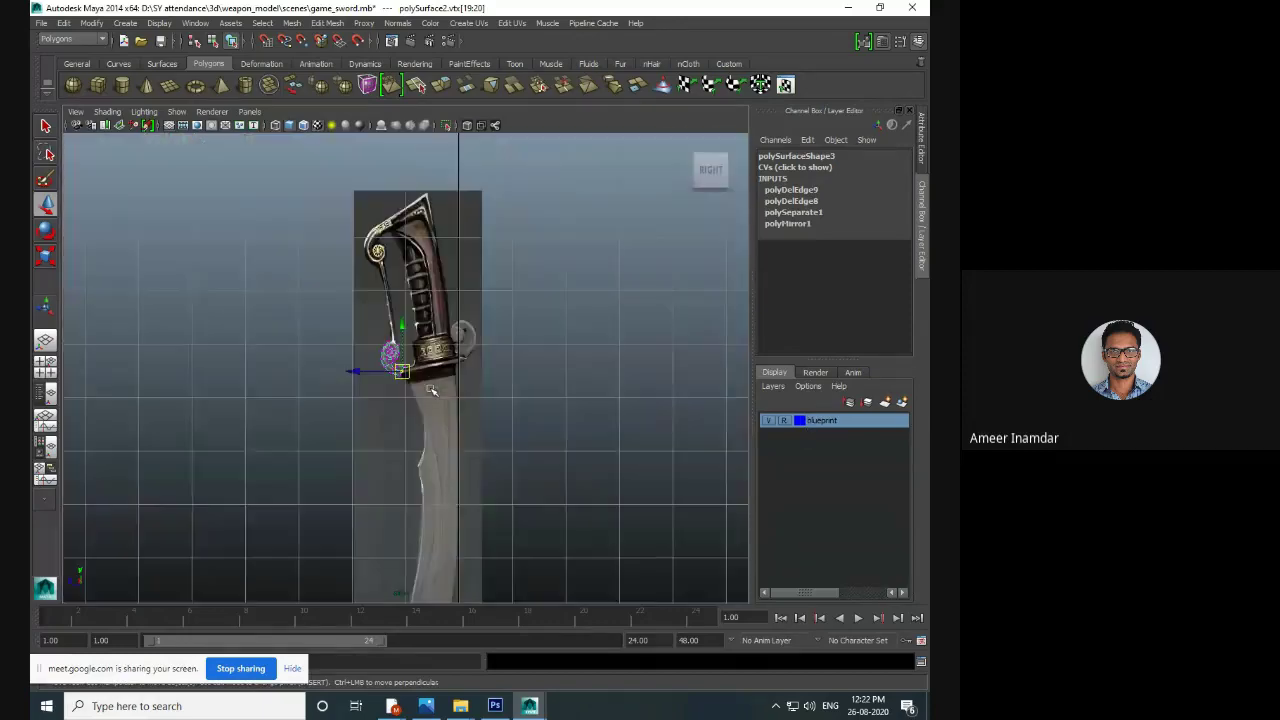
pyautogui.keyDown('alt'); pyautogui.moveTo(517, 380); pyautogui.dragTo(558, 354, button='right'); pyautogui.keyUp('alt')
pyautogui.keyDown('alt'); pyautogui.moveTo(558, 354); pyautogui.dragTo(645, 296, button='middle'); pyautogui.keyUp('alt')
pyautogui.scroll(8, 386, 398)
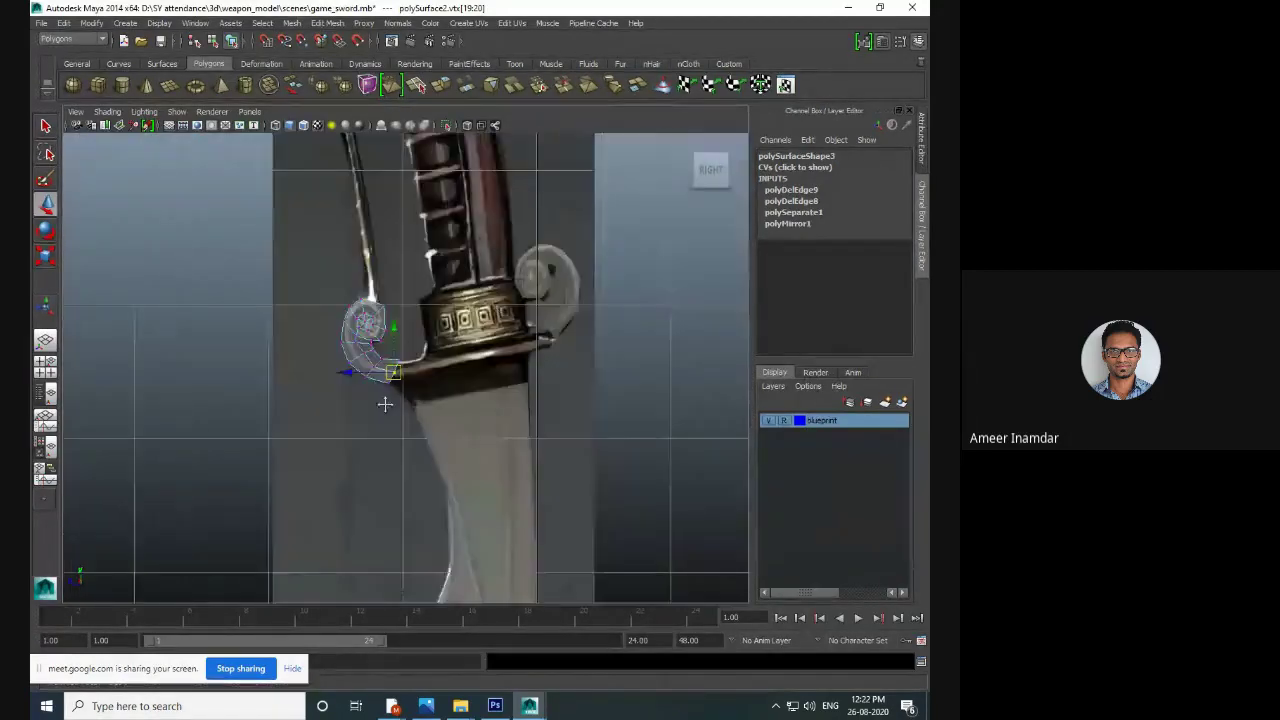
pyautogui.keyDown('alt'); pyautogui.moveTo(584, 400); pyautogui.dragTo(363, 451, button='middle'); pyautogui.keyUp('alt')
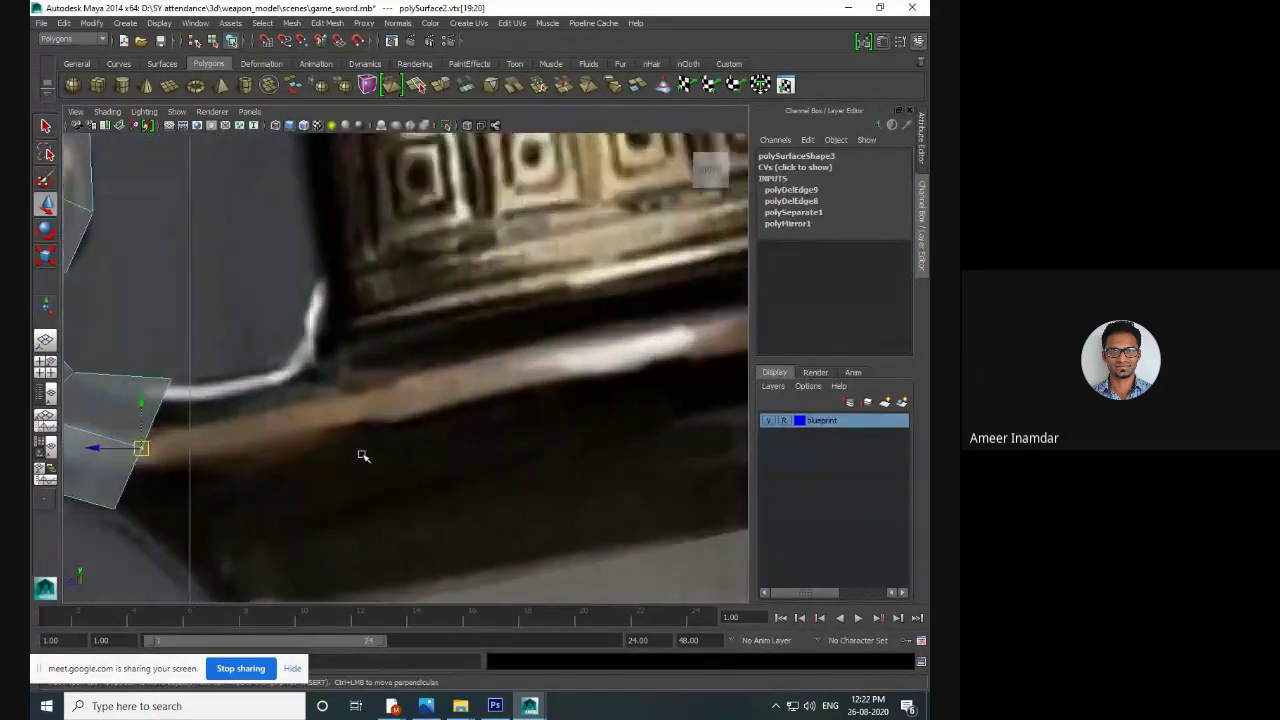
pyautogui.scroll(-6, 363, 455)
pyautogui.scroll(3, 363, 457)
pyautogui.scroll(4, 492, 347)
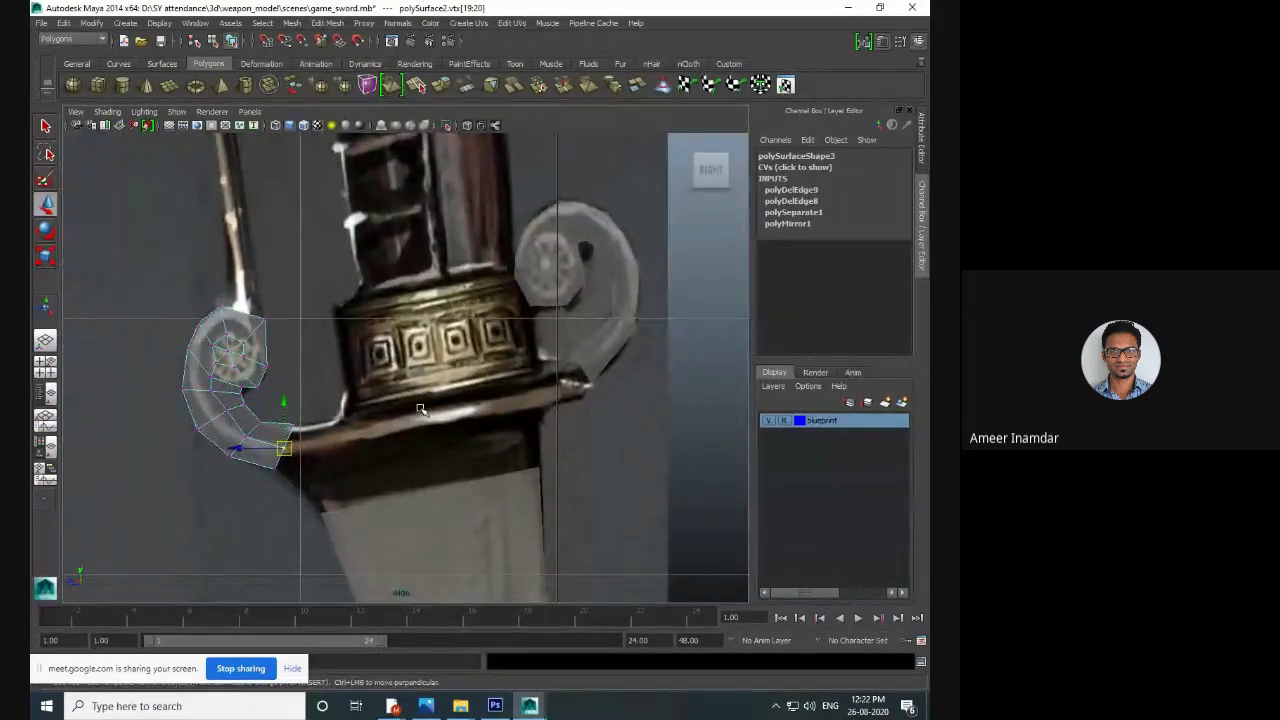
pyautogui.scroll(2, 424, 410)
pyautogui.scroll(3, 563, 430)
# - Select the original scroll on the opposite side of the guard and save the scene
pyautogui.keyDown('alt'); pyautogui.moveTo(562, 424); pyautogui.dragTo(455, 404, button='middle'); pyautogui.keyUp('alt')
pyautogui.click(454, 450)
pyautogui.scroll(2, 452, 452)
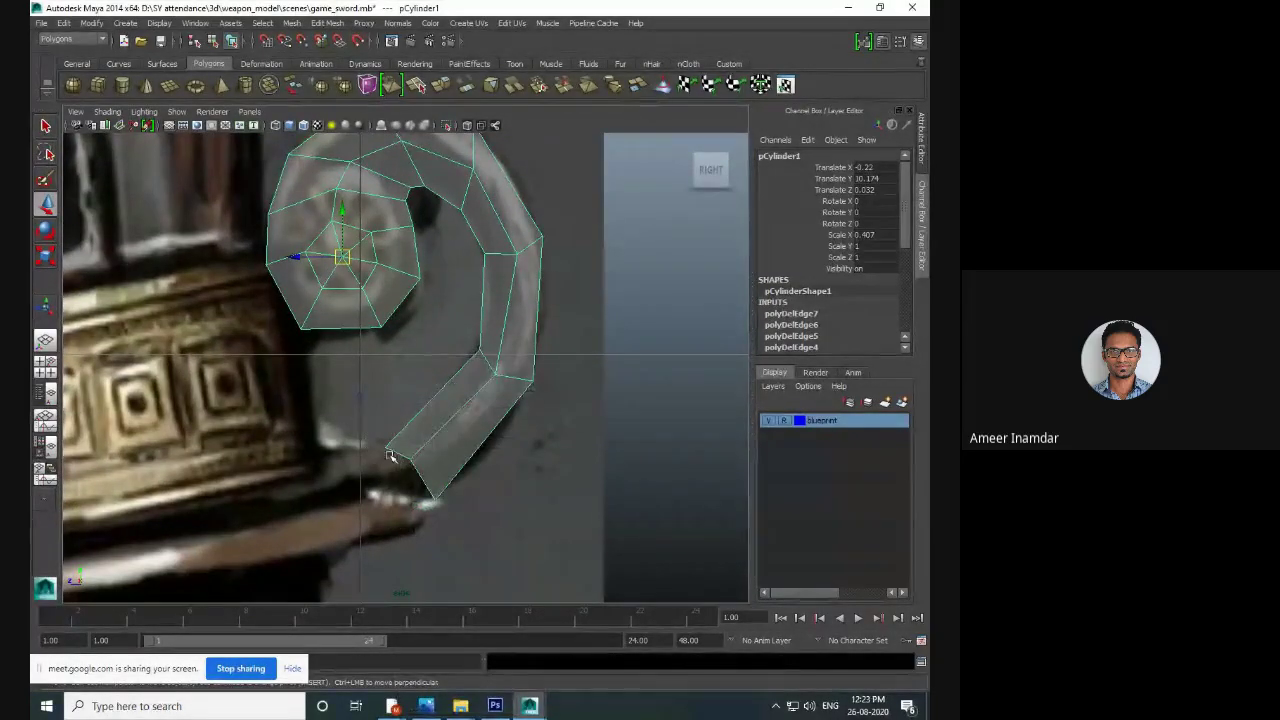
pyautogui.moveTo(460, 415); pyautogui.dragTo(417, 388, button='right')
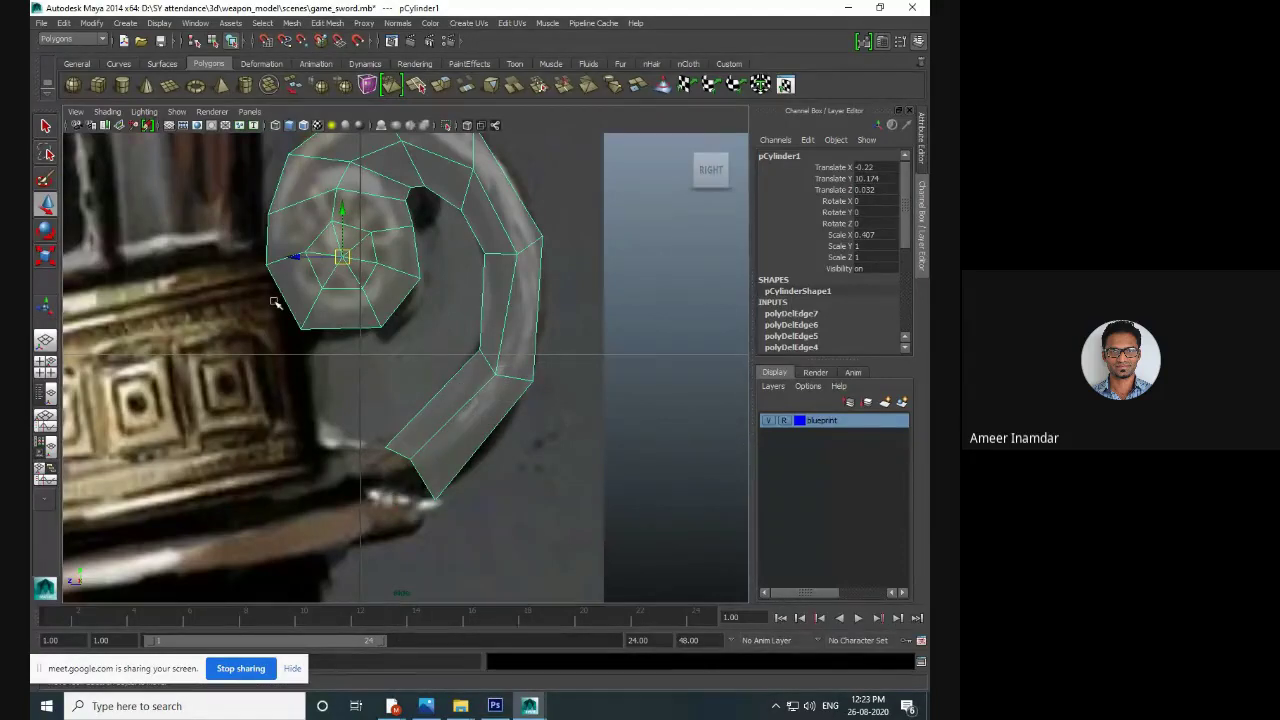
pyautogui.click(46, 127)
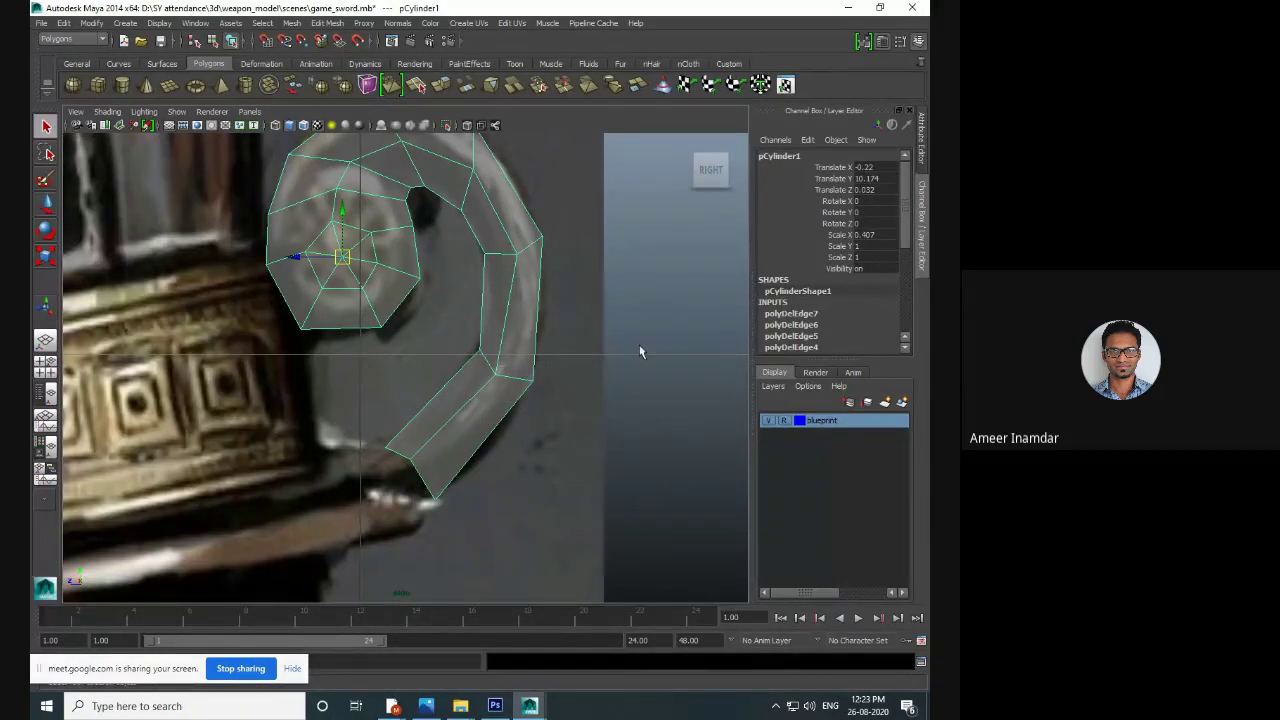
pyautogui.hotkey('ctrl', 's')
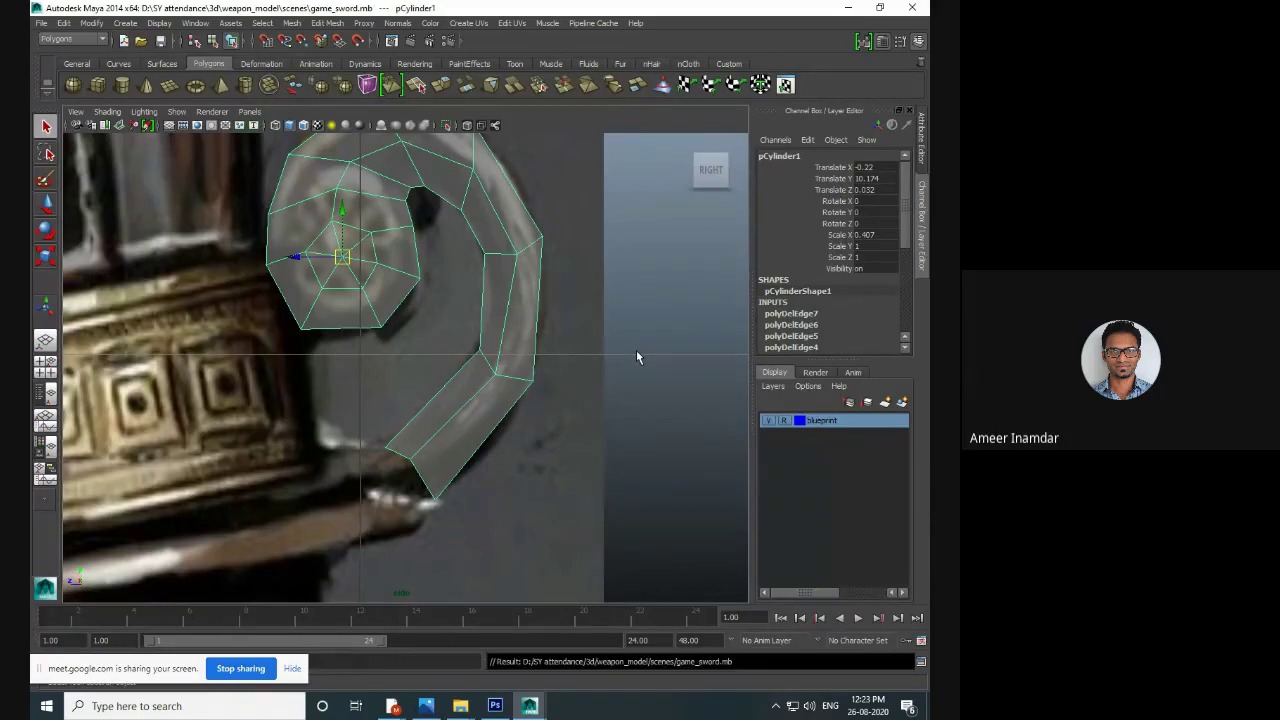
# - Edit the autosave interval in the Files/Projects preferences and save the preferences
pyautogui.scroll(4, 422, 460)
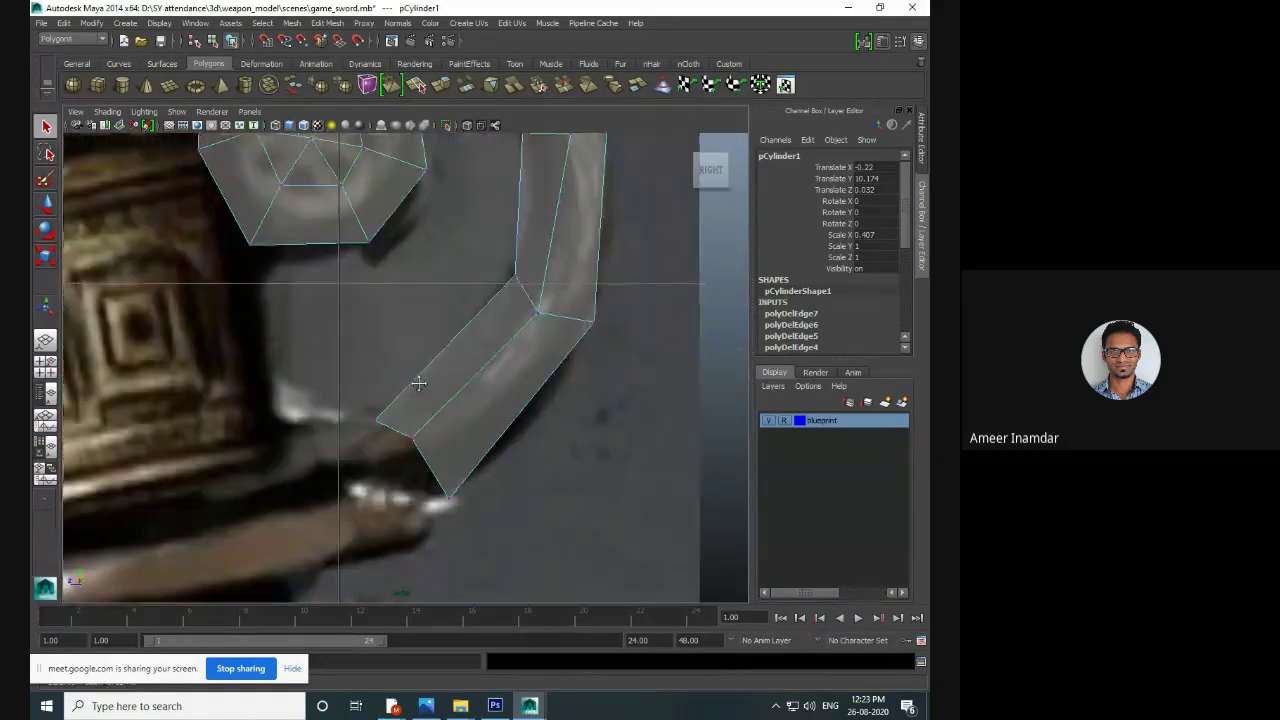
pyautogui.click(195, 22)
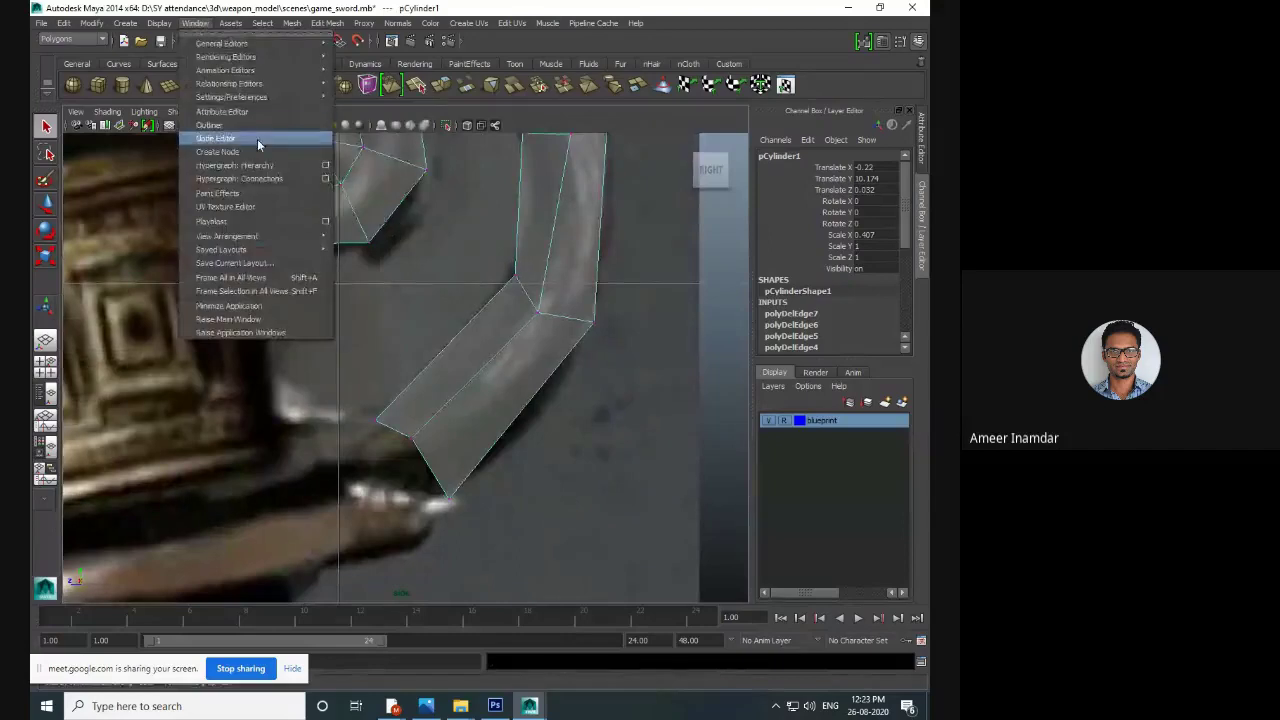
pyautogui.click(368, 104)
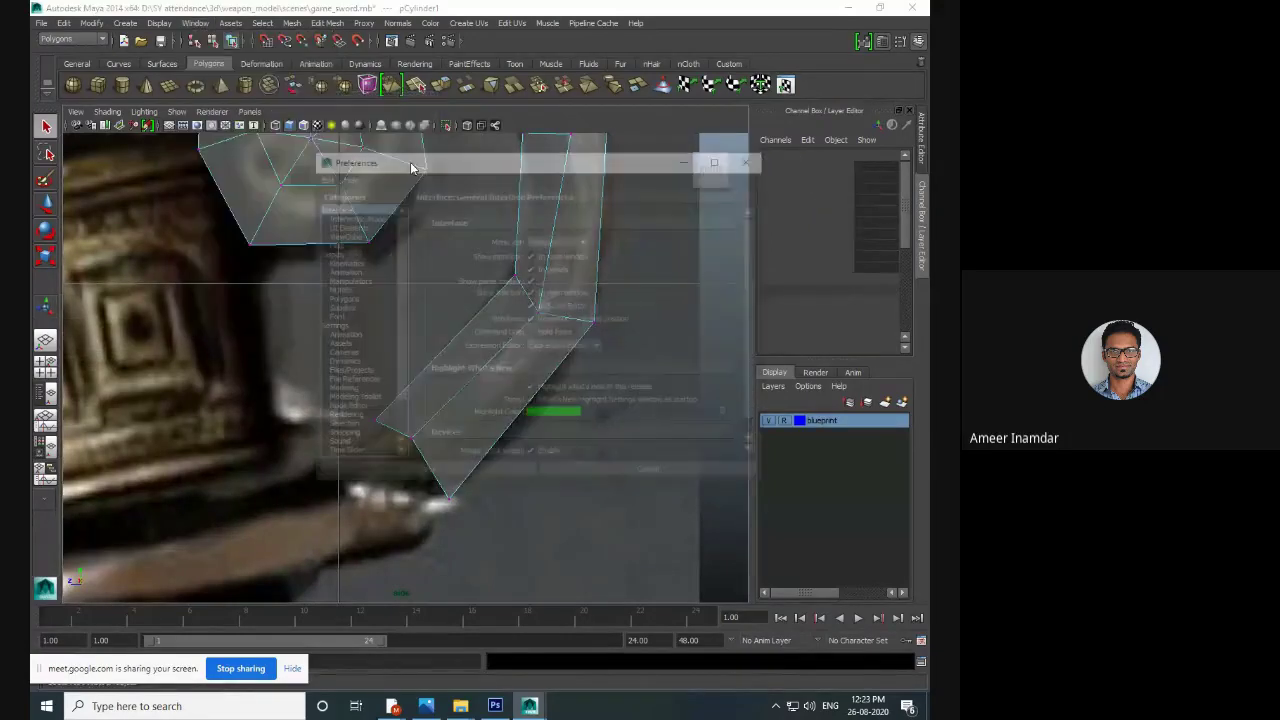
pyautogui.click(346, 371)
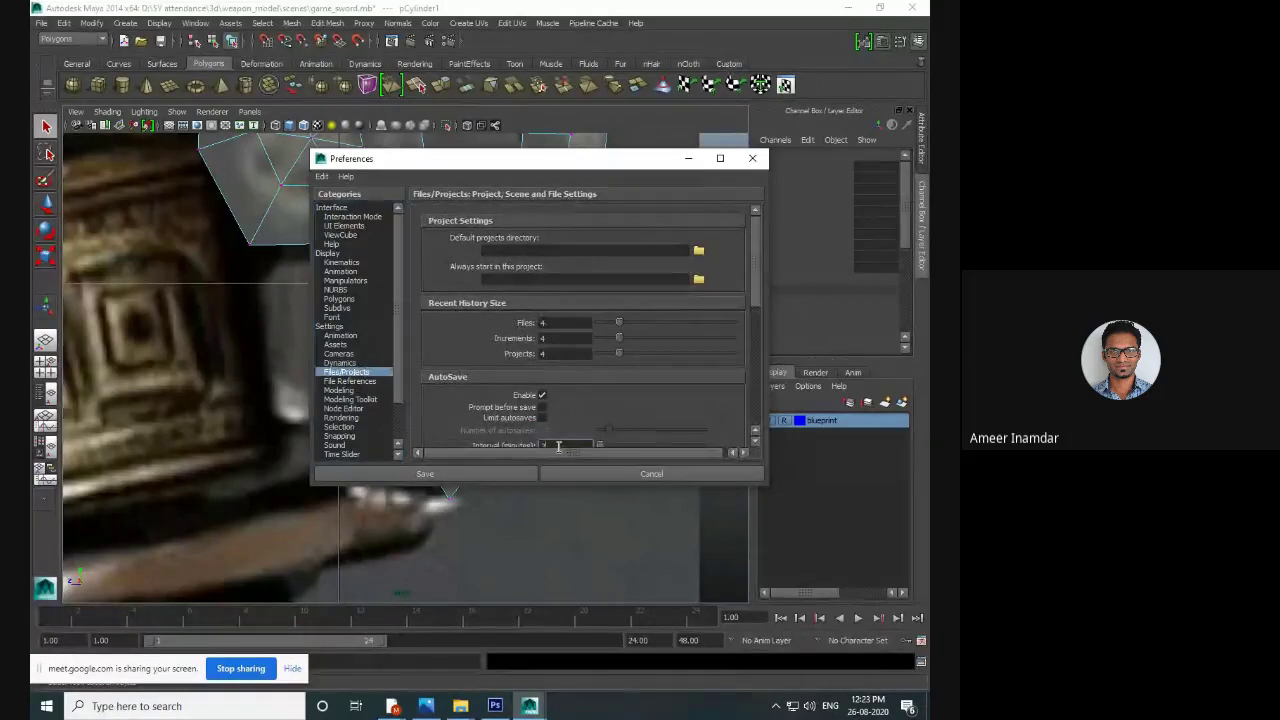
pyautogui.scroll(-3, 558, 440)
pyautogui.moveTo(565, 359); pyautogui.dragTo(529, 365)
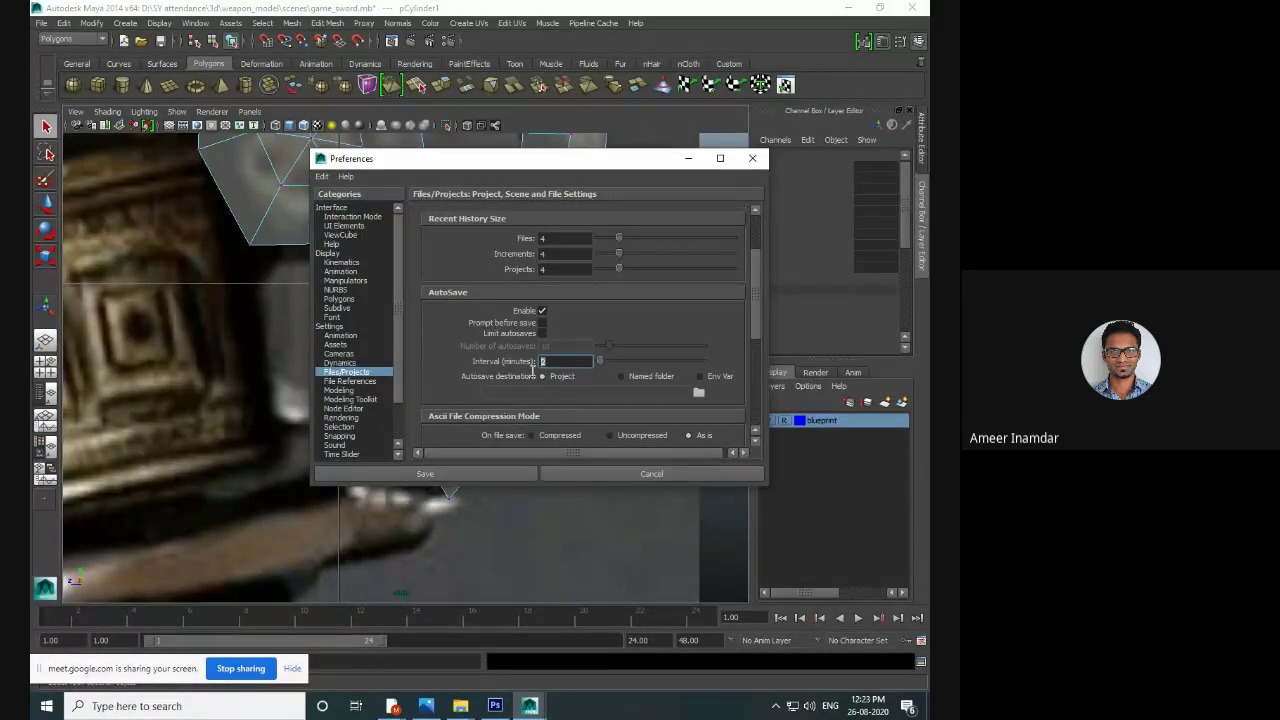
pyautogui.click(468, 477)
# - Examine the scroll's stem end and its fit to the guard in the side and perspective views
pyautogui.keyDown('alt'); pyautogui.moveTo(443, 355); pyautogui.dragTo(510, 258, button='middle'); pyautogui.keyUp('alt')
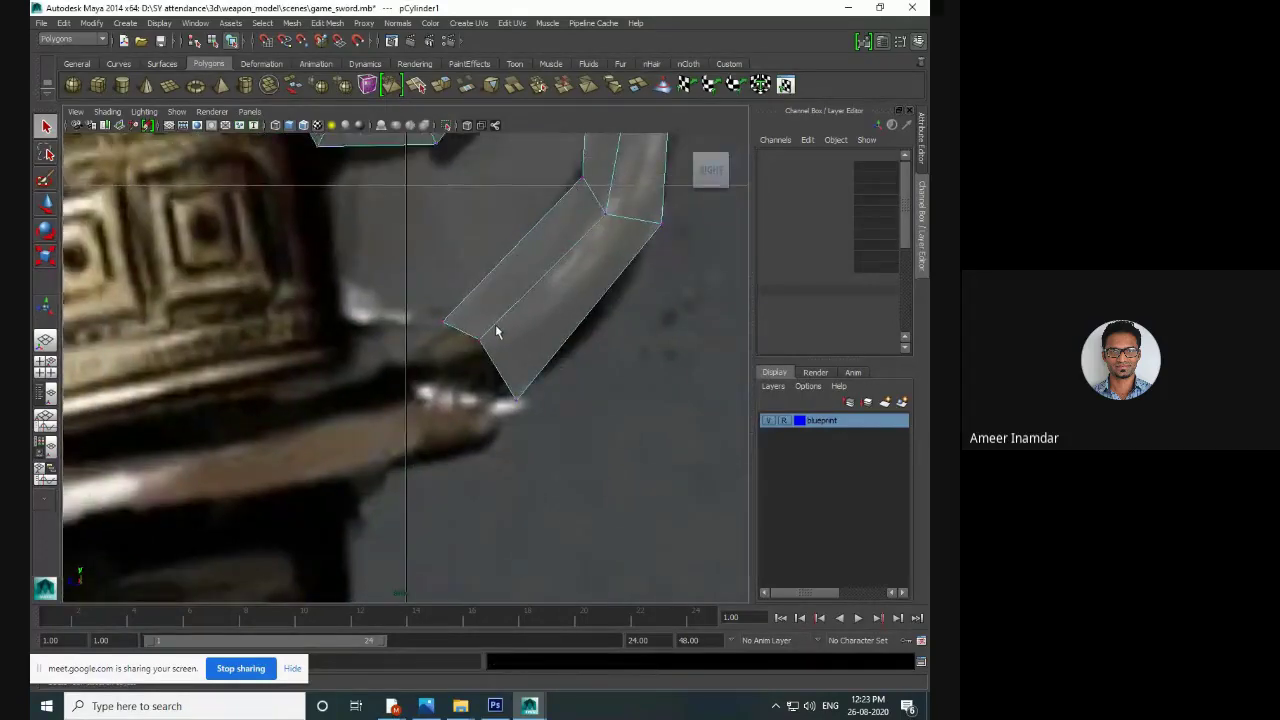
pyautogui.keyDown('alt'); pyautogui.moveTo(465, 383); pyautogui.dragTo(571, 291, button='middle'); pyautogui.keyUp('alt')
pyautogui.scroll(-8, 539, 308)
pyautogui.scroll(2, 464, 358)
pyautogui.scroll(2, 463, 358)
pyautogui.keyDown('alt'); pyautogui.moveTo(394, 382); pyautogui.dragTo(485, 369, button='middle'); pyautogui.keyUp('alt')
pyautogui.scroll(1, 485, 320)
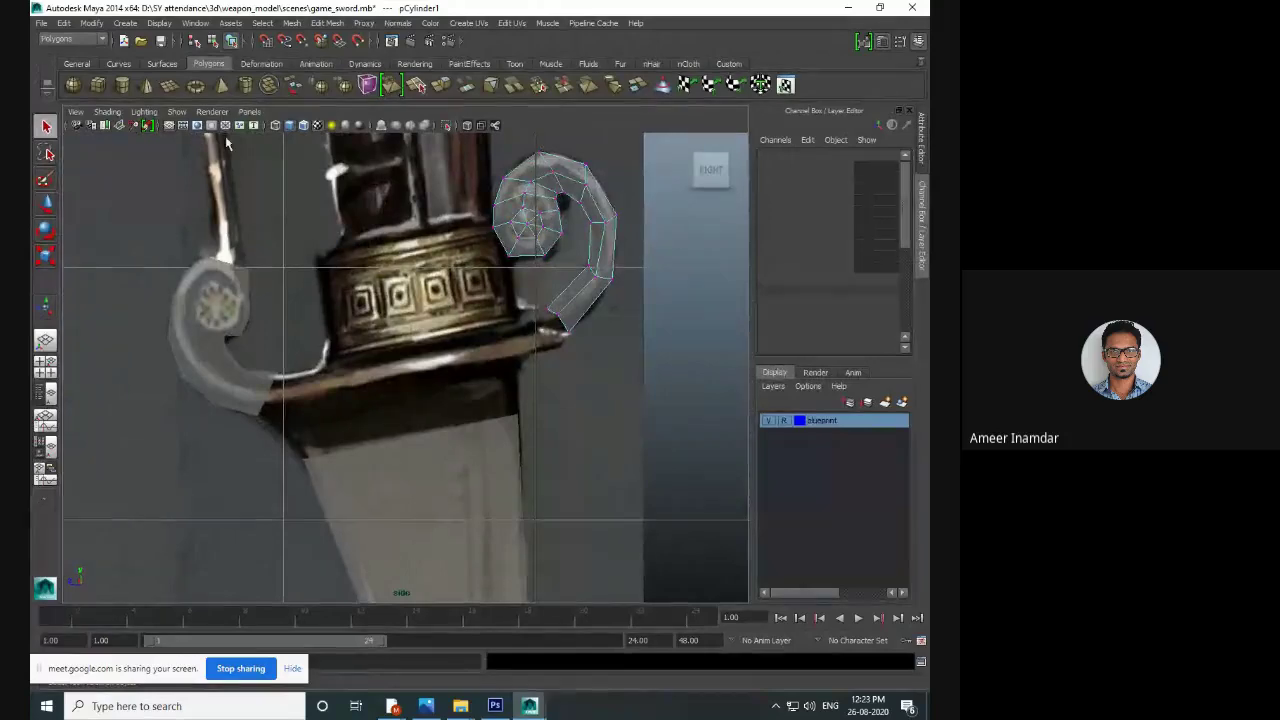
pyautogui.press('space')
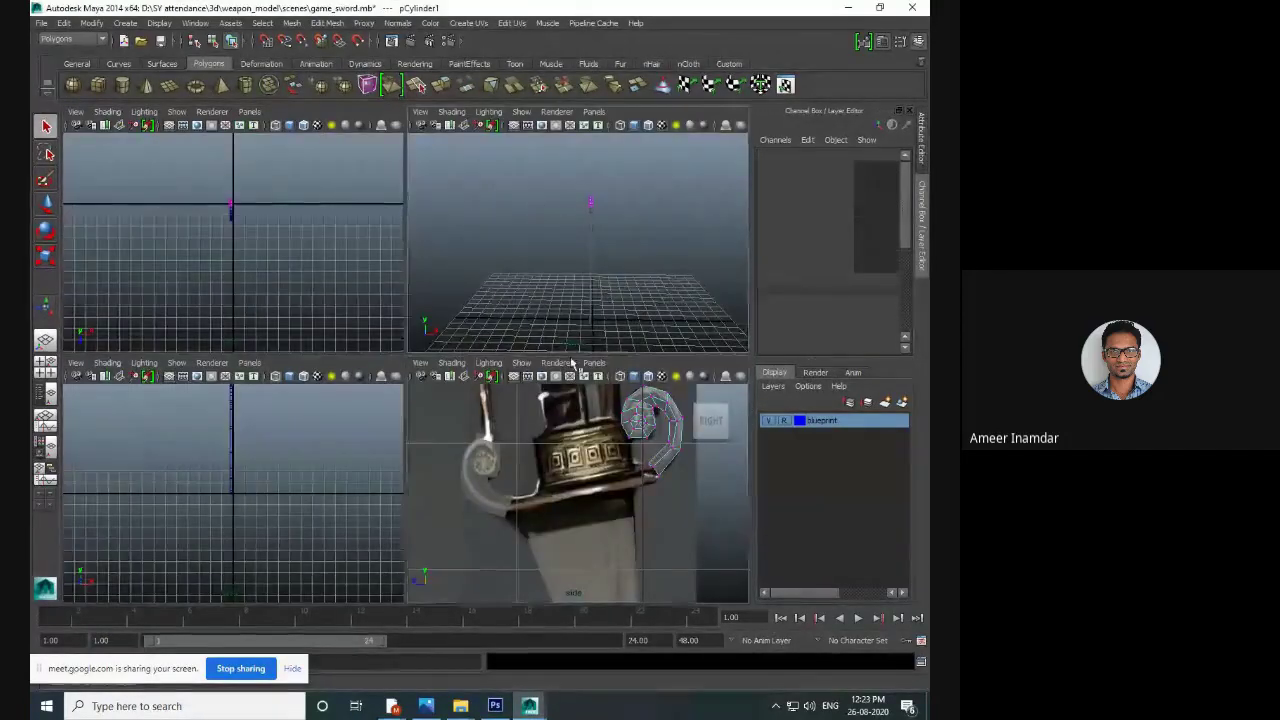
pyautogui.press('space')
pyautogui.keyDown('alt'); pyautogui.moveTo(577, 249); pyautogui.dragTo(489, 304); pyautogui.keyUp('alt')
pyautogui.moveTo(656, 203); pyautogui.dragTo(676, 306, button='right')
pyautogui.moveTo(620, 251); pyautogui.dragTo(676, 281, button='right')
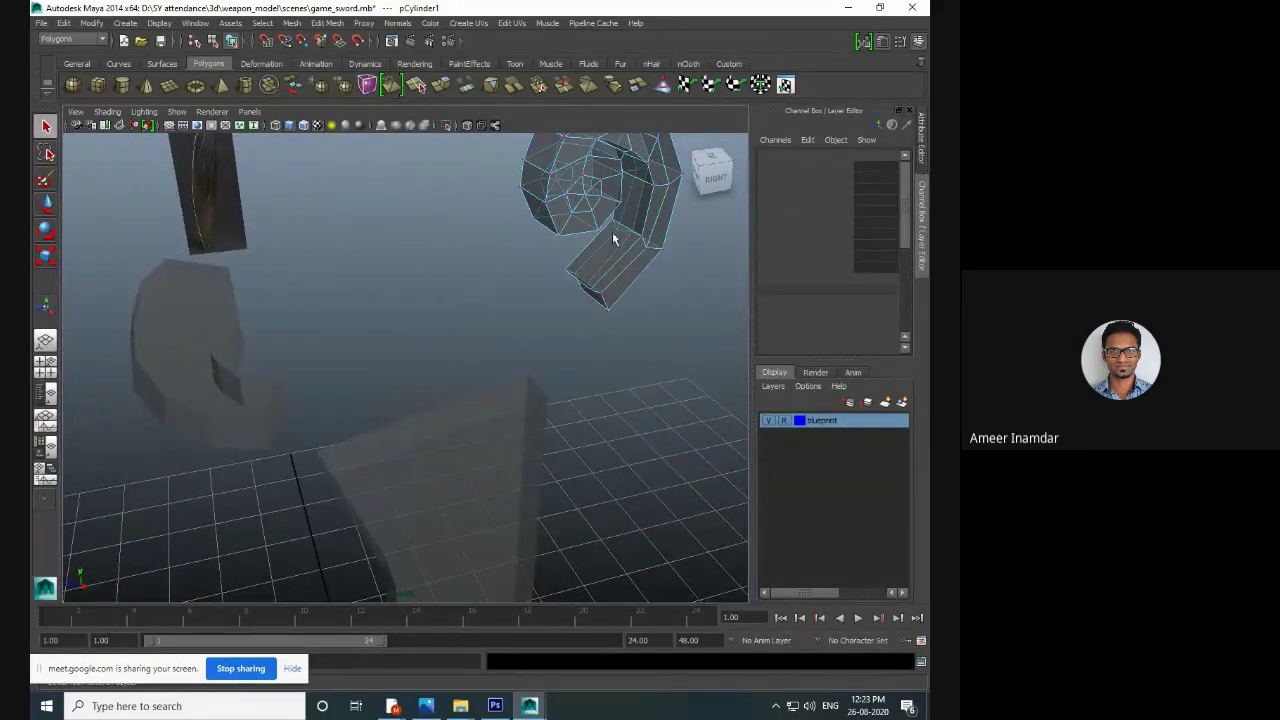
pyautogui.click(97, 85)
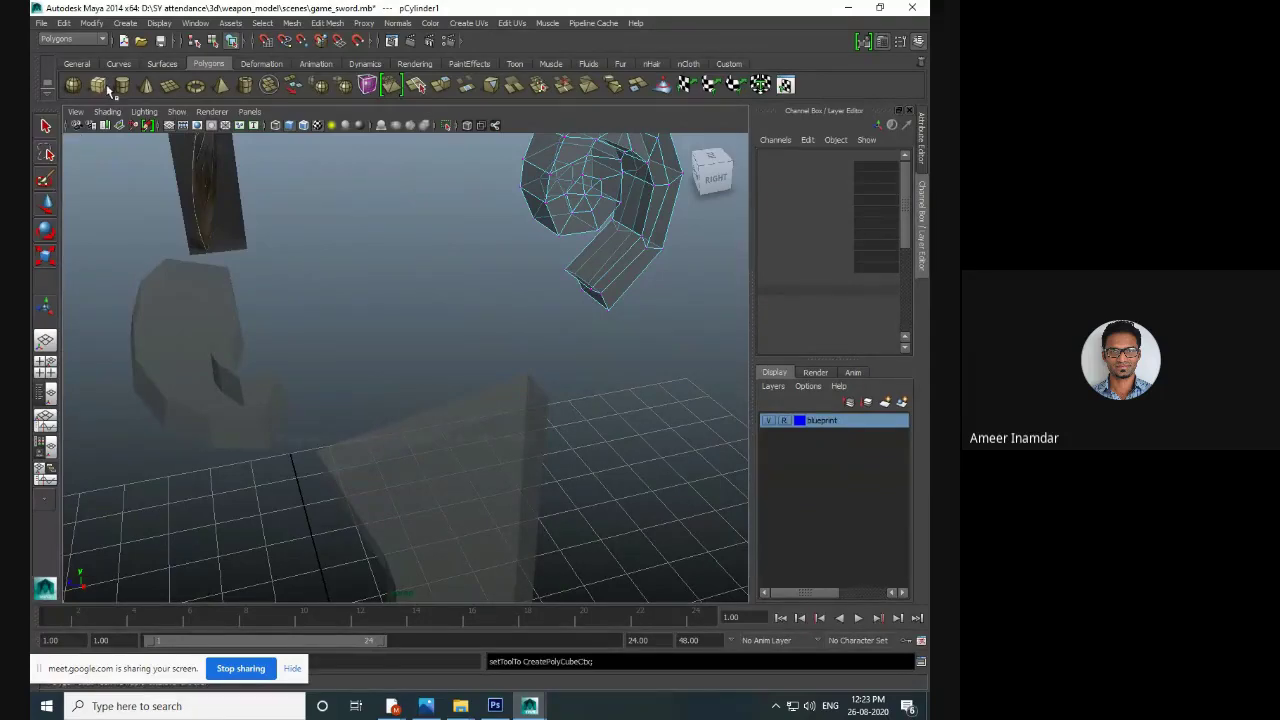
pyautogui.hotkey('ctrl', 'z')
pyautogui.hotkey('ctrl', 'z')
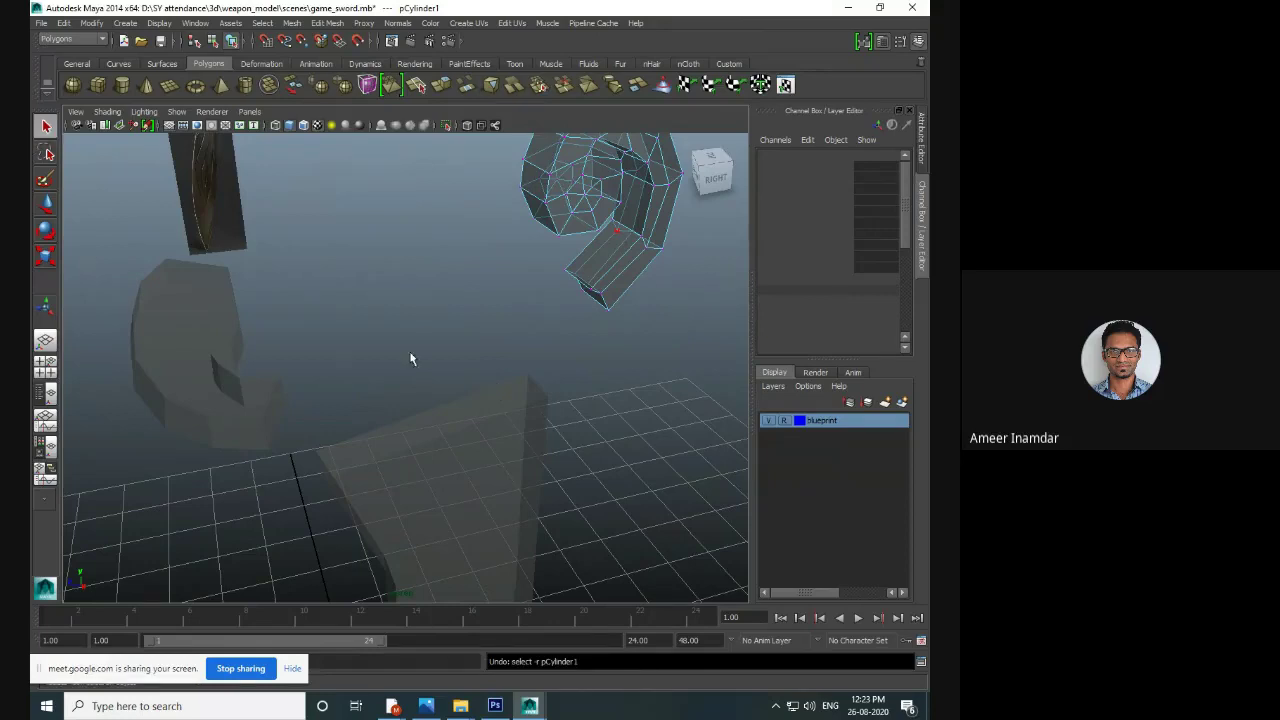
# - Create a new empty display layer above the blueprint layer and return the scroll mesh to object mode
pyautogui.click(902, 401)
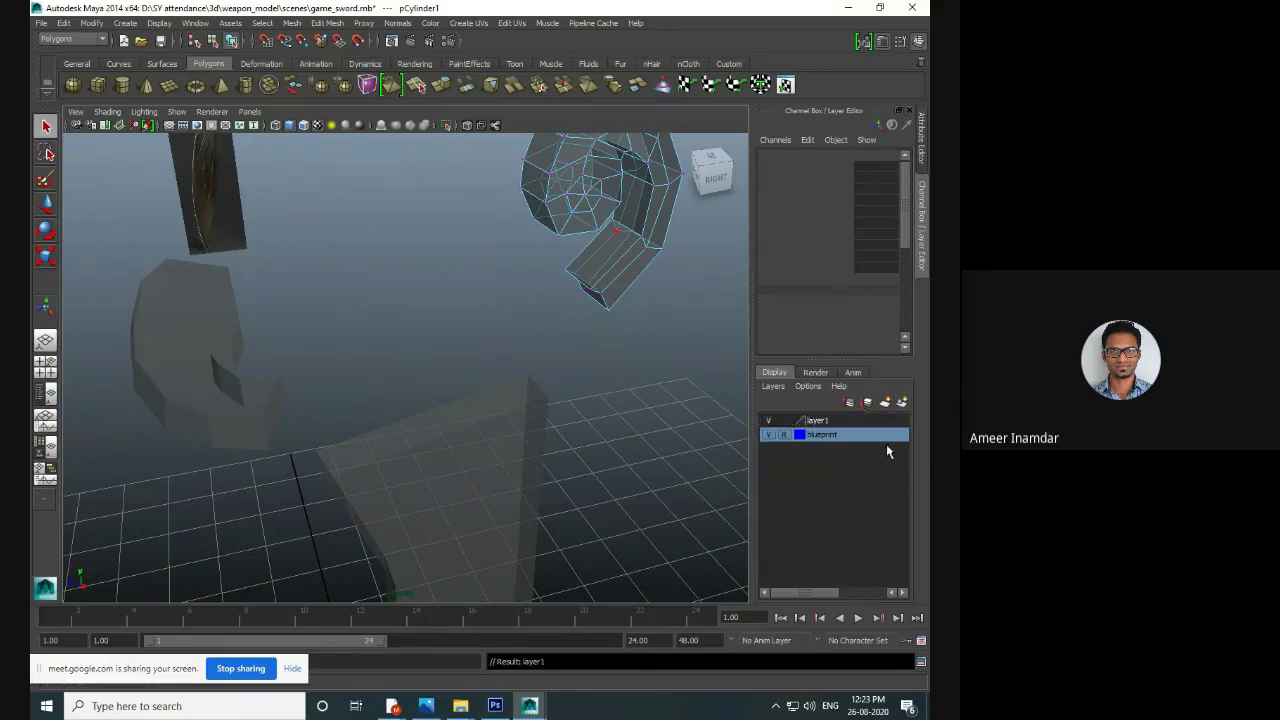
pyautogui.click(838, 421)
pyautogui.moveTo(632, 229); pyautogui.dragTo(704, 243, button='right')
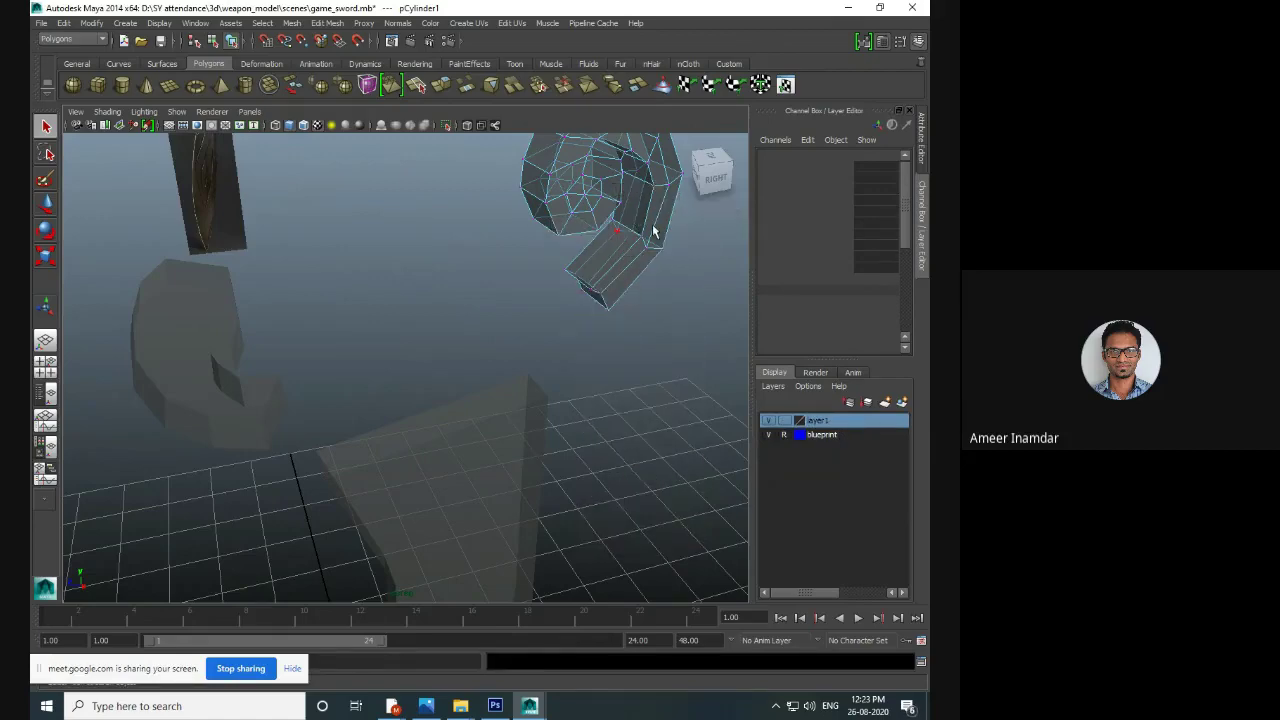
# - Compare the two scroll meshes in perspective, with each one selected in turn
pyautogui.scroll(-5, 594, 337)
pyautogui.scroll(8, 594, 337)
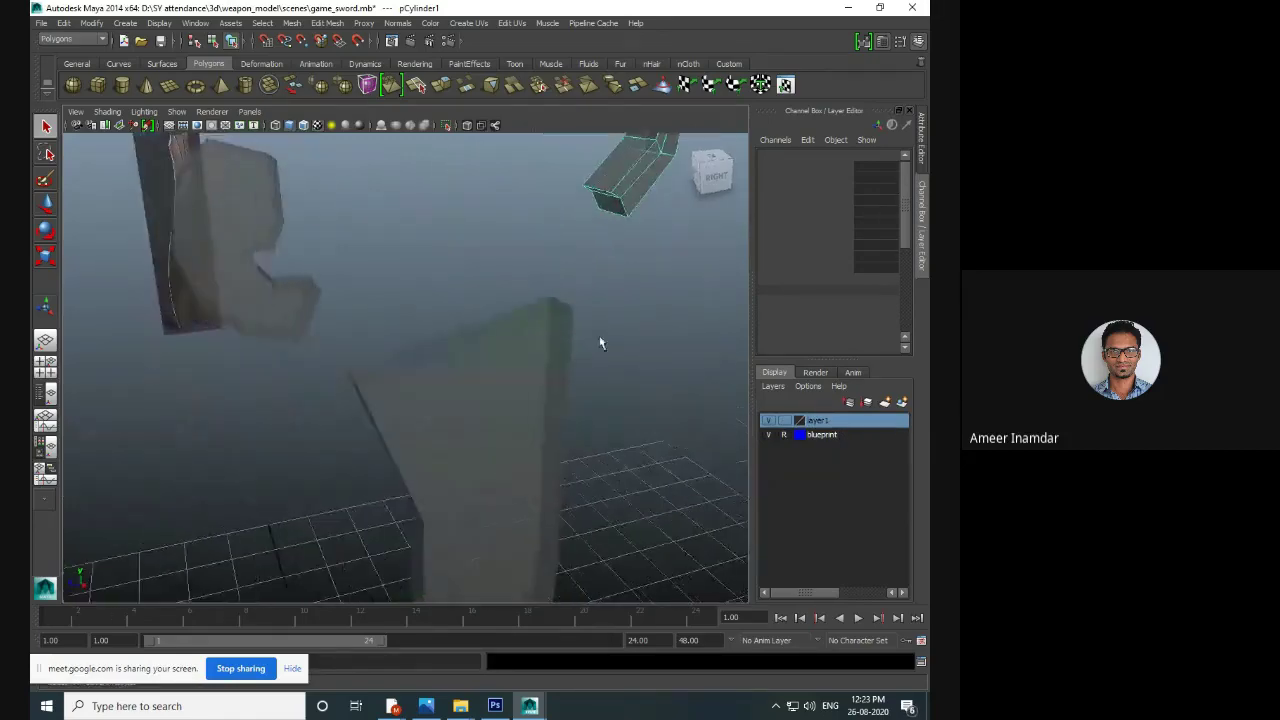
pyautogui.scroll(-3, 598, 338)
pyautogui.keyDown('alt'); pyautogui.moveTo(598, 340); pyautogui.dragTo(578, 413, button='middle'); pyautogui.keyUp('alt')
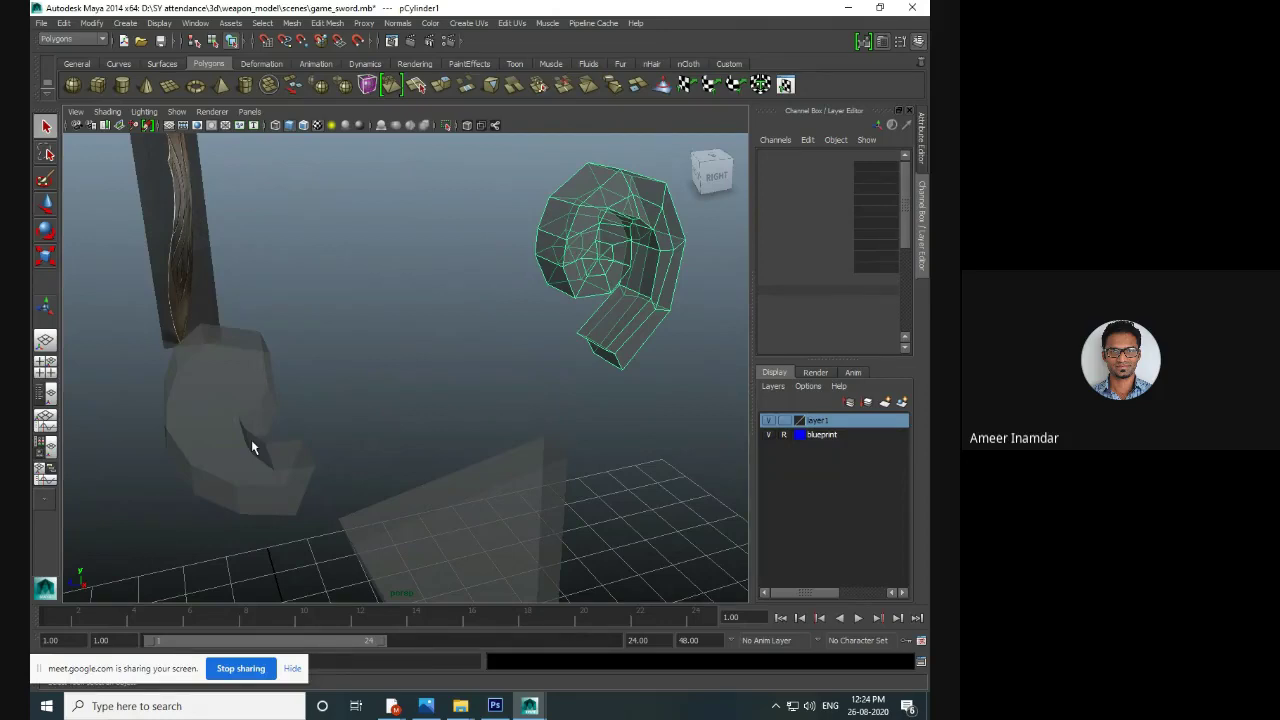
pyautogui.hotkey('ctrl', 'z')
pyautogui.scroll(-6, 337, 391)
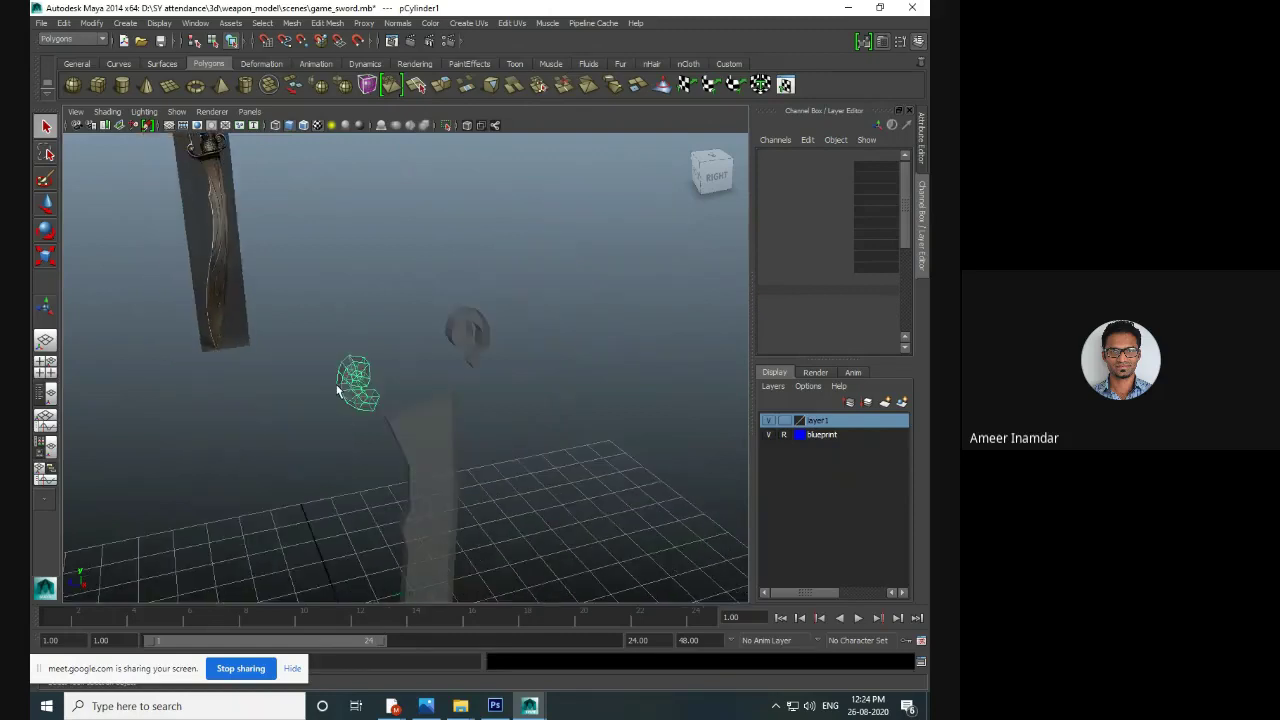
pyautogui.scroll(6, 337, 391)
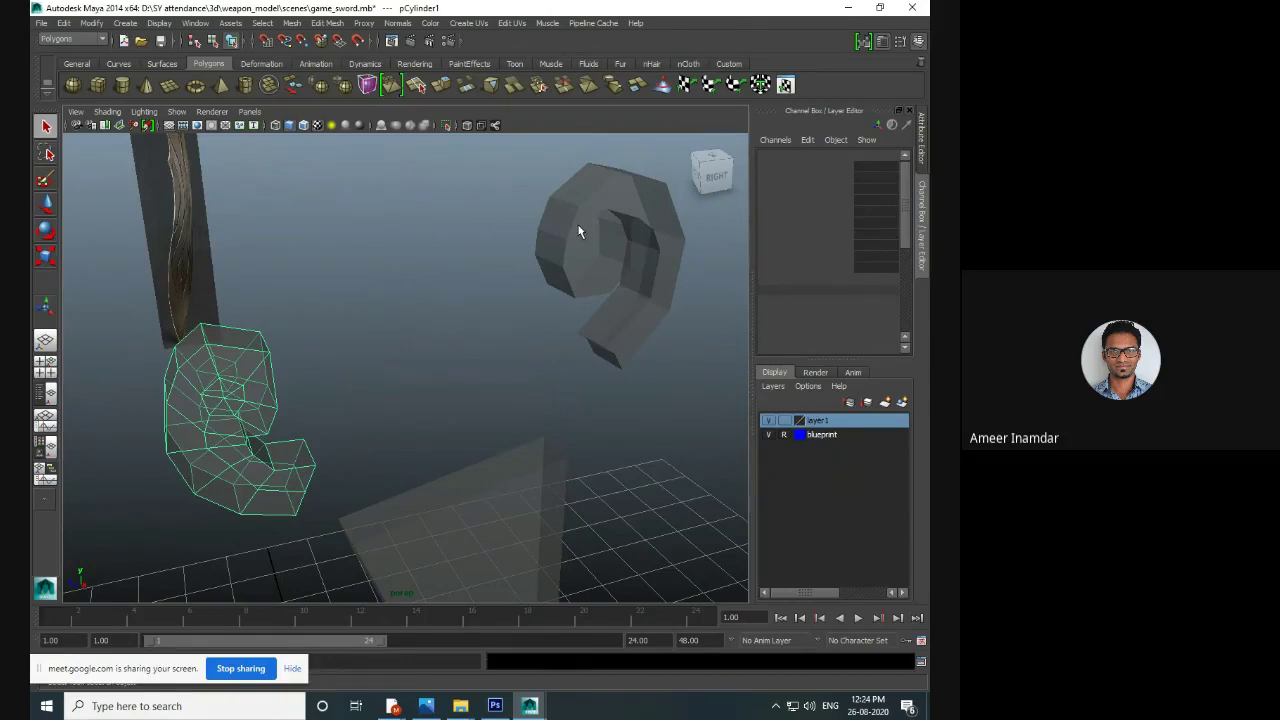
# - Enable autosave in the Files/Projects preferences, edit its interval in minutes and save the settings
pyautogui.click(196, 22)
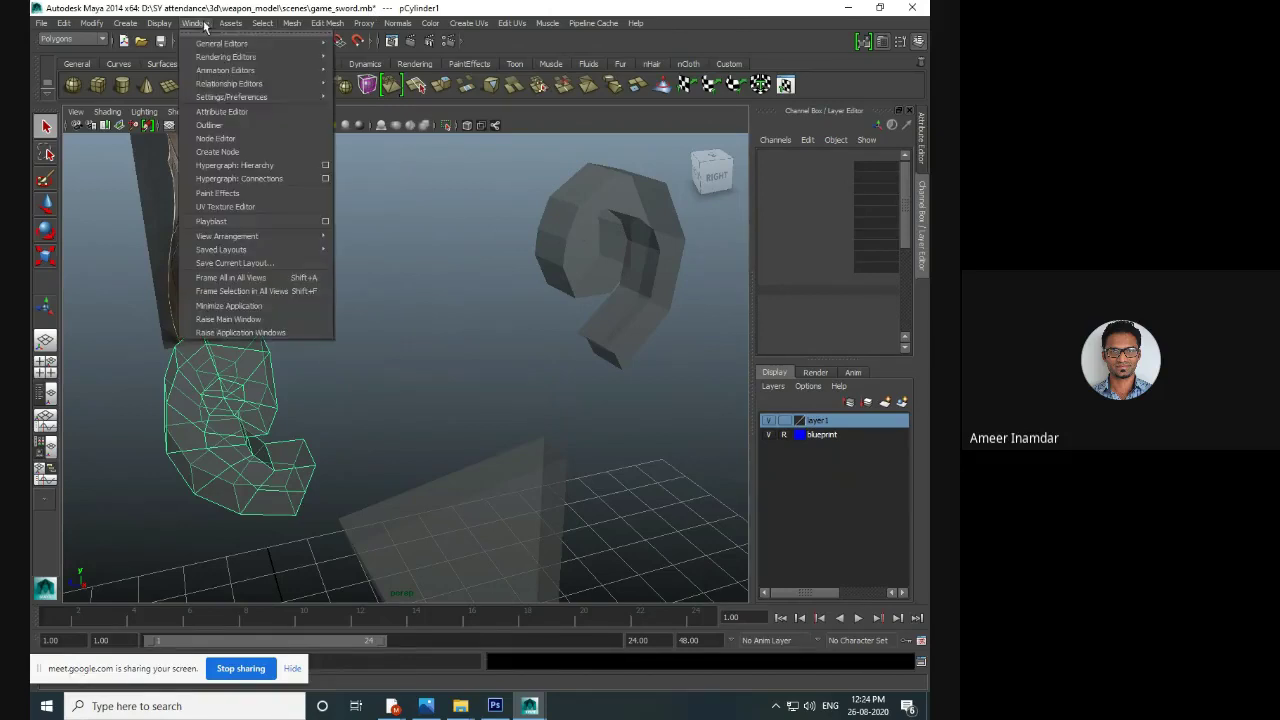
pyautogui.moveTo(240, 97)
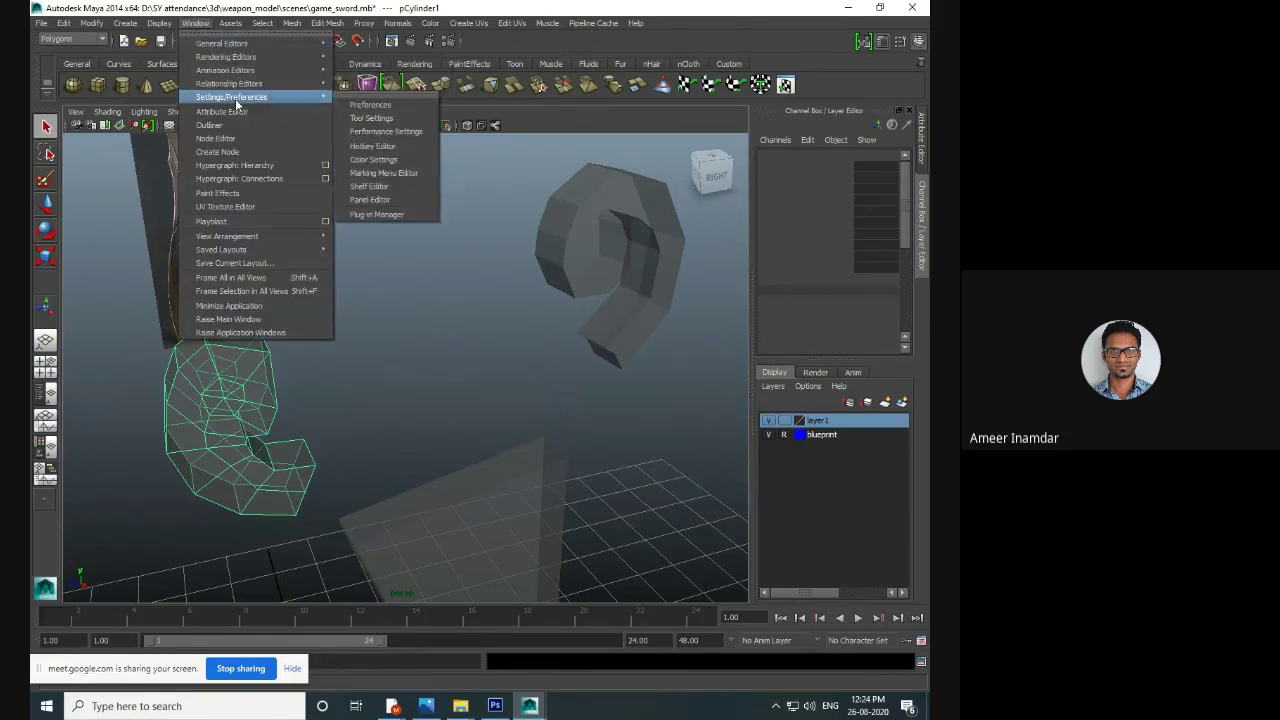
pyautogui.click(358, 106)
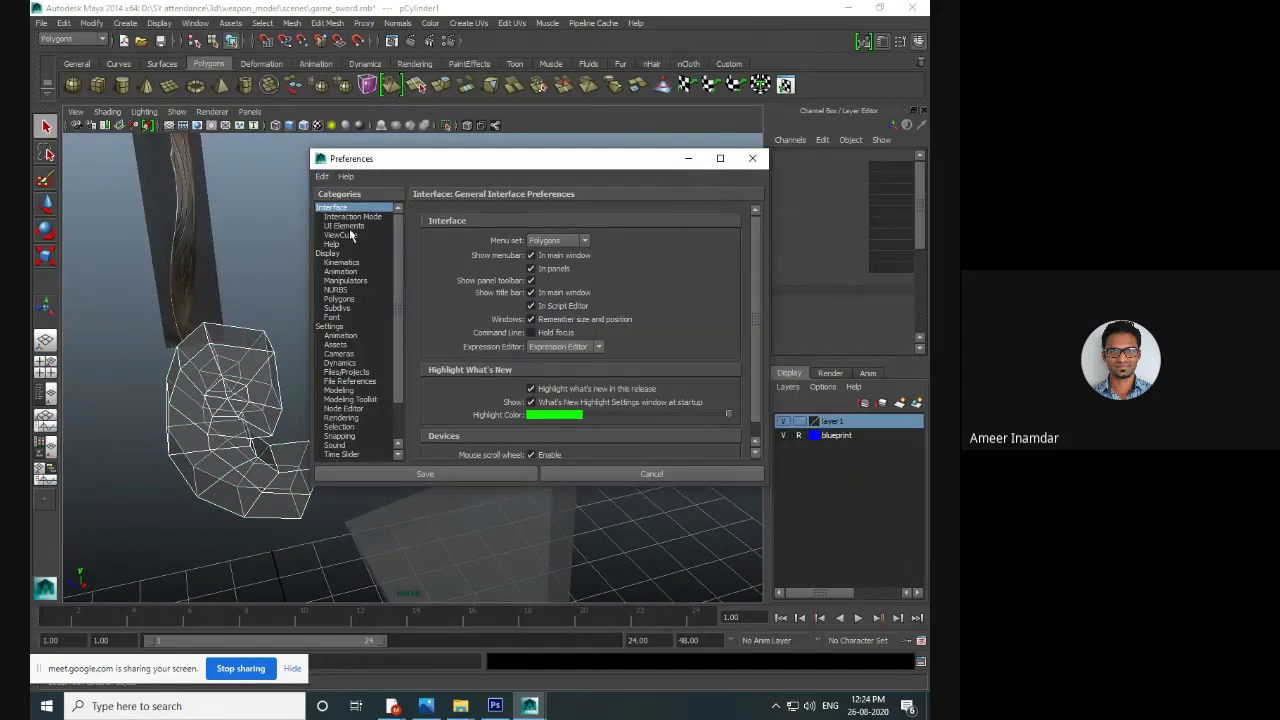
pyautogui.click(365, 400)
pyautogui.click(360, 390)
pyautogui.click(358, 372)
pyautogui.scroll(-2, 598, 362)
pyautogui.scroll(2, 598, 362)
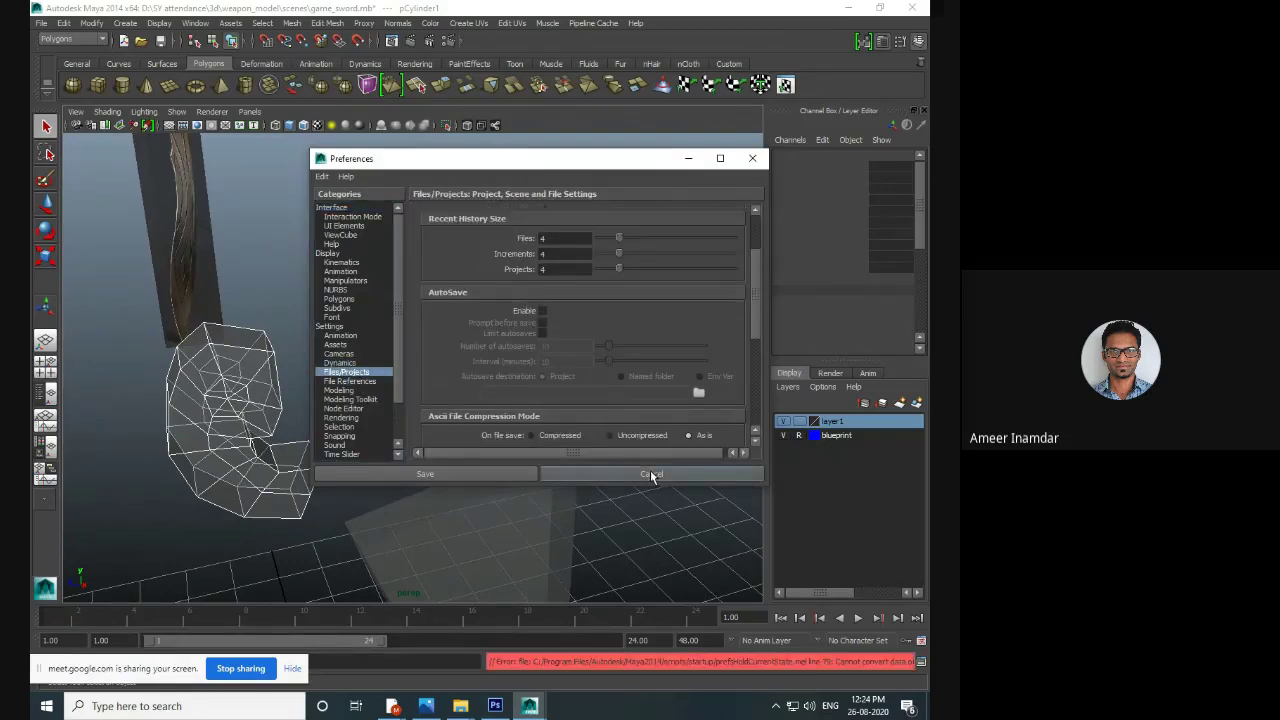
pyautogui.click(541, 310)
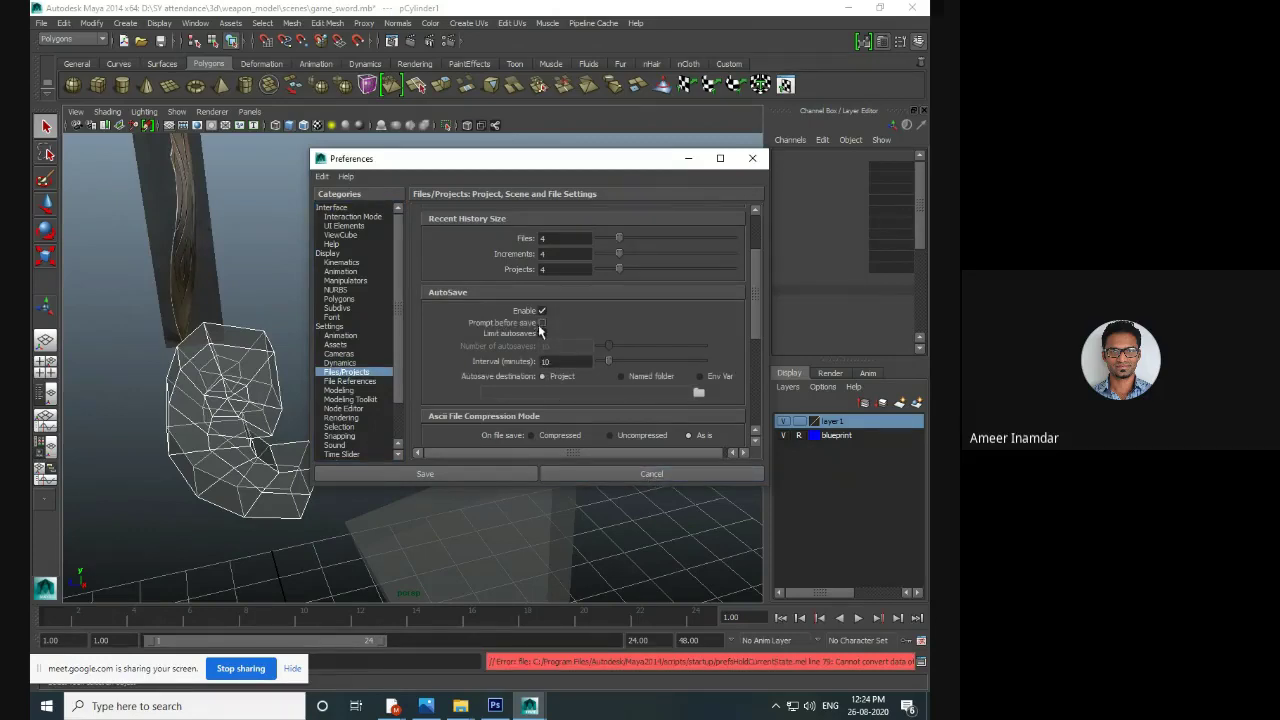
pyautogui.moveTo(561, 363); pyautogui.dragTo(531, 367)
pyautogui.click(447, 474)
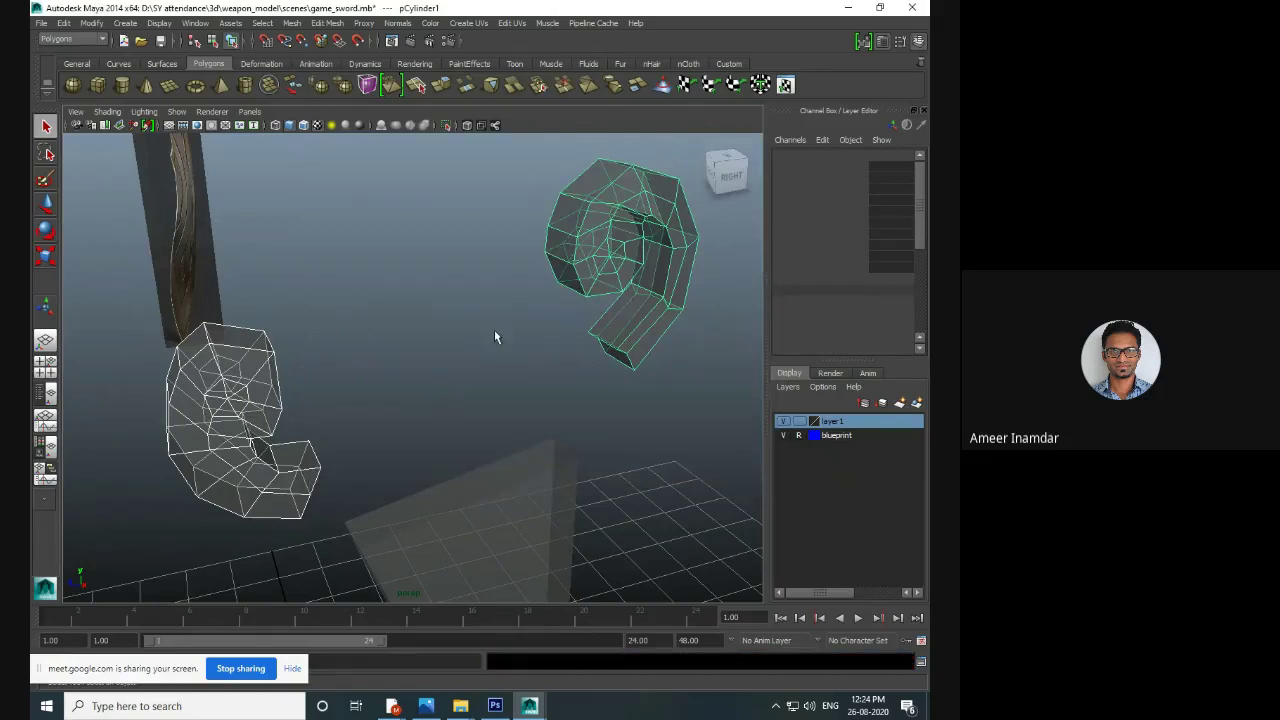
# - Adjust the mirrored scroll's inner side vertex and upper corner vertex in the side view to fit the painted curl
pyautogui.press('5')
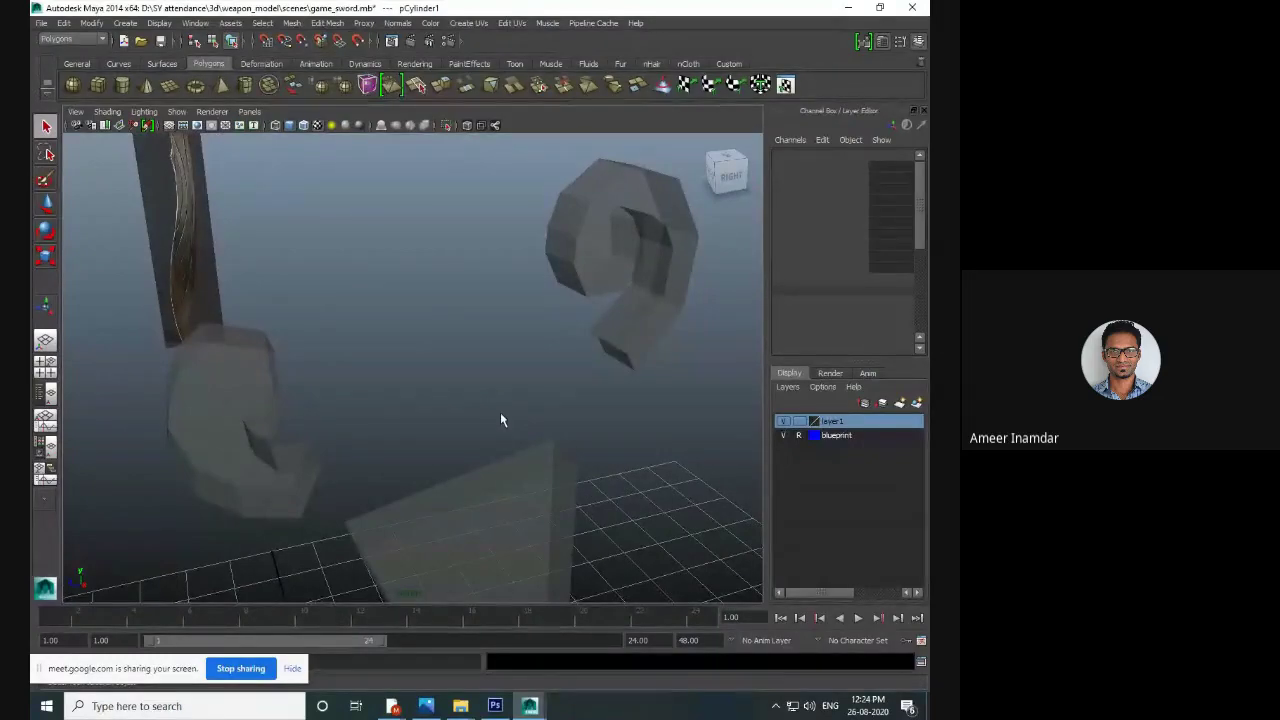
pyautogui.press('space')
pyautogui.press('space')
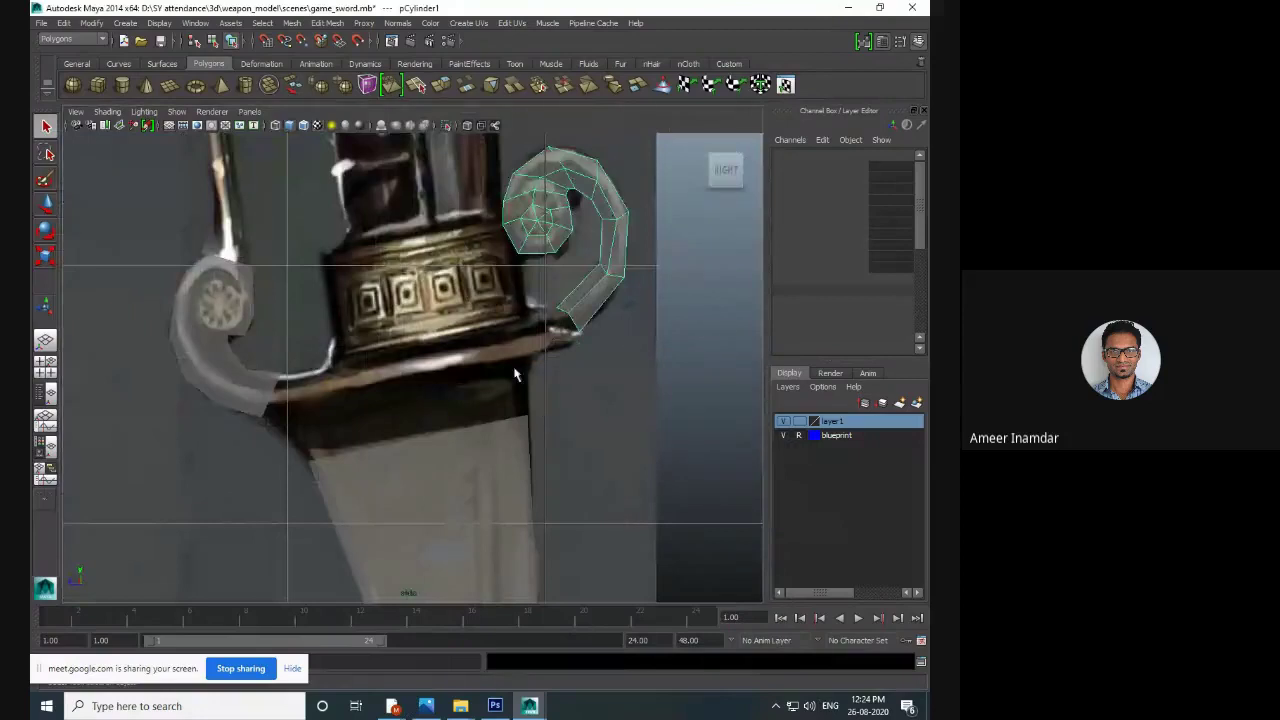
pyautogui.keyDown('alt'); pyautogui.moveTo(515, 369); pyautogui.dragTo(524, 412, button='middle'); pyautogui.keyUp('alt')
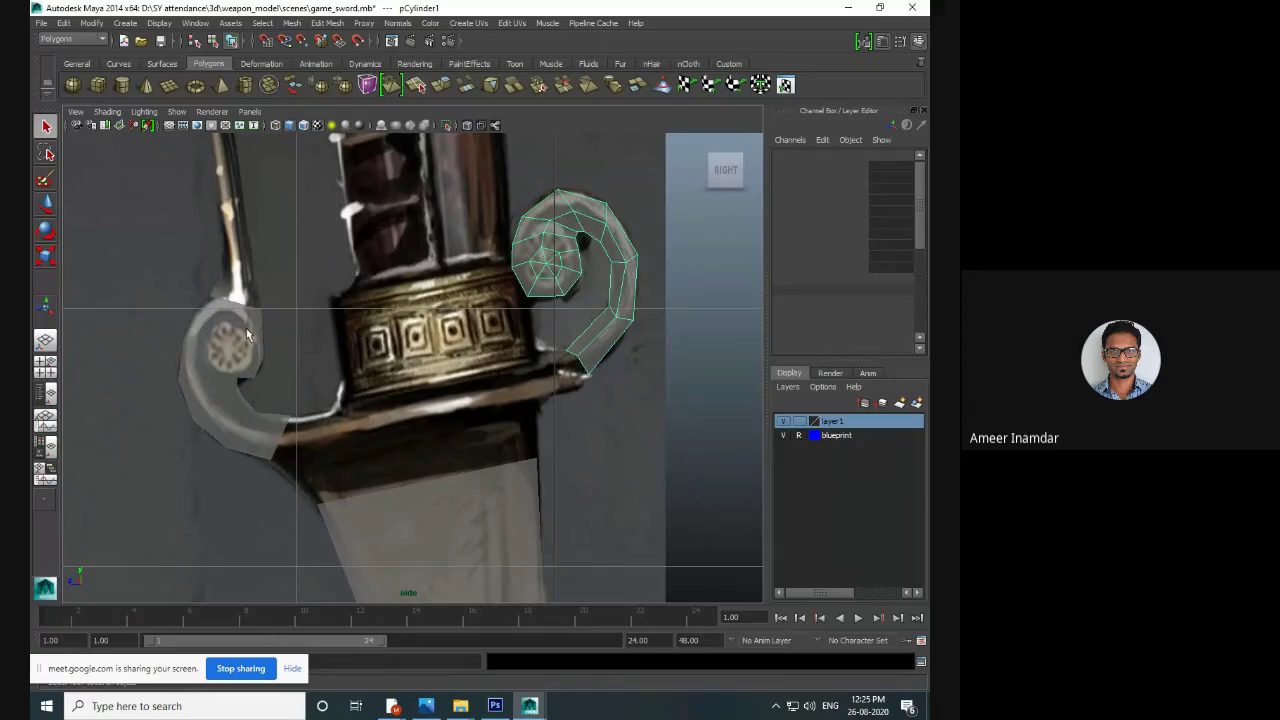
pyautogui.scroll(6, 246, 328)
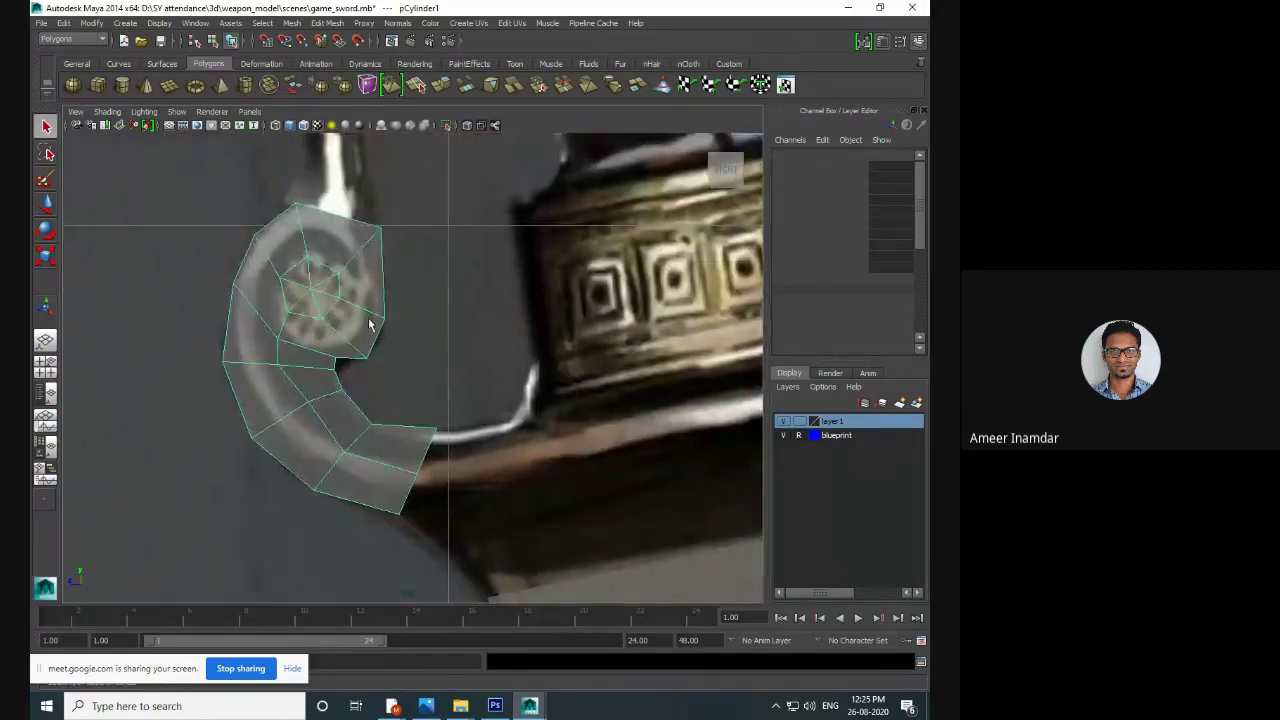
pyautogui.moveTo(395, 382); pyautogui.dragTo(357, 366, button='right')
pyautogui.press('w')
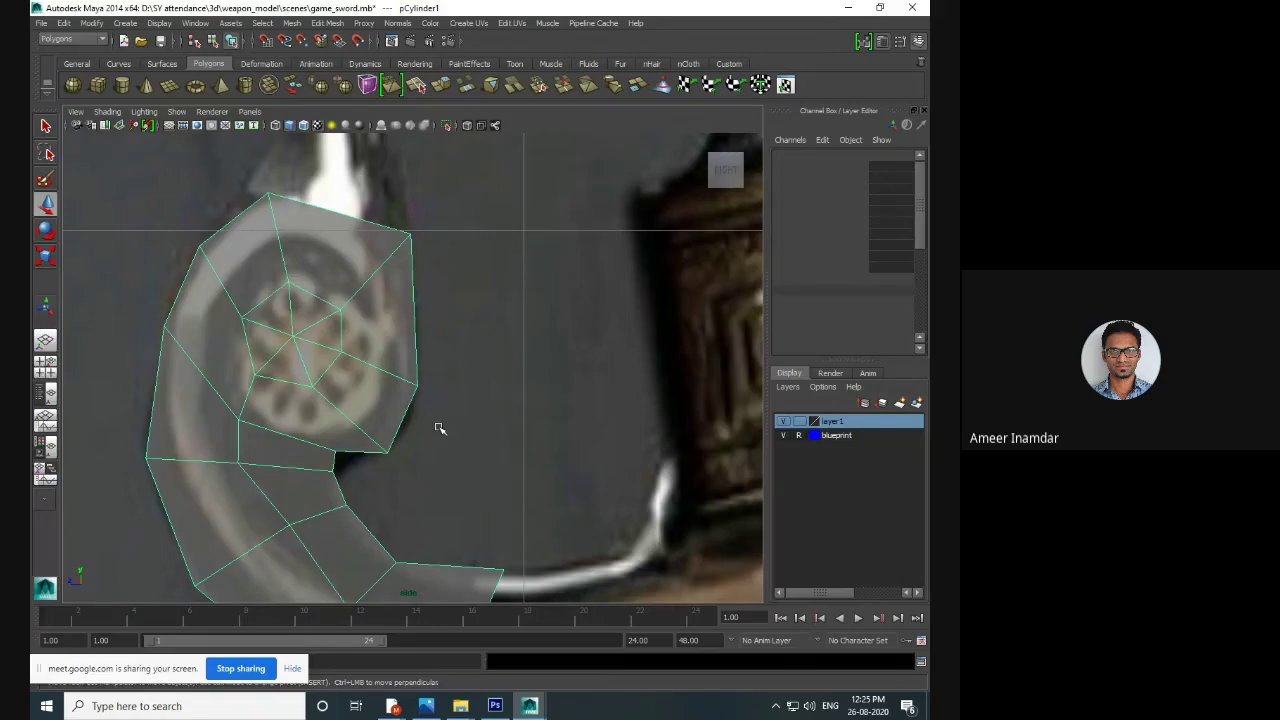
pyautogui.moveTo(400, 366); pyautogui.dragTo(398, 337, button='right')
pyautogui.moveTo(425, 388); pyautogui.dragTo(352, 381, button='right')
pyautogui.rightClick(416, 382)
pyautogui.click(416, 384)
pyautogui.moveTo(421, 386); pyautogui.dragTo(428, 380)
pyautogui.moveTo(394, 219)
pyautogui.mouseDown()
pyautogui.moveTo(428, 242)
pyautogui.moveTo(396, 241)
pyautogui.mouseUp()
# - Select both scroll meshes on the two sides of the guard and combine them into one object
pyautogui.scroll(-5, 500, 390)
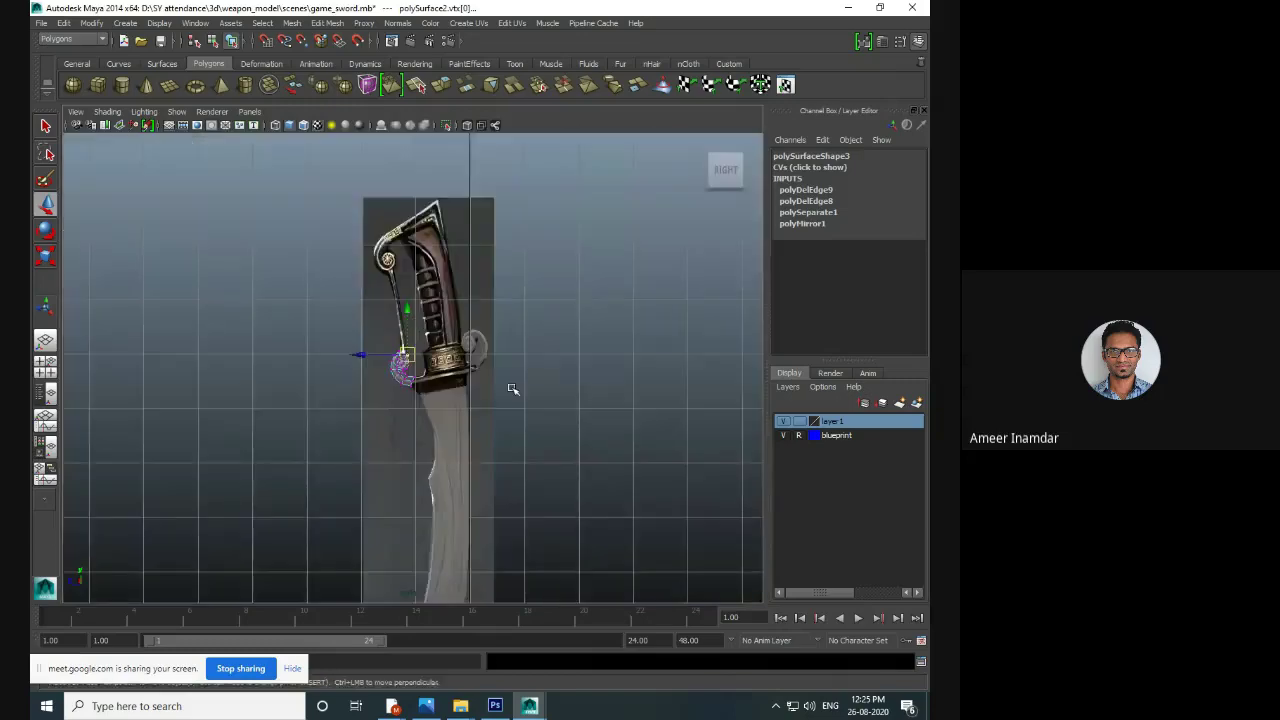
pyautogui.scroll(6, 443, 366)
pyautogui.keyDown('alt'); pyautogui.moveTo(440, 365); pyautogui.dragTo(508, 409, button='middle'); pyautogui.keyUp('alt')
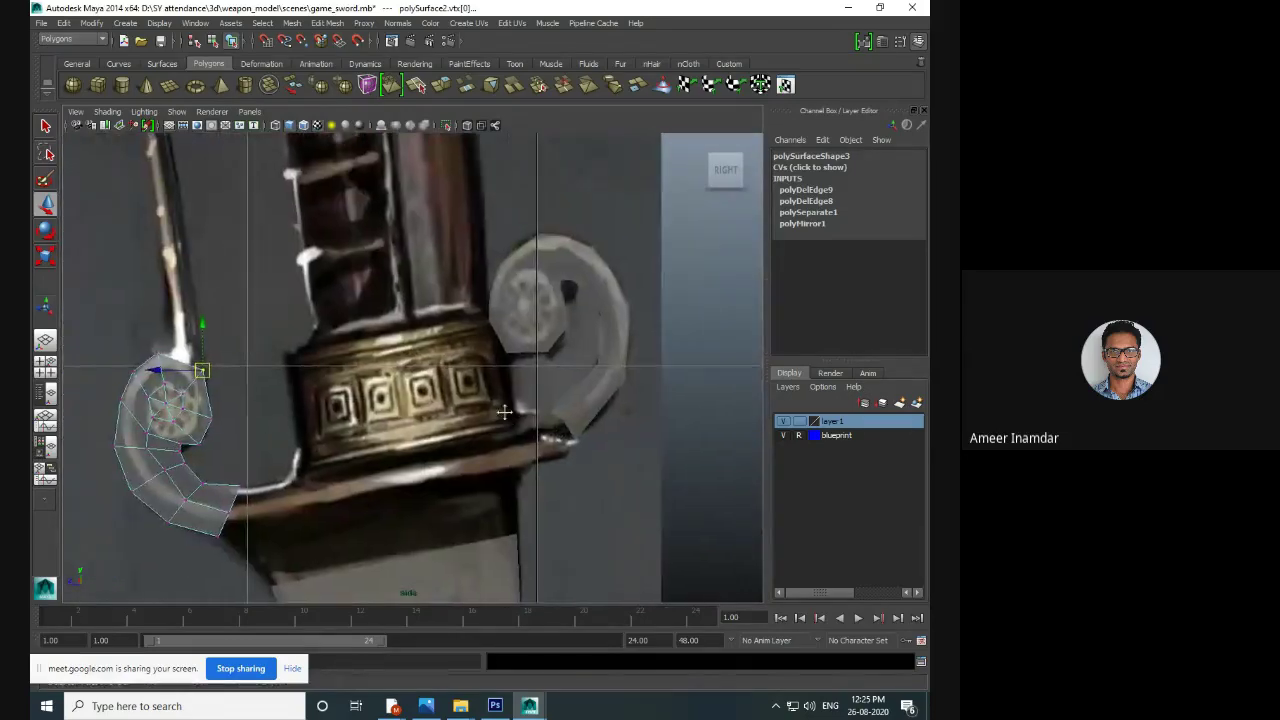
pyautogui.click(555, 283)
pyautogui.click(205, 399)
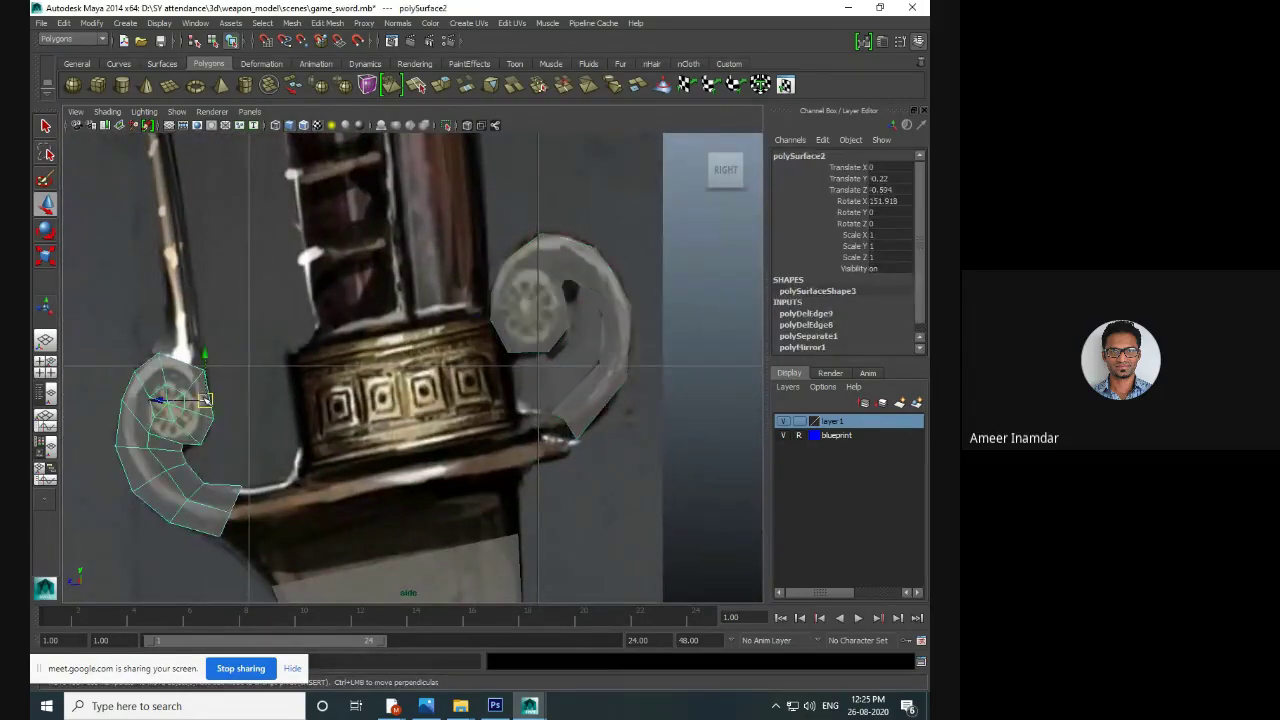
pyautogui.click(553, 279)
pyautogui.click(193, 393)
pyautogui.click(586, 410)
pyautogui.click(168, 383)
pyautogui.click(293, 22)
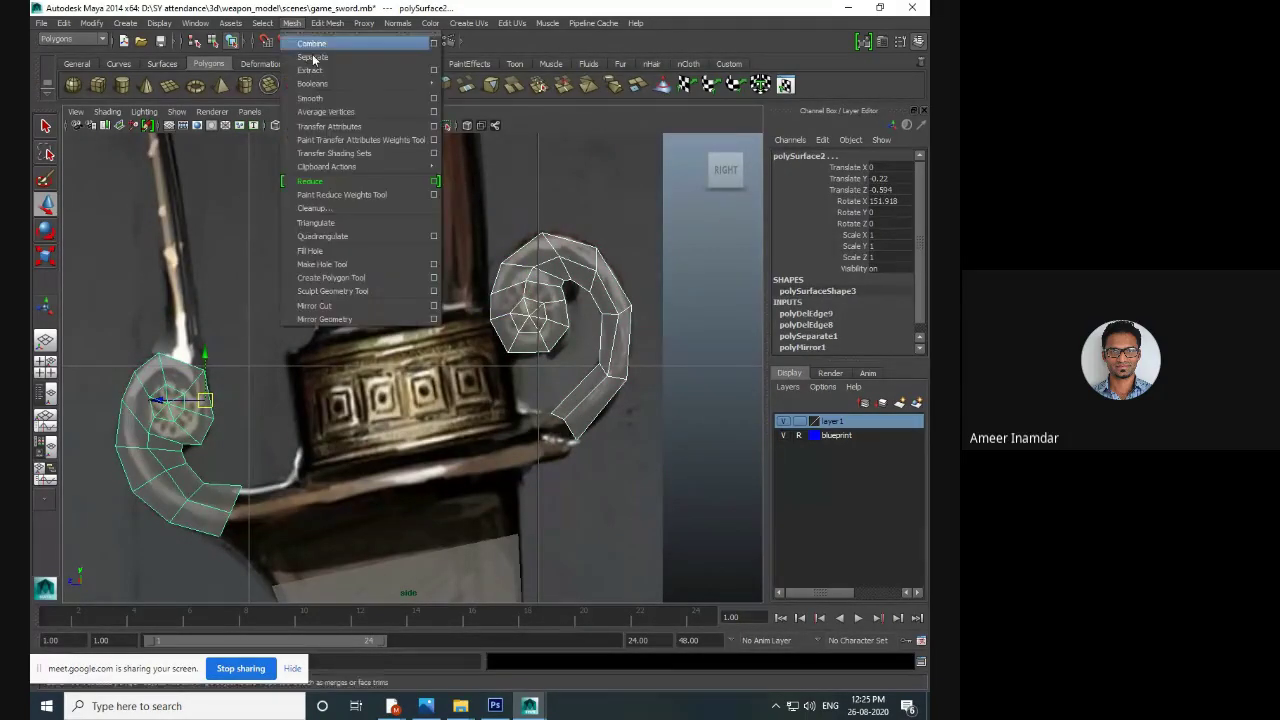
pyautogui.click(330, 46)
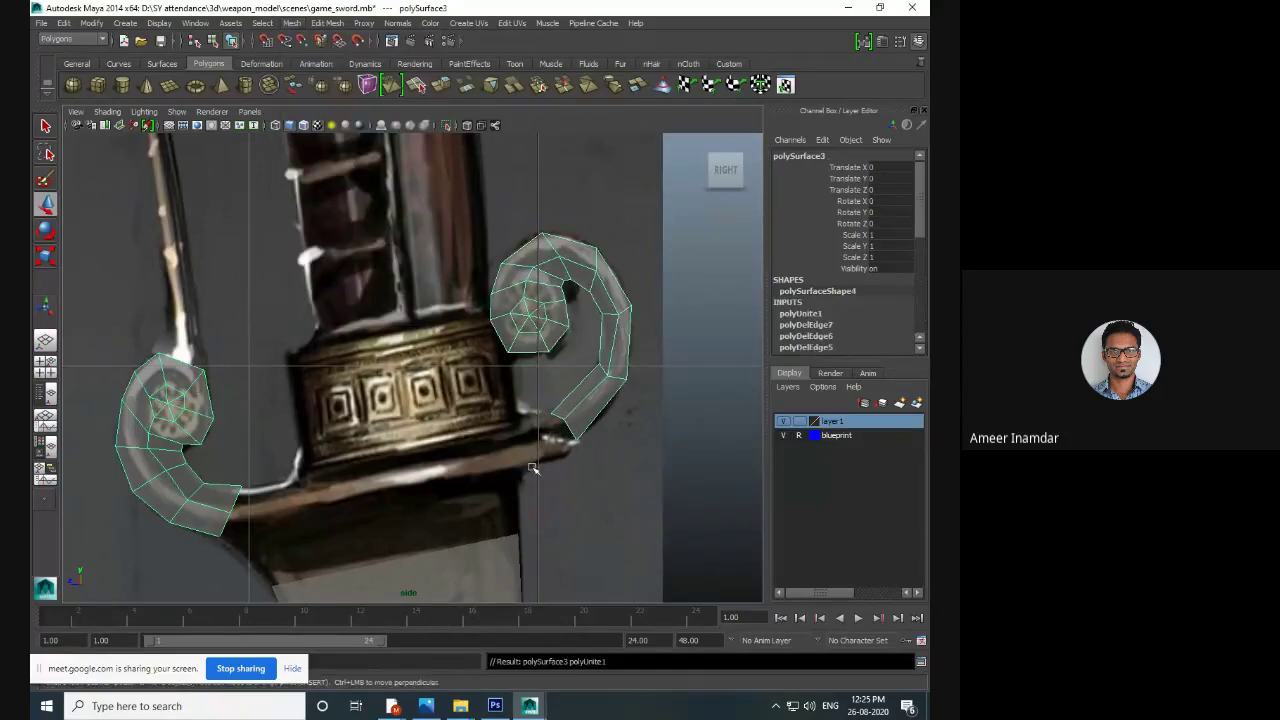
# - Inspect the combined scrolls in perspective, focusing on the stem ends facing the guard
pyautogui.scroll(-3, 535, 465)
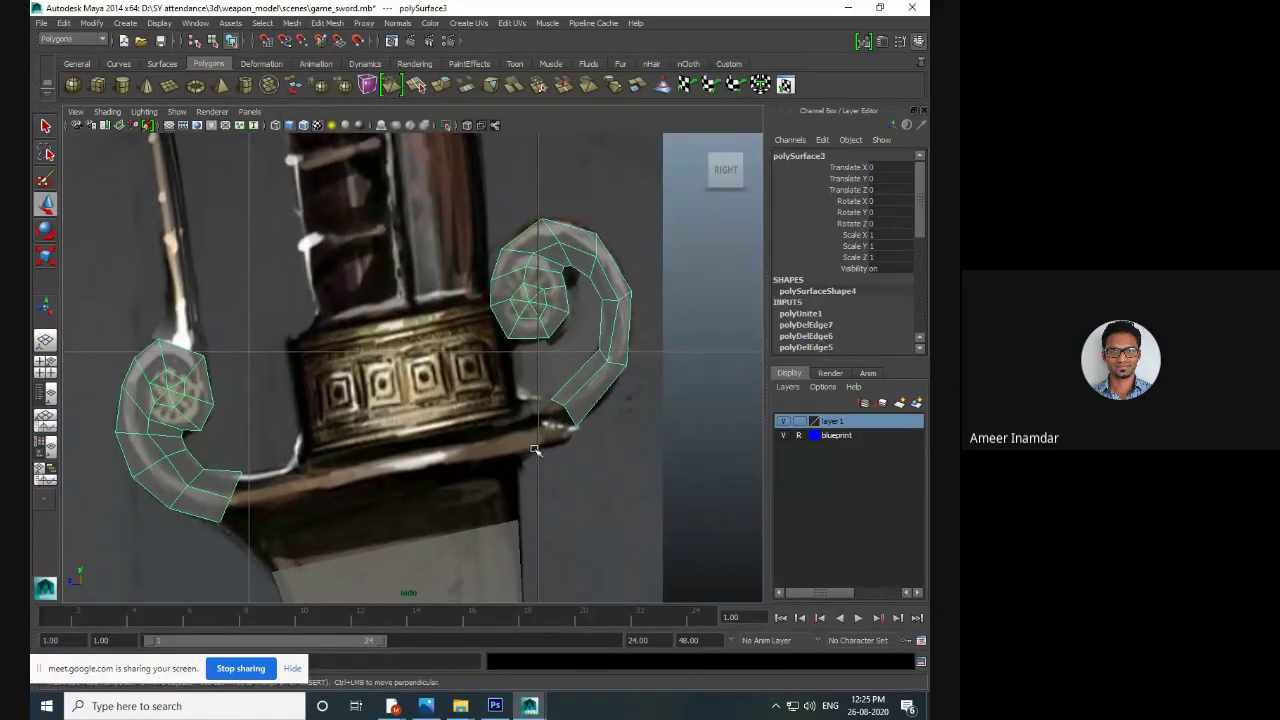
pyautogui.press('space')
pyautogui.press('space')
pyautogui.keyDown('alt'); pyautogui.moveTo(583, 349); pyautogui.dragTo(593, 430); pyautogui.keyUp('alt')
pyautogui.keyDown('alt'); pyautogui.moveTo(569, 386); pyautogui.dragTo(590, 335); pyautogui.keyUp('alt')
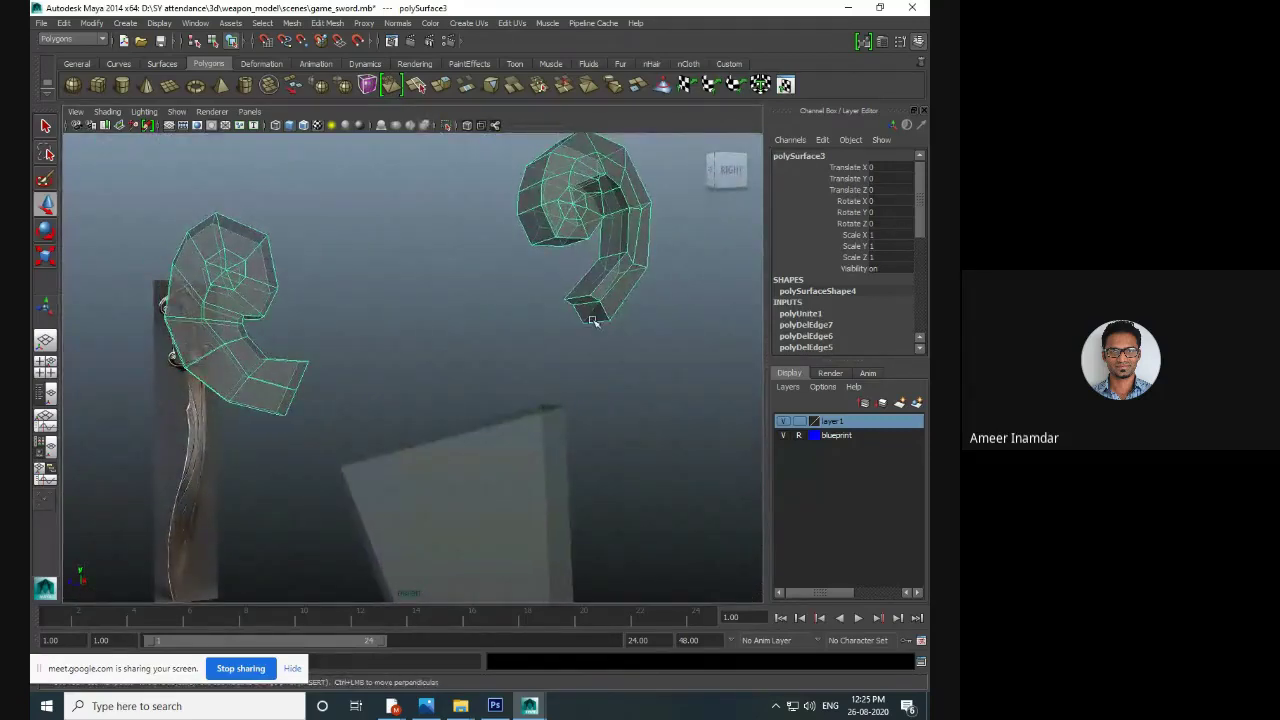
# - Select the open-end faces of both scroll stems and bridge them into one continuous crossguard bar
pyautogui.moveTo(594, 317); pyautogui.dragTo(588, 326, button='right')
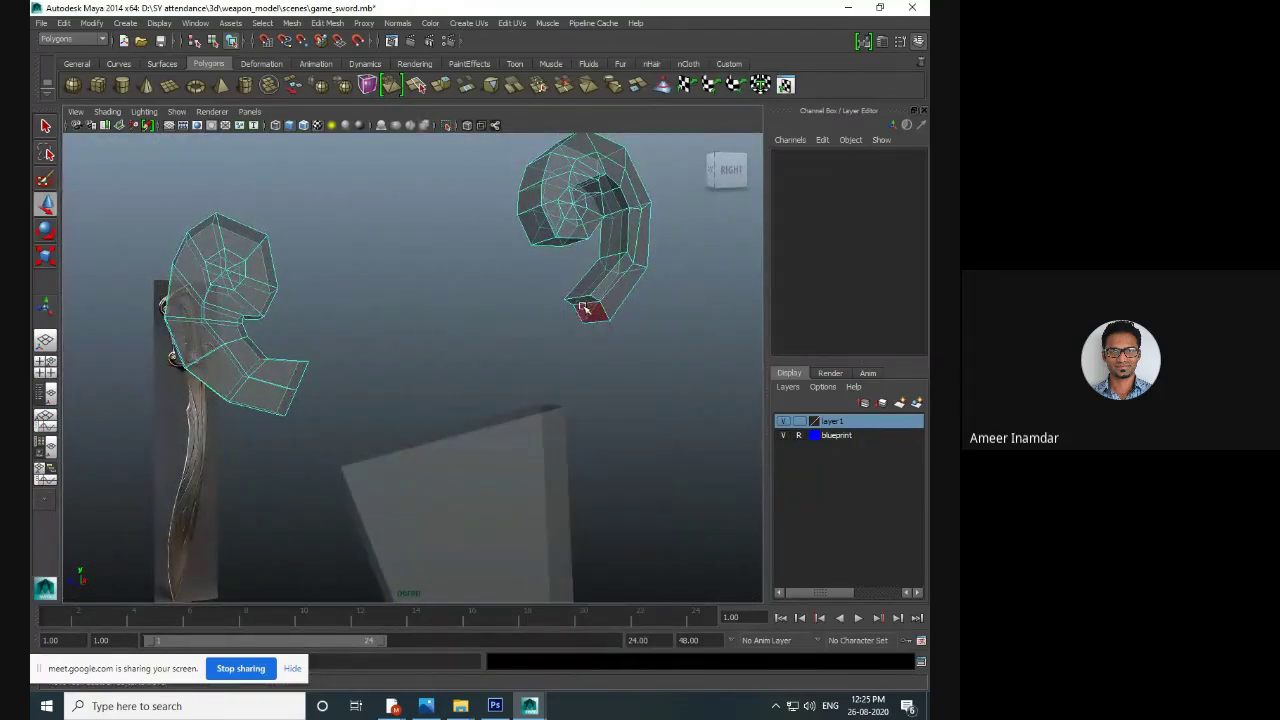
pyautogui.click(581, 301)
pyautogui.keyDown('shift'); pyautogui.click(592, 316); pyautogui.keyUp('shift')
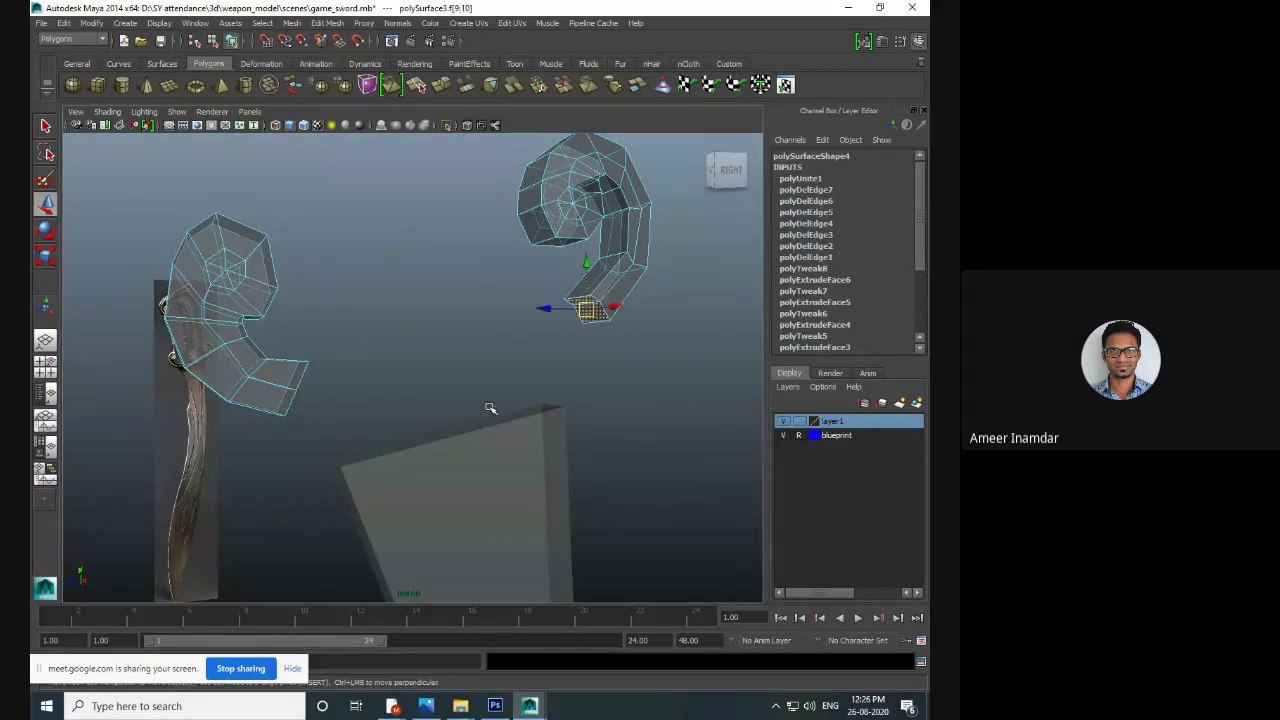
pyautogui.keyDown('alt'); pyautogui.moveTo(474, 408); pyautogui.dragTo(366, 372); pyautogui.keyUp('alt')
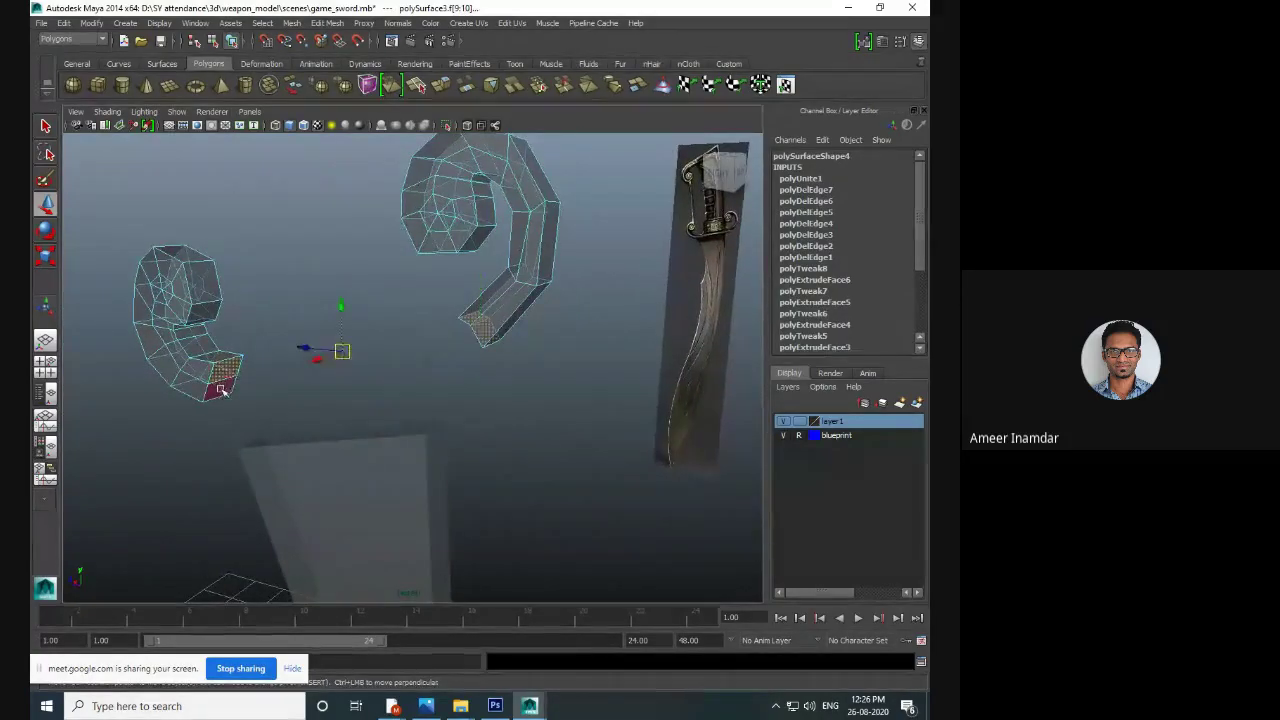
pyautogui.keyDown('alt'); pyautogui.moveTo(237, 391); pyautogui.dragTo(390, 395); pyautogui.keyUp('alt')
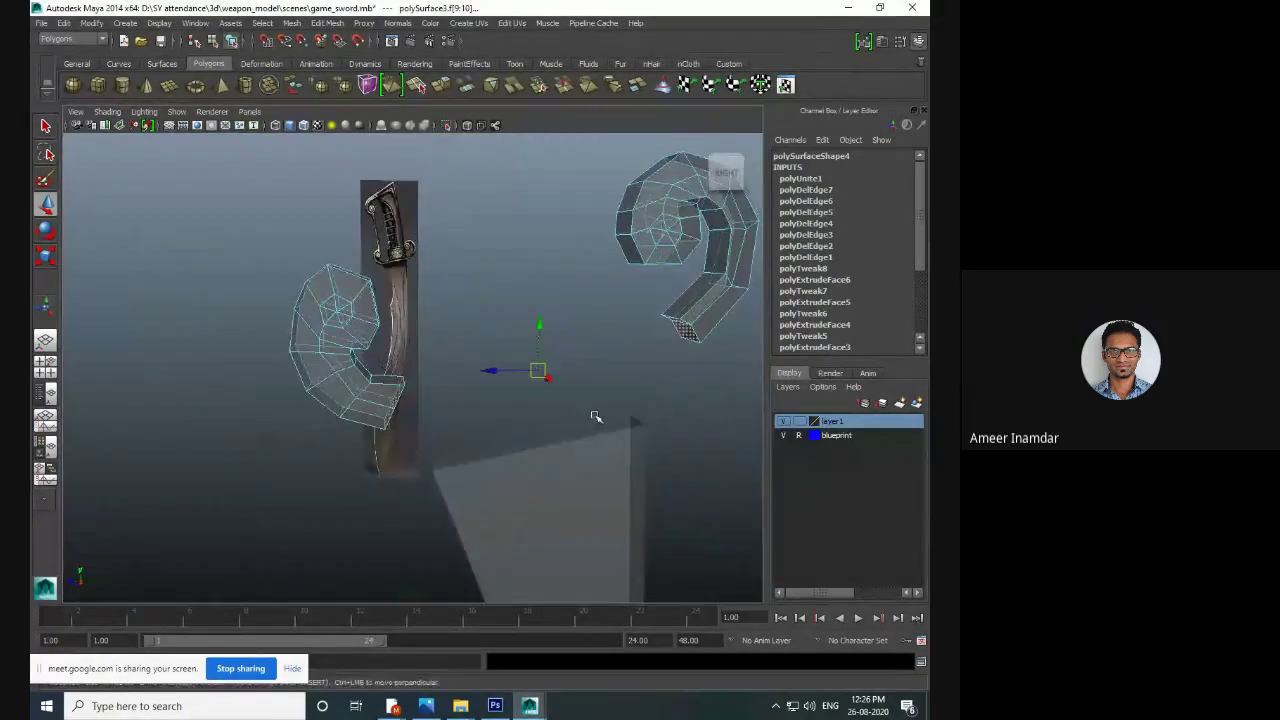
pyautogui.keyDown('alt'); pyautogui.moveTo(597, 420); pyautogui.dragTo(563, 420); pyautogui.keyUp('alt')
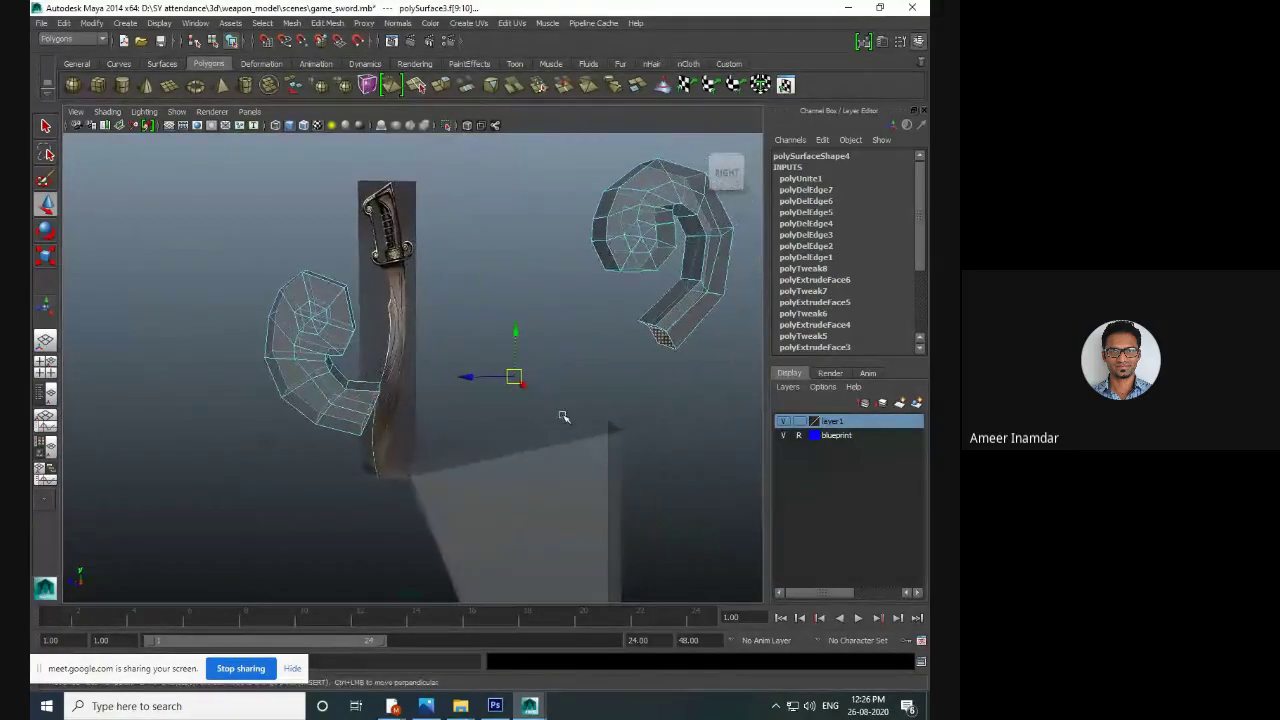
pyautogui.click(474, 92)
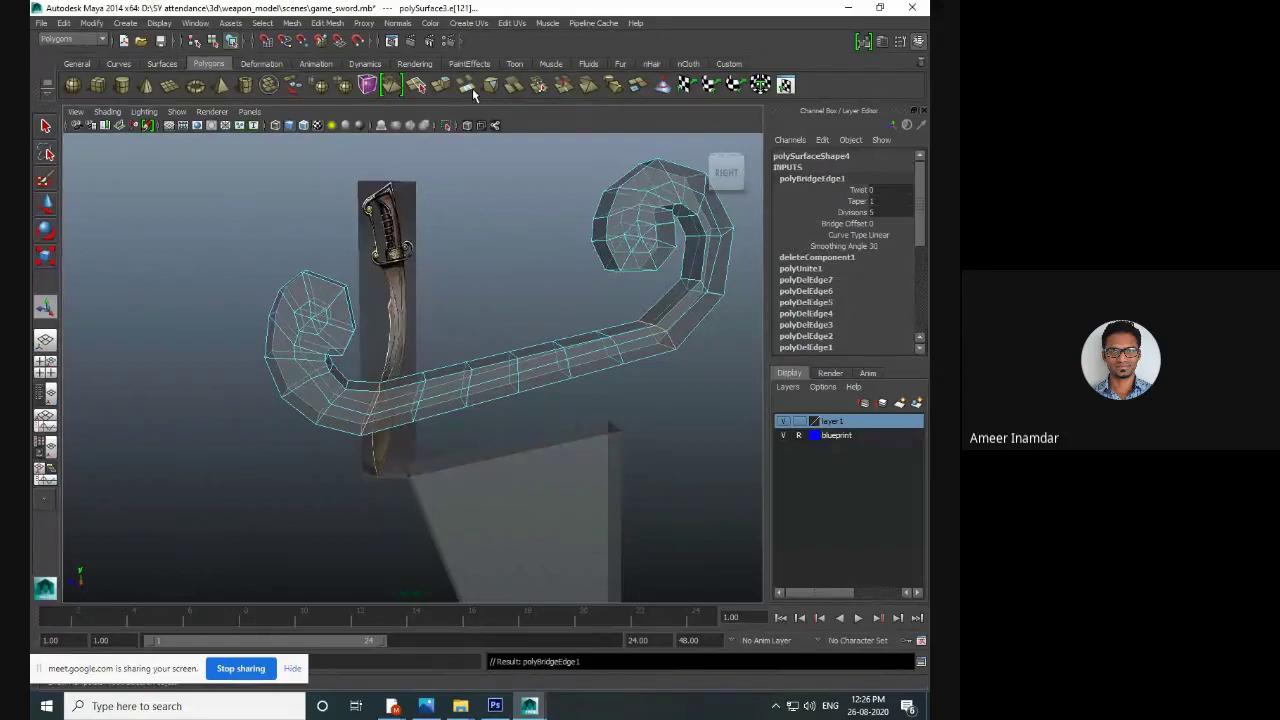
# - Delete two of the crosswise edge loops on the bridged crossguard bar
pyautogui.moveTo(652, 406); pyautogui.dragTo(684, 295, button='right')
pyautogui.scroll(3, 563, 363)
pyautogui.click(569, 380)
pyautogui.keyDown('alt'); pyautogui.moveTo(572, 378); pyautogui.dragTo(534, 380, button='middle'); pyautogui.keyUp('alt')
pyautogui.moveTo(608, 371); pyautogui.dragTo(586, 340, button='right')
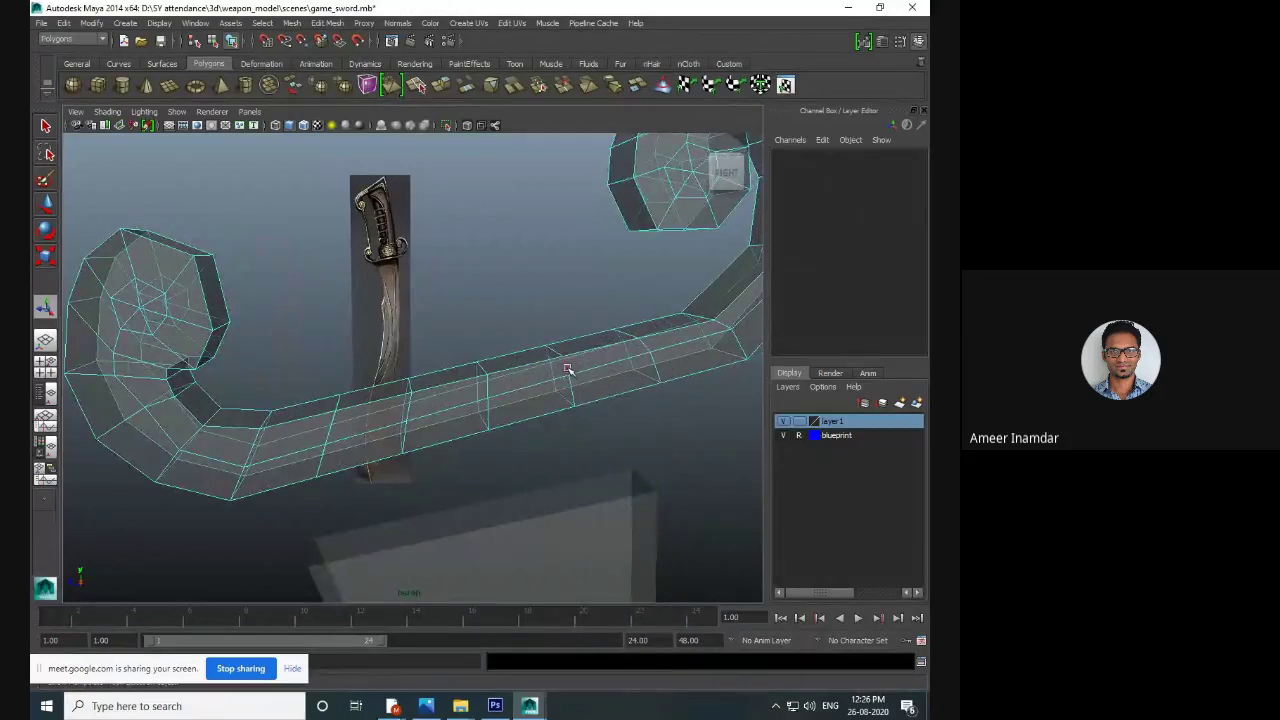
pyautogui.click(567, 370)
pyautogui.press('Delete')
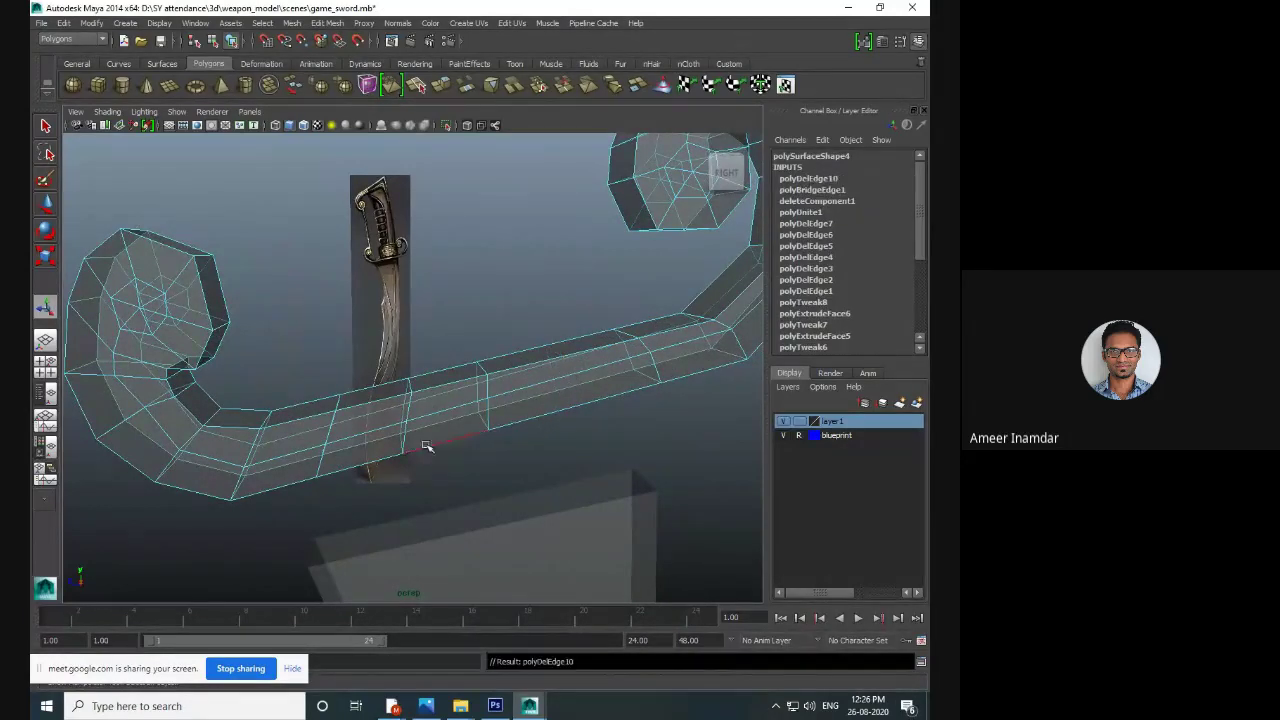
pyautogui.doubleClick(405, 405)
pyautogui.press('Delete')
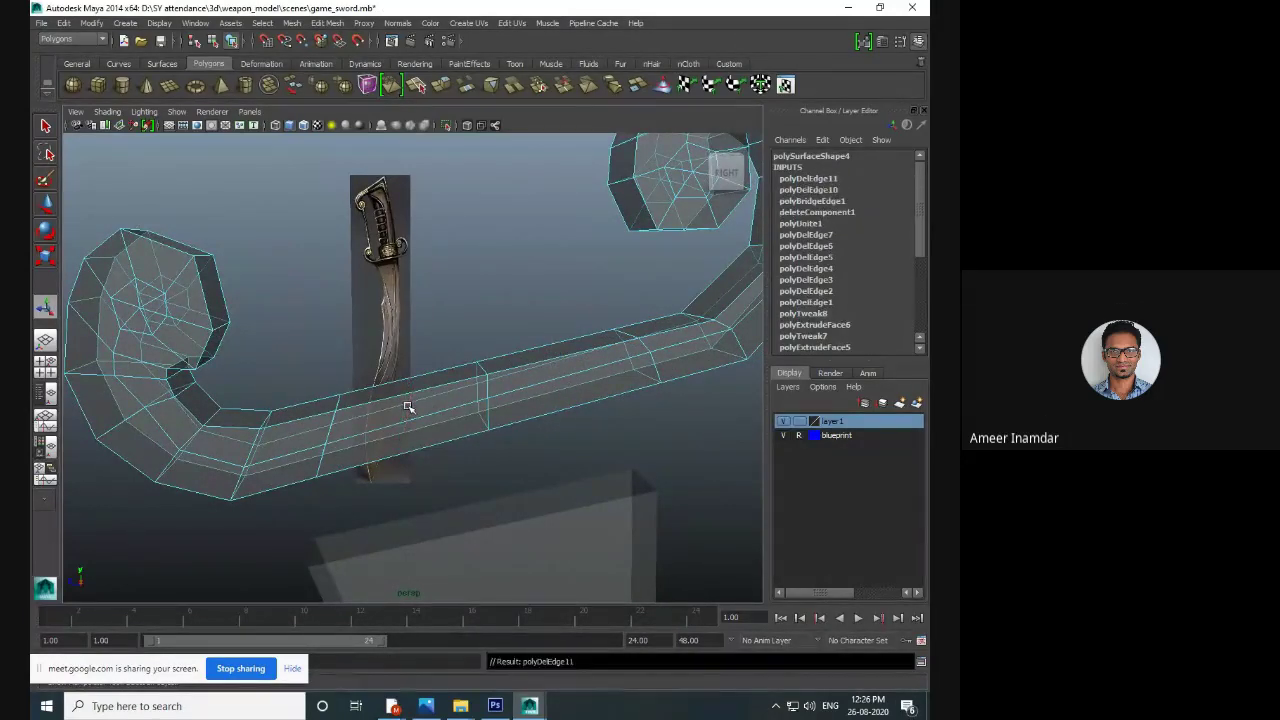
# - Insert two lengthwise edge loops across the top of the blade block below the crossguard
pyautogui.keyDown('alt'); pyautogui.moveTo(525, 448); pyautogui.dragTo(511, 372, button='middle'); pyautogui.keyUp('alt')
pyautogui.click(513, 450)
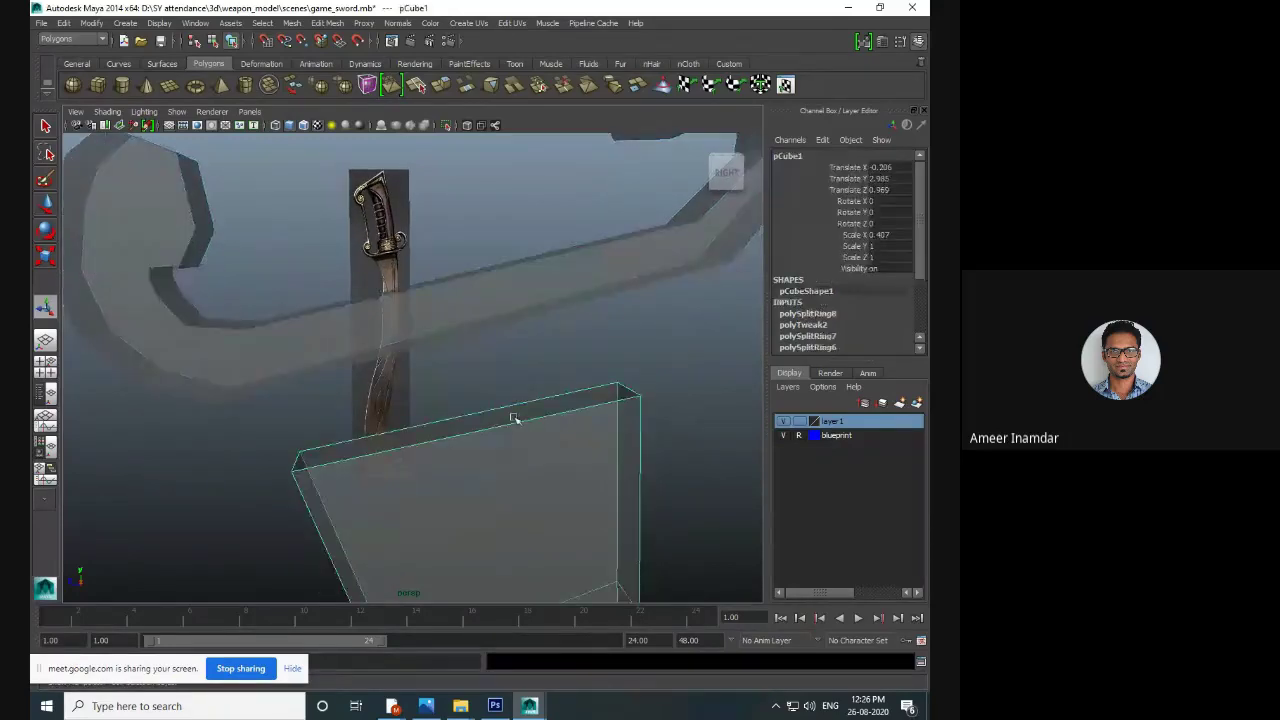
pyautogui.keyDown('alt'); pyautogui.moveTo(512, 416); pyautogui.dragTo(518, 421, button='middle'); pyautogui.keyUp('alt')
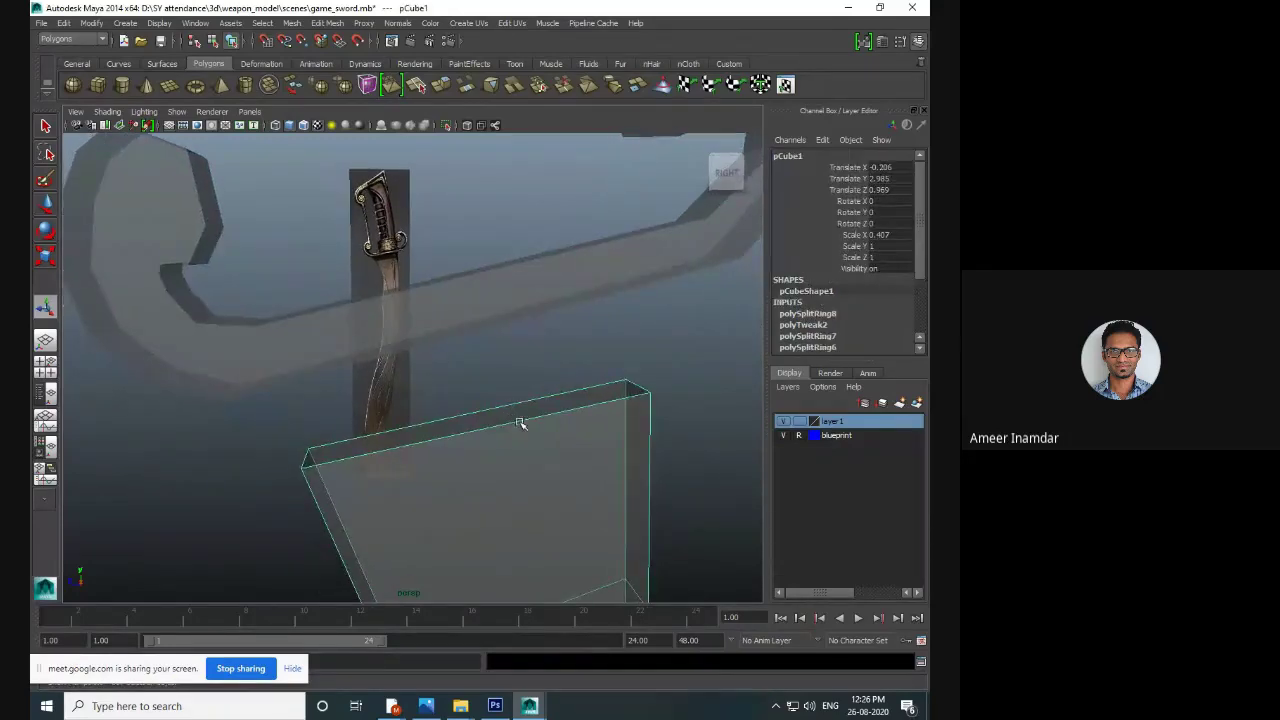
pyautogui.click(329, 24)
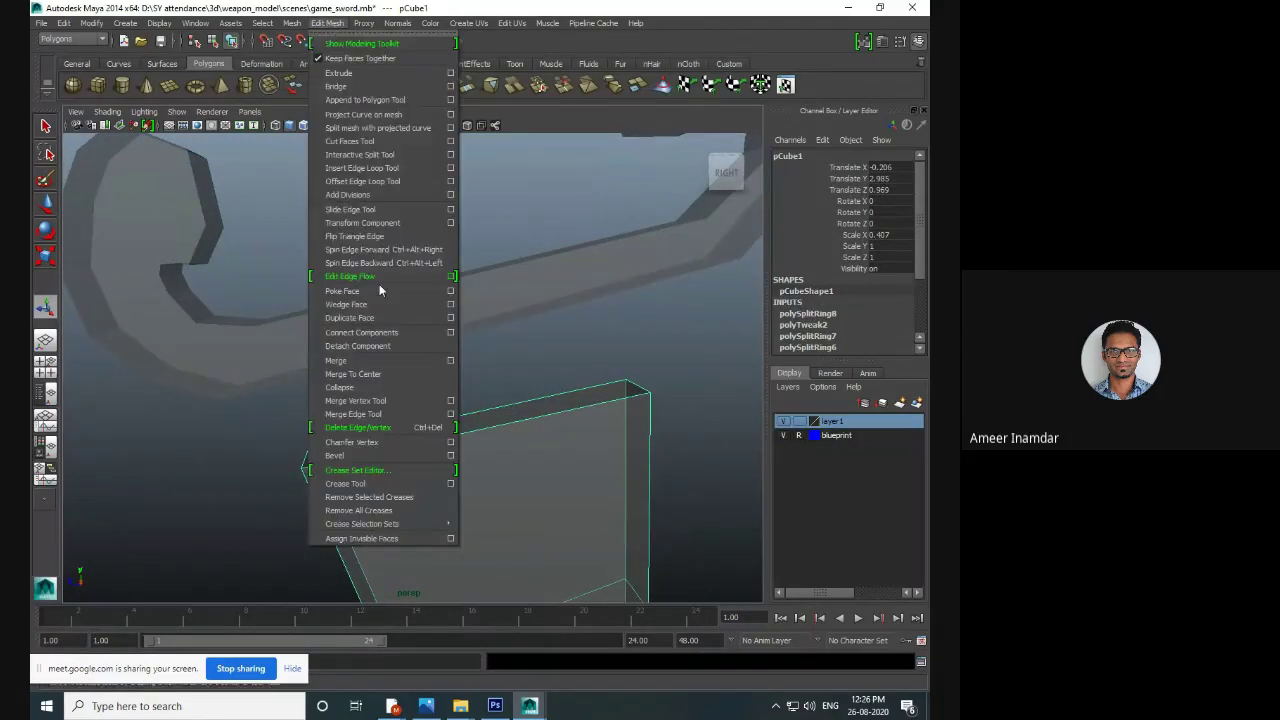
pyautogui.click(377, 170)
pyautogui.moveTo(425, 446); pyautogui.dragTo(428, 447)
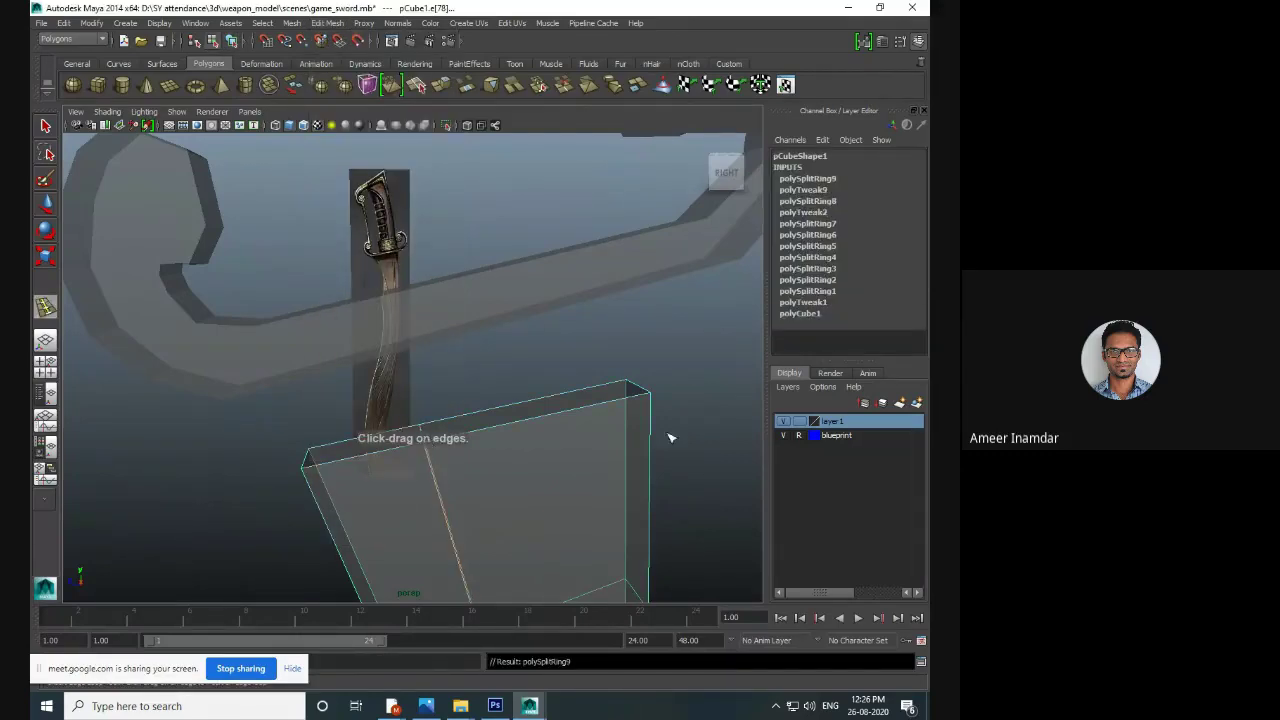
pyautogui.moveTo(559, 420); pyautogui.dragTo(513, 303)
pyautogui.press('q')
# - Delete the three remaining crosswise edge loops between the scroll stems on the crossguard bar
pyautogui.click(513, 303)
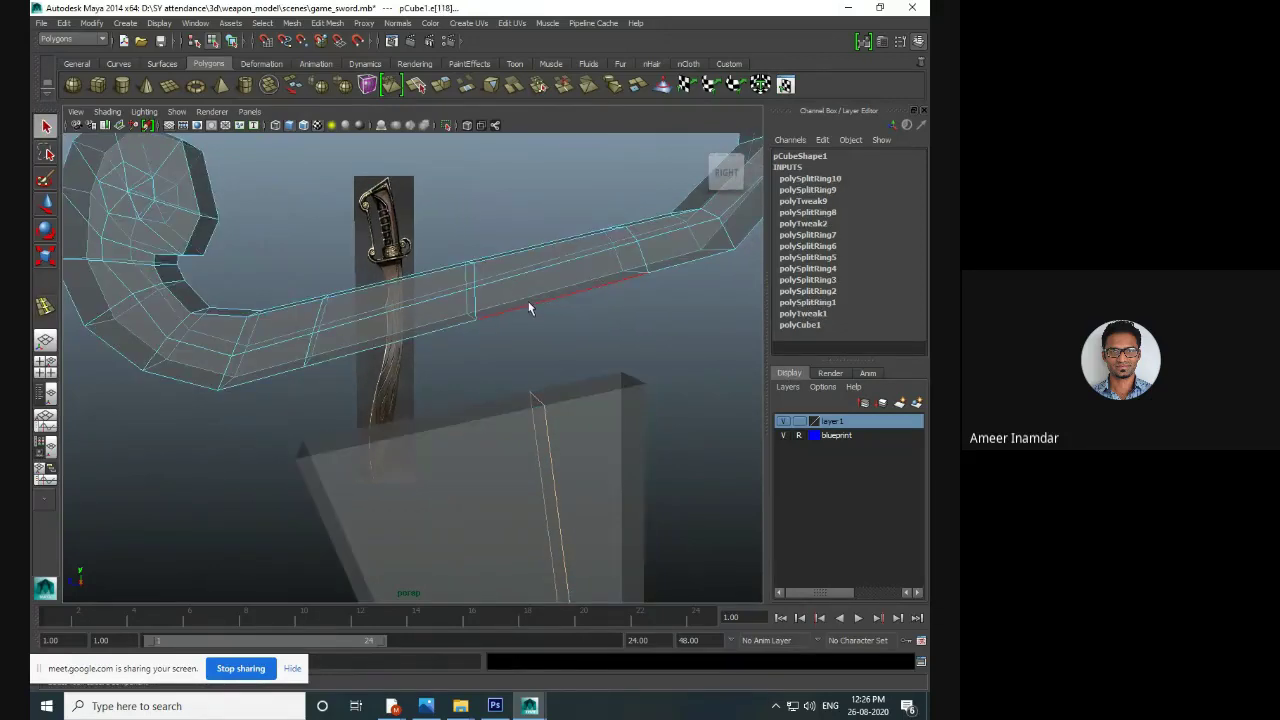
pyautogui.keyDown('alt'); pyautogui.moveTo(532, 297); pyautogui.dragTo(405, 305); pyautogui.keyUp('alt')
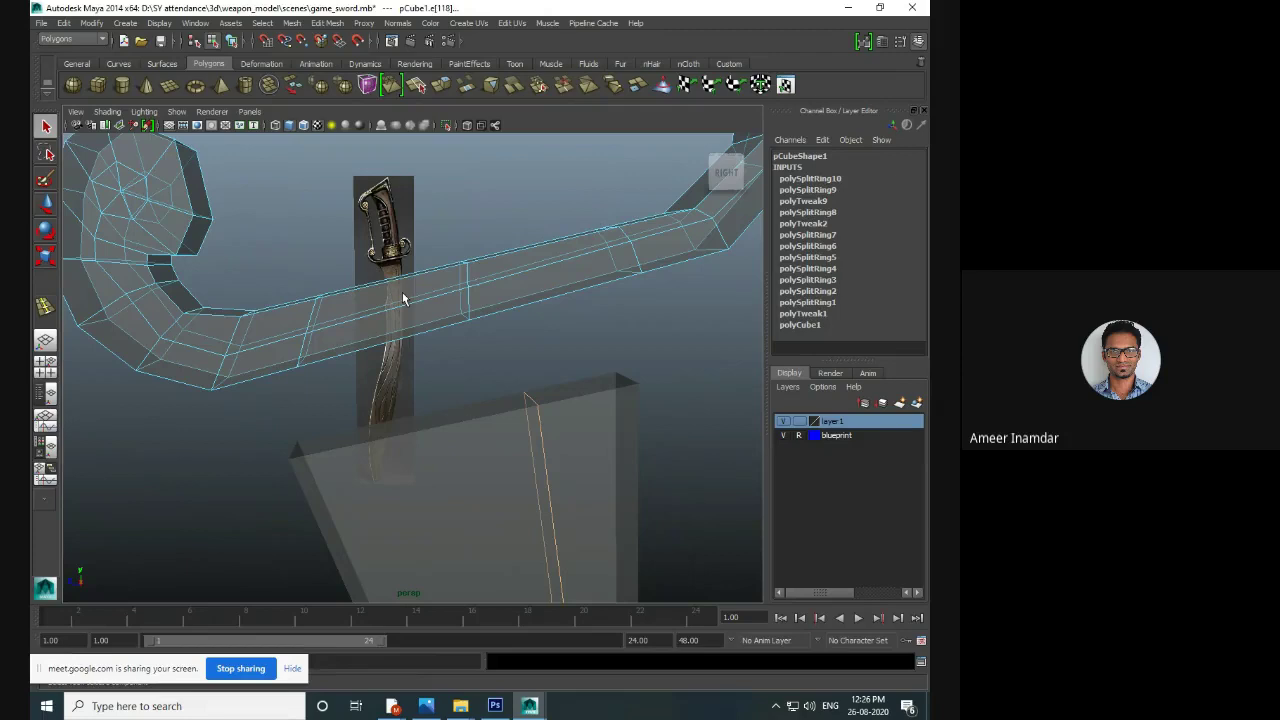
pyautogui.doubleClick(470, 279)
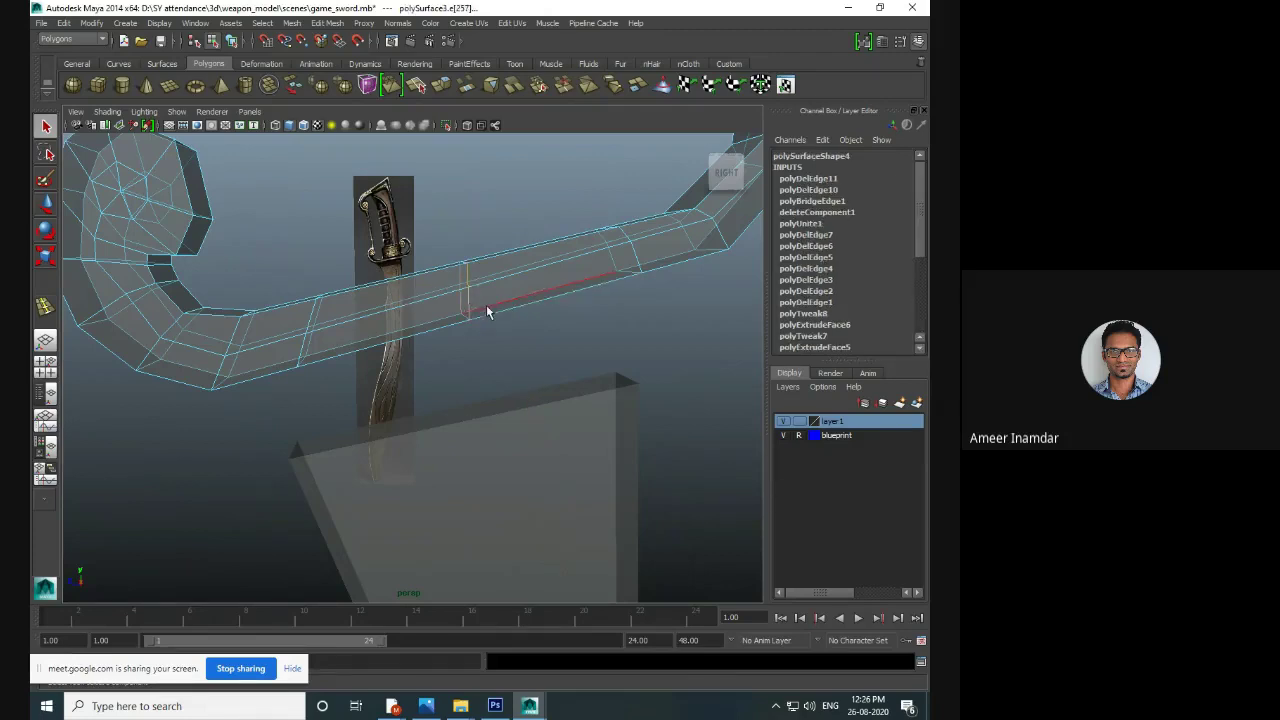
pyautogui.hotkey('ctrl', 'Delete')
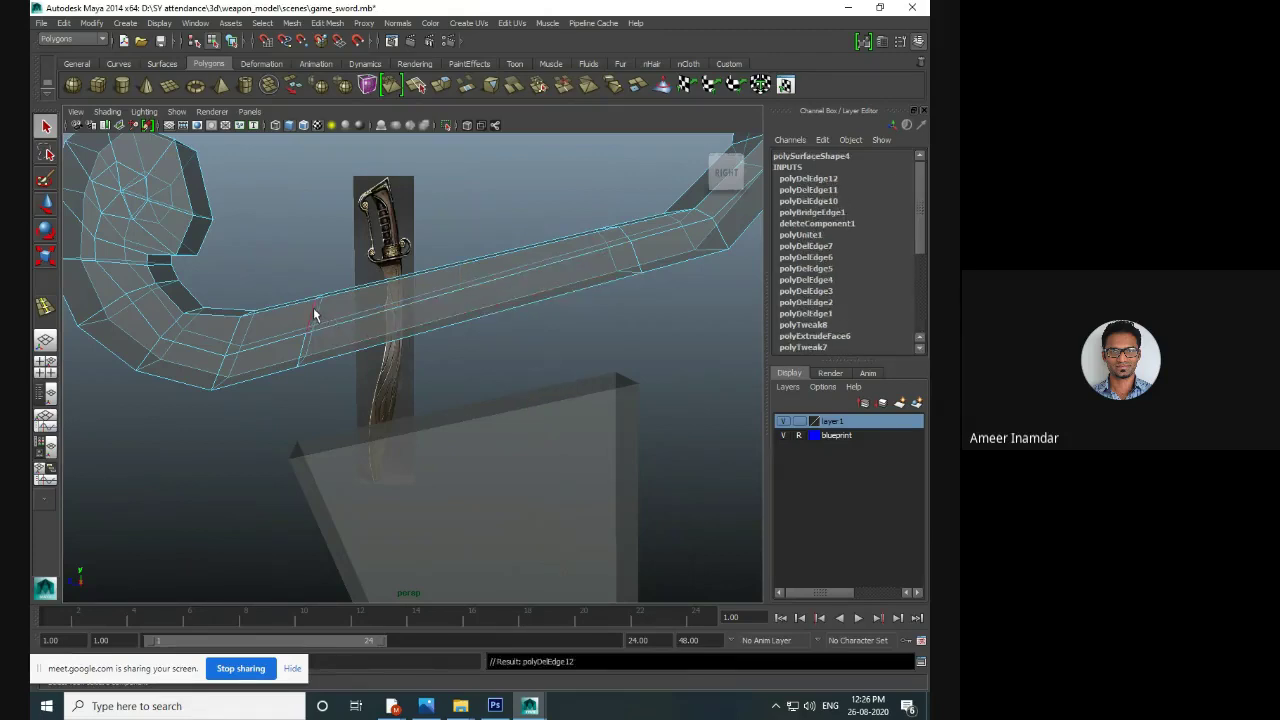
pyautogui.doubleClick(318, 318)
pyautogui.press('w')
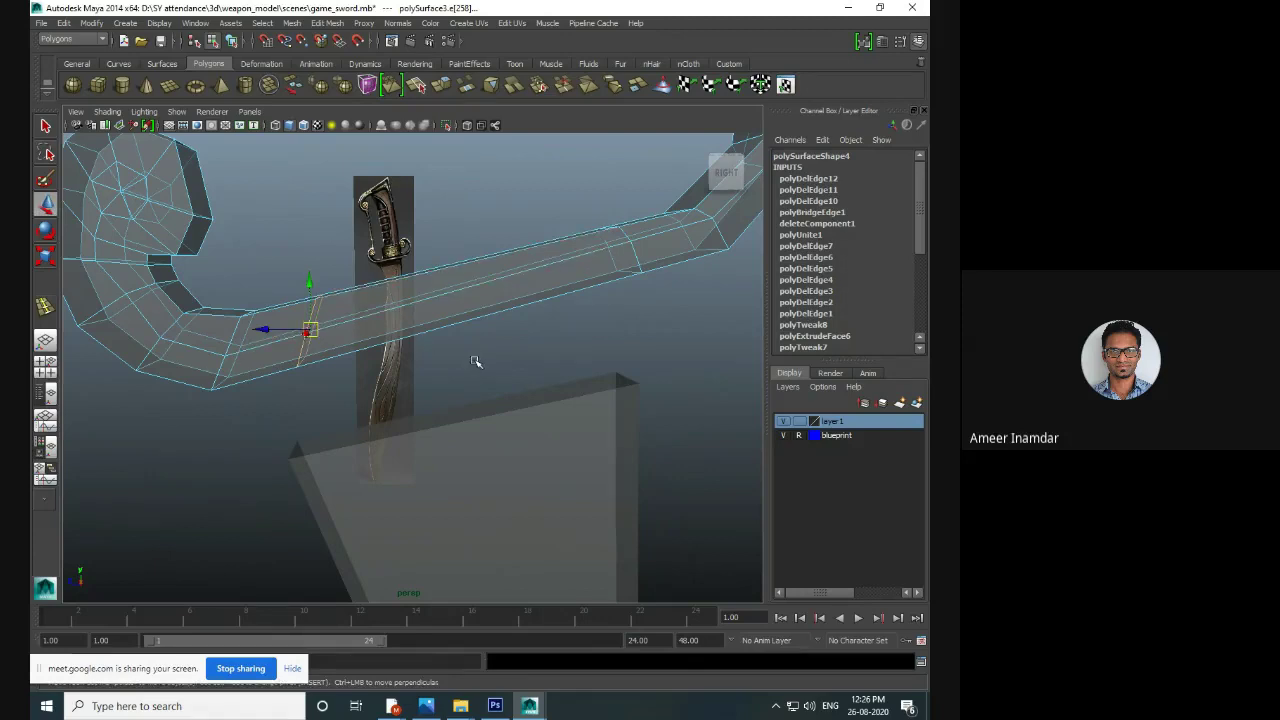
pyautogui.press('Delete')
pyautogui.doubleClick(626, 235)
pyautogui.press('Delete')
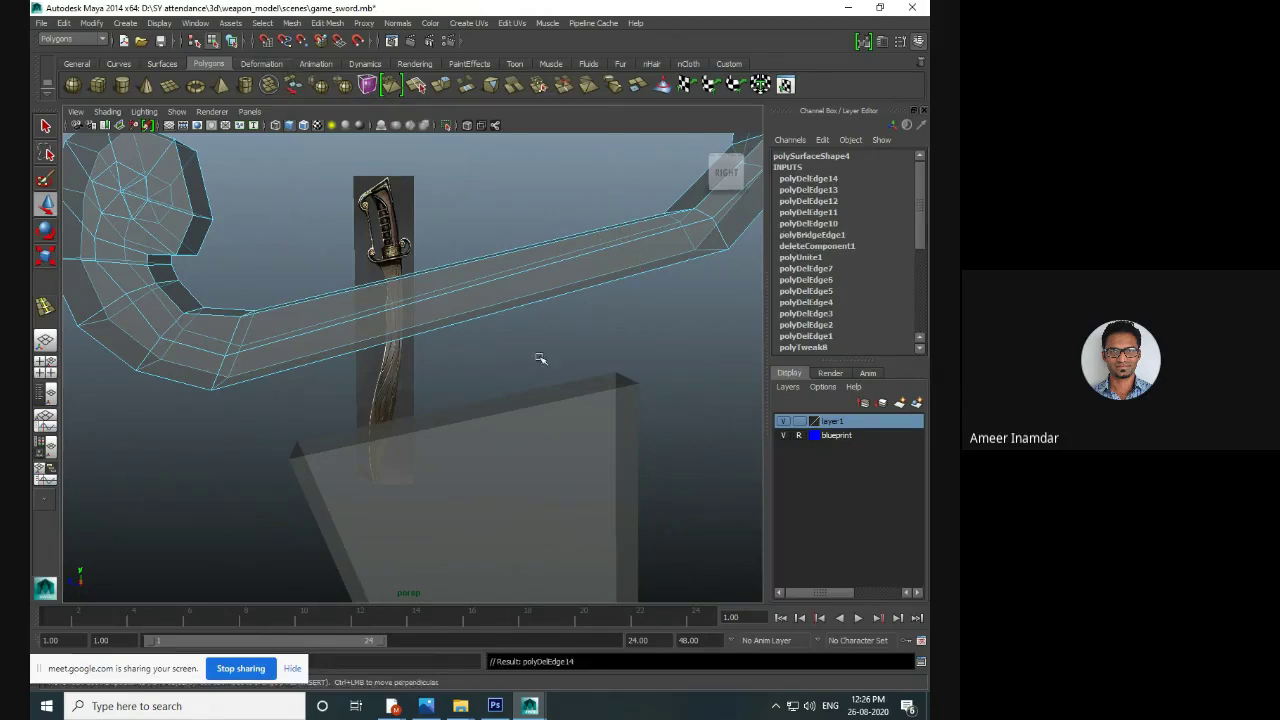
# - Insert two new edge loops across the crossguard bar to match the blade block's two divisions
pyautogui.click(45, 309)
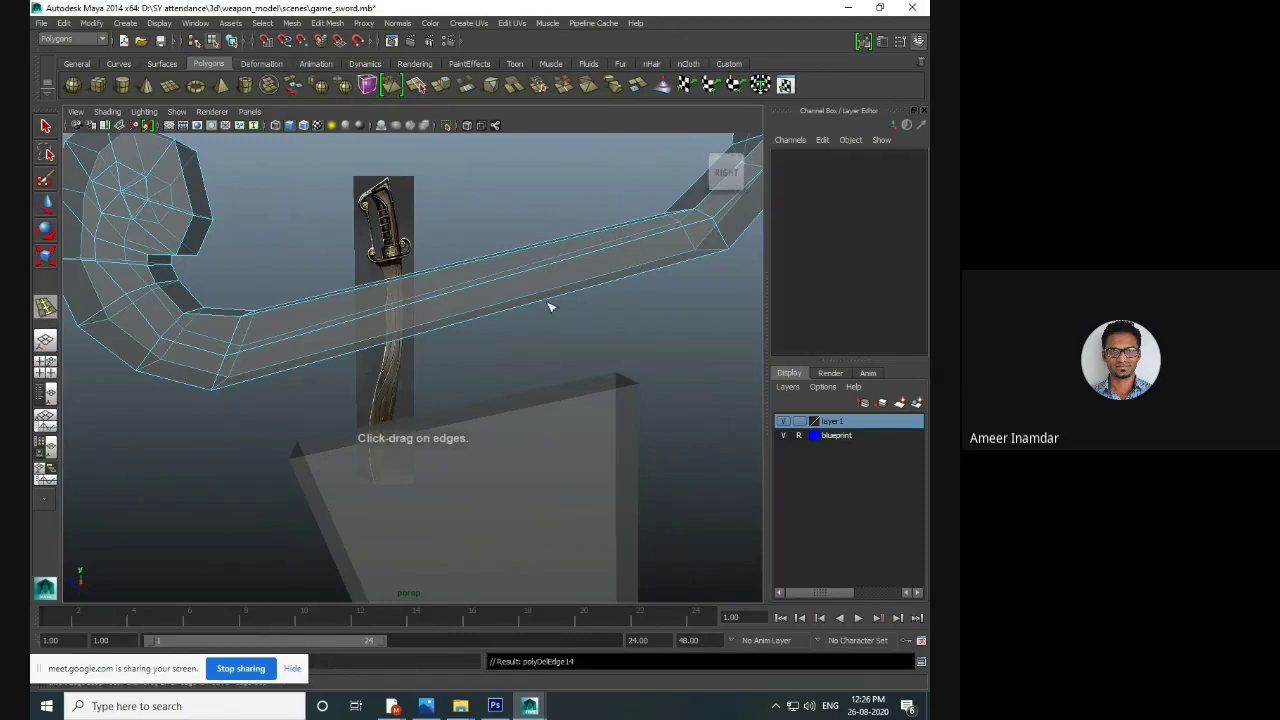
pyautogui.moveTo(543, 270); pyautogui.dragTo(549, 268)
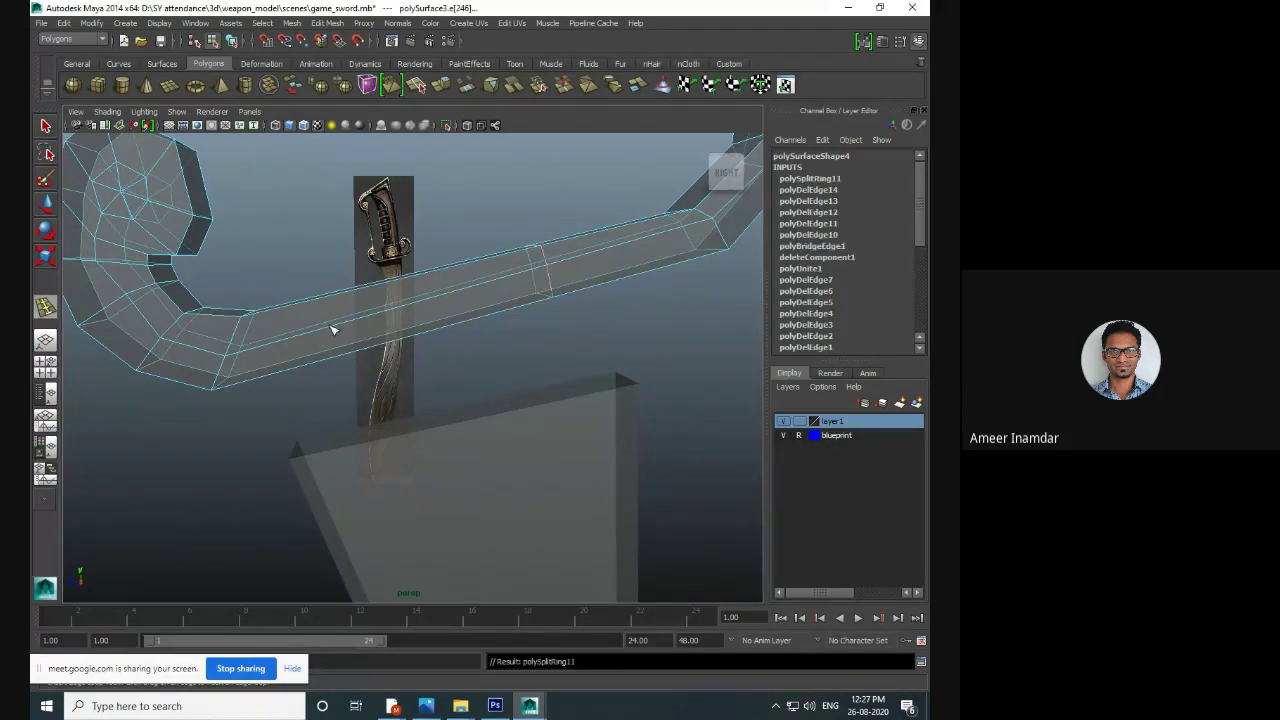
pyautogui.moveTo(340, 325); pyautogui.dragTo(380, 312)
pyautogui.press('q')
pyautogui.keyDown('alt'); pyautogui.moveTo(603, 351); pyautogui.dragTo(571, 323); pyautogui.keyUp('alt')
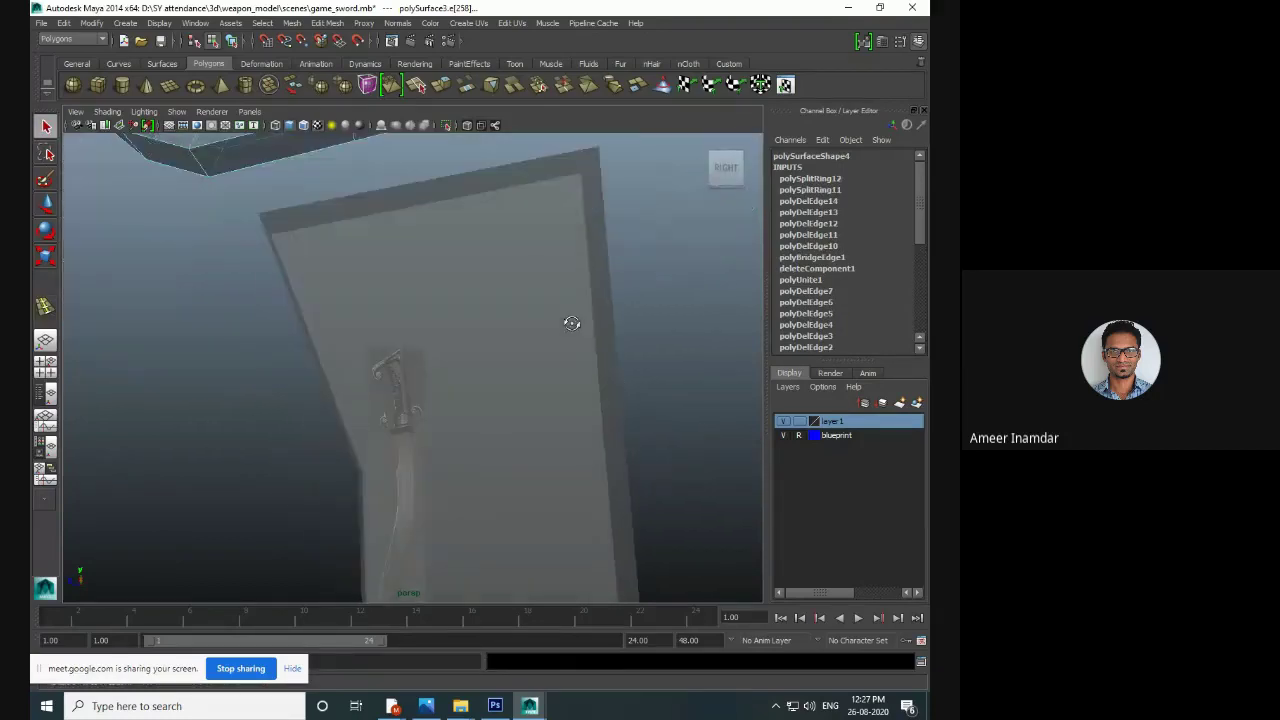
pyautogui.keyDown('alt'); pyautogui.moveTo(544, 224); pyautogui.dragTo(582, 239); pyautogui.keyUp('alt')
pyautogui.moveTo(587, 211); pyautogui.dragTo(588, 244, button='right')
pyautogui.click(595, 201)
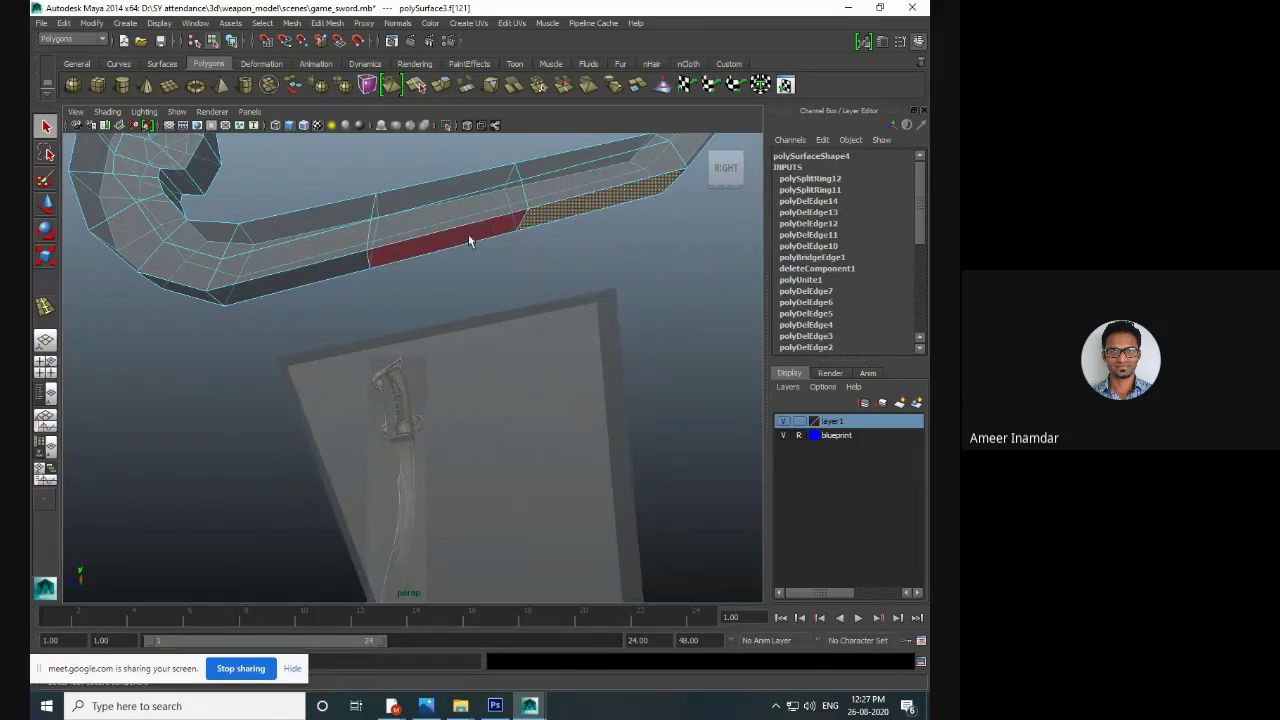
pyautogui.keyDown('shift'); pyautogui.click(468, 237); pyautogui.keyUp('shift')
pyautogui.keyDown('shift'); pyautogui.click(346, 267); pyautogui.keyUp('shift')
# - Combine the crossguard and the blade block into one mesh and center its pivot
pyautogui.keyDown('alt'); pyautogui.moveTo(483, 275); pyautogui.dragTo(606, 425); pyautogui.keyUp('alt')
pyautogui.moveTo(590, 308); pyautogui.dragTo(620, 286, button='right')
pyautogui.click(621, 319)
pyautogui.click(600, 495)
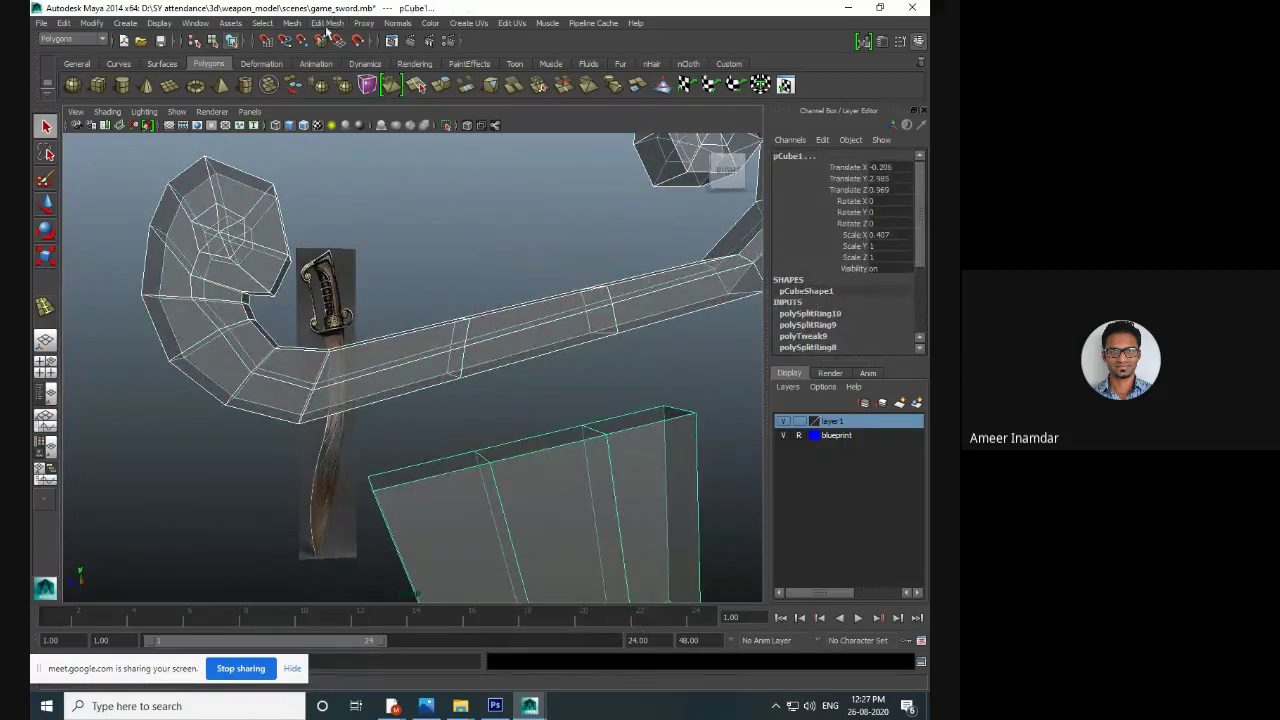
pyautogui.click(292, 23)
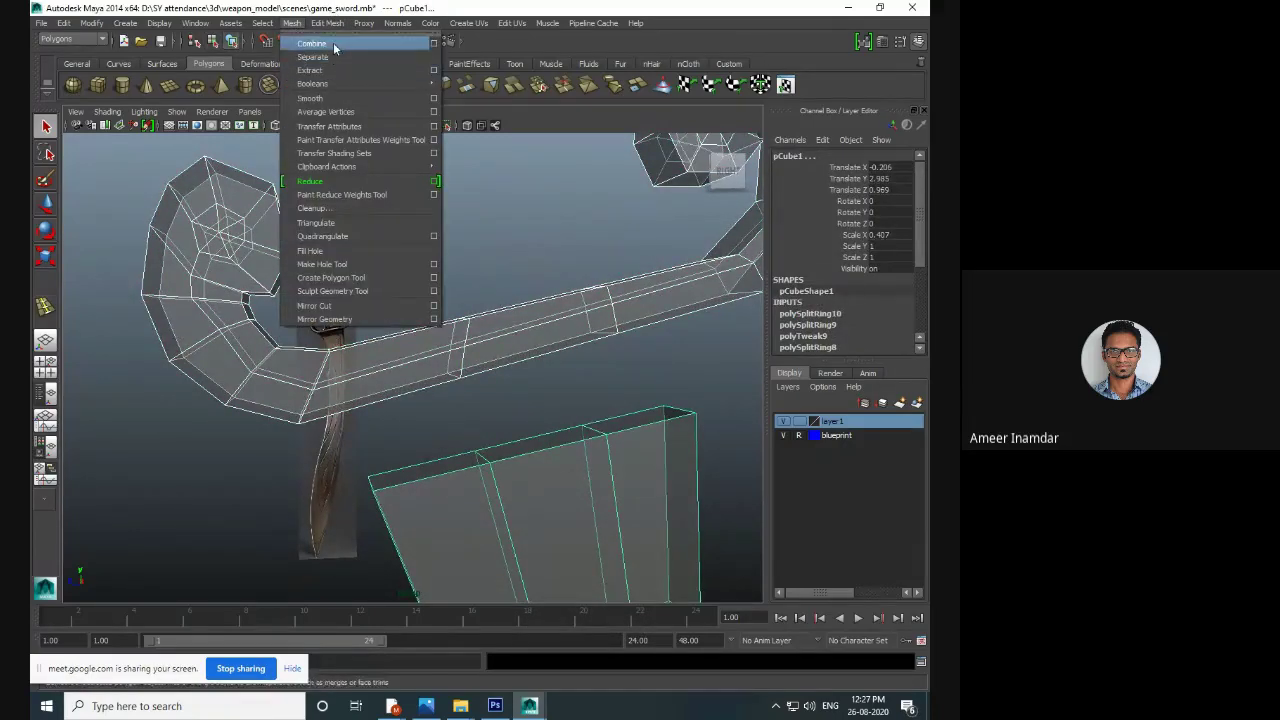
pyautogui.click(334, 47)
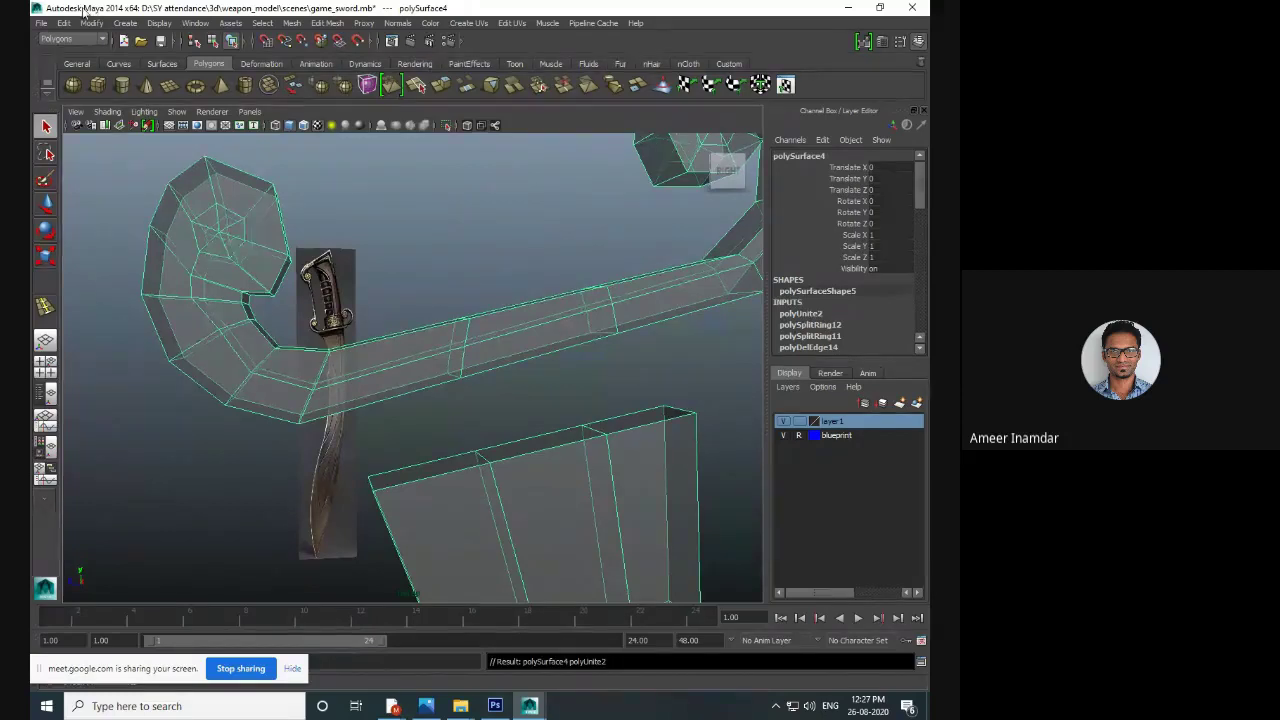
pyautogui.click(91, 23)
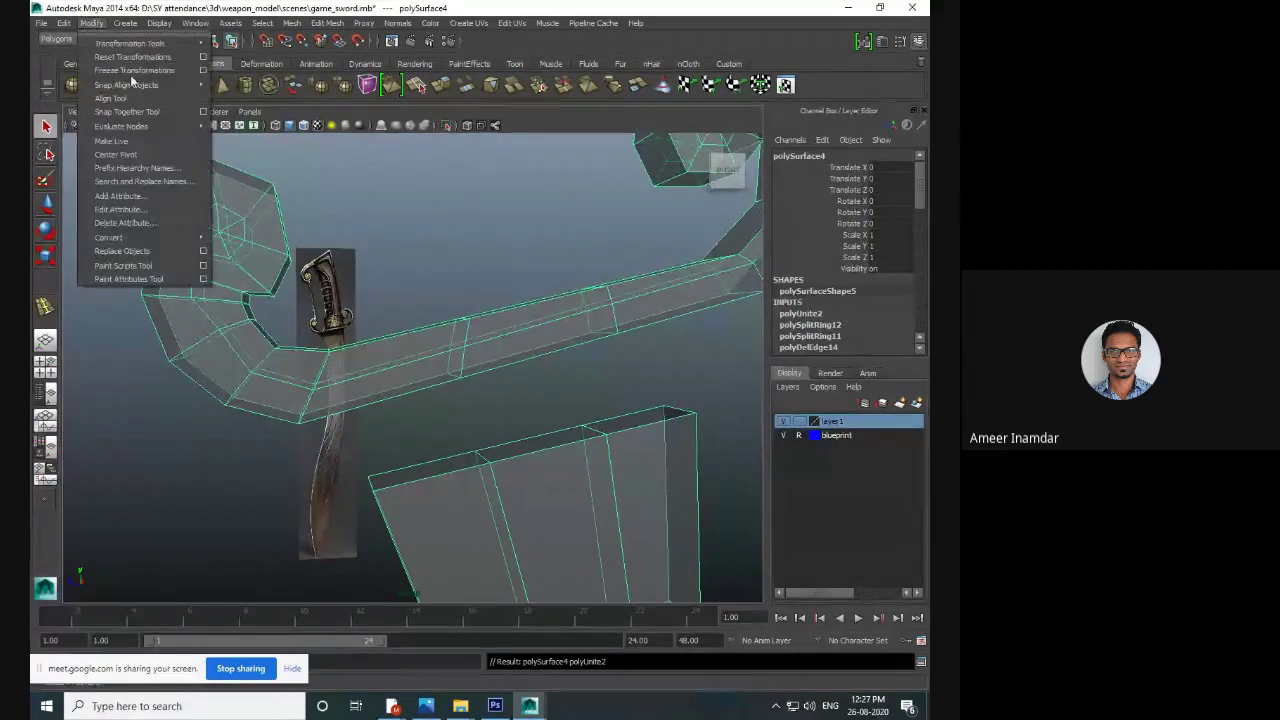
pyautogui.click(139, 157)
# - Select the three underside faces of the crossguard bar together with the three top faces of the blade block
pyautogui.keyDown('alt'); pyautogui.moveTo(591, 343); pyautogui.dragTo(567, 302); pyautogui.keyUp('alt')
pyautogui.moveTo(567, 302)
pyautogui.mouseDown(button='right')
pyautogui.moveTo(568, 286)
pyautogui.moveTo(574, 297)
pyautogui.mouseUp(button='right')
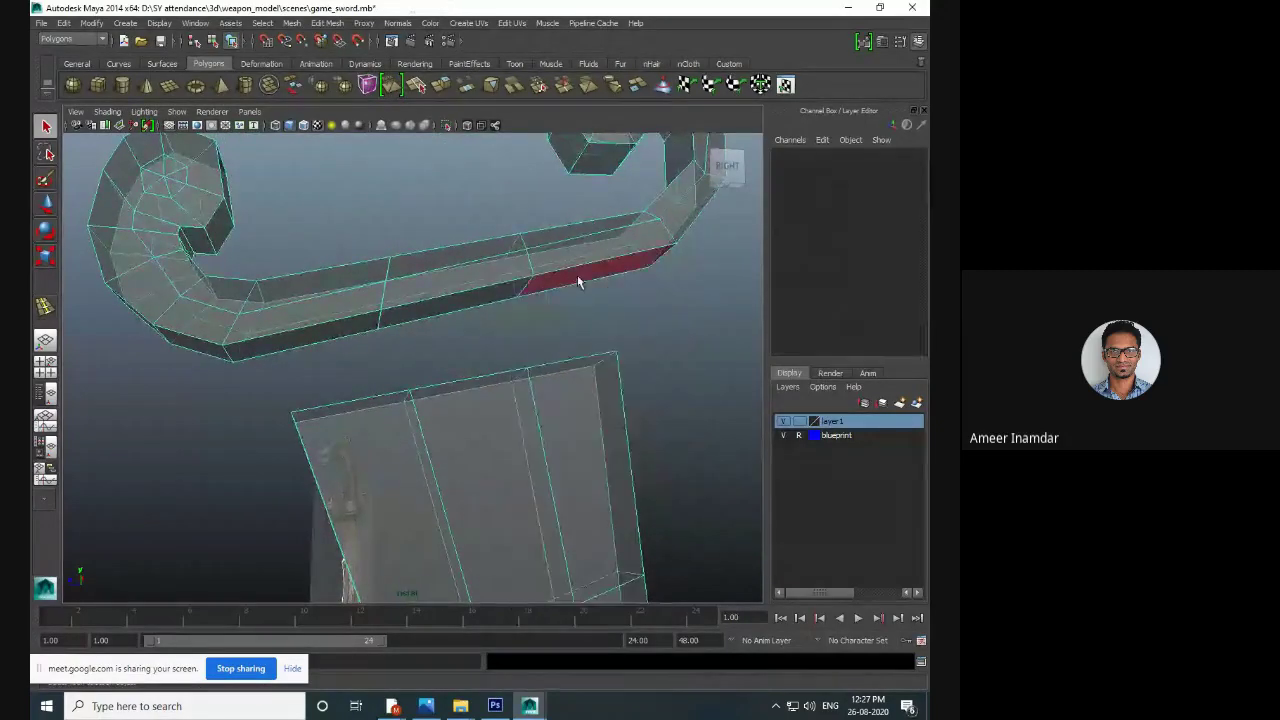
pyautogui.click(537, 292)
pyautogui.keyDown('alt'); pyautogui.moveTo(479, 324); pyautogui.dragTo(571, 392); pyautogui.keyUp('alt')
pyautogui.click(578, 396)
pyautogui.keyDown('shift'); pyautogui.click(503, 414); pyautogui.keyUp('shift')
pyautogui.keyDown('shift'); pyautogui.click(414, 434); pyautogui.keyUp('shift')
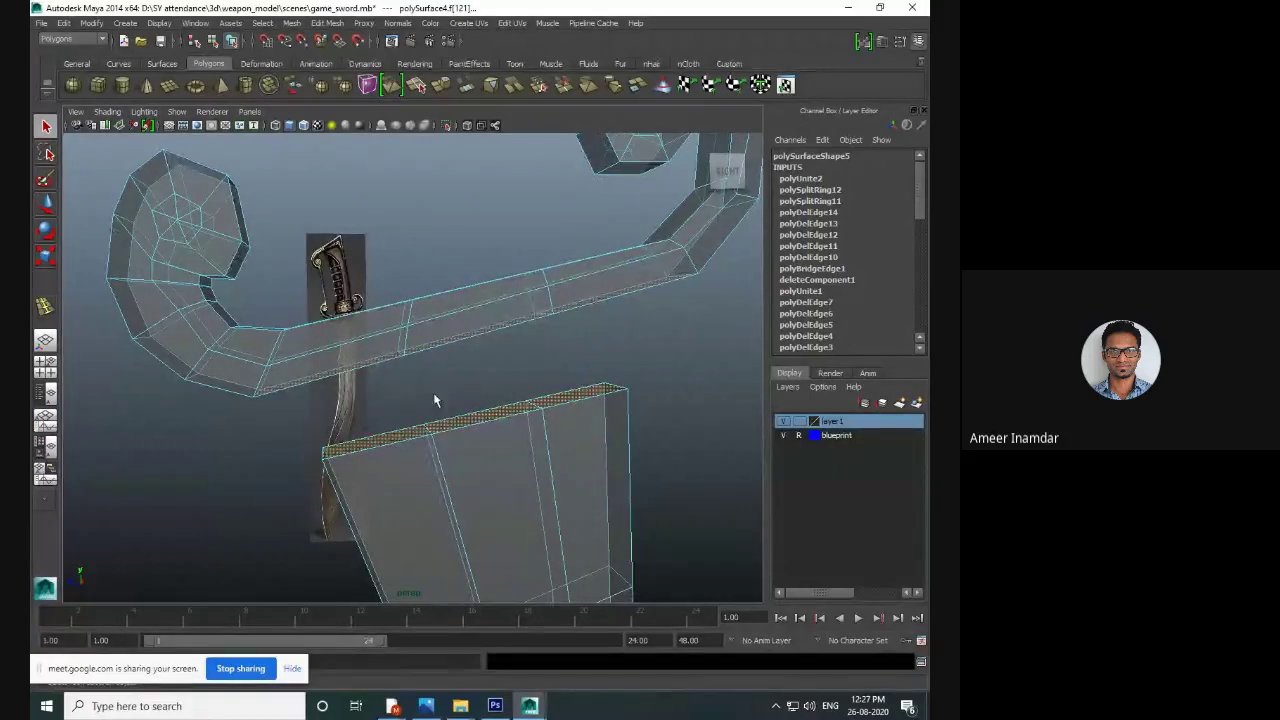
pyautogui.click(441, 87)
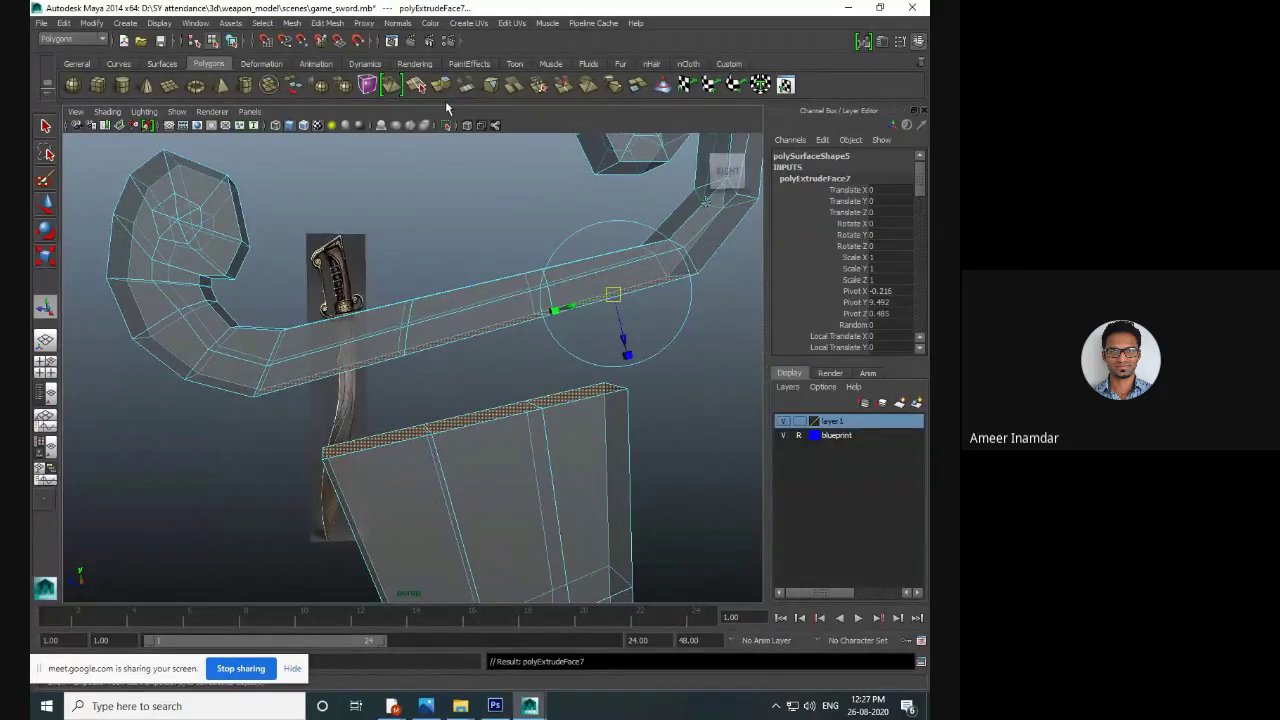
pyautogui.hotkey('ctrl', 'z')
pyautogui.click(473, 88)
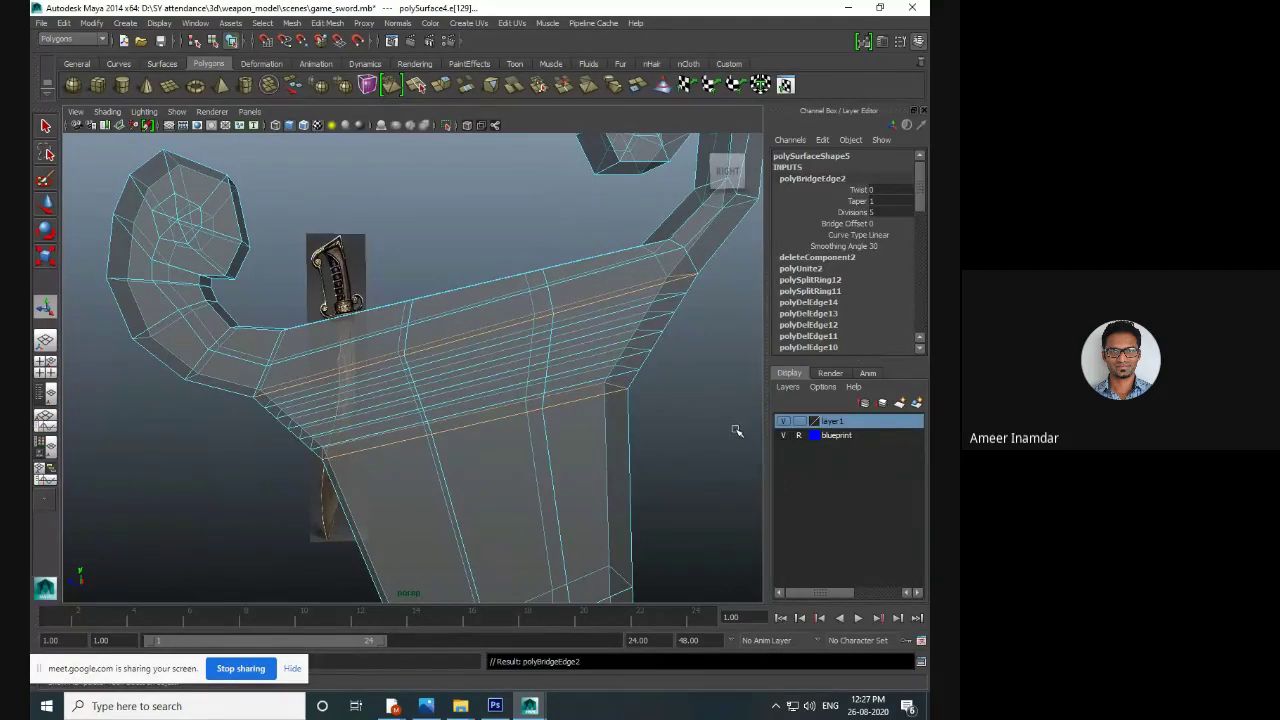
pyautogui.hotkey('ctrl', 'z')
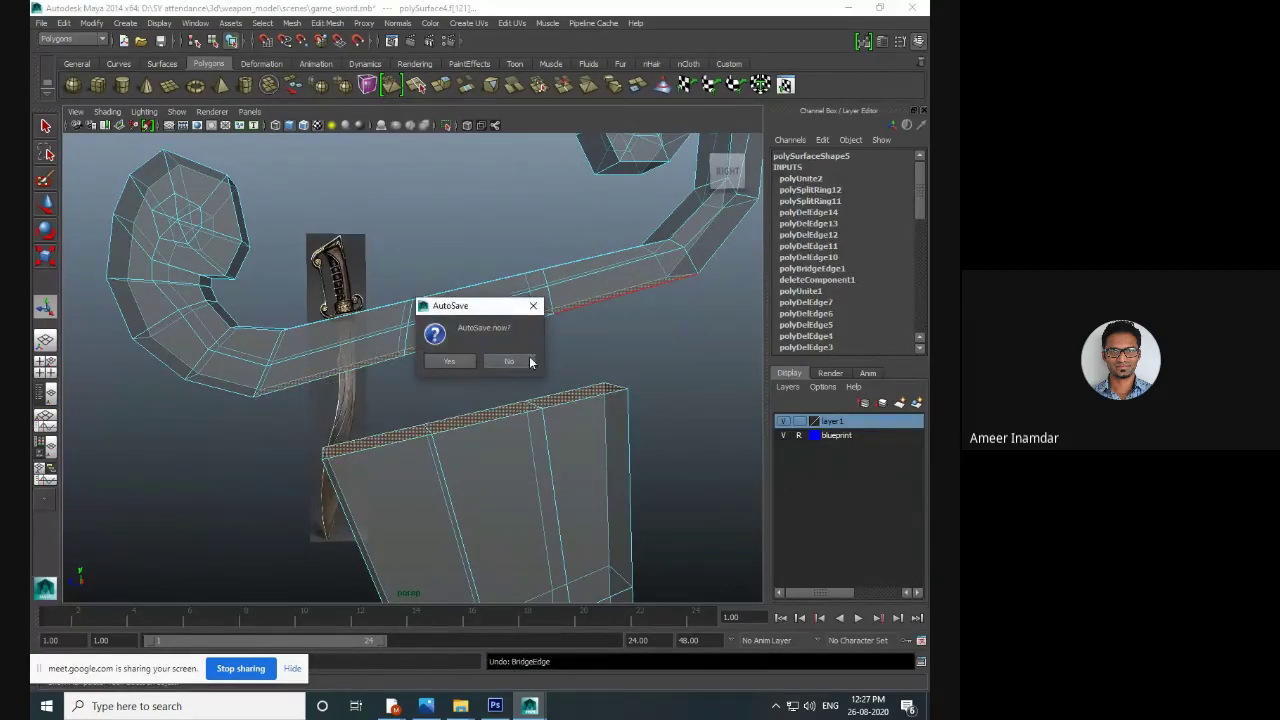
# - Accept the autosave and bridge the selected crossguard and blade faces with 3 divisions
pyautogui.click(458, 363)
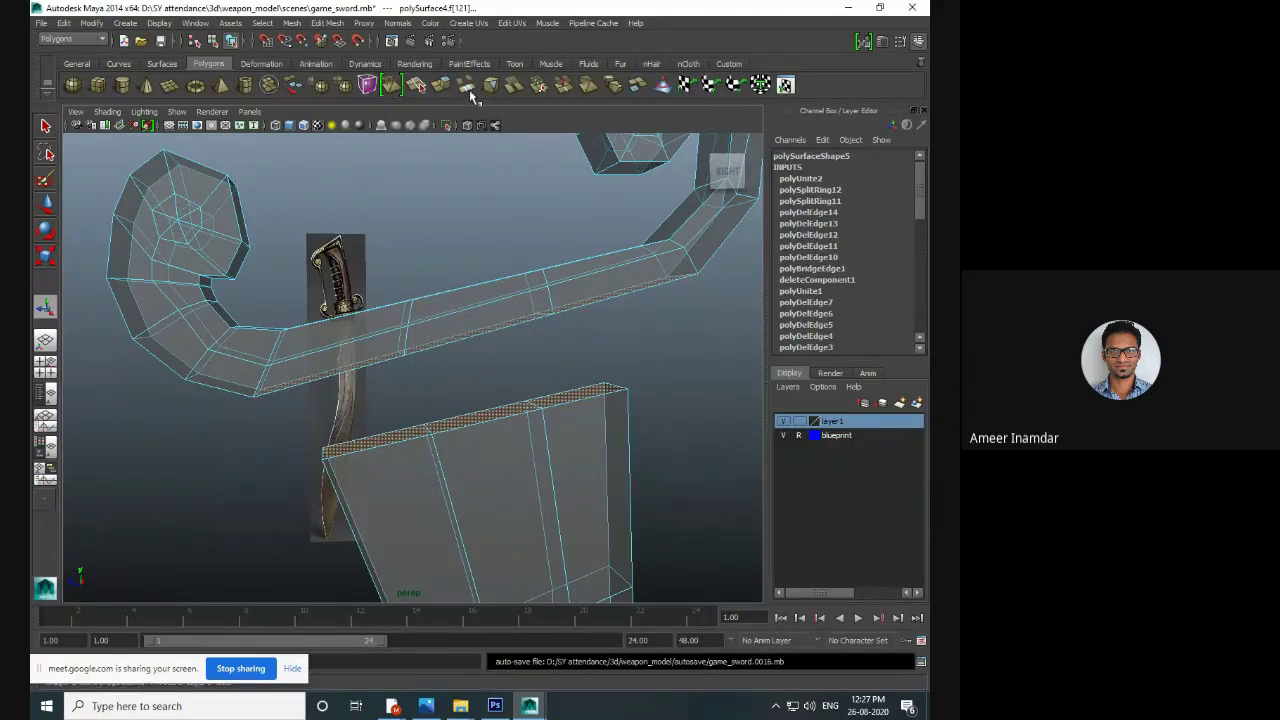
pyautogui.doubleClick(467, 87)
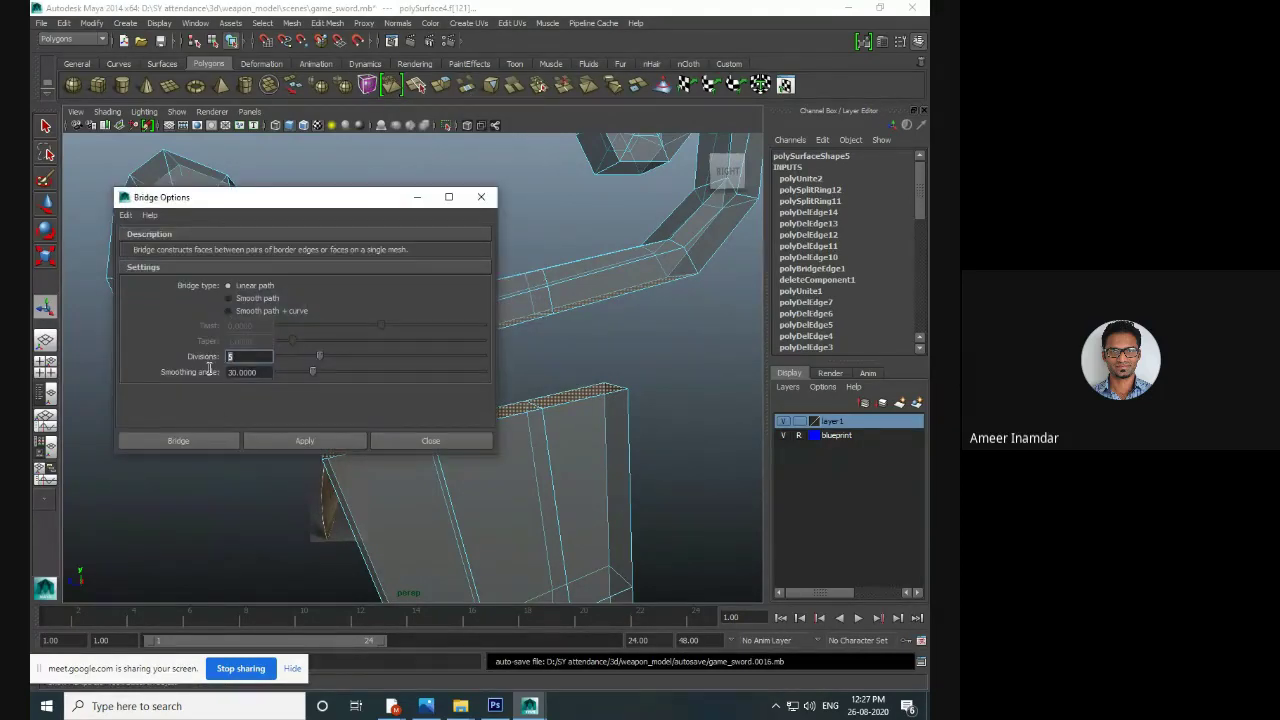
pyautogui.write('3')
pyautogui.click(298, 440)
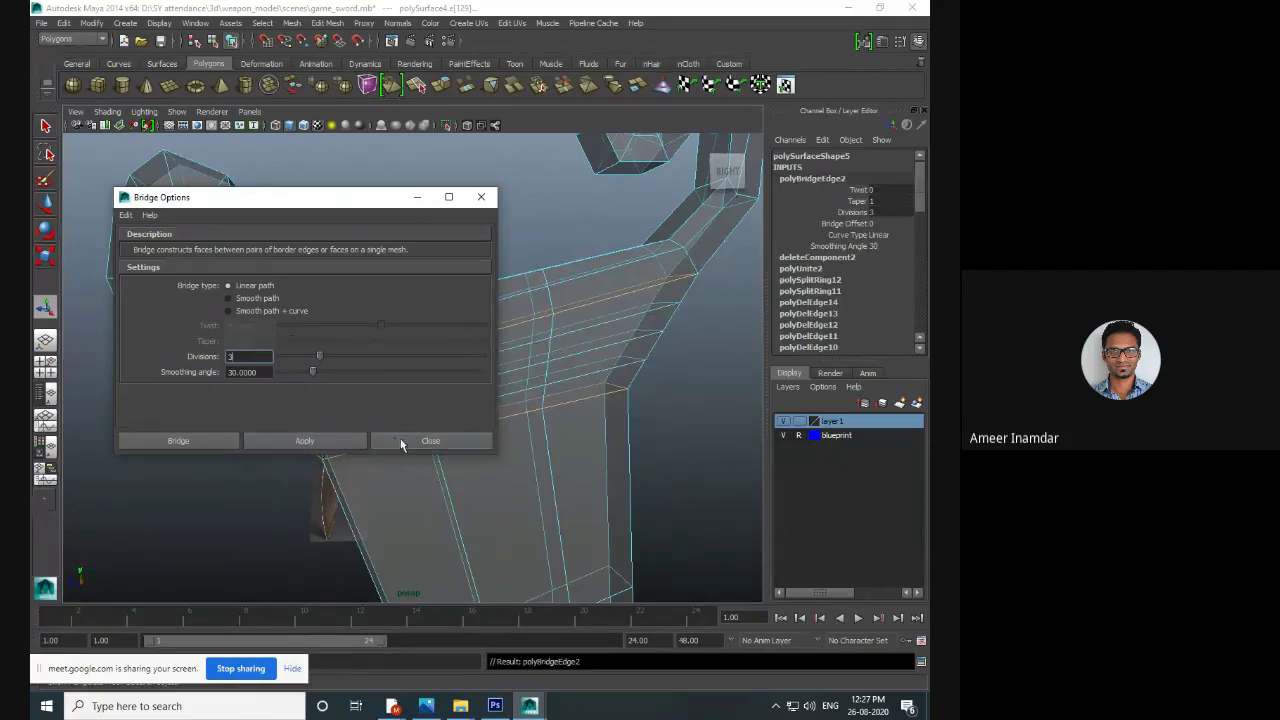
# - Close the bridge settings and delete the three extra edge loops across the bridged section between crossguard and blade
pyautogui.click(401, 441)
pyautogui.keyDown('alt'); pyautogui.moveTo(450, 465); pyautogui.dragTo(543, 306); pyautogui.keyUp('alt')
pyautogui.moveTo(540, 304); pyautogui.dragTo(541, 270, button='right')
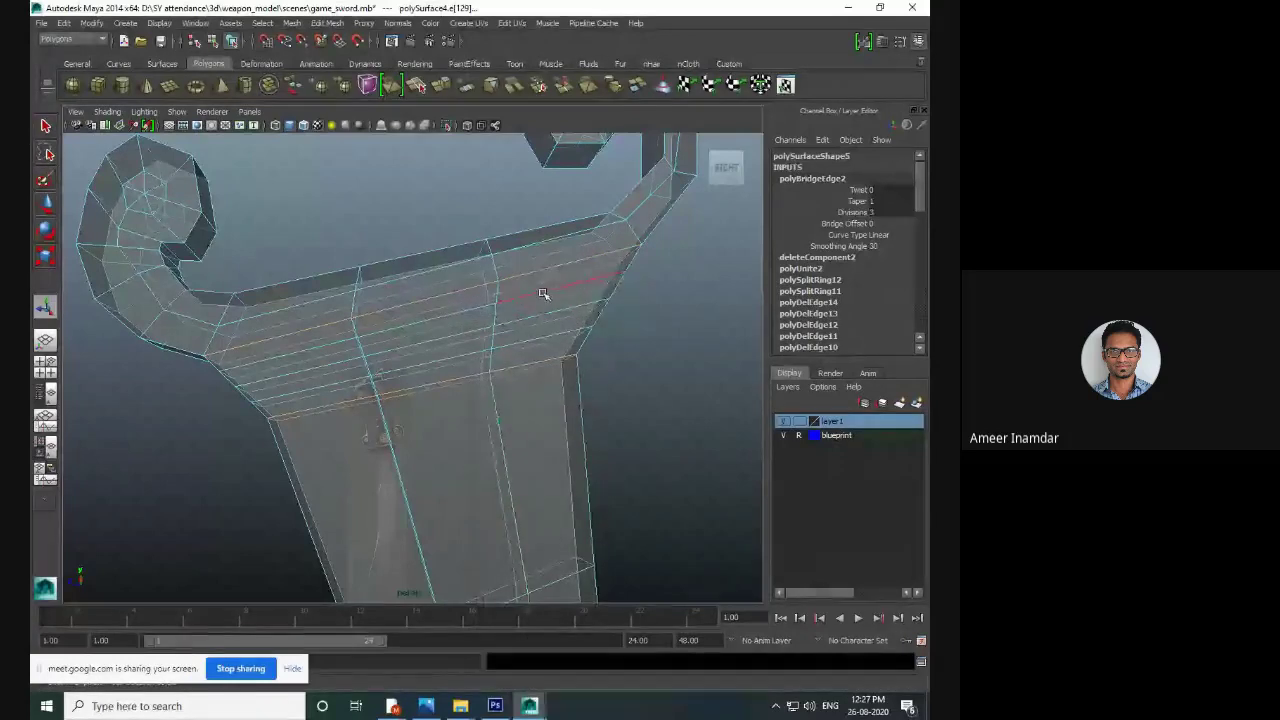
pyautogui.doubleClick(543, 293)
pyautogui.press('Delete')
pyautogui.click(538, 334)
pyautogui.press('Delete')
pyautogui.click(539, 316)
pyautogui.press('Delete')
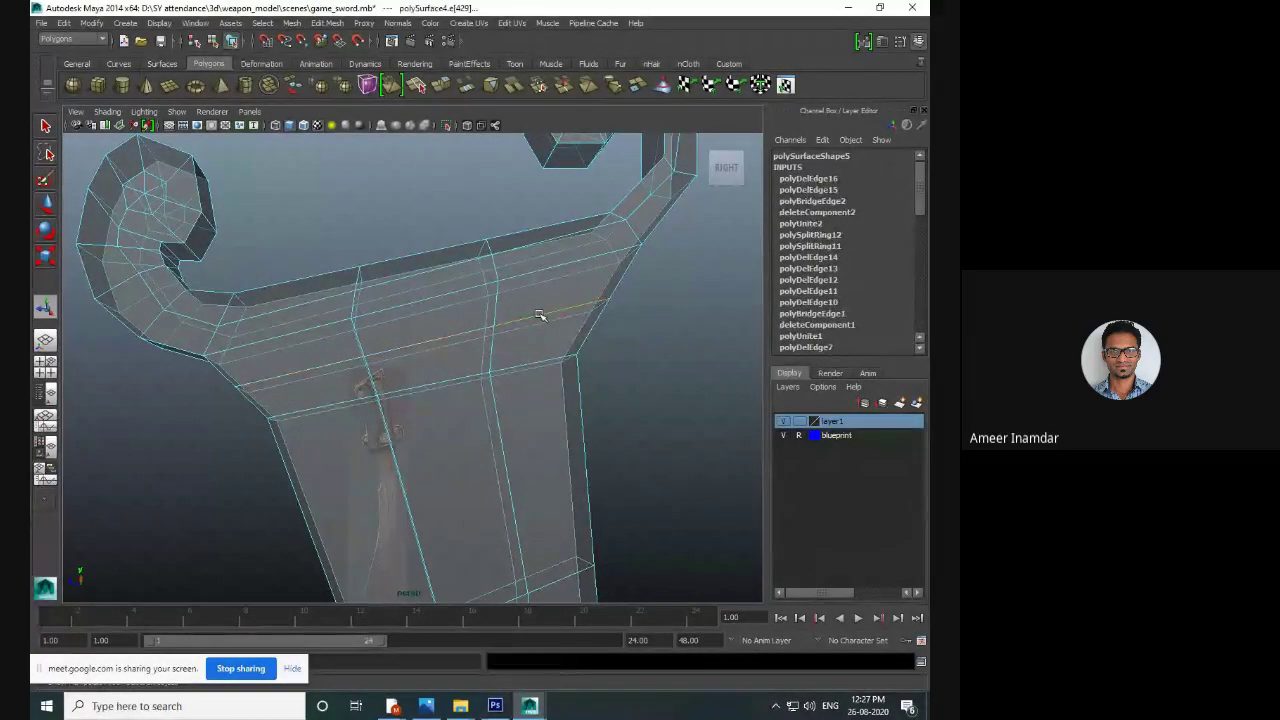
# - Select the vertices of the crossguard bar's two middle columns and scale them across the sword's thickness
pyautogui.keyDown('alt'); pyautogui.moveTo(540, 316); pyautogui.dragTo(430, 362, button='right'); pyautogui.keyUp('alt')
pyautogui.keyDown('alt'); pyautogui.moveTo(430, 362); pyautogui.dragTo(434, 277); pyautogui.keyUp('alt')
pyautogui.moveTo(430, 285); pyautogui.dragTo(405, 295, button='right')
pyautogui.press('space')
pyautogui.press('space')
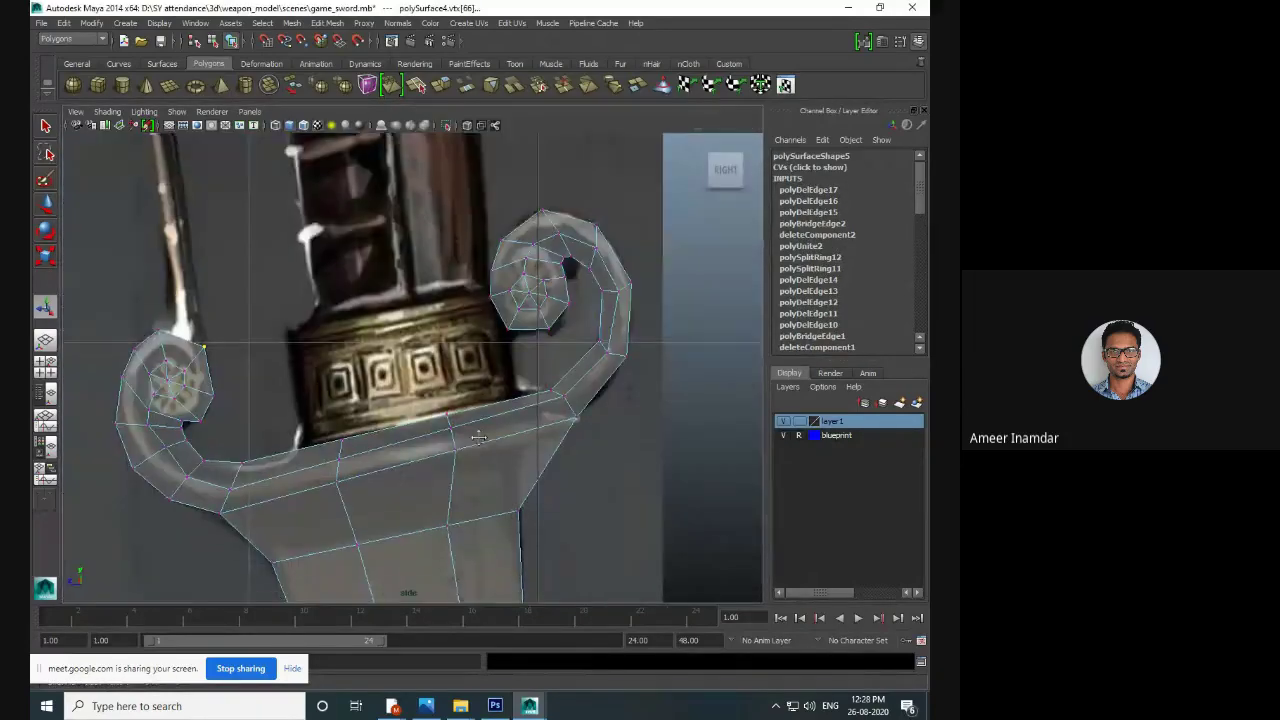
pyautogui.keyDown('alt'); pyautogui.moveTo(455, 438); pyautogui.dragTo(441, 340, button='middle'); pyautogui.keyUp('alt')
pyautogui.scroll(2, 441, 340)
pyautogui.moveTo(291, 247); pyautogui.dragTo(664, 376)
pyautogui.press('space')
pyautogui.press('space')
pyautogui.press('w')
pyautogui.press('r')
pyautogui.keyDown('alt'); pyautogui.moveTo(583, 412); pyautogui.dragTo(545, 317); pyautogui.keyUp('alt')
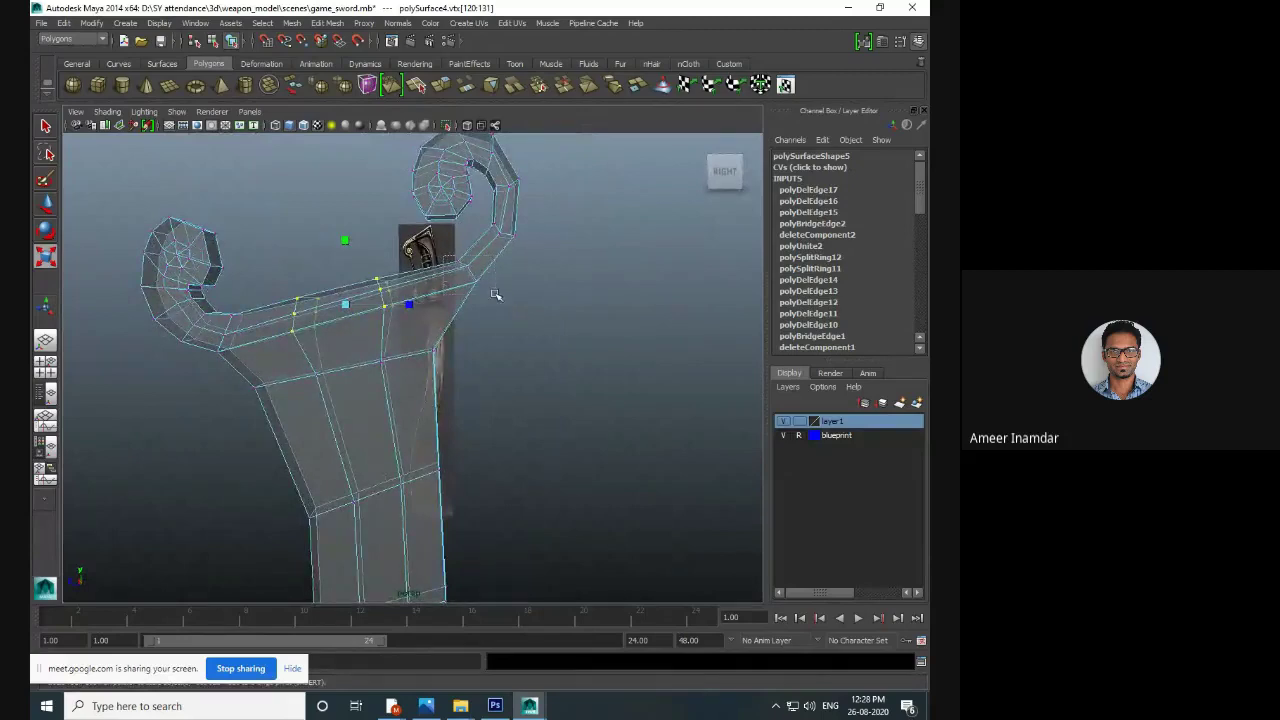
# - Select the vertices at both ends of the crossguard bar and scale them outward across the thickness
pyautogui.keyDown('alt'); pyautogui.moveTo(270, 409); pyautogui.dragTo(323, 394); pyautogui.keyUp('alt')
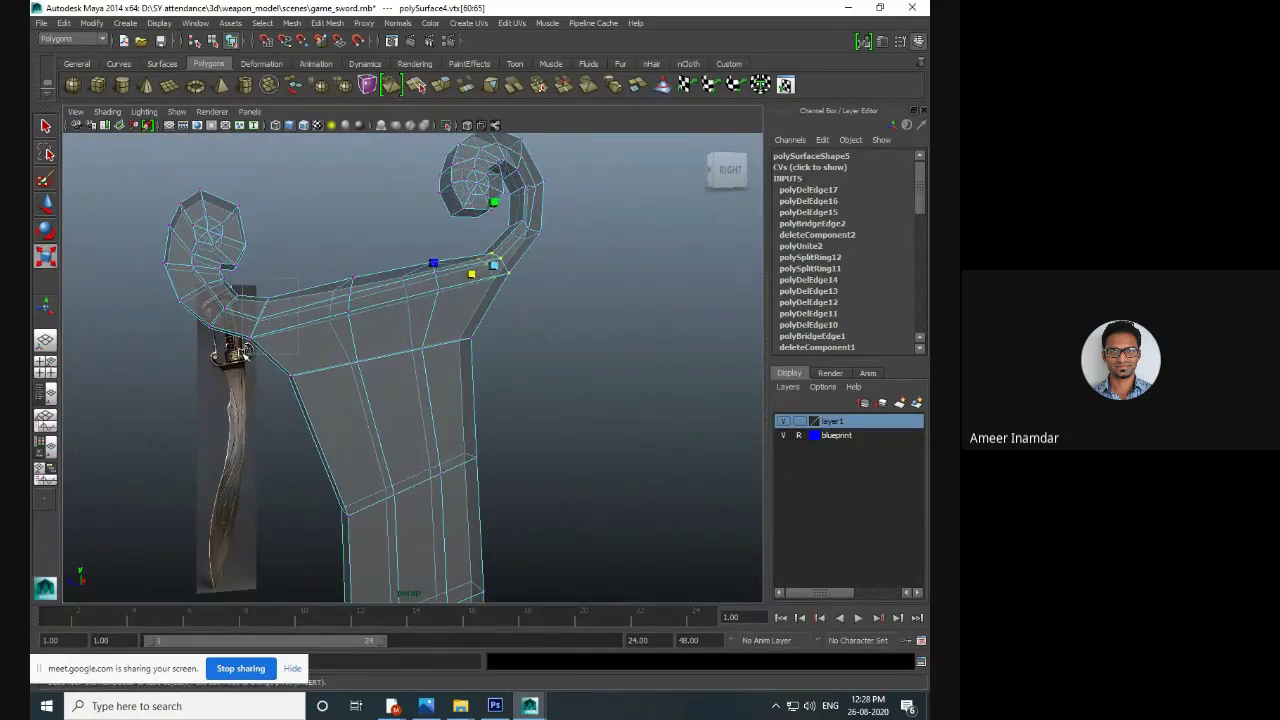
pyautogui.click(410, 347)
pyautogui.press('space')
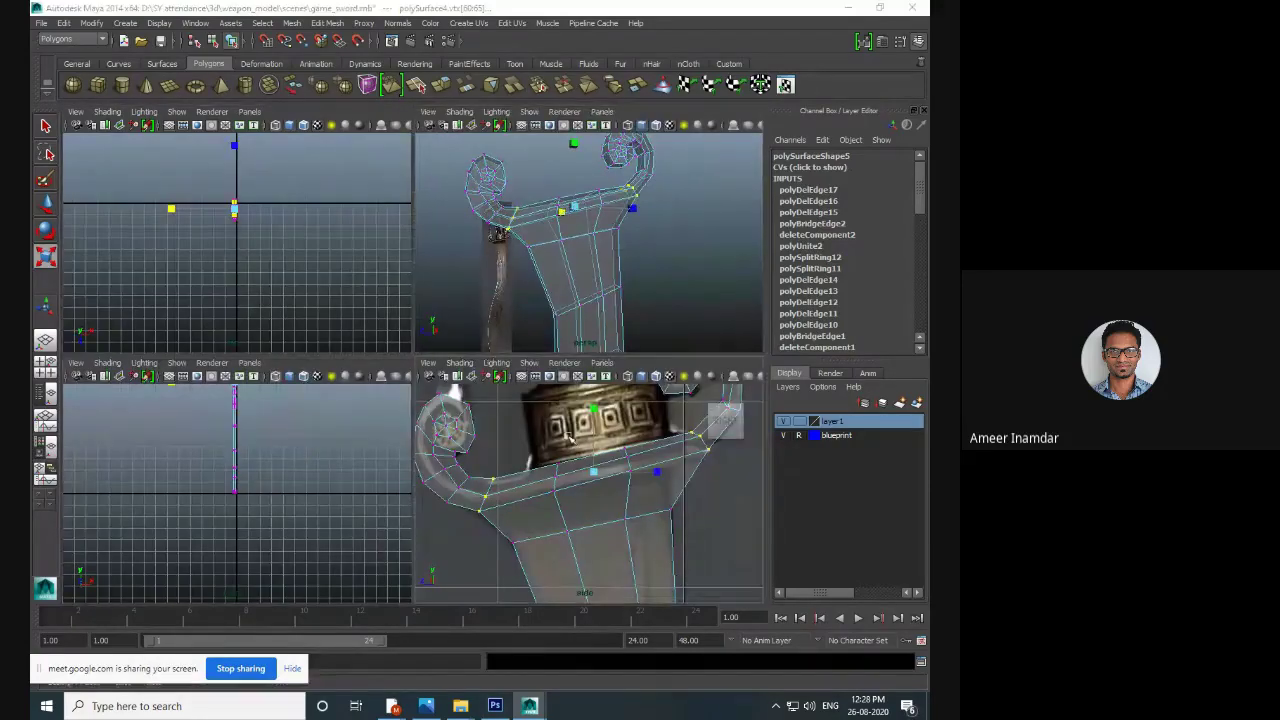
pyautogui.press('space')
pyautogui.press('space')
pyautogui.press('space')
pyautogui.keyDown('alt'); pyautogui.moveTo(486, 340); pyautogui.dragTo(529, 383); pyautogui.keyUp('alt')
pyautogui.moveTo(395, 352); pyautogui.dragTo(361, 343)
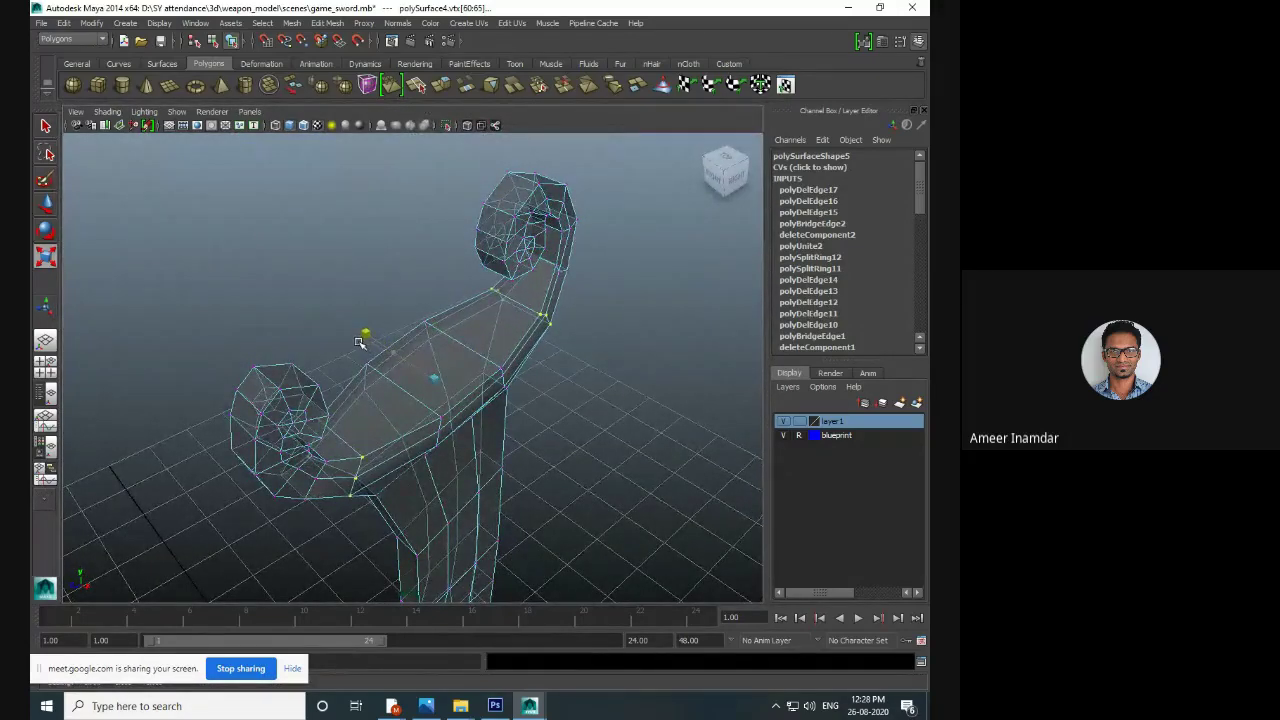
# - Try to move the whole edge loop beneath the crossguard diagonally up toward the bar in the side view
pyautogui.keyDown('alt'); pyautogui.moveTo(470, 416); pyautogui.dragTo(402, 400); pyautogui.keyUp('alt')
pyautogui.scroll(4, 434, 400)
pyautogui.press('space')
pyautogui.press('space')
pyautogui.moveTo(492, 381); pyautogui.dragTo(488, 372, button='right')
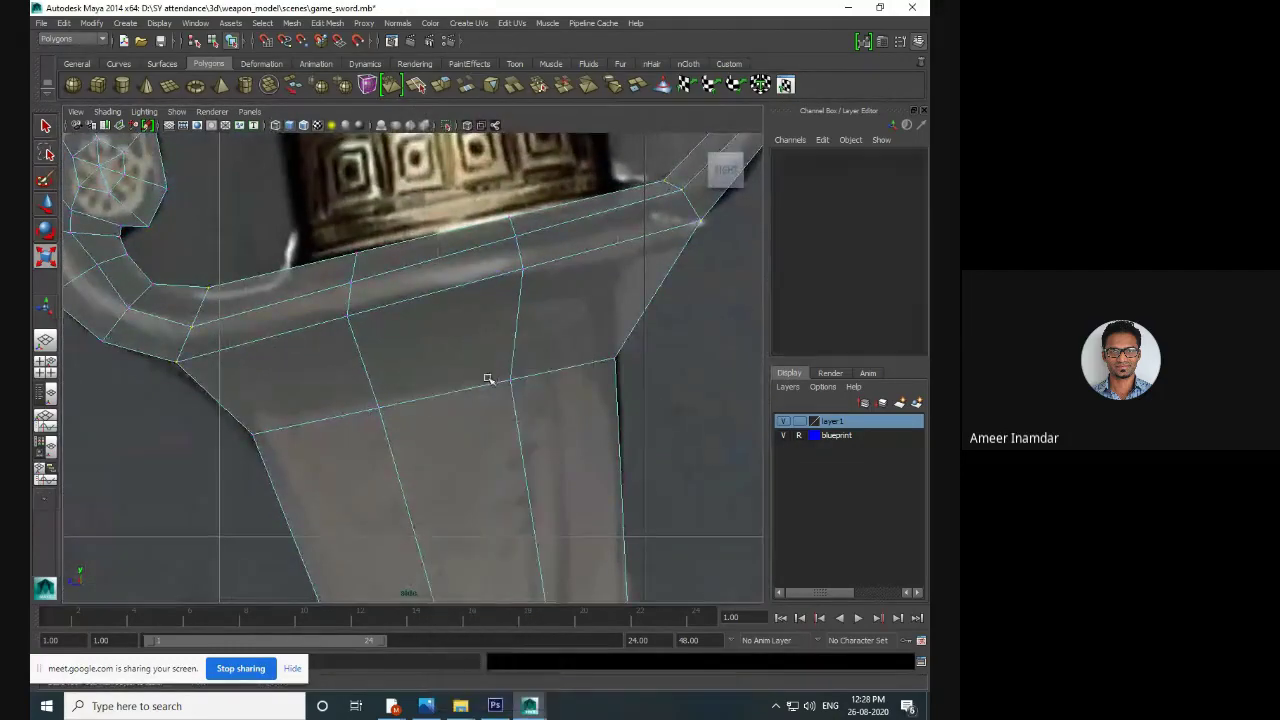
pyautogui.click(485, 386)
pyautogui.press('w')
pyautogui.moveTo(434, 394); pyautogui.dragTo(396, 353)
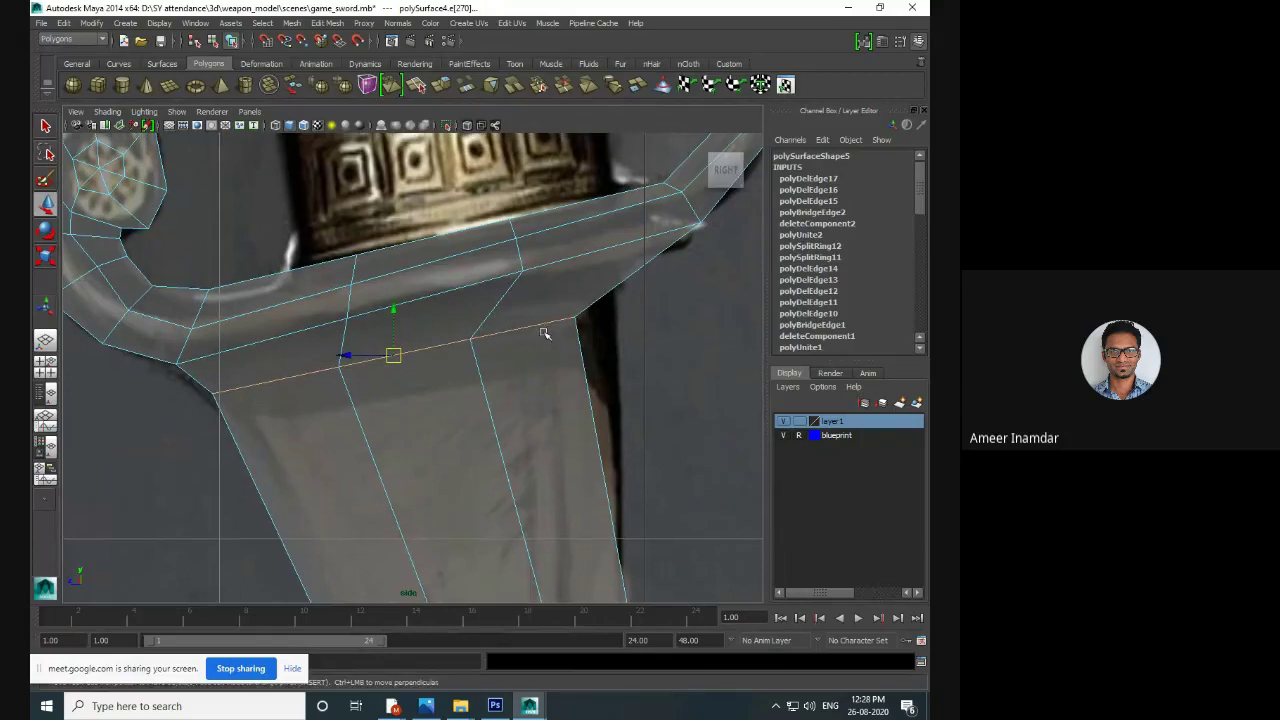
pyautogui.hotkey('ctrl', 'z')
# - Move the straight-edge vertices and the adjacent inner vertices of the loop beneath the crossguard up close to the bar
pyautogui.keyDown('alt'); pyautogui.moveTo(545, 365); pyautogui.dragTo(543, 340, button='middle'); pyautogui.keyUp('alt')
pyautogui.moveTo(566, 339); pyautogui.dragTo(507, 340, button='right')
pyautogui.click(612, 337)
pyautogui.moveTo(612, 337); pyautogui.dragTo(614, 255)
pyautogui.keyDown('alt'); pyautogui.moveTo(543, 330); pyautogui.dragTo(580, 334, button='middle'); pyautogui.keyUp('alt')
pyautogui.click(545, 361)
pyautogui.moveTo(545, 361); pyautogui.dragTo(518, 314)
pyautogui.moveTo(520, 310); pyautogui.dragTo(520, 307)
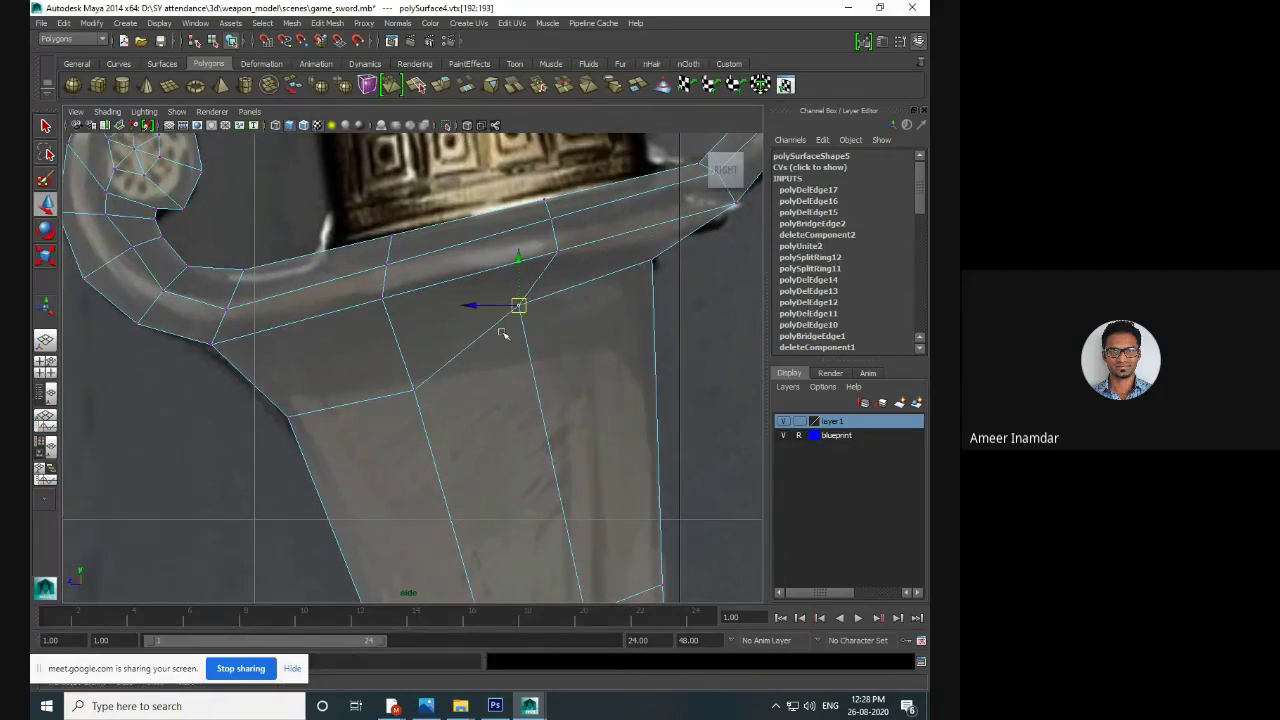
# - Move the remaining inner vertices and the curved-edge vertices of that loop up so it runs parallel to the bar
pyautogui.keyDown('alt'); pyautogui.moveTo(463, 374); pyautogui.dragTo(503, 399, button='middle'); pyautogui.keyUp('alt')
pyautogui.moveTo(470, 423); pyautogui.dragTo(472, 424)
pyautogui.moveTo(453, 415); pyautogui.dragTo(430, 365)
pyautogui.keyDown('alt'); pyautogui.moveTo(402, 377); pyautogui.dragTo(456, 369, button='middle'); pyautogui.keyUp('alt')
pyautogui.click(415, 429)
pyautogui.moveTo(415, 429); pyautogui.dragTo(381, 385)
# - Reposition the vertices of the next loop down the blade to match the blueprint outline and even out the spacing
pyautogui.keyDown('alt'); pyautogui.moveTo(564, 495); pyautogui.dragTo(354, 280, button='middle'); pyautogui.keyUp('alt')
pyautogui.keyDown('alt'); pyautogui.moveTo(374, 332); pyautogui.dragTo(470, 401, button='middle'); pyautogui.keyUp('alt')
pyautogui.moveTo(383, 542); pyautogui.dragTo(441, 563)
pyautogui.scroll(-8, 440, 545)
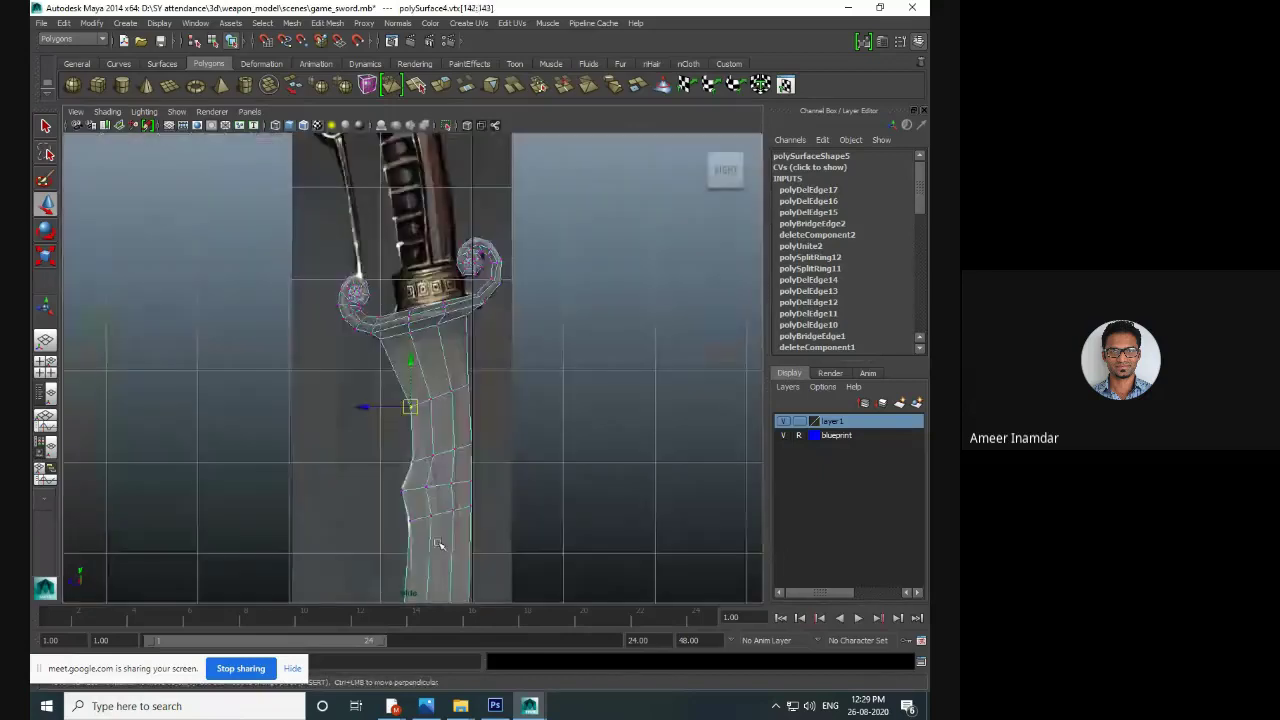
pyautogui.scroll(5, 439, 510)
pyautogui.keyDown('alt'); pyautogui.moveTo(441, 477); pyautogui.dragTo(457, 354, button='middle'); pyautogui.keyUp('alt')
pyautogui.moveTo(418, 350); pyautogui.dragTo(537, 282)
pyautogui.click(477, 328)
pyautogui.click(532, 310)
pyautogui.click(535, 304)
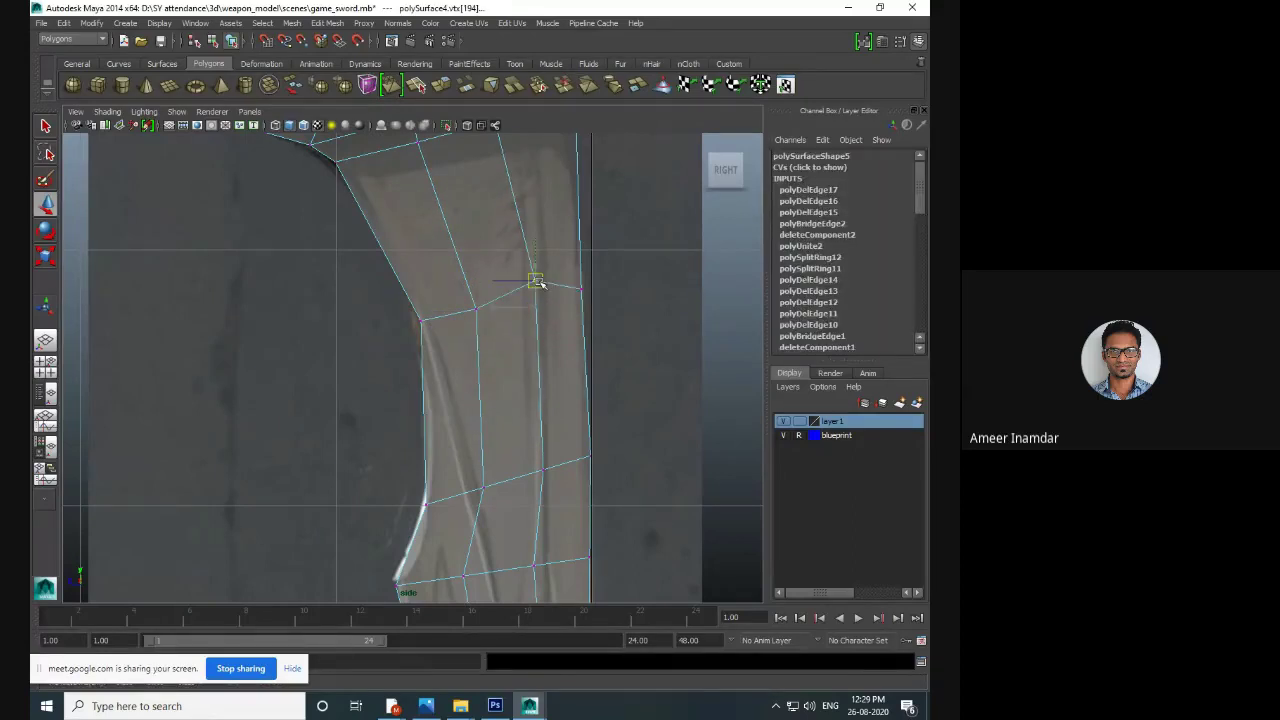
# - Examine the blade and crossguard mesh in the side and perspective views, and the blueprint's handle above it
pyautogui.keyDown('alt'); pyautogui.moveTo(533, 413); pyautogui.dragTo(522, 265, button='middle'); pyautogui.keyUp('alt')
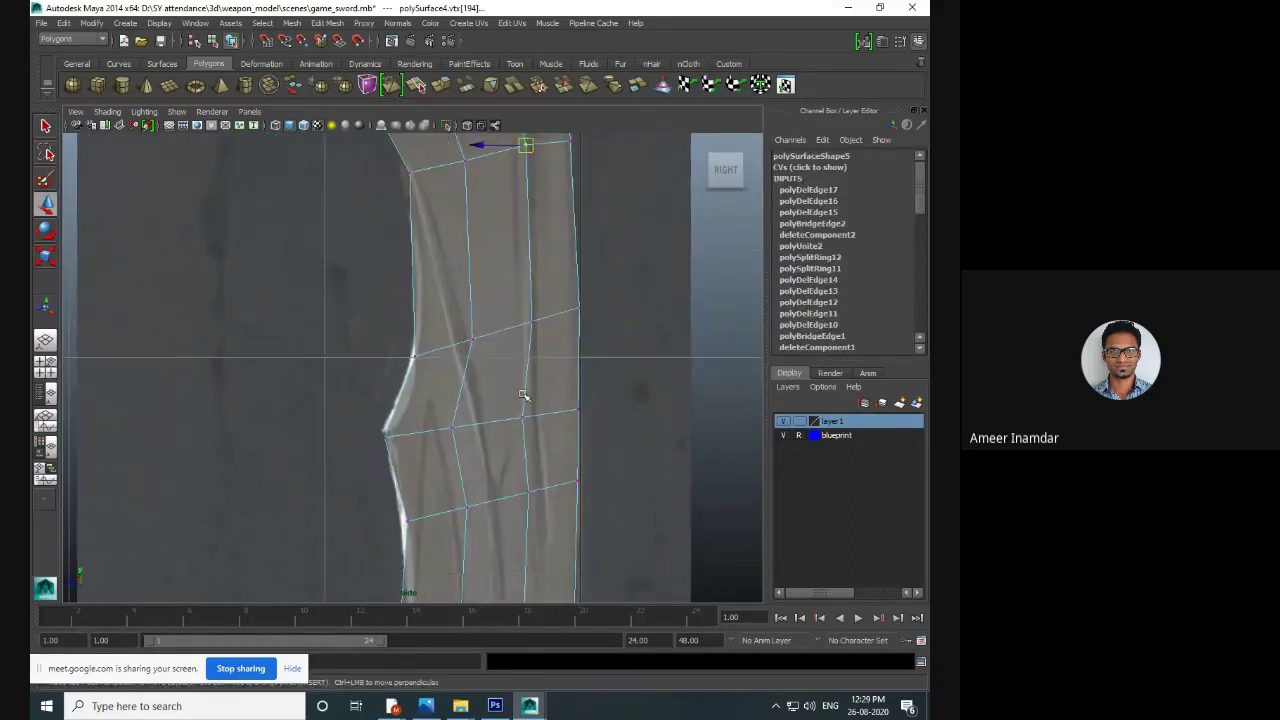
pyautogui.keyDown('alt'); pyautogui.moveTo(509, 580); pyautogui.dragTo(507, 432, button='middle'); pyautogui.keyUp('alt')
pyautogui.keyDown('alt'); pyautogui.moveTo(484, 498); pyautogui.dragTo(478, 275, button='middle'); pyautogui.keyUp('alt')
pyautogui.moveTo(463, 454)
pyautogui.keyDown('alt'); pyautogui.mouseDown(button='middle')
pyautogui.moveTo(483, 374)
pyautogui.moveTo(483, 458)
pyautogui.mouseUp(button='middle'); pyautogui.keyUp('alt')
pyautogui.scroll(-6, 460, 434)
pyautogui.scroll(3, 483, 338)
pyautogui.press('space')
pyautogui.press('space')
pyautogui.scroll(-5, 577, 311)
pyautogui.keyDown('alt'); pyautogui.moveTo(577, 312); pyautogui.dragTo(393, 374); pyautogui.keyUp('alt')
pyautogui.scroll(5, 386, 417)
pyautogui.press('space')
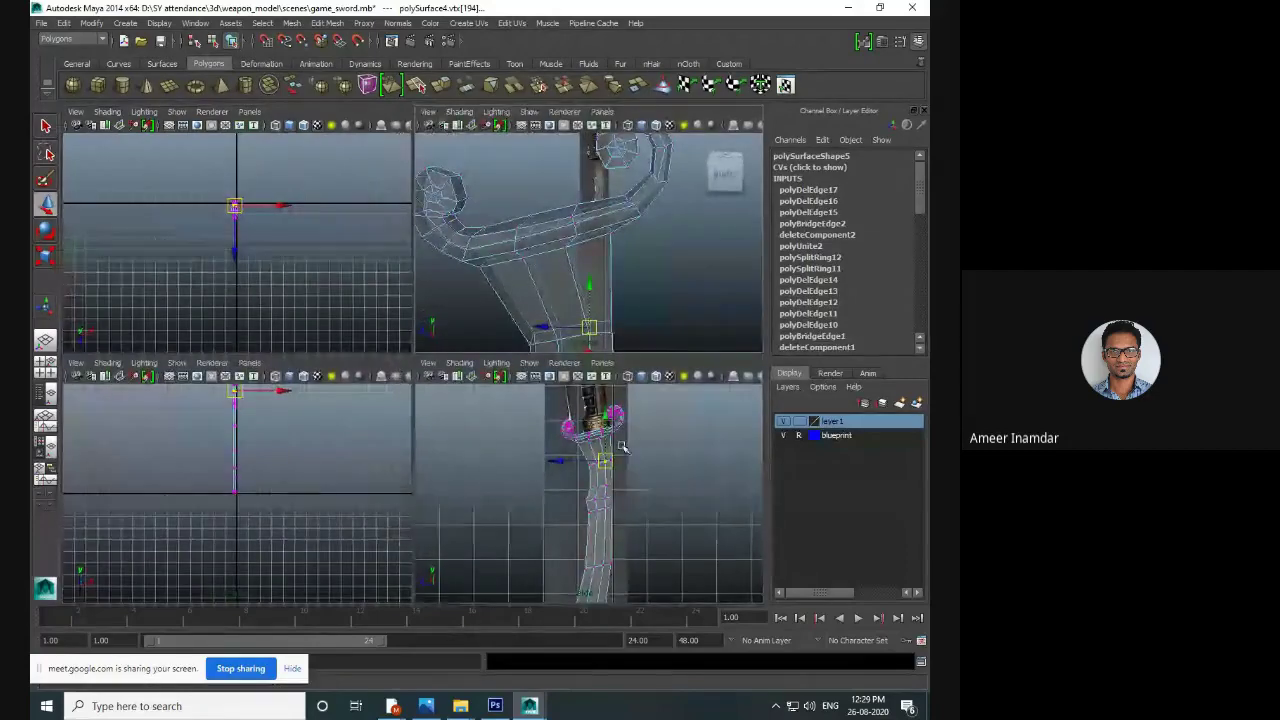
pyautogui.press('space')
pyautogui.keyDown('alt'); pyautogui.moveTo(438, 289); pyautogui.dragTo(438, 420, button='middle'); pyautogui.keyUp('alt')
pyautogui.scroll(1, 444, 200)
pyautogui.keyDown('alt'); pyautogui.moveTo(446, 190); pyautogui.dragTo(465, 344, button='middle'); pyautogui.keyUp('alt')
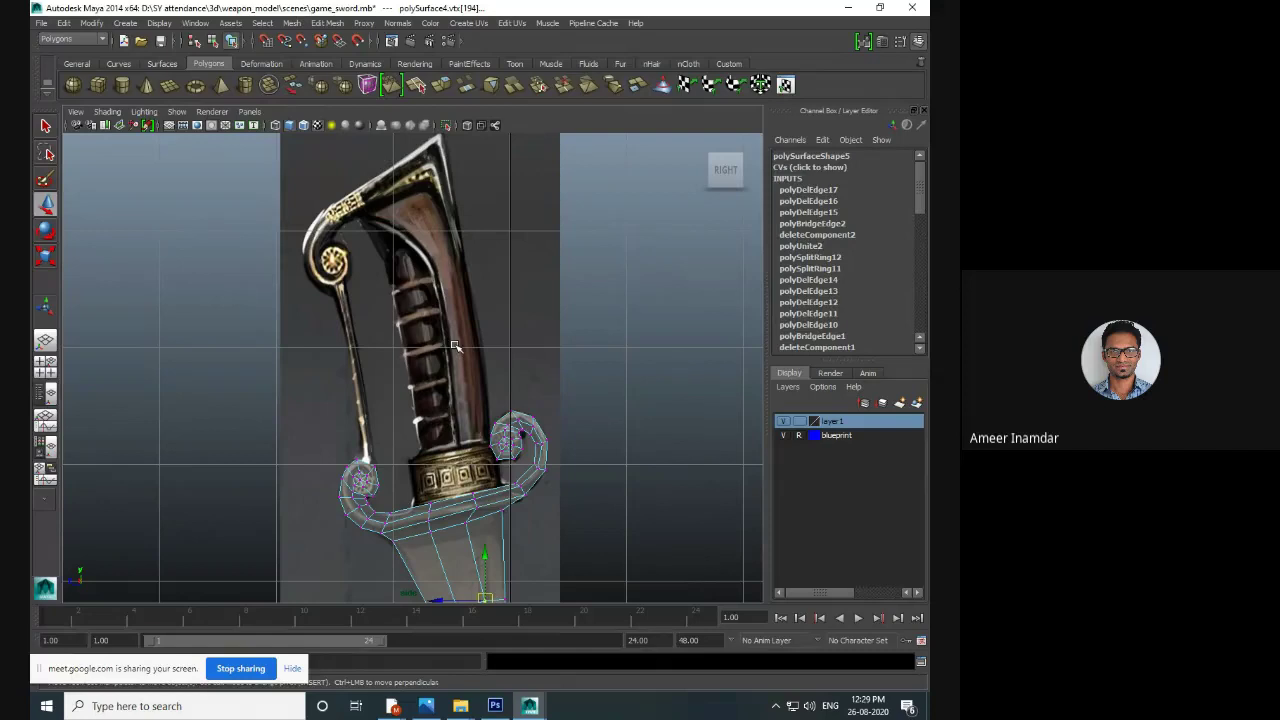
# - Return to object mode, preview the sword mesh smoothed down to the tip, and switch back to the unsmoothed display
pyautogui.moveTo(537, 466); pyautogui.dragTo(602, 368, button='right')
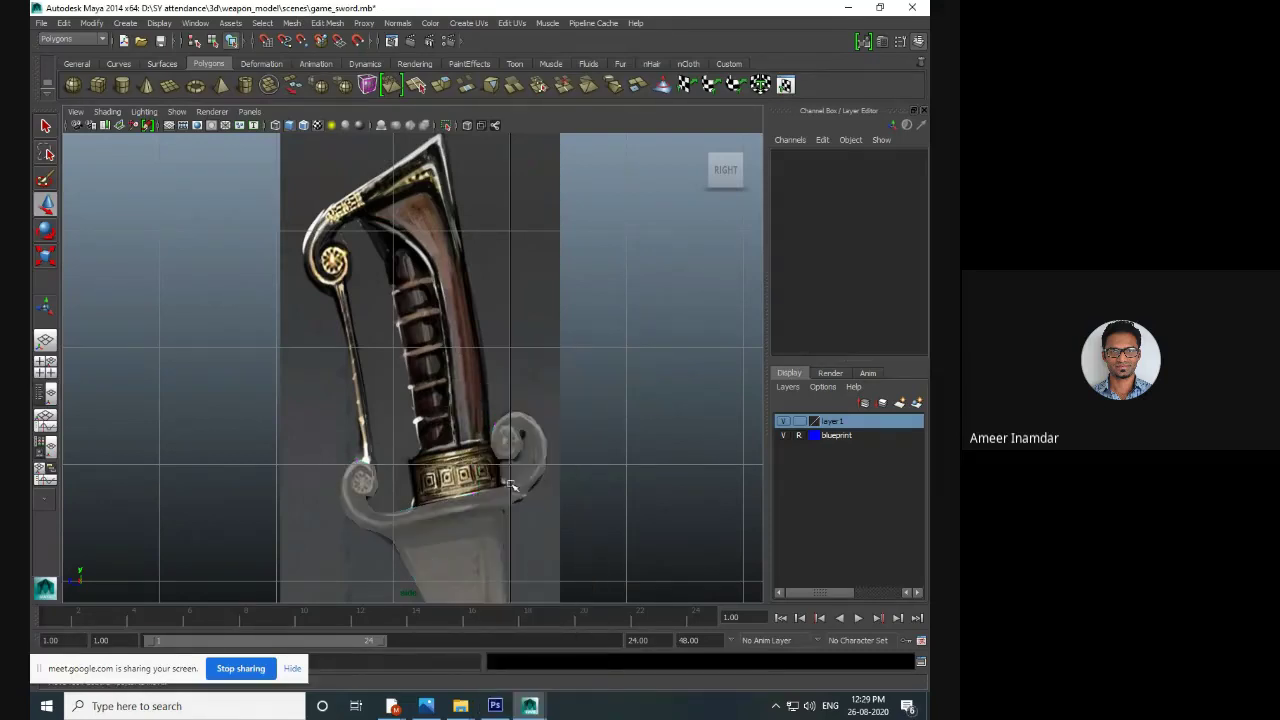
pyautogui.click(516, 498)
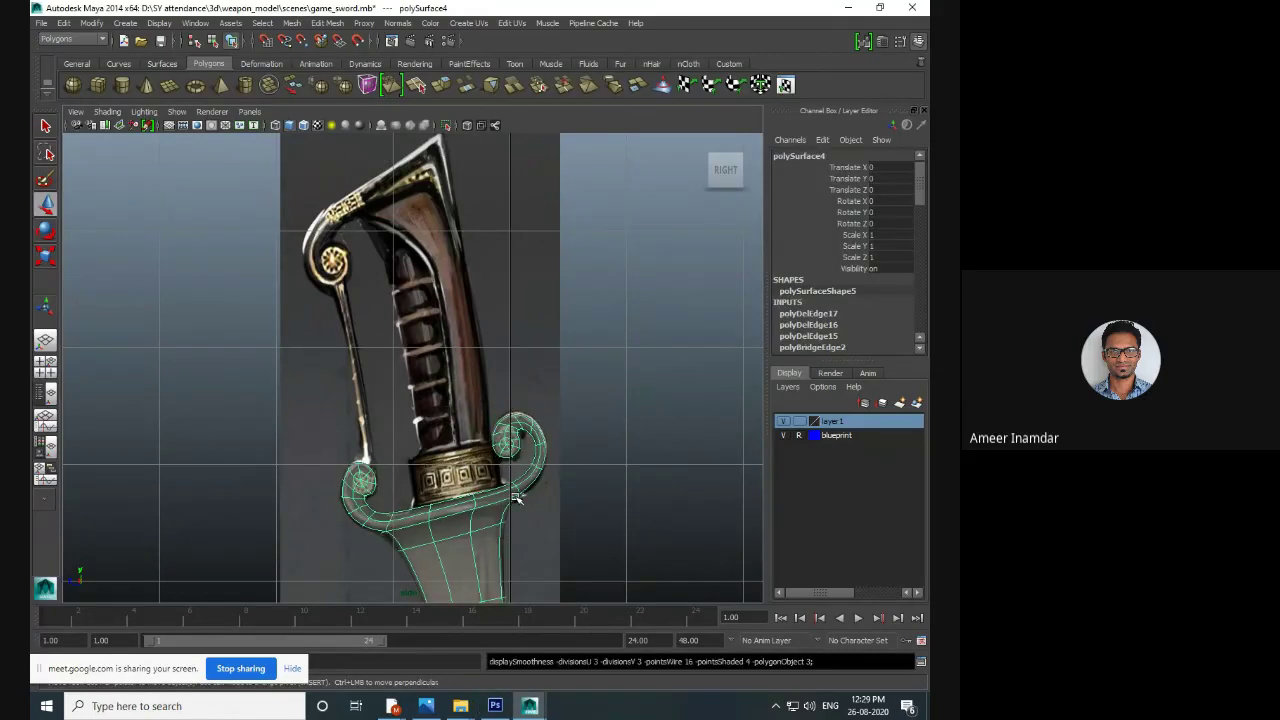
pyautogui.click(638, 515)
pyautogui.press('space')
pyautogui.press('space')
pyautogui.keyDown('alt'); pyautogui.moveTo(534, 300); pyautogui.dragTo(466, 401); pyautogui.keyUp('alt')
pyautogui.keyDown('alt'); pyautogui.moveTo(466, 401); pyautogui.dragTo(451, 240, button='middle'); pyautogui.keyUp('alt')
pyautogui.scroll(-5, 451, 240)
pyautogui.keyDown('alt'); pyautogui.moveTo(423, 354); pyautogui.dragTo(473, 86, button='middle'); pyautogui.keyUp('alt')
pyautogui.keyDown('alt'); pyautogui.moveTo(416, 293); pyautogui.dragTo(449, 351, button='right'); pyautogui.keyUp('alt')
pyautogui.click(449, 351)
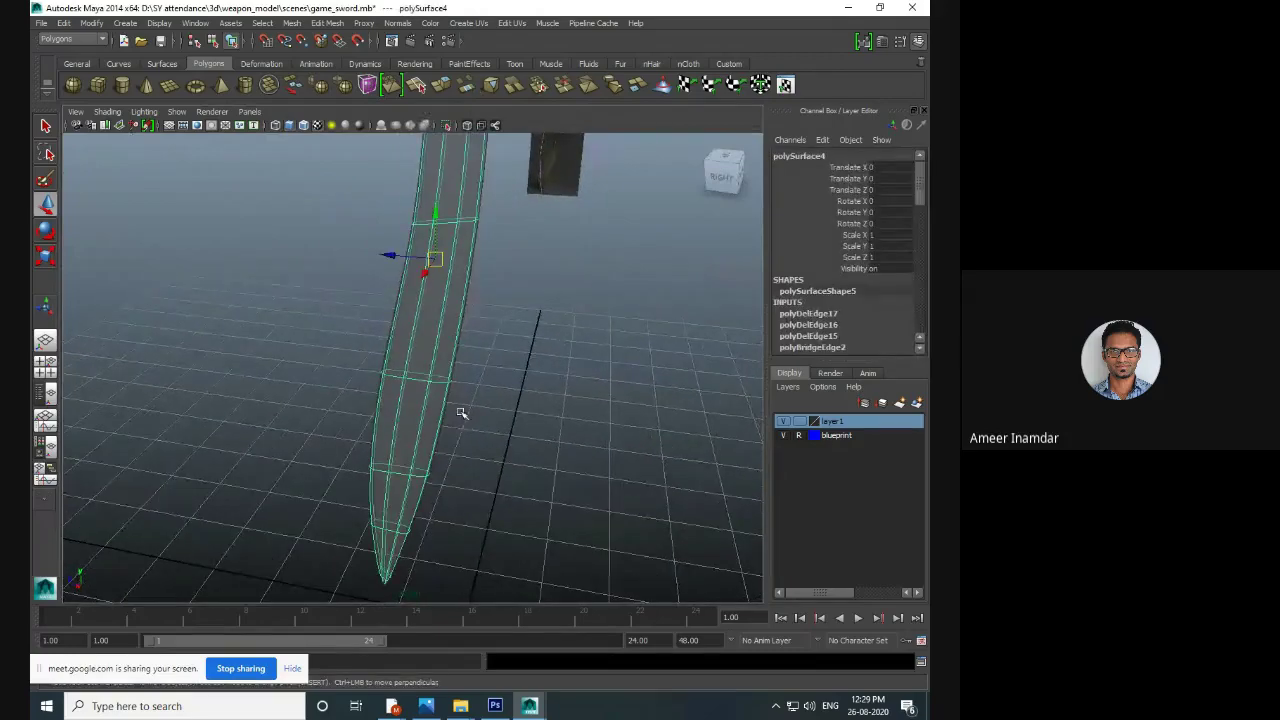
pyautogui.press('1')
pyautogui.keyDown('alt'); pyautogui.moveTo(455, 407); pyautogui.dragTo(434, 379); pyautogui.keyUp('alt')
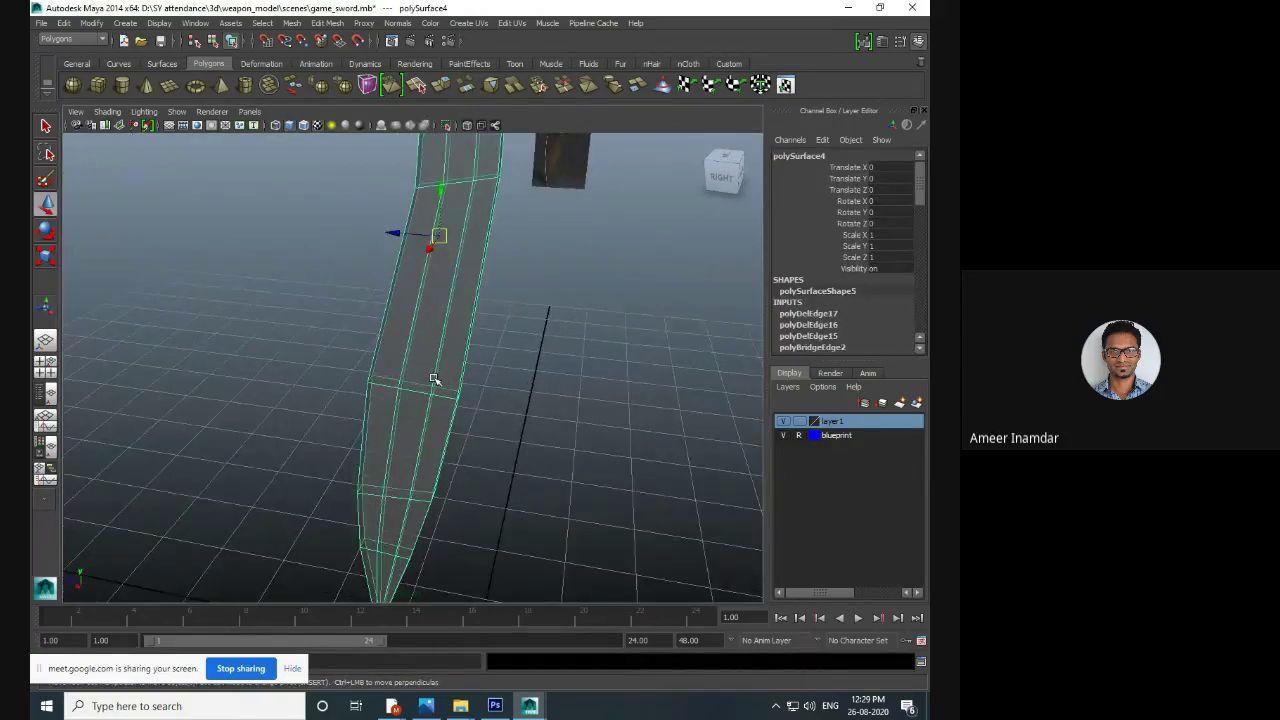
# - Compare the mesh outline with the blueprint in the side view, from the blade tip up to the handle
pyautogui.press('space')
pyautogui.press('space')
pyautogui.keyDown('alt'); pyautogui.moveTo(530, 500); pyautogui.dragTo(474, 311, button='middle'); pyautogui.keyUp('alt')
pyautogui.keyDown('alt'); pyautogui.moveTo(474, 311); pyautogui.dragTo(503, 520, button='right'); pyautogui.keyUp('alt')
pyautogui.keyDown('alt'); pyautogui.moveTo(503, 550); pyautogui.dragTo(457, 300, button='middle'); pyautogui.keyUp('alt')
pyautogui.keyDown('alt'); pyautogui.moveTo(475, 572); pyautogui.dragTo(511, 135, button='middle'); pyautogui.keyUp('alt')
pyautogui.scroll(2, 446, 354)
pyautogui.keyDown('alt'); pyautogui.moveTo(446, 354); pyautogui.dragTo(518, 331, button='middle'); pyautogui.keyUp('alt')
pyautogui.scroll(1, 491, 383)
pyautogui.keyDown('alt'); pyautogui.moveTo(487, 383); pyautogui.dragTo(519, 181, button='middle'); pyautogui.keyUp('alt')
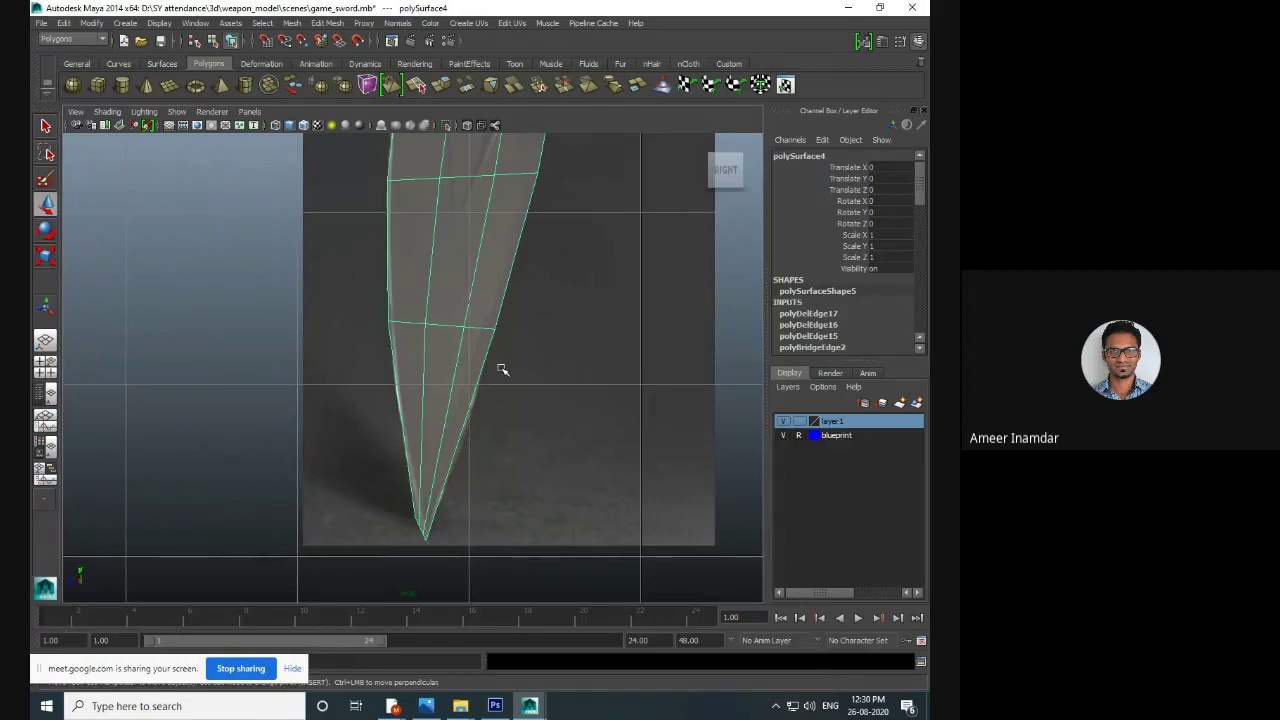
pyautogui.keyDown('alt'); pyautogui.moveTo(485, 247); pyautogui.dragTo(520, 537, button='middle'); pyautogui.keyUp('alt')
pyautogui.keyDown('alt'); pyautogui.moveTo(480, 380); pyautogui.dragTo(508, 514, button='middle'); pyautogui.keyUp('alt')
pyautogui.keyDown('alt'); pyautogui.moveTo(492, 400); pyautogui.dragTo(505, 447, button='middle'); pyautogui.keyUp('alt')
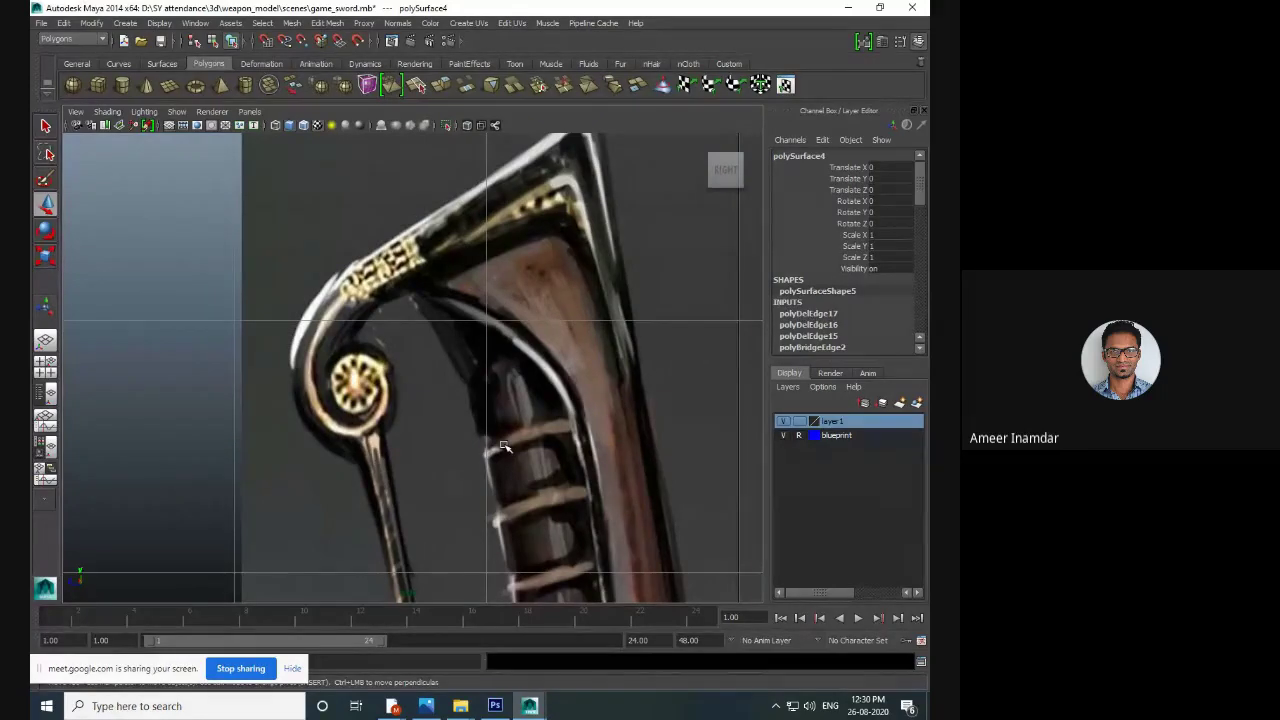
pyautogui.keyDown('alt'); pyautogui.moveTo(510, 387); pyautogui.dragTo(491, 289, button='middle'); pyautogui.keyUp('alt')
pyautogui.scroll(-3, 500, 360)
pyautogui.keyDown('alt'); pyautogui.moveTo(500, 360); pyautogui.dragTo(494, 386, button='middle'); pyautogui.keyUp('alt')
pyautogui.scroll(1, 477, 277)
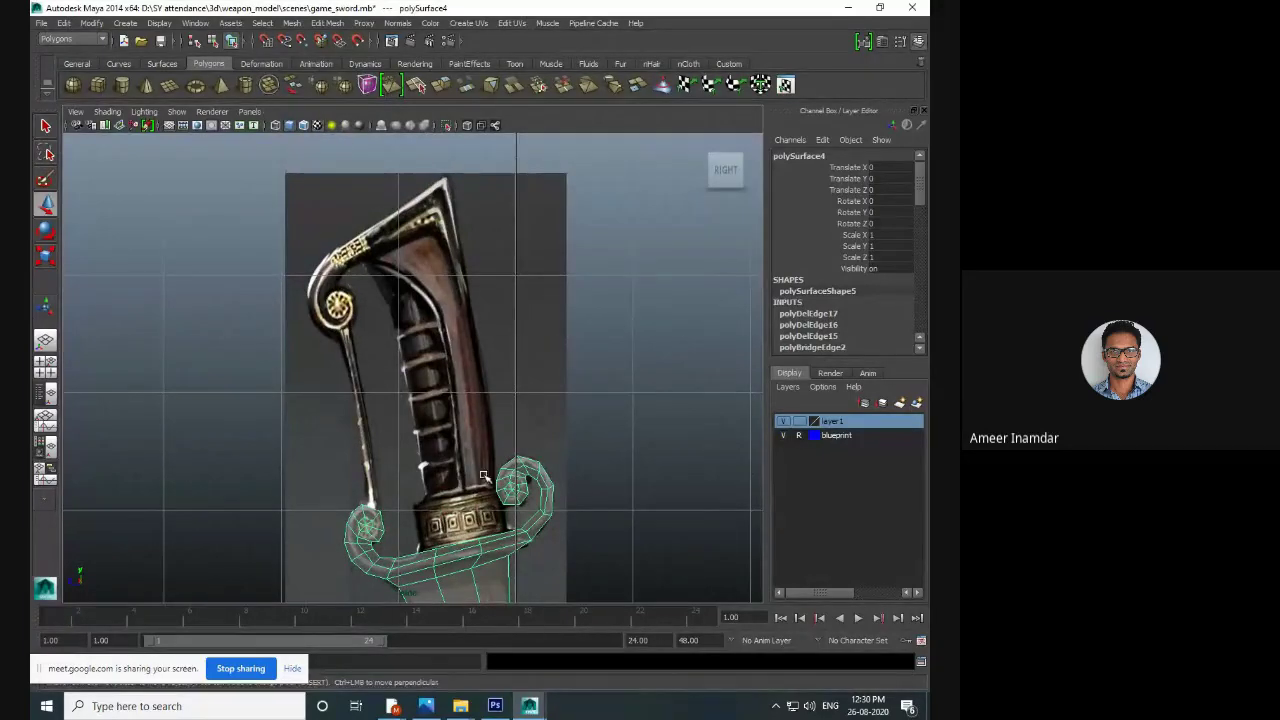
# - Select the three faces on top of the crossguard bar in face mode
pyautogui.press('space')
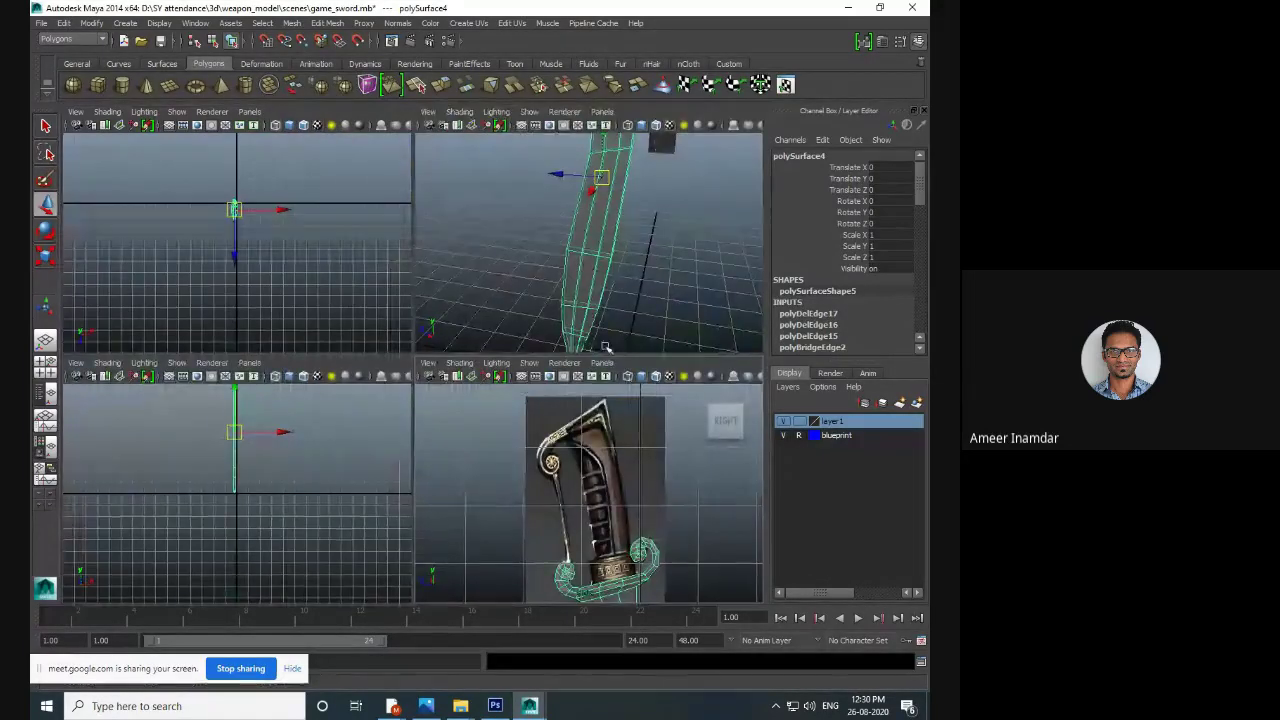
pyautogui.press('space')
pyautogui.keyDown('alt'); pyautogui.moveTo(507, 268); pyautogui.dragTo(343, 169); pyautogui.keyUp('alt')
pyautogui.keyDown('alt'); pyautogui.moveTo(343, 169); pyautogui.dragTo(431, 454, button='middle'); pyautogui.keyUp('alt')
pyautogui.keyDown('alt'); pyautogui.moveTo(466, 262); pyautogui.dragTo(475, 510, button='middle'); pyautogui.keyUp('alt')
pyautogui.keyDown('alt'); pyautogui.moveTo(474, 510); pyautogui.dragTo(494, 371); pyautogui.keyUp('alt')
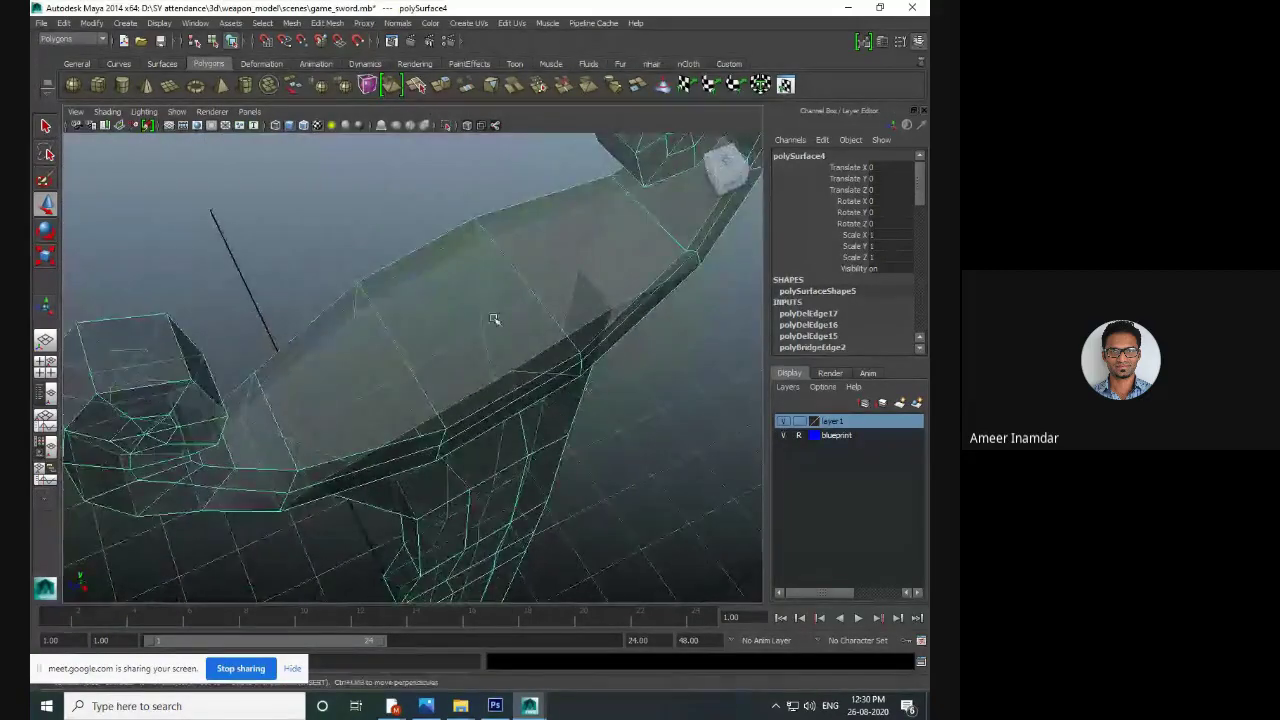
pyautogui.moveTo(491, 309); pyautogui.dragTo(493, 343, button='right')
pyautogui.click(366, 377)
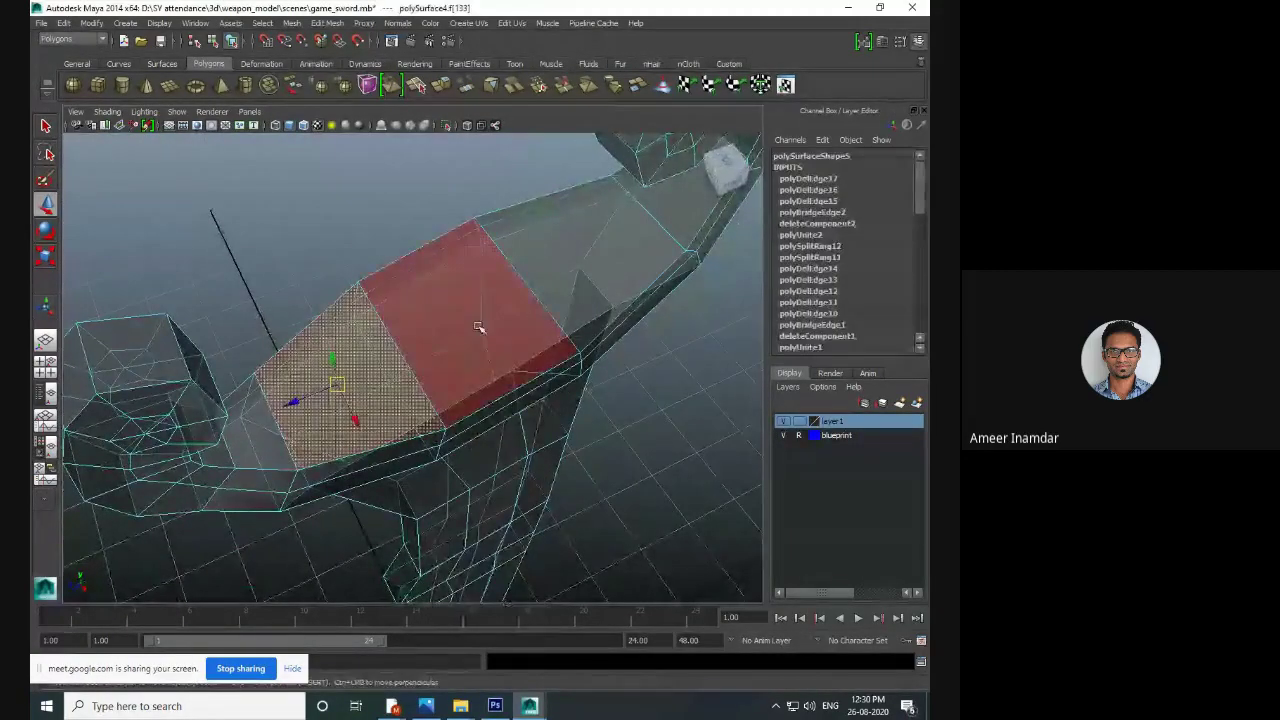
pyautogui.keyDown('shift'); pyautogui.click(480, 328); pyautogui.keyUp('shift')
pyautogui.keyDown('shift'); pyautogui.click(579, 267); pyautogui.keyUp('shift')
# - Extrude the three selected crossguard faces and move them straight up into the handle's gold collar
pyautogui.keyDown('alt'); pyautogui.moveTo(549, 314); pyautogui.dragTo(474, 413); pyautogui.keyUp('alt')
pyautogui.press('space')
pyautogui.press('space')
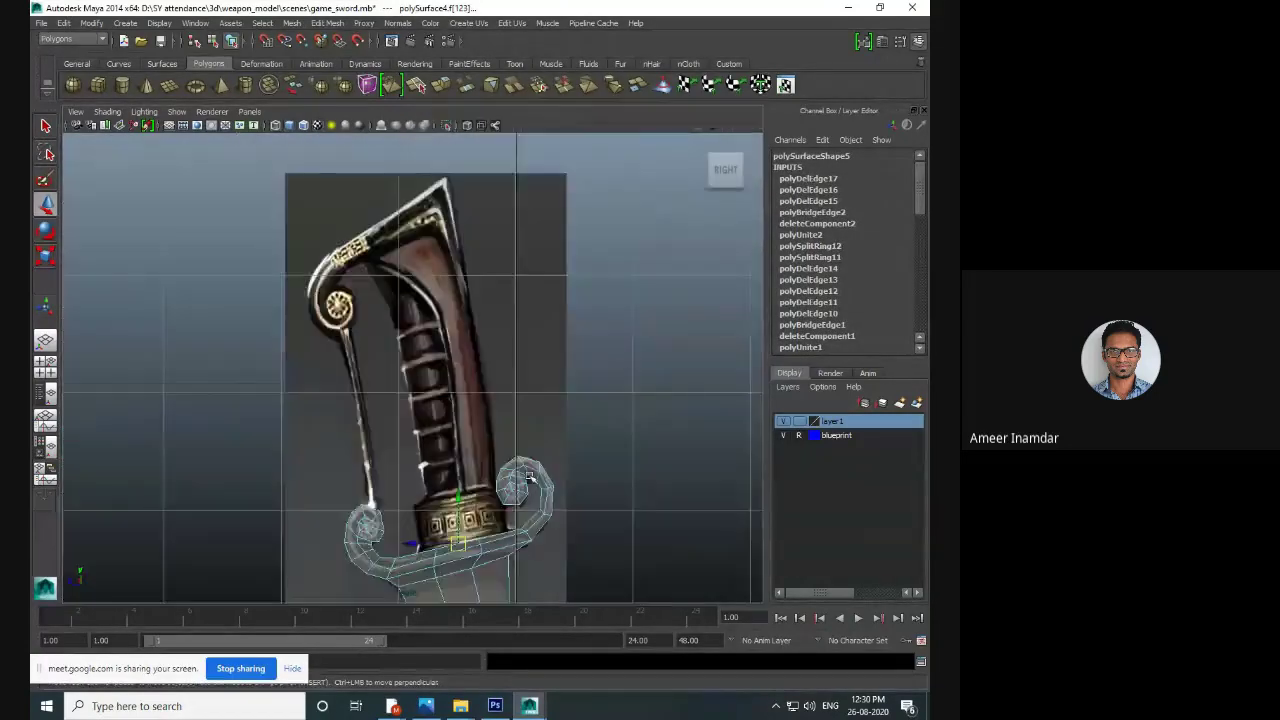
pyautogui.scroll(5, 484, 320)
pyautogui.scroll(2, 486, 318)
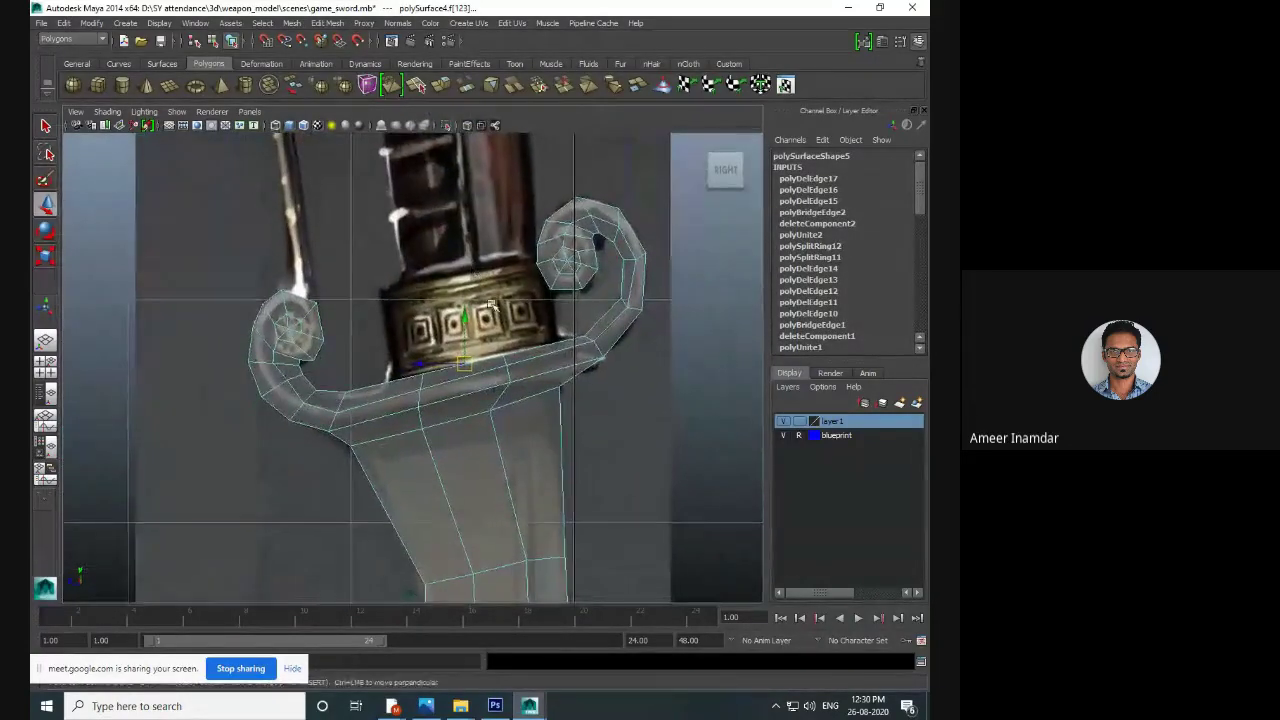
pyautogui.click(470, 87)
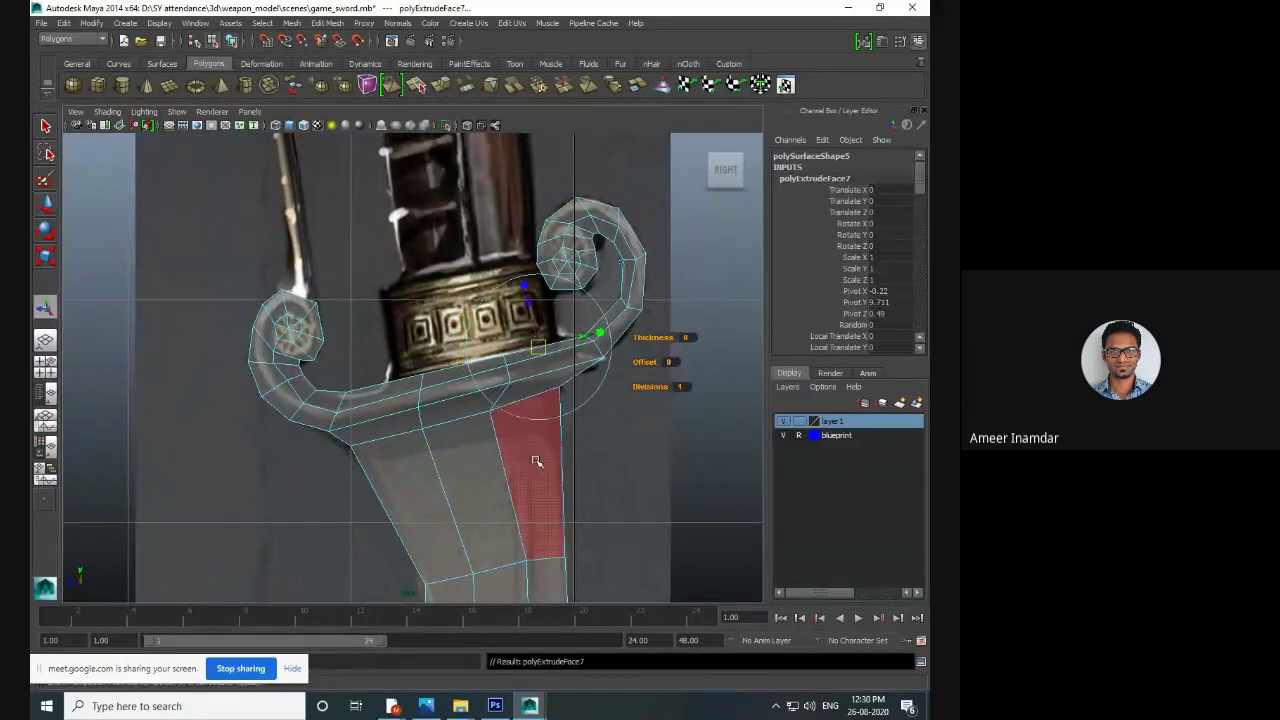
pyautogui.press('w')
pyautogui.moveTo(463, 323); pyautogui.dragTo(464, 278)
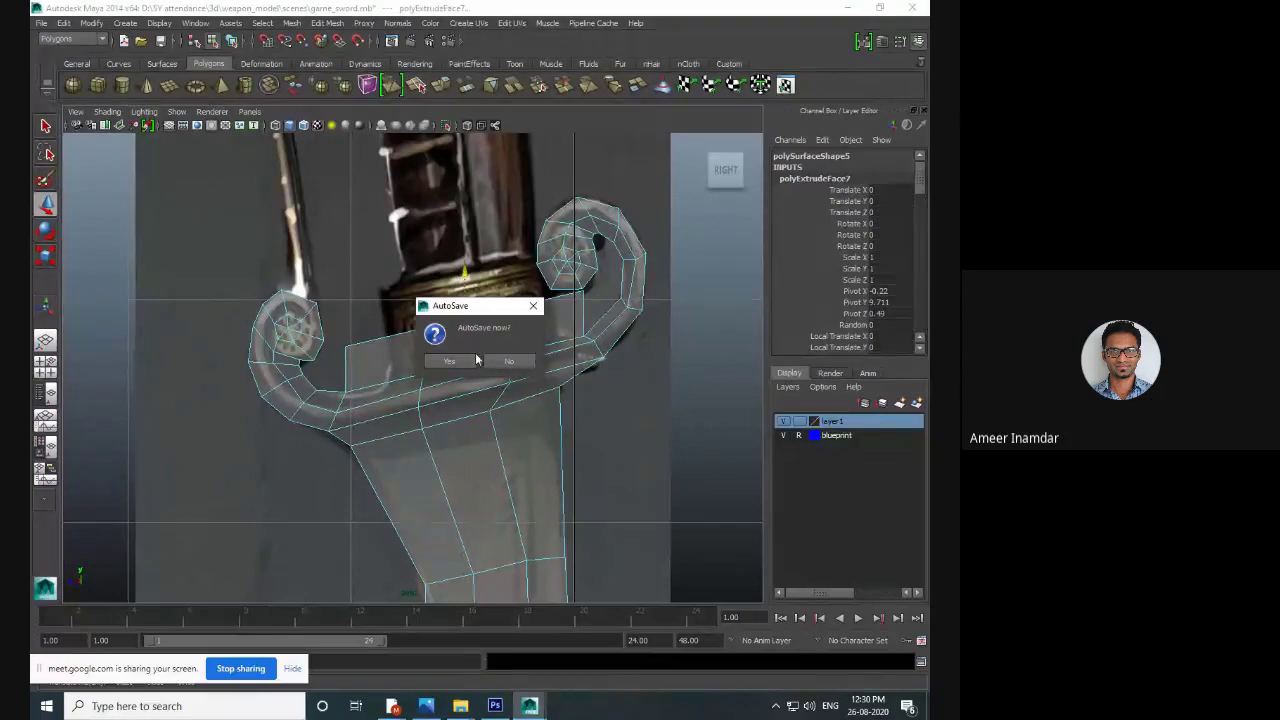
# - Accept the autosave and scale the extruded faces narrower along the length of the crossguard
pyautogui.click(456, 361)
pyautogui.press('e')
pyautogui.press('r')
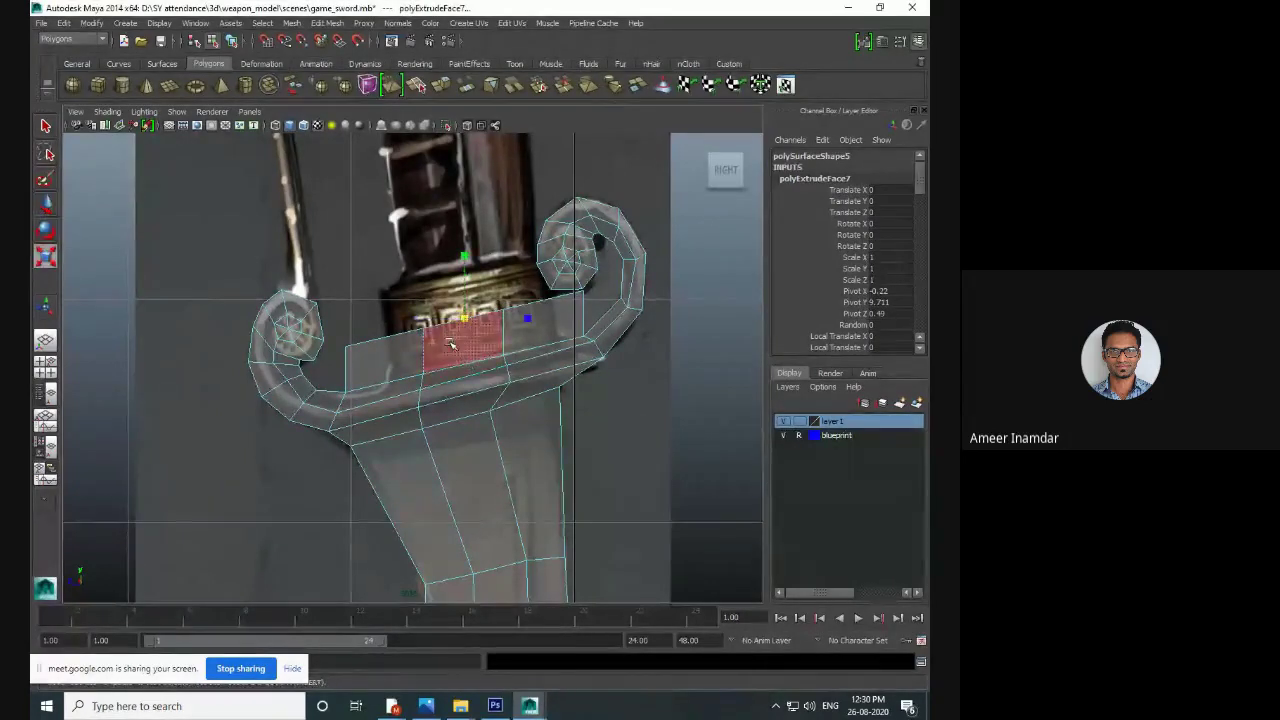
pyautogui.moveTo(528, 320); pyautogui.dragTo(501, 334)
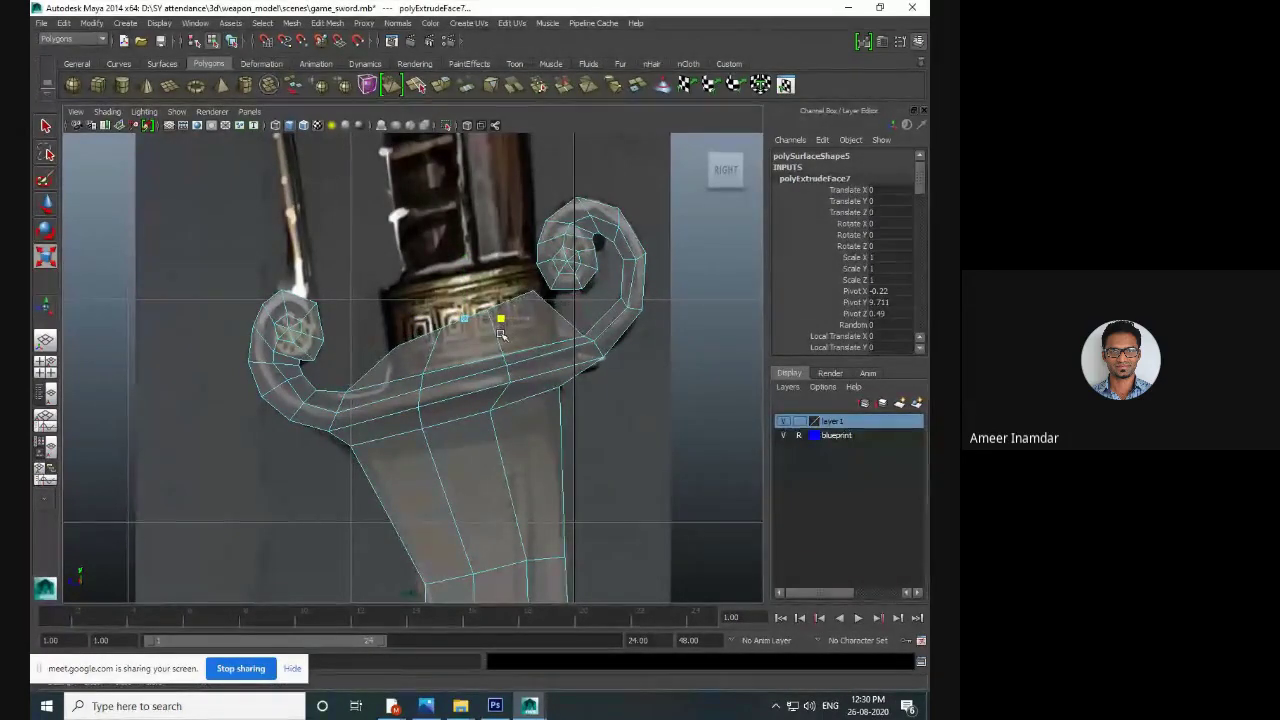
# - In vertex mode, lower the extrusion's four top vertex pairs onto the lower edge of the blueprint's gold collar
pyautogui.scroll(5, 520, 335)
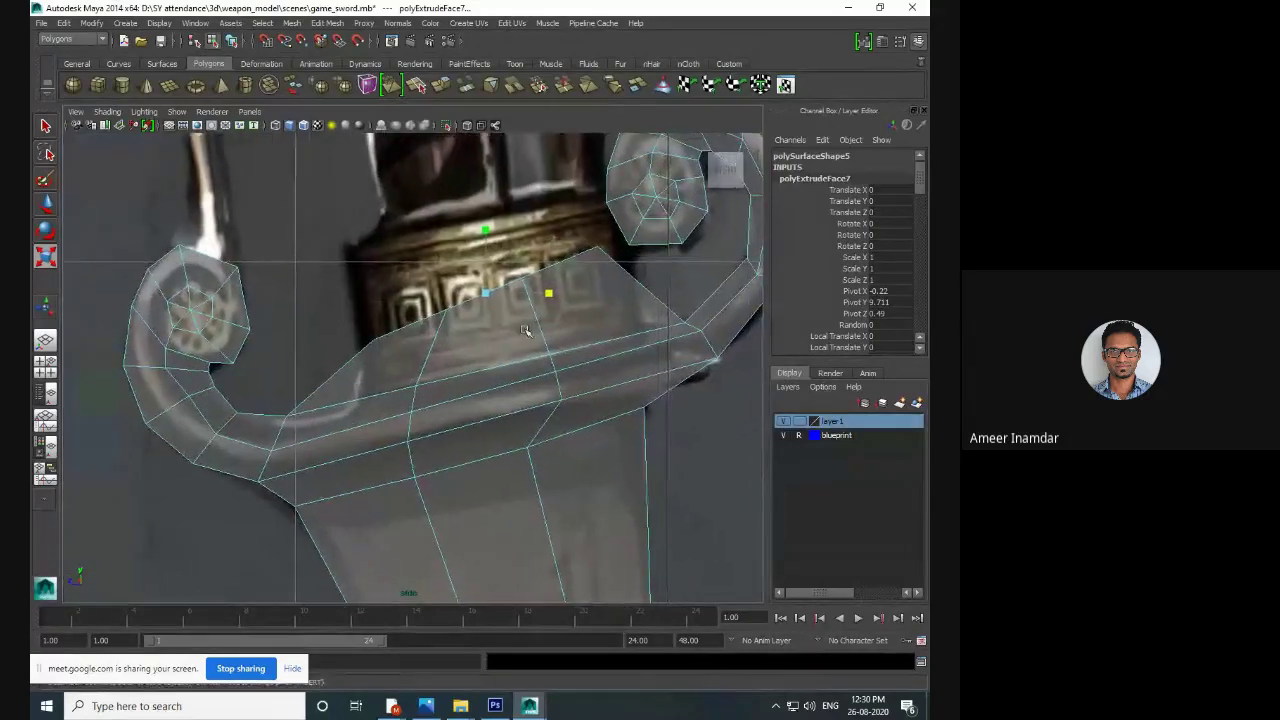
pyautogui.press('w')
pyautogui.moveTo(555, 285); pyautogui.dragTo(551, 238, button='right')
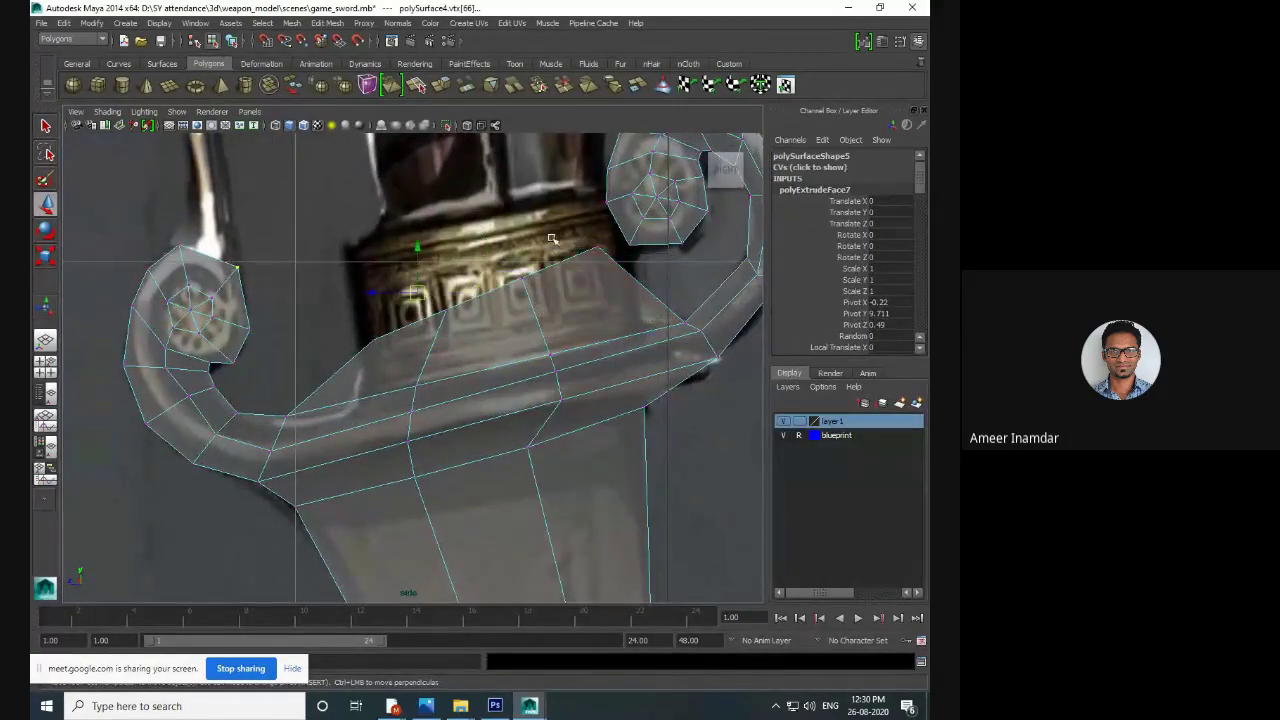
pyautogui.moveTo(606, 260); pyautogui.dragTo(634, 310)
pyautogui.moveTo(500, 262); pyautogui.dragTo(543, 333)
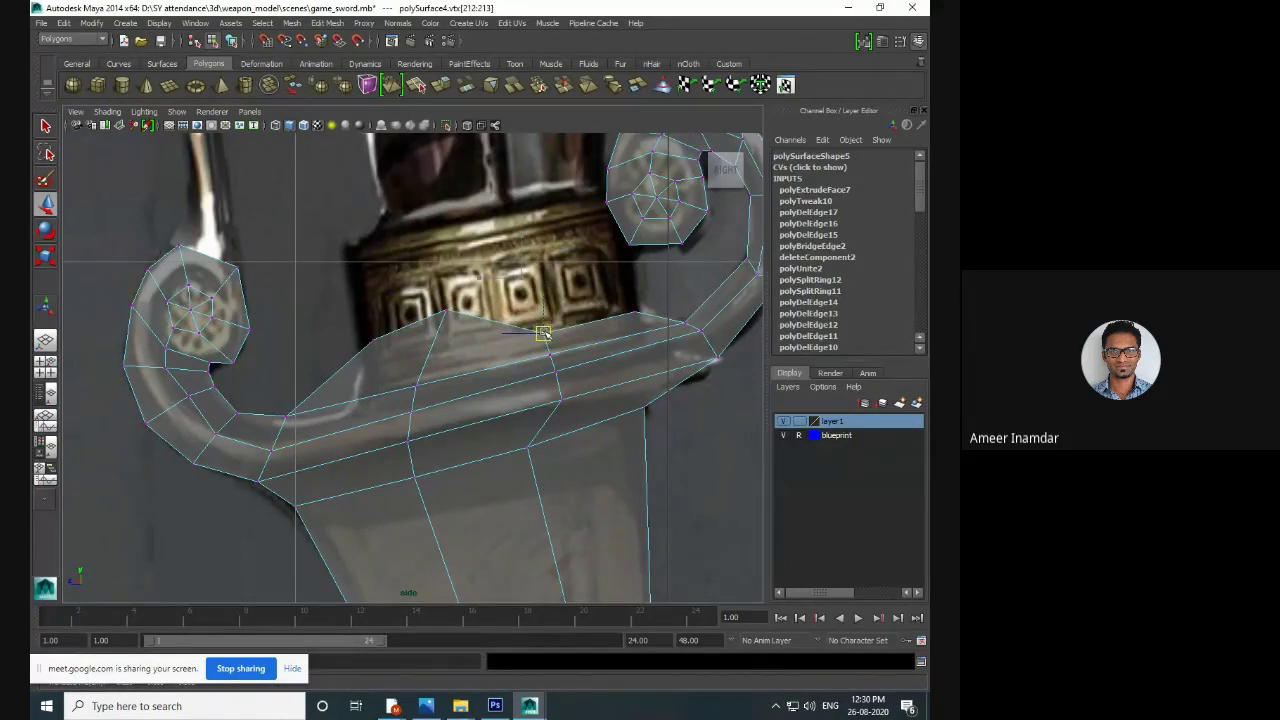
pyautogui.moveTo(435, 301); pyautogui.dragTo(448, 358)
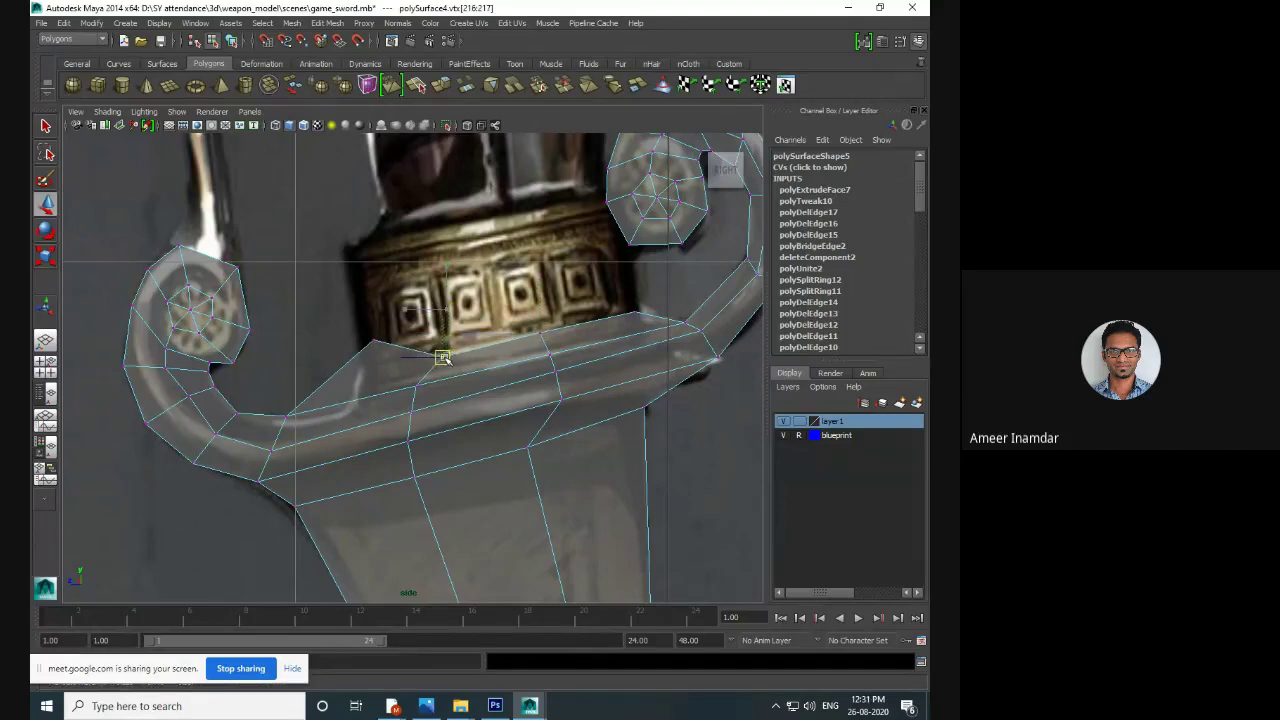
pyautogui.moveTo(345, 323); pyautogui.dragTo(369, 375)
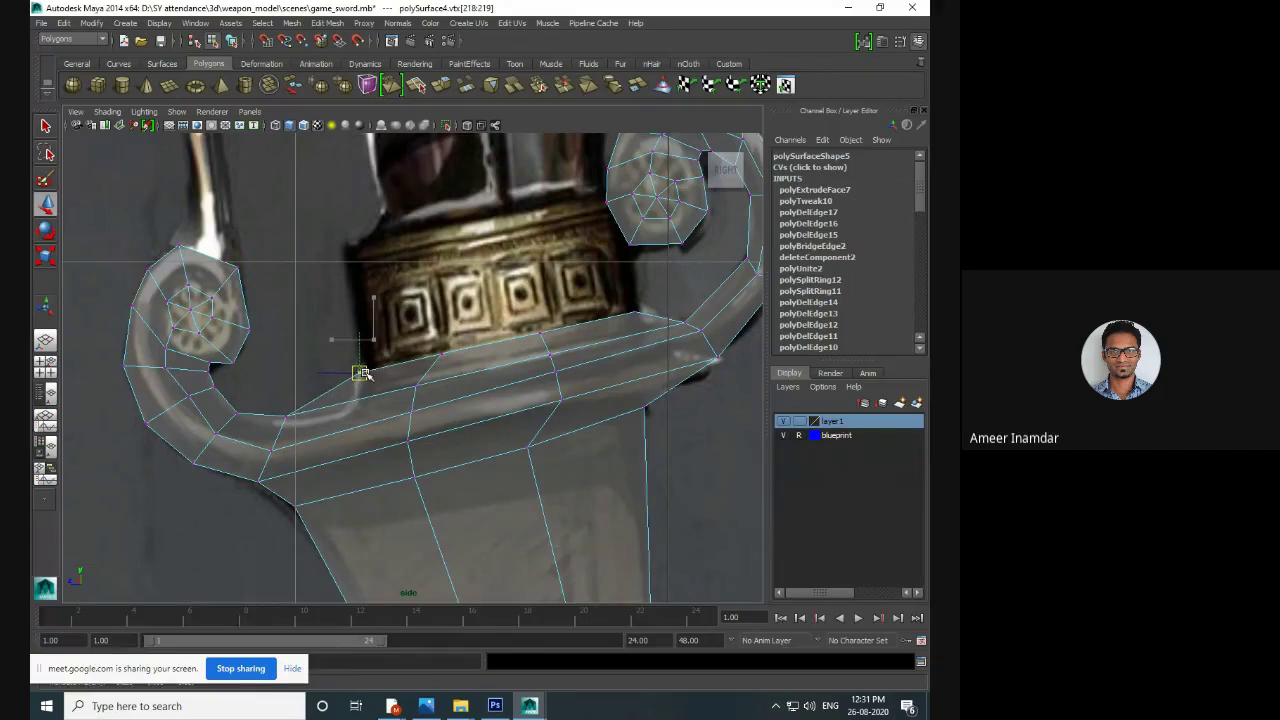
pyautogui.keyDown('alt'); pyautogui.moveTo(610, 289); pyautogui.dragTo(556, 368, button='middle'); pyautogui.keyUp('alt')
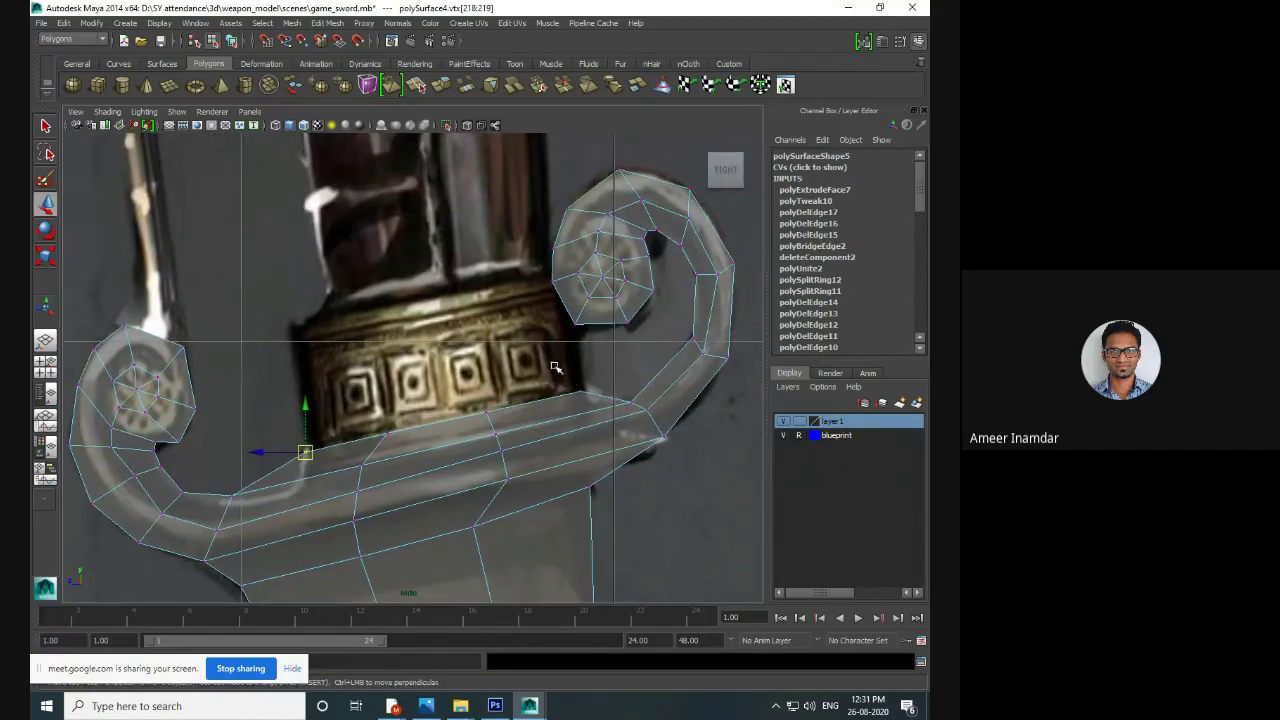
pyautogui.moveTo(566, 382)
pyautogui.mouseDown()
pyautogui.moveTo(592, 397)
pyautogui.moveTo(588, 386)
pyautogui.mouseUp()
# - Move the crossguard vertex beside the knuckle-guard-side loop inward to the foot of the gold collar
pyautogui.keyDown('alt'); pyautogui.moveTo(444, 318); pyautogui.dragTo(450, 366, button='middle'); pyautogui.keyUp('alt')
pyautogui.keyDown('alt'); pyautogui.moveTo(406, 421); pyautogui.dragTo(450, 332, button='middle'); pyautogui.keyUp('alt')
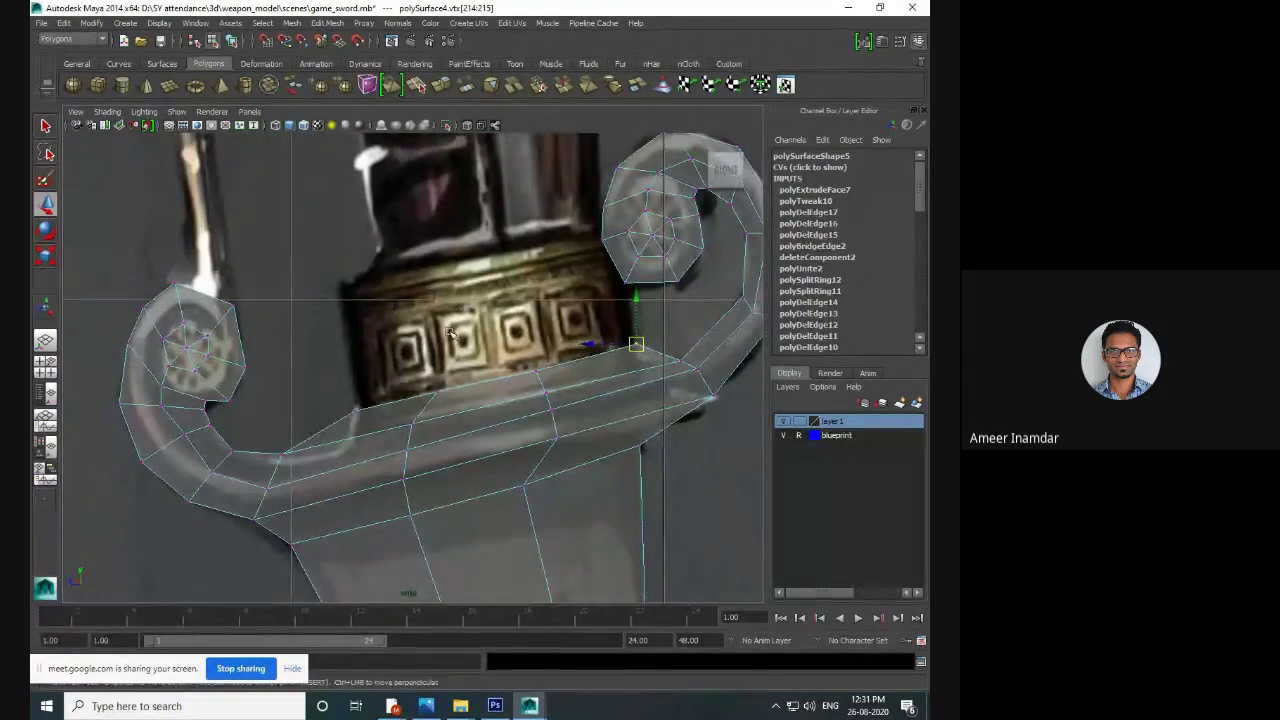
pyautogui.keyDown('alt'); pyautogui.moveTo(337, 439); pyautogui.dragTo(384, 354, button='middle'); pyautogui.keyUp('alt')
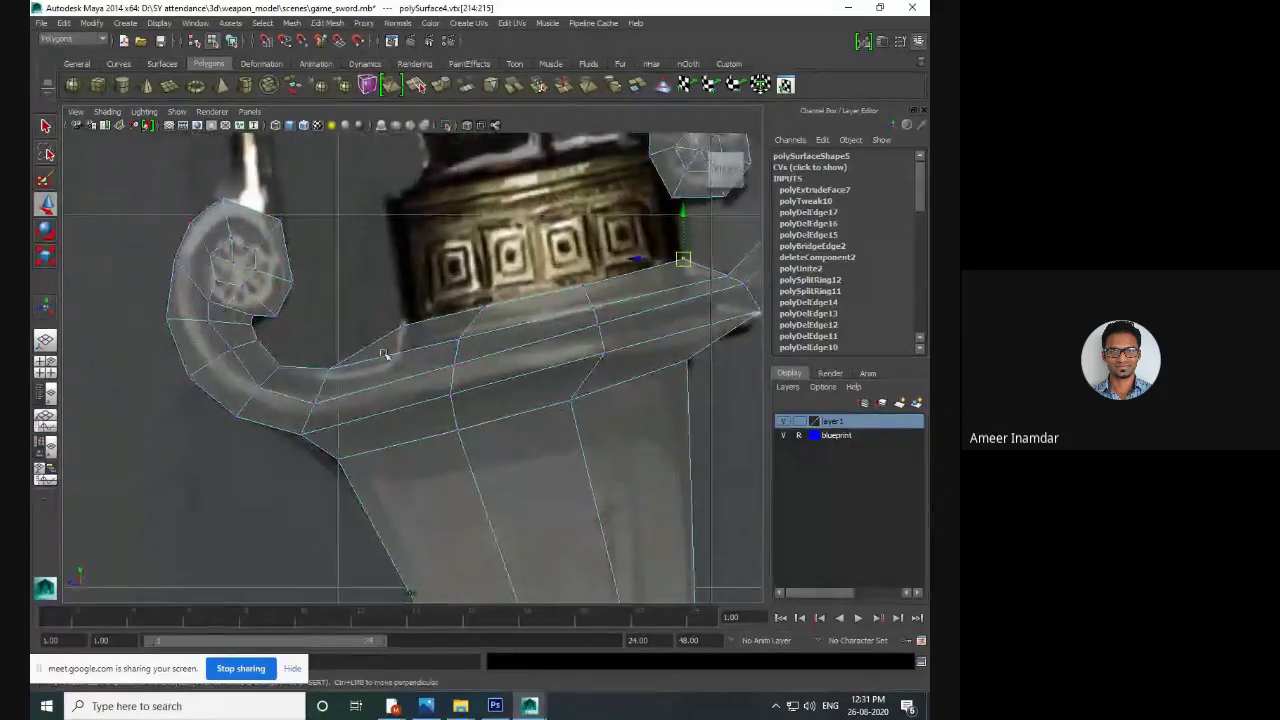
pyautogui.click(331, 369)
pyautogui.moveTo(388, 366); pyautogui.dragTo(391, 360)
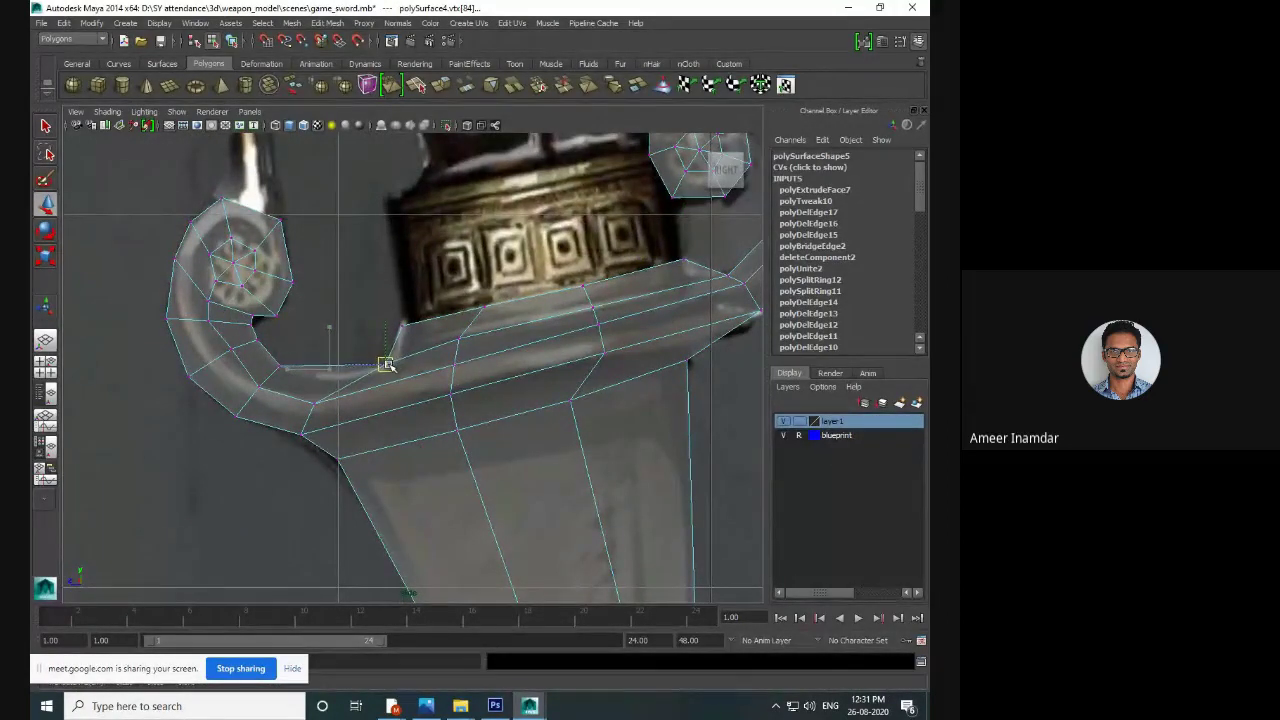
pyautogui.keyDown('alt'); pyautogui.moveTo(387, 365); pyautogui.dragTo(363, 375, button='middle'); pyautogui.keyUp('alt')
# - Fine-tune the middle and corner vertices of the crossguard just below the collar to follow the blueprint
pyautogui.click(432, 346)
pyautogui.moveTo(436, 350); pyautogui.dragTo(438, 351)
pyautogui.keyDown('alt'); pyautogui.moveTo(487, 335); pyautogui.dragTo(448, 345, button='middle'); pyautogui.keyUp('alt')
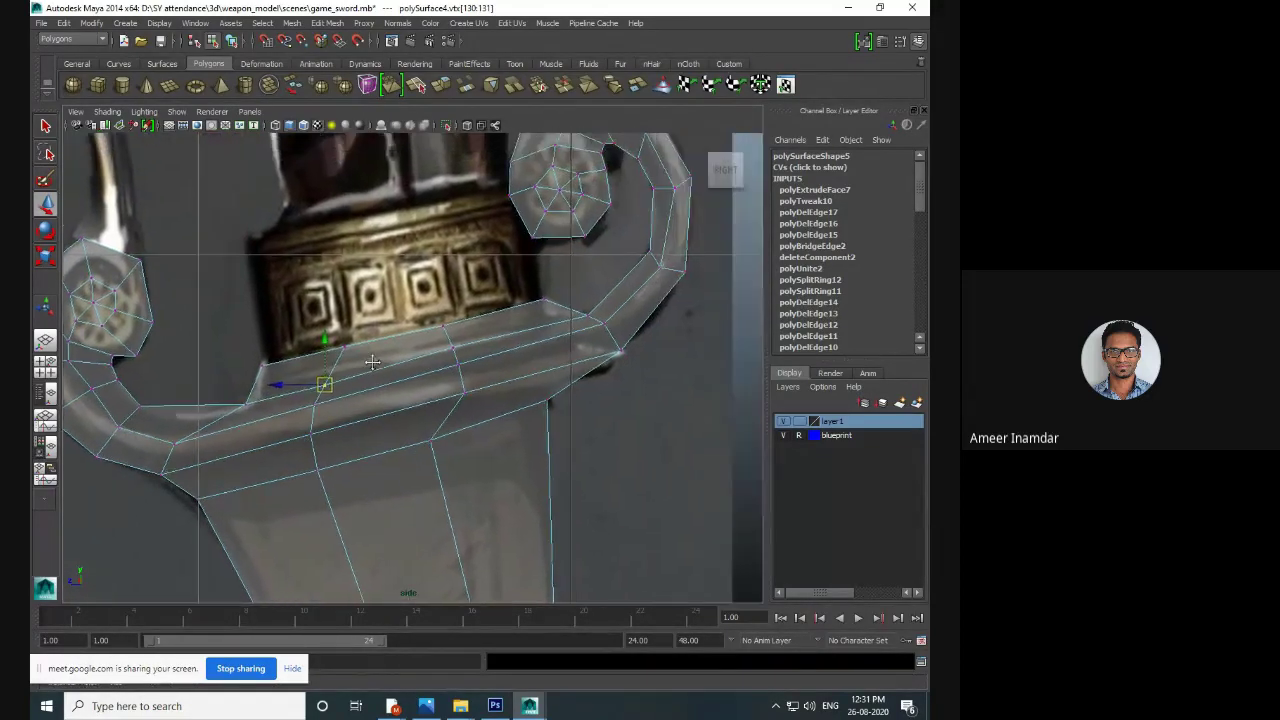
pyautogui.click(457, 348)
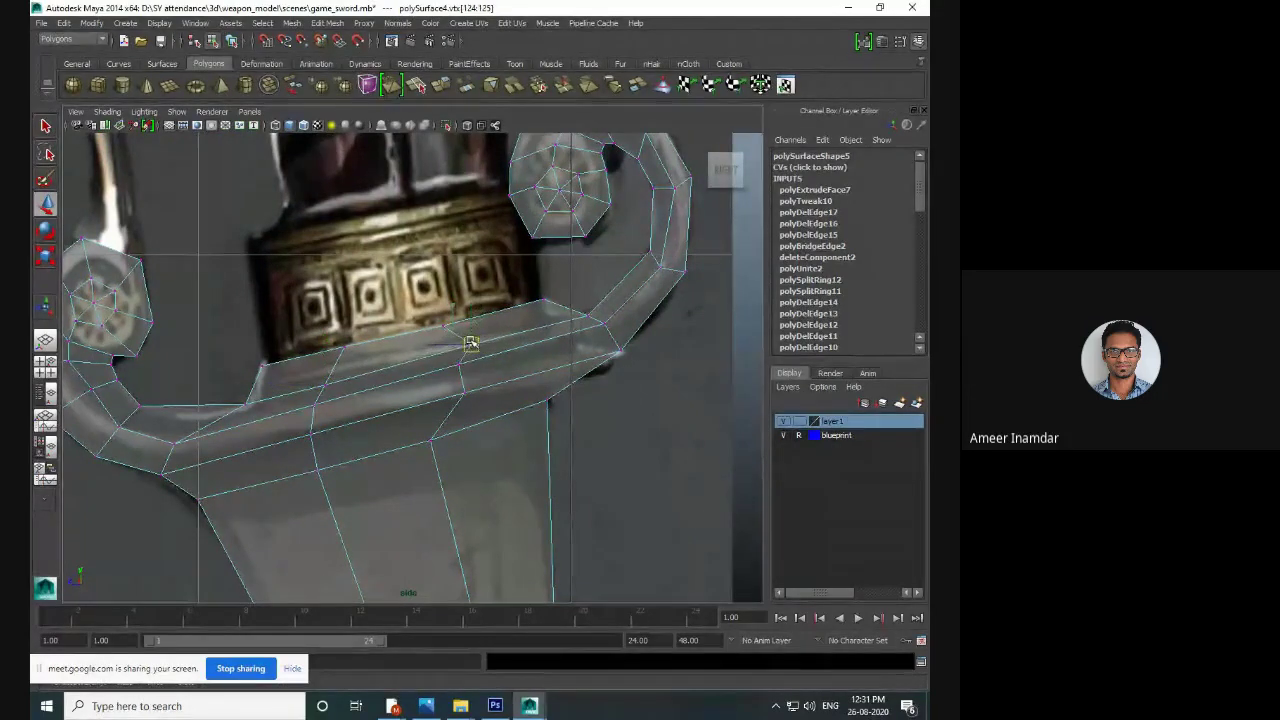
pyautogui.keyDown('alt'); pyautogui.moveTo(457, 348); pyautogui.dragTo(491, 381, button='middle'); pyautogui.keyUp('alt')
pyautogui.click(300, 398)
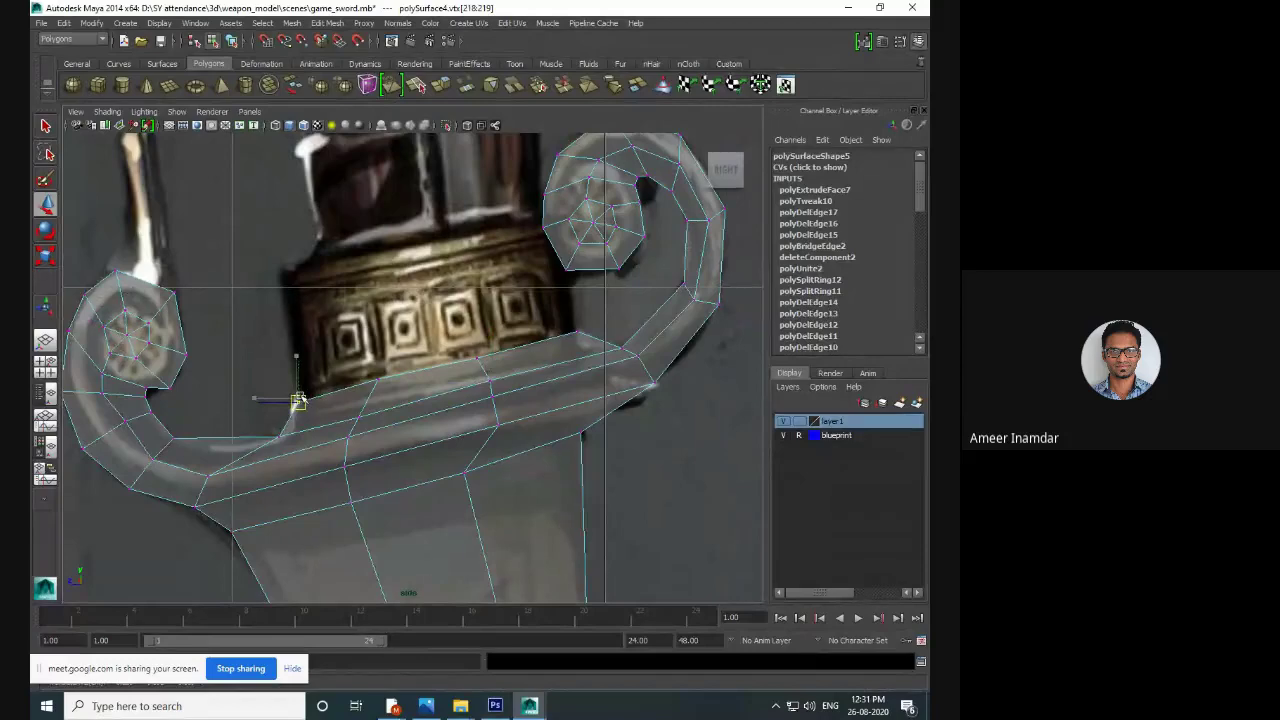
pyautogui.click(373, 384)
pyautogui.keyDown('alt'); pyautogui.moveTo(444, 271); pyautogui.dragTo(420, 309, button='middle'); pyautogui.keyUp('alt')
# - In the perspective view, select the three faces on top of the raised crossguard section in face mode
pyautogui.press('space')
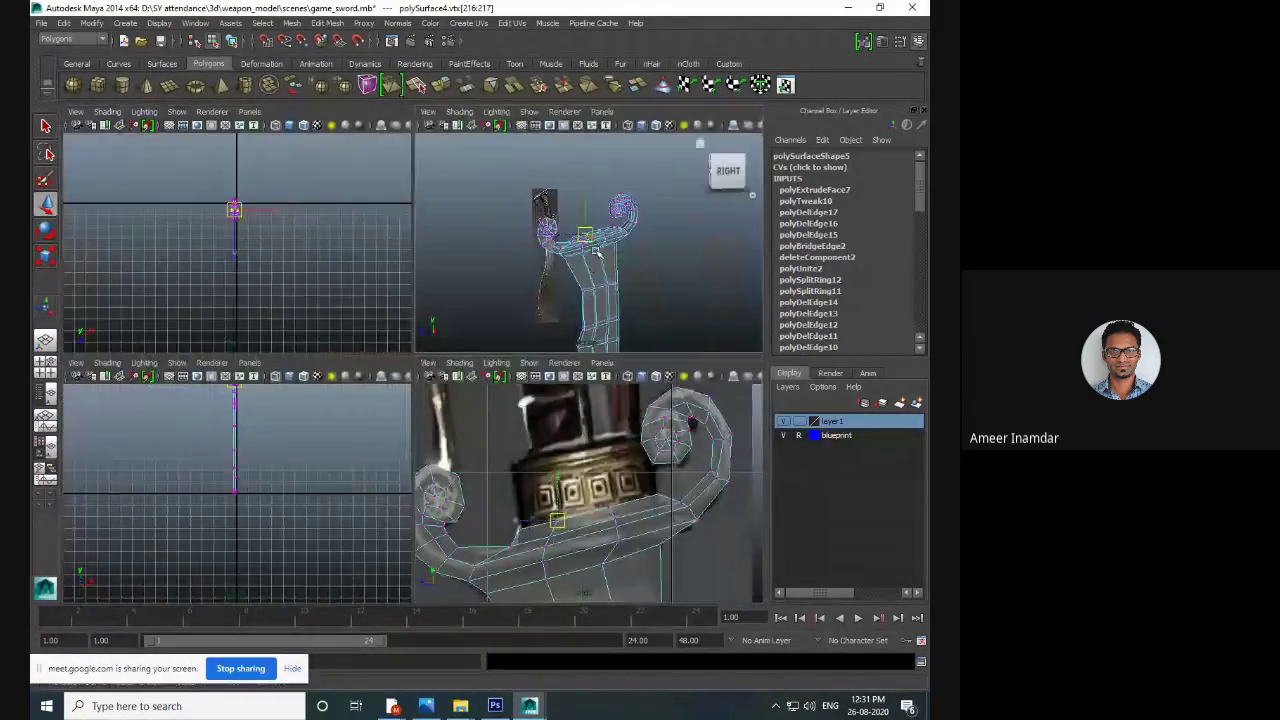
pyautogui.press('space')
pyautogui.scroll(5, 543, 281)
pyautogui.keyDown('alt'); pyautogui.moveTo(543, 281); pyautogui.dragTo(555, 352); pyautogui.keyUp('alt')
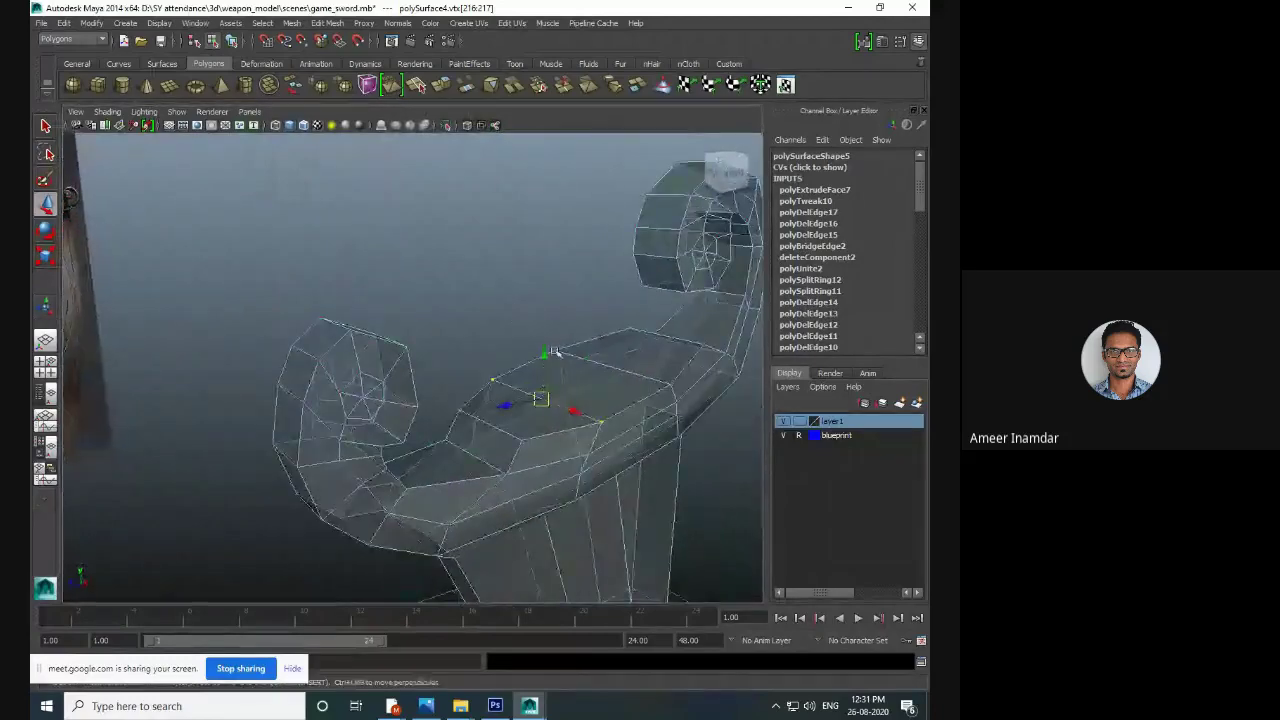
pyautogui.moveTo(624, 367); pyautogui.dragTo(630, 394, button='right')
pyautogui.click(597, 386)
pyautogui.keyDown('shift'); pyautogui.click(656, 350); pyautogui.keyUp('shift')
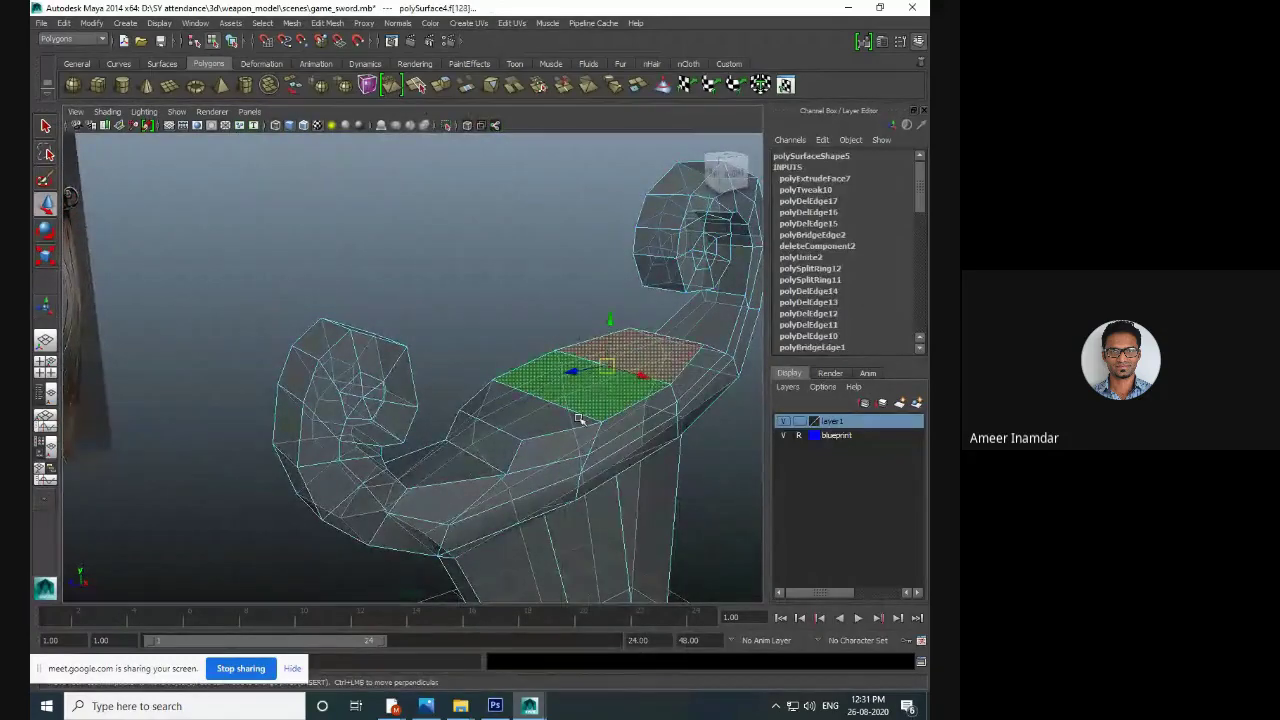
pyautogui.keyDown('shift'); pyautogui.click(533, 419); pyautogui.keyUp('shift')
# - Extrude the three faces in the side view up to the top of the gold collar and align them with its sides
pyautogui.press('space')
pyautogui.press('space')
pyautogui.keyDown('alt'); pyautogui.moveTo(512, 336); pyautogui.dragTo(514, 355, button='middle'); pyautogui.keyUp('alt')
pyautogui.click(444, 90)
pyautogui.moveTo(482, 358); pyautogui.dragTo(453, 226)
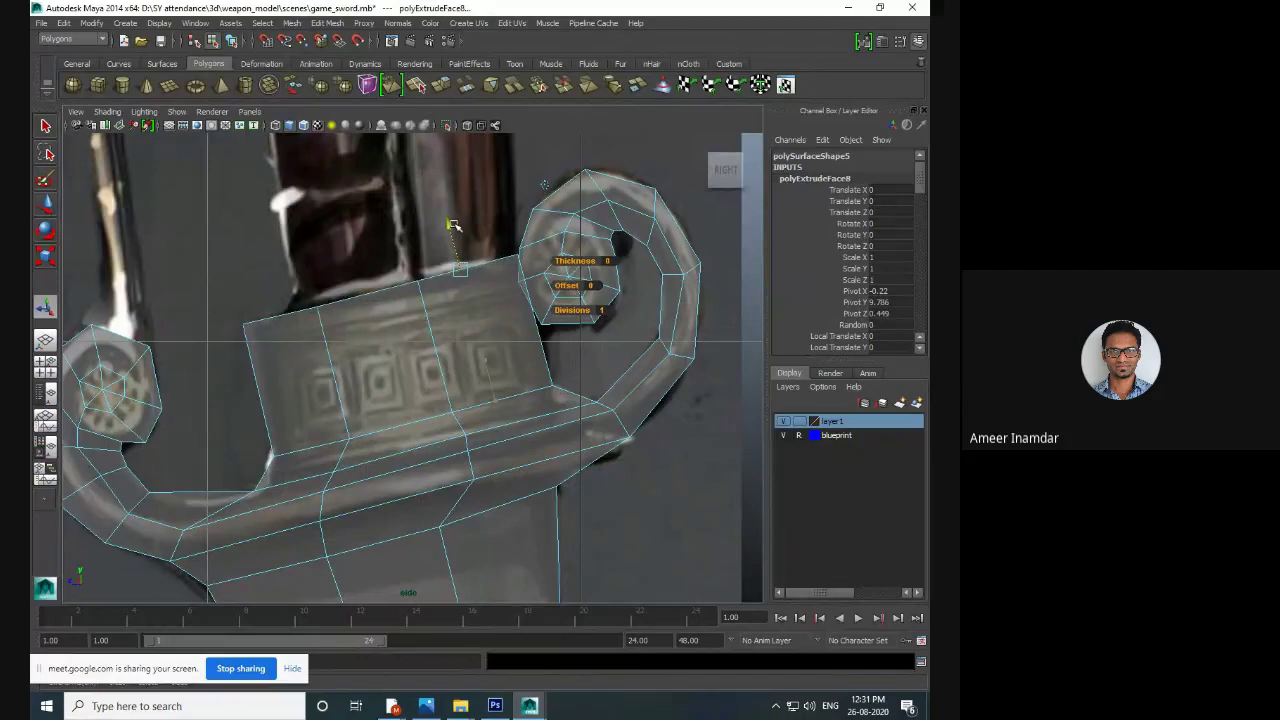
pyautogui.press('w')
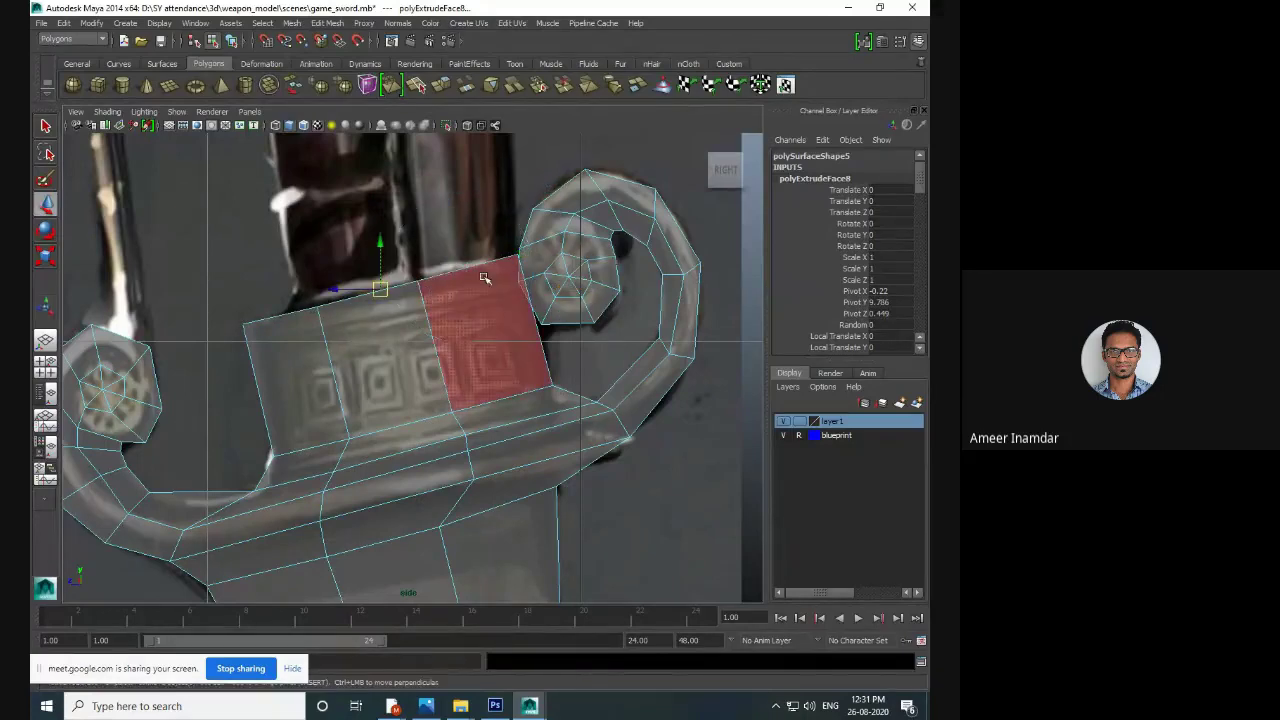
pyautogui.moveTo(340, 289); pyautogui.dragTo(352, 287)
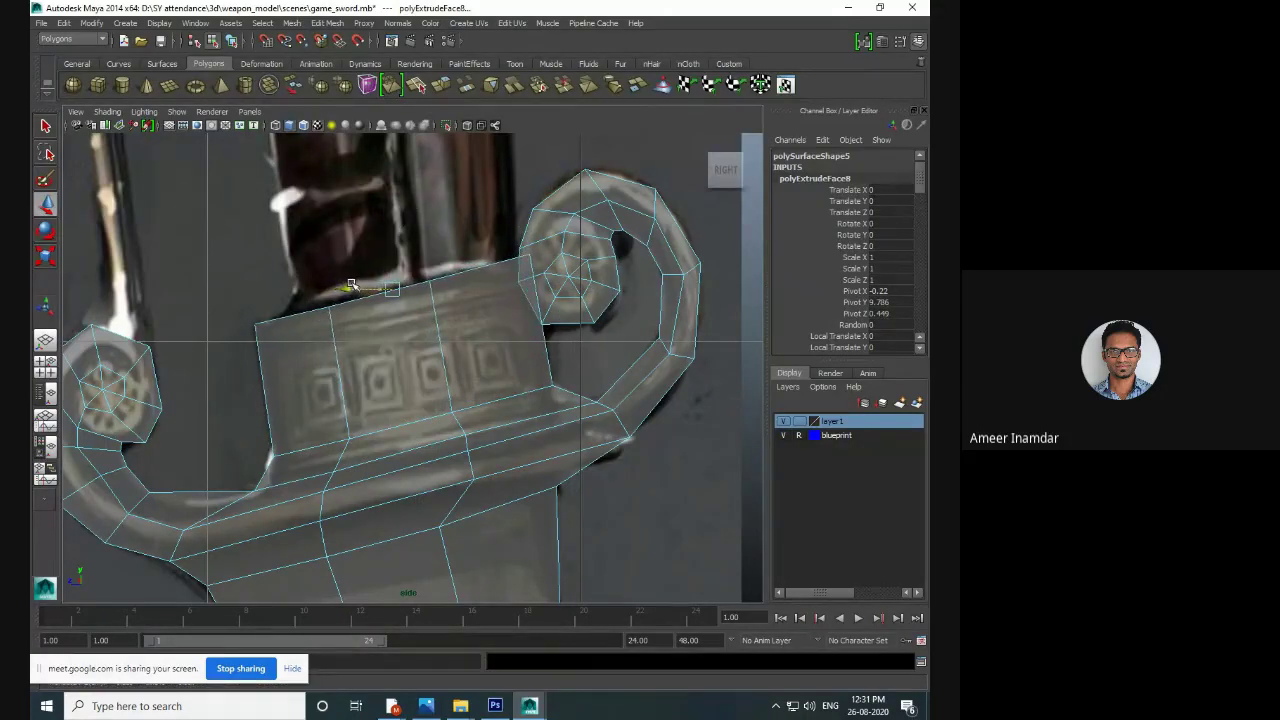
# - Extrude the faces at the top of the gold collar once more
pyautogui.moveTo(366, 246)
pyautogui.keyDown('alt'); pyautogui.mouseDown(button='middle')
pyautogui.moveTo(349, 313)
pyautogui.moveTo(354, 370)
pyautogui.mouseUp(button='middle'); pyautogui.keyUp('alt')
pyautogui.keyDown('alt'); pyautogui.moveTo(417, 327); pyautogui.dragTo(415, 375, button='middle'); pyautogui.keyUp('alt')
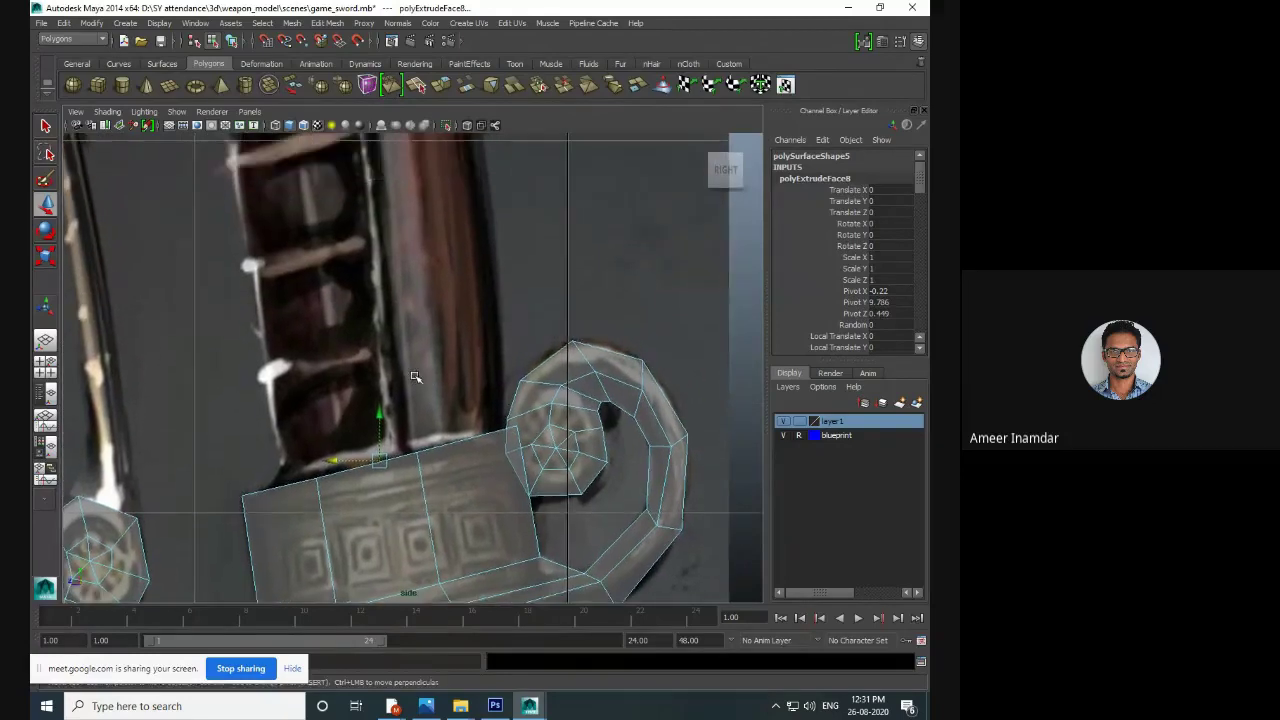
pyautogui.keyDown('alt'); pyautogui.moveTo(428, 312); pyautogui.dragTo(428, 343, button='middle'); pyautogui.keyUp('alt')
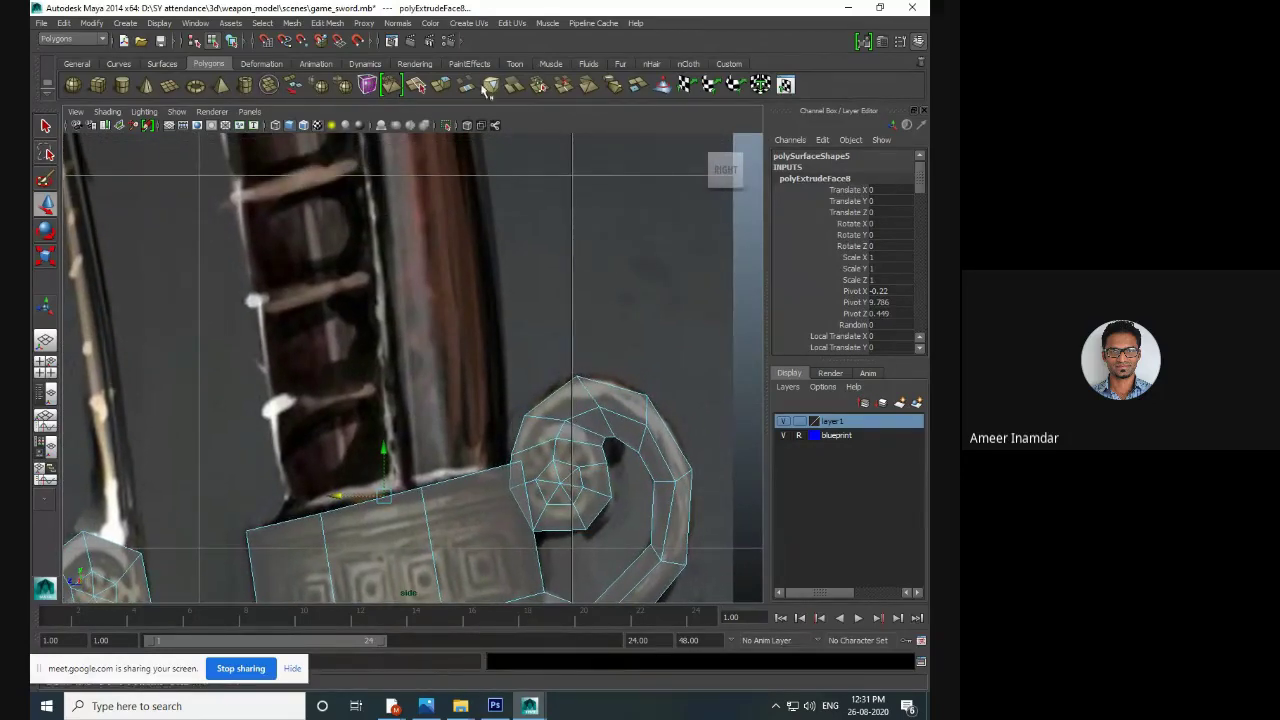
pyautogui.click(445, 86)
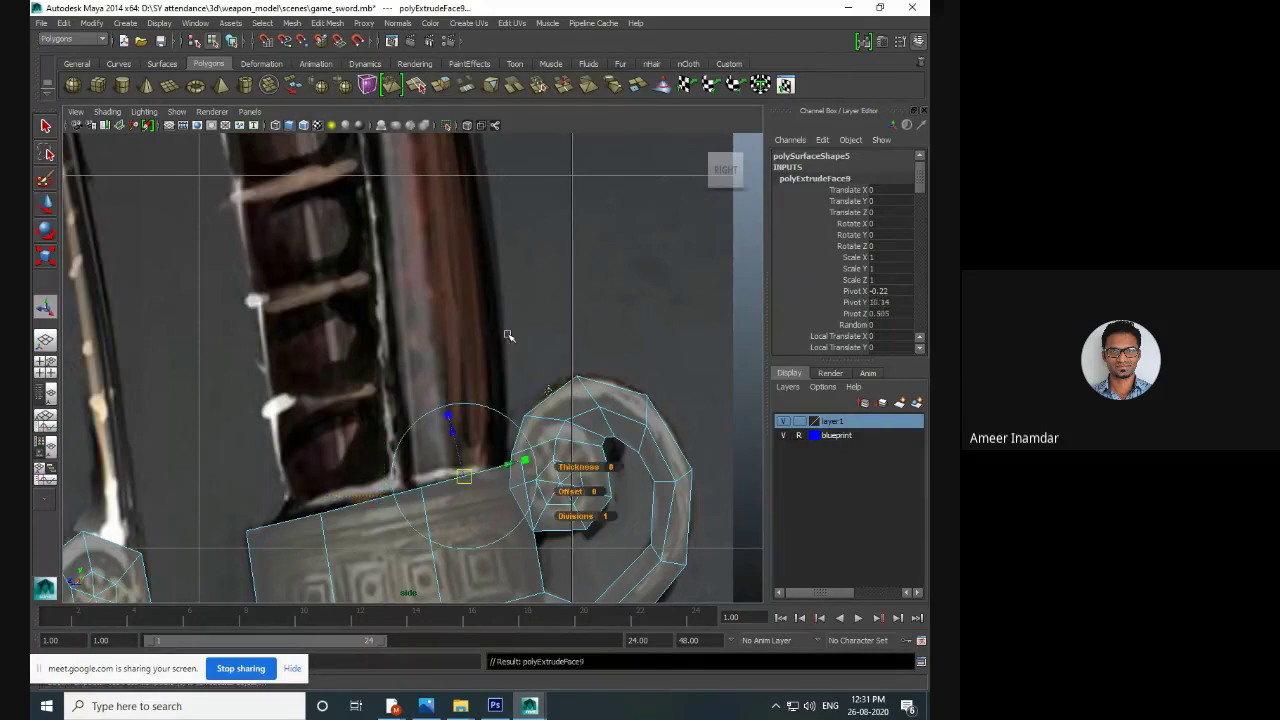
pyautogui.scroll(-5, 476, 428)
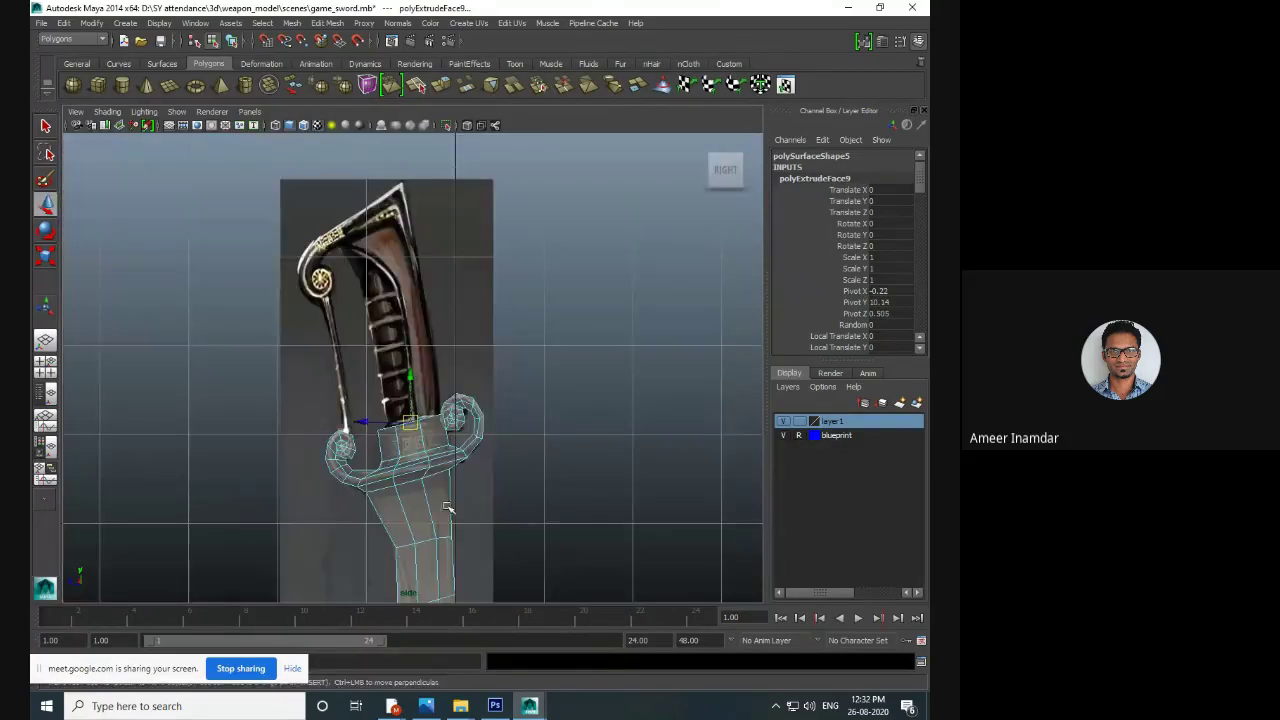
pyautogui.scroll(1, 447, 412)
pyautogui.moveTo(411, 424); pyautogui.dragTo(405, 207)
pyautogui.scroll(3, 491, 351)
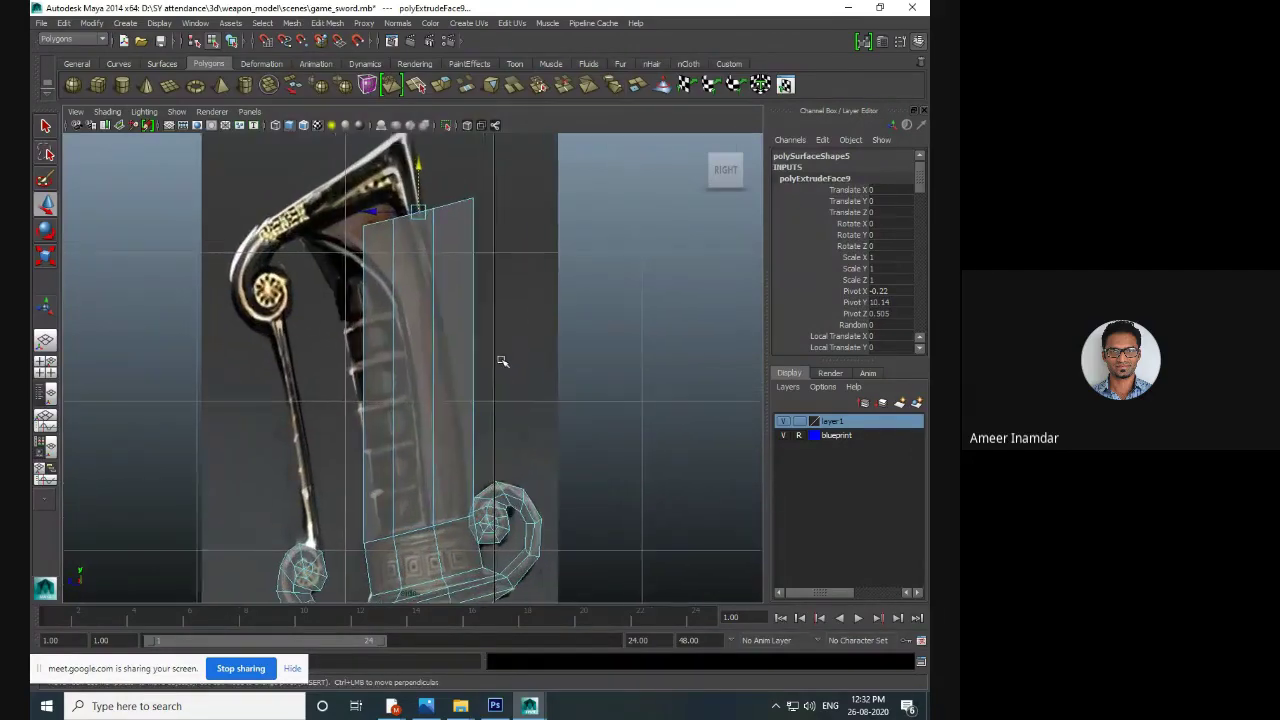
pyautogui.hotkey('ctrl', 'z')
# - Raise the extruded faces slightly to the grip's base, scale them narrower and shift them to match the grip
pyautogui.scroll(6, 486, 443)
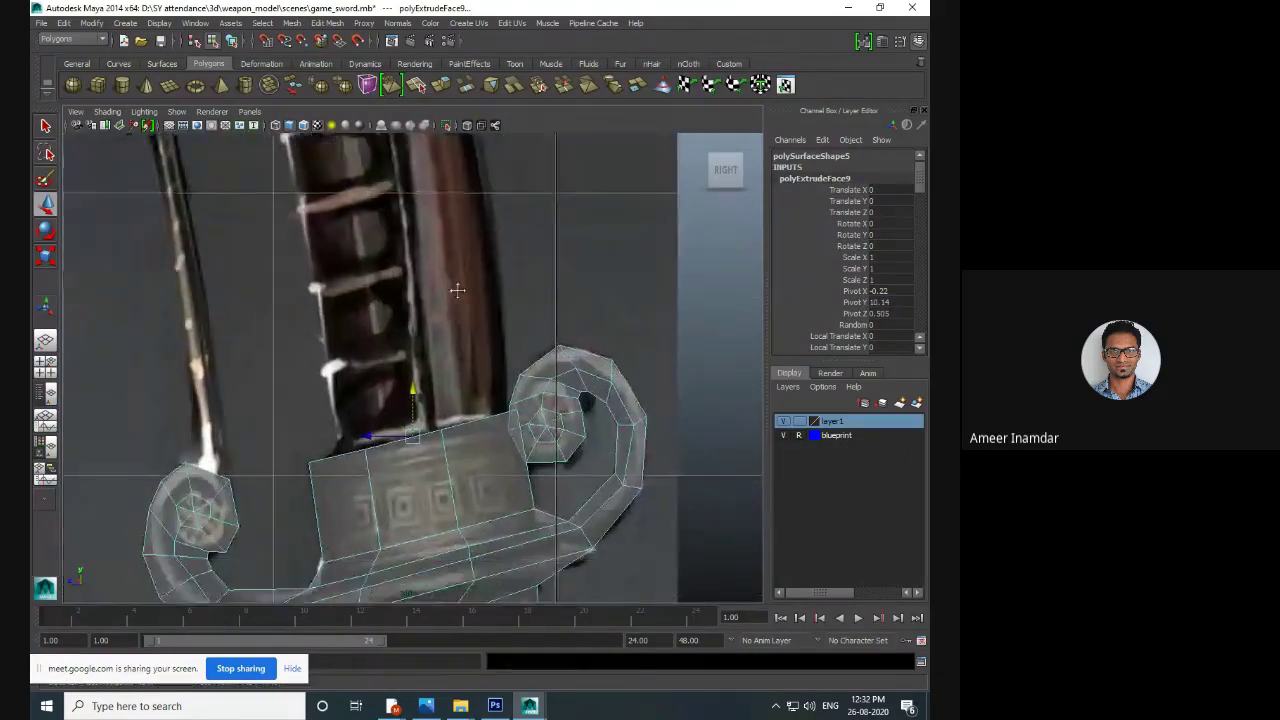
pyautogui.moveTo(413, 338); pyautogui.dragTo(417, 322)
pyautogui.press('e')
pyautogui.press('r')
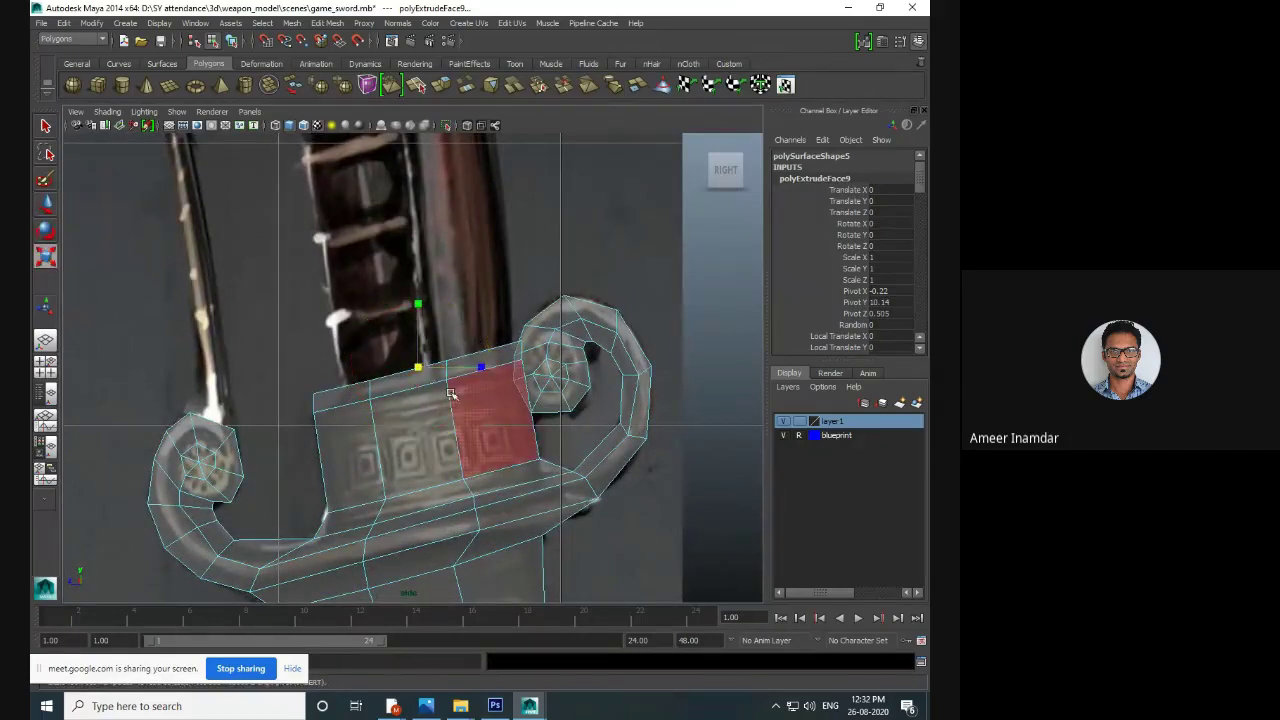
pyautogui.moveTo(480, 368); pyautogui.dragTo(456, 372)
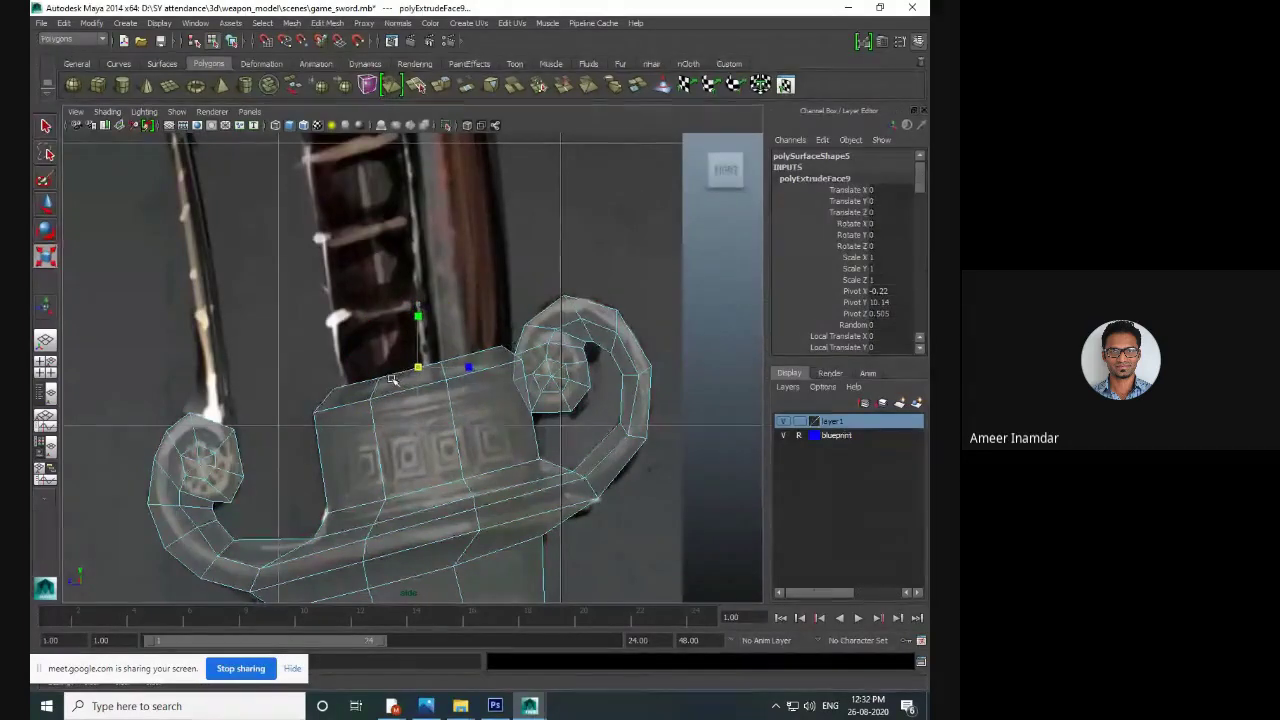
pyautogui.press('w')
pyautogui.moveTo(420, 369); pyautogui.dragTo(428, 369)
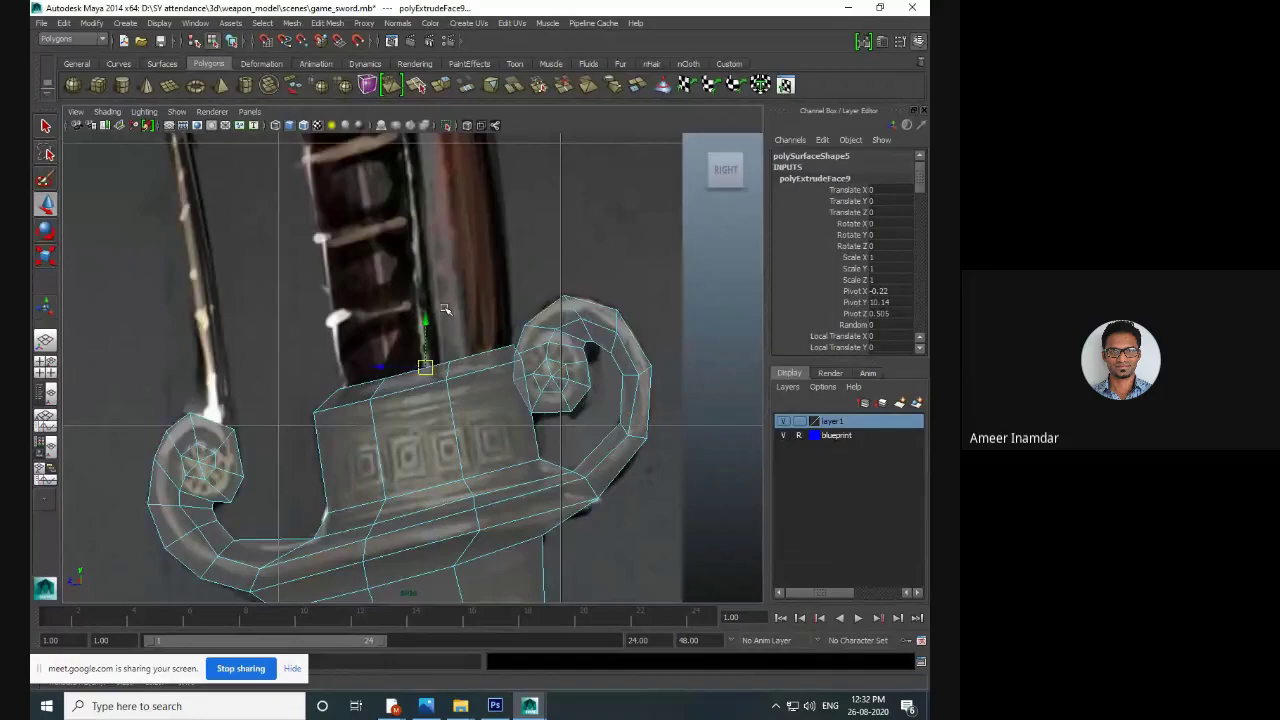
# - Extrude the faces along the grip in two sections, first to its upper middle and again up into the pommel
pyautogui.scroll(-6, 445, 310)
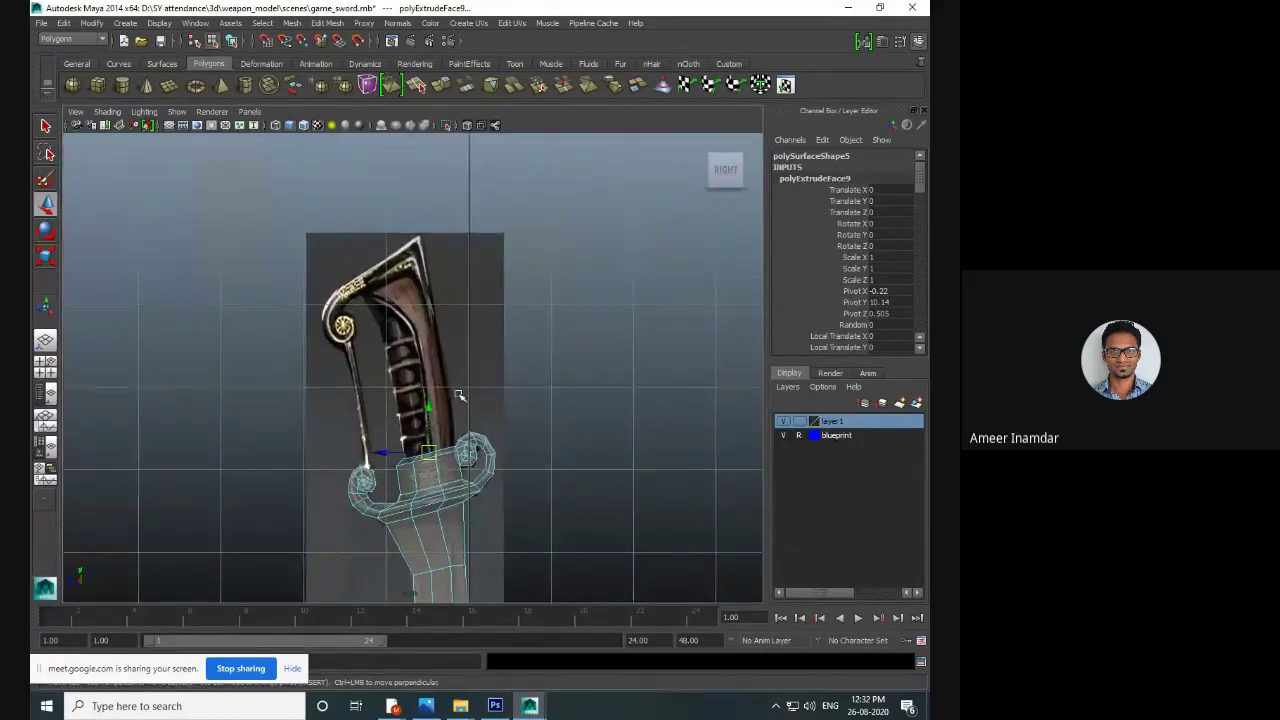
pyautogui.scroll(4, 458, 396)
pyautogui.click(447, 88)
pyautogui.moveTo(441, 485); pyautogui.dragTo(424, 372)
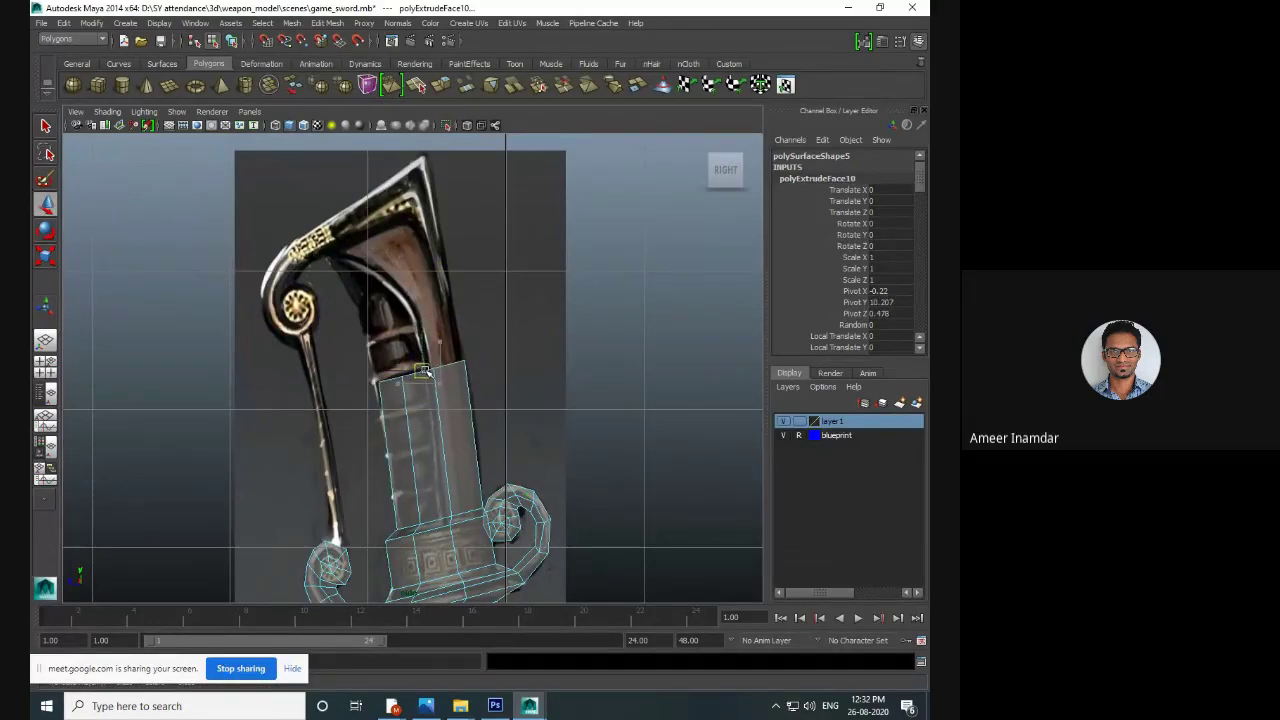
pyautogui.keyDown('alt'); pyautogui.moveTo(467, 245); pyautogui.dragTo(475, 302, button='middle'); pyautogui.keyUp('alt')
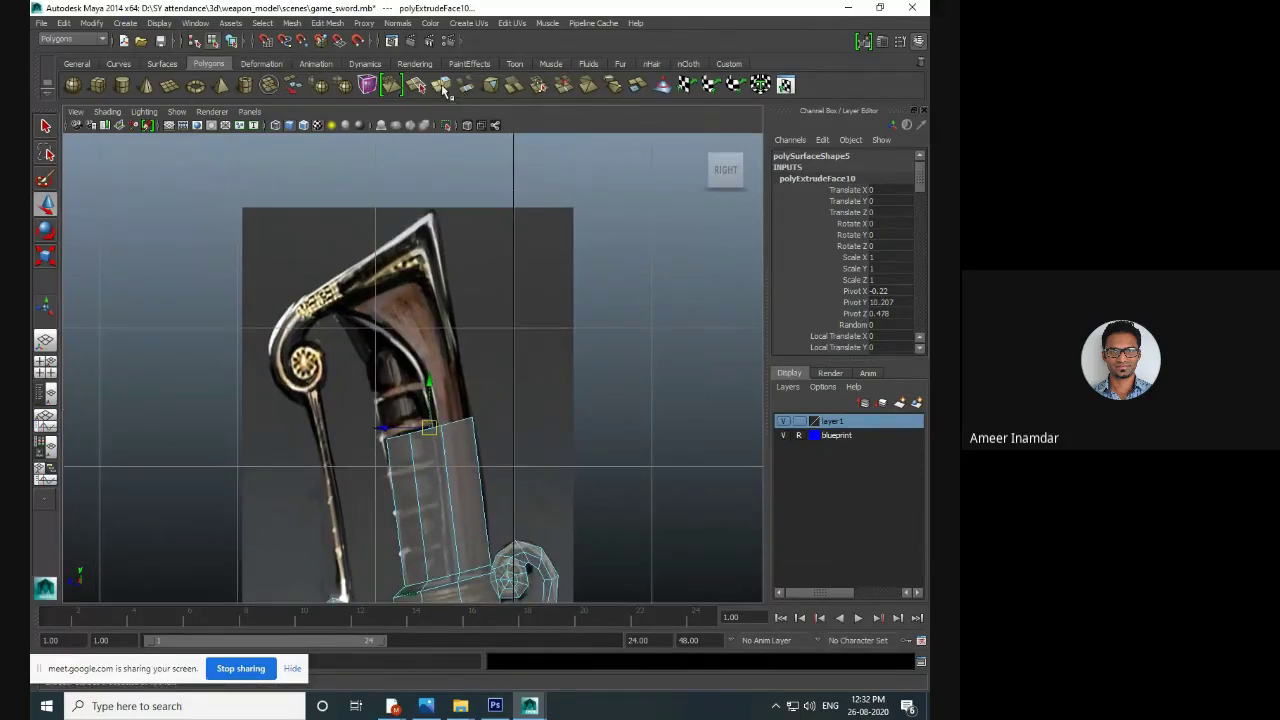
pyautogui.click(442, 86)
pyautogui.moveTo(444, 375); pyautogui.dragTo(398, 203)
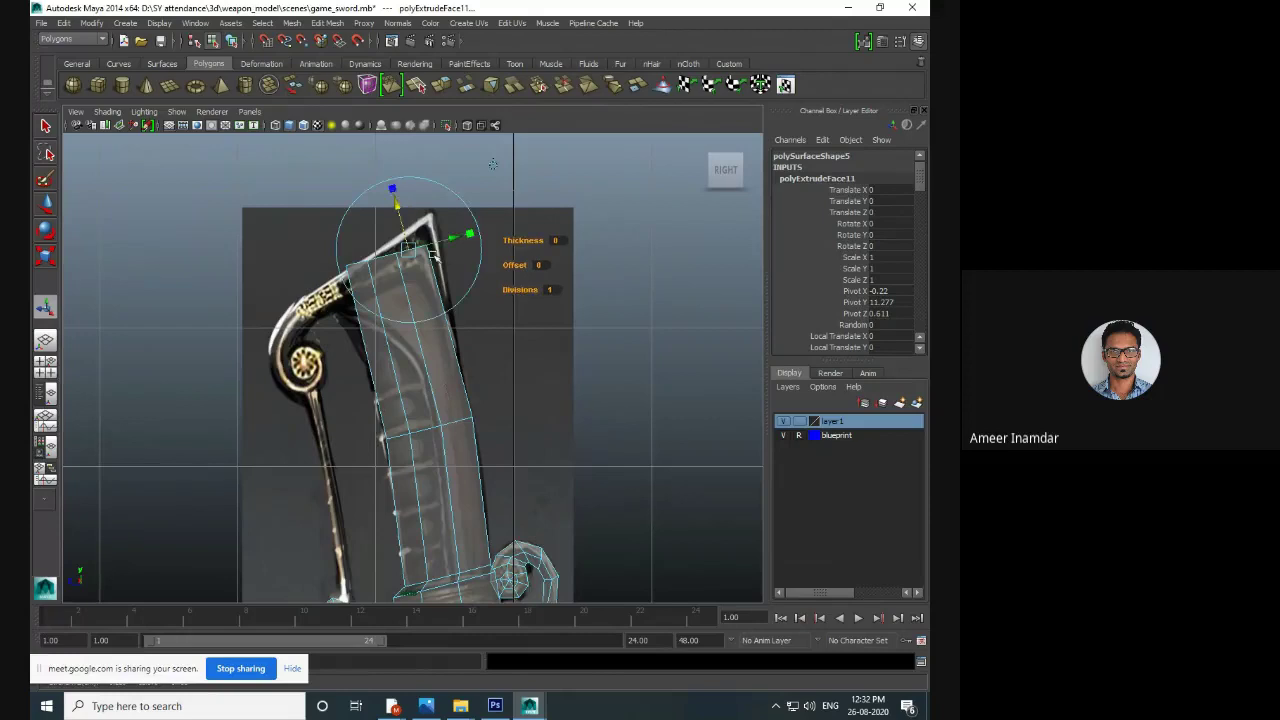
# - In vertex mode, move the handle's rear top vertices up to the pommel tip and along its slanted upper edge
pyautogui.scroll(3, 446, 288)
pyautogui.keyDown('alt'); pyautogui.moveTo(446, 288); pyautogui.dragTo(468, 353, button='middle'); pyautogui.keyUp('alt')
pyautogui.moveTo(468, 351); pyautogui.dragTo(425, 345, button='right')
pyautogui.keyDown('alt'); pyautogui.moveTo(472, 287); pyautogui.dragTo(479, 296, button='middle'); pyautogui.keyUp('alt')
pyautogui.press('w')
pyautogui.moveTo(458, 238); pyautogui.dragTo(474, 191)
pyautogui.moveTo(404, 248); pyautogui.dragTo(490, 310)
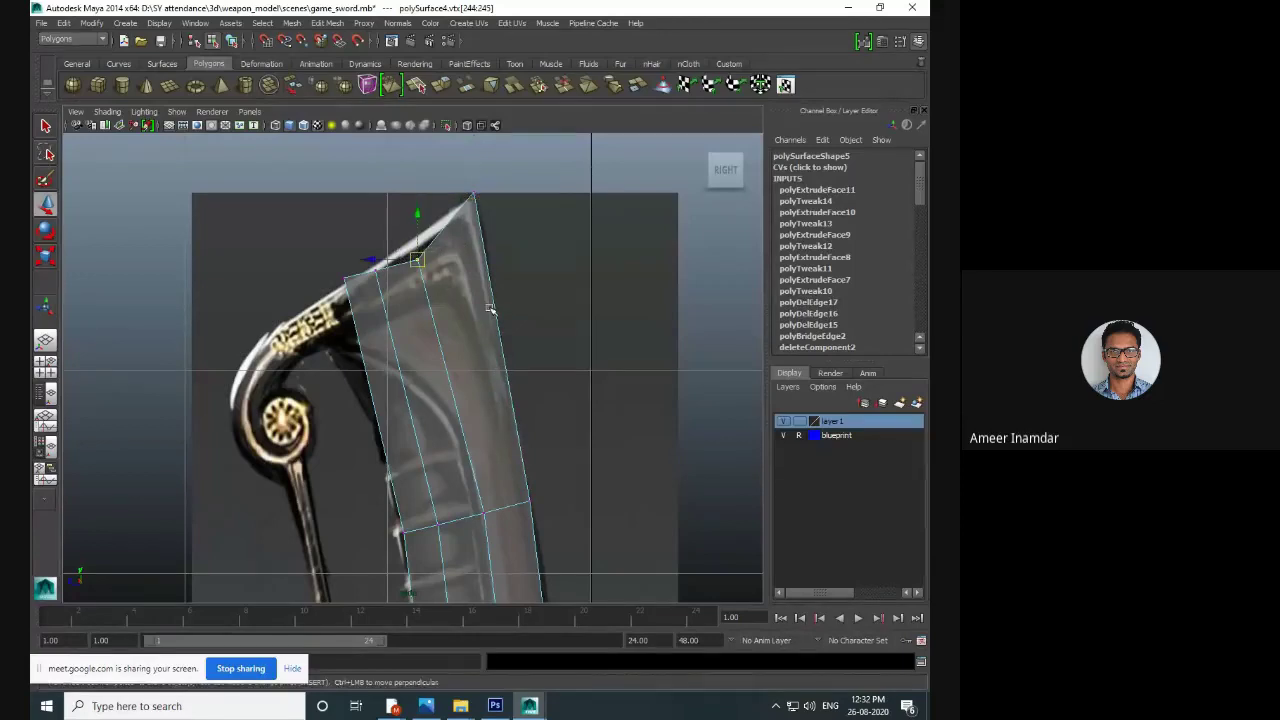
pyautogui.moveTo(420, 260); pyautogui.dragTo(425, 232)
# - Fit the mid-grip vertices on the knuckle guard side to the blueprint and stretch the handle's top corner toward the gold ornament
pyautogui.keyDown('alt'); pyautogui.moveTo(369, 393); pyautogui.dragTo(380, 325, button='middle'); pyautogui.keyUp('alt')
pyautogui.moveTo(425, 463); pyautogui.dragTo(411, 462)
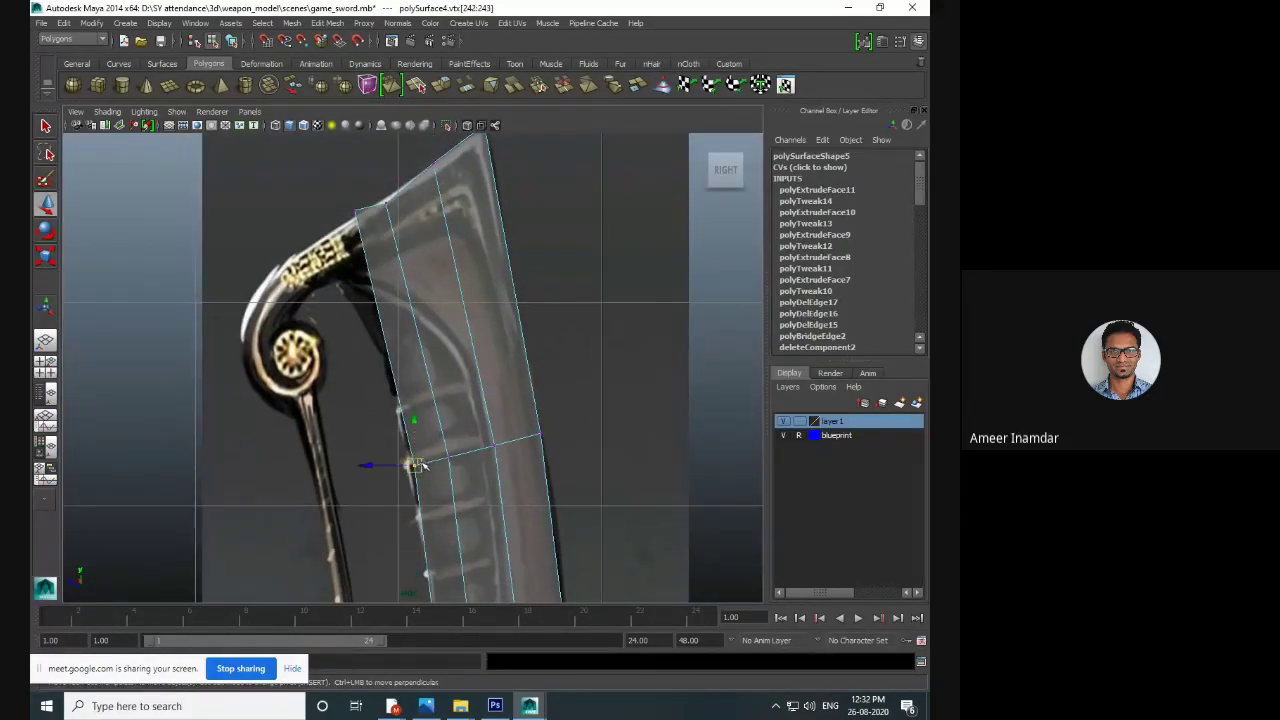
pyautogui.keyDown('alt'); pyautogui.moveTo(400, 358); pyautogui.dragTo(432, 373, button='middle'); pyautogui.keyUp('alt')
pyautogui.moveTo(420, 289); pyautogui.dragTo(400, 268)
pyautogui.moveTo(407, 277); pyautogui.dragTo(366, 308)
# - Move the back vertex pair of the mid-grip row down along the handle's rear outline
pyautogui.keyDown('alt'); pyautogui.moveTo(430, 422); pyautogui.dragTo(404, 319, button='middle'); pyautogui.keyUp('alt')
pyautogui.keyDown('alt'); pyautogui.moveTo(472, 405); pyautogui.dragTo(392, 262, button='middle'); pyautogui.keyUp('alt')
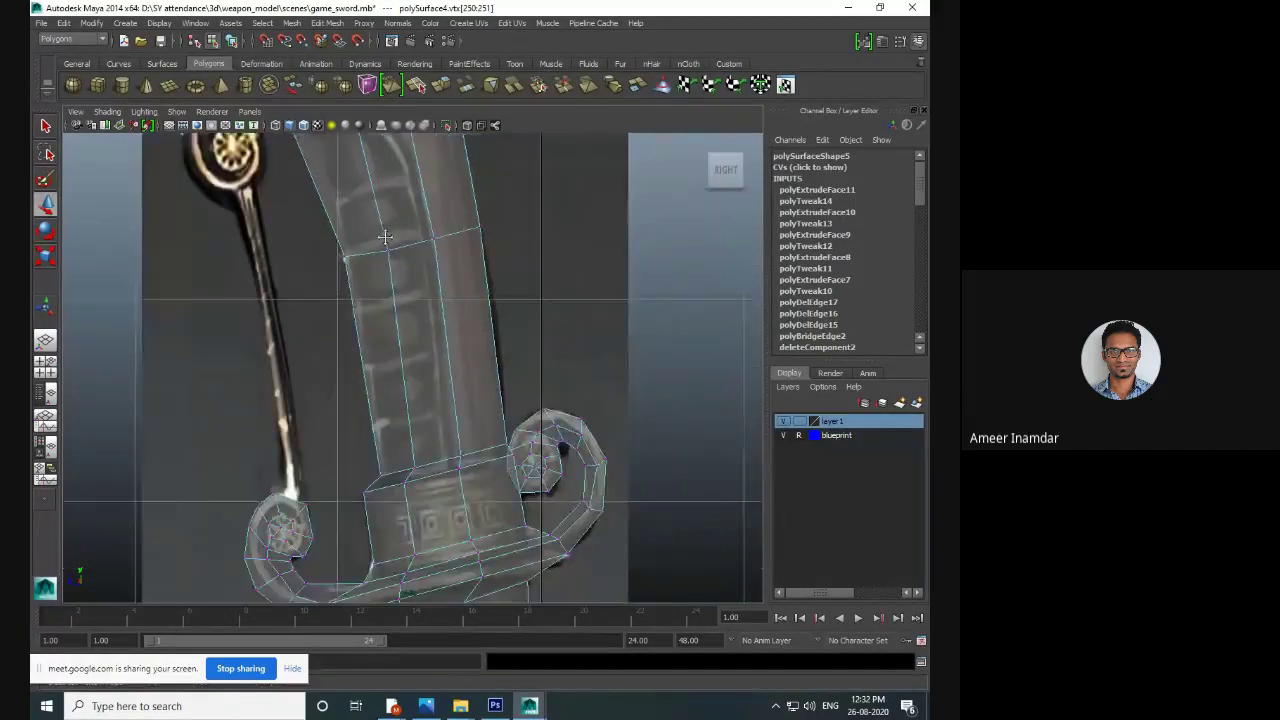
pyautogui.keyDown('alt'); pyautogui.moveTo(450, 292); pyautogui.dragTo(459, 459, button='middle'); pyautogui.keyUp('alt')
pyautogui.click(494, 414)
pyautogui.moveTo(494, 414); pyautogui.dragTo(505, 452)
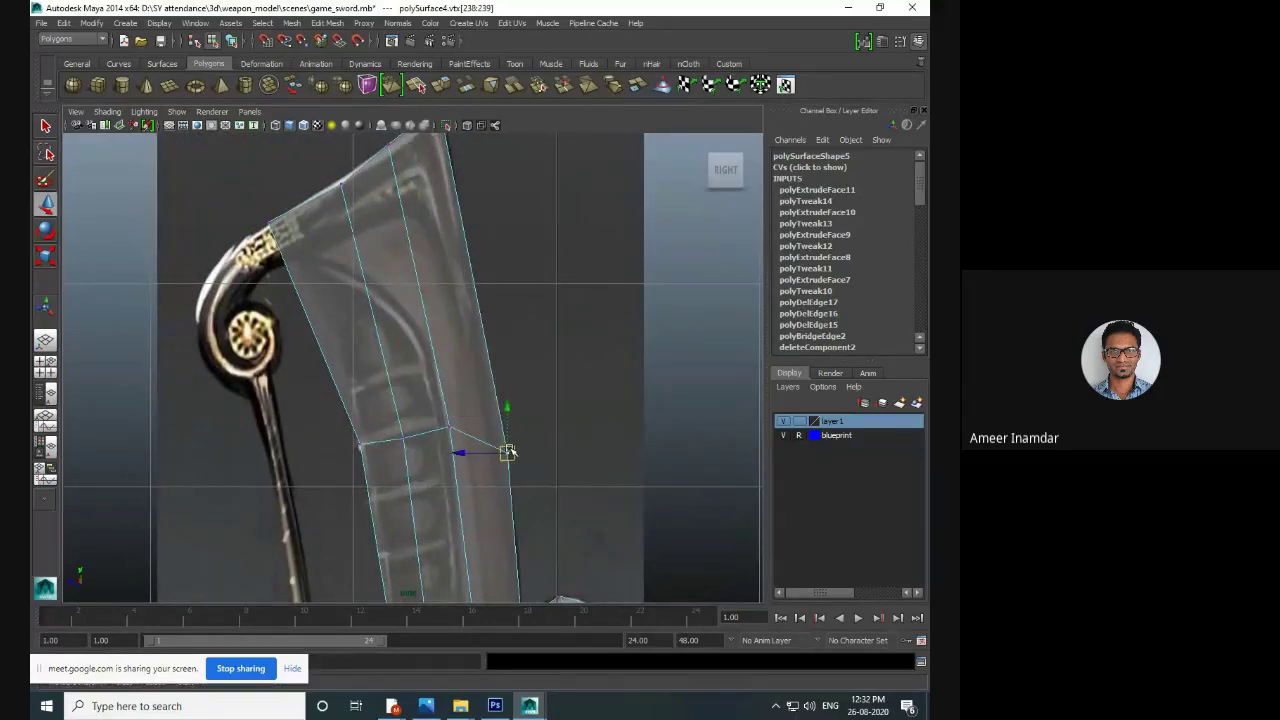
# - Adjust the two inner vertex pairs of the mid-grip row so the row runs evenly across the handle
pyautogui.keyDown('alt'); pyautogui.moveTo(452, 390); pyautogui.dragTo(477, 270, button='middle'); pyautogui.keyUp('alt')
pyautogui.click(475, 308)
pyautogui.moveTo(475, 308); pyautogui.dragTo(489, 329)
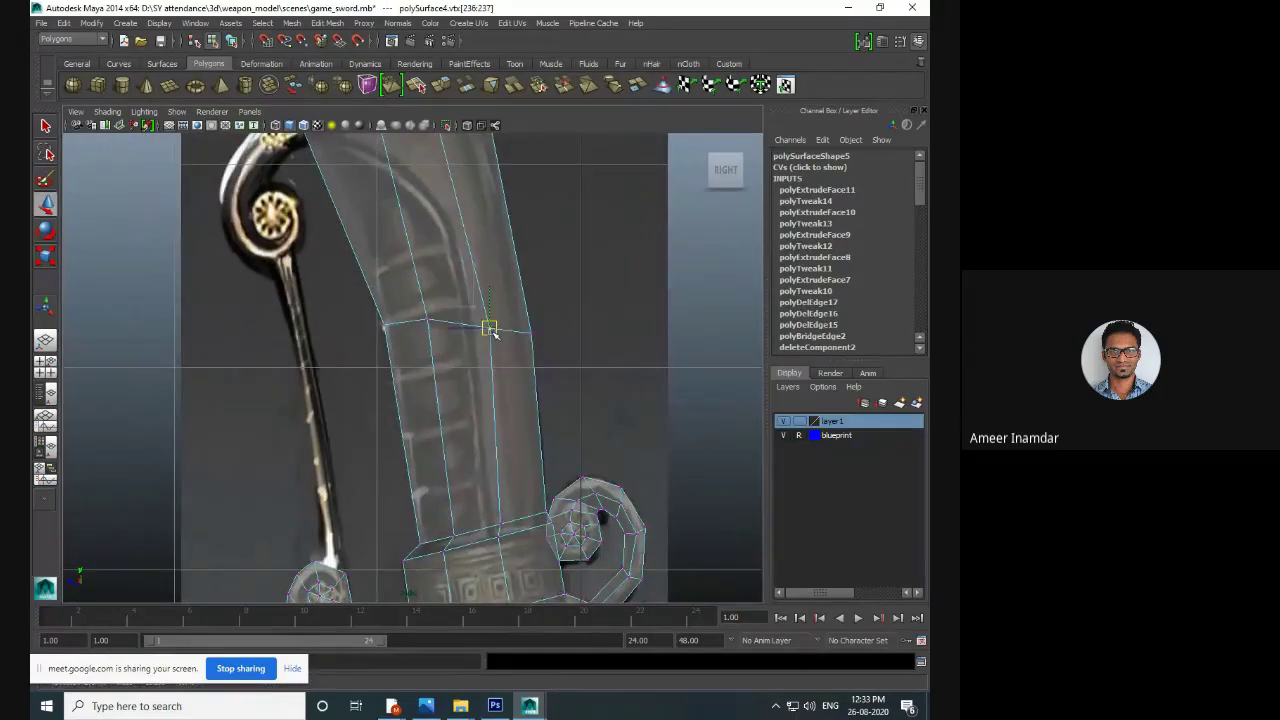
pyautogui.click(434, 325)
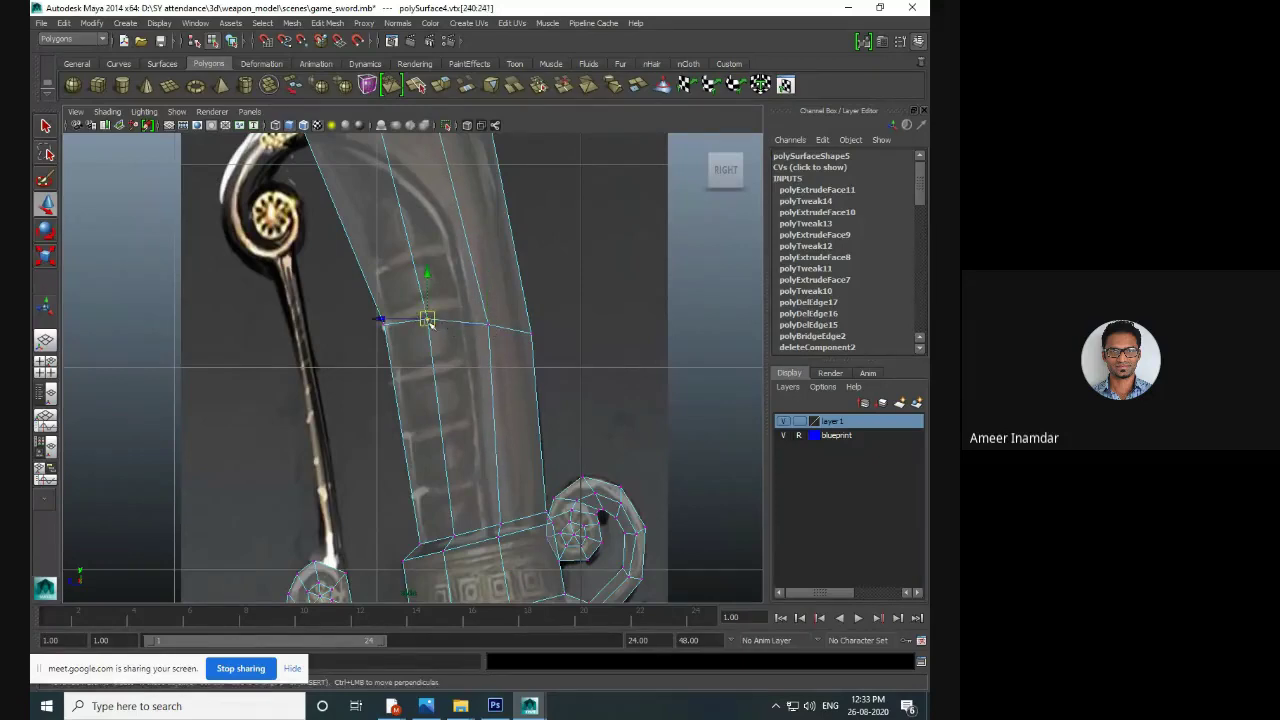
# - Insert an edge loop across the upper handle, about halfway between the mid-grip row and the pommel edge
pyautogui.keyDown('alt'); pyautogui.moveTo(434, 325); pyautogui.dragTo(480, 475, button='middle'); pyautogui.keyUp('alt')
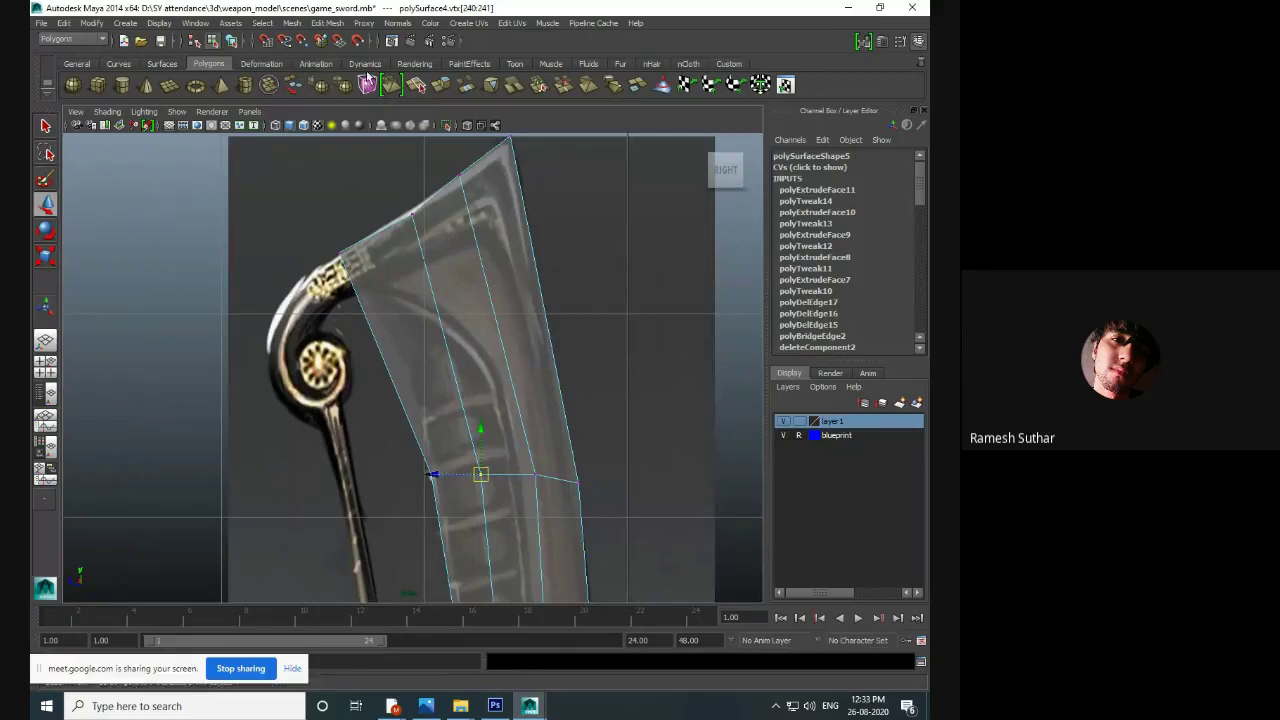
pyautogui.click(330, 23)
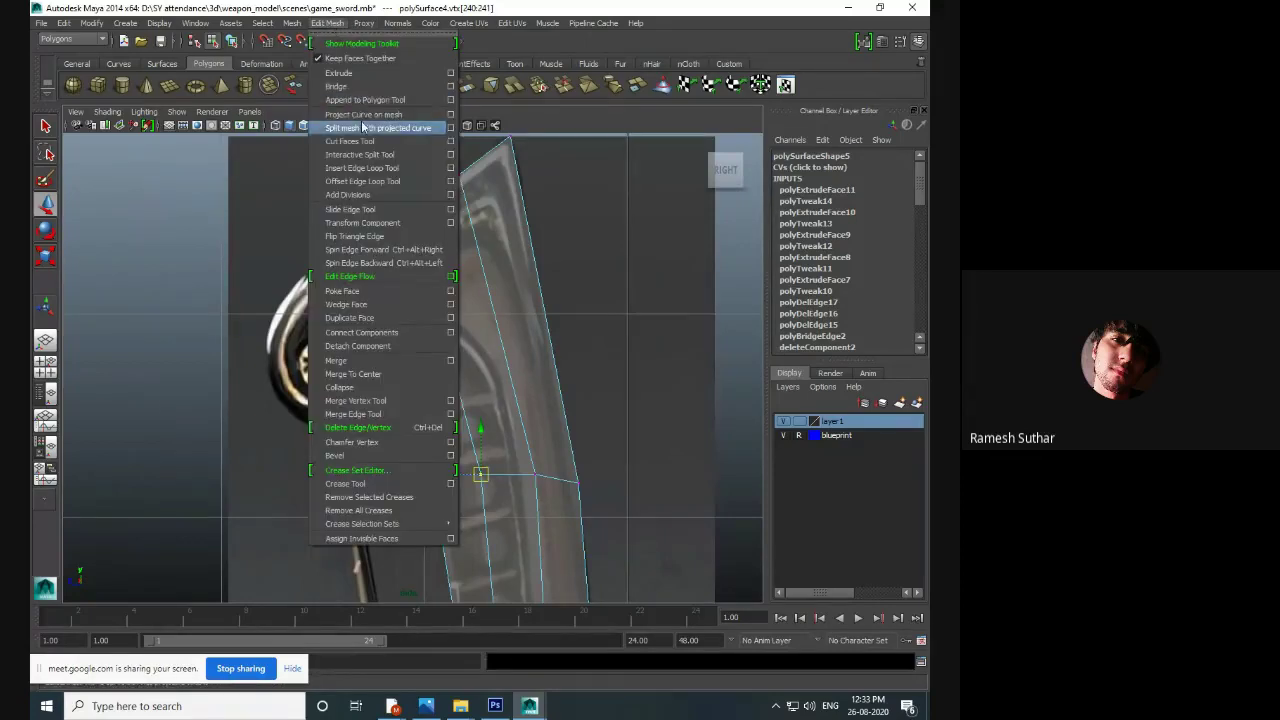
pyautogui.click(373, 168)
pyautogui.moveTo(548, 320)
pyautogui.mouseDown()
pyautogui.moveTo(545, 297)
pyautogui.moveTo(548, 310)
pyautogui.mouseUp()
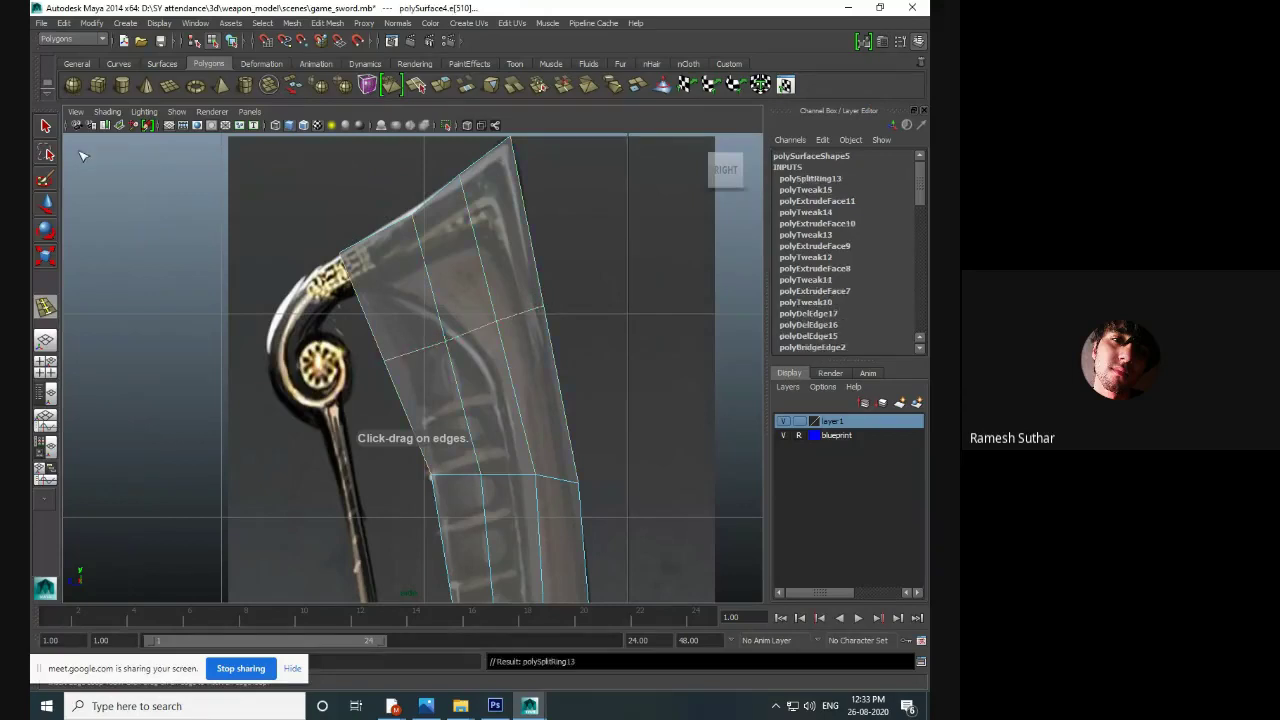
# - In vertex mode, move the new loop's vertices on the knuckle guard side onto the blueprint's handle outline
pyautogui.moveTo(474, 331); pyautogui.dragTo(400, 337, button='right')
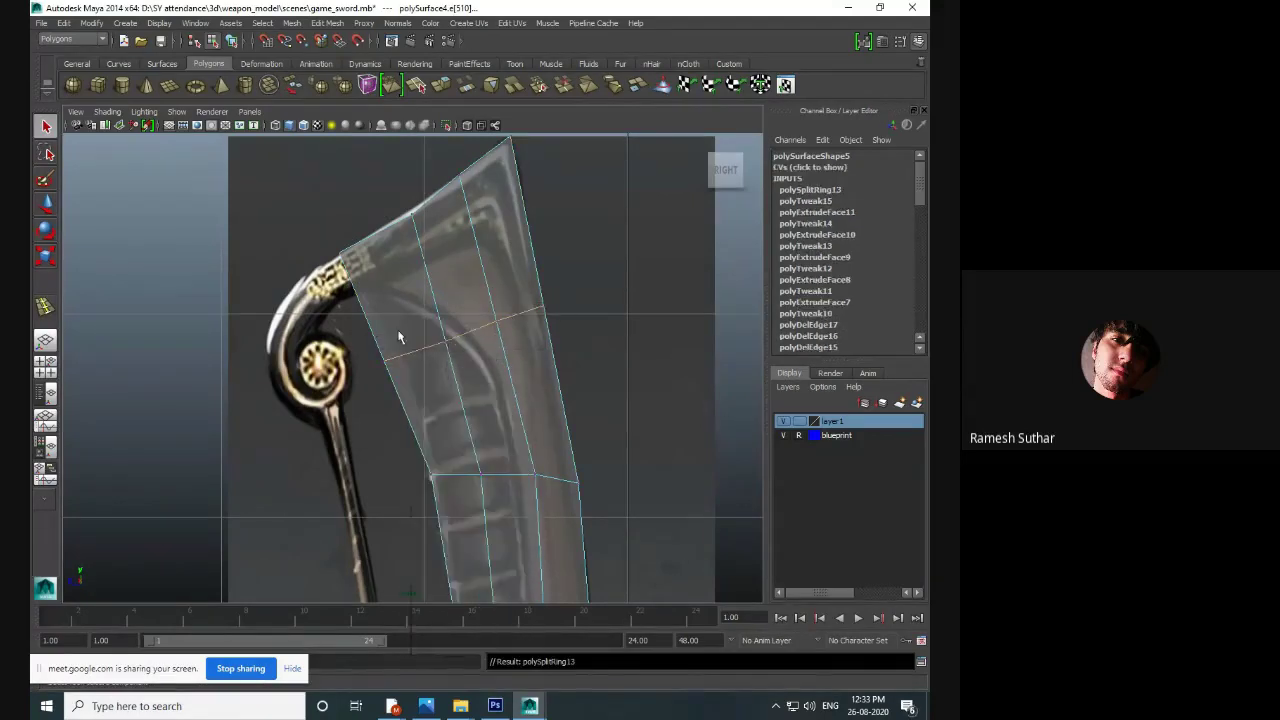
pyautogui.moveTo(368, 347); pyautogui.dragTo(406, 380)
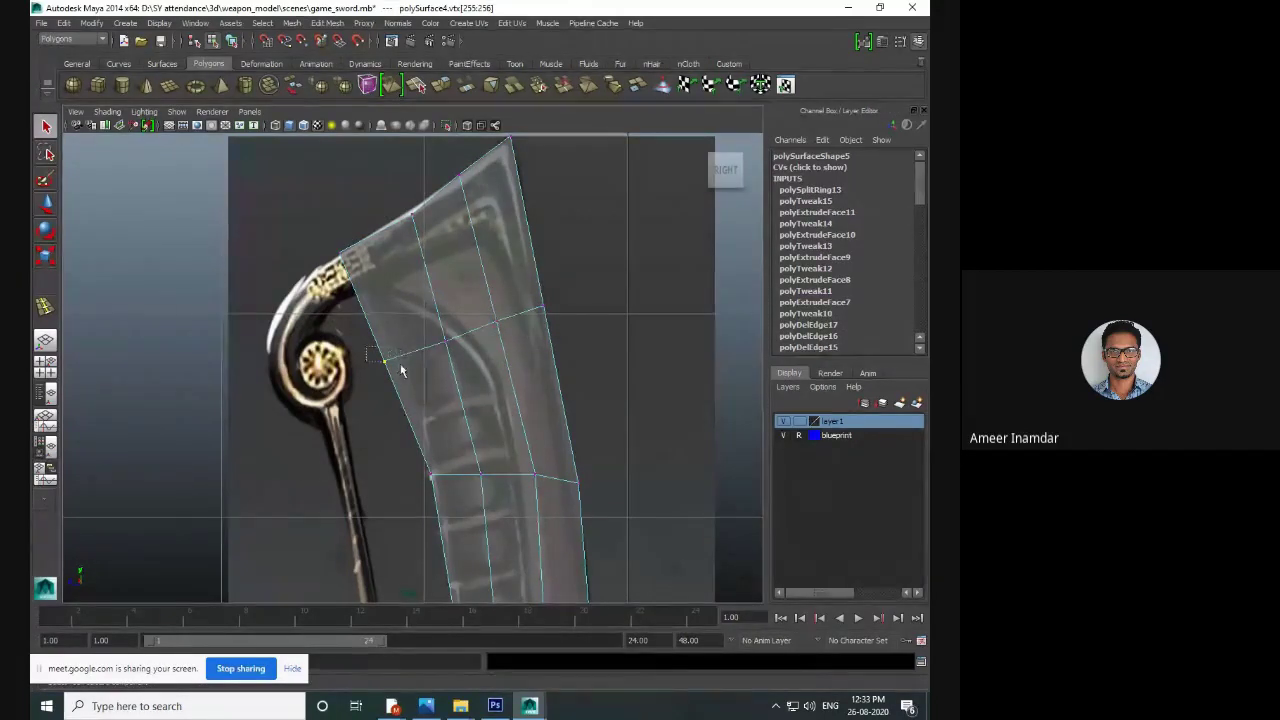
pyautogui.press('w')
pyautogui.moveTo(385, 360); pyautogui.dragTo(401, 355)
pyautogui.keyDown('alt'); pyautogui.moveTo(477, 242); pyautogui.dragTo(510, 248, button='middle'); pyautogui.keyUp('alt')
pyautogui.keyDown('alt'); pyautogui.moveTo(436, 273); pyautogui.dragTo(440, 399, button='middle'); pyautogui.keyUp('alt')
pyautogui.scroll(1, 440, 399)
pyautogui.moveTo(433, 318); pyautogui.dragTo(455, 346)
# - Raise the rear vertex pair of the mid-grip row and its inner neighbour to tilt the row upward toward the back
pyautogui.keyDown('alt'); pyautogui.moveTo(489, 321); pyautogui.dragTo(478, 190, button='middle'); pyautogui.keyUp('alt')
pyautogui.keyDown('alt'); pyautogui.moveTo(572, 481); pyautogui.dragTo(527, 296, button='middle'); pyautogui.keyUp('alt')
pyautogui.moveTo(526, 268); pyautogui.dragTo(562, 304)
pyautogui.keyDown('alt'); pyautogui.moveTo(560, 310); pyautogui.dragTo(556, 508, button='middle'); pyautogui.keyUp('alt')
pyautogui.moveTo(541, 479); pyautogui.dragTo(535, 437)
pyautogui.keyDown('alt'); pyautogui.moveTo(534, 437); pyautogui.dragTo(523, 386, button='middle'); pyautogui.keyUp('alt')
pyautogui.moveTo(515, 396); pyautogui.dragTo(518, 399)
pyautogui.moveTo(507, 381); pyautogui.dragTo(498, 369)
pyautogui.keyDown('alt'); pyautogui.moveTo(497, 482); pyautogui.dragTo(515, 391, button='middle'); pyautogui.keyUp('alt')
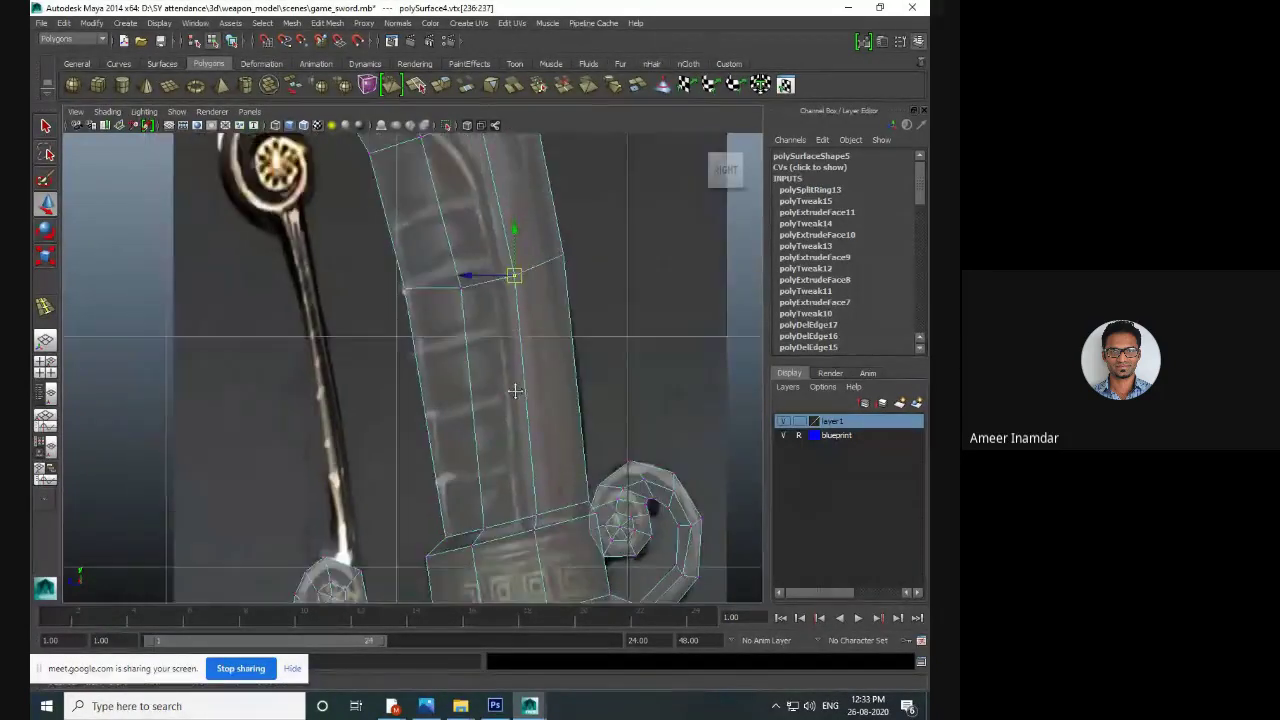
# - Adjust the mid-grip row's remaining vertex pairs on the knuckle guard side to slant in line with the raised rear ones
pyautogui.keyDown('alt'); pyautogui.moveTo(586, 423); pyautogui.dragTo(512, 384, button='middle'); pyautogui.keyUp('alt')
pyautogui.moveTo(441, 354); pyautogui.dragTo(468, 405)
pyautogui.click(516, 366)
pyautogui.moveTo(516, 367); pyautogui.dragTo(571, 358)
pyautogui.click(570, 355)
pyautogui.keyDown('alt'); pyautogui.moveTo(550, 287); pyautogui.dragTo(552, 327, button='middle'); pyautogui.keyUp('alt')
# - Examine the handle's shape in perspective and compare the whole sword with the blueprint in the side view
pyautogui.press('space')
pyautogui.press('space')
pyautogui.keyDown('alt'); pyautogui.moveTo(583, 257); pyautogui.dragTo(547, 422, button='middle'); pyautogui.keyUp('alt')
pyautogui.scroll(4, 547, 422)
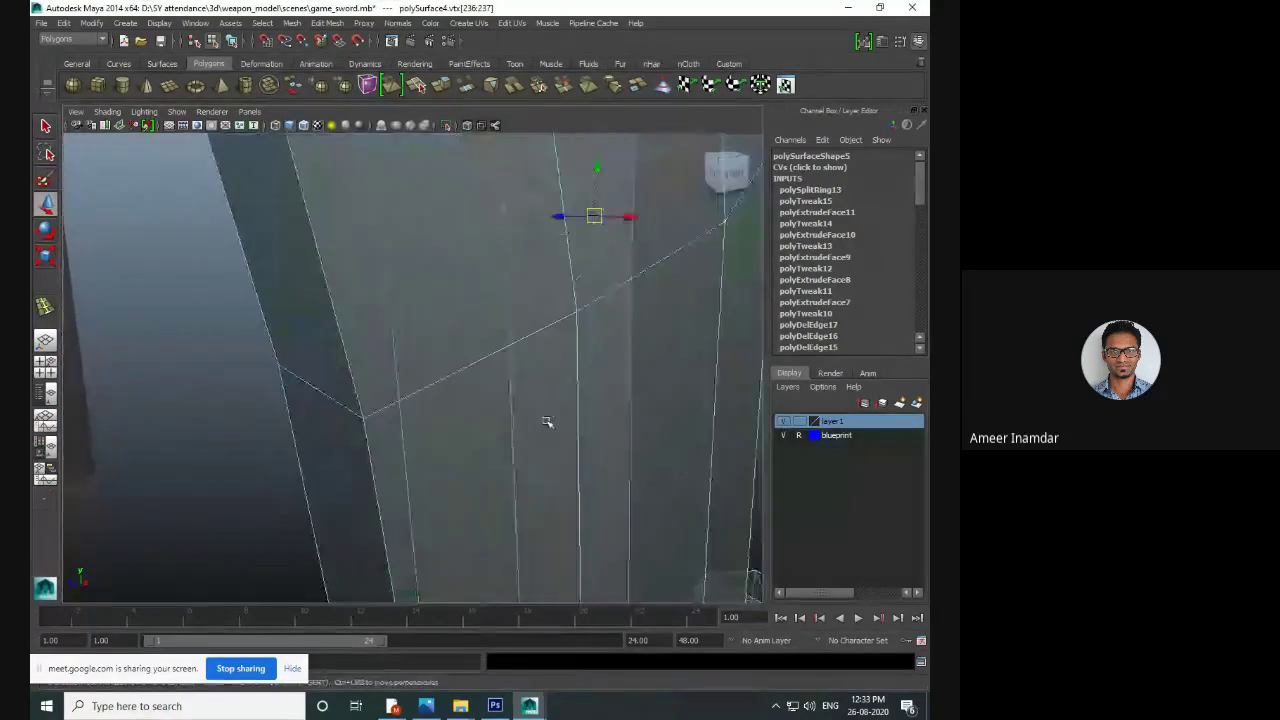
pyautogui.scroll(-6, 546, 421)
pyautogui.keyDown('alt'); pyautogui.moveTo(450, 362); pyautogui.dragTo(503, 348); pyautogui.keyUp('alt')
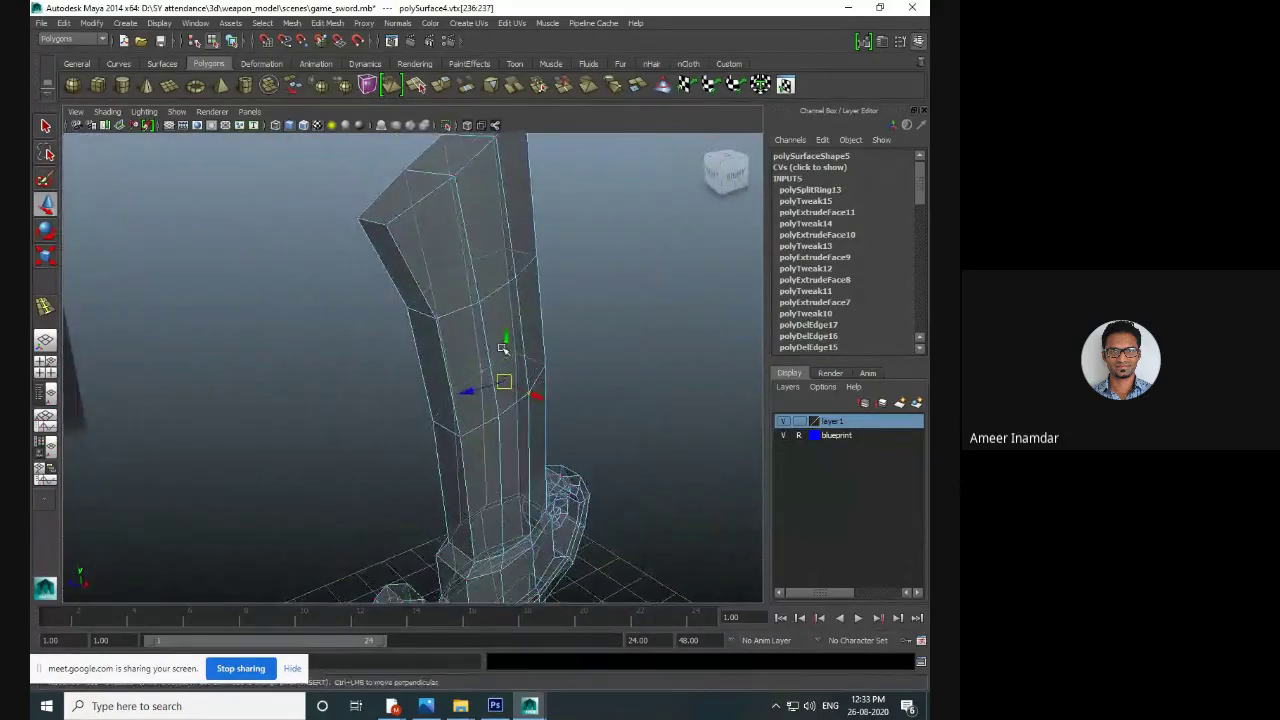
pyautogui.press('space')
pyautogui.press('space')
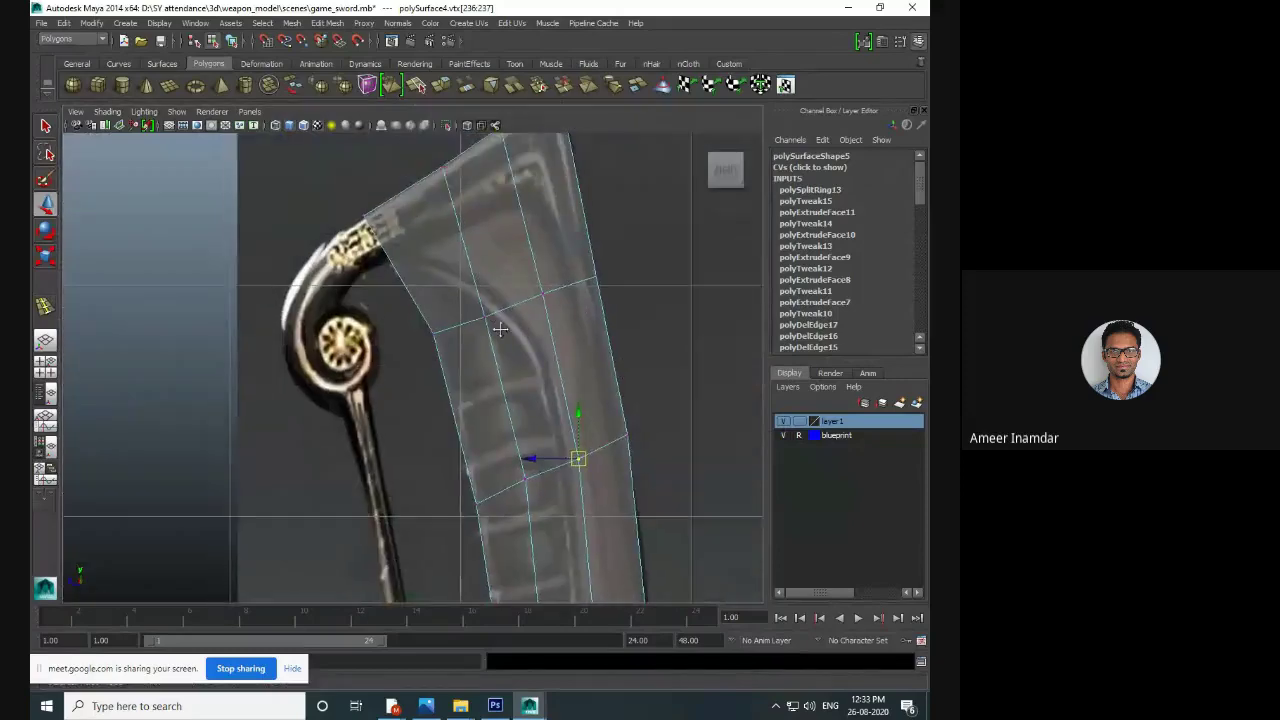
pyautogui.scroll(-10, 492, 350)
pyautogui.keyDown('alt'); pyautogui.moveTo(446, 438); pyautogui.dragTo(446, 472, button='middle'); pyautogui.keyUp('alt')
pyautogui.scroll(4, 443, 275)
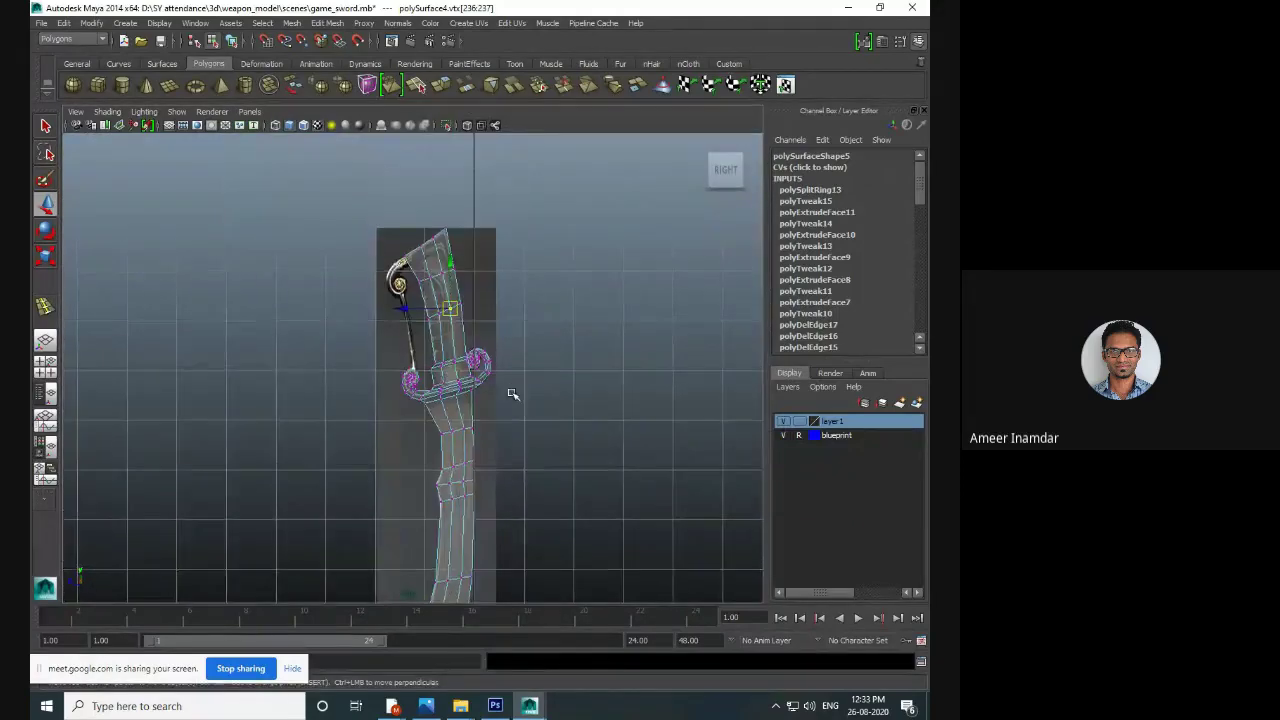
pyautogui.scroll(4, 512, 394)
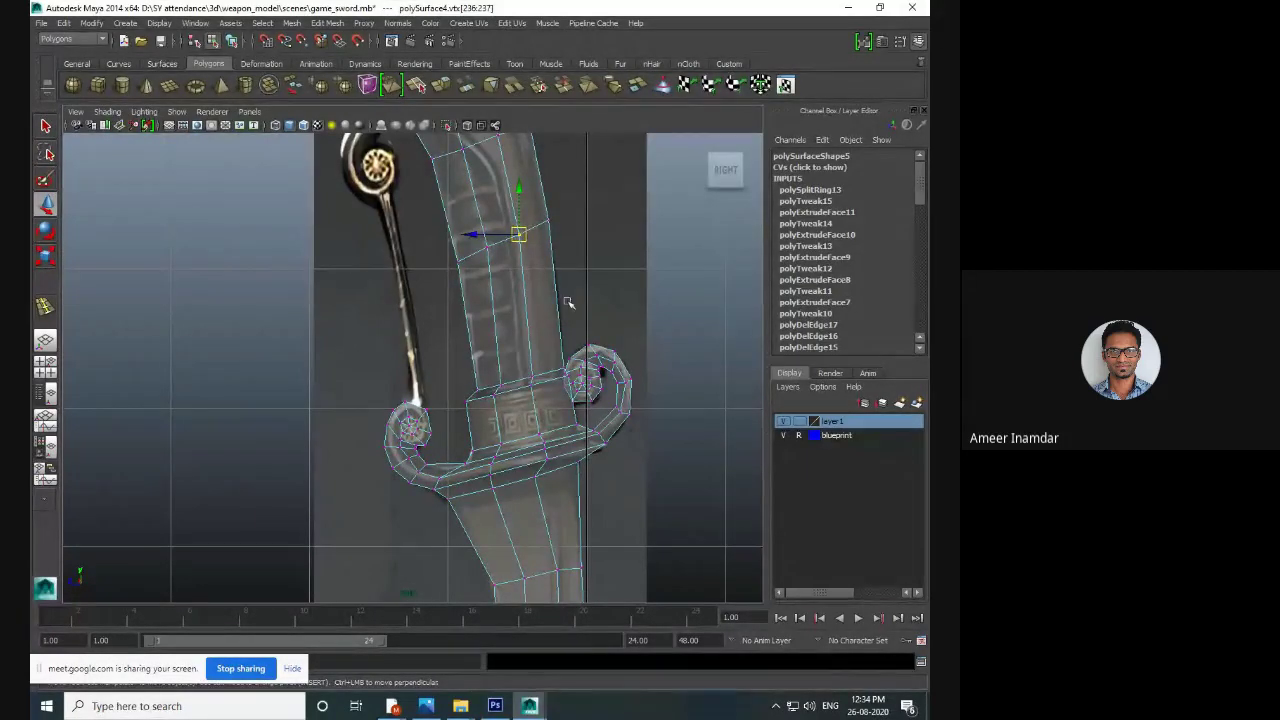
# - Insert an edge loop across the pommel just below its slanted upper edge, level with the base of the gold ornament
pyautogui.keyDown('alt'); pyautogui.moveTo(552, 249); pyautogui.dragTo(584, 435, button='middle'); pyautogui.keyUp('alt')
pyautogui.scroll(2, 584, 435)
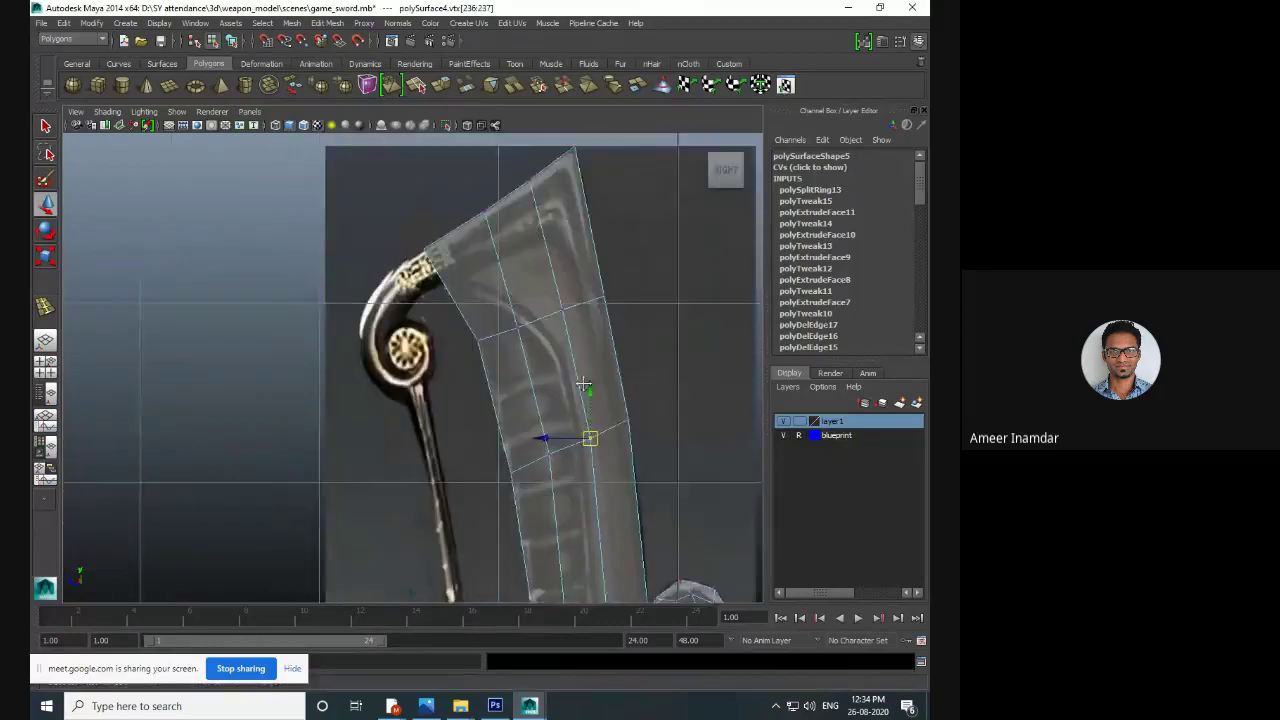
pyautogui.keyDown('alt'); pyautogui.moveTo(482, 284); pyautogui.dragTo(502, 298, button='middle'); pyautogui.keyUp('alt')
pyautogui.scroll(2, 502, 298)
pyautogui.scroll(2, 502, 298)
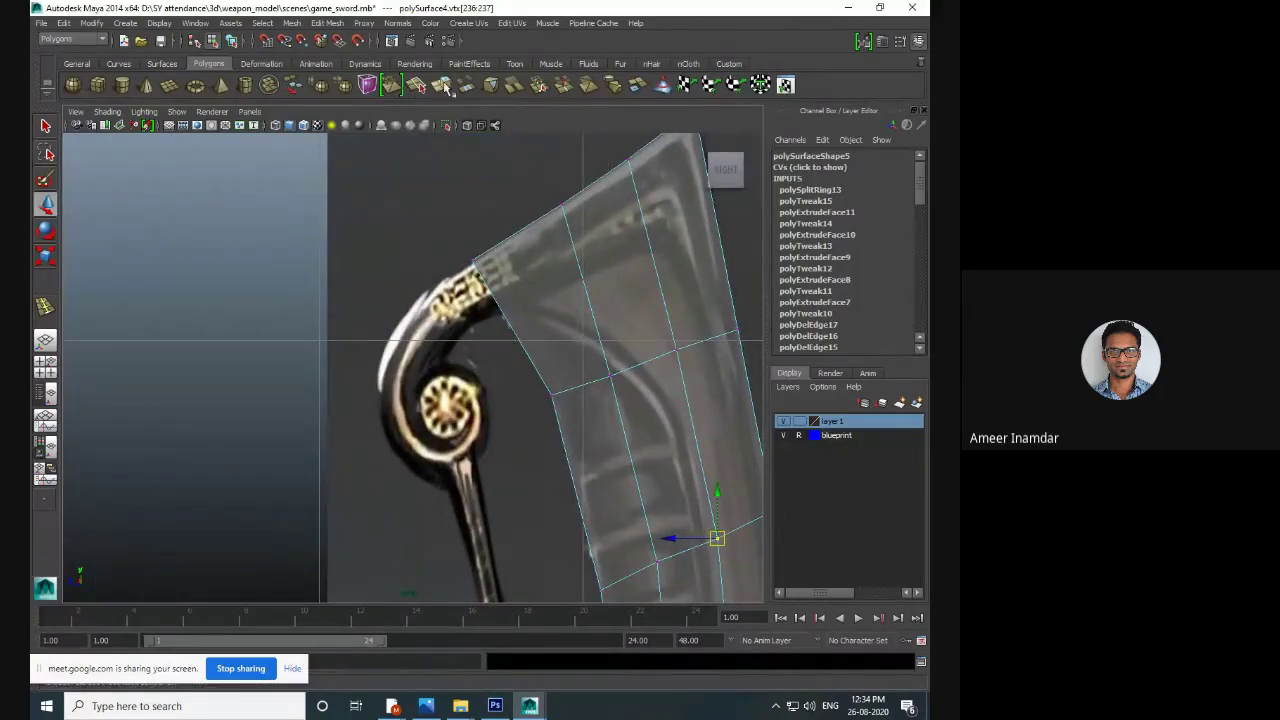
pyautogui.click(45, 309)
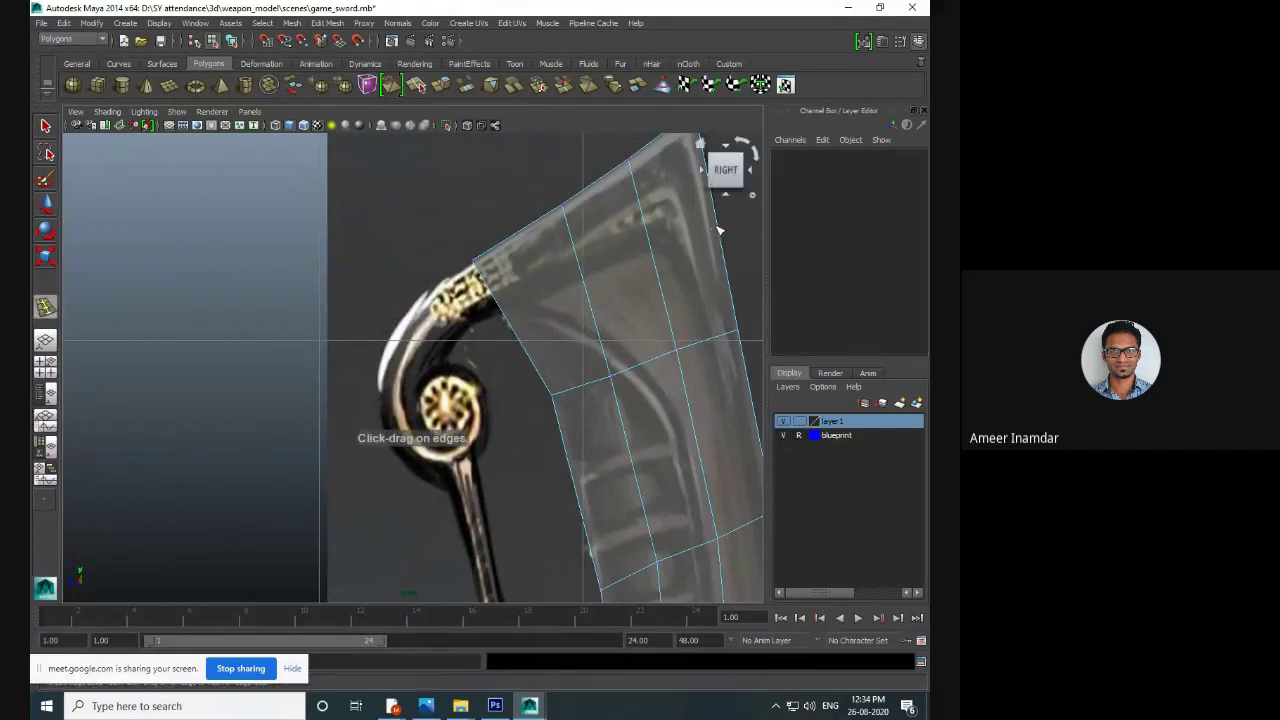
pyautogui.moveTo(720, 218); pyautogui.dragTo(713, 199)
# - In vertex mode, lower the pommel loop's rear vertices and fit its other vertex pairs to the blueprint contour
pyautogui.keyDown('alt'); pyautogui.moveTo(681, 248); pyautogui.dragTo(569, 319, button='middle'); pyautogui.keyUp('alt')
pyautogui.click(47, 128)
pyautogui.moveTo(573, 283); pyautogui.dragTo(488, 282, button='right')
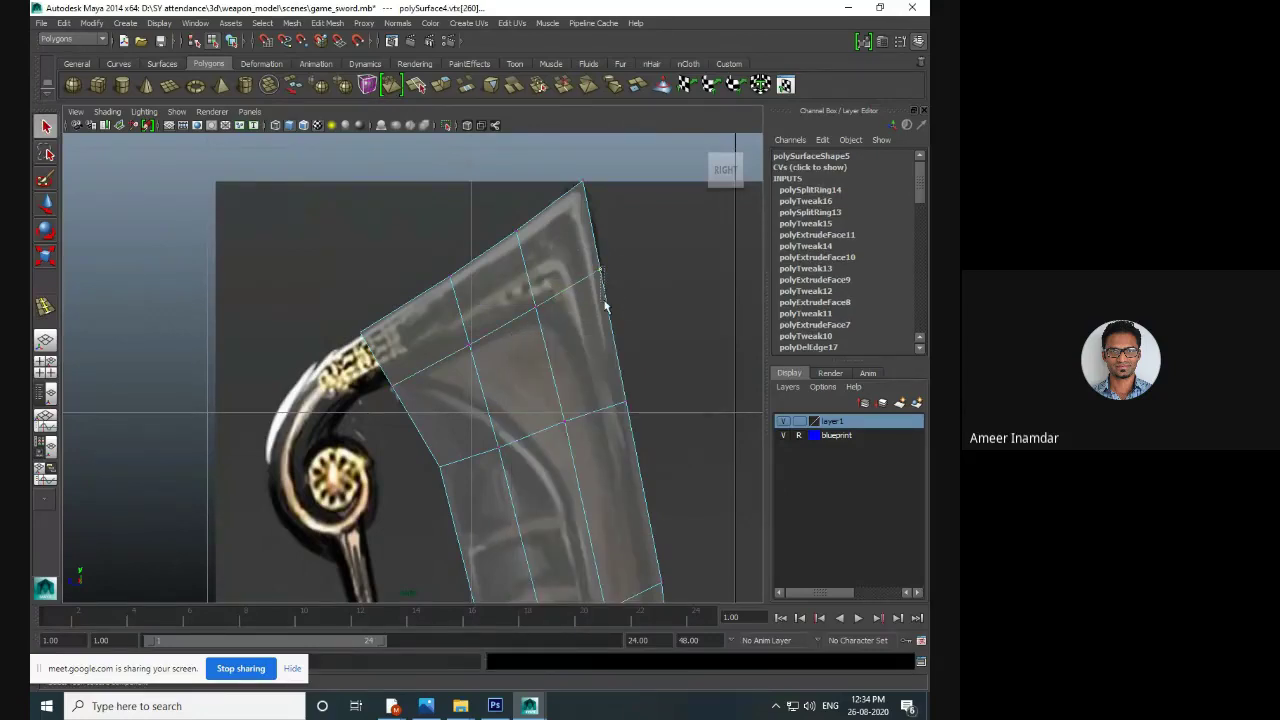
pyautogui.press('w')
pyautogui.moveTo(600, 277); pyautogui.dragTo(608, 311)
pyautogui.click(547, 312)
pyautogui.keyDown('alt'); pyautogui.moveTo(525, 318); pyautogui.dragTo(578, 282, button='middle'); pyautogui.keyUp('alt')
pyautogui.click(525, 304)
pyautogui.keyDown('alt'); pyautogui.moveTo(484, 308); pyautogui.dragTo(528, 280, button='middle'); pyautogui.keyUp('alt')
pyautogui.moveTo(470, 307)
pyautogui.mouseDown()
pyautogui.moveTo(520, 345)
pyautogui.moveTo(492, 317)
pyautogui.mouseUp()
pyautogui.keyDown('alt'); pyautogui.moveTo(509, 357); pyautogui.dragTo(490, 302, button='middle'); pyautogui.keyUp('alt')
# - Move the mid-grip row's front vertex pair slightly up along the grip outline on the knuckle guard side
pyautogui.keyDown('alt'); pyautogui.moveTo(565, 433); pyautogui.dragTo(557, 323, button='middle'); pyautogui.keyUp('alt')
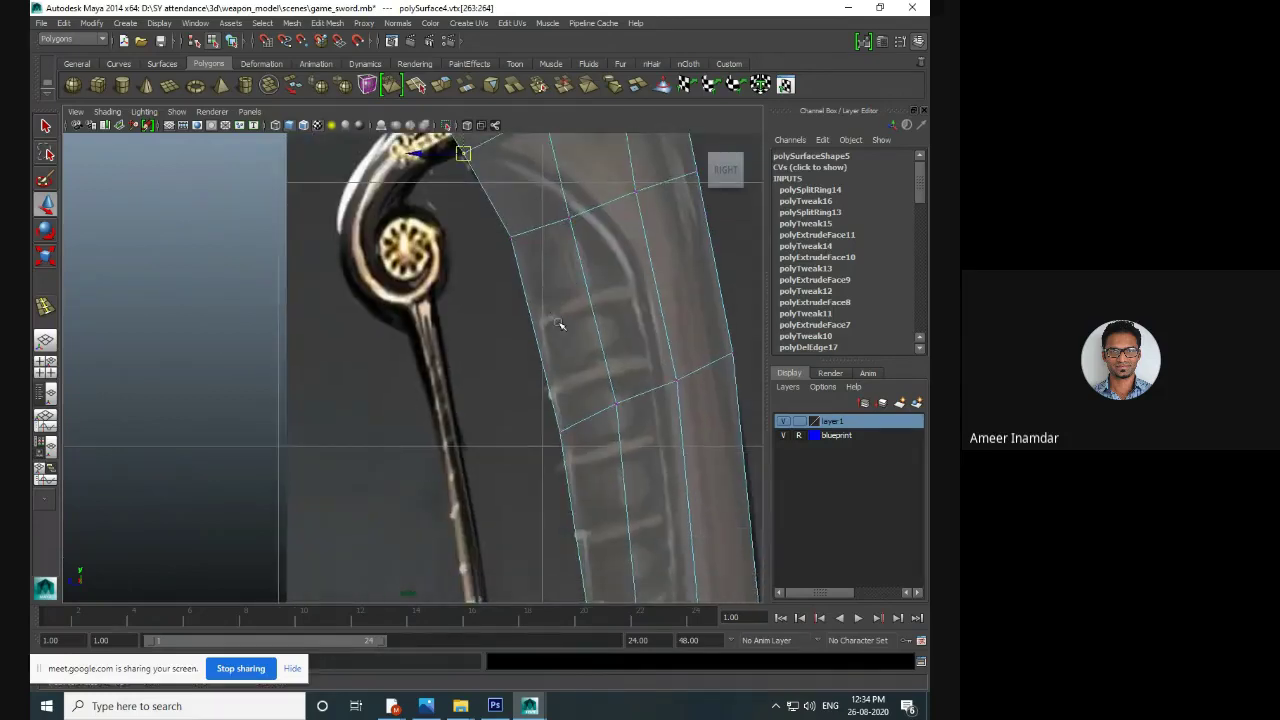
pyautogui.keyDown('alt'); pyautogui.click(534, 418); pyautogui.keyUp('alt')
pyautogui.moveTo(534, 418); pyautogui.dragTo(565, 419)
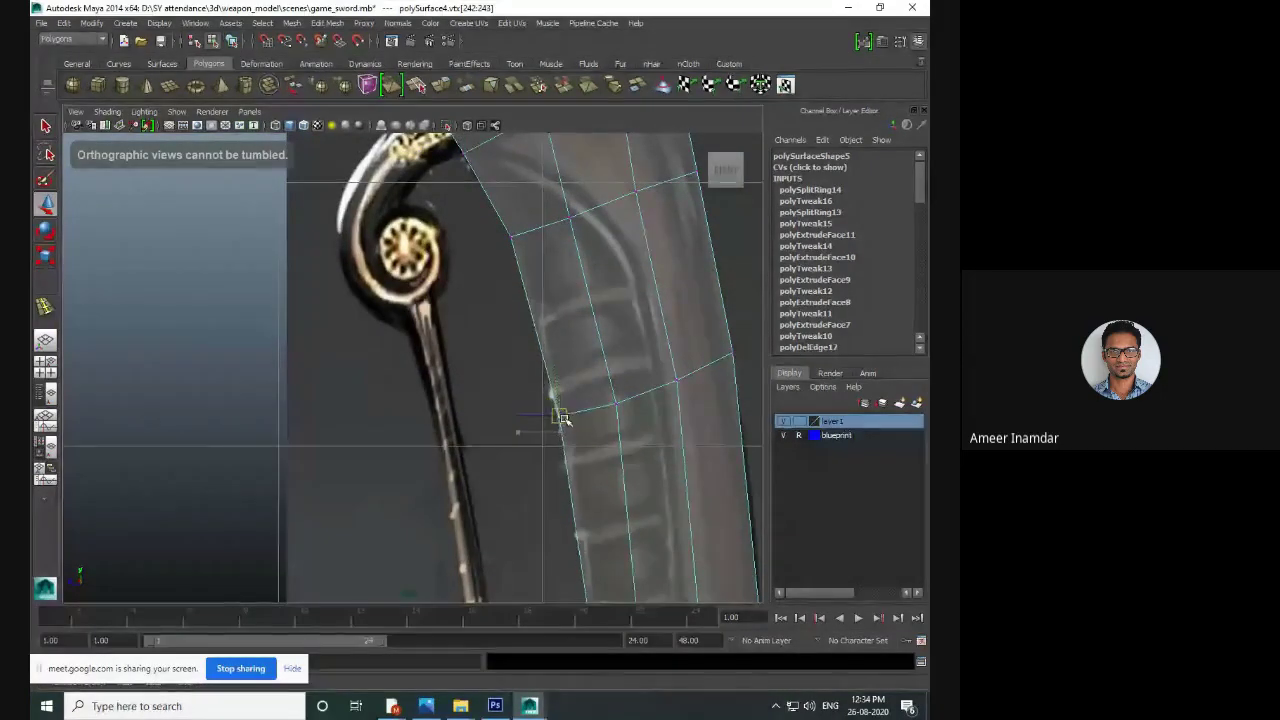
# - Extrude the pommel's small front face beside the gold ornament and pull it out toward the knuckle guard side
pyautogui.keyDown('alt'); pyautogui.moveTo(529, 140); pyautogui.dragTo(532, 319, button='middle'); pyautogui.keyUp('alt')
pyautogui.scroll(1, 543, 328)
pyautogui.press('space')
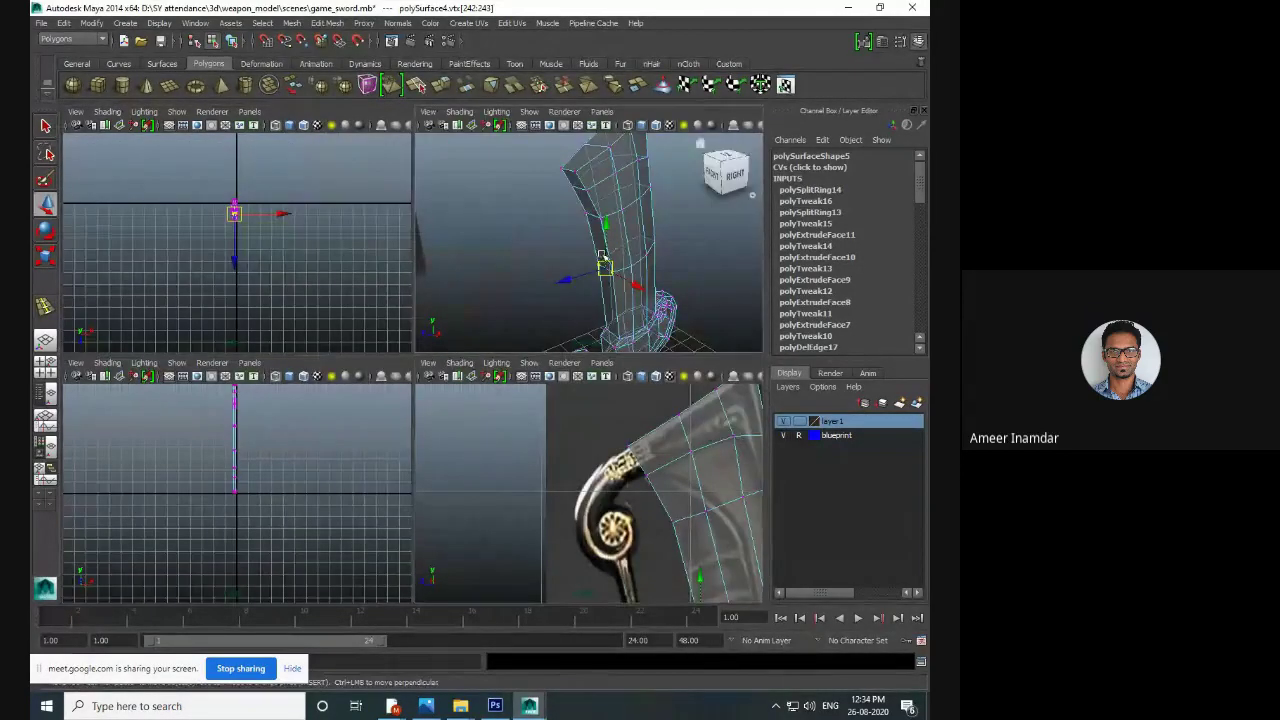
pyautogui.press('space')
pyautogui.moveTo(512, 255); pyautogui.dragTo(505, 265, button='right')
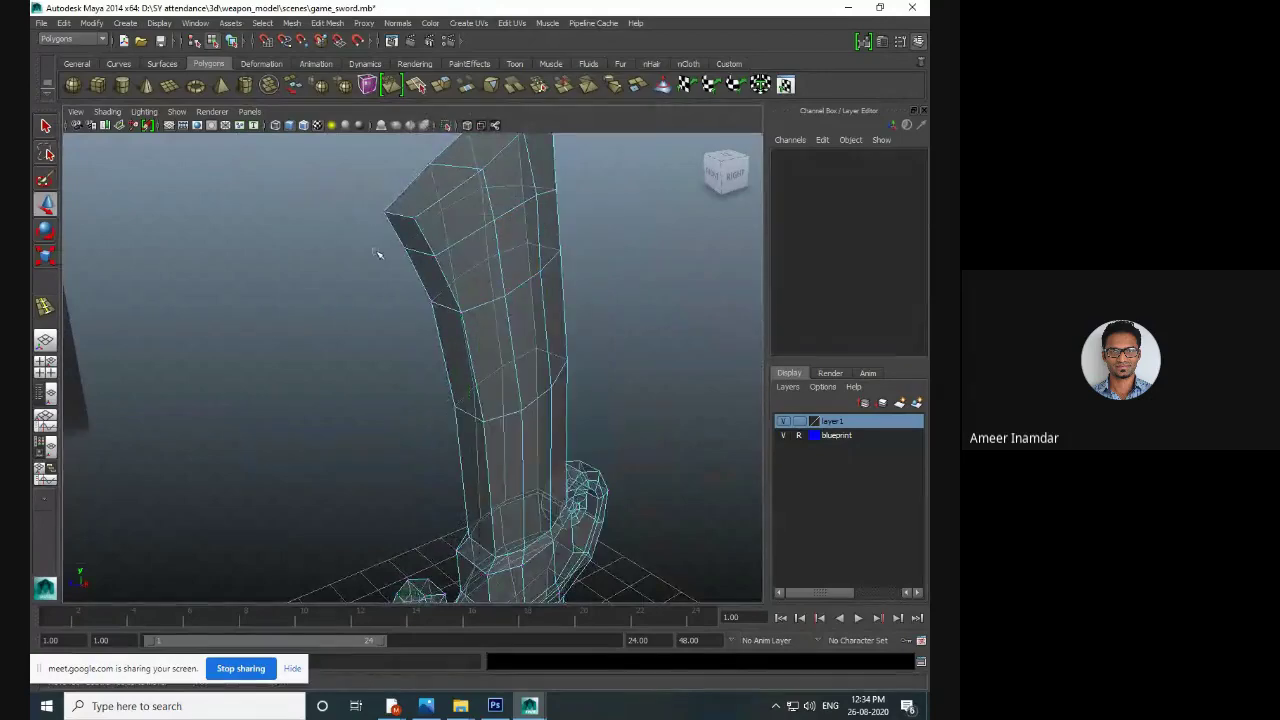
pyautogui.click(402, 233)
pyautogui.press('space')
pyautogui.press('space')
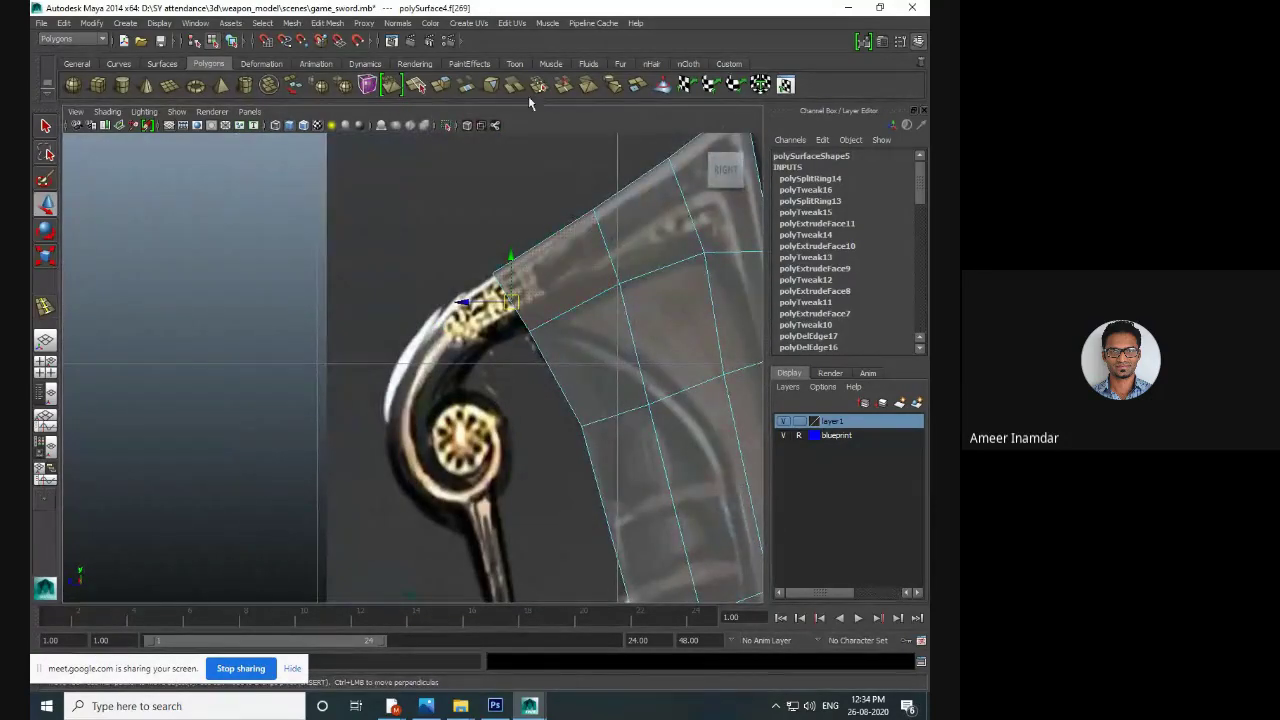
pyautogui.click(443, 85)
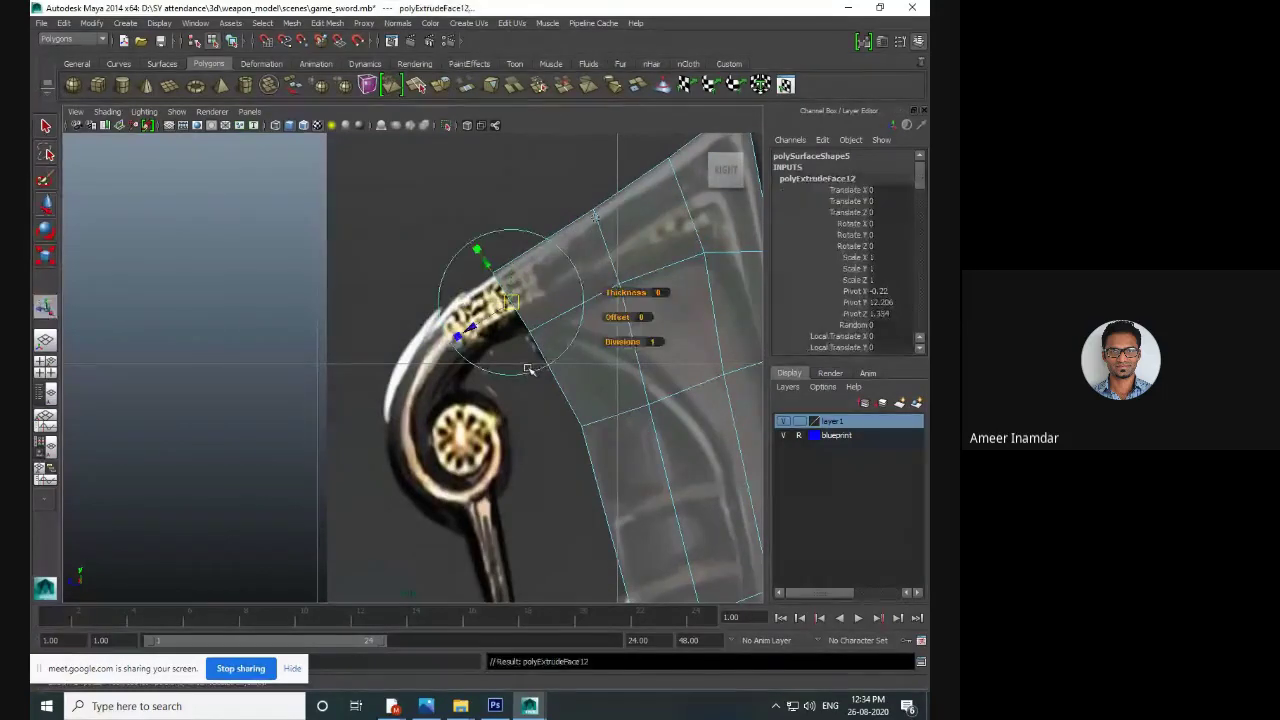
pyautogui.press('w')
pyautogui.moveTo(471, 304); pyautogui.dragTo(323, 332)
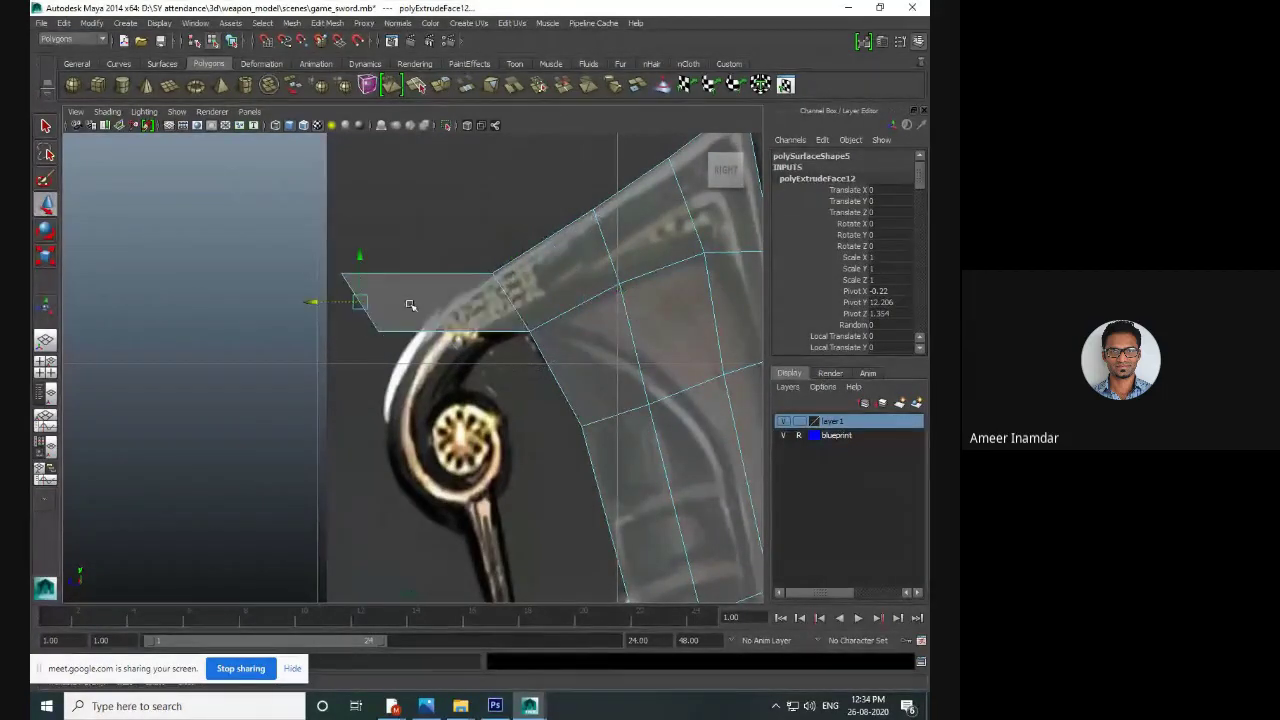
# - Move the extruded end face down and back to the ornament's end and rotate it to follow the curl
pyautogui.keyDown('alt'); pyautogui.moveTo(349, 268); pyautogui.dragTo(381, 200, button='middle'); pyautogui.keyUp('alt')
pyautogui.moveTo(391, 193); pyautogui.dragTo(447, 307)
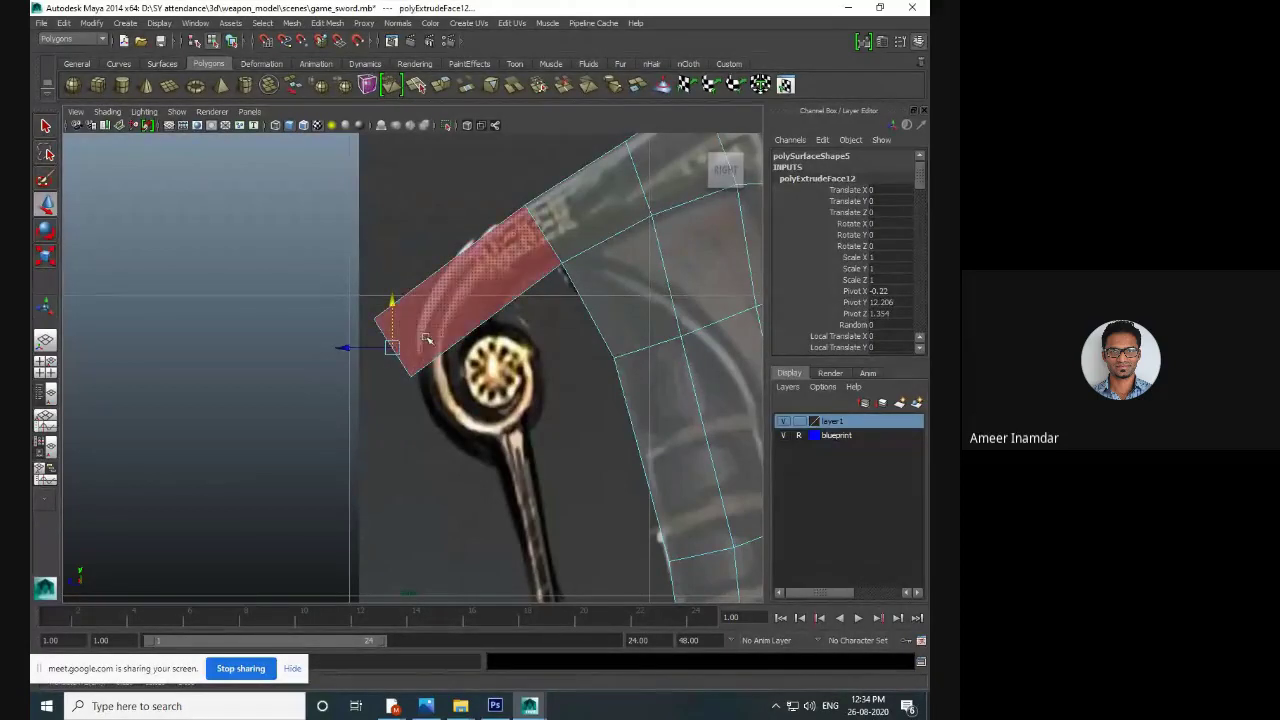
pyautogui.moveTo(391, 347); pyautogui.dragTo(471, 281)
pyautogui.press('e')
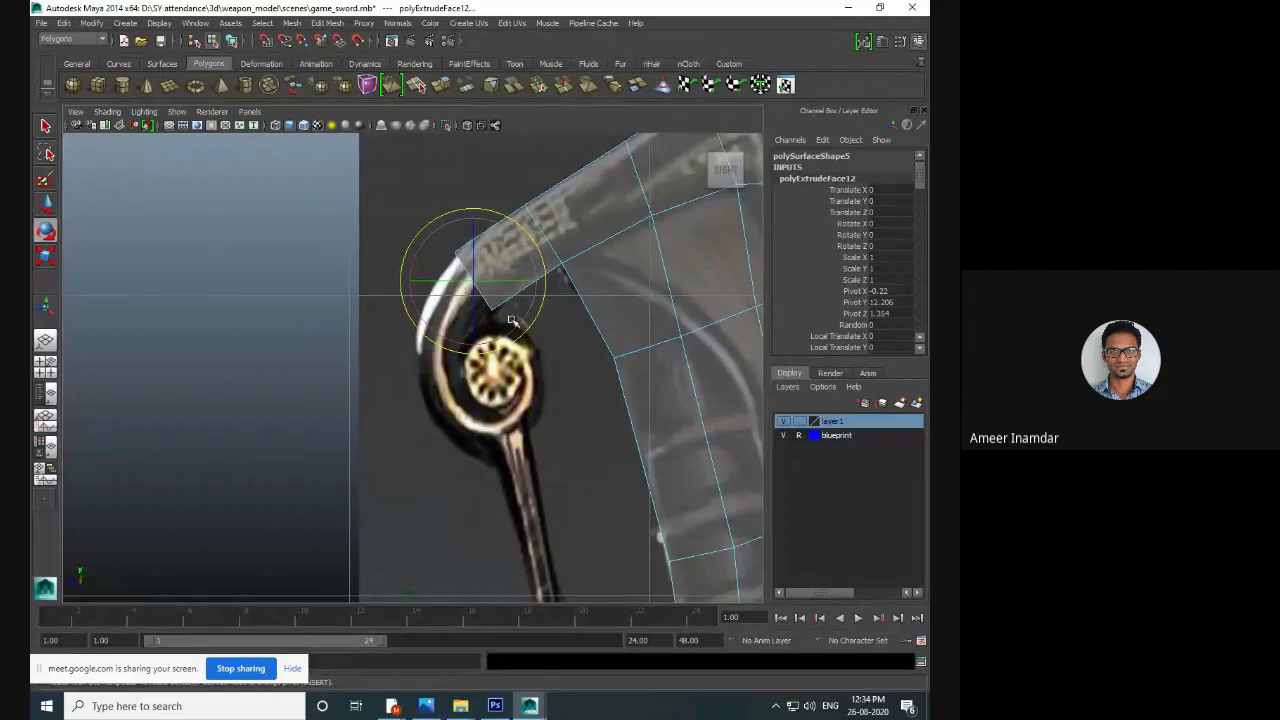
pyautogui.moveTo(527, 331); pyautogui.dragTo(483, 276)
pyautogui.press('w')
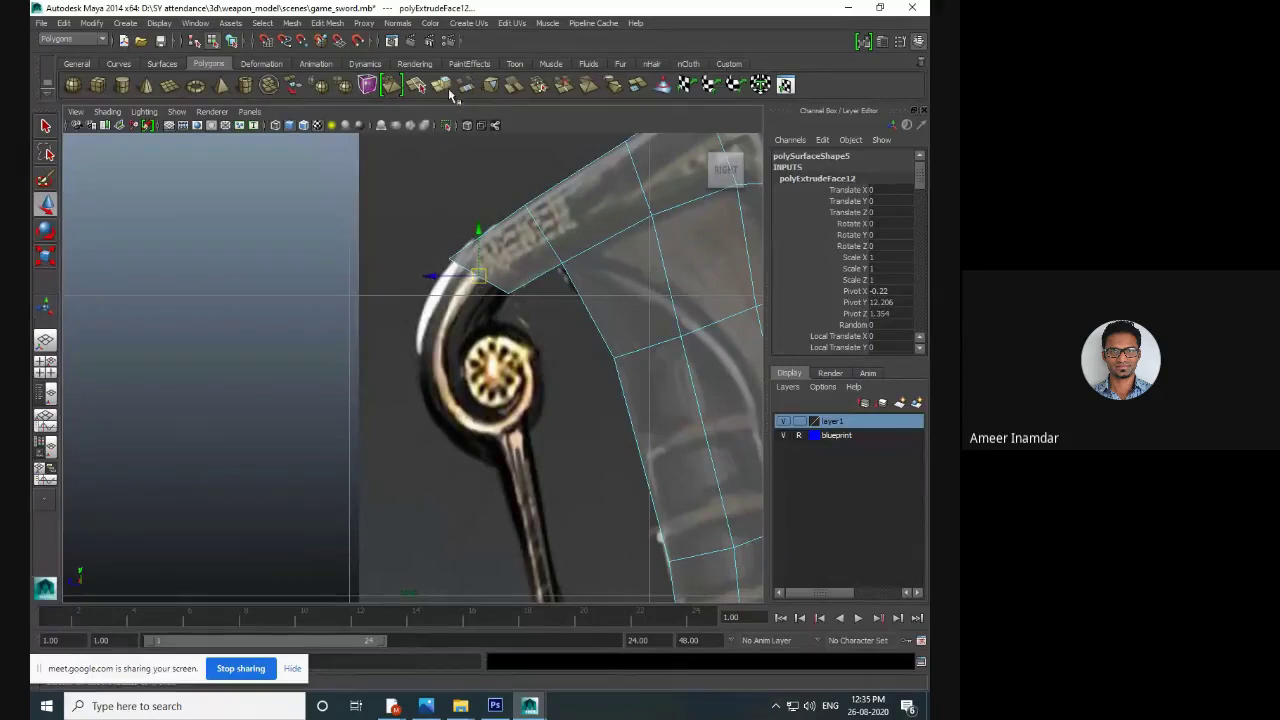
# - Extrude the end face again down the outer side of the scroll and scale it narrower
pyautogui.click(445, 87)
pyautogui.moveTo(460, 312); pyautogui.dragTo(421, 413)
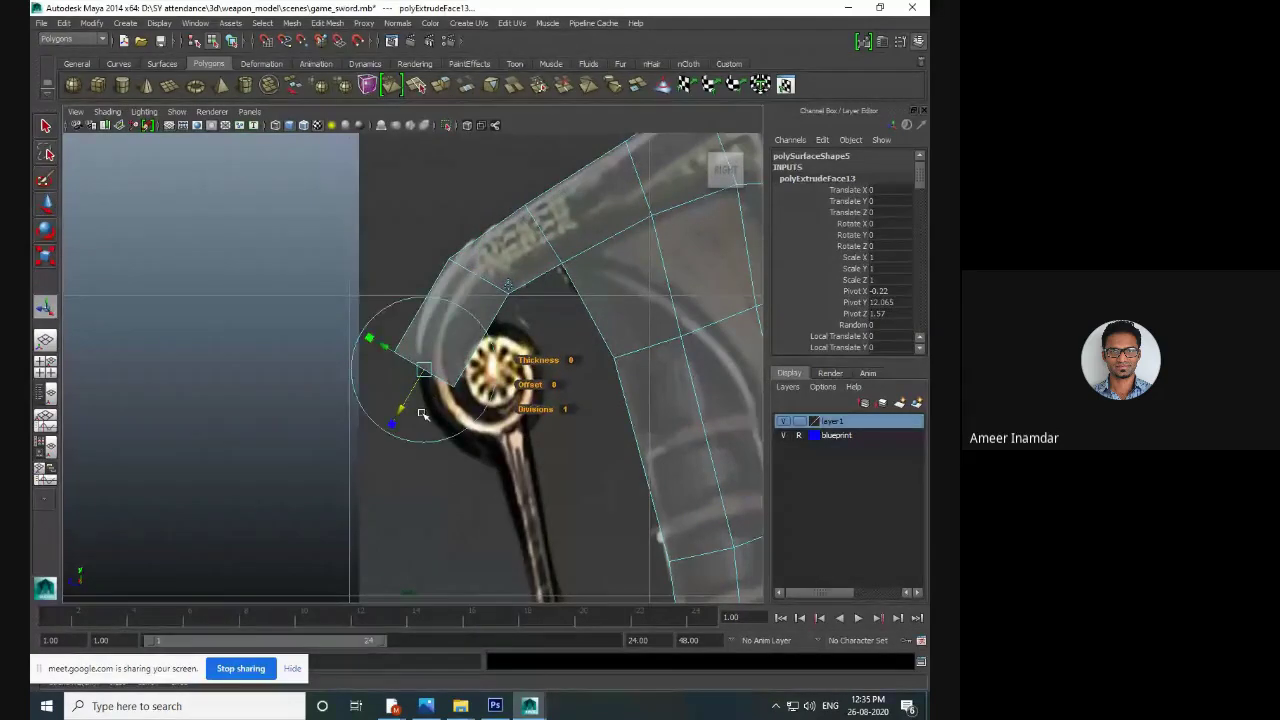
pyautogui.press('w')
pyautogui.press('r')
pyautogui.moveTo(425, 371); pyautogui.dragTo(397, 394)
pyautogui.scroll(2, 498, 308)
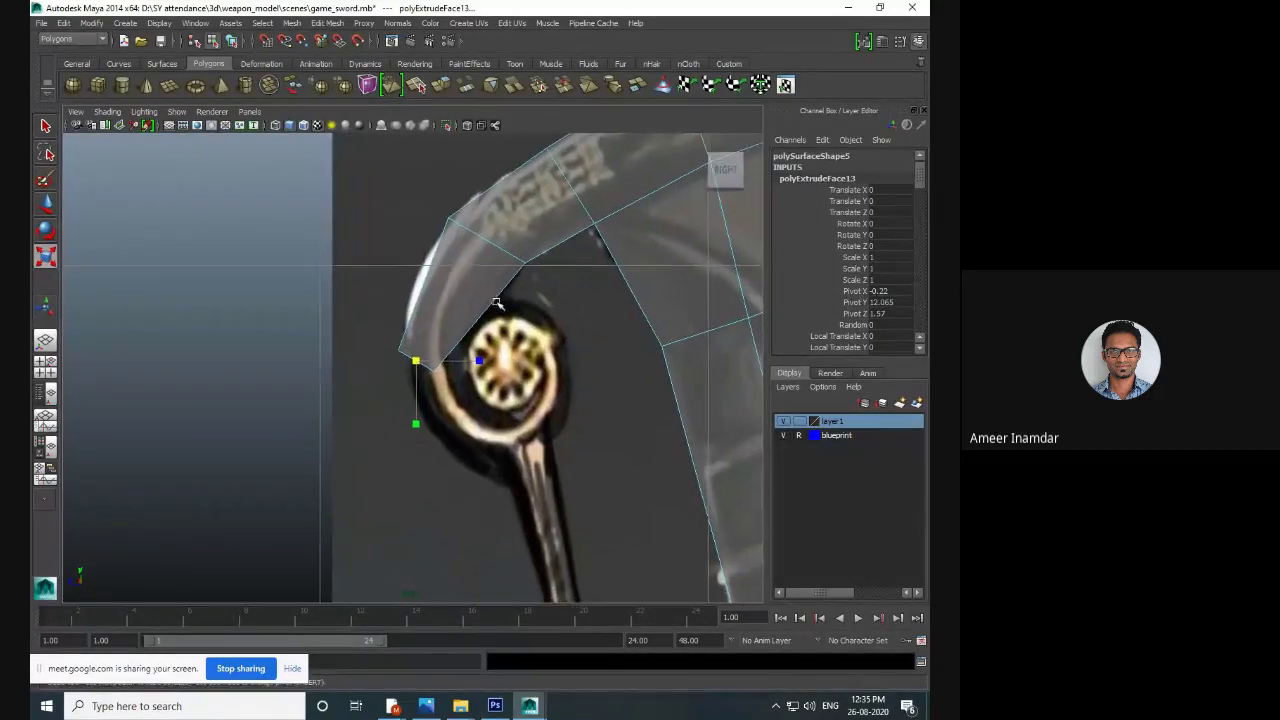
# - Pull the narrowed end face back up the curl, rotate it nearly horizontal and align it with the scroll's outline
pyautogui.press('w')
pyautogui.moveTo(421, 357); pyautogui.dragTo(454, 306)
pyautogui.press('r')
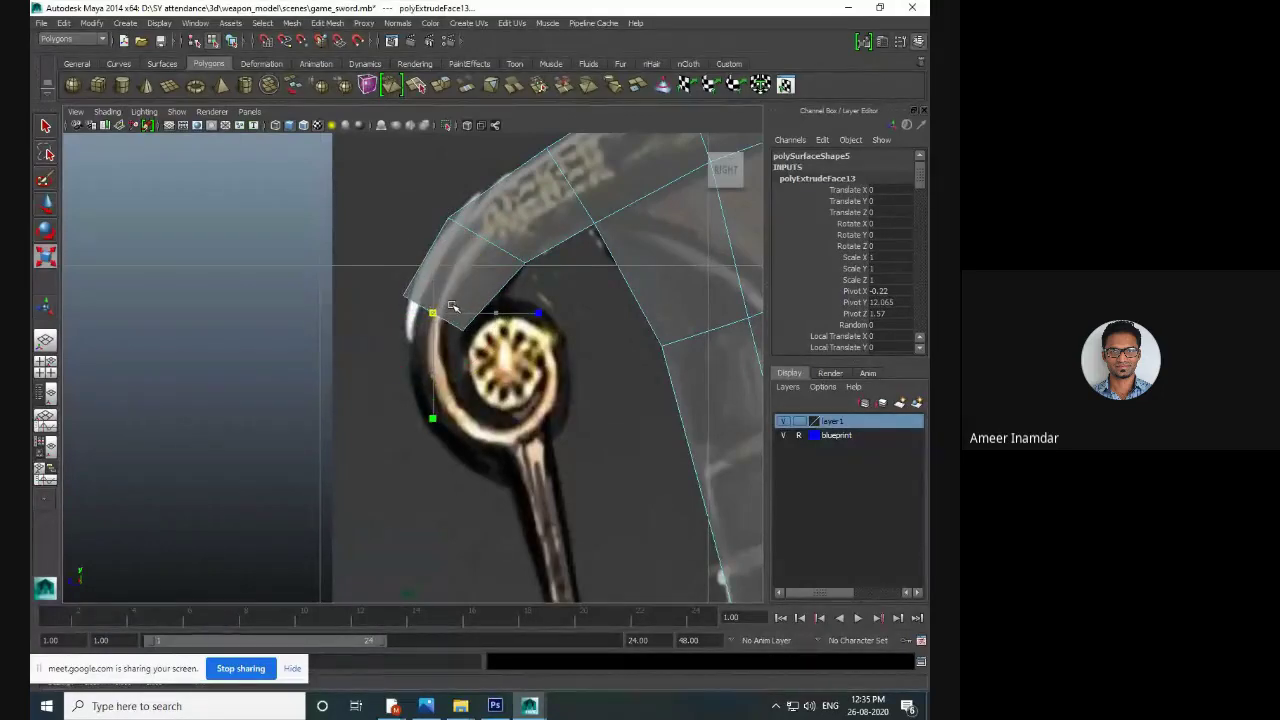
pyautogui.press('e')
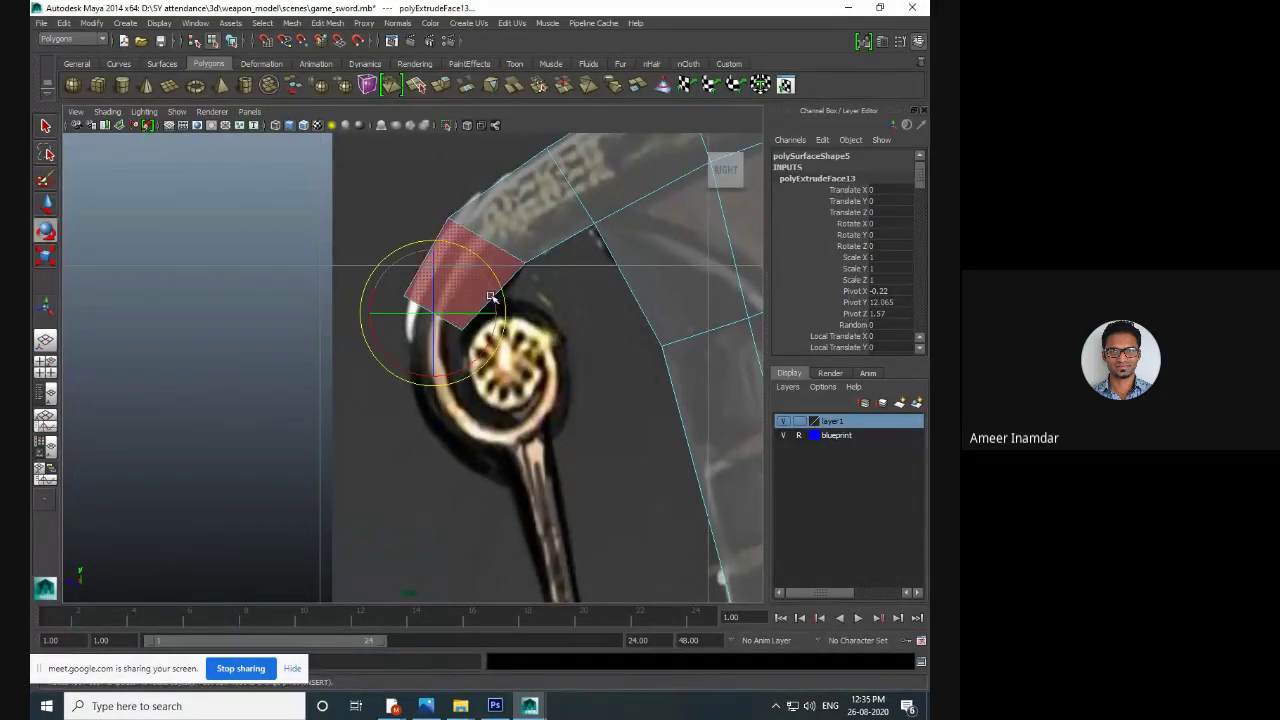
pyautogui.moveTo(490, 276); pyautogui.dragTo(480, 241)
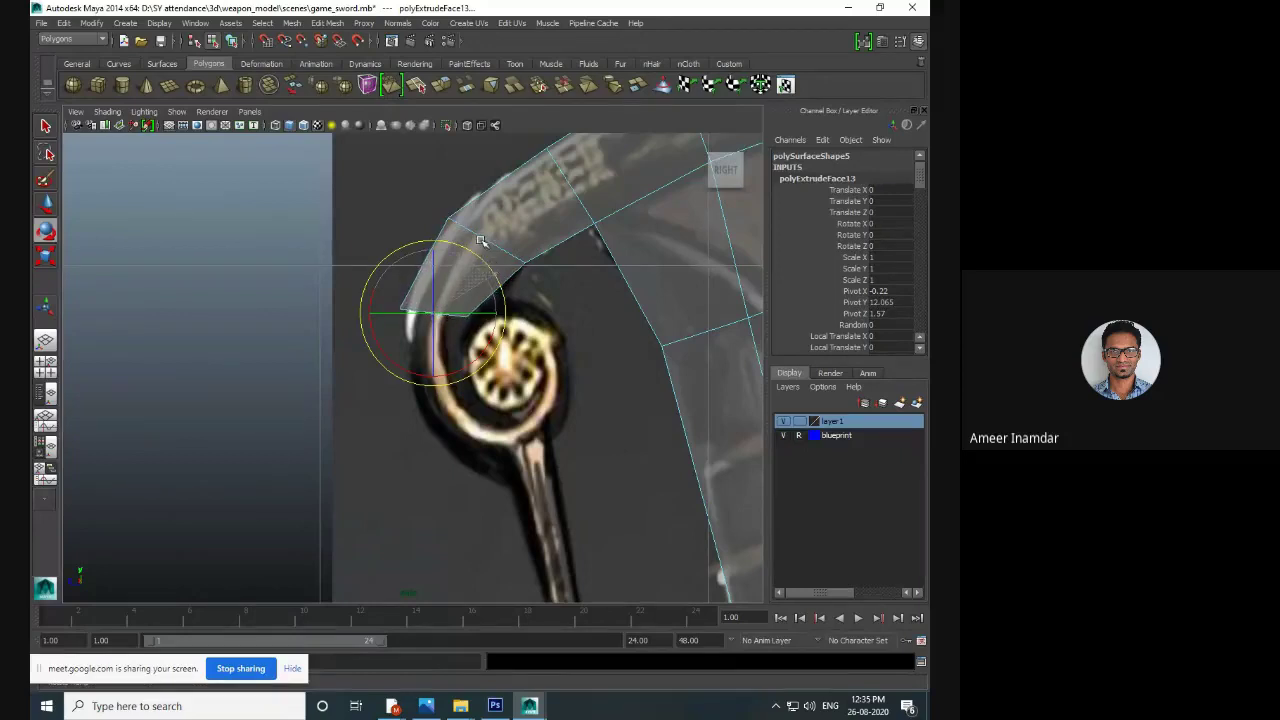
pyautogui.press('w')
pyautogui.moveTo(431, 309); pyautogui.dragTo(434, 310)
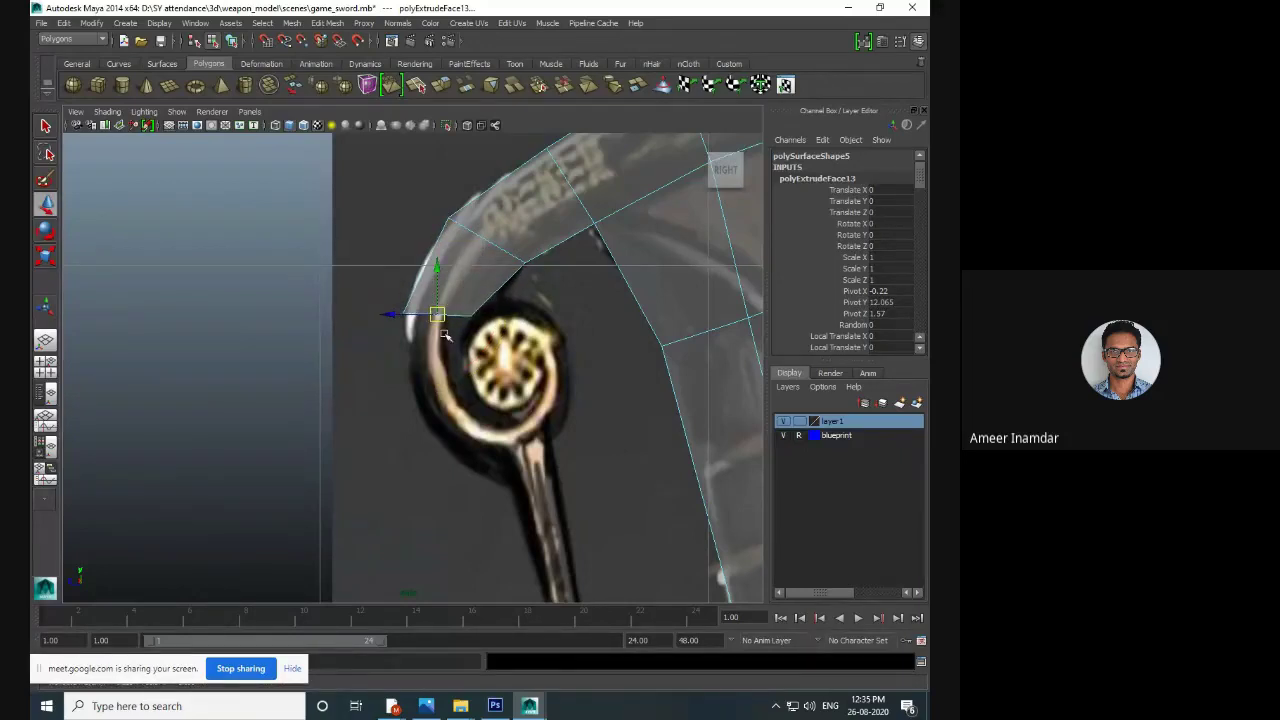
# - Extrude the scroll's end face further down the outer side, rotate it diagonally and position it beside the gold ornament's lower edge
pyautogui.keyDown('alt'); pyautogui.moveTo(488, 311); pyautogui.dragTo(451, 223, button='middle'); pyautogui.keyUp('alt')
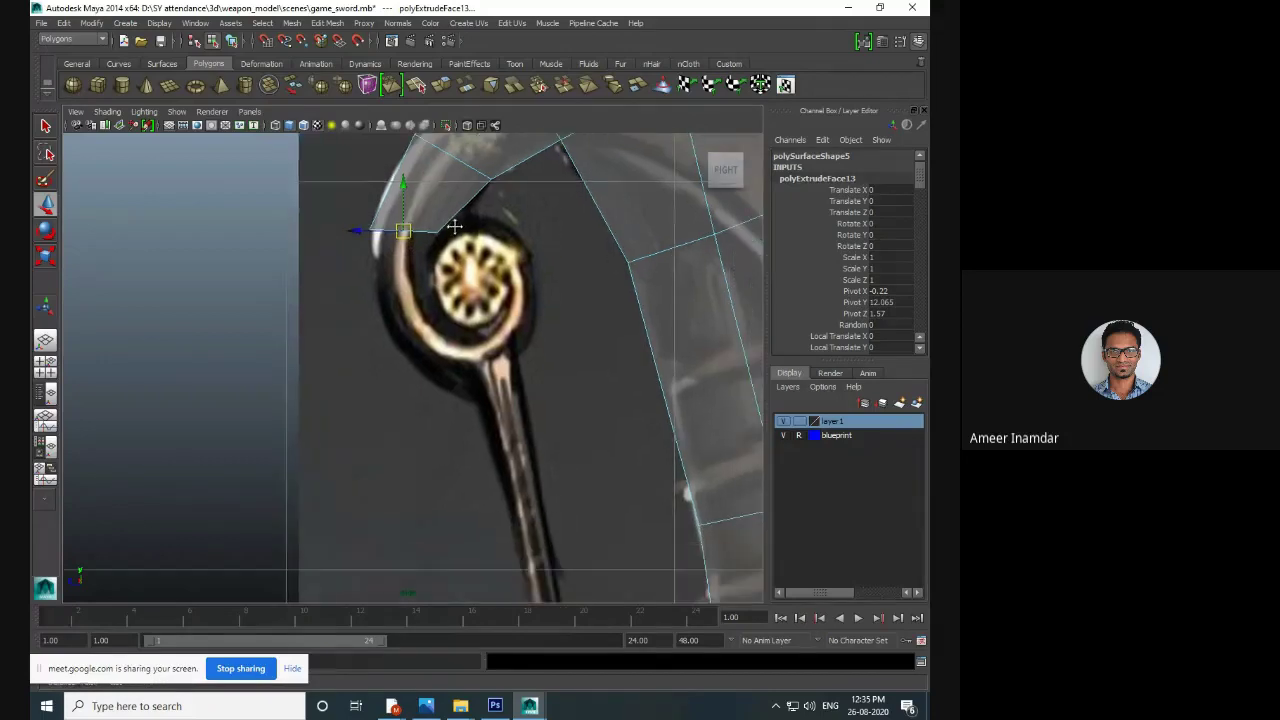
pyautogui.click(442, 86)
pyautogui.press('w')
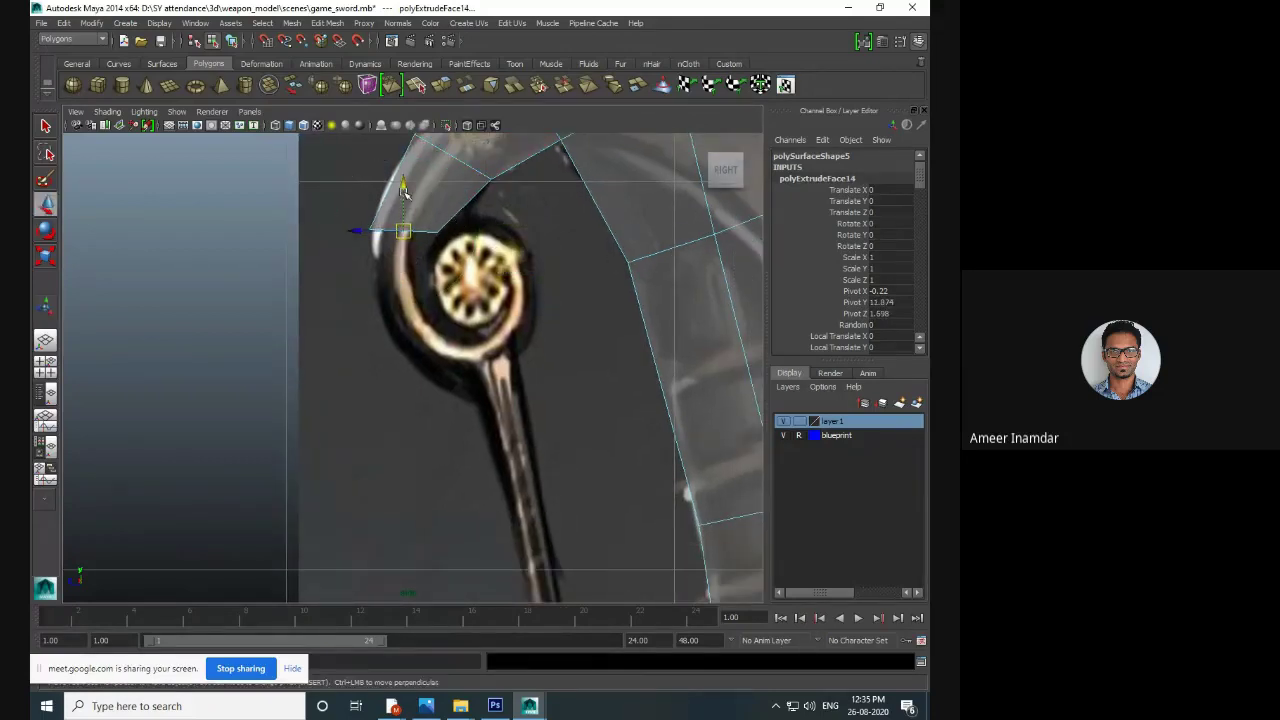
pyautogui.moveTo(404, 192); pyautogui.dragTo(417, 252)
pyautogui.scroll(2, 430, 325)
pyautogui.press('e')
pyautogui.press('w')
pyautogui.moveTo(408, 358)
pyautogui.mouseDown()
pyautogui.moveTo(424, 326)
pyautogui.moveTo(420, 336)
pyautogui.mouseUp()
pyautogui.press('r')
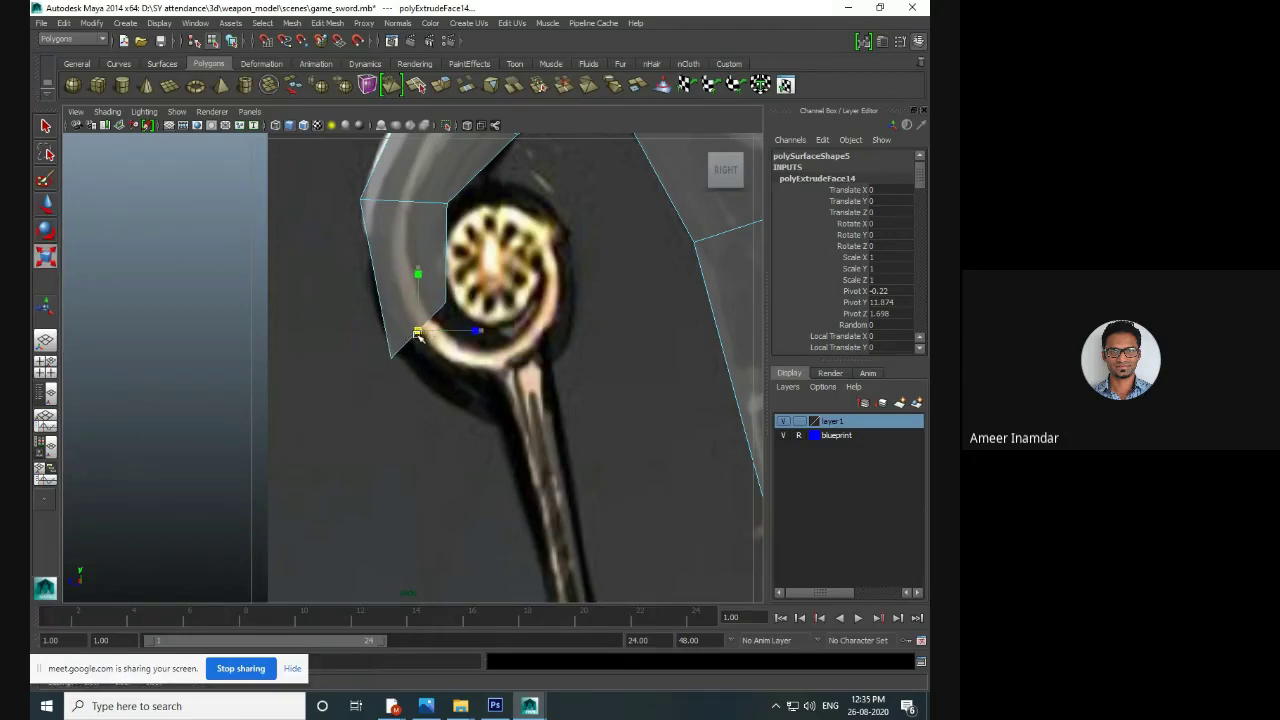
# - Extrude the end face again below the gold ornament, rotate it nearly vertical and move it up onto the blueprint's curl
pyautogui.keyDown('alt'); pyautogui.moveTo(451, 237); pyautogui.dragTo(423, 268, button='middle'); pyautogui.keyUp('alt')
pyautogui.keyDown('alt'); pyautogui.moveTo(407, 385); pyautogui.dragTo(411, 343, button='middle'); pyautogui.keyUp('alt')
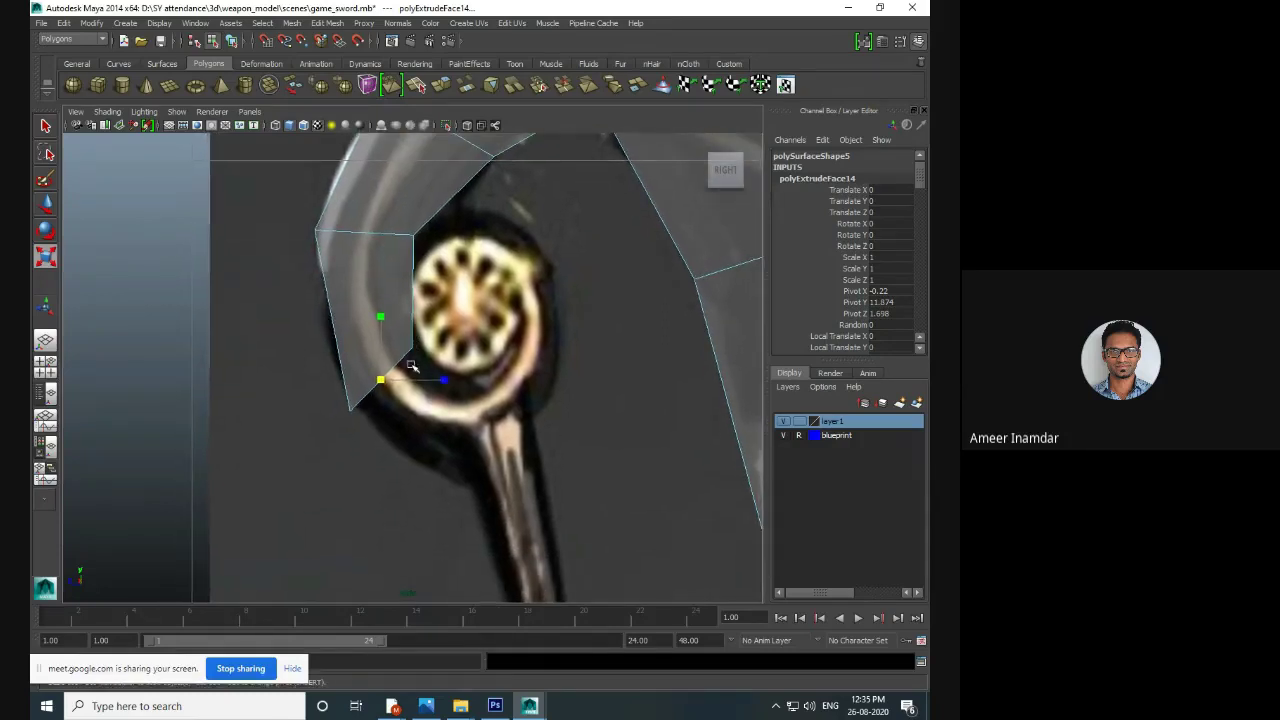
pyautogui.click(445, 86)
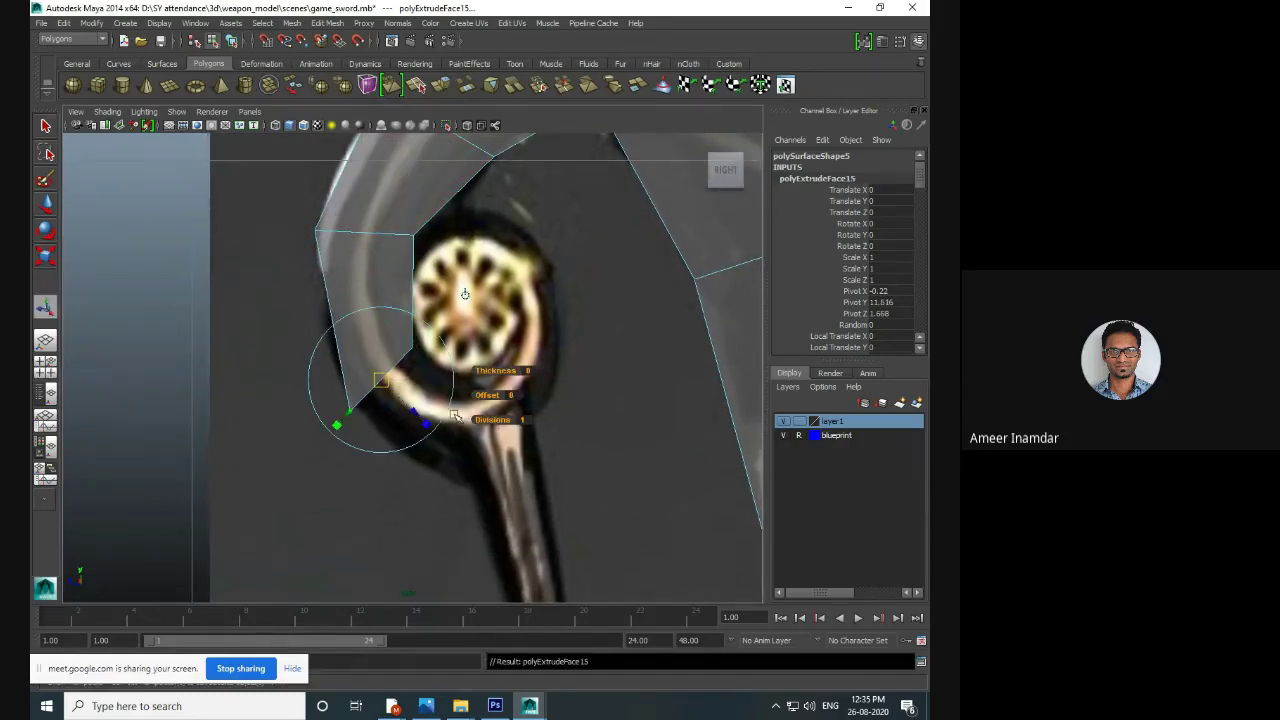
pyautogui.moveTo(420, 412); pyautogui.dragTo(505, 438)
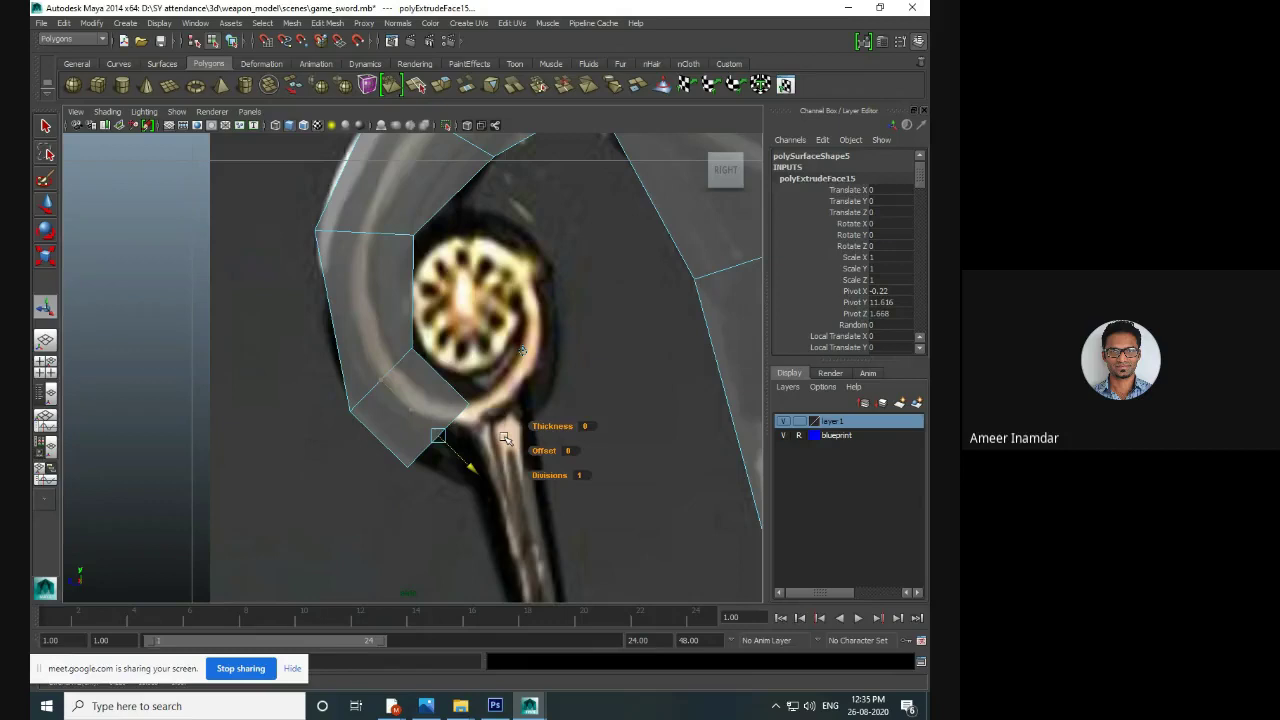
pyautogui.press('e')
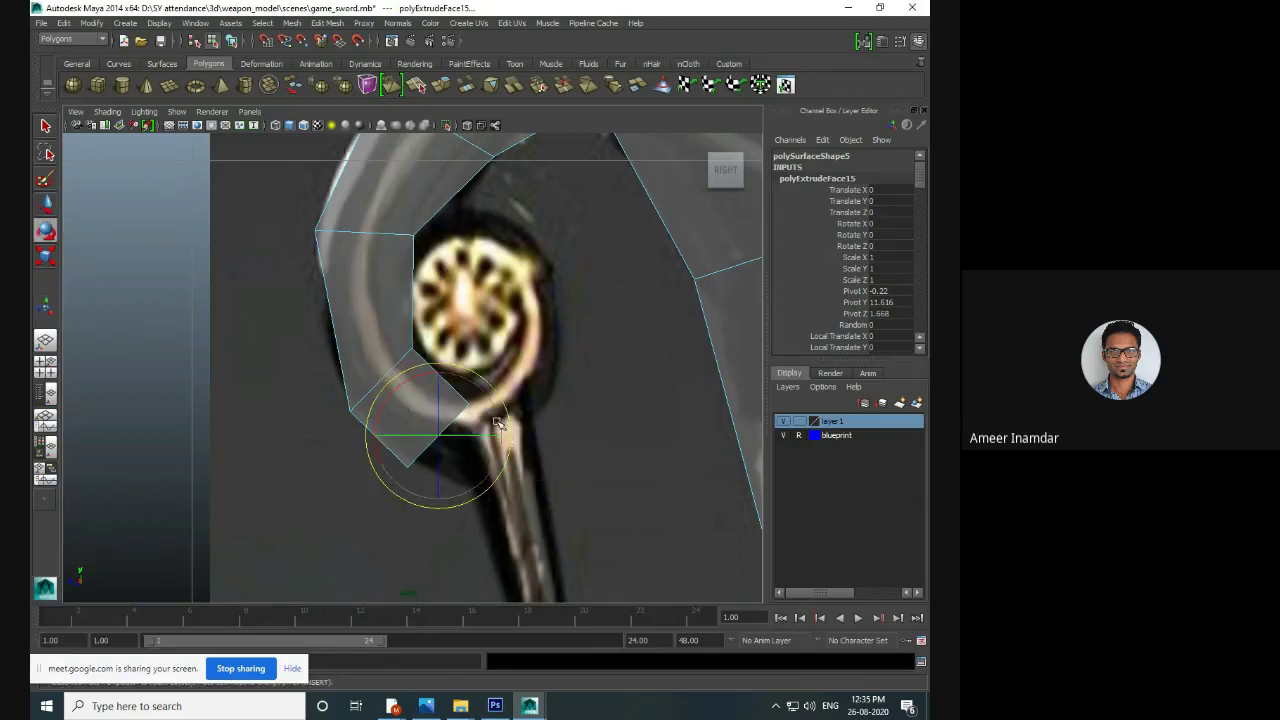
pyautogui.moveTo(487, 392); pyautogui.dragTo(462, 352)
pyautogui.press('w')
pyautogui.moveTo(439, 435); pyautogui.dragTo(449, 417)
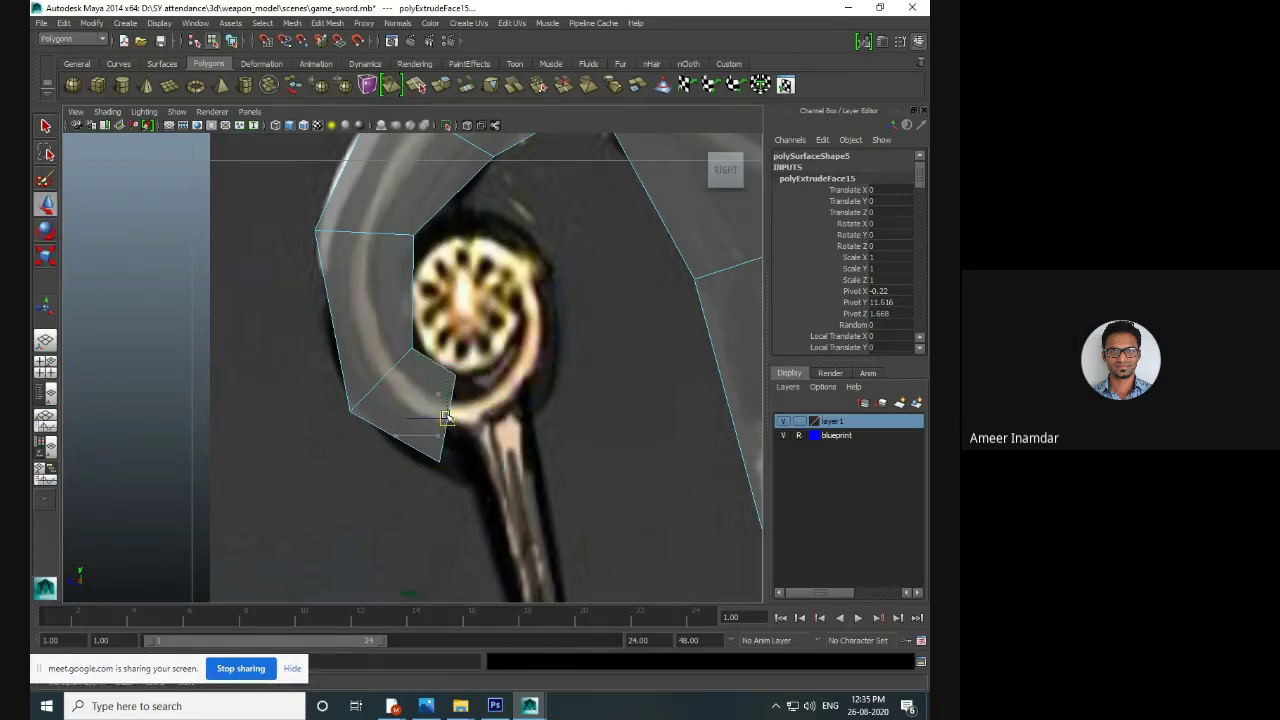
pyautogui.moveTo(446, 418)
pyautogui.mouseDown()
pyautogui.moveTo(452, 392)
pyautogui.moveTo(427, 423)
pyautogui.mouseUp()
pyautogui.press('e')
pyautogui.press('r')
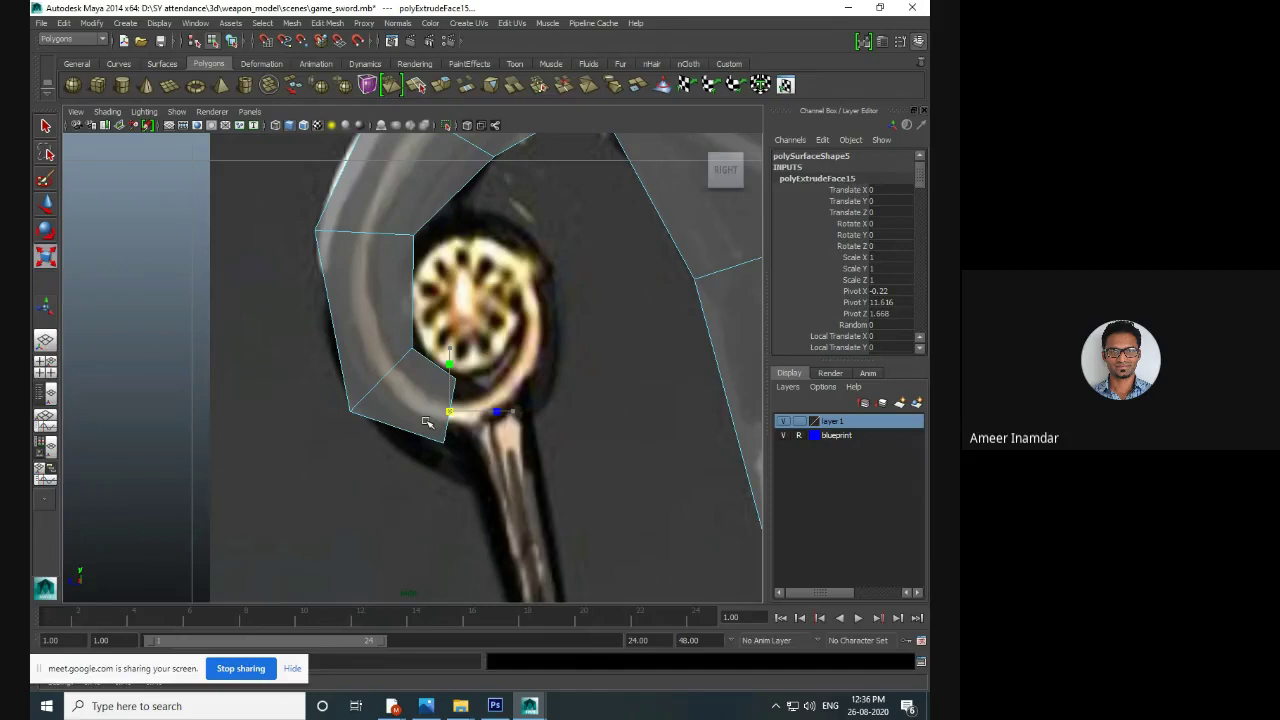
# - Move the outer and inner vertices at the scroll's lower bend up and inward to match the blueprint outline
pyautogui.scroll(1, 371, 232)
pyautogui.keyDown('alt'); pyautogui.moveTo(370, 230); pyautogui.dragTo(378, 273, button='middle'); pyautogui.keyUp('alt')
pyautogui.moveTo(410, 372); pyautogui.dragTo(349, 372, button='right')
pyautogui.click(350, 464)
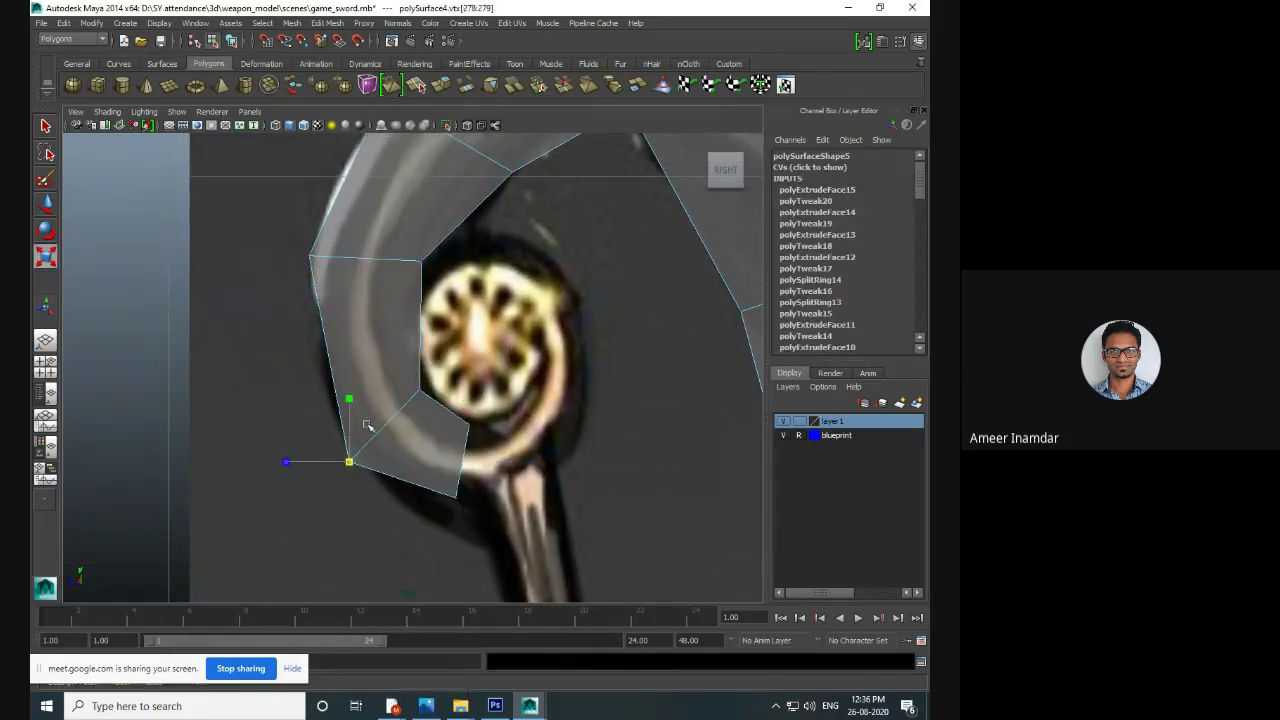
pyautogui.press('w')
pyautogui.moveTo(346, 459); pyautogui.dragTo(359, 430)
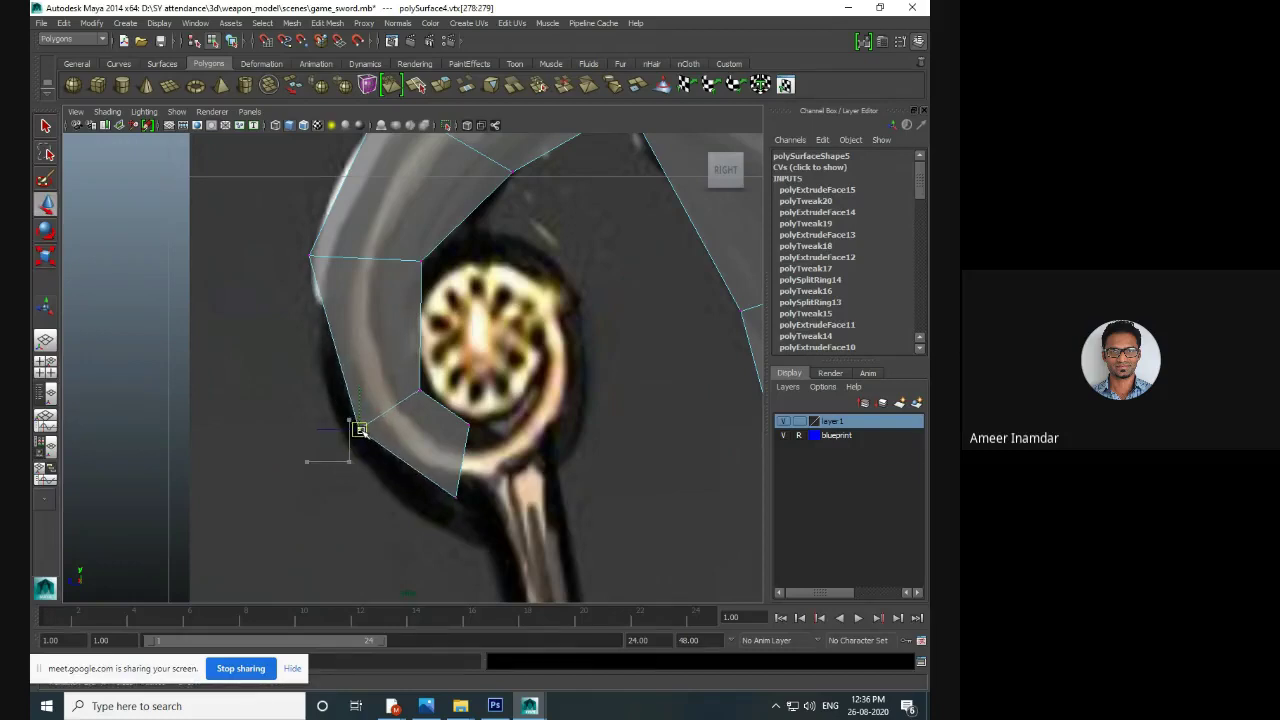
pyautogui.click(412, 389)
pyautogui.moveTo(413, 388); pyautogui.dragTo(424, 383)
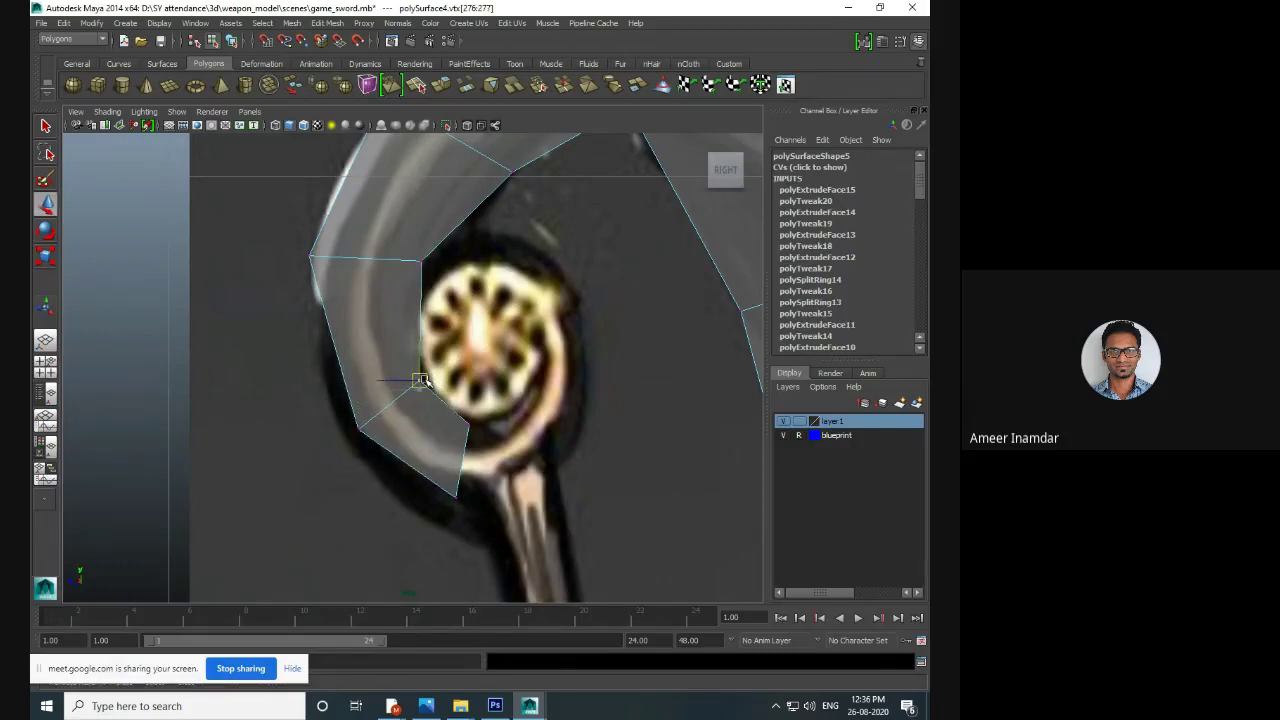
# - Adjust the vertices at the scroll's upper outer corner and at its lower end to follow the curl more closely
pyautogui.moveTo(330, 261); pyautogui.dragTo(301, 249)
pyautogui.moveTo(309, 256)
pyautogui.mouseDown()
pyautogui.moveTo(348, 280)
pyautogui.moveTo(315, 274)
pyautogui.mouseUp()
pyautogui.keyDown('alt'); pyautogui.moveTo(348, 238); pyautogui.dragTo(320, 224, button='middle'); pyautogui.keyUp('alt')
pyautogui.scroll(1, 320, 224)
pyautogui.keyDown('alt'); pyautogui.moveTo(437, 398); pyautogui.dragTo(397, 318, button='middle'); pyautogui.keyUp('alt')
pyautogui.scroll(2, 397, 318)
pyautogui.click(415, 336)
pyautogui.moveTo(415, 336); pyautogui.dragTo(388, 342)
pyautogui.moveTo(380, 455); pyautogui.dragTo(404, 472)
pyautogui.moveTo(395, 459); pyautogui.dragTo(406, 439)
# - Examine the reshaped scroll against the blueprint's pommel outline and gold ornament
pyautogui.keyDown('alt'); pyautogui.moveTo(441, 287); pyautogui.dragTo(460, 445, button='middle'); pyautogui.keyUp('alt')
pyautogui.scroll(-8, 462, 430)
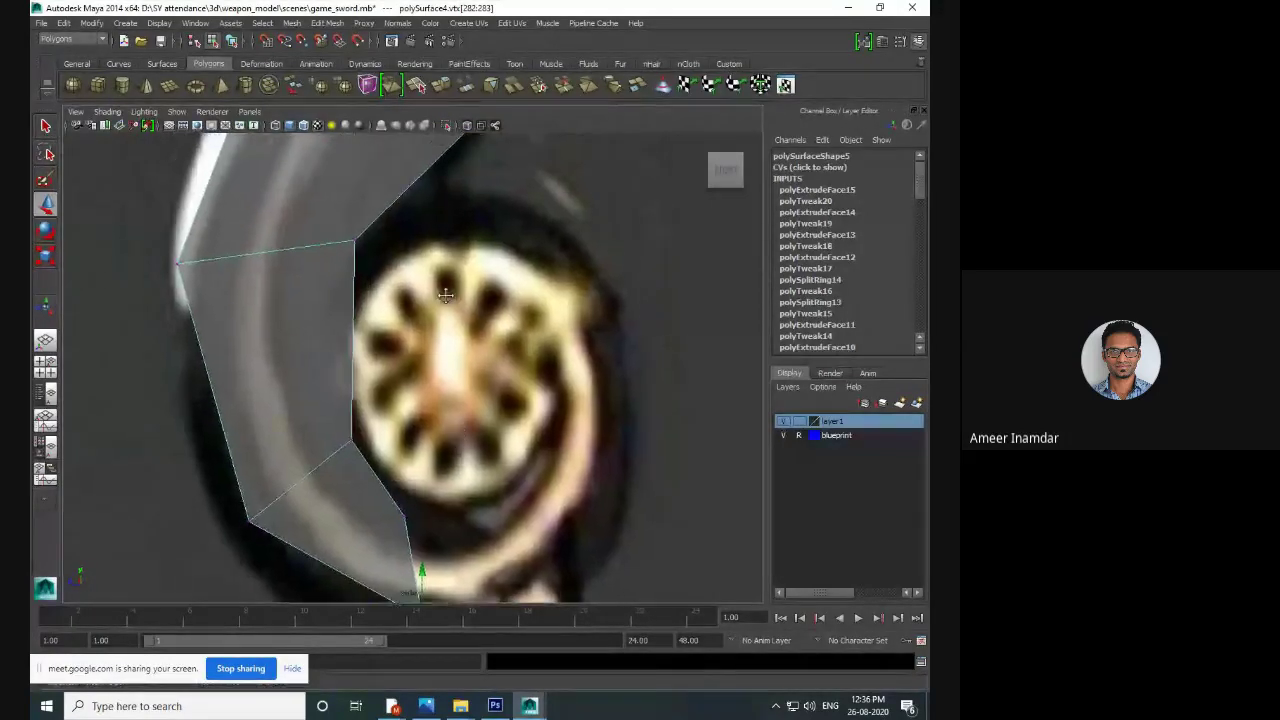
pyautogui.scroll(8, 475, 388)
pyautogui.keyDown('alt'); pyautogui.moveTo(474, 380); pyautogui.dragTo(437, 274, button='middle'); pyautogui.keyUp('alt')
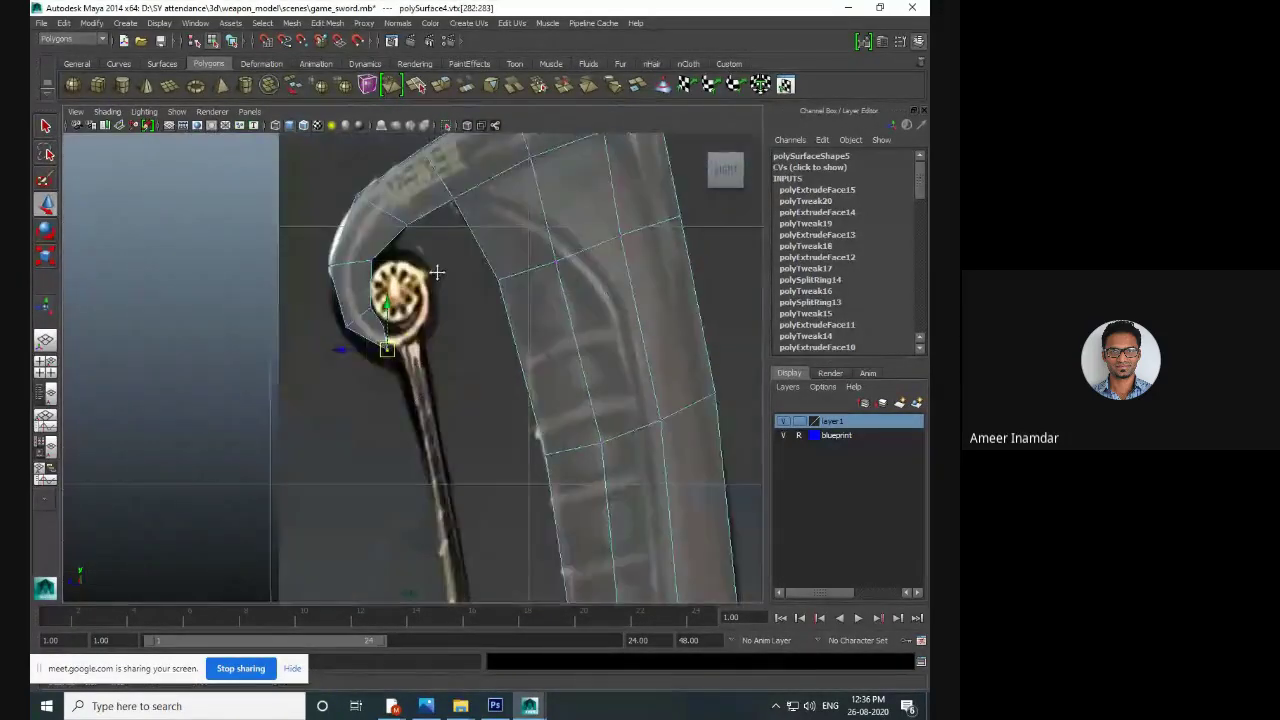
pyautogui.scroll(5, 430, 277)
pyautogui.keyDown('alt'); pyautogui.moveTo(412, 192); pyautogui.dragTo(460, 359, button='middle'); pyautogui.keyUp('alt')
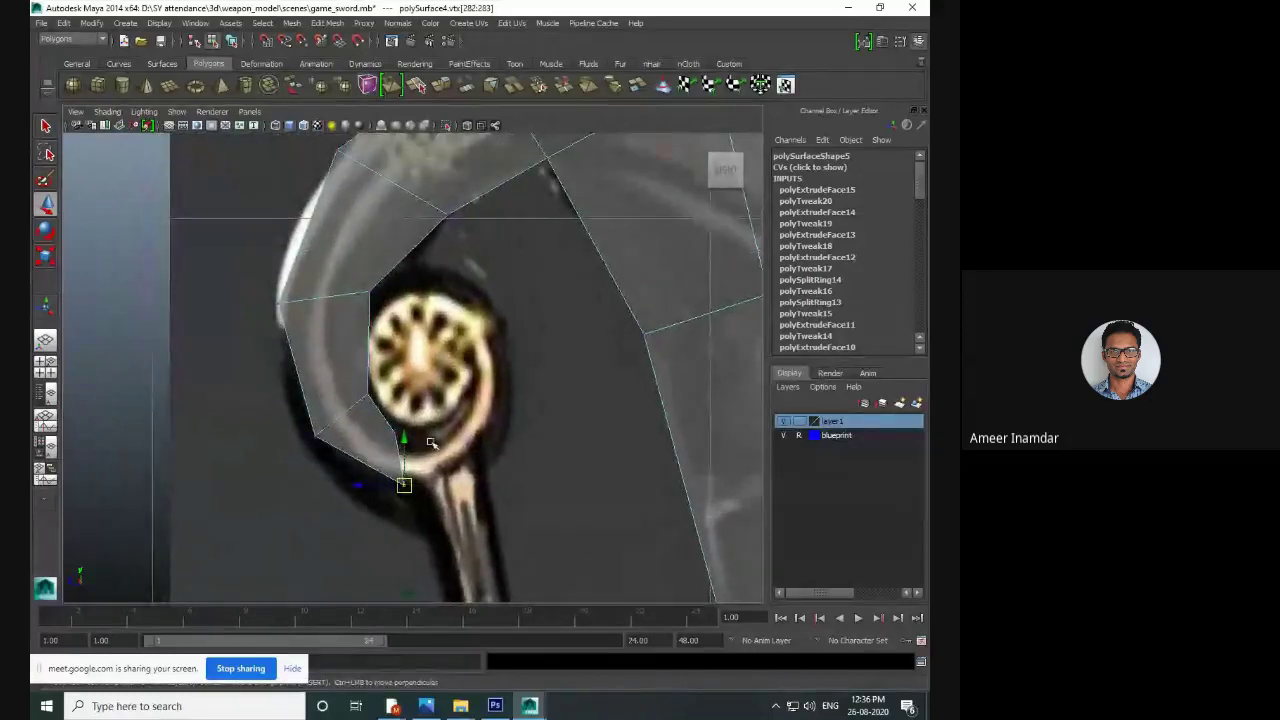
pyautogui.scroll(3, 416, 462)
pyautogui.keyDown('alt'); pyautogui.moveTo(416, 462); pyautogui.dragTo(392, 365, button='middle'); pyautogui.keyUp('alt')
pyautogui.scroll(3, 380, 326)
# - Select the scroll's end face and extrude it underneath the gold ornament across the top of the knuckle guard bar
pyautogui.moveTo(350, 350); pyautogui.dragTo(420, 435, button='right')
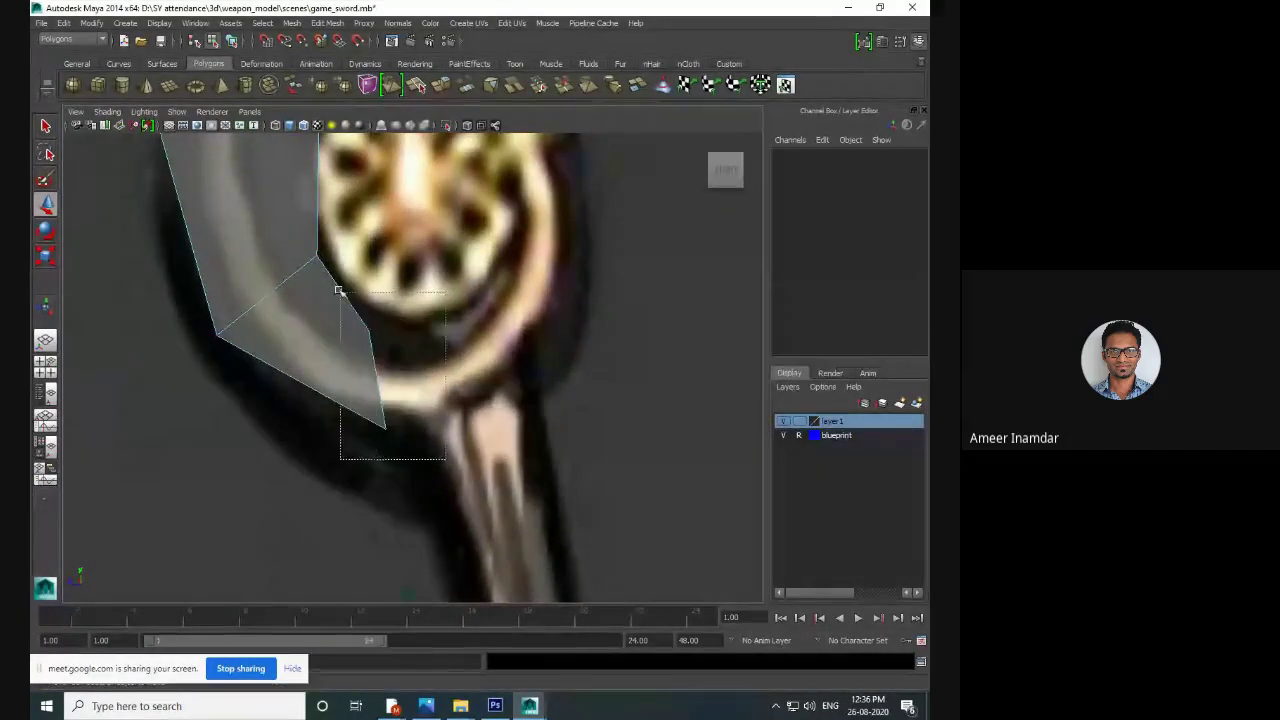
pyautogui.click(342, 328)
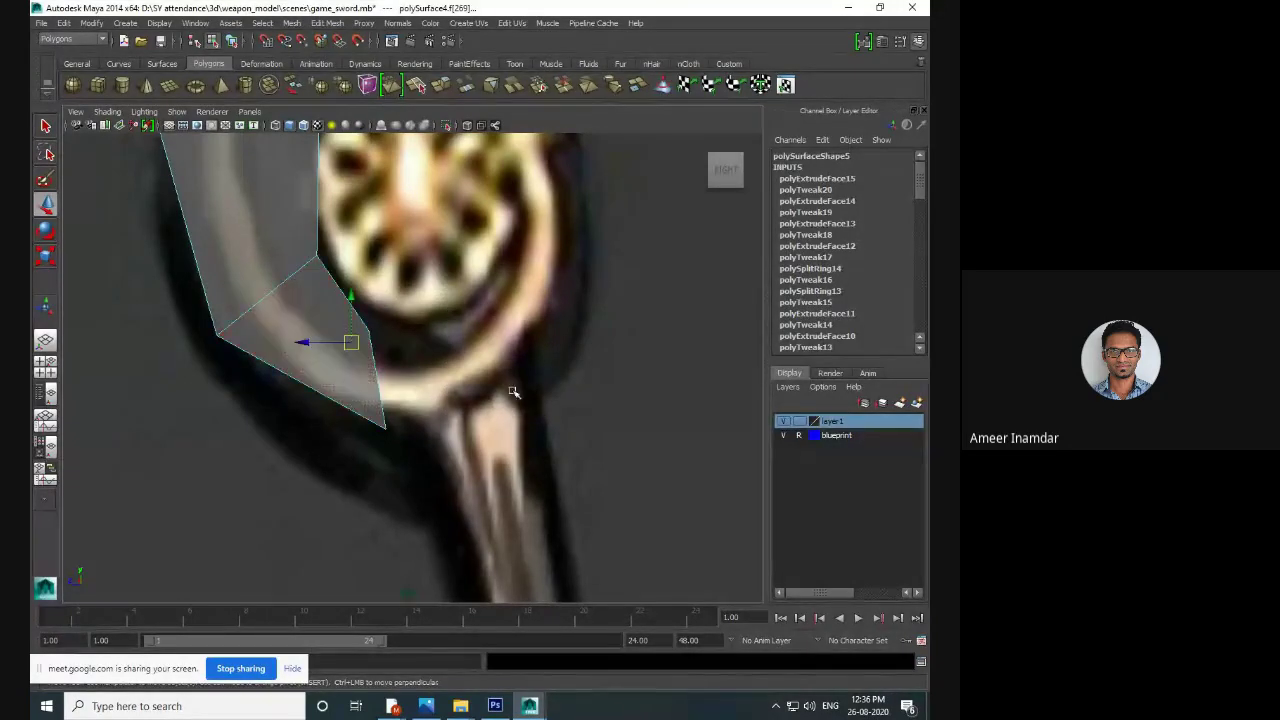
pyautogui.click(411, 402)
pyautogui.click(364, 358)
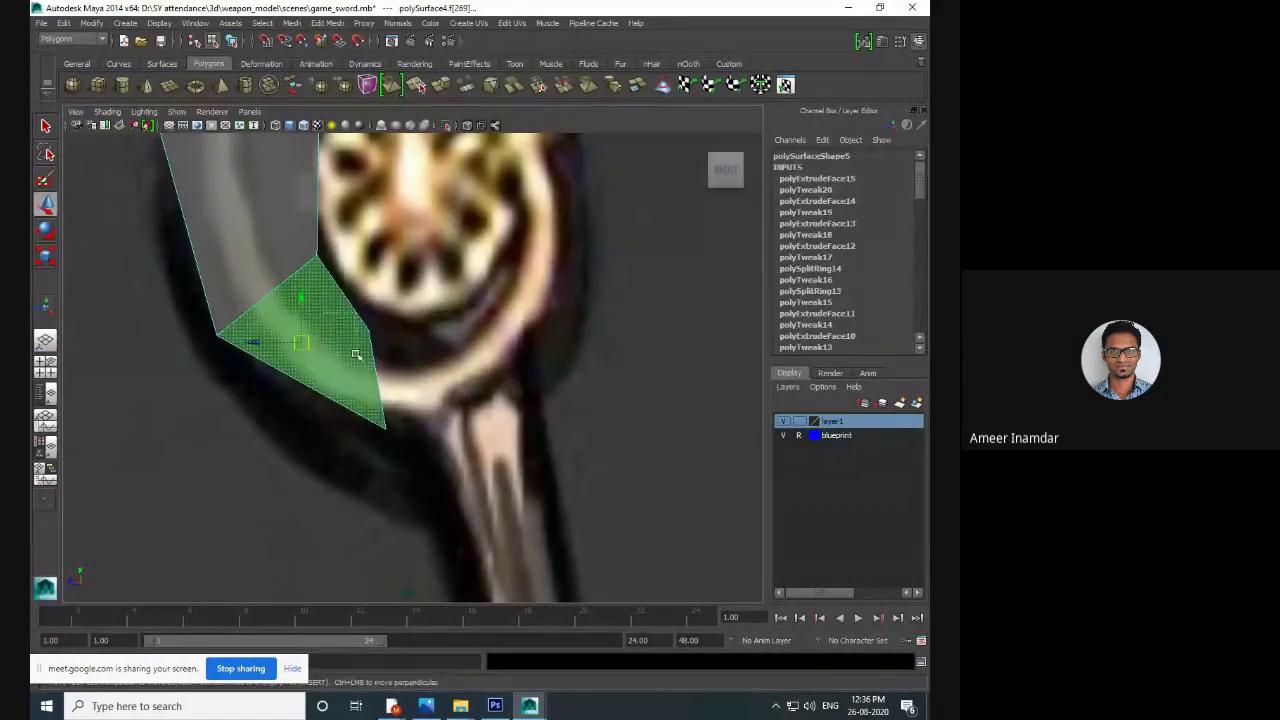
pyautogui.keyDown('shift'); pyautogui.click(323, 313); pyautogui.keyUp('shift')
pyautogui.click(420, 398)
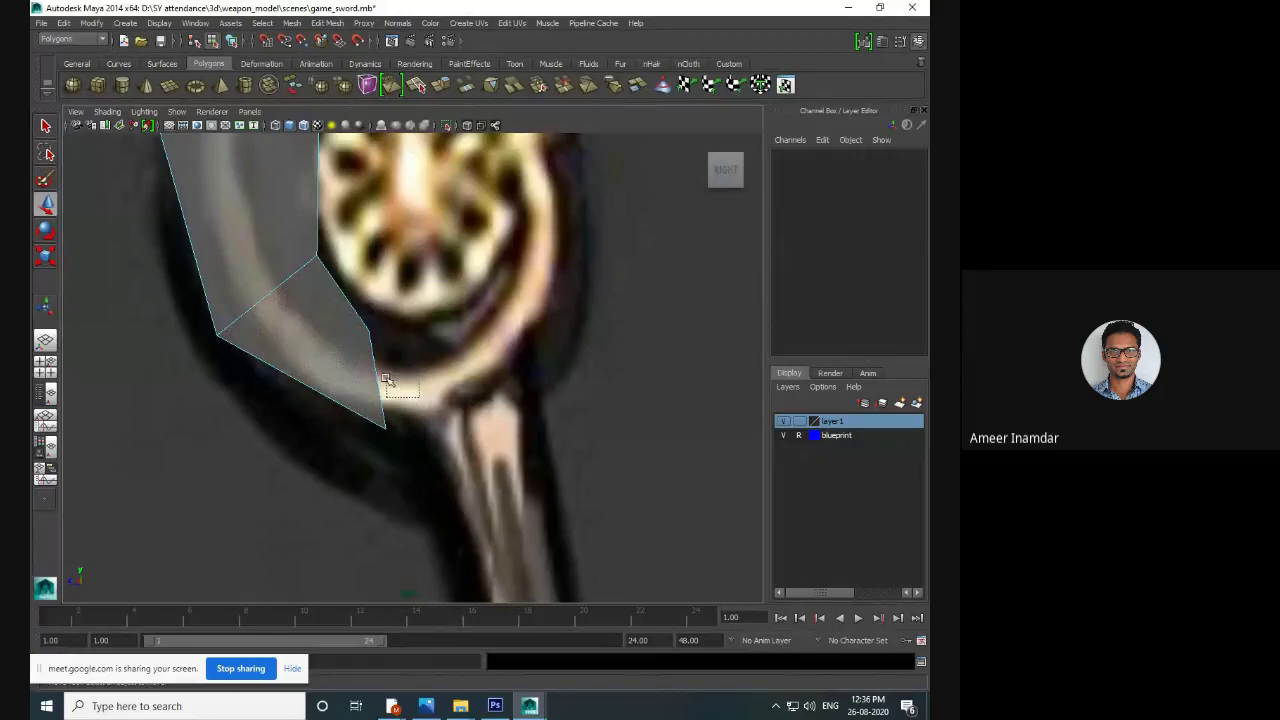
pyautogui.moveTo(350, 352); pyautogui.dragTo(349, 362)
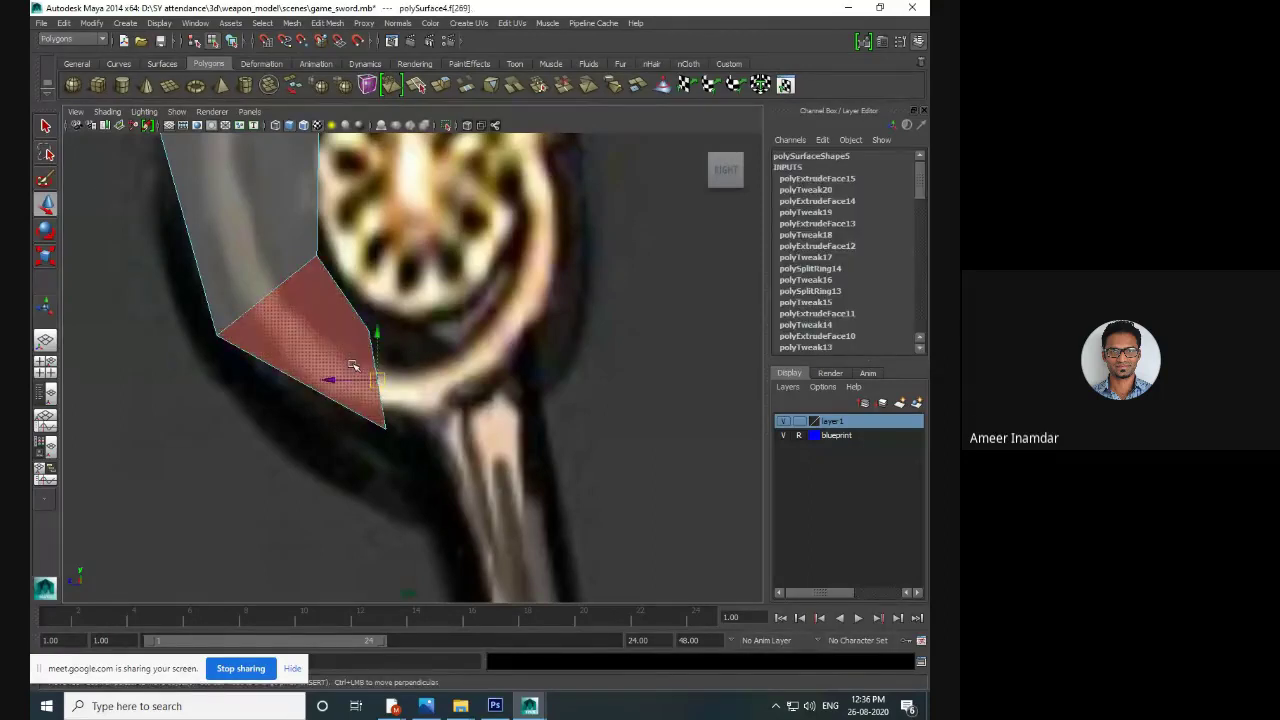
pyautogui.hotkey('ctrl', 'e')
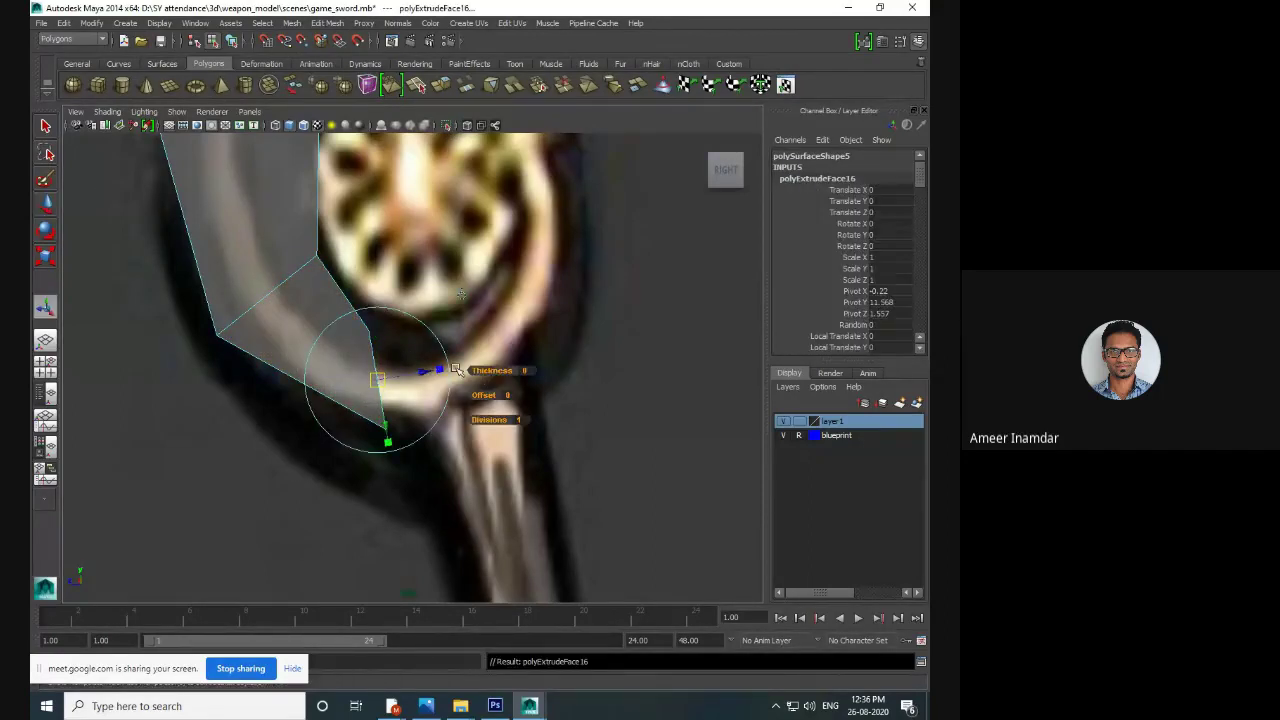
pyautogui.moveTo(421, 377); pyautogui.dragTo(570, 349)
pyautogui.keyDown('alt'); pyautogui.moveTo(548, 267); pyautogui.dragTo(526, 322, button='middle'); pyautogui.keyUp('alt')
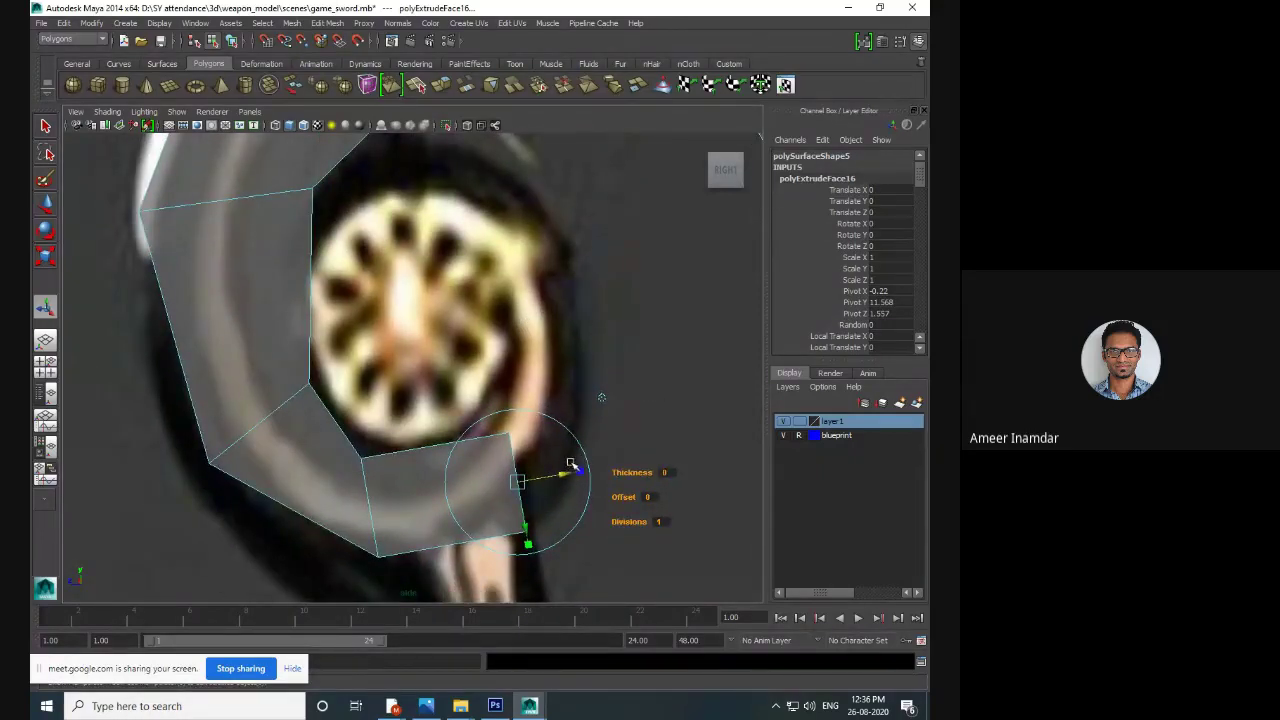
pyautogui.click(450, 362)
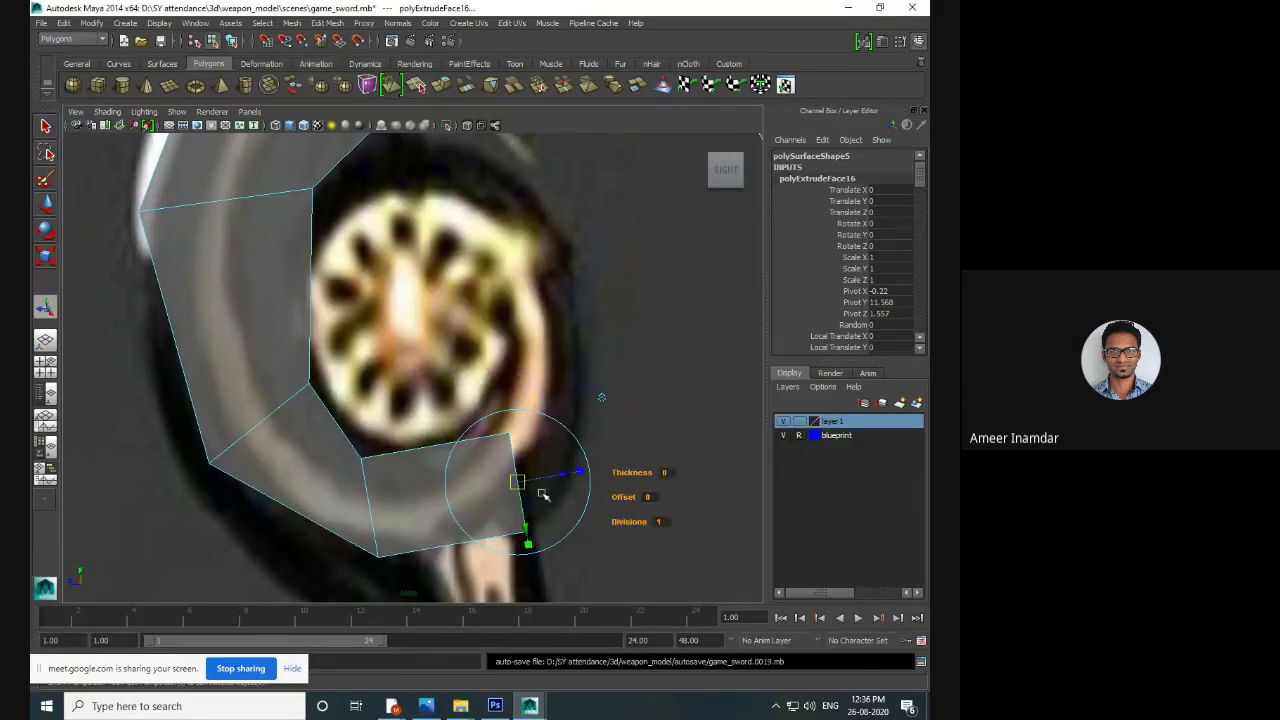
pyautogui.click(522, 465)
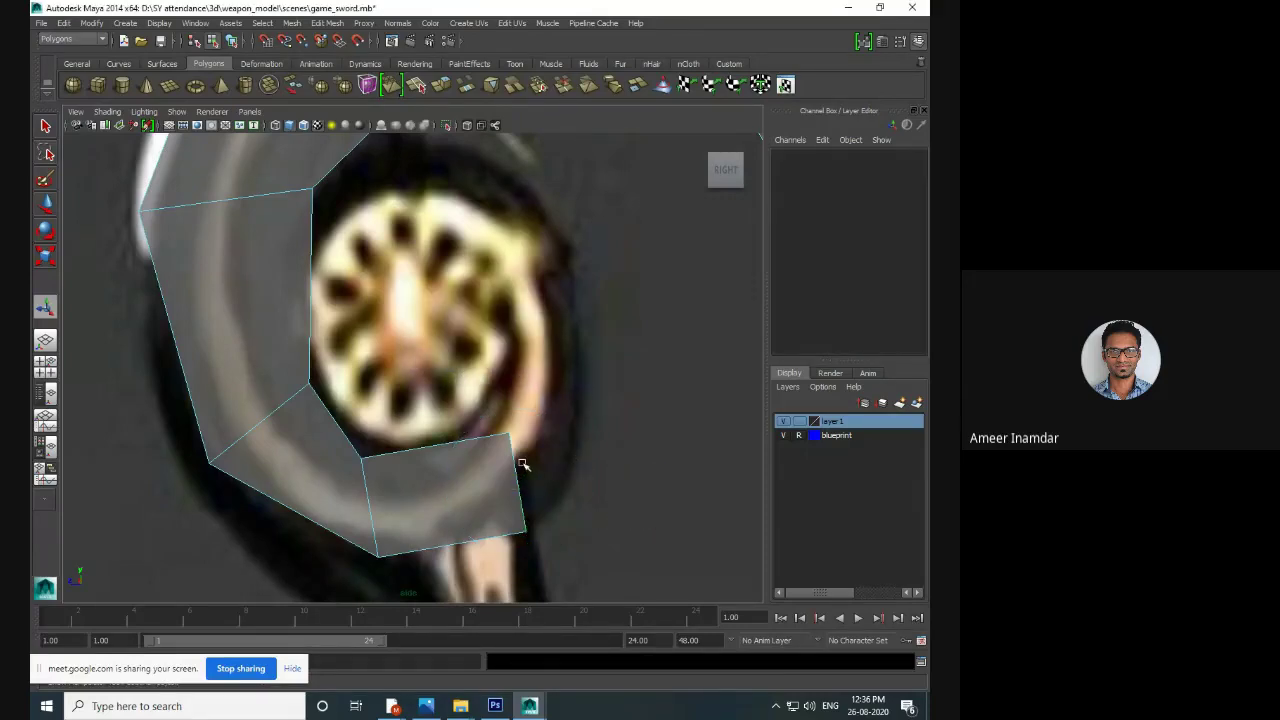
pyautogui.hotkey('ctrl', 'z')
pyautogui.click(571, 473)
pyautogui.hotkey('ctrl', 'z')
# - Move and rotate the extruded end face so it follows the curl below the gold ornament's lower corner
pyautogui.press('w')
pyautogui.moveTo(500, 478); pyautogui.dragTo(530, 463)
pyautogui.press('e')
pyautogui.press('r')
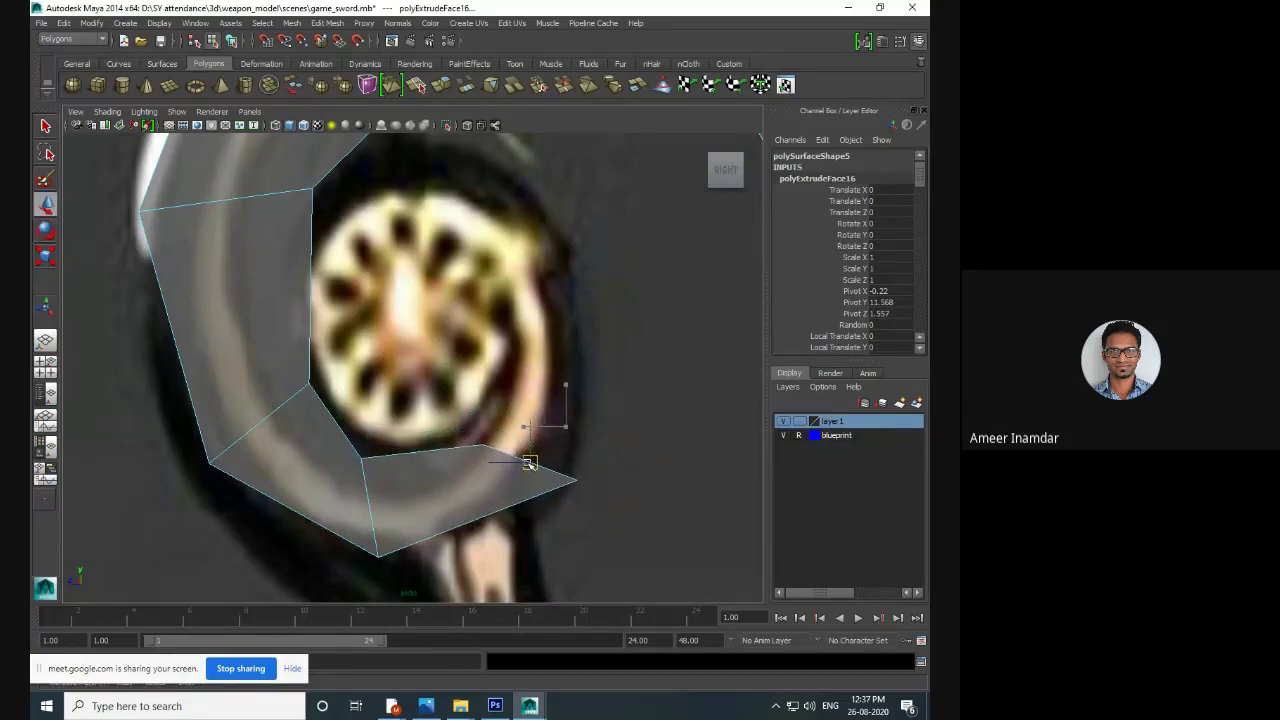
pyautogui.scroll(-10, 527, 378)
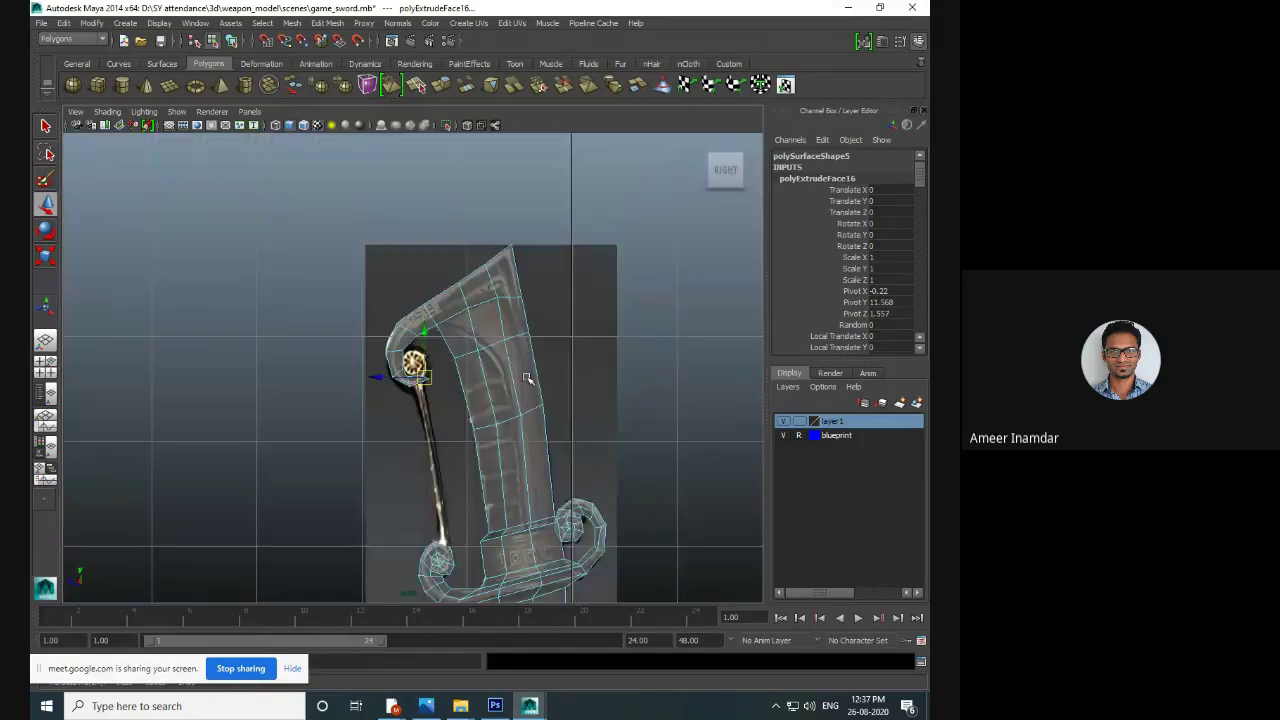
pyautogui.scroll(8, 465, 350)
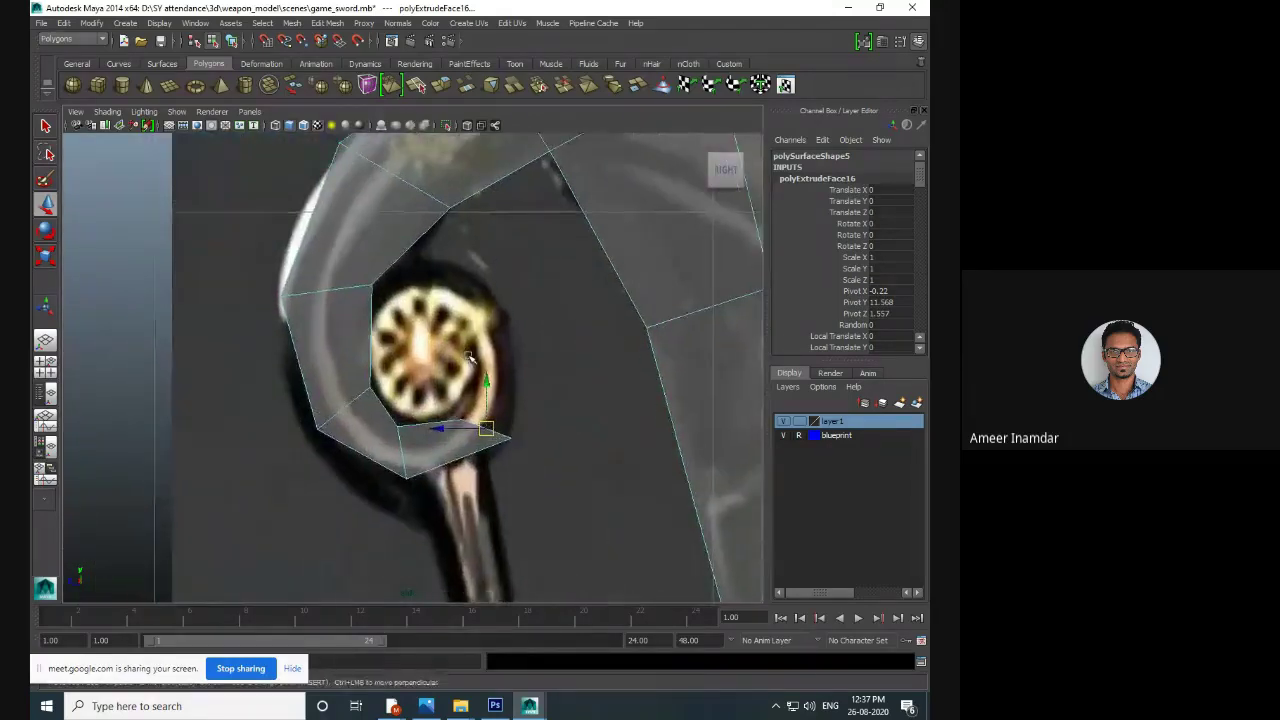
pyautogui.scroll(2, 468, 356)
pyautogui.keyDown('alt'); pyautogui.moveTo(468, 356); pyautogui.dragTo(478, 307, button='middle'); pyautogui.keyUp('alt')
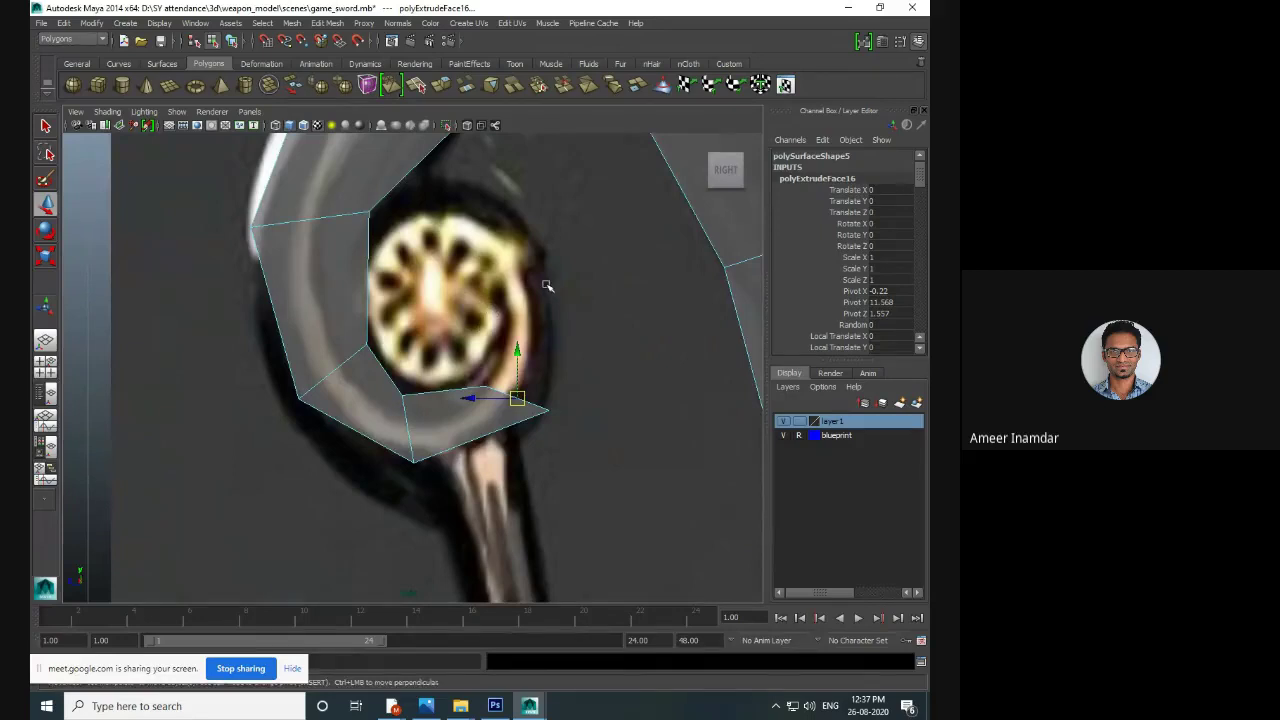
pyautogui.press('e')
pyautogui.moveTo(582, 436); pyautogui.dragTo(538, 468)
pyautogui.scroll(2, 520, 178)
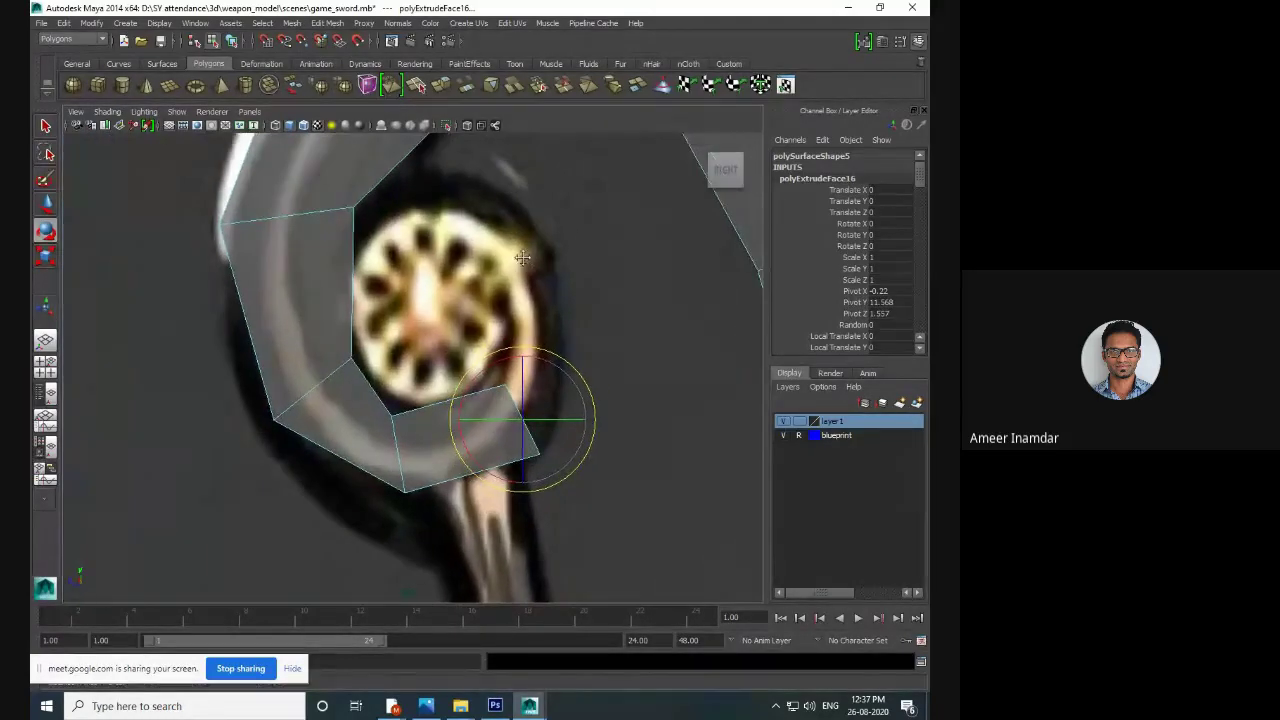
# - Select only the upper face of the last scroll segment and extrude it straight up over the gold ornament
pyautogui.click(438, 417)
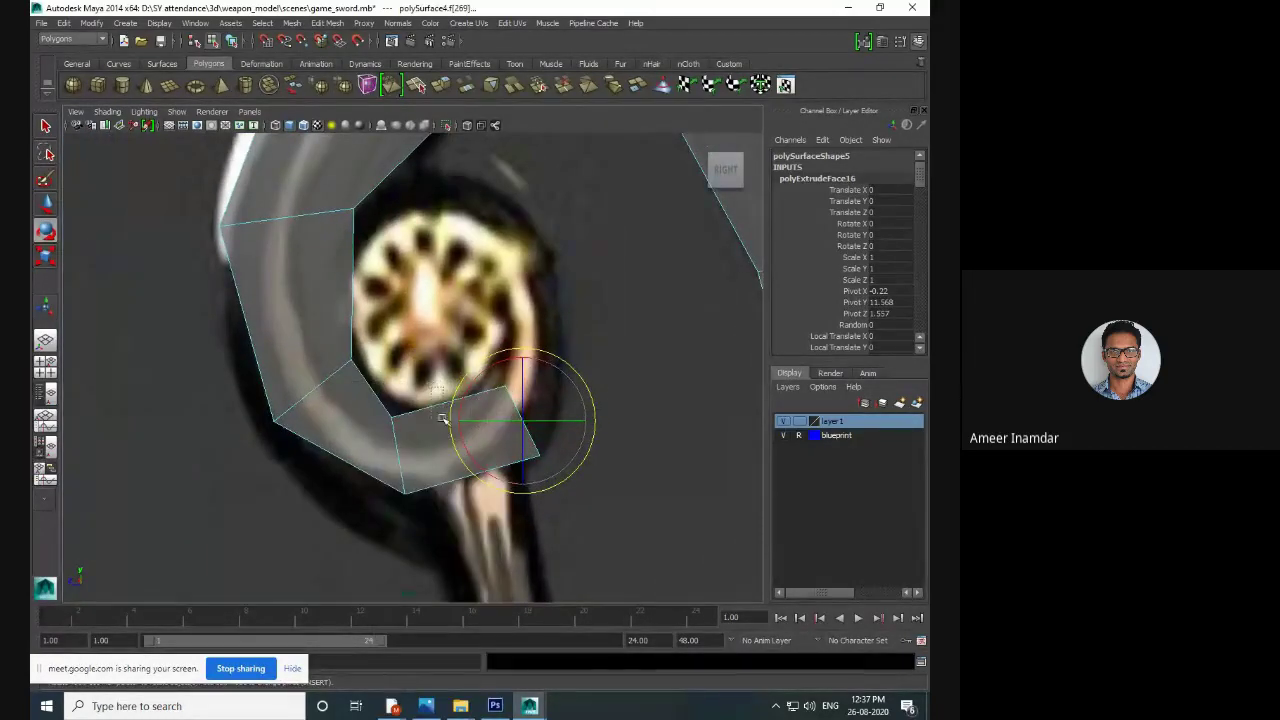
pyautogui.click(444, 421)
pyautogui.moveTo(498, 418); pyautogui.dragTo(485, 430)
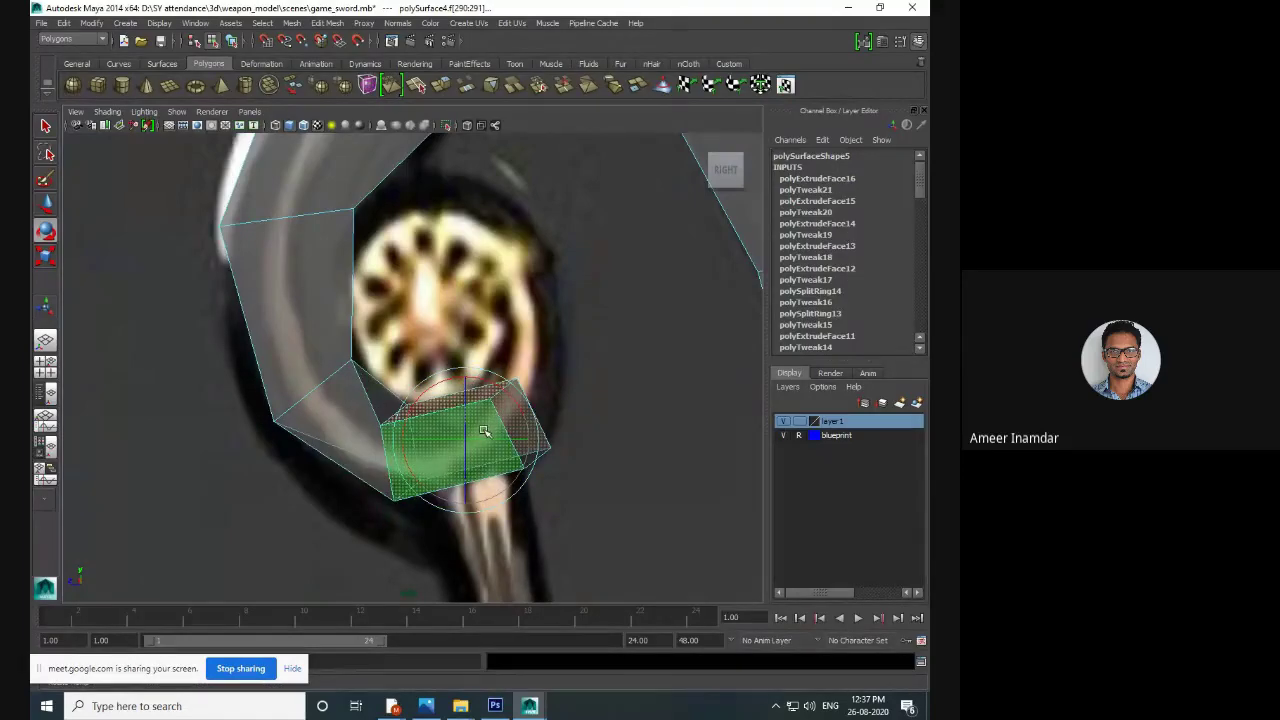
pyautogui.press('space')
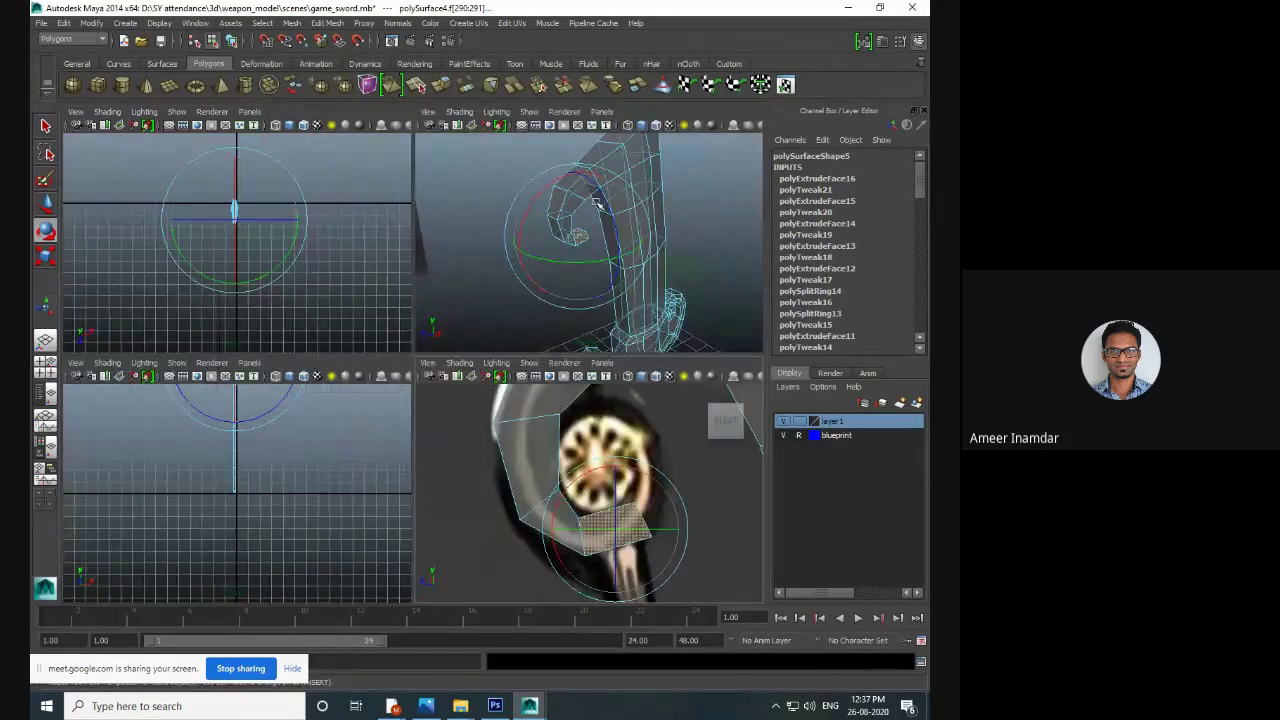
pyautogui.press('space')
pyautogui.scroll(5, 393, 346)
pyautogui.click(431, 417)
pyautogui.click(343, 303)
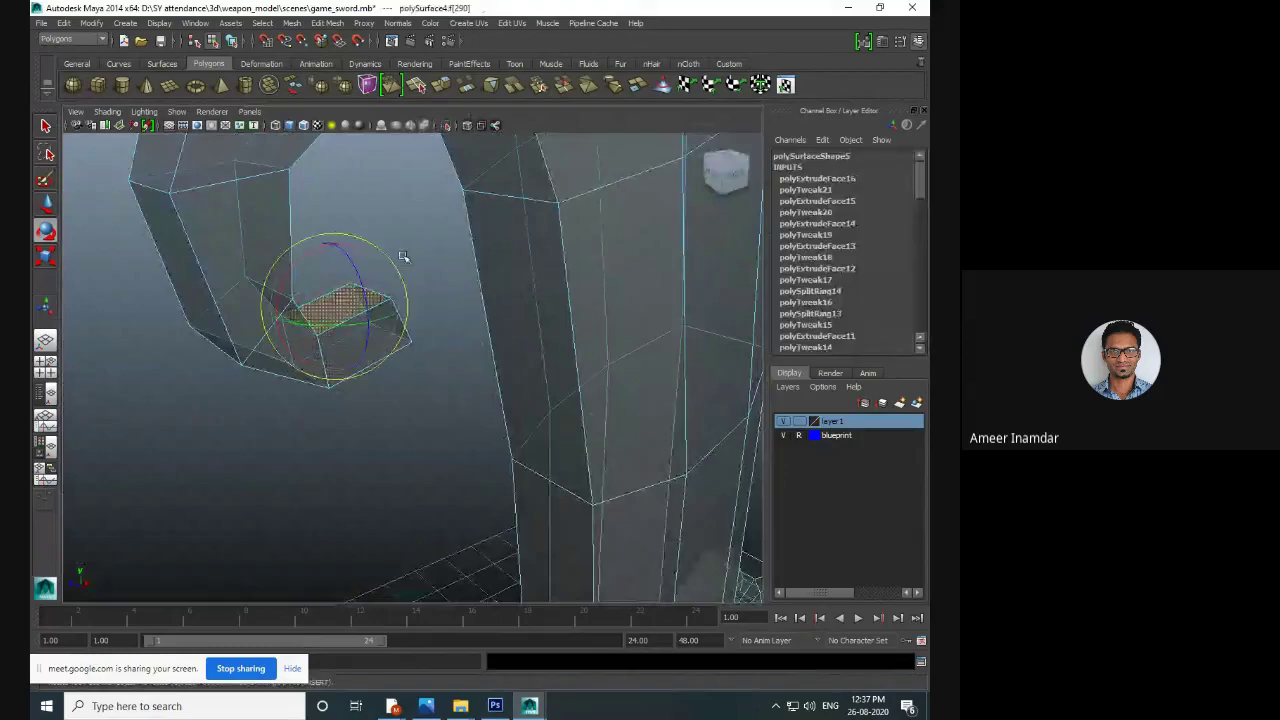
pyautogui.press('space')
pyautogui.press('space')
pyautogui.scroll(3, 507, 362)
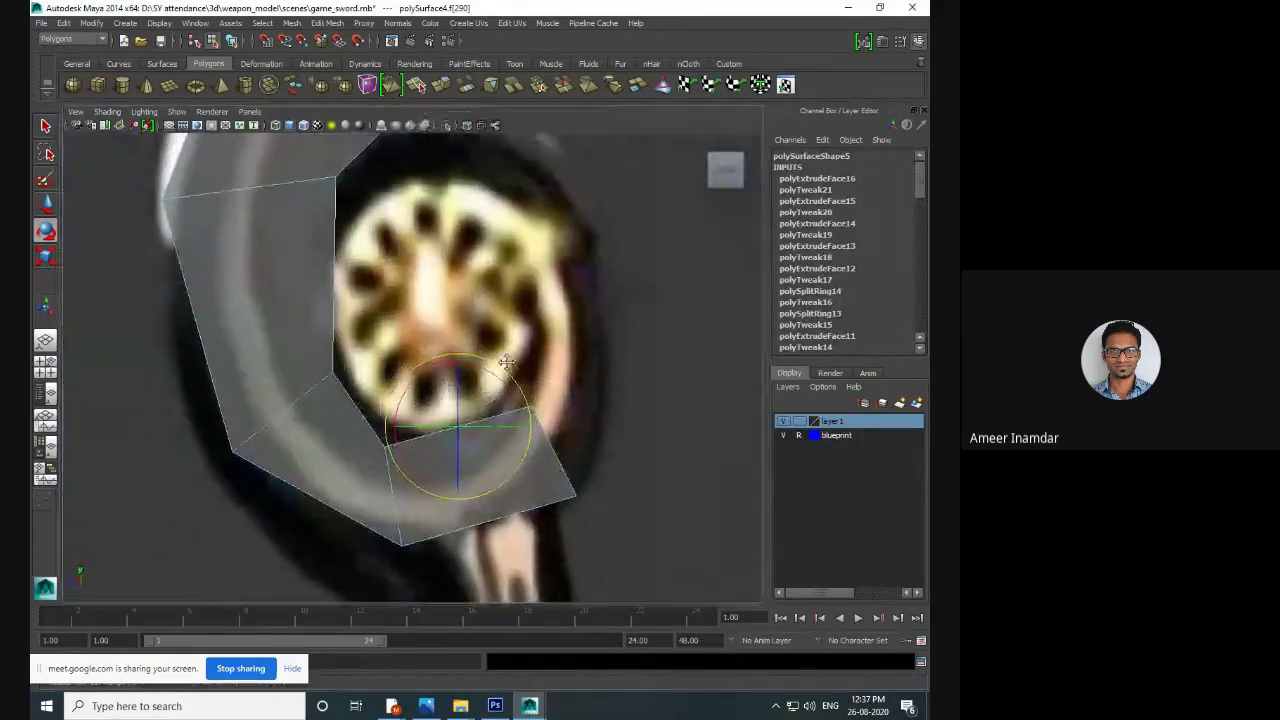
pyautogui.keyDown('alt'); pyautogui.moveTo(507, 362); pyautogui.dragTo(503, 374, button='middle'); pyautogui.keyUp('alt')
pyautogui.click(446, 86)
pyautogui.press('w')
pyautogui.moveTo(453, 395); pyautogui.dragTo(451, 149)
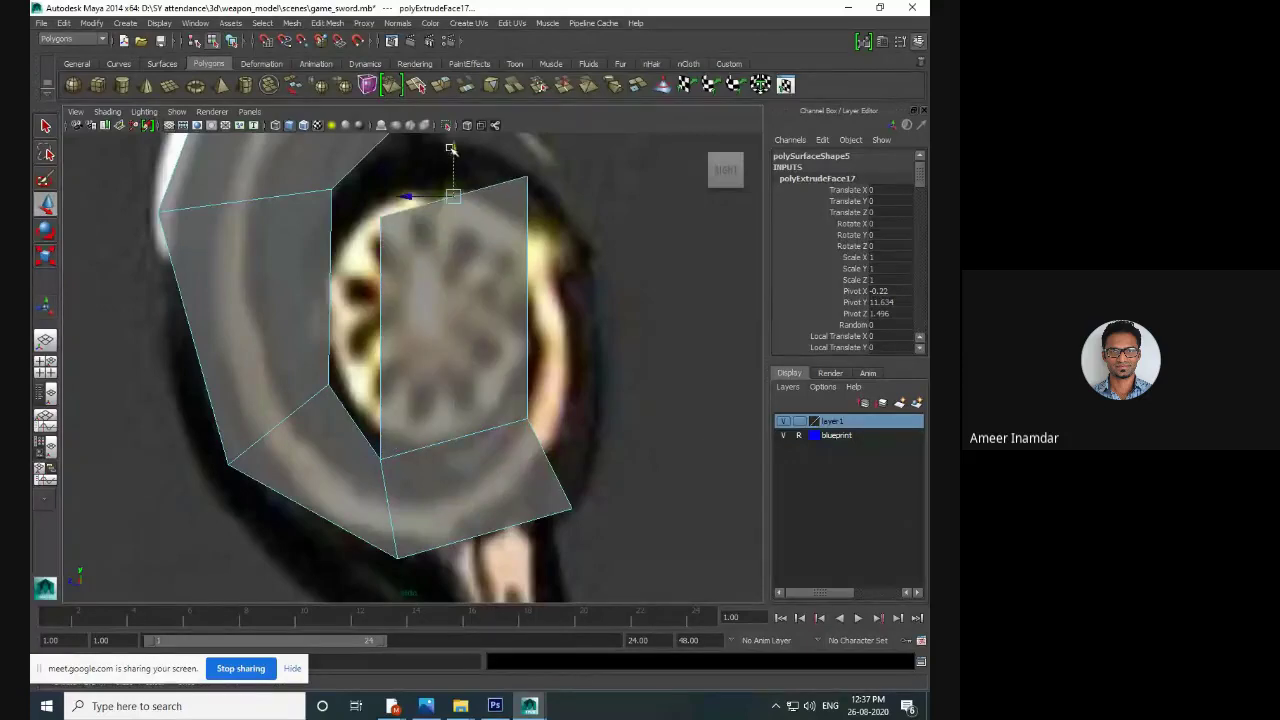
# - Move the outer vertices of the last scroll segments outward to follow the blueprint's curl on the grip side of the gold ornament
pyautogui.keyDown('alt'); pyautogui.moveTo(514, 228); pyautogui.dragTo(488, 217, button='middle'); pyautogui.keyUp('alt')
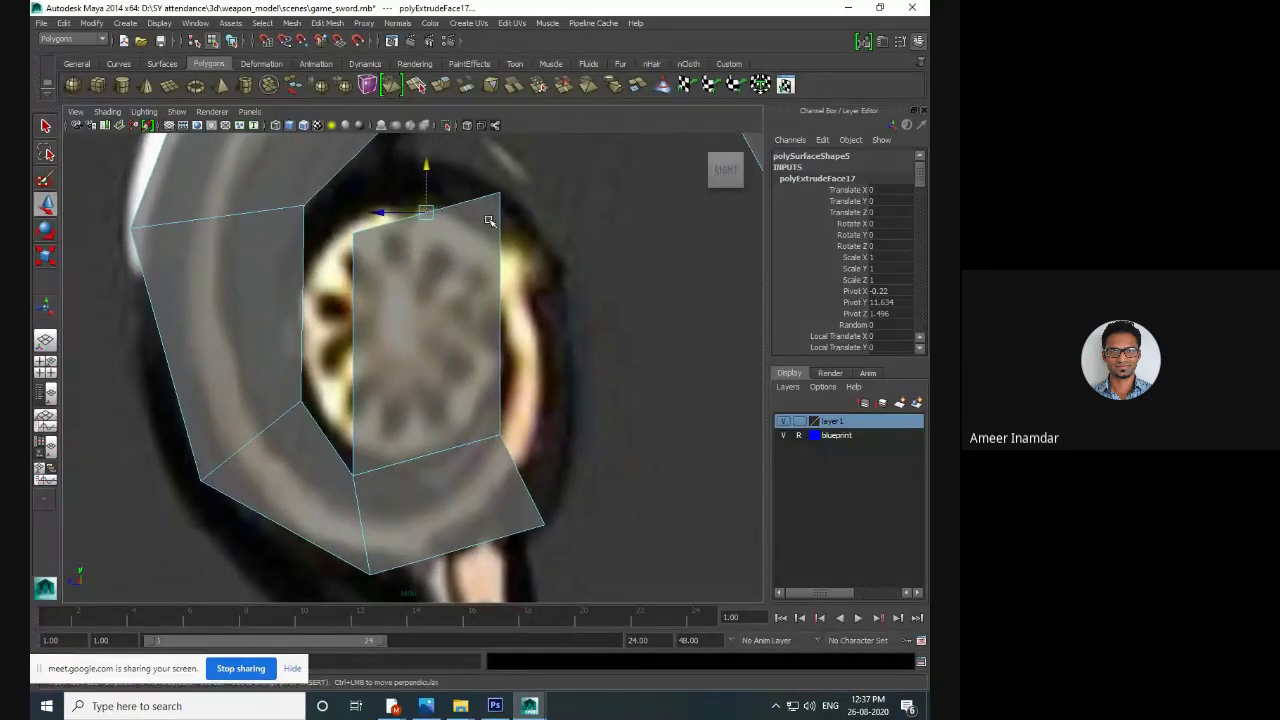
pyautogui.rightClick(482, 305)
pyautogui.moveTo(482, 305); pyautogui.dragTo(447, 298, button='right')
pyautogui.moveTo(531, 450); pyautogui.dragTo(580, 422)
pyautogui.moveTo(537, 497); pyautogui.dragTo(585, 554)
pyautogui.moveTo(556, 517); pyautogui.dragTo(539, 530)
pyautogui.keyDown('alt'); pyautogui.moveTo(508, 184); pyautogui.dragTo(527, 283, button='middle'); pyautogui.keyUp('alt')
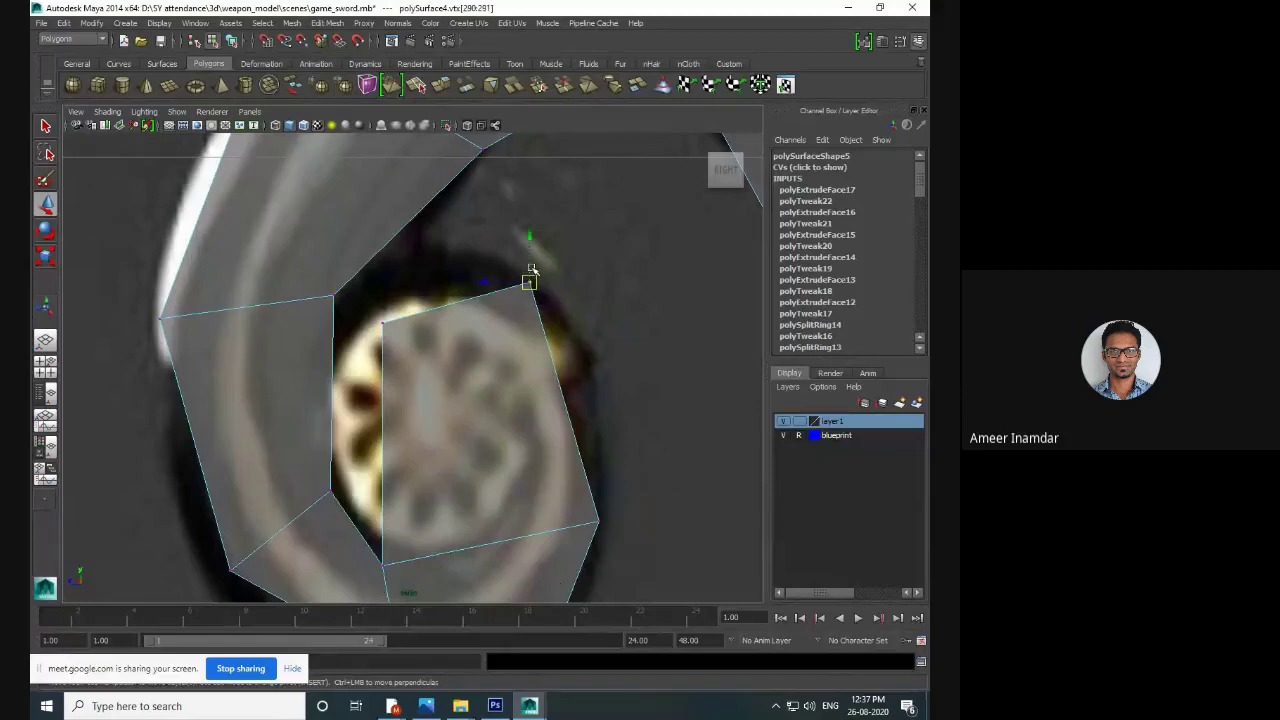
pyautogui.moveTo(530, 283); pyautogui.dragTo(584, 344)
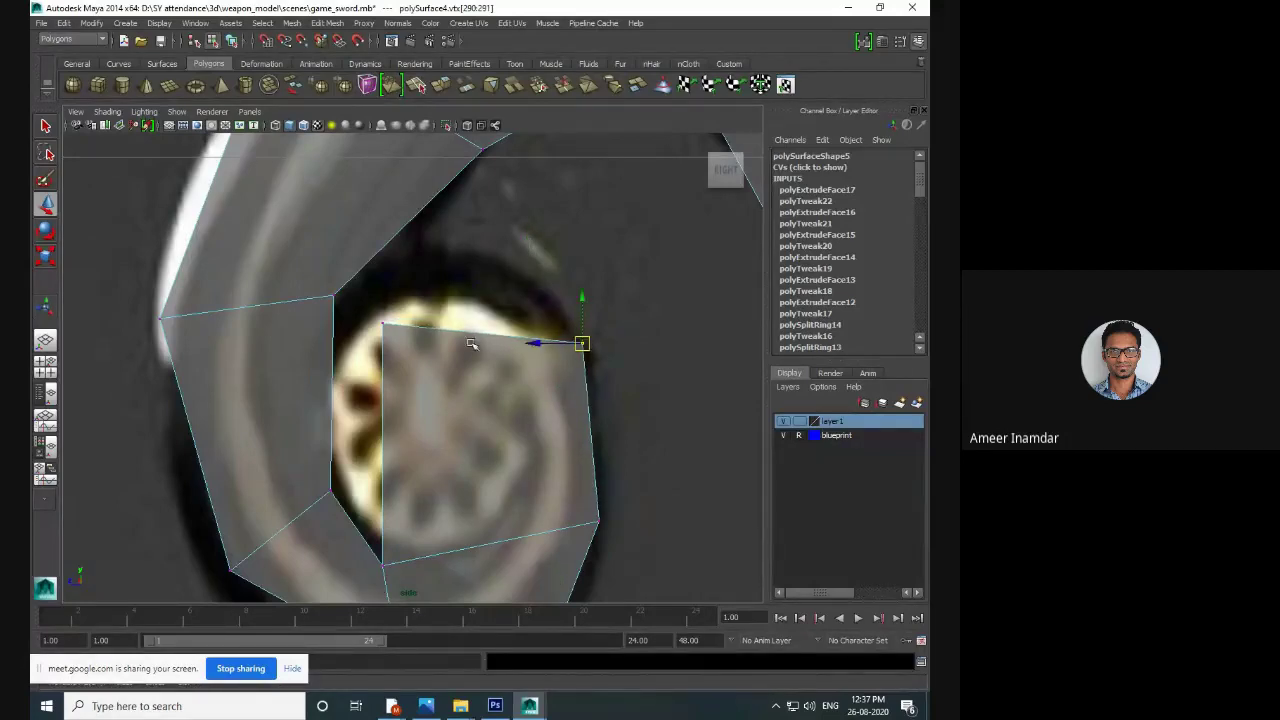
# - Move the inner vertices of the curl down and around the gold ornament so they meet the scroll's inner edge
pyautogui.keyDown('alt'); pyautogui.moveTo(455, 322); pyautogui.dragTo(489, 248, button='middle'); pyautogui.keyUp('alt')
pyautogui.moveTo(403, 232); pyautogui.dragTo(366, 382)
pyautogui.keyDown('alt'); pyautogui.moveTo(366, 382); pyautogui.dragTo(386, 414, button='middle'); pyautogui.keyUp('alt')
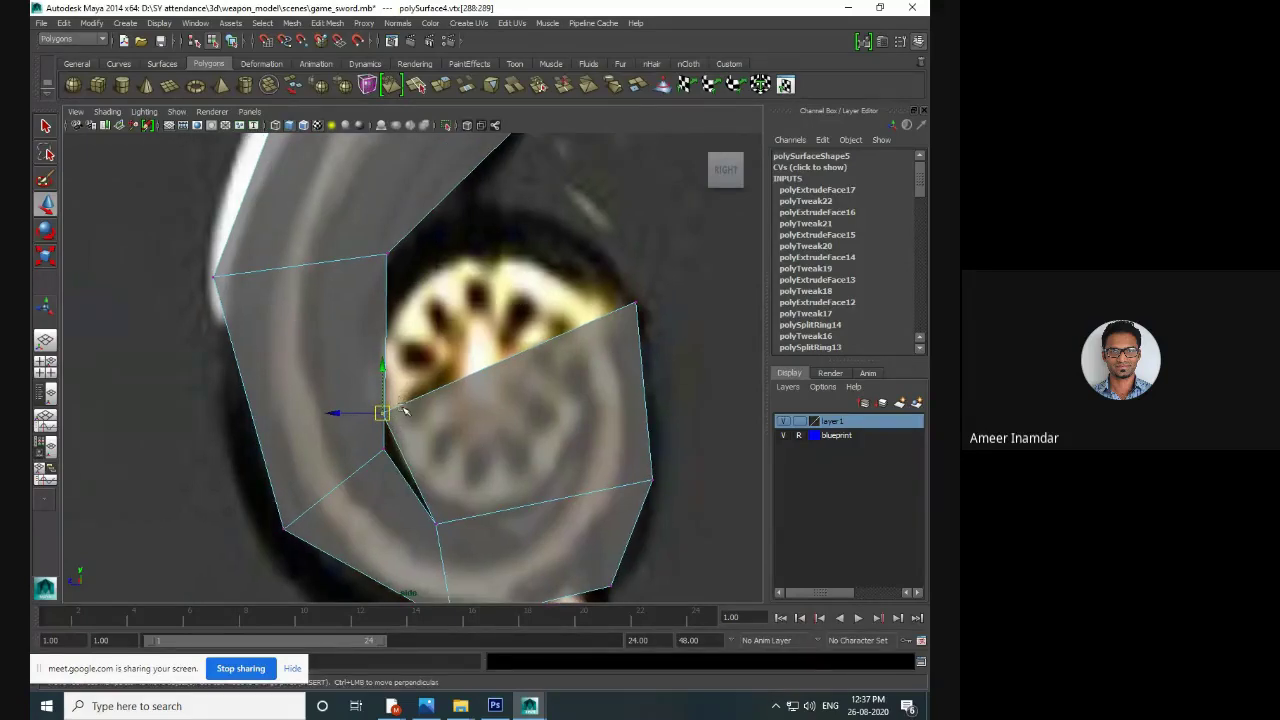
pyautogui.moveTo(433, 514); pyautogui.dragTo(457, 533)
pyautogui.click(385, 453)
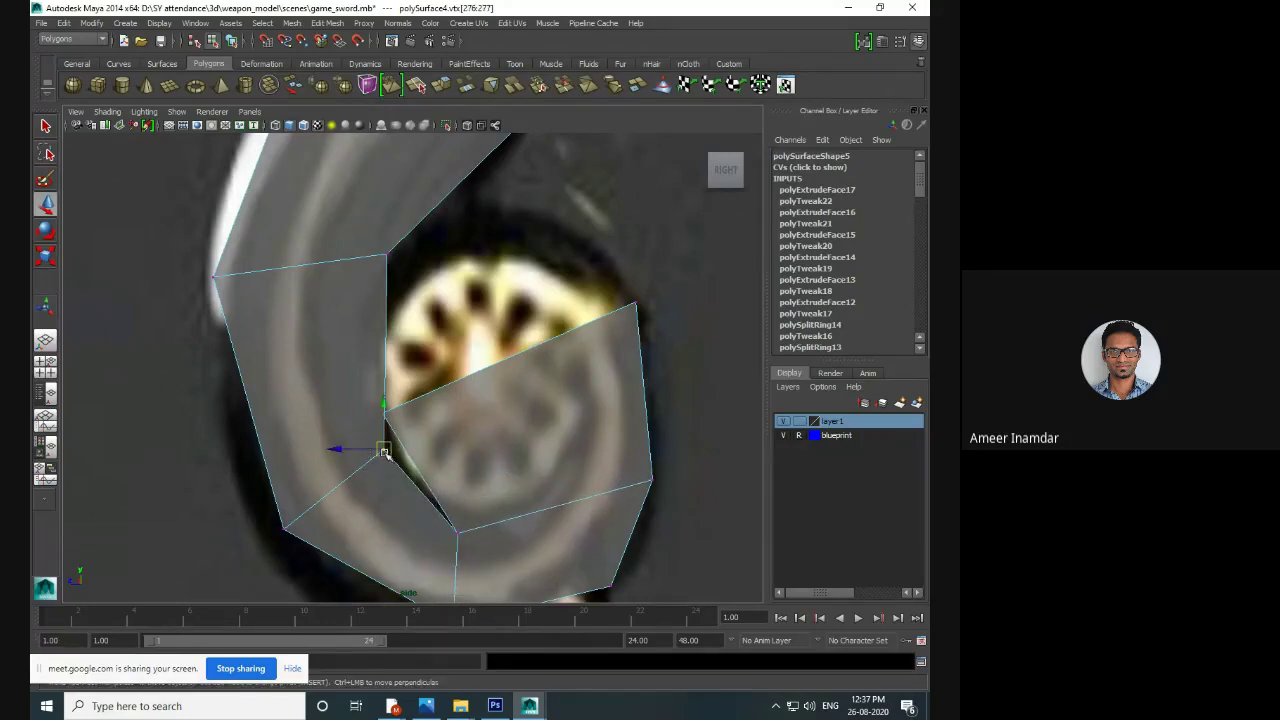
pyautogui.moveTo(386, 457); pyautogui.dragTo(378, 433)
# - Select only the scroll's end face and extrude it across the upper half of the gold ornament
pyautogui.keyDown('alt'); pyautogui.moveTo(508, 350); pyautogui.dragTo(506, 313, button='middle'); pyautogui.keyUp('alt')
pyautogui.moveTo(527, 382); pyautogui.dragTo(489, 334, button='right')
pyautogui.click(524, 386)
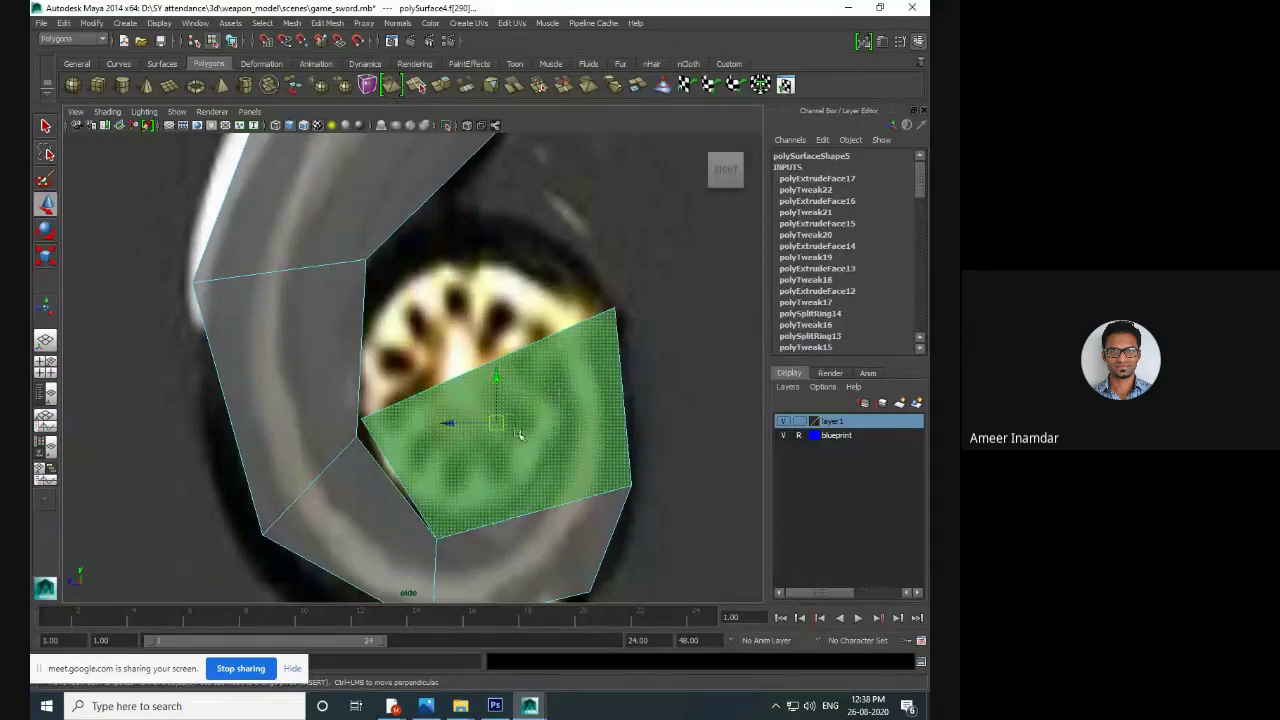
pyautogui.keyDown('ctrl'); pyautogui.moveTo(549, 401); pyautogui.dragTo(520, 434); pyautogui.keyUp('ctrl')
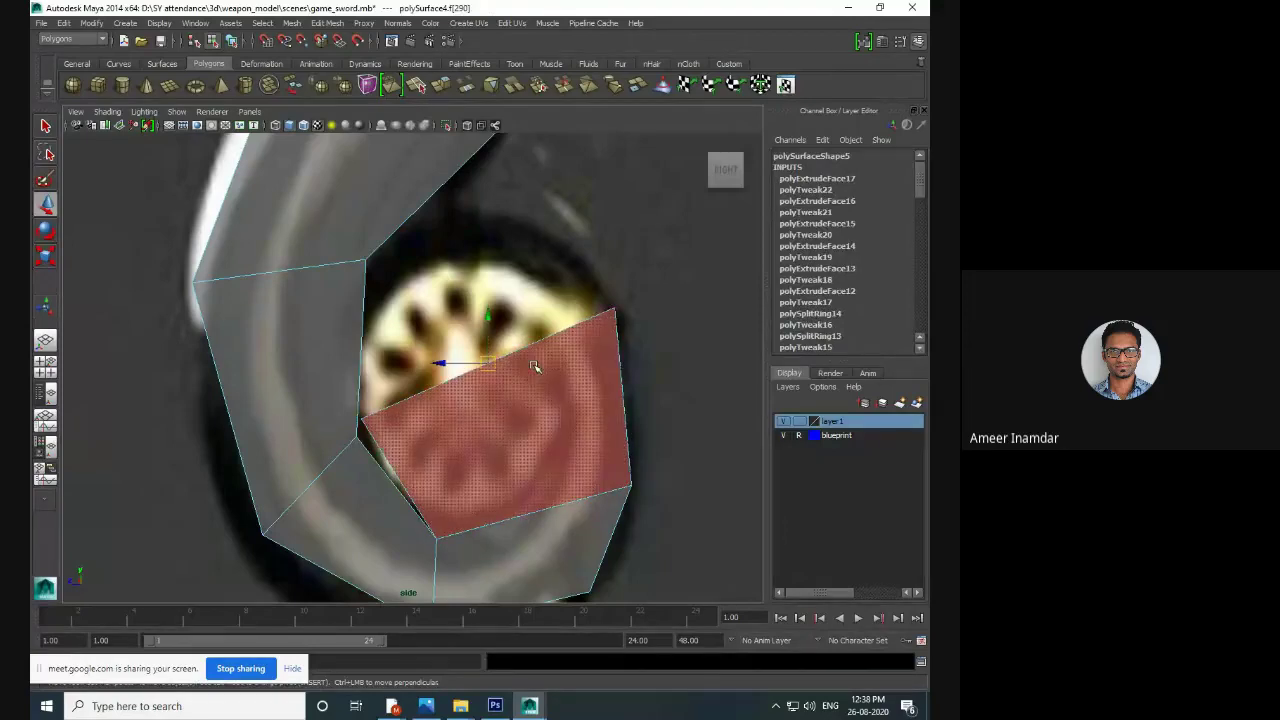
pyautogui.click(441, 85)
pyautogui.moveTo(466, 314); pyautogui.dragTo(420, 204)
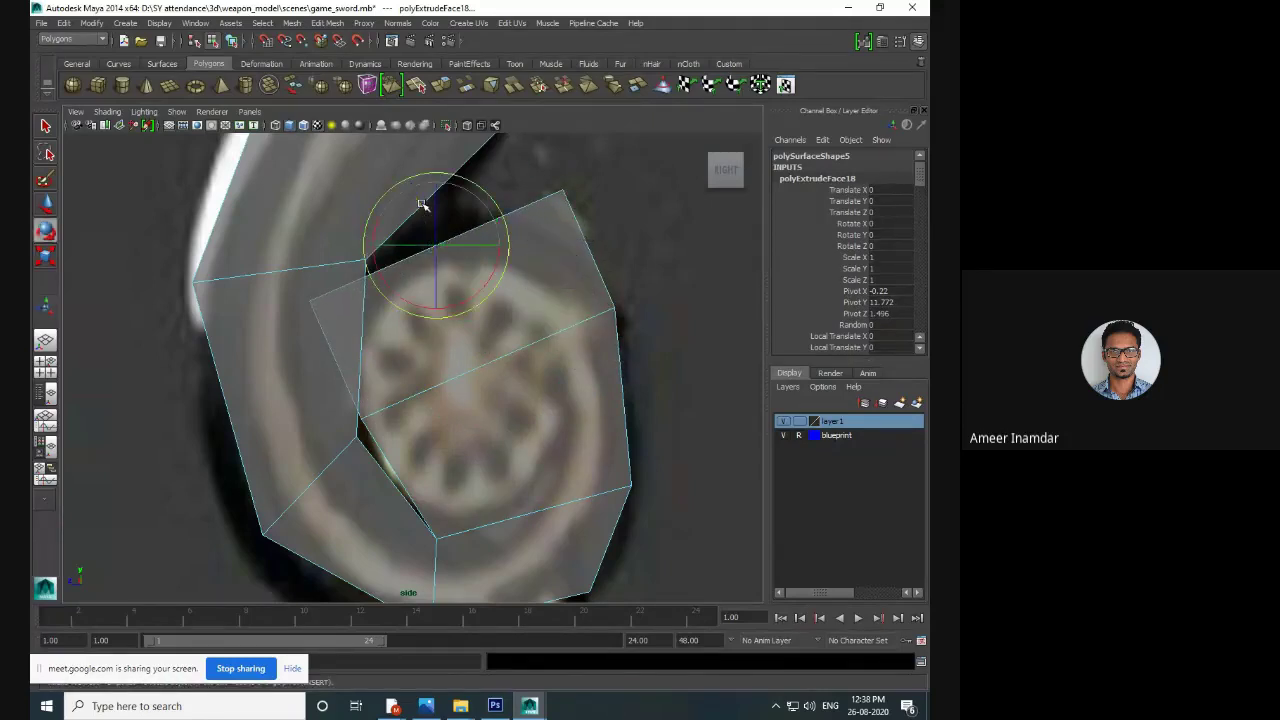
# - Position the new segment's inner corner beside the scroll's inner edge and its upper corner above the gold ornament
pyautogui.moveTo(458, 245); pyautogui.dragTo(400, 246, button='right')
pyautogui.moveTo(298, 288); pyautogui.dragTo(369, 281)
pyautogui.press('w')
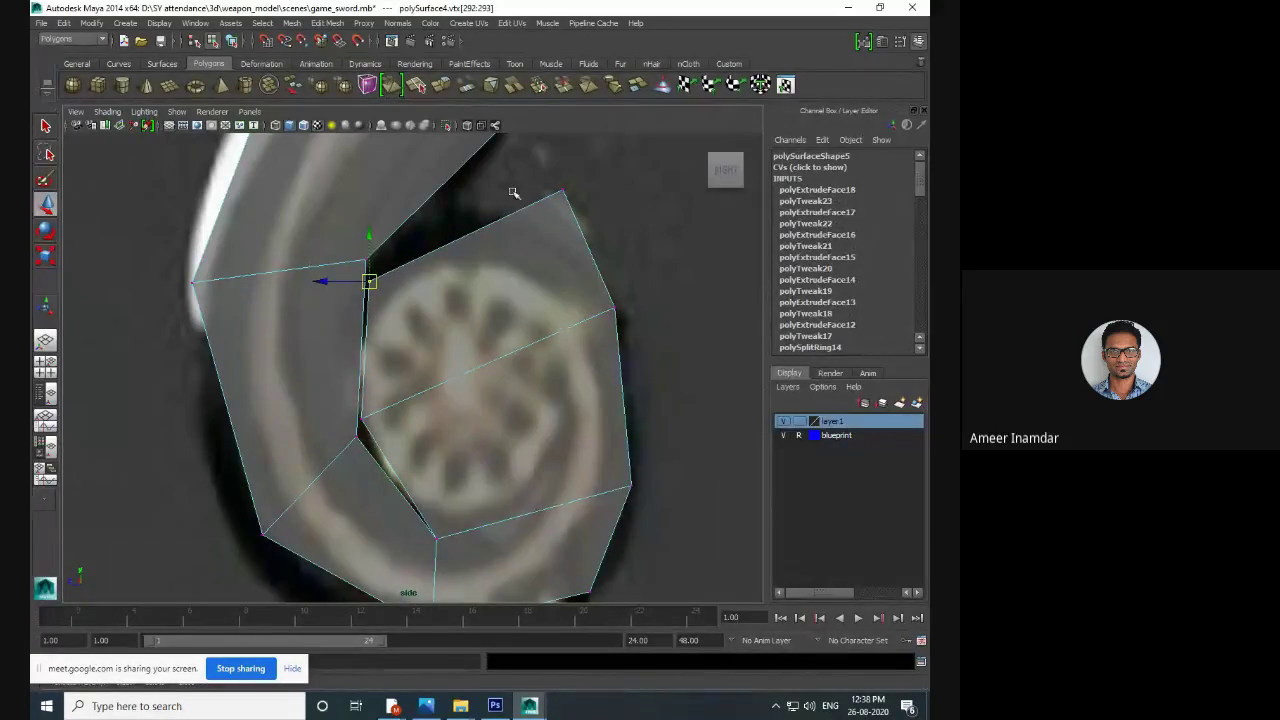
pyautogui.moveTo(586, 218); pyautogui.dragTo(585, 217)
pyautogui.moveTo(562, 192); pyautogui.dragTo(502, 210)
pyautogui.keyDown('alt'); pyautogui.moveTo(585, 297); pyautogui.dragTo(557, 260, button='middle'); pyautogui.keyUp('alt')
pyautogui.moveTo(557, 259); pyautogui.dragTo(602, 284)
# - Adjust the inner vertices along the seam where the ornament segments meet the scroll's inner wall
pyautogui.keyDown('alt'); pyautogui.moveTo(395, 409); pyautogui.dragTo(477, 328, button='middle'); pyautogui.keyUp('alt')
pyautogui.click(437, 309)
pyautogui.moveTo(413, 297); pyautogui.dragTo(392, 319)
pyautogui.keyDown('alt'); pyautogui.moveTo(378, 331); pyautogui.dragTo(494, 390, button='middle'); pyautogui.keyUp('alt')
pyautogui.click(439, 297)
pyautogui.moveTo(440, 301); pyautogui.dragTo(432, 327)
pyautogui.keyDown('alt'); pyautogui.moveTo(430, 328); pyautogui.dragTo(440, 423, button='middle'); pyautogui.keyUp('alt')
# - Fine-tune the newest segment's inner and top vertices against the gold ornament's rounded upper outline
pyautogui.click(455, 266)
pyautogui.moveTo(454, 266); pyautogui.dragTo(444, 300)
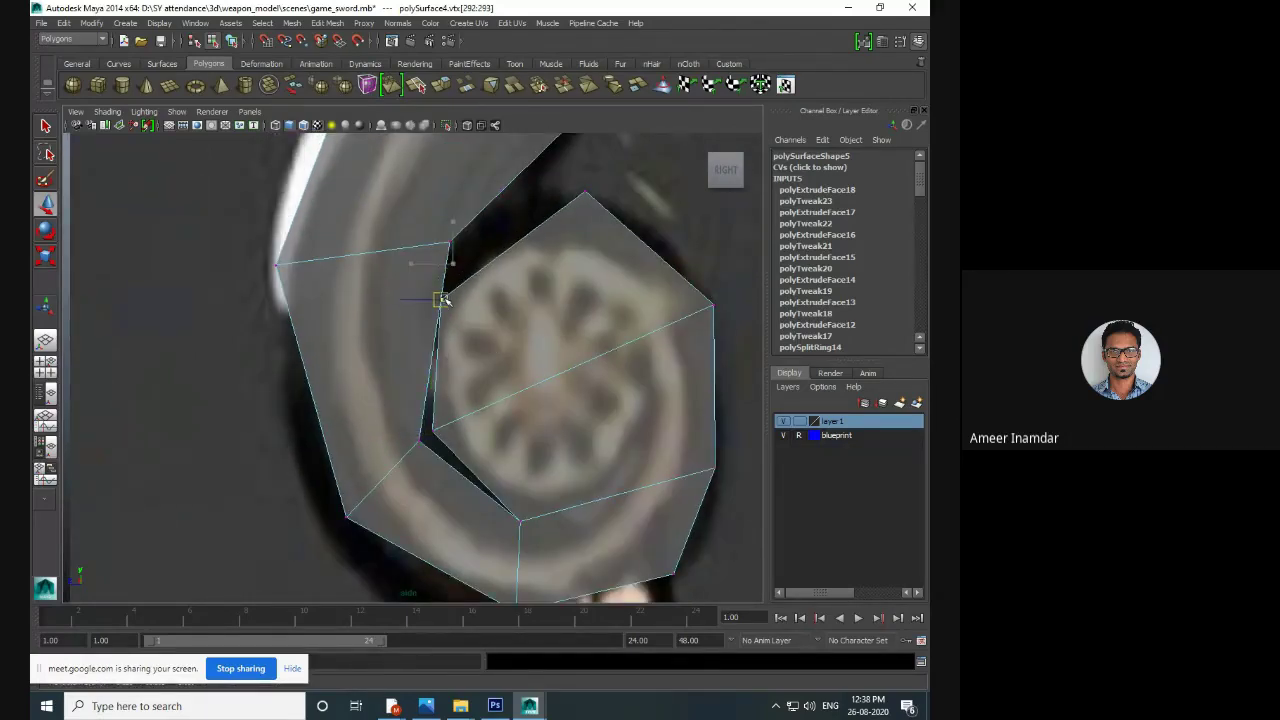
pyautogui.keyDown('alt'); pyautogui.moveTo(446, 298); pyautogui.dragTo(426, 338, button='middle'); pyautogui.keyUp('alt')
pyautogui.moveTo(529, 211); pyautogui.dragTo(566, 255)
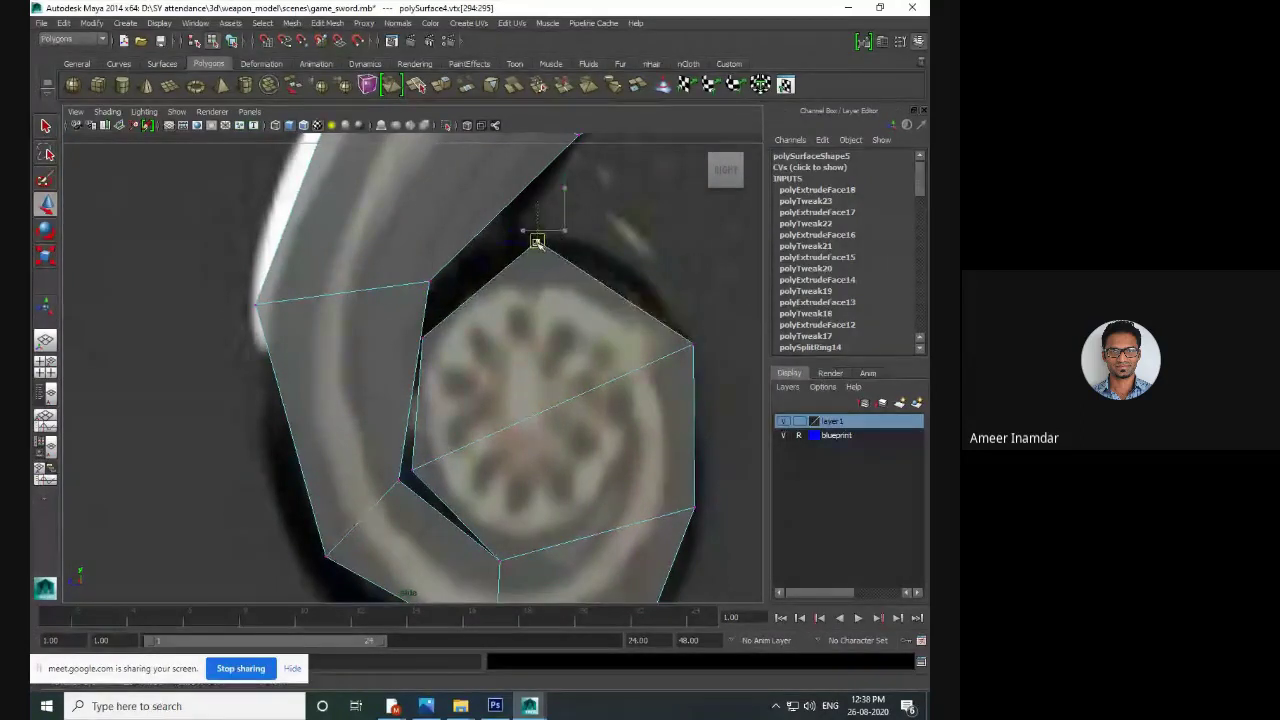
pyautogui.moveTo(678, 328)
pyautogui.mouseDown()
pyautogui.moveTo(722, 381)
pyautogui.moveTo(668, 318)
pyautogui.moveTo(681, 335)
pyautogui.moveTo(679, 314)
pyautogui.mouseUp()
pyautogui.hotkey('ctrl', 'z')
# - Move the scroll's lower outer vertices outward to match the blueprint's dark outline around the top of the knuckle guard bar
pyautogui.keyDown('alt'); pyautogui.moveTo(679, 445); pyautogui.dragTo(645, 301, button='middle'); pyautogui.keyUp('alt')
pyautogui.click(671, 363)
pyautogui.keyDown('alt'); pyautogui.moveTo(674, 365); pyautogui.dragTo(725, 295, button='middle'); pyautogui.keyUp('alt')
pyautogui.click(676, 397)
pyautogui.keyDown('alt'); pyautogui.moveTo(562, 392); pyautogui.dragTo(580, 381, button='middle'); pyautogui.keyUp('alt')
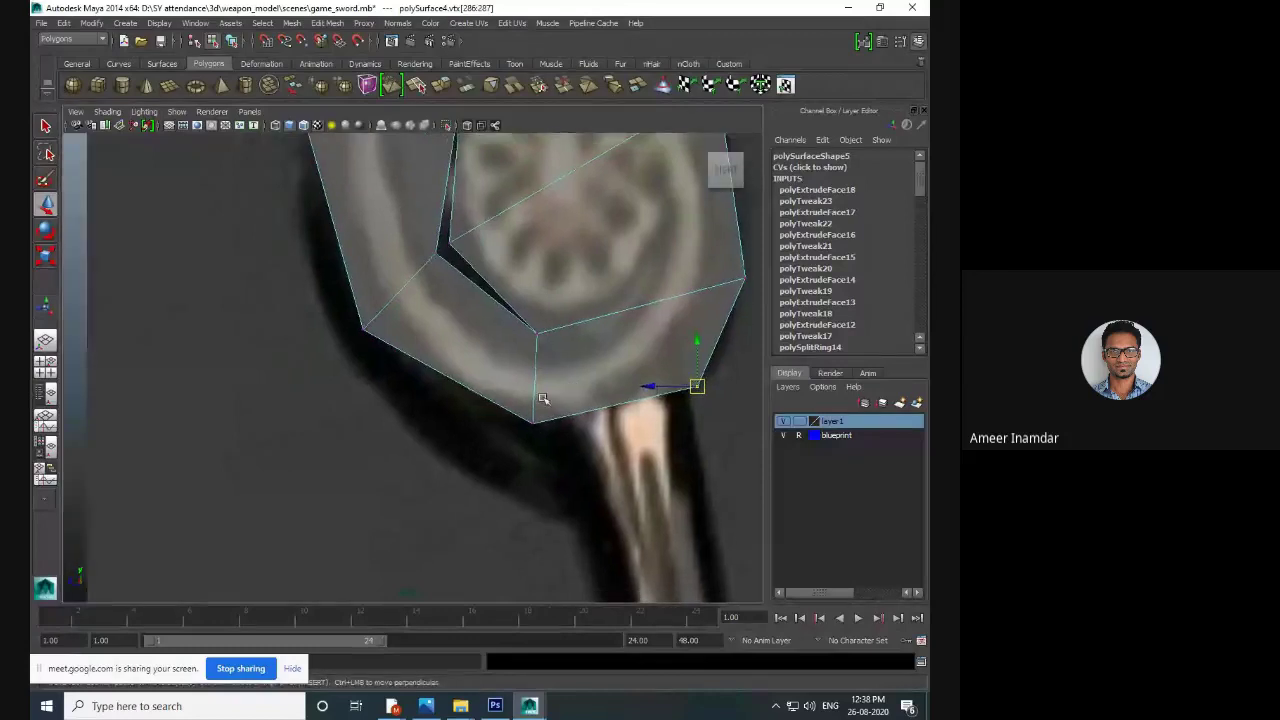
pyautogui.moveTo(532, 437); pyautogui.dragTo(503, 451)
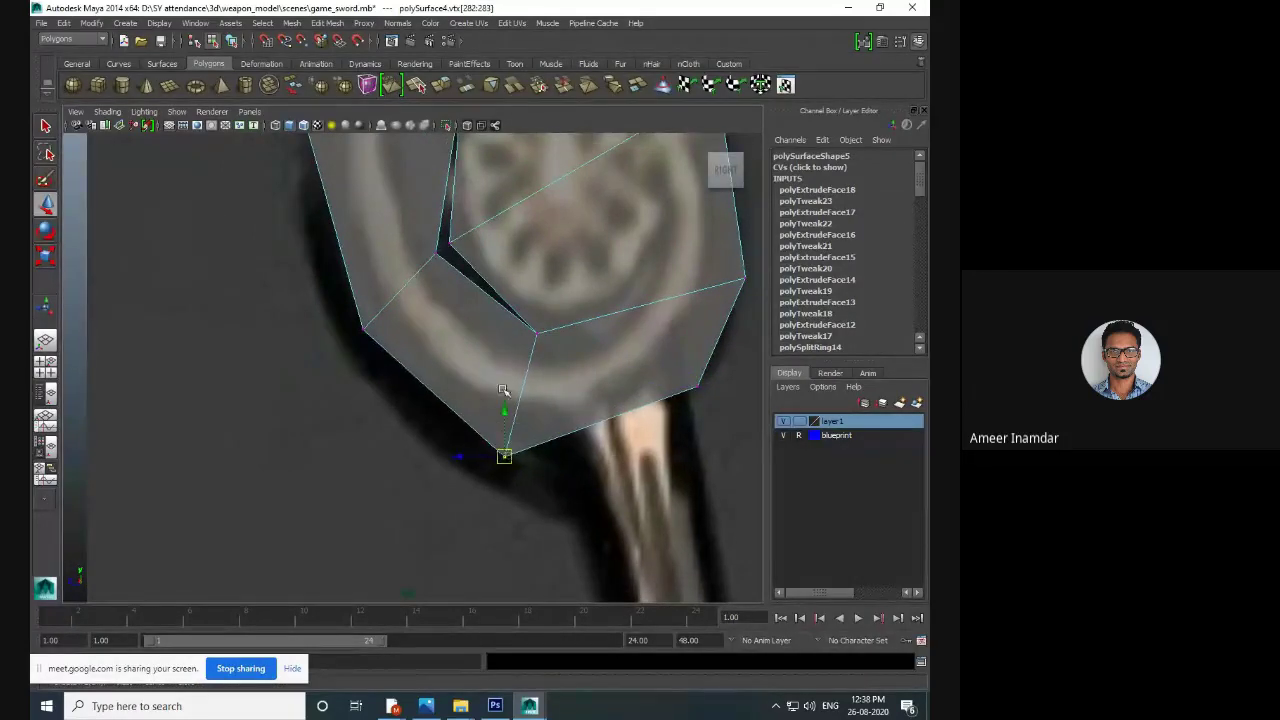
pyautogui.keyDown('alt'); pyautogui.moveTo(341, 310); pyautogui.dragTo(384, 339, button='middle'); pyautogui.keyUp('alt')
pyautogui.click(407, 356)
pyautogui.moveTo(407, 356); pyautogui.dragTo(396, 363)
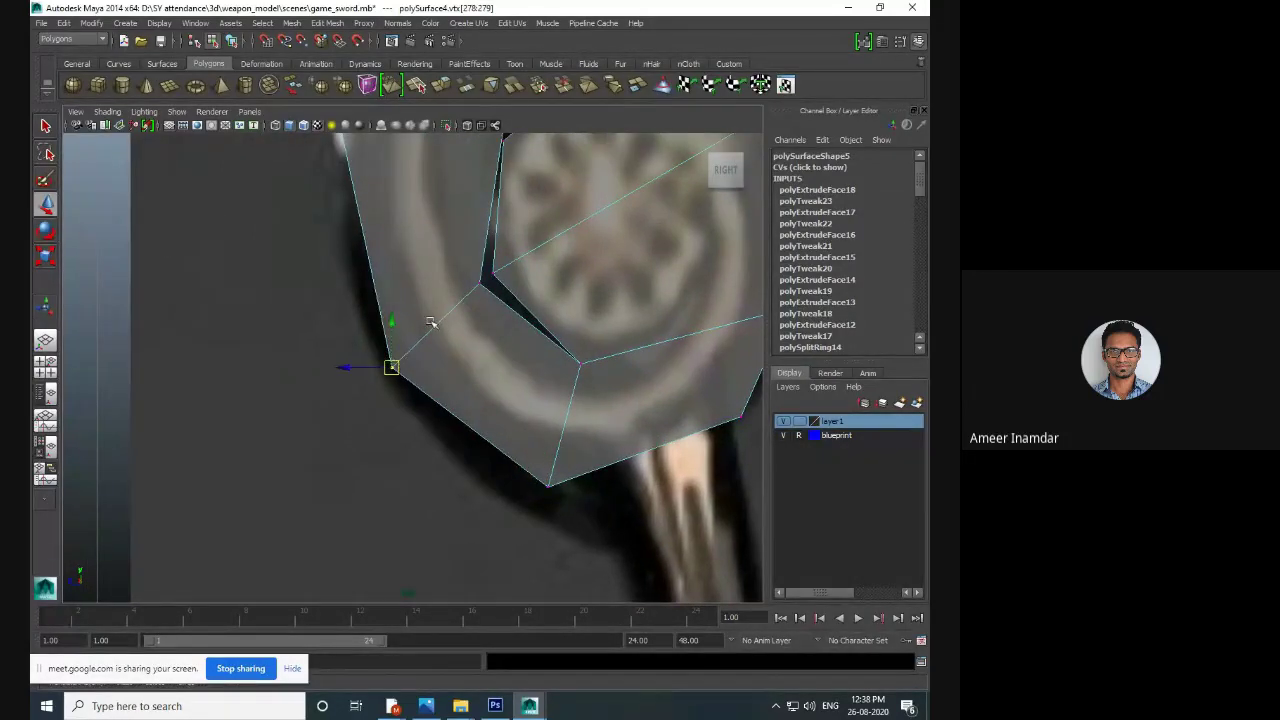
# - Move the scroll's inner corner vertices toward the ornament segments to close the gap, and check the overall curl
pyautogui.scroll(-10, 445, 292)
pyautogui.scroll(6, 460, 390)
pyautogui.keyDown('alt'); pyautogui.moveTo(454, 359); pyautogui.dragTo(460, 368, button='middle'); pyautogui.keyUp('alt')
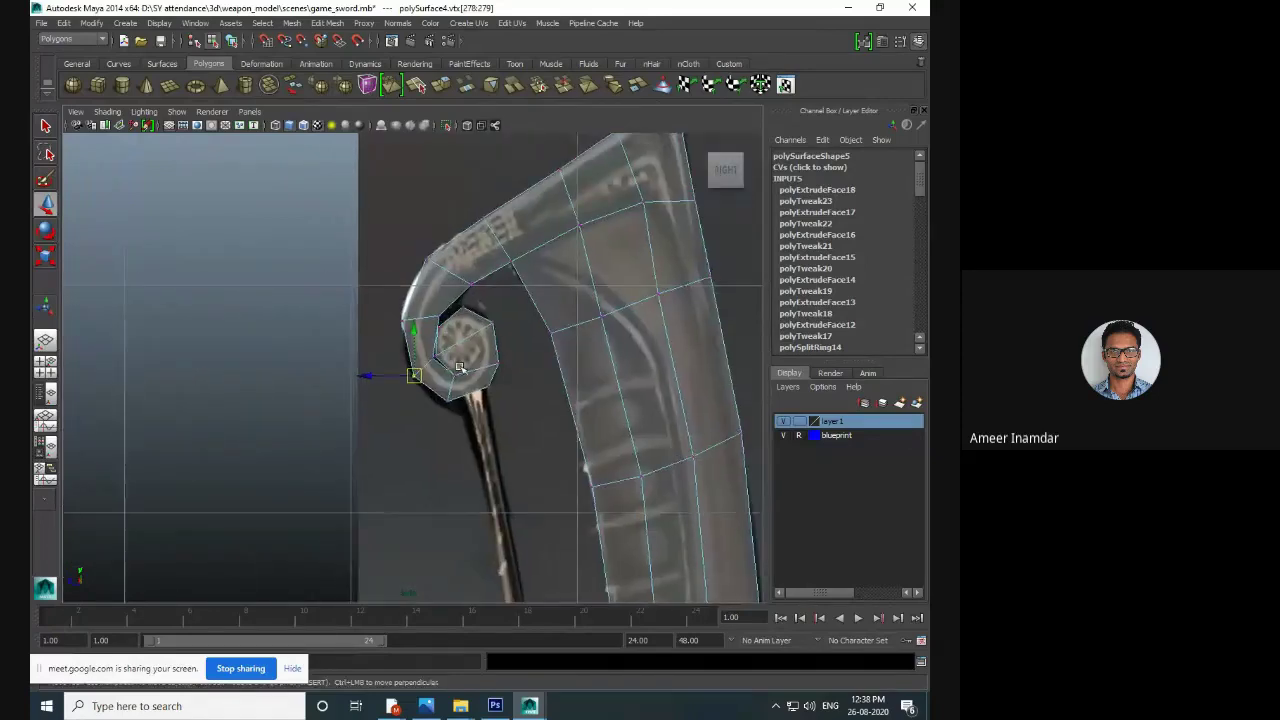
pyautogui.scroll(5, 459, 368)
pyautogui.click(476, 372)
pyautogui.moveTo(479, 375); pyautogui.dragTo(484, 366)
pyautogui.scroll(-8, 480, 365)
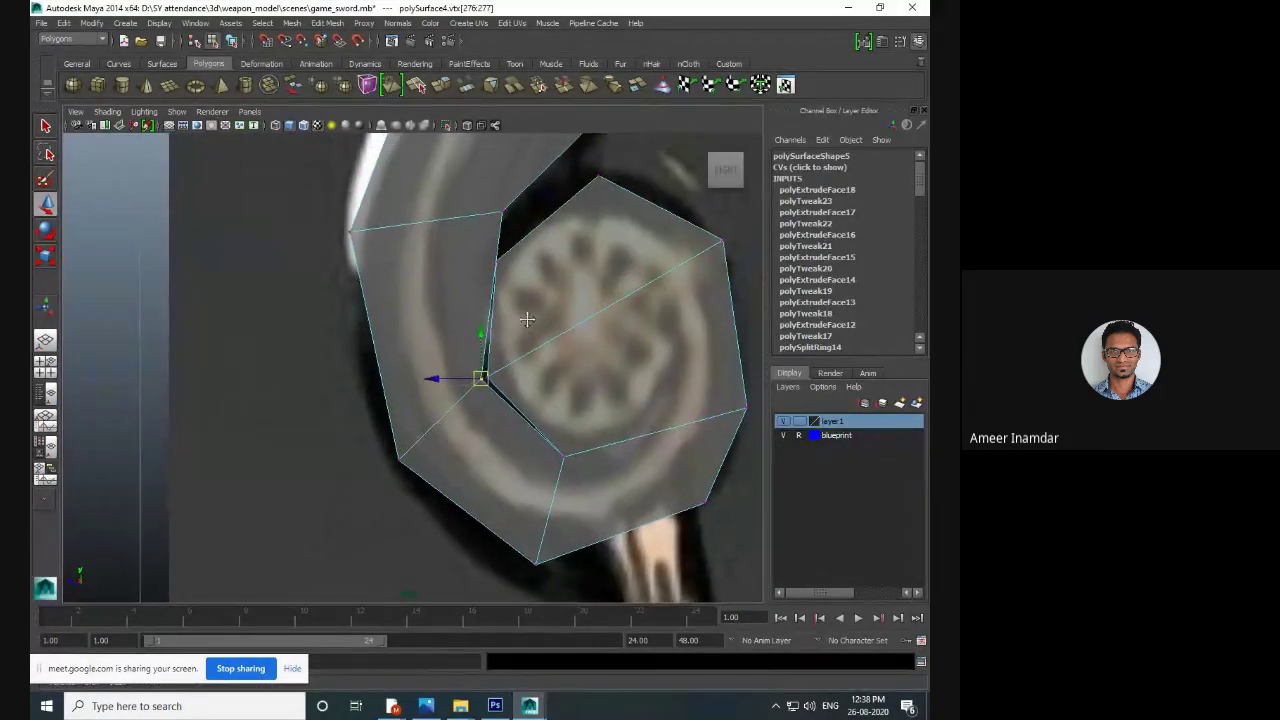
pyautogui.scroll(8, 561, 347)
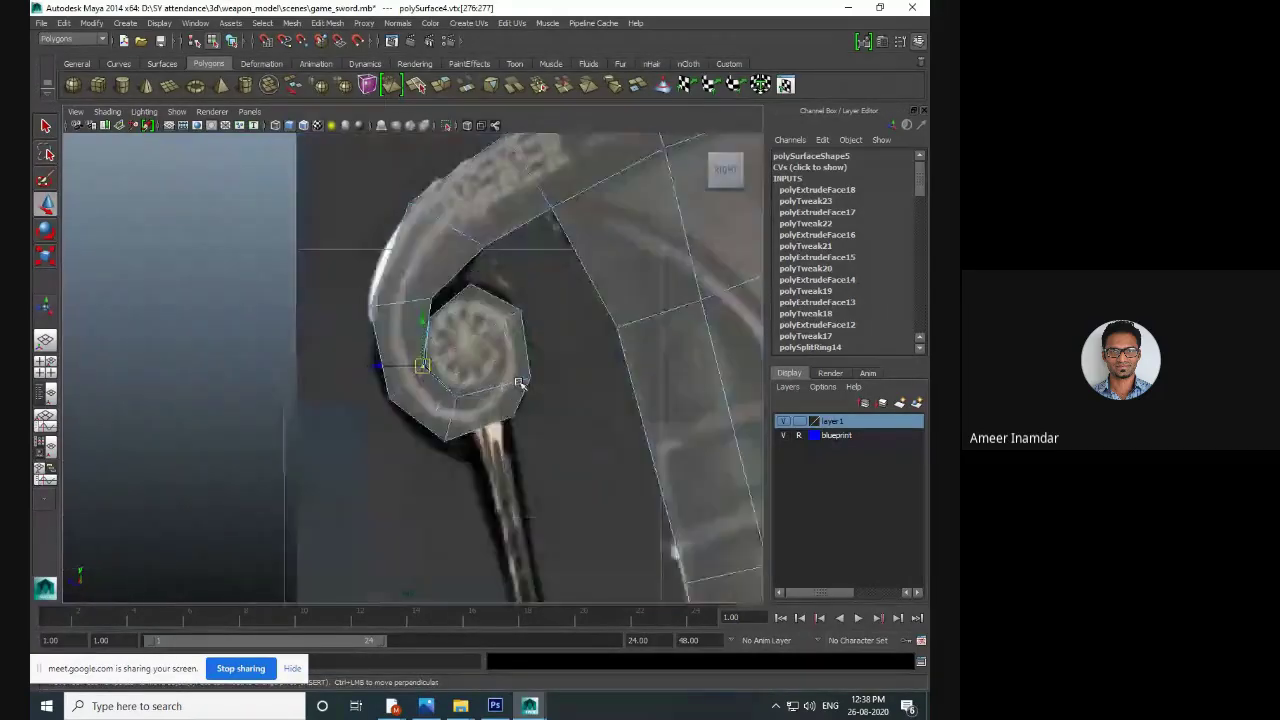
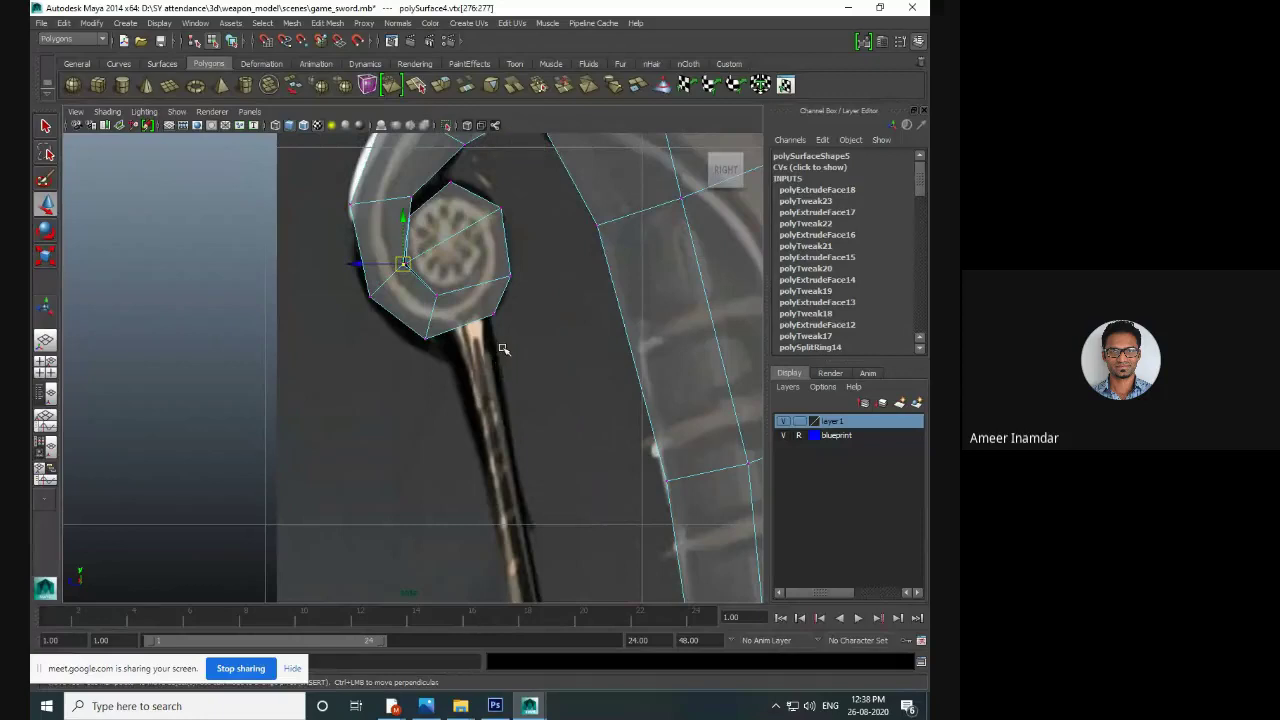
# - Undo the vertex extrusion, then extrude the scroll's bottom face toward the knuckle guard bar and scale it narrower
pyautogui.click(441, 87)
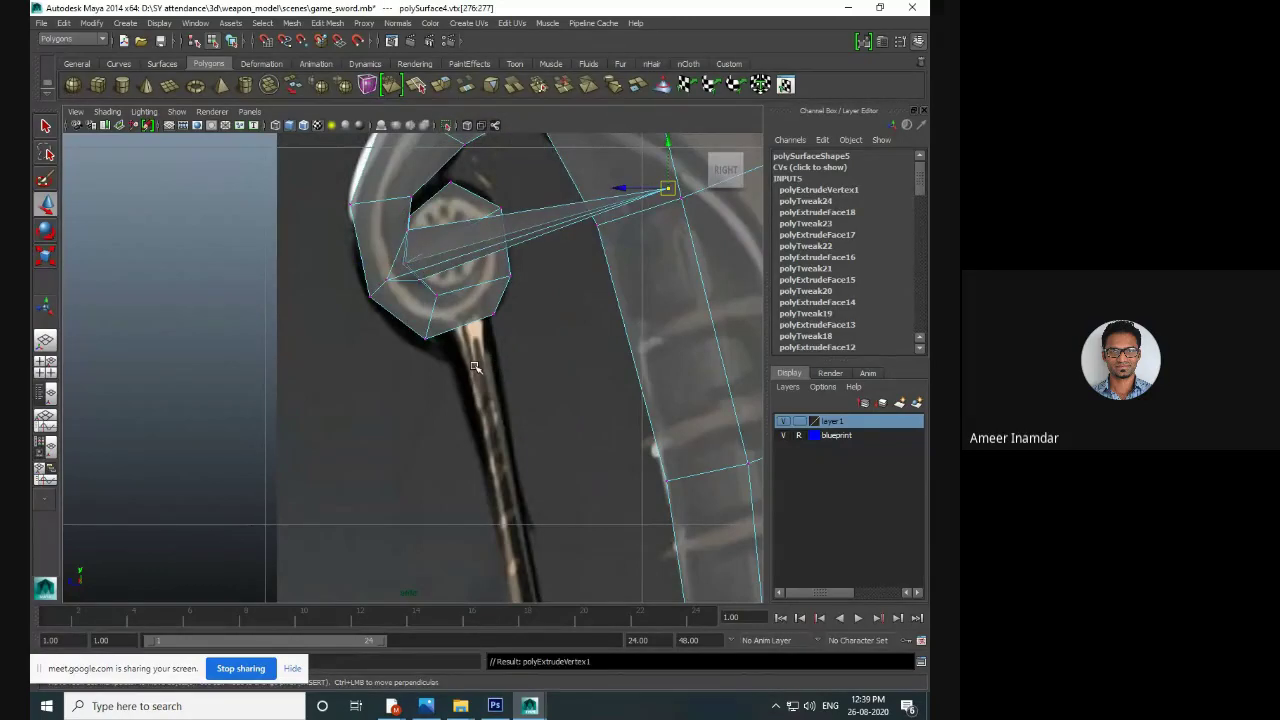
pyautogui.hotkey('ctrl', 'z')
pyautogui.moveTo(480, 302); pyautogui.dragTo(478, 335, button='right')
pyautogui.click(467, 310)
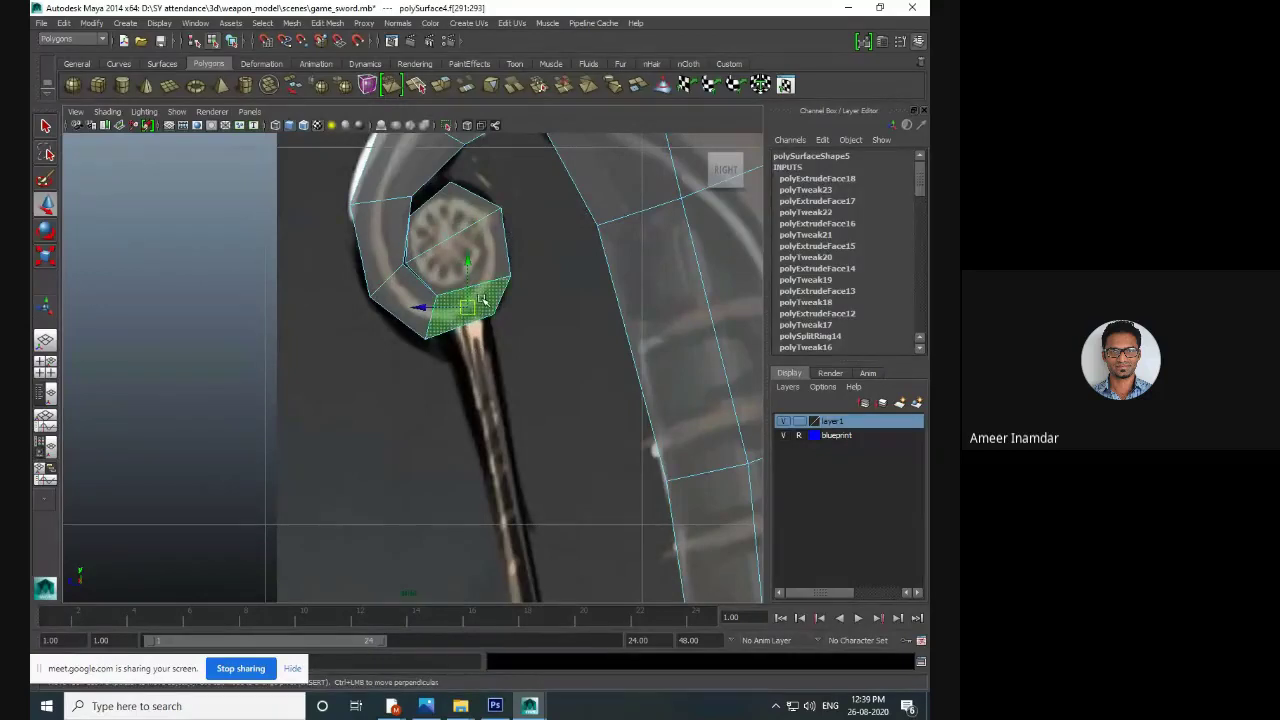
pyautogui.click(456, 319)
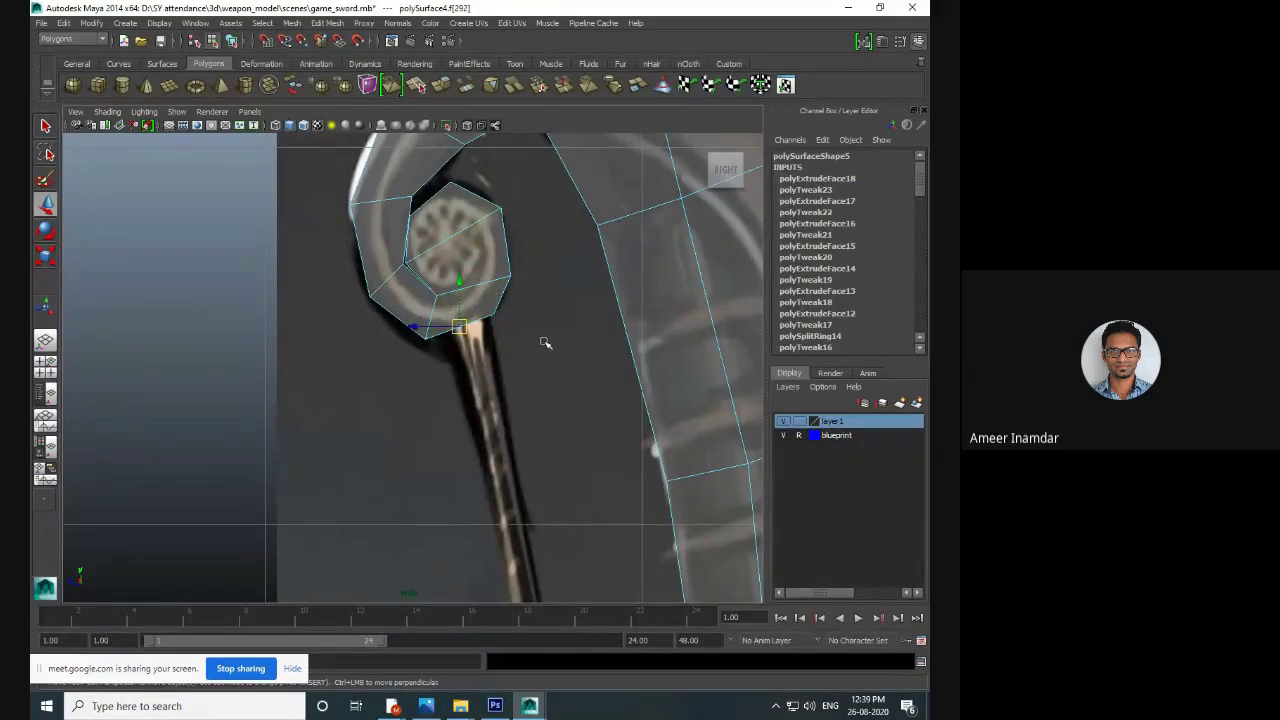
pyautogui.hotkey('ctrl', 'e')
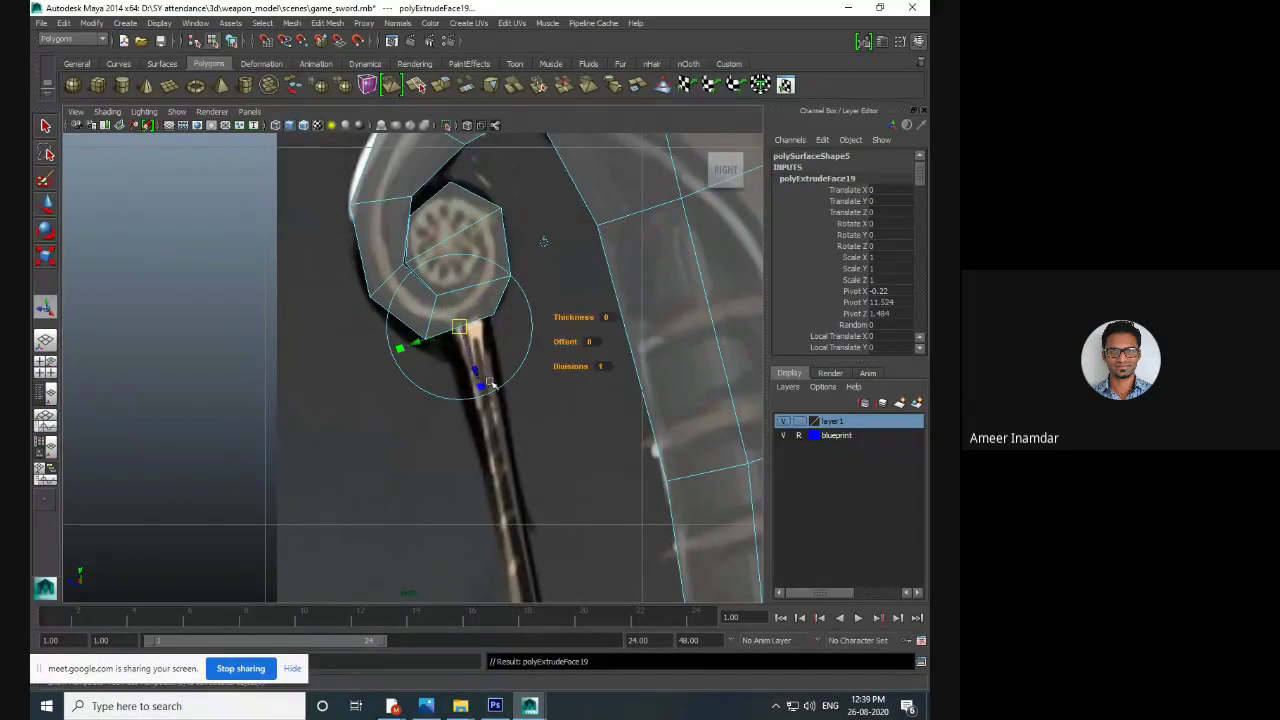
pyautogui.moveTo(474, 370); pyautogui.dragTo(483, 395)
pyautogui.press('e')
pyautogui.press('r')
pyautogui.moveTo(408, 351); pyautogui.dragTo(432, 348)
# - Extrude the narrowed face again and move it along the blueprint's knuckle guard bar down to the lower guard scroll
pyautogui.keyDown('alt'); pyautogui.moveTo(596, 346); pyautogui.dragTo(566, 277, button='middle'); pyautogui.keyUp('alt')
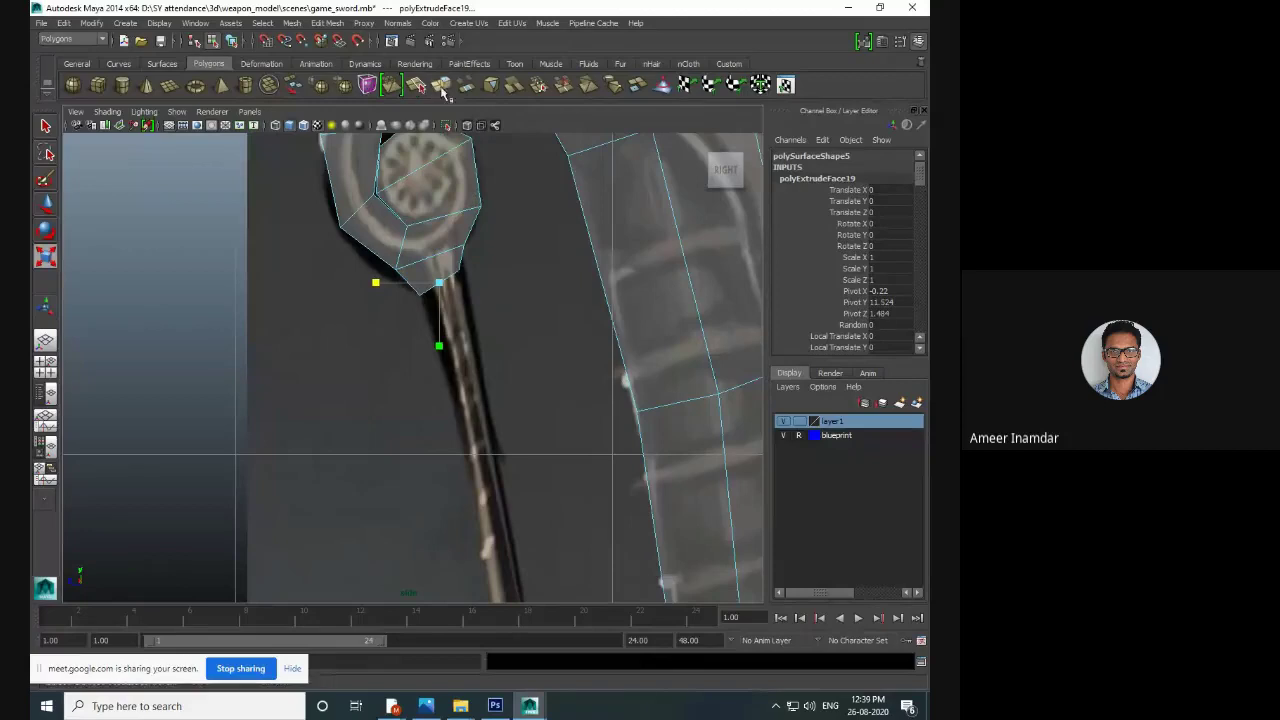
pyautogui.press('w')
pyautogui.keyDown('alt'); pyautogui.moveTo(484, 328); pyautogui.dragTo(498, 243, button='middle'); pyautogui.keyUp('alt')
pyautogui.moveTo(454, 154); pyautogui.dragTo(455, 428)
pyautogui.keyDown('alt'); pyautogui.moveTo(503, 456); pyautogui.dragTo(449, 280, button='middle'); pyautogui.keyUp('alt')
pyautogui.scroll(-8, 449, 282)
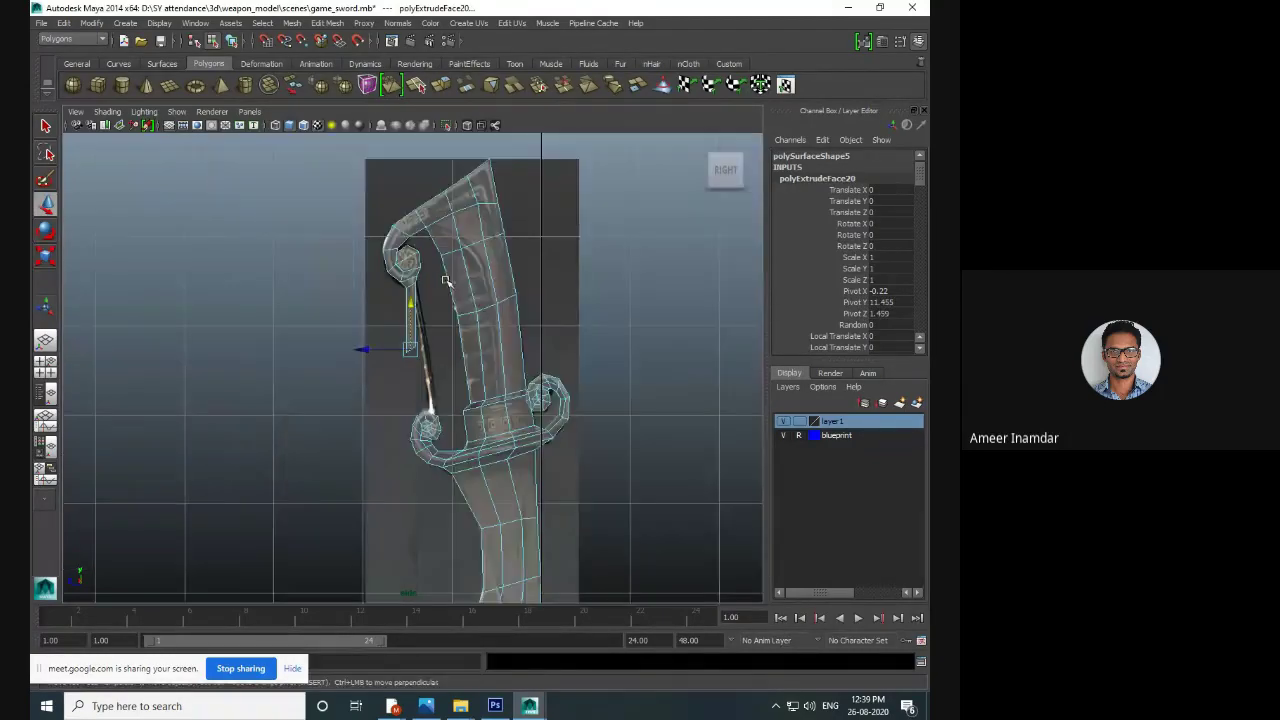
pyautogui.scroll(4, 474, 359)
pyautogui.scroll(3, 474, 359)
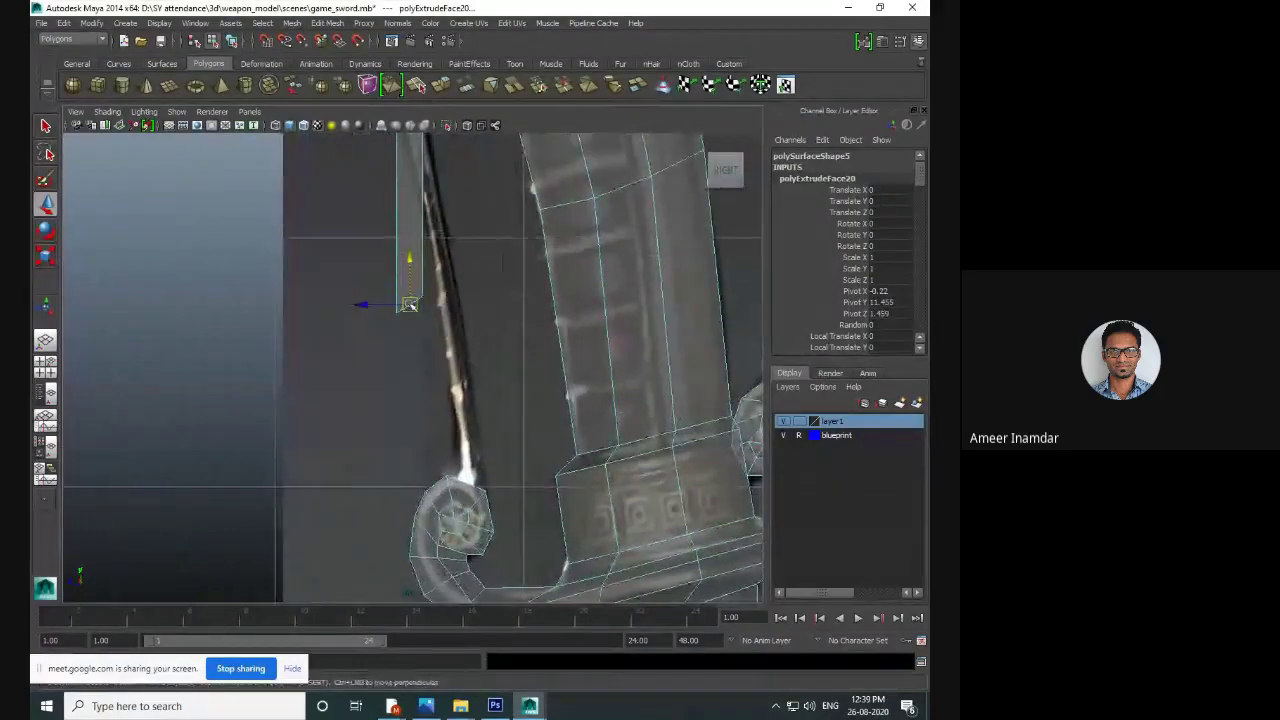
pyautogui.scroll(5, 472, 420)
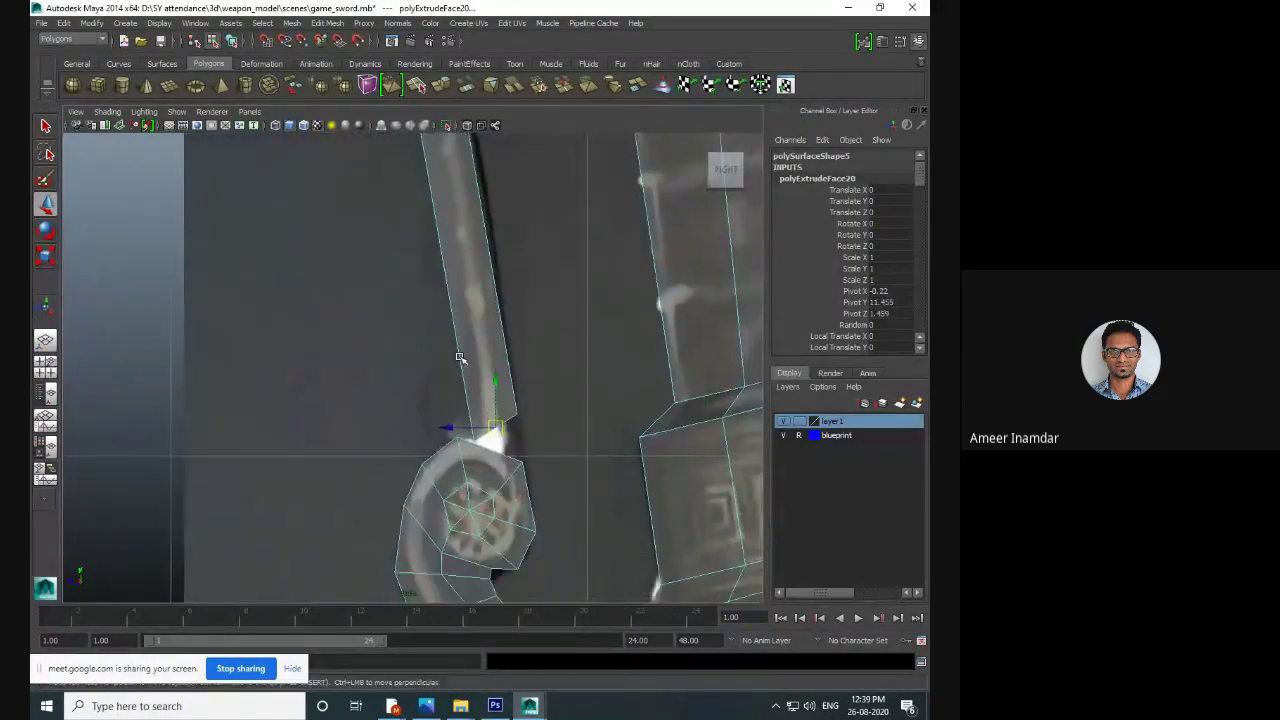
# - Rotate the bar's end face to match the lower scroll's top and move it up to stop short of the scroll
pyautogui.keyDown('alt'); pyautogui.moveTo(536, 441); pyautogui.dragTo(531, 391, button='middle'); pyautogui.keyUp('alt')
pyautogui.scroll(2, 531, 391)
pyautogui.press('e')
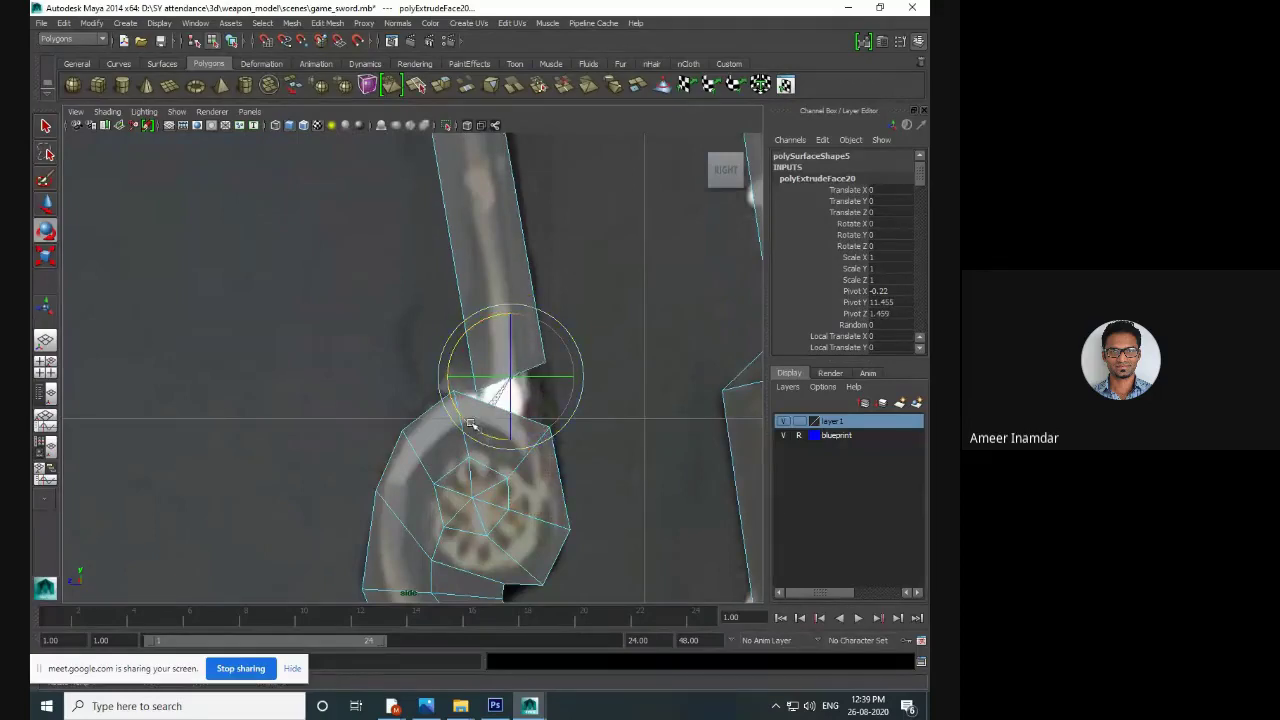
pyautogui.press('w')
pyautogui.moveTo(511, 377); pyautogui.dragTo(513, 391)
pyautogui.scroll(5, 515, 385)
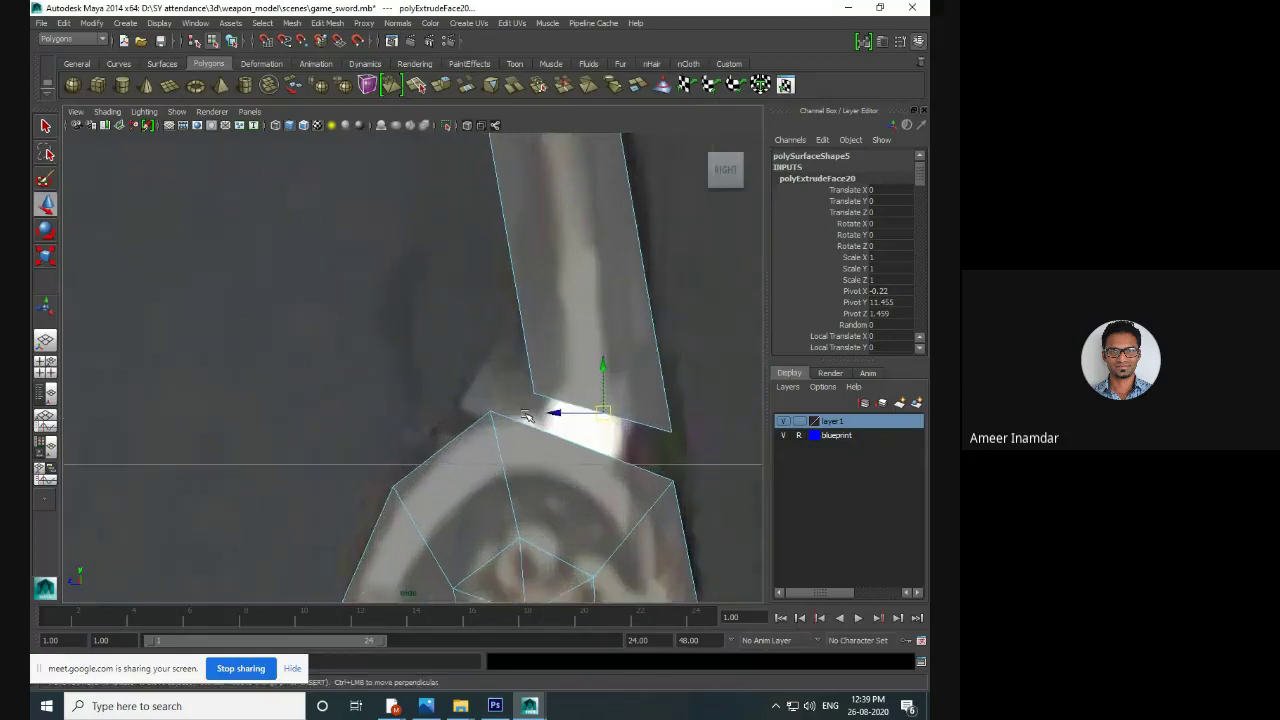
pyautogui.keyDown('alt'); pyautogui.moveTo(519, 333); pyautogui.dragTo(497, 357, button='middle'); pyautogui.keyUp('alt')
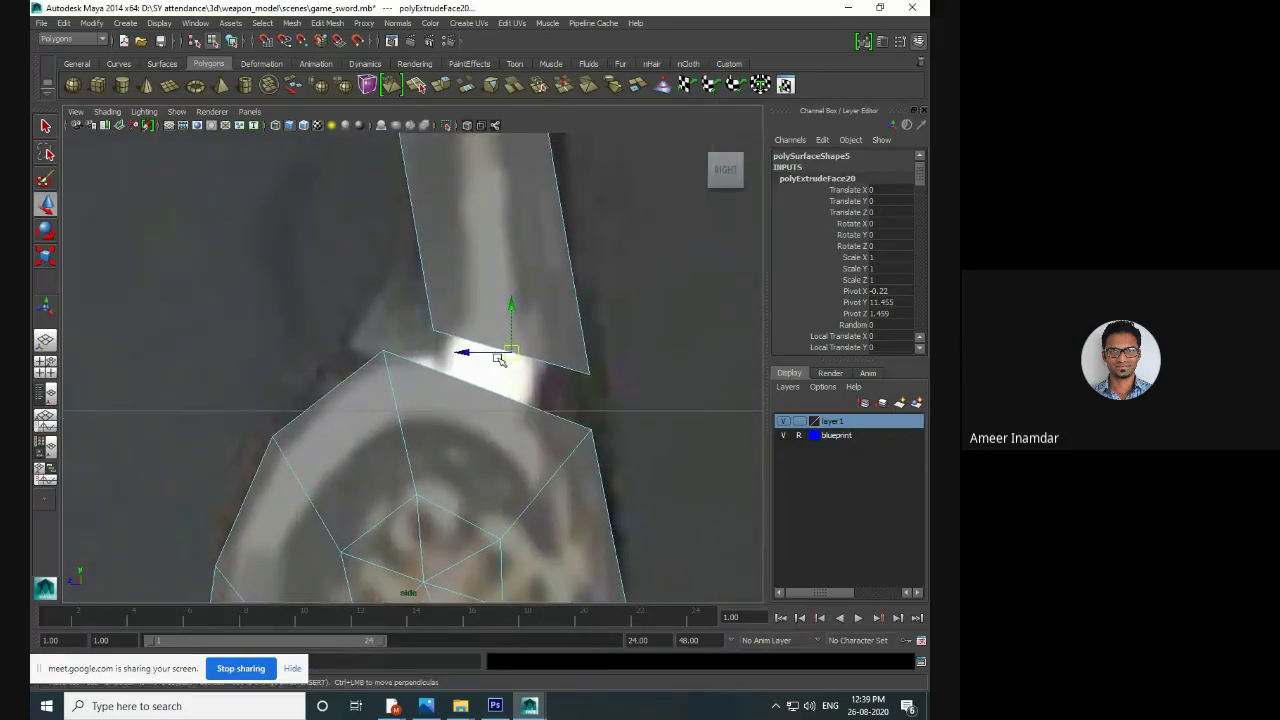
pyautogui.moveTo(513, 305); pyautogui.dragTo(510, 188)
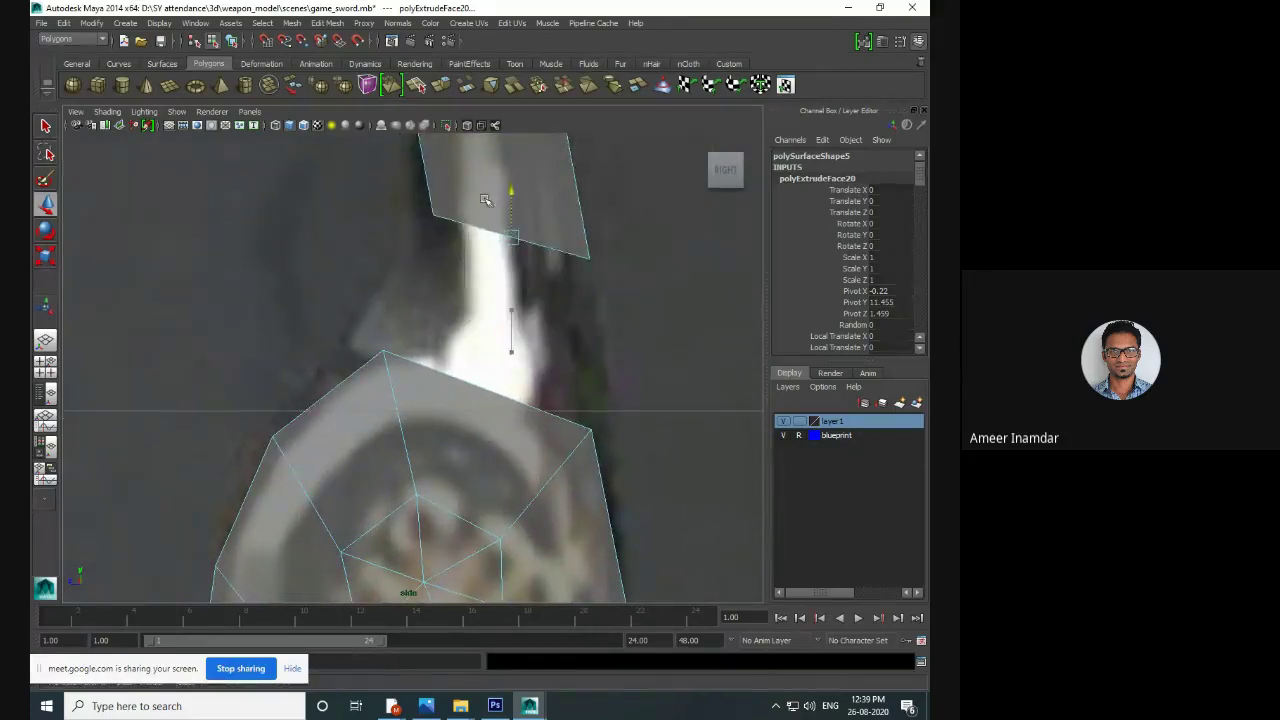
pyautogui.keyDown('alt'); pyautogui.moveTo(512, 232); pyautogui.dragTo(541, 352, button='middle'); pyautogui.keyUp('alt')
pyautogui.moveTo(541, 352); pyautogui.dragTo(531, 339)
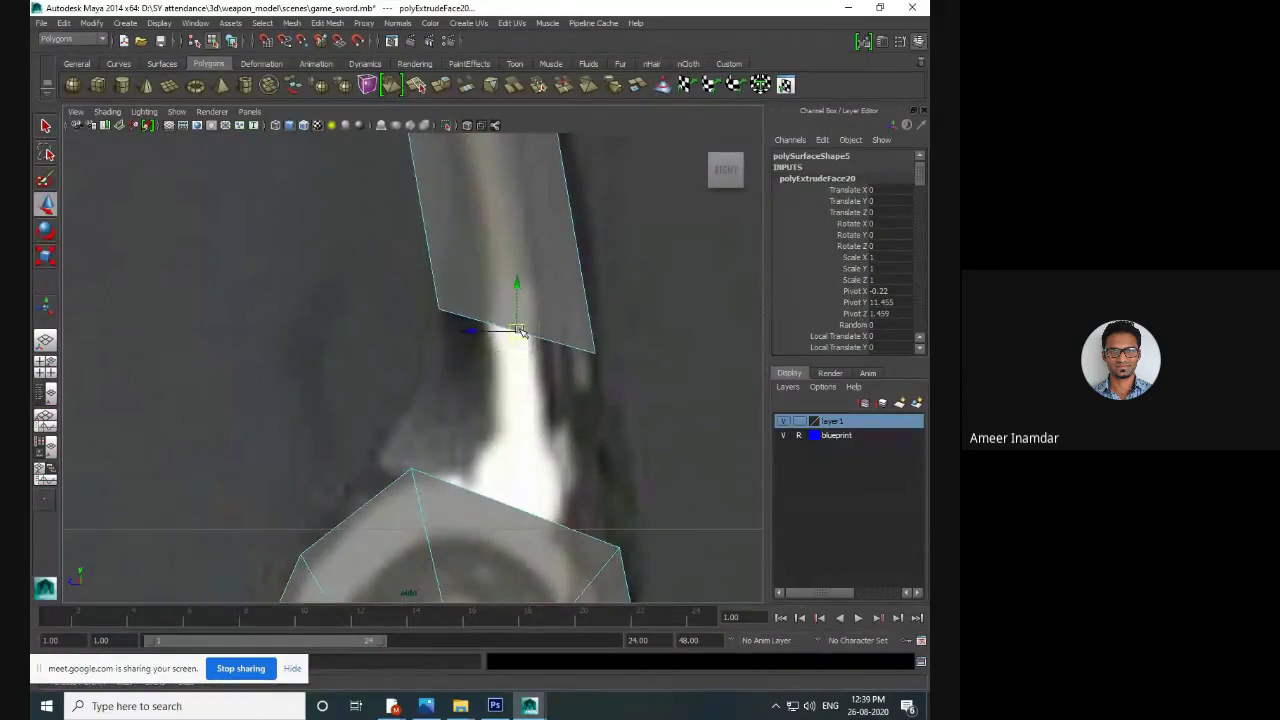
# - Return to object selection, select the sword, switch to the perspective view and accept the automatic save
pyautogui.moveTo(557, 324); pyautogui.dragTo(643, 309, button='right')
pyautogui.click(643, 309)
pyautogui.click(548, 322)
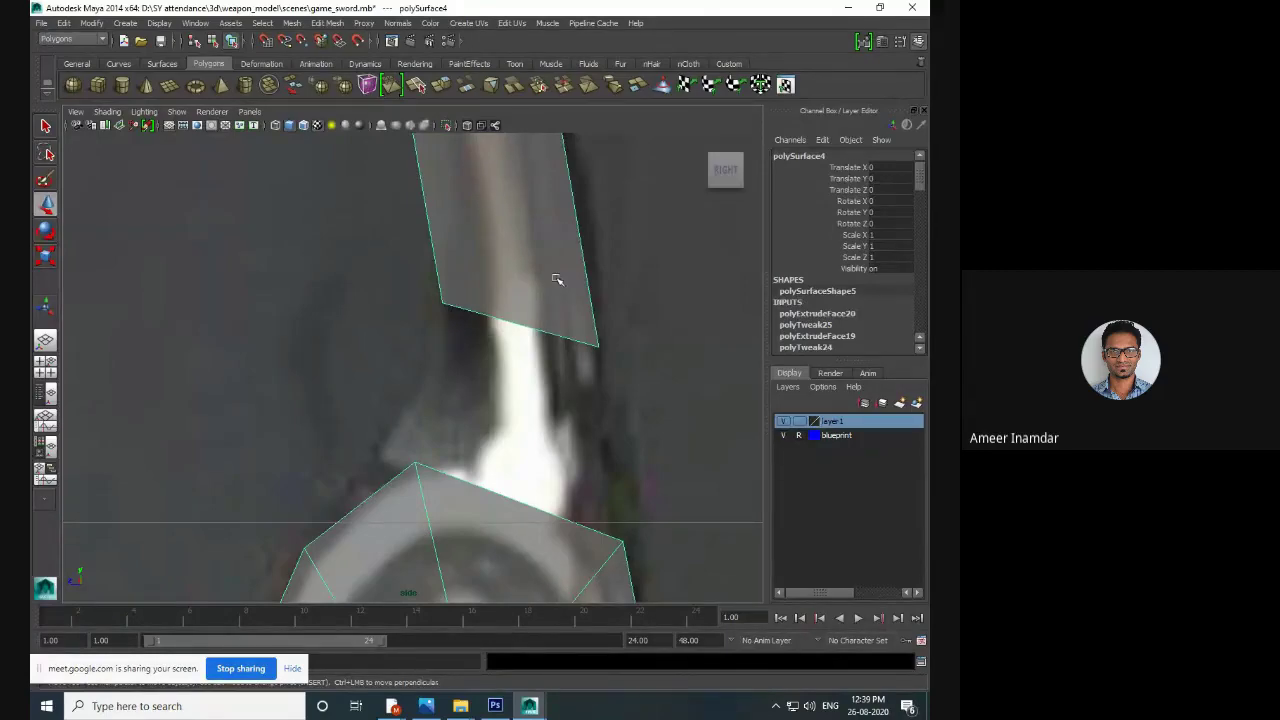
pyautogui.press('space')
pyautogui.press('space')
pyautogui.keyDown('alt'); pyautogui.moveTo(566, 271); pyautogui.dragTo(451, 266); pyautogui.keyUp('alt')
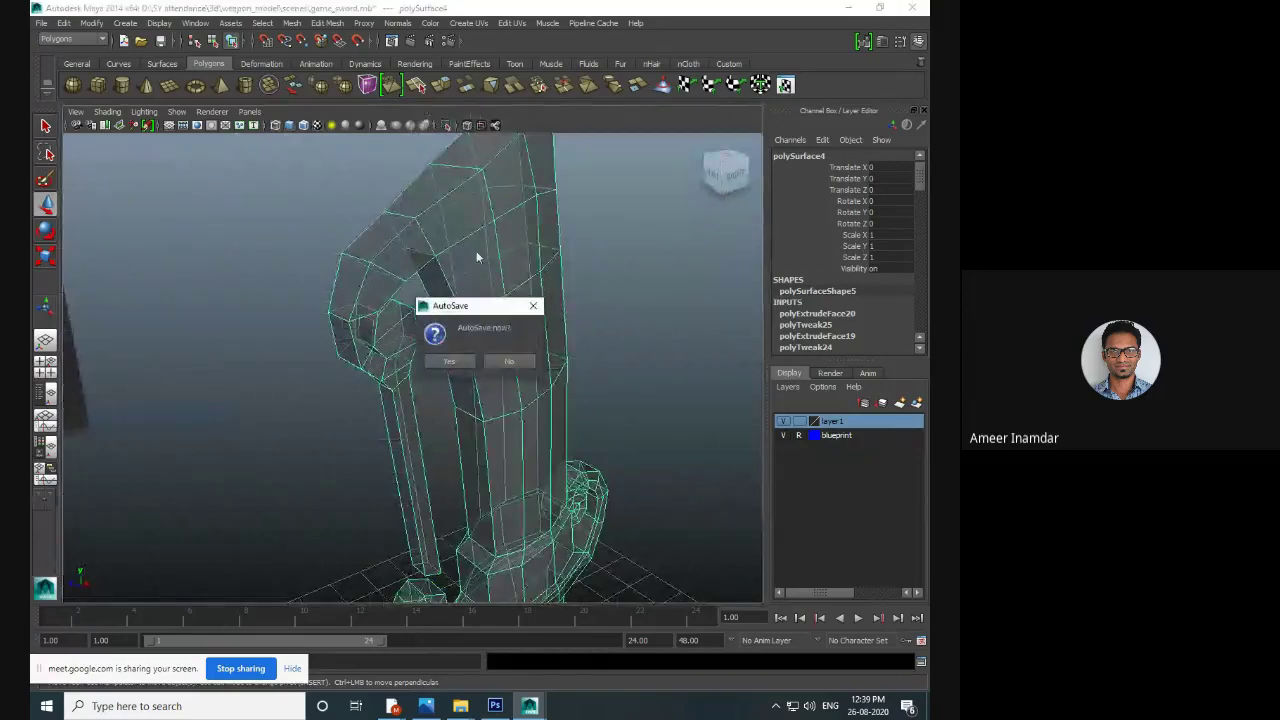
pyautogui.click(449, 362)
# - Delete the facing end faces of the knuckle guard bar and the lower guard scroll, and bridge their open borders
pyautogui.scroll(10, 443, 378)
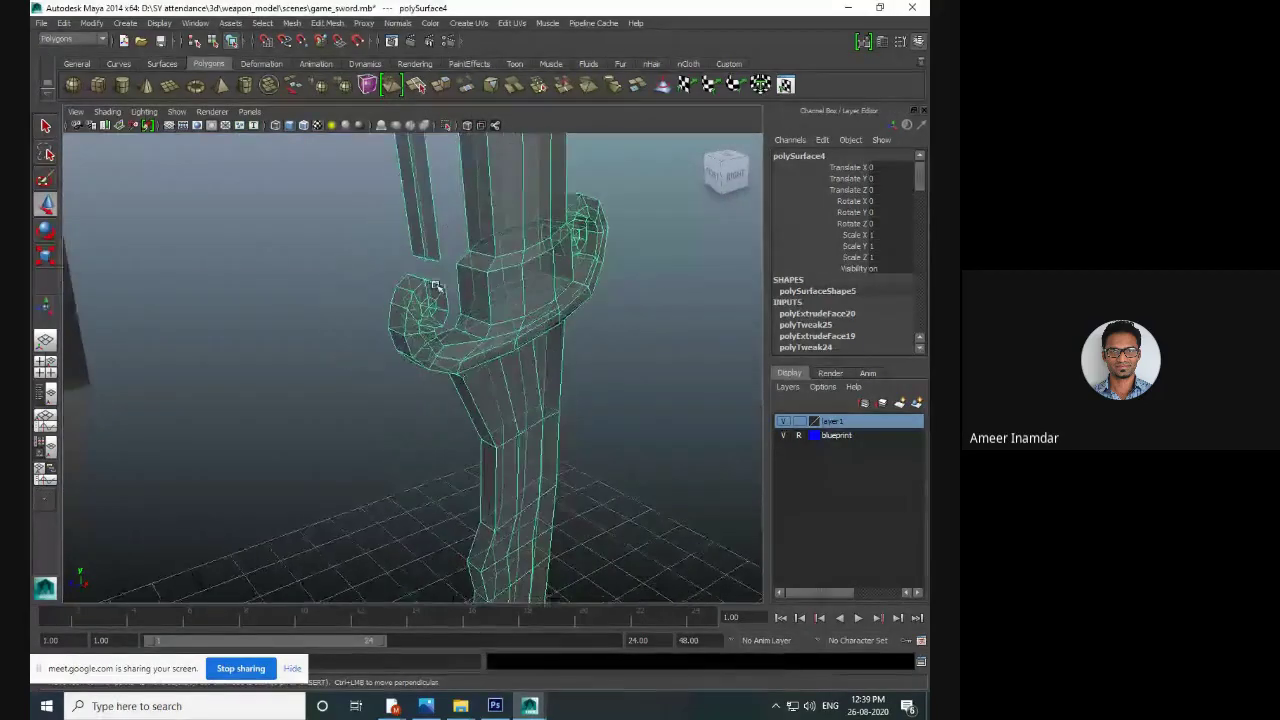
pyautogui.keyDown('alt'); pyautogui.moveTo(443, 378); pyautogui.dragTo(440, 430, button='middle'); pyautogui.keyUp('alt')
pyautogui.moveTo(475, 277); pyautogui.dragTo(480, 309, button='right')
pyautogui.keyDown('alt'); pyautogui.moveTo(458, 345); pyautogui.dragTo(460, 266); pyautogui.keyUp('alt')
pyautogui.keyDown('alt'); pyautogui.moveTo(460, 266); pyautogui.dragTo(495, 401, button='middle'); pyautogui.keyUp('alt')
pyautogui.click(457, 213)
pyautogui.keyDown('alt'); pyautogui.moveTo(509, 251); pyautogui.dragTo(464, 268); pyautogui.keyUp('alt')
pyautogui.click(455, 257)
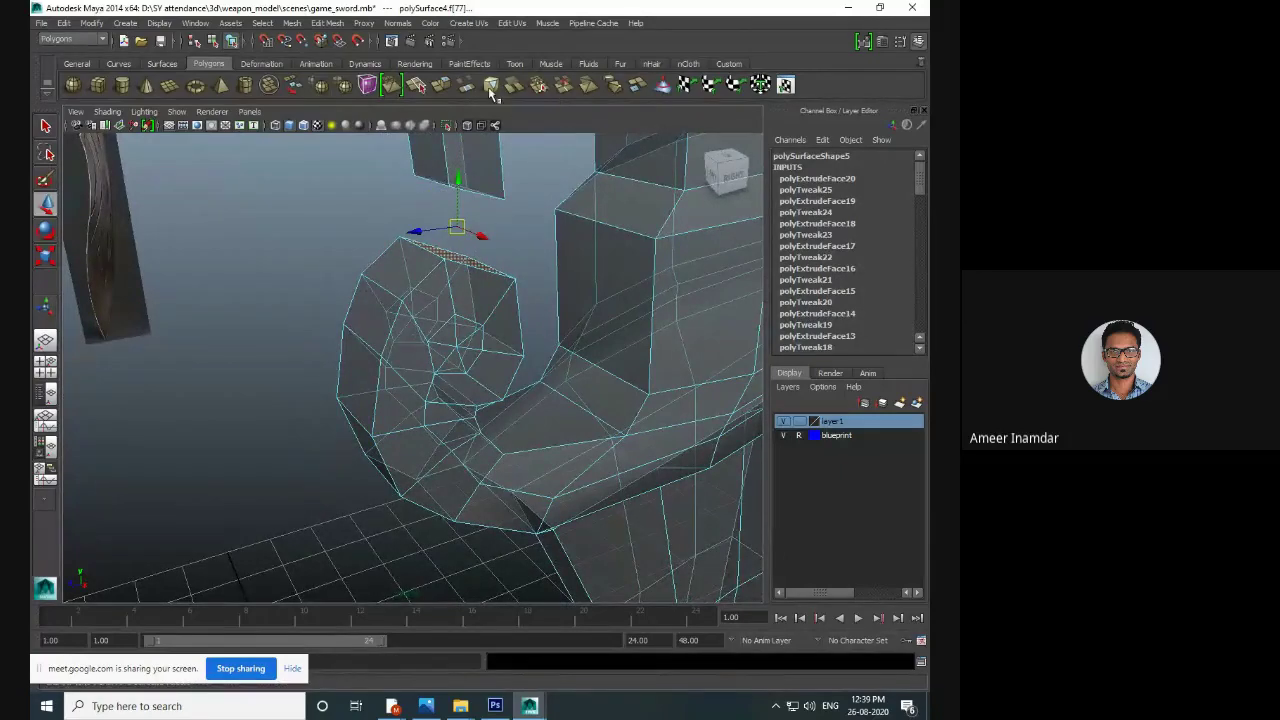
pyautogui.click(467, 87)
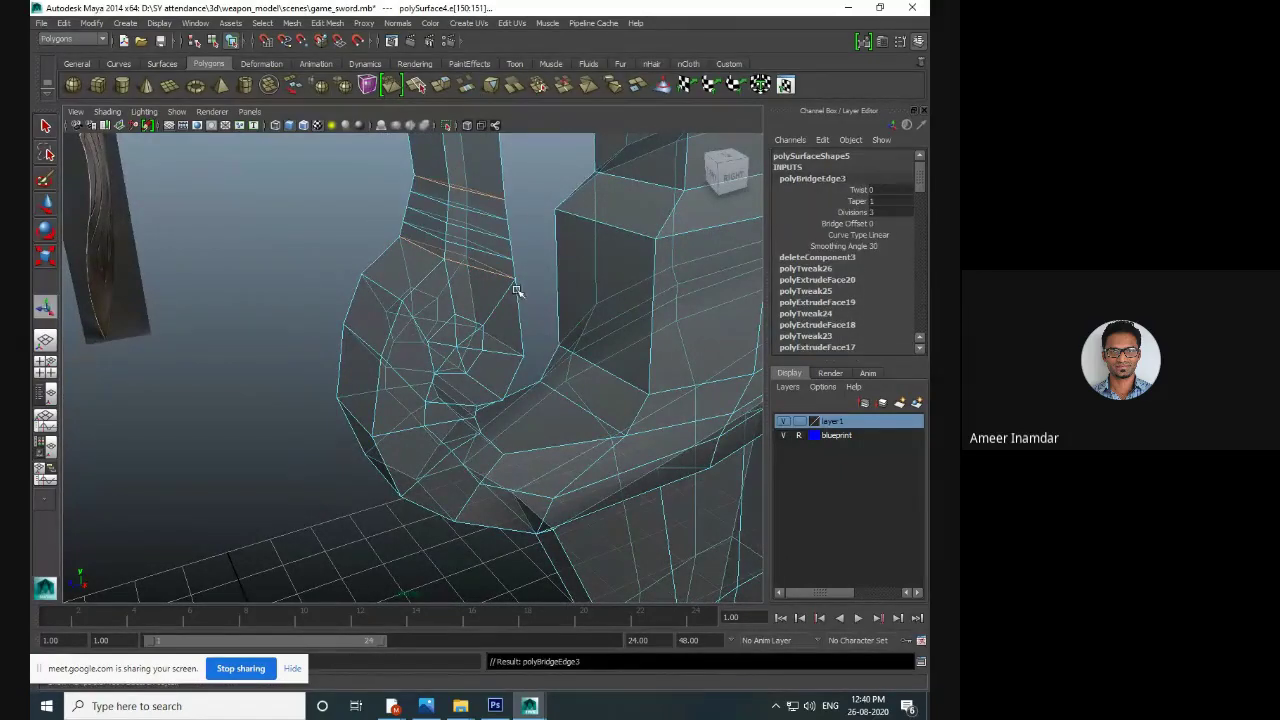
# - Delete the three intermediate edge loops from the bridge between the guard bar and the lower scroll
pyautogui.scroll(4, 505, 201)
pyautogui.moveTo(487, 217); pyautogui.dragTo(470, 210, button='right')
pyautogui.click(487, 184)
pyautogui.click(490, 223)
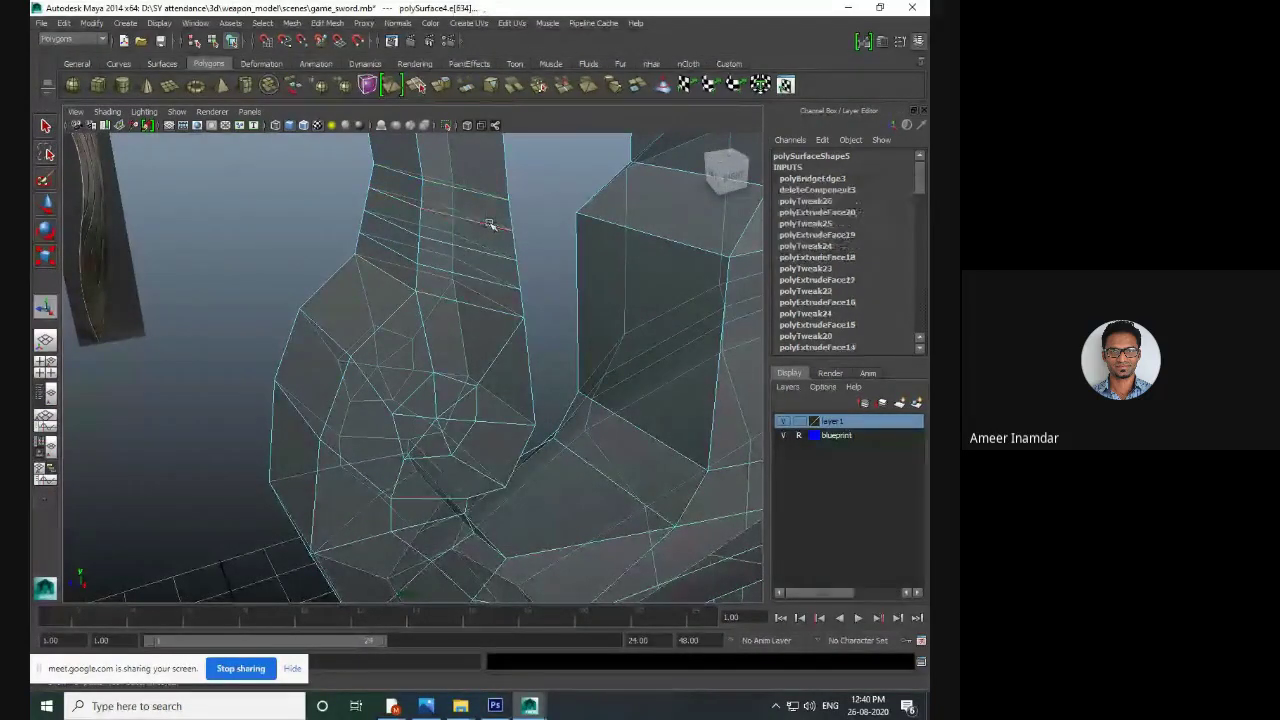
pyautogui.press('Delete')
pyautogui.click(481, 246)
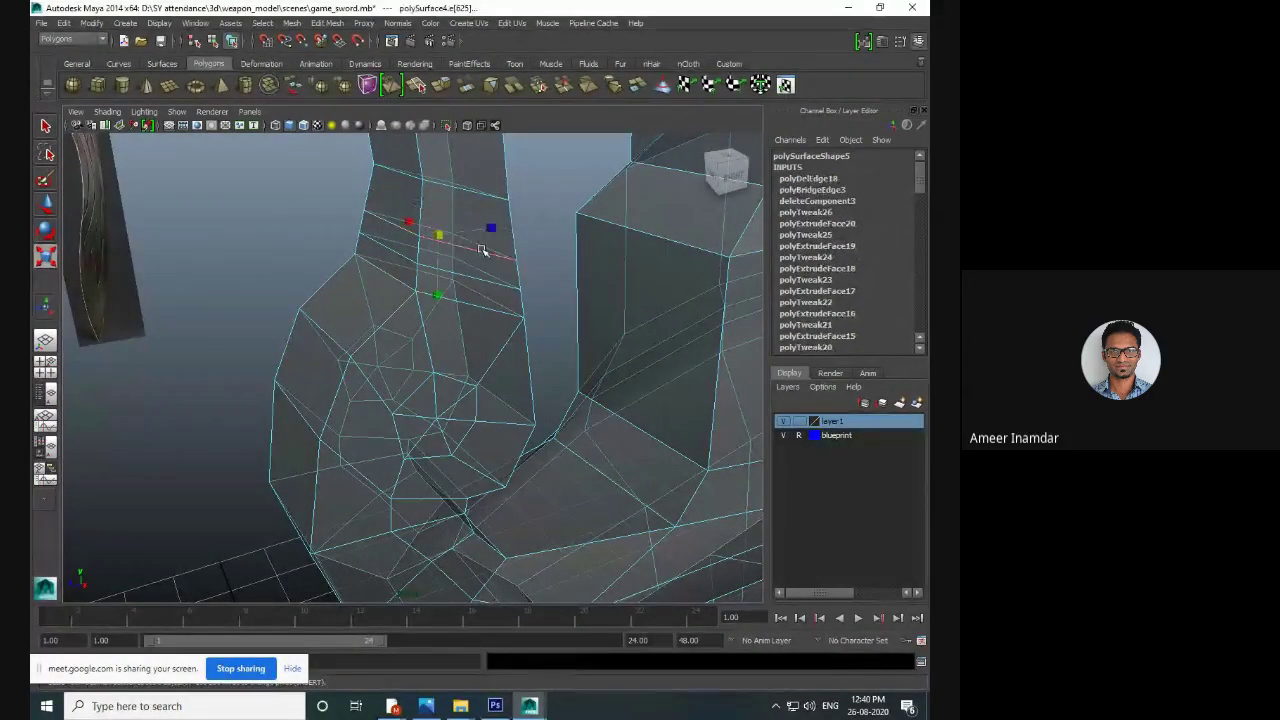
pyautogui.press('Delete')
pyautogui.click(483, 275)
pyautogui.press('Delete')
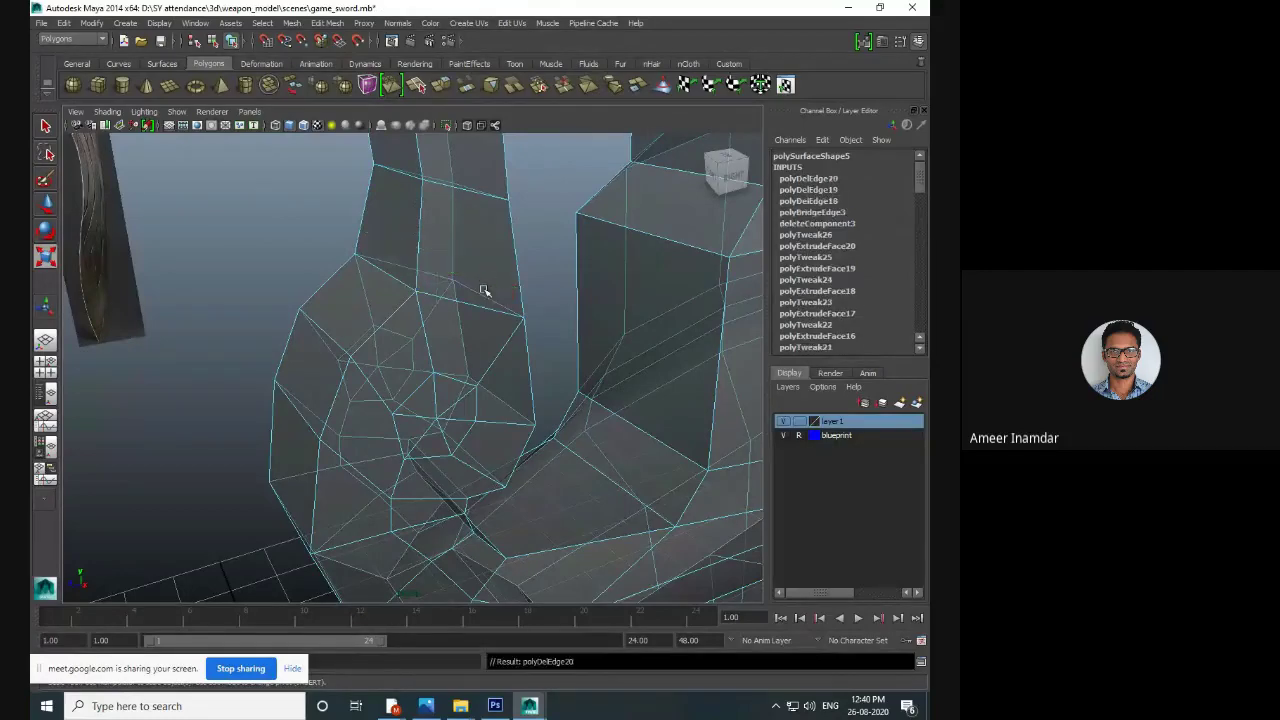
# - Return to object selection, deselect the sword and save the scene
pyautogui.scroll(-10, 484, 297)
pyautogui.keyDown('alt'); pyautogui.moveTo(484, 297); pyautogui.dragTo(442, 219); pyautogui.keyUp('alt')
pyautogui.moveTo(440, 218); pyautogui.dragTo(500, 203, button='right')
pyautogui.click(457, 288)
pyautogui.keyDown('alt'); pyautogui.moveTo(457, 289); pyautogui.dragTo(593, 333); pyautogui.keyUp('alt')
pyautogui.hotkey('ctrl', 's')
pyautogui.keyDown('alt'); pyautogui.moveTo(624, 277); pyautogui.dragTo(470, 354); pyautogui.keyUp('alt')
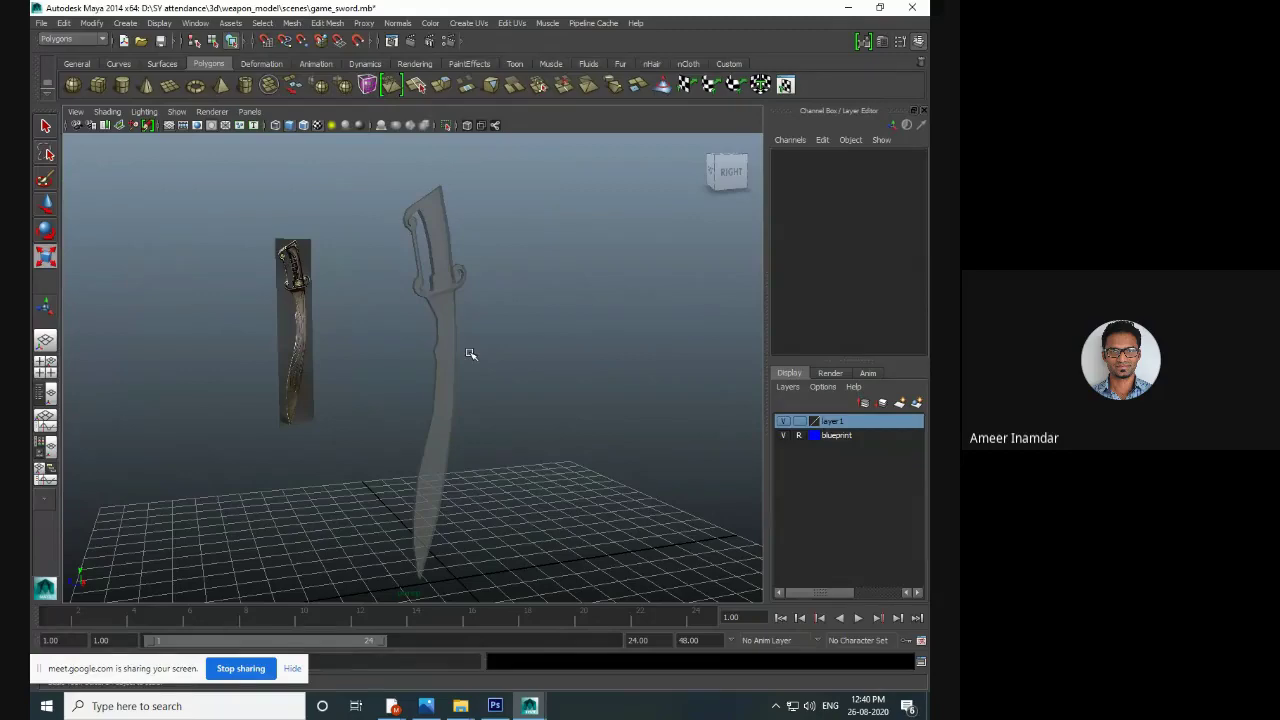
# - Examine the whole sword in perspective and compare its hilt and knuckle guard with the blueprint in the side view
pyautogui.keyDown('alt'); pyautogui.moveTo(470, 354); pyautogui.dragTo(419, 352); pyautogui.keyUp('alt')
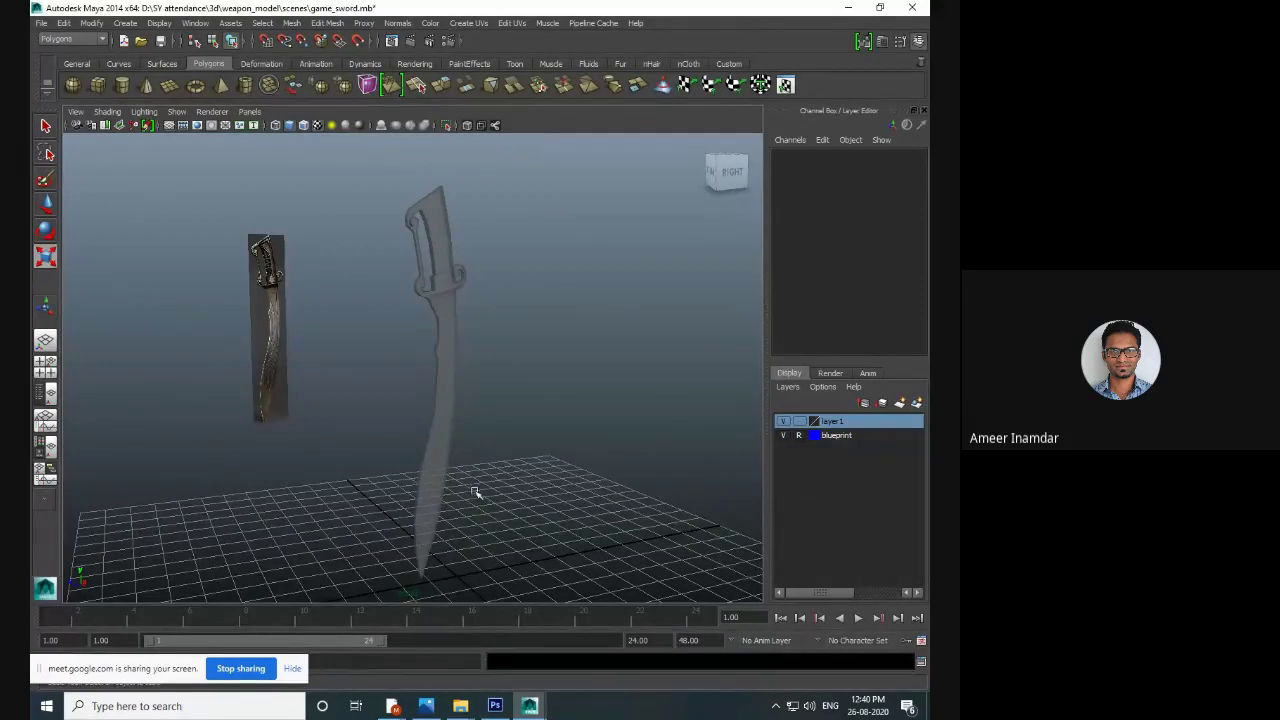
pyautogui.click(449, 414)
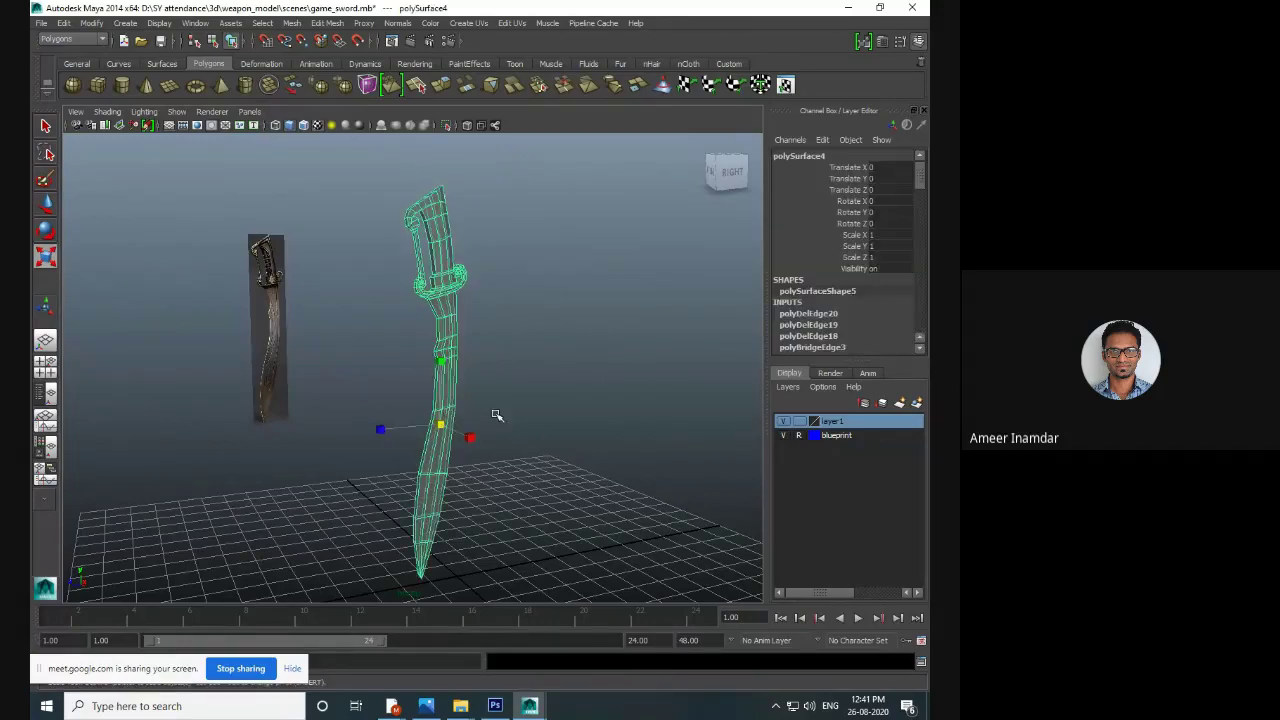
pyautogui.click(498, 420)
pyautogui.click(445, 364)
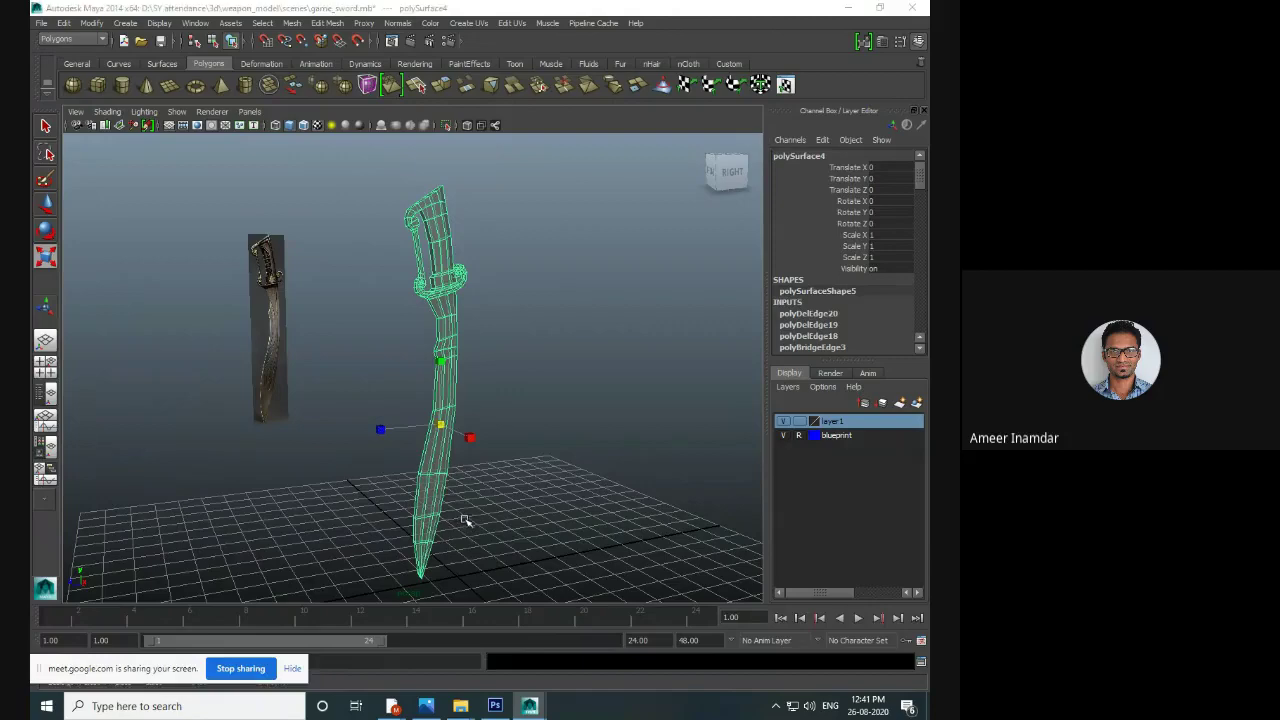
pyautogui.press('space')
pyautogui.press('space')
pyautogui.scroll(8, 443, 414)
pyautogui.scroll(4, 492, 432)
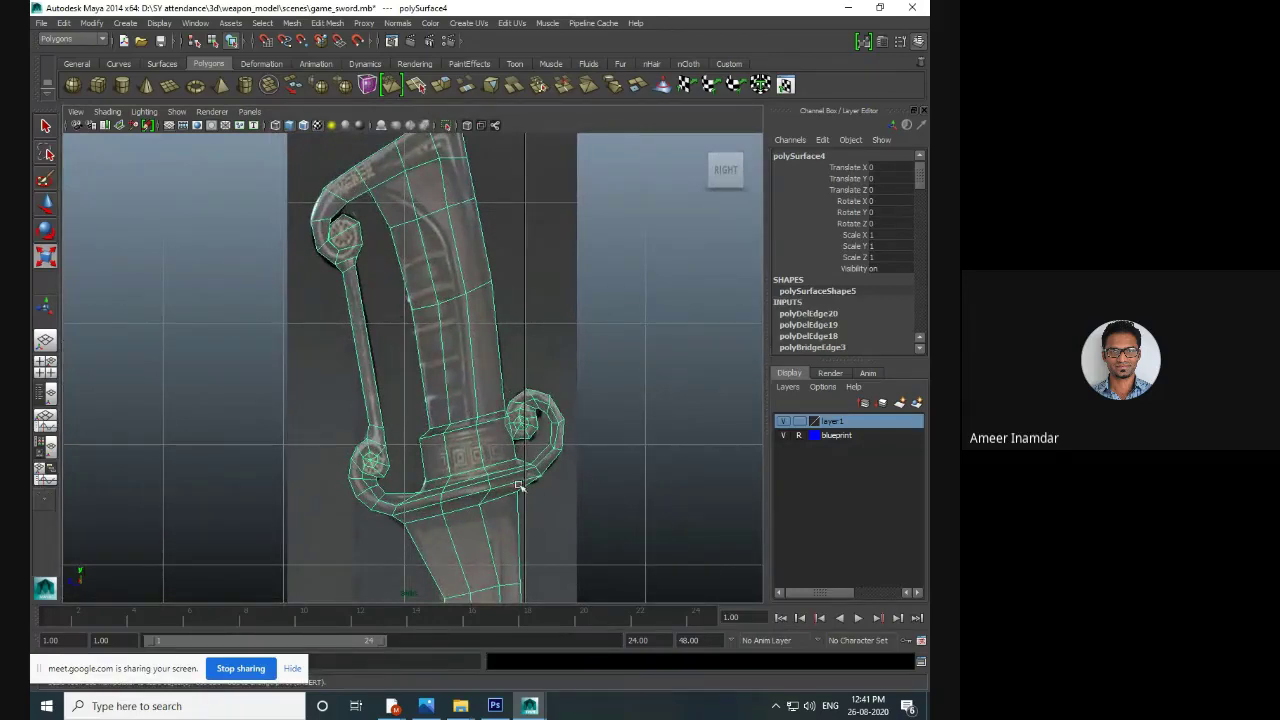
pyautogui.keyDown('alt'); pyautogui.moveTo(549, 471); pyautogui.dragTo(562, 443, button='middle'); pyautogui.keyUp('alt')
pyautogui.click(670, 385)
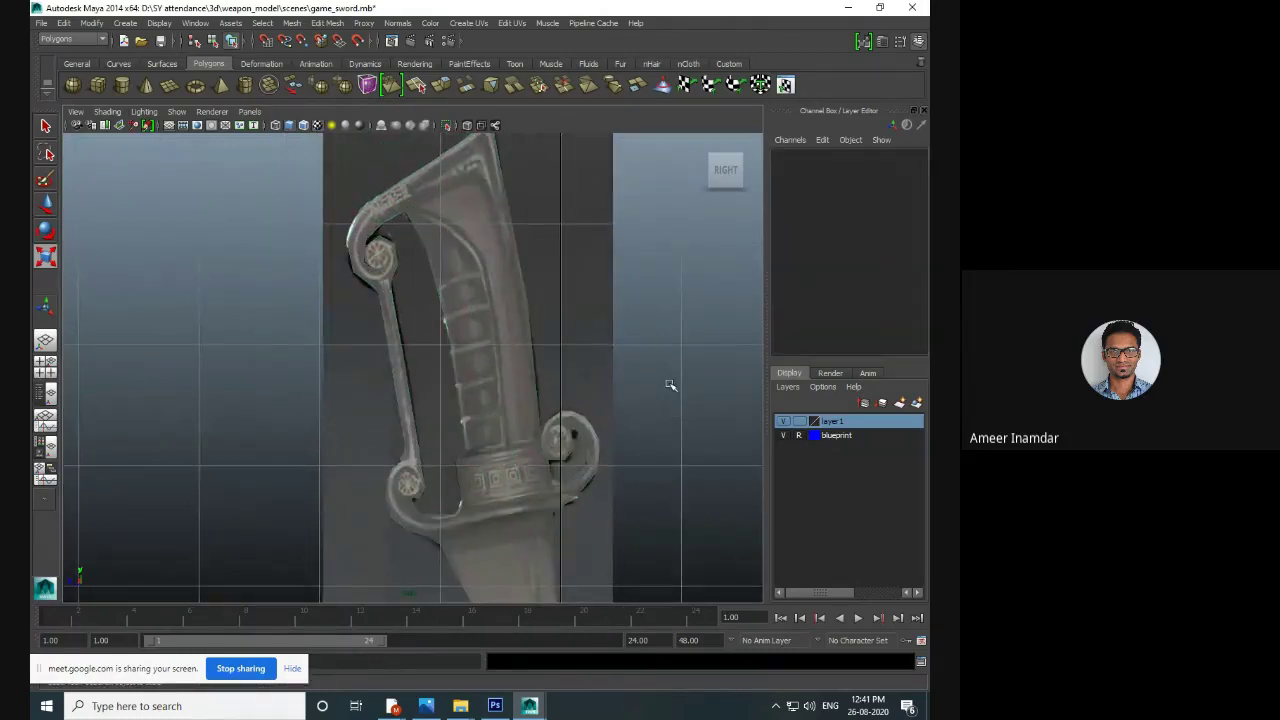
# - Switch to the Chrome meeting window and close its Downloads and Chrome Web Store pages
pyautogui.click(393, 706)
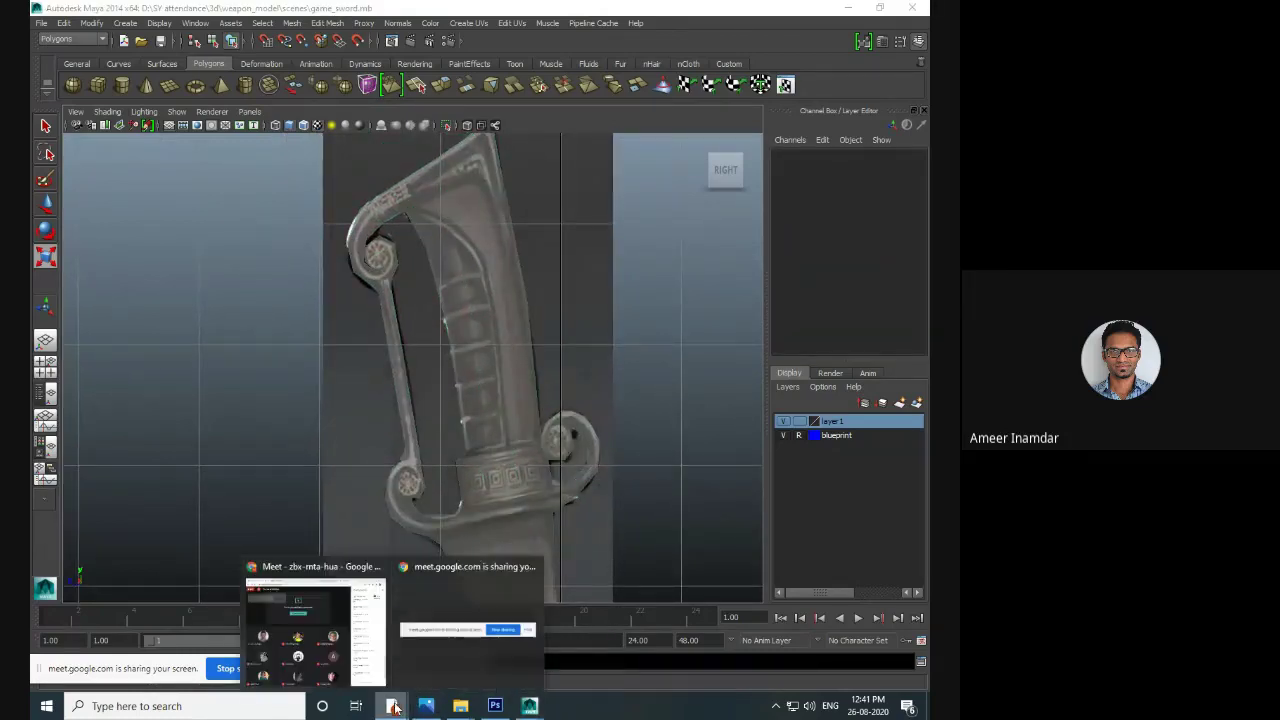
pyautogui.click(316, 630)
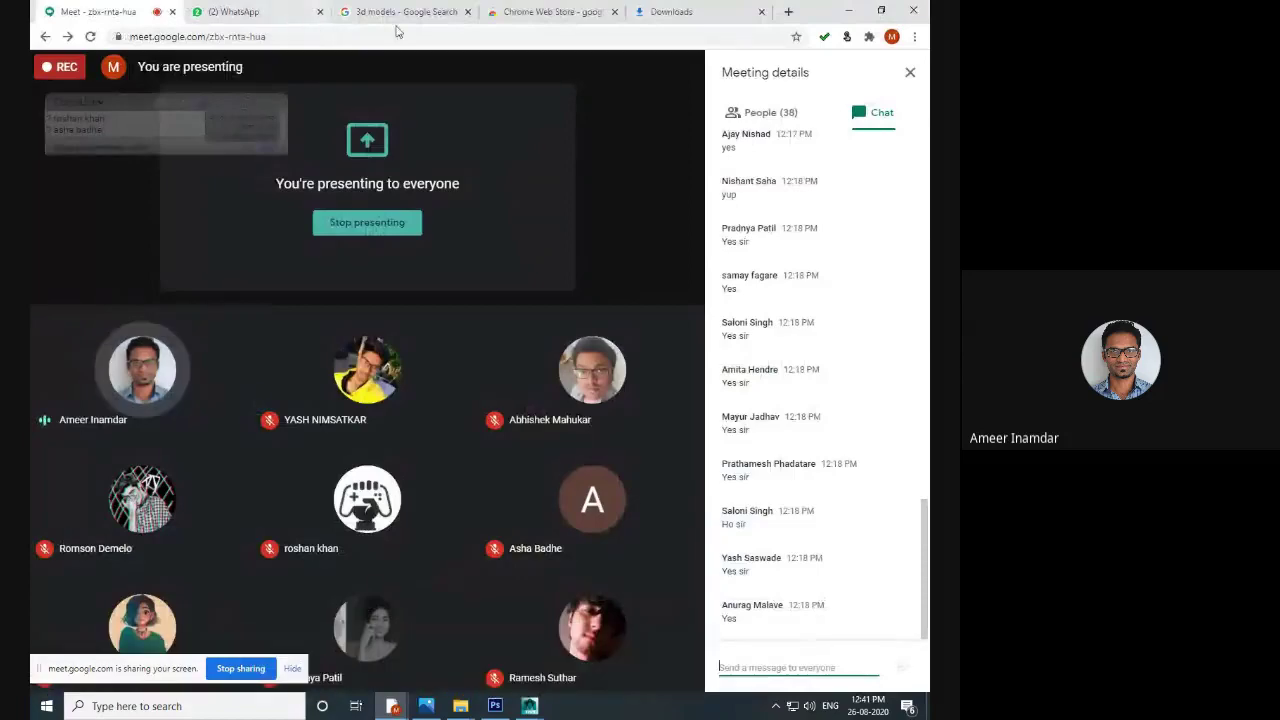
pyautogui.click(665, 12)
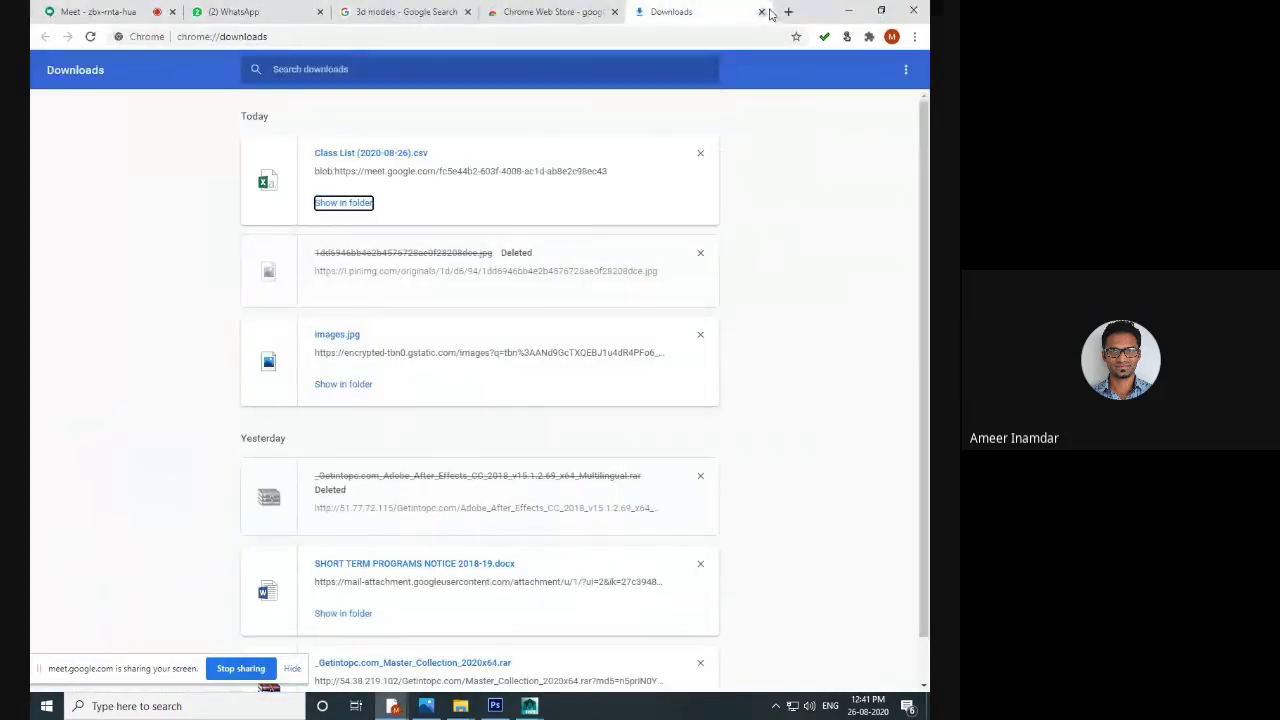
pyautogui.click(761, 12)
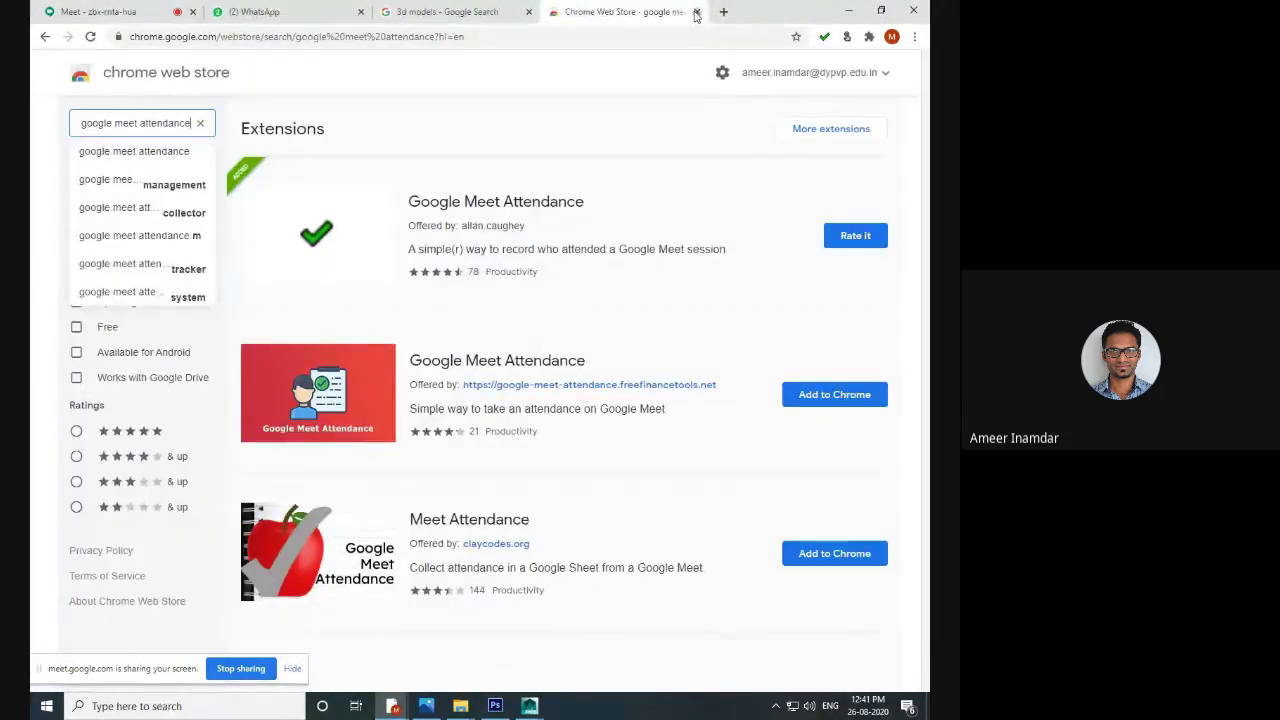
pyautogui.click(697, 12)
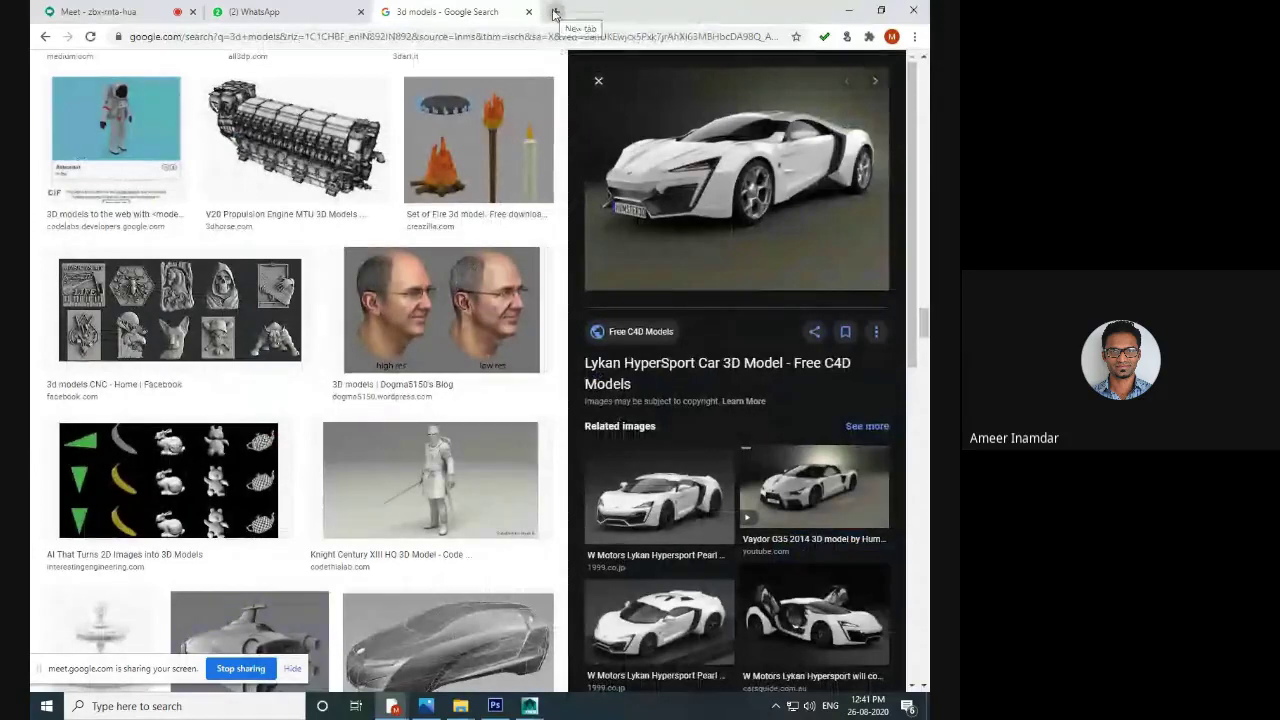
# - Look through the Google image results for 3d models and the related images of the Lykan HyperSport car
pyautogui.scroll(-6, 409, 434)
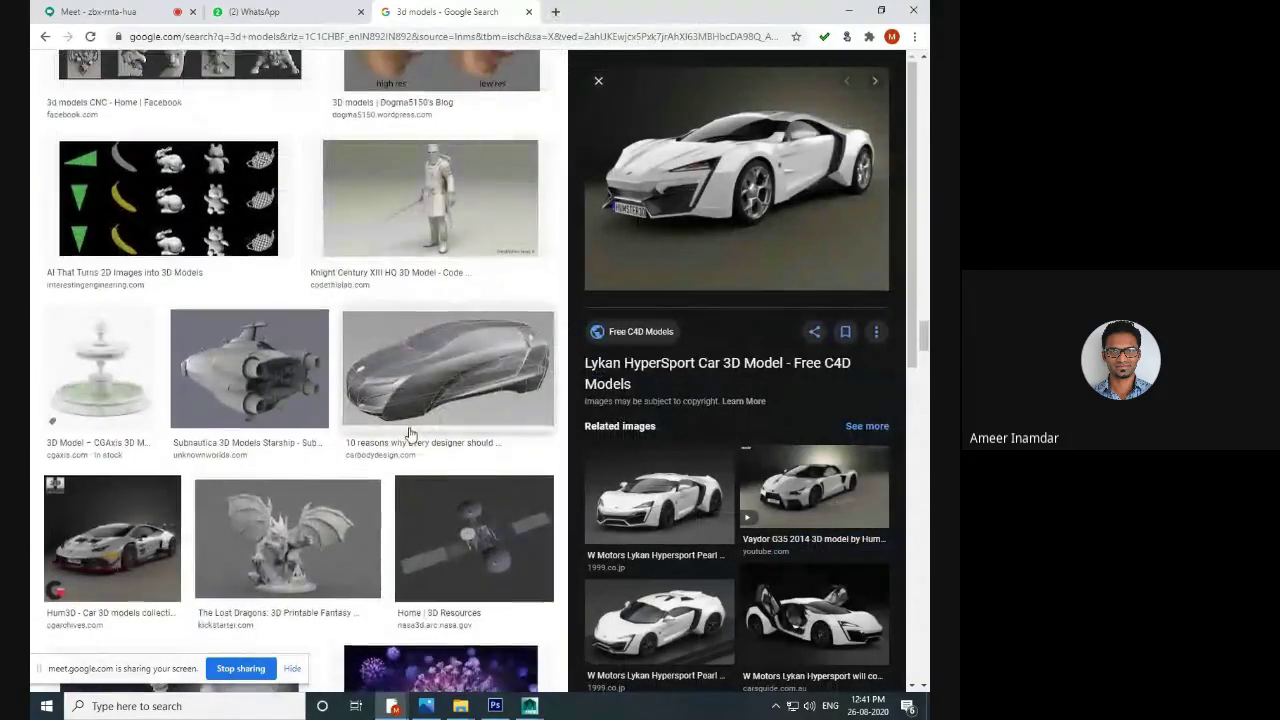
pyautogui.scroll(-3, 409, 434)
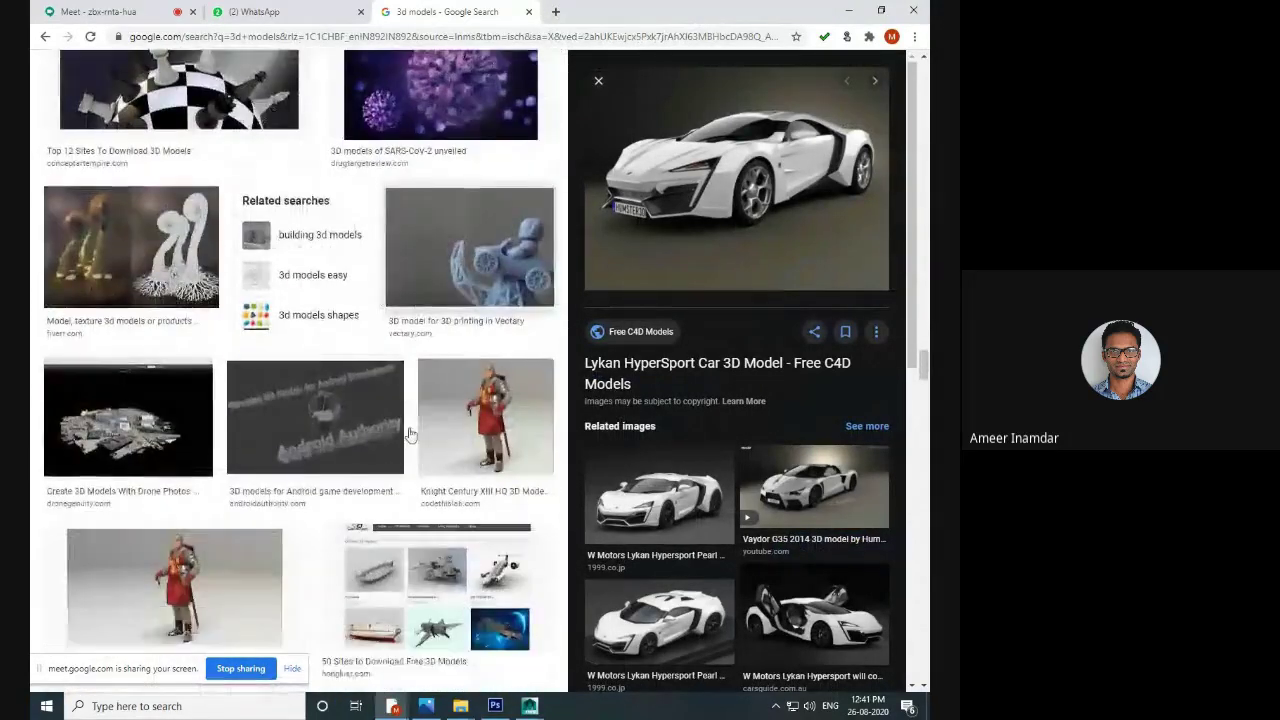
pyautogui.scroll(-3, 409, 434)
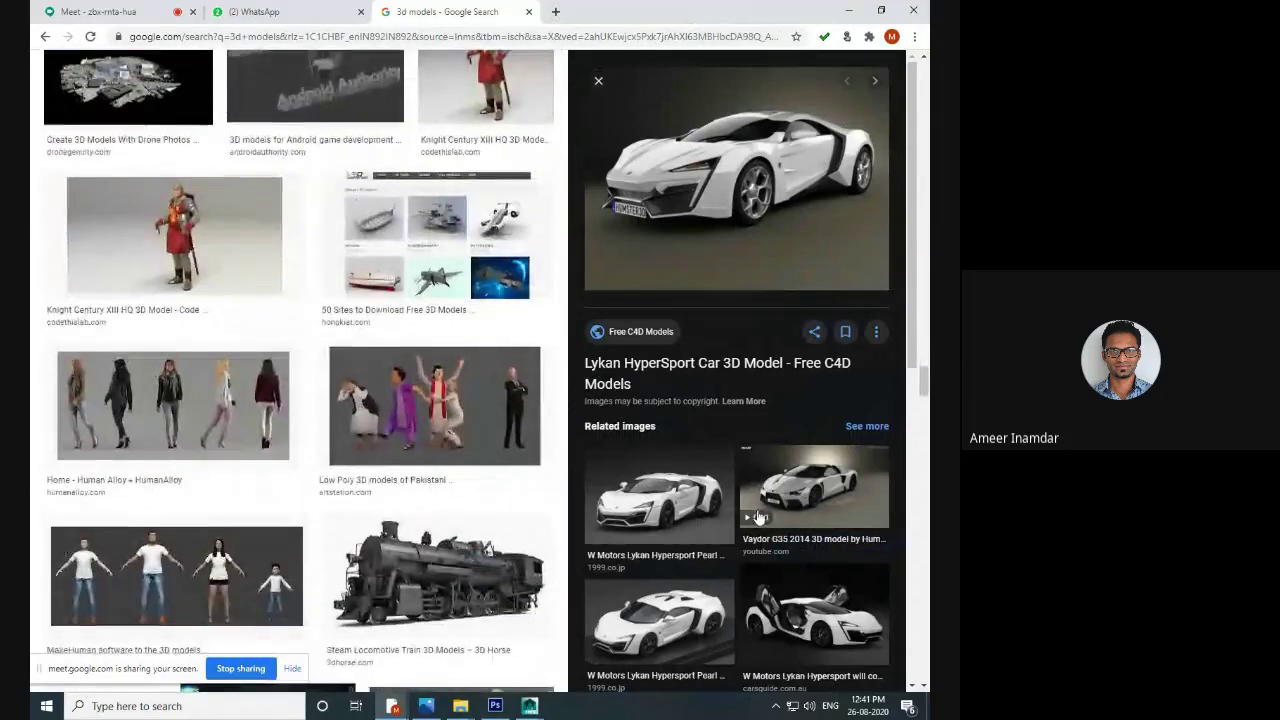
pyautogui.scroll(-3, 757, 517)
pyautogui.scroll(-3, 757, 517)
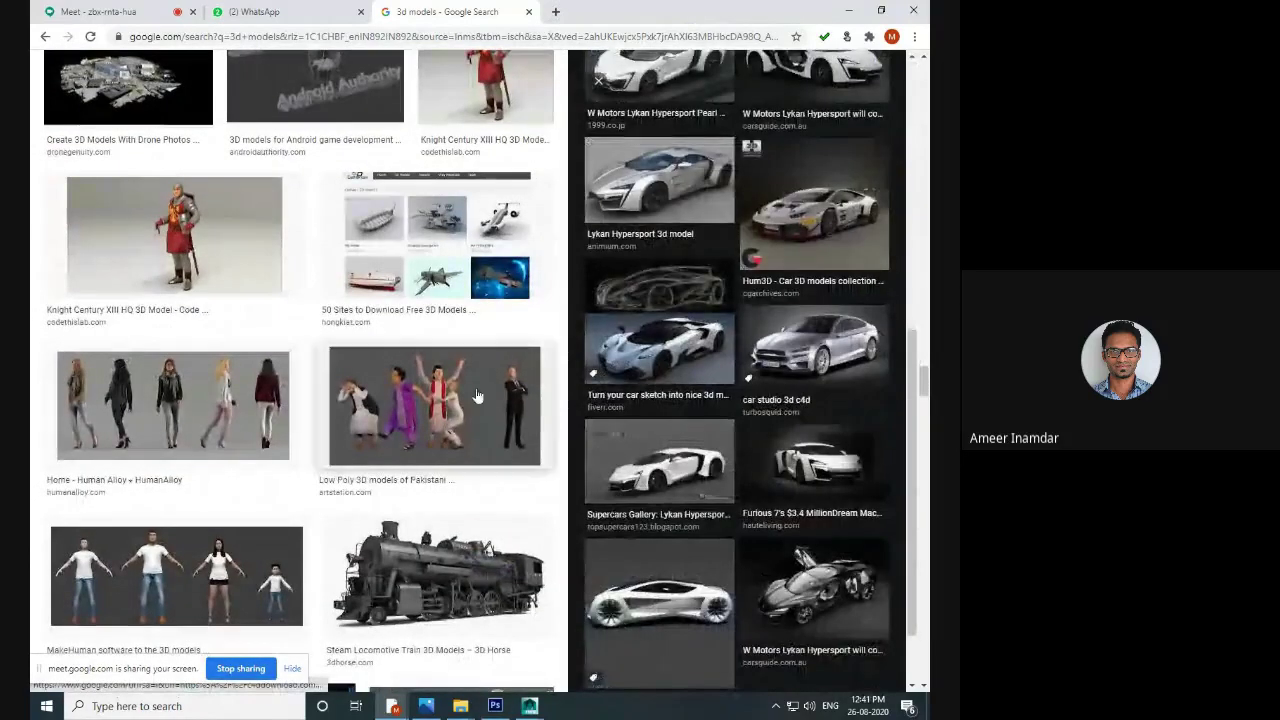
pyautogui.scroll(-1, 473, 380)
pyautogui.scroll(-6, 473, 380)
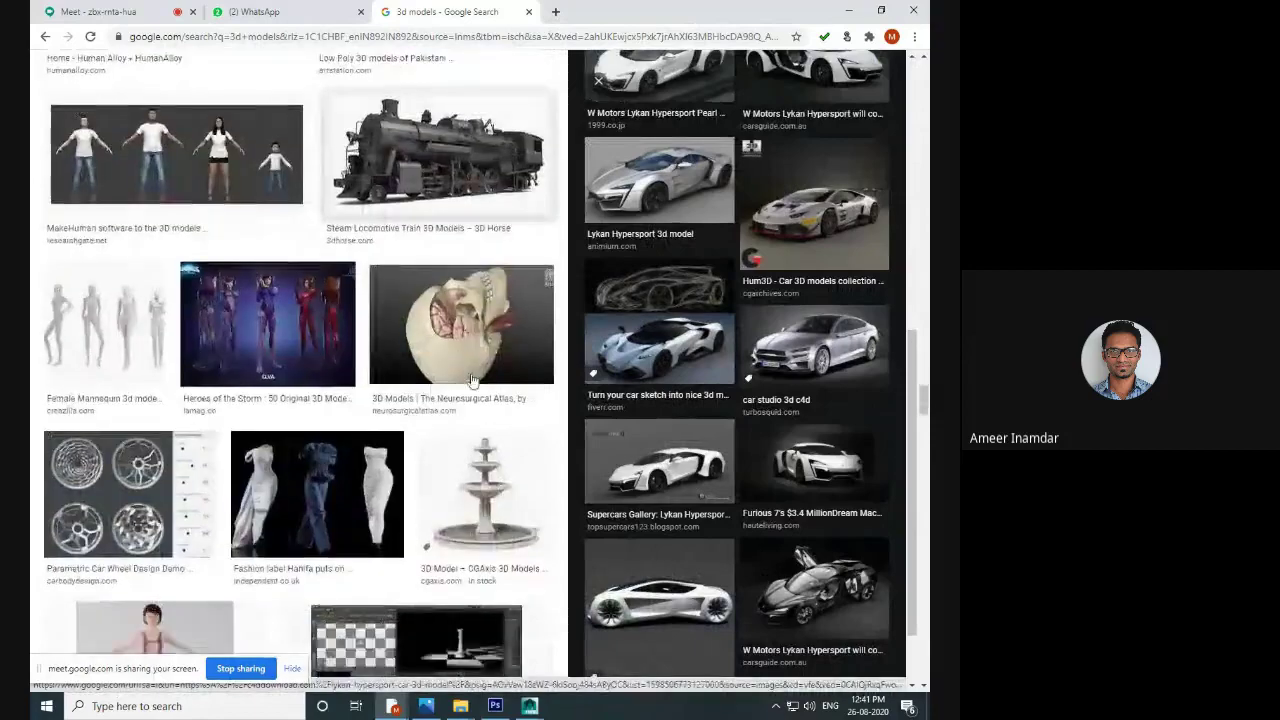
pyautogui.scroll(8, 473, 380)
pyautogui.scroll(-15, 473, 380)
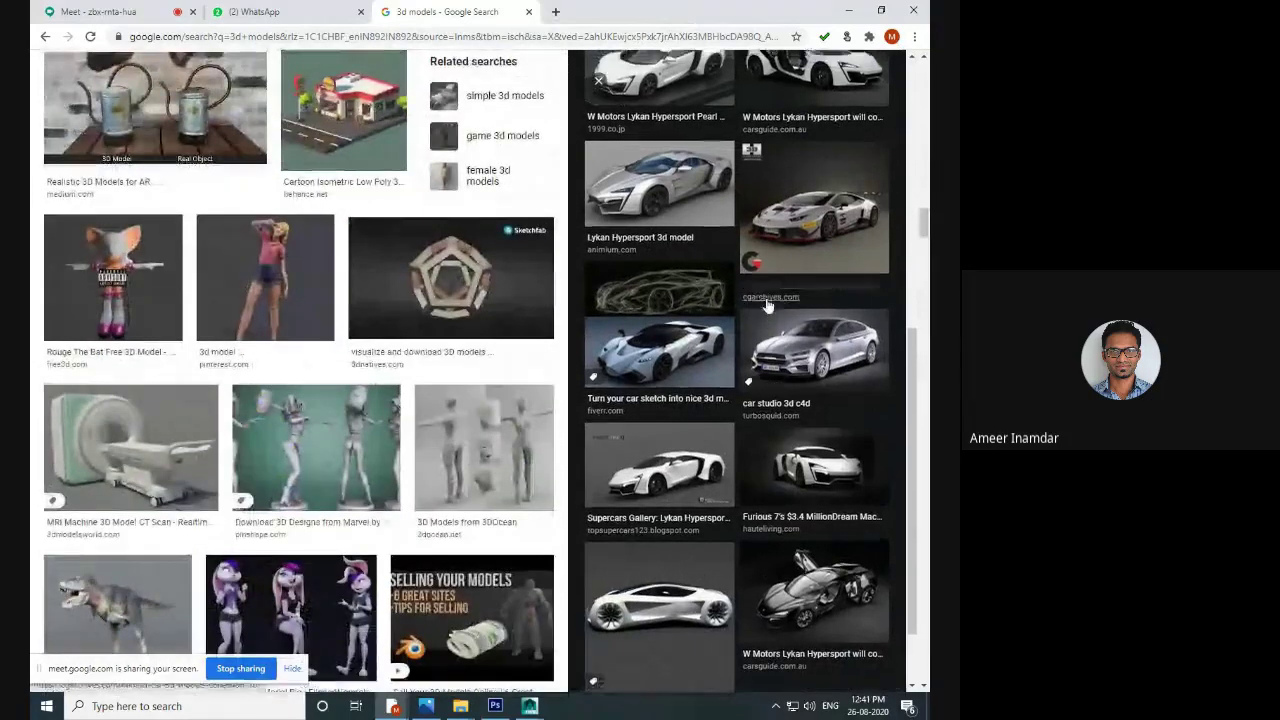
pyautogui.click(766, 300)
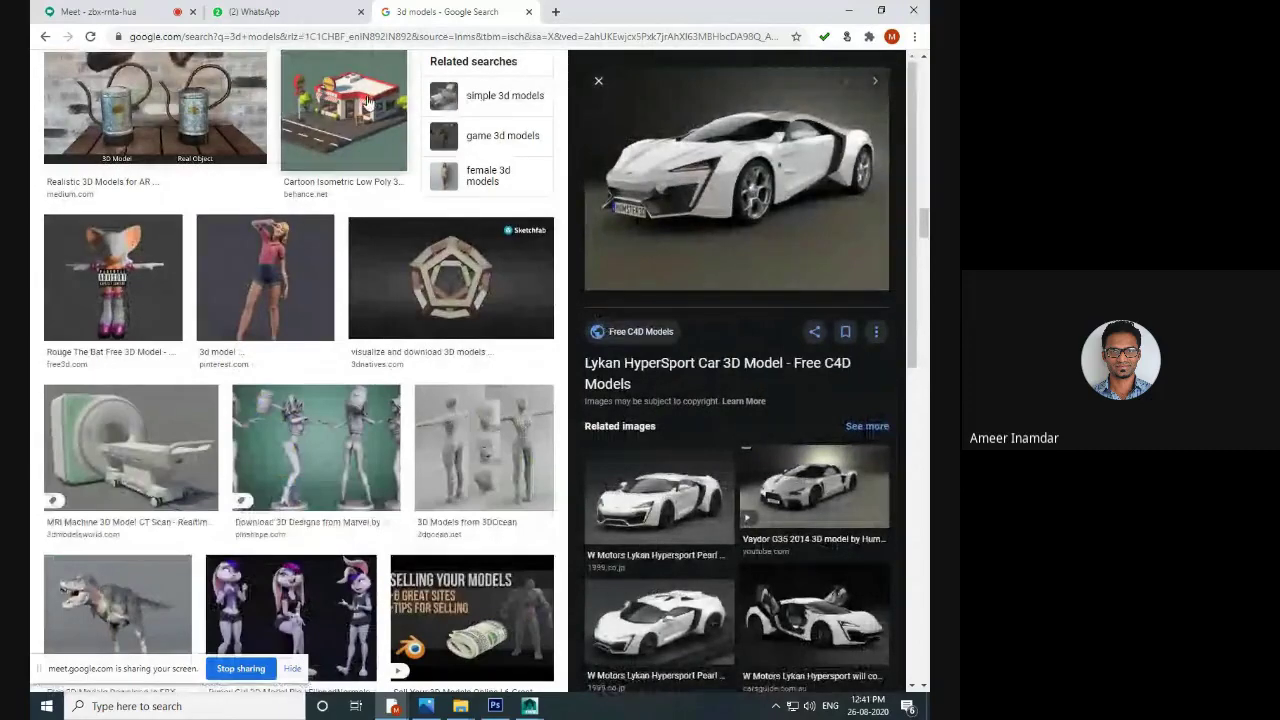
pyautogui.scroll(15, 642, 229)
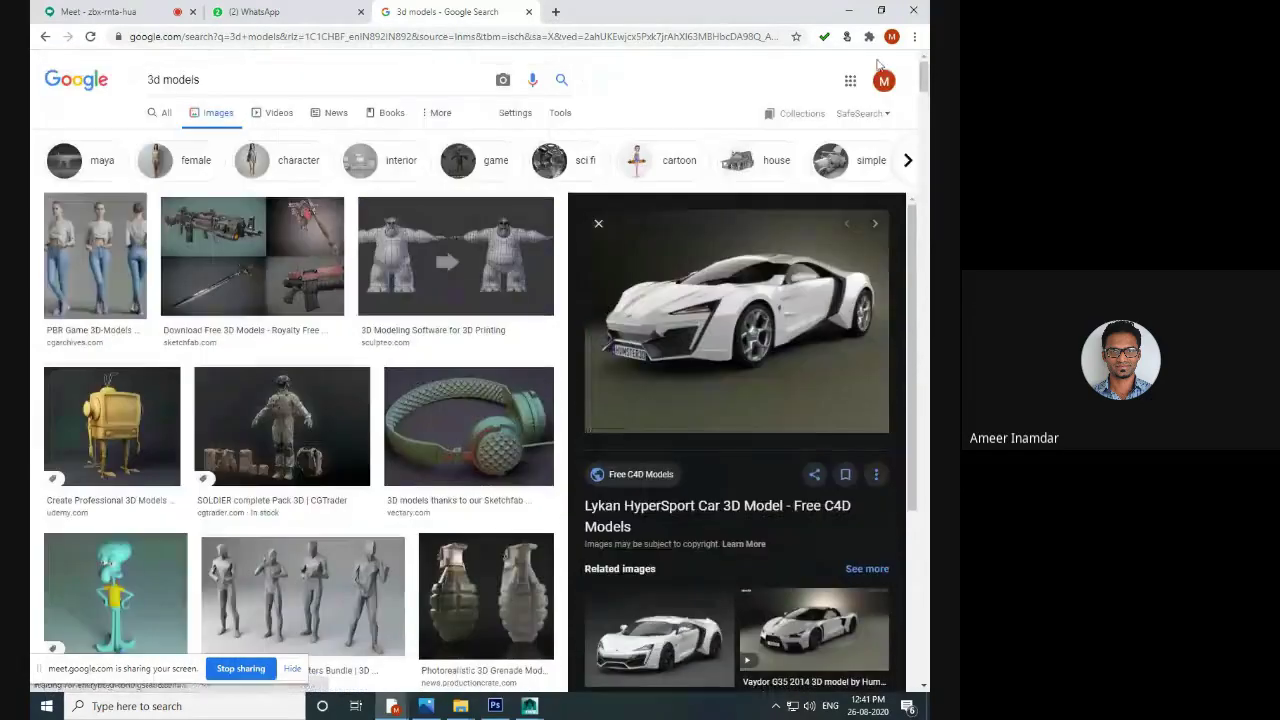
# - Open YouTube from Google's app list and search for "weapon modeling"
pyautogui.click(850, 82)
pyautogui.scroll(-2, 783, 362)
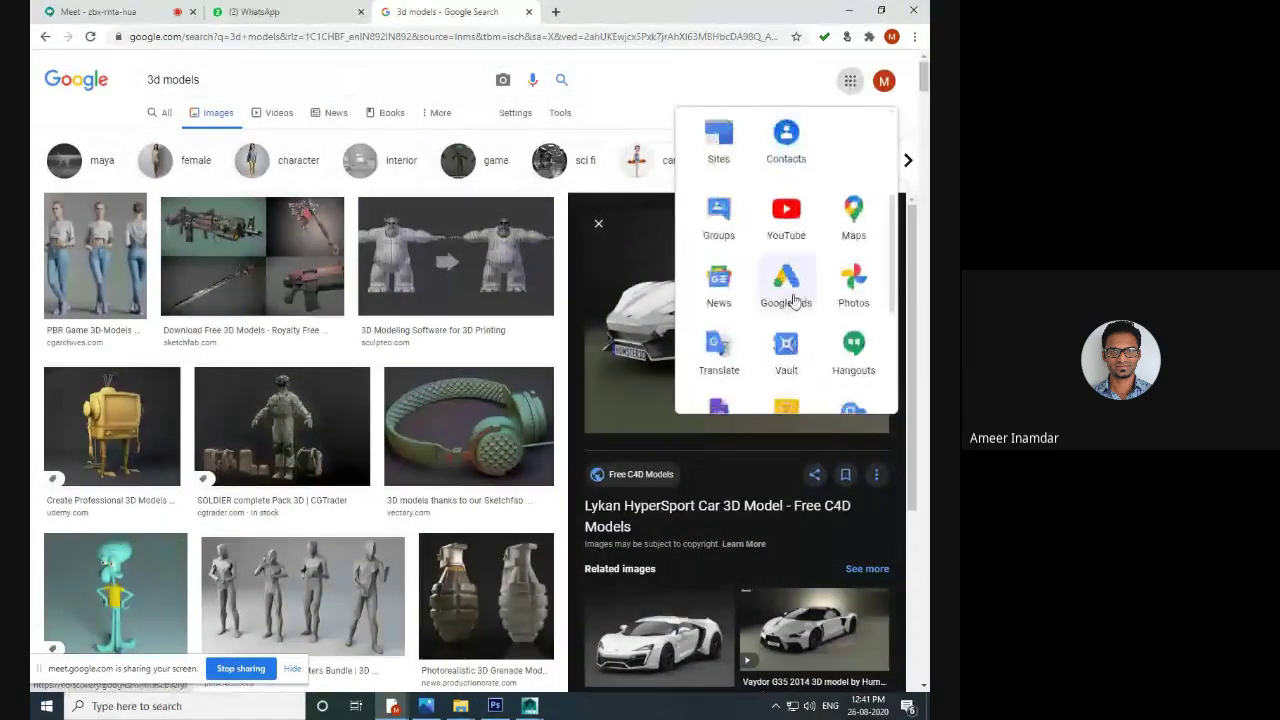
pyautogui.click(786, 215)
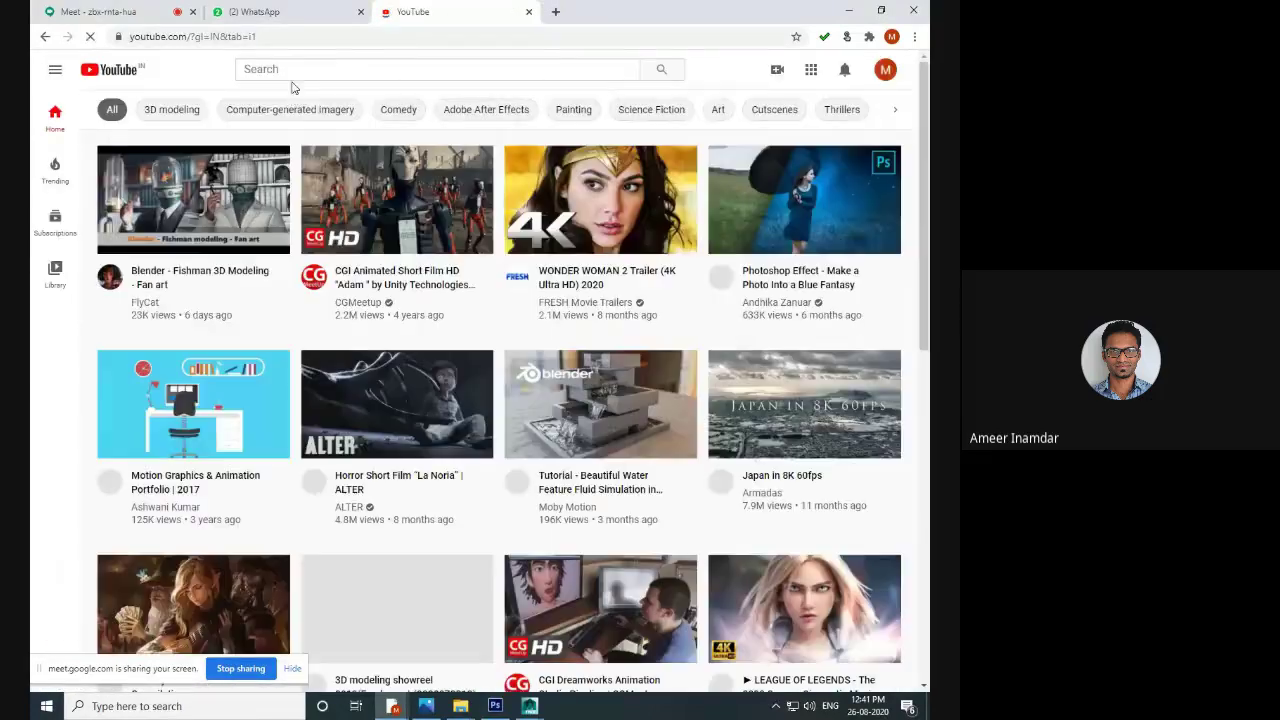
pyautogui.click(290, 70)
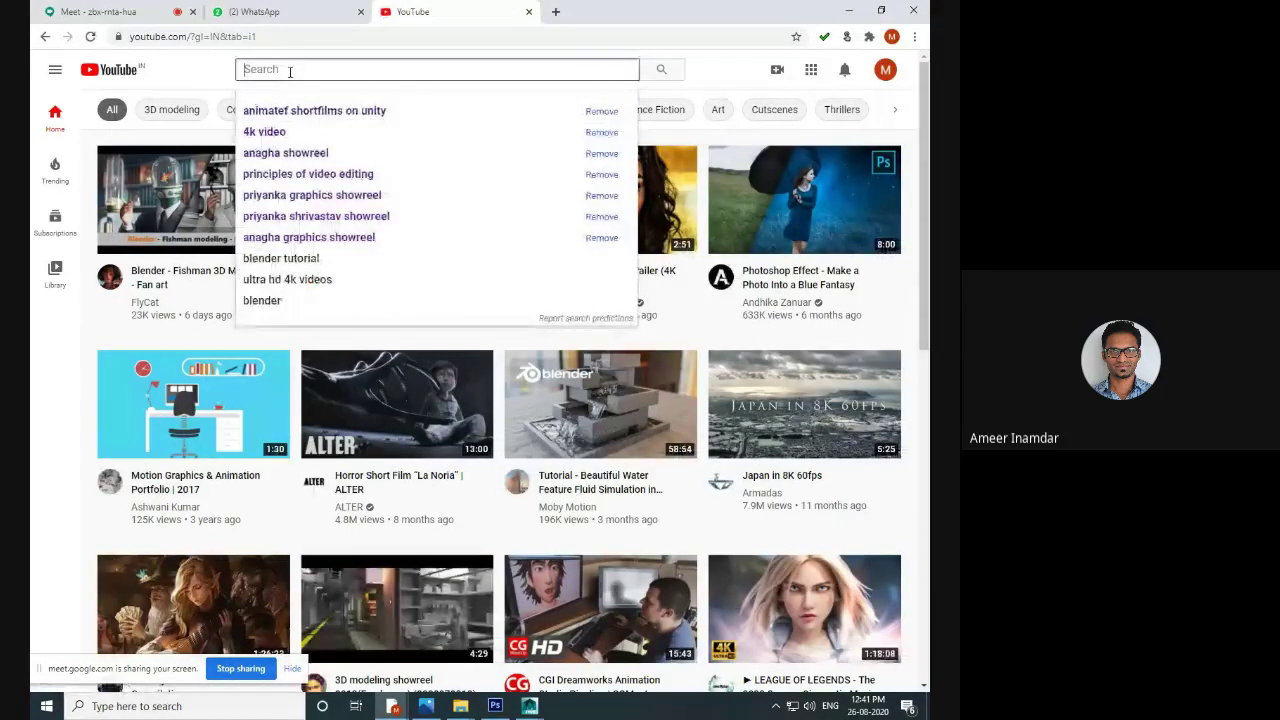
pyautogui.write('weapon')
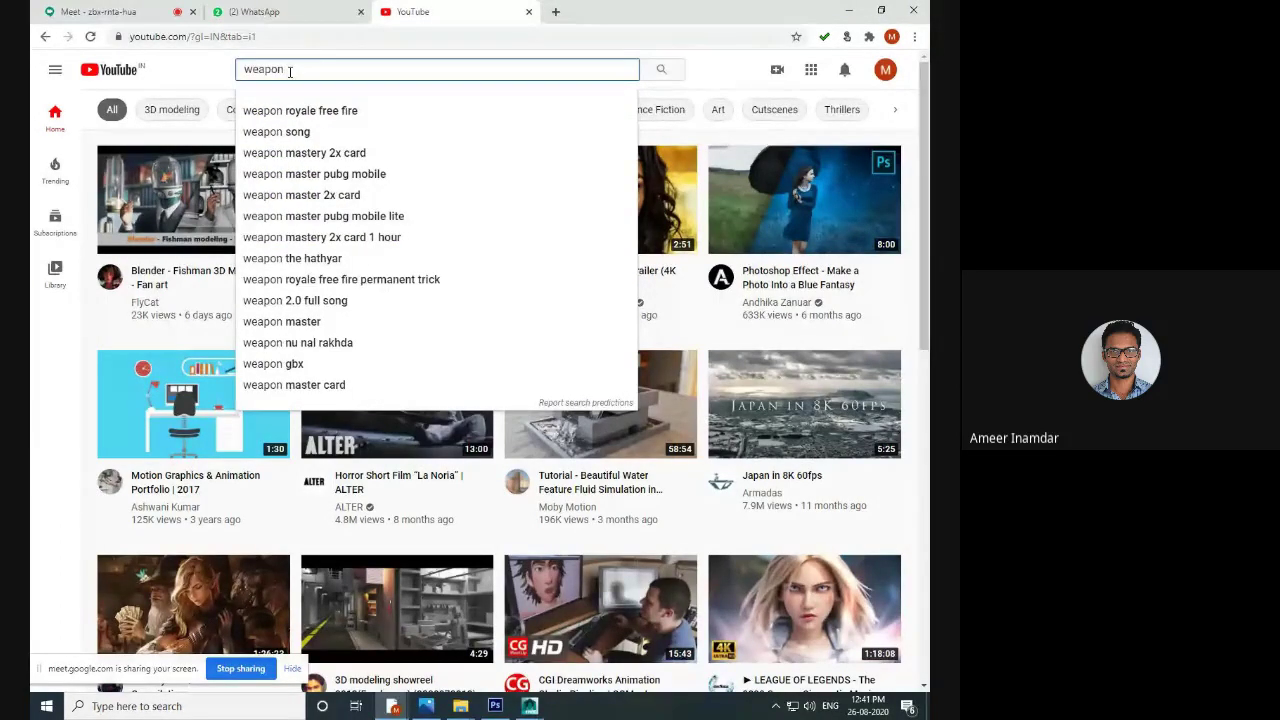
pyautogui.write(' mo')
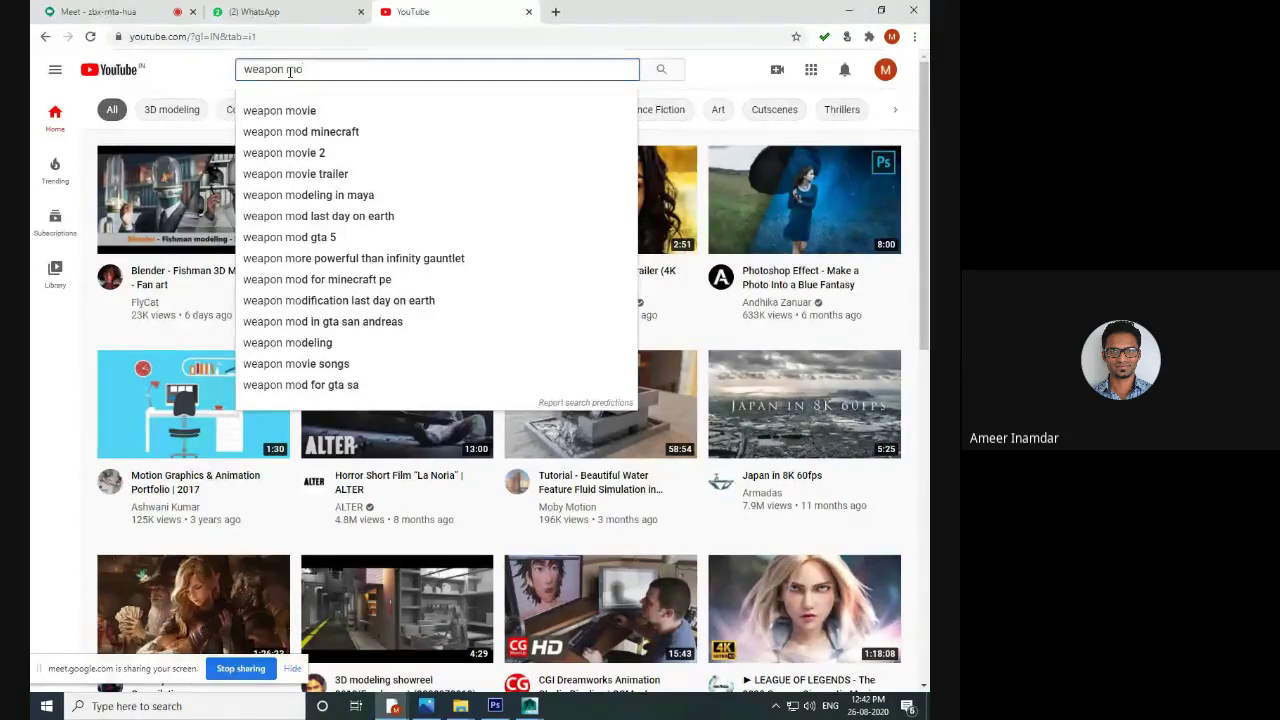
pyautogui.click(335, 342)
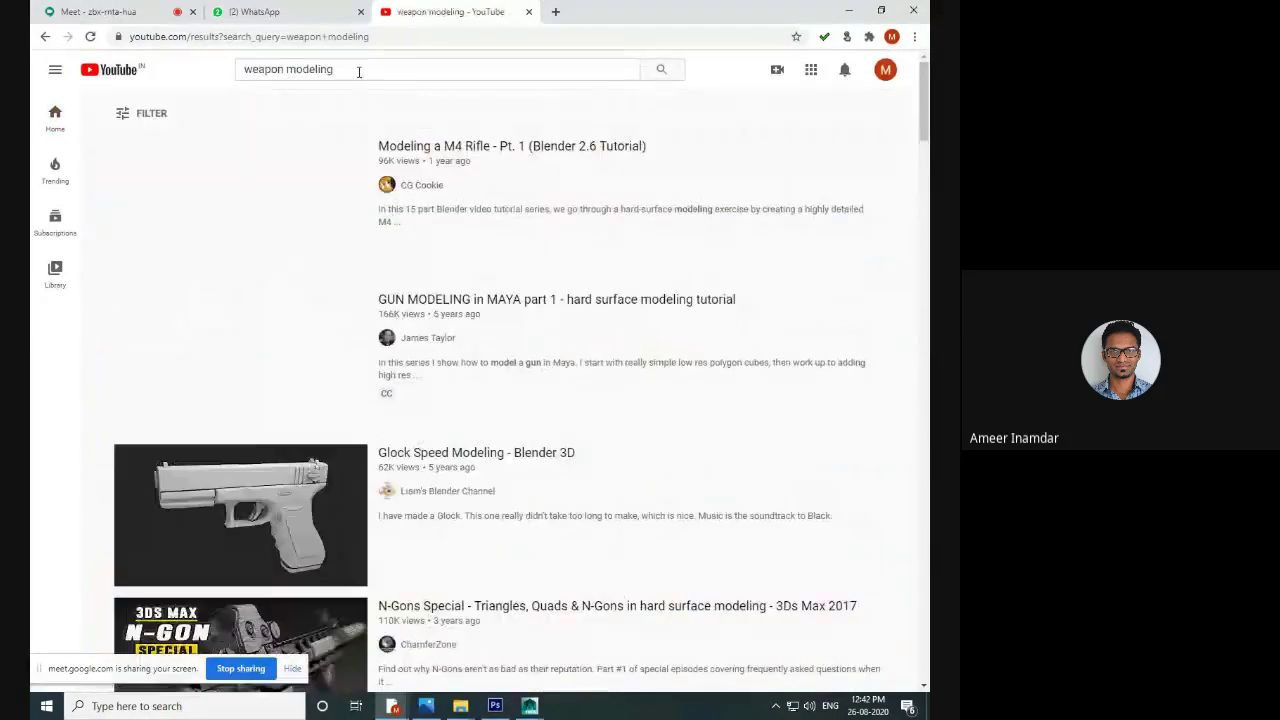
# - Refine the video search to "weapon modeling showreel"
pyautogui.click(358, 70)
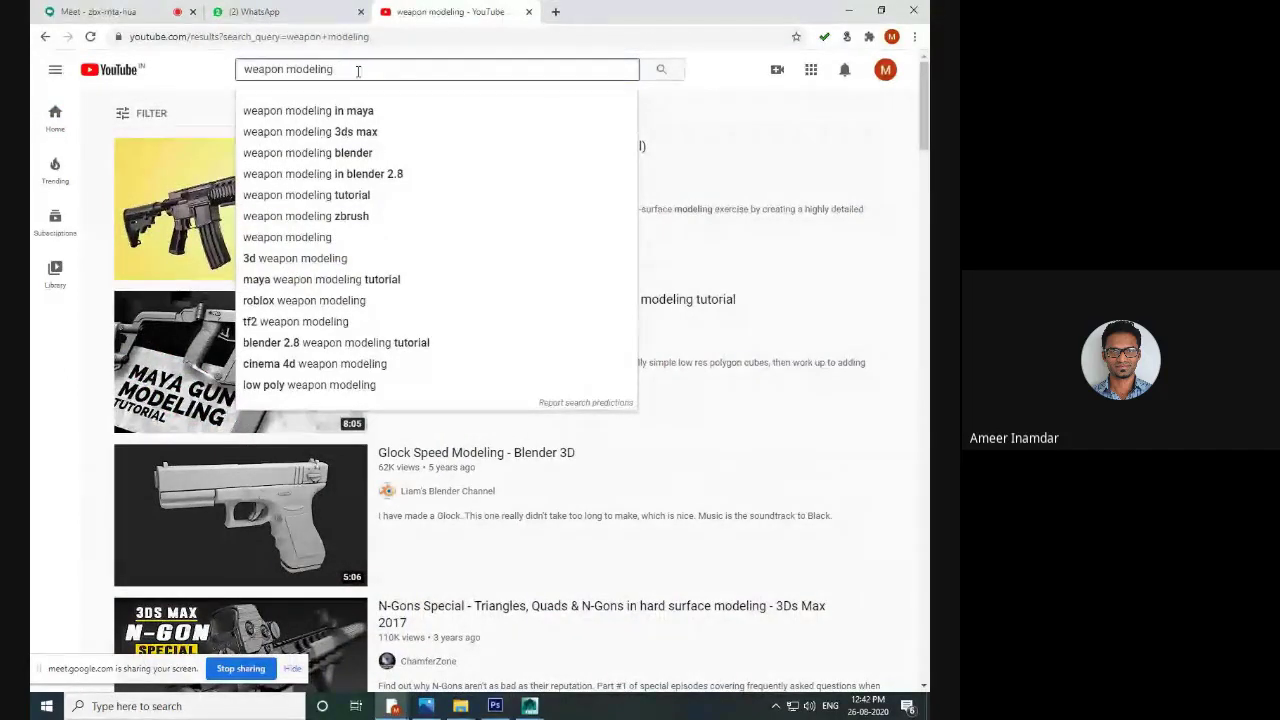
pyautogui.write('sh')
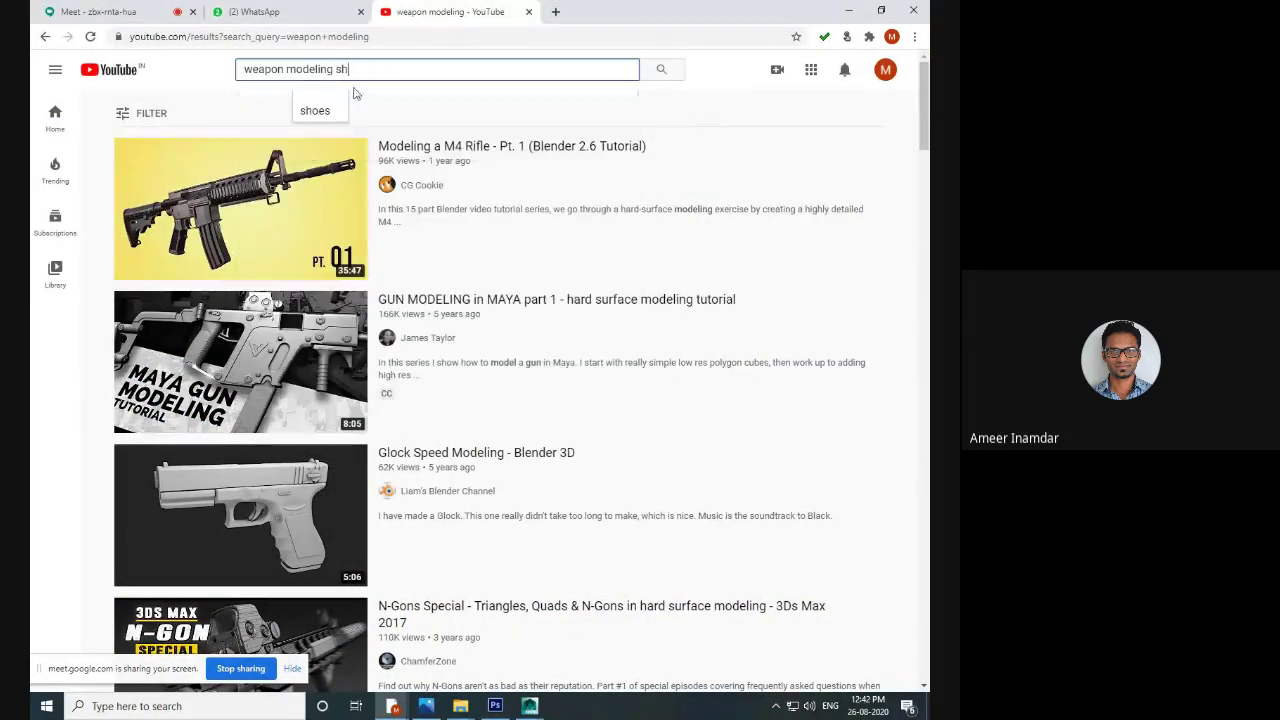
pyautogui.write('owreel')
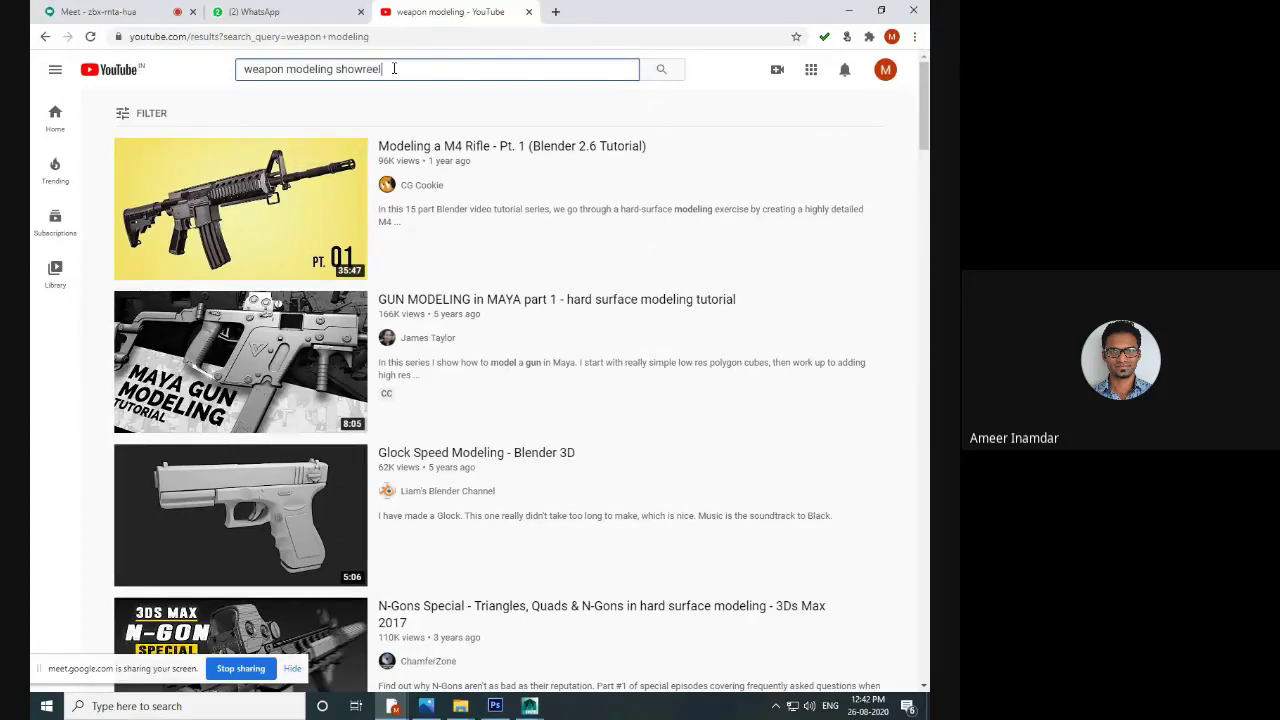
pyautogui.press('Return')
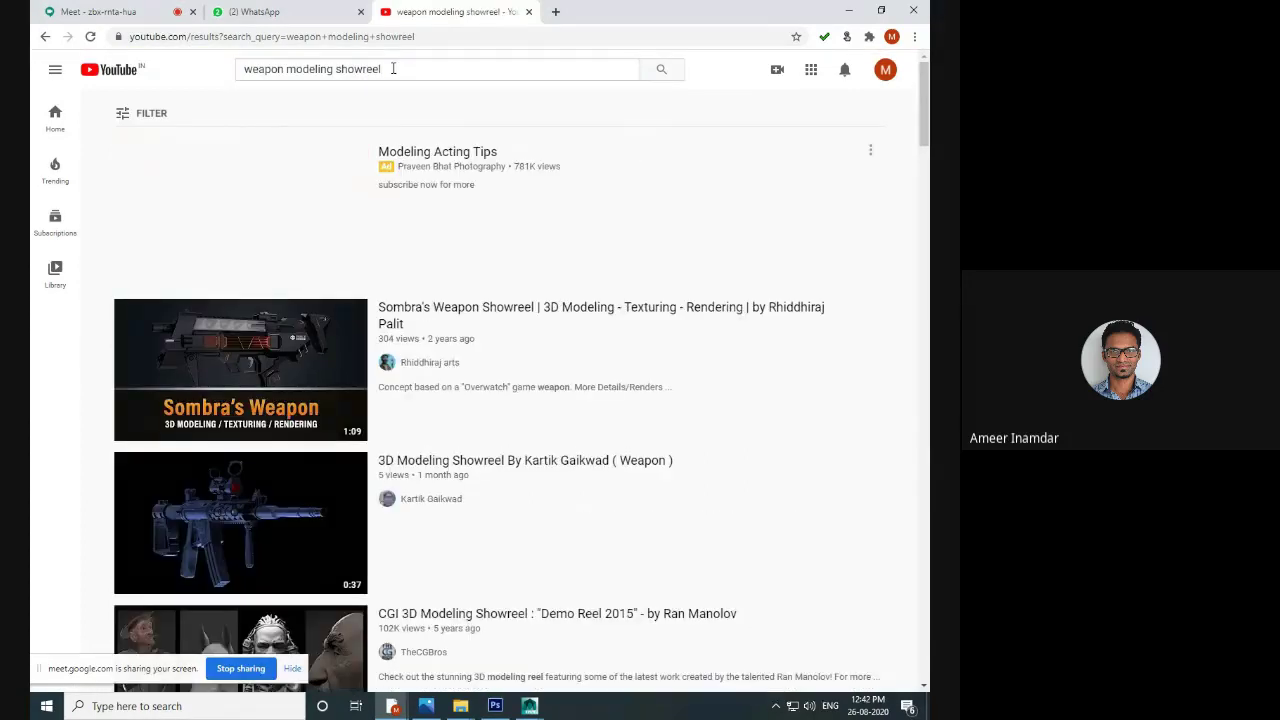
# - Watch the Sombra's Weapon Showreel full screen, pausing on the Normal, AO, ID, Diffuse and Wireframe breakdown, and leave full screen at the end
pyautogui.click(458, 310)
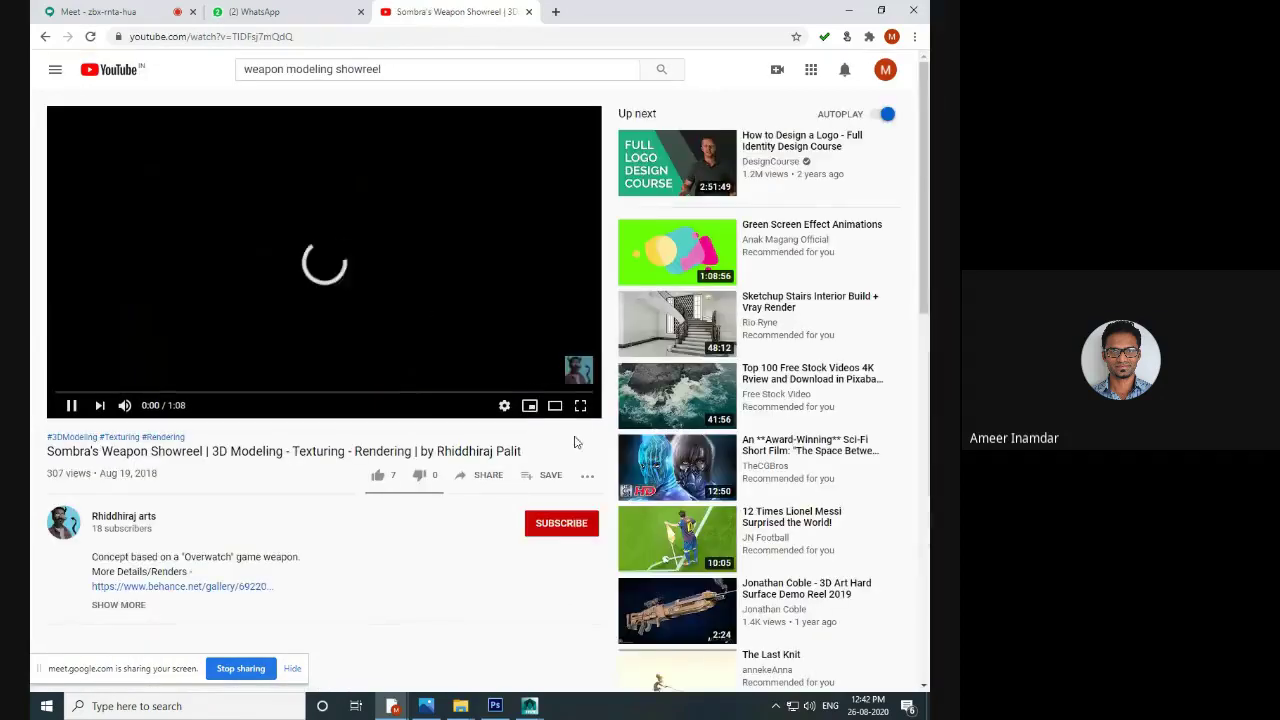
pyautogui.click(580, 408)
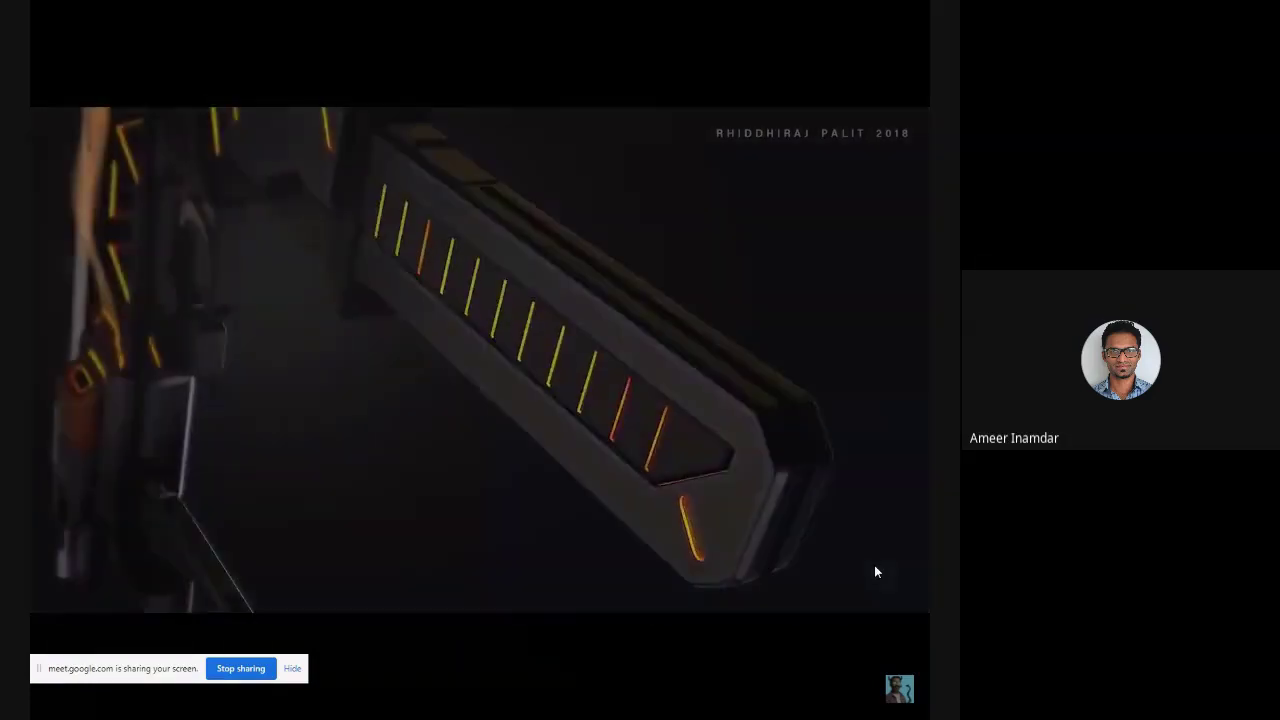
pyautogui.press('Left')
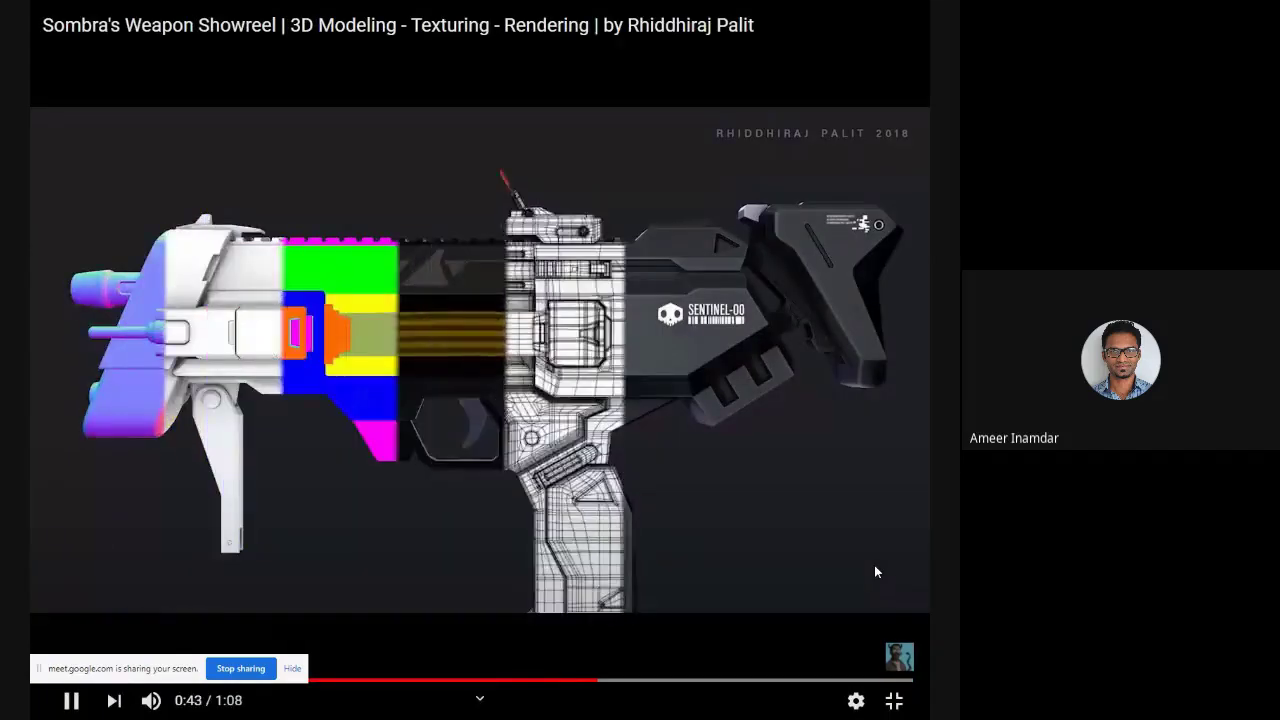
pyautogui.press('space')
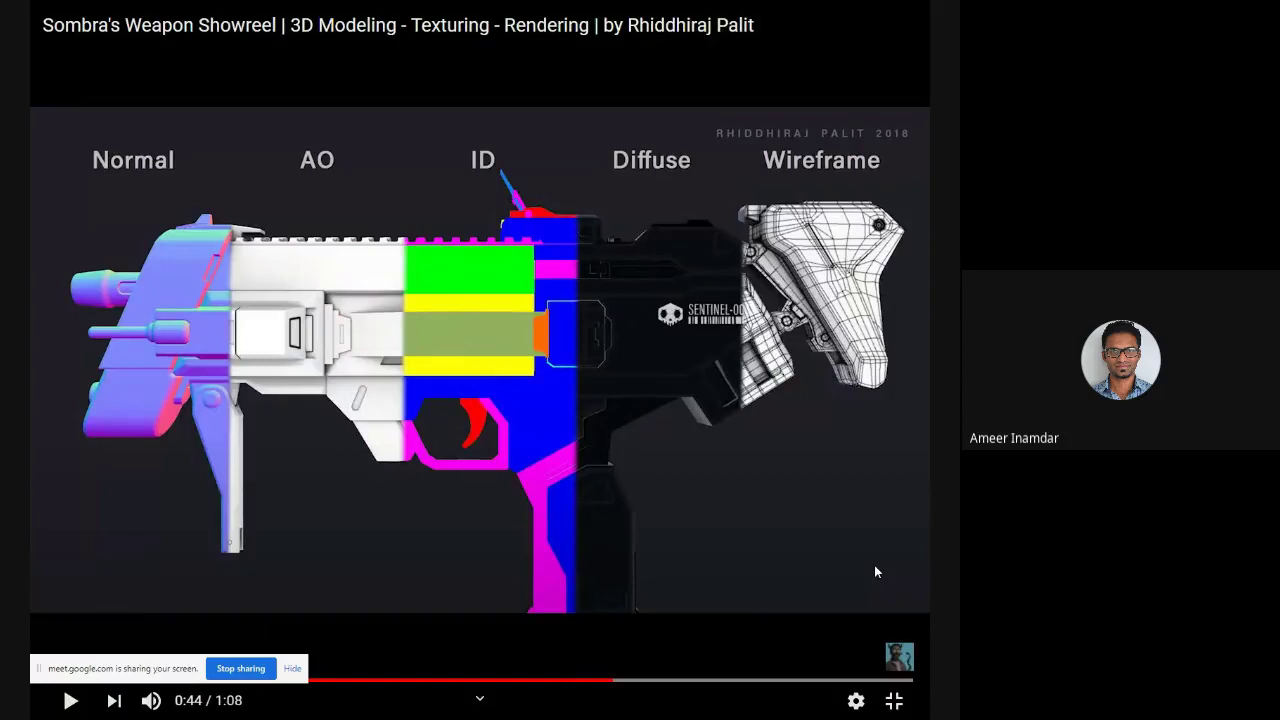
pyautogui.moveTo(832, 6)
pyautogui.click(714, 321)
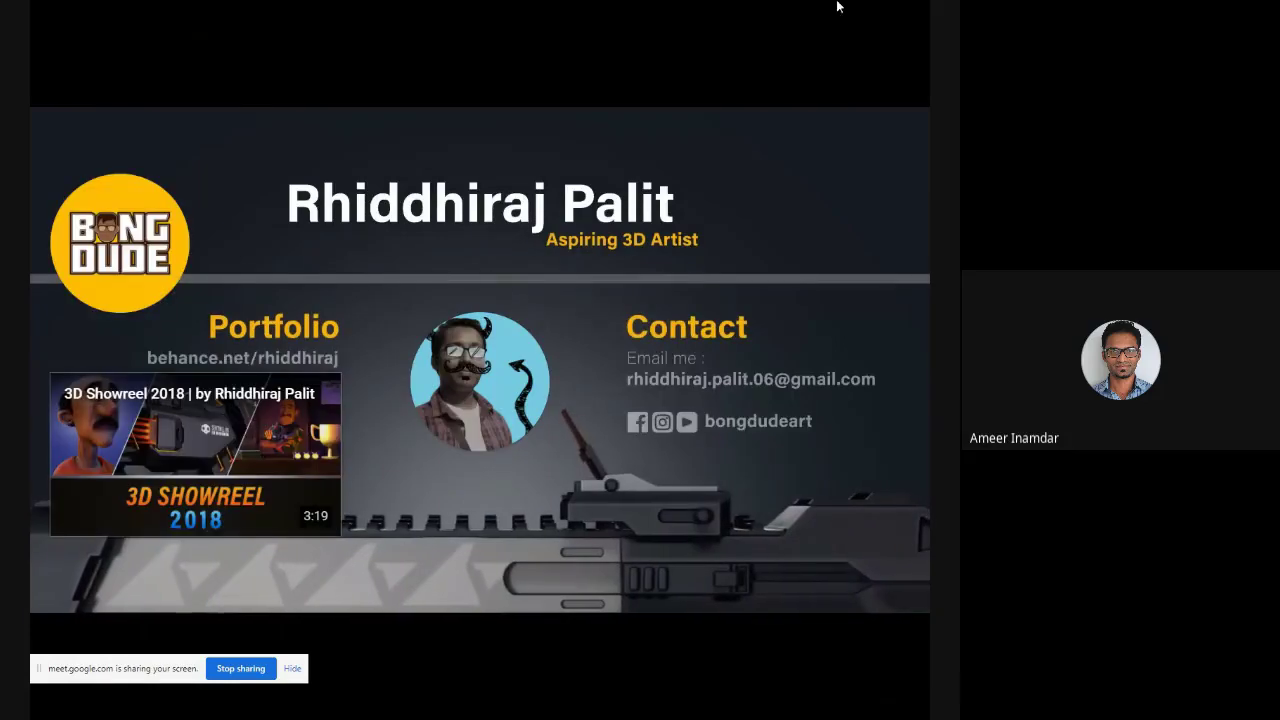
pyautogui.press('Escape')
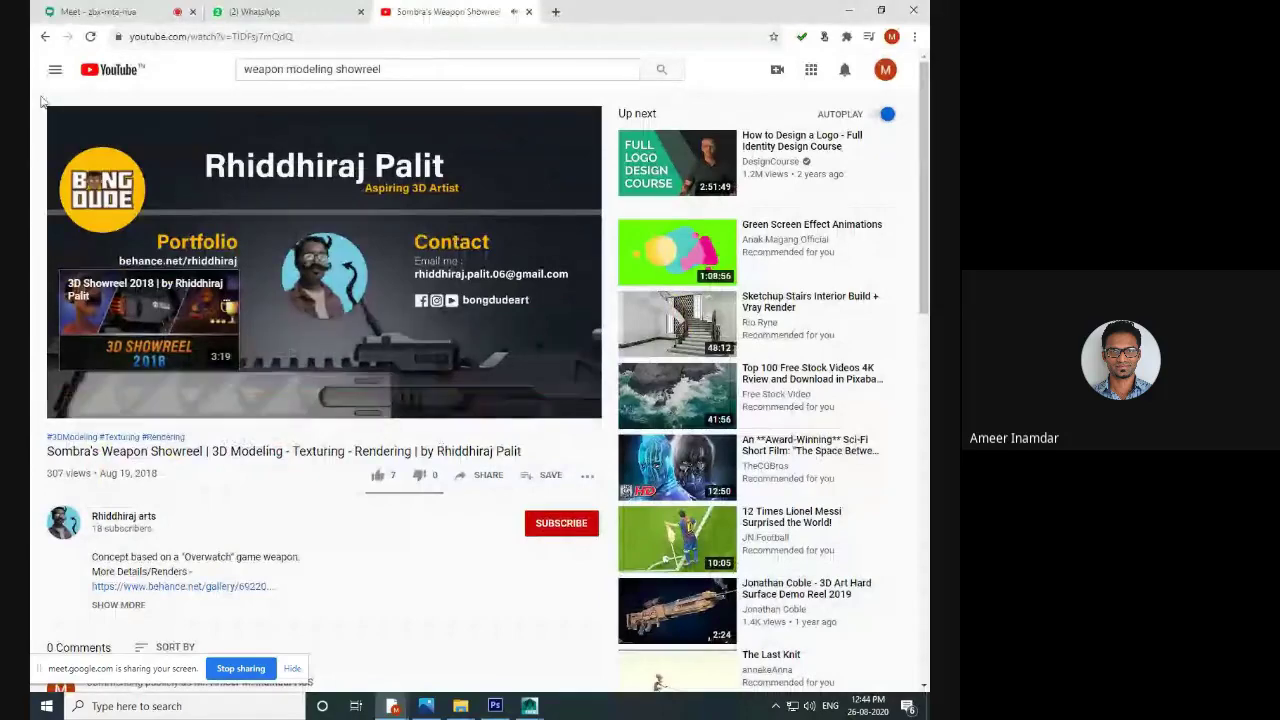
# - Return to the search results and watch the 37-second 3D Modeling Showreel (Weapon) video full screen
pyautogui.click(45, 36)
pyautogui.scroll(-3, 463, 457)
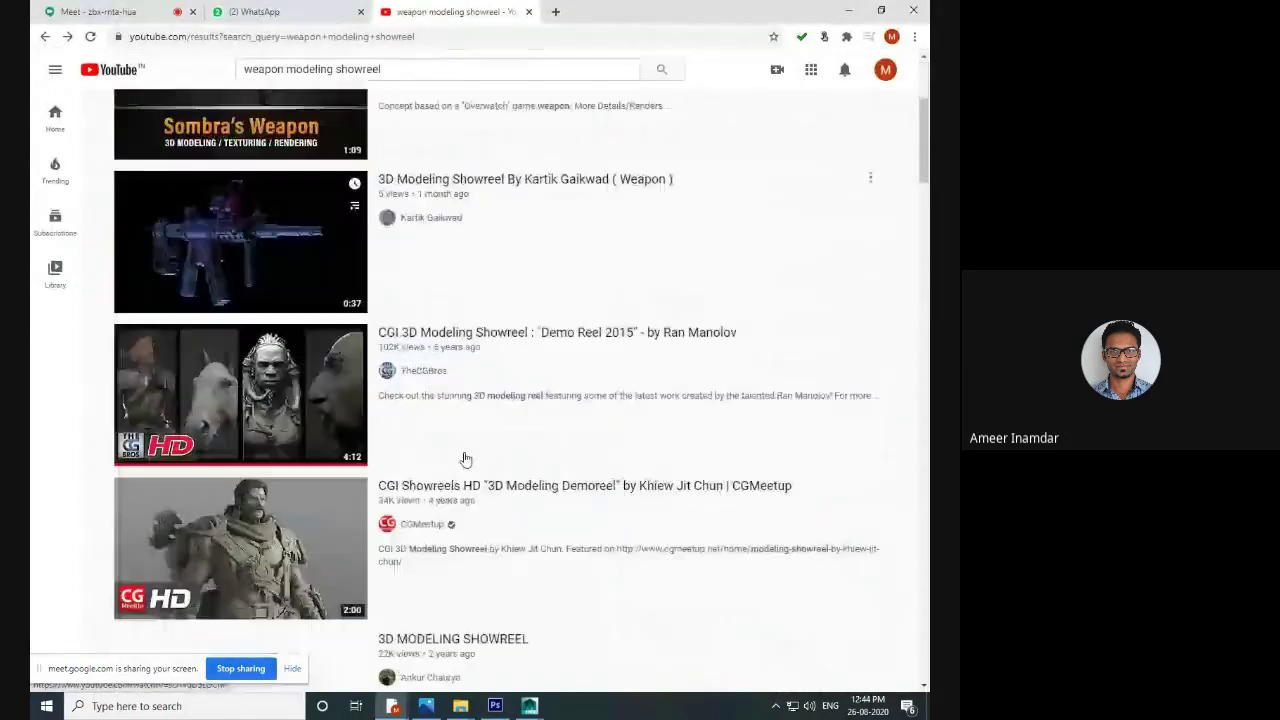
pyautogui.click(422, 293)
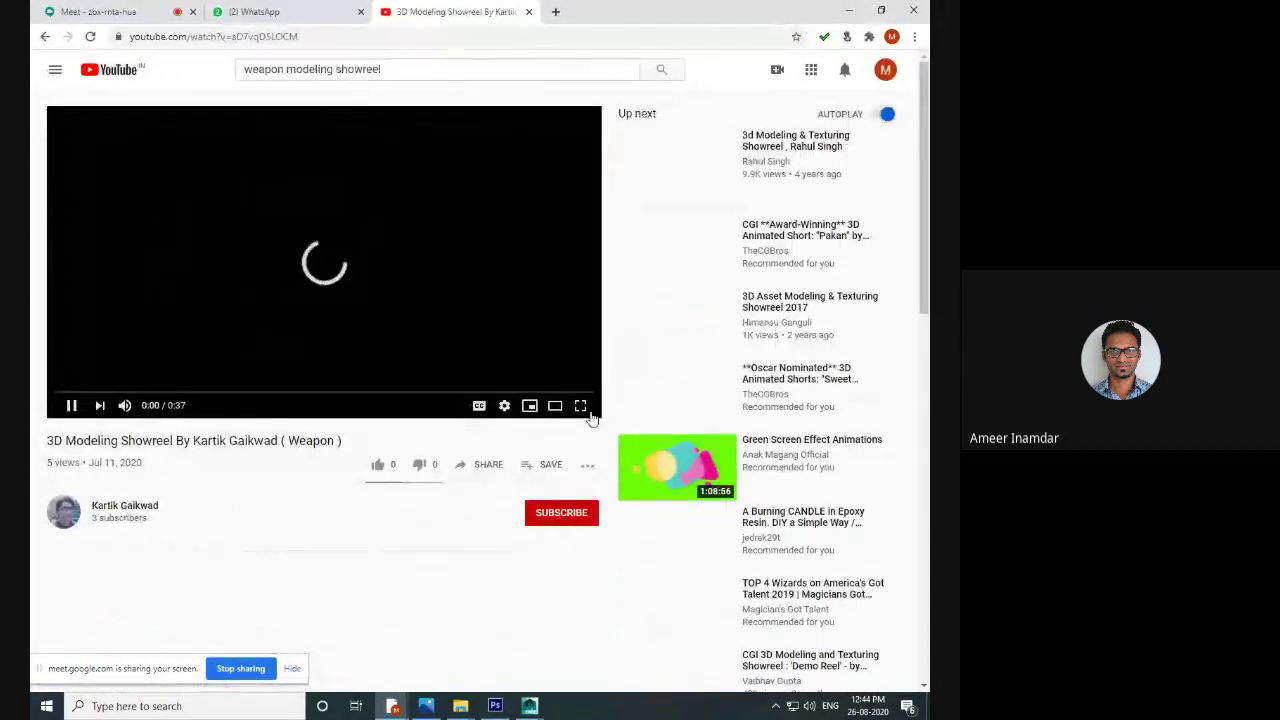
pyautogui.click(580, 406)
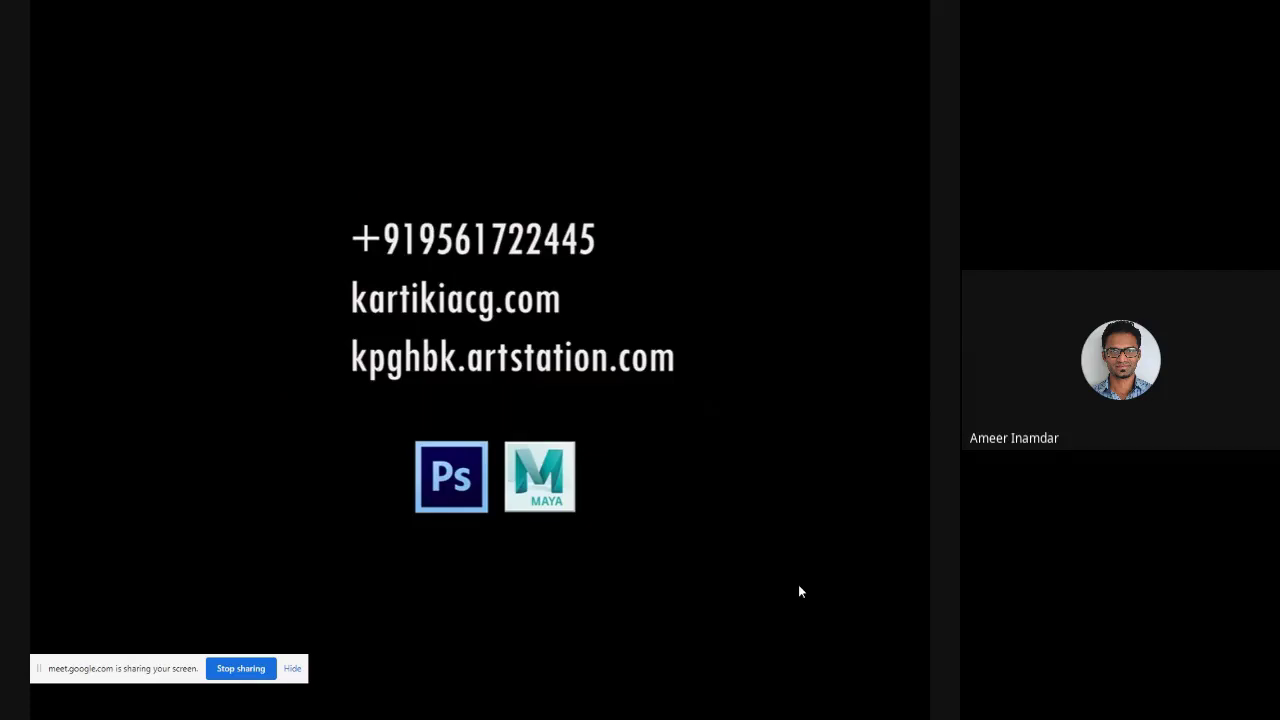
# - Play the suggested "3d Modeling & Texturing Showreel" full screen, pausing to examine the mace warrior's textured details and wireframe
pyautogui.moveTo(787, 609)
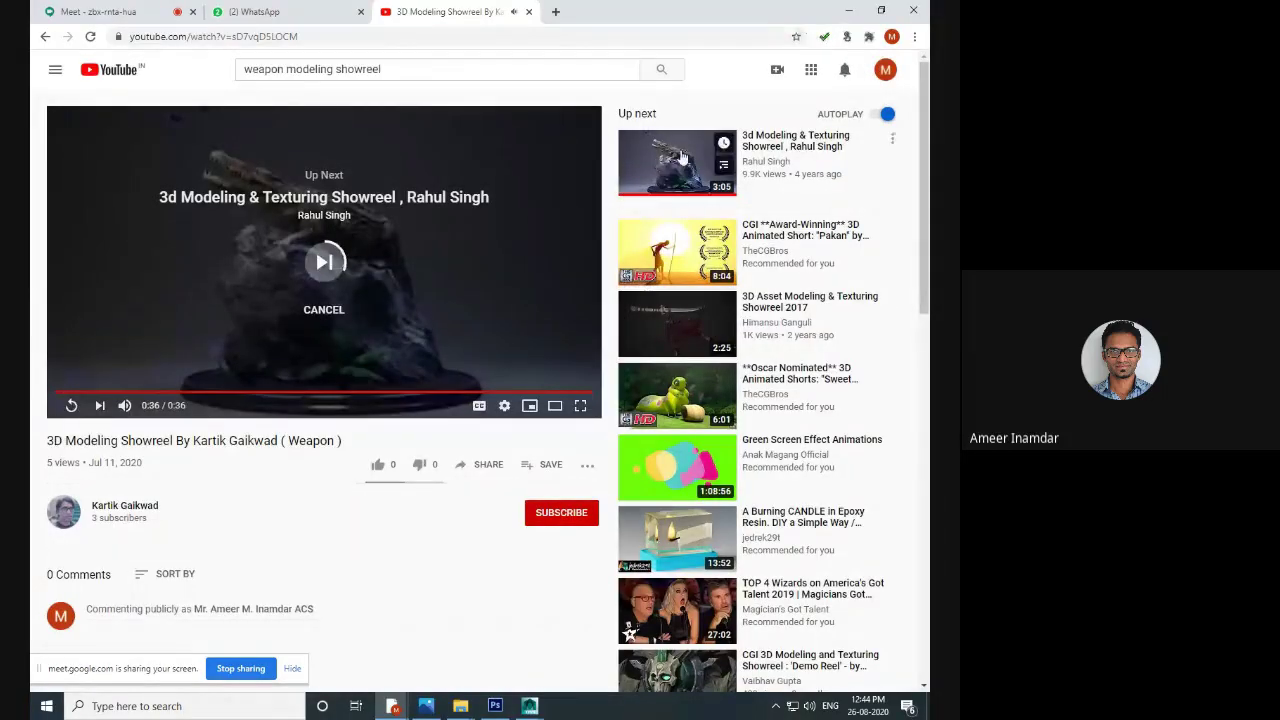
pyautogui.click(580, 405)
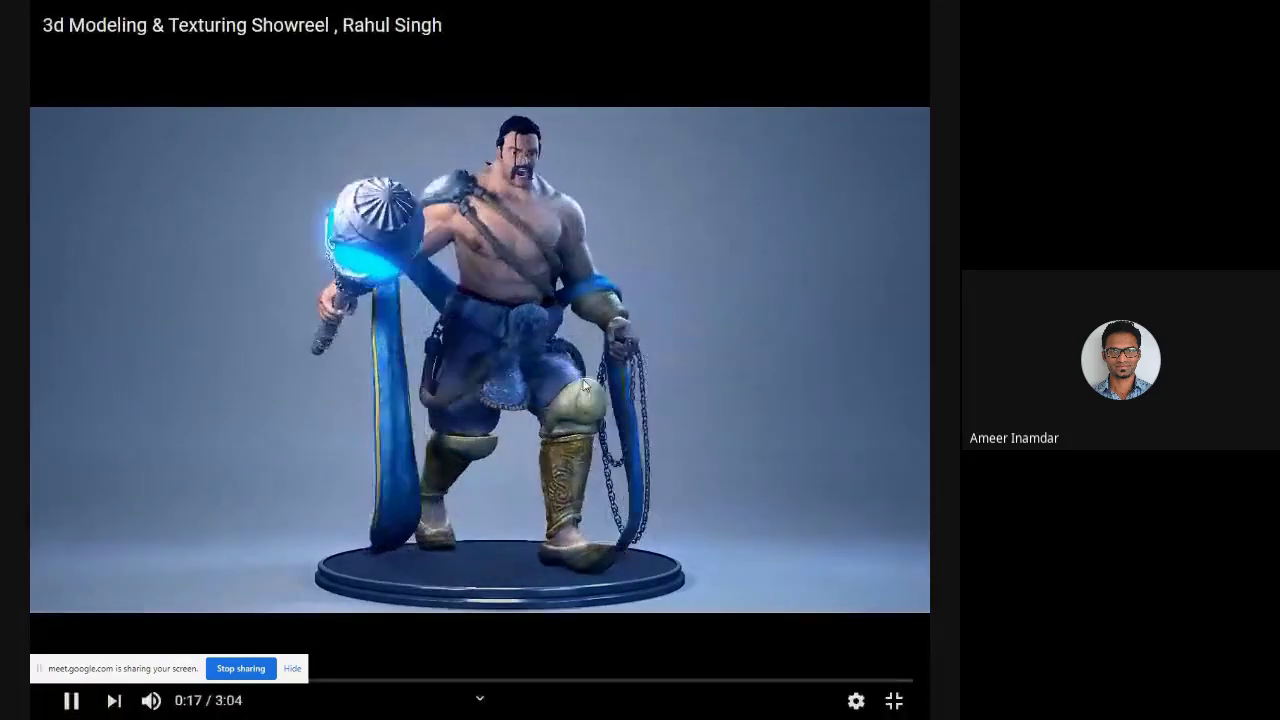
pyautogui.click(814, 407)
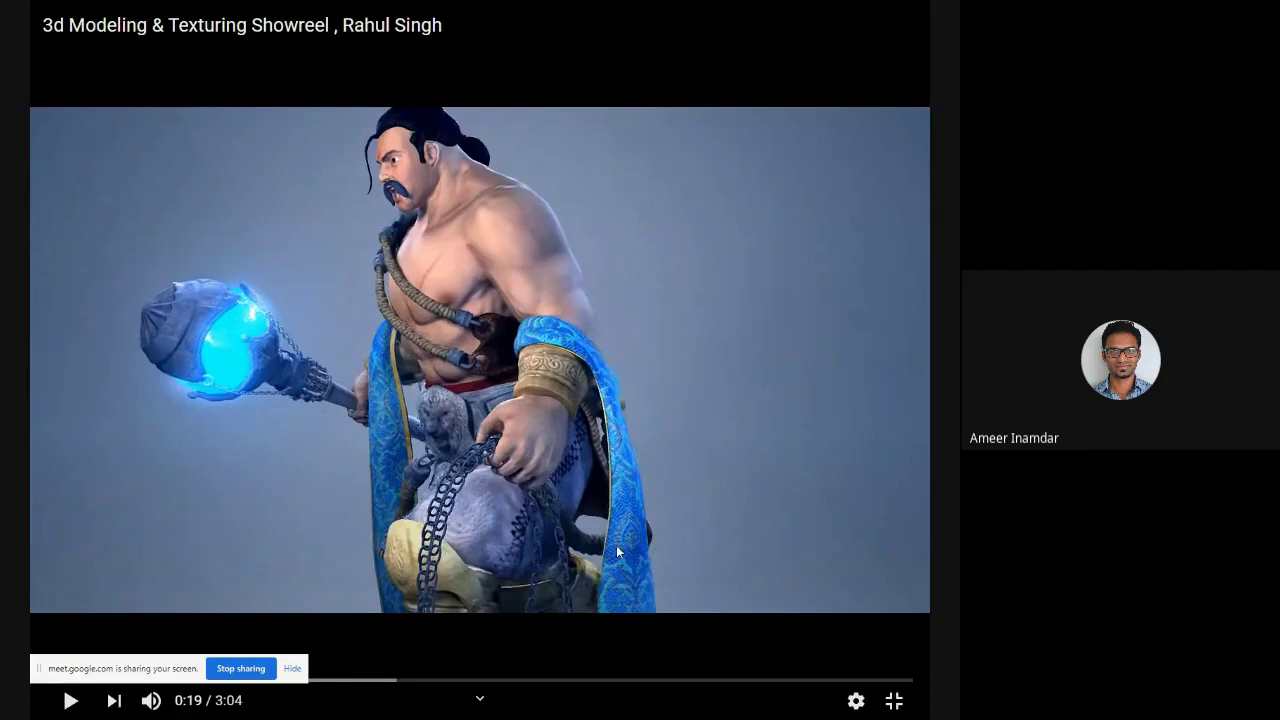
pyautogui.click(647, 454)
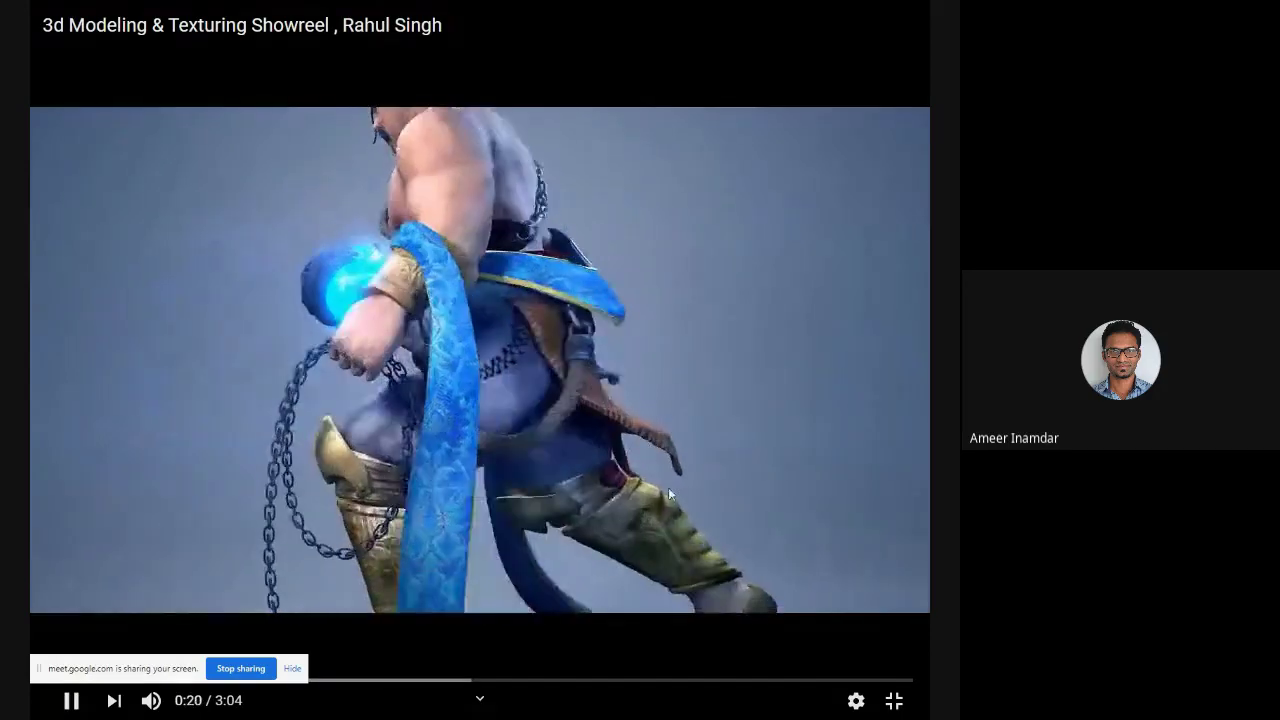
pyautogui.click(666, 457)
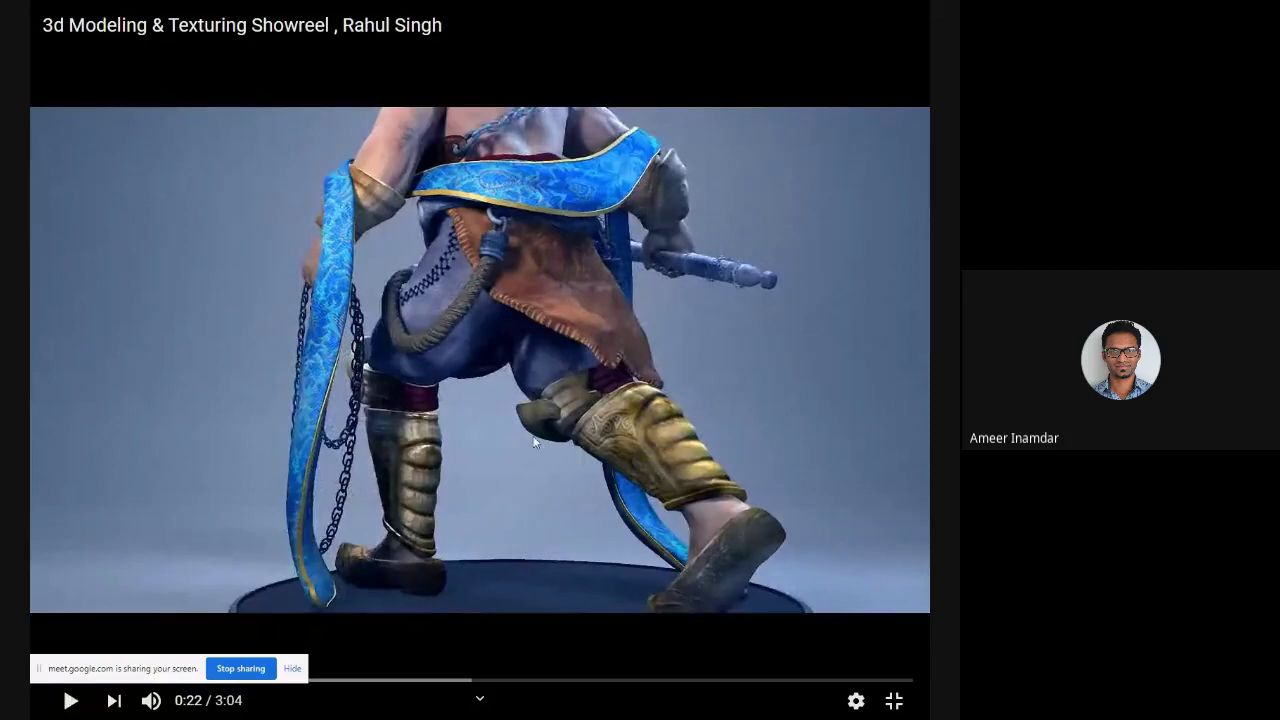
pyautogui.click(783, 333)
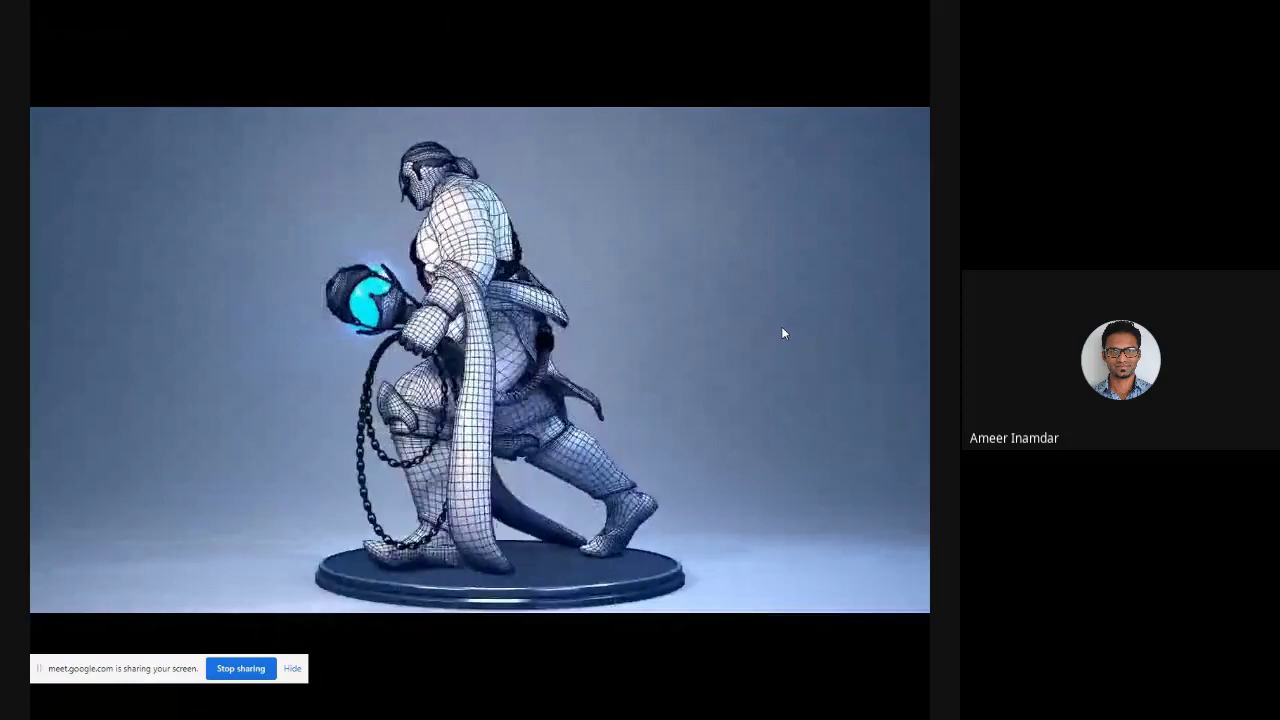
pyautogui.click(783, 333)
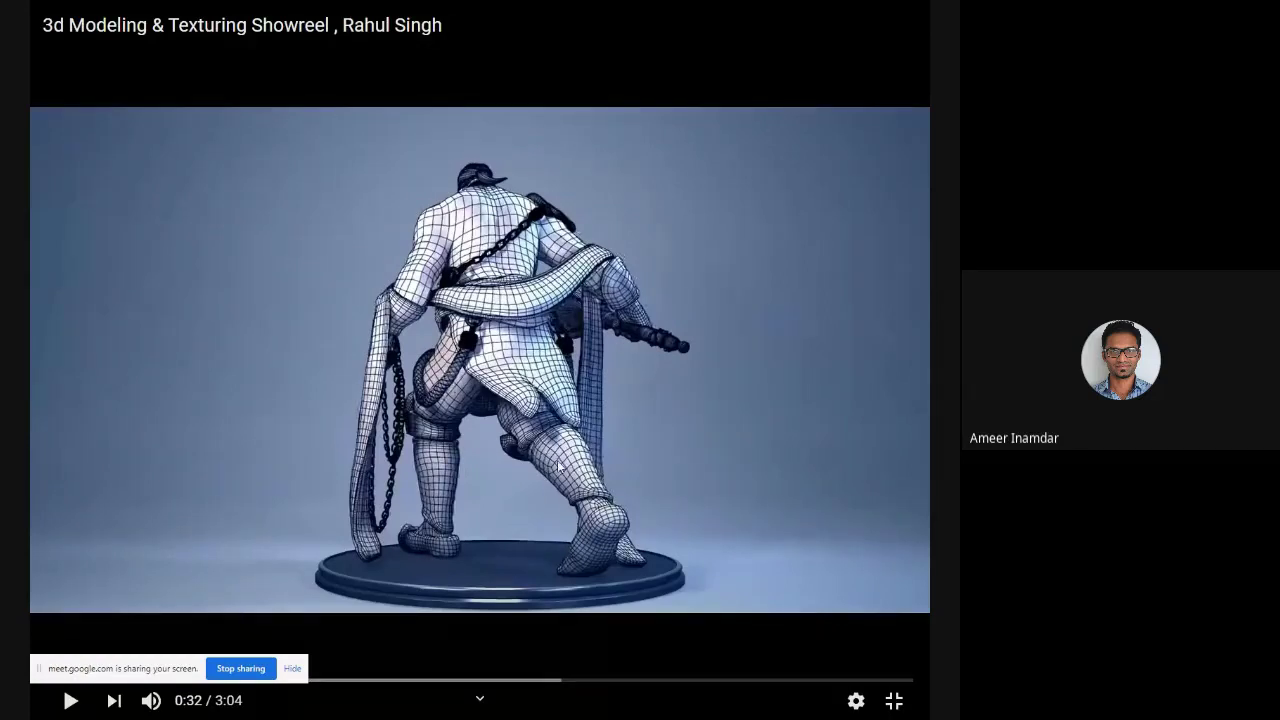
pyautogui.click(675, 485)
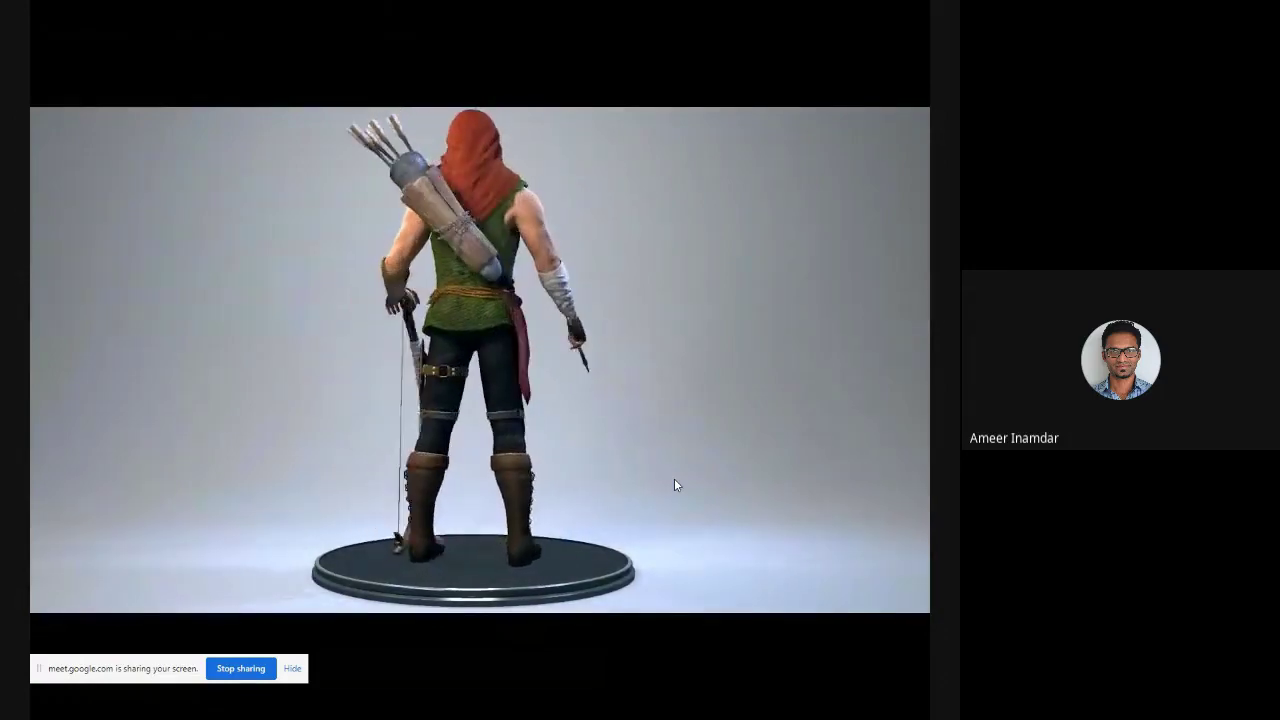
# - Pause the showreel on the hooded archer to examine the bow, clothing and boots, resuming playback after each pause
pyautogui.click(634, 407)
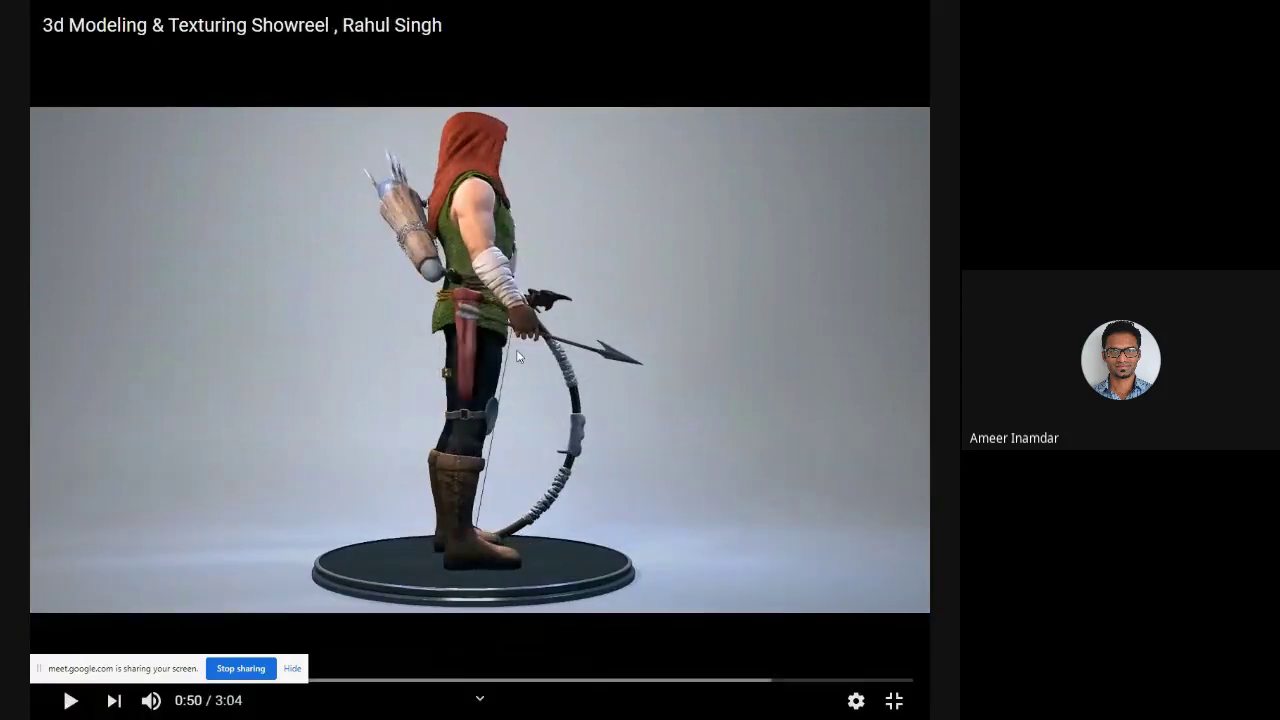
pyautogui.click(733, 376)
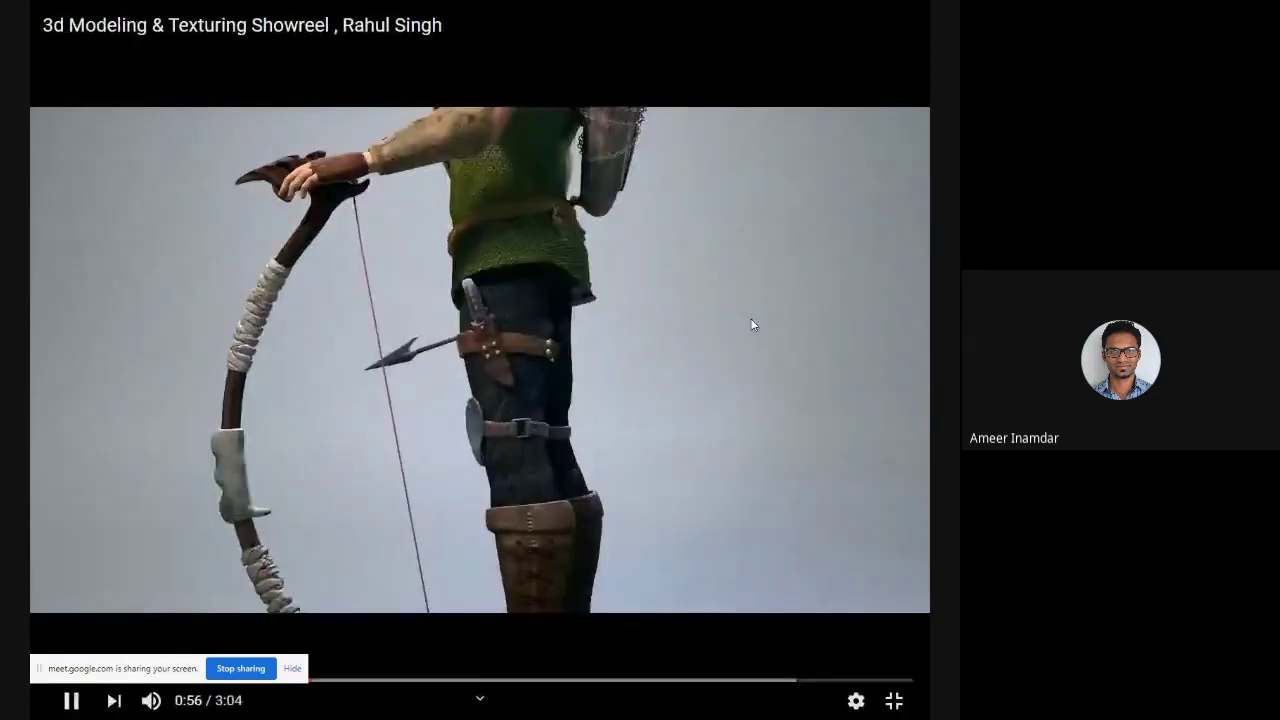
pyautogui.click(752, 325)
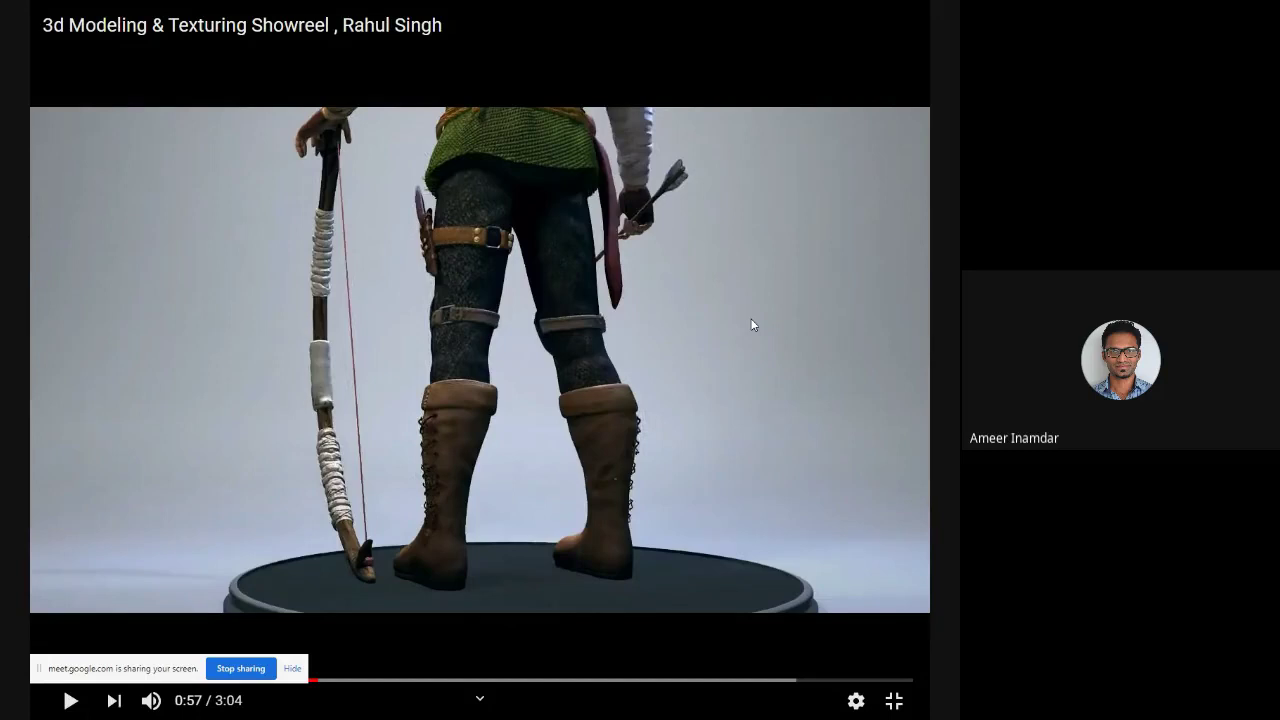
pyautogui.click(776, 259)
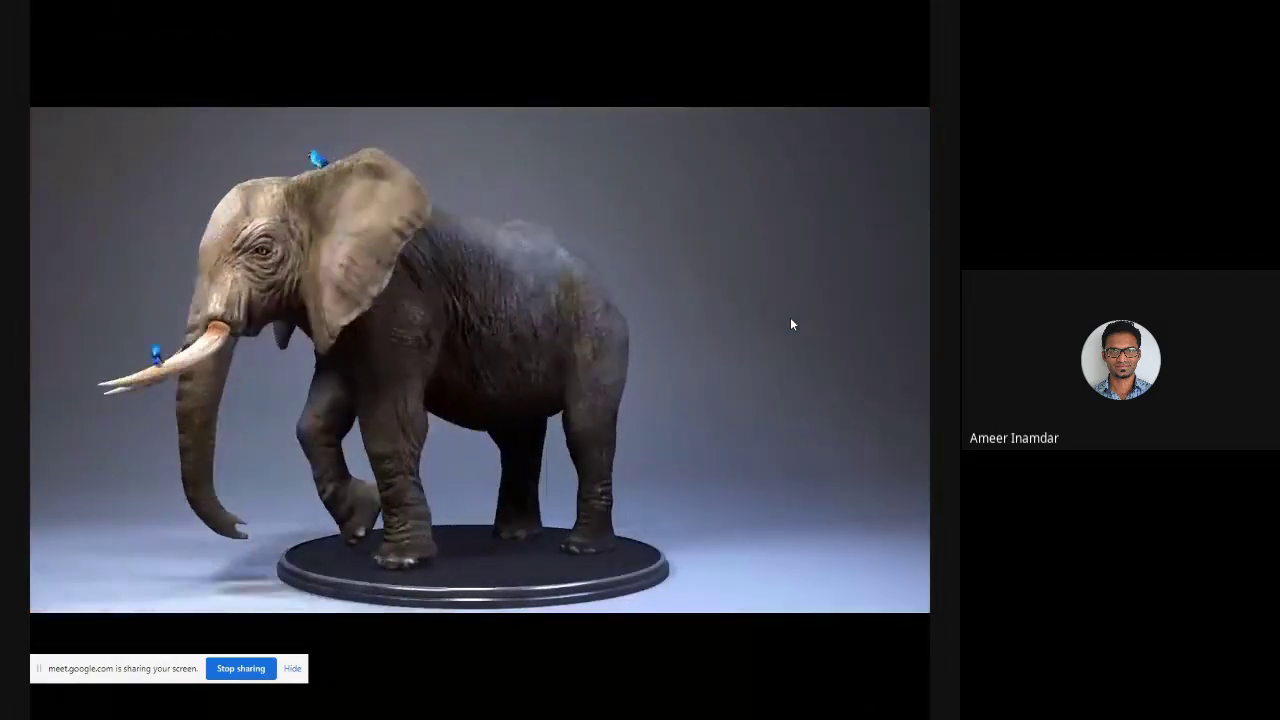
# - Pause the showreel on the elephant model to examine its skin texture, head and wireframe, and resume playback
pyautogui.moveTo(790, 324)
pyautogui.click(728, 347)
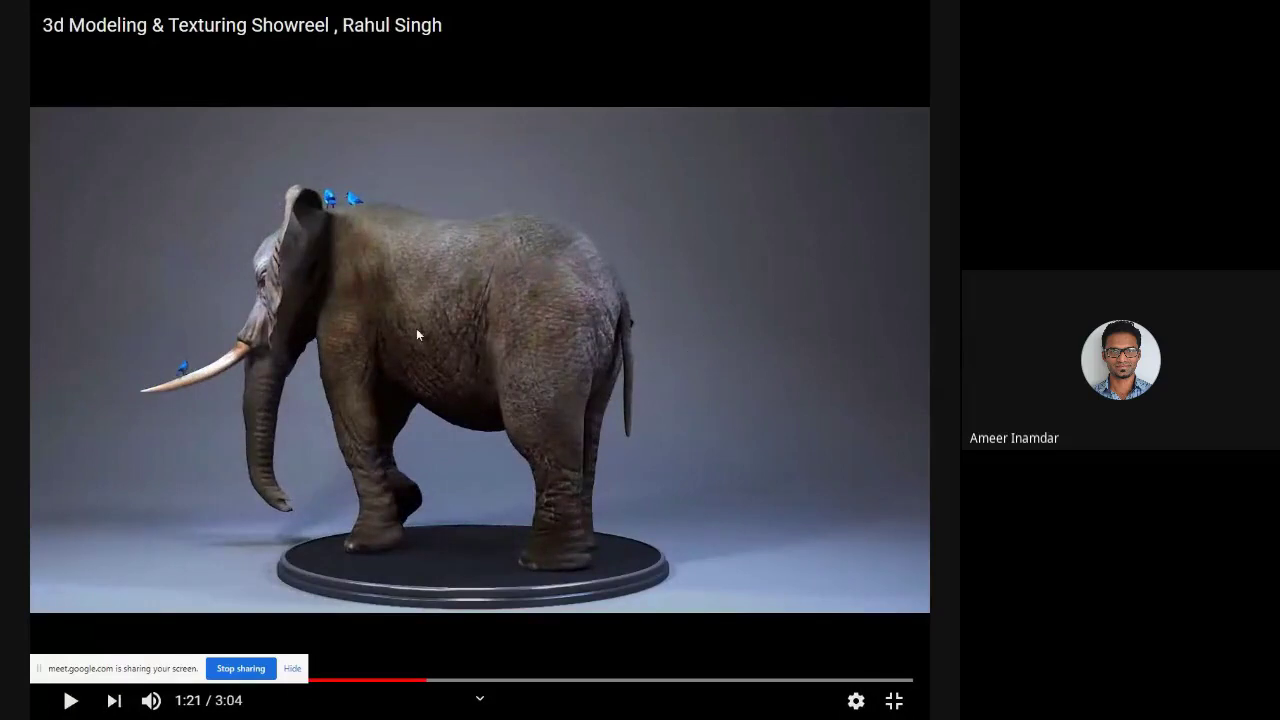
pyautogui.click(785, 277)
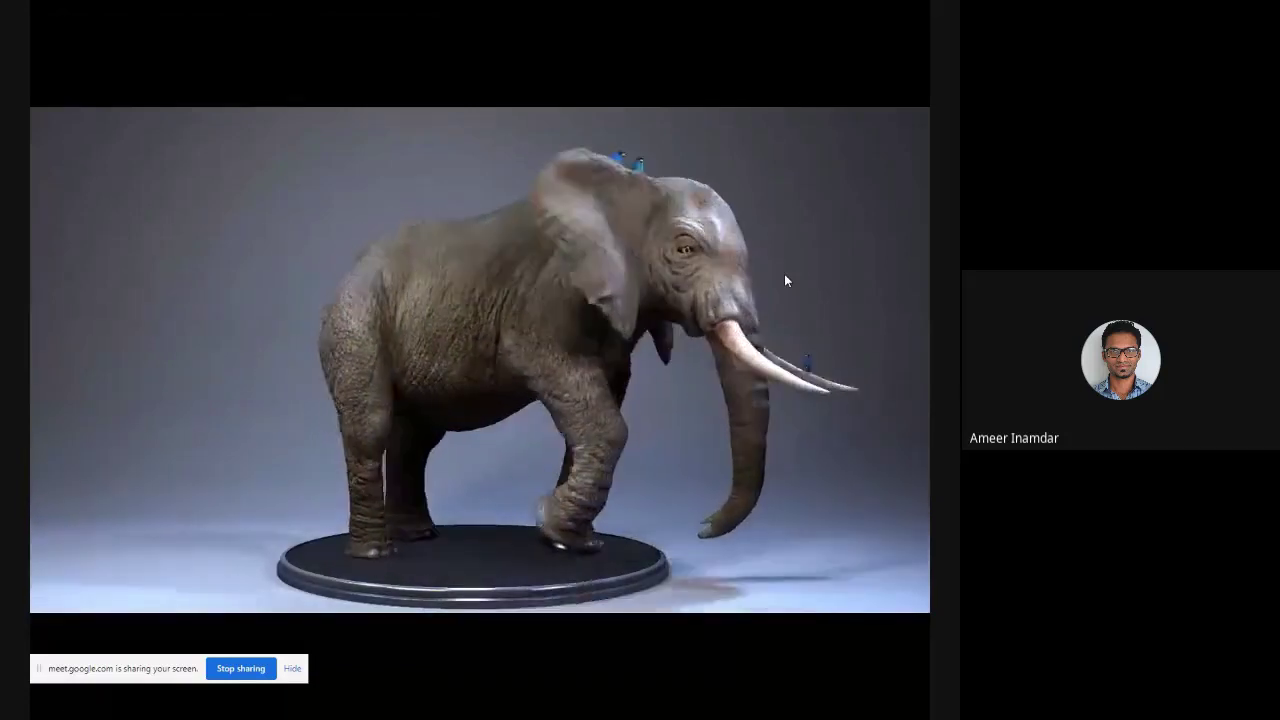
pyautogui.click(785, 280)
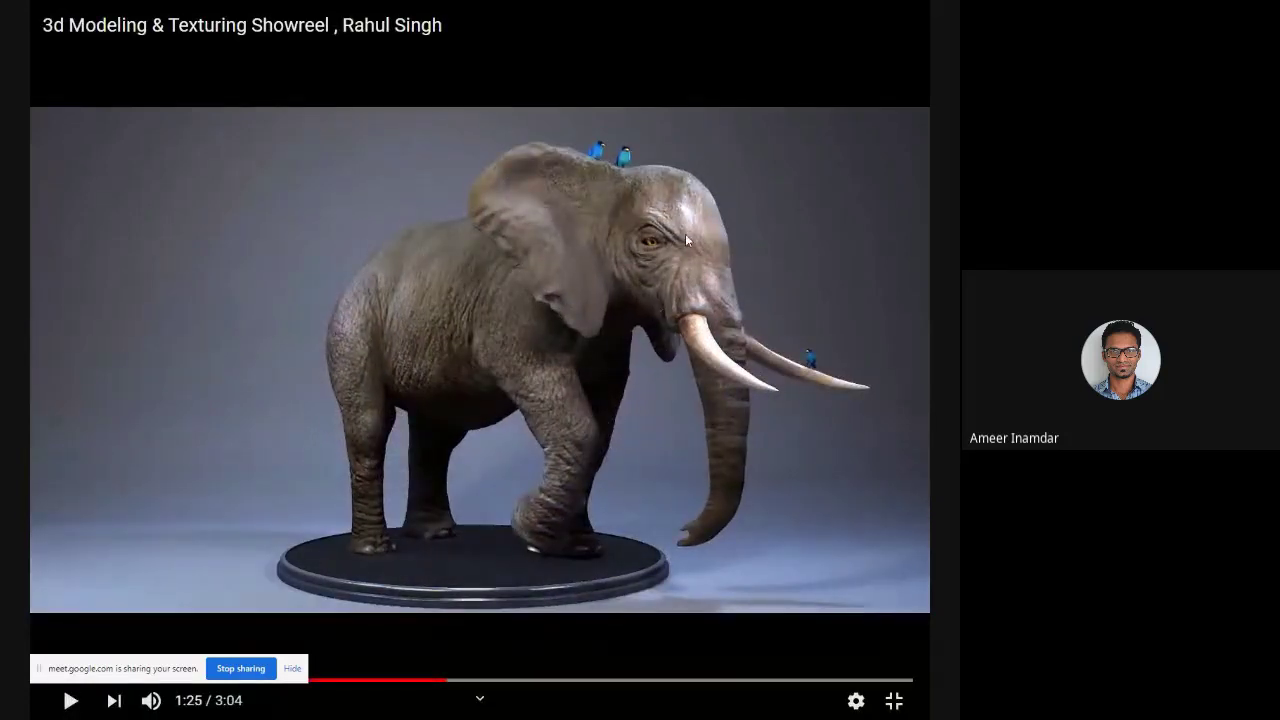
pyautogui.click(770, 306)
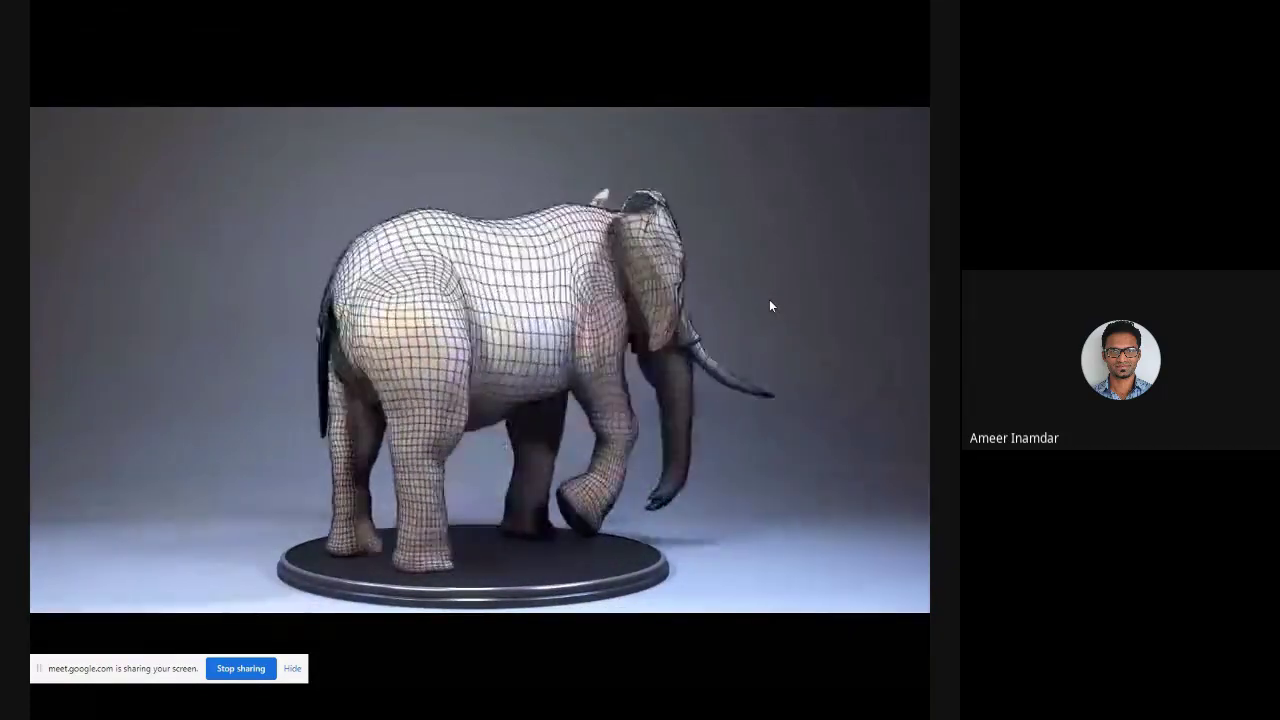
pyautogui.click(857, 274)
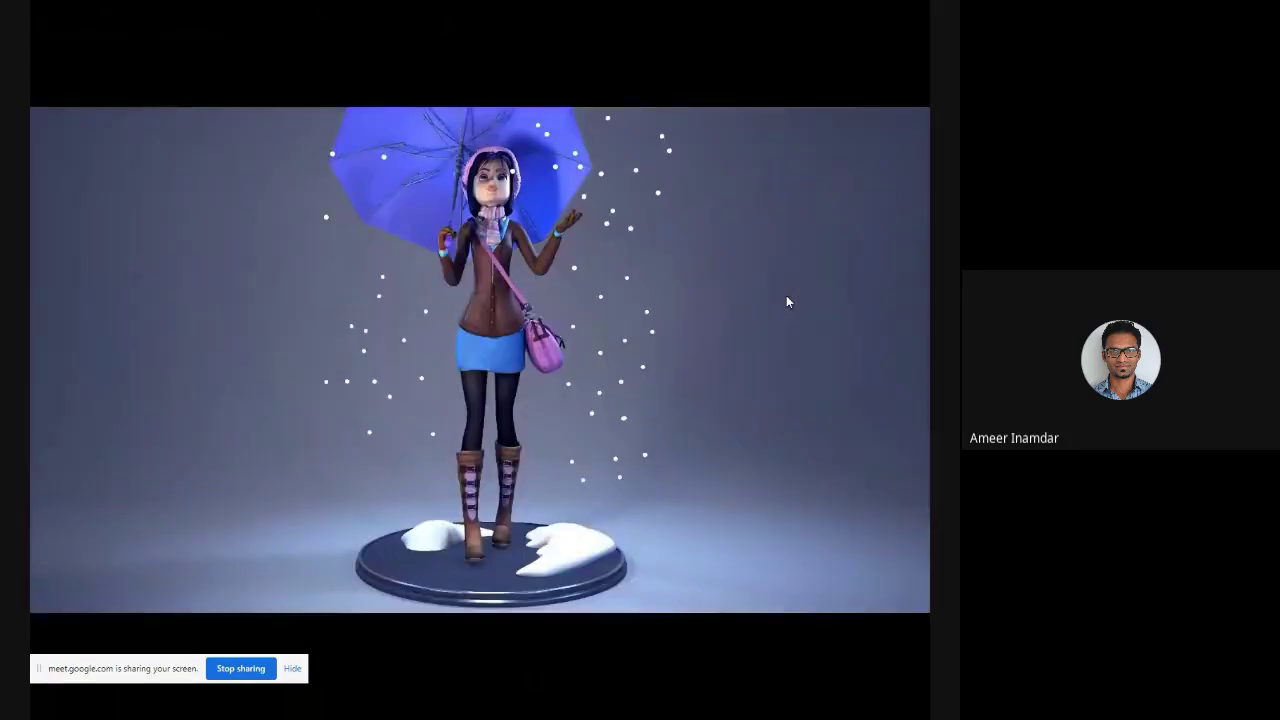
# - Rewind to the showreel's closing credits, pause on the software and contact details, and exit full screen
pyautogui.moveTo(781, 301)
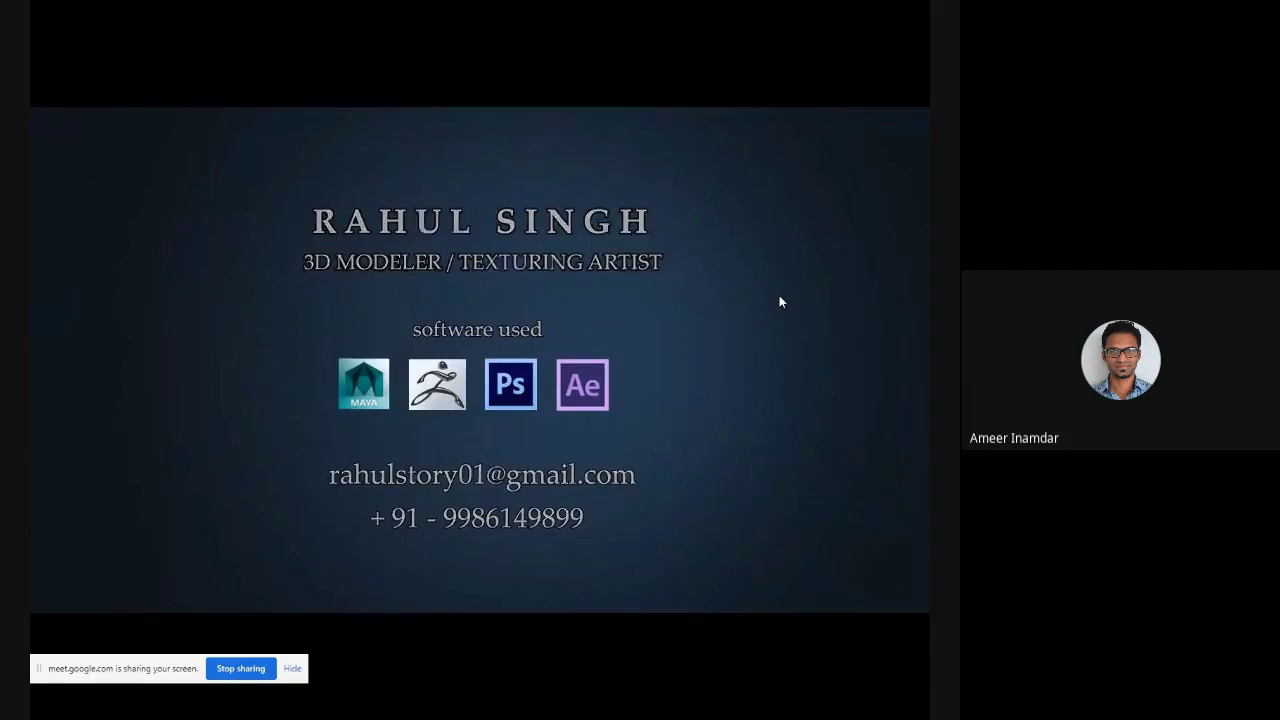
pyautogui.press('Left')
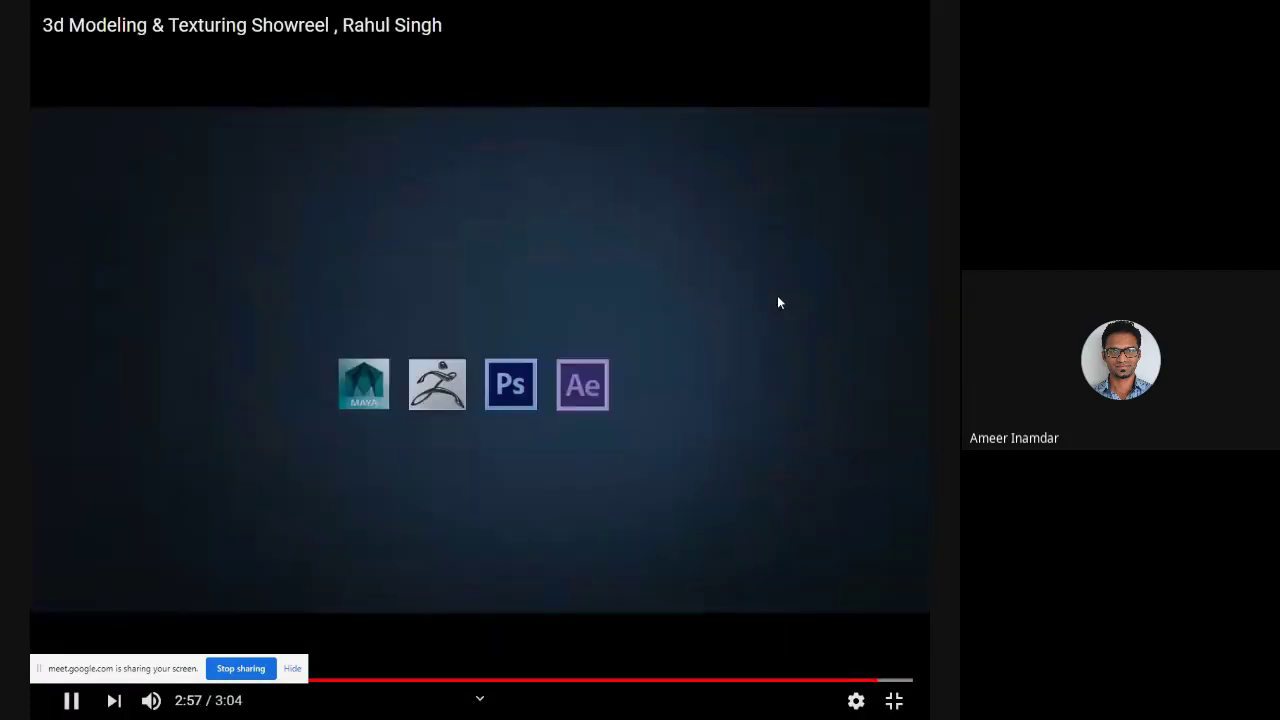
pyautogui.click(279, 463)
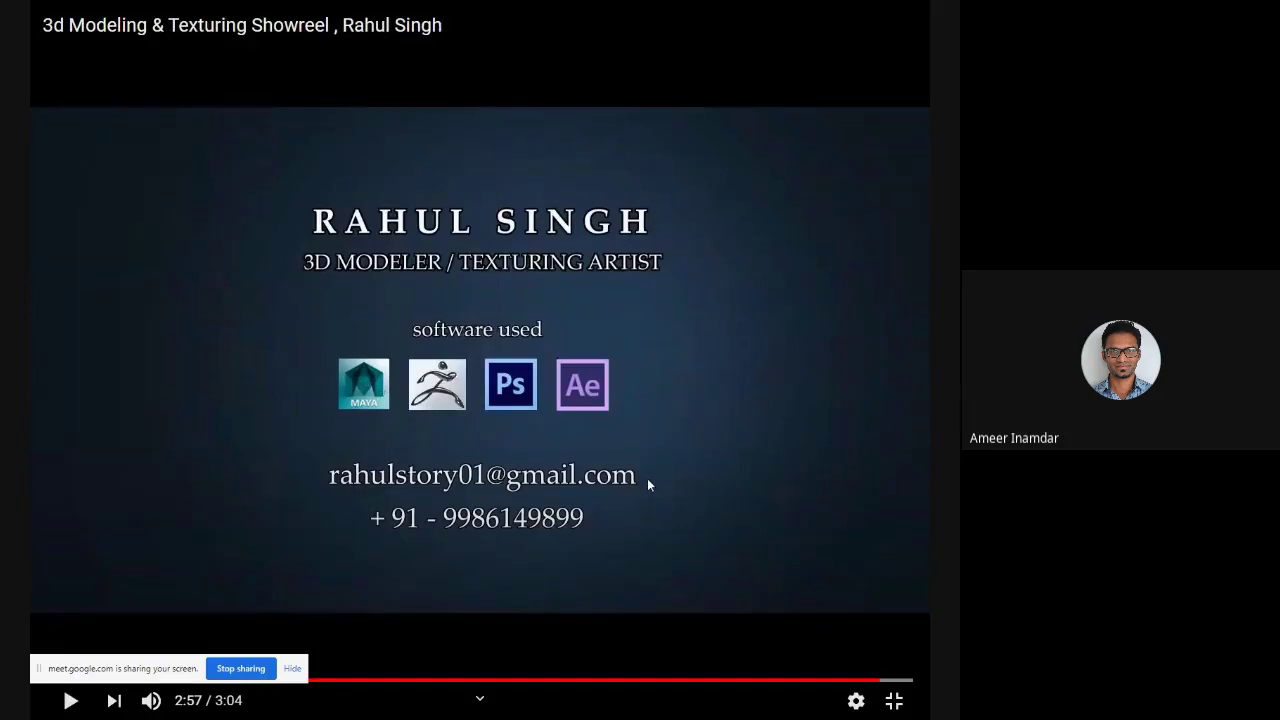
pyautogui.press('Escape')
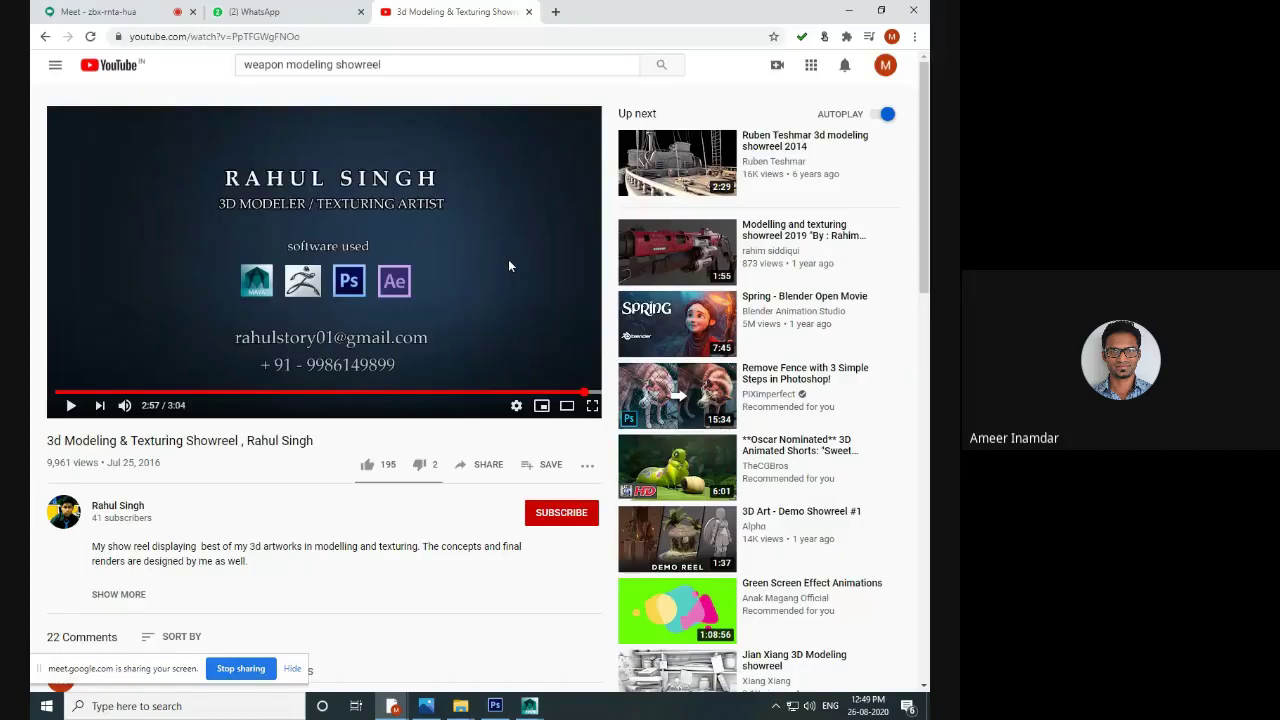
# - Play the suggested "Modelling and texturing showreel 2019" full screen, pausing on the red gun's software credits and its render passes breakdown
pyautogui.click(677, 250)
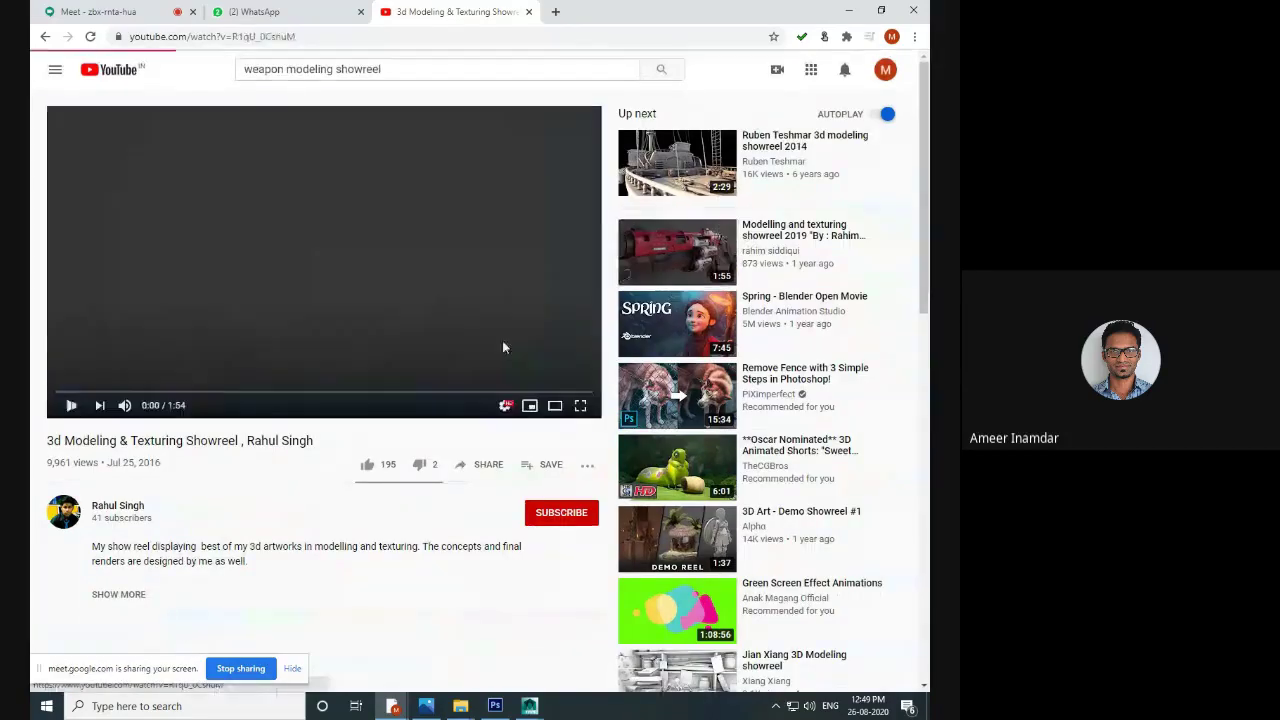
pyautogui.click(579, 404)
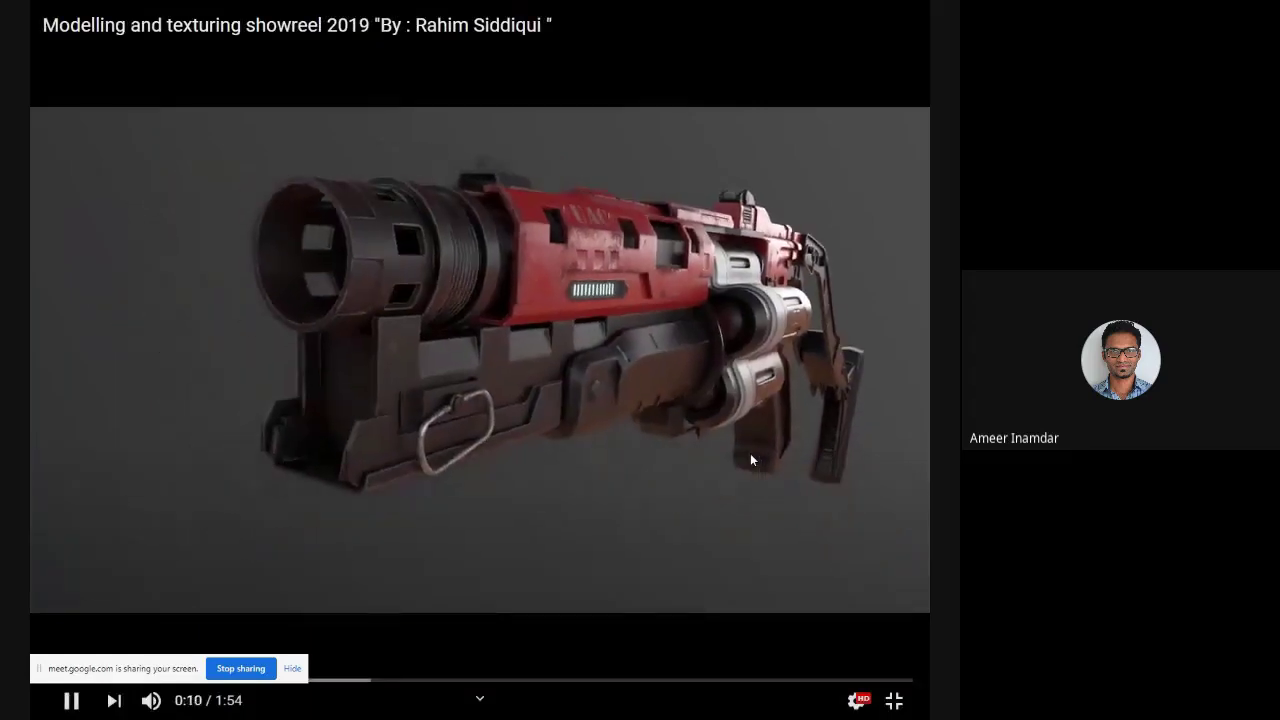
pyautogui.click(751, 455)
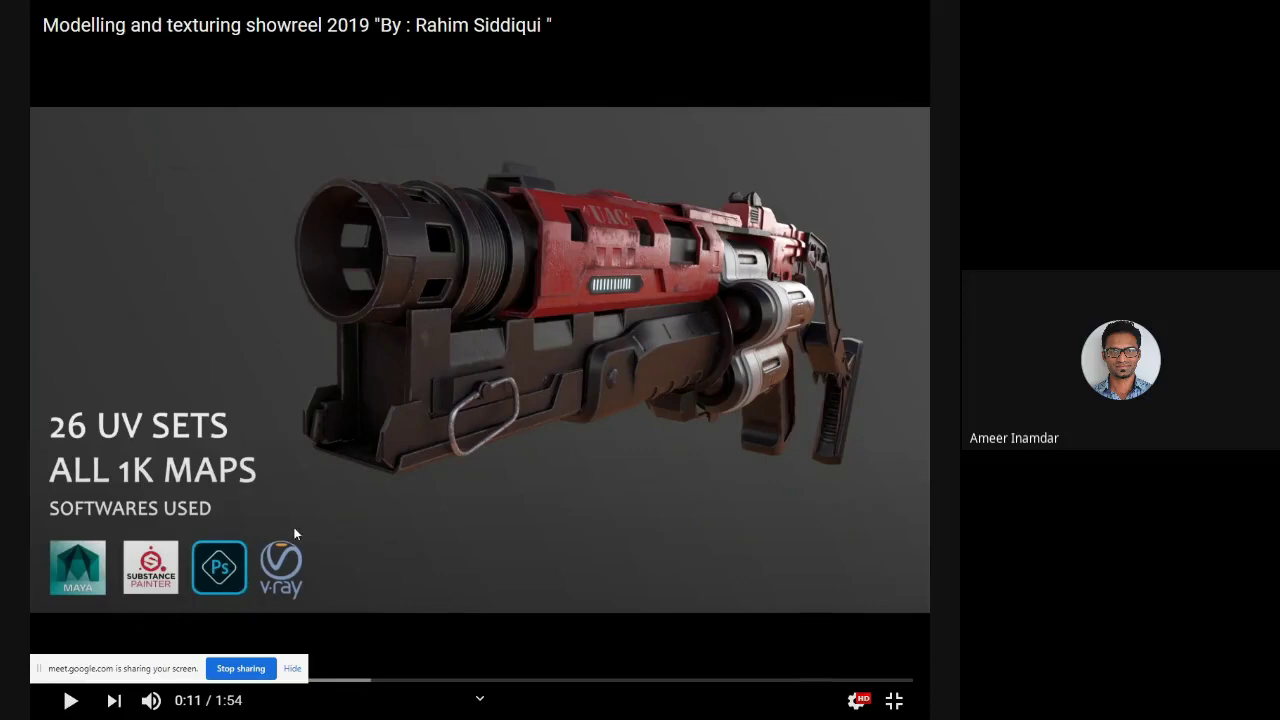
pyautogui.click(902, 481)
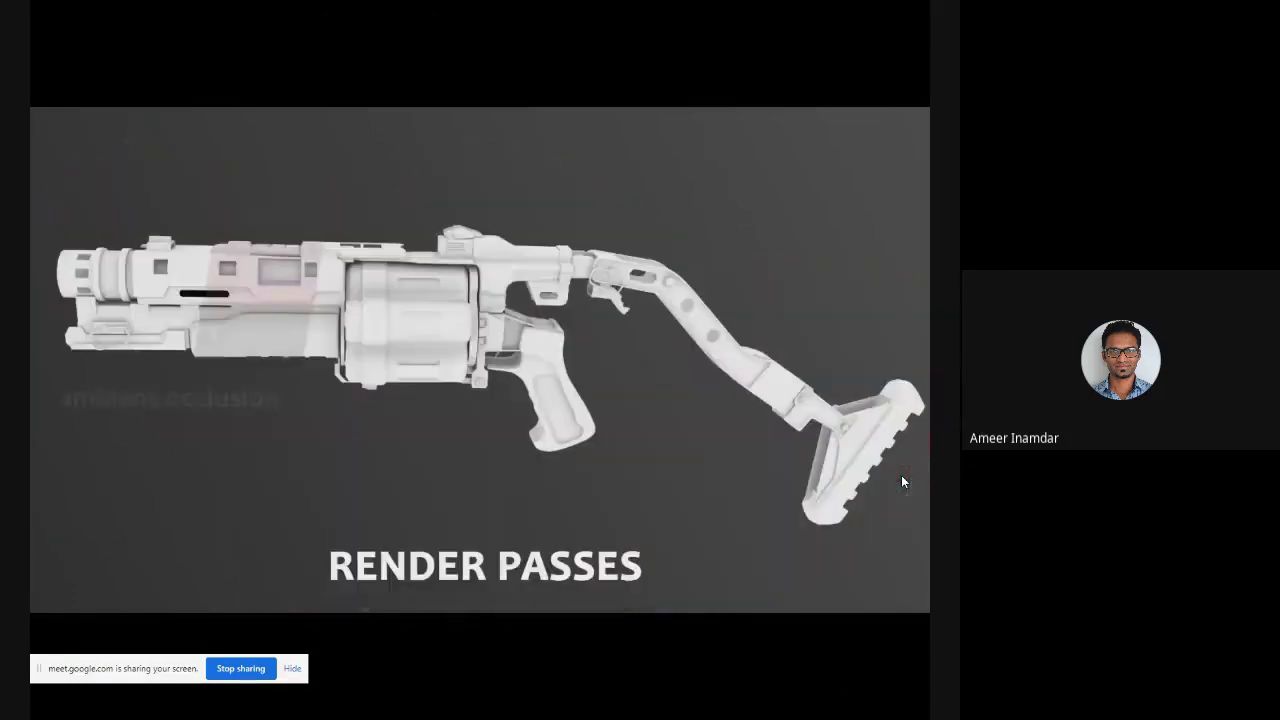
pyautogui.click(651, 440)
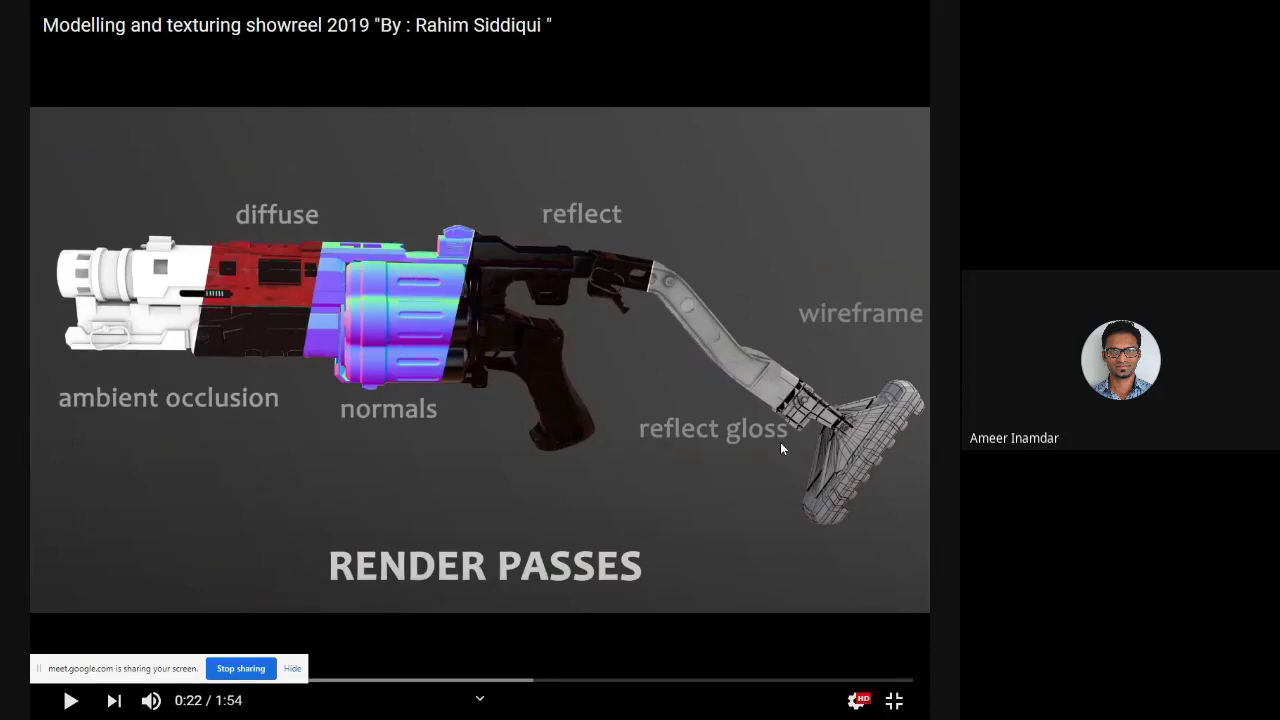
# - Resume the modelling and texturing showreel to its end, exit full screen, and close the YouTube page
pyautogui.click(787, 497)
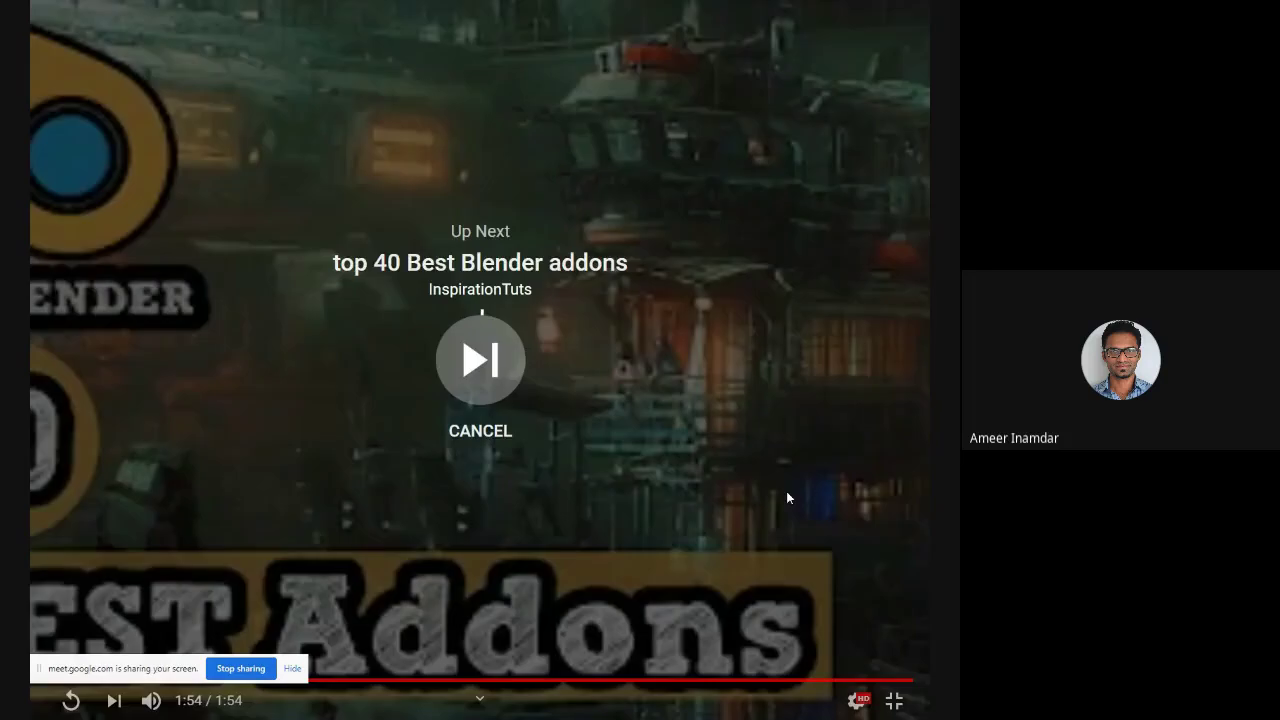
pyautogui.press('Escape')
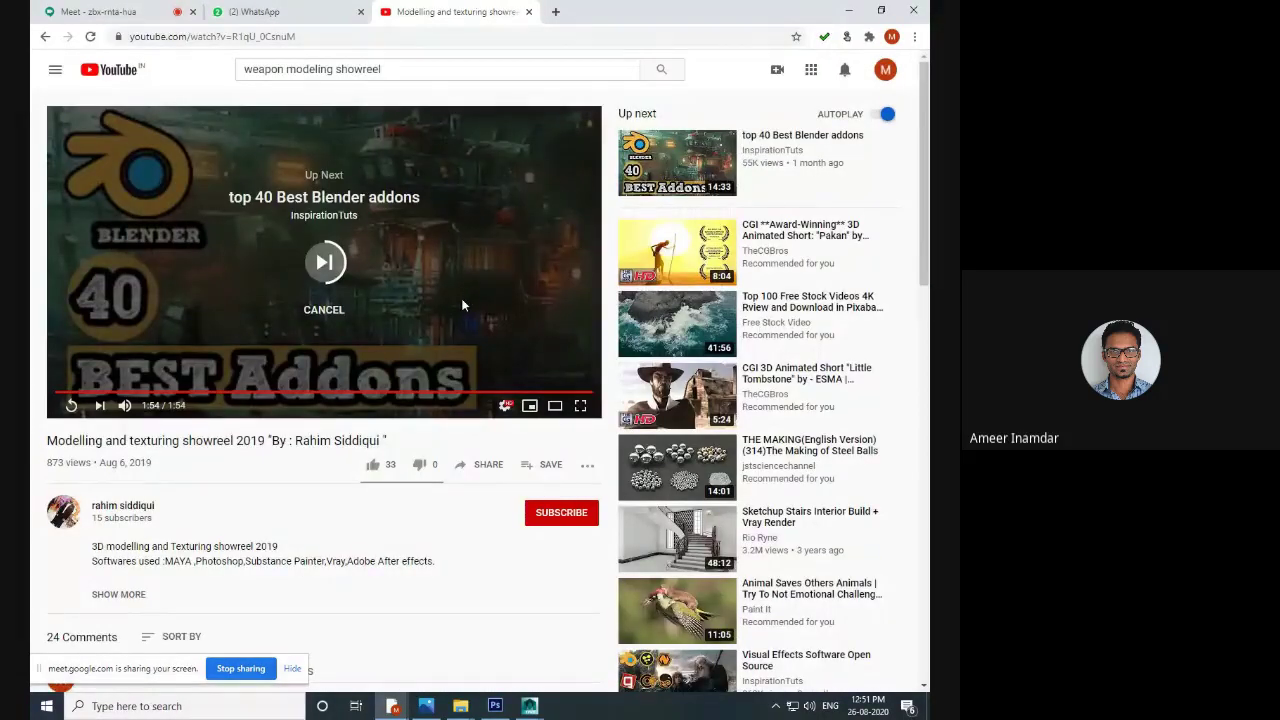
pyautogui.click(529, 12)
# - Switch to Autodesk Maya and examine the sword's hilt, knuckle guard and upper blade against the blueprint
pyautogui.moveTo(529, 705)
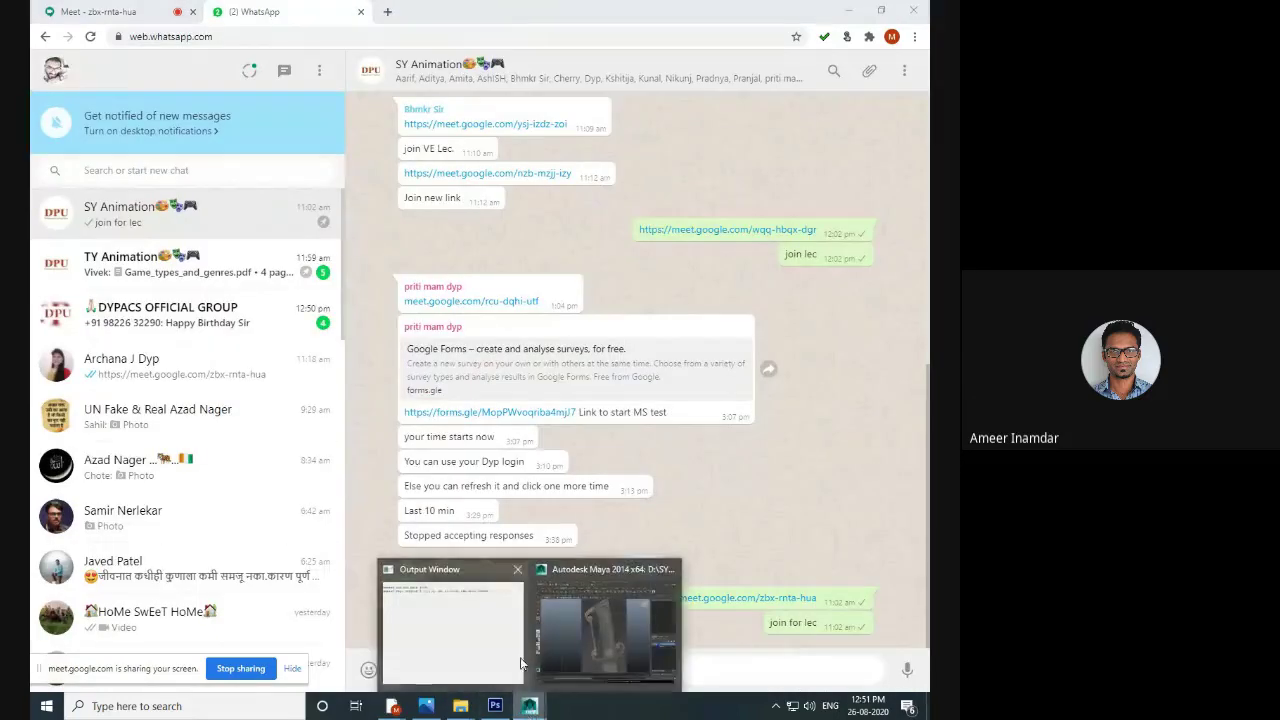
pyautogui.click(520, 663)
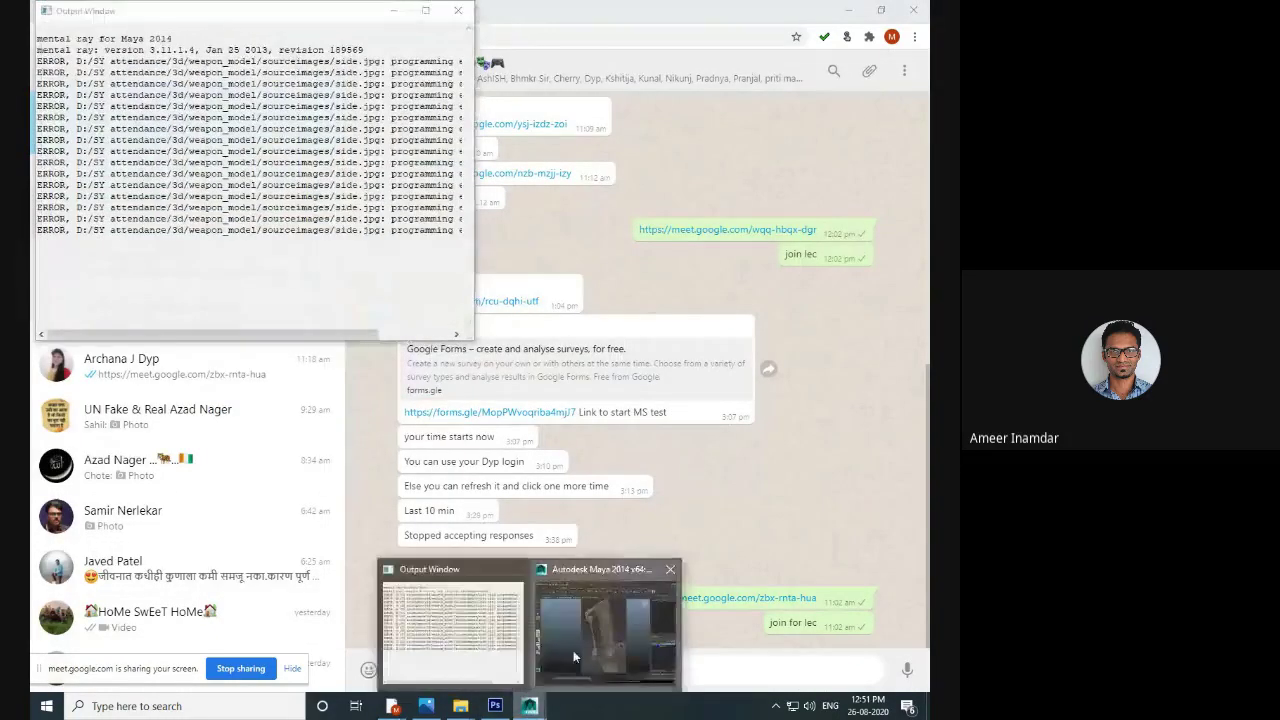
pyautogui.click(573, 650)
pyautogui.scroll(-10, 655, 375)
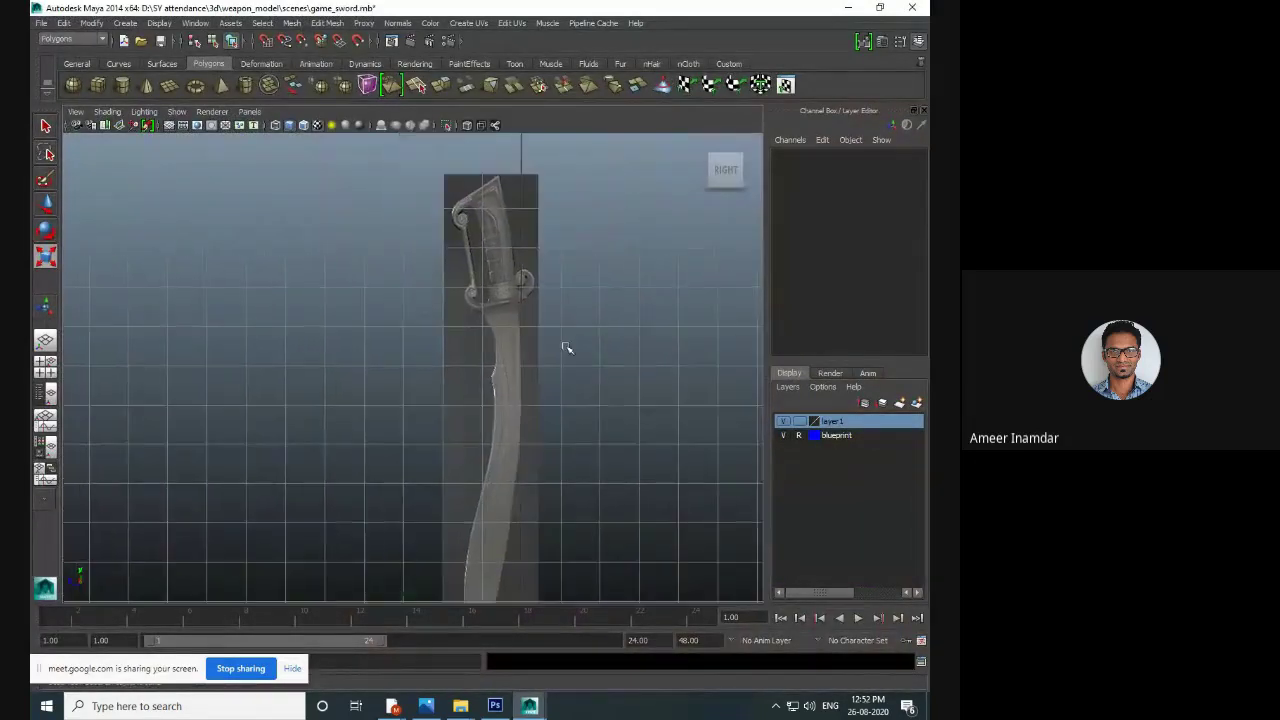
pyautogui.keyDown('alt'); pyautogui.moveTo(566, 347); pyautogui.dragTo(608, 337, button='middle'); pyautogui.keyUp('alt')
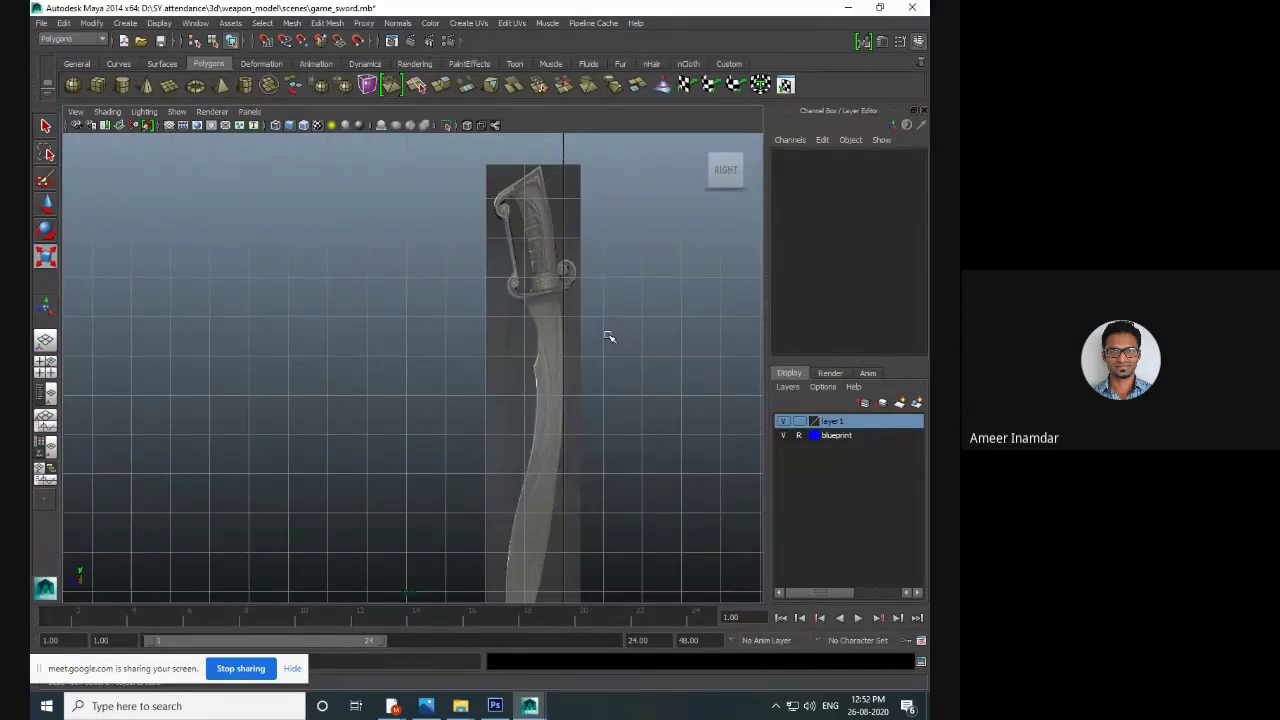
pyautogui.keyDown('alt'); pyautogui.moveTo(590, 404); pyautogui.dragTo(629, 357, button='middle'); pyautogui.keyUp('alt')
pyautogui.scroll(5, 629, 357)
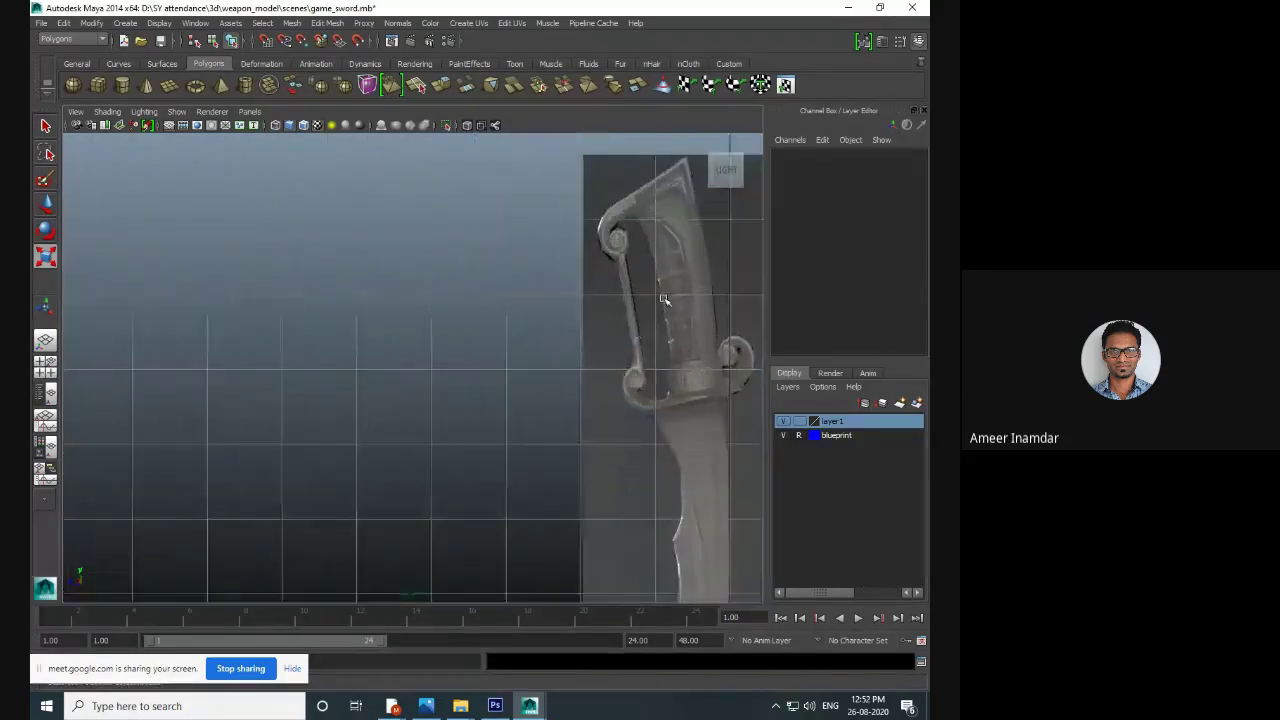
pyautogui.keyDown('alt'); pyautogui.moveTo(666, 300); pyautogui.dragTo(437, 380, button='middle'); pyautogui.keyUp('alt')
pyautogui.scroll(3, 437, 380)
pyautogui.scroll(4, 530, 252)
pyautogui.keyDown('alt'); pyautogui.moveTo(476, 326); pyautogui.dragTo(509, 321, button='middle'); pyautogui.keyUp('alt')
pyautogui.keyDown('alt'); pyautogui.moveTo(516, 268); pyautogui.dragTo(517, 293, button='middle'); pyautogui.keyUp('alt')
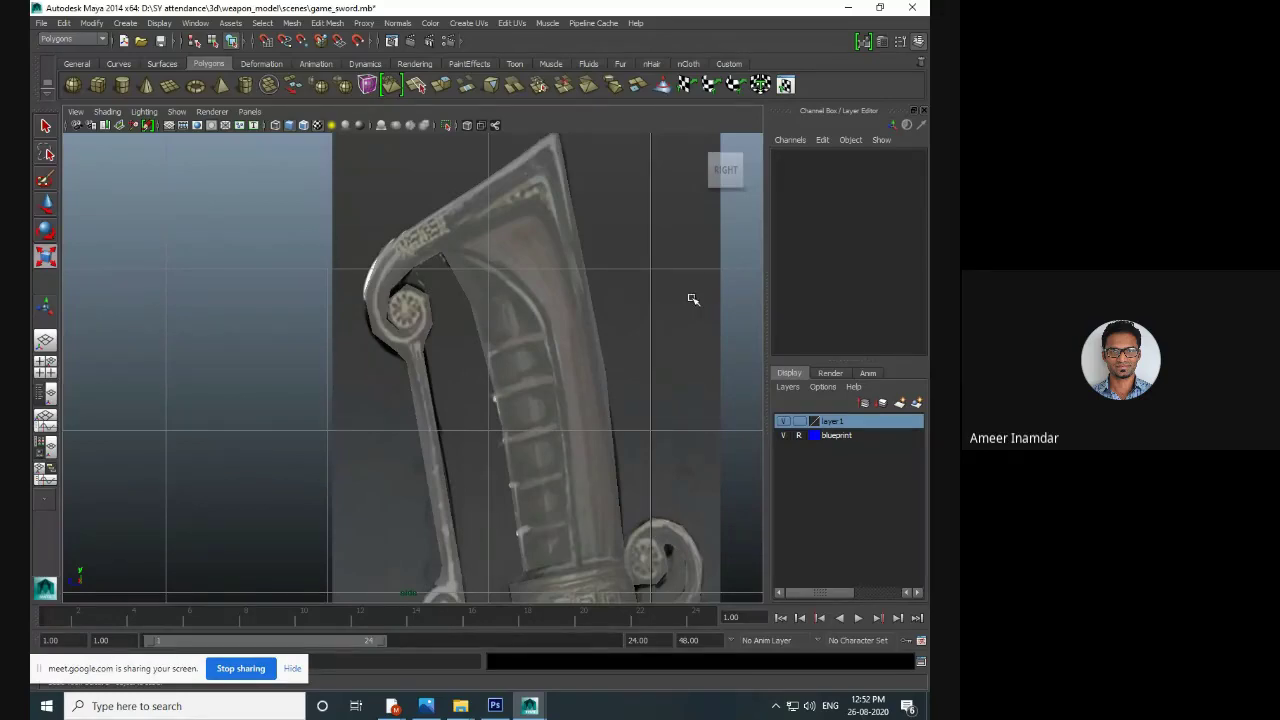
pyautogui.keyDown('alt'); pyautogui.moveTo(671, 391); pyautogui.dragTo(617, 263, button='middle'); pyautogui.keyUp('alt')
pyautogui.keyDown('alt'); pyautogui.moveTo(614, 575); pyautogui.dragTo(610, 328, button='middle'); pyautogui.keyUp('alt')
pyautogui.scroll(1, 610, 327)
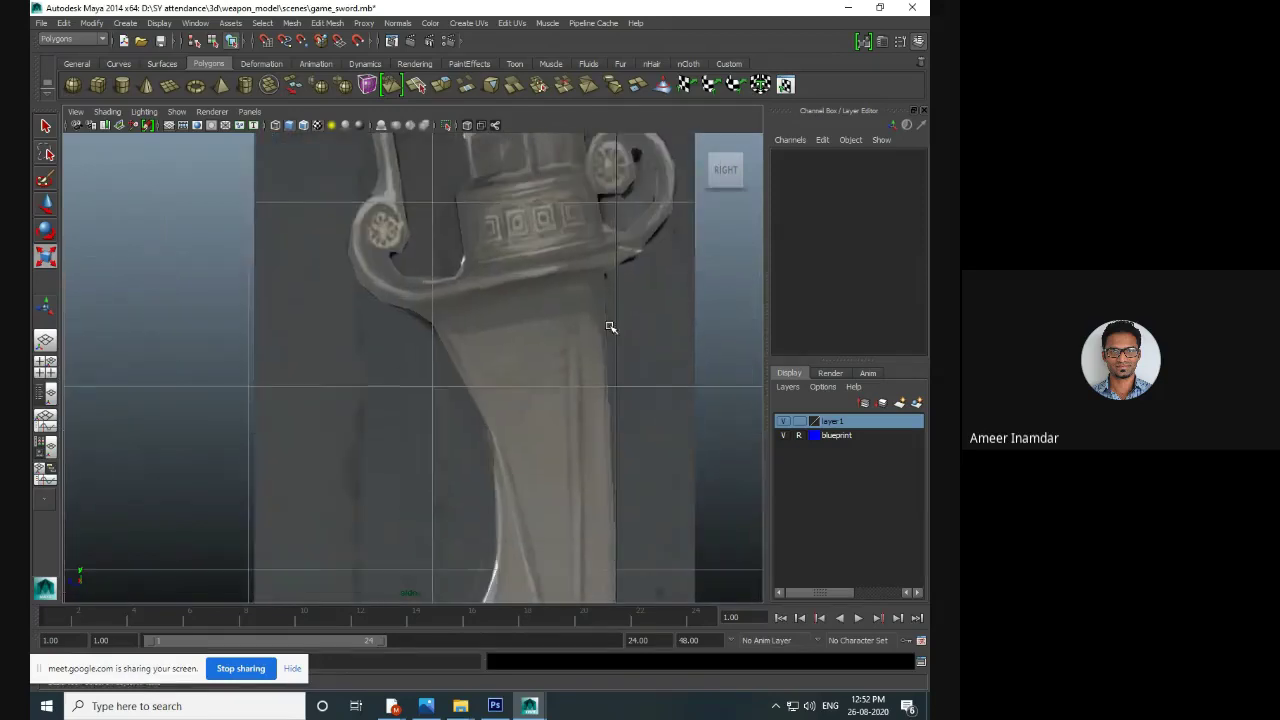
pyautogui.keyDown('alt'); pyautogui.moveTo(625, 413); pyautogui.dragTo(627, 344, button='middle'); pyautogui.keyUp('alt')
pyautogui.keyDown('alt'); pyautogui.moveTo(577, 415); pyautogui.dragTo(560, 309, button='middle'); pyautogui.keyUp('alt')
# - Select the vertices on the blade's concave edge below the guard and activate the Move tool
pyautogui.click(572, 349)
pyautogui.rightClick(556, 299)
pyautogui.click(538, 299)
pyautogui.moveTo(500, 310); pyautogui.dragTo(508, 320)
pyautogui.press('w')
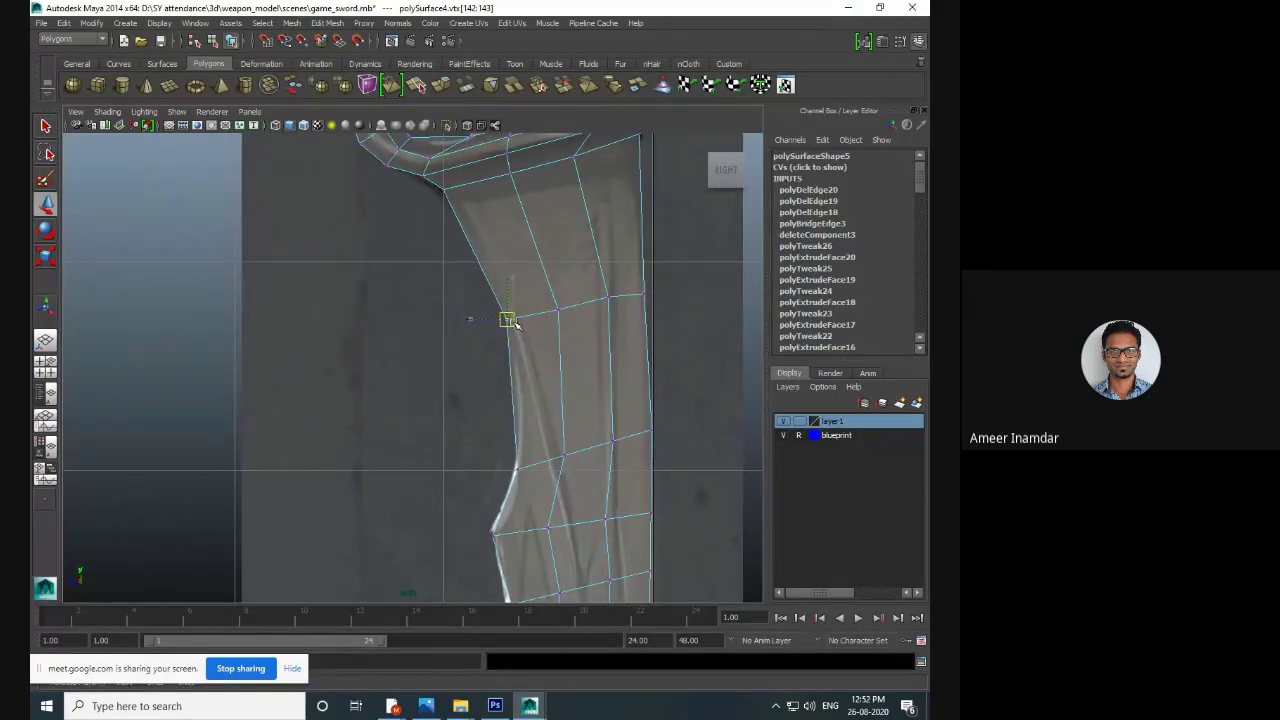
# - Return the sword mesh to object mode, clear the selection, and save the game_sword.mb scene
pyautogui.keyDown('alt'); pyautogui.moveTo(574, 297); pyautogui.dragTo(460, 305, button='right'); pyautogui.keyUp('alt')
pyautogui.keyDown('alt'); pyautogui.moveTo(460, 305); pyautogui.dragTo(532, 249, button='middle'); pyautogui.keyUp('alt')
pyautogui.moveTo(532, 249); pyautogui.dragTo(585, 226, button='right')
pyautogui.click(588, 226)
pyautogui.moveTo(562, 530)
pyautogui.keyDown('alt'); pyautogui.mouseDown(button='middle')
pyautogui.moveTo(583, 437)
pyautogui.moveTo(583, 294)
pyautogui.moveTo(565, 445)
pyautogui.mouseUp(button='middle'); pyautogui.keyUp('alt')
pyautogui.scroll(2, 577, 310)
pyautogui.keyDown('alt'); pyautogui.moveTo(592, 312); pyautogui.dragTo(580, 466, button='middle'); pyautogui.keyUp('alt')
pyautogui.keyDown('alt'); pyautogui.moveTo(632, 276); pyautogui.dragTo(609, 372, button='middle'); pyautogui.keyUp('alt')
pyautogui.click(530, 295)
pyautogui.click(644, 312)
pyautogui.hotkey('ctrl', 's')
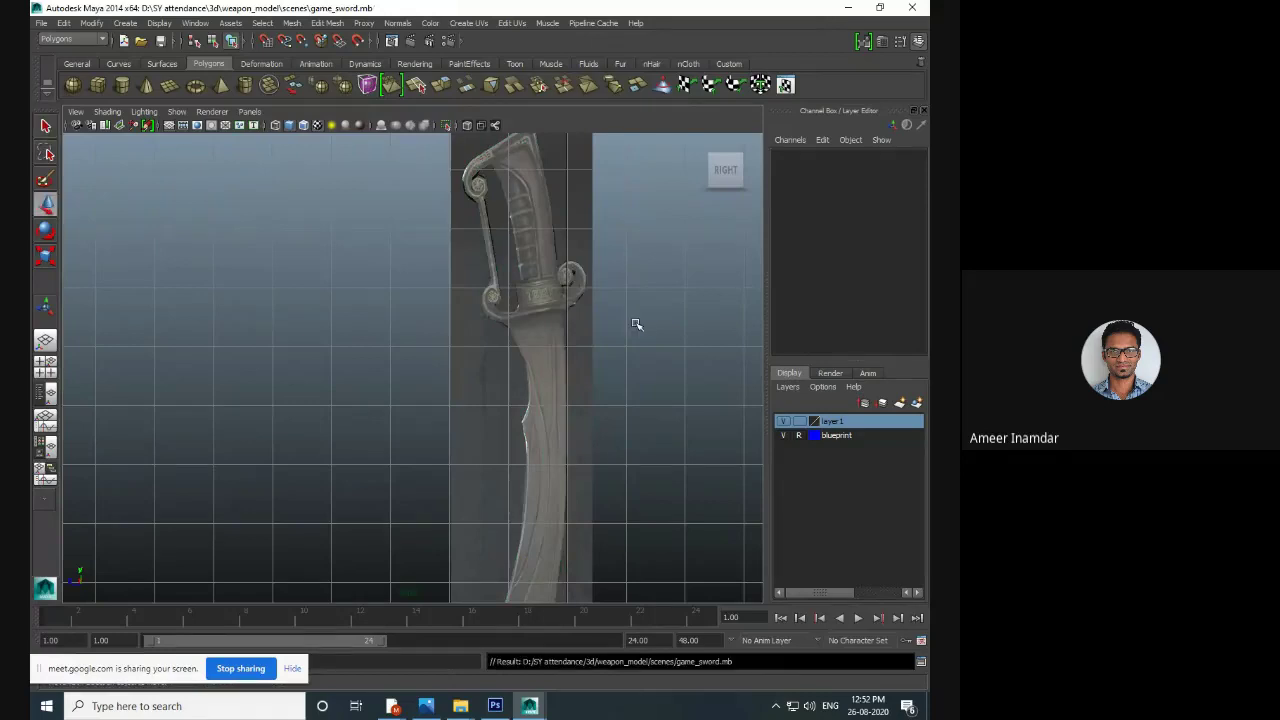
# - Switch to the Google Meet call in the browser and stop presenting the screen
pyautogui.click(393, 710)
pyautogui.click(332, 648)
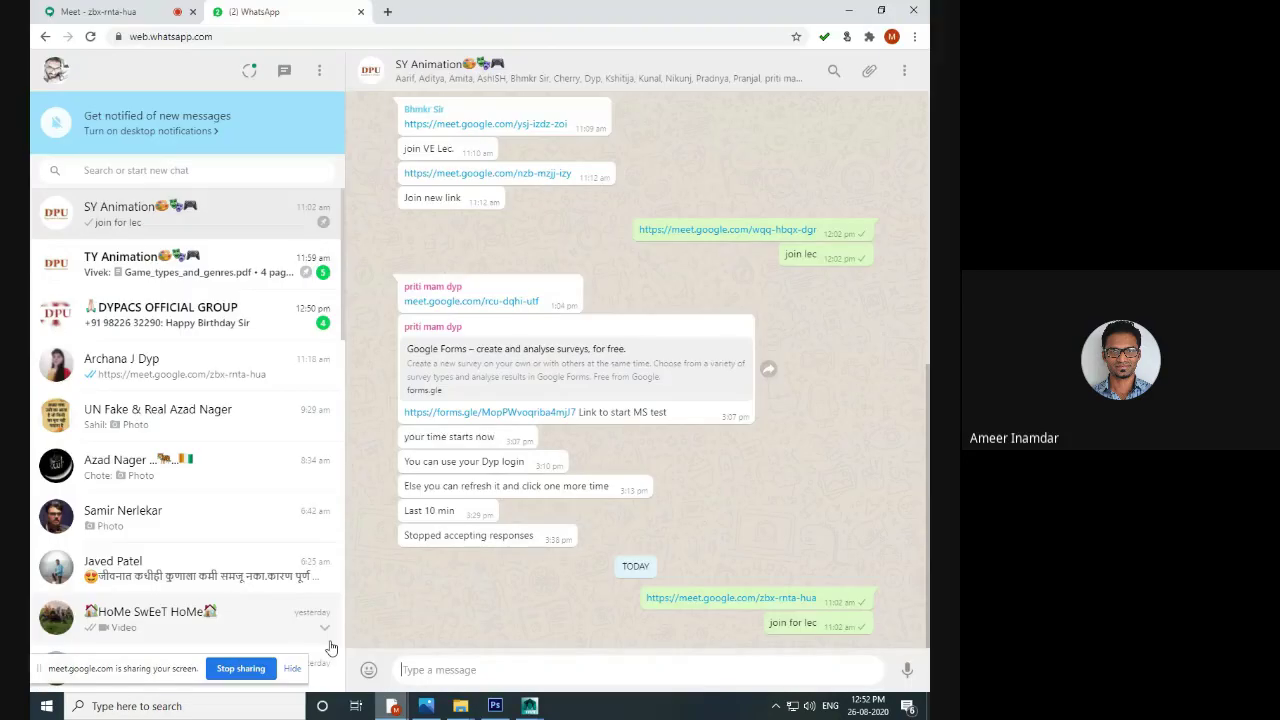
pyautogui.click(145, 11)
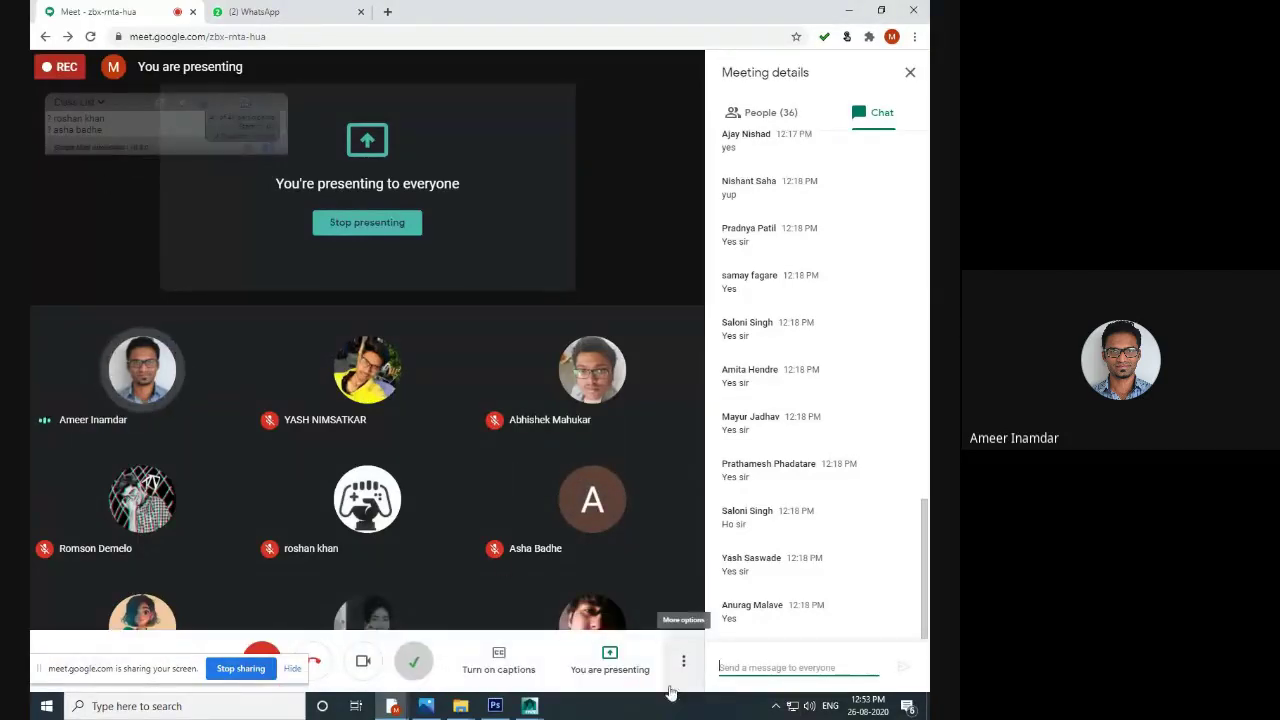
pyautogui.click(610, 660)
pyautogui.click(631, 600)
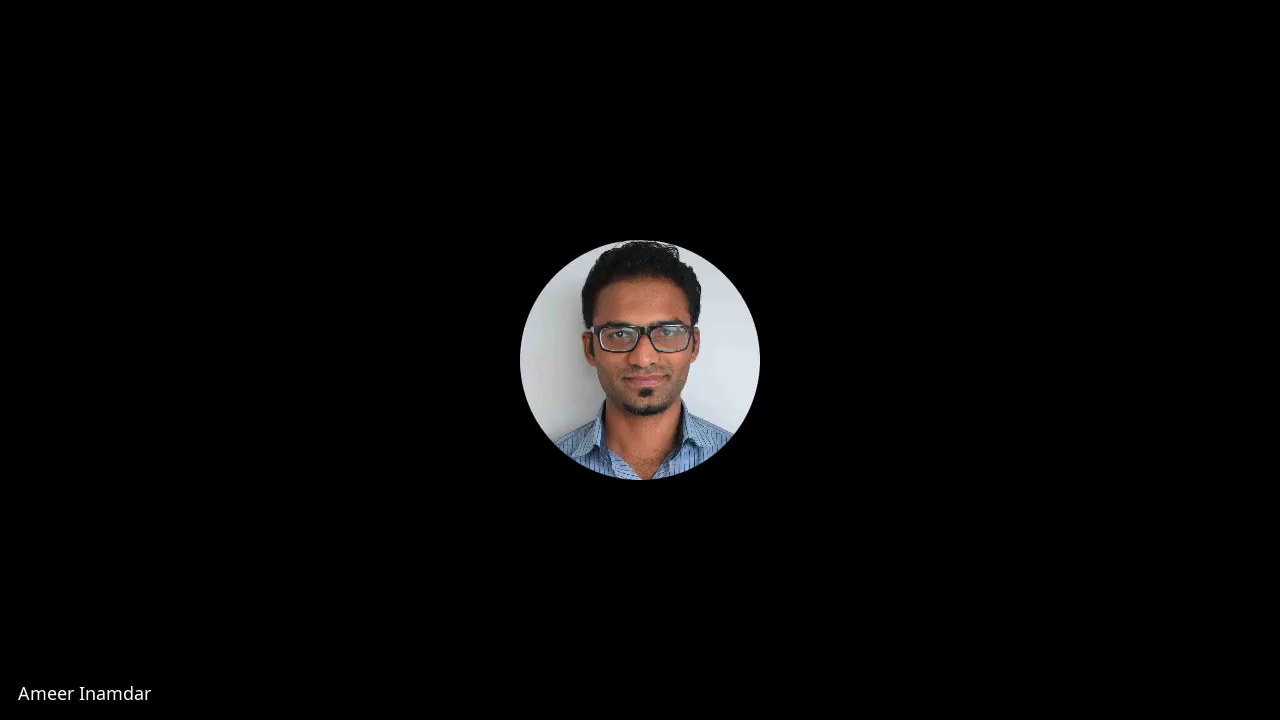